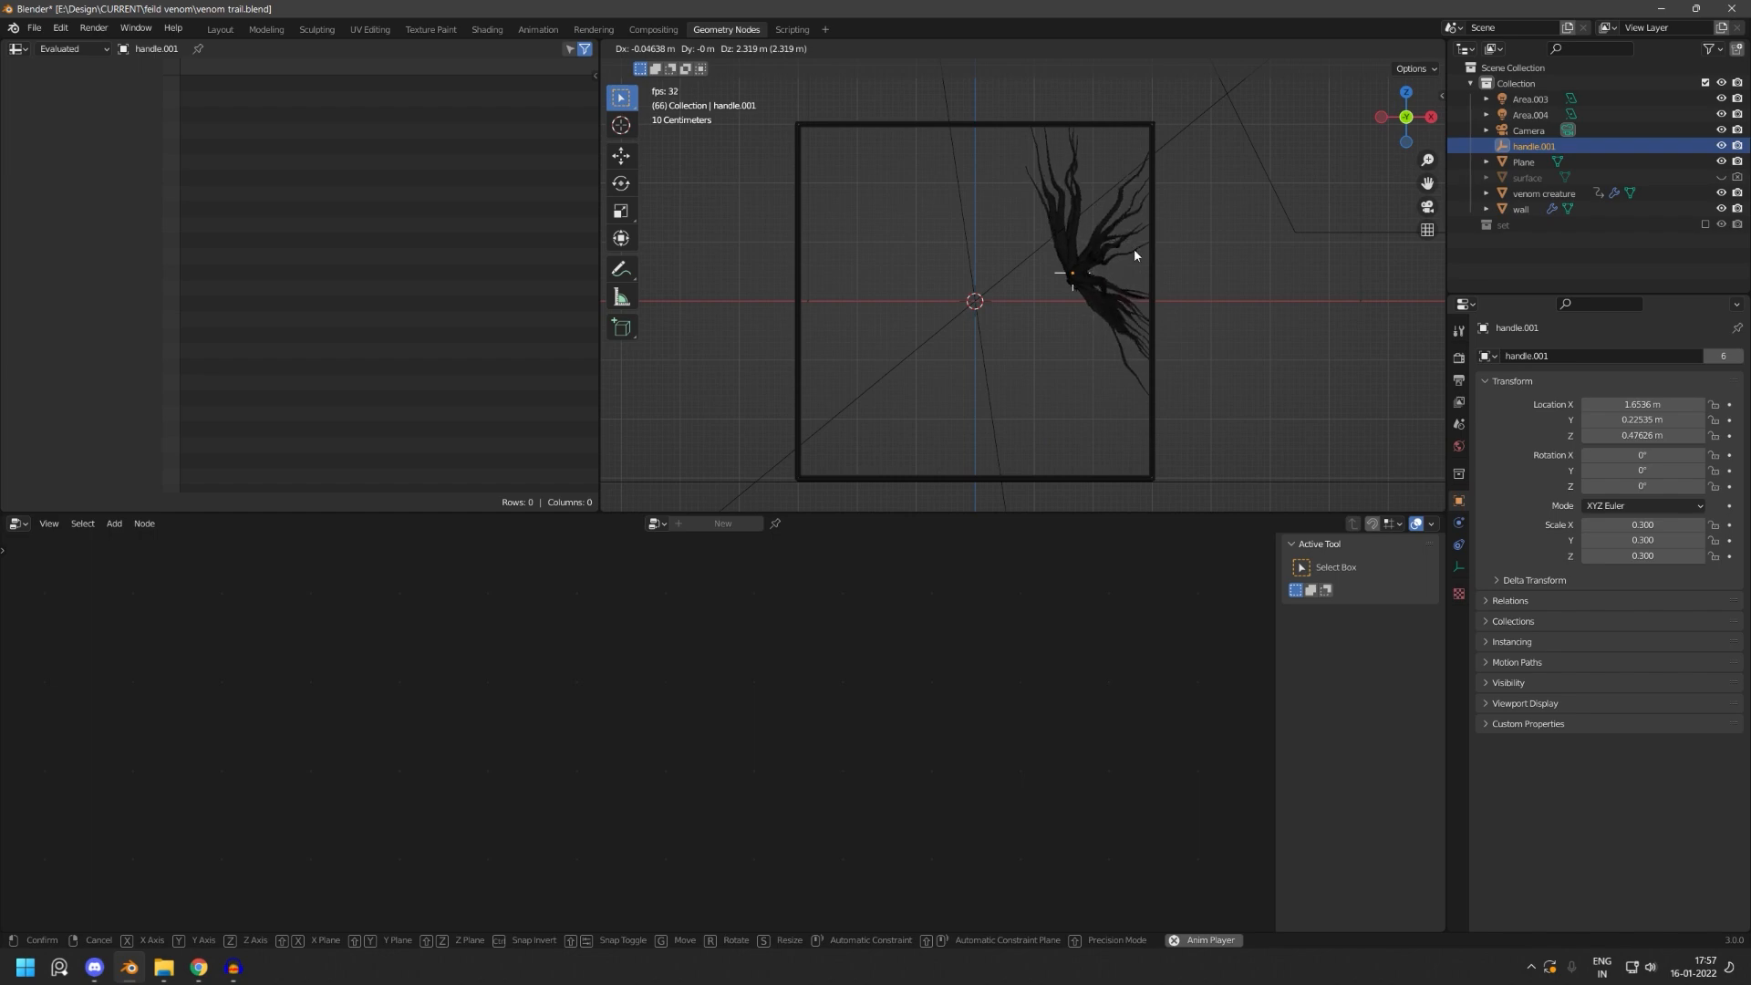
- Cancel the handle move, close the venom trail project without saving, and start Blender with a fresh scene
right_click(1135, 249)
left_click(1731, 8)
left_click(933, 502)
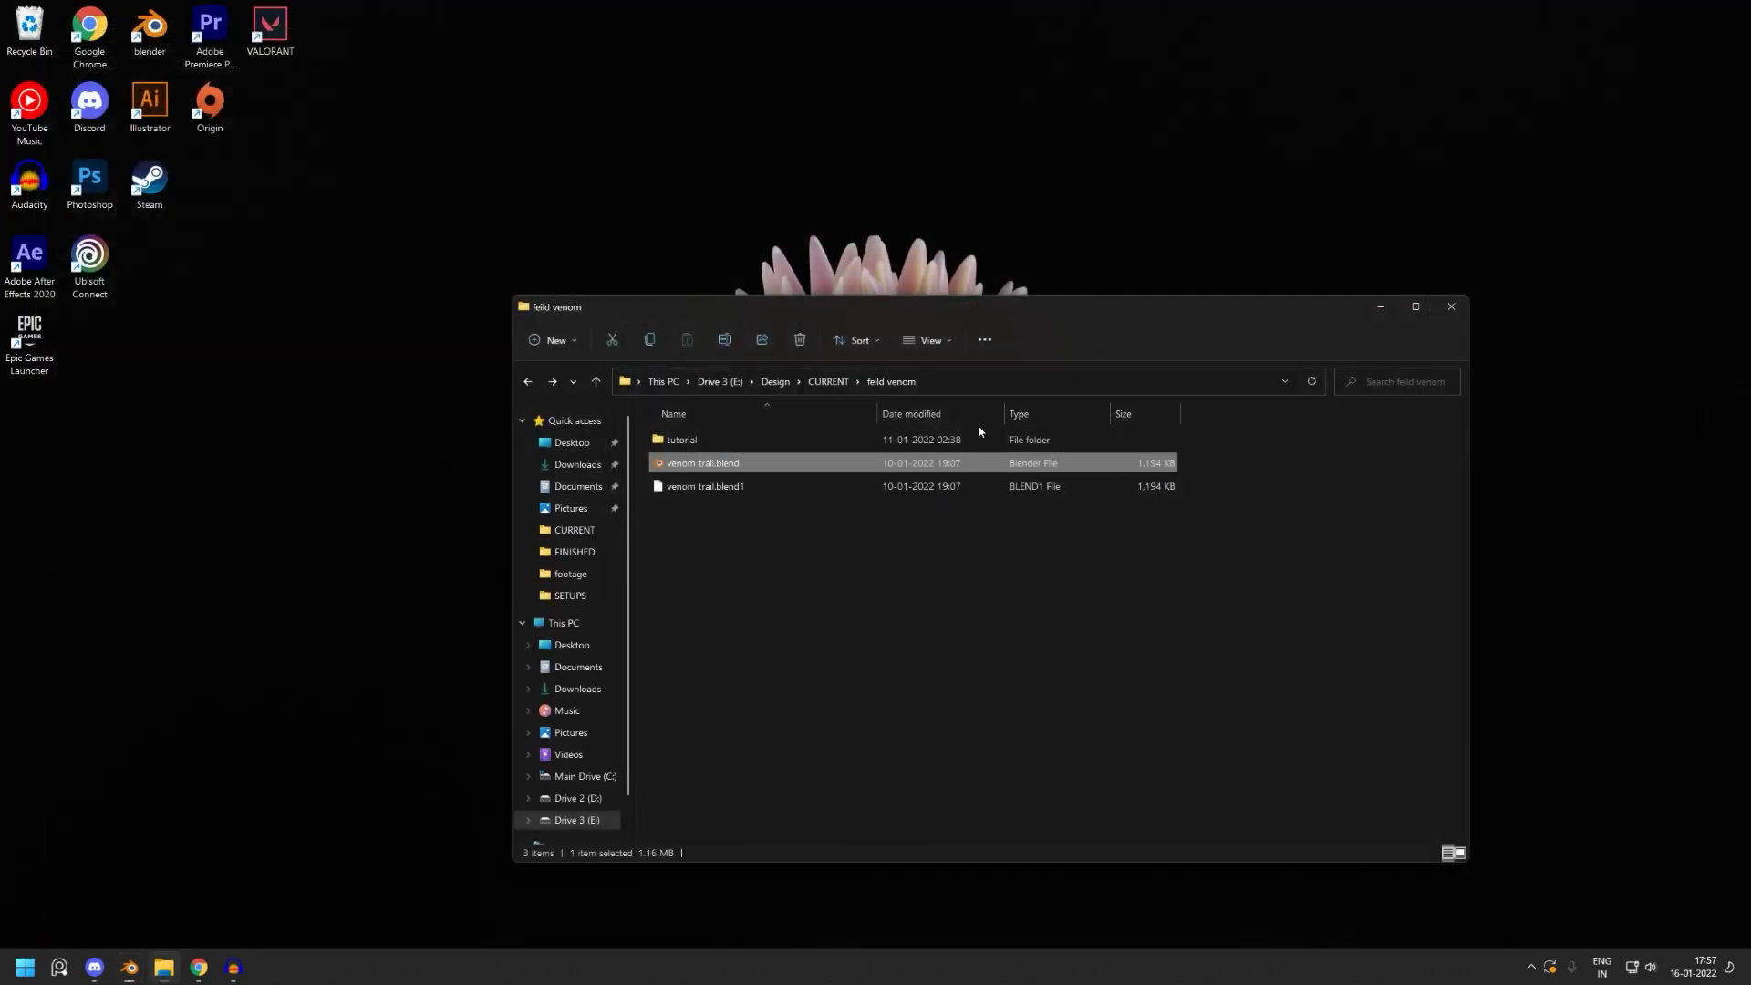
double_click(150, 41)
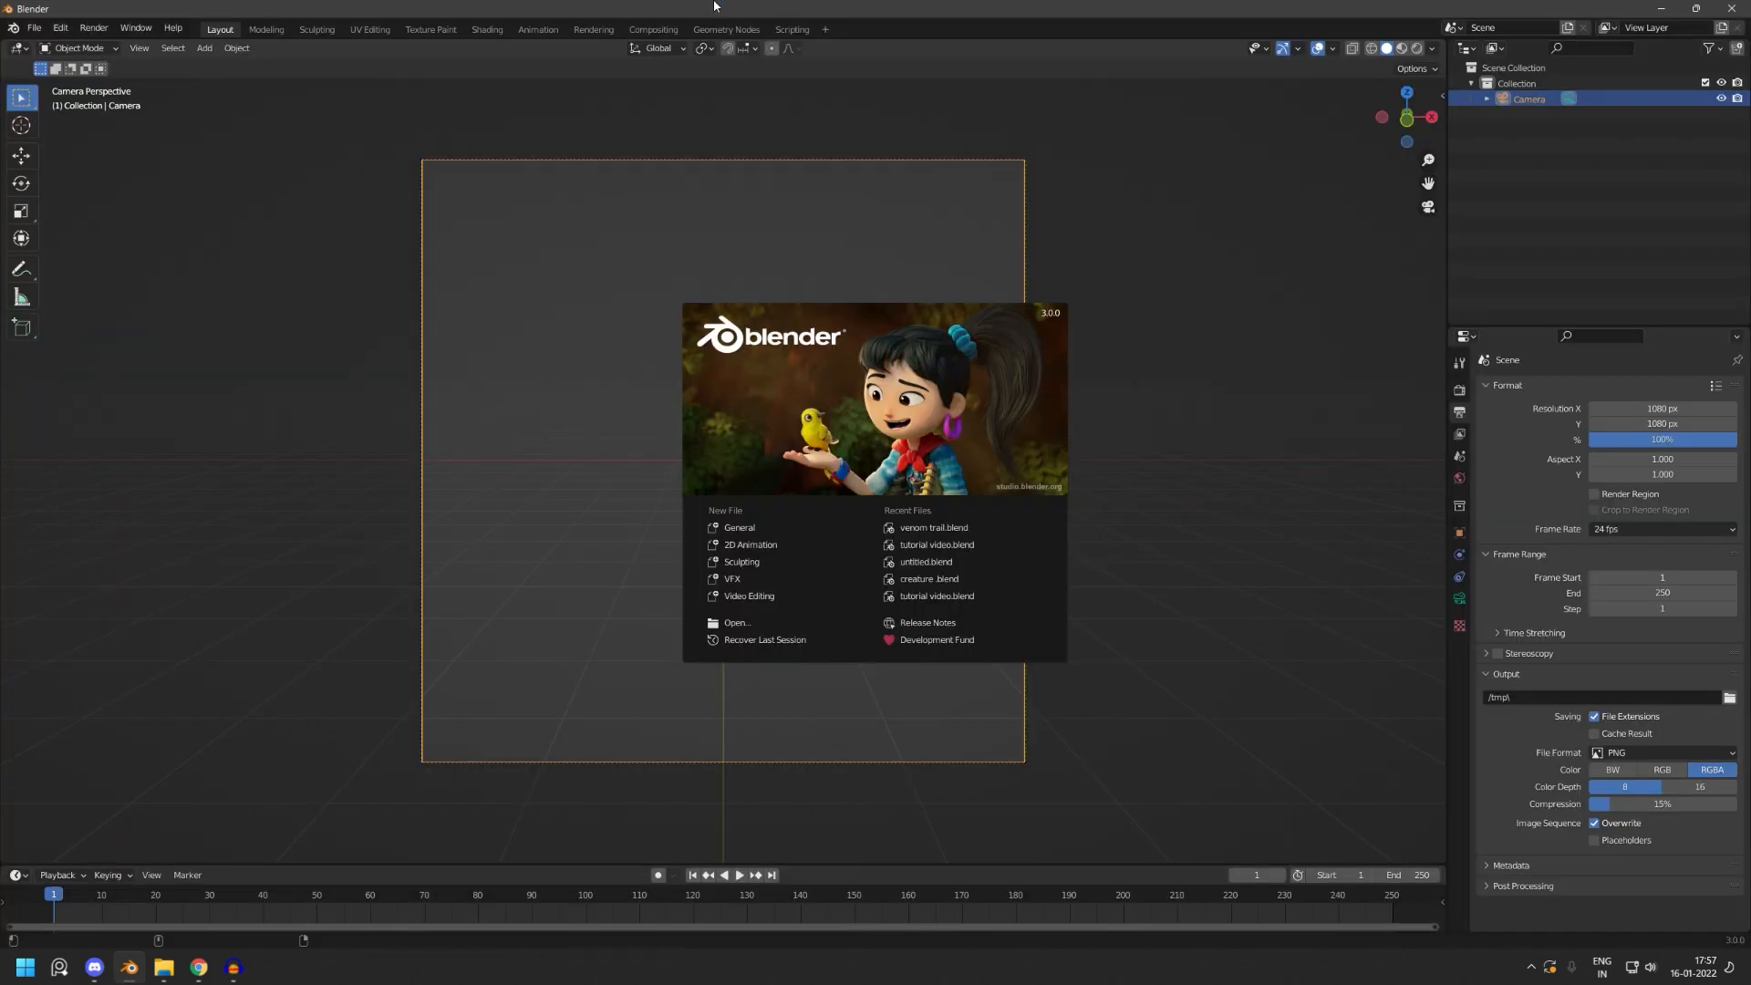
left_click(446, 282)
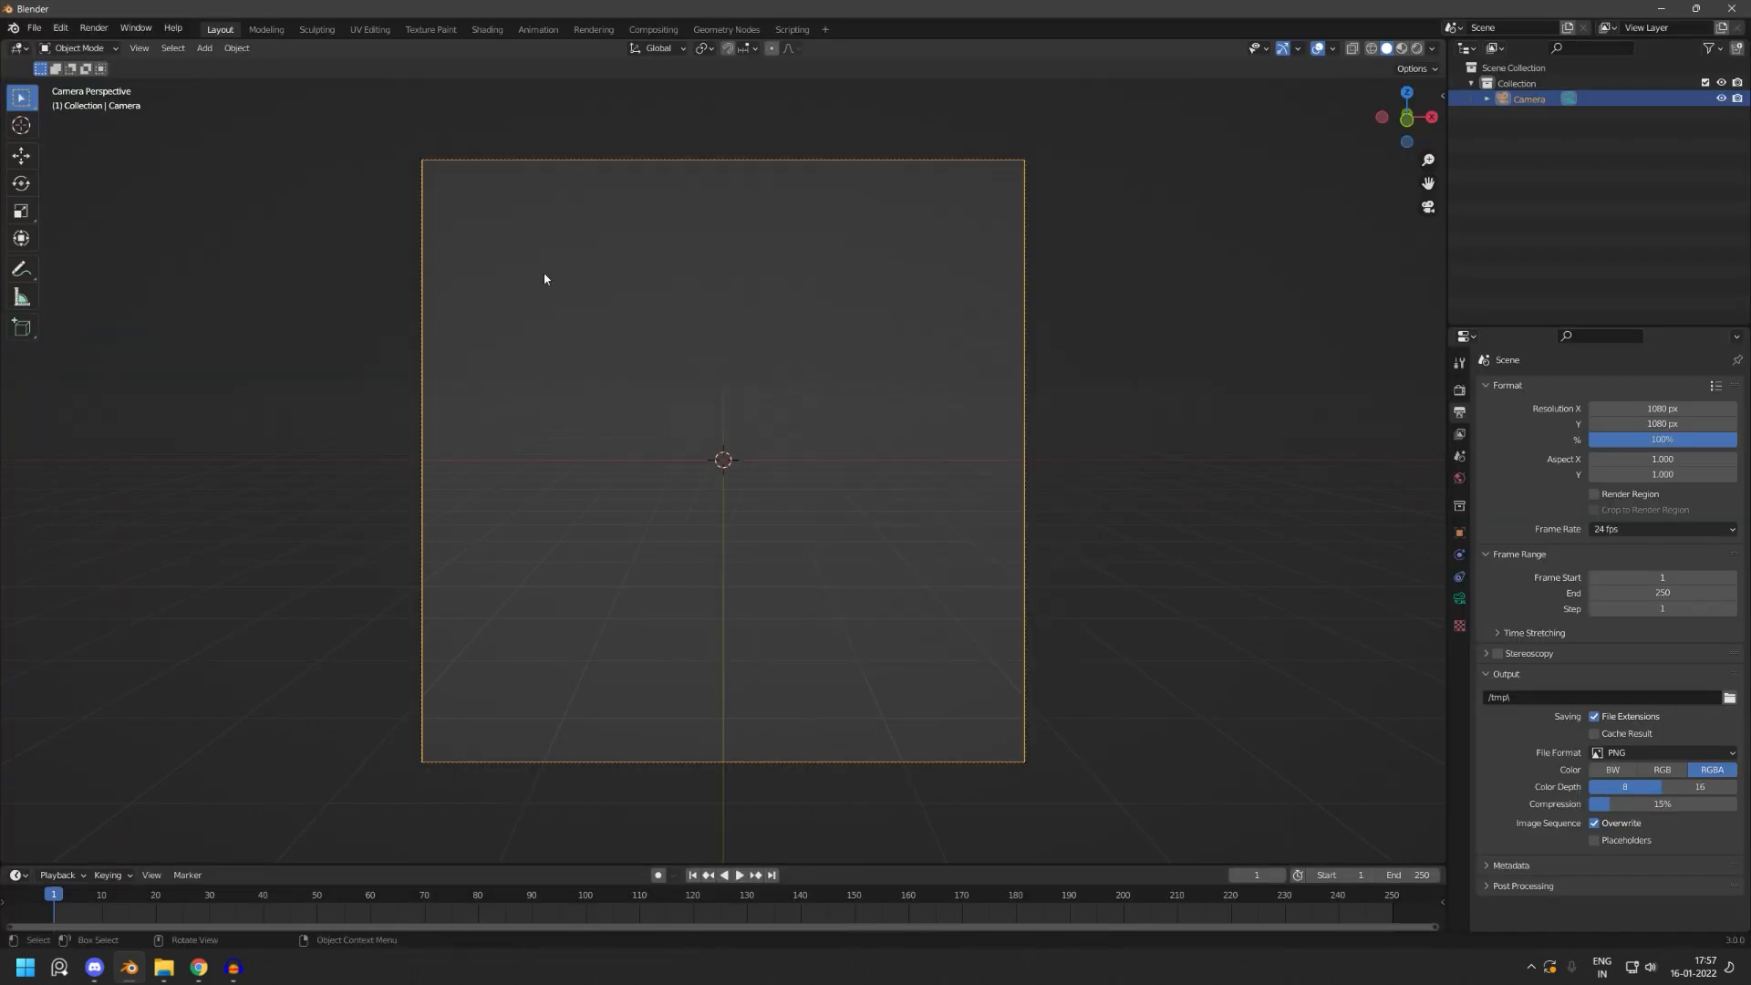
key("shift+a")
mouse_move(657, 445)
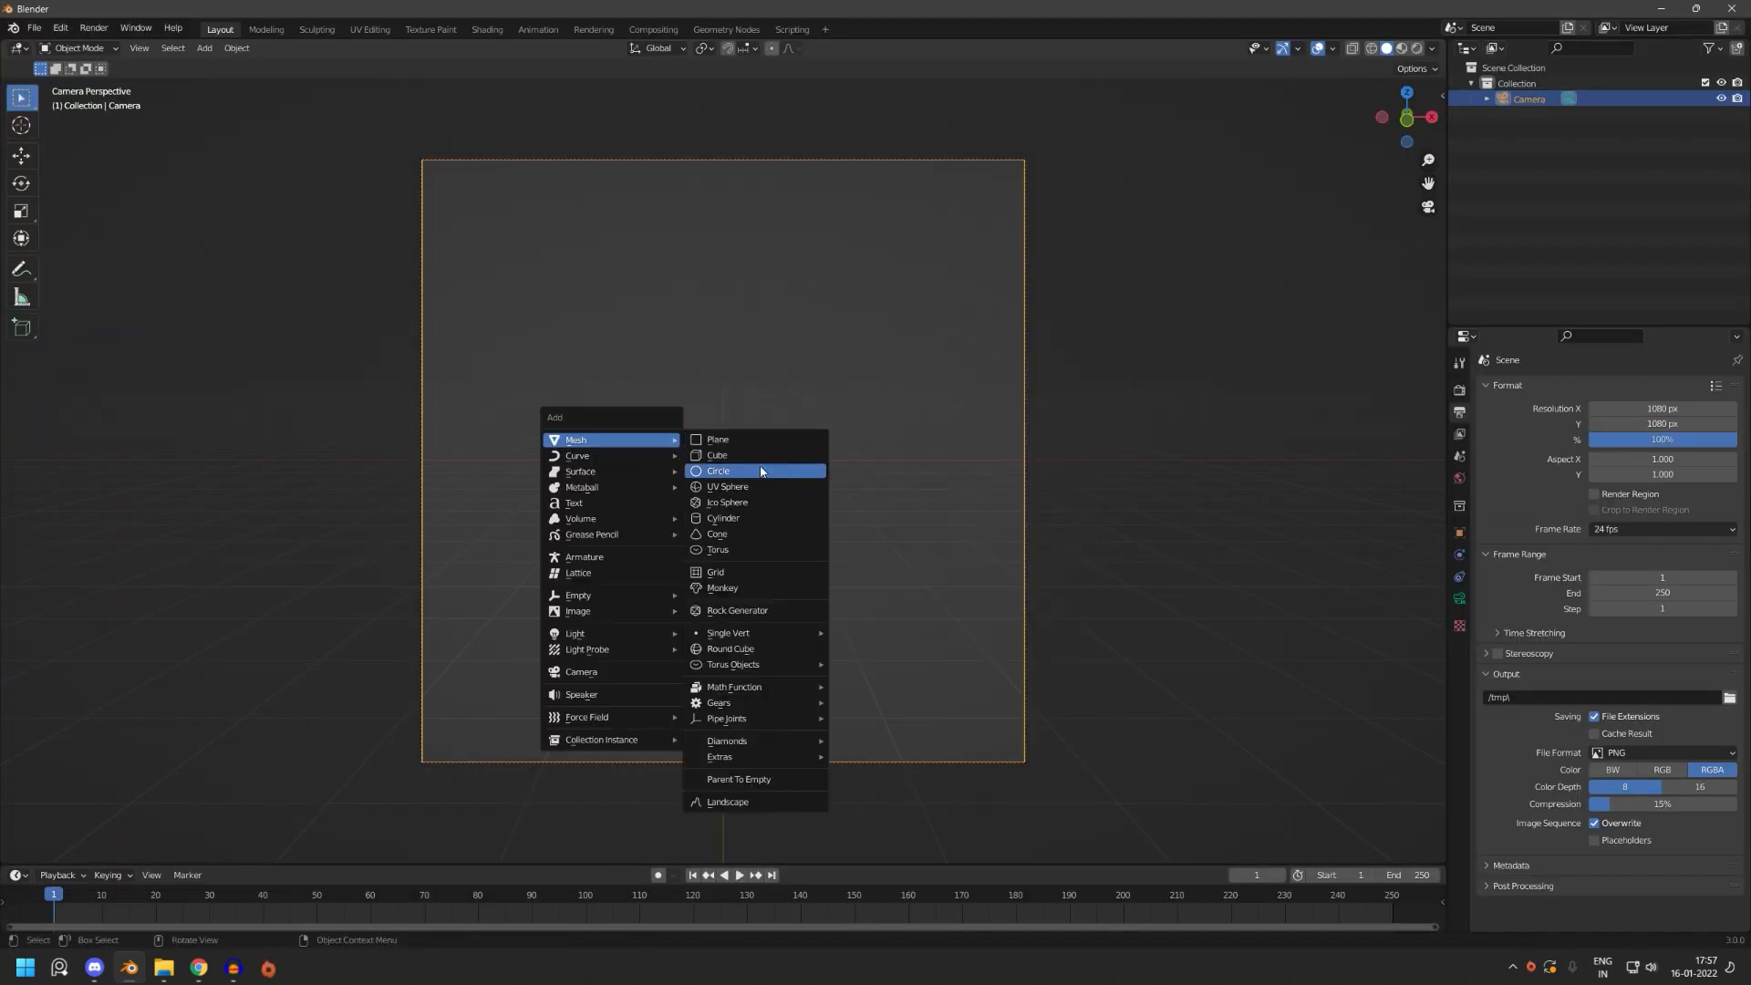
left_click(759, 471)
key("ctrl+z")
- Add a cube mesh at the scene origin and scale it uniformly by a factor of 4
key("shift+a")
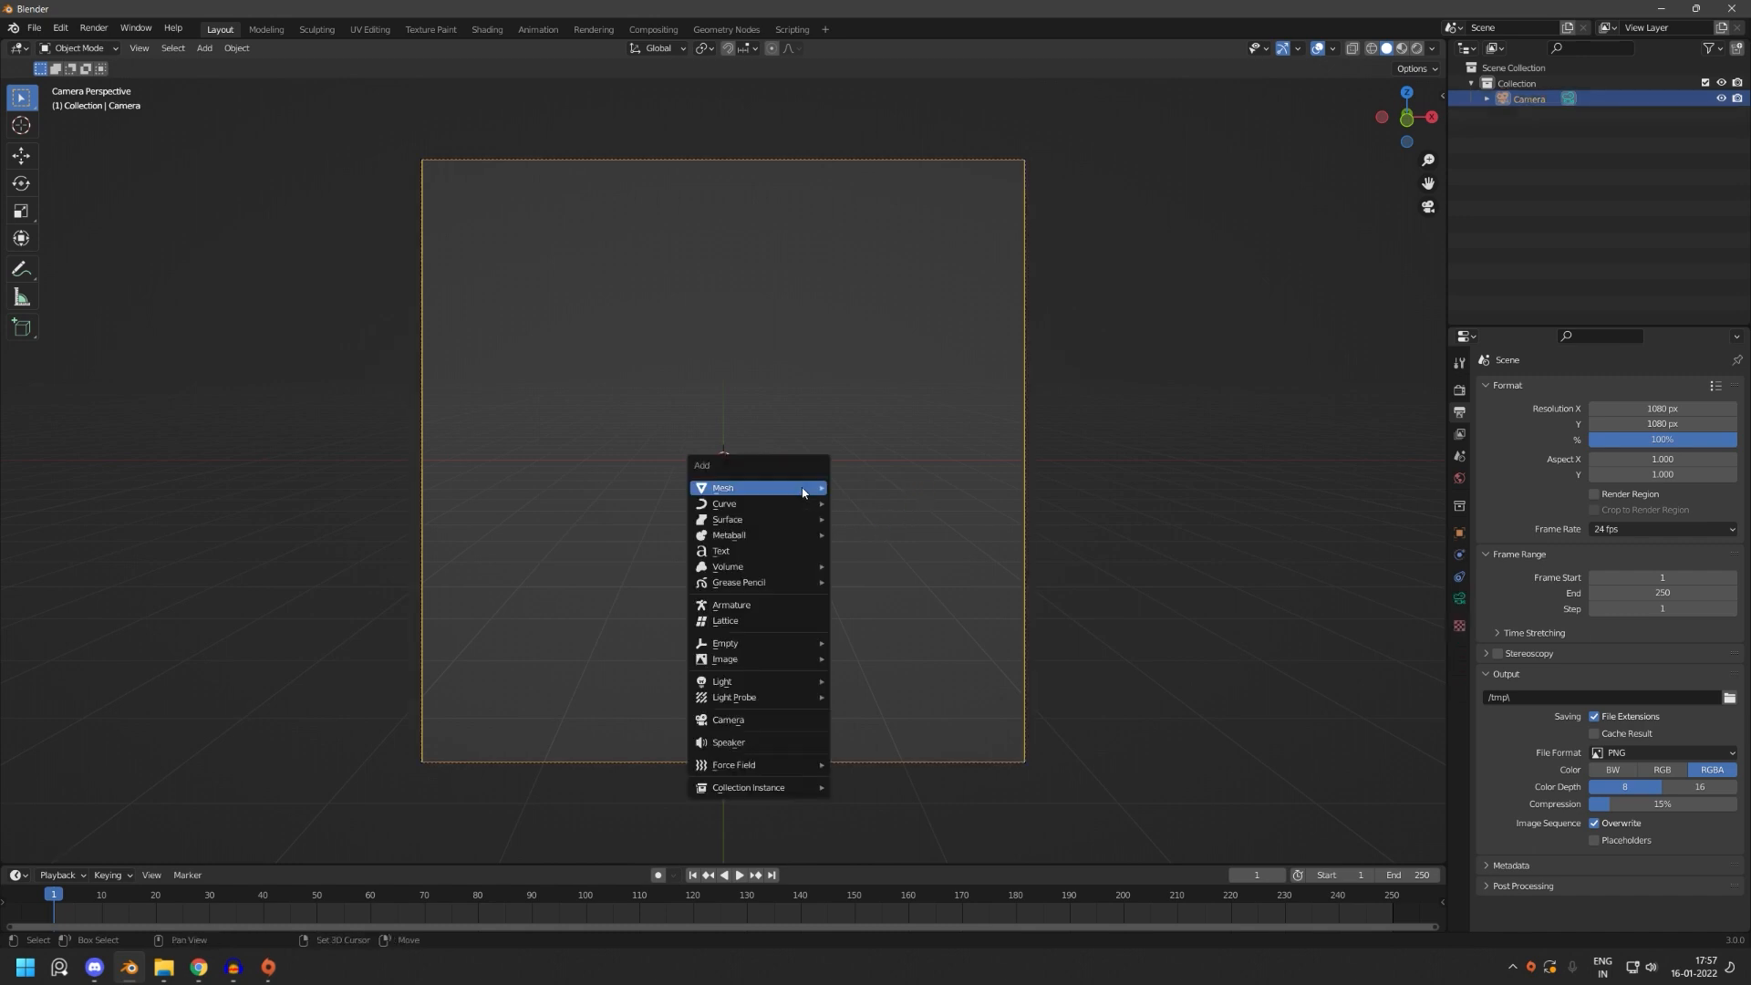
mouse_move(760, 488)
left_click(880, 507)
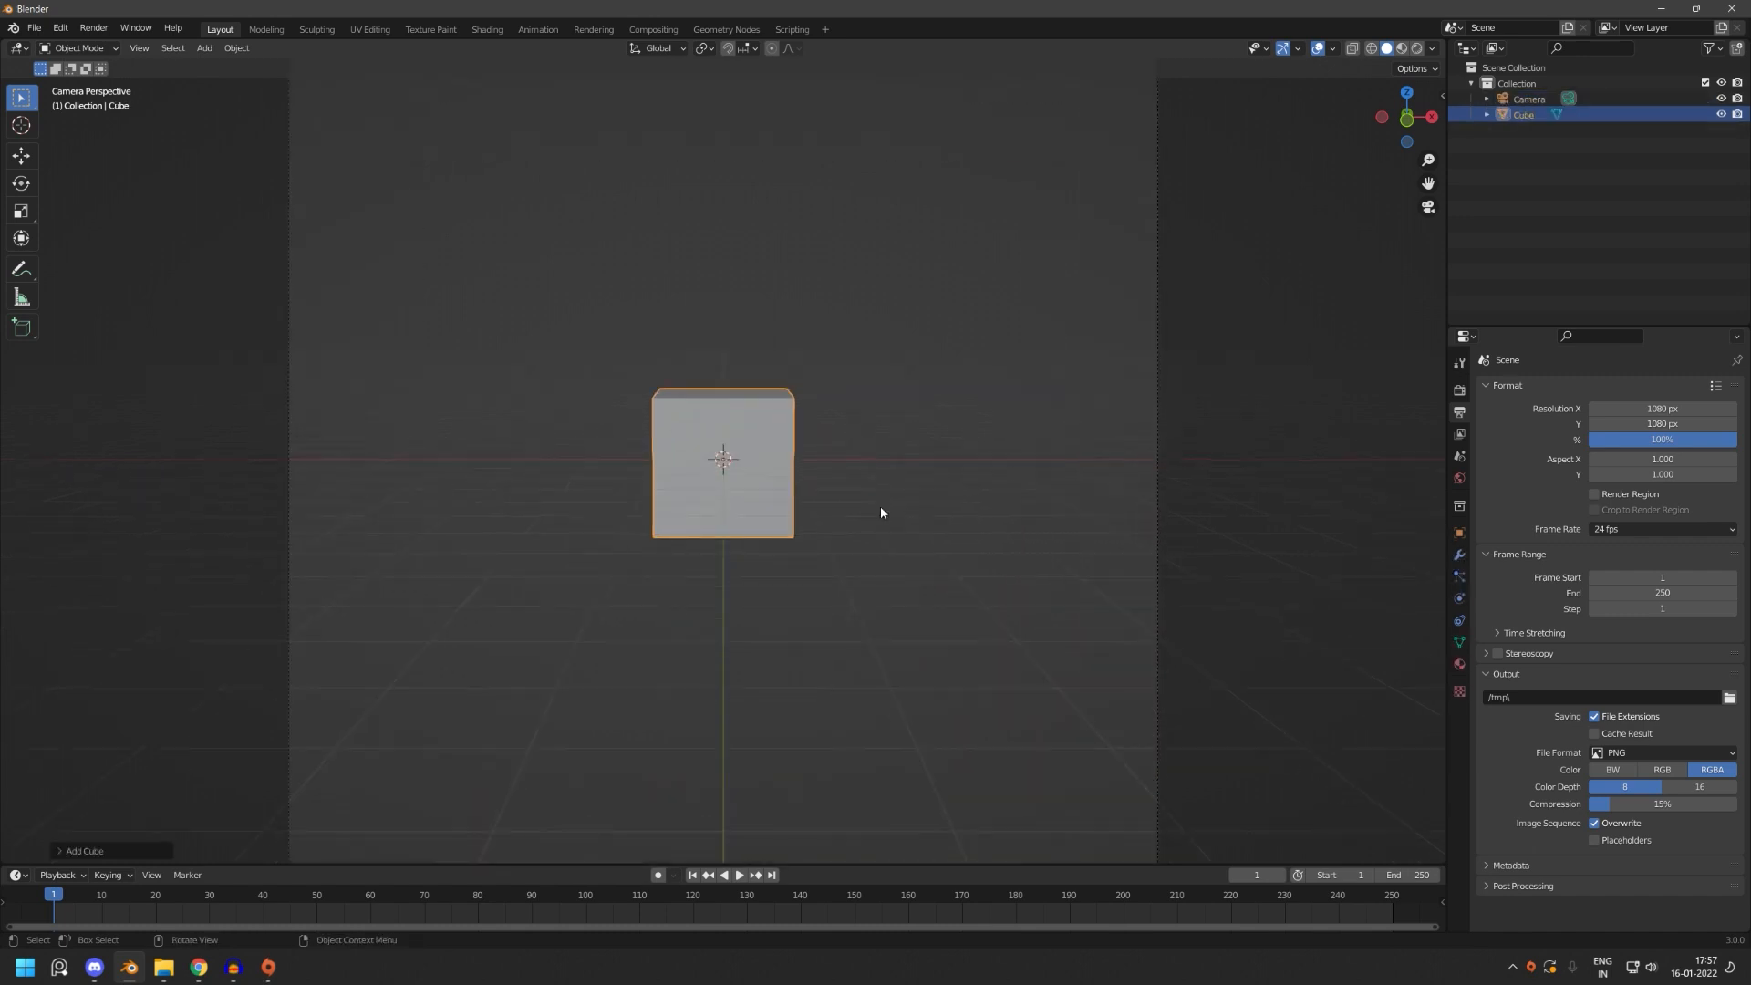
key("s")
key("5")
key("Return")
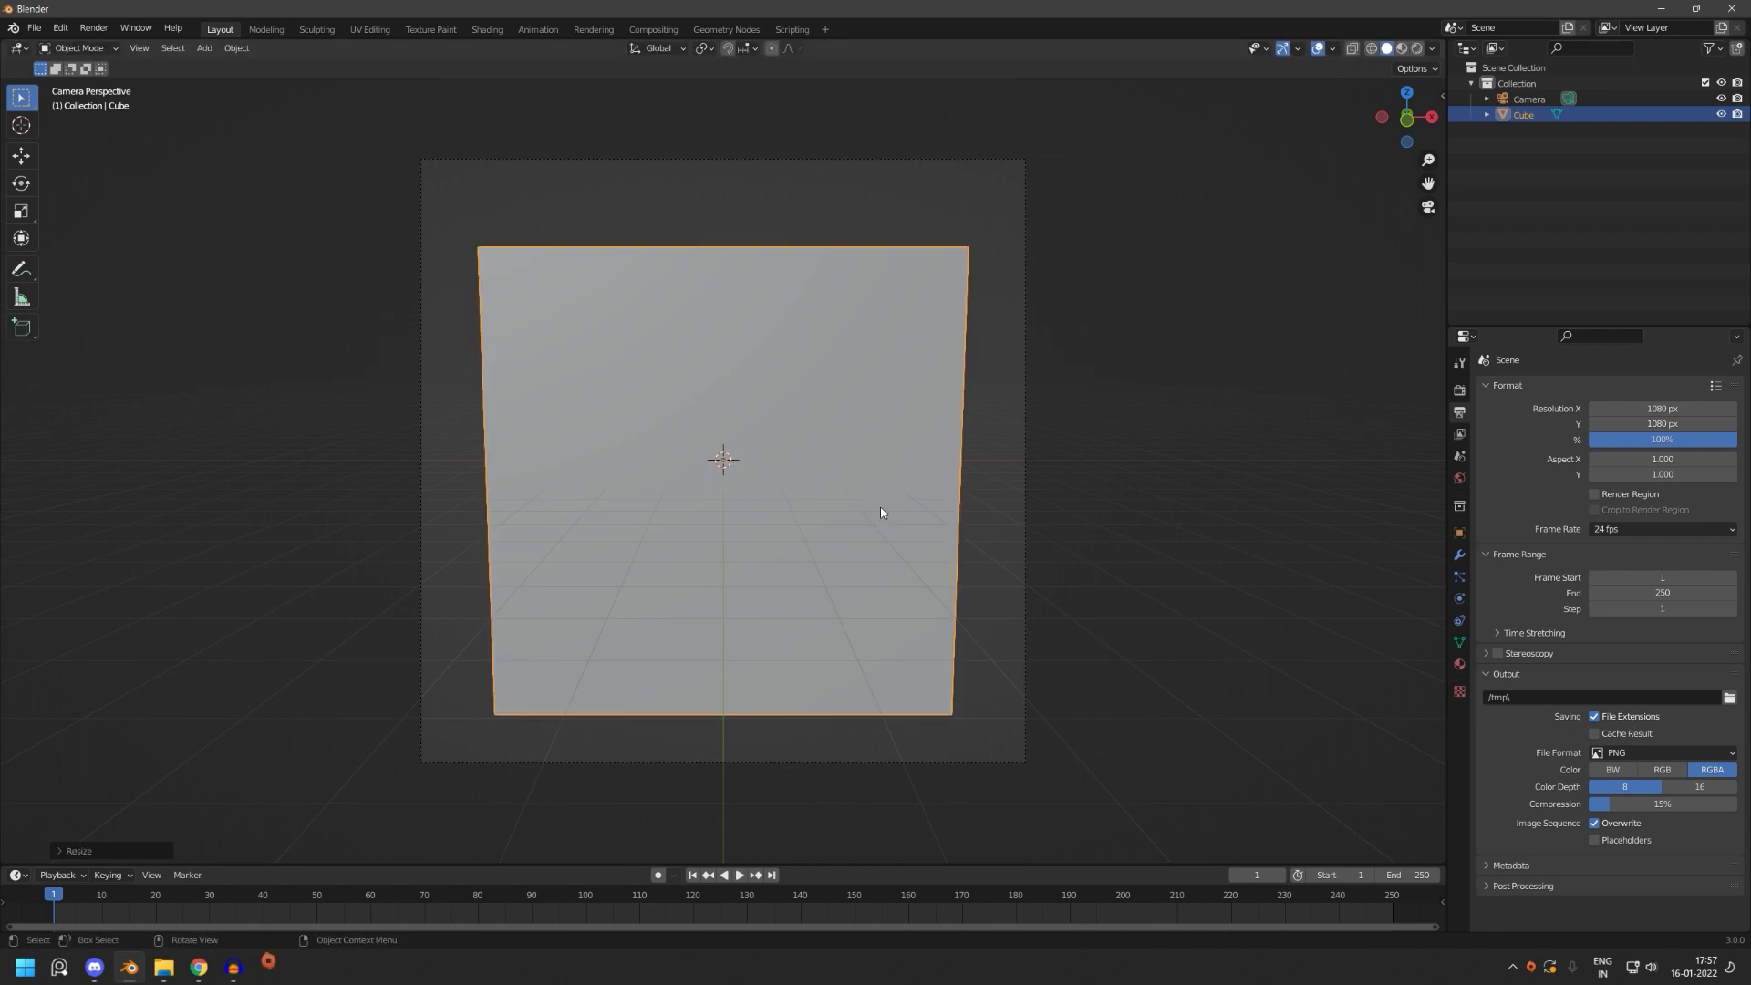
- Apply the cube's object transform and show the scene in front orthographic view with wireframe shading
key("ctrl+a")
left_click(967, 541)
left_click_drag(1408, 109, 1409, 124)
scroll(879, 518, "up", 1)
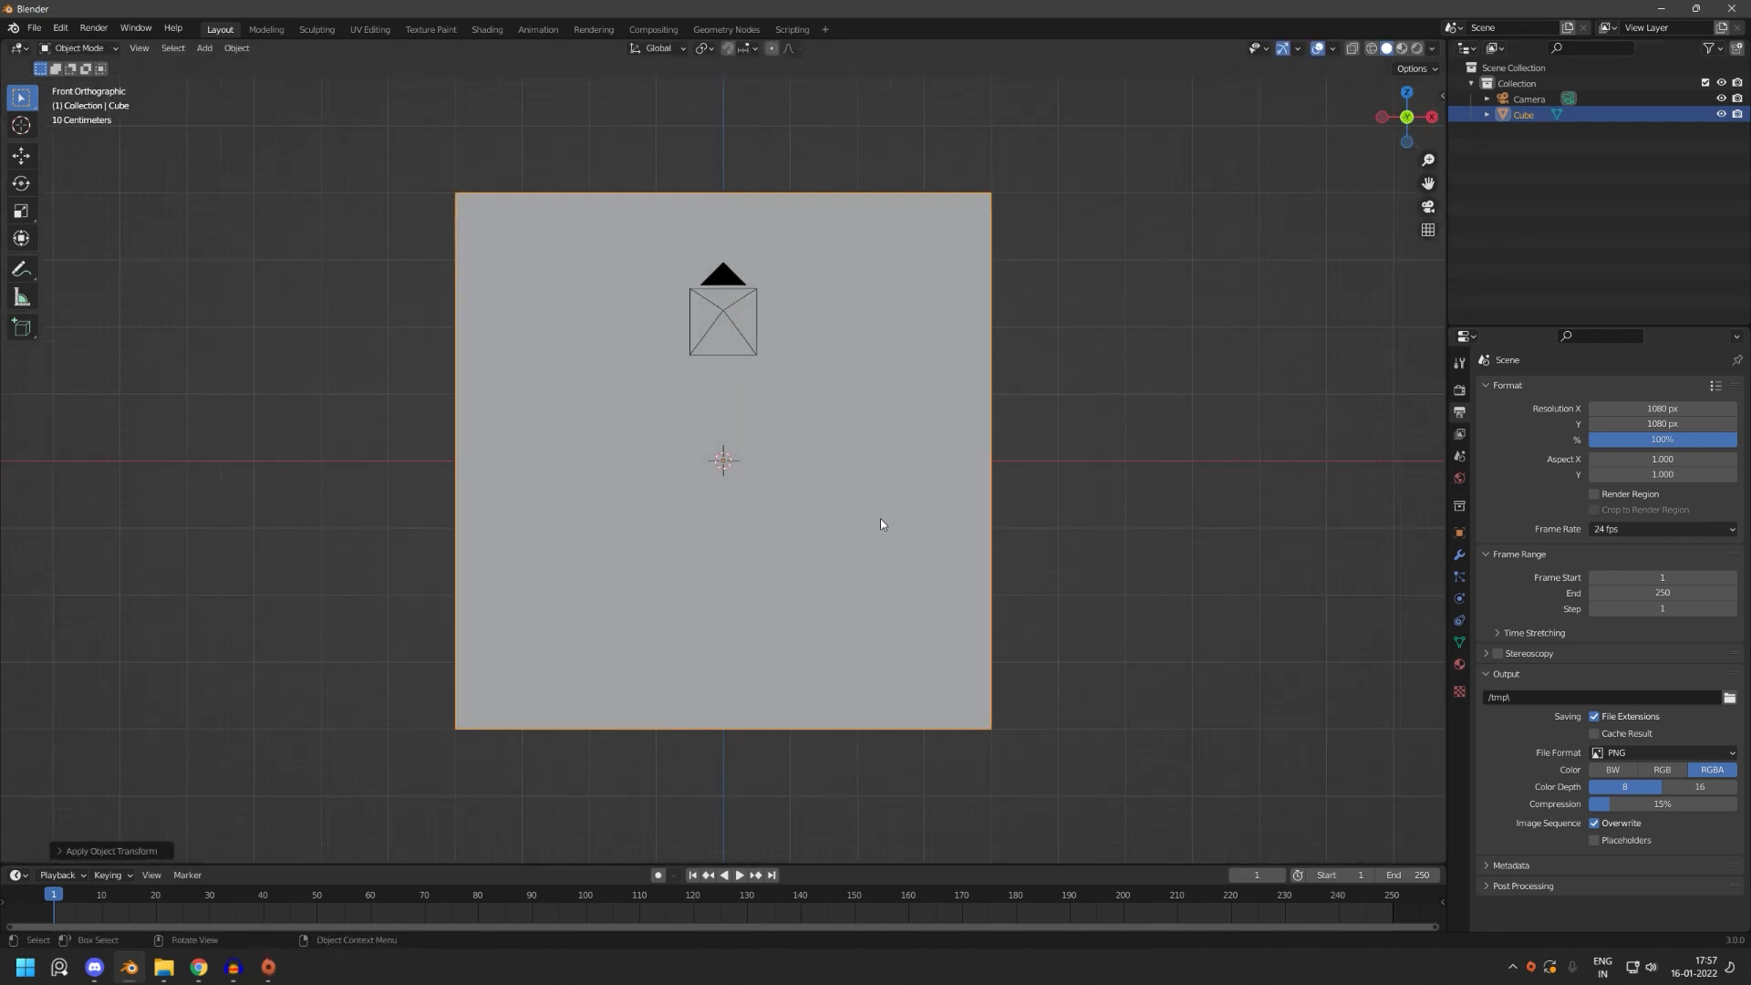
key("z")
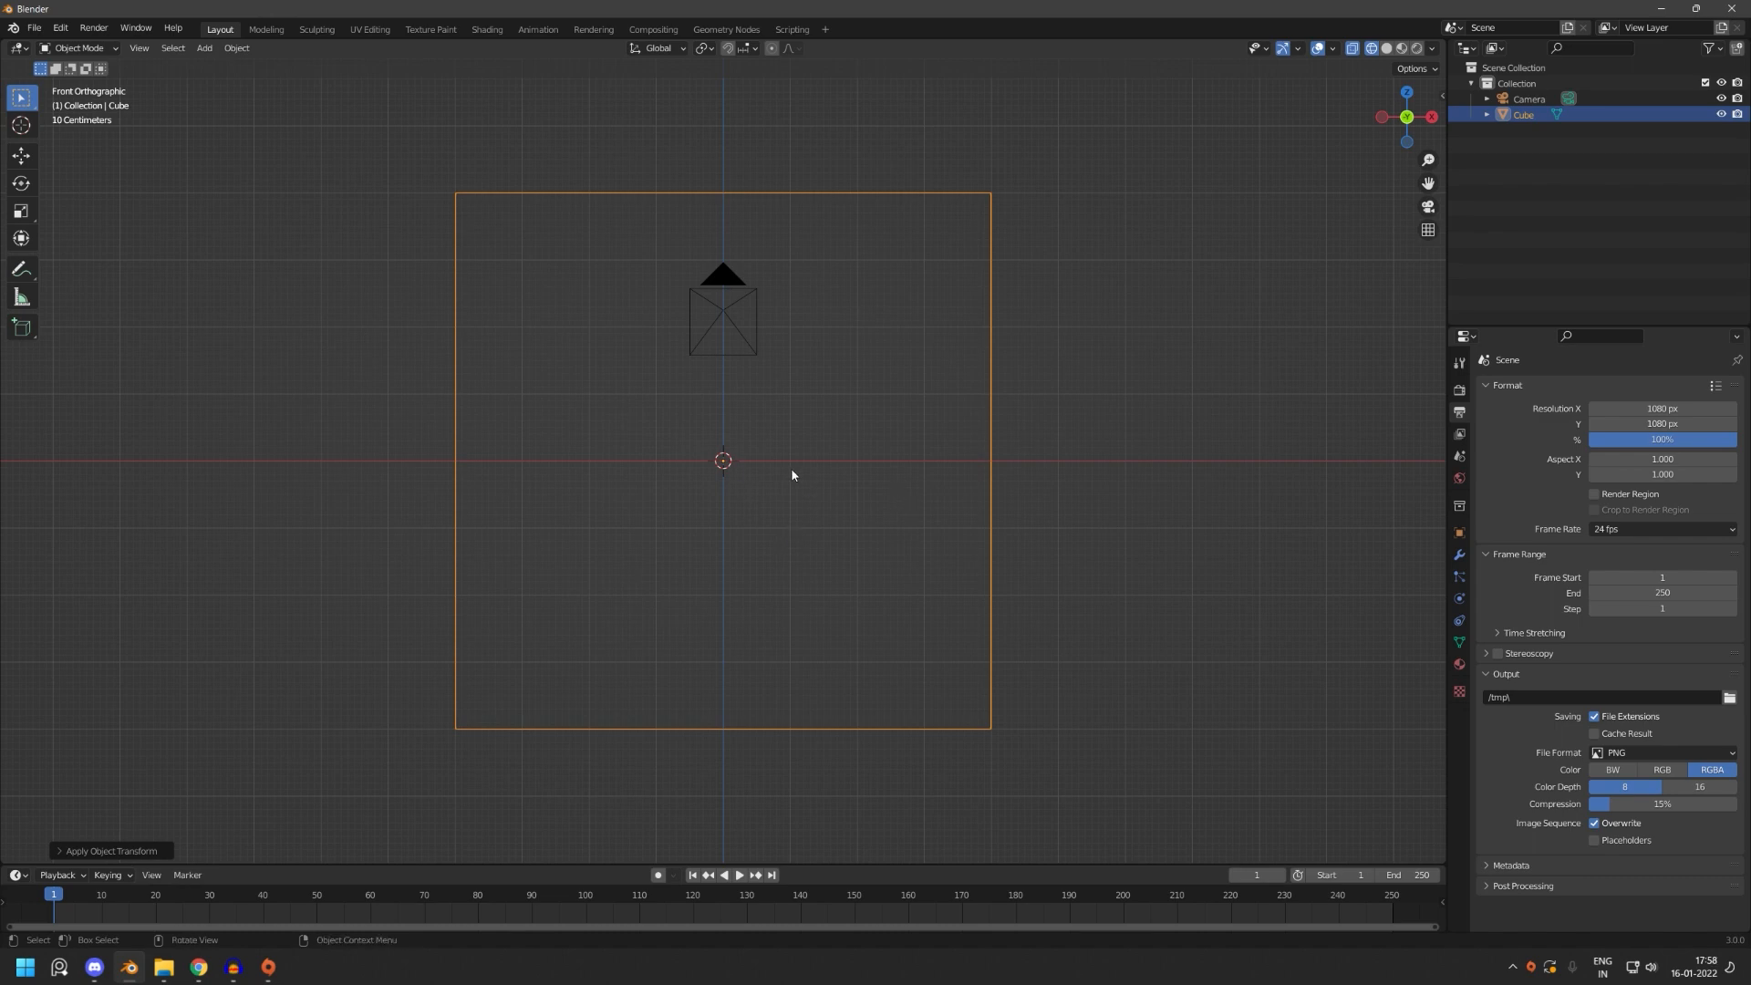
- Add a plain axes empty and move it near the cube's lower corner, about X 3 m and Z -3 m
key("shift+a")
mouse_move(793, 472)
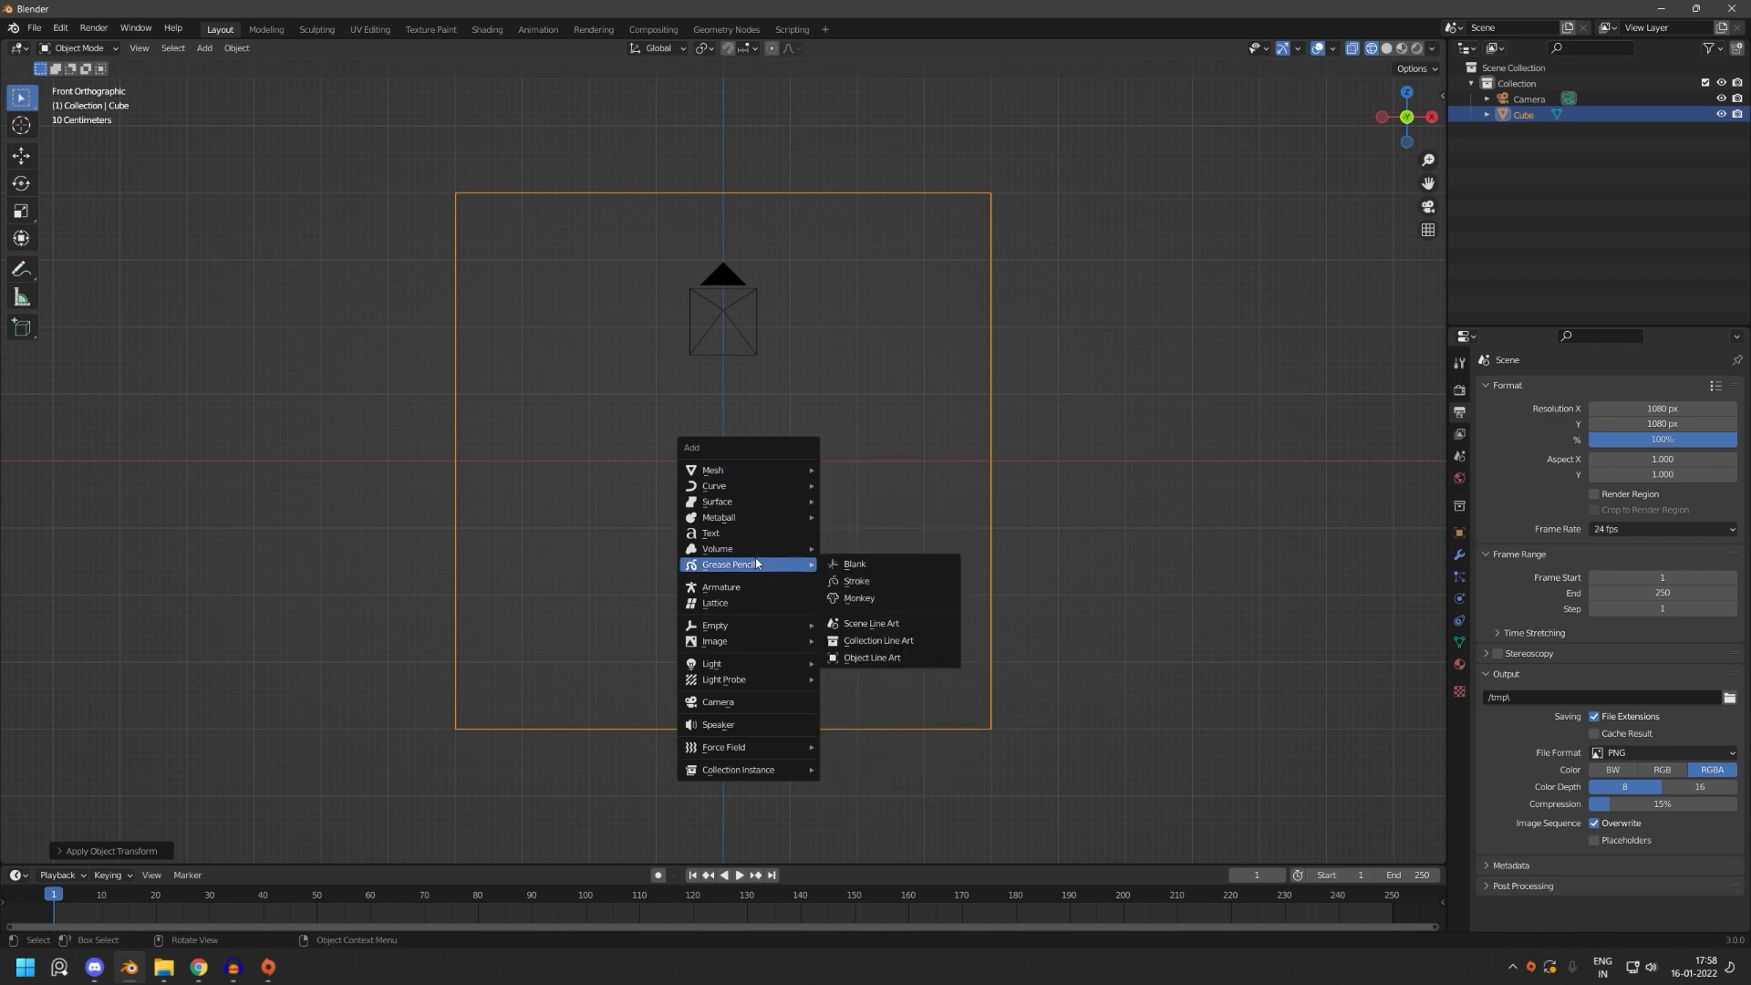
mouse_move(741, 627)
left_click(853, 629)
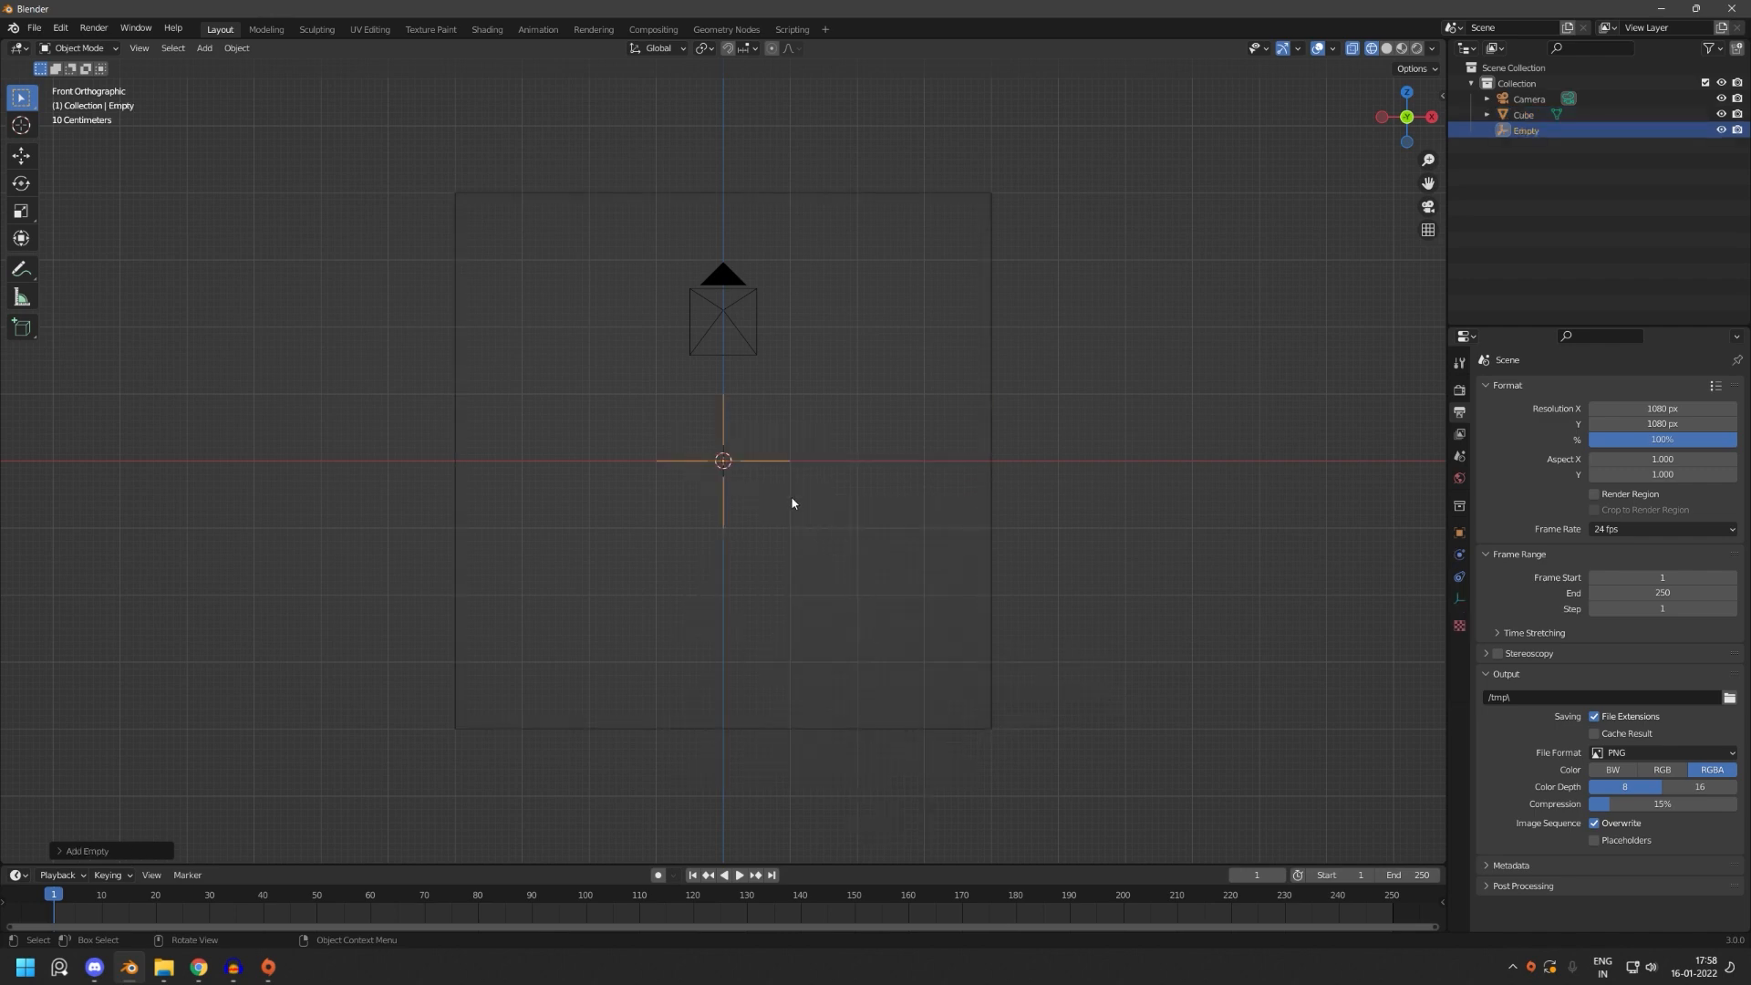
key("g")
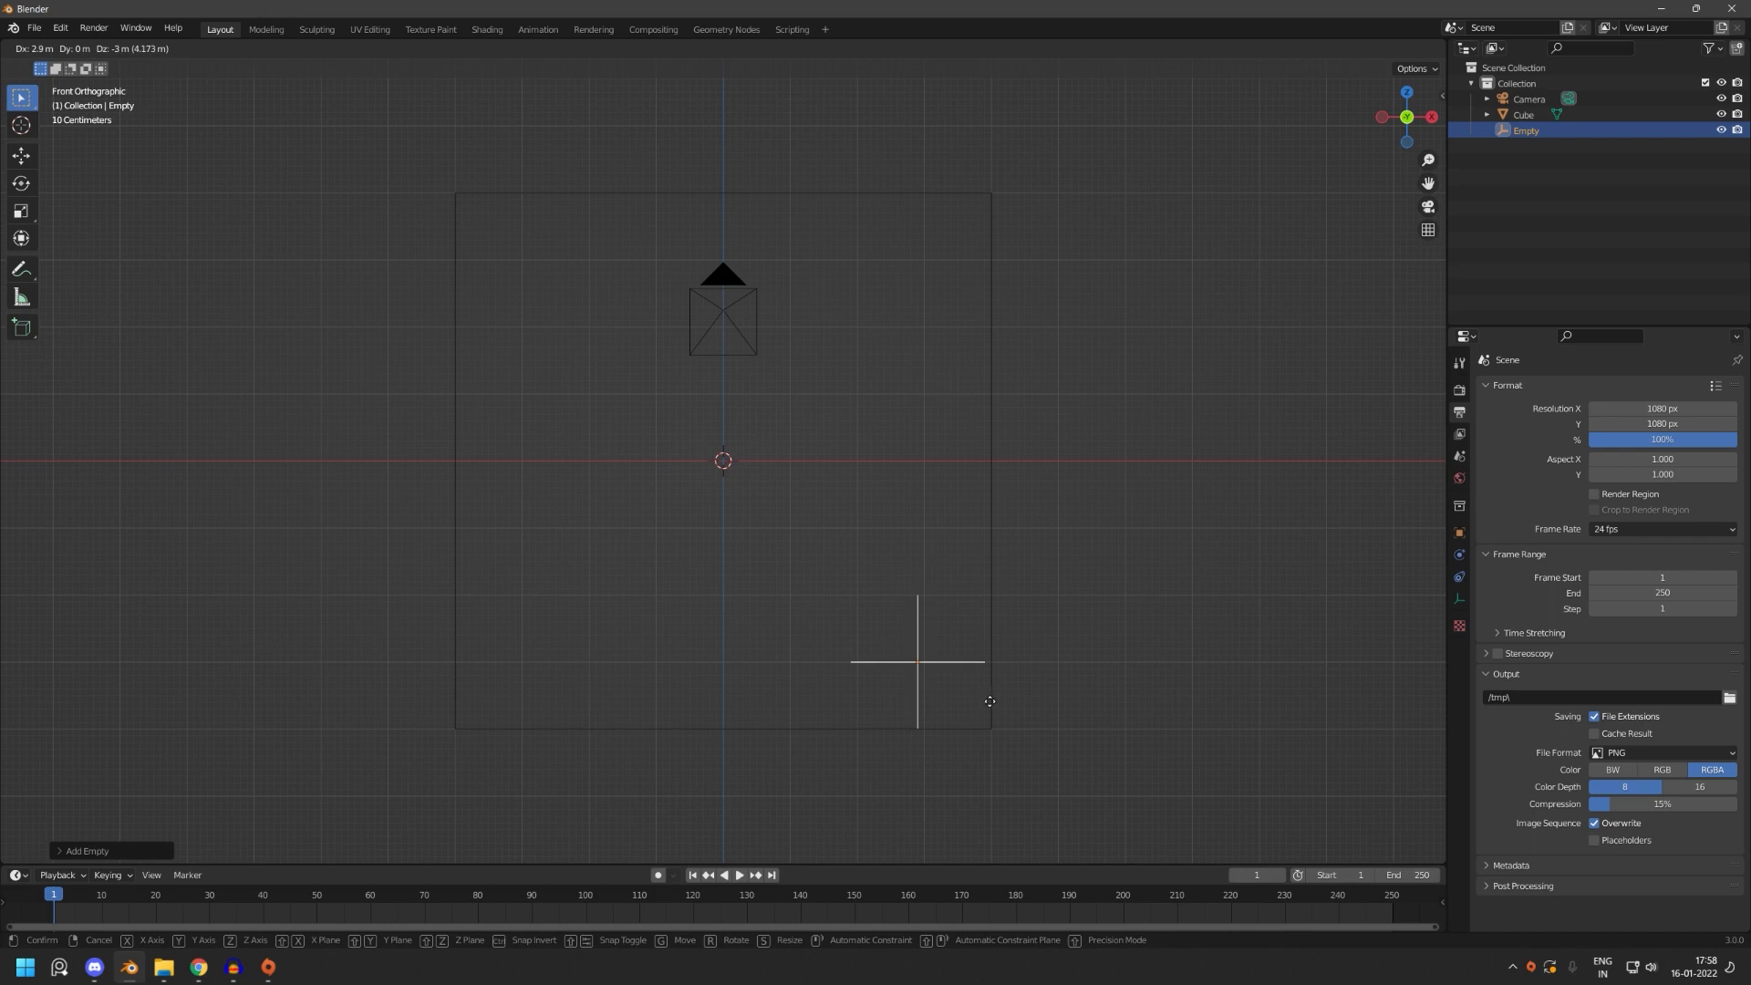
left_click(992, 702)
- Select the cube and add a Geometry Nodes modifier to it
left_click(993, 529)
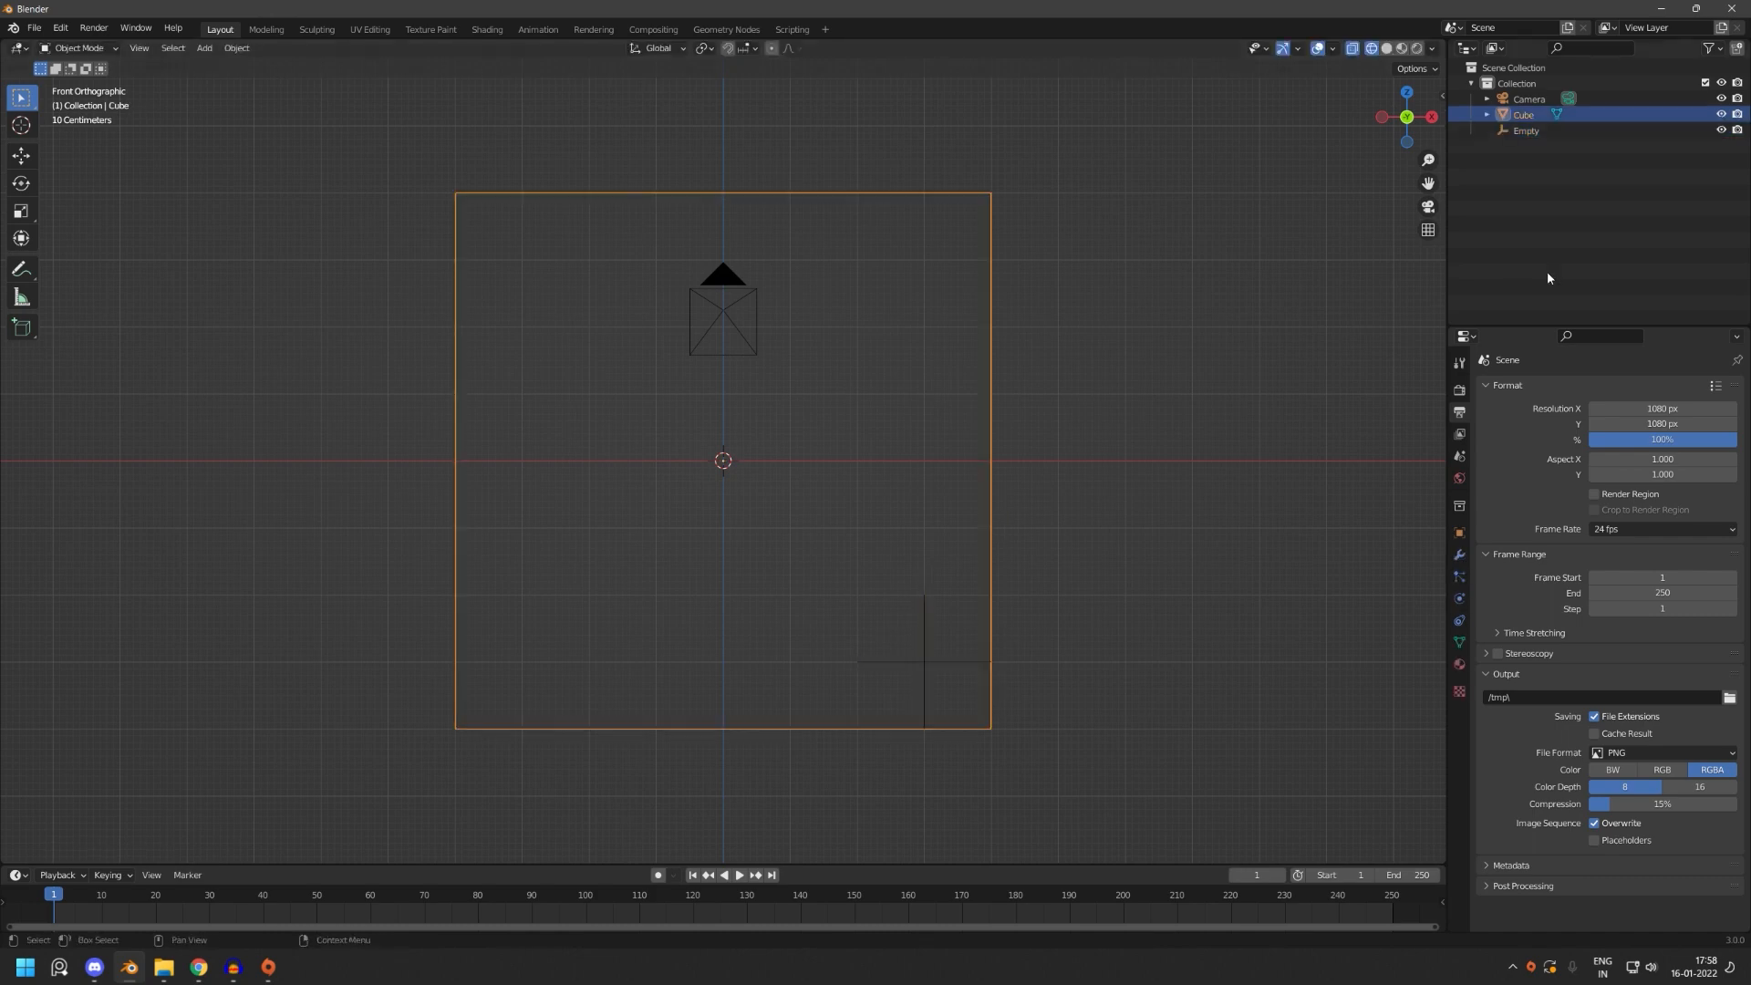
left_click(1460, 555)
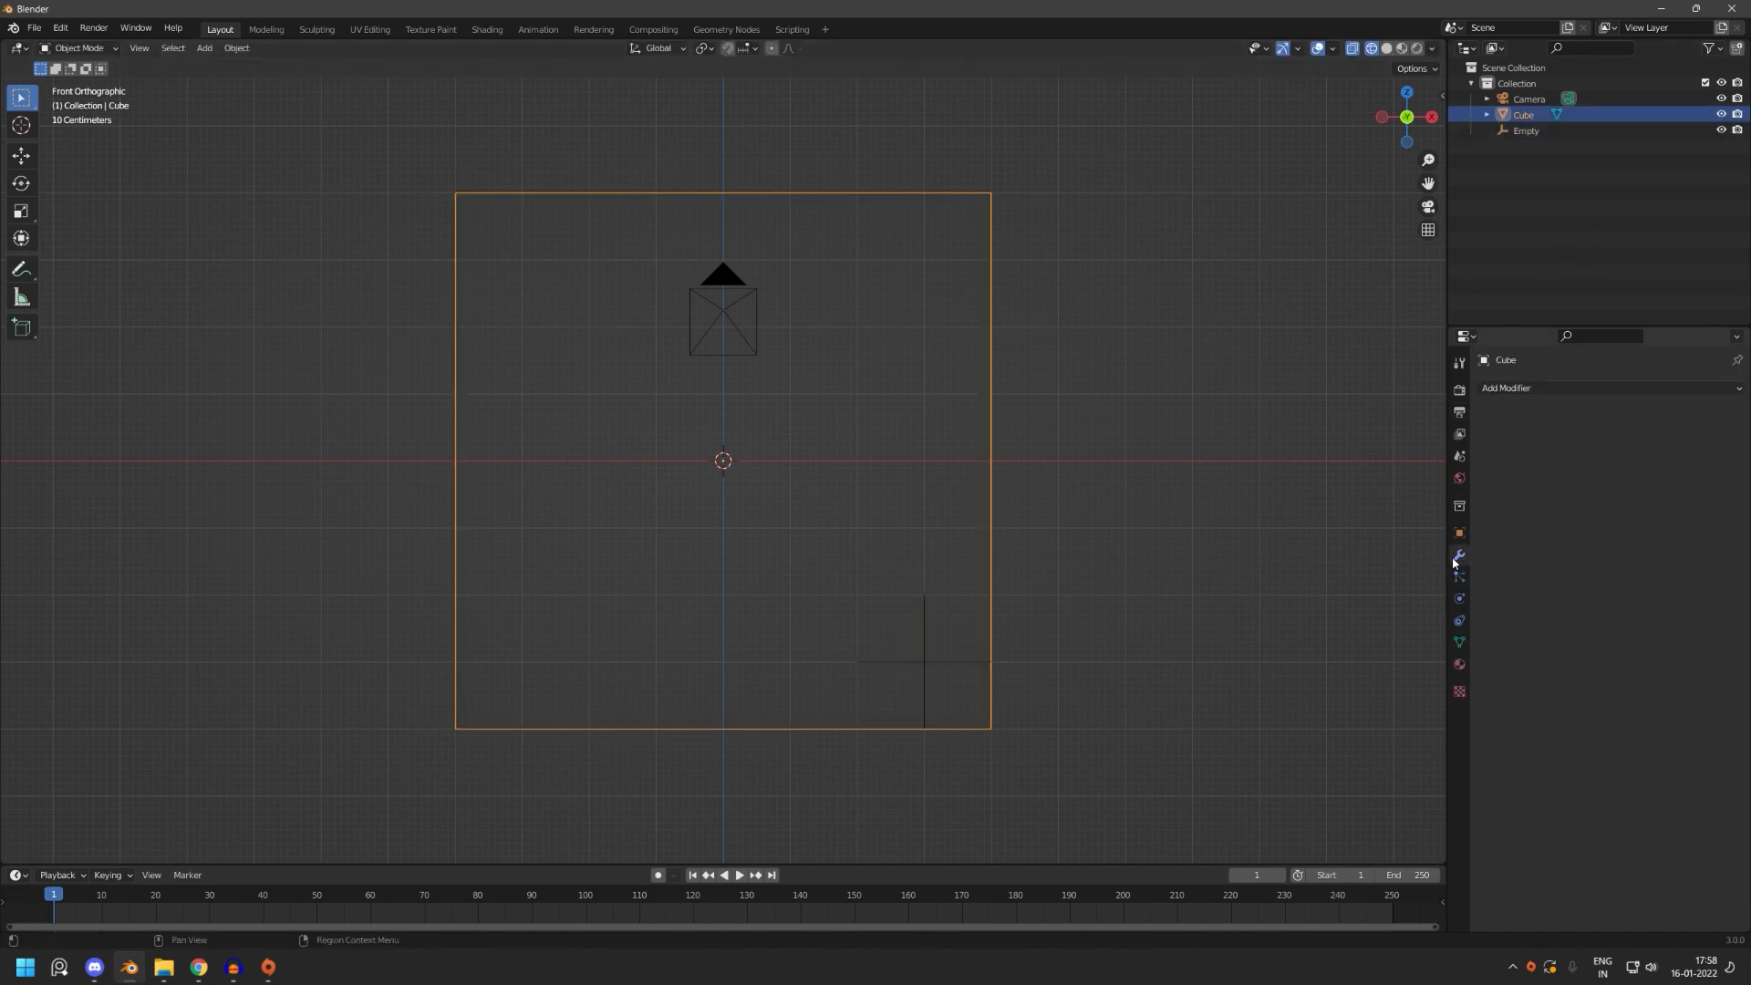
left_click(1628, 389)
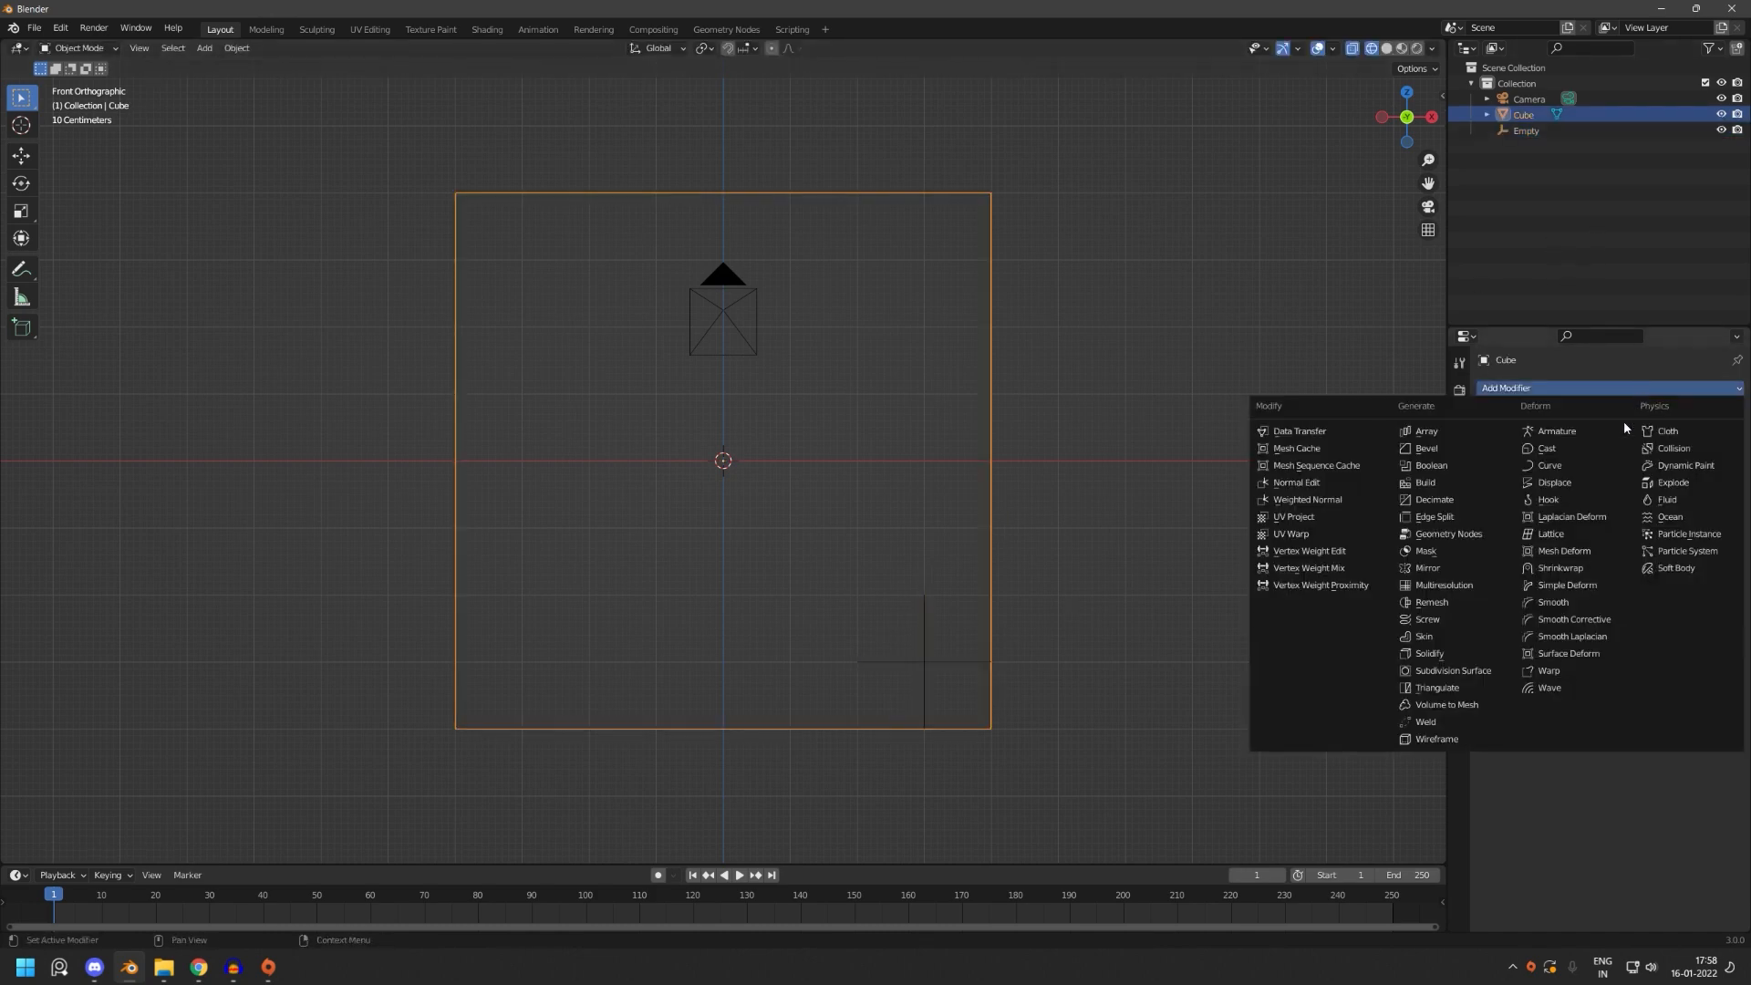
left_click(1464, 538)
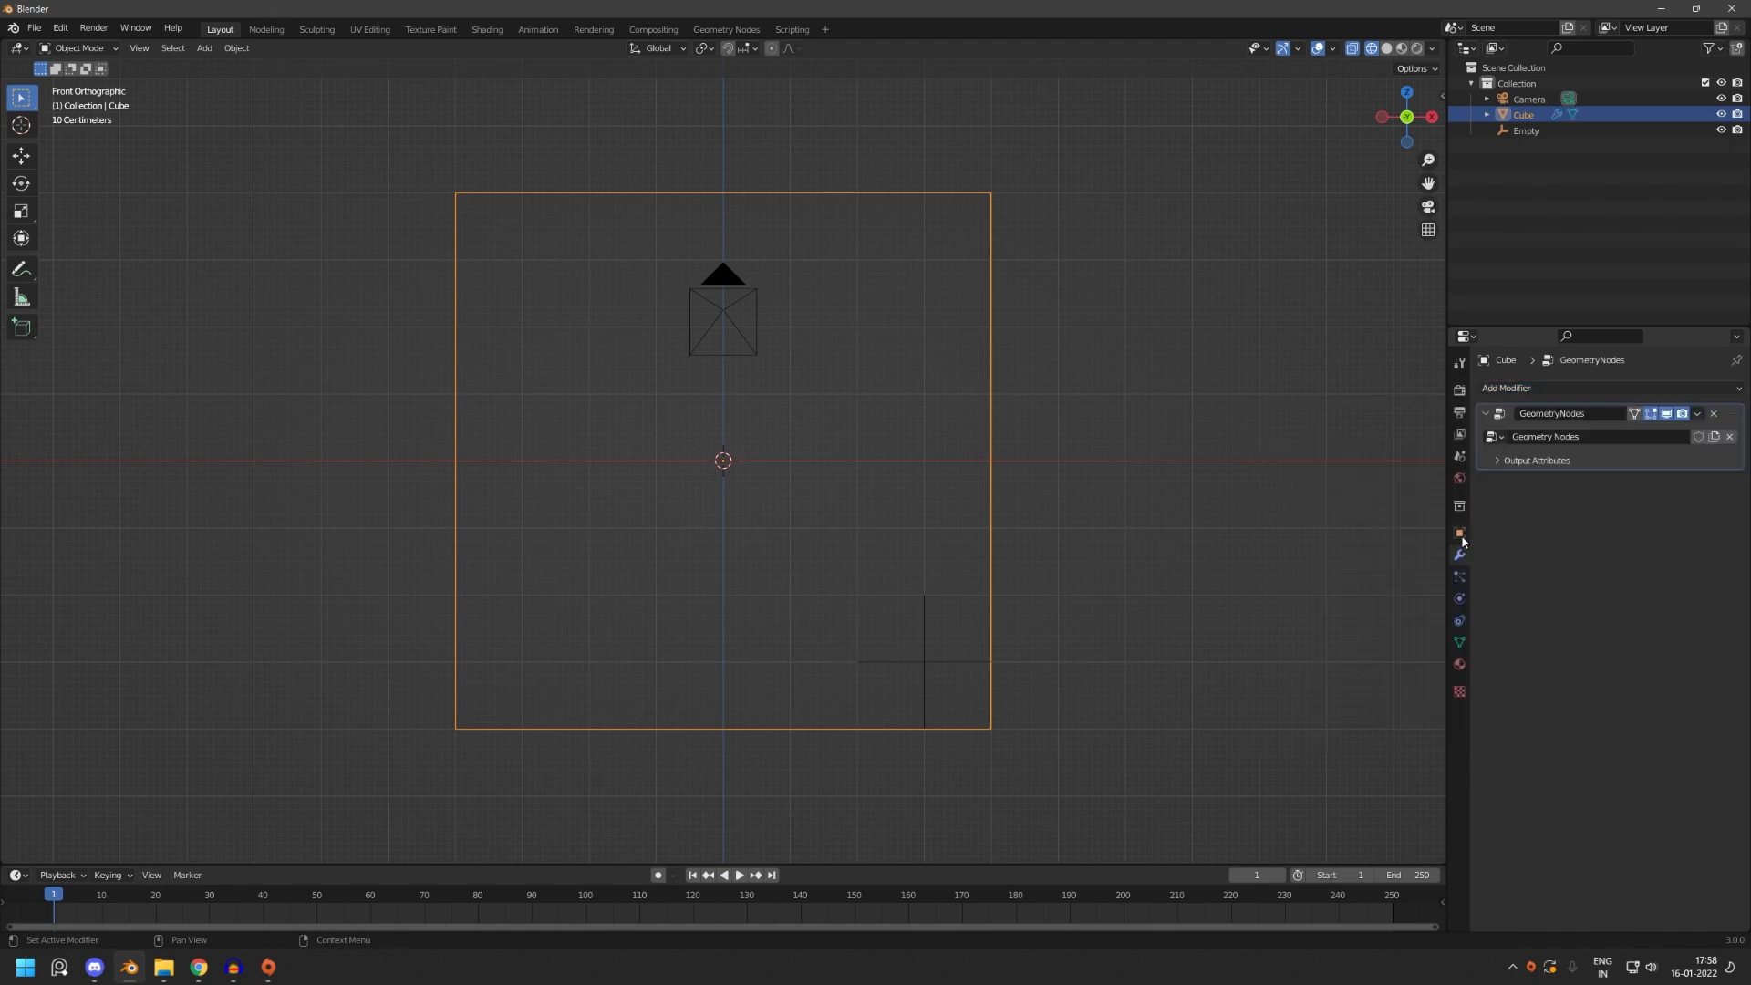
- Switch to the Geometry Nodes workspace and set its viewport to front orthographic view with wireframe shading
left_click(726, 30)
left_click(1425, 125)
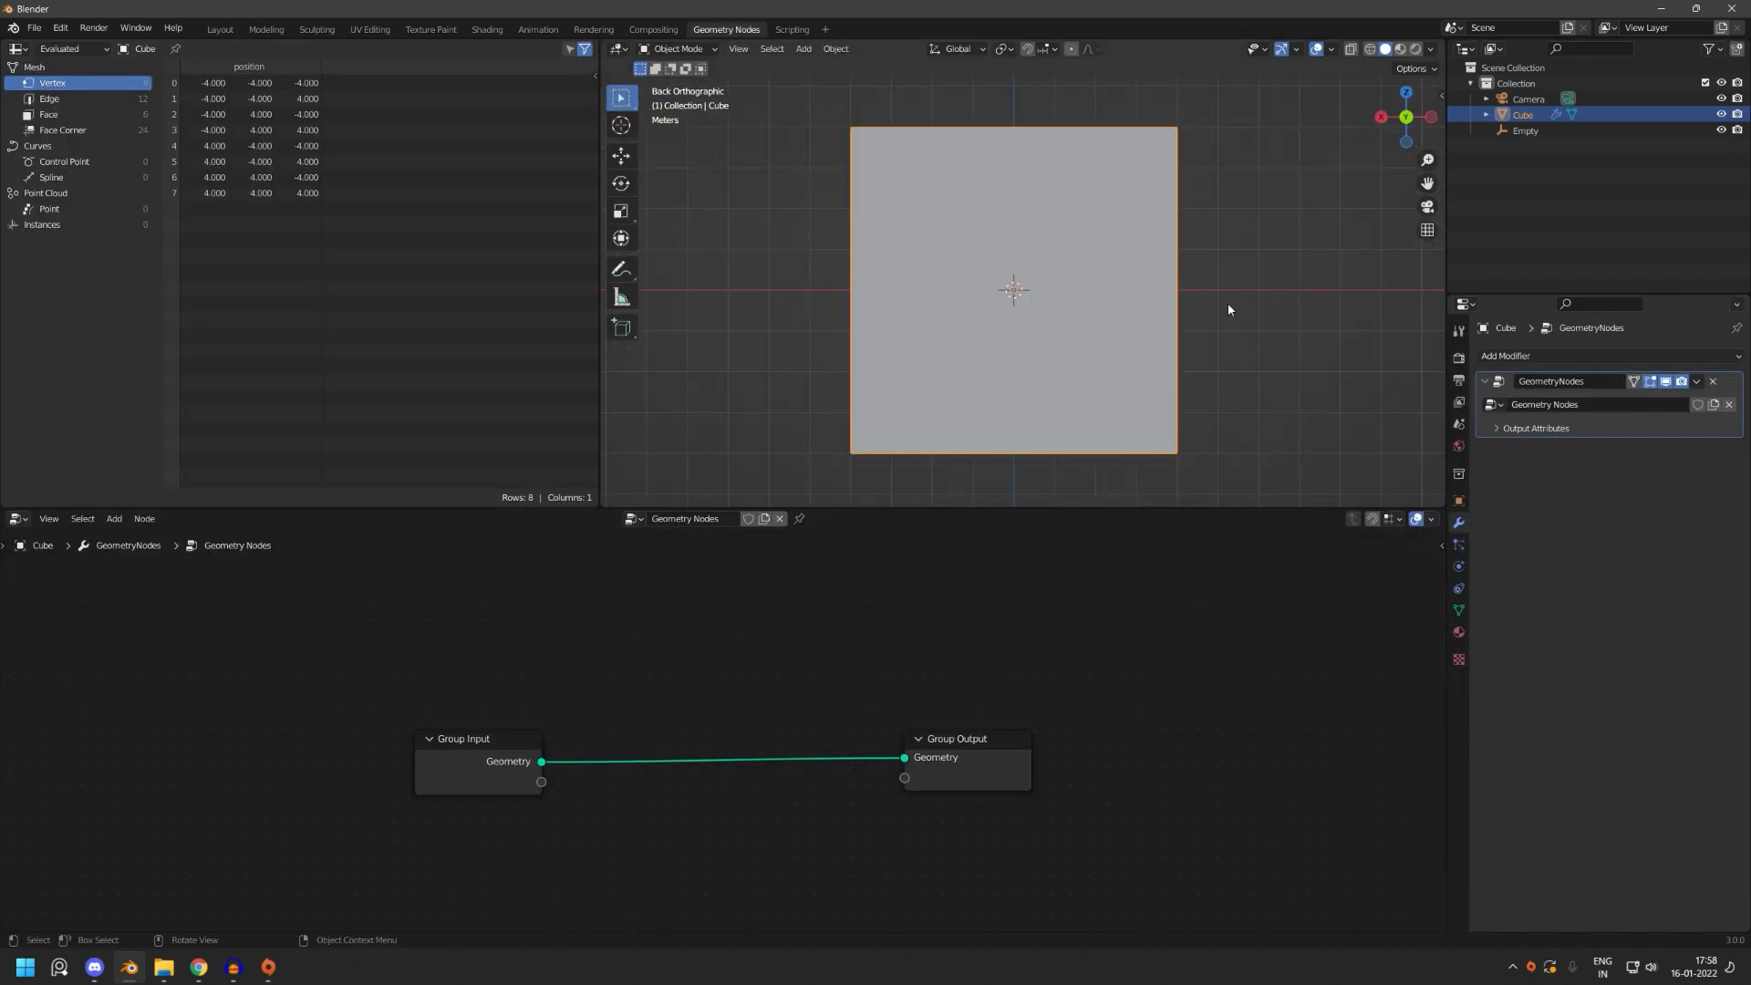
scroll(1069, 405, "down", 2)
scroll(1045, 399, "up", 2)
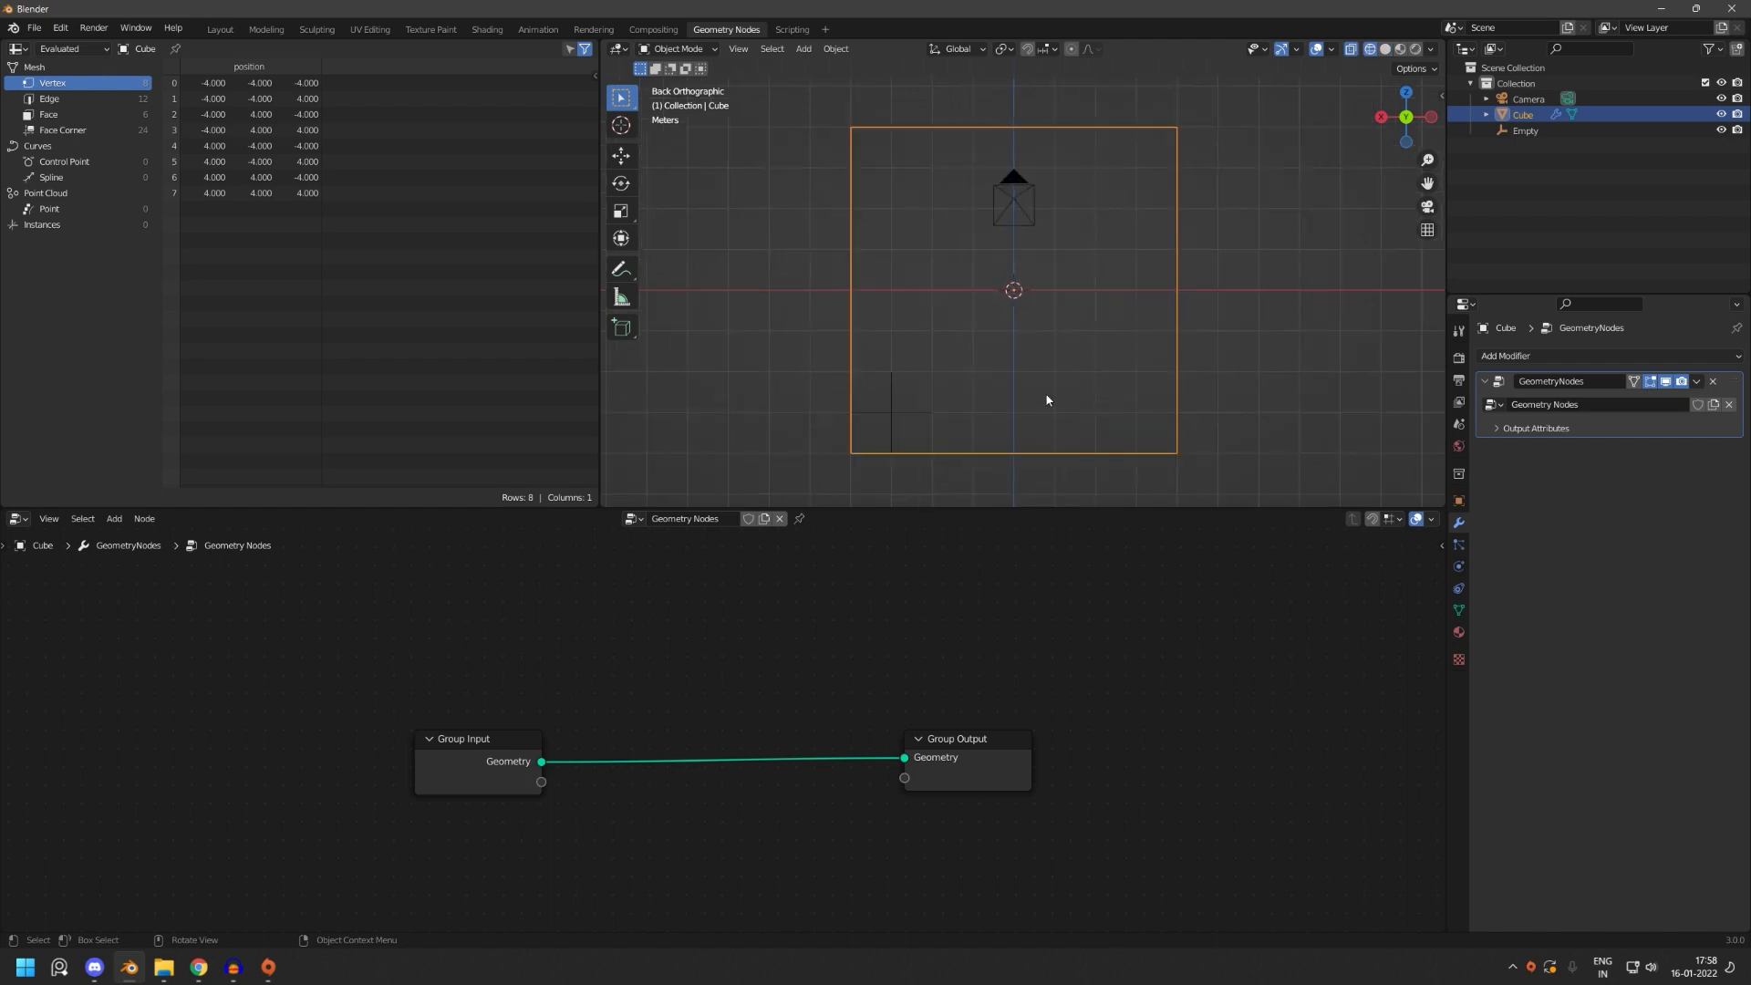
left_click(1407, 120)
middle_click_drag(1102, 335, 967, 375)
scroll(1045, 373, "down", 2)
left_click(1395, 124)
scroll(1044, 303, "up", 4)
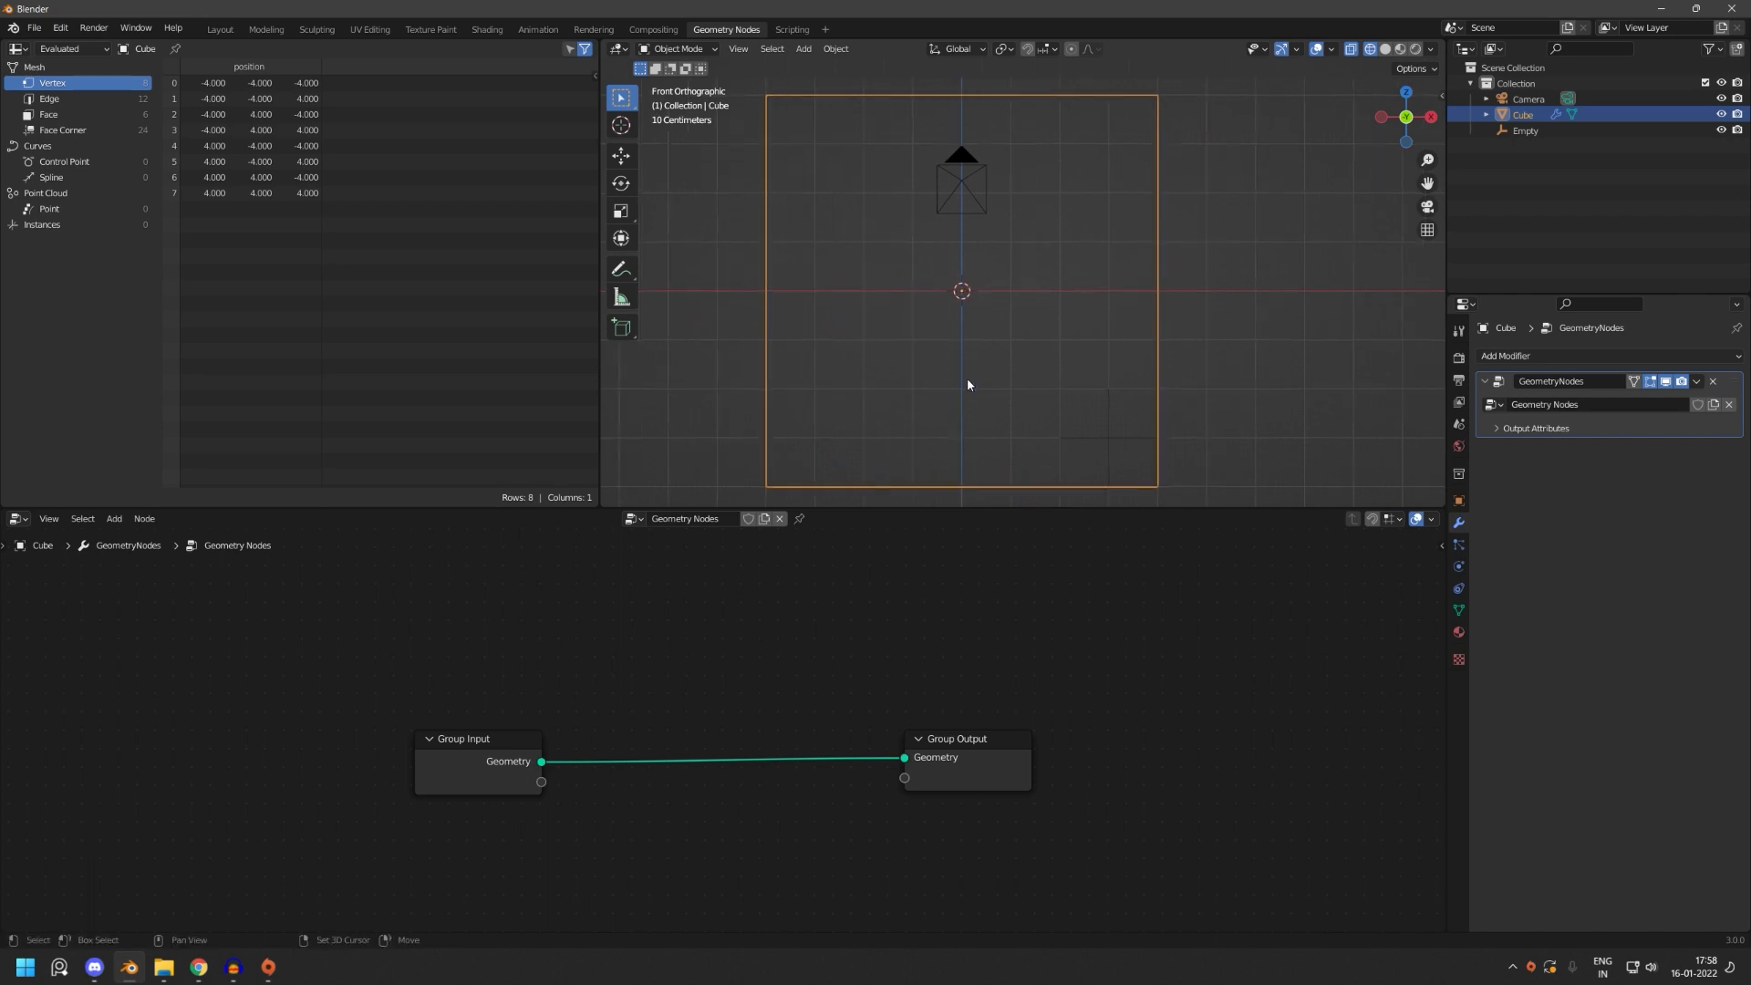
scroll(817, 682, "down", 2)
scroll(736, 684, "down", 3)
middle_click_drag(738, 691, 836, 657)
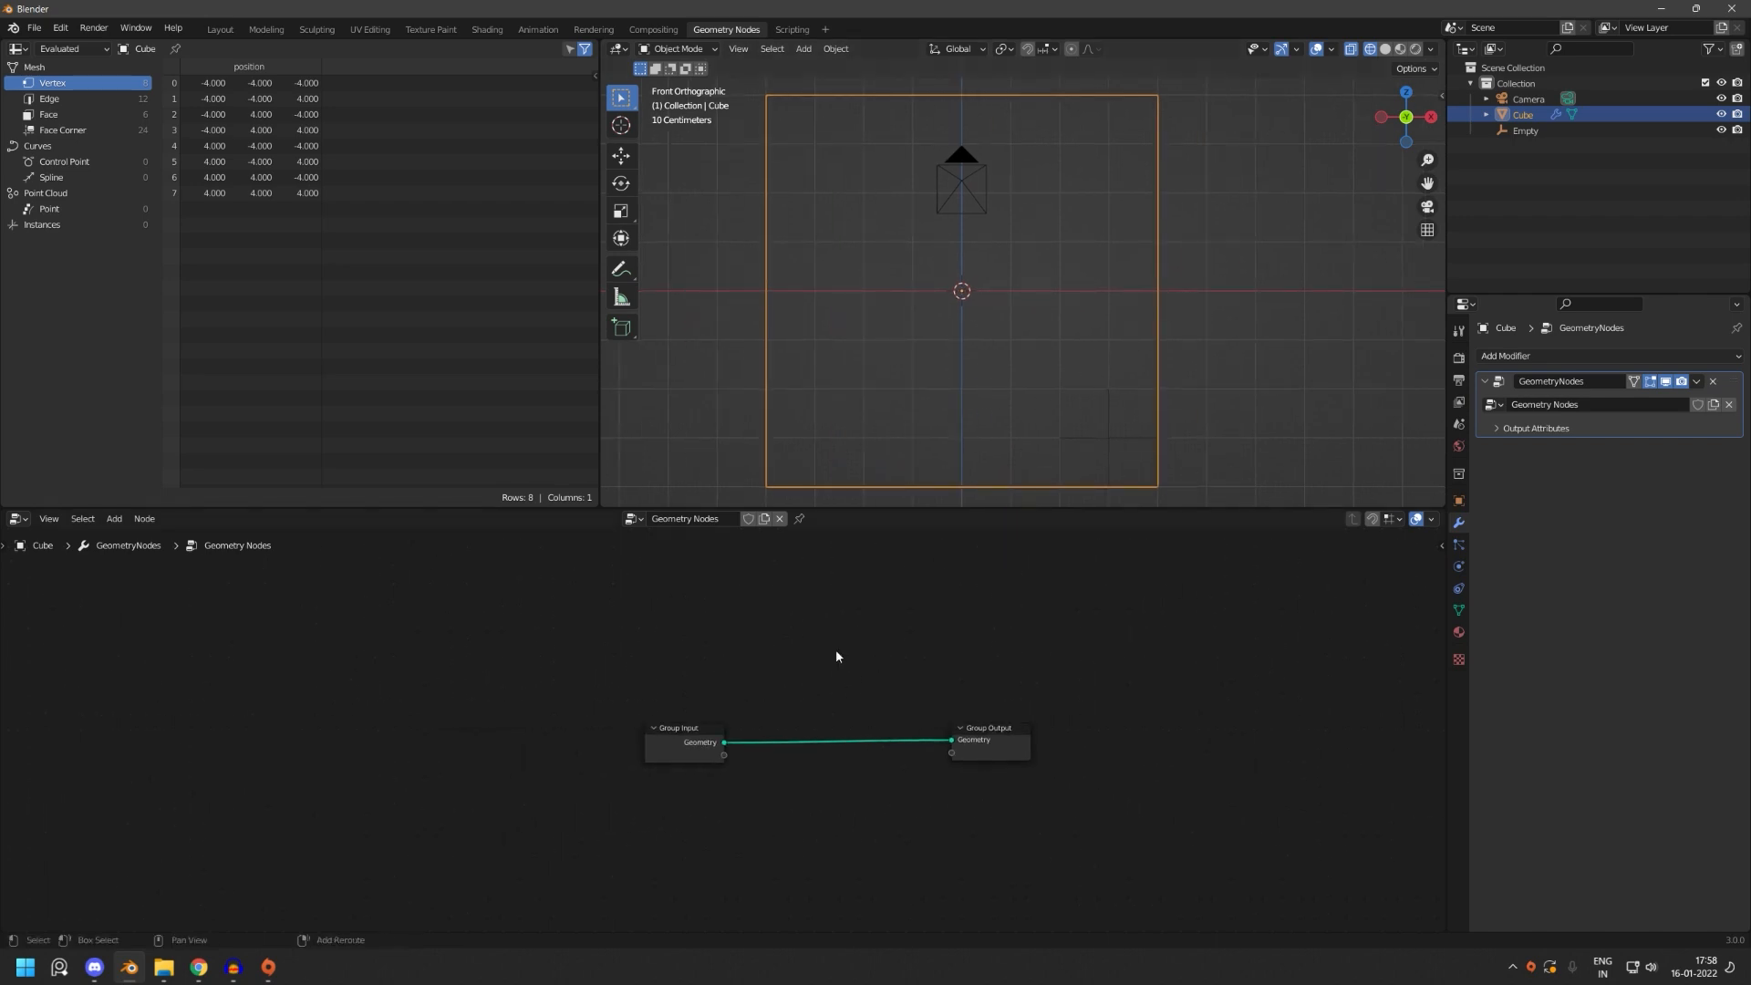
- Insert a Distribute Points on Faces node on the link between Group Input and Group Output
key("shift+a")
left_click(777, 616)
type("po")
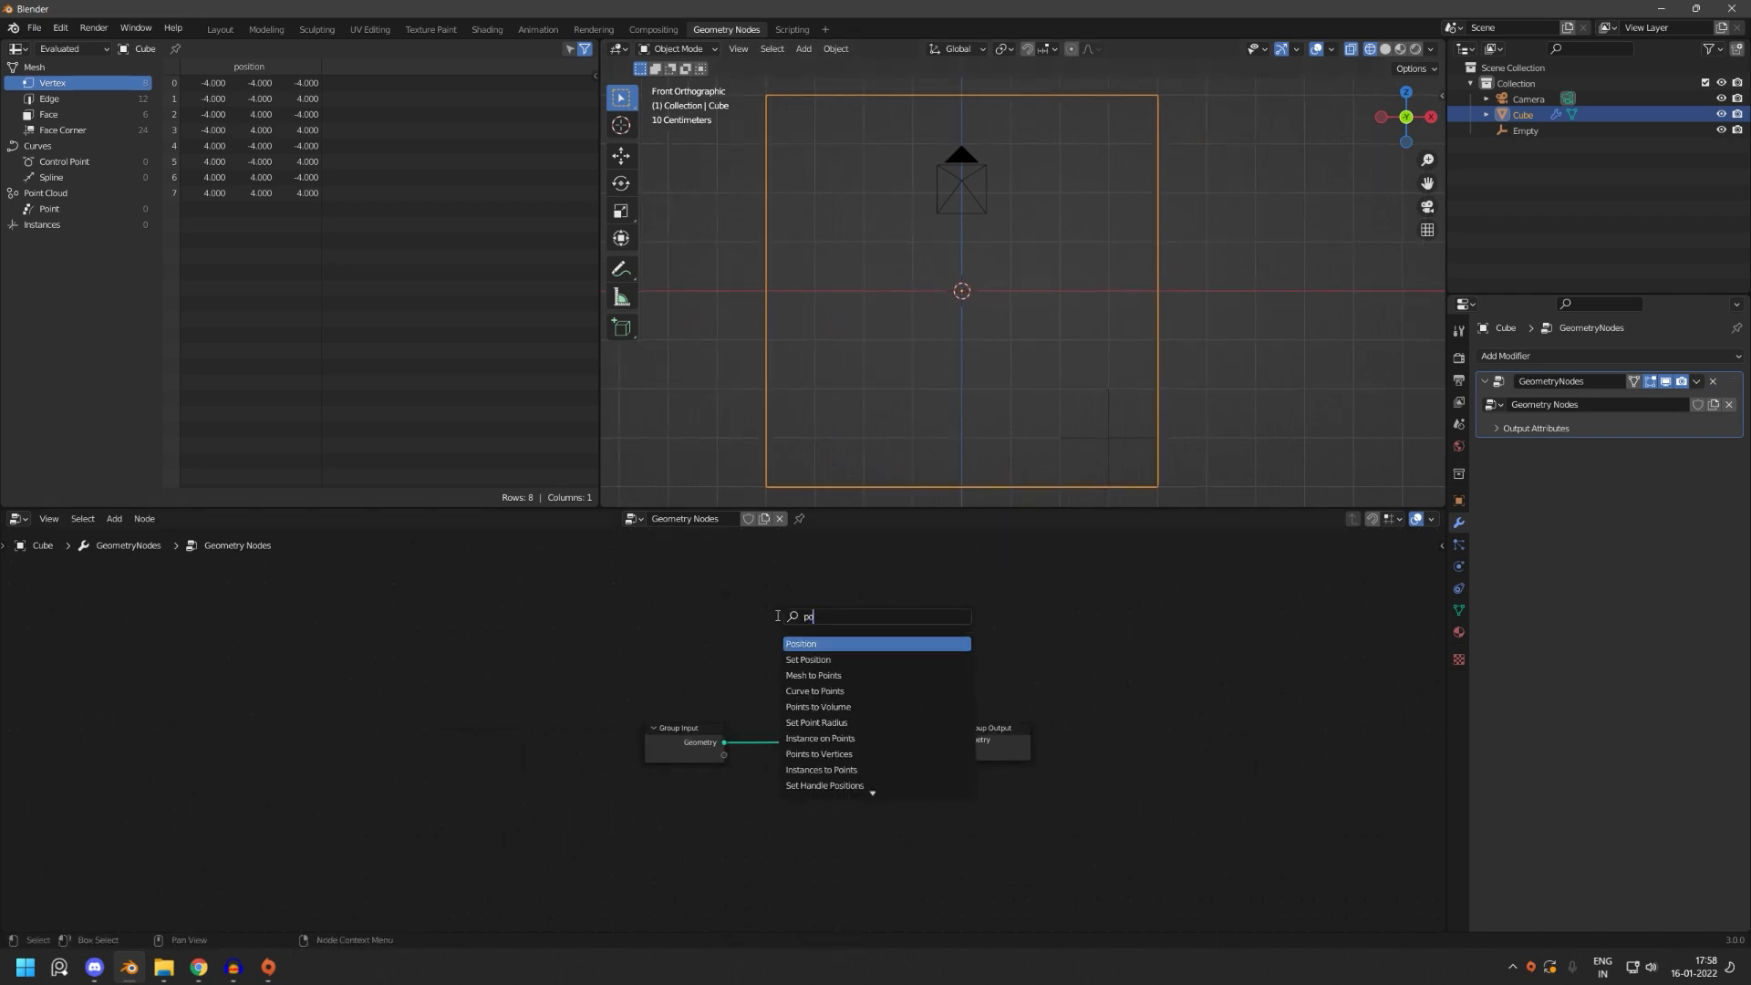
type("int distribu")
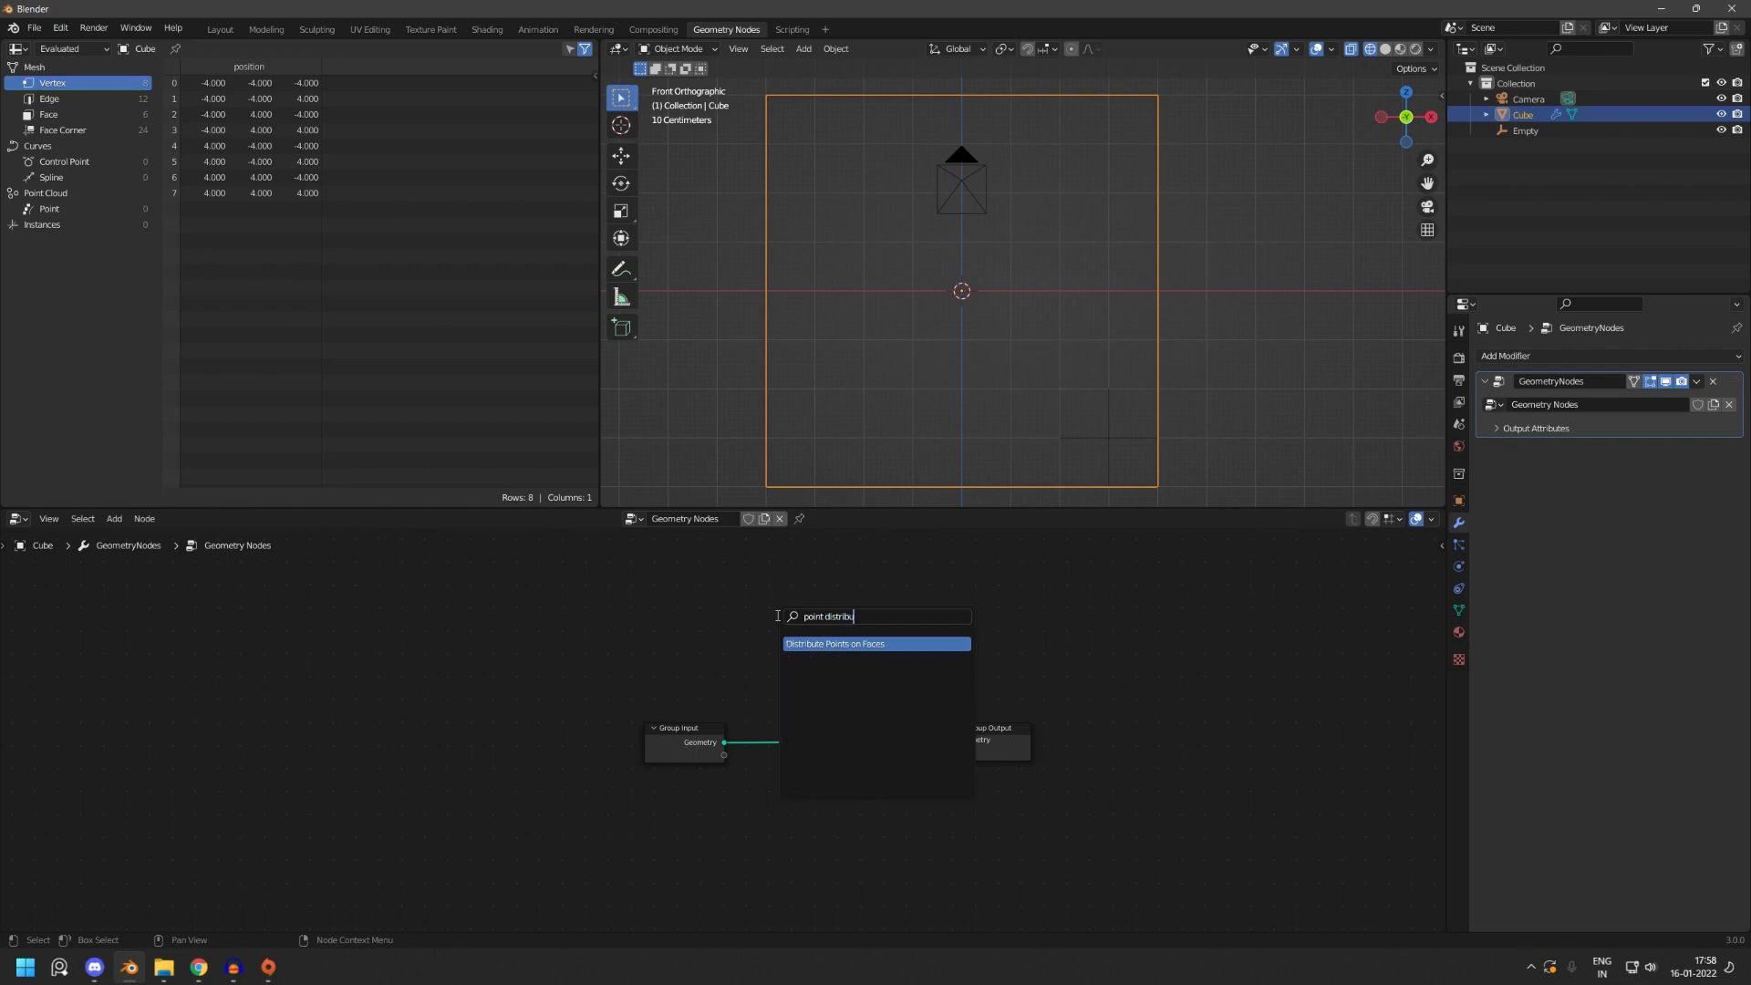
key("Return")
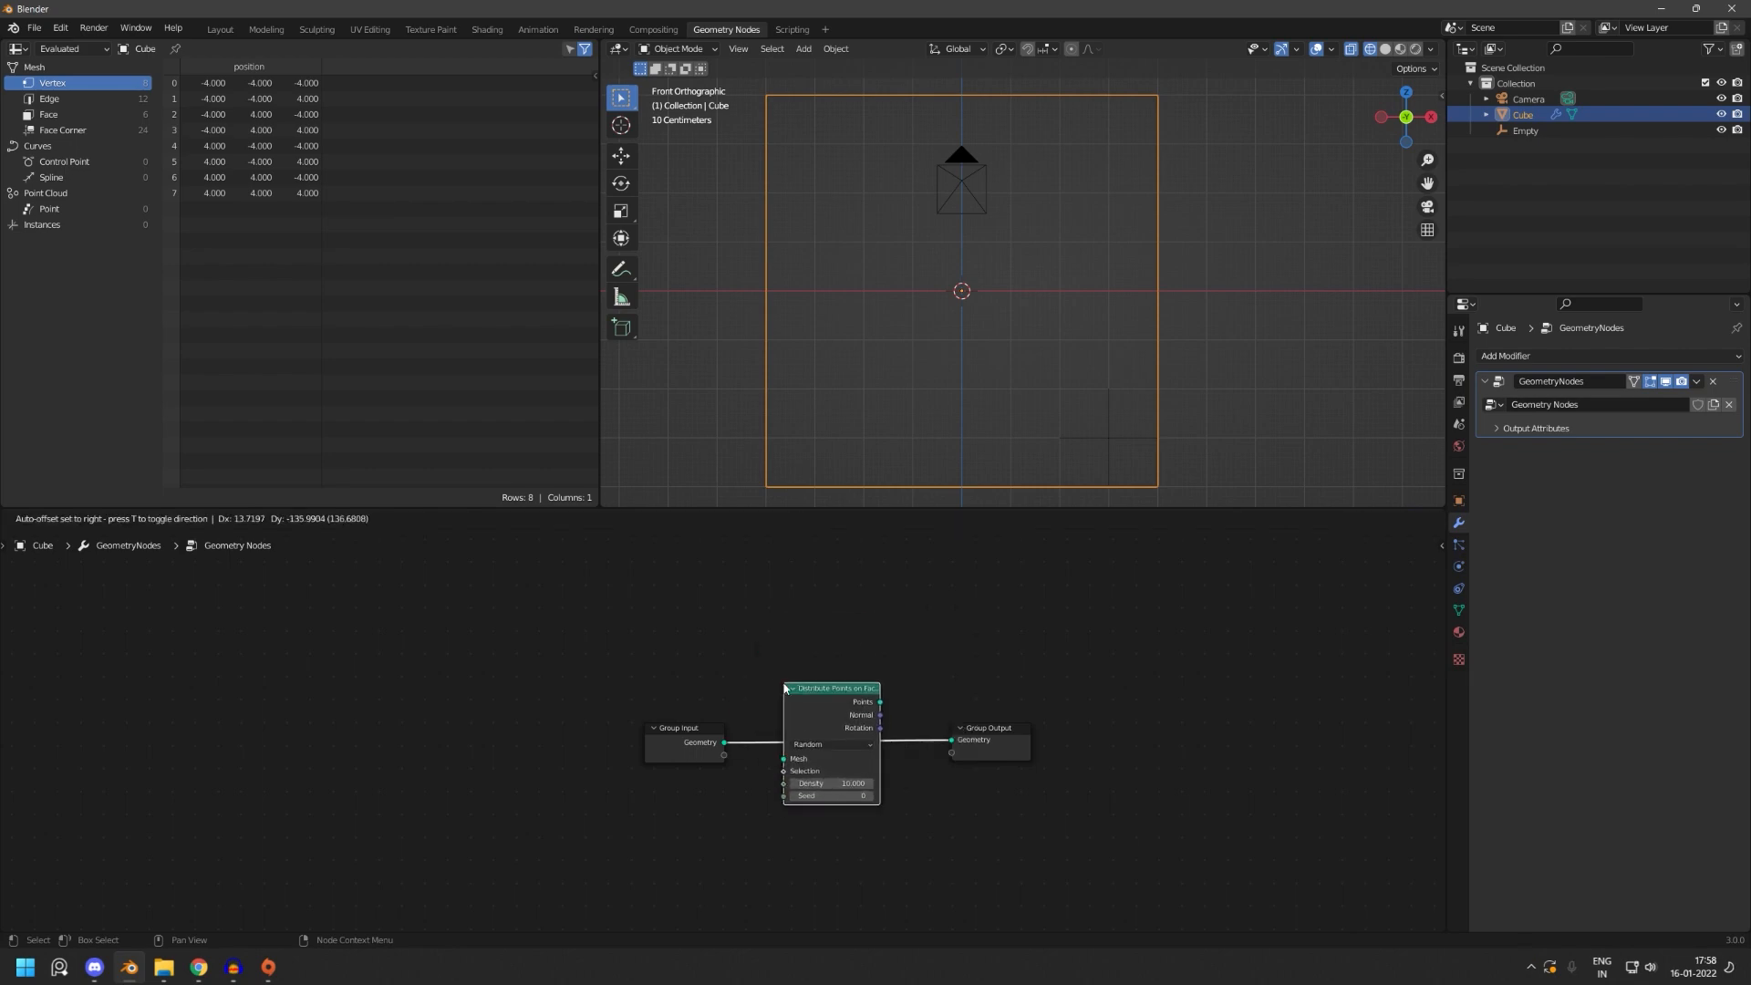
left_click(825, 730)
- Spread the Group Input, Distribute Points on Faces and Group Output nodes apart to make room between them
scroll(1056, 379, "down", 5)
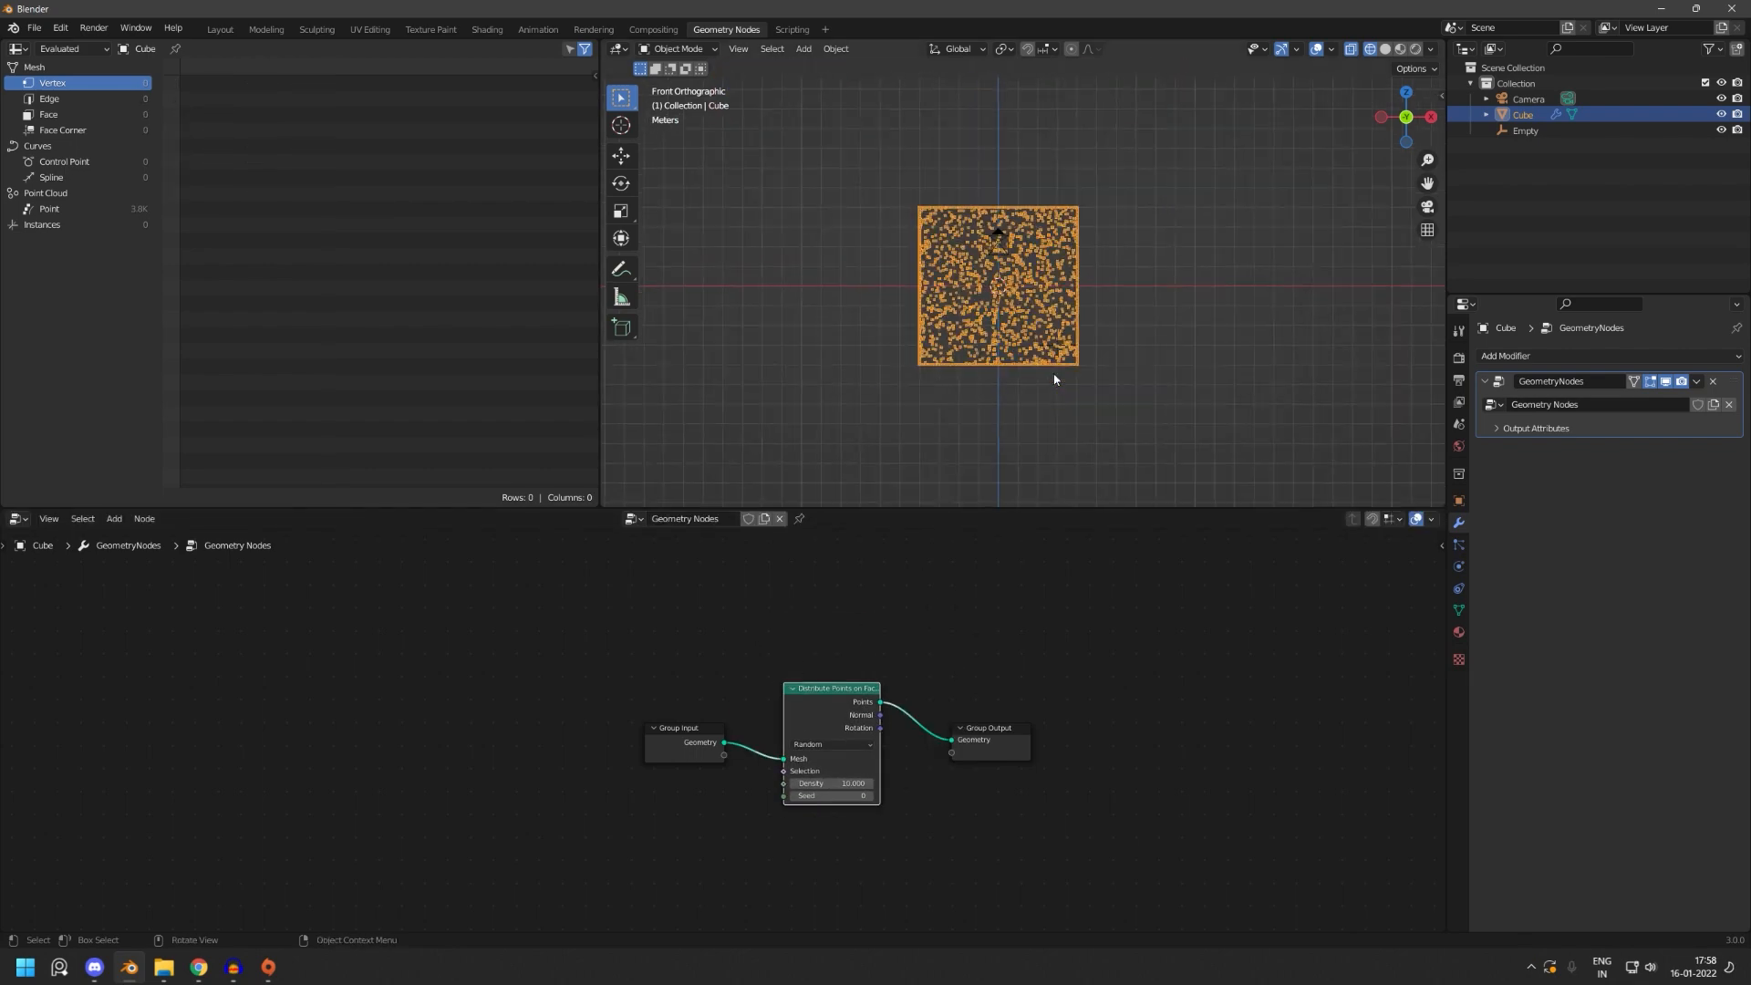
scroll(993, 366, "up", 1)
scroll(904, 776, "up", 2)
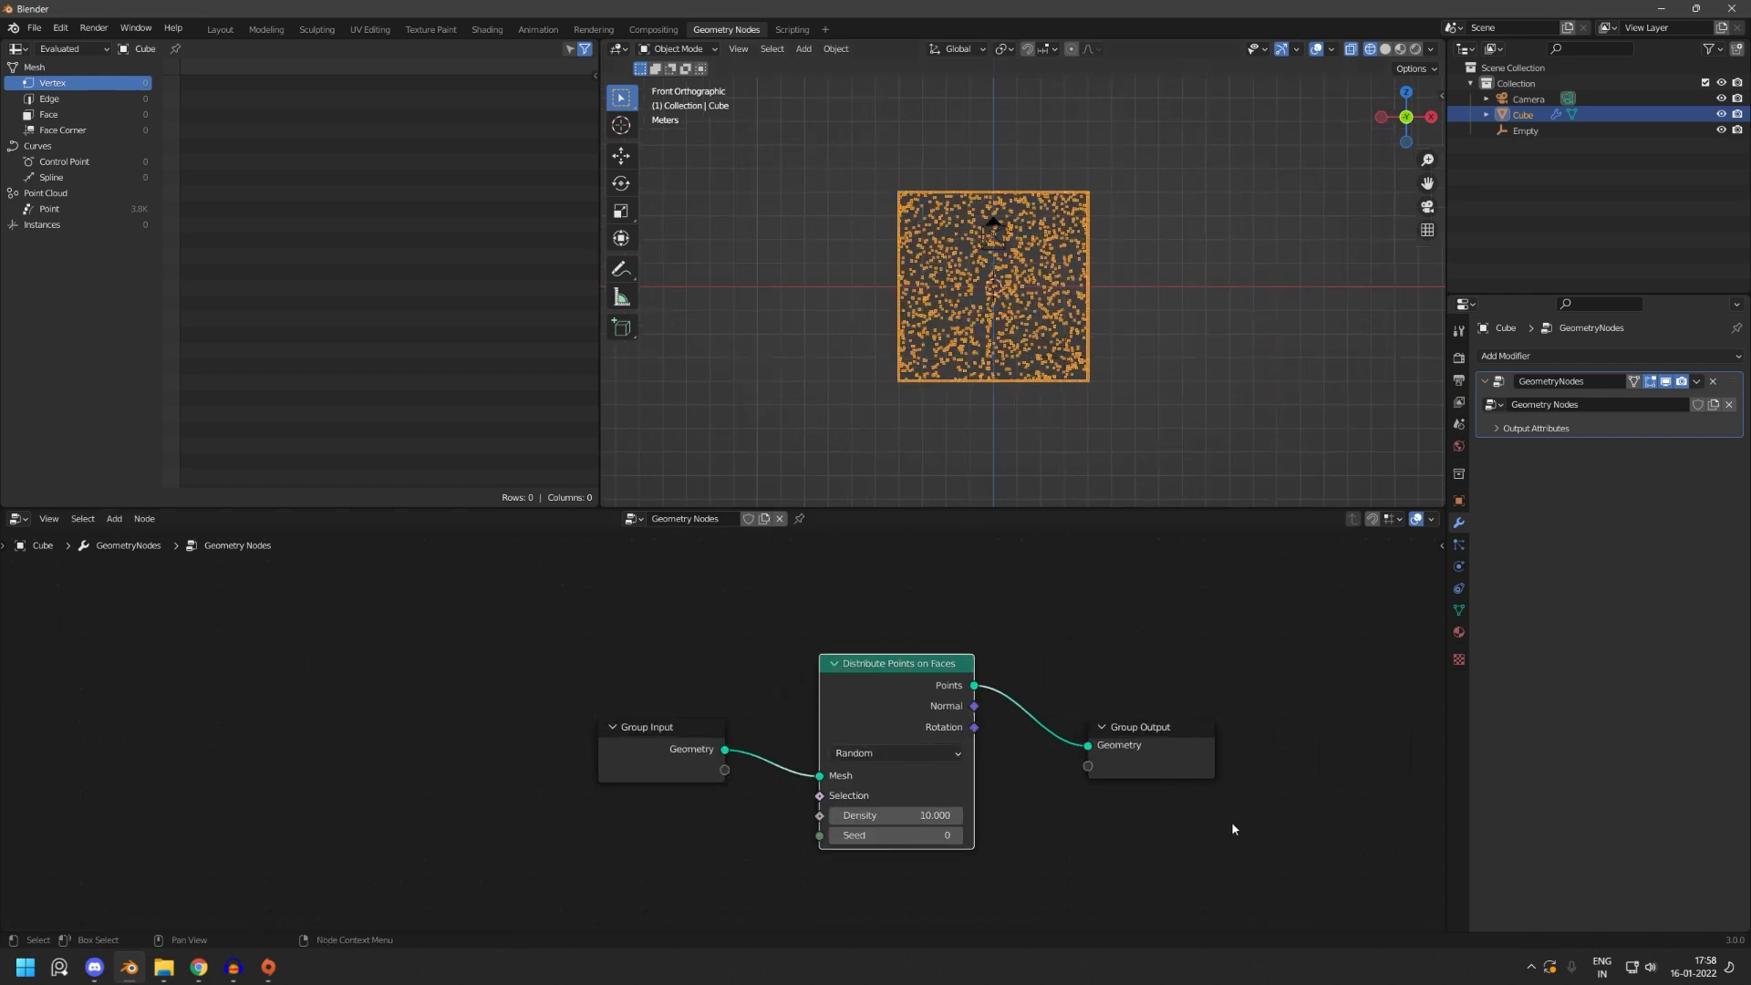
left_click_drag(1127, 765, 1411, 755)
left_click_drag(674, 746, 444, 716)
left_click_drag(926, 691, 711, 686)
- Insert an Instance on Points node between Distribute Points on Faces and Group Output in the cube's node tree
scroll(1002, 402, "up", 4)
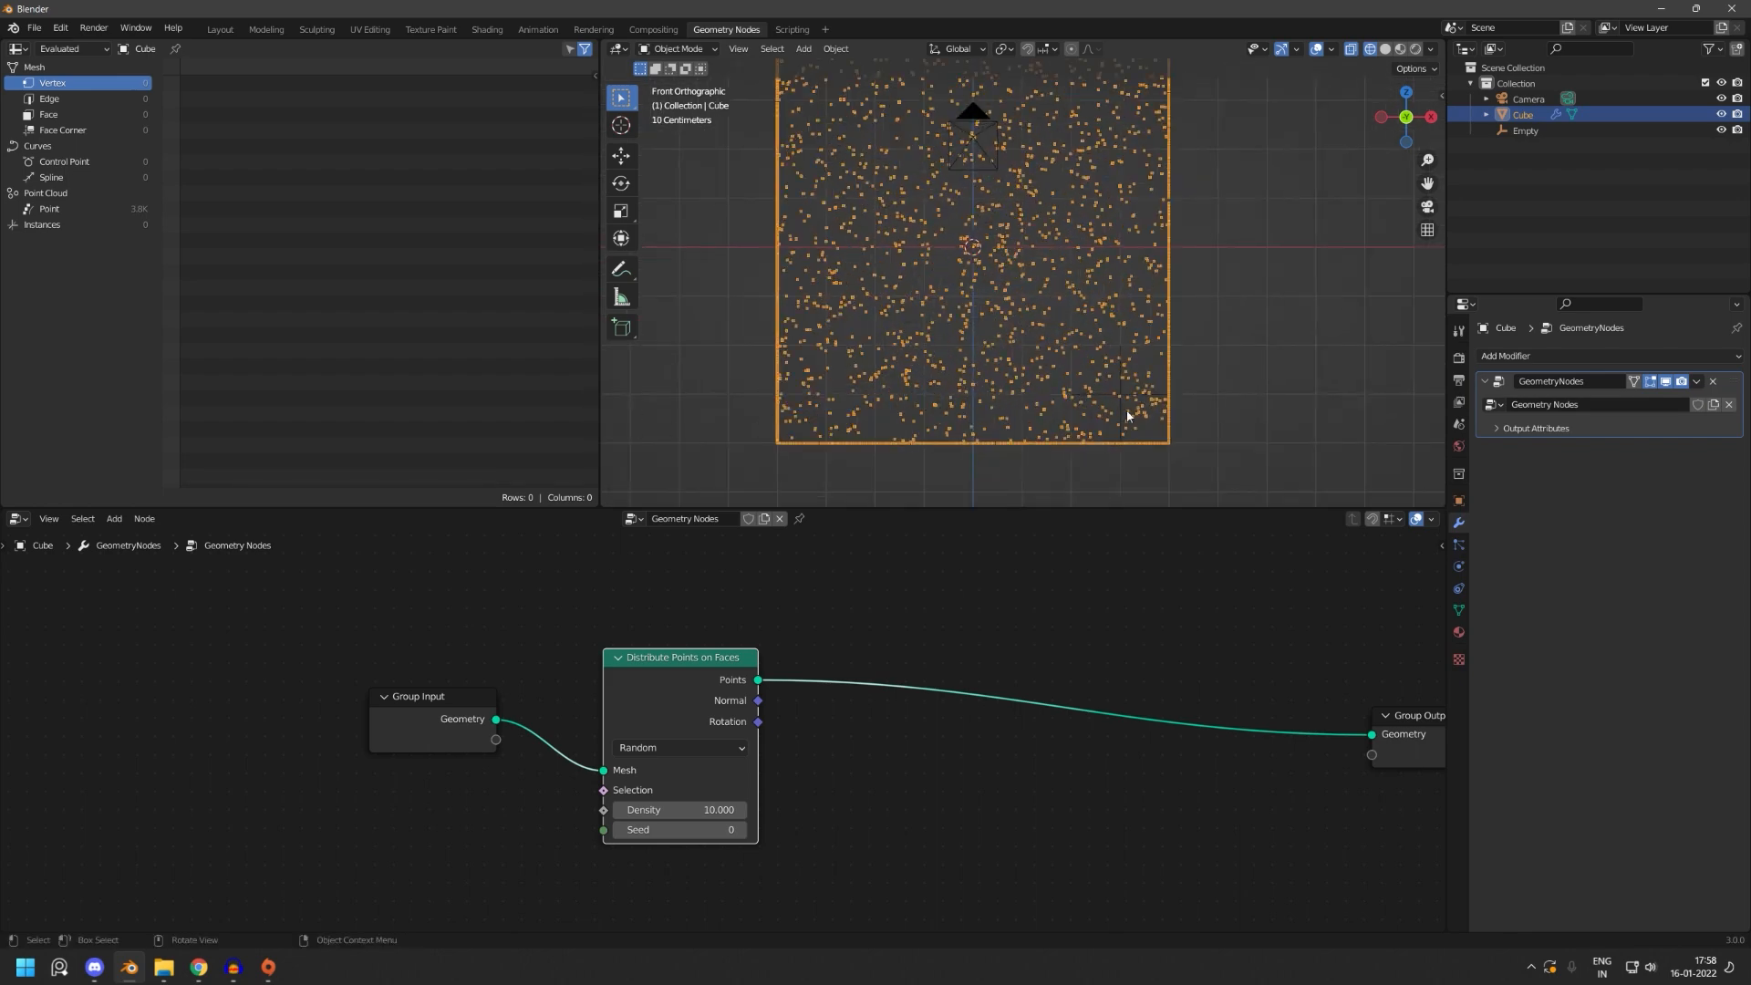
left_click(1122, 397)
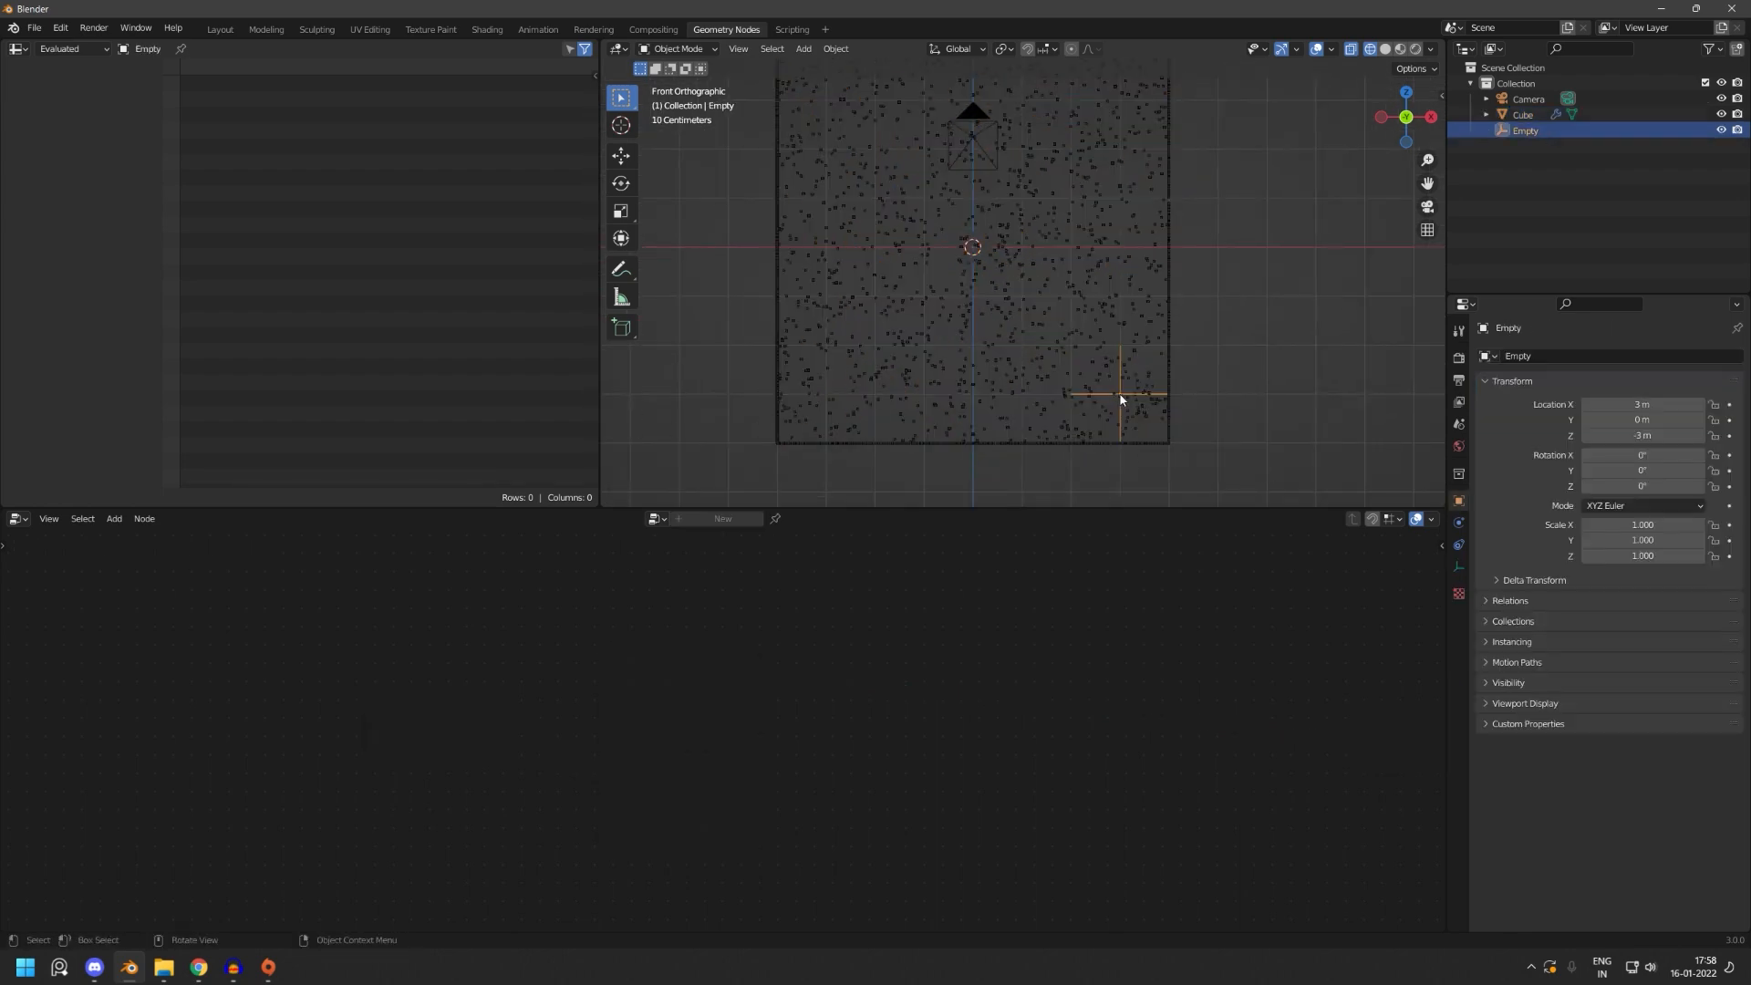
left_click(1152, 439)
scroll(1049, 661, "down", 2)
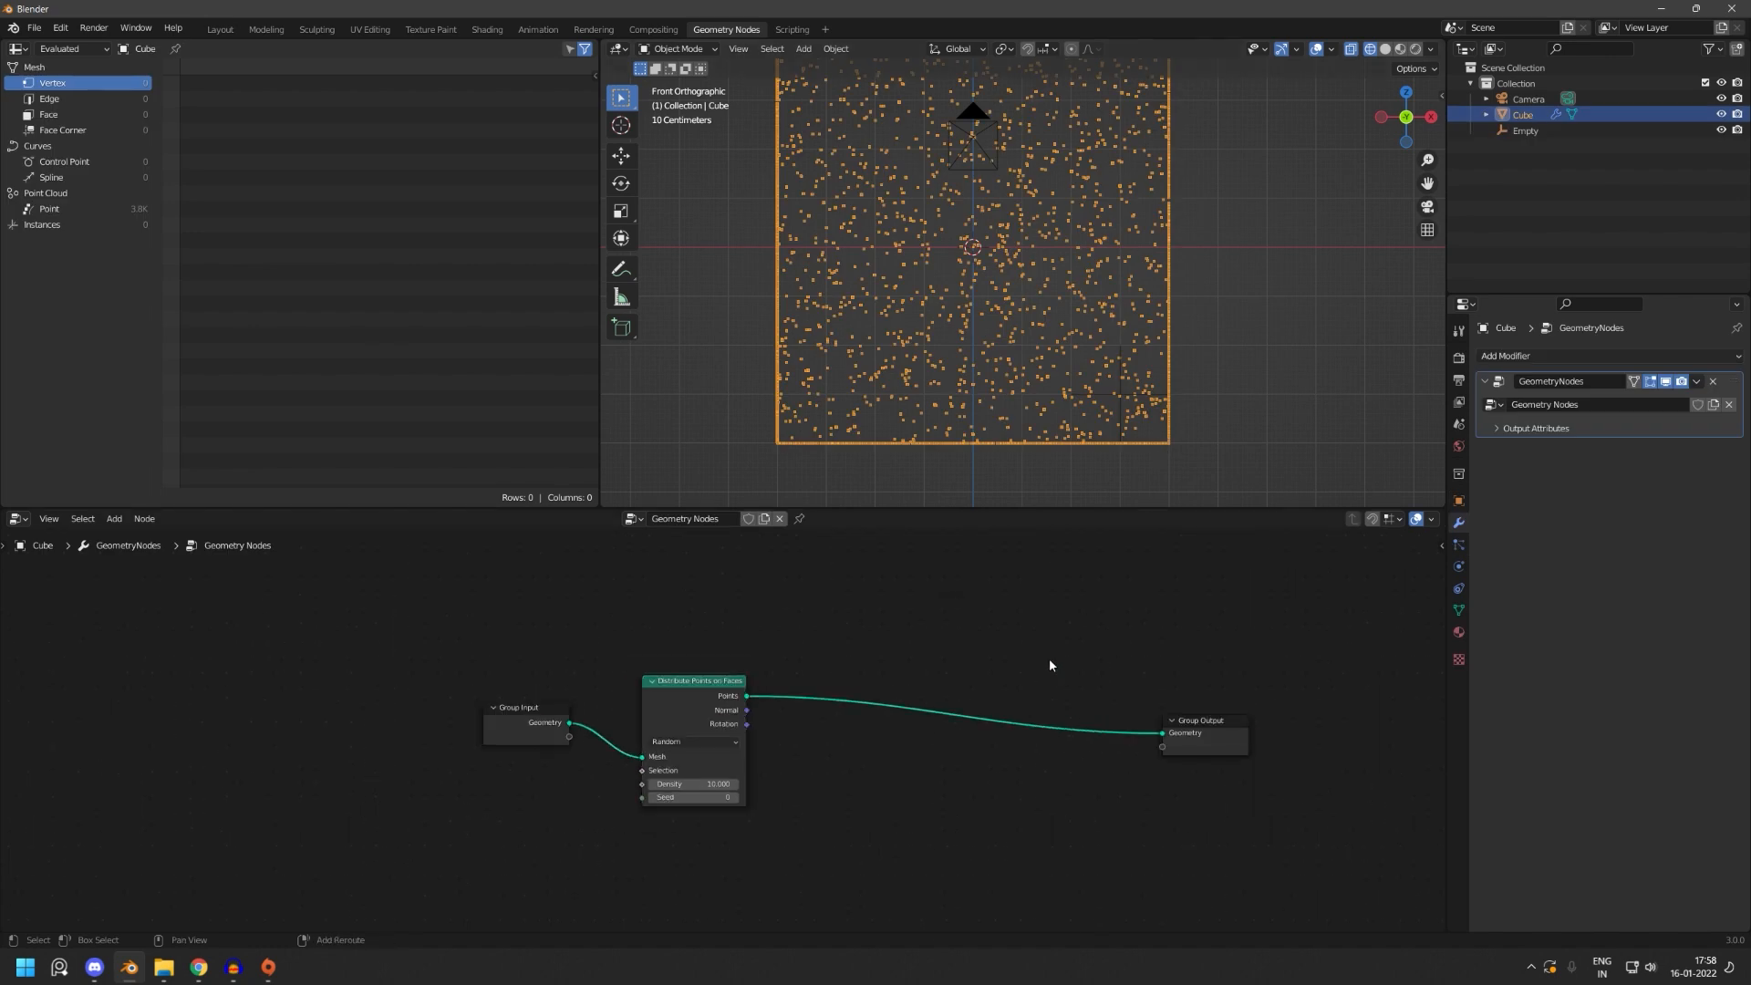
key("shift+a")
left_click(1018, 624)
type("po")
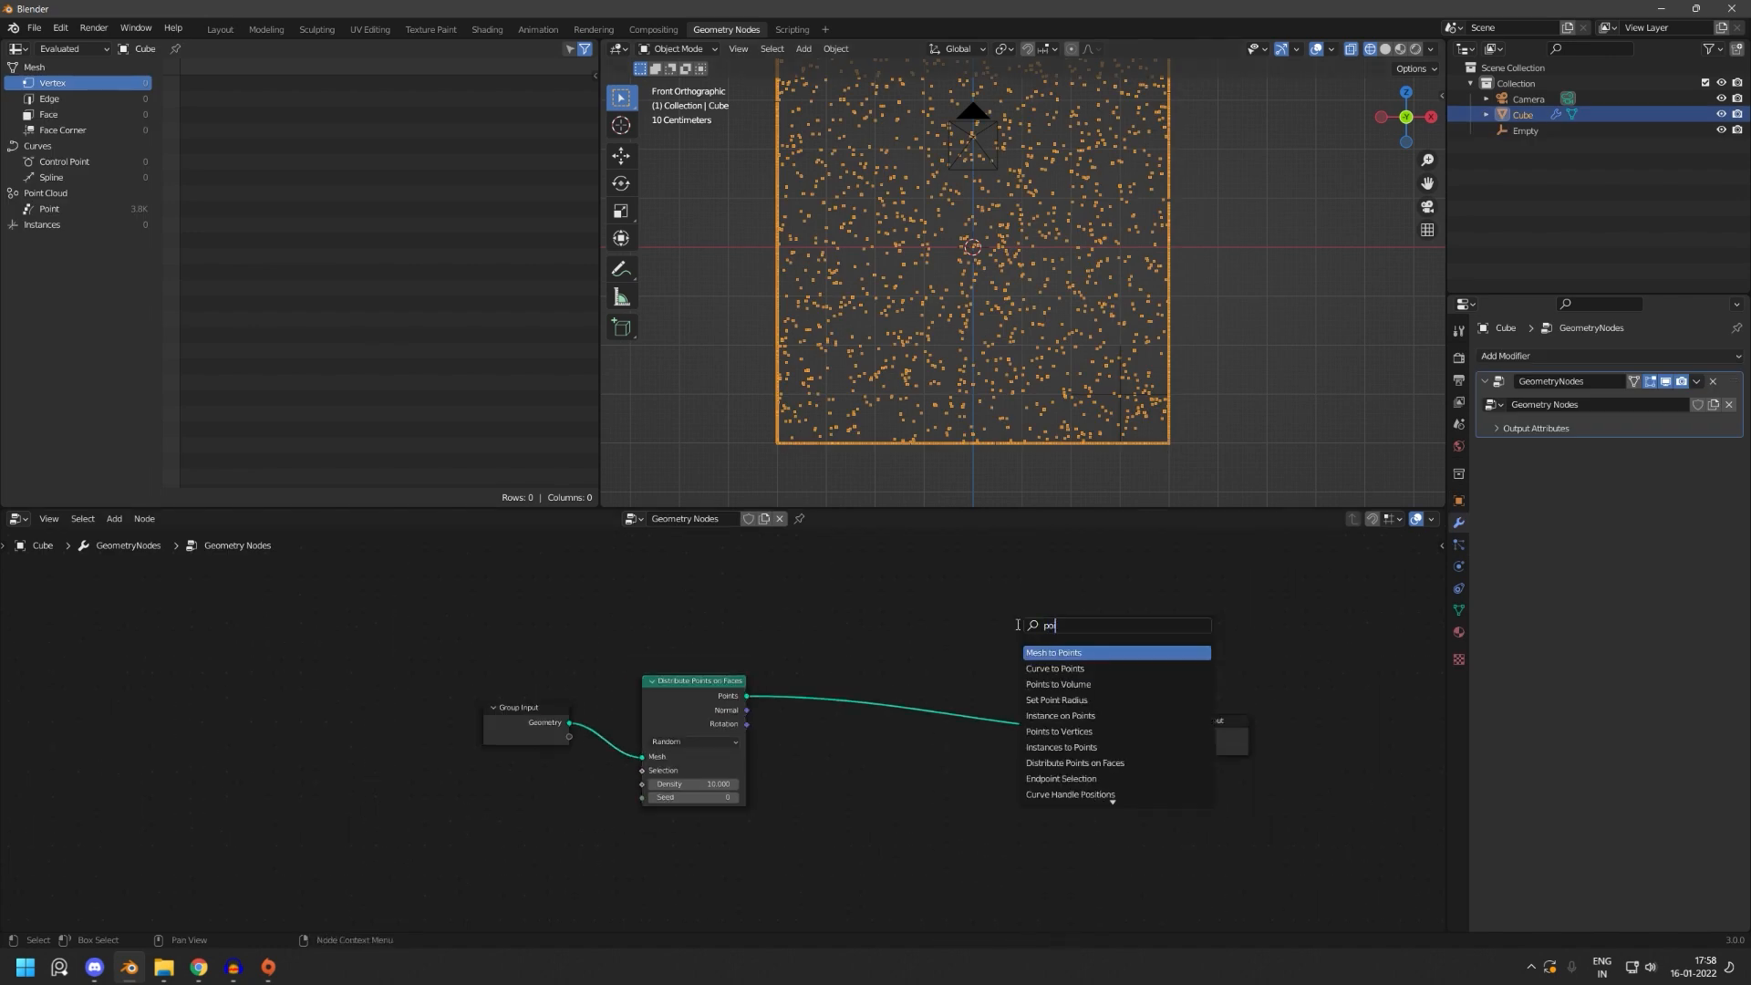
type("int ins")
key("Return")
left_click(1019, 625)
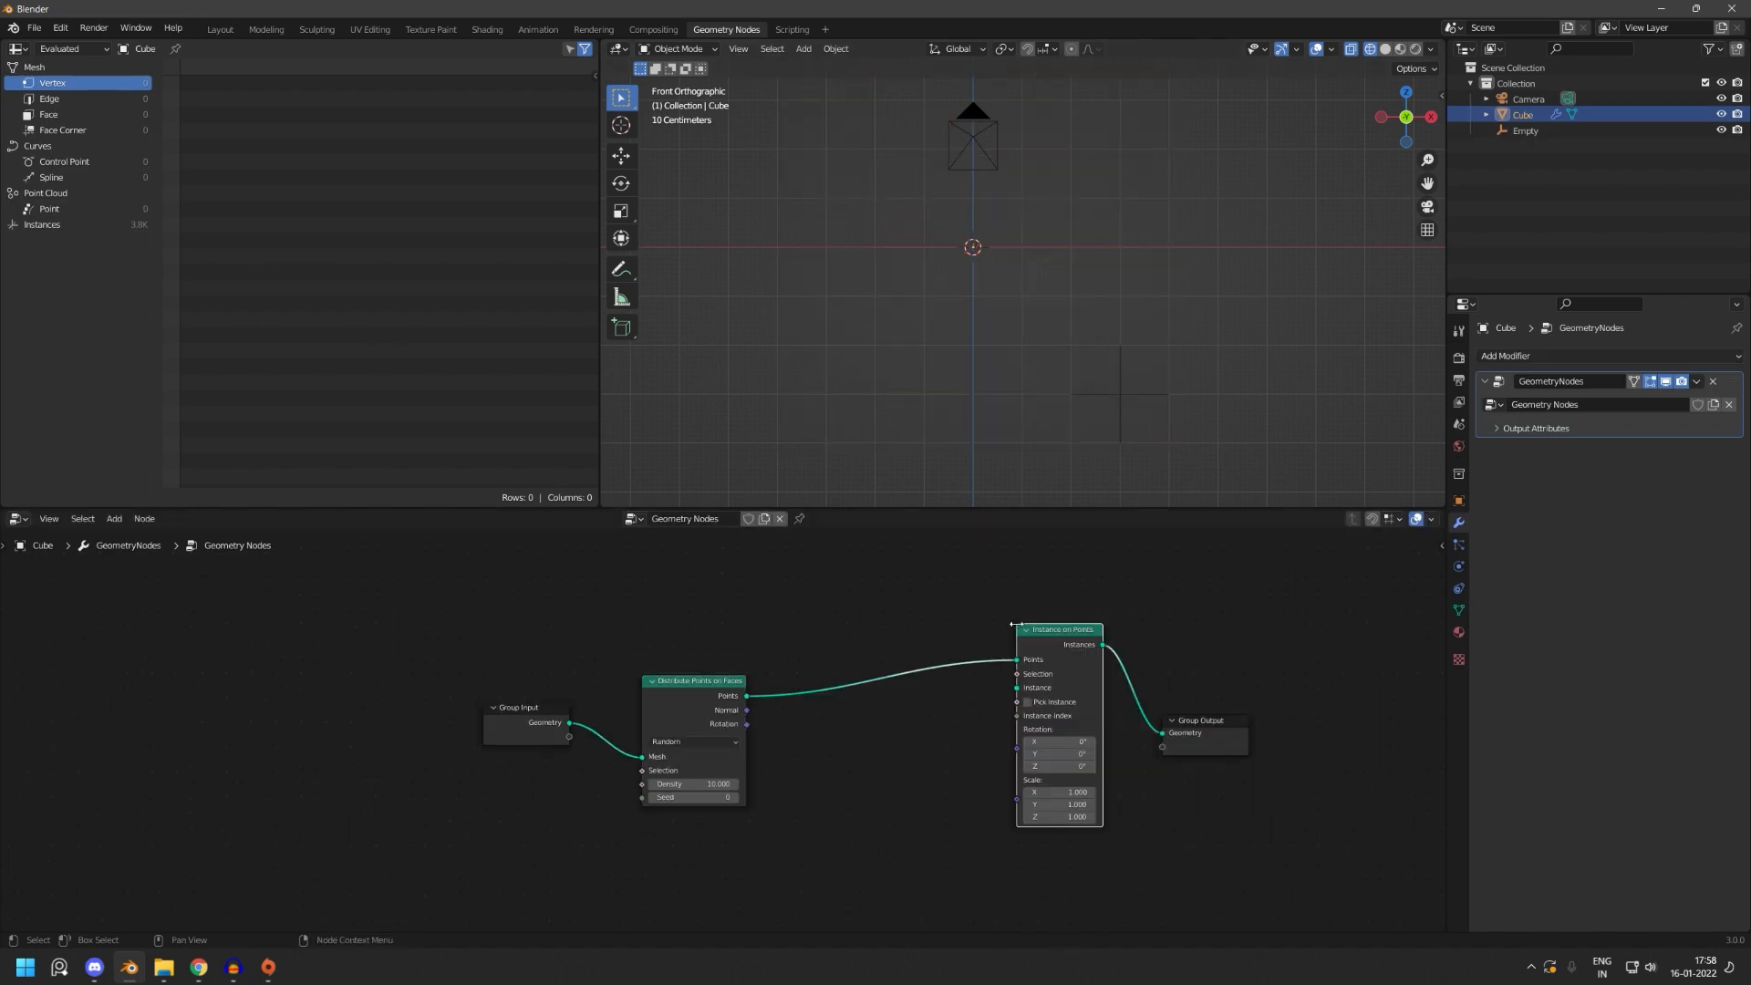
- Add a Curve Line node and place it unconnected above the Distribute Points on Faces node
scroll(1021, 629, "up", 5)
middle_click_drag(1024, 633, 854, 731)
key("shift+a")
left_click(741, 628)
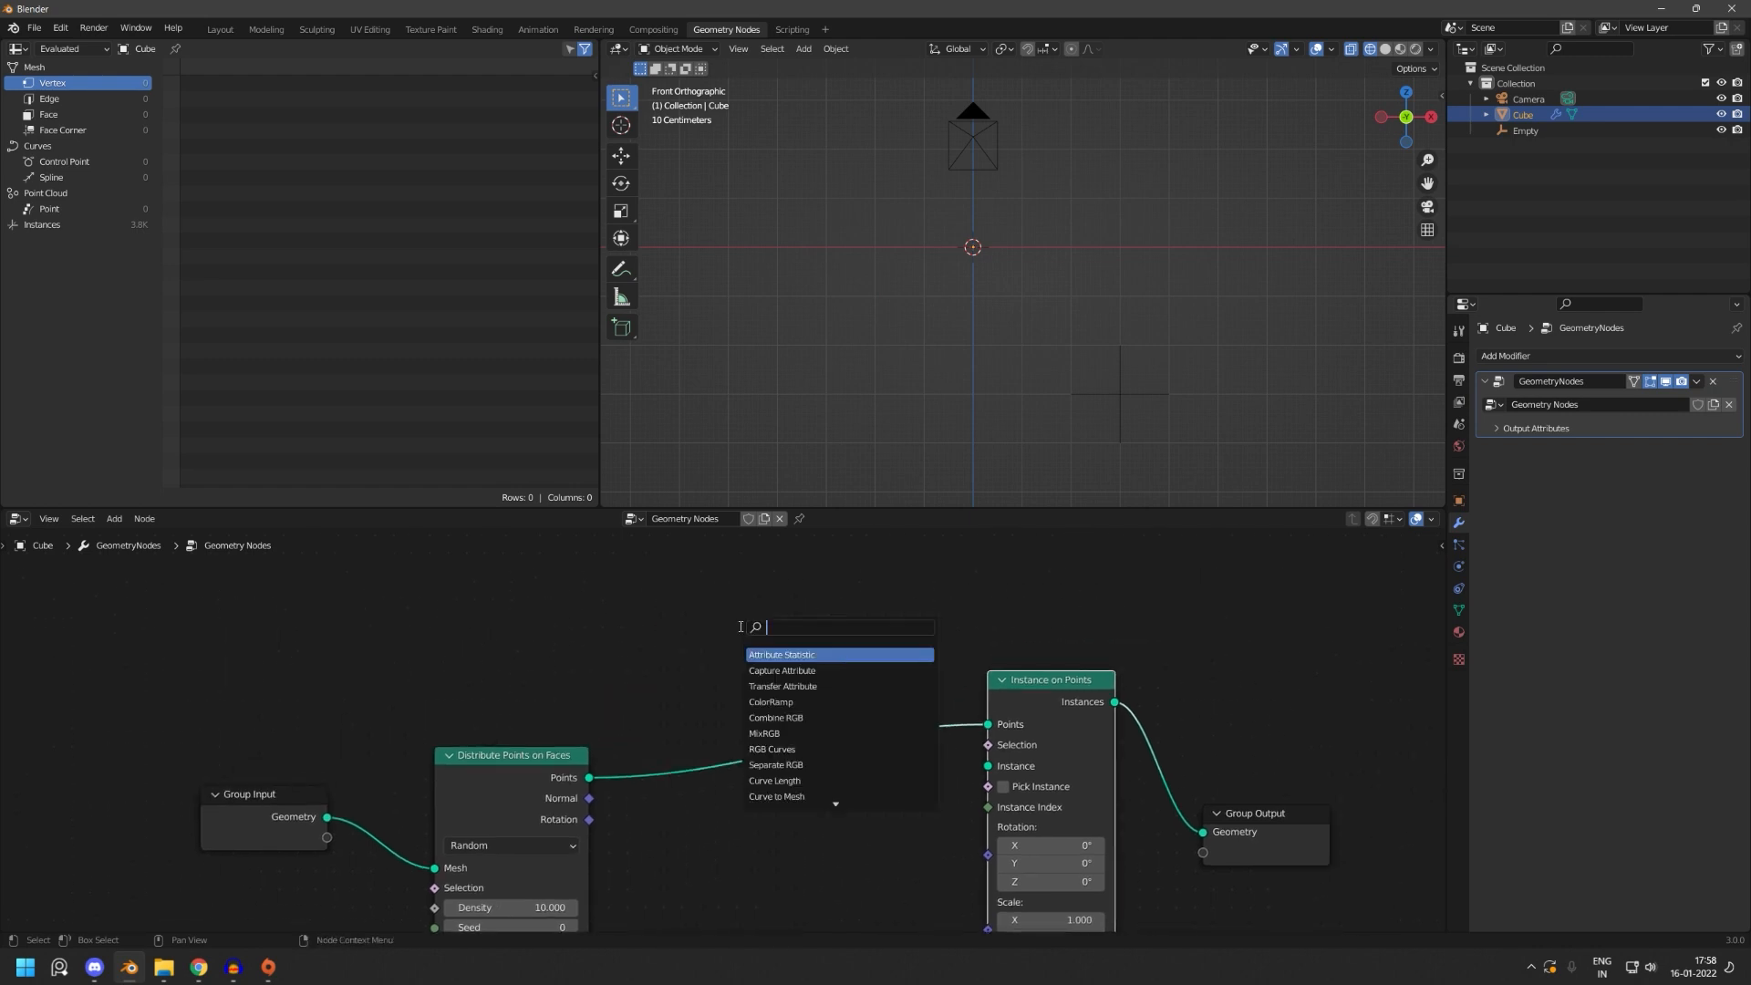
type("curve in")
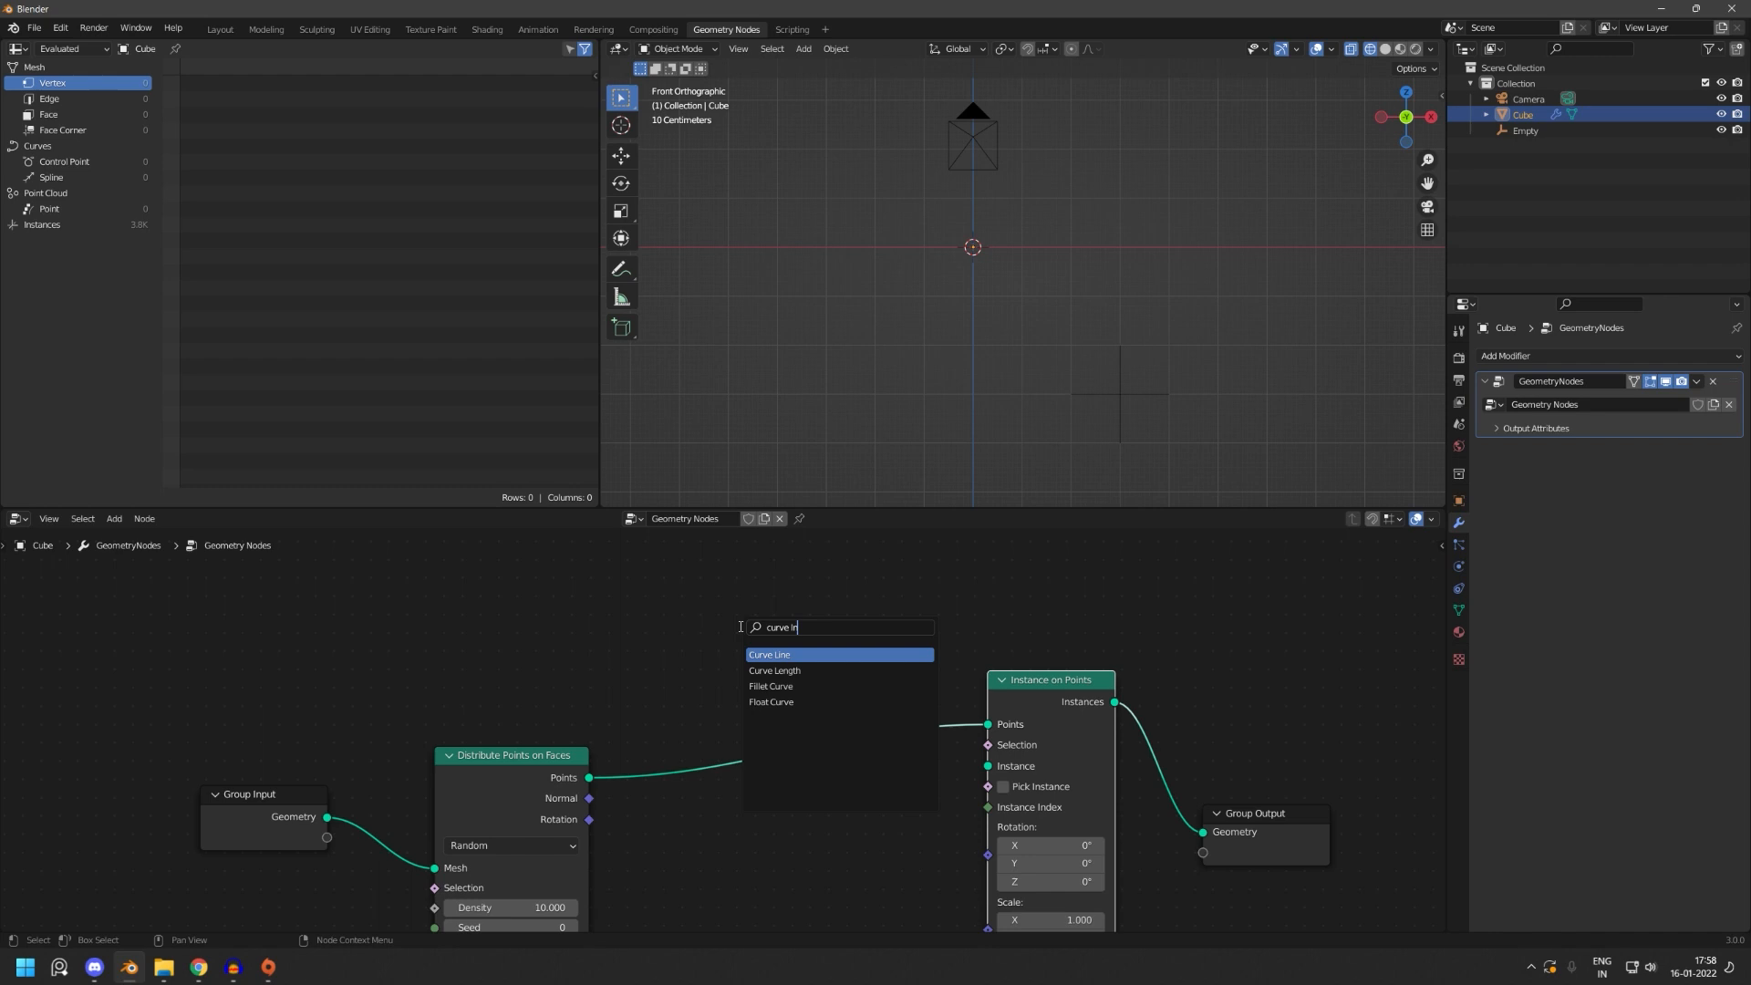
key("Return")
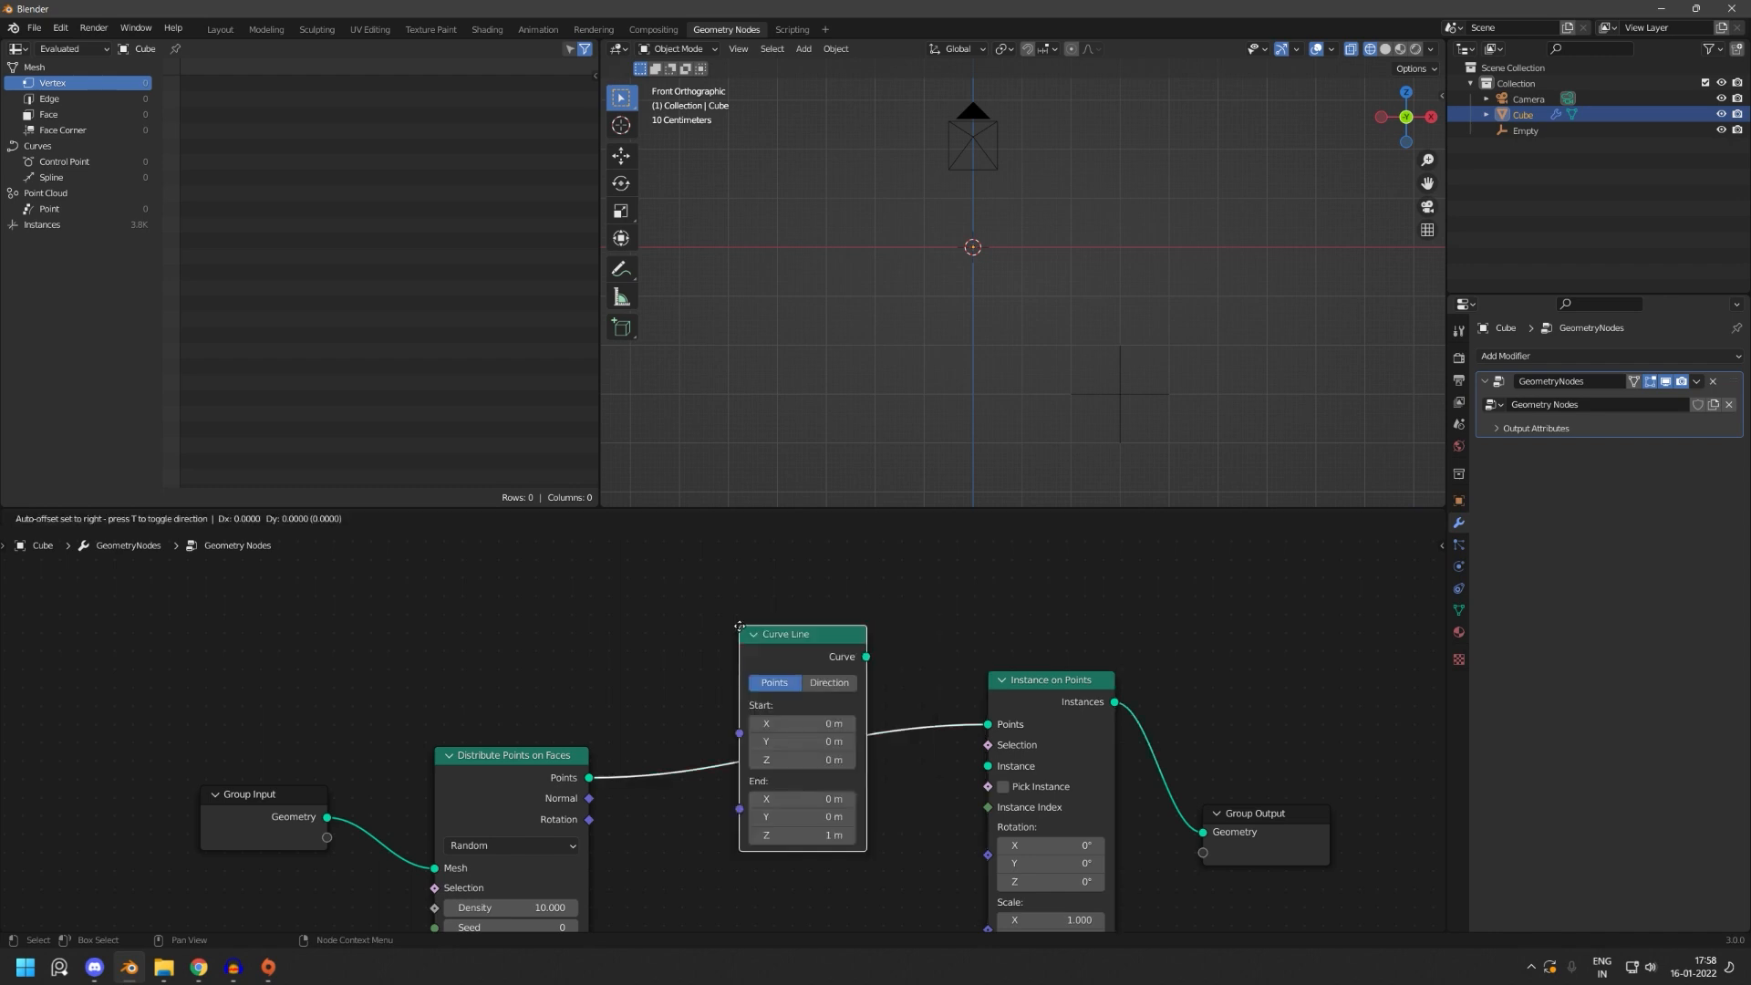
left_click(437, 583)
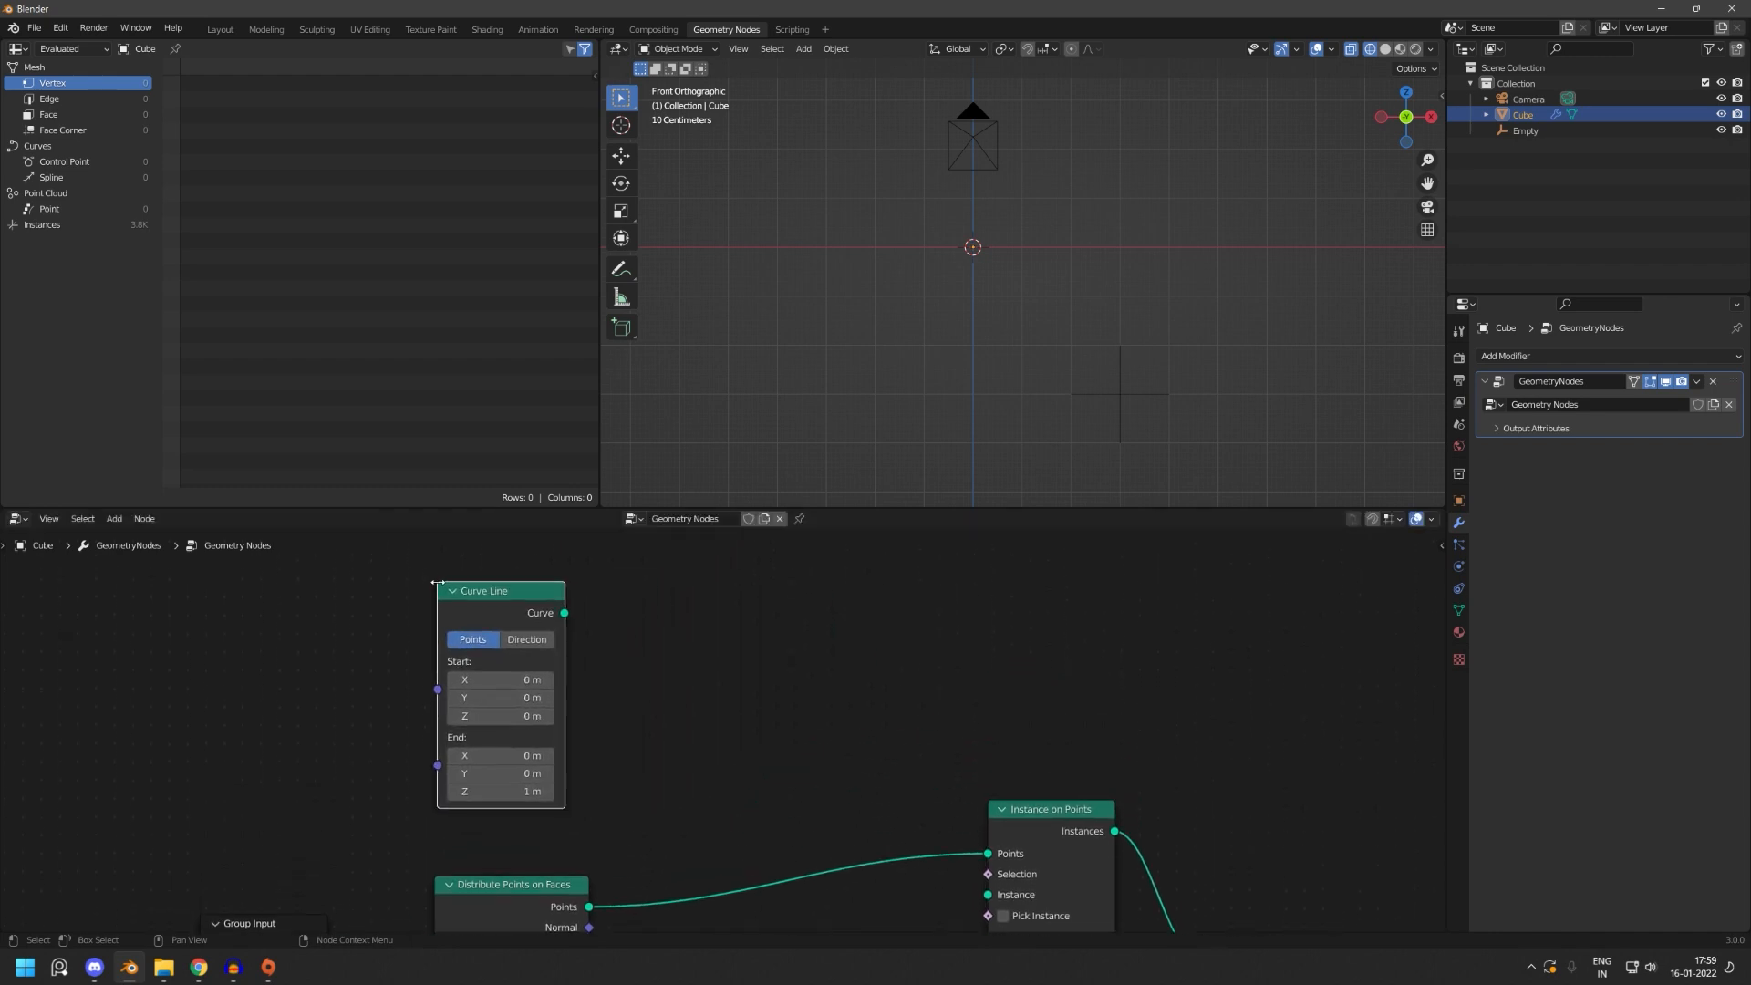
key("shift+a")
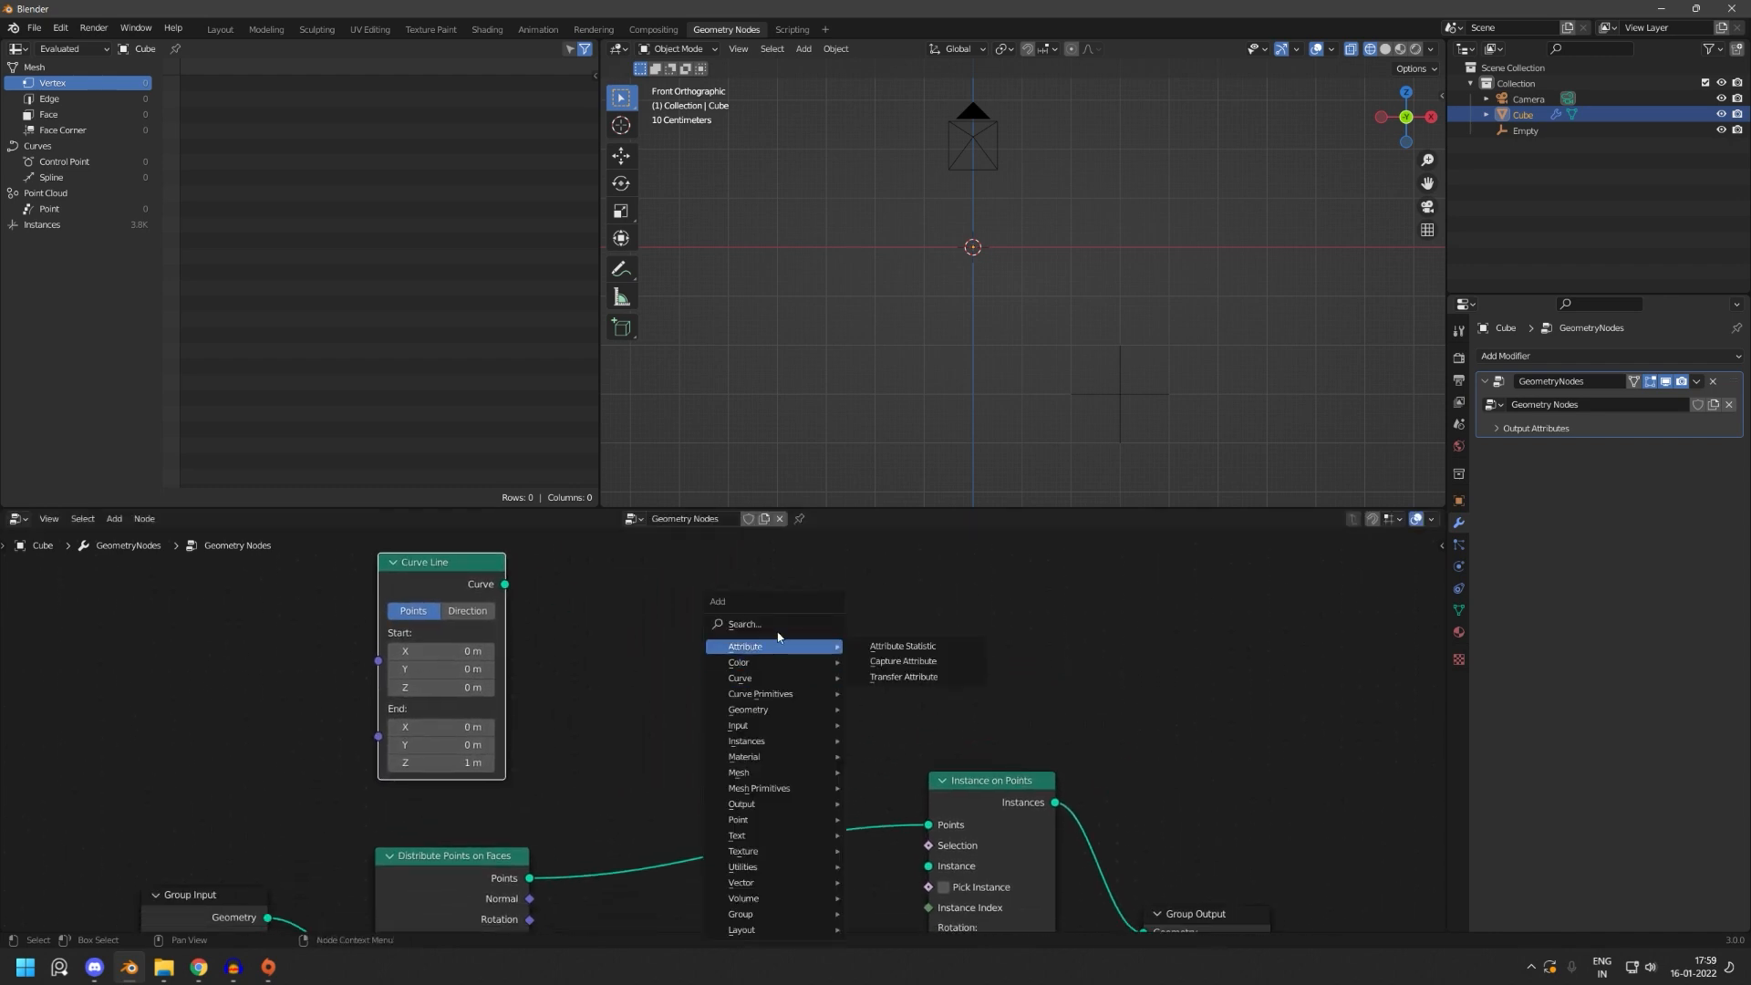
left_click(771, 624)
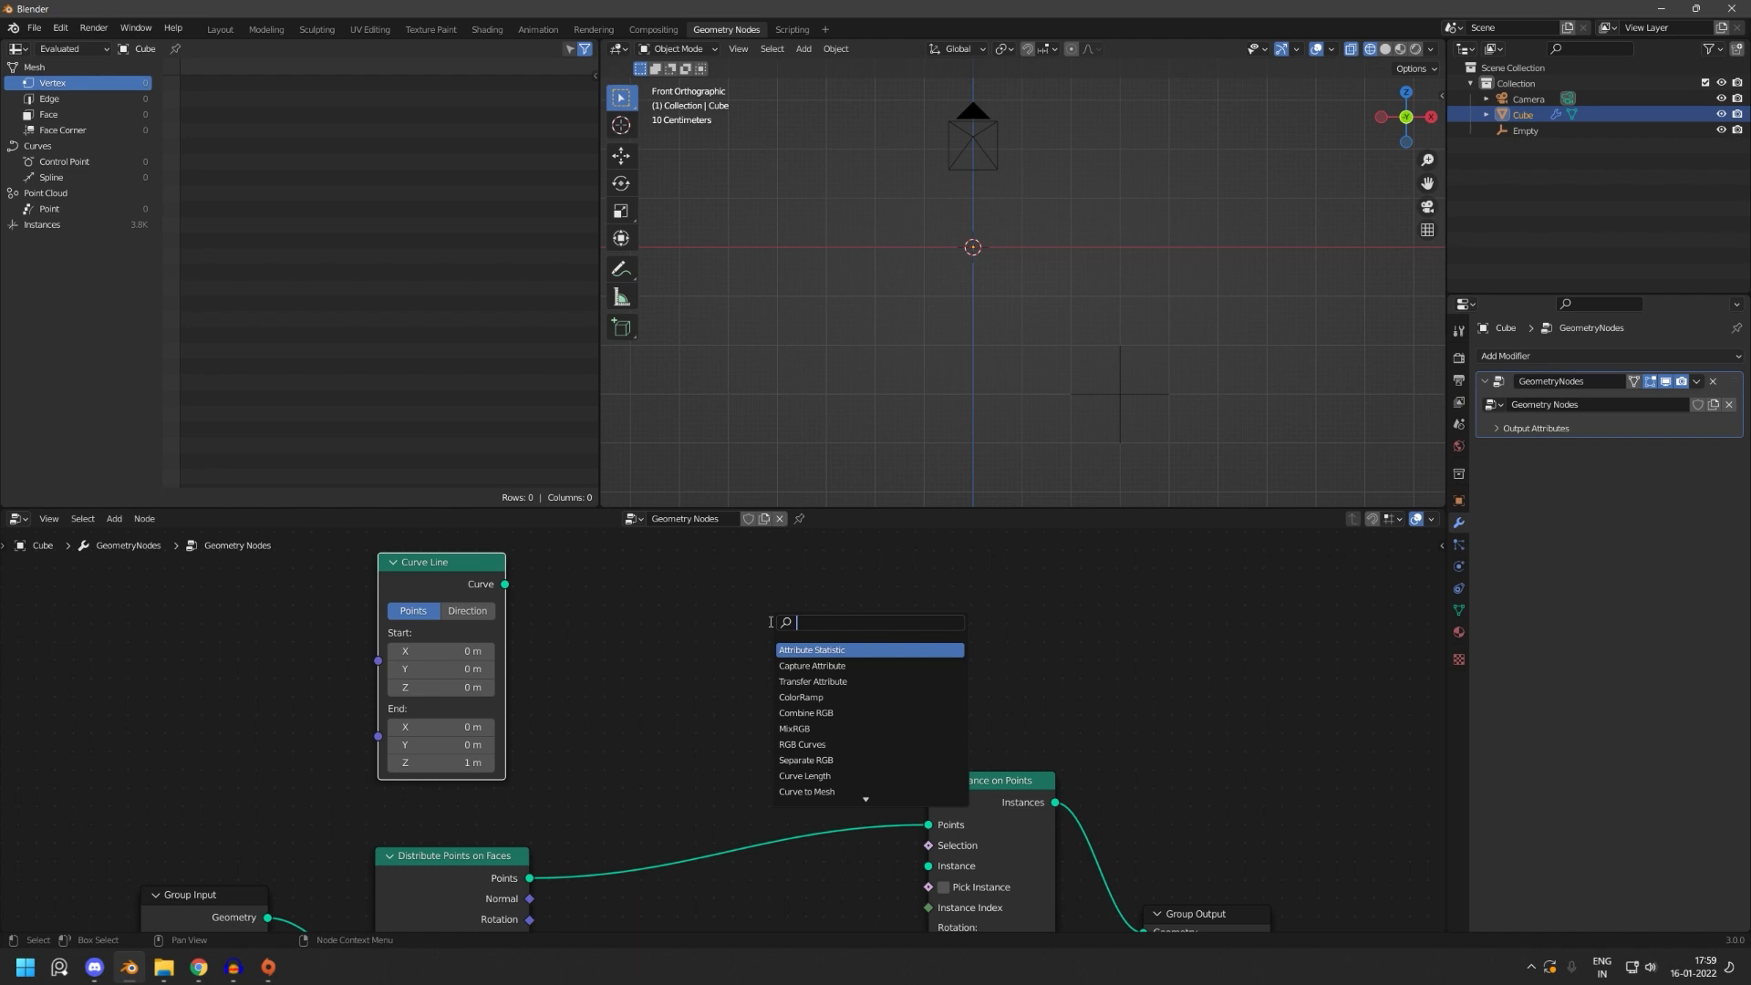
key("Escape")
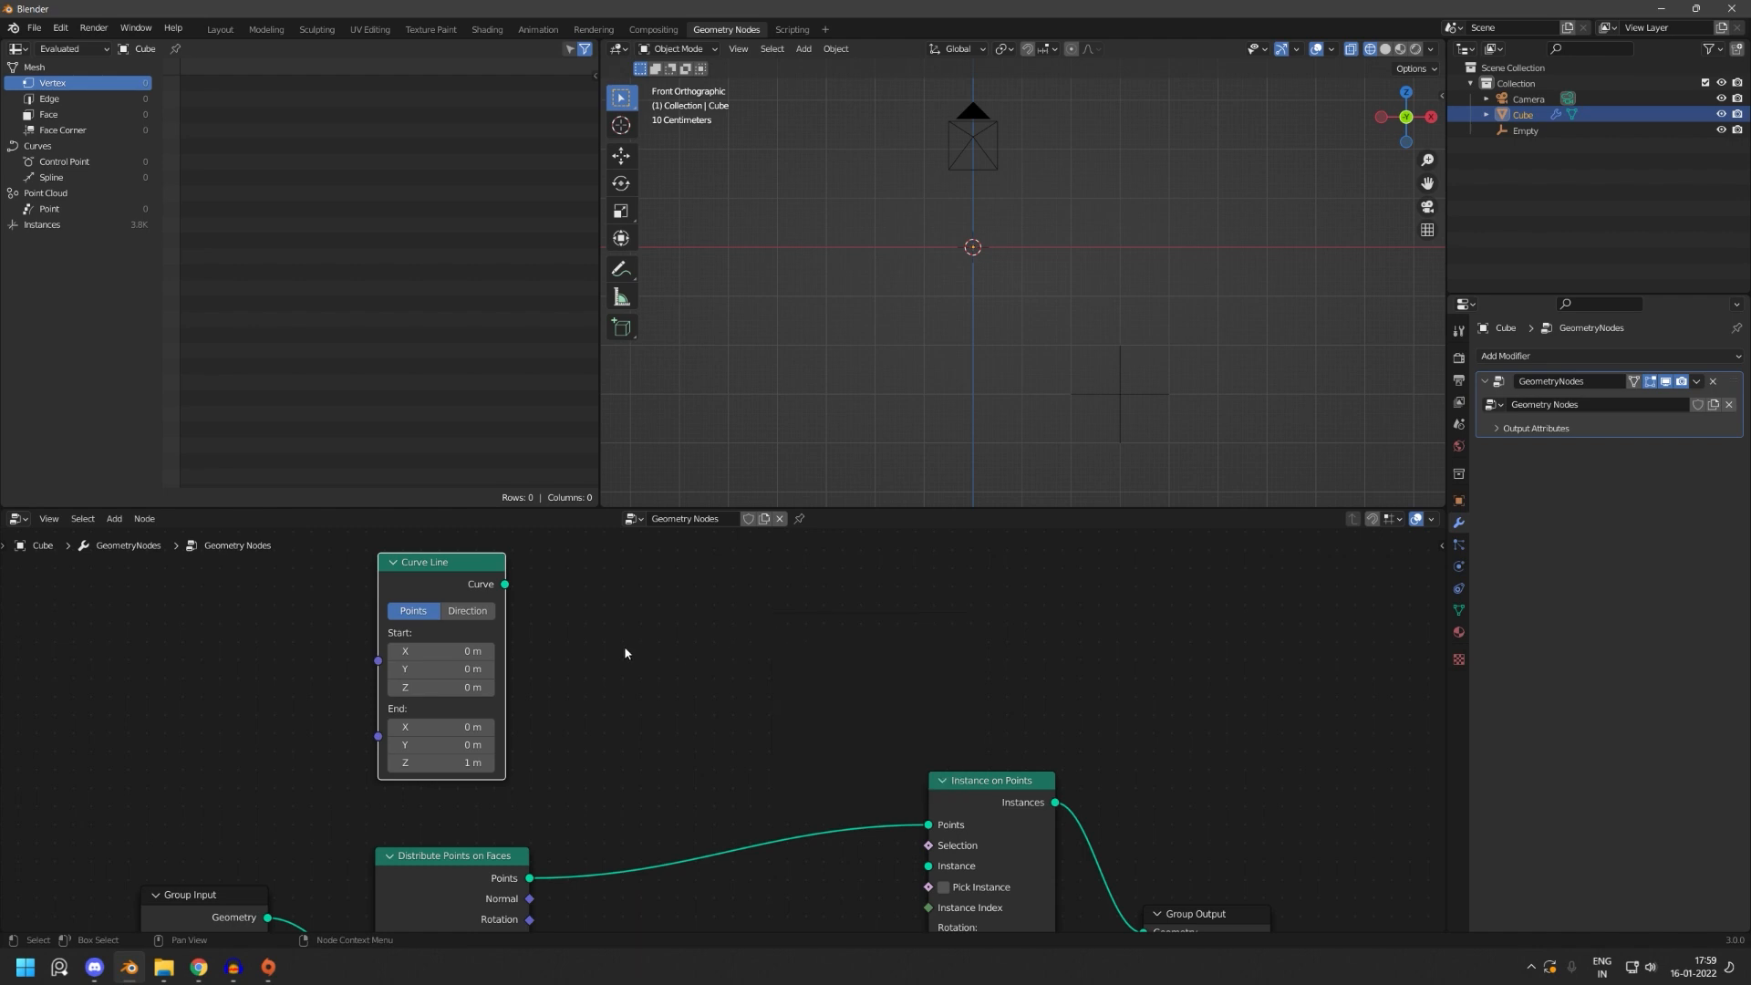
- Connect the Curve Line node's Curve output to the Instance input of Instance on Points
left_click_drag(505, 585, 928, 865)
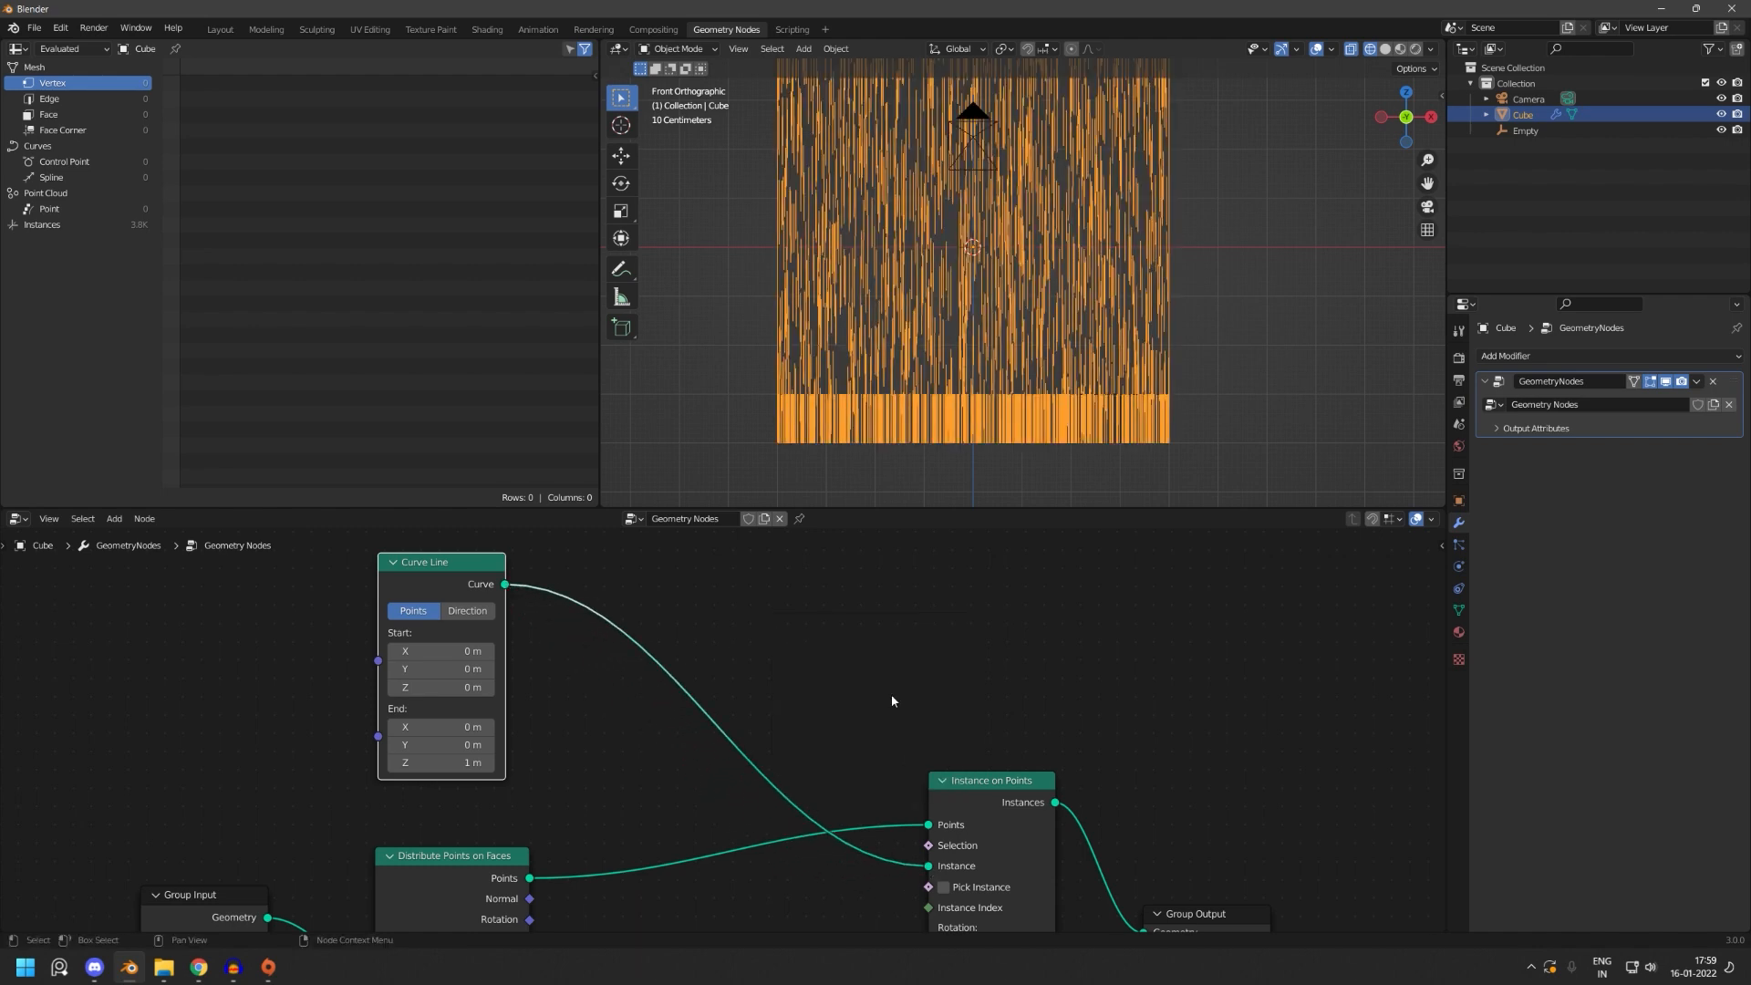
scroll(783, 556, "down", 1)
scroll(783, 556, "down", 1)
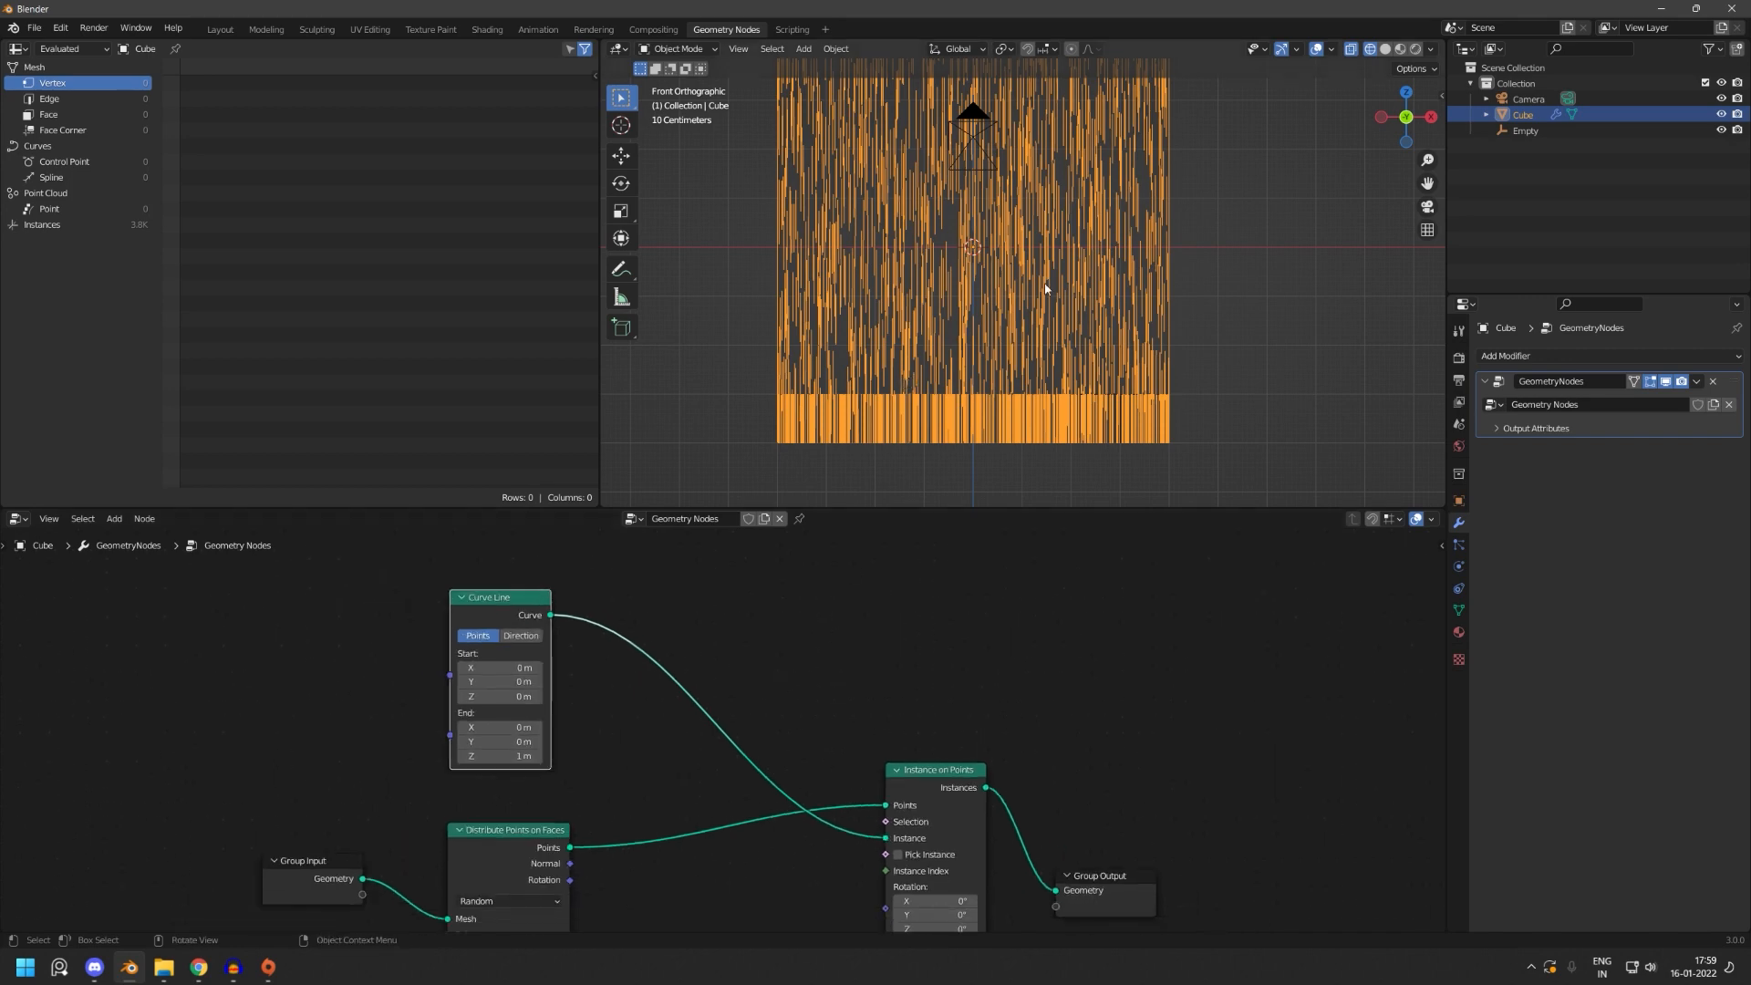
scroll(1136, 365, "down", 2)
scroll(950, 325, "up", 3)
middle_click_drag(1122, 392, 1124, 370, "shift")
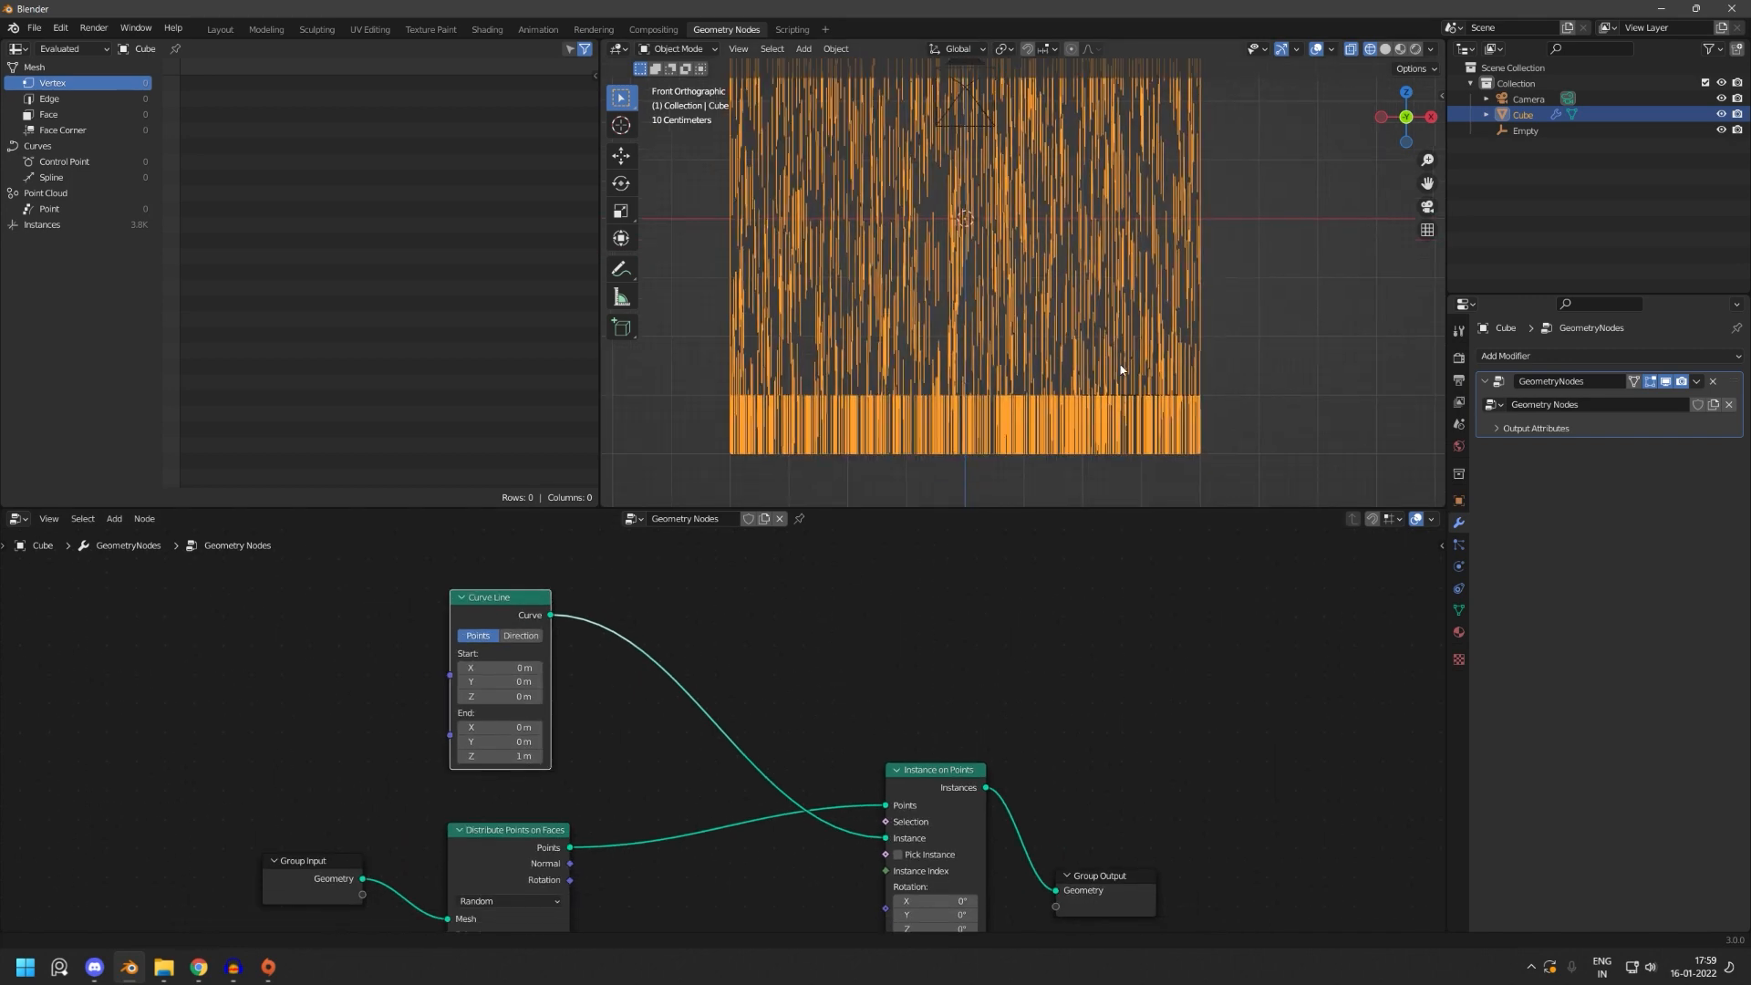
- Try to find and add a location node by searching the node list for "locat" and "loca"
key("shift+a")
left_click(721, 602)
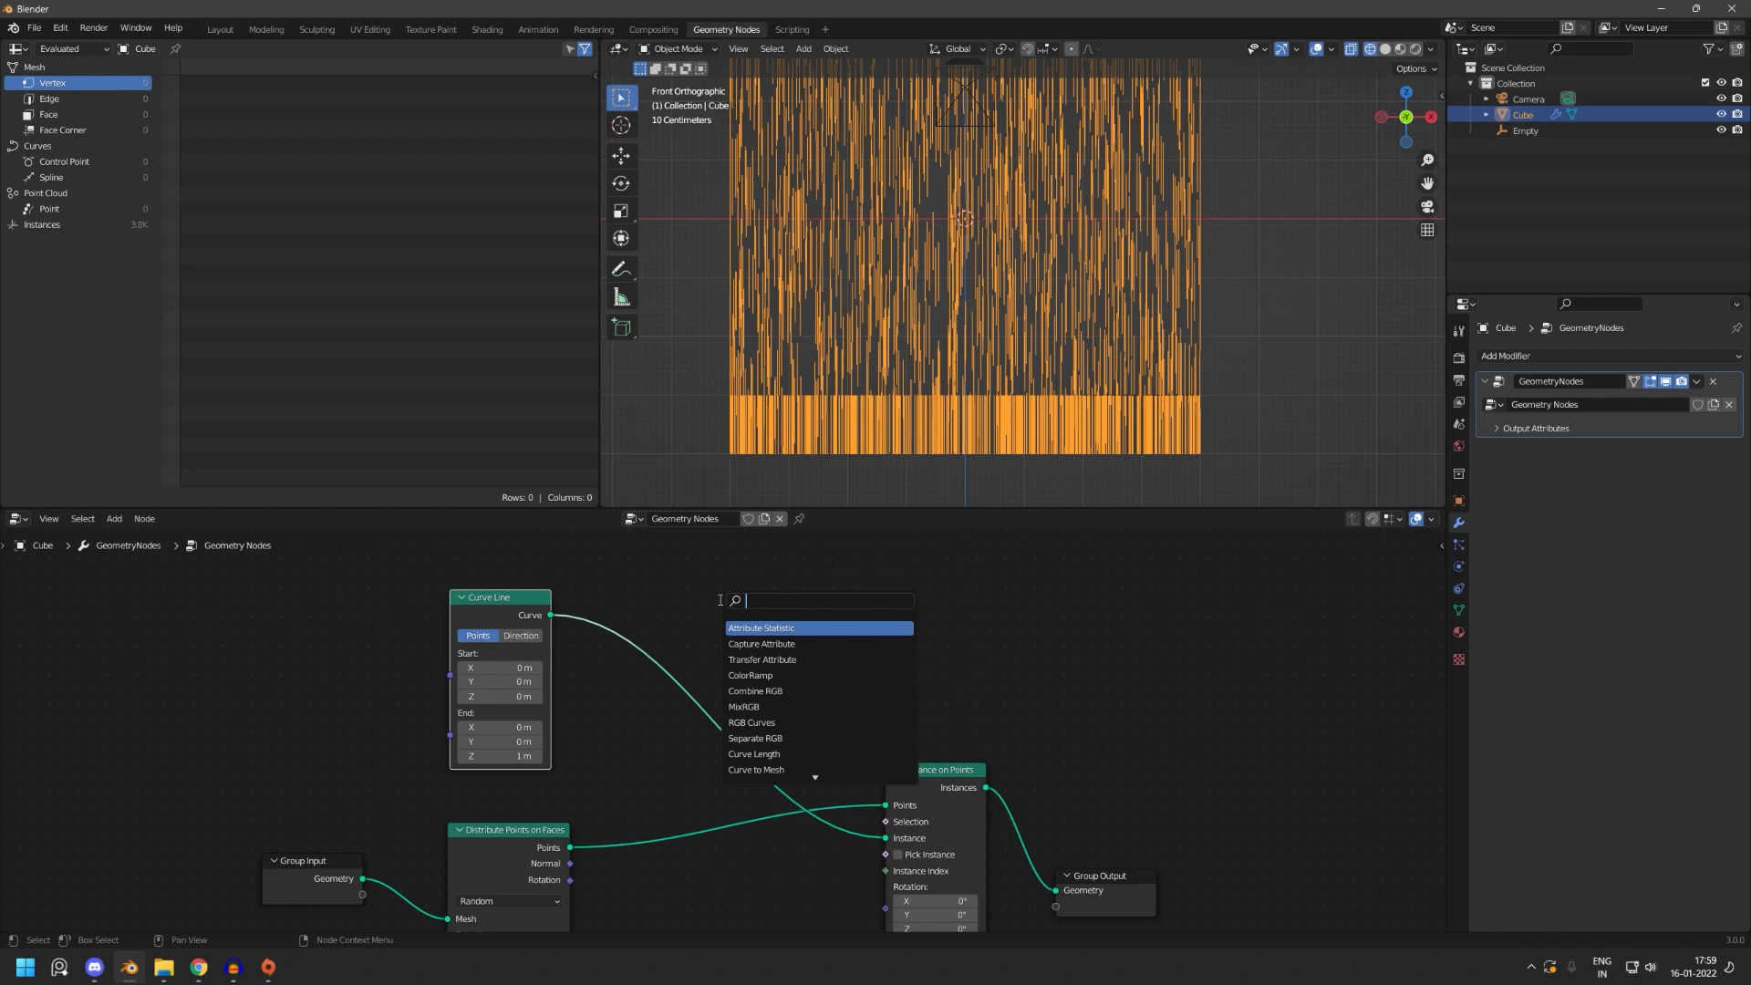
type("locatioon")
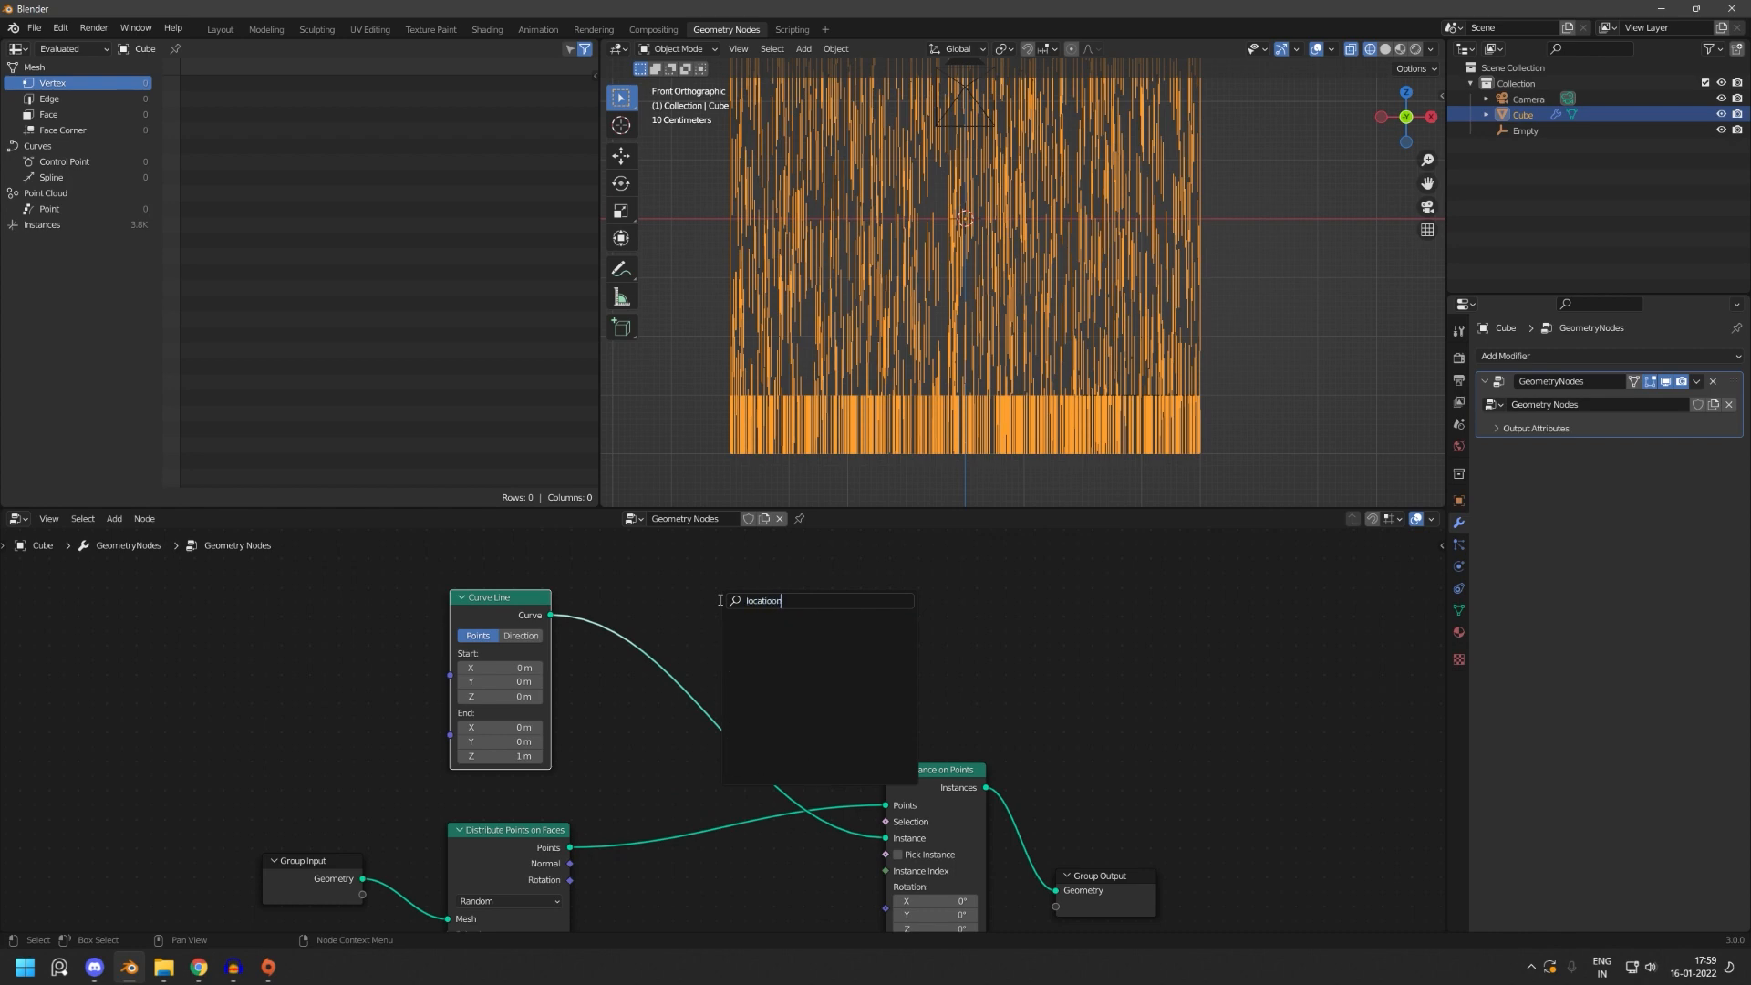
key("ctrl+BackSpace")
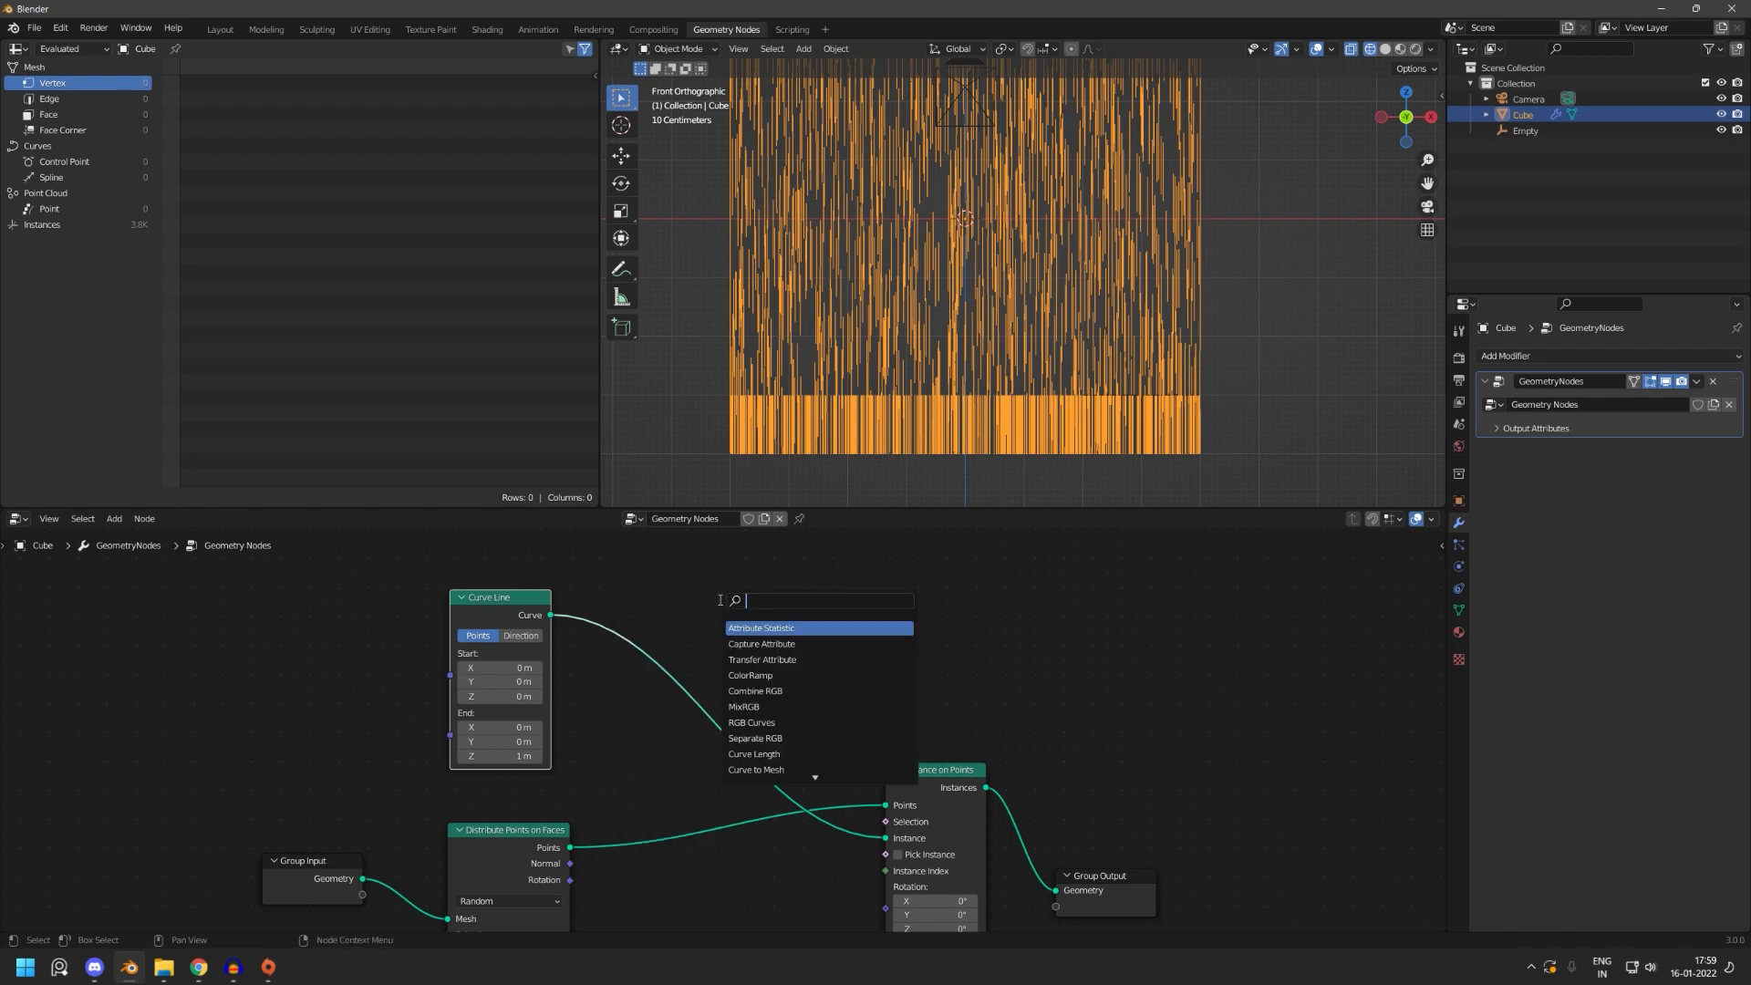
type("locat")
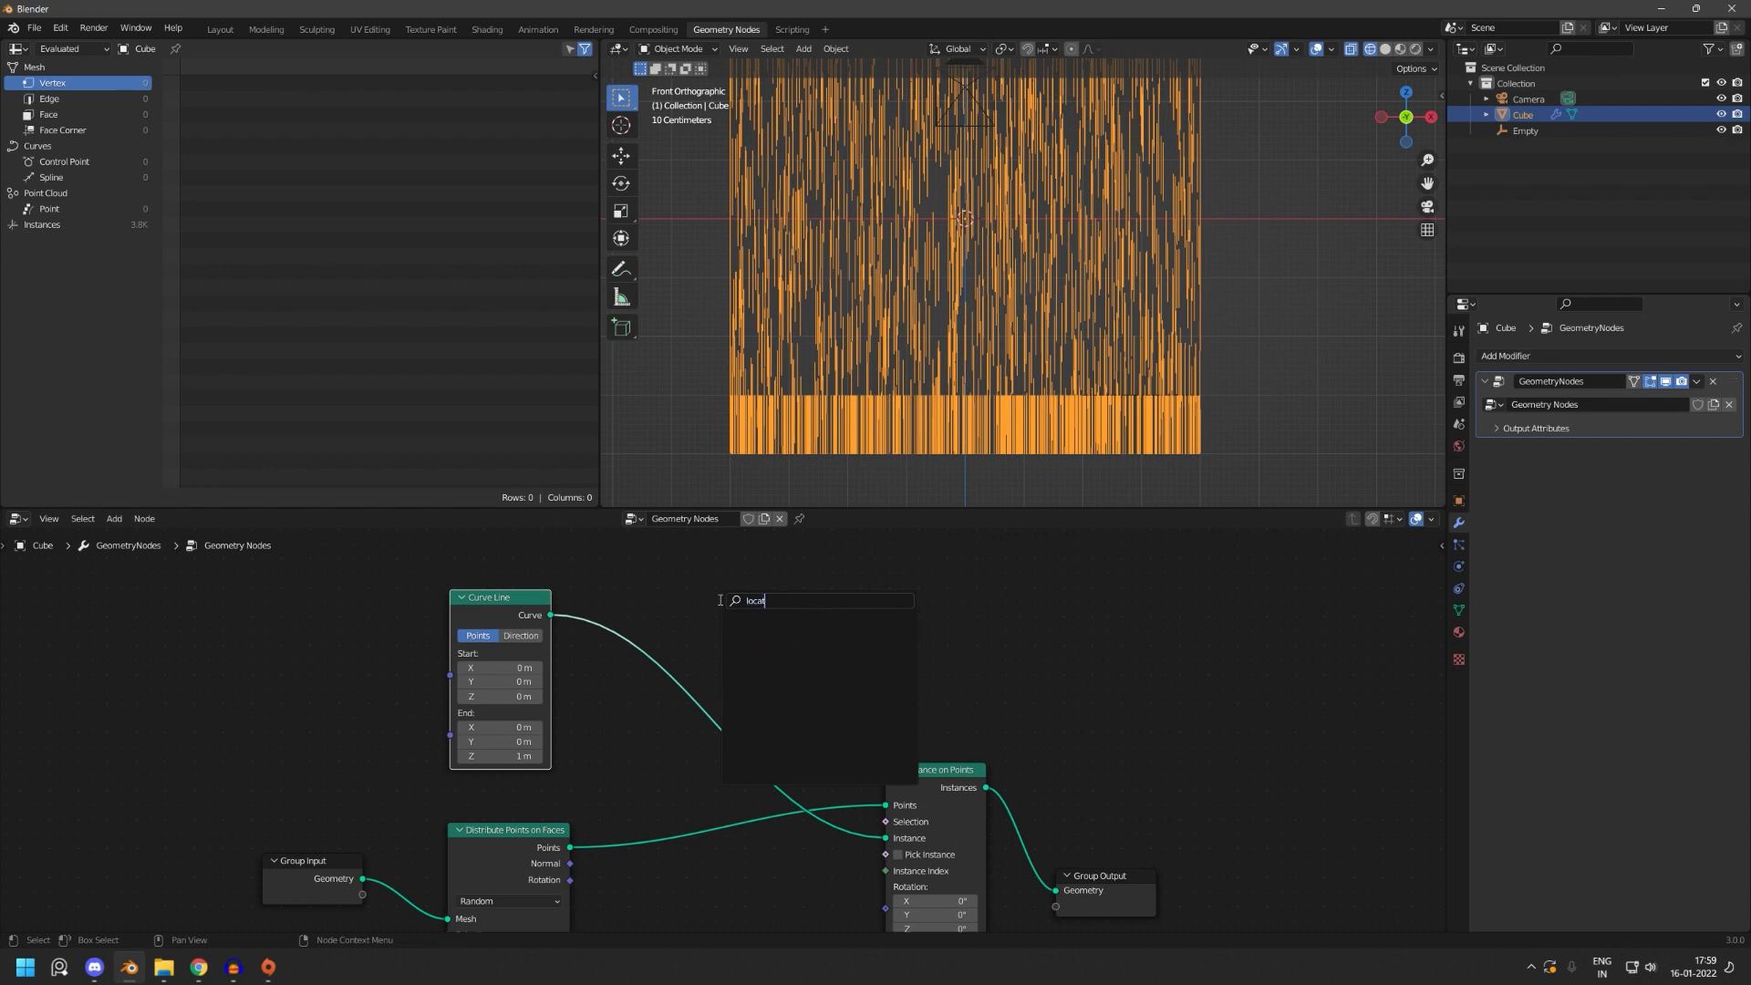
key("Return")
scroll(720, 605, "down", 6)
key("shift+a")
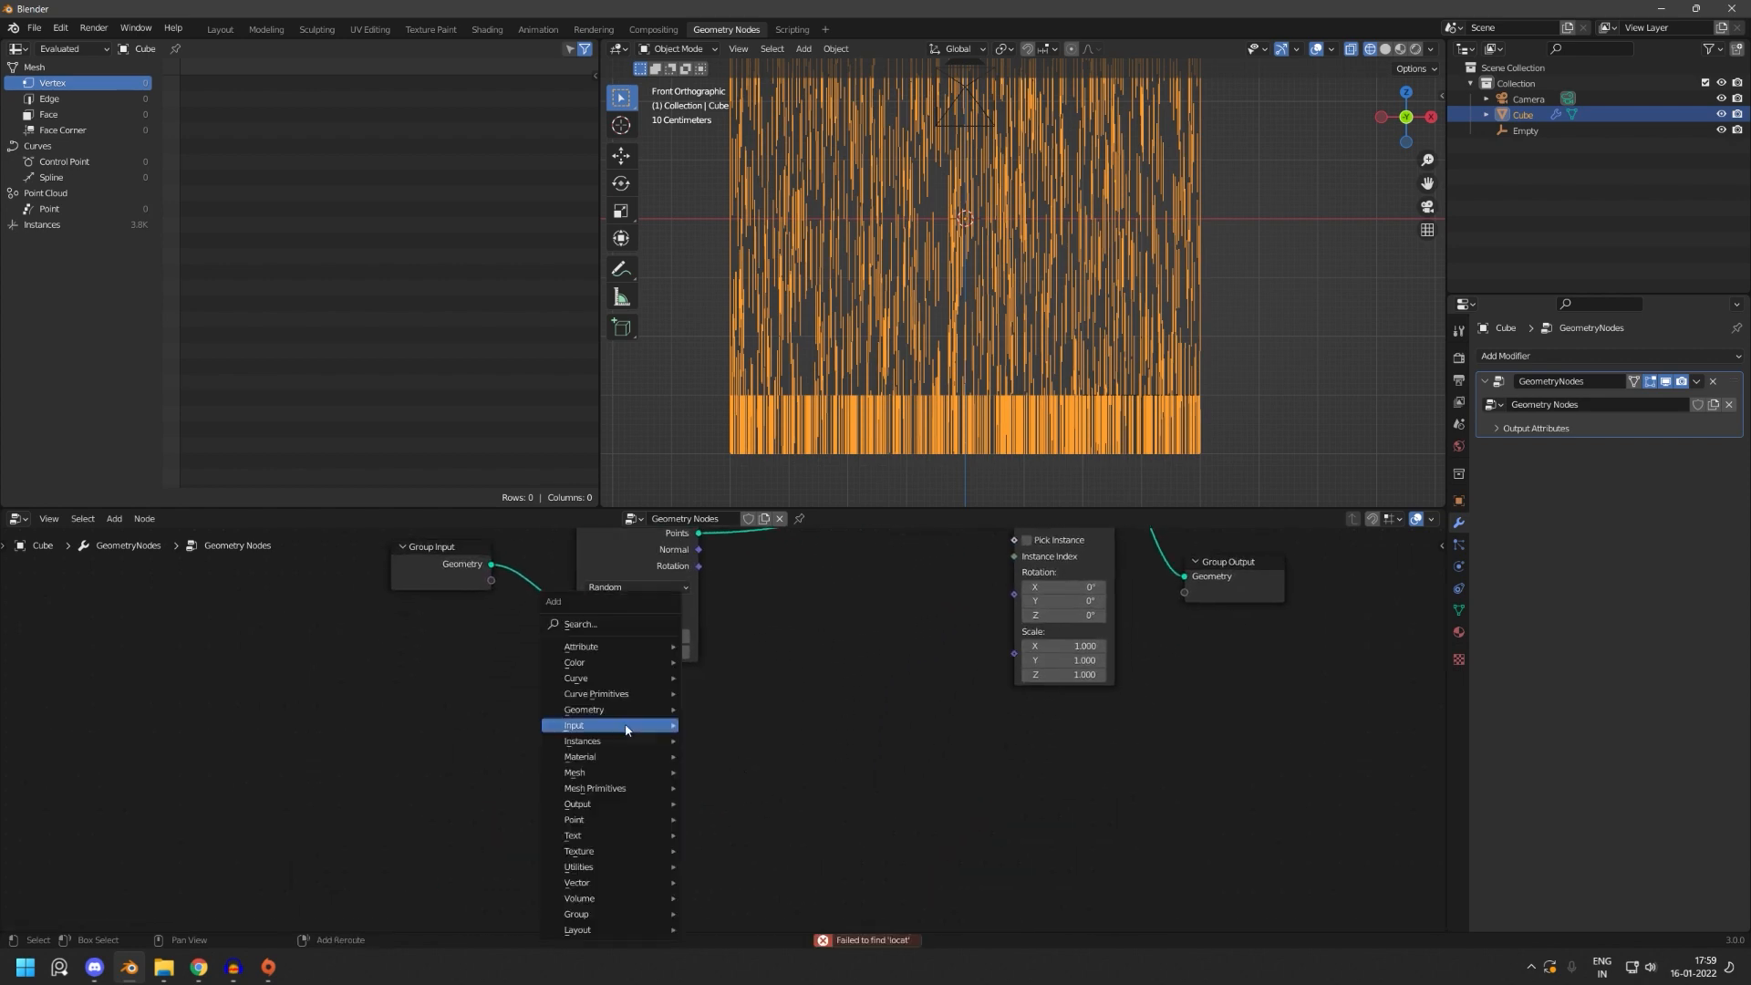
left_click(613, 625)
type("loca")
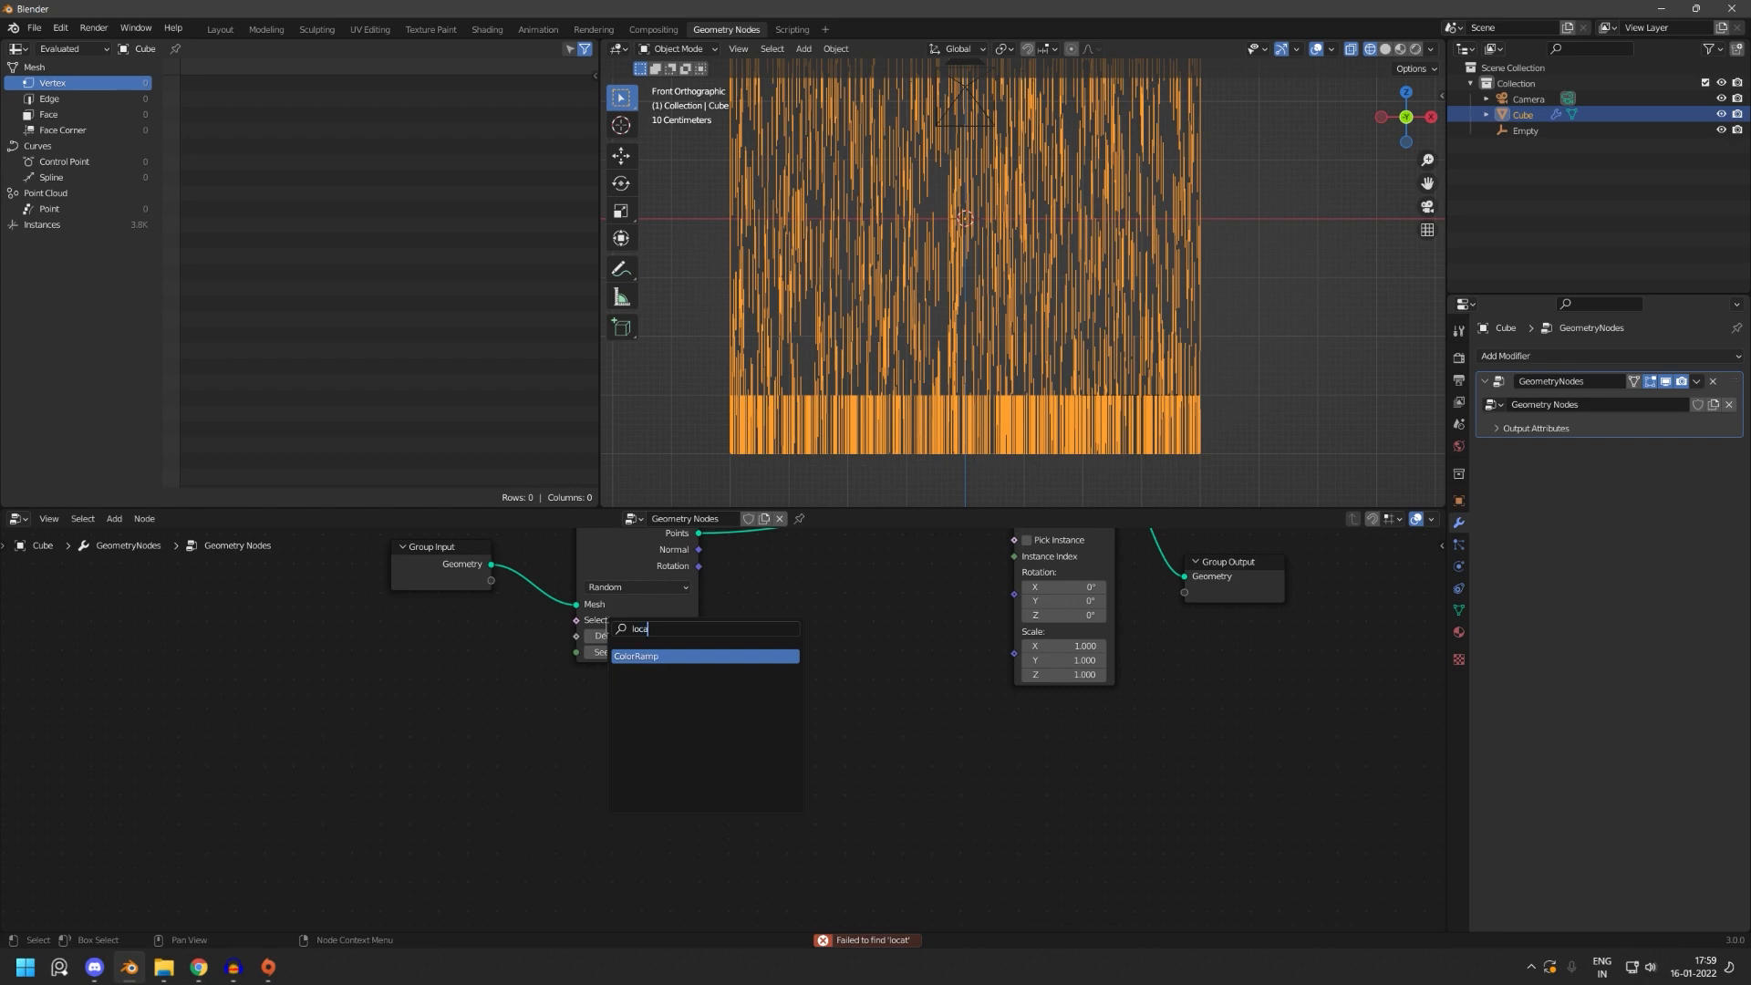
key("Return")
key("Escape")
- Add a Position node and place it unconnected below the Distribute Points on Faces node
key("shift+a")
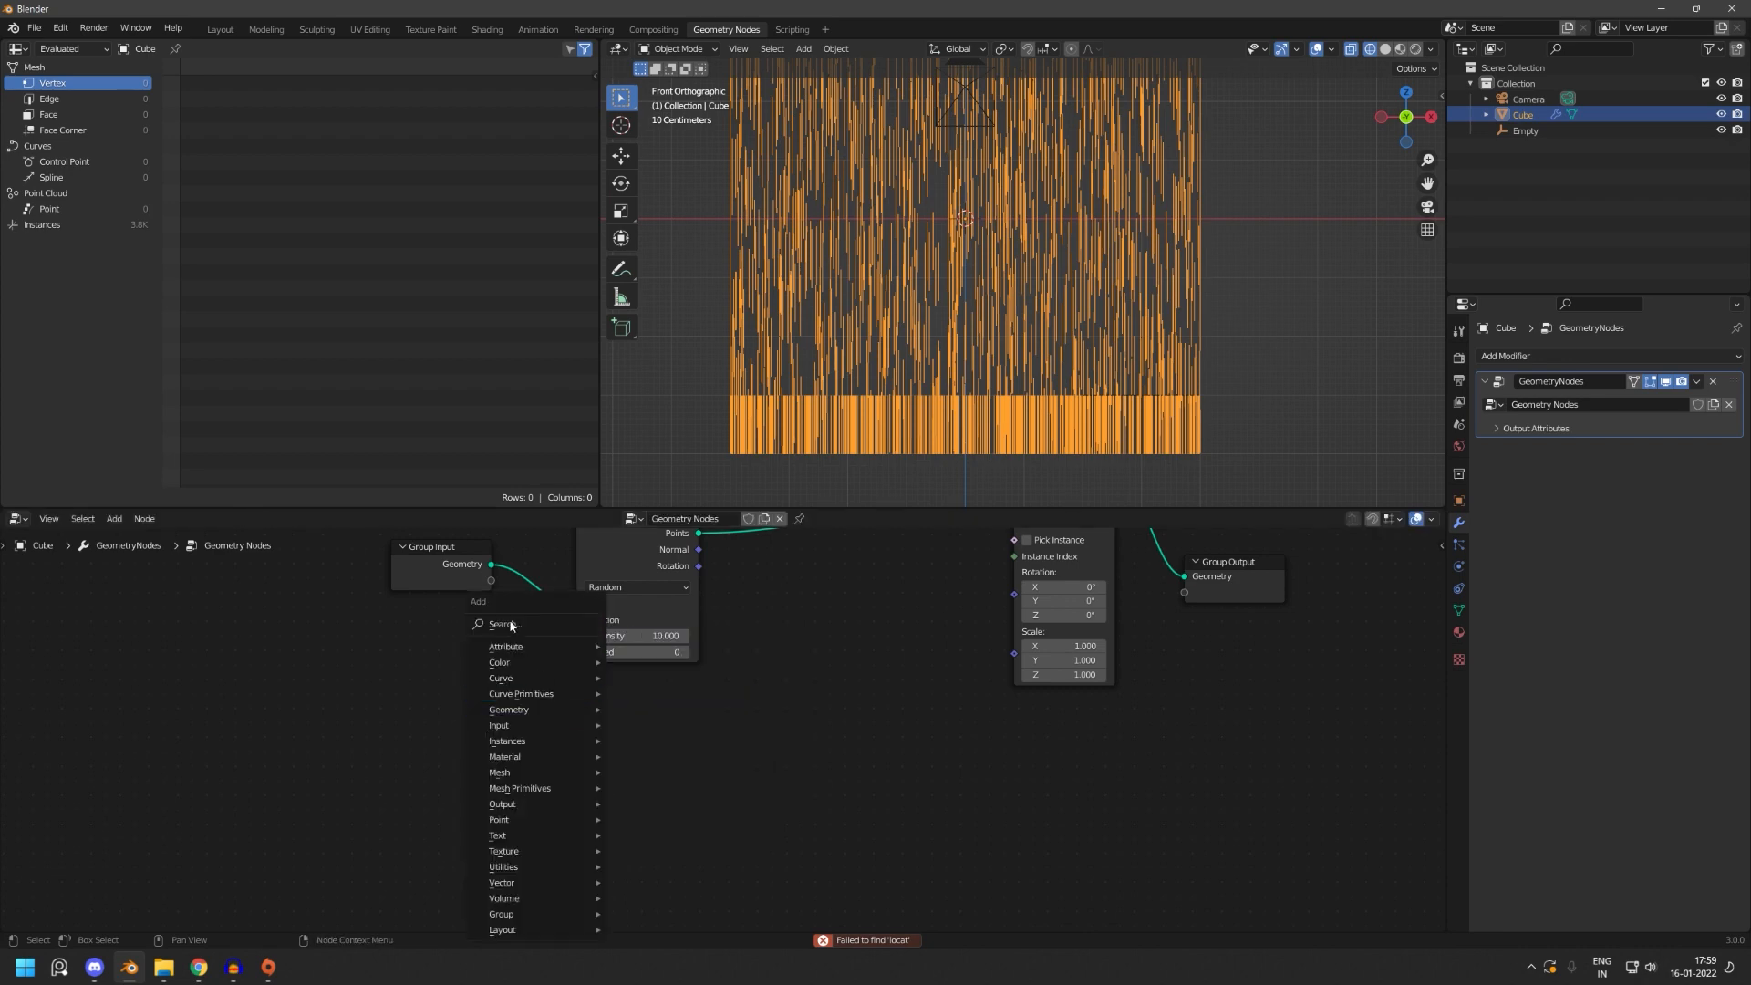
left_click(516, 626)
type("pos")
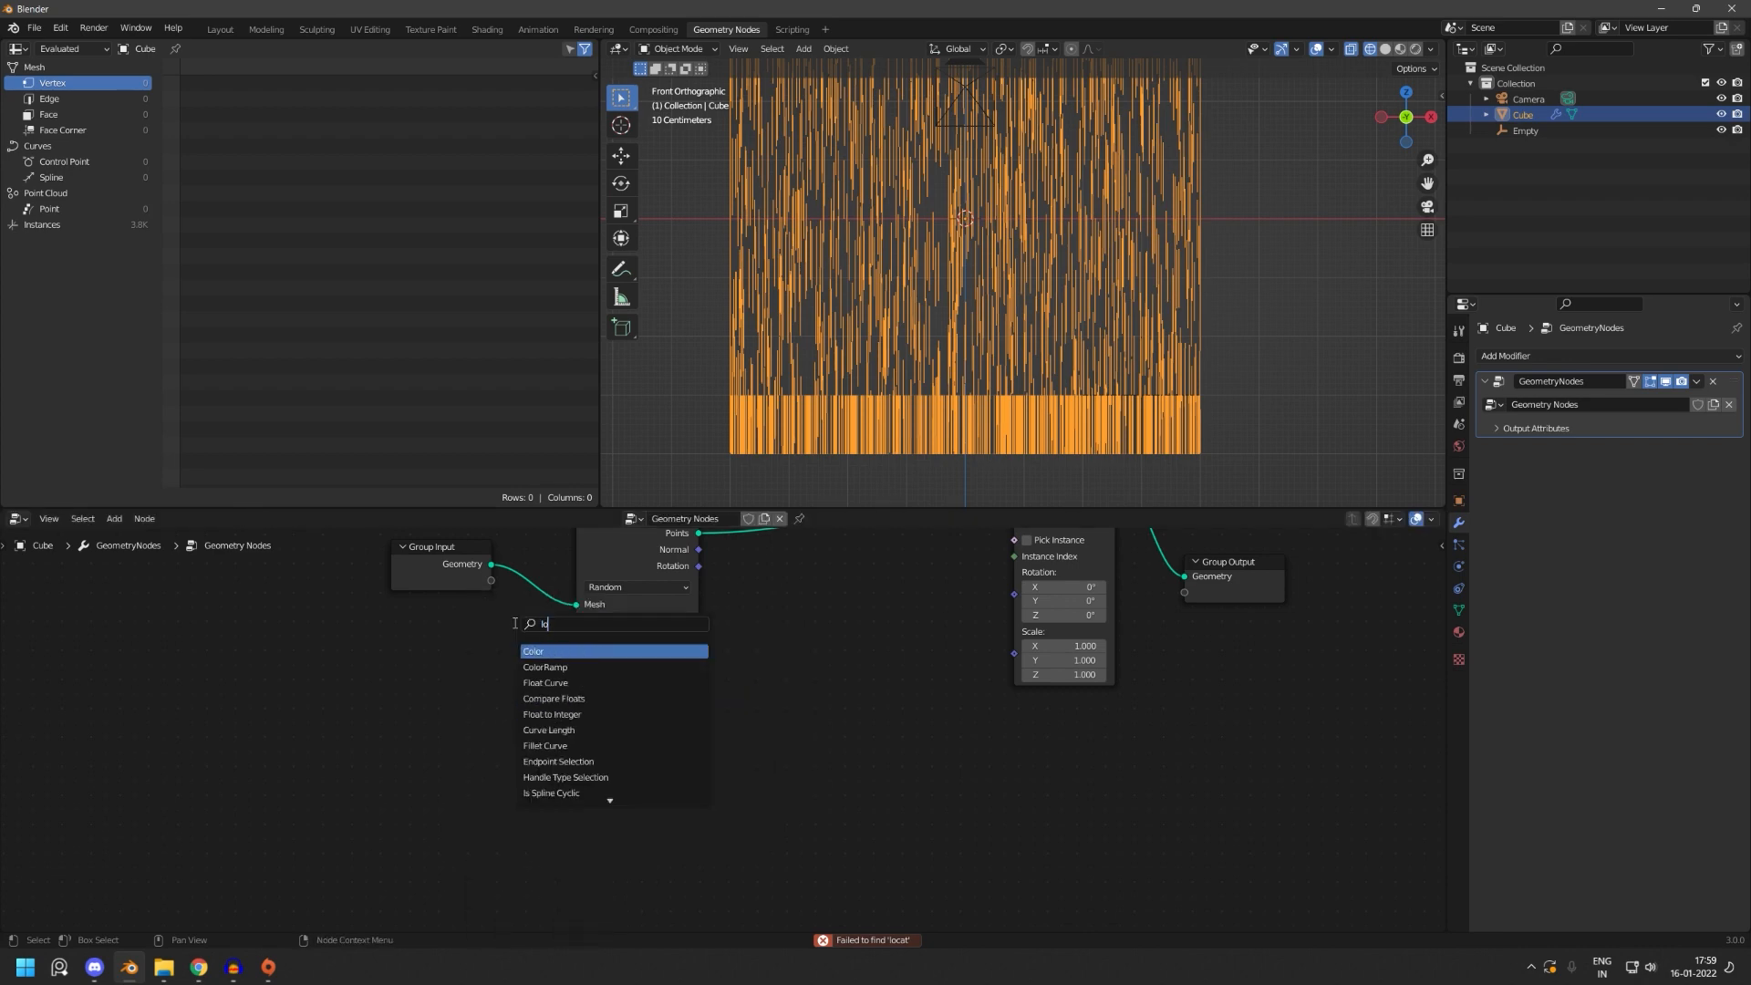
type("i")
key("Return")
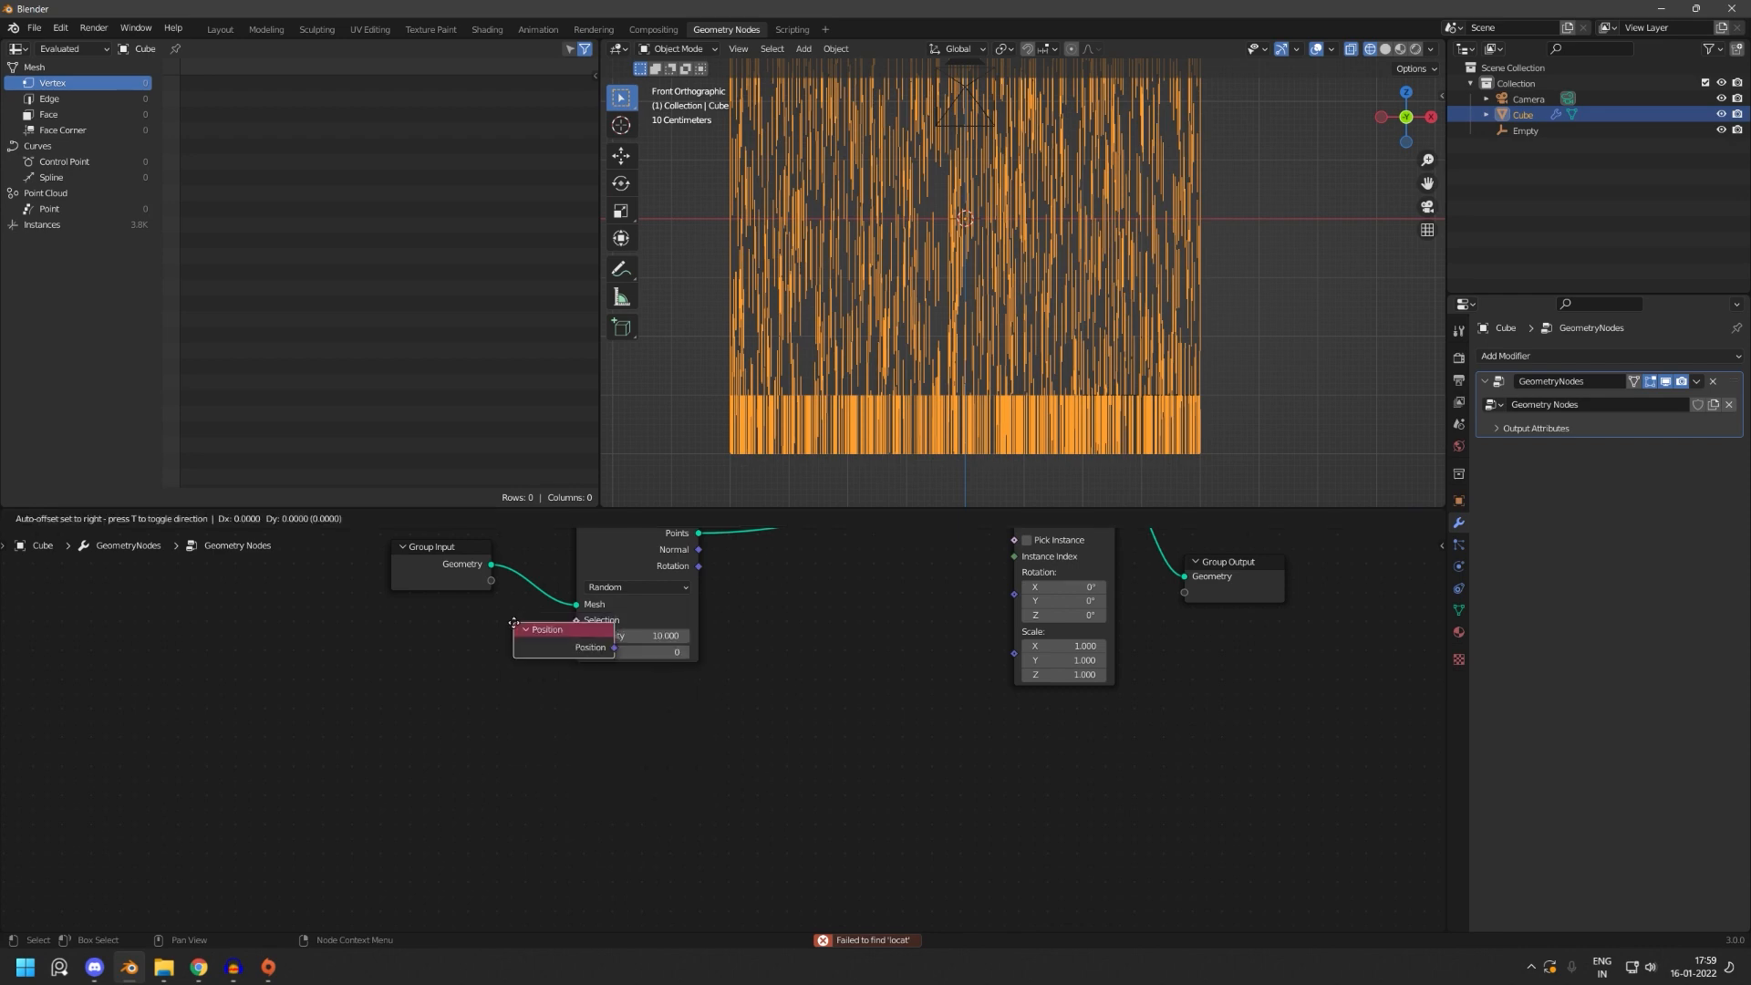
left_click(578, 725)
scroll(721, 734, "up", 2)
scroll(850, 695, "up", 2)
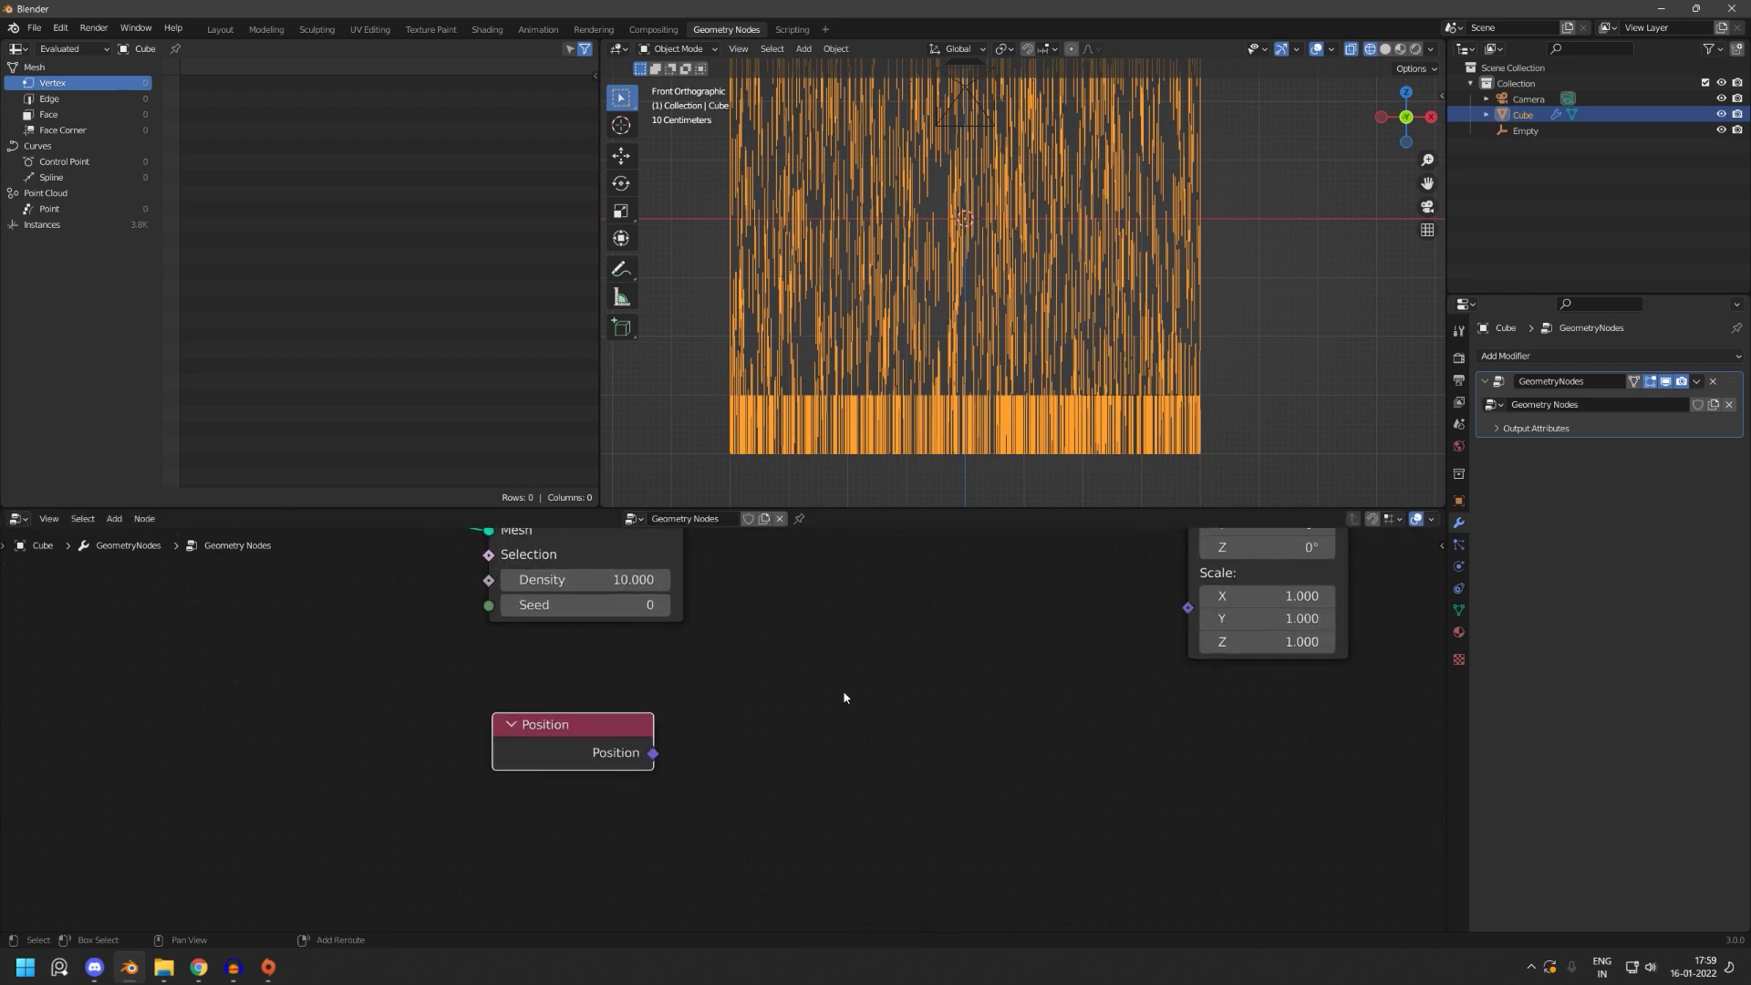
- Add an Object Info node below the Position node and set its object to Empty
key("shift+a")
left_click(790, 626)
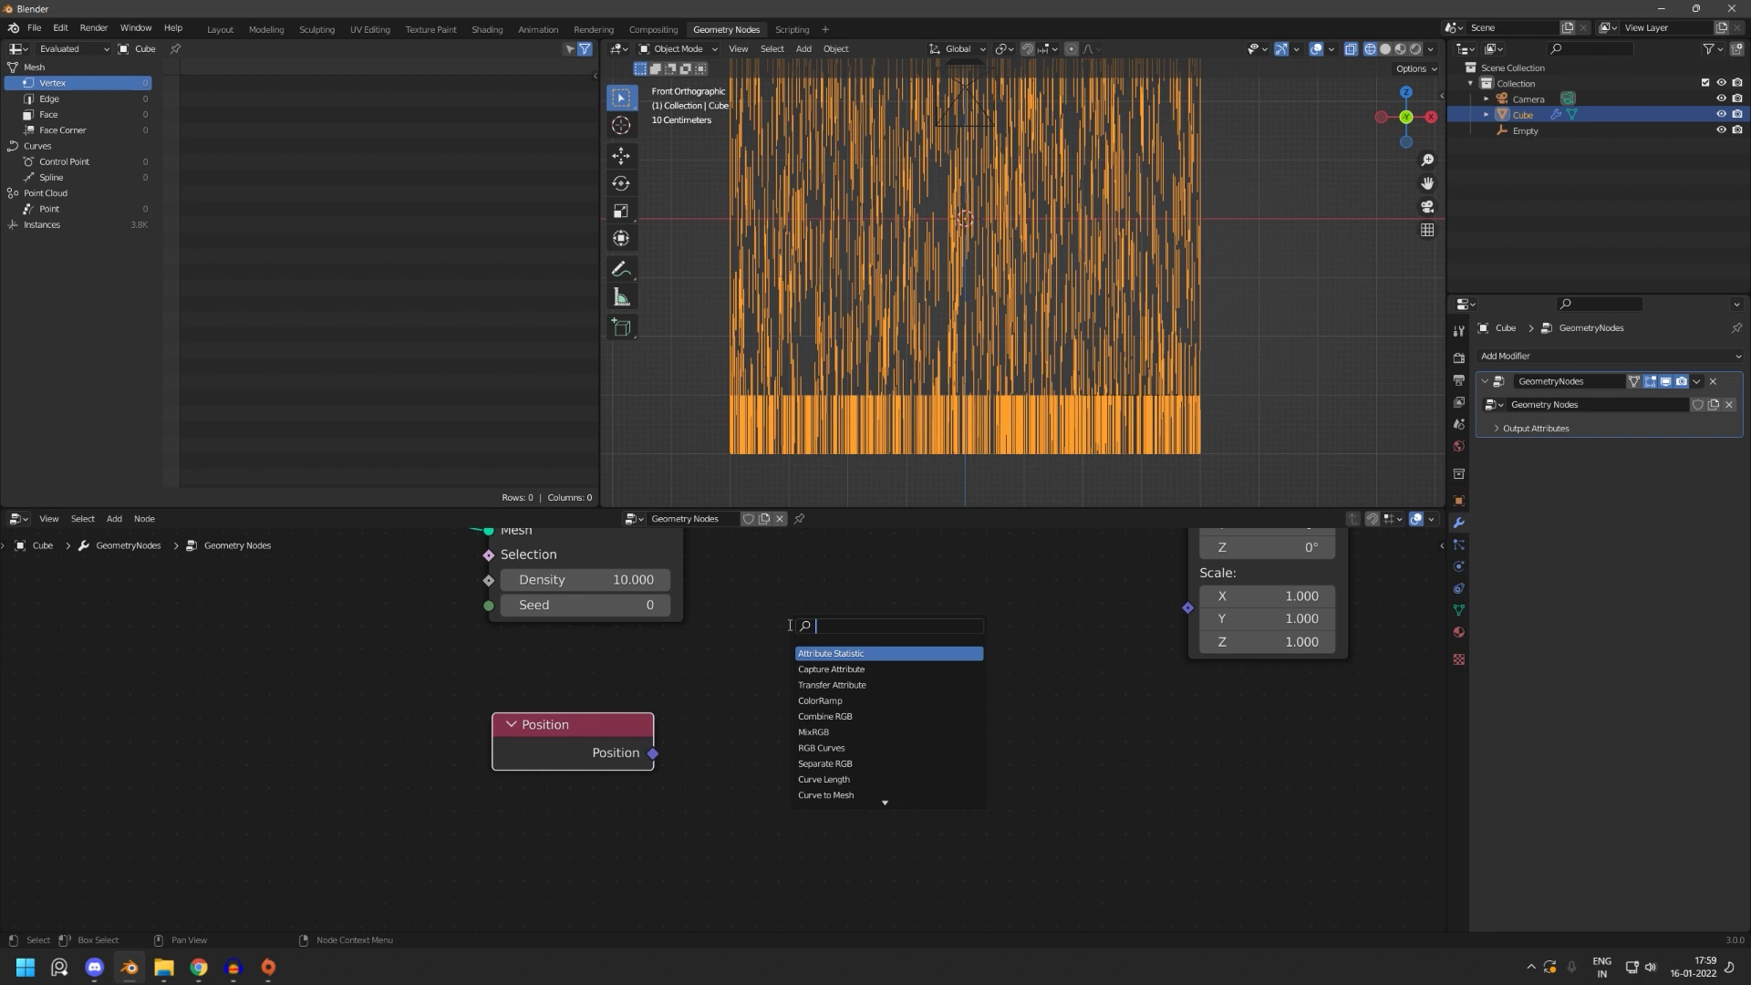
type("objec")
key("Return")
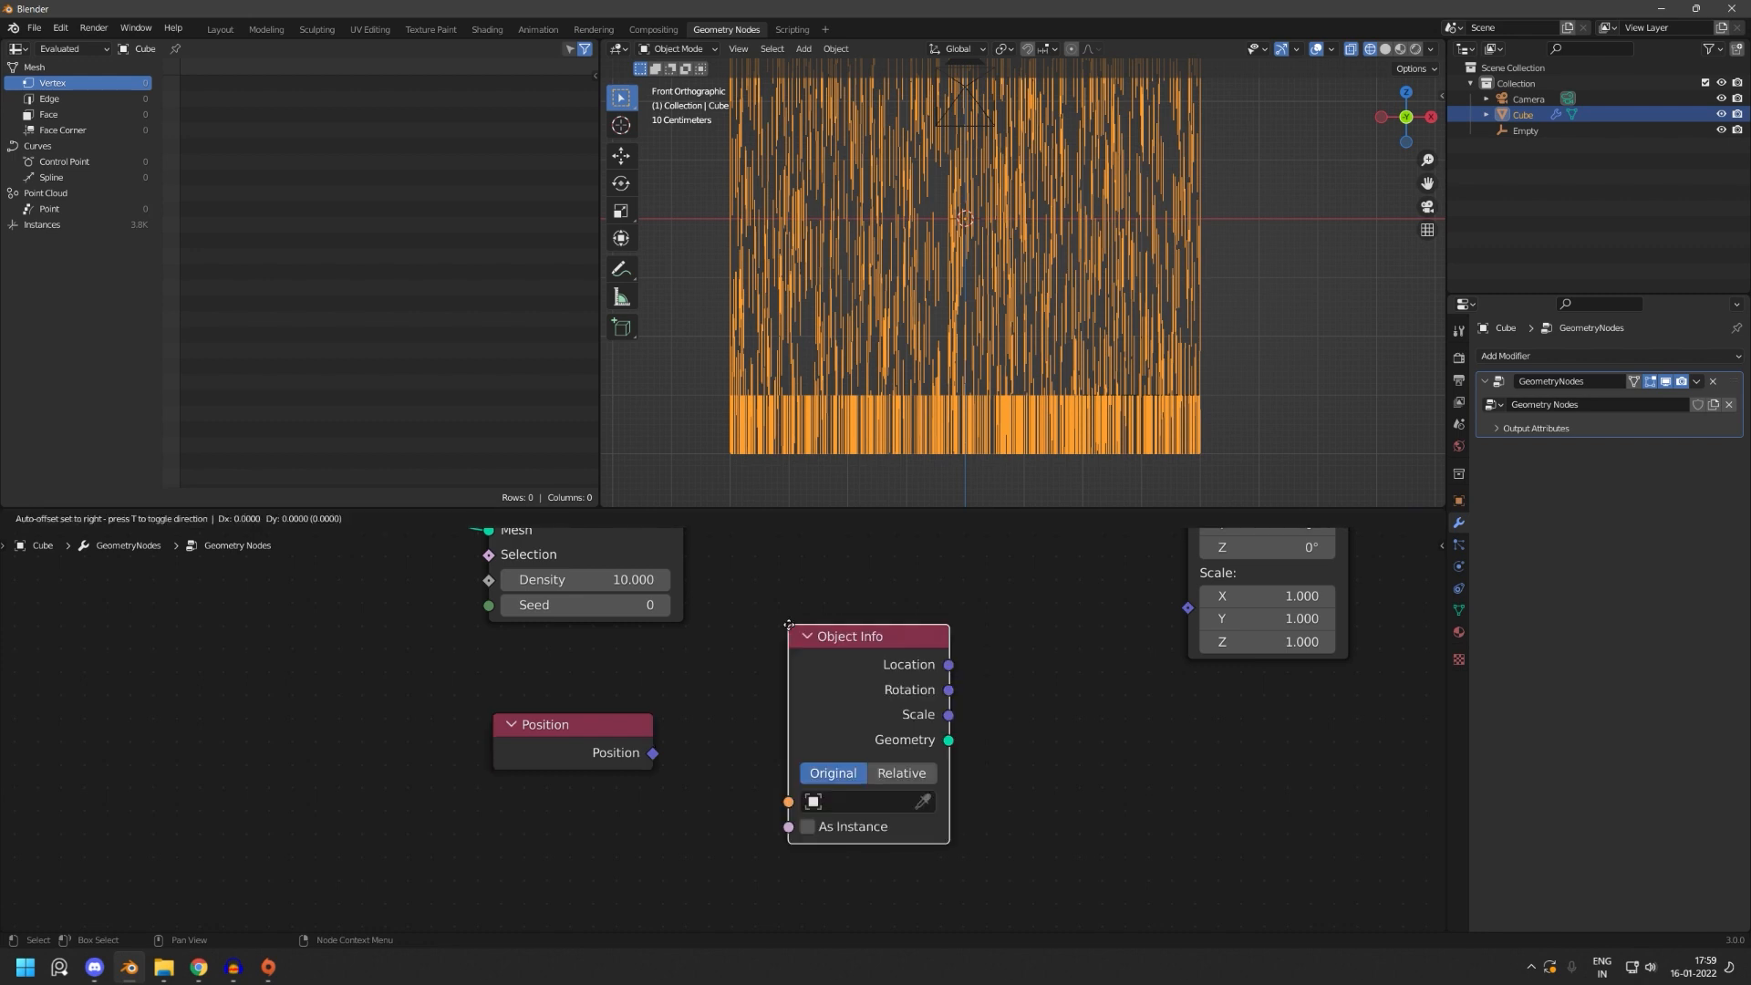
left_click(495, 788)
scroll(836, 700, "up", 2)
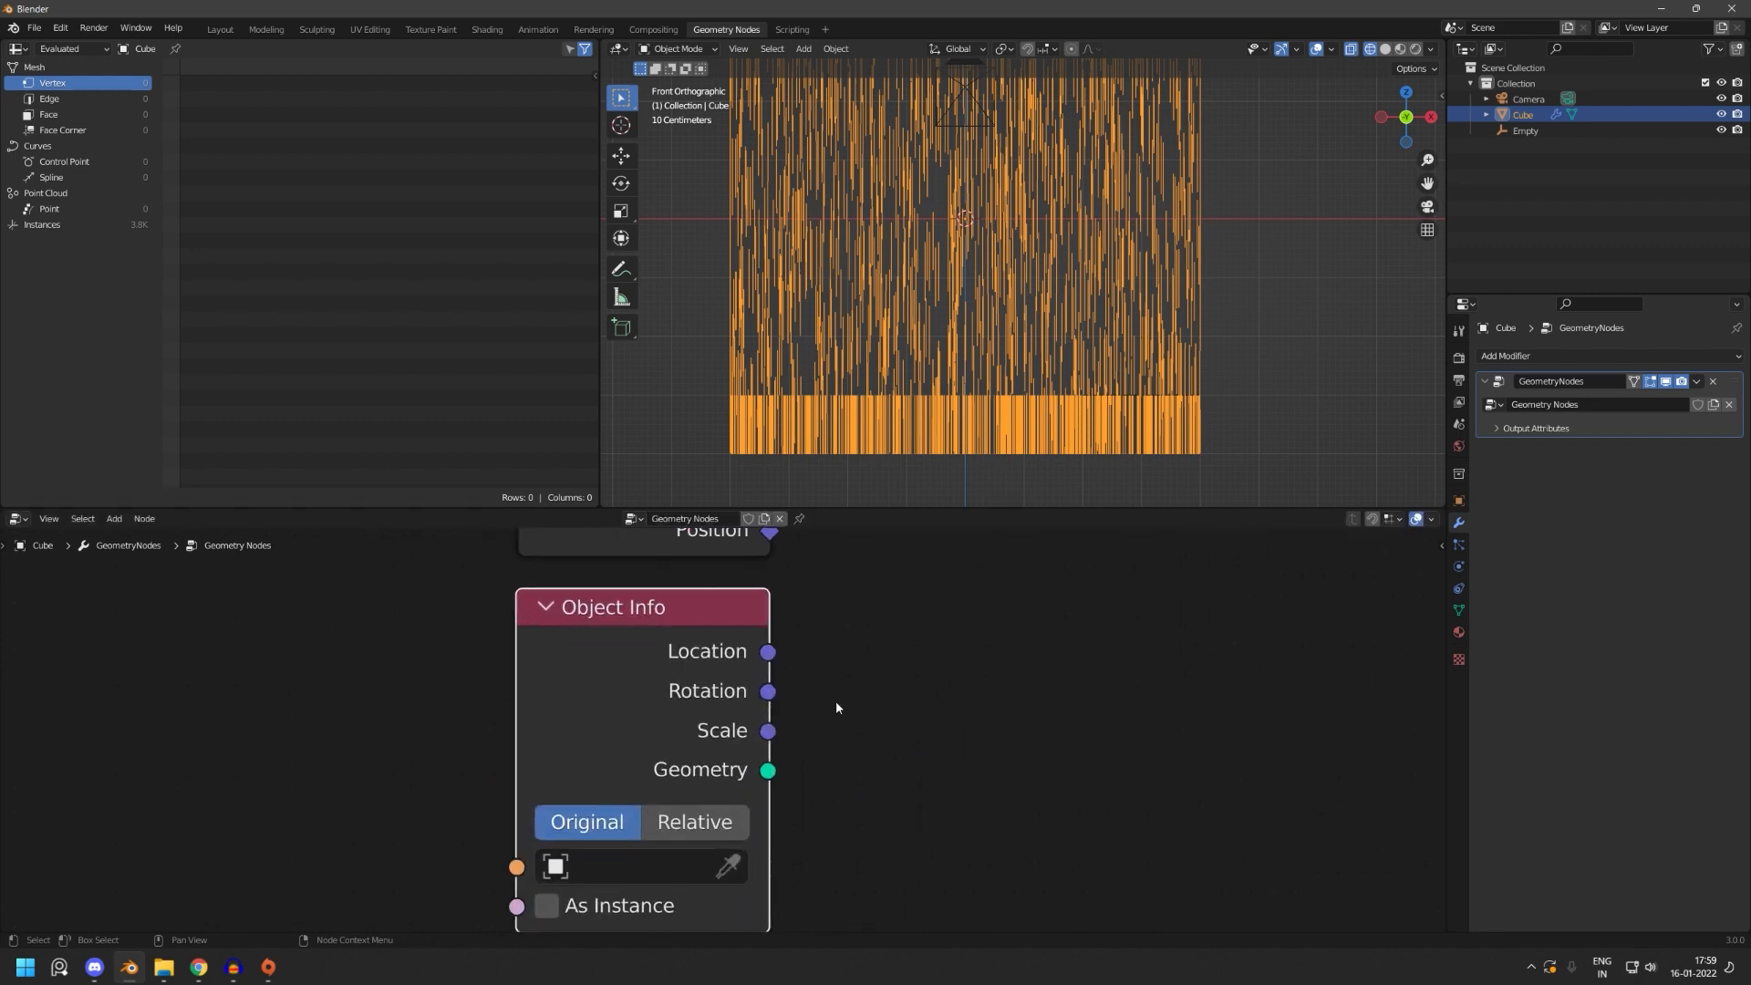
left_click(630, 867)
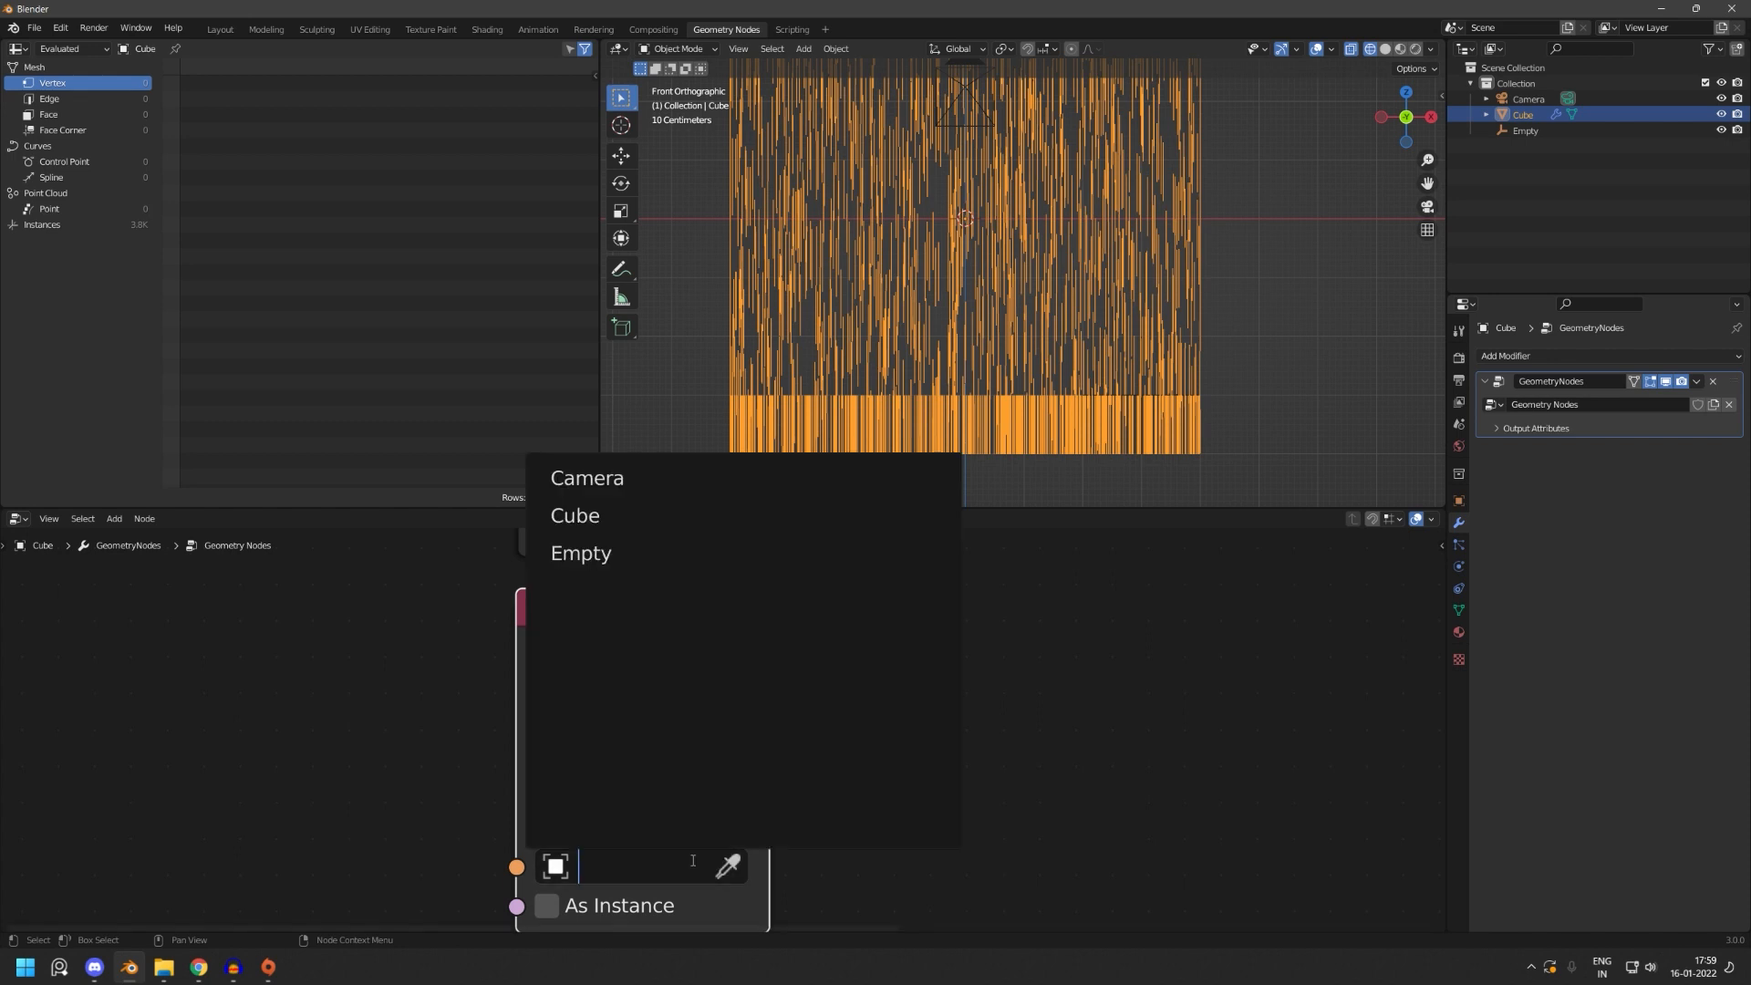
left_click(627, 557)
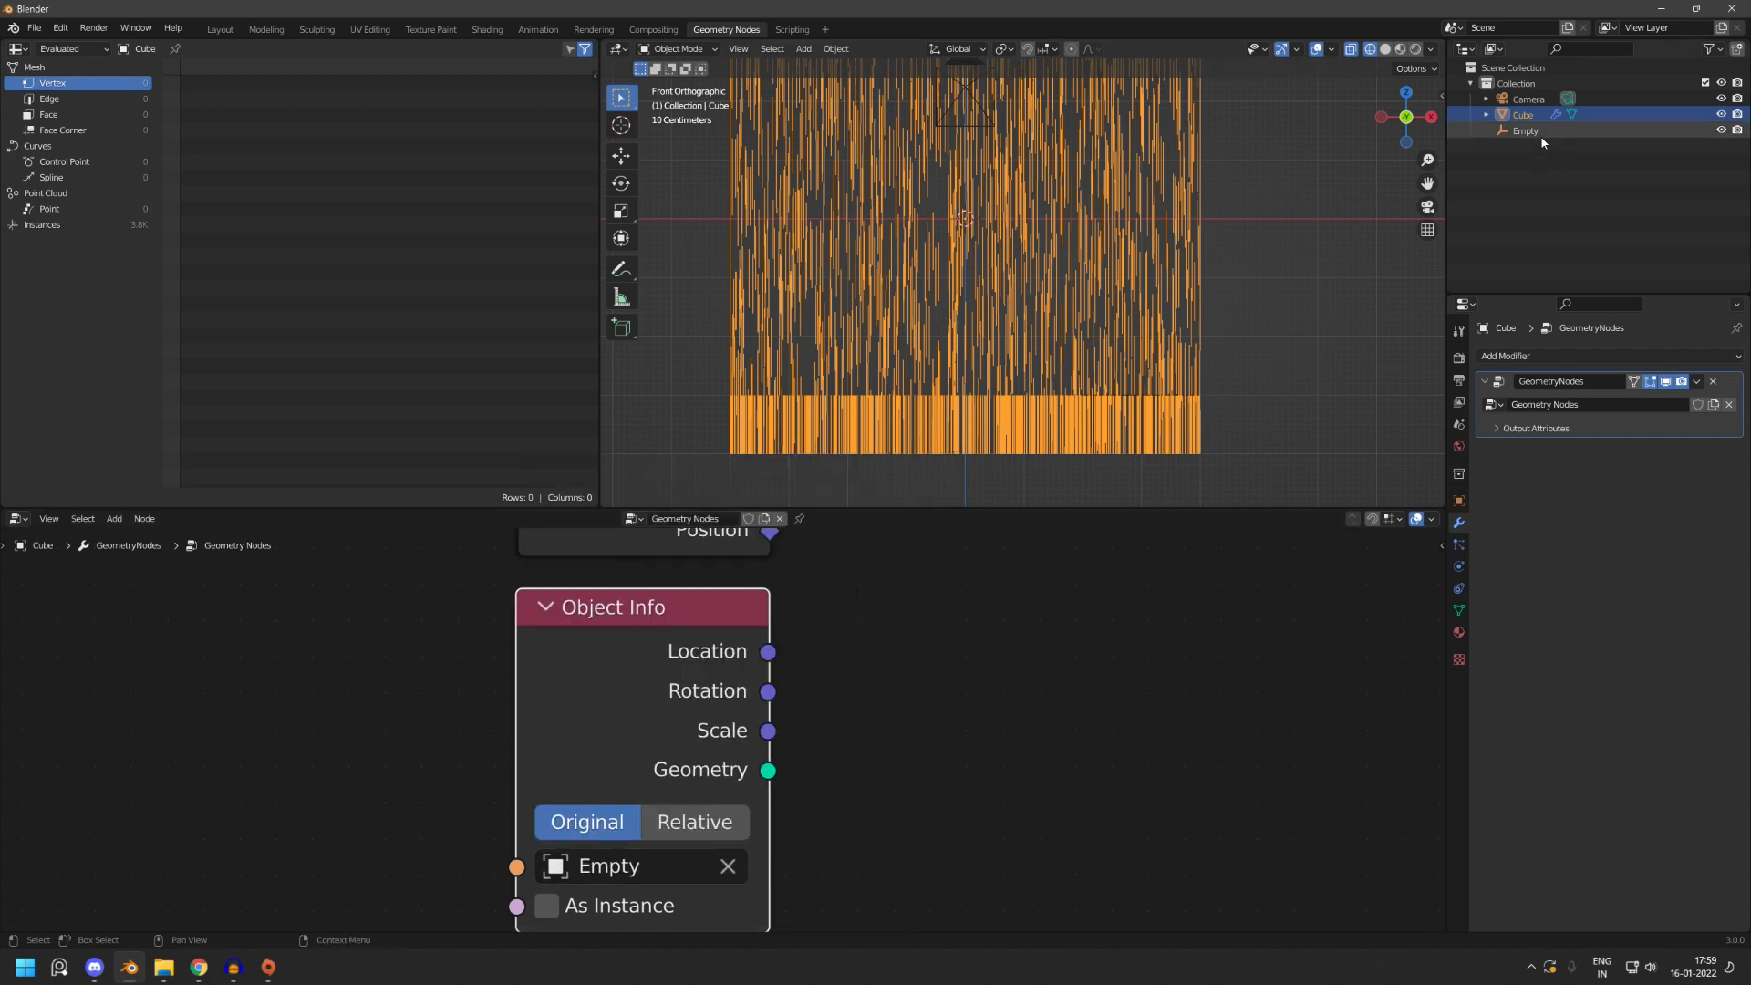
- Rename the cube that carries the geometry nodes as surface
double_click(1523, 115)
type("su")
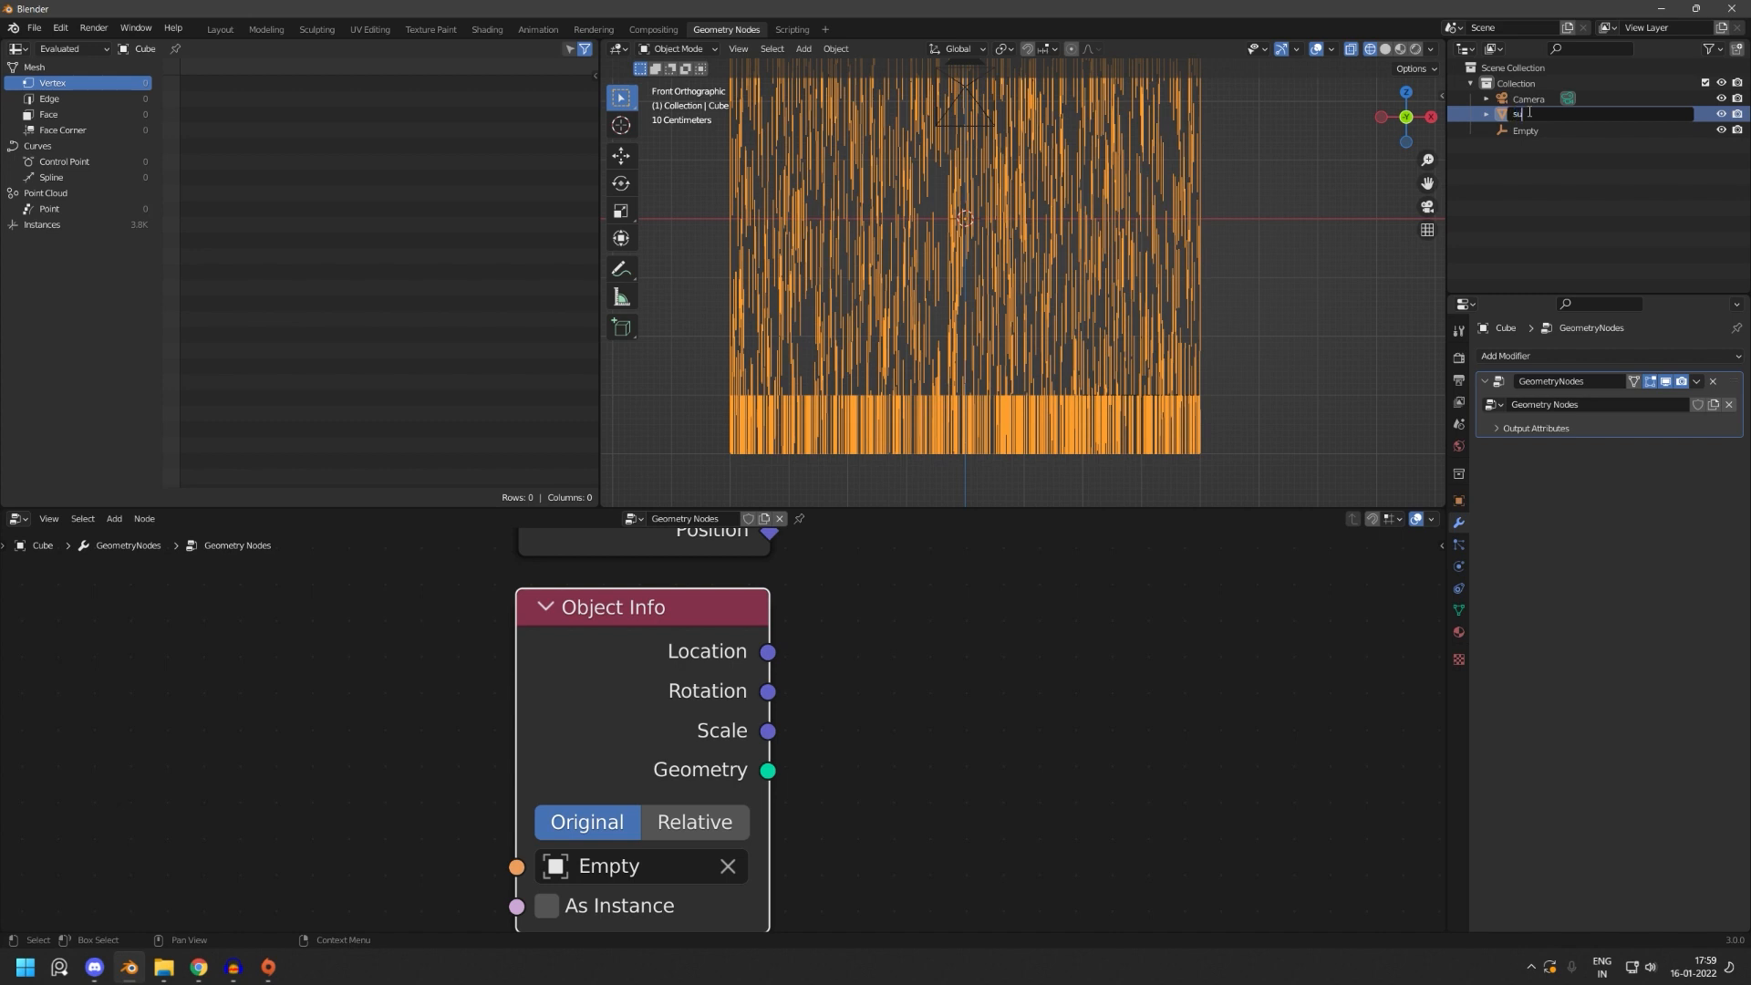
type("e")
key("Return")
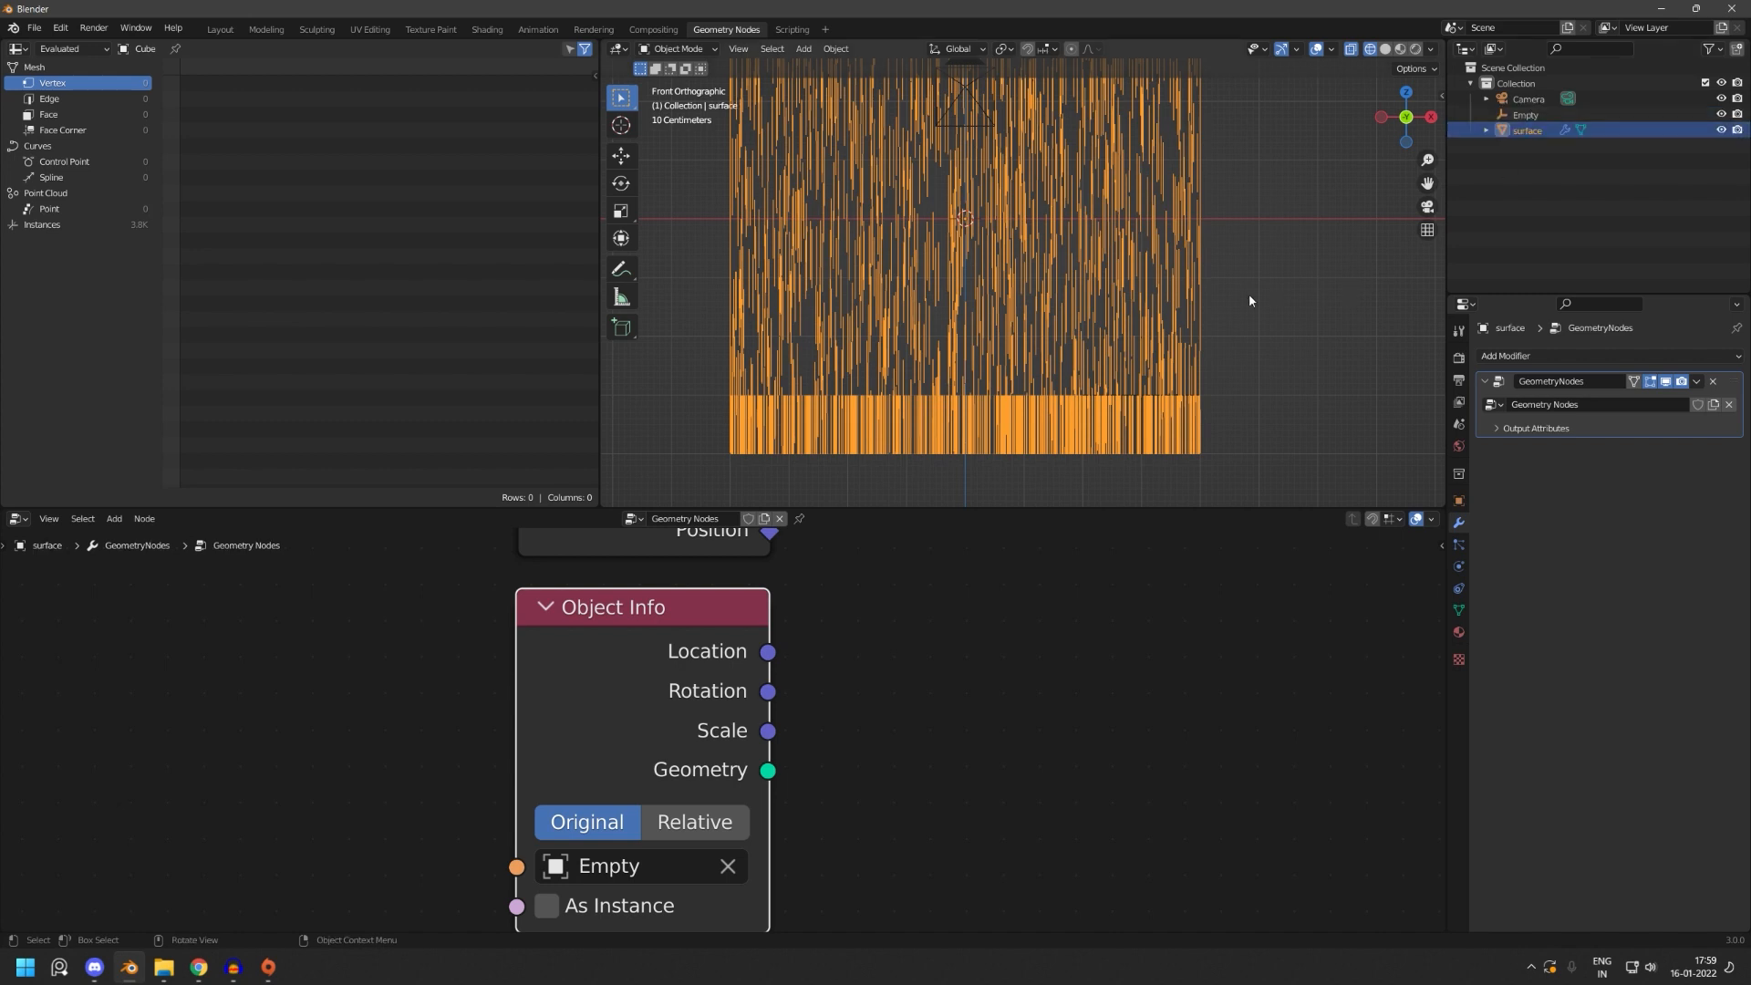
- Add a new cube mesh to the scene and name it surface
key("shift+a")
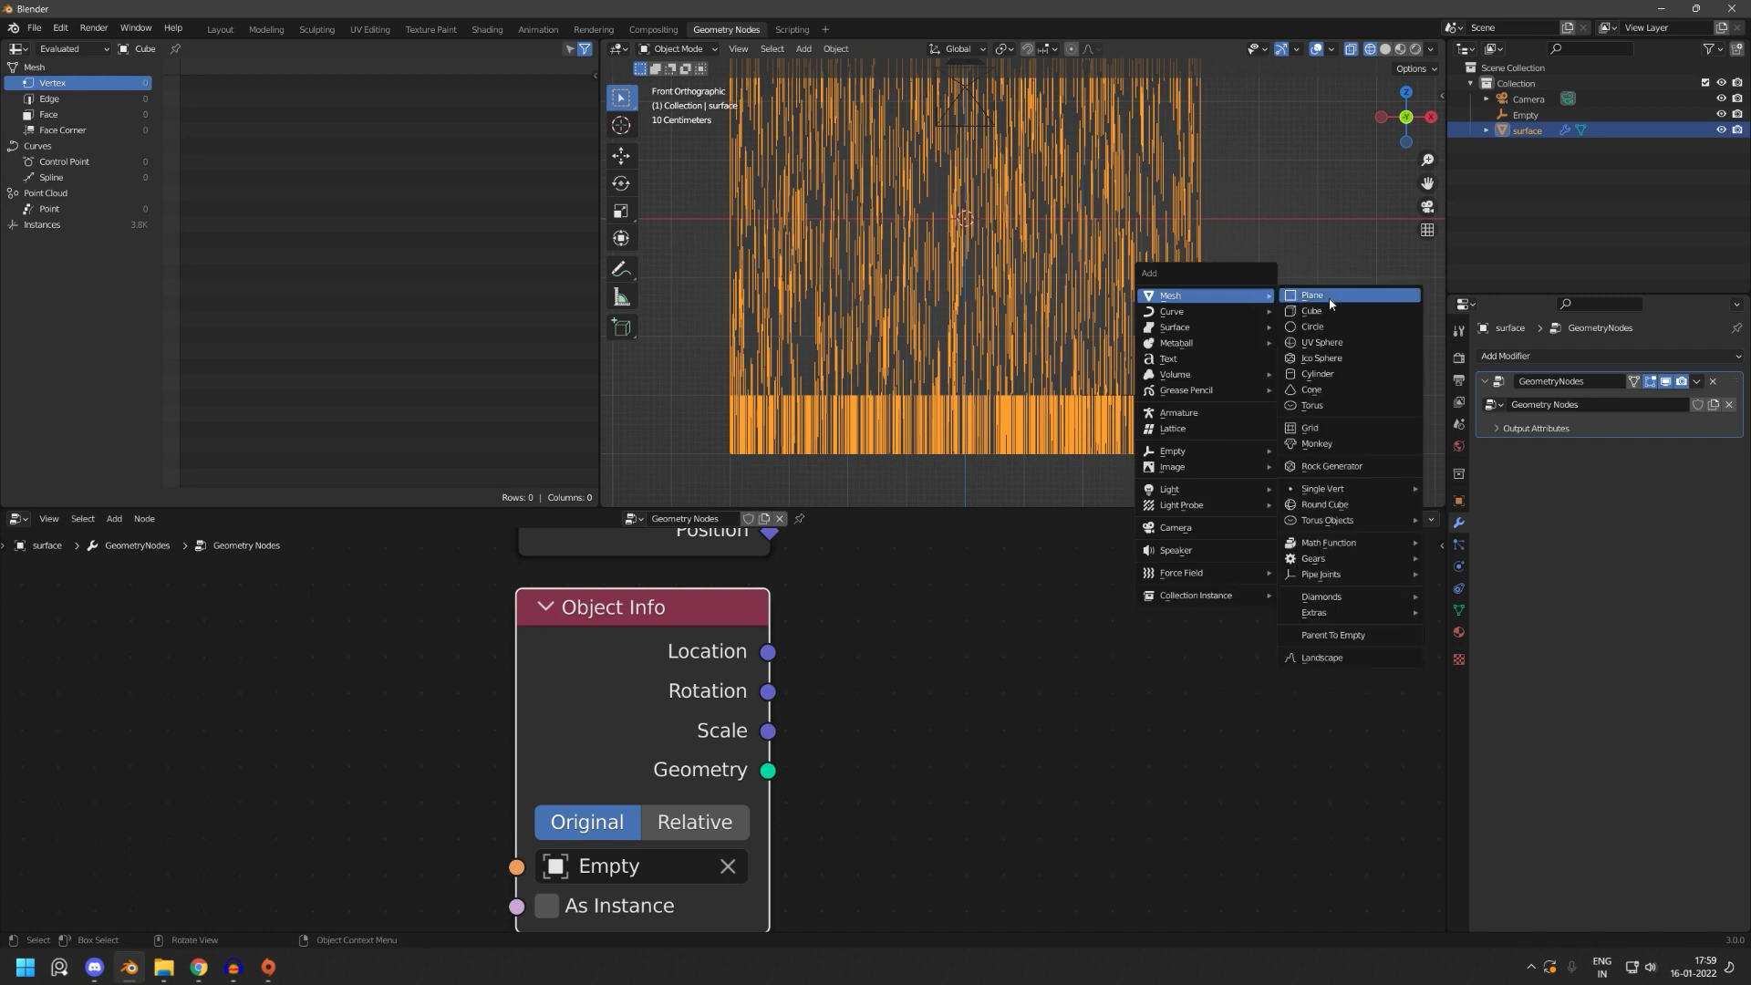
key("shift+a")
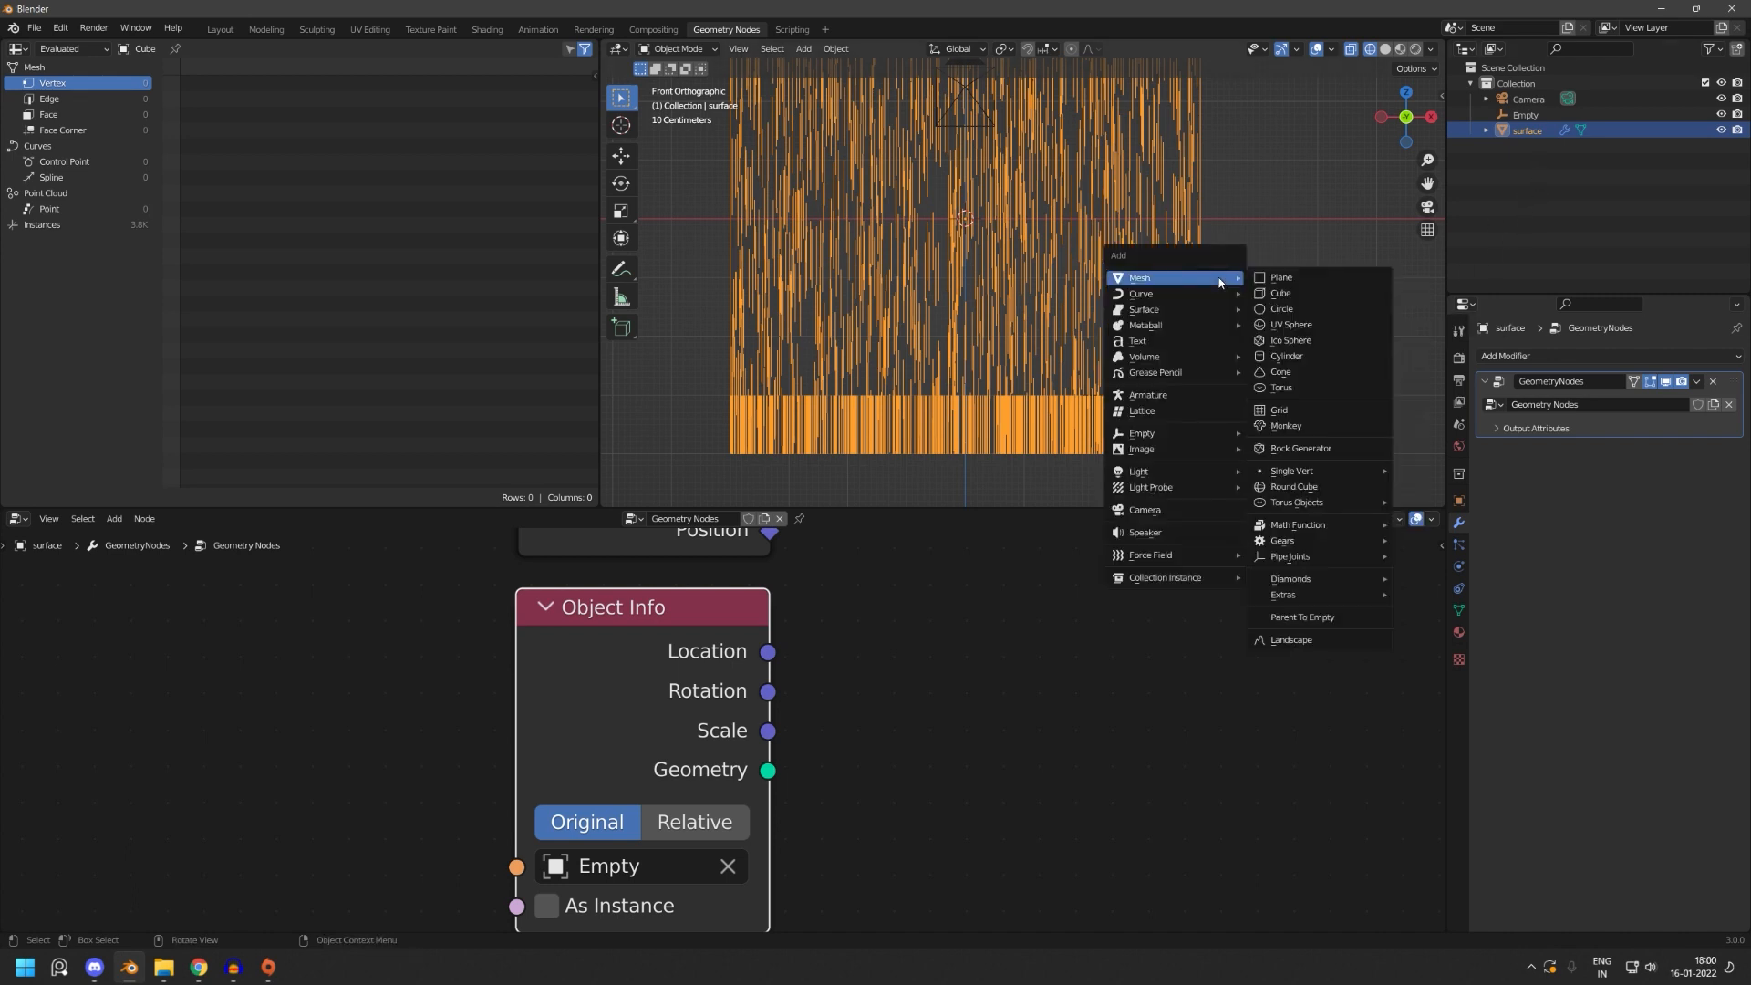
left_click(1338, 299)
double_click(1533, 115)
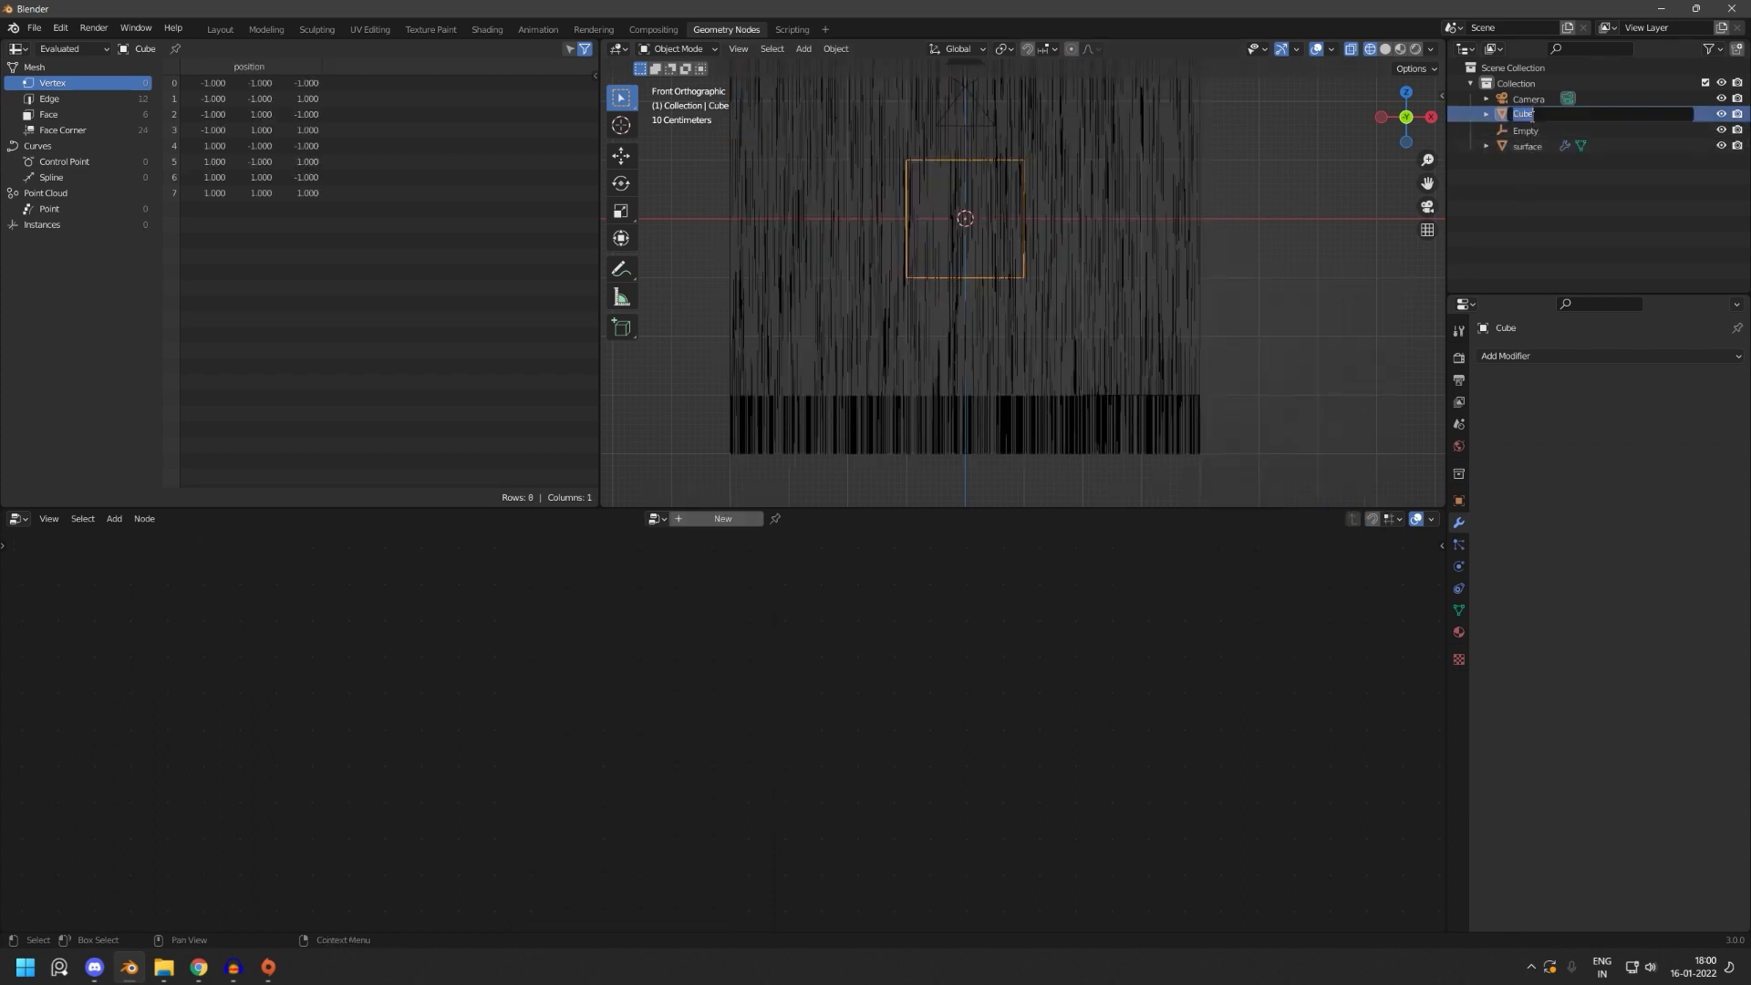
type("curface")
key("Return")
- Scale the new cube up uniformly to the full width of the instanced curve lines
key("s")
key("3")
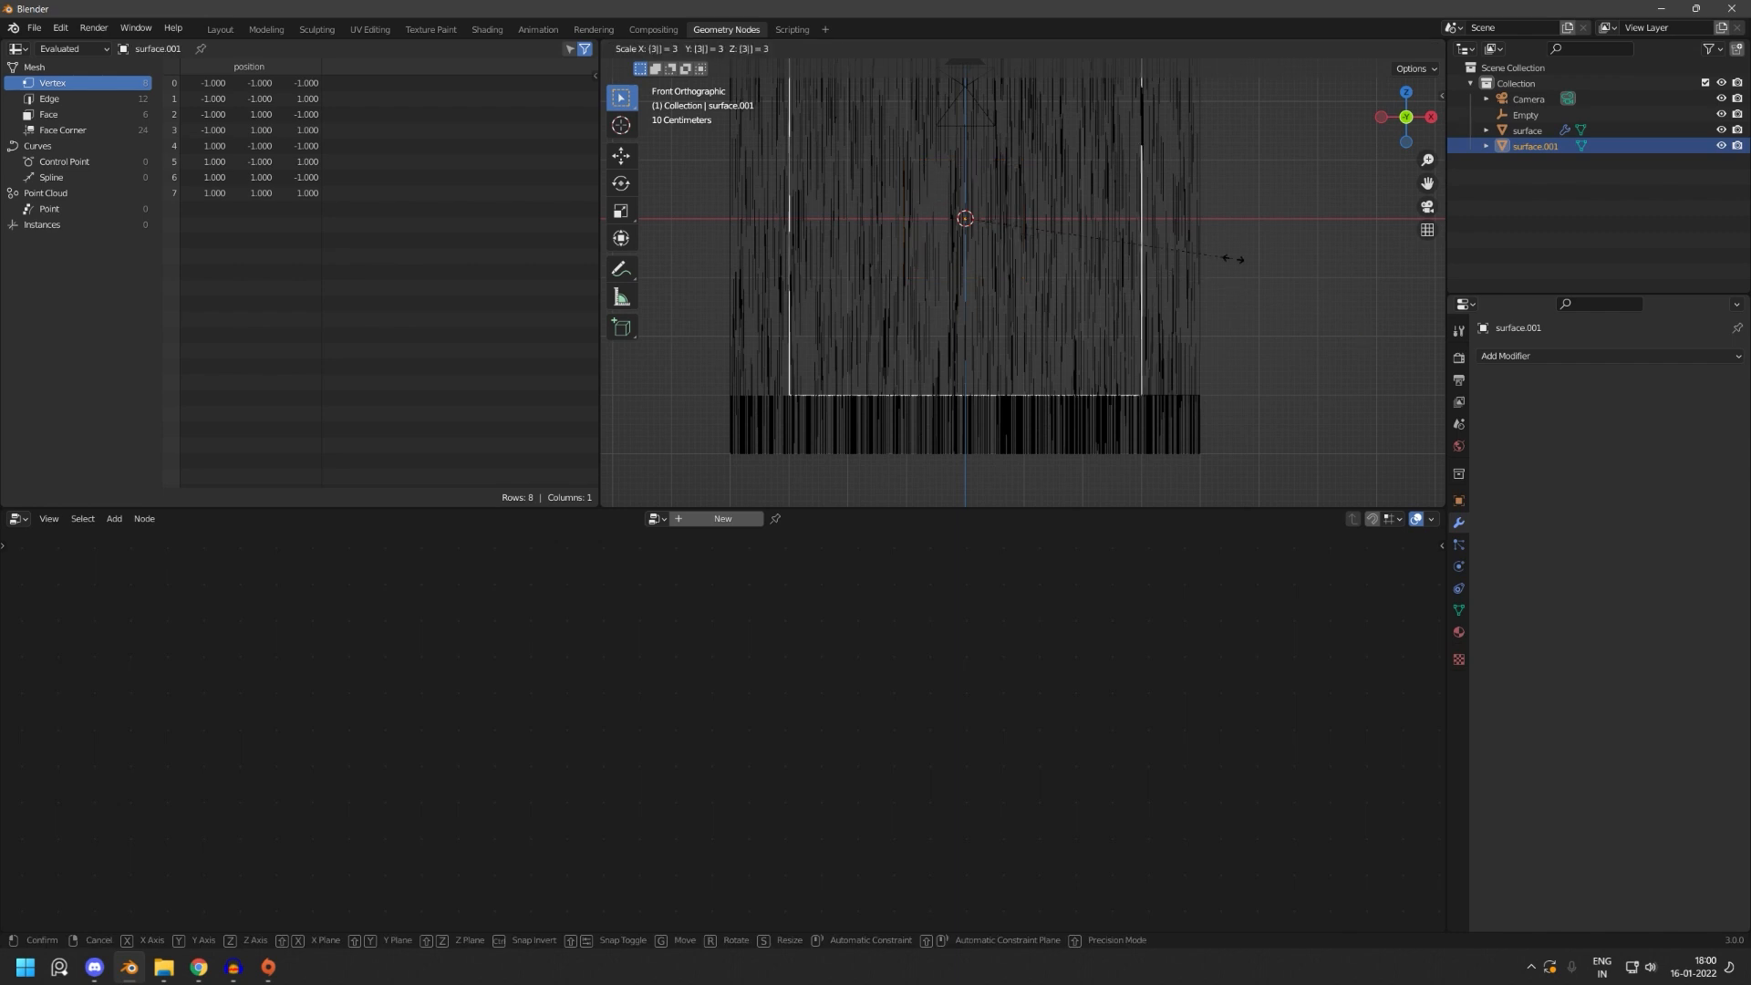
key("BackSpace")
left_click(1233, 259)
- Rename the object that carries the geometry nodes as creature
left_click(1540, 131)
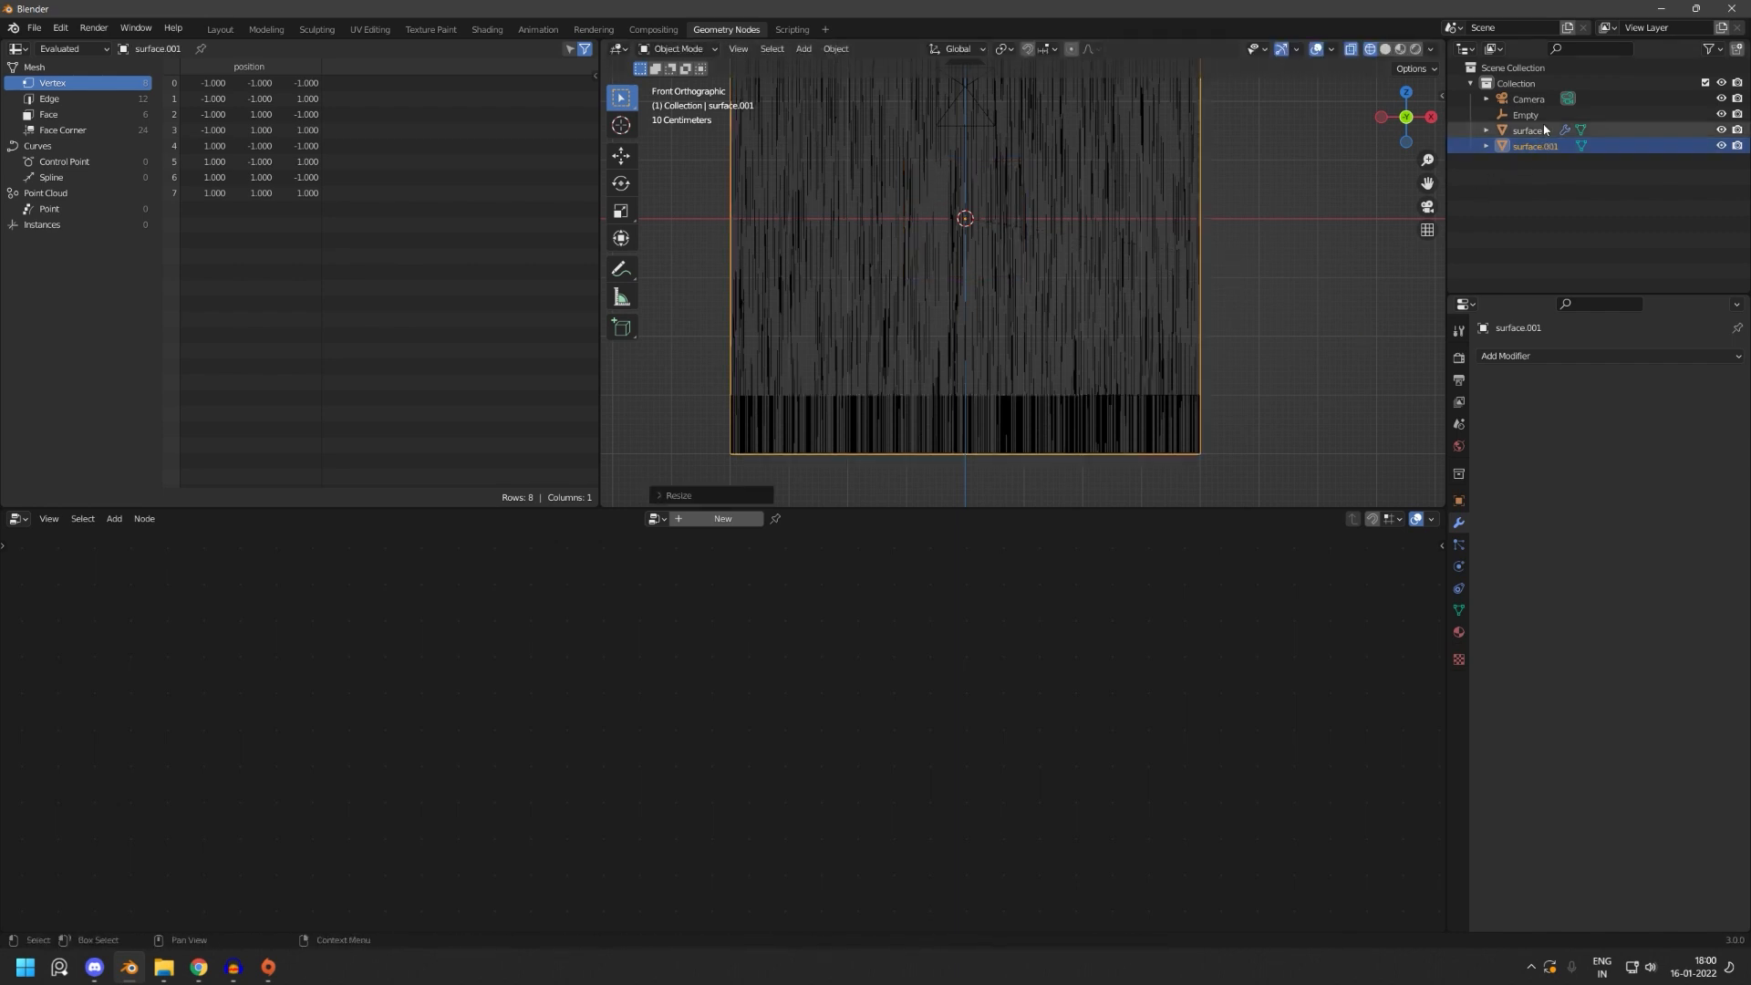
double_click(1544, 131)
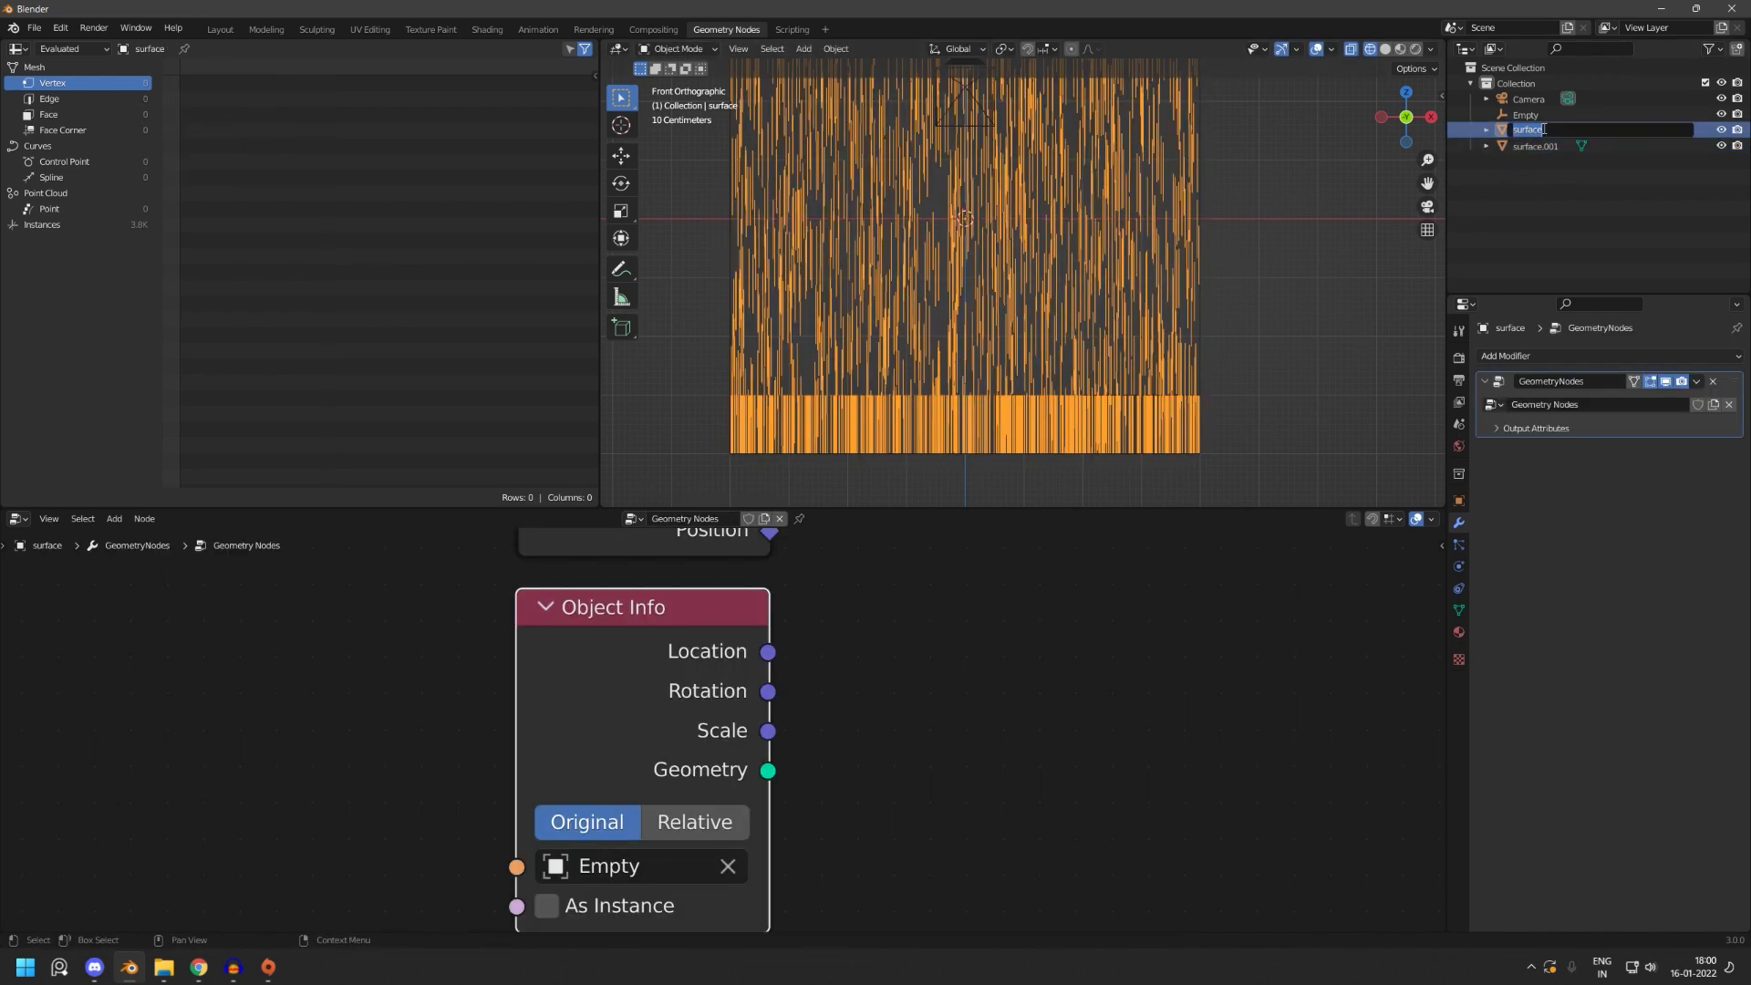
type("creature")
key("Return")
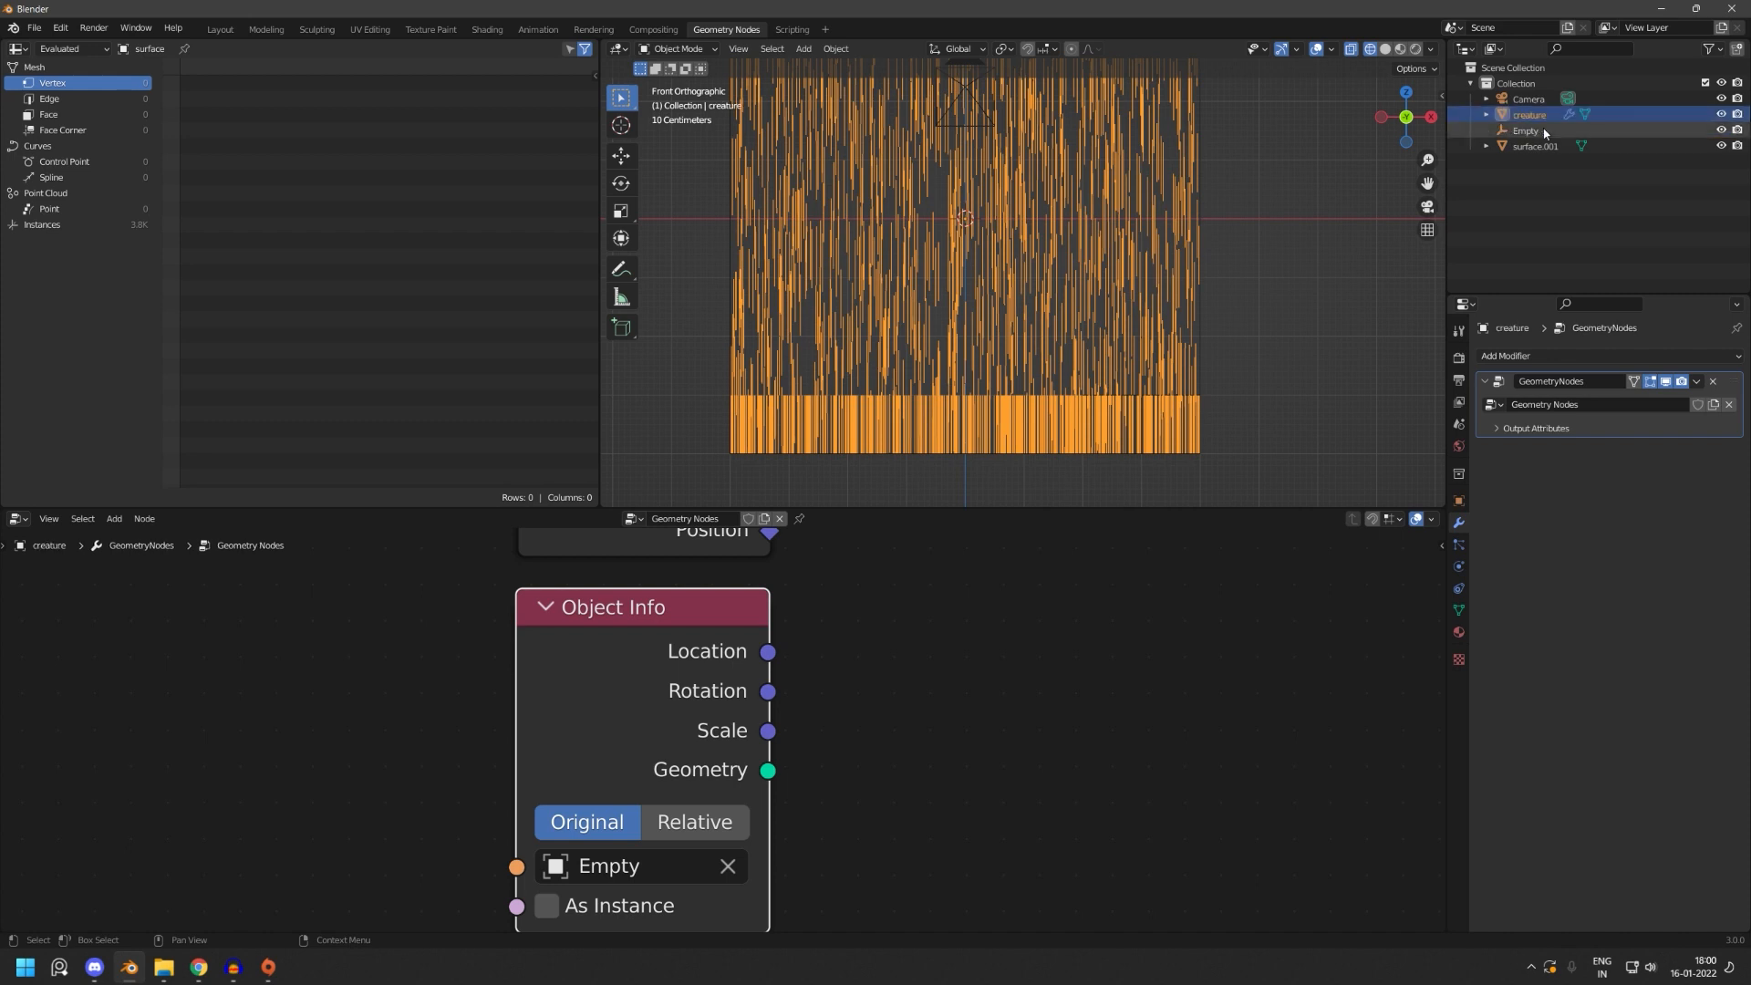
- Rename the newly added cube, surface.001, as surface
double_click(1538, 145)
type("s")
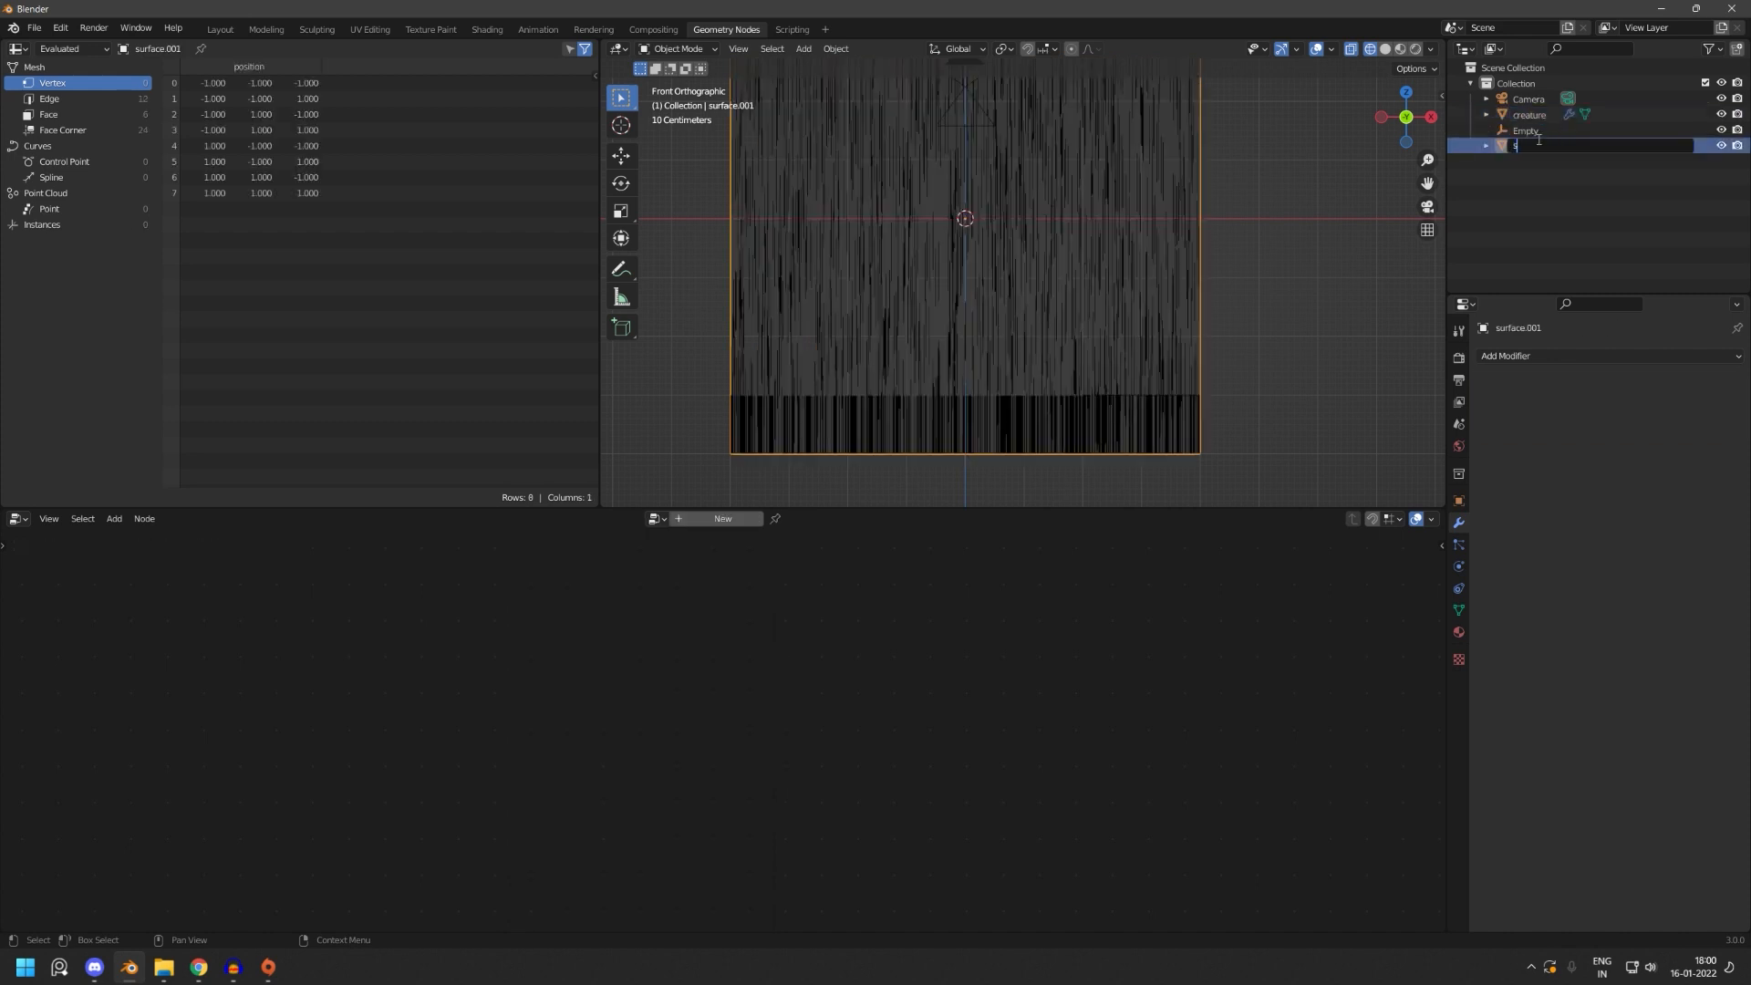
type("urface")
key("Return")
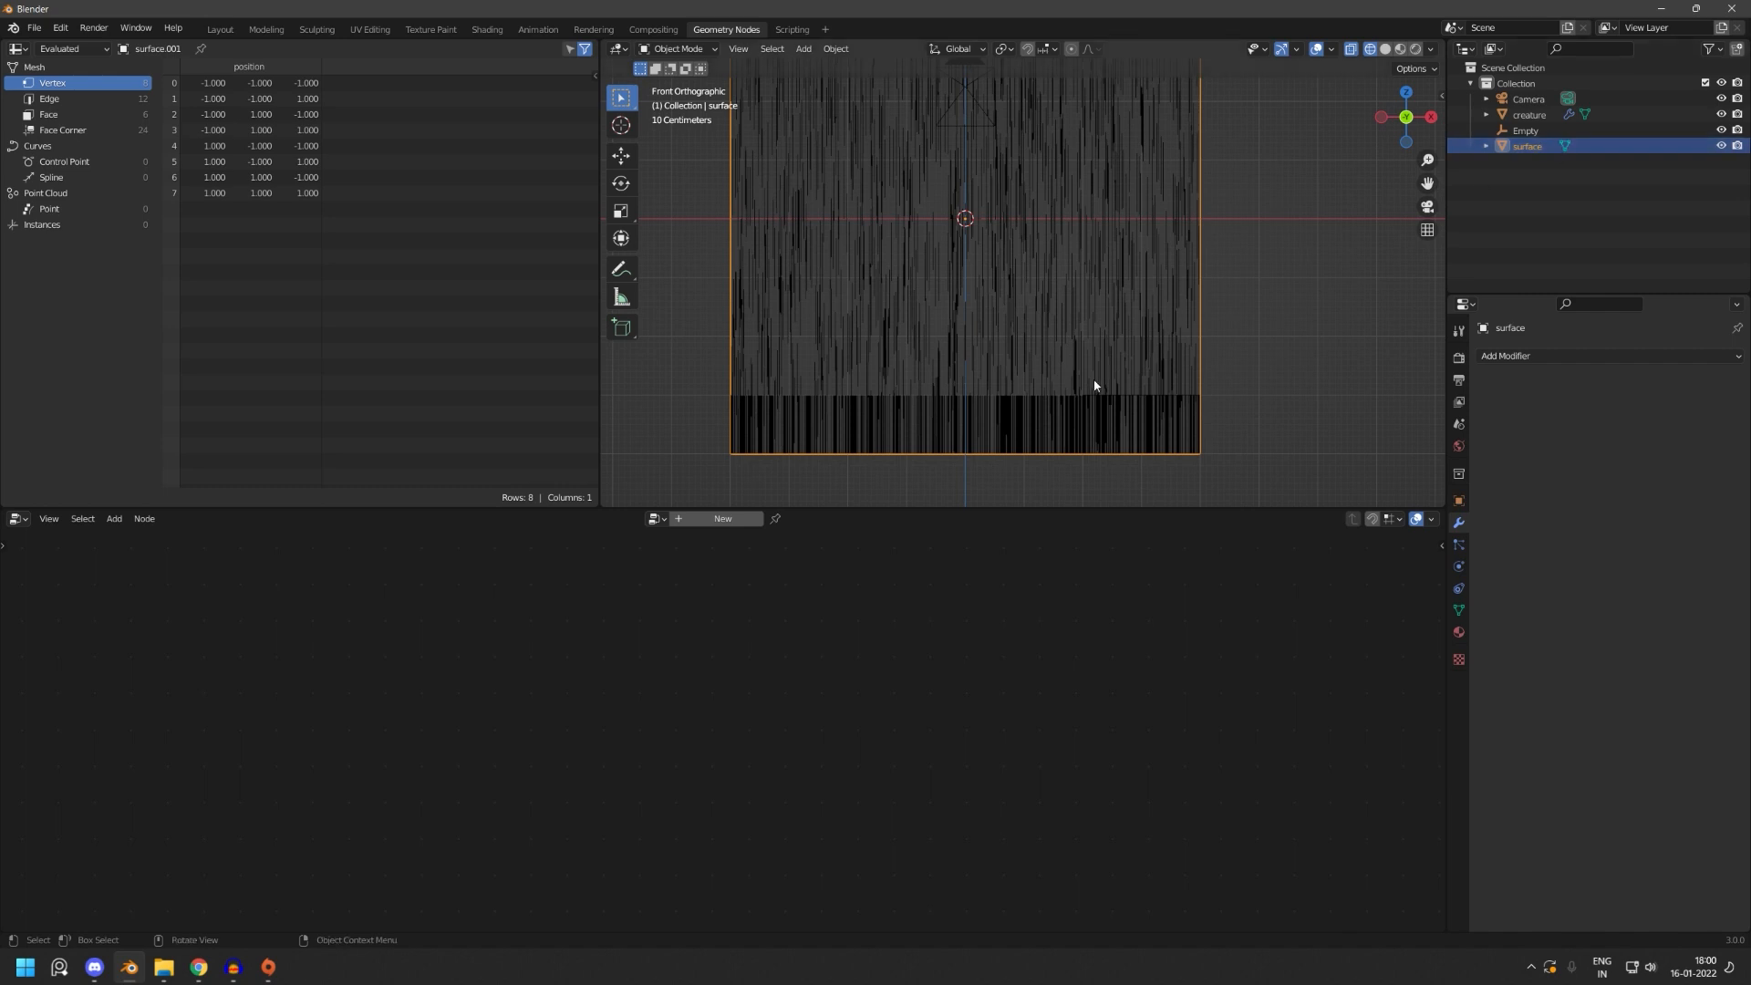
- In the creature object's node tree, disconnect Group Input from Distribute Points on Faces and move Group Input slightly down and away
left_click(1114, 417)
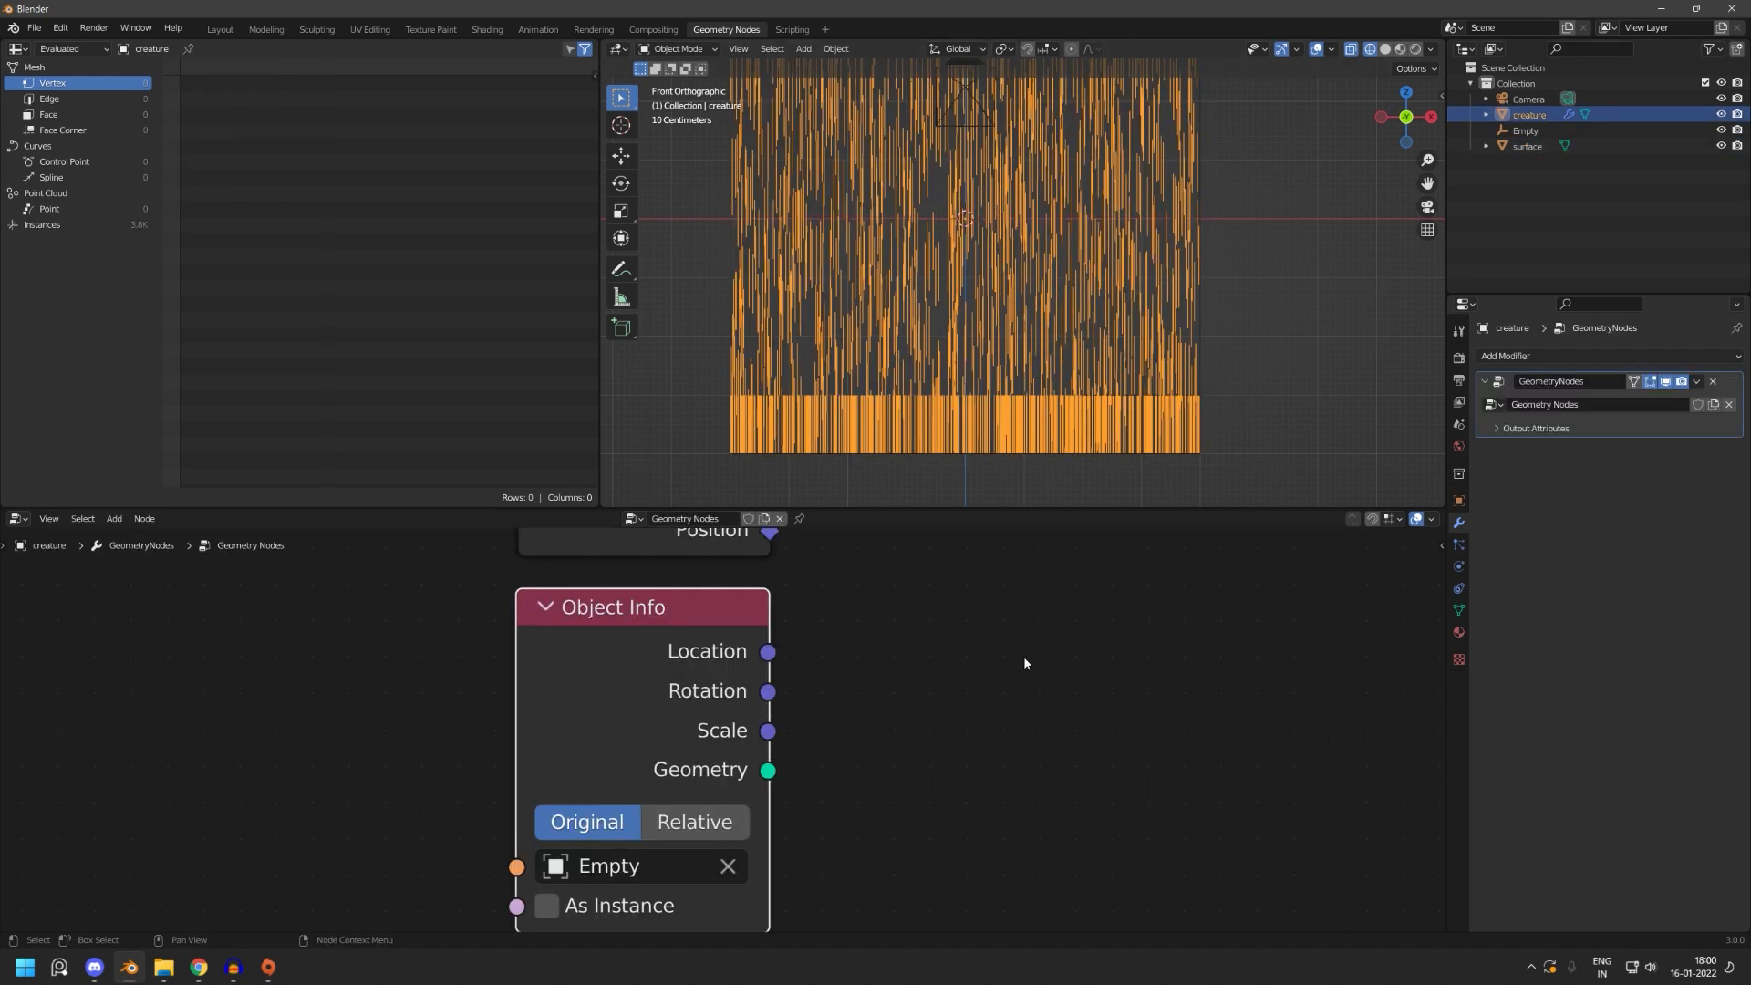
scroll(921, 666, "down", 8)
scroll(729, 735, "up", 6)
middle_click_drag(574, 721, 976, 846)
scroll(974, 848, "up", 5)
left_click_drag(974, 848, 590, 725)
left_click_drag(1201, 898, 1045, 699)
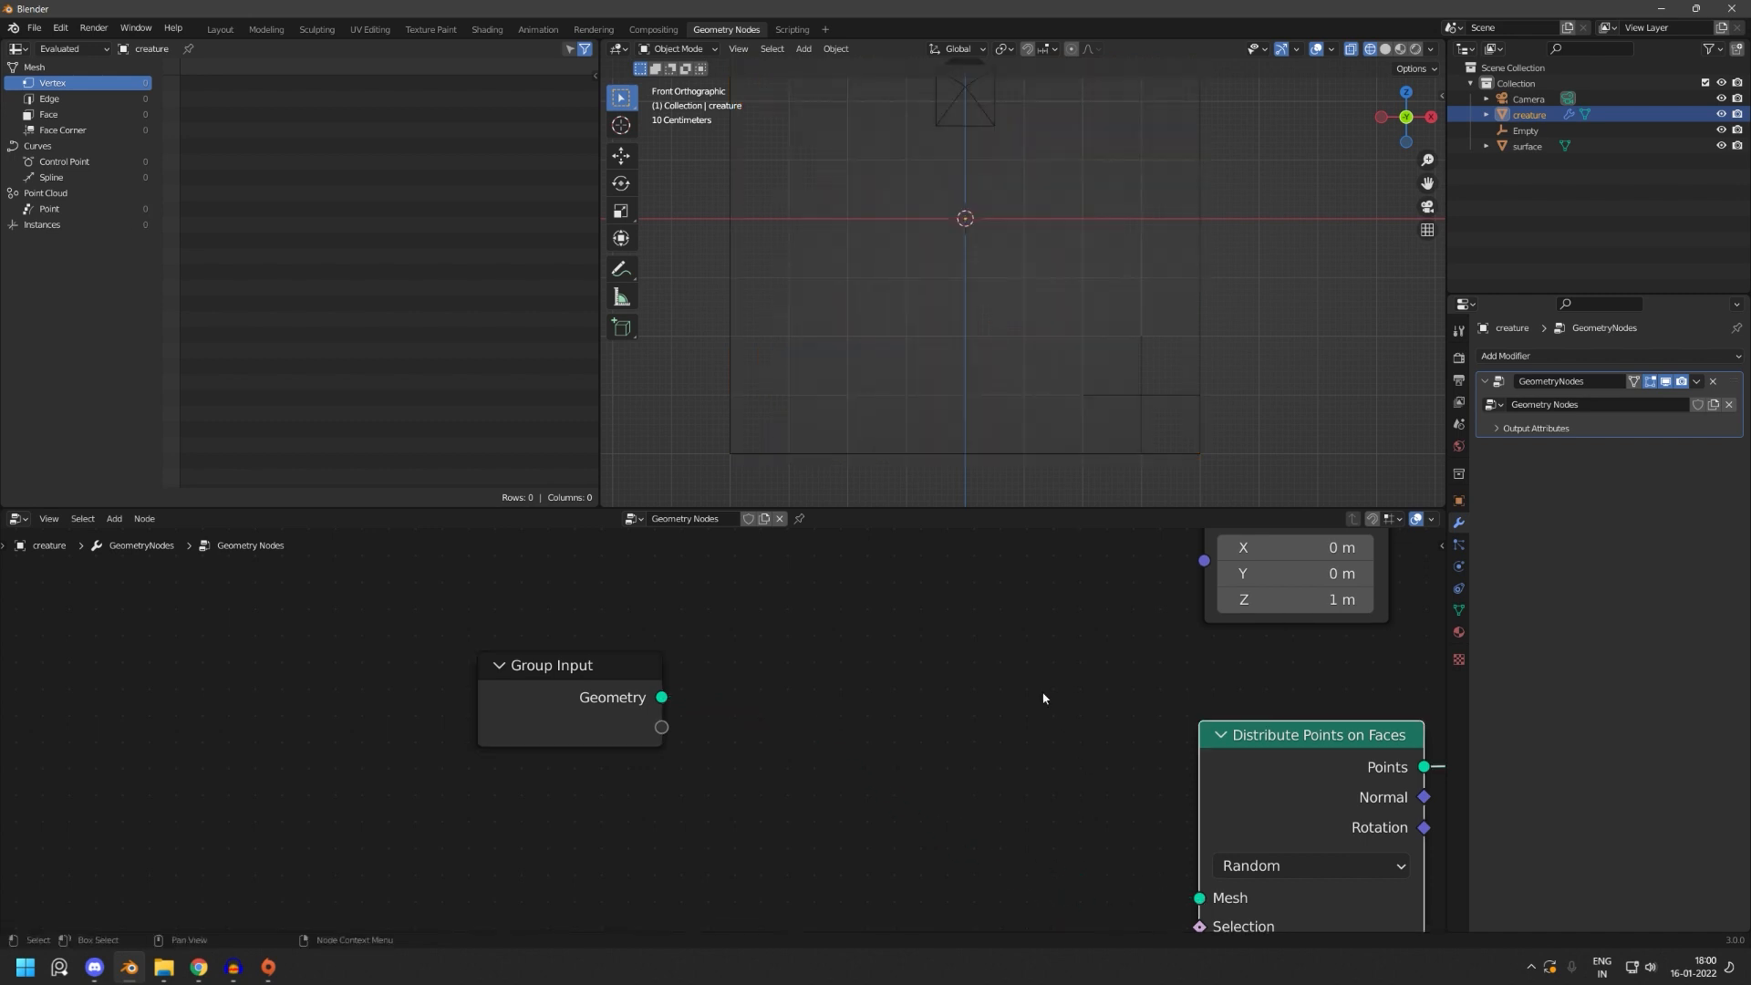
left_click_drag(626, 697, 587, 776)
- Add an Object Info node between Group Input and Distribute Points on Faces, and set its object to surface
key("shift+a")
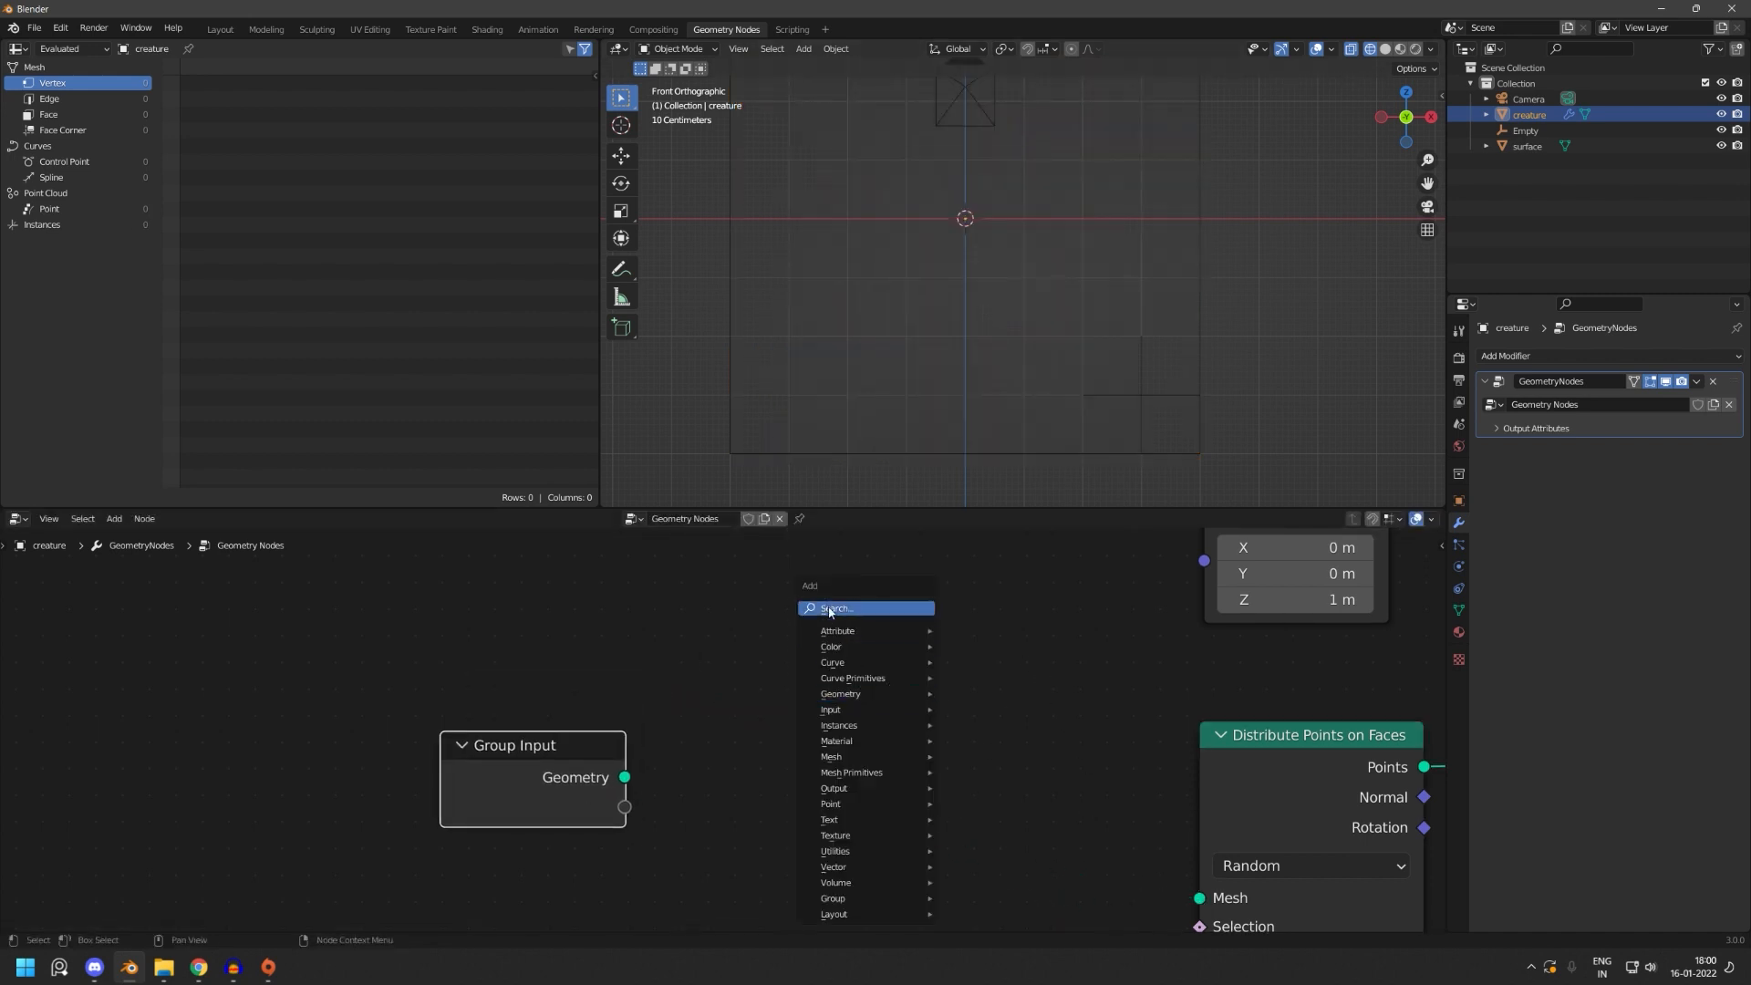
left_click(848, 608)
type("object")
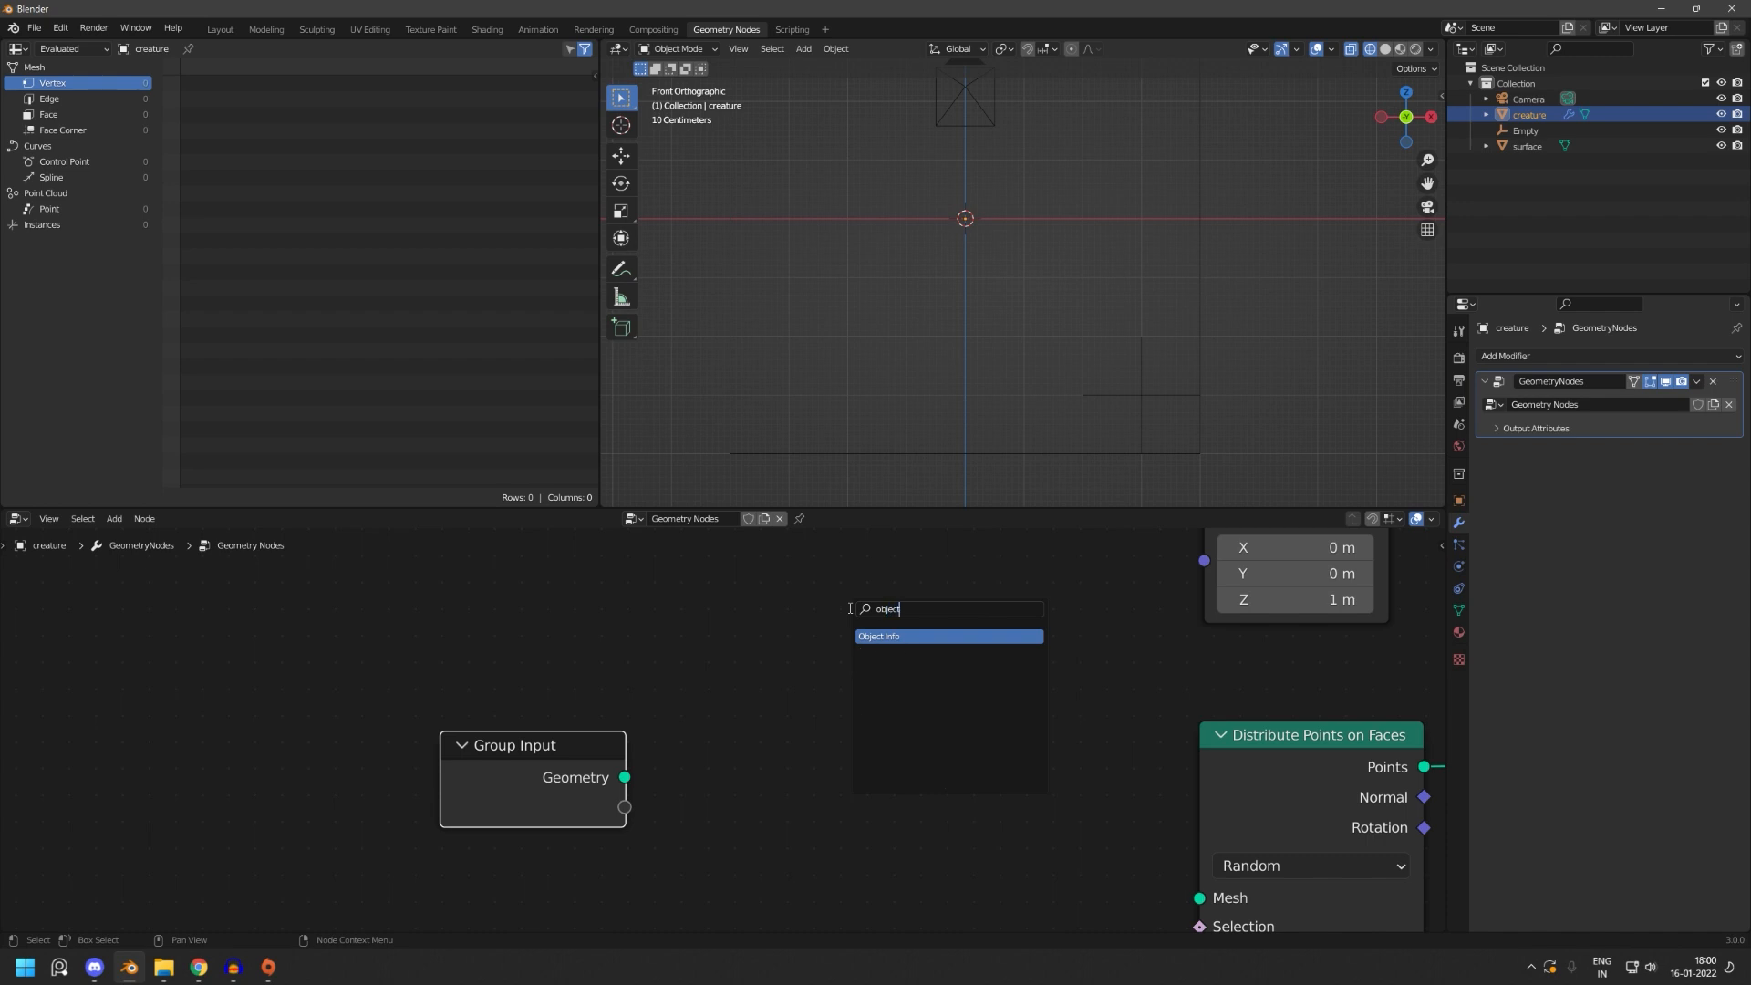
key("Return")
left_click(798, 718)
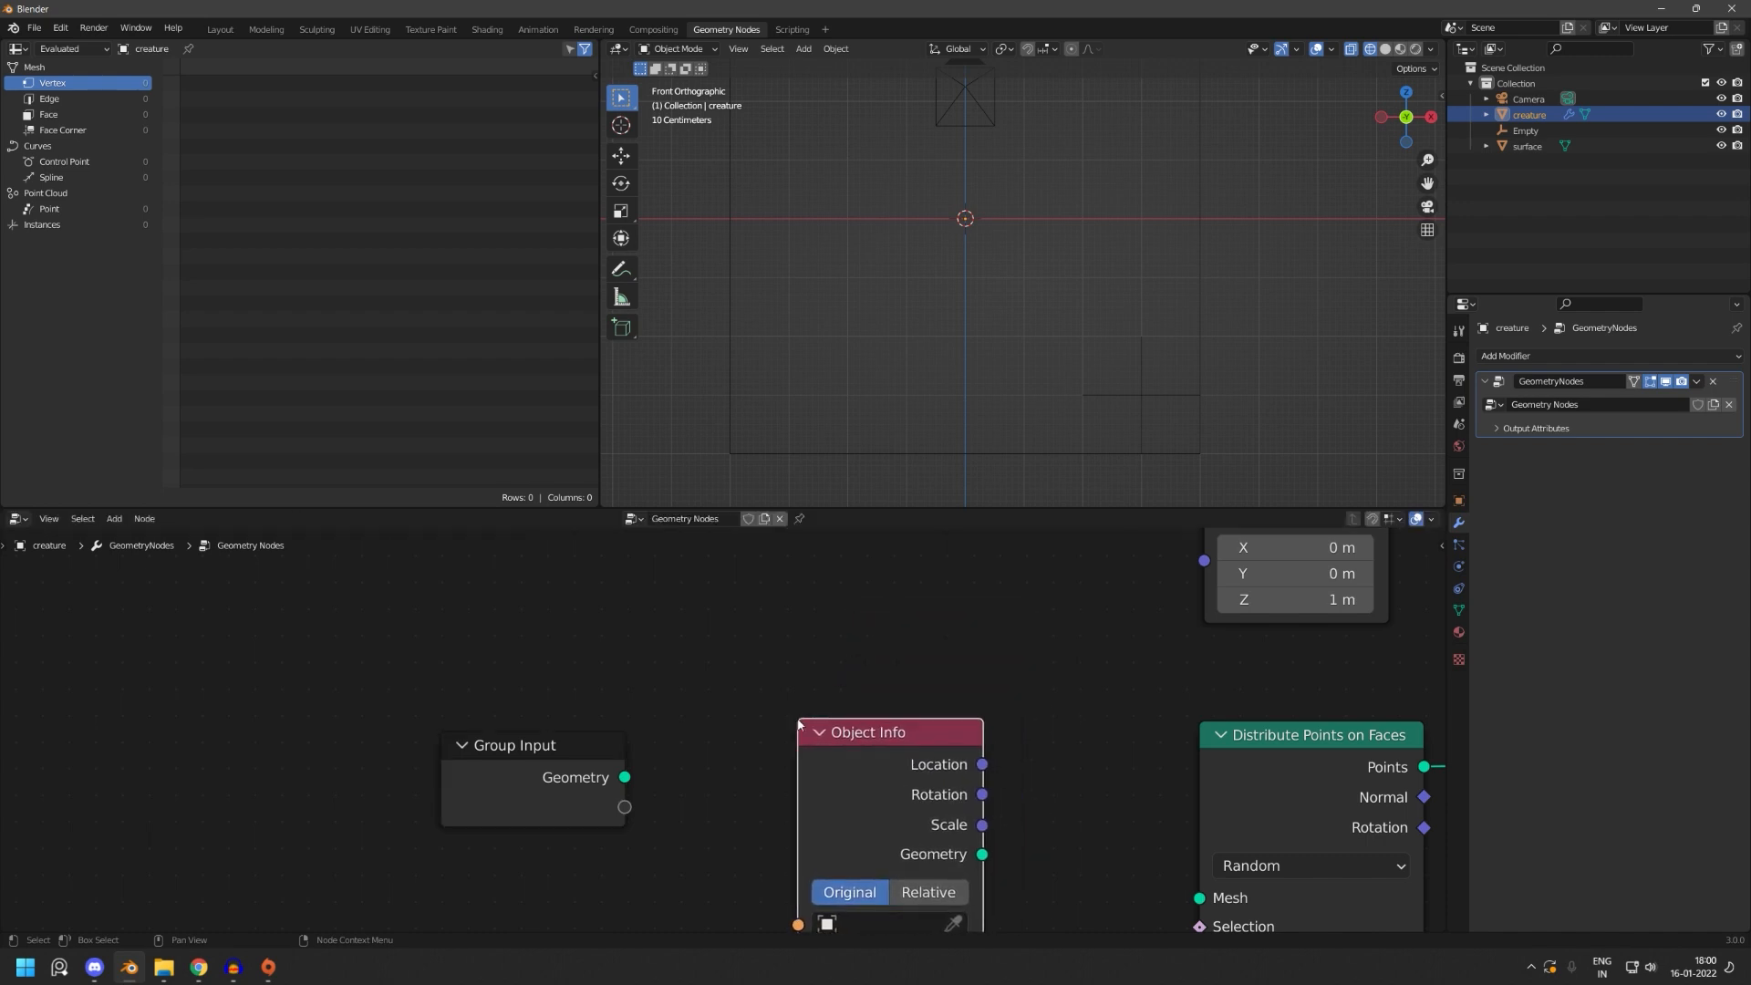
middle_click_drag(923, 889, 961, 710)
left_click(929, 746)
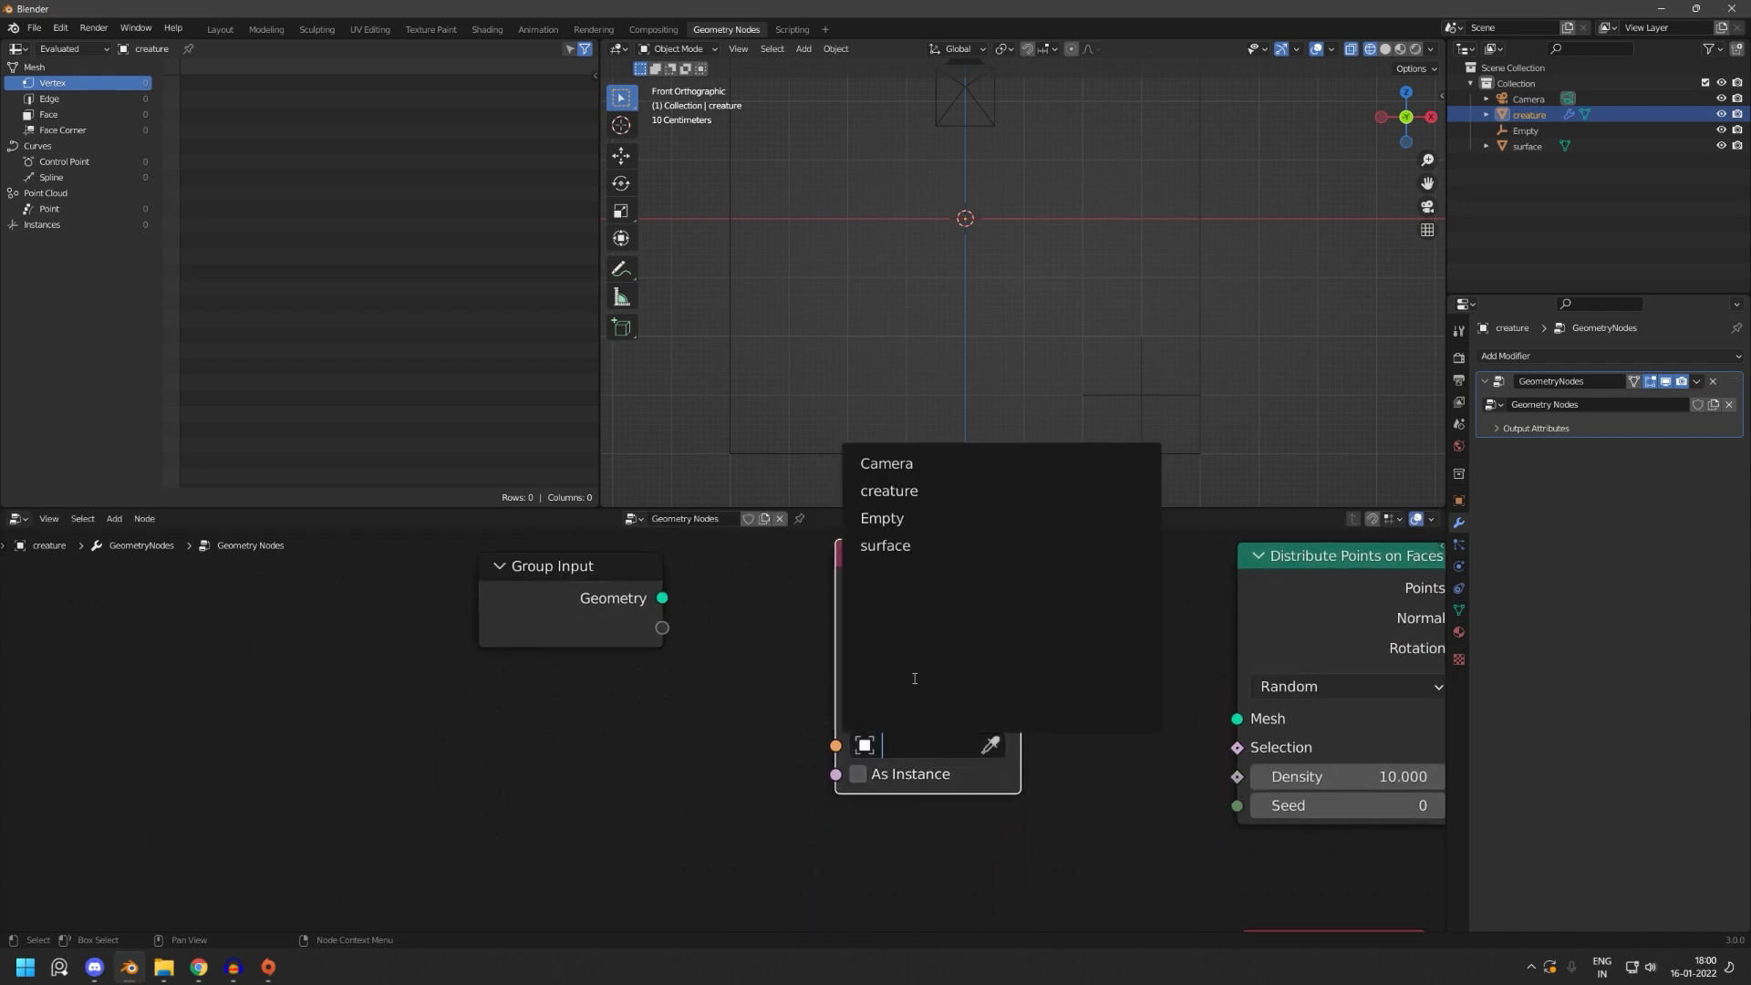
left_click(912, 546)
- Connect Object Info's Geometry output to the Mesh input of Distribute Points on Faces, and move Object Info farther away from it
middle_click_drag(1127, 605, 1042, 598)
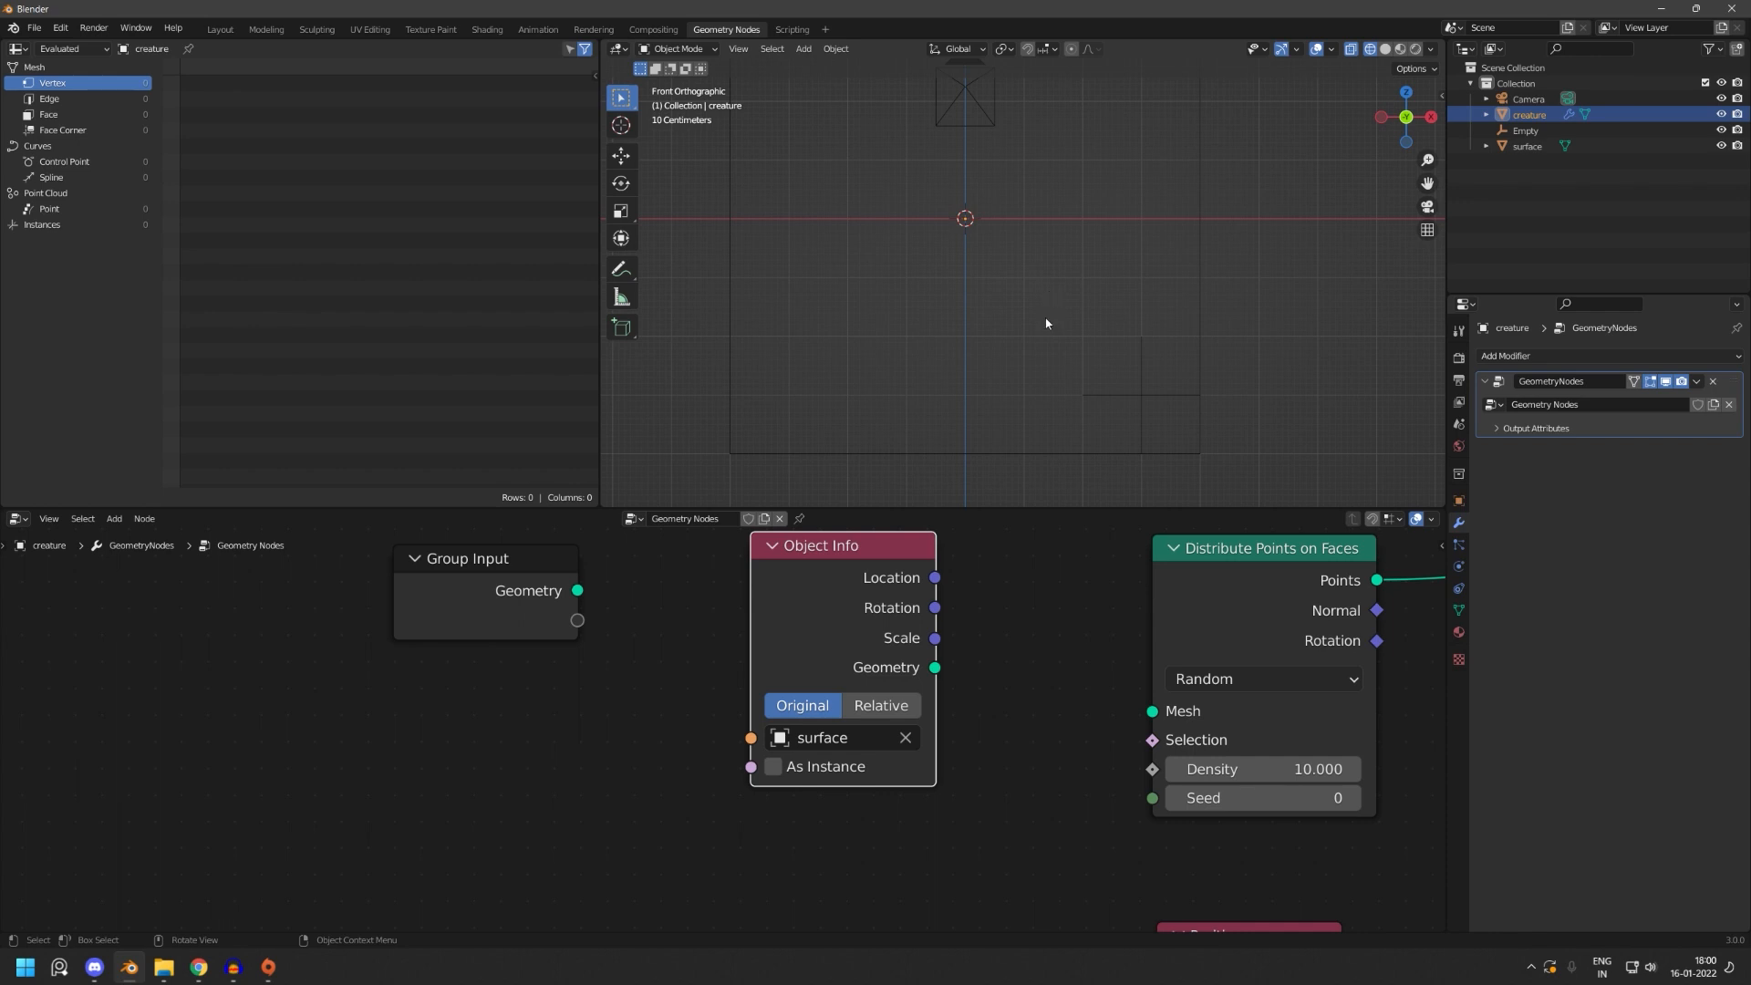
middle_click_drag(975, 658, 924, 659)
scroll(924, 658, "up", 1)
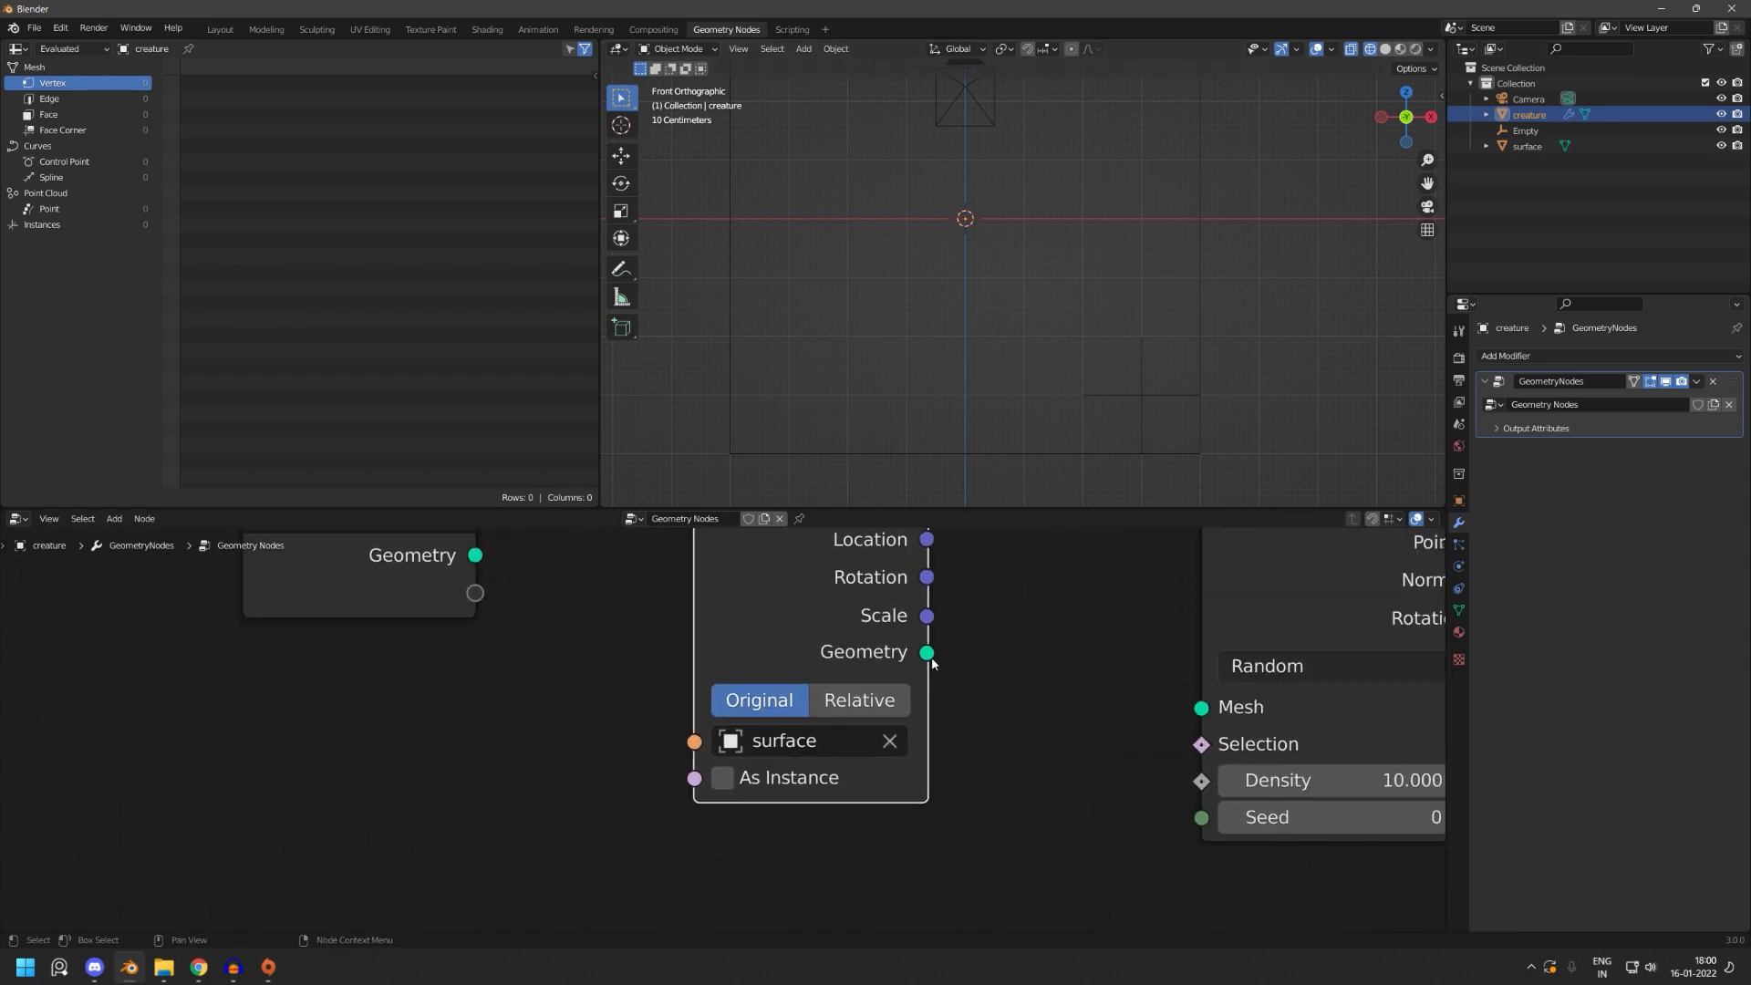
left_click_drag(927, 653, 1221, 714)
left_click_drag(831, 622, 691, 629)
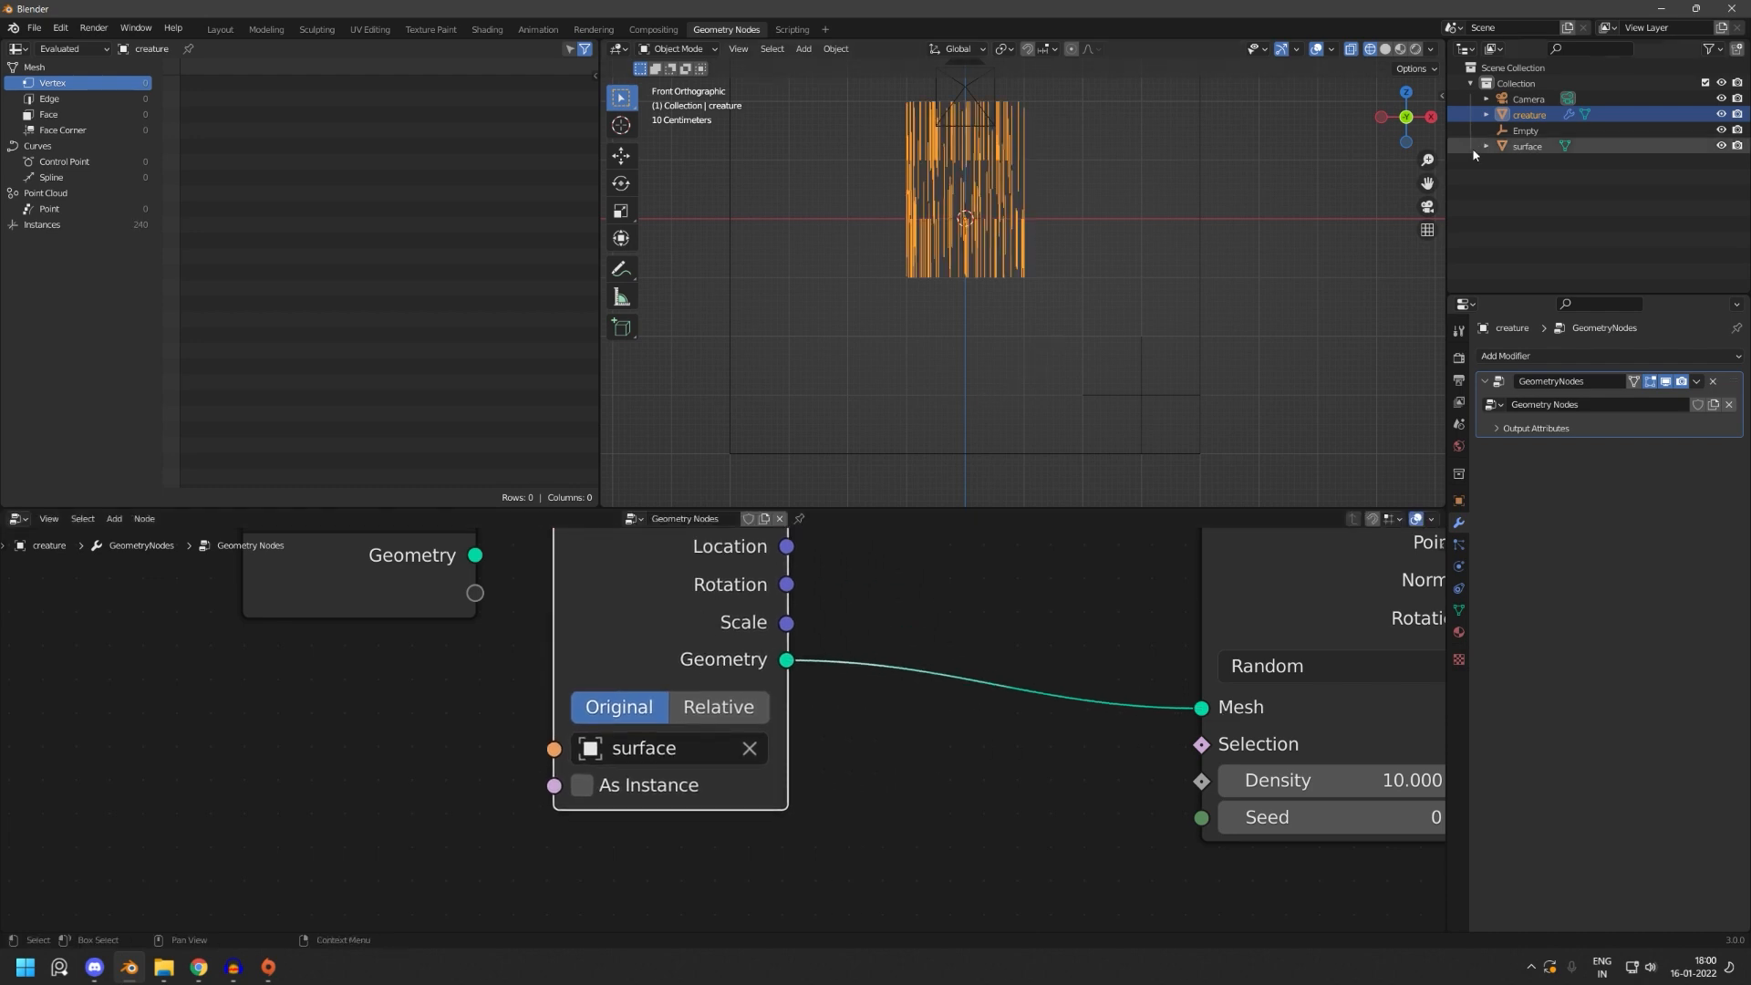
- Apply the scale of the surface cube
left_click(1526, 146)
key("ctrl+a")
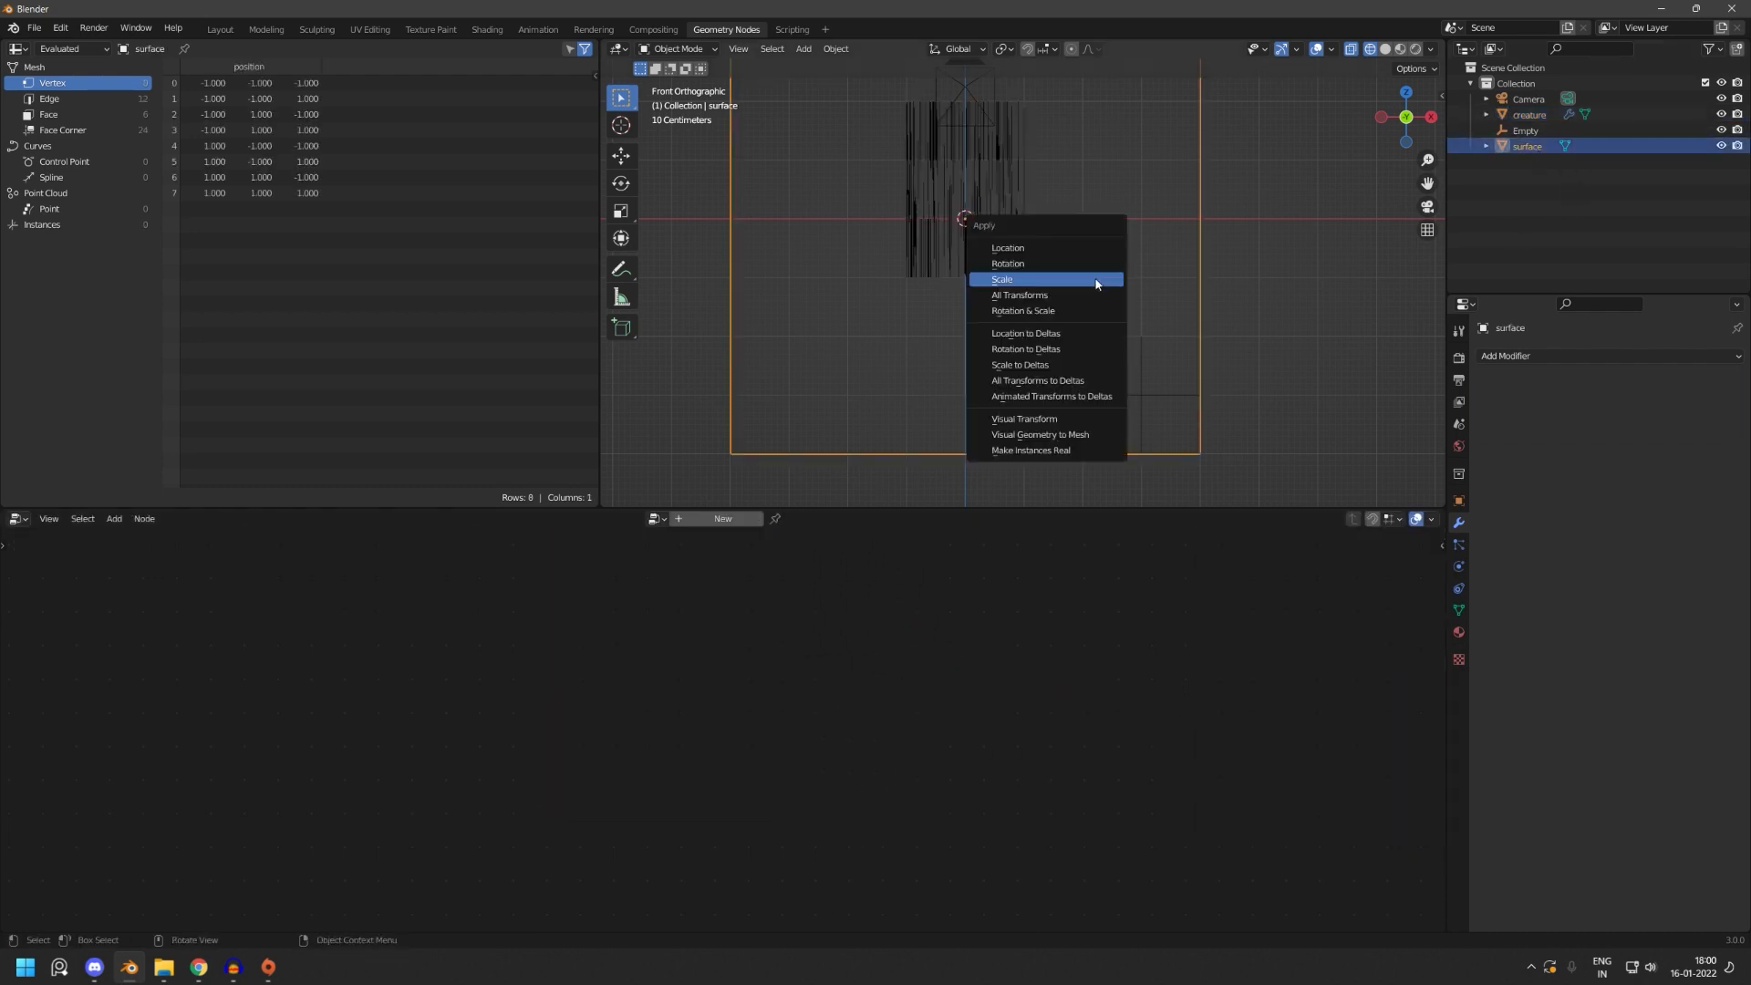
left_click(1096, 280)
scroll(1087, 326, "down", 2)
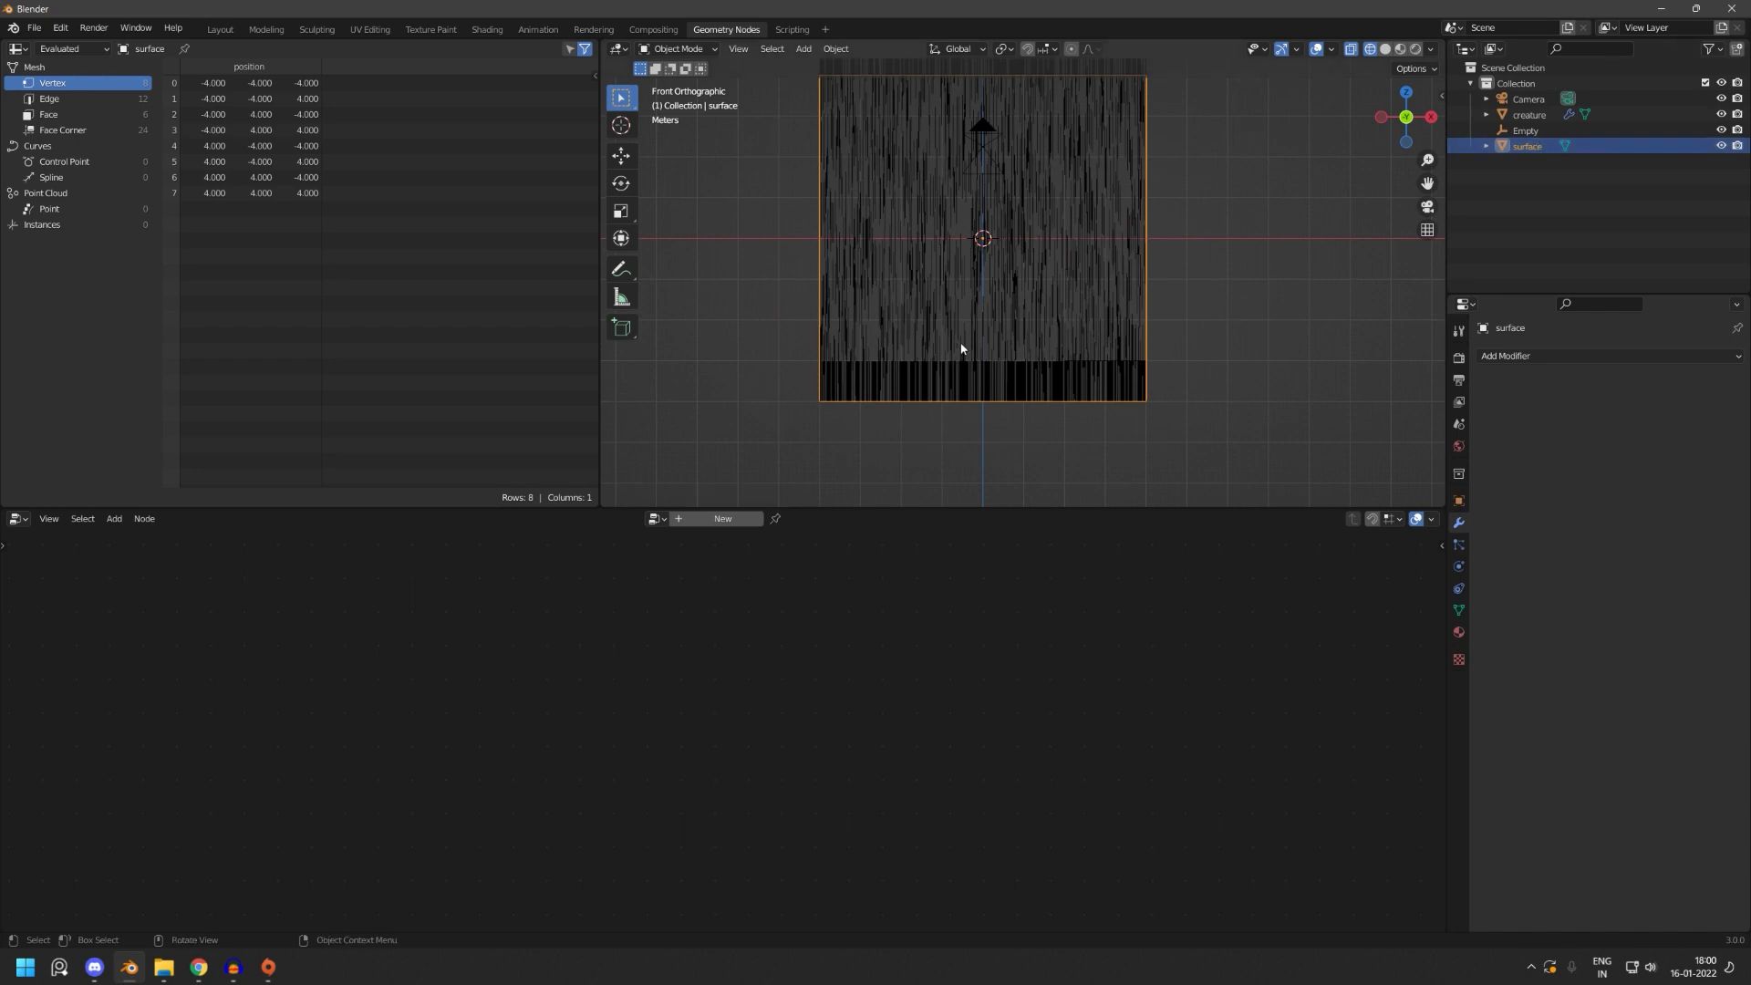
- Duplicate the surface cube and place the copy down and to the right of the original in front view
left_click(1022, 347)
left_click(1563, 219)
left_click(1528, 148)
key("shift+d")
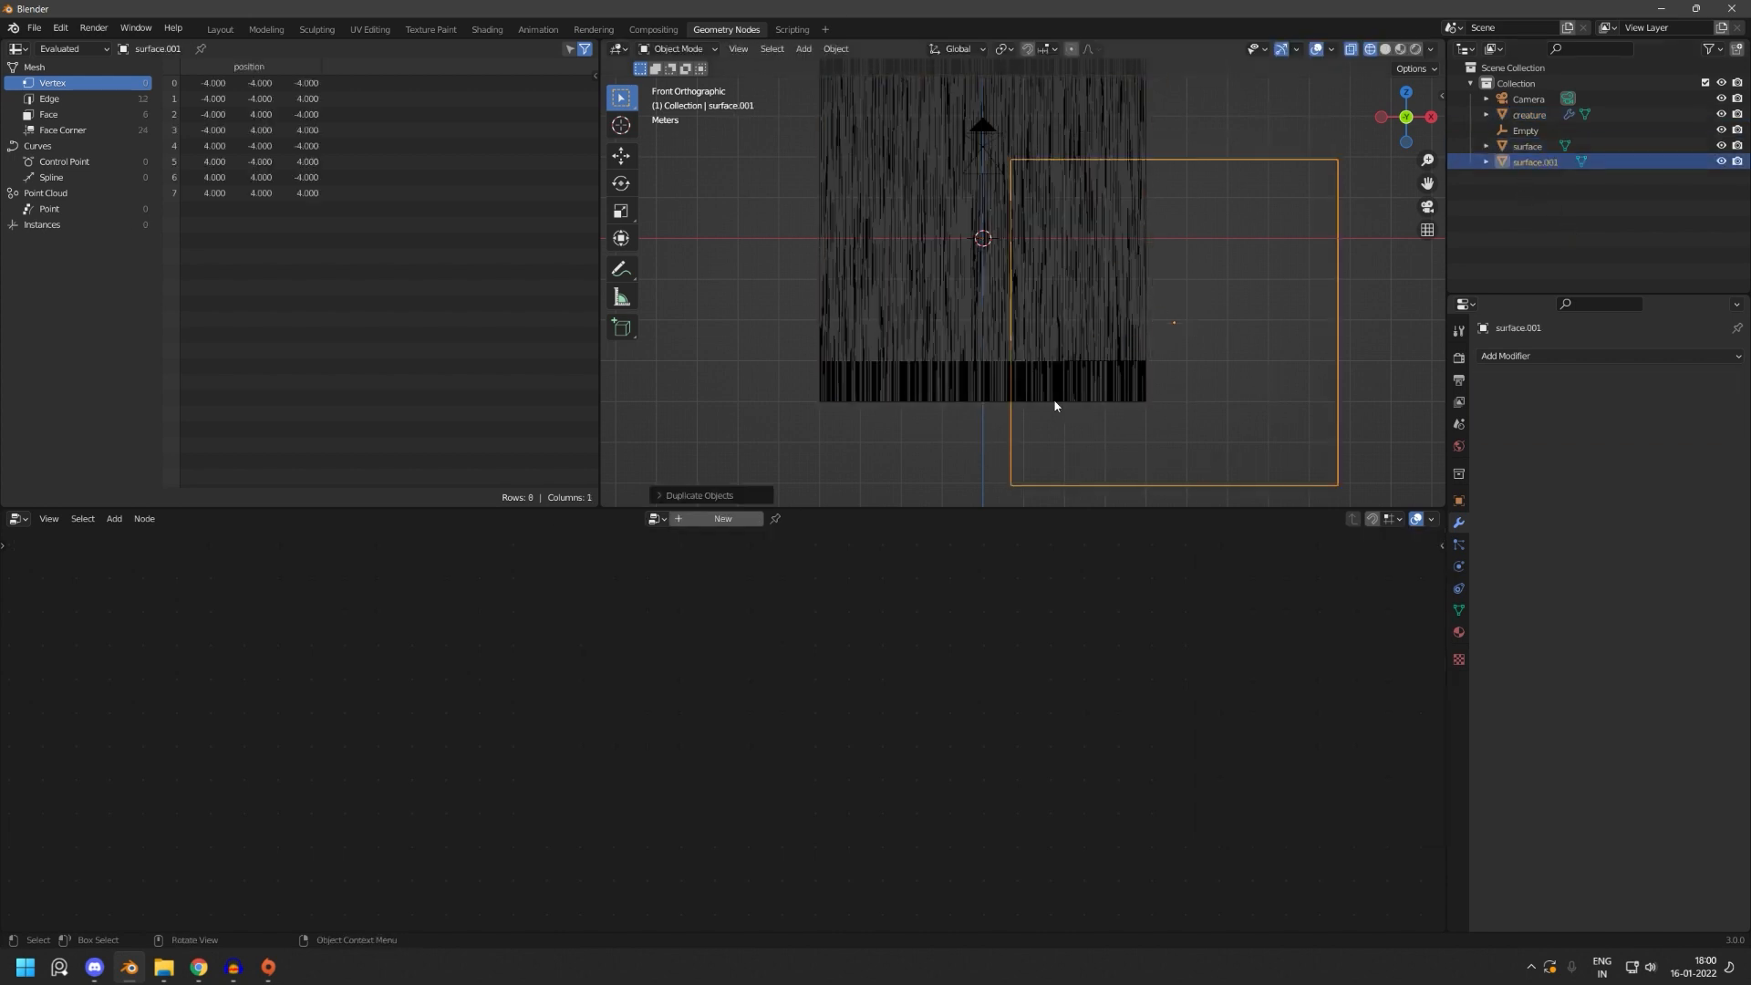
left_click(1055, 402)
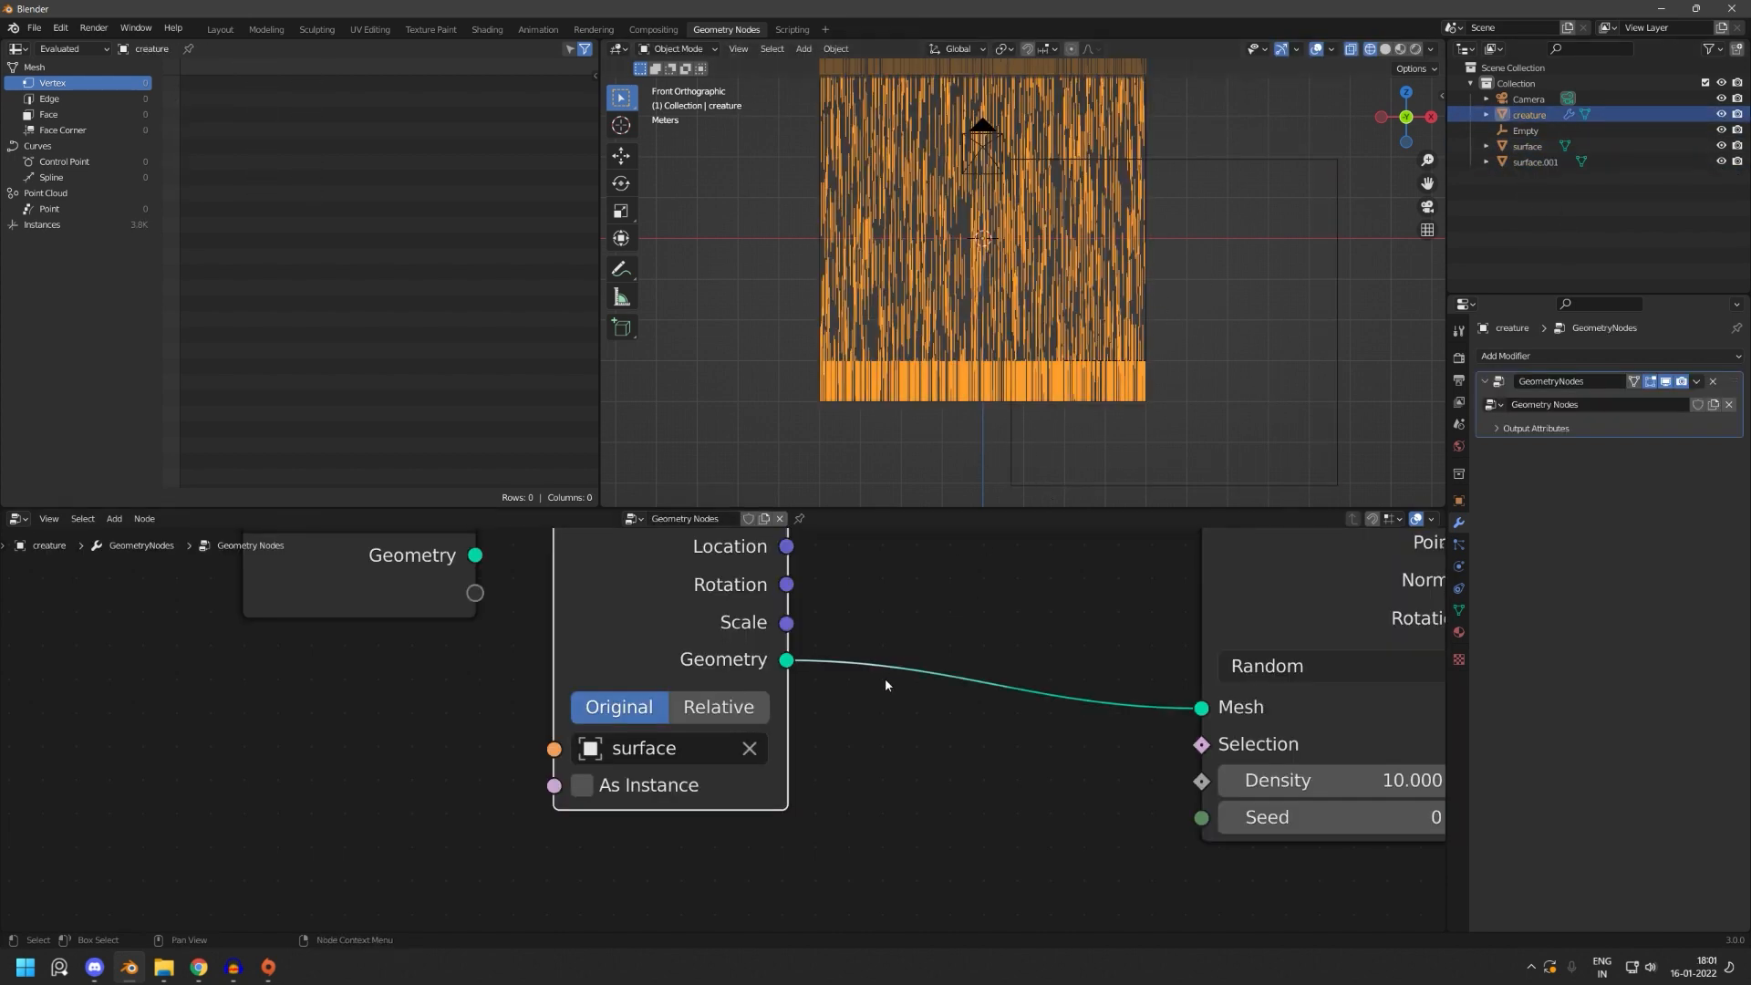
- Duplicate the surface Object Info node in creature's node tree, place it below, and set its object to surface.001
middle_click_drag(903, 652, 732, 706)
key("shift+d")
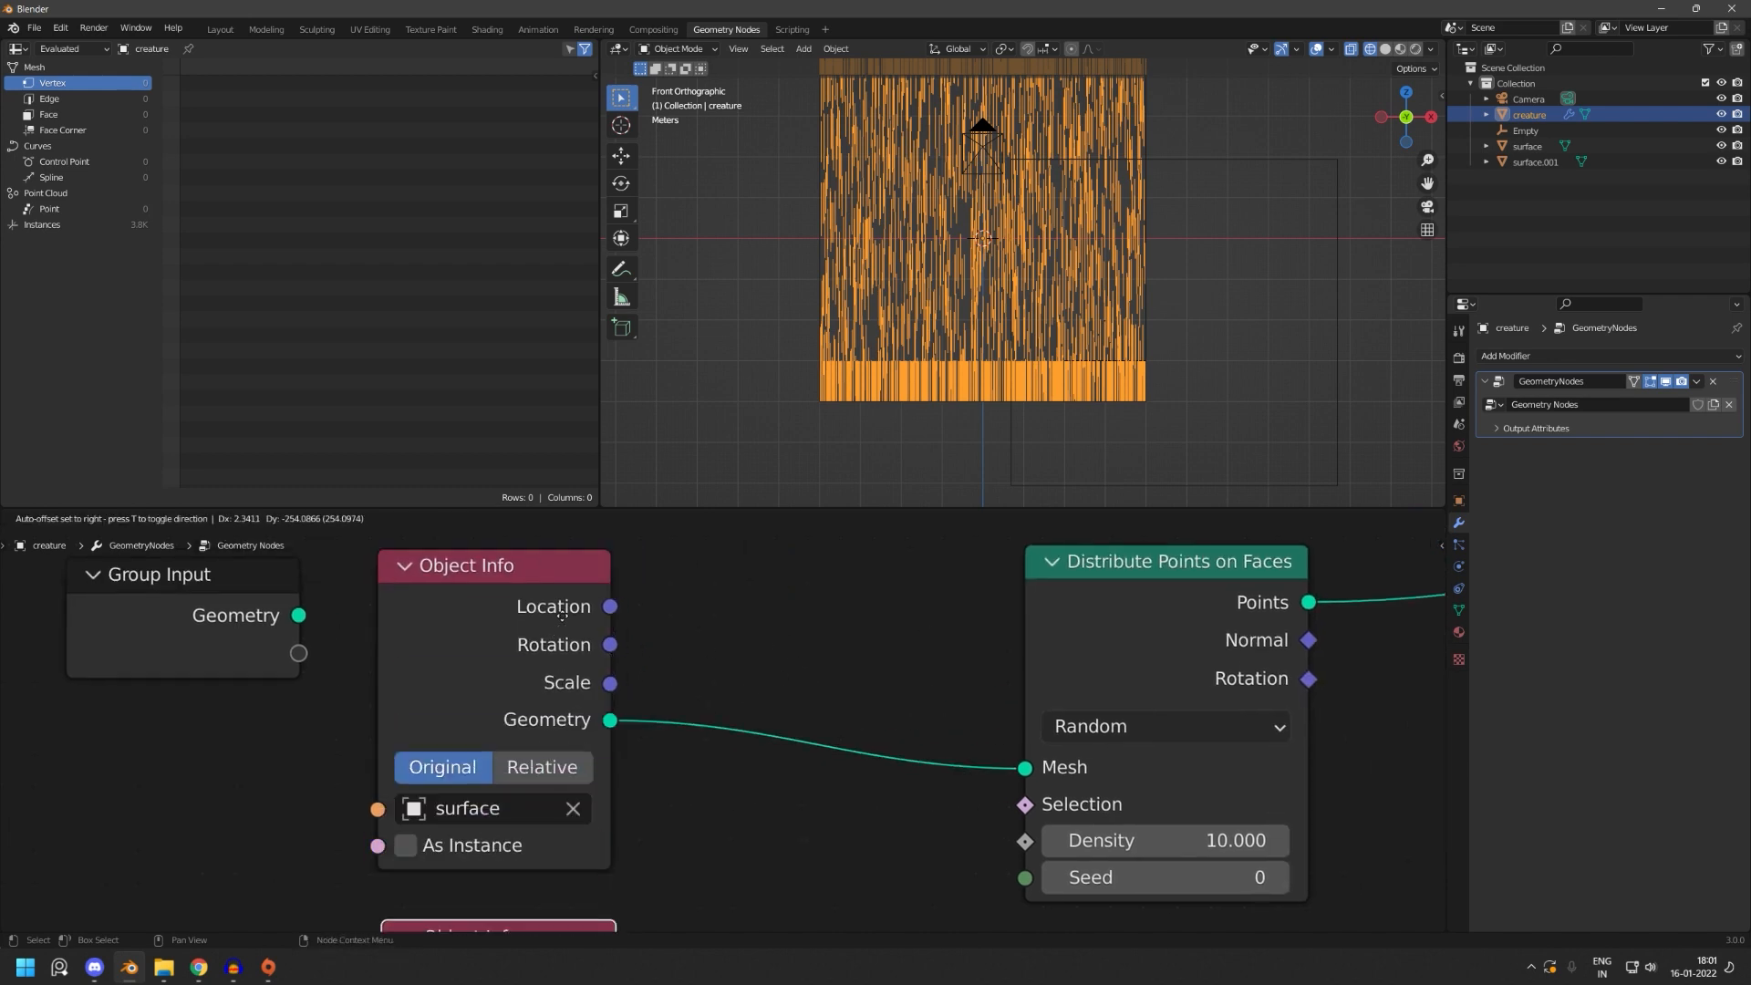
left_click(548, 876)
left_click(524, 871)
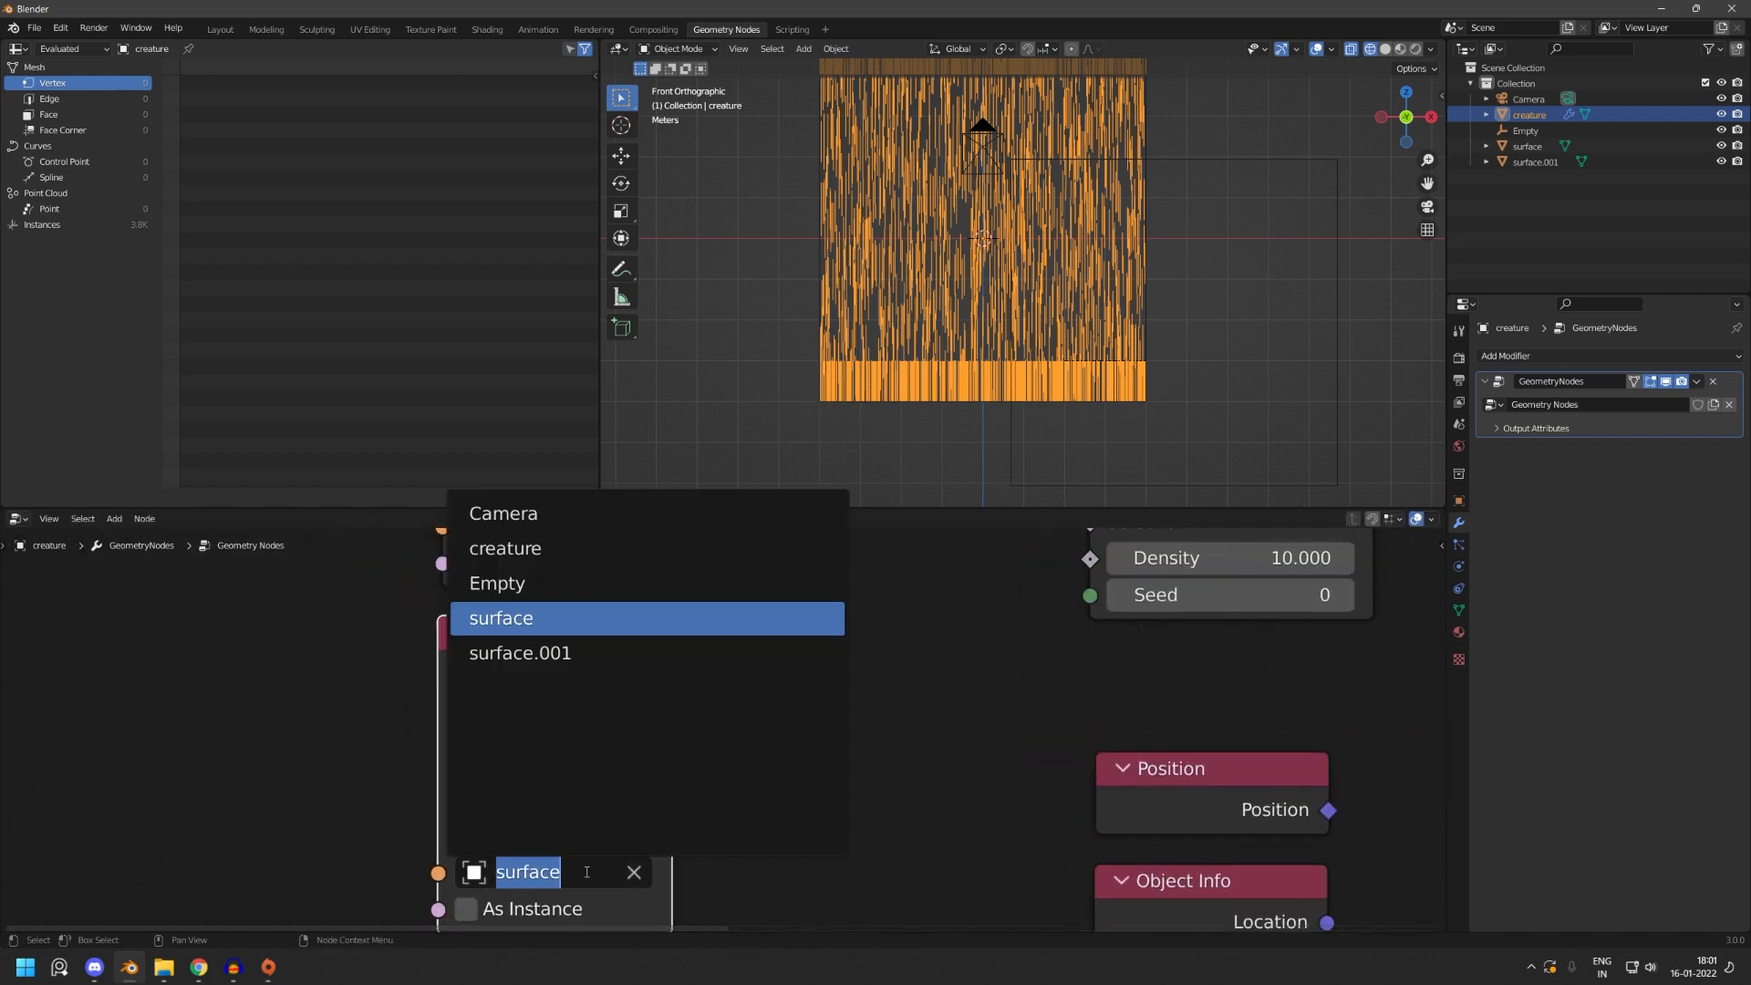
left_click(636, 653)
middle_click_drag(905, 634, 813, 769)
key("shift+a")
left_click(727, 631)
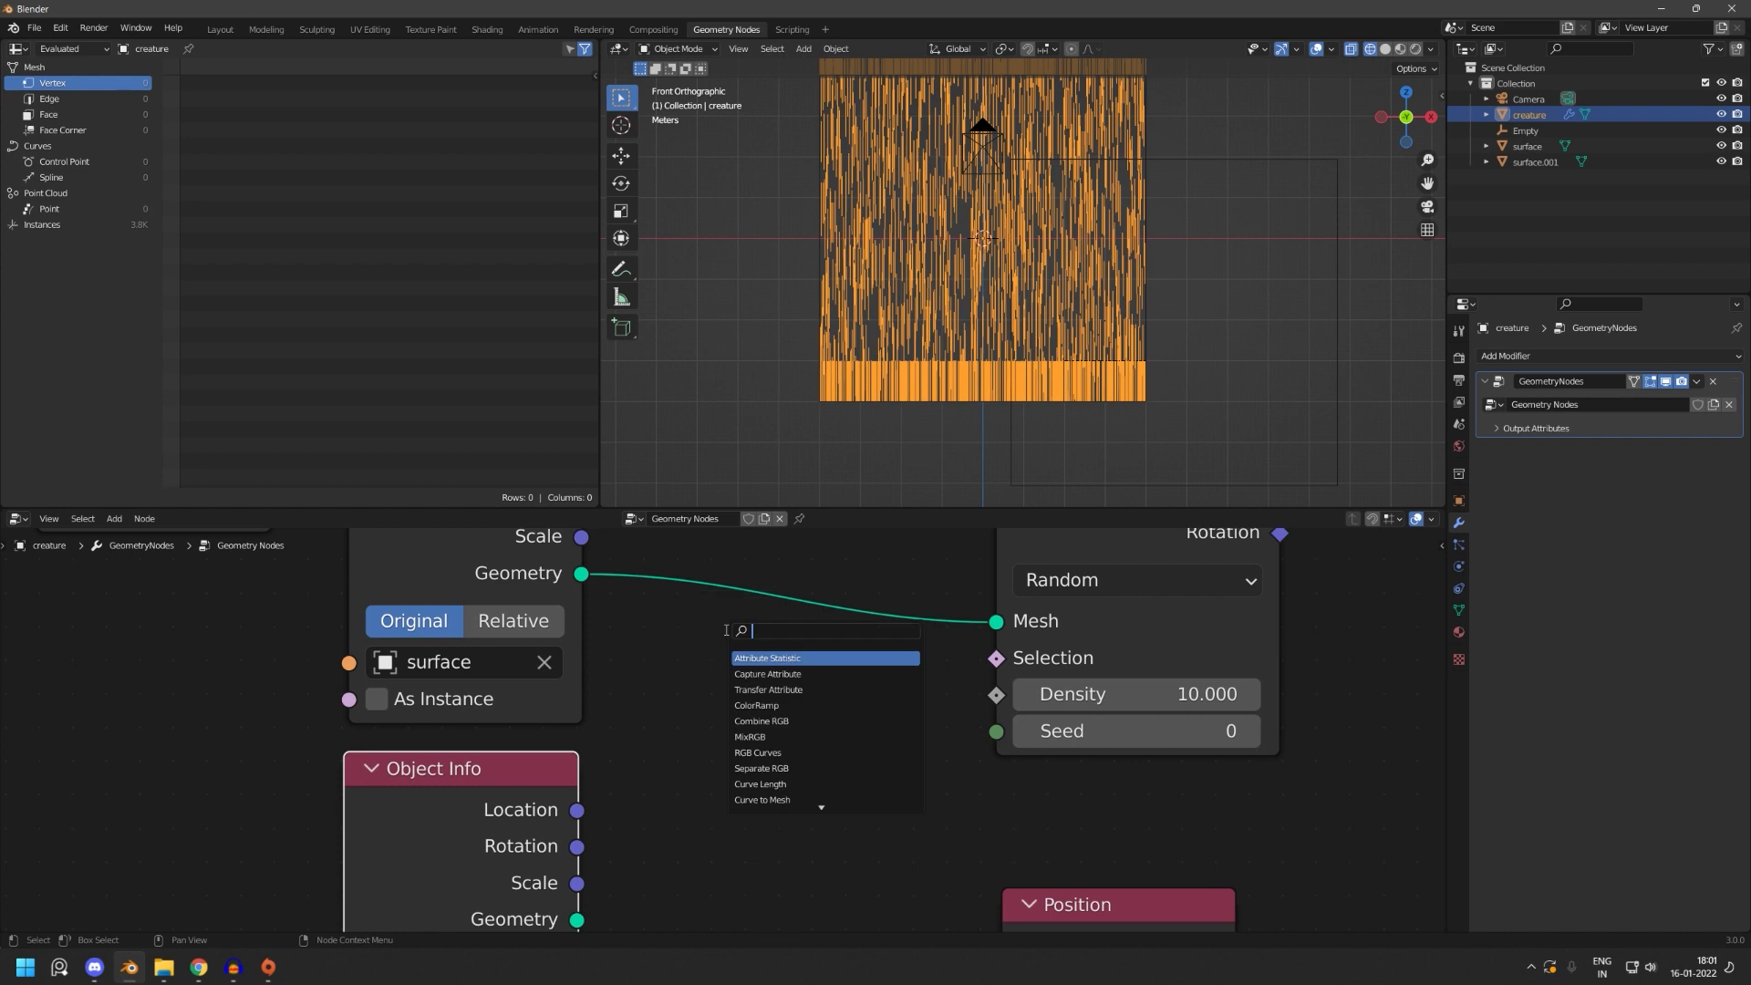
type("join")
key("Return")
key("Escape")
- Insert a Join Geometry node before Distribute Points on Faces and connect the surface.001 Object Info's Geometry output to it
key("shift+a")
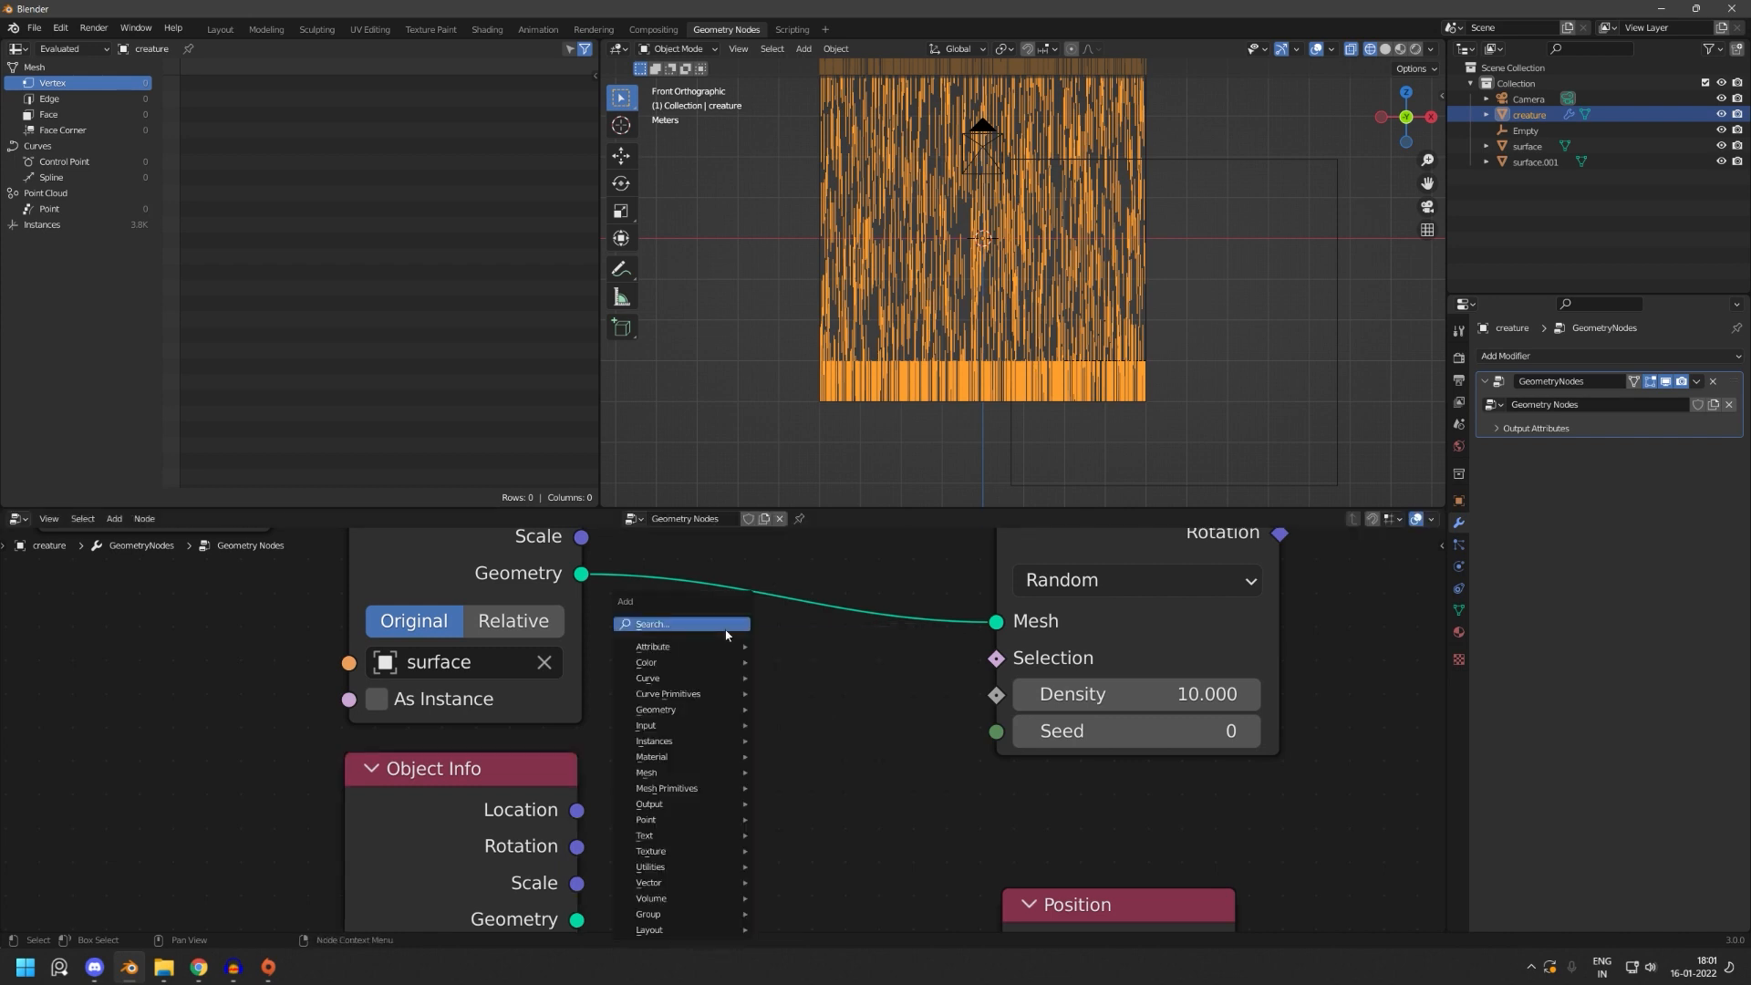
left_click(727, 627)
type("join")
key("Down")
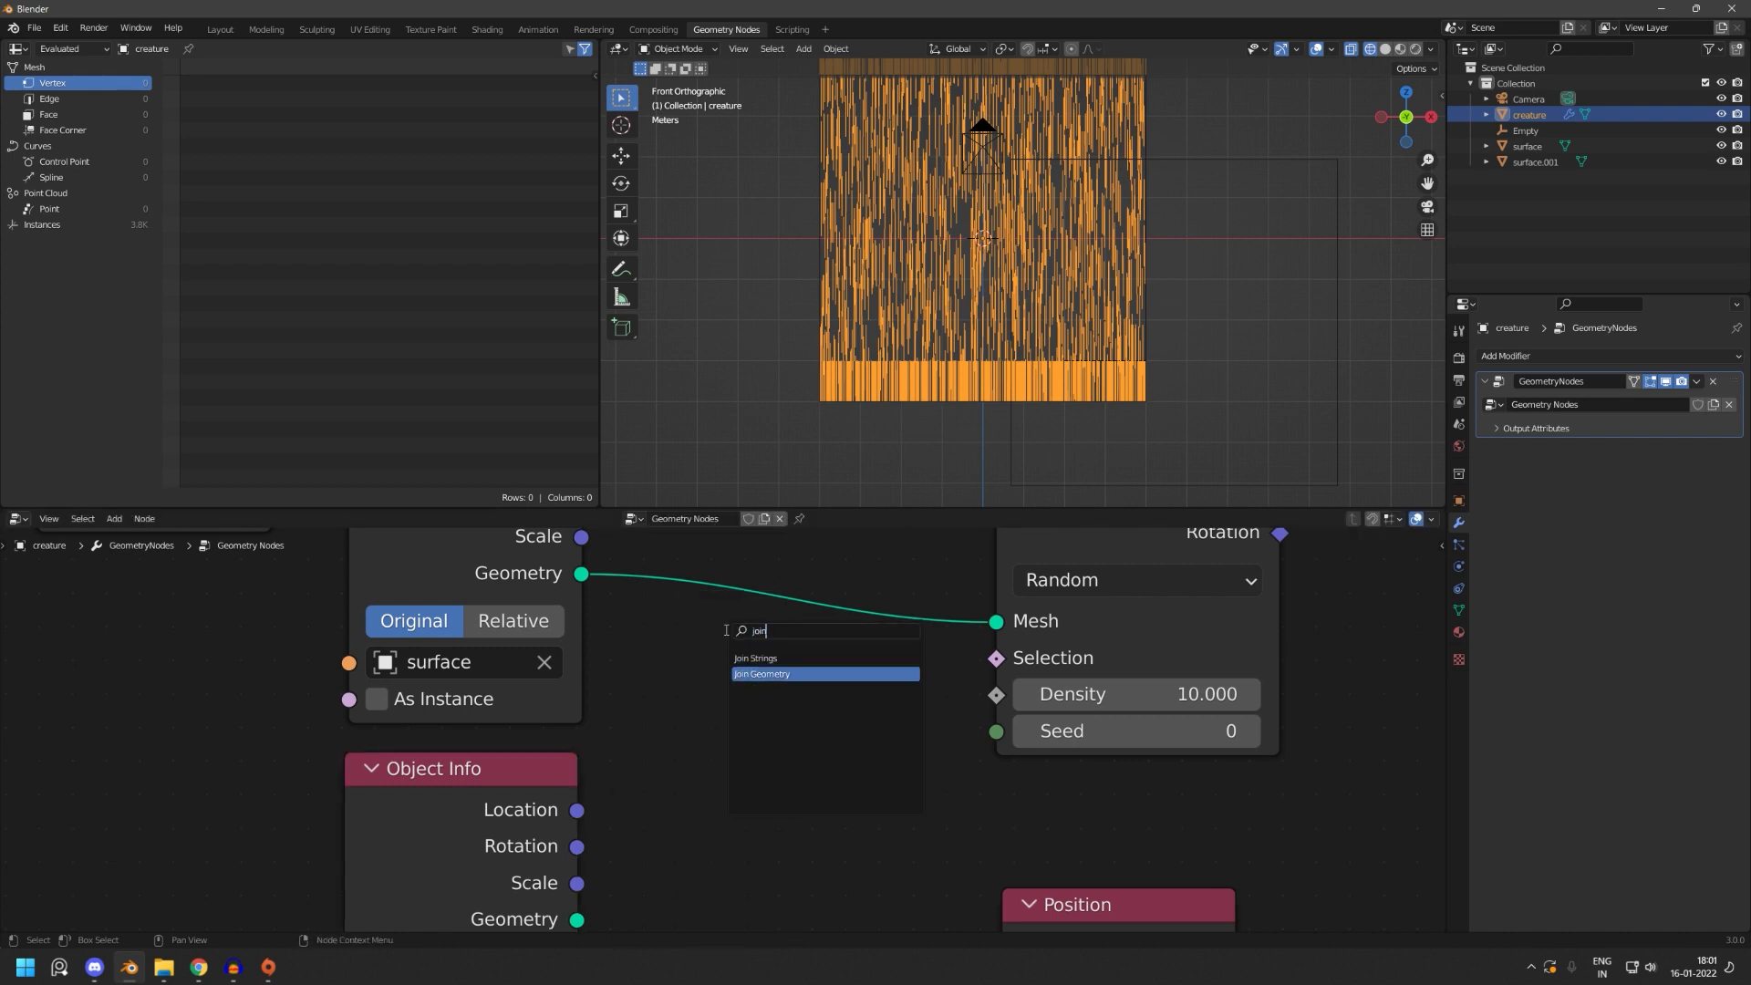
key("Return")
left_click(736, 565)
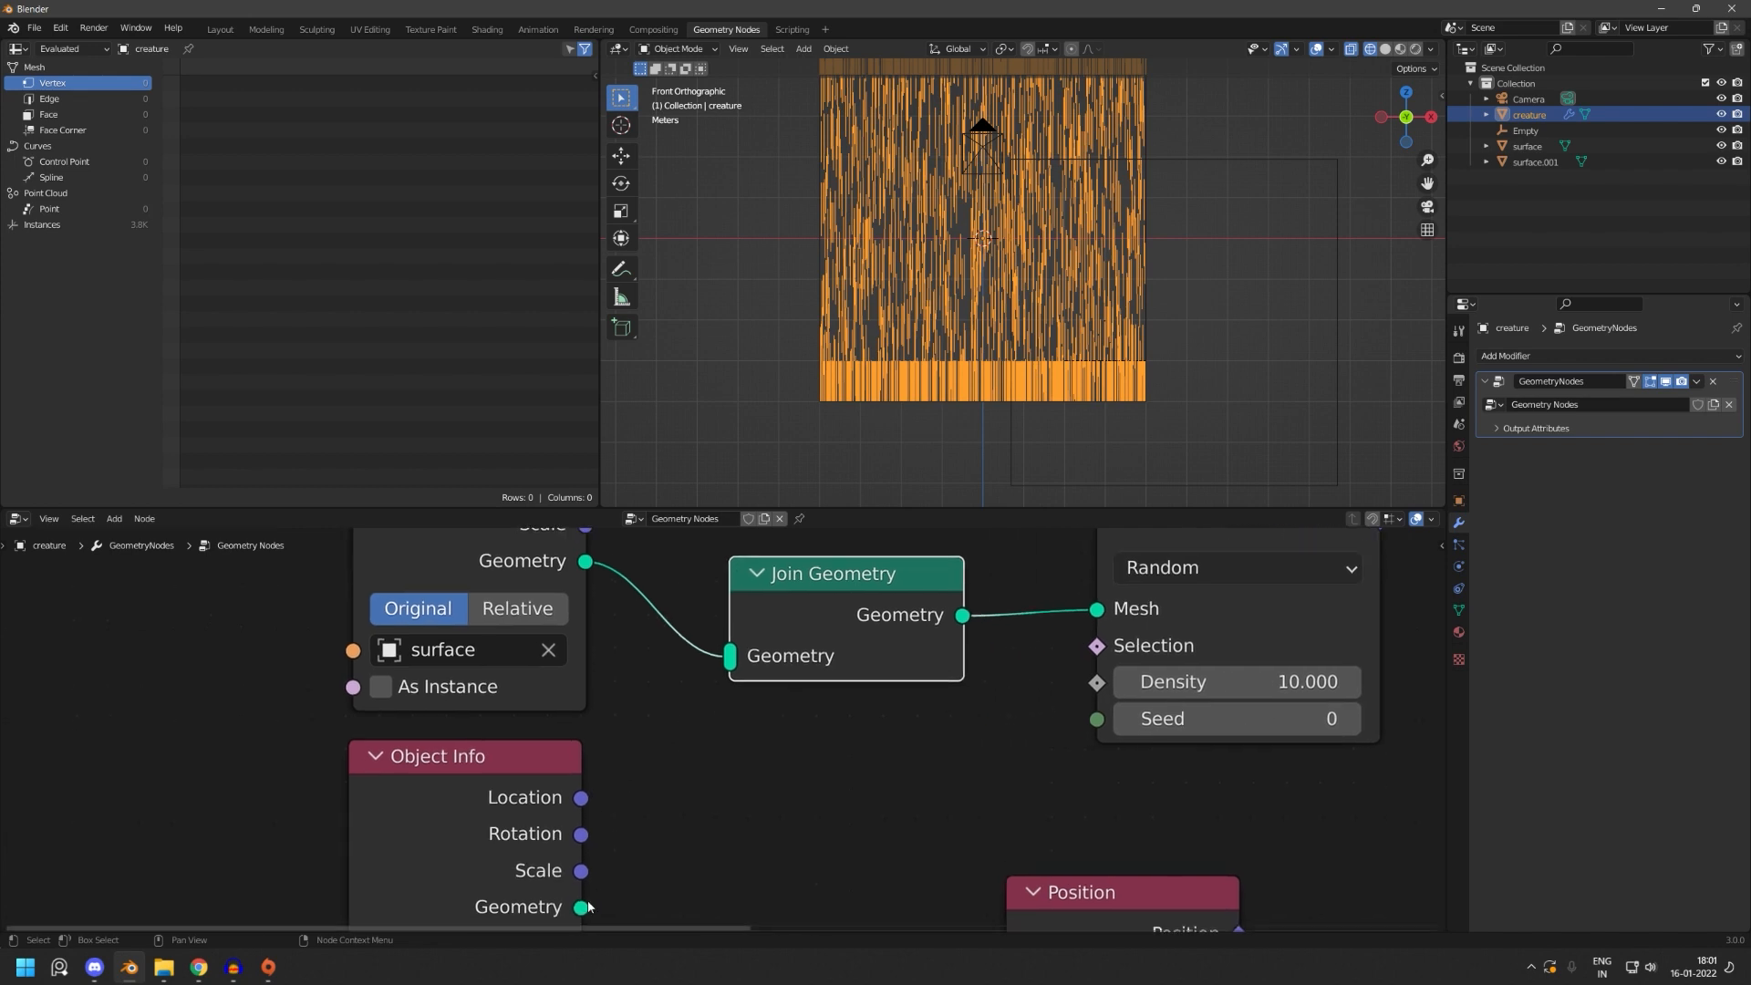
left_click_drag(582, 907, 730, 656)
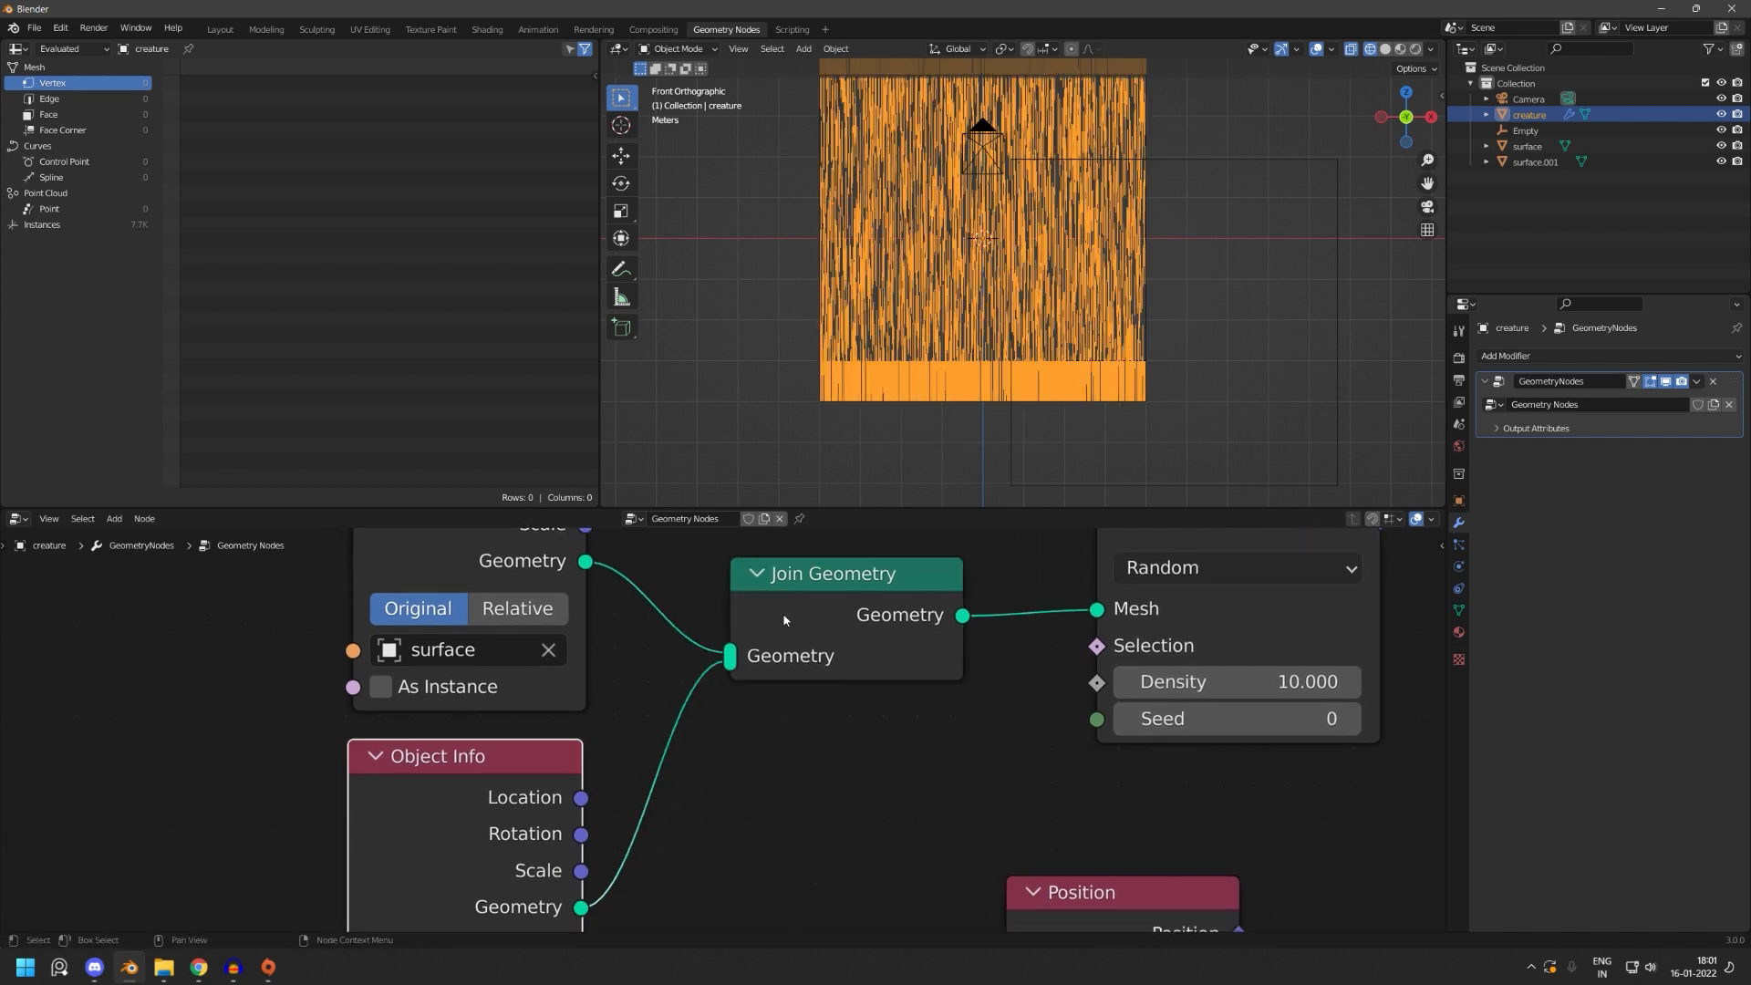
left_click(1535, 162)
key("ctrl+a")
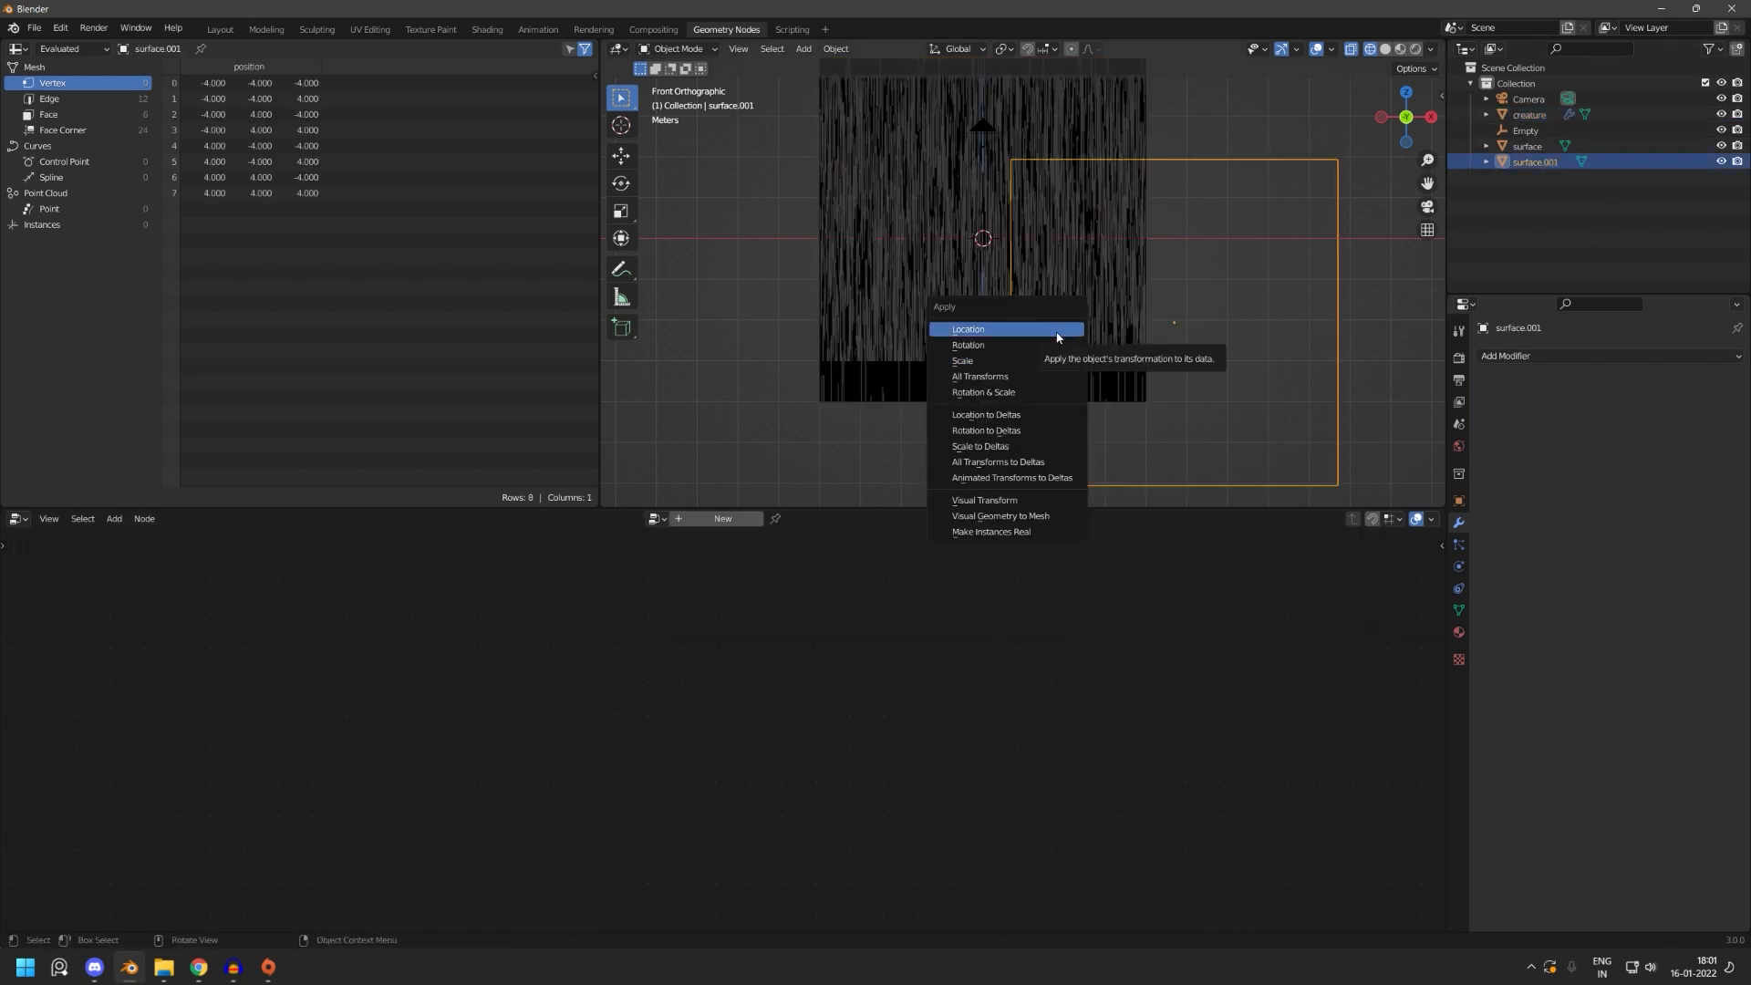
left_click(1058, 338)
- In creature's node tree, set the Object Info nodes for both surface and surface.001 to Relative, leaving As Instance off
left_click(994, 355)
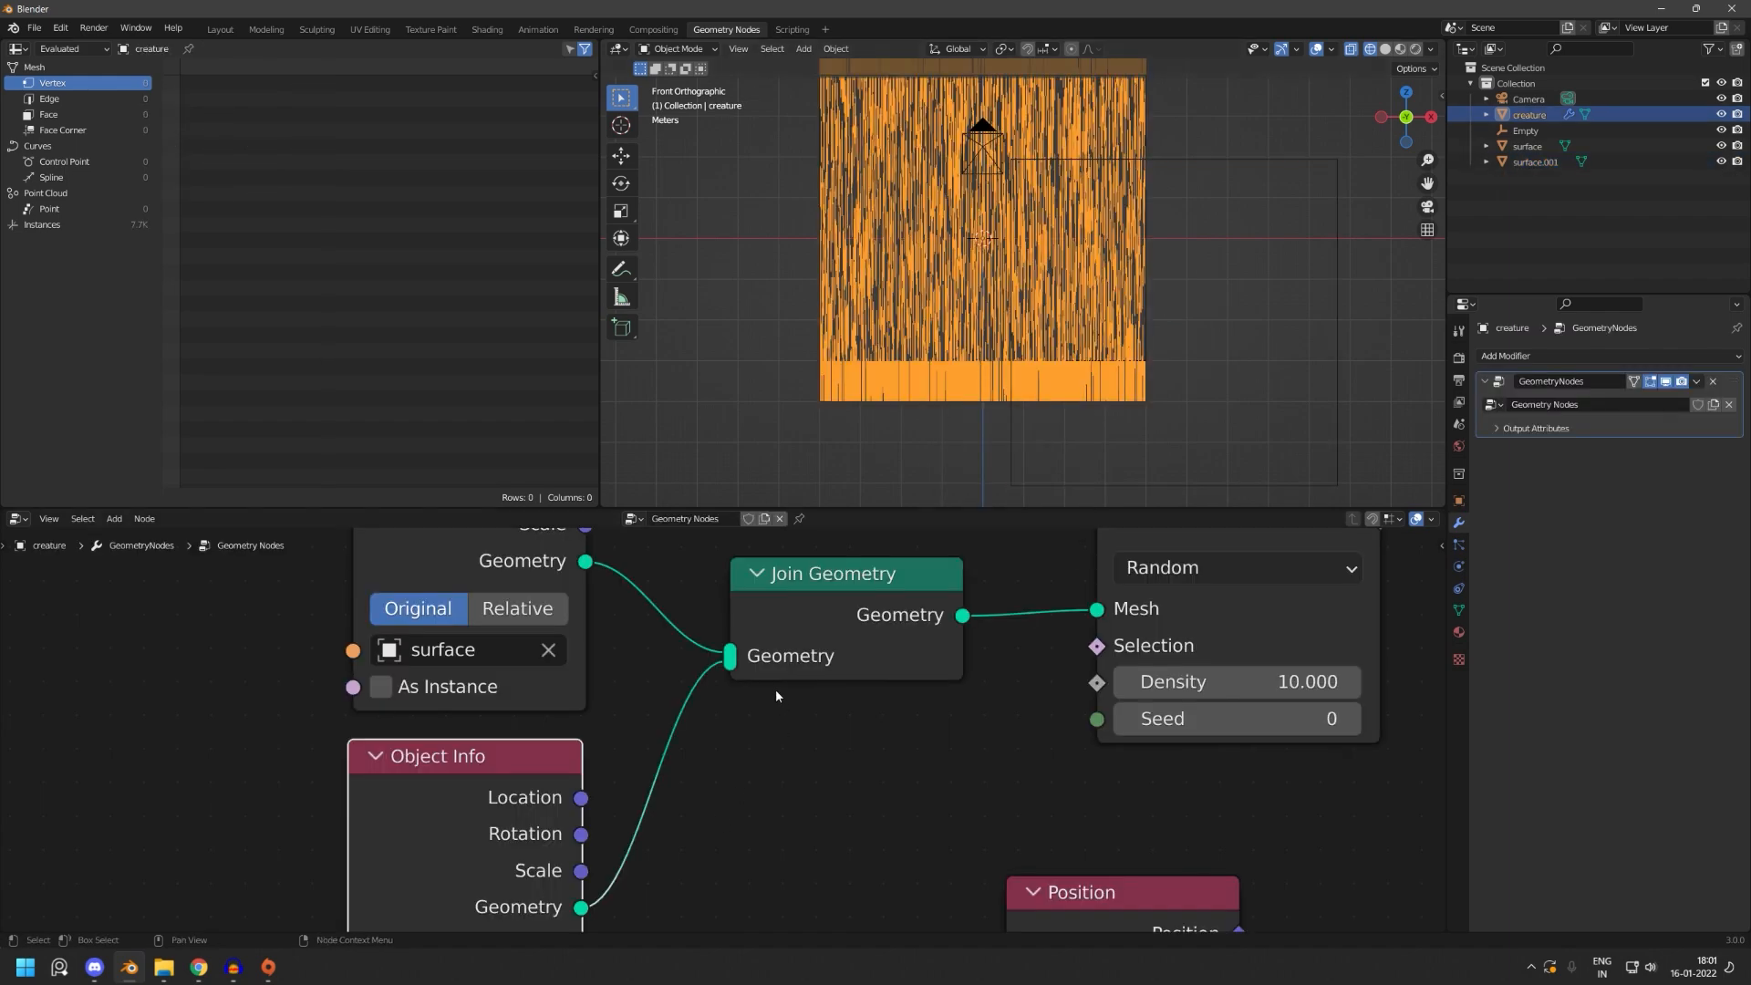
middle_click_drag(775, 697, 950, 555)
left_click(553, 893)
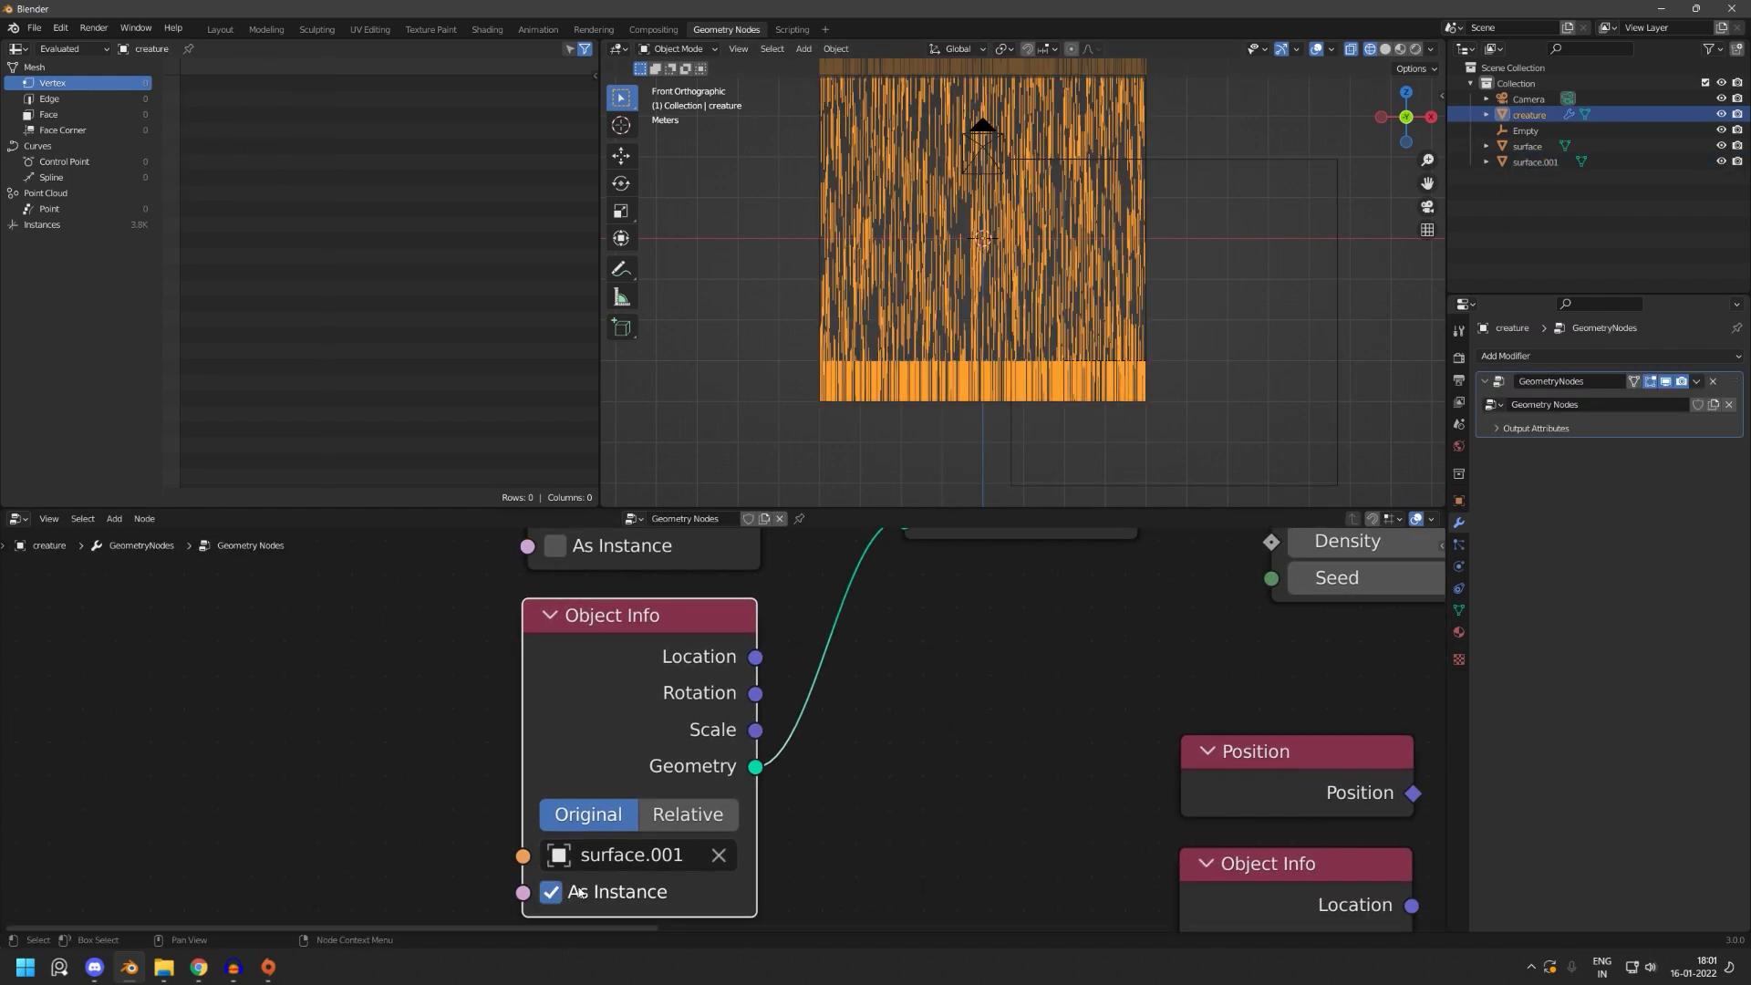
left_click(580, 893)
left_click(699, 816)
middle_click_drag(965, 624, 995, 780)
left_click(719, 627)
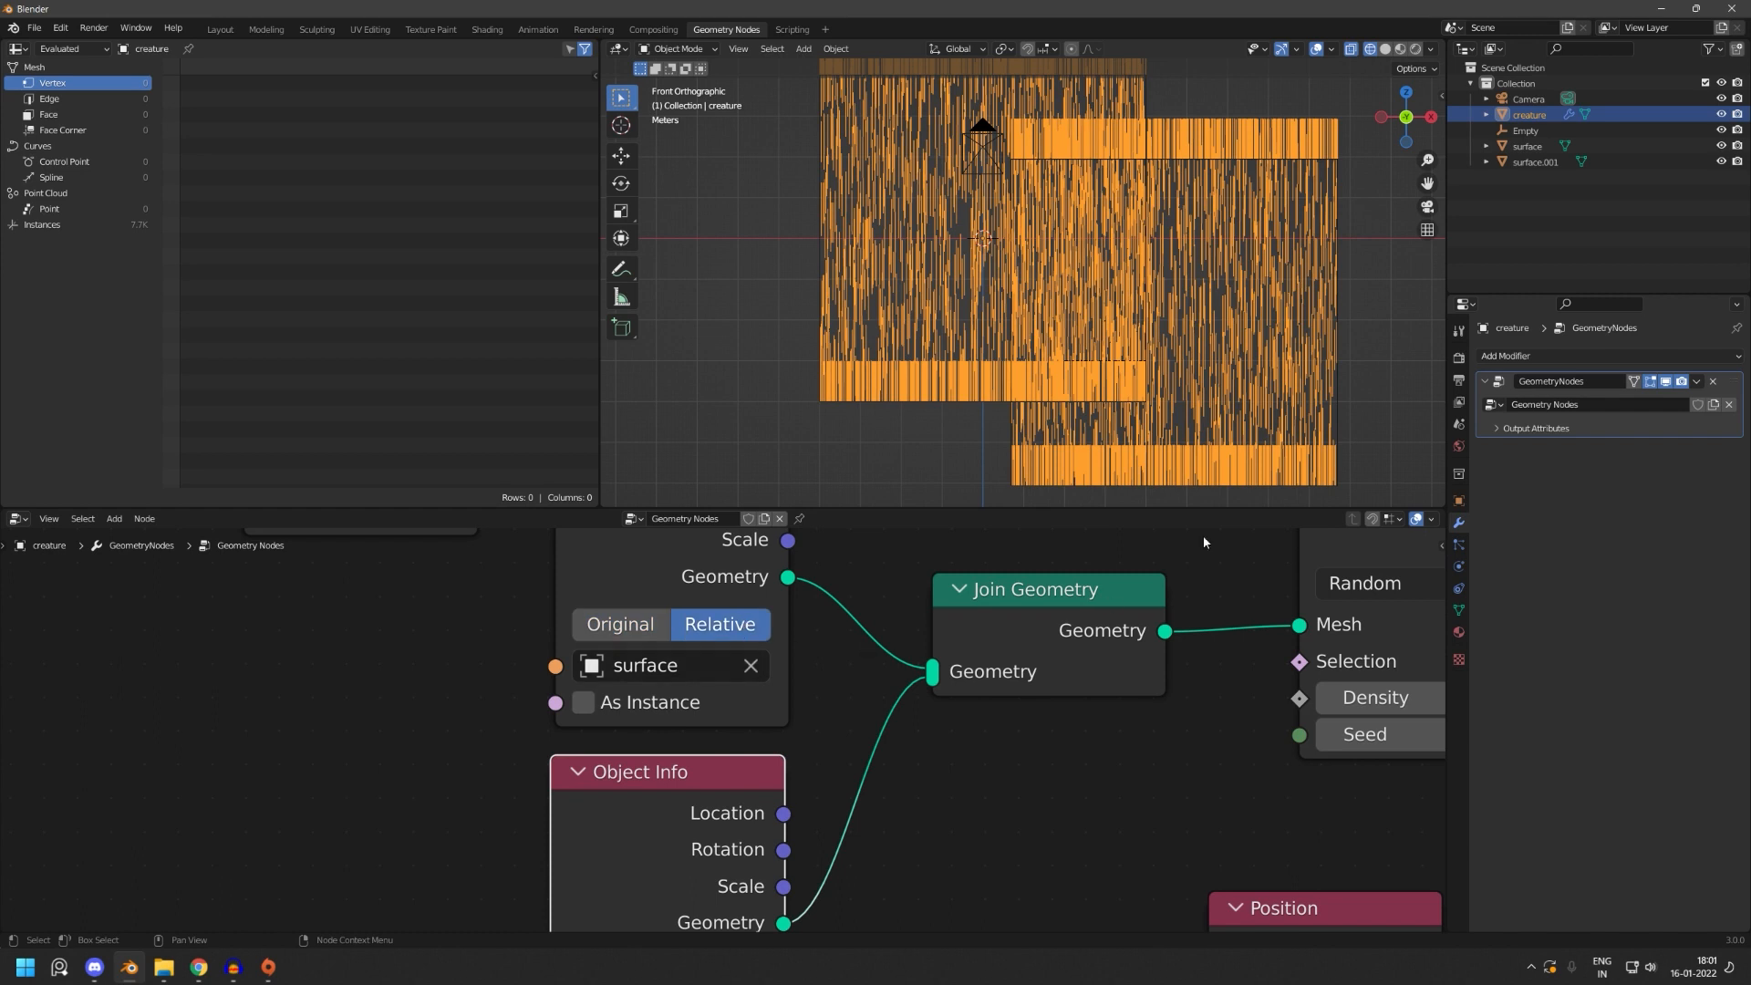
- Delete Join Geometry and the surface.001 Object Info node, and reconnect surface's Geometry output directly to Distribute Points on Faces' Mesh input
scroll(1007, 248, "down", 2)
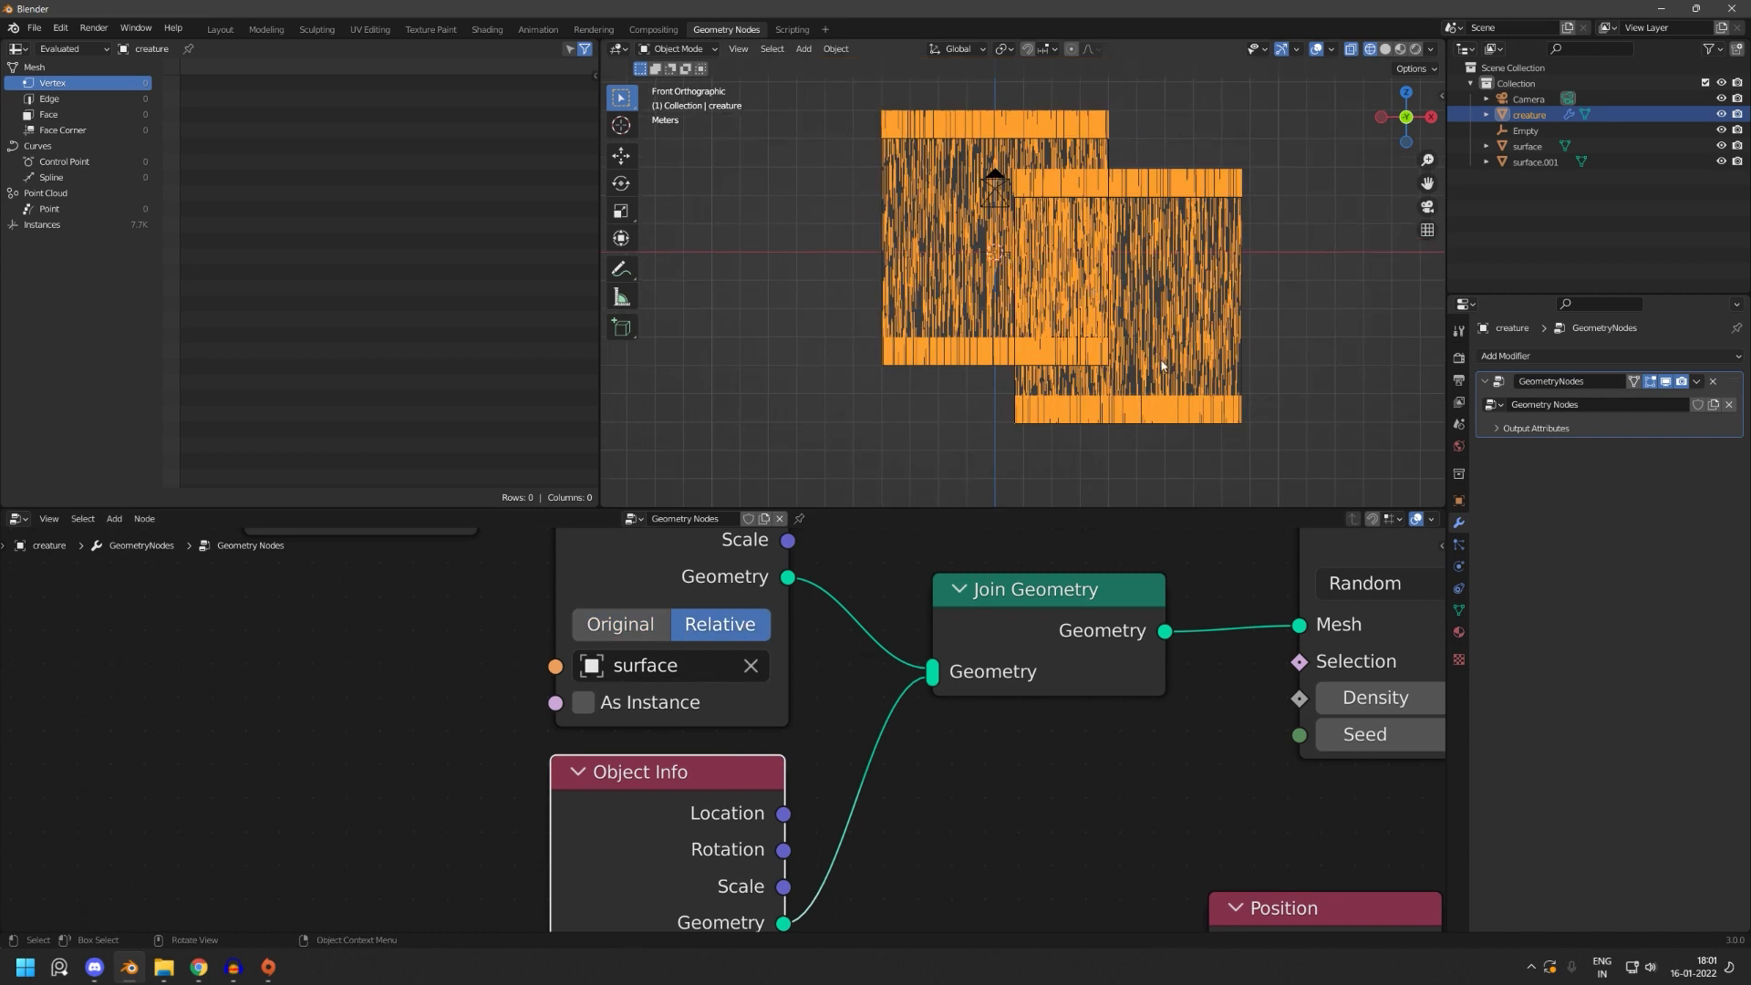
scroll(783, 743, "down", 2)
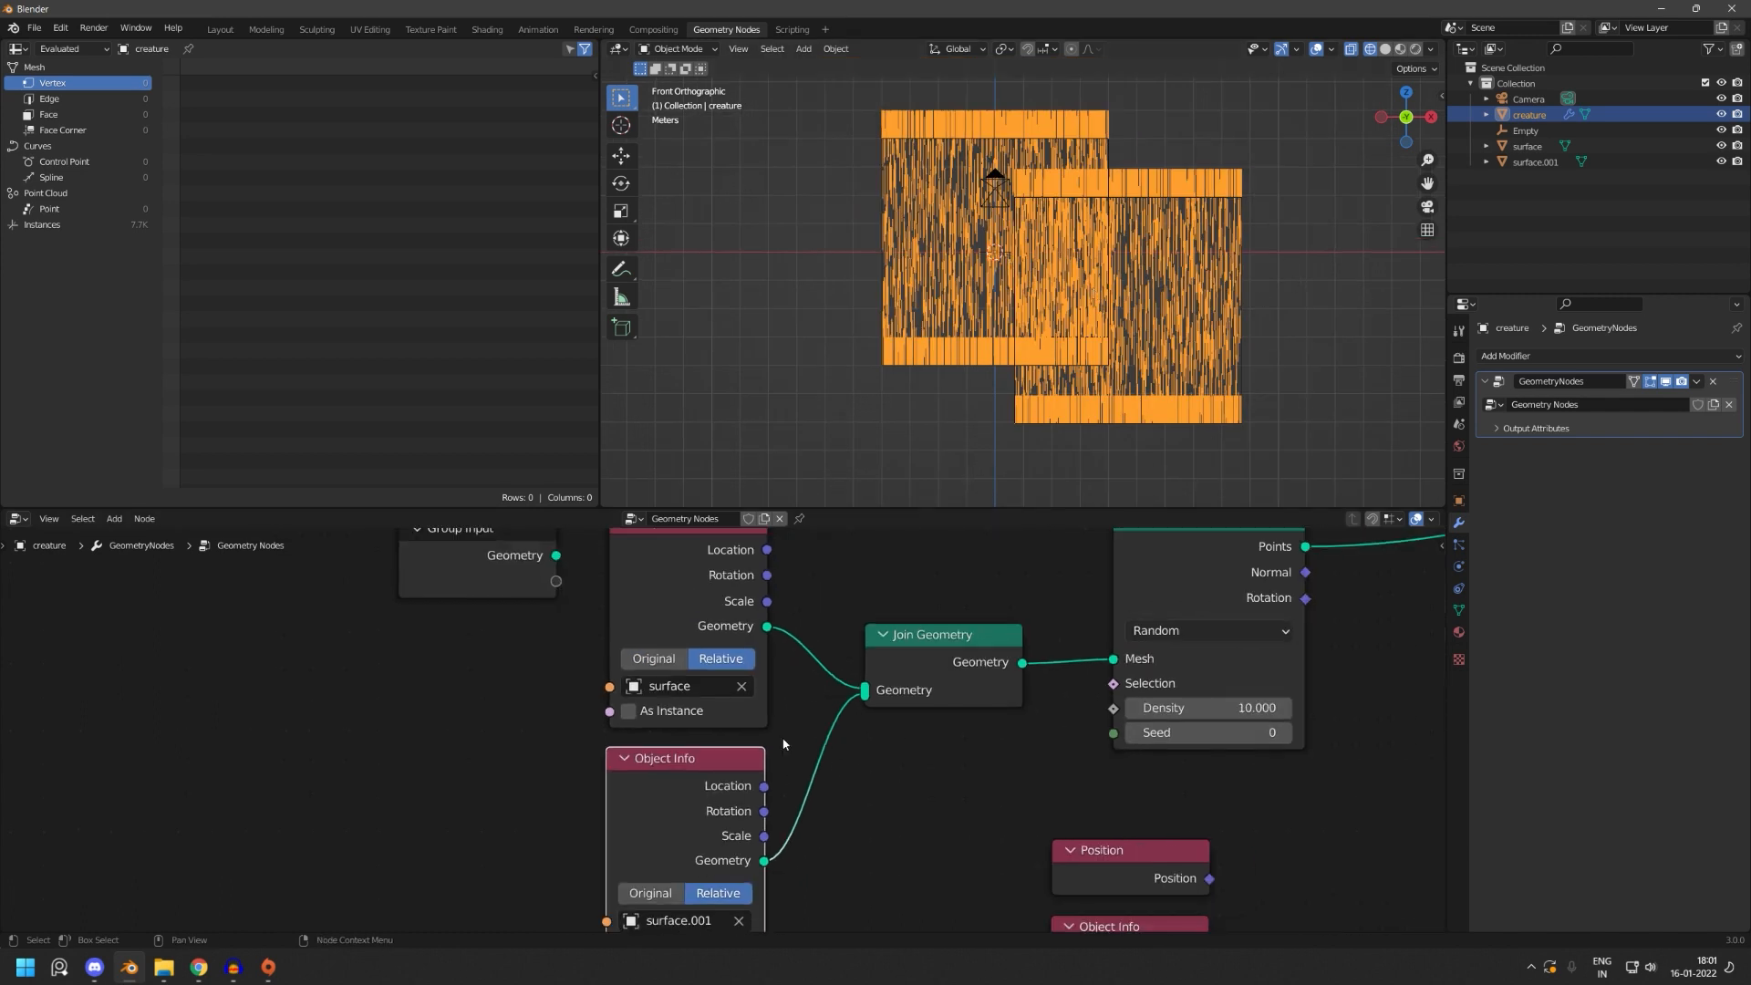
left_click(941, 649, "shift")
key("x")
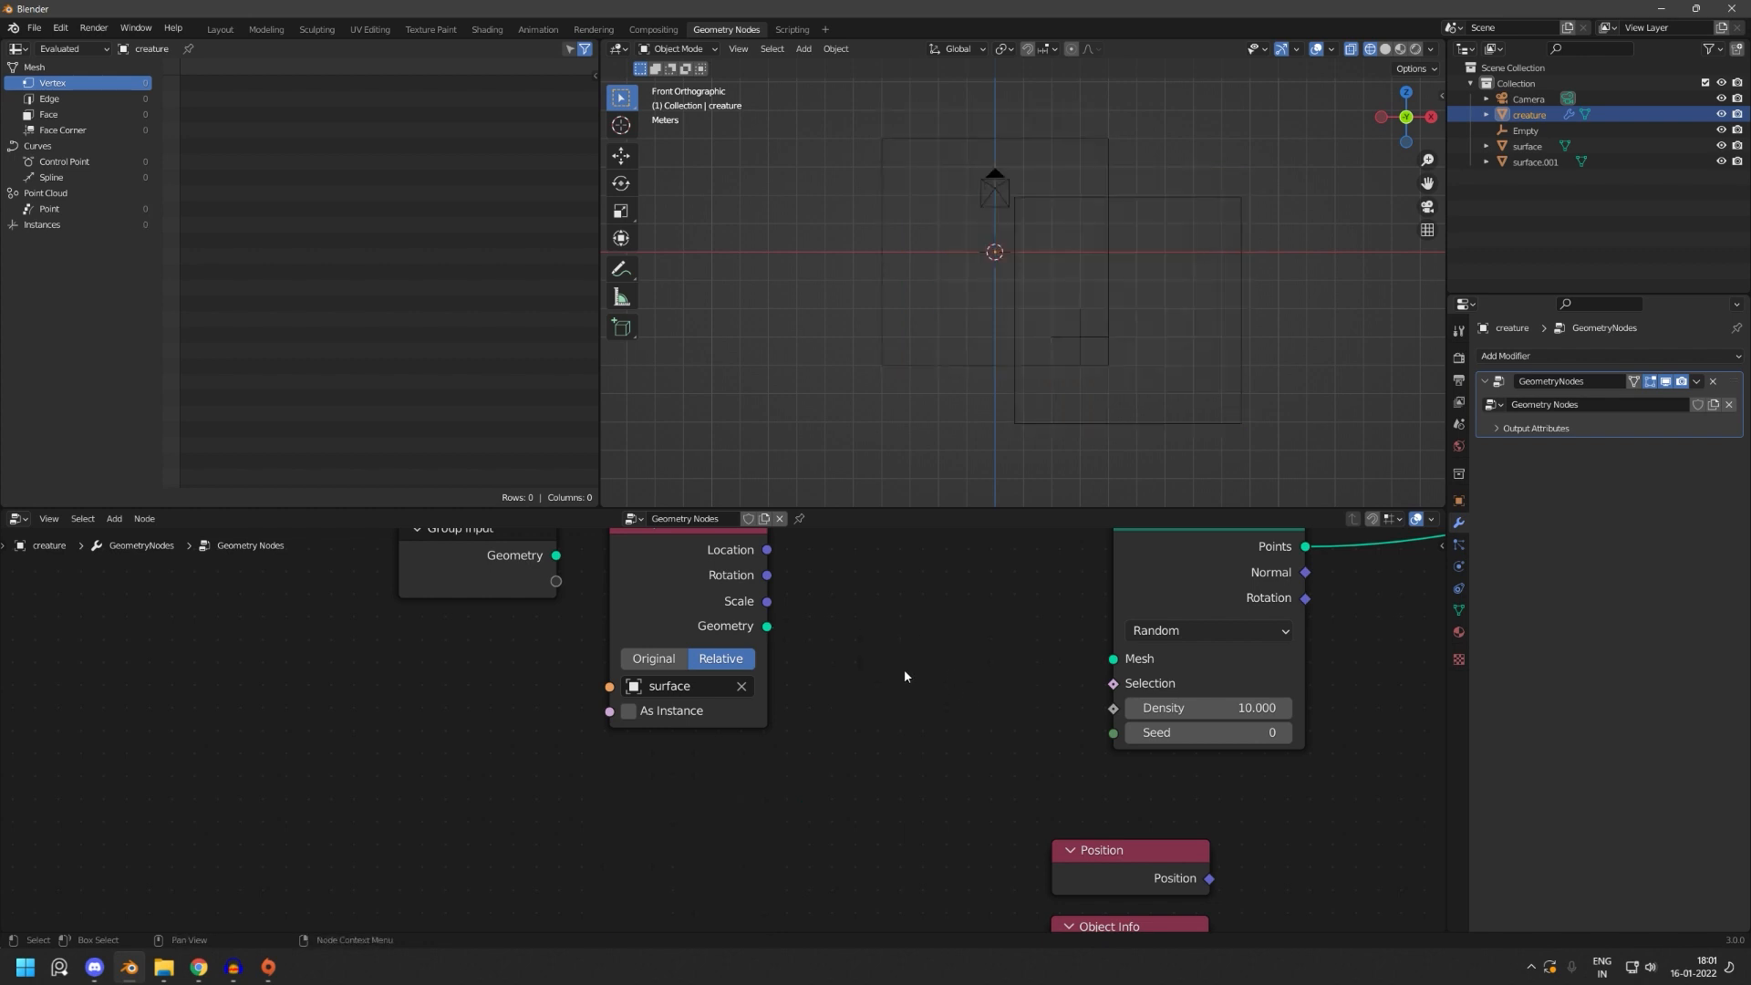
left_click_drag(767, 626, 1114, 659)
left_click_drag(693, 624, 873, 650)
left_click(1061, 630)
- Add a Vector Math node beside the Position node and the Empty's Object Info node
scroll(1049, 399, "up", 4)
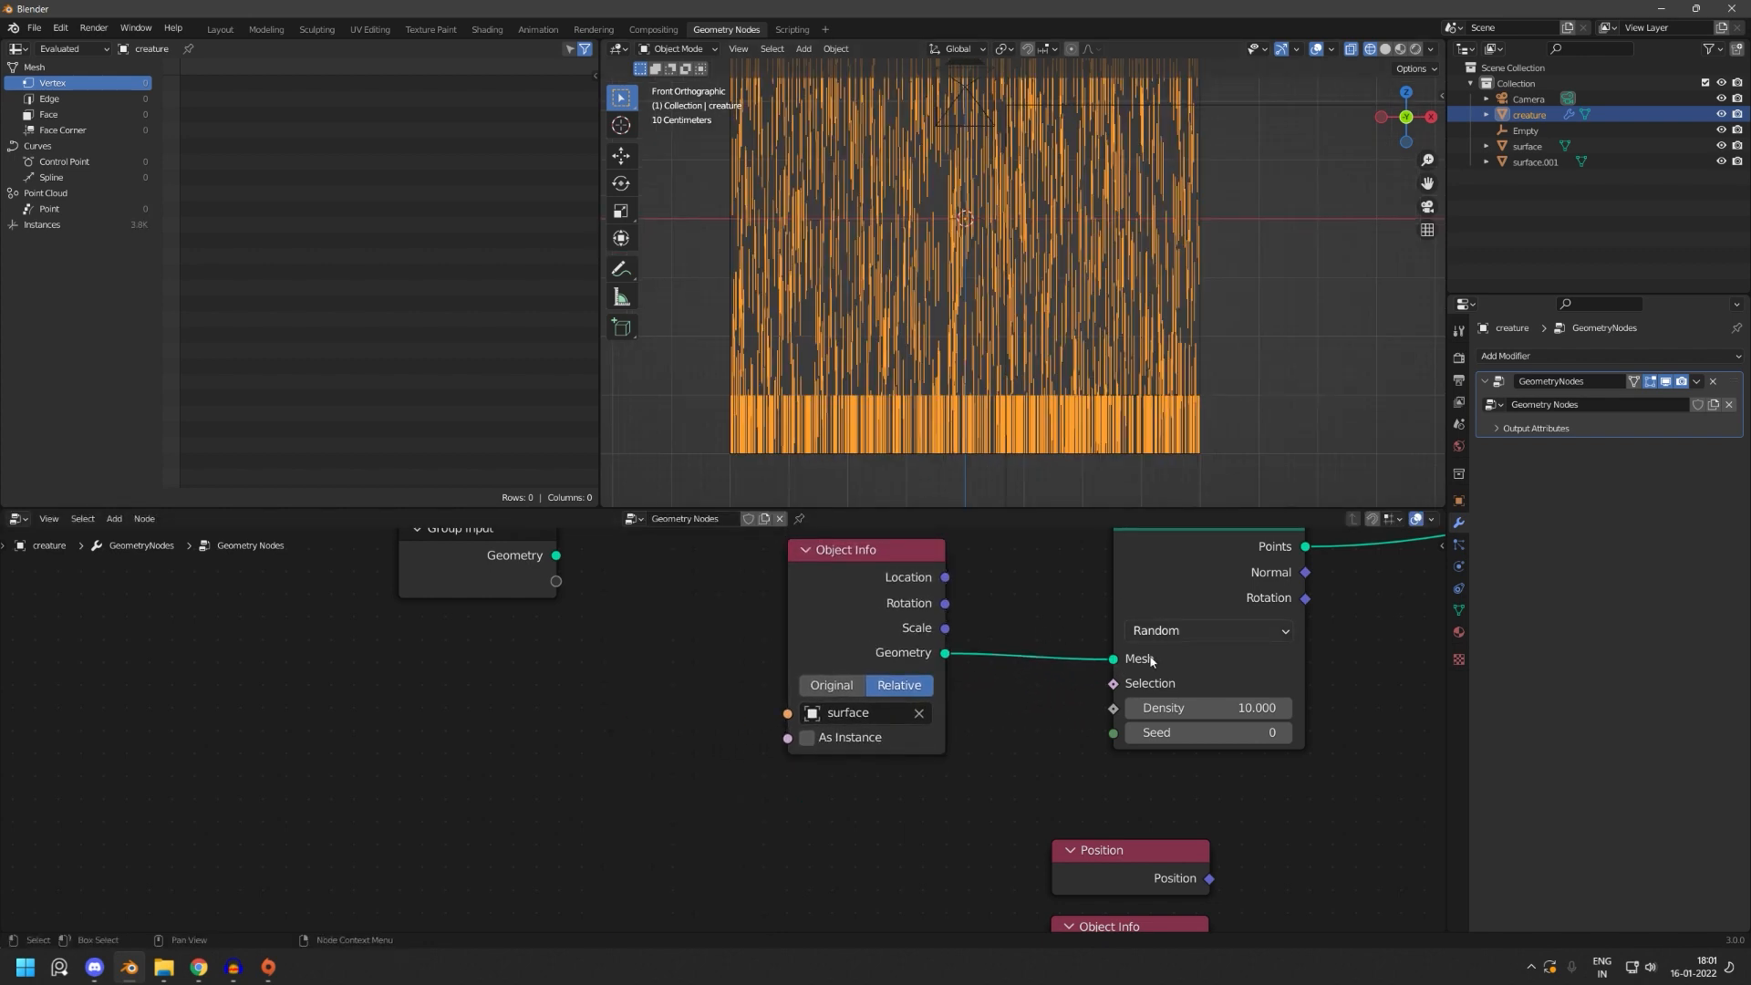
scroll(1177, 675, "down", 7)
middle_click_drag(1237, 705, 1062, 689)
scroll(1062, 688, "up", 3)
key("shift+a")
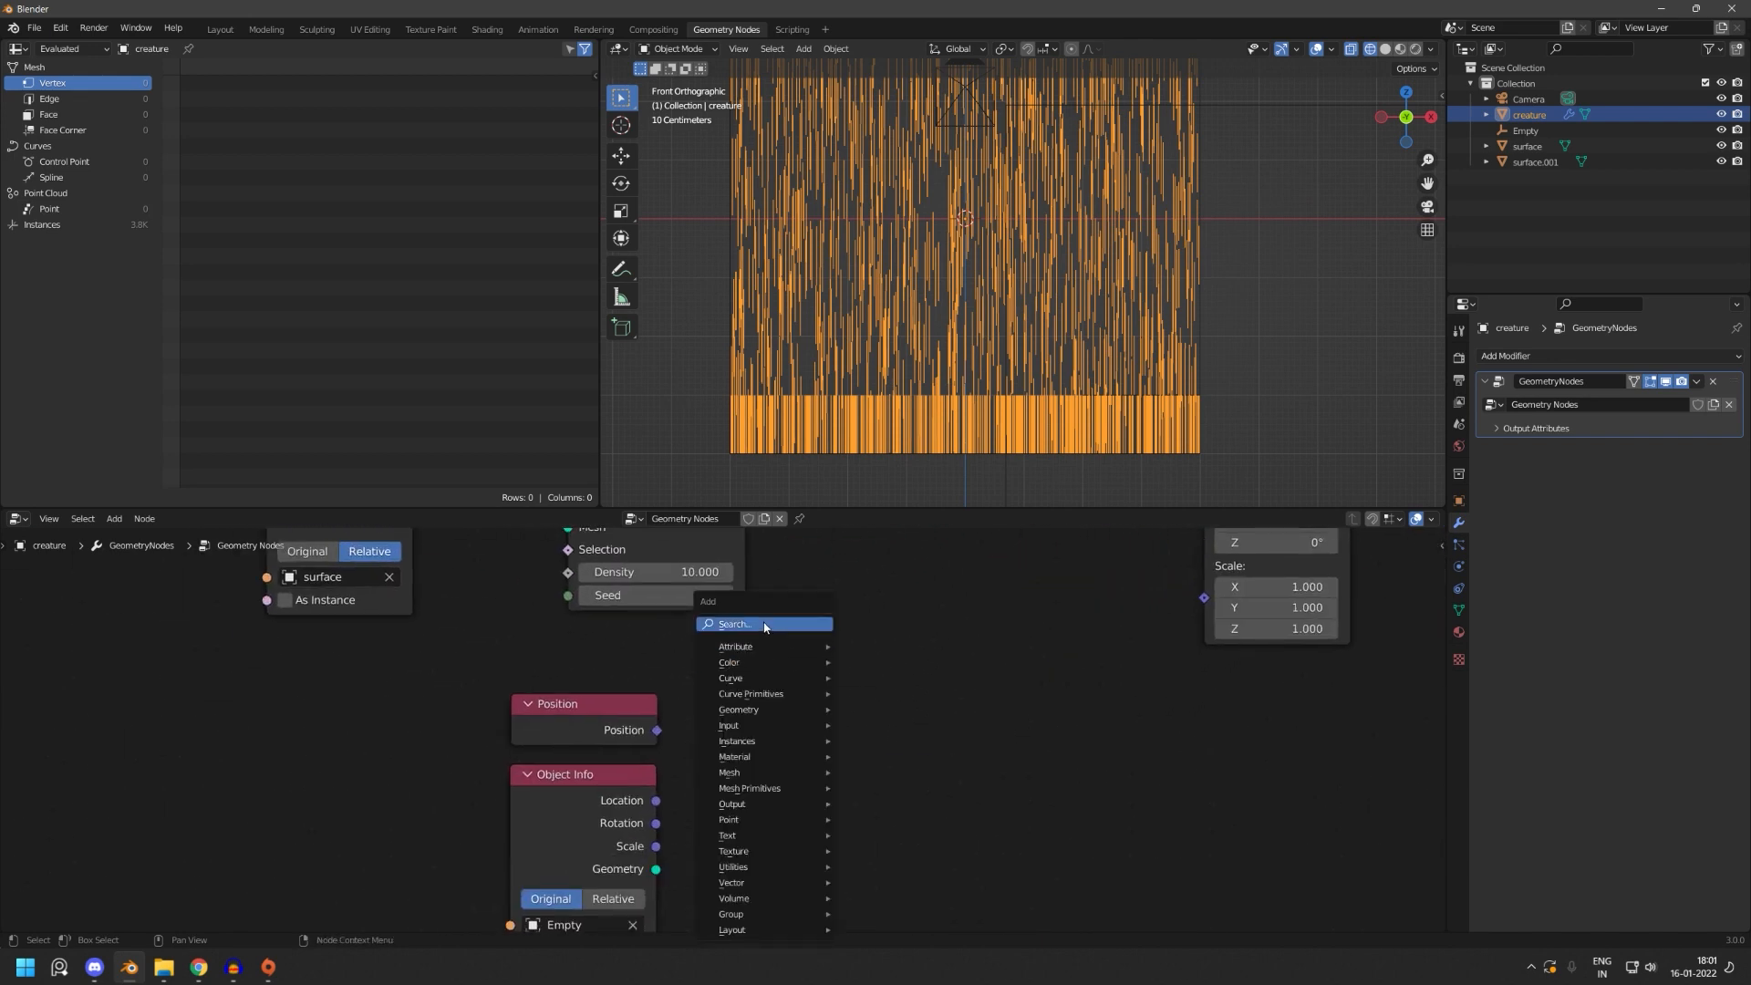
left_click(765, 623)
type("ve")
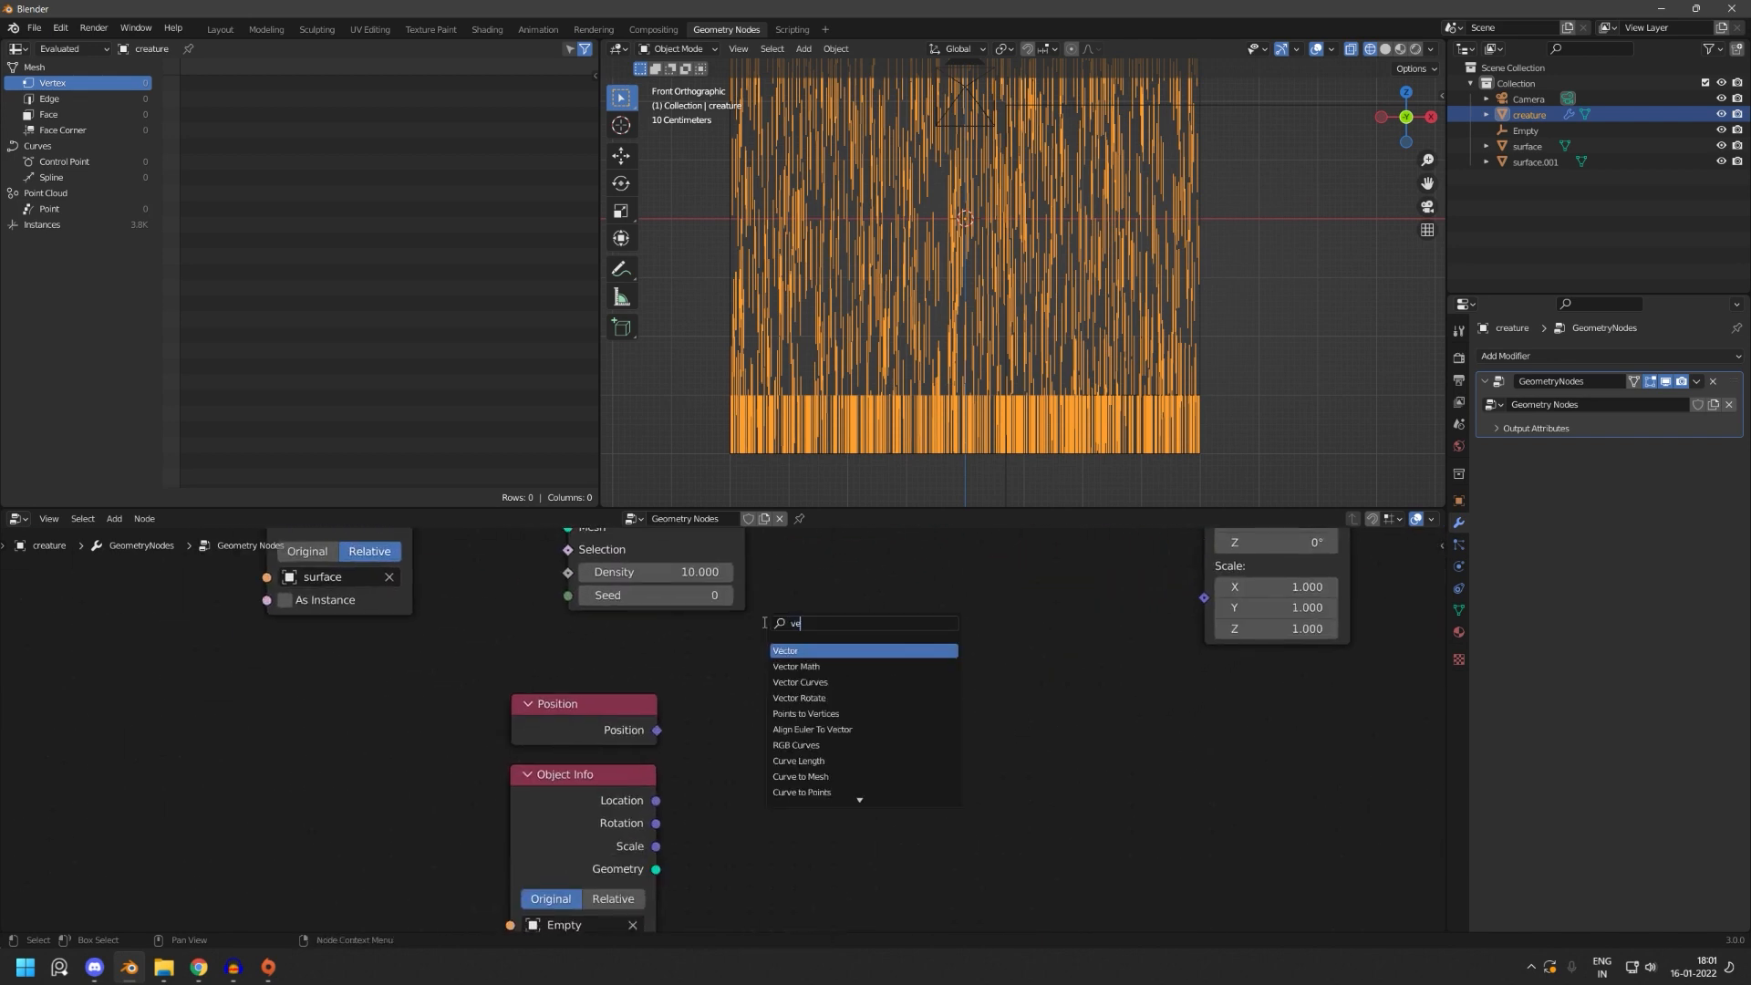
type("ctor math")
key("Return")
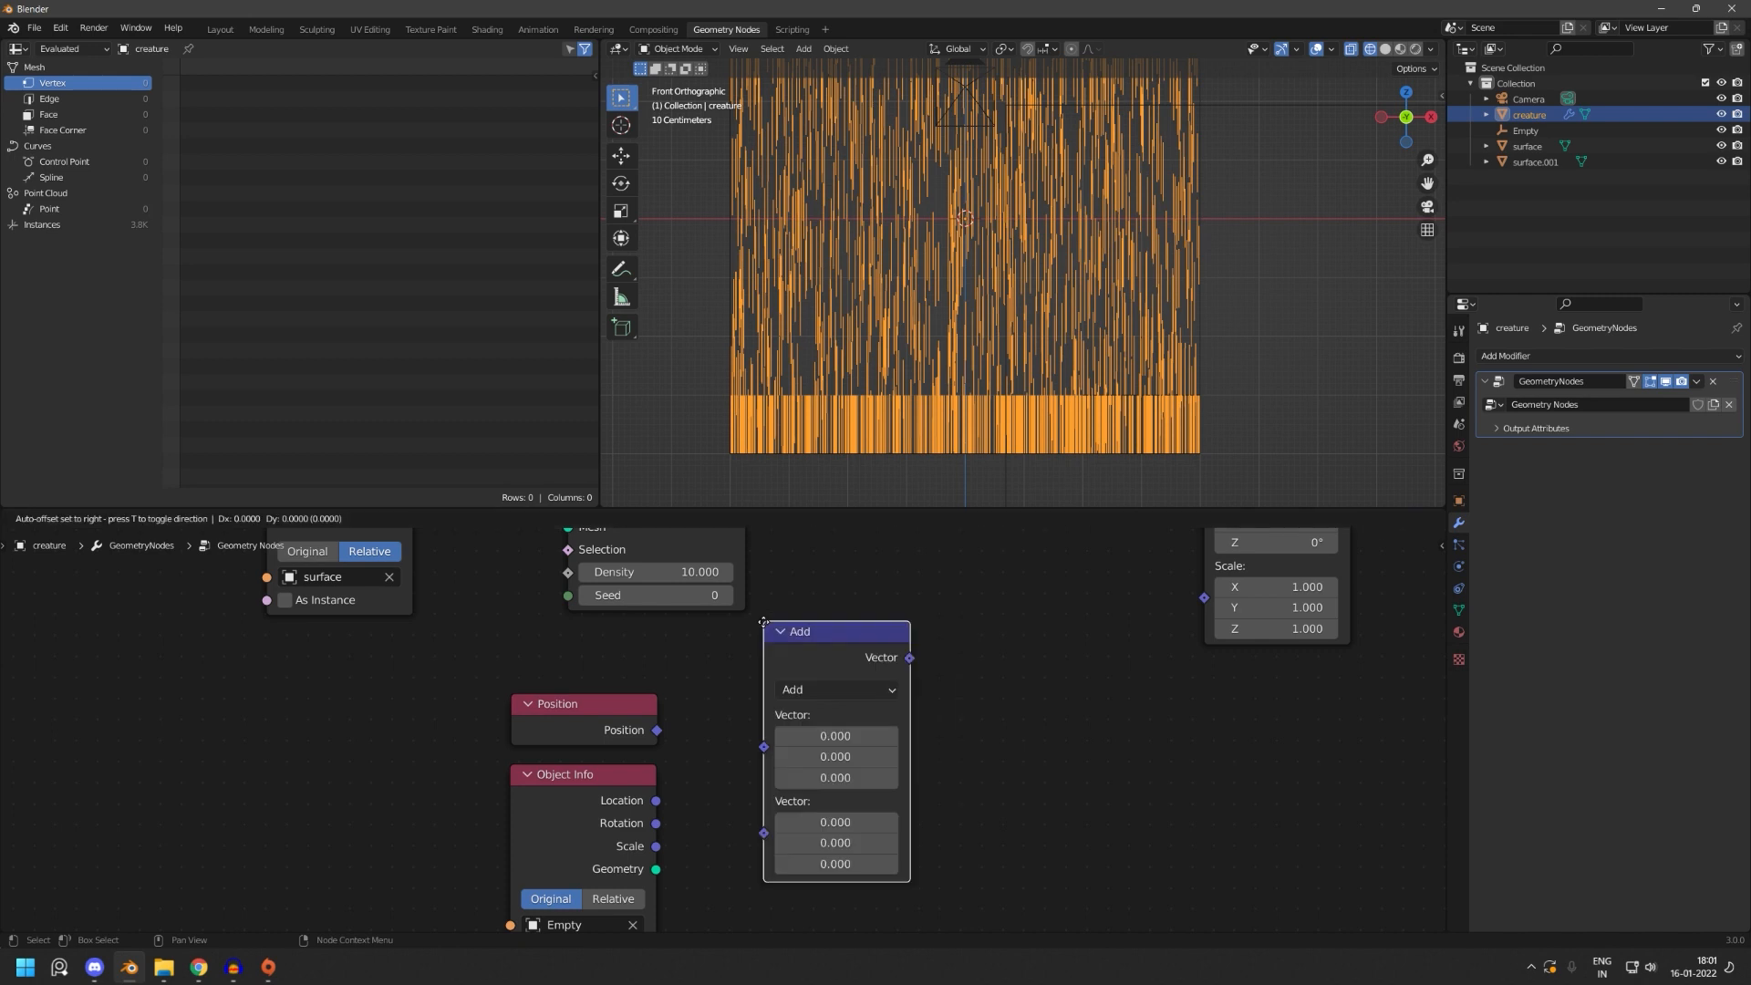
left_click(822, 681)
- Connect Position to the Vector Math node's first Vector input and set the node's operation to Distance
scroll(759, 701, "up", 2)
left_click_drag(650, 670, 875, 767)
left_click(942, 690)
left_click(944, 622)
middle_click_drag(765, 838, 796, 730)
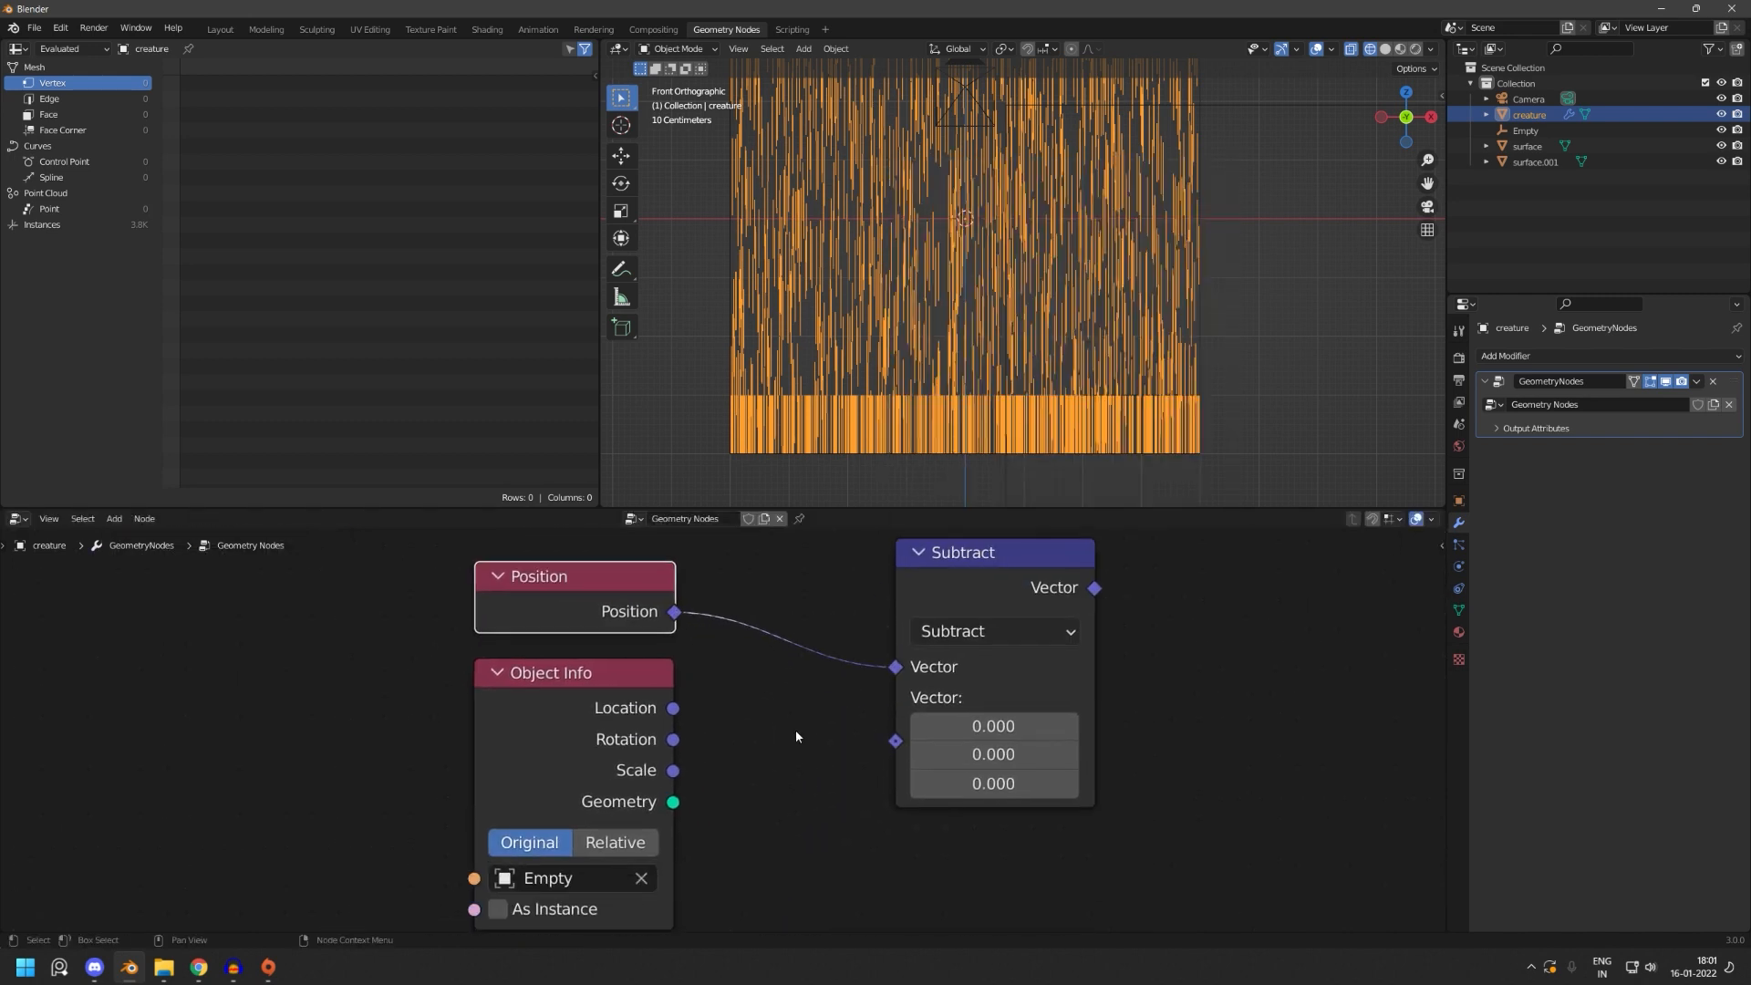
left_click(989, 627)
left_click(970, 200)
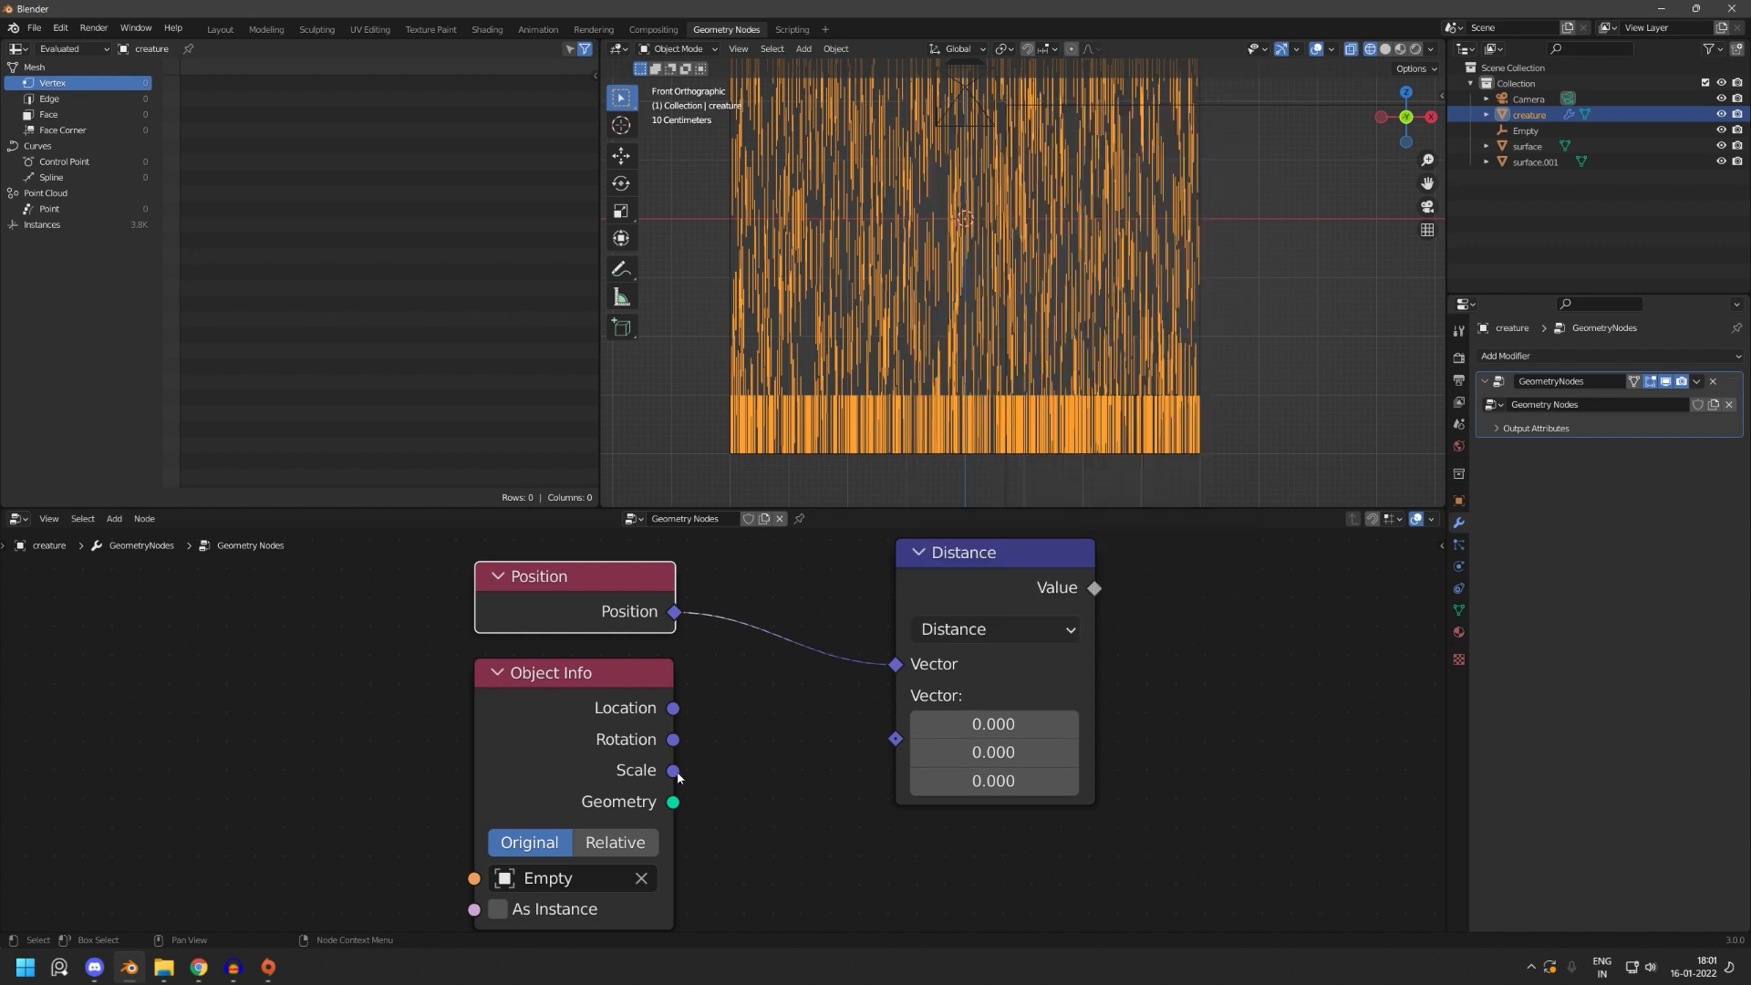
- Connect the Empty's Location to Distance's second Vector input, set that Object Info to Relative, and move Distance closer to it
left_click_drag(673, 708, 895, 739)
left_click(615, 842)
middle_click_drag(615, 842, 569, 880)
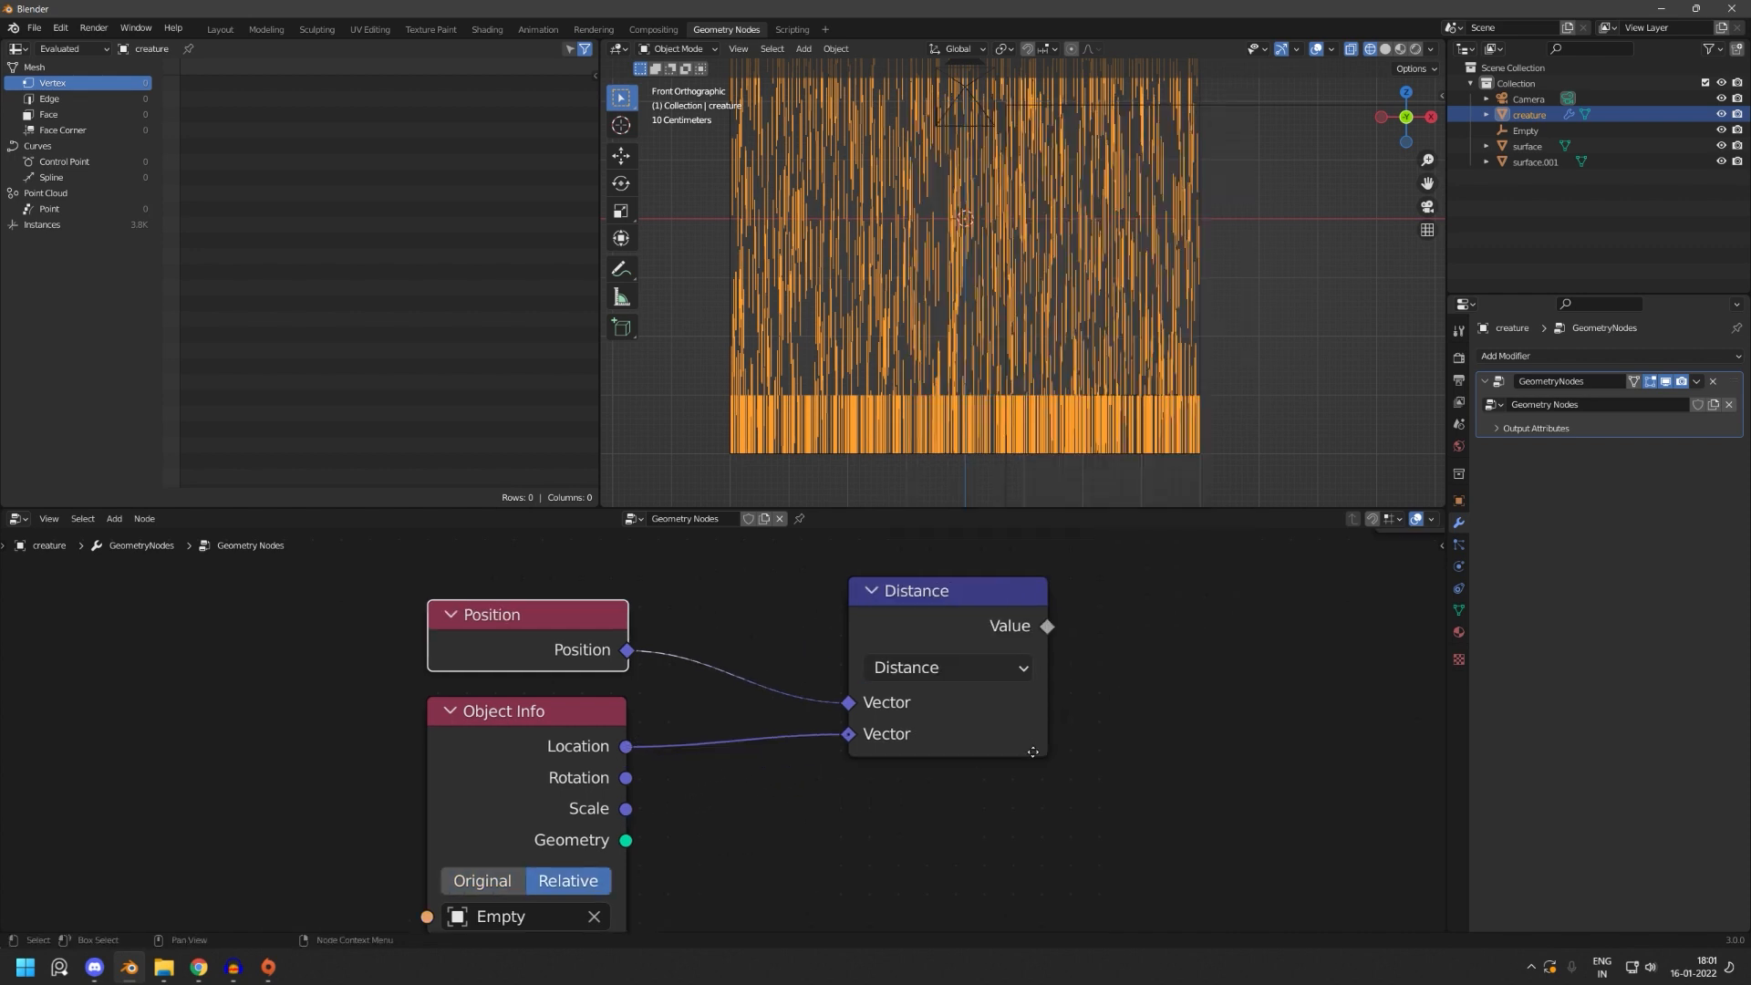
scroll(985, 657, "down", 2)
left_click_drag(720, 701, 635, 705)
- Add a Math node beside the Distance node and set its operation to Less Than
scroll(889, 631, "up", 1)
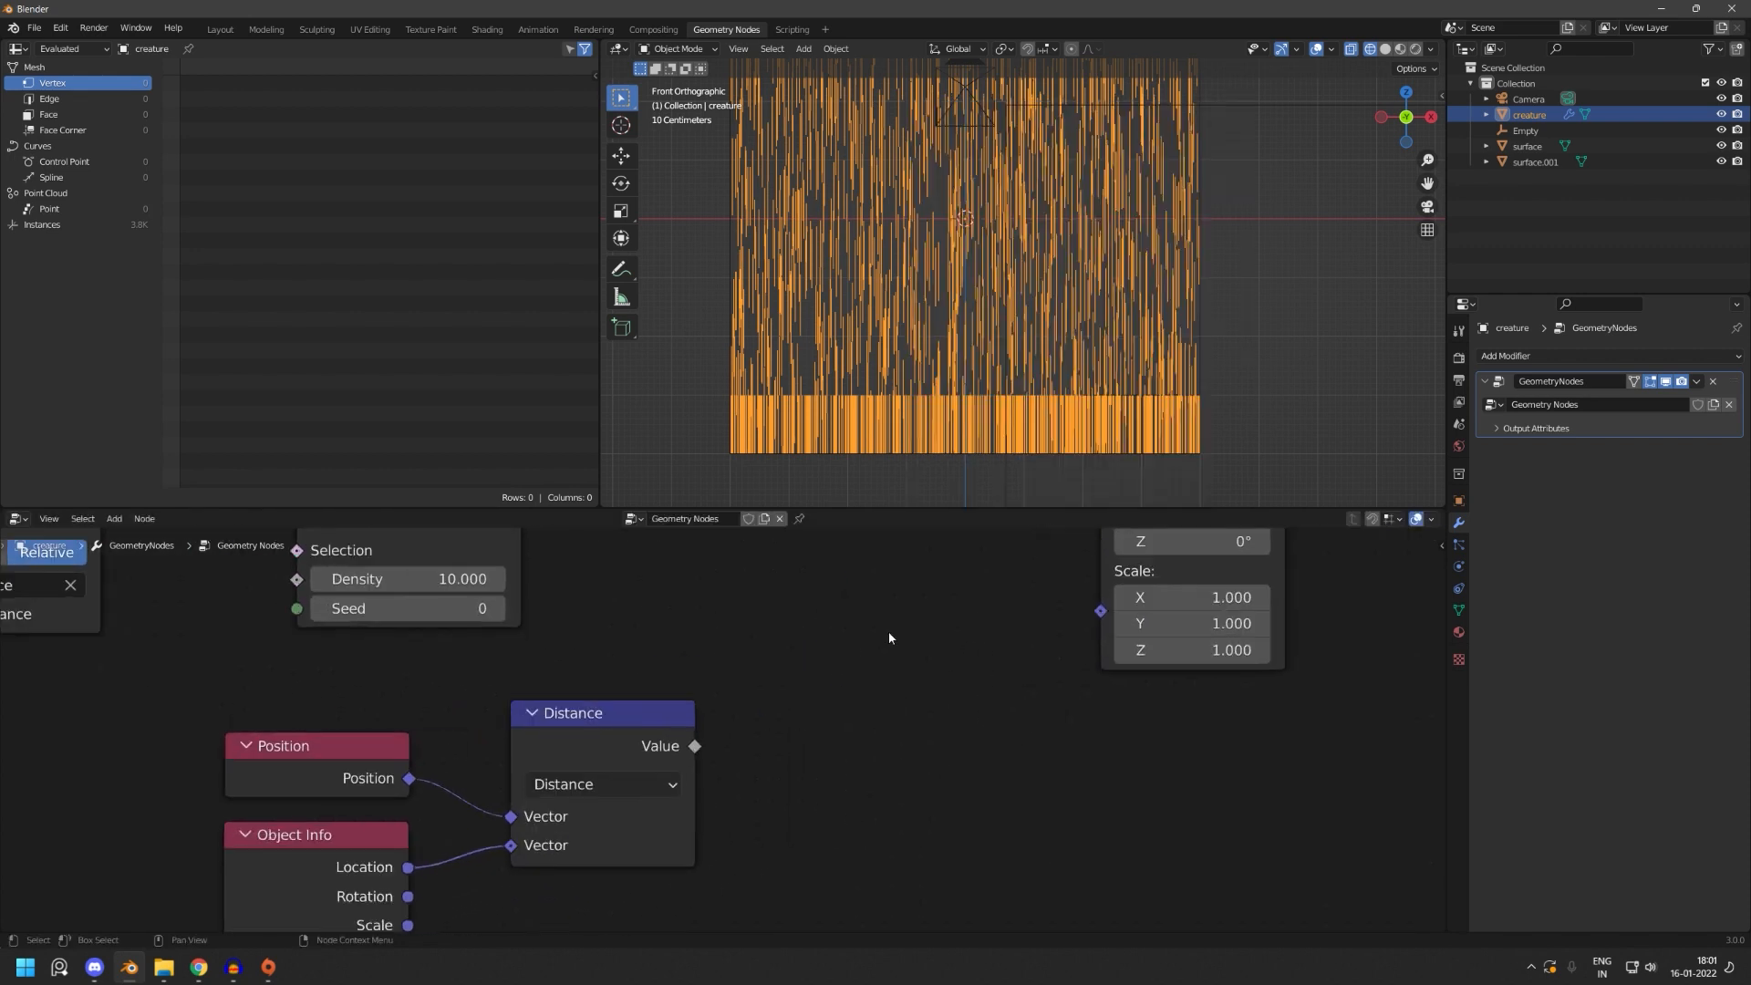
key("shift+a")
left_click(900, 606)
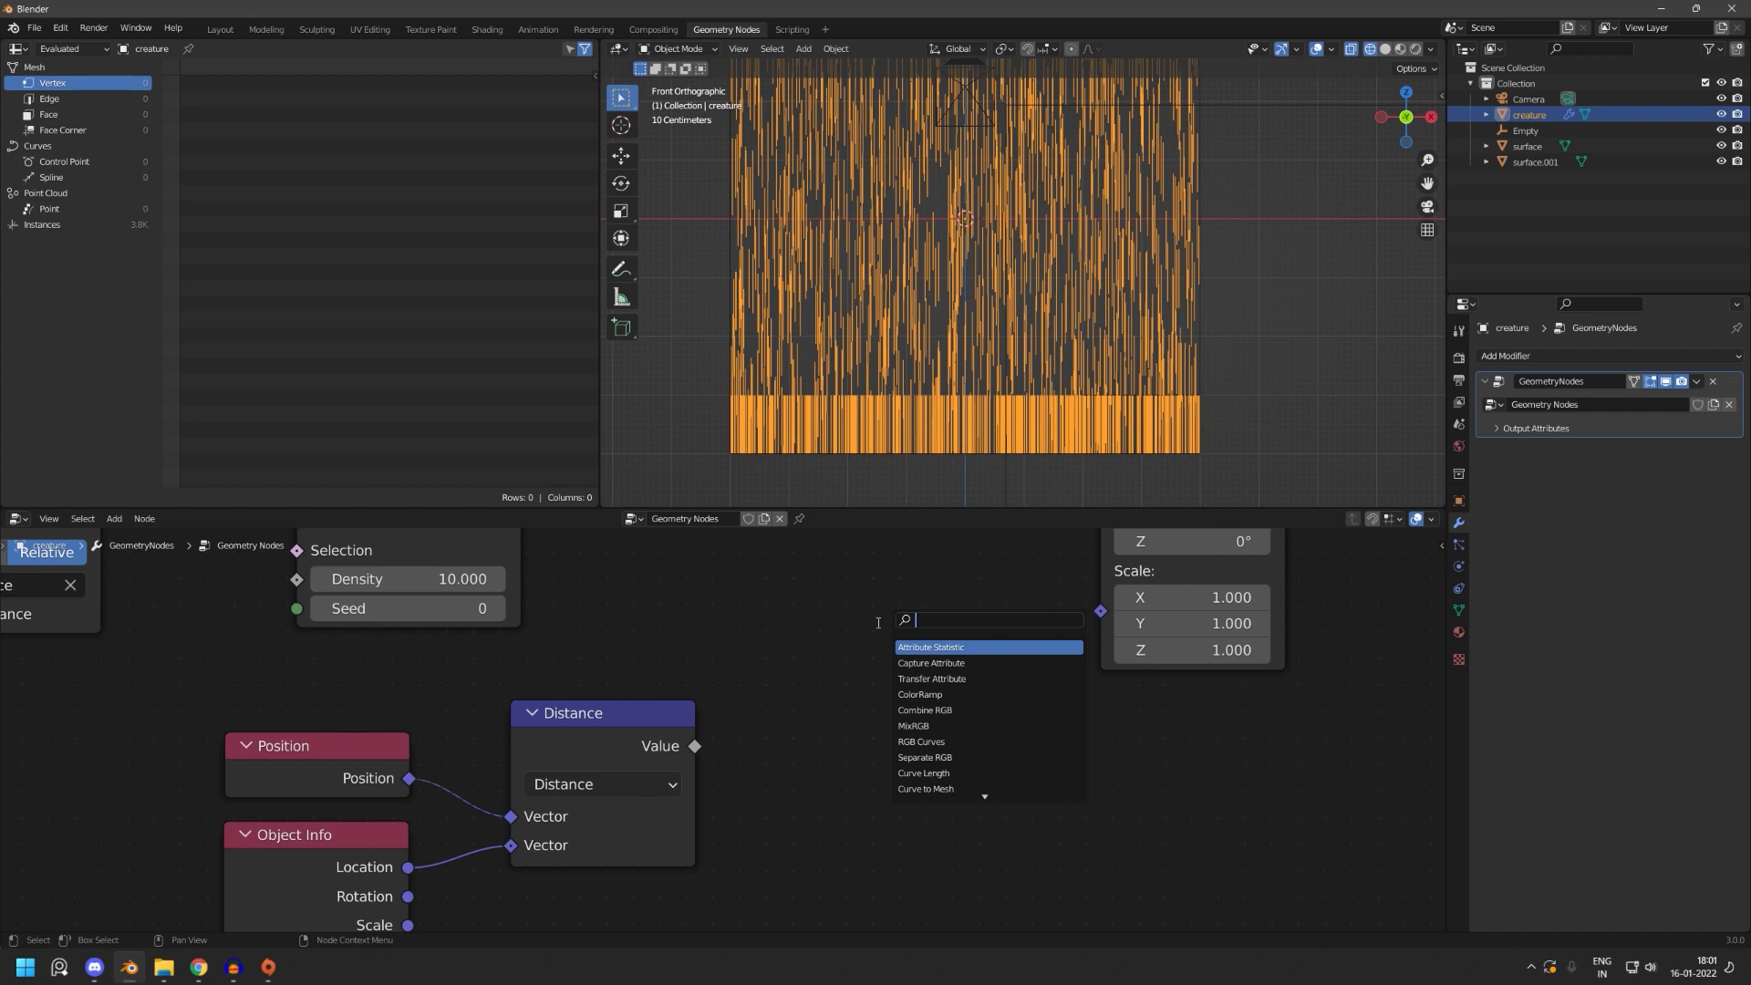
type("add")
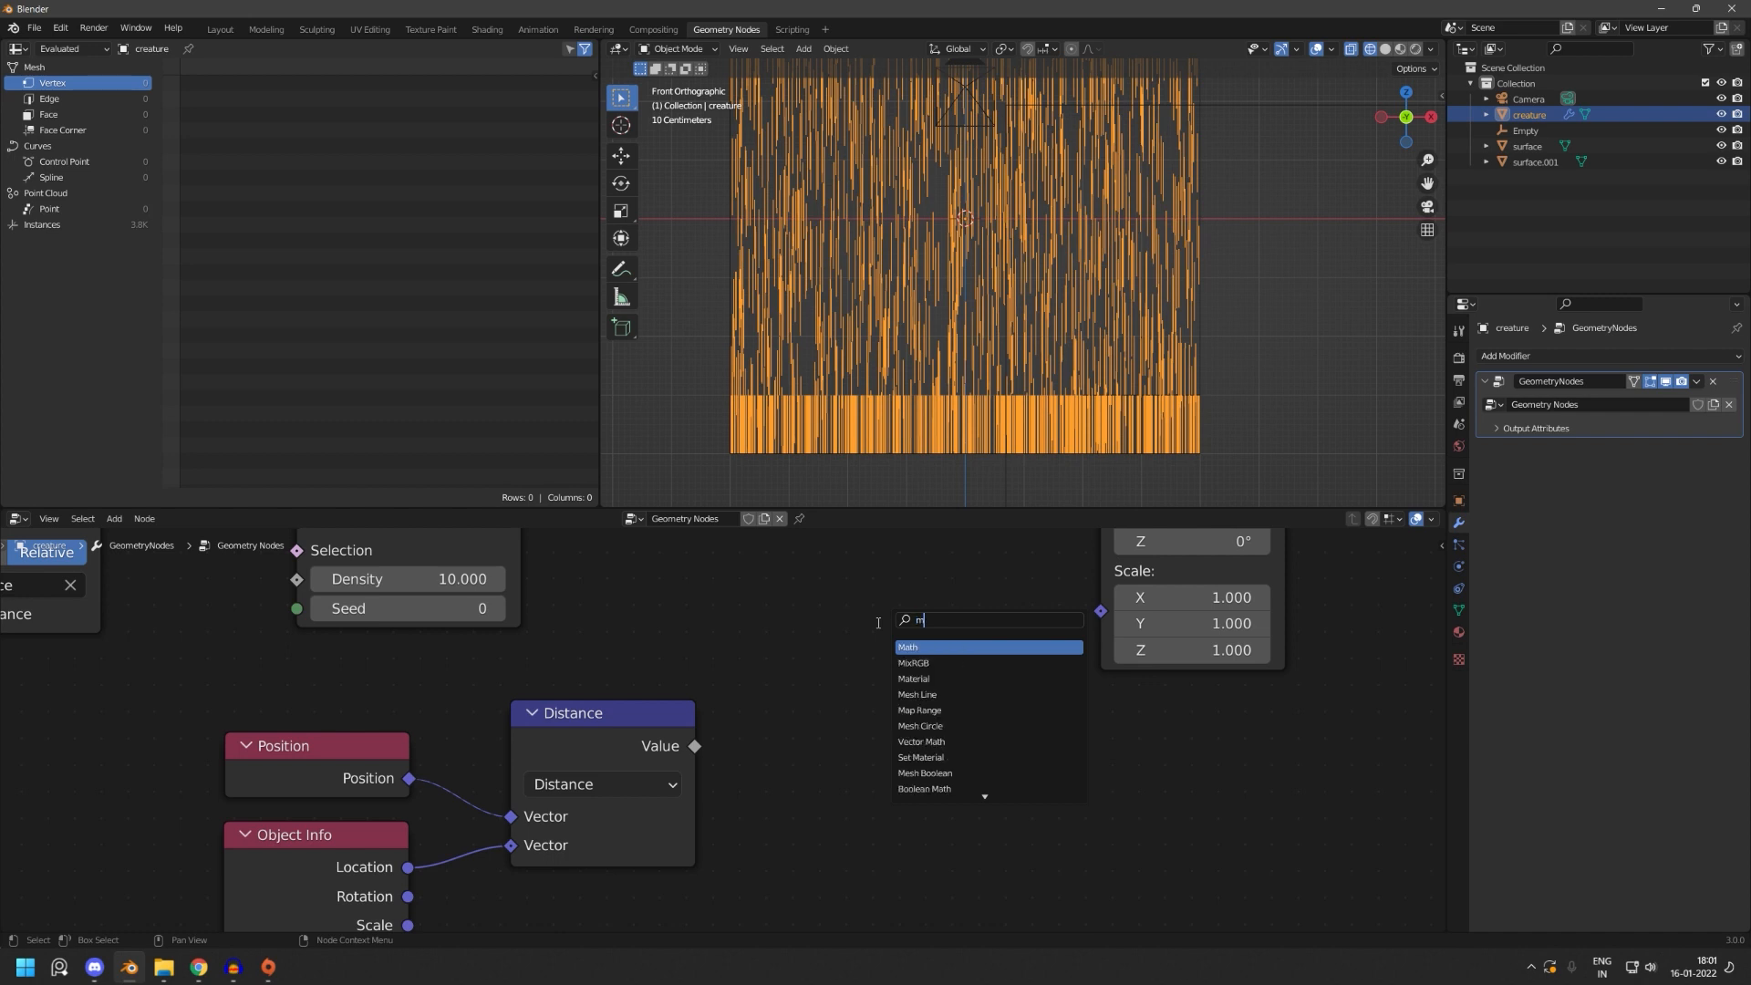
key("Return")
left_click(968, 695)
left_click(969, 699)
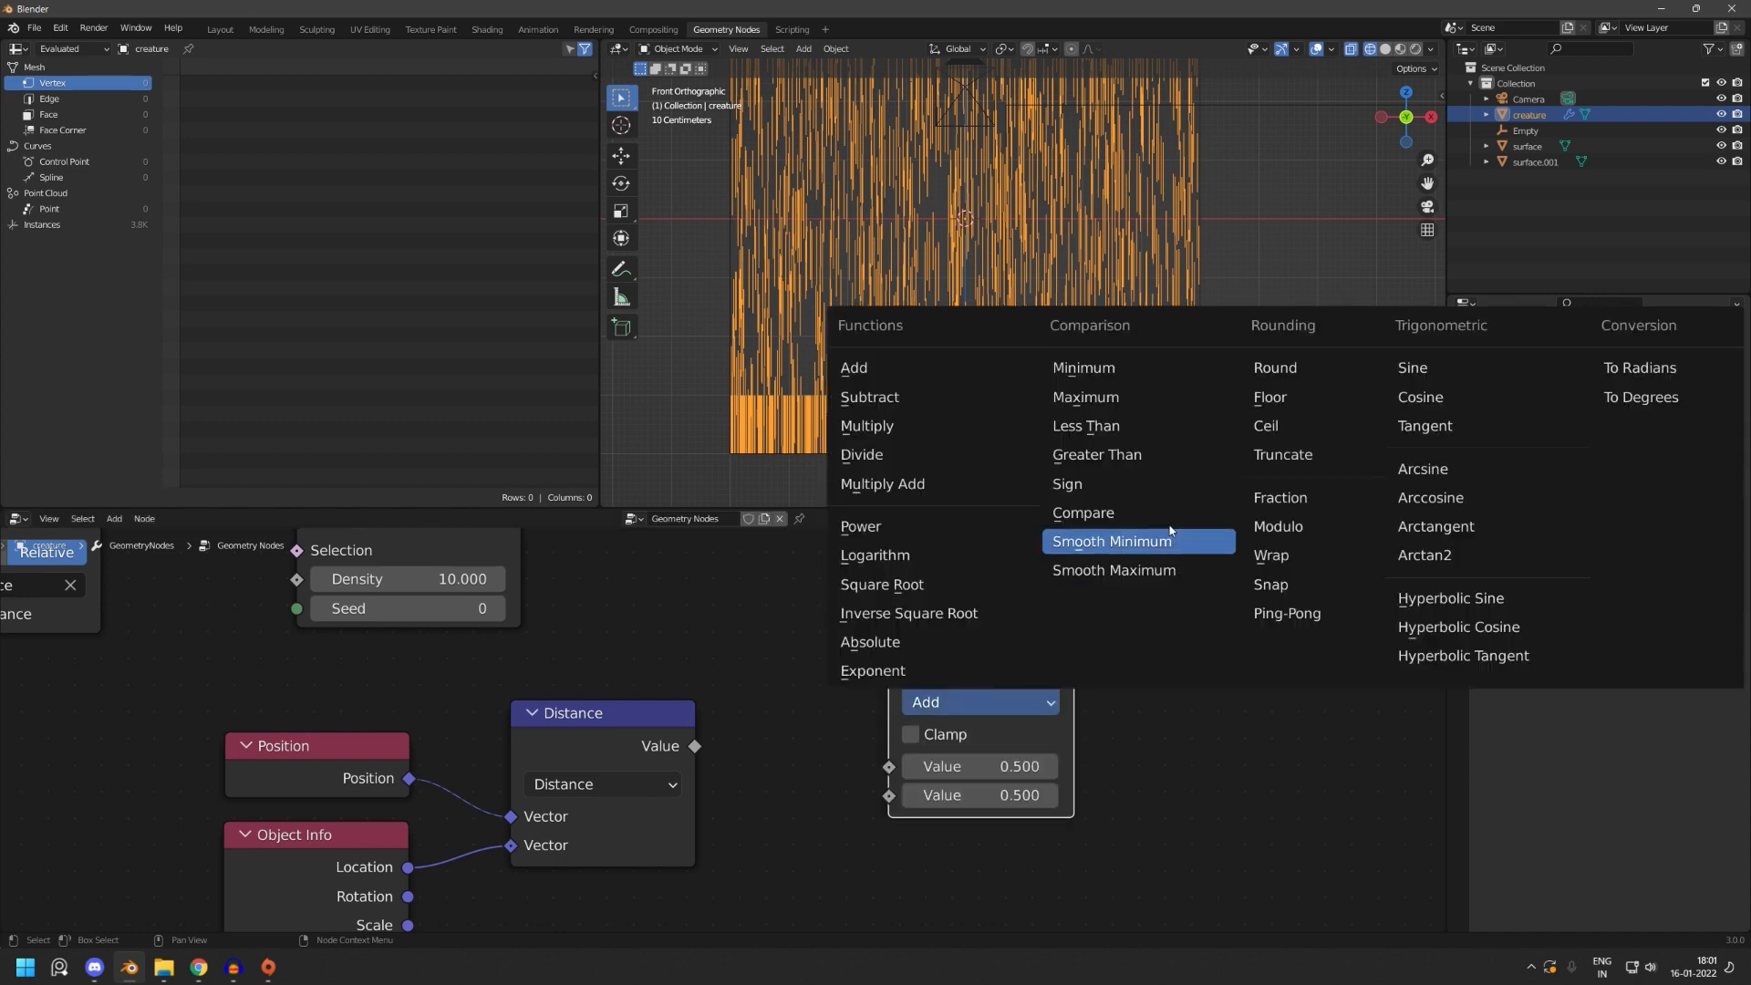
left_click(1145, 428)
- Connect Distance's Value to Less Than's Value input and Less Than's output to Instance on Points' Selection
left_click_drag(698, 746, 893, 767)
left_click_drag(966, 631, 910, 600)
scroll(857, 760, "down", 1)
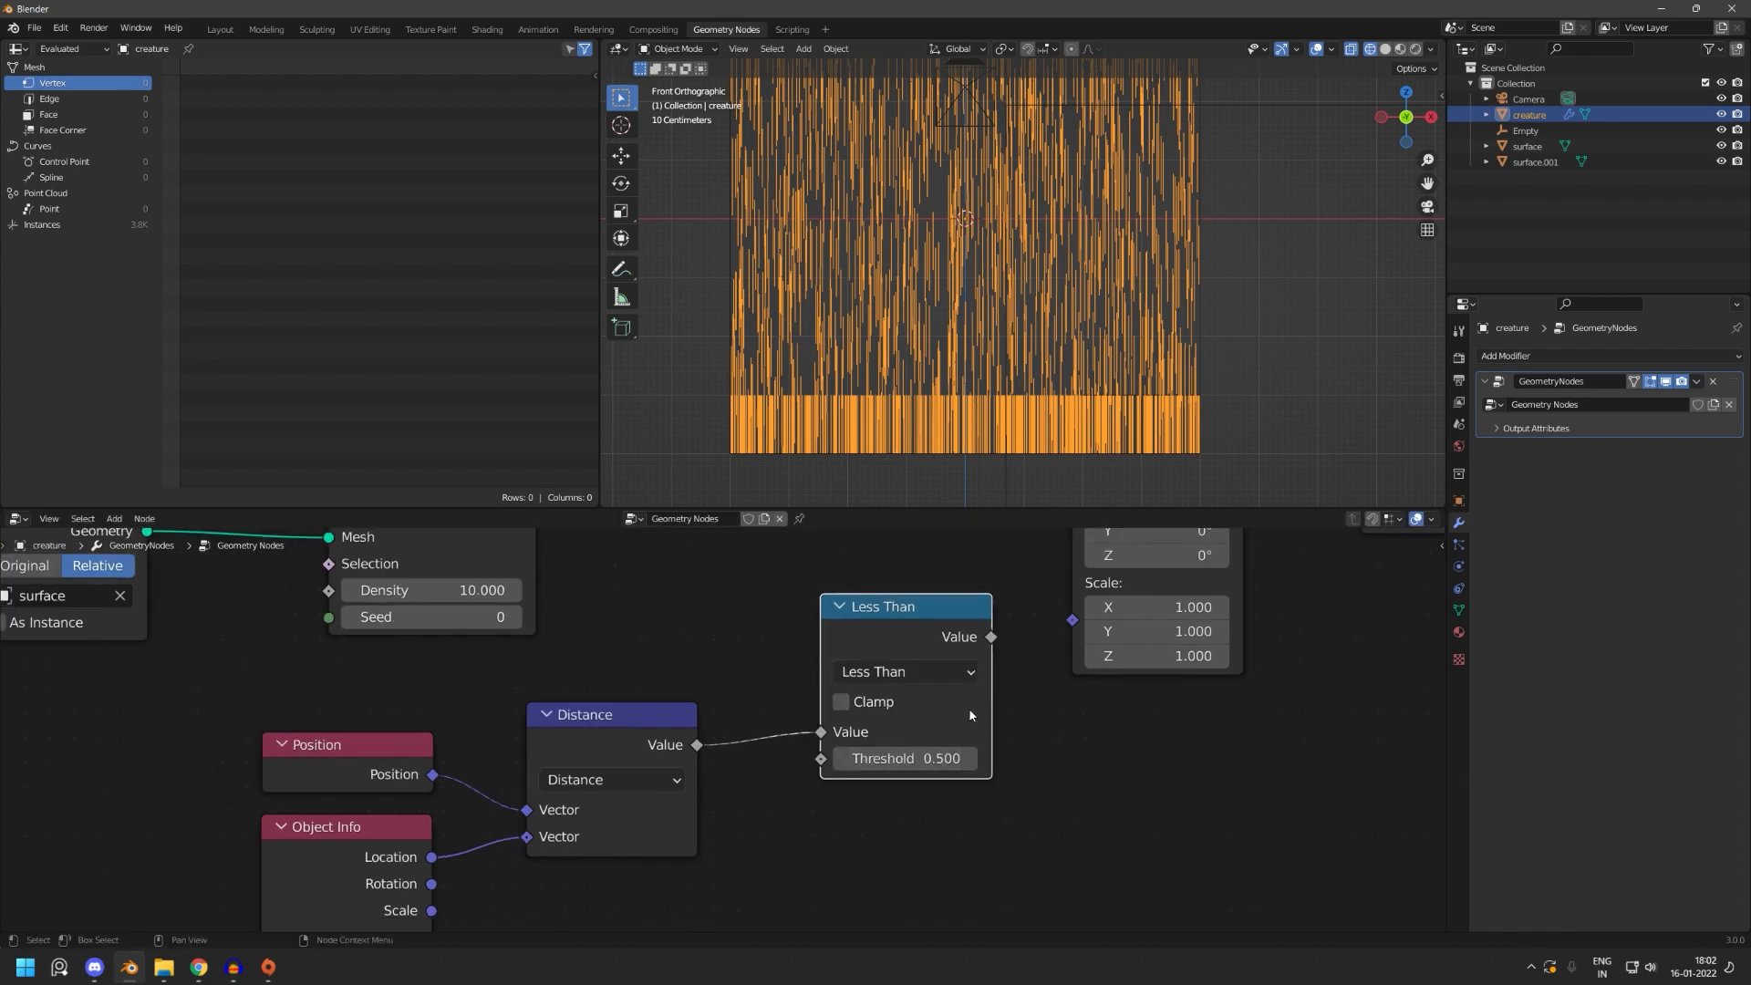
middle_click_drag(969, 707, 814, 903)
left_click_drag(838, 831, 881, 766)
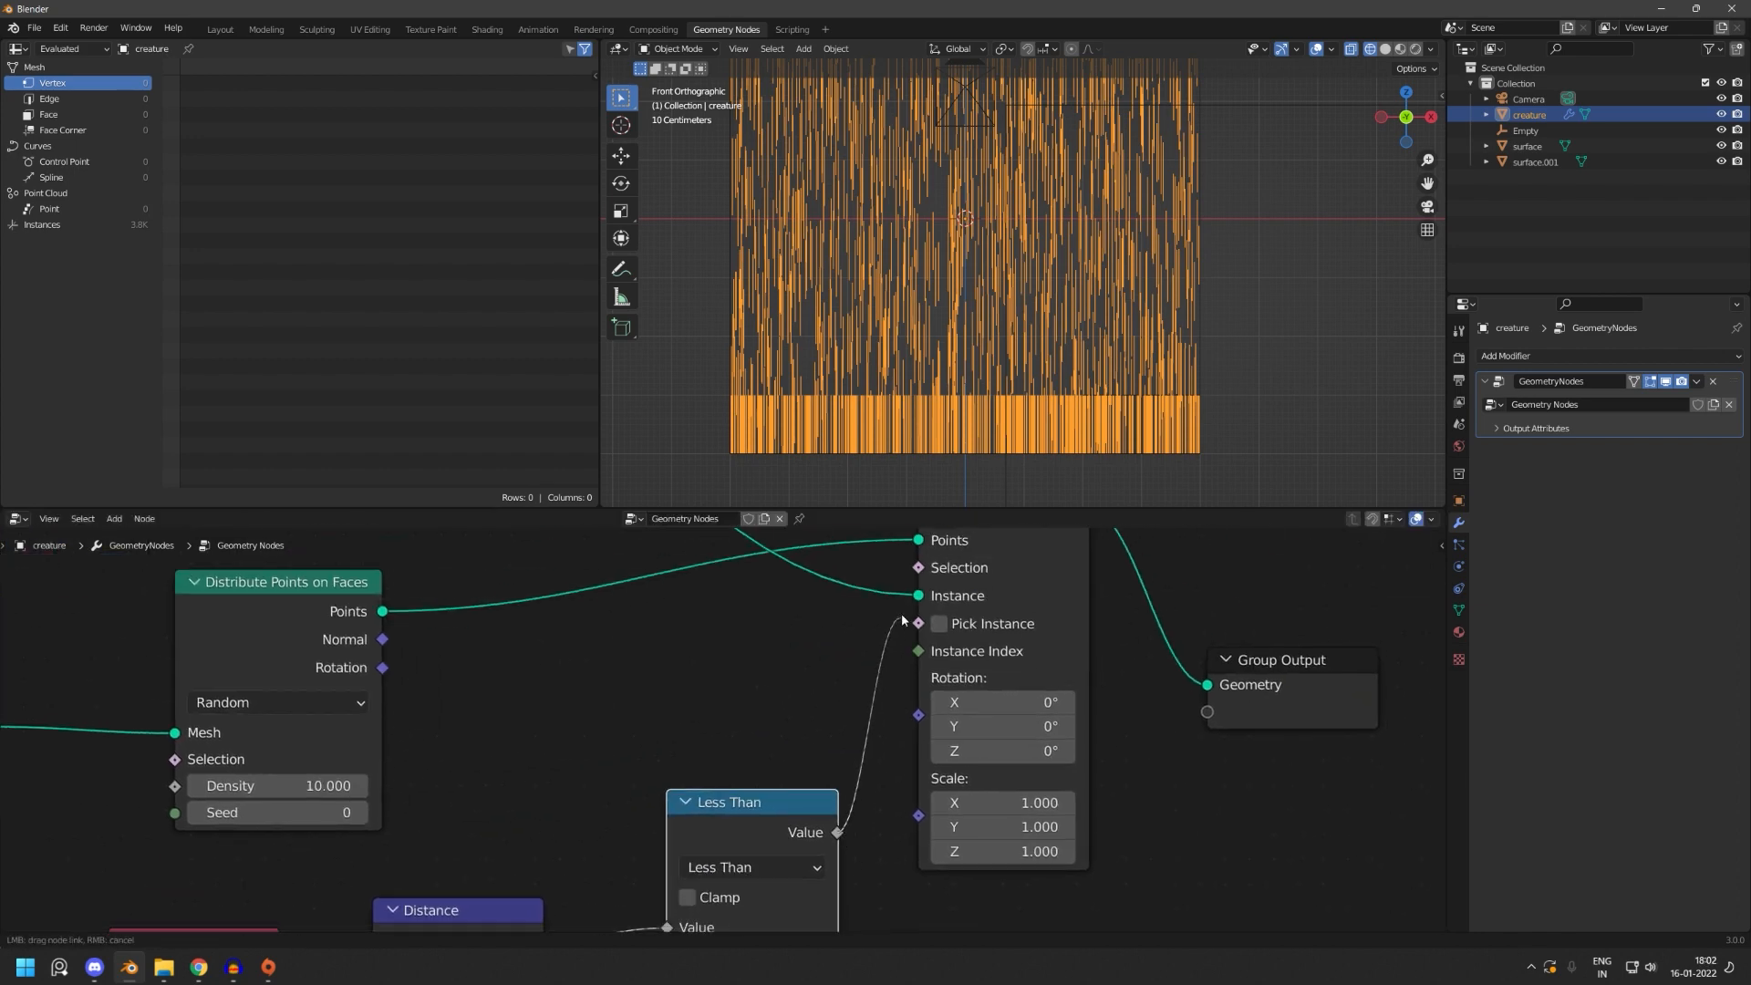
left_click_drag(903, 616, 918, 569)
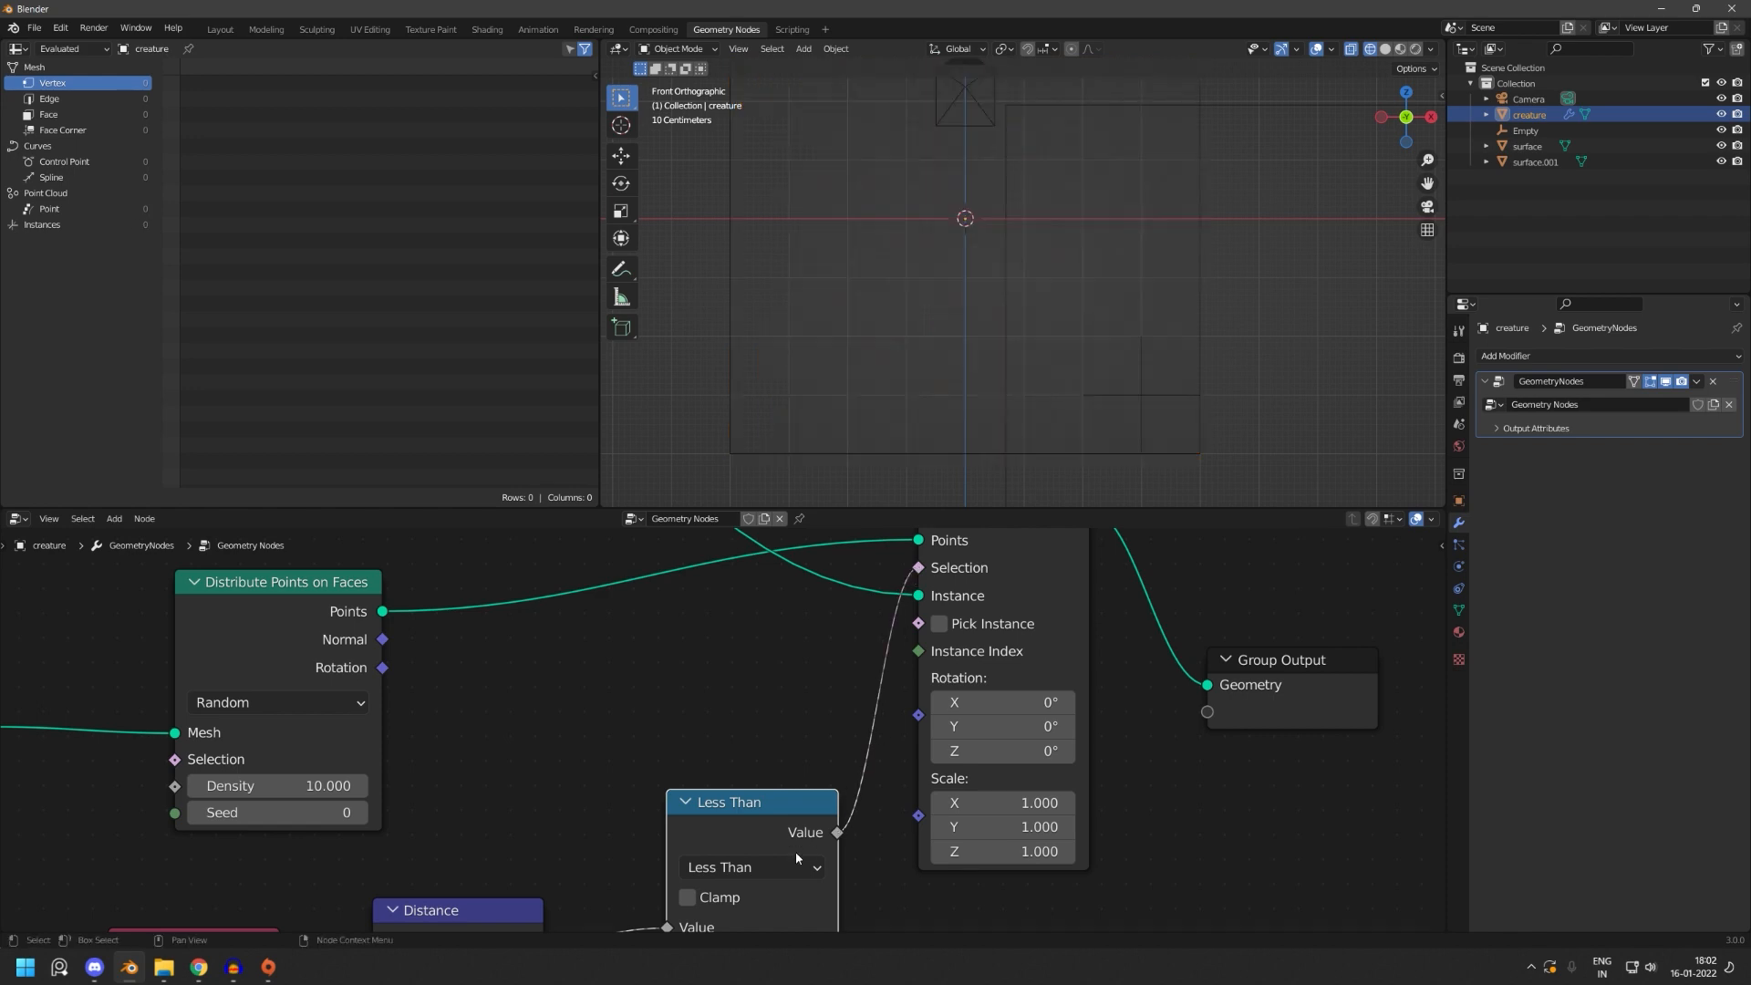
- Move the Less Than node up slightly and set its Threshold to 3
left_click_drag(748, 802, 758, 718)
middle_click_drag(852, 786, 871, 611)
left_click(809, 696)
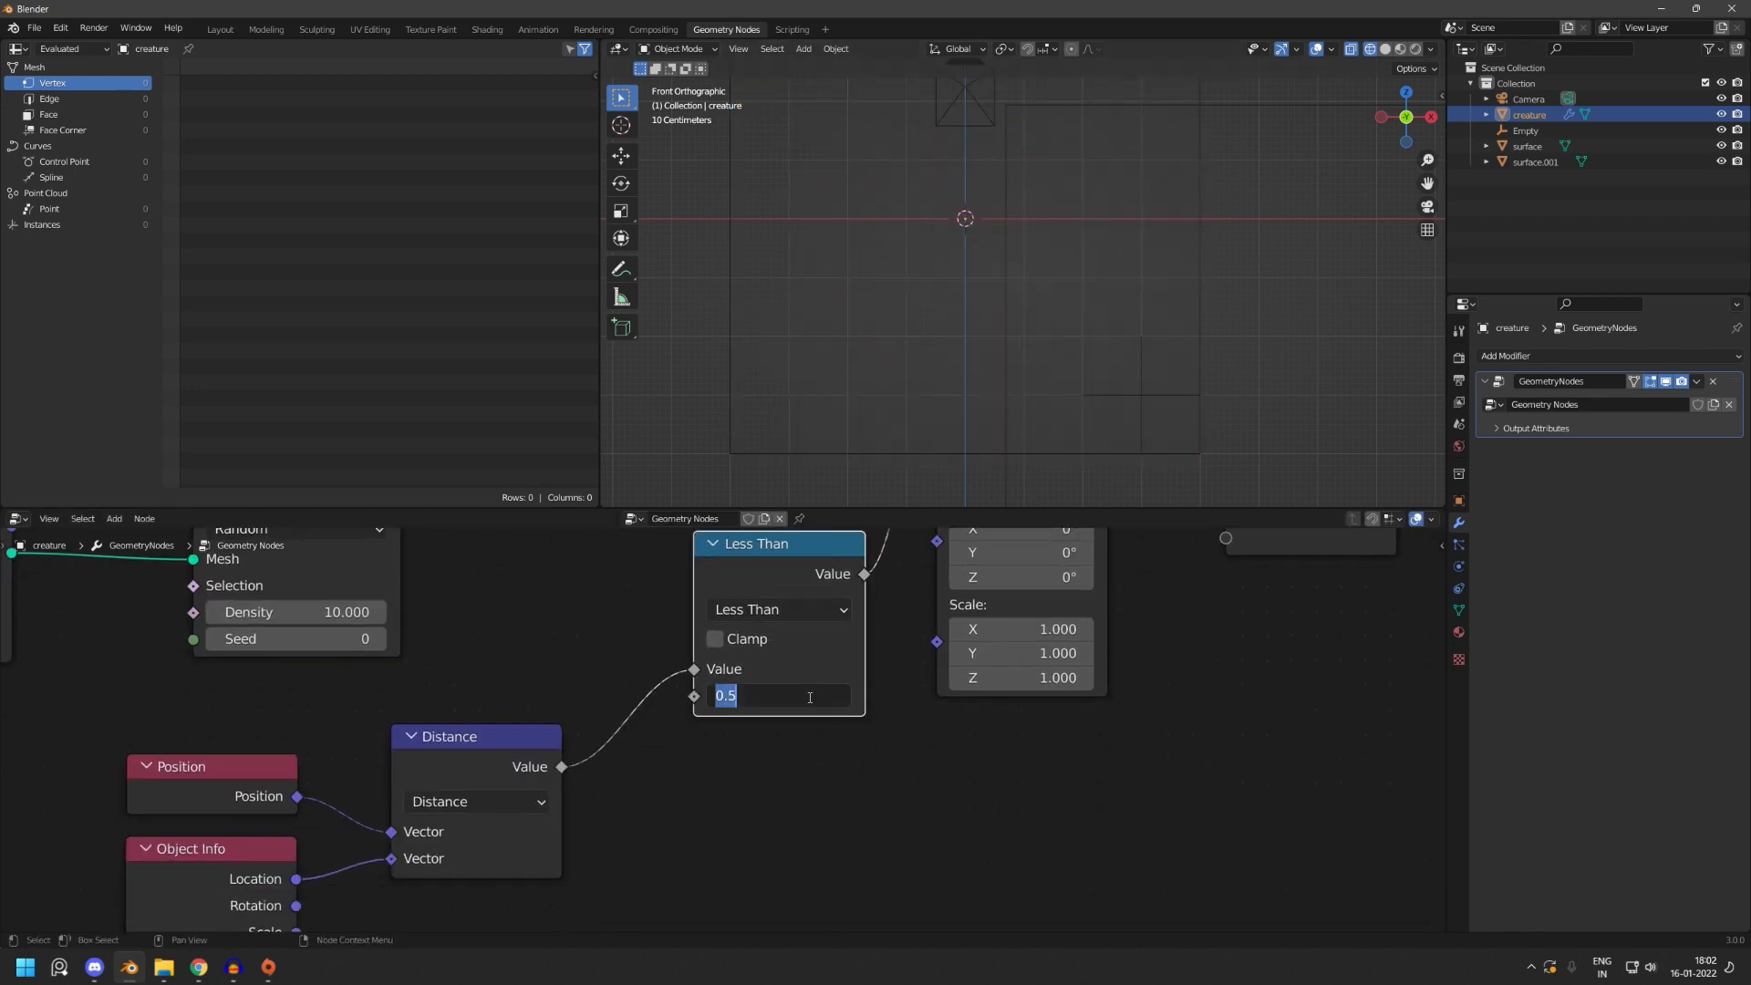
type("3")
key("Return")
- Select the Empty and, in the left view, move it along global Y to about -3.43 m
left_click(1136, 397)
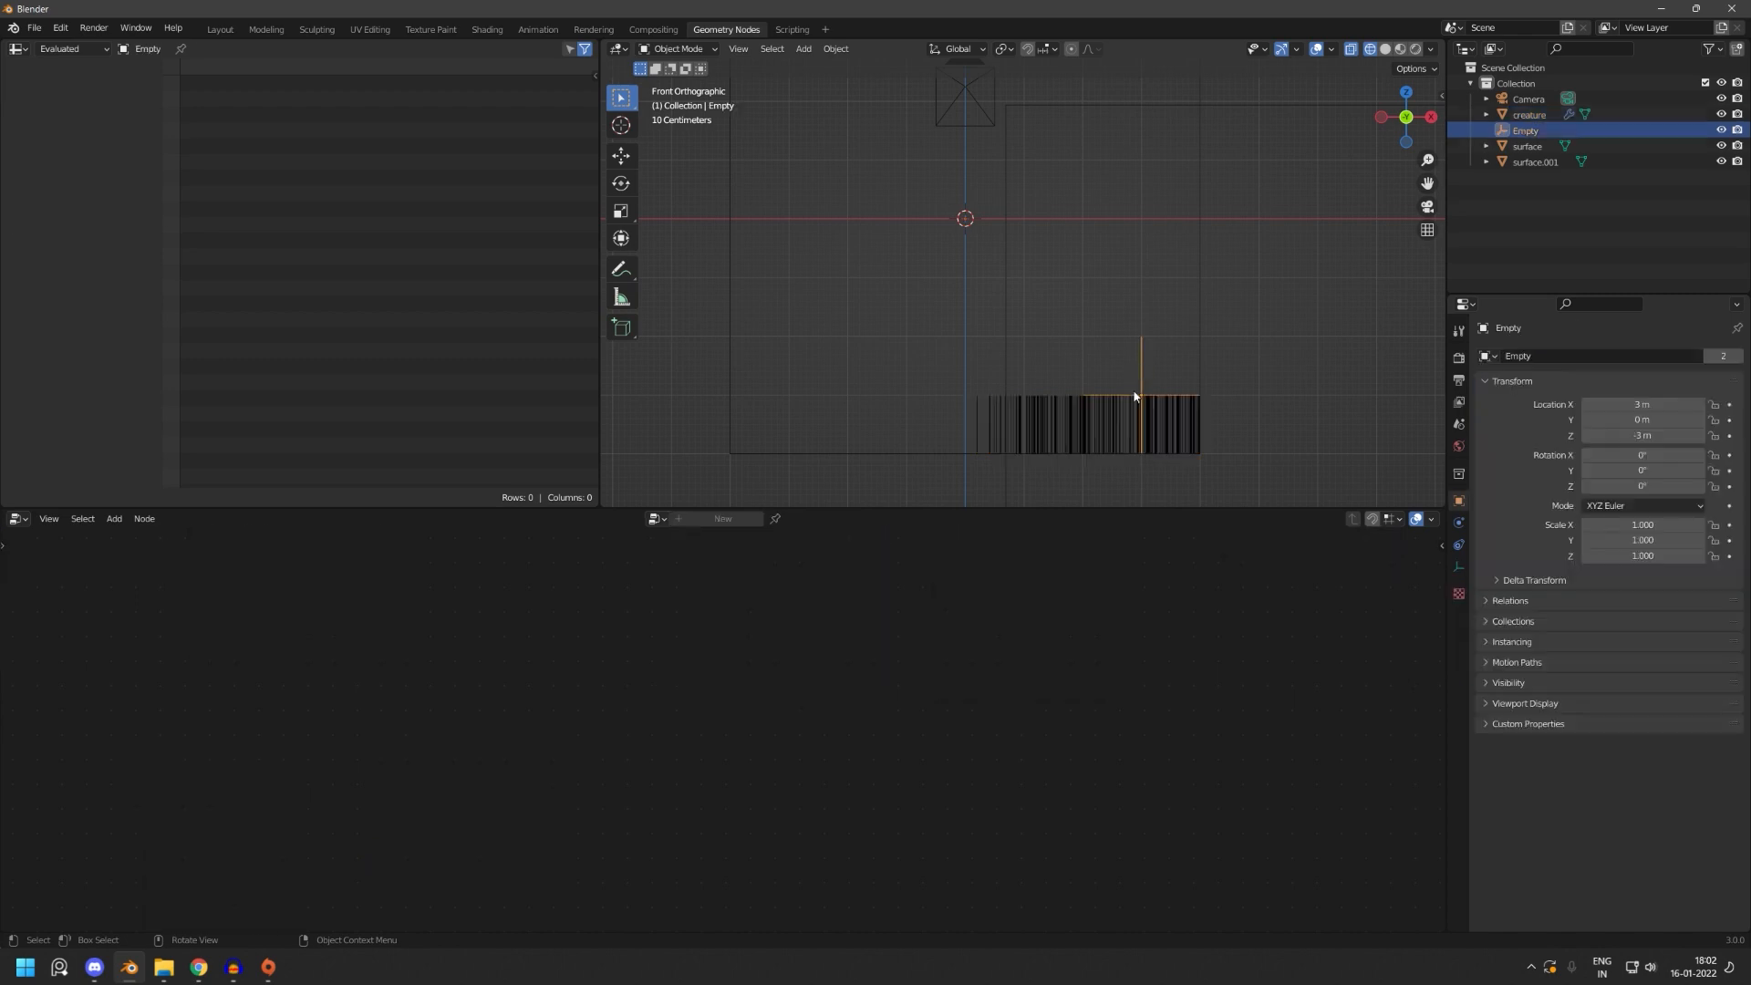
left_click(1383, 119)
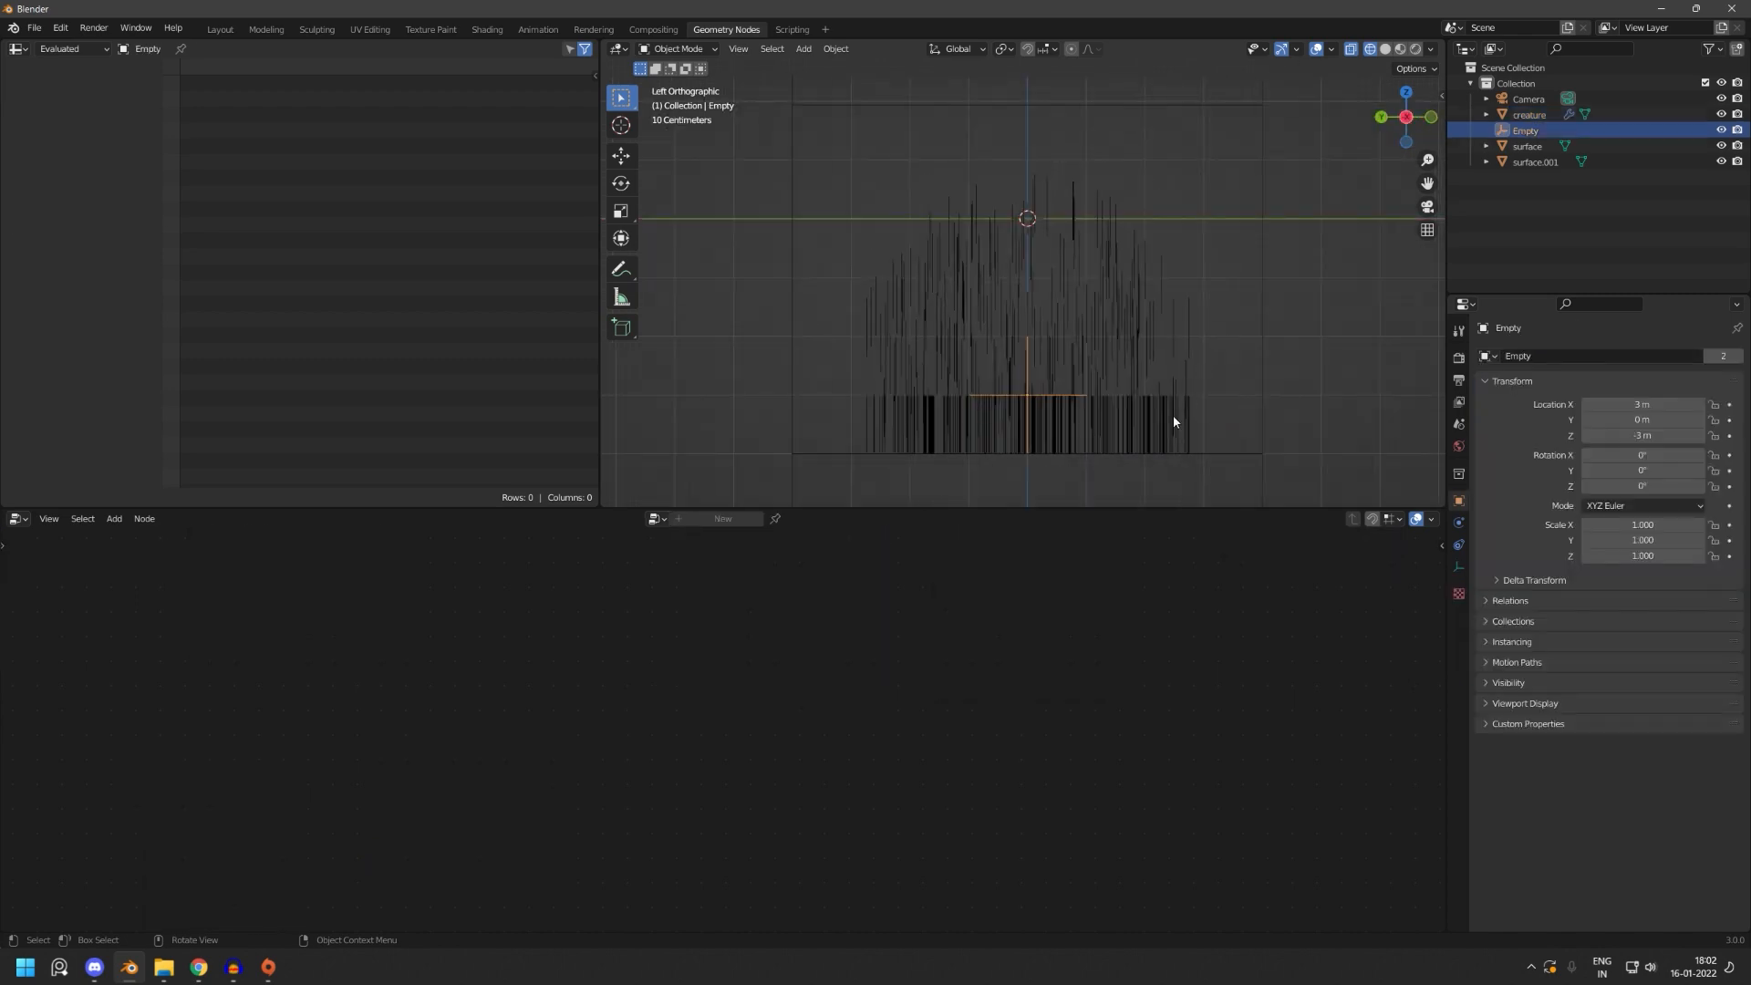
key("g")
key("x")
key("y")
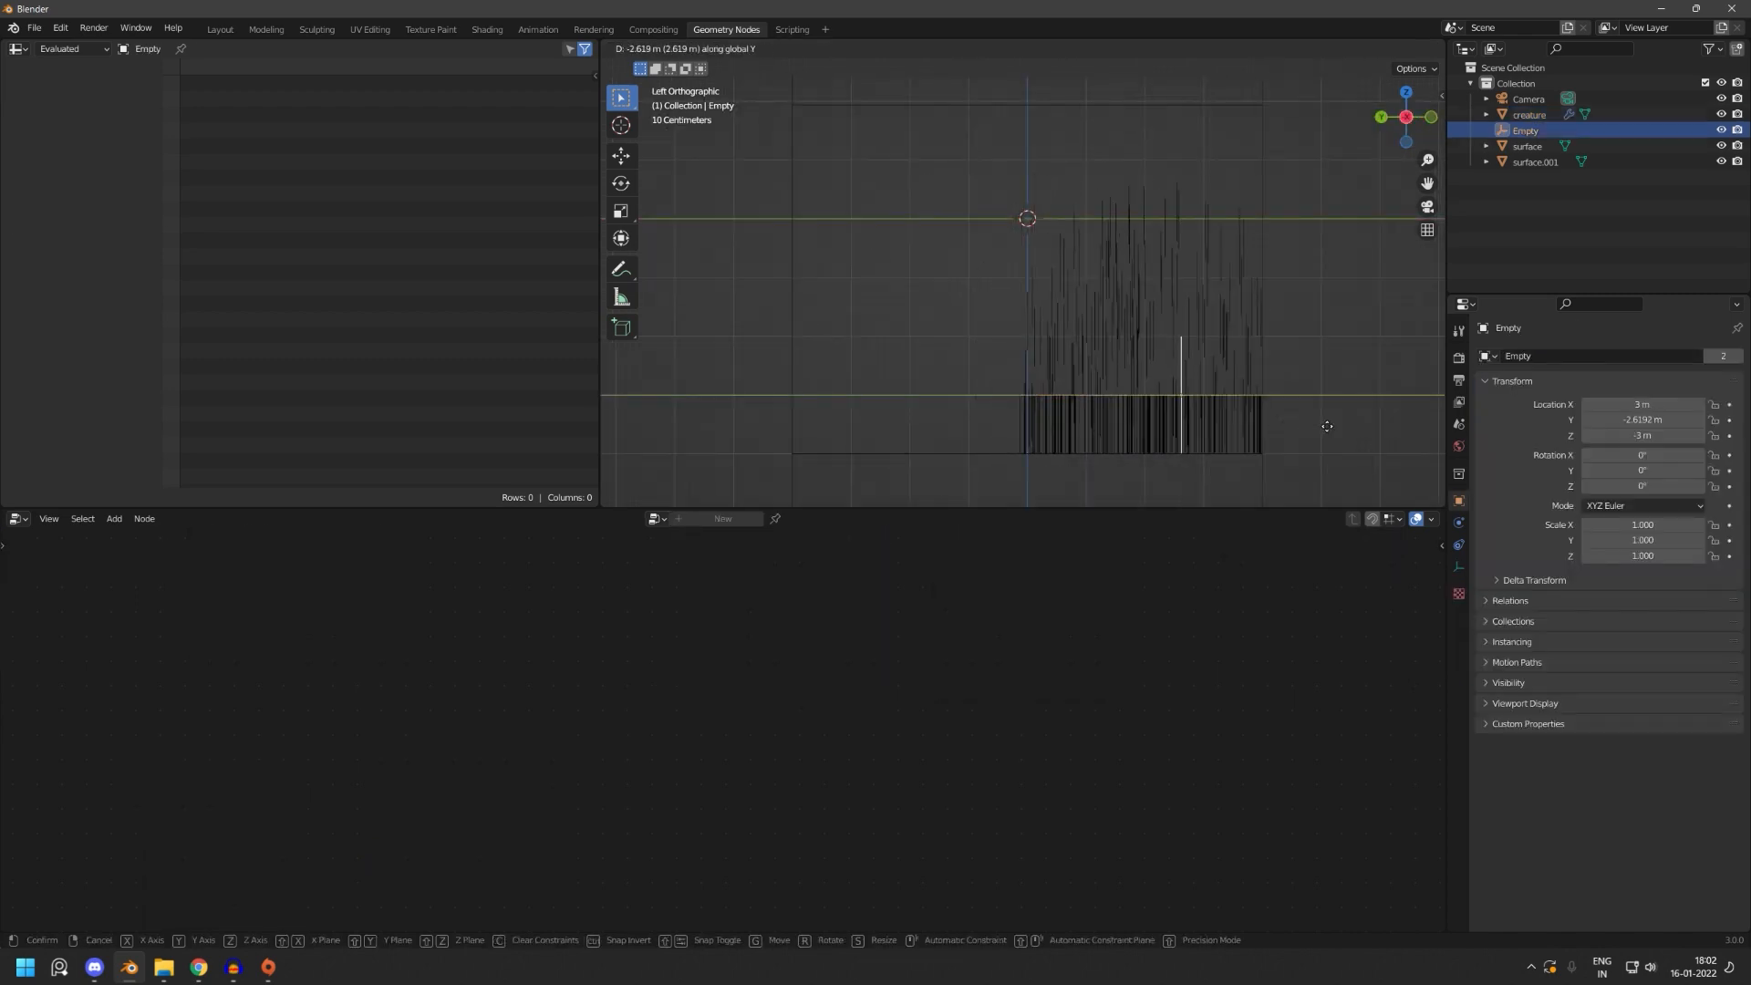
left_click(1375, 448)
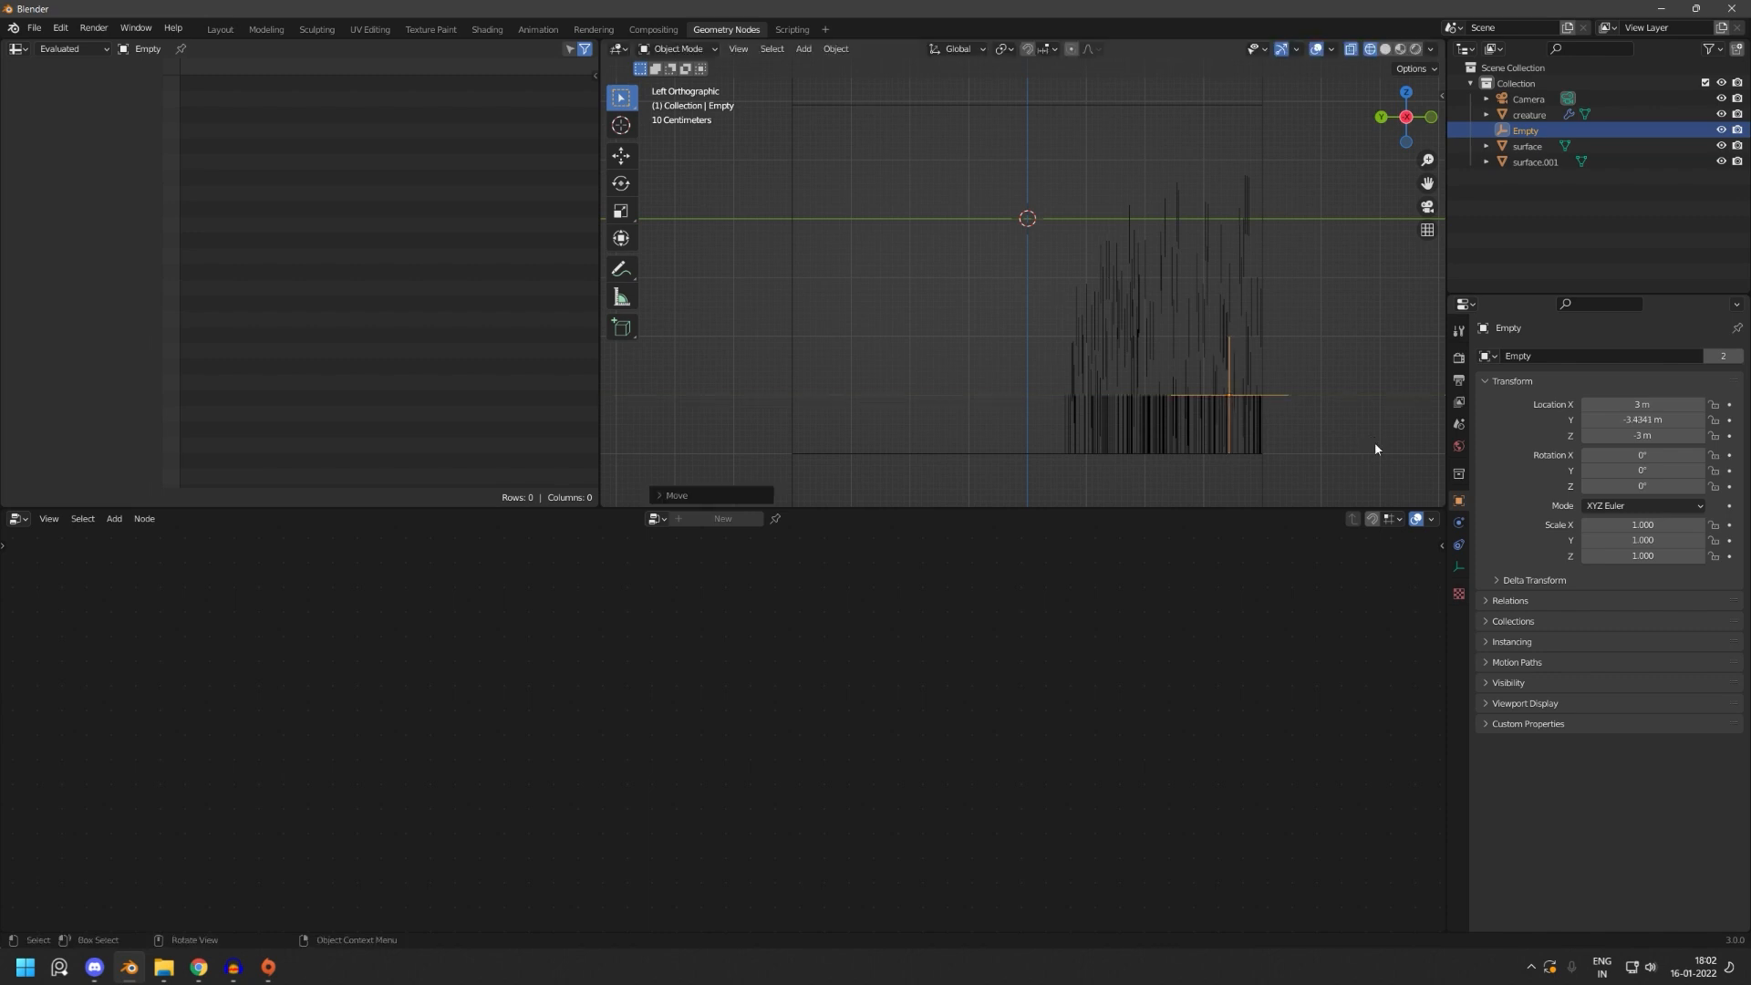
- In the front view, move the Empty close to the world origin, at about X -0.05 m and Z 0.12 m
left_click(1431, 117)
key("g")
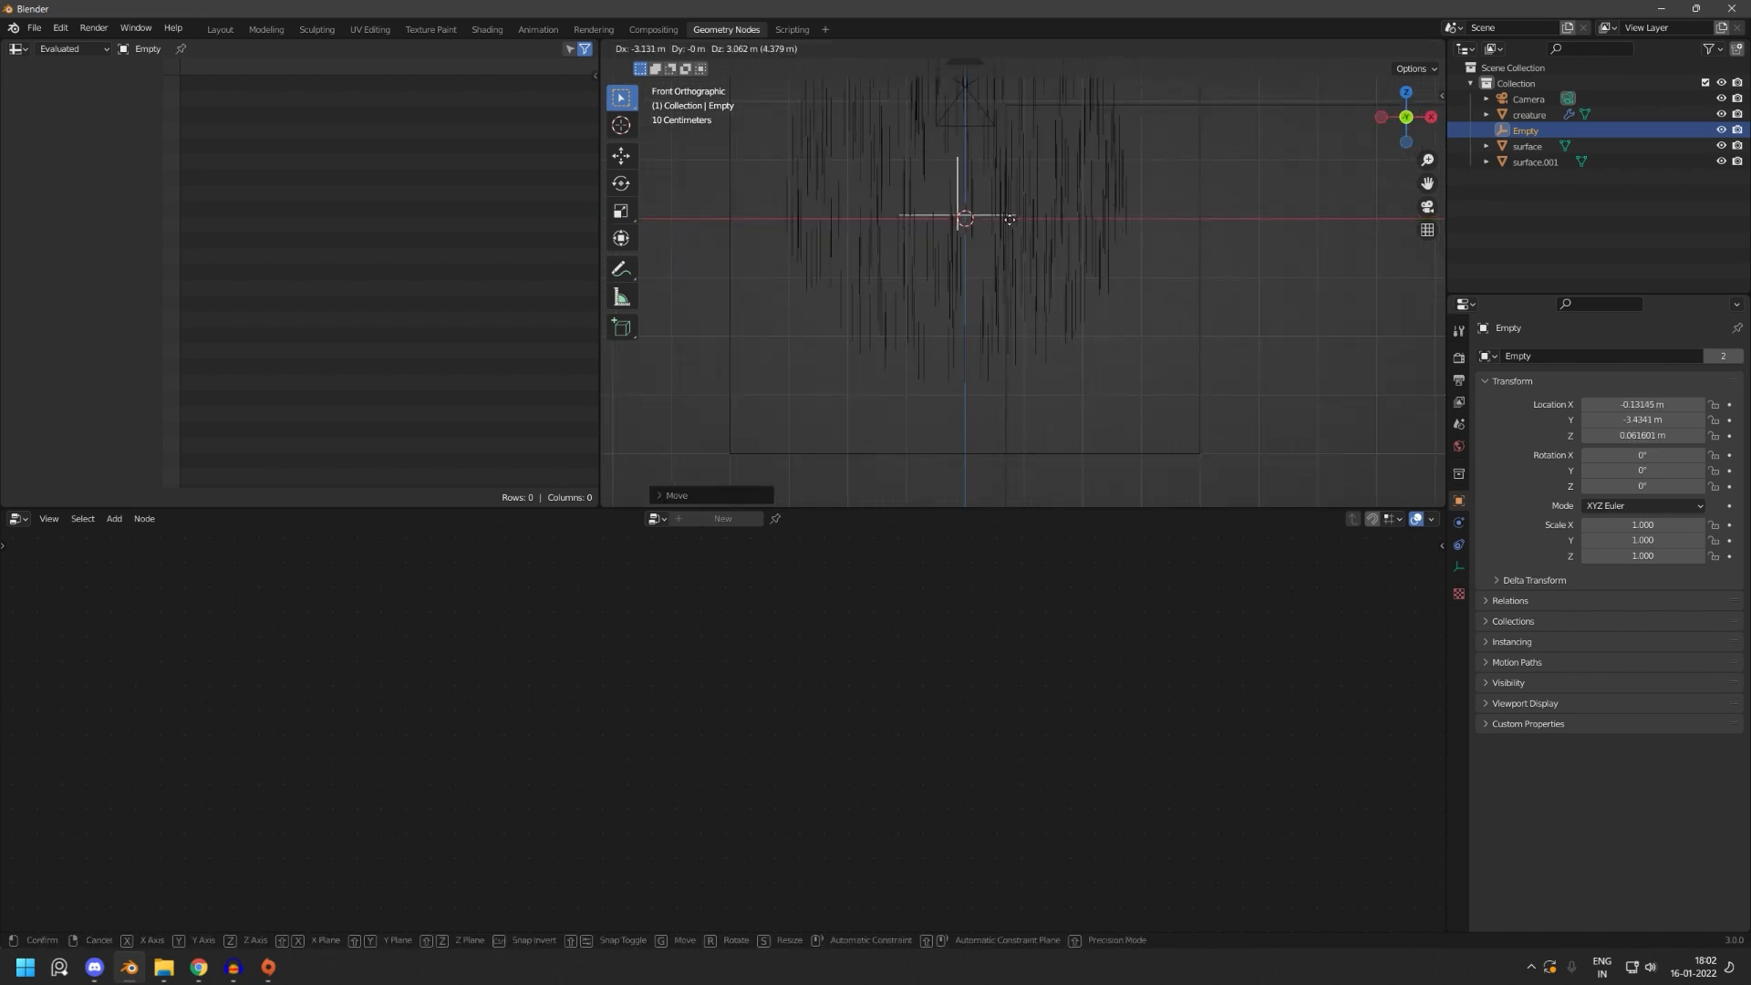
scroll(1052, 334, "down", 2)
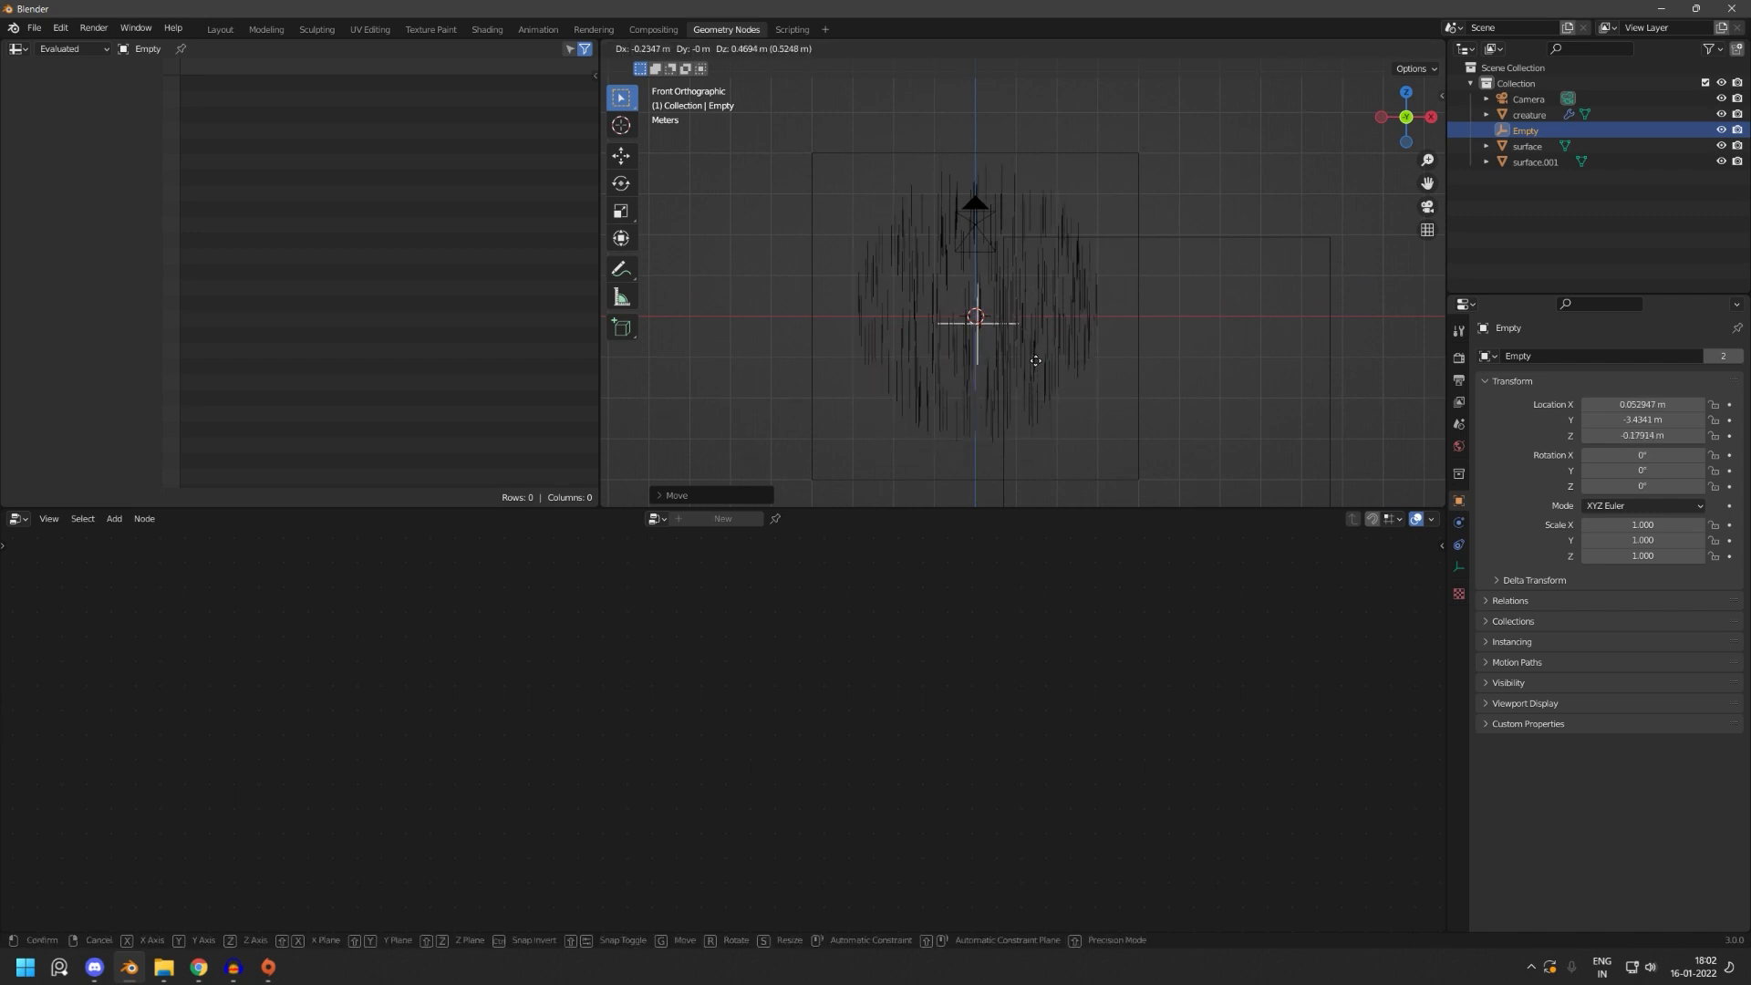
left_click(1033, 355)
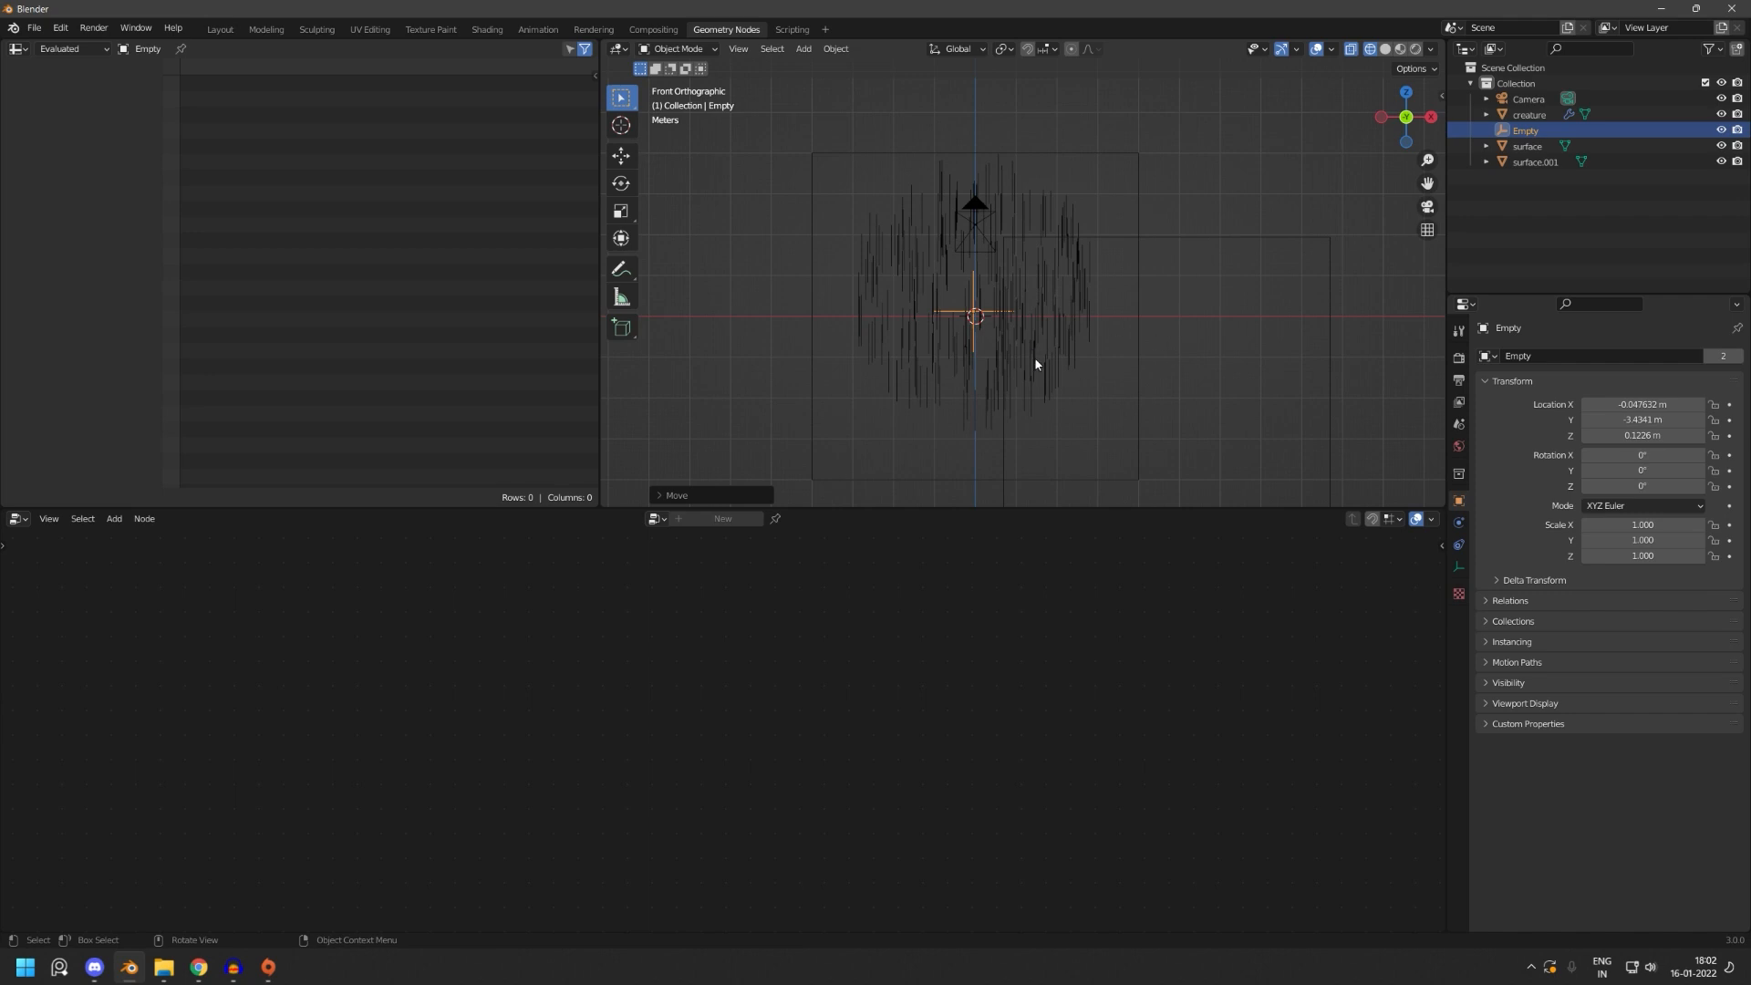
- Reselect the creature object and save the file to the Desktop as creature.blend
left_click(1040, 361)
middle_click_drag(1040, 678, 922, 831)
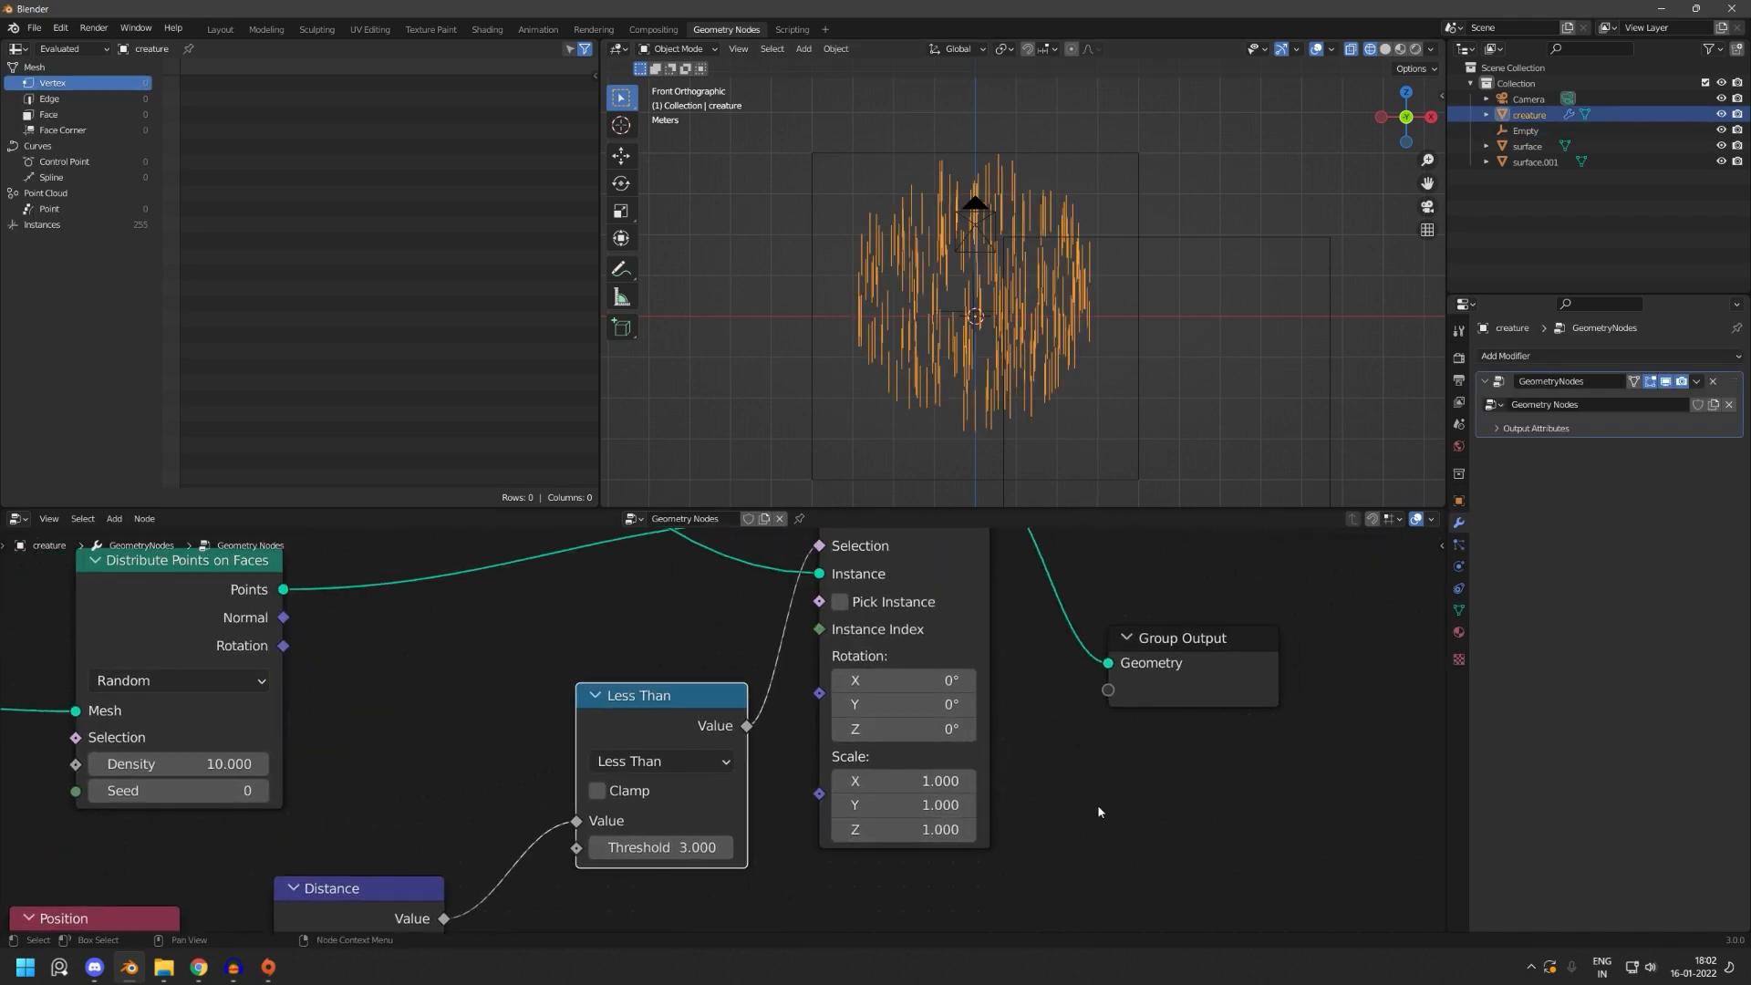
scroll(960, 782, "down", 4)
key("ctrl+s")
left_click(1196, 662)
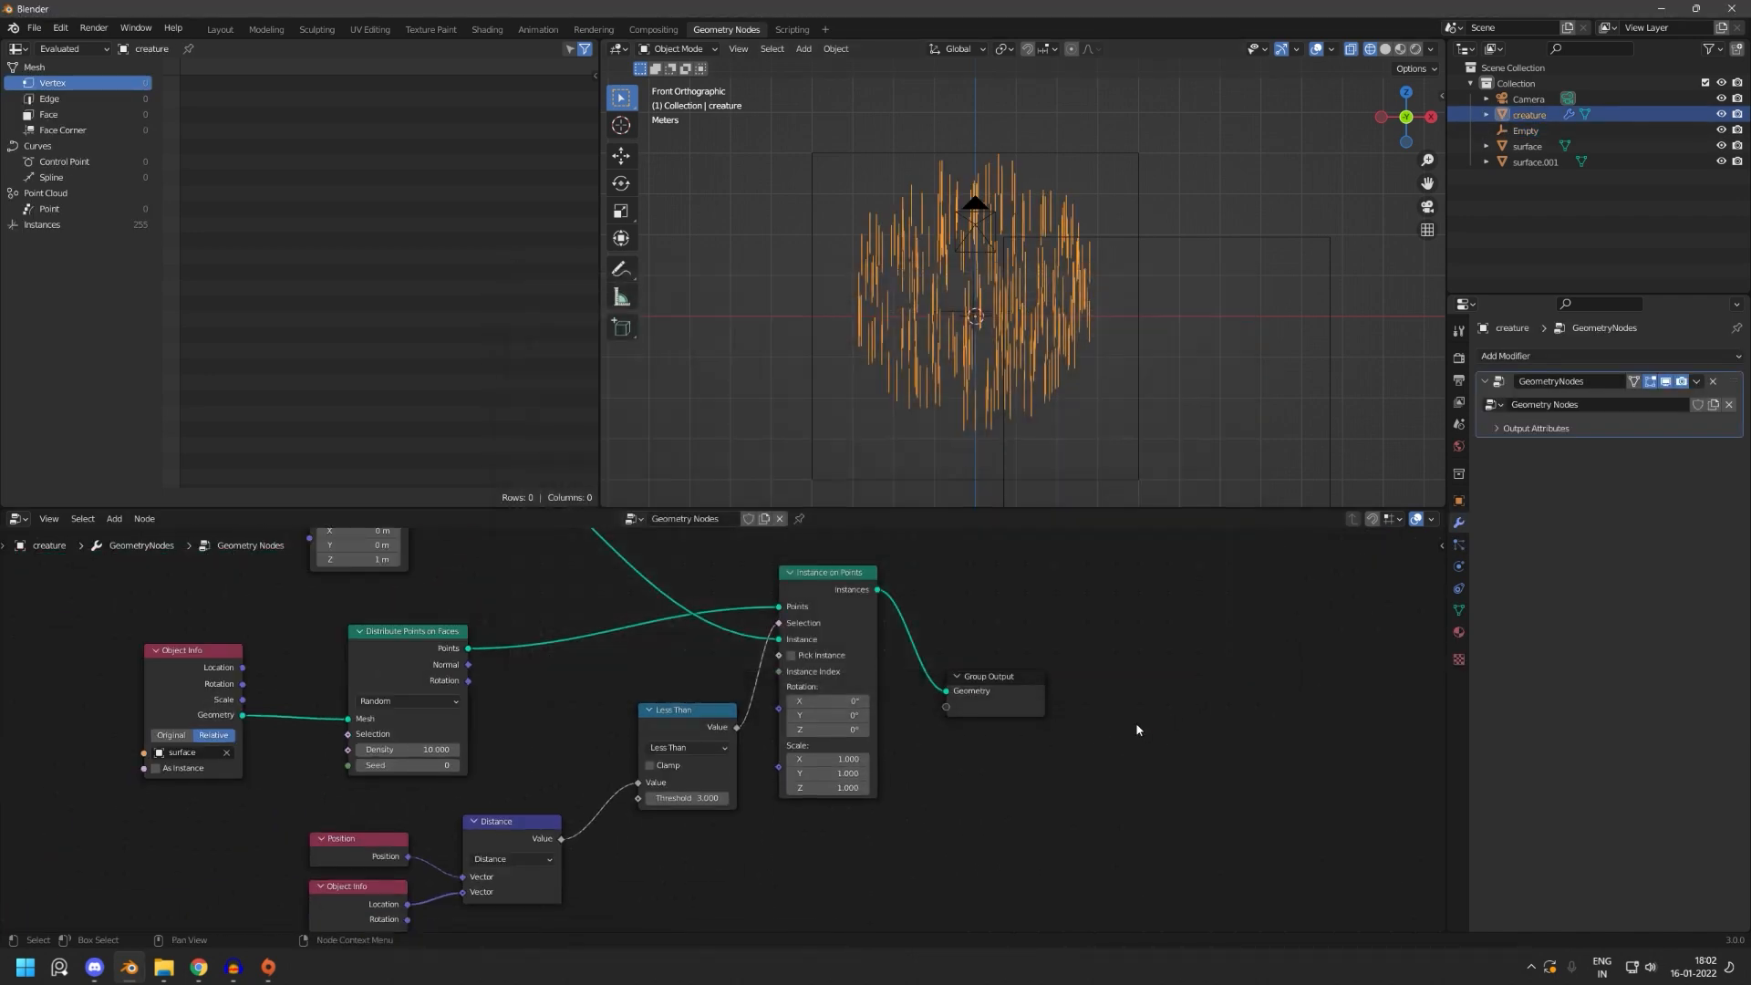
key("ctrl+s")
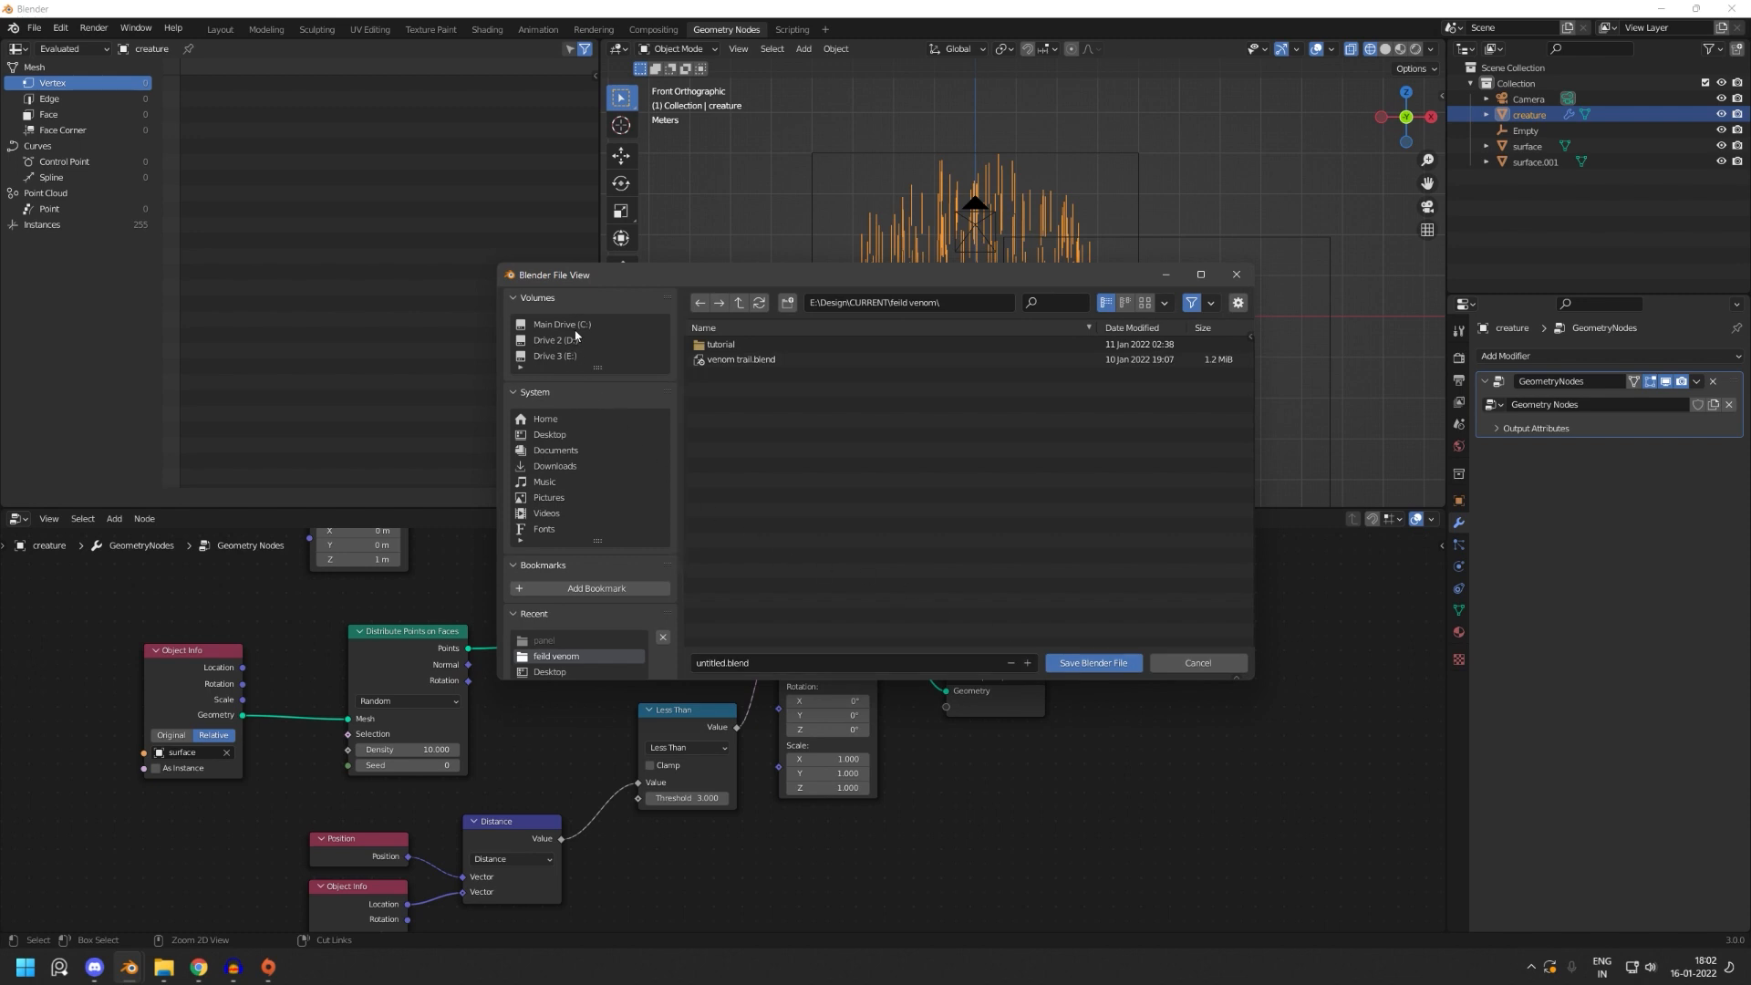
left_click(561, 438)
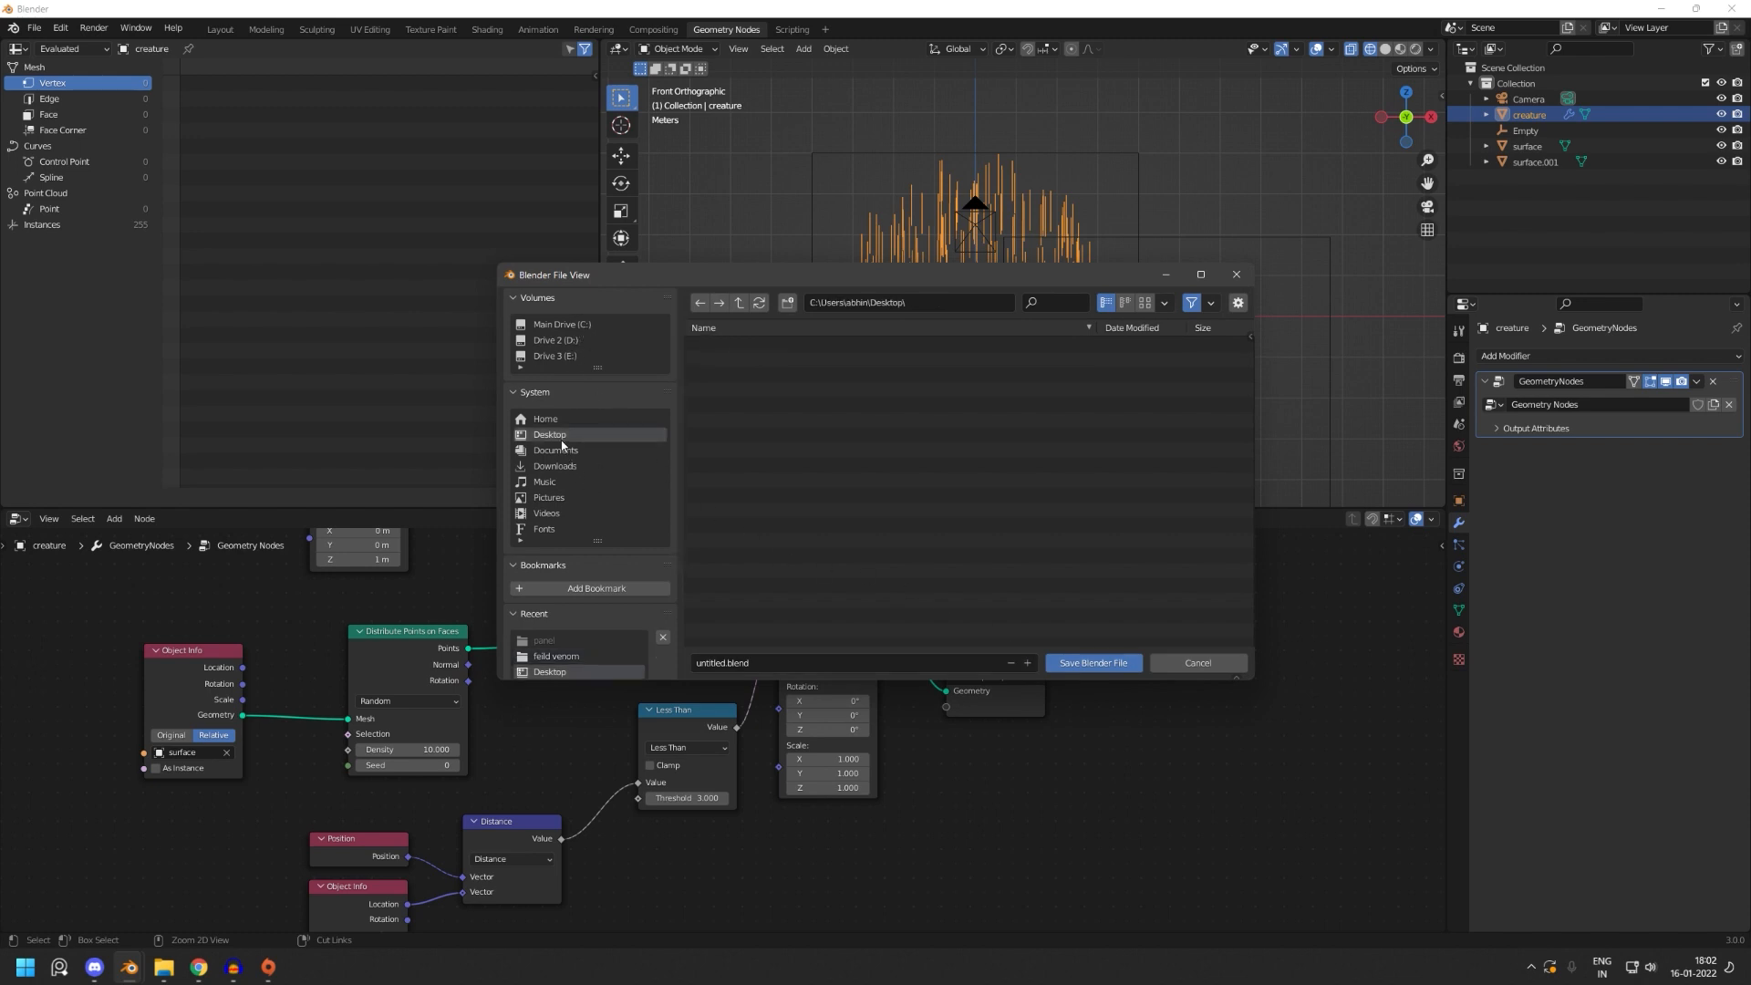
left_click(844, 663)
type("creature")
key("Return")
left_click(1094, 662)
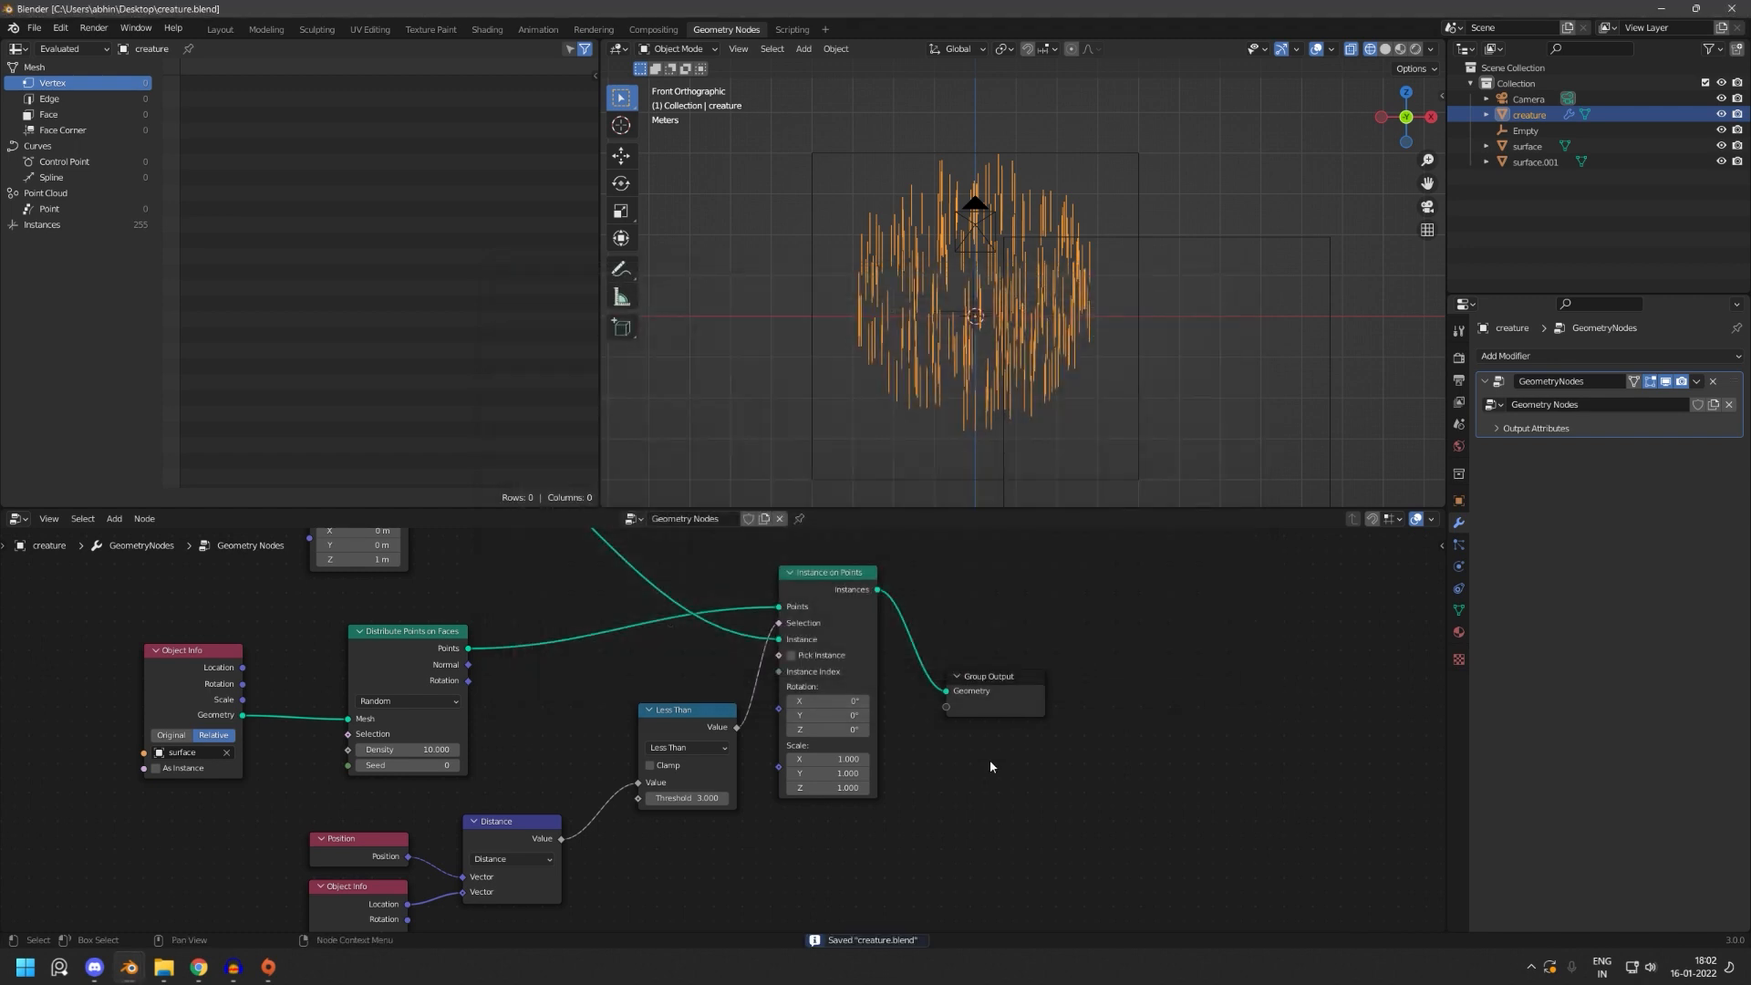
- Move Instance on Points and Group Output together farther right to free space after the Less Than node
left_click_drag(1202, 841, 815, 524)
key("g")
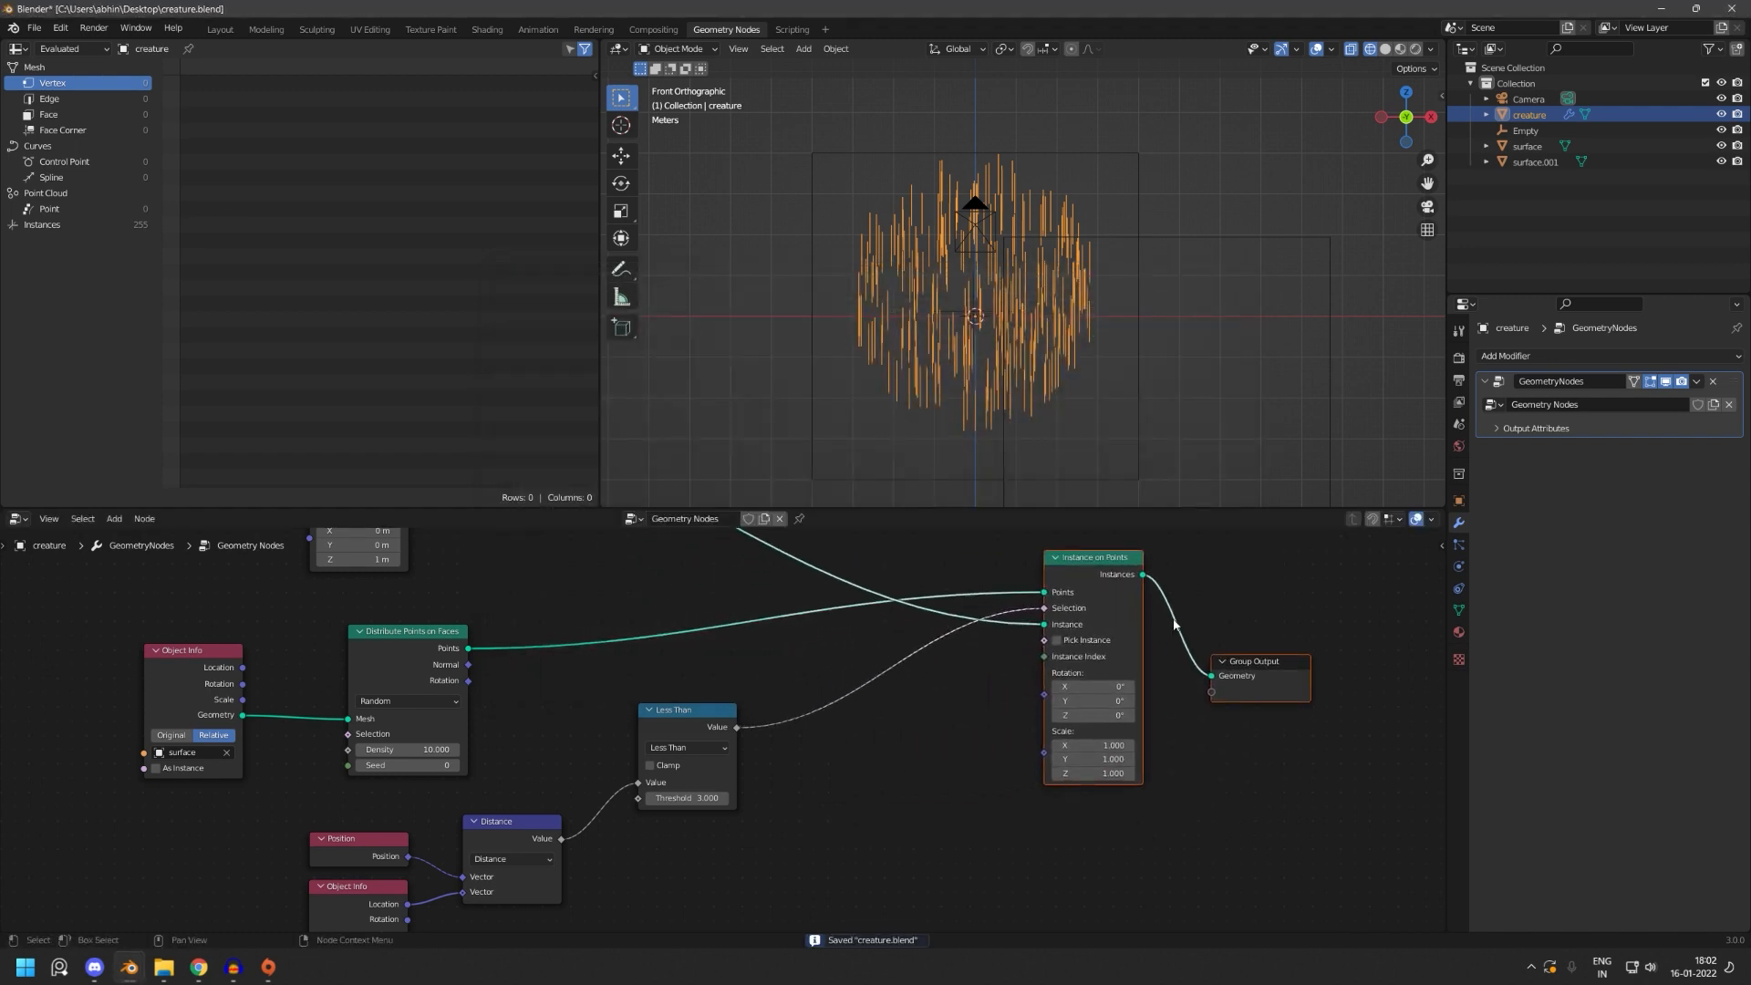
left_click(1576, 274)
scroll(1012, 677, "up", 5)
scroll(939, 702, "down", 6)
middle_click_drag(936, 714, 983, 600)
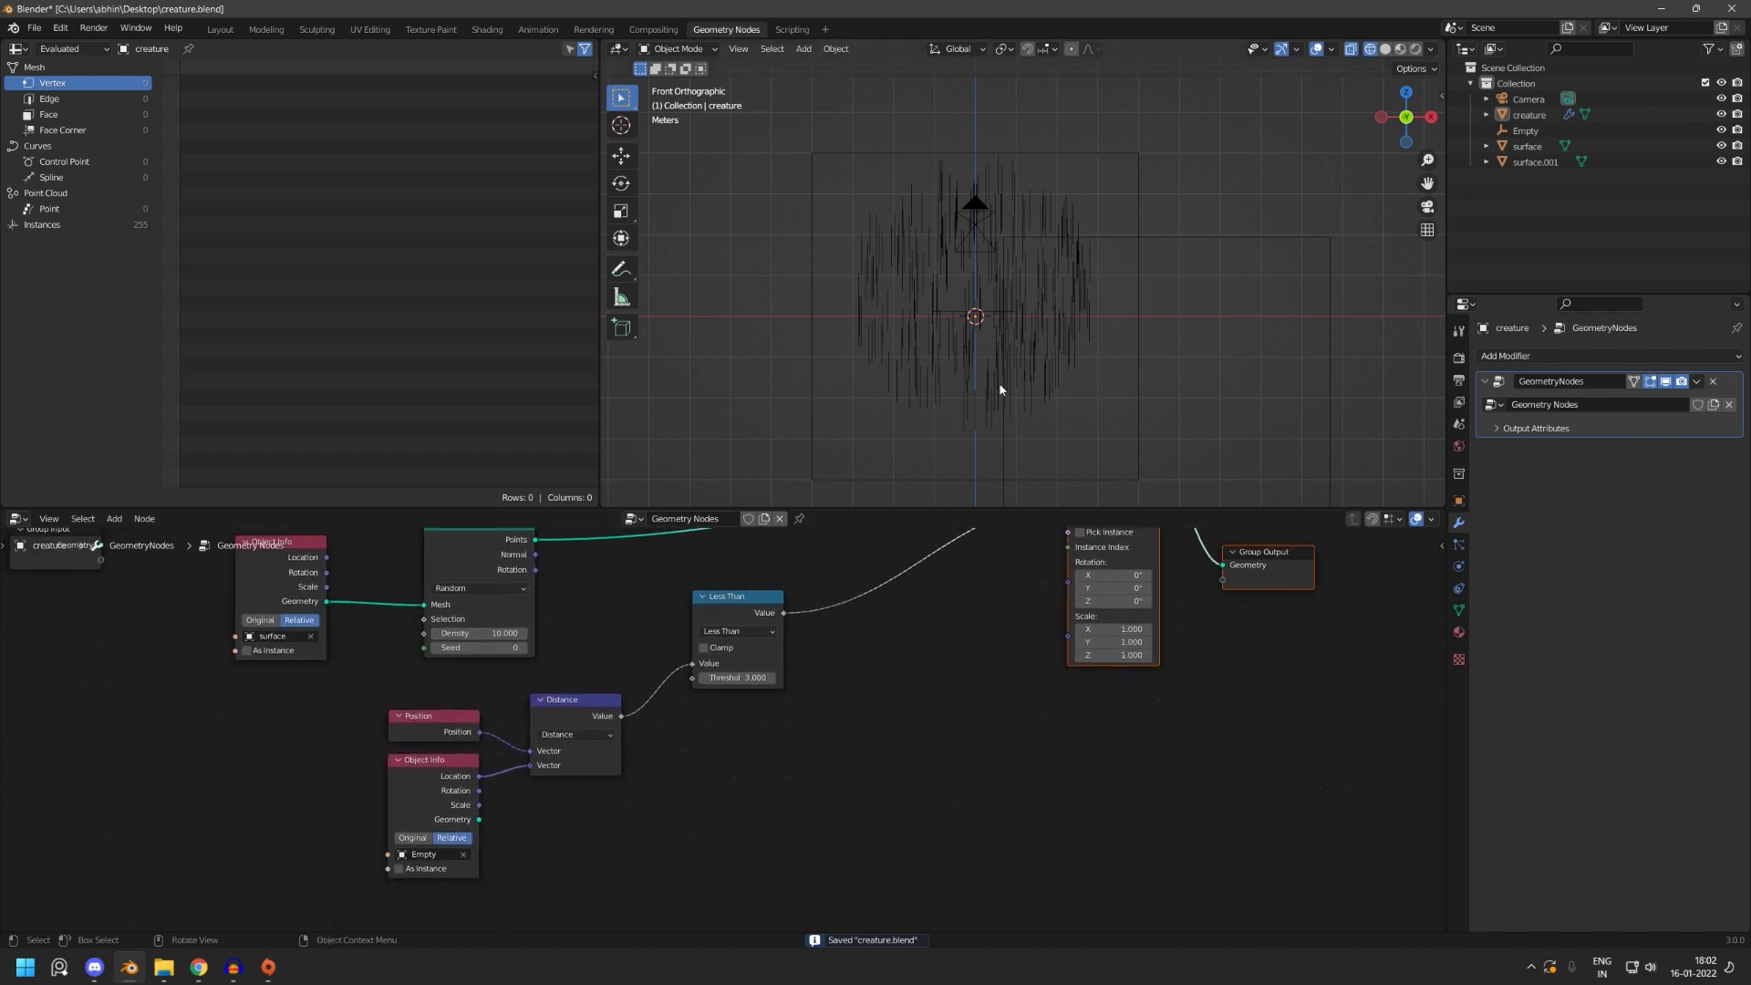
left_click(1213, 708)
scroll(932, 745, "up", 2)
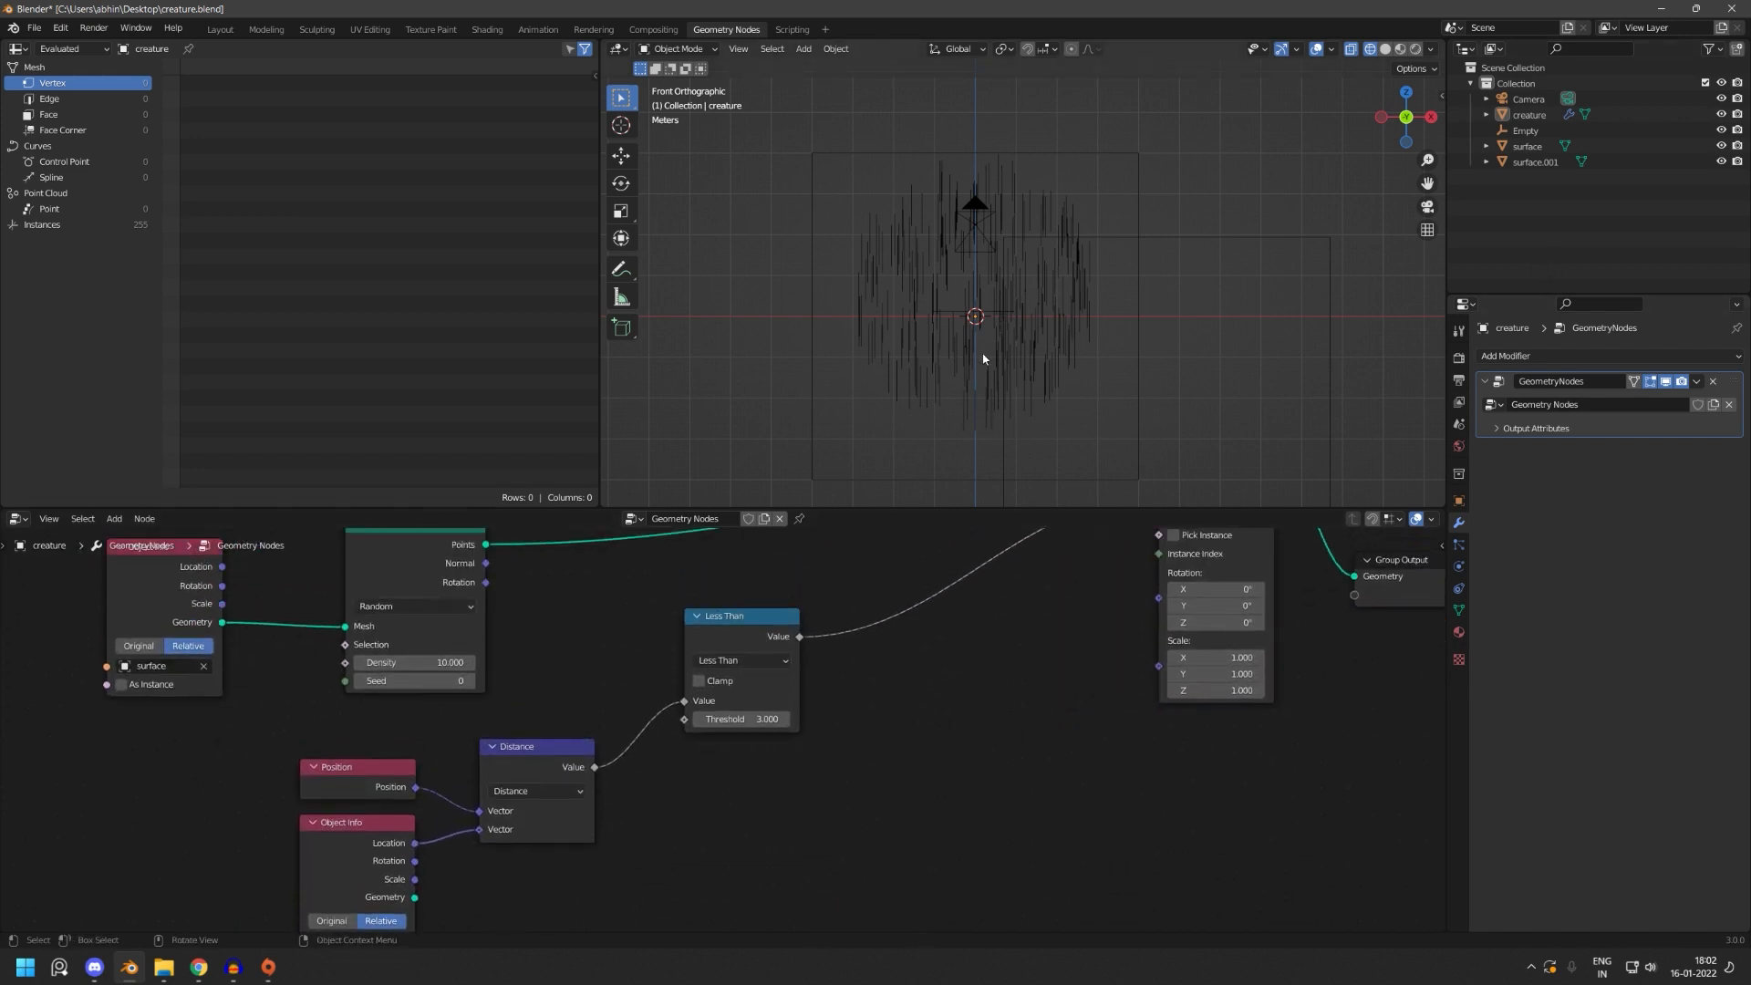
scroll(891, 376, "up", 5)
left_click(855, 376)
scroll(939, 380, "down", 5)
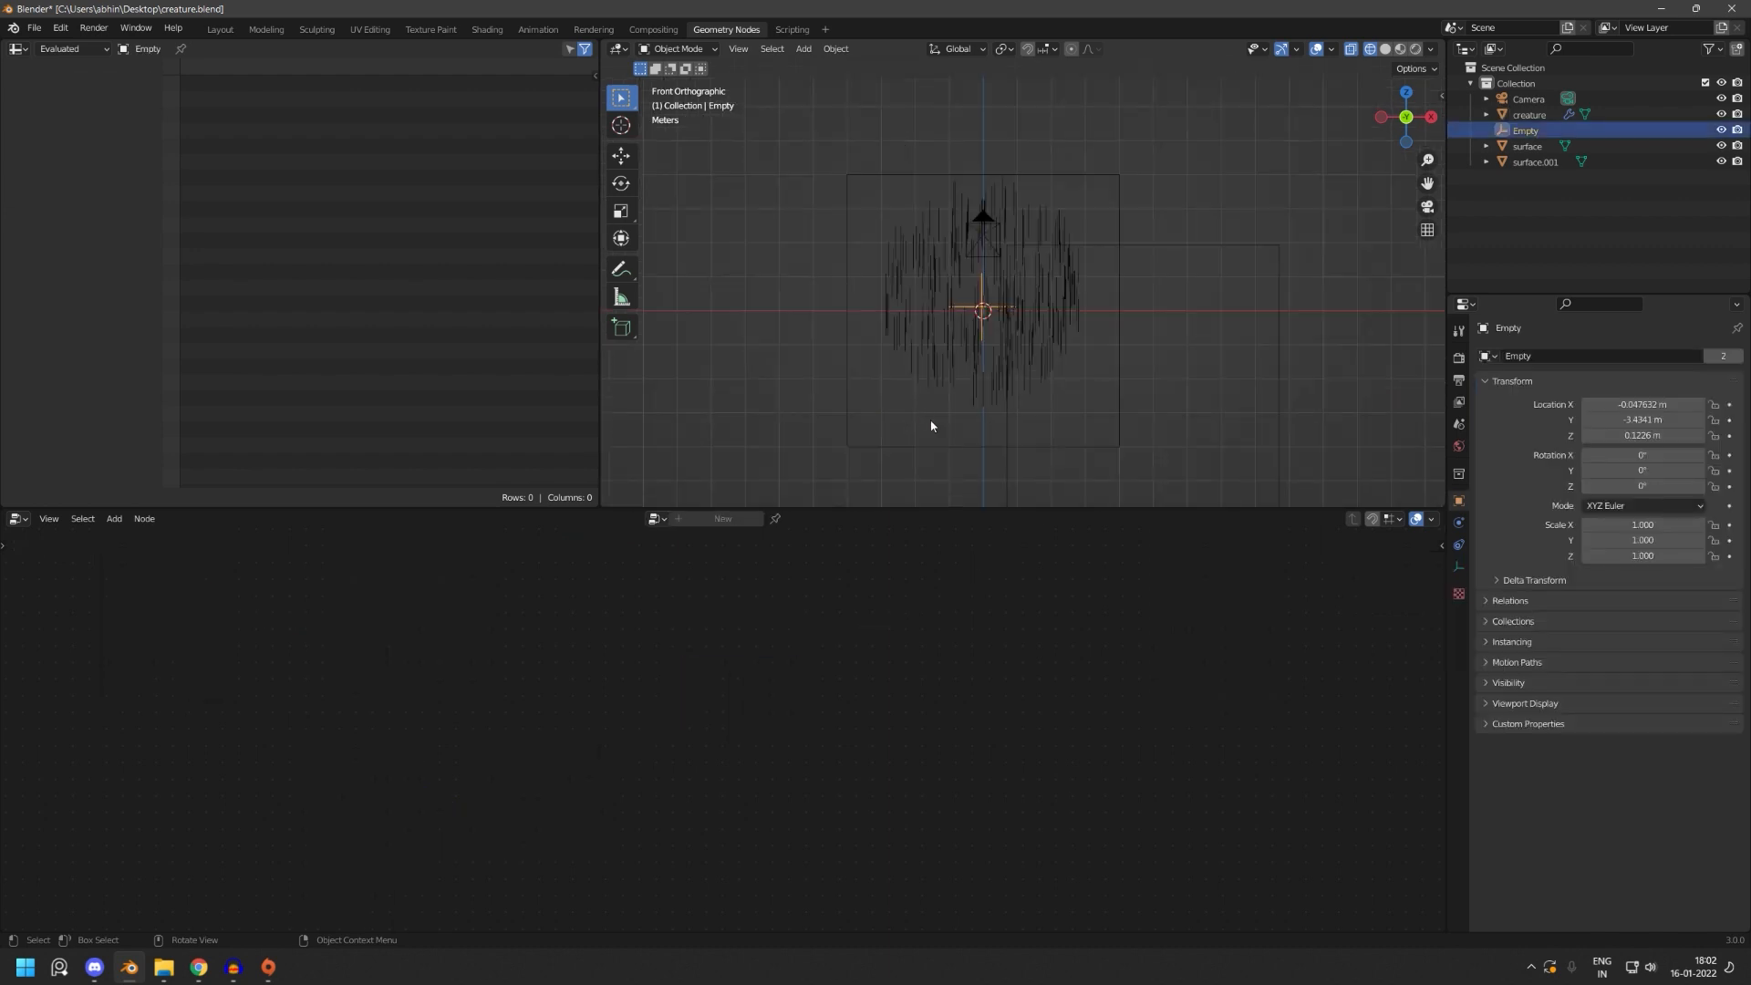
- Duplicate the creature's Distance node with its input links, place the copy below it, and set its operation to Subtract
middle_click_drag(707, 803, 821, 729)
scroll(833, 617, "up", 3)
left_click(651, 524)
left_click(854, 682)
left_click(678, 584)
key("ctrl+shift+d")
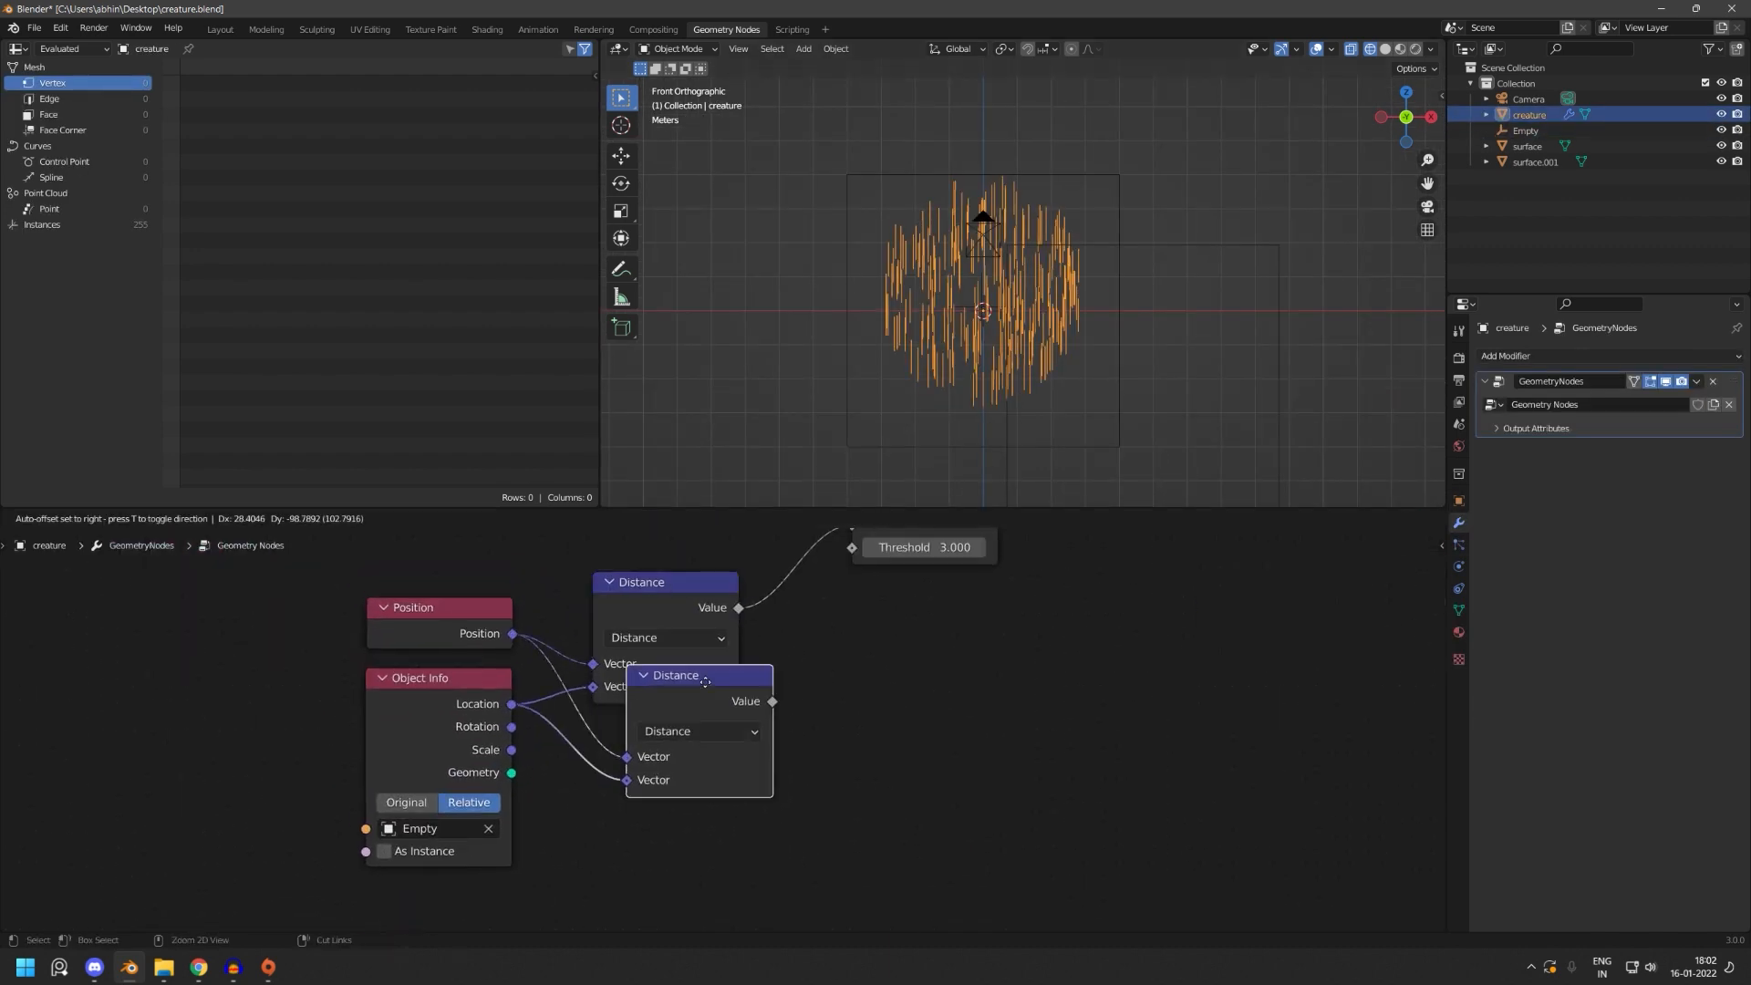
left_click(671, 727)
left_click(659, 781)
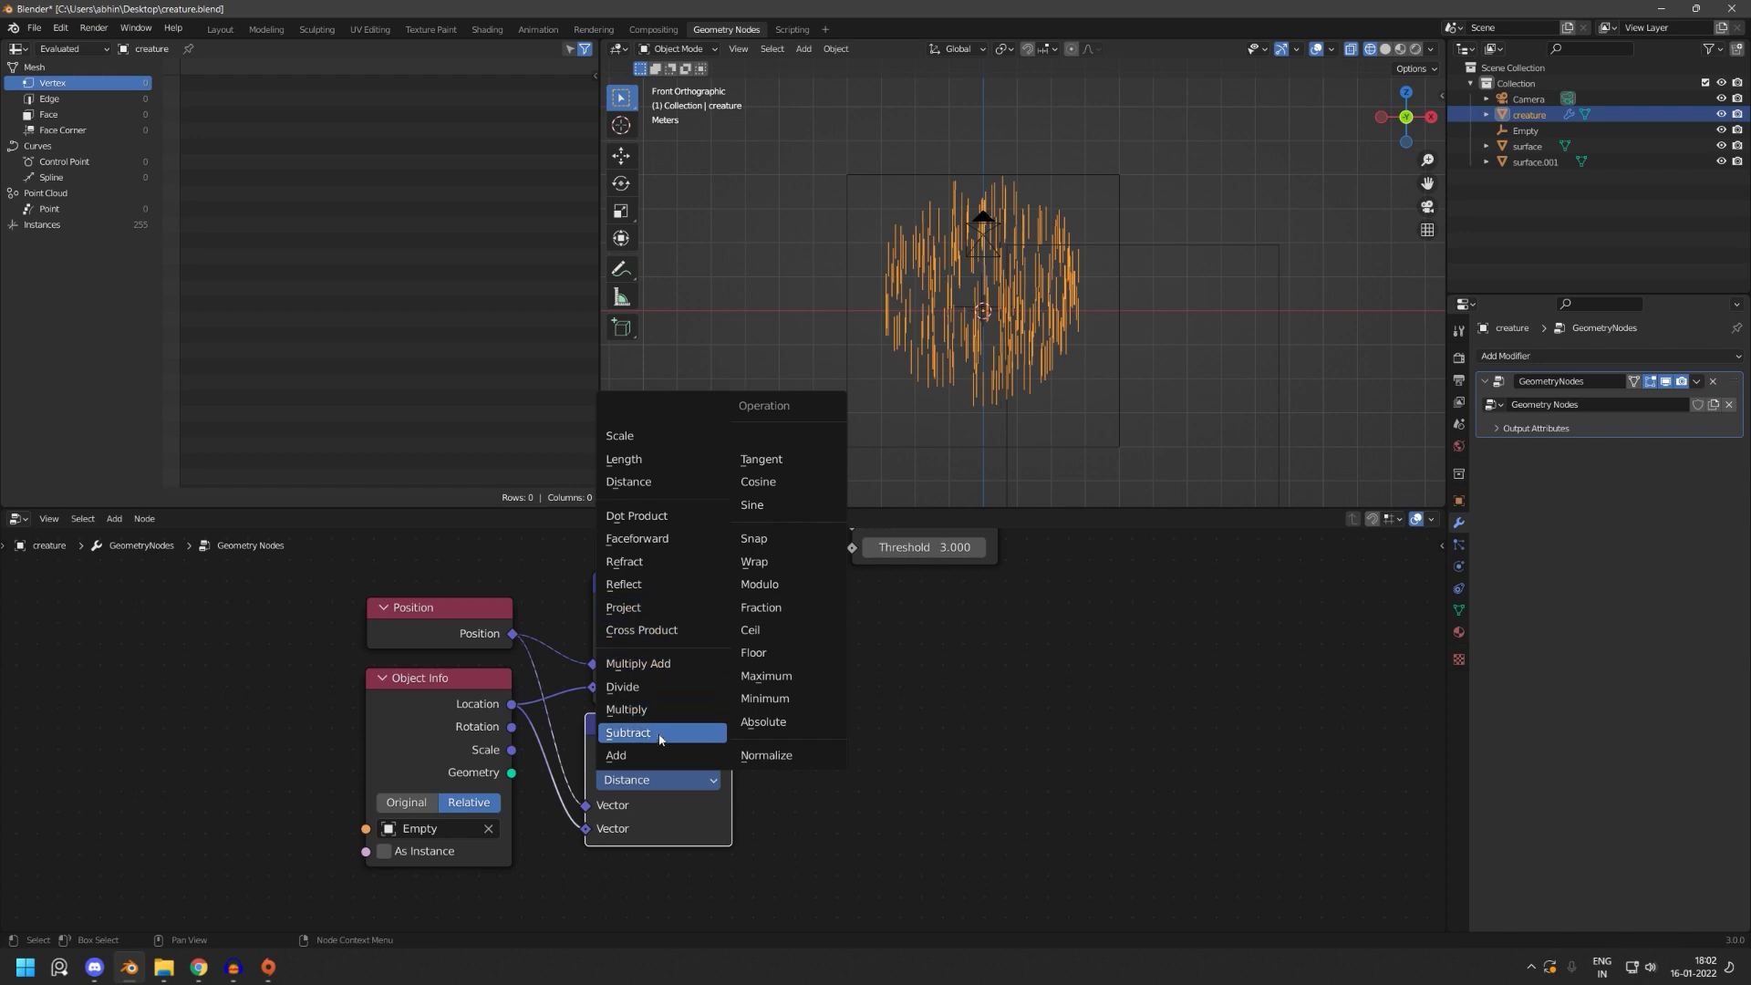
left_click(629, 732)
- Add an Align Euler to Vector node below the Less Than node
middle_click_drag(1032, 725, 928, 818)
scroll(870, 754, "down", 5)
middle_click_drag(934, 715, 818, 759)
left_click(775, 831)
scroll(818, 762, "up", 1)
key("shift+a")
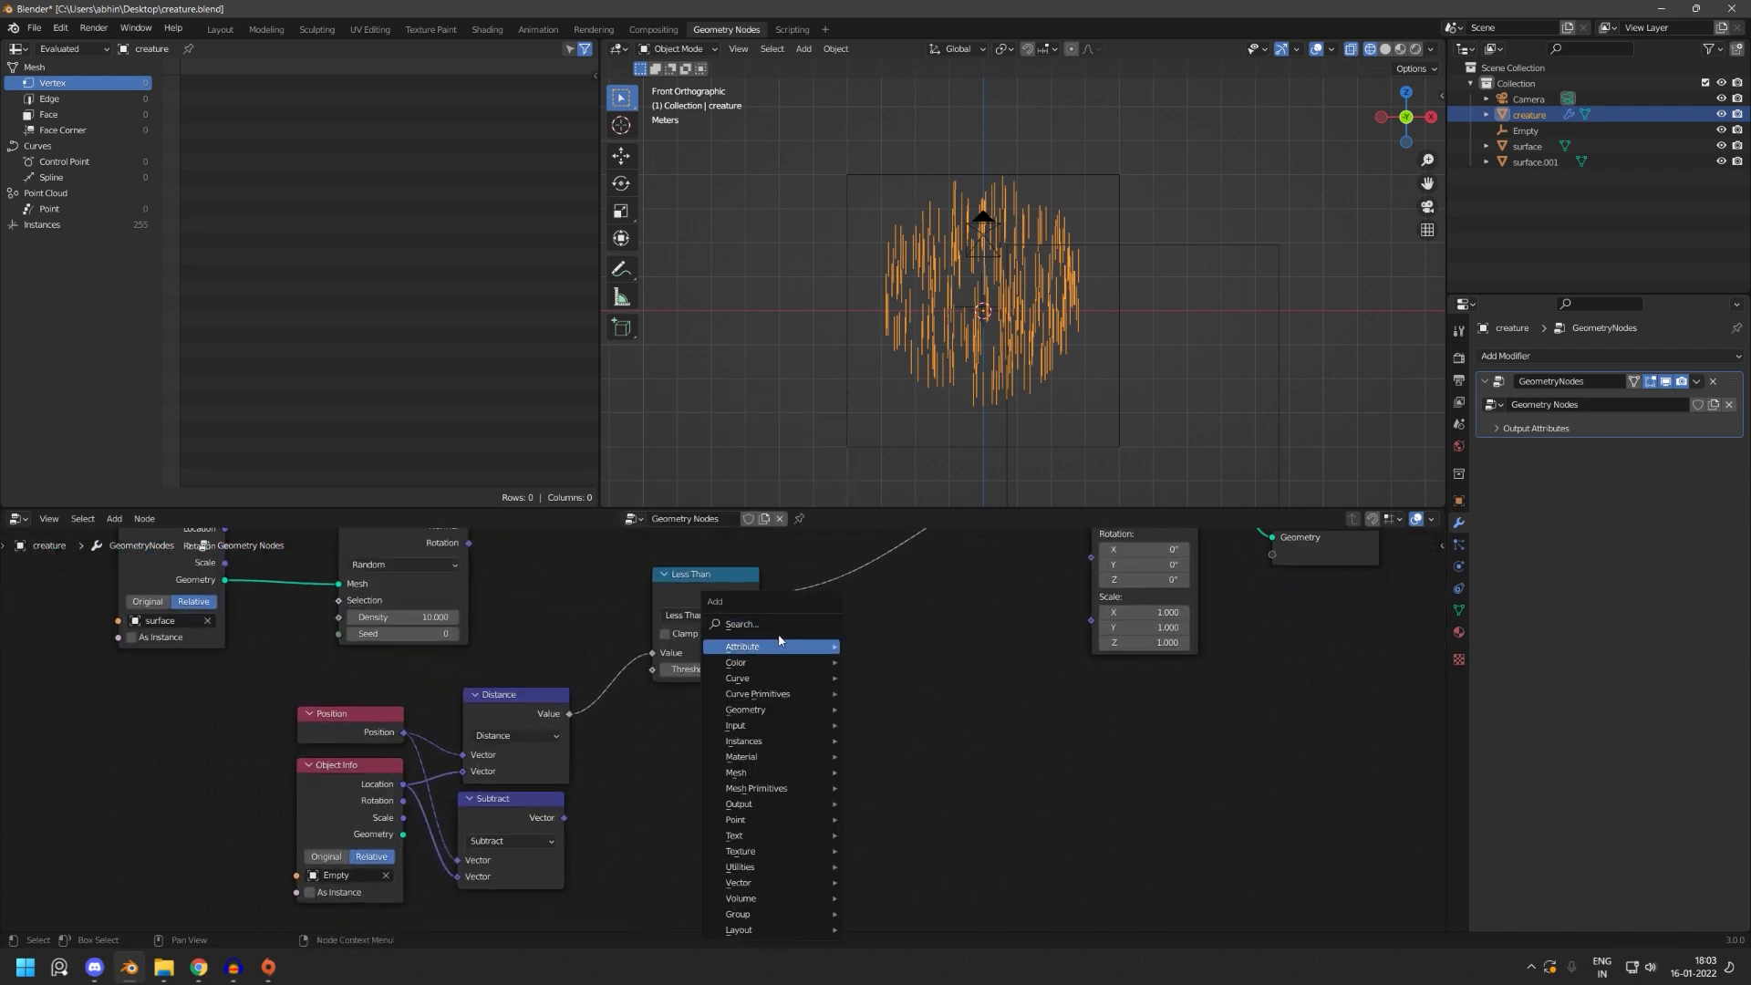
left_click(788, 621)
type("align")
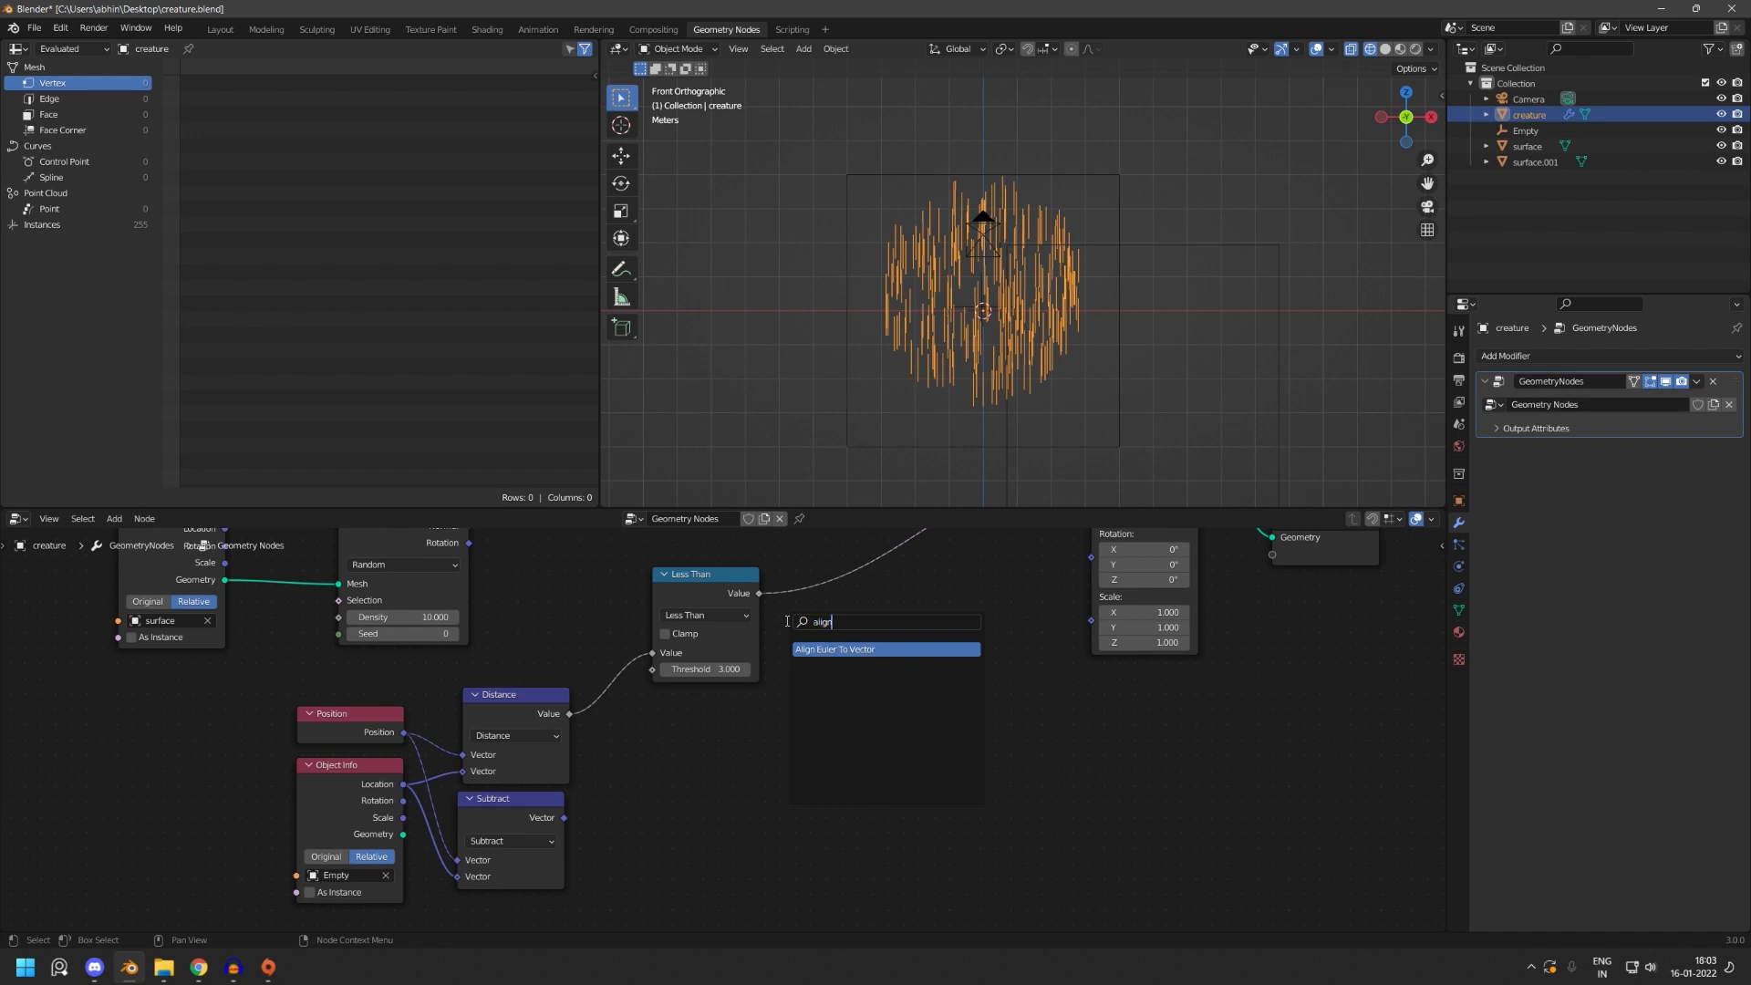
key("Return")
left_click(748, 707)
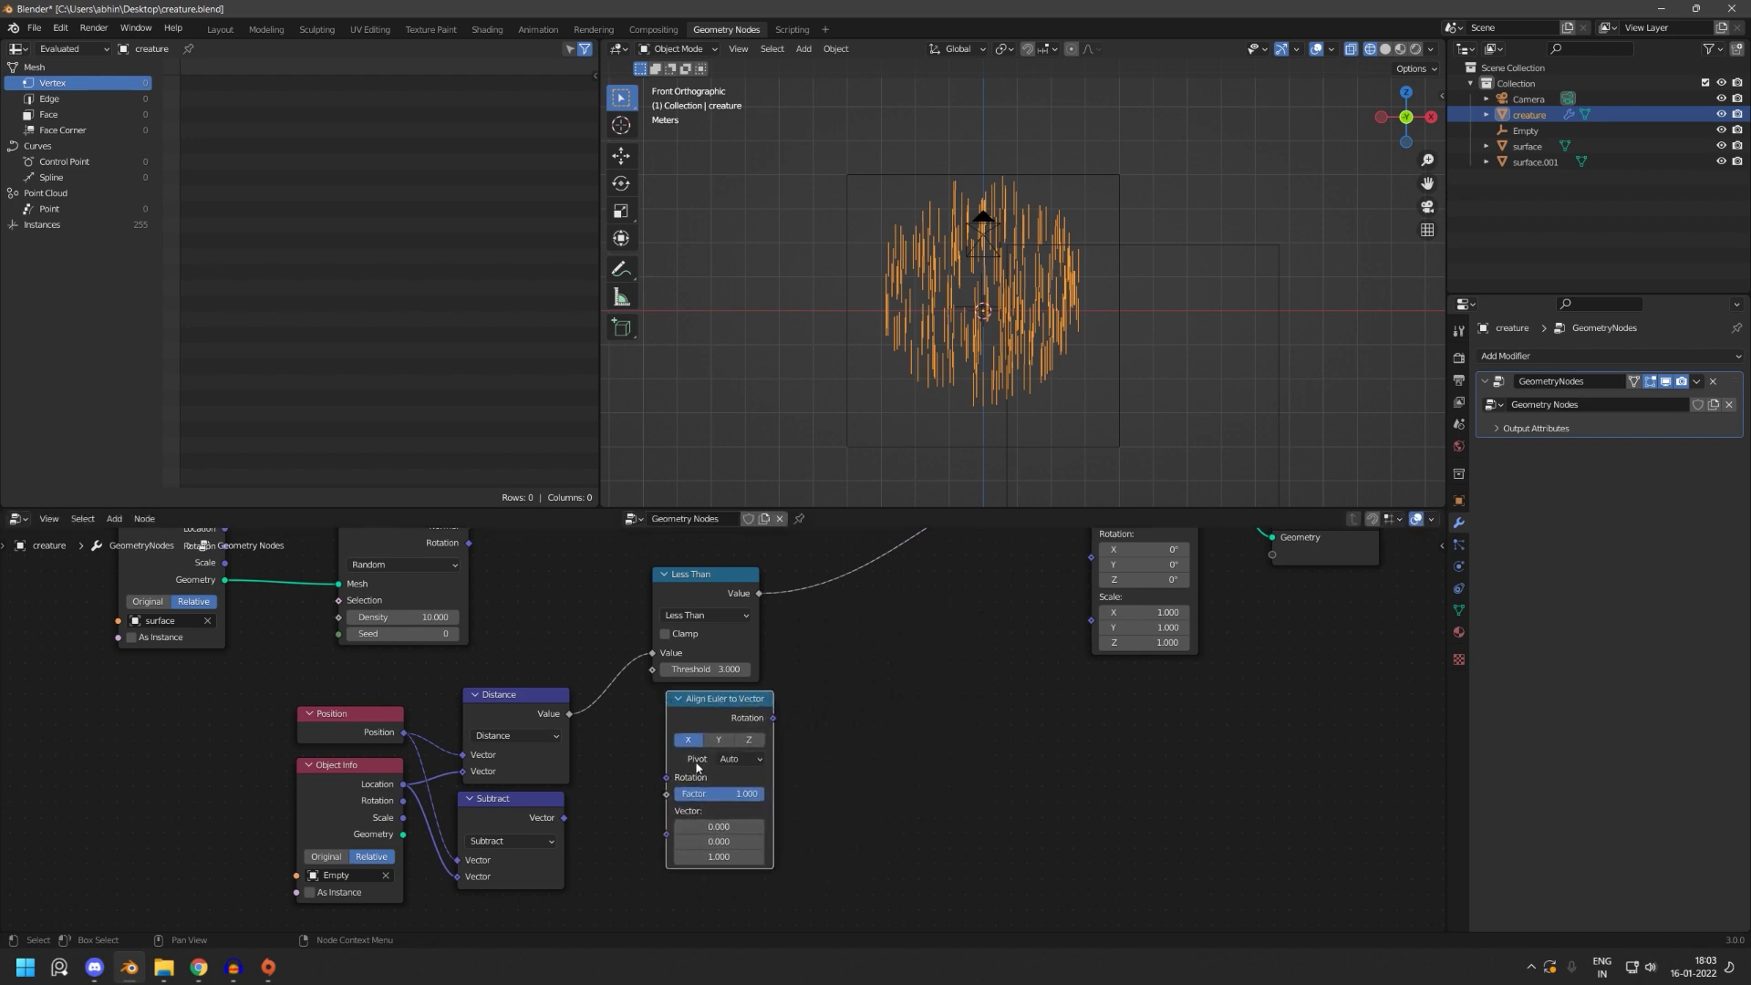
- Connect Subtract's Vector output to Align Euler to Vector's Rotation input and set the node's axis to Z
scroll(715, 770, "up", 4)
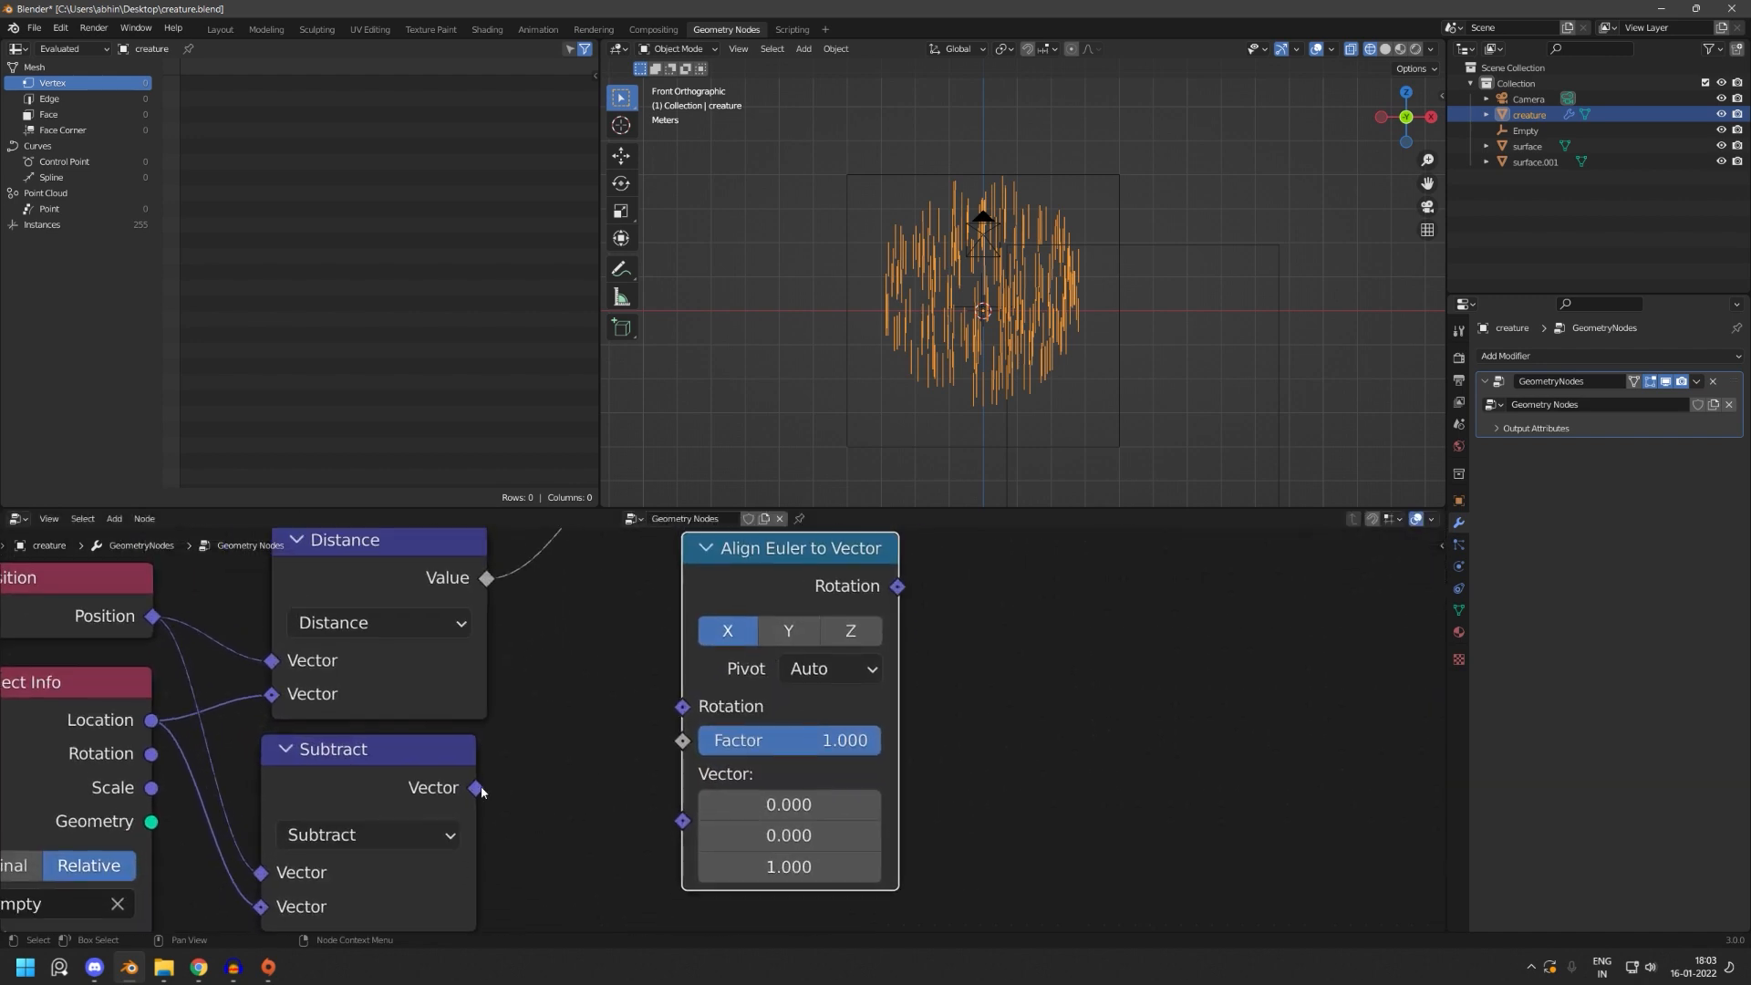
left_click_drag(481, 792, 548, 775)
left_click_drag(659, 723, 682, 707)
middle_click_drag(683, 707, 571, 792)
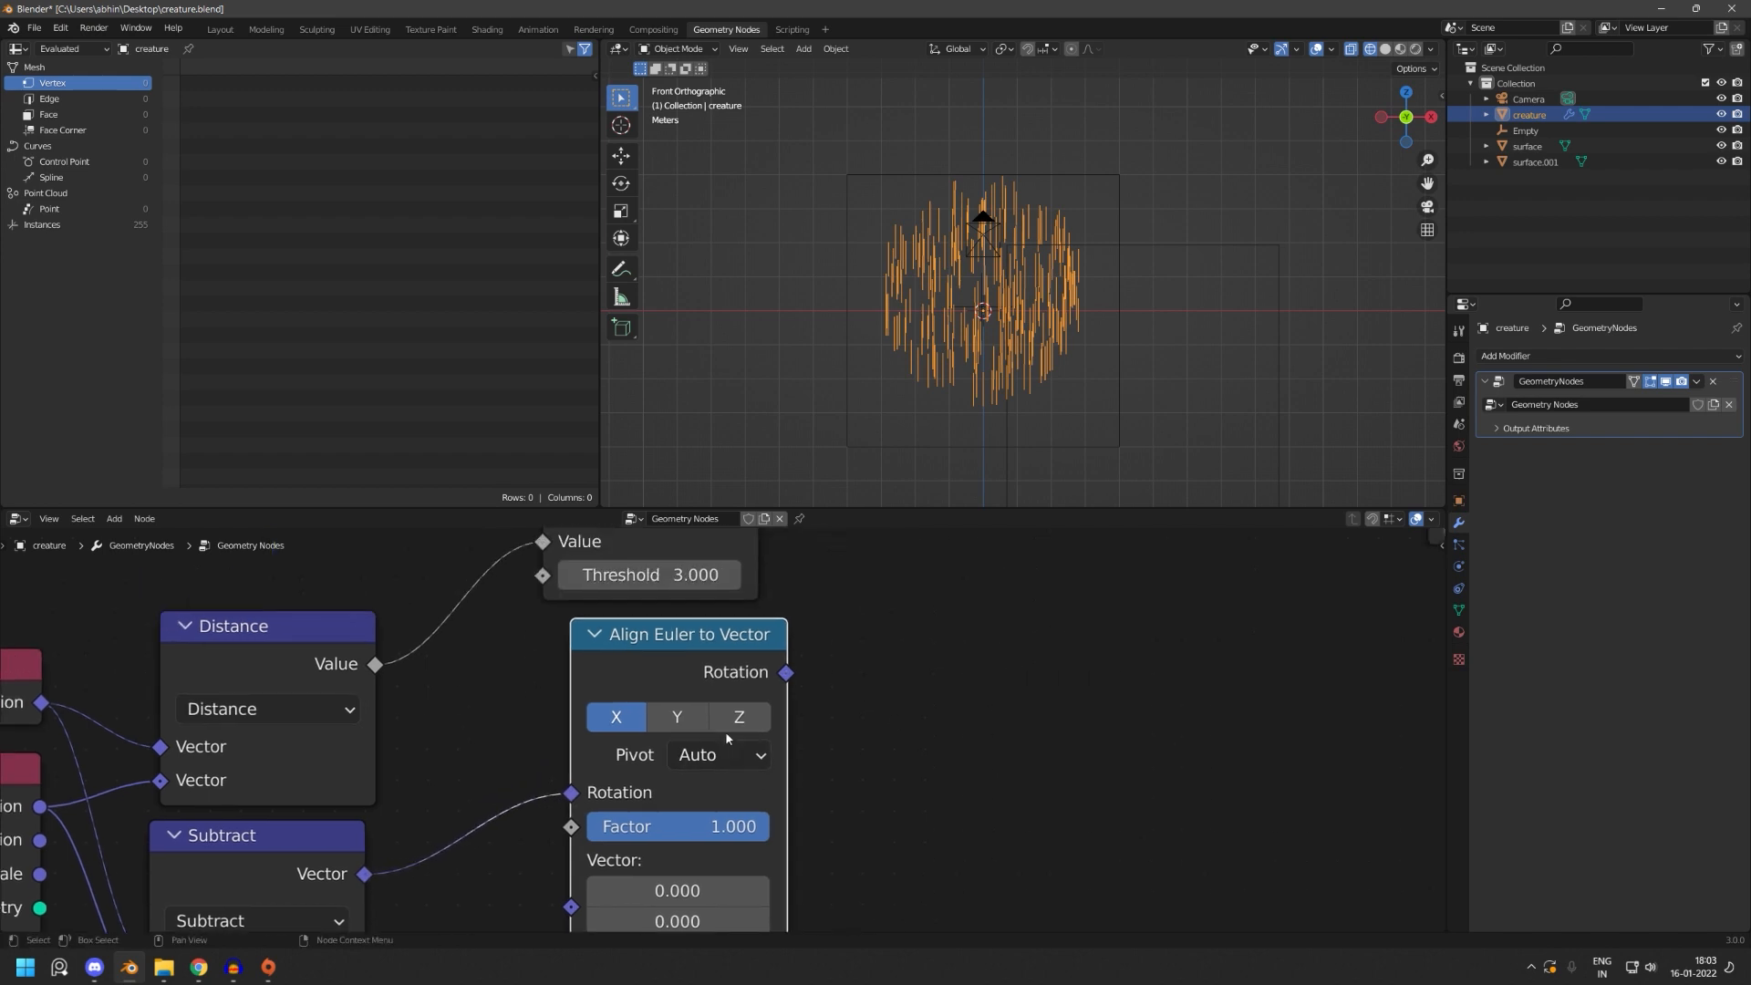
left_click(739, 717)
- Connect Align Euler to Vector's Rotation output to Instance on Points' Rotation, and Subtract's Vector output to its Scale
scroll(1013, 347, "up", 8)
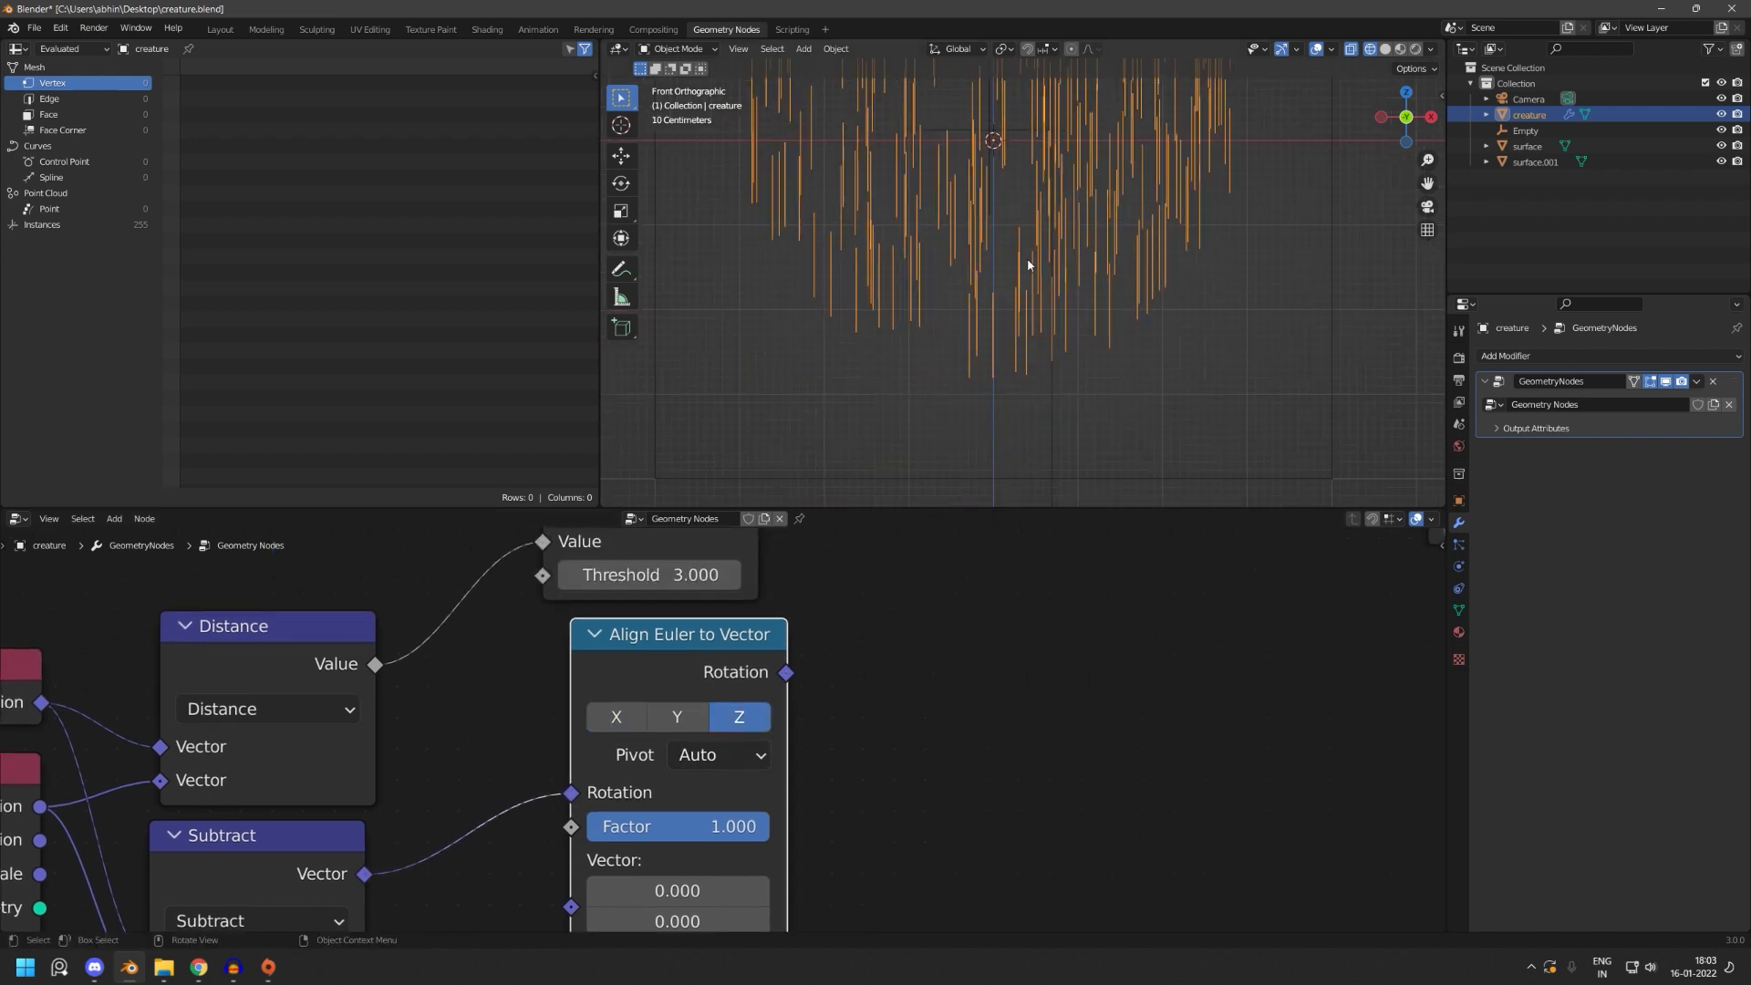
scroll(925, 659, "down", 3)
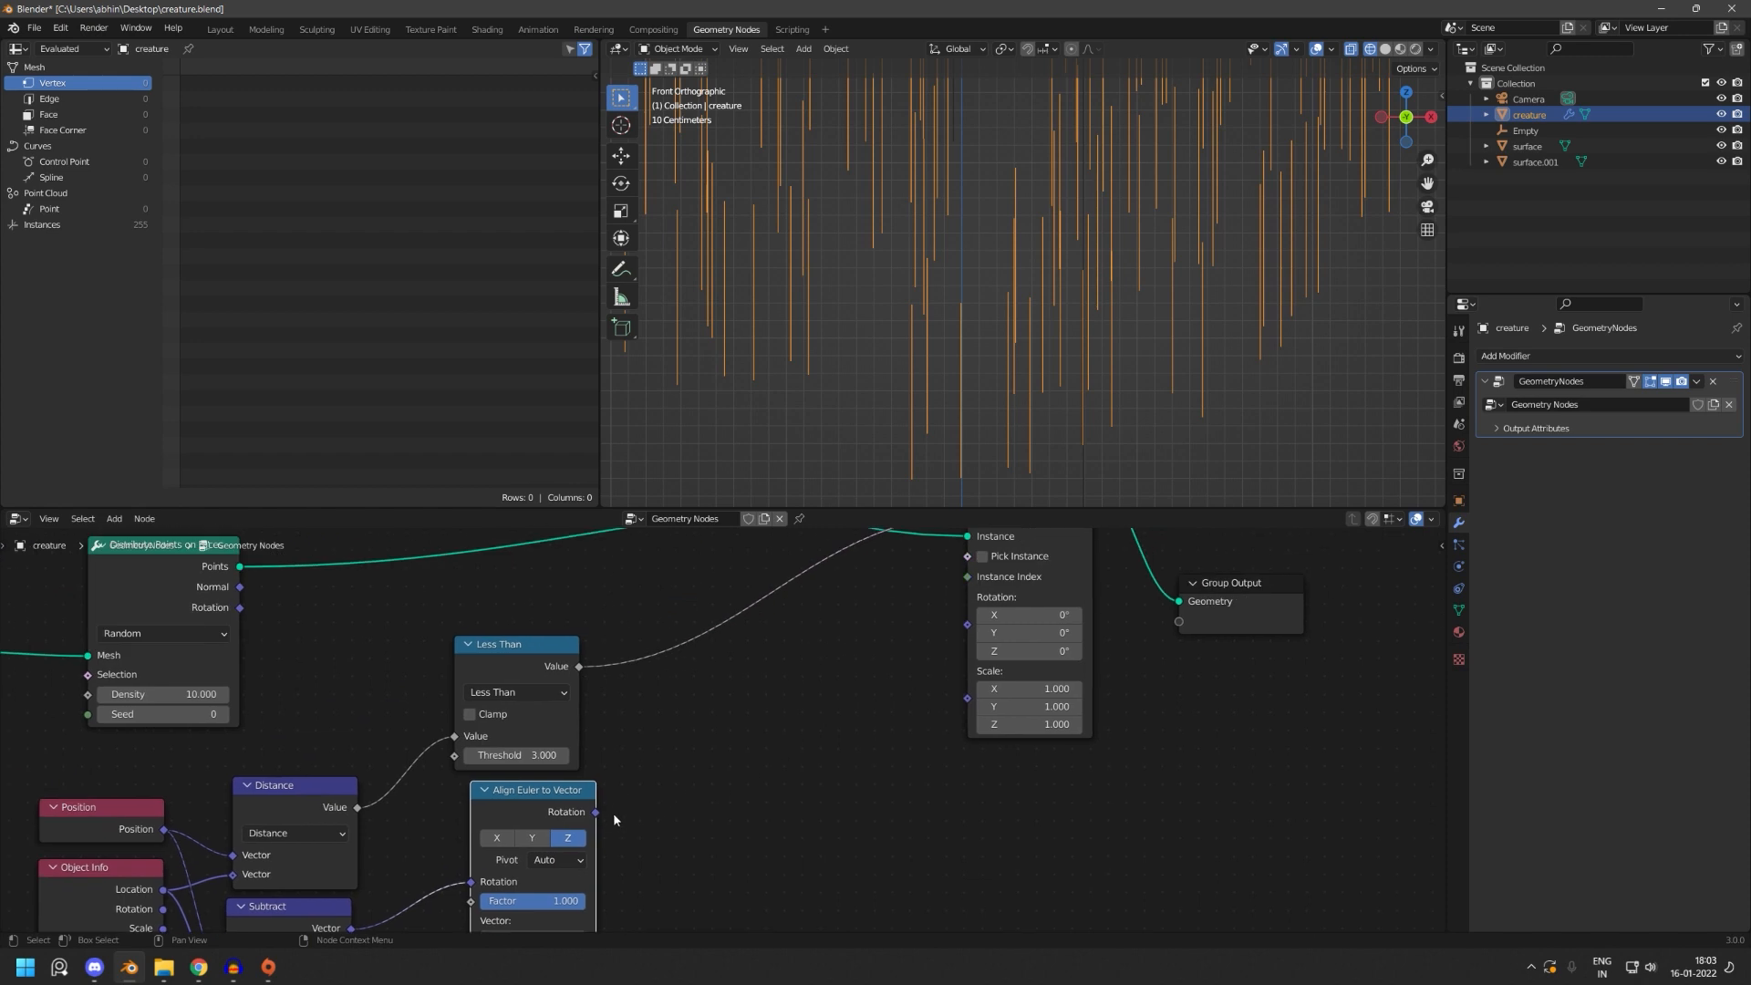
left_click_drag(595, 812, 987, 598)
mouse_move(760, 757)
middle_mouse_down()
mouse_move(825, 700)
mouse_move(758, 774)
middle_mouse_up()
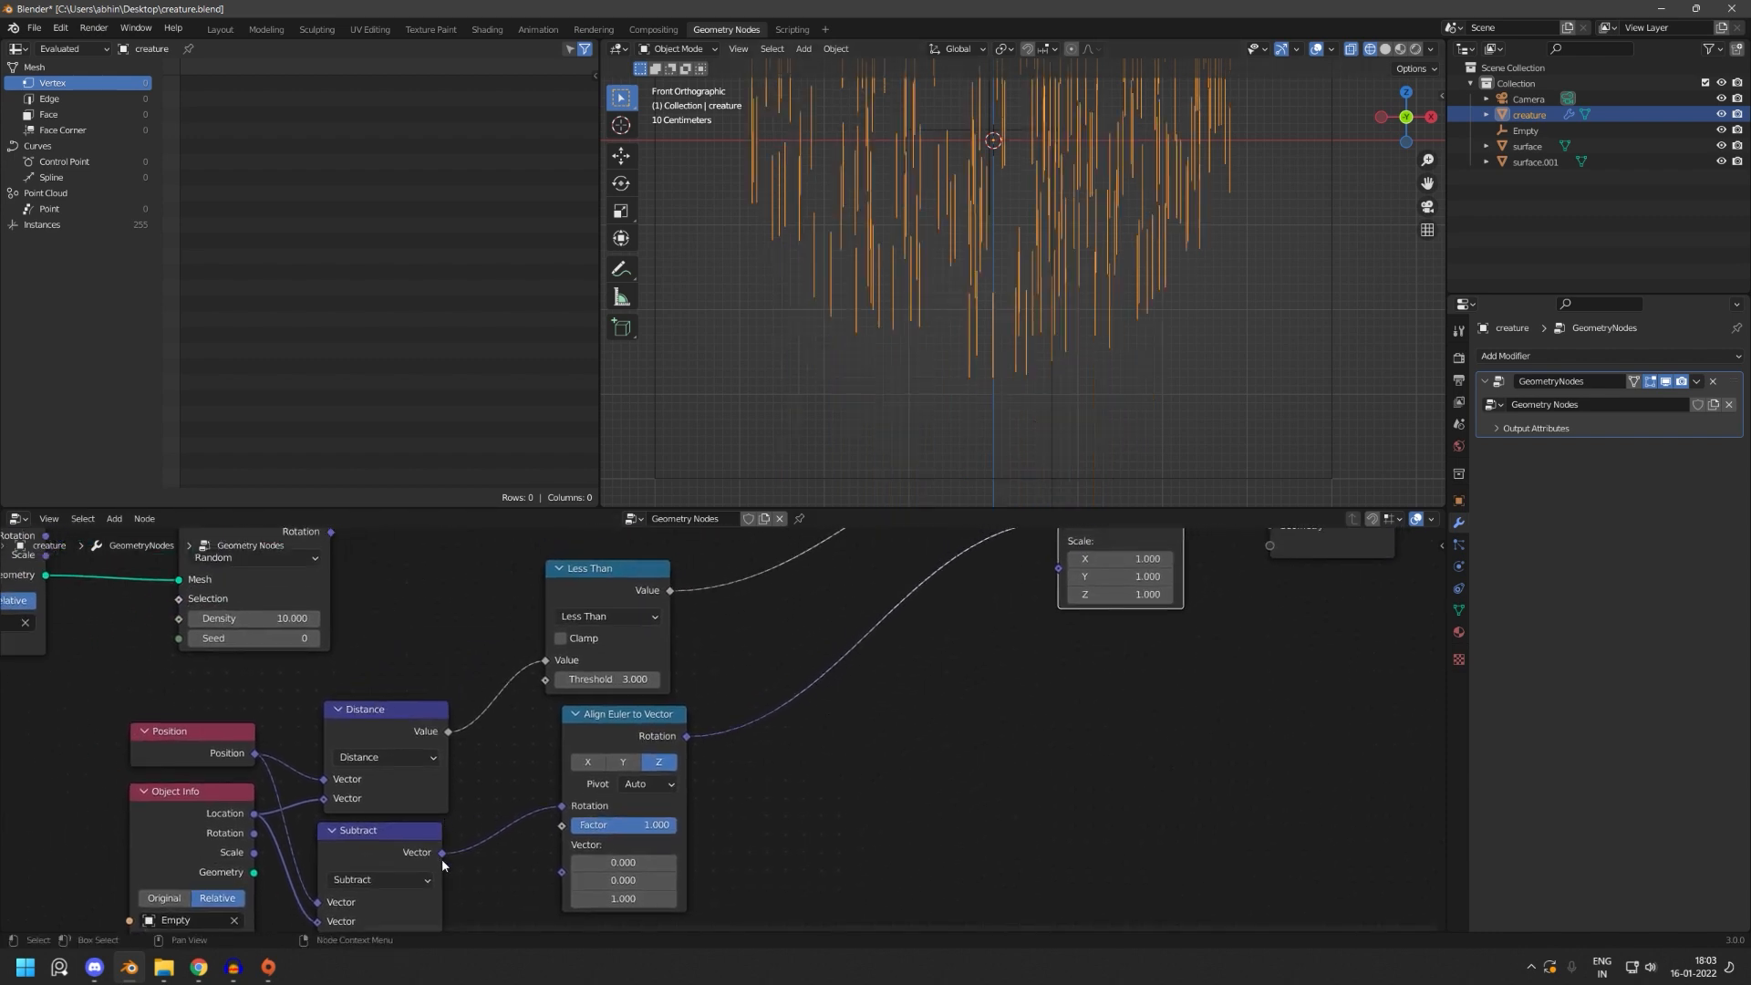
left_click_drag(442, 852, 1058, 567)
middle_click_drag(1036, 616, 986, 719)
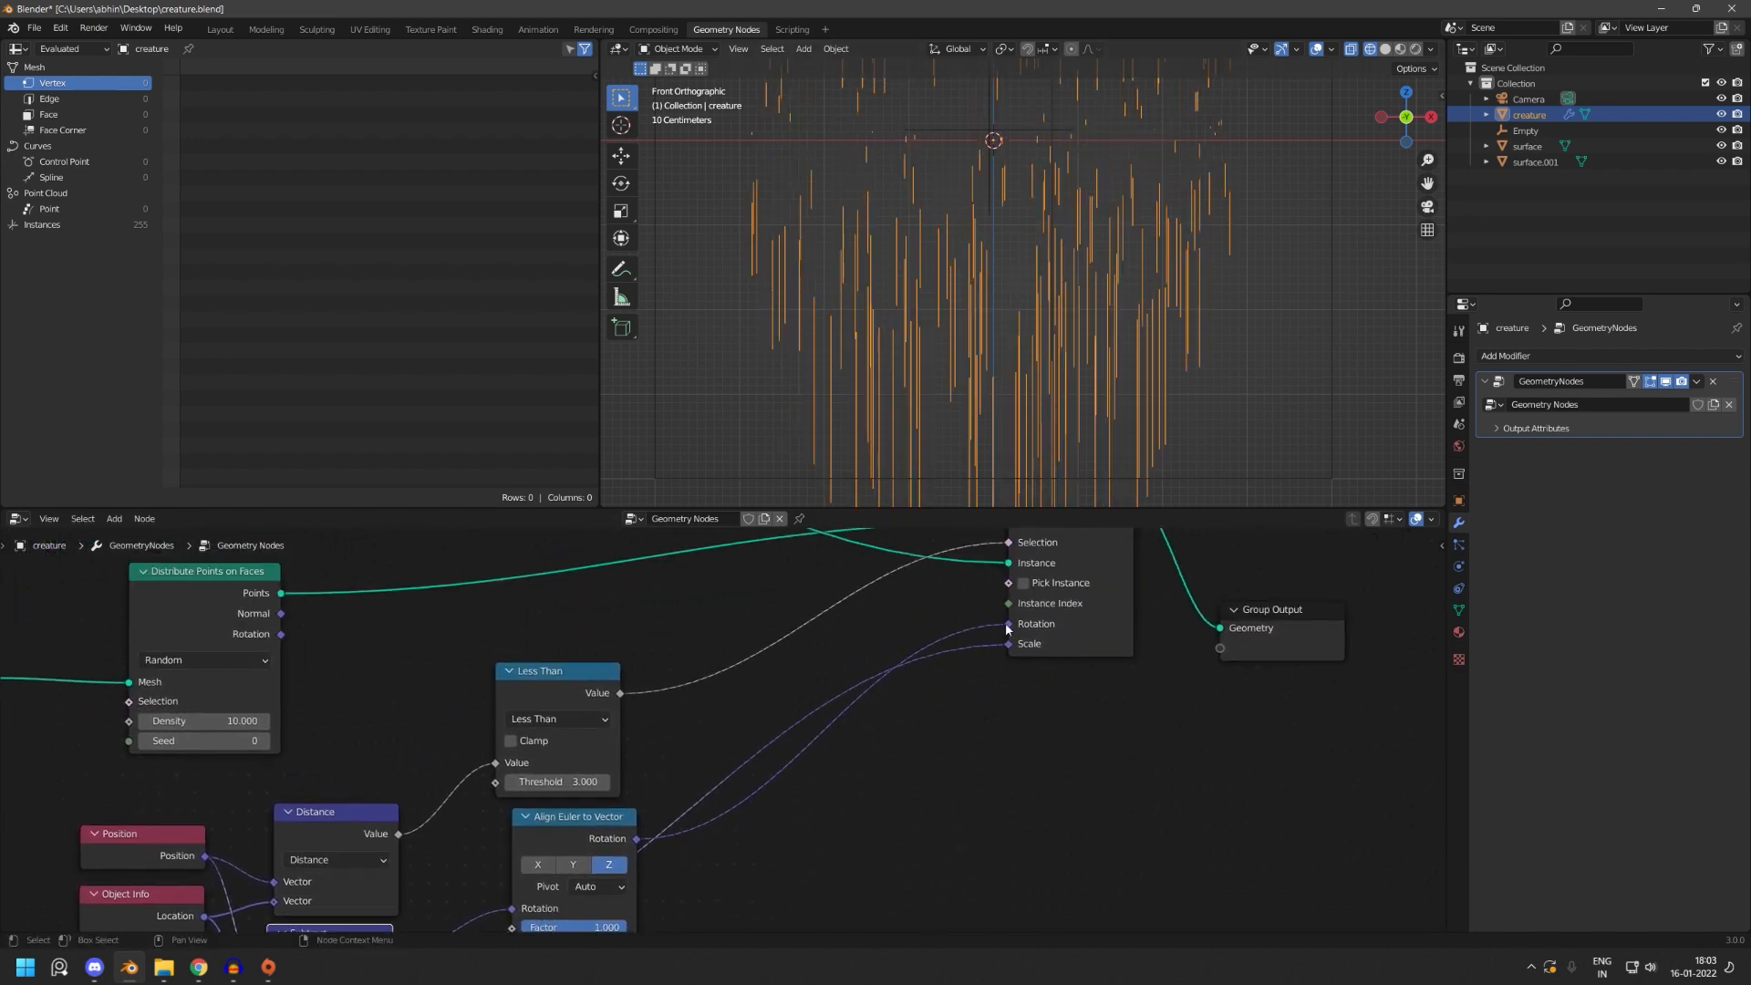
- Disconnect Instance on Points' Scale input and reconnect Align Euler to Vector's Rotation output to its Rotation input
left_click_drag(1007, 625, 922, 539)
left_click(806, 798)
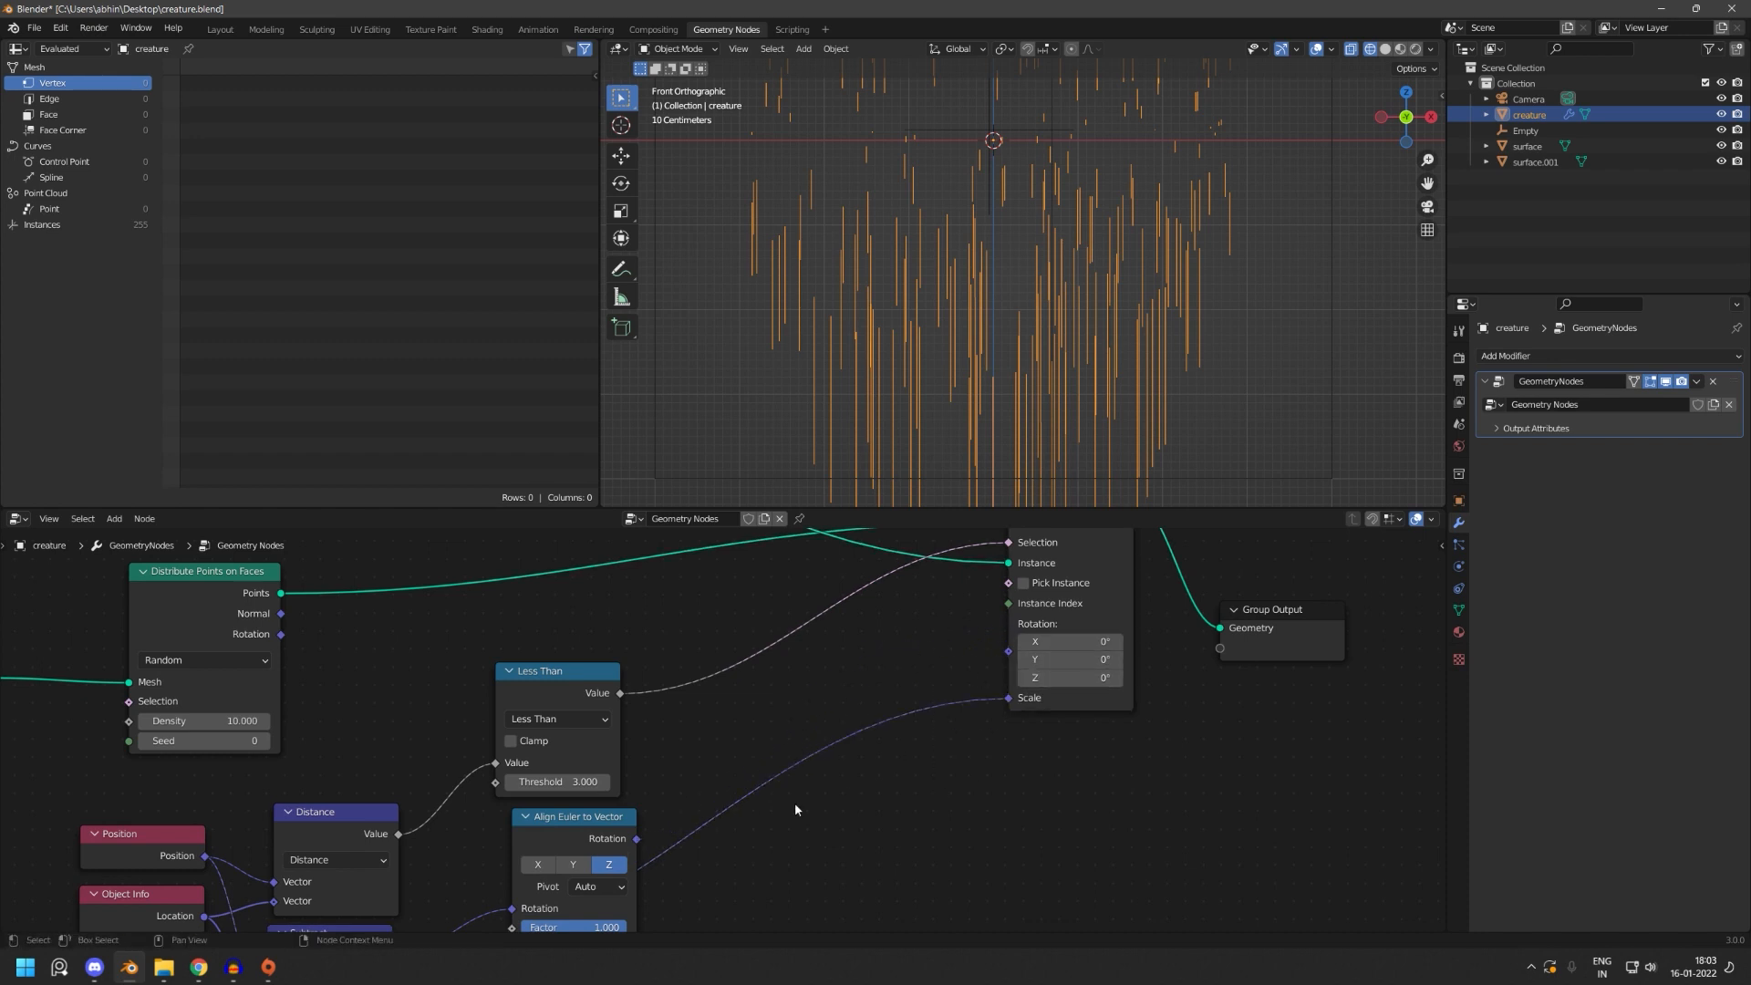
scroll(919, 659, "up", 6)
middle_click_drag(693, 882, 899, 699)
middle_click_drag(959, 621, 704, 816)
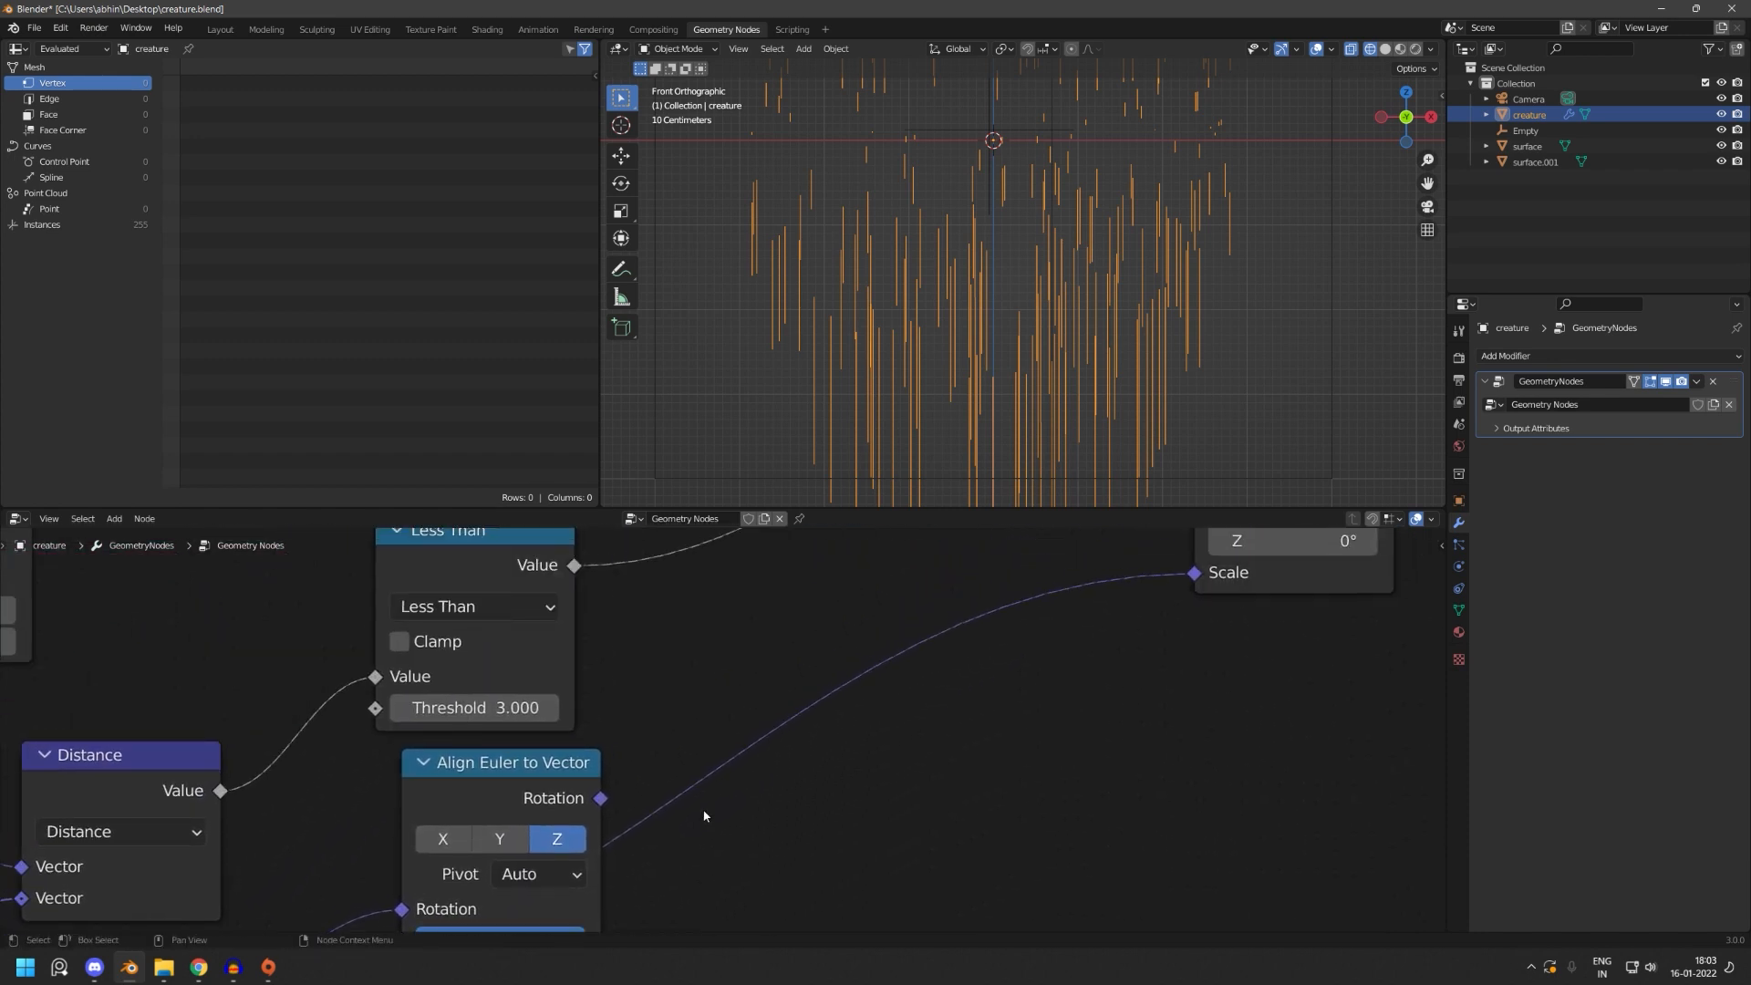
left_click_drag(602, 799, 1200, 578)
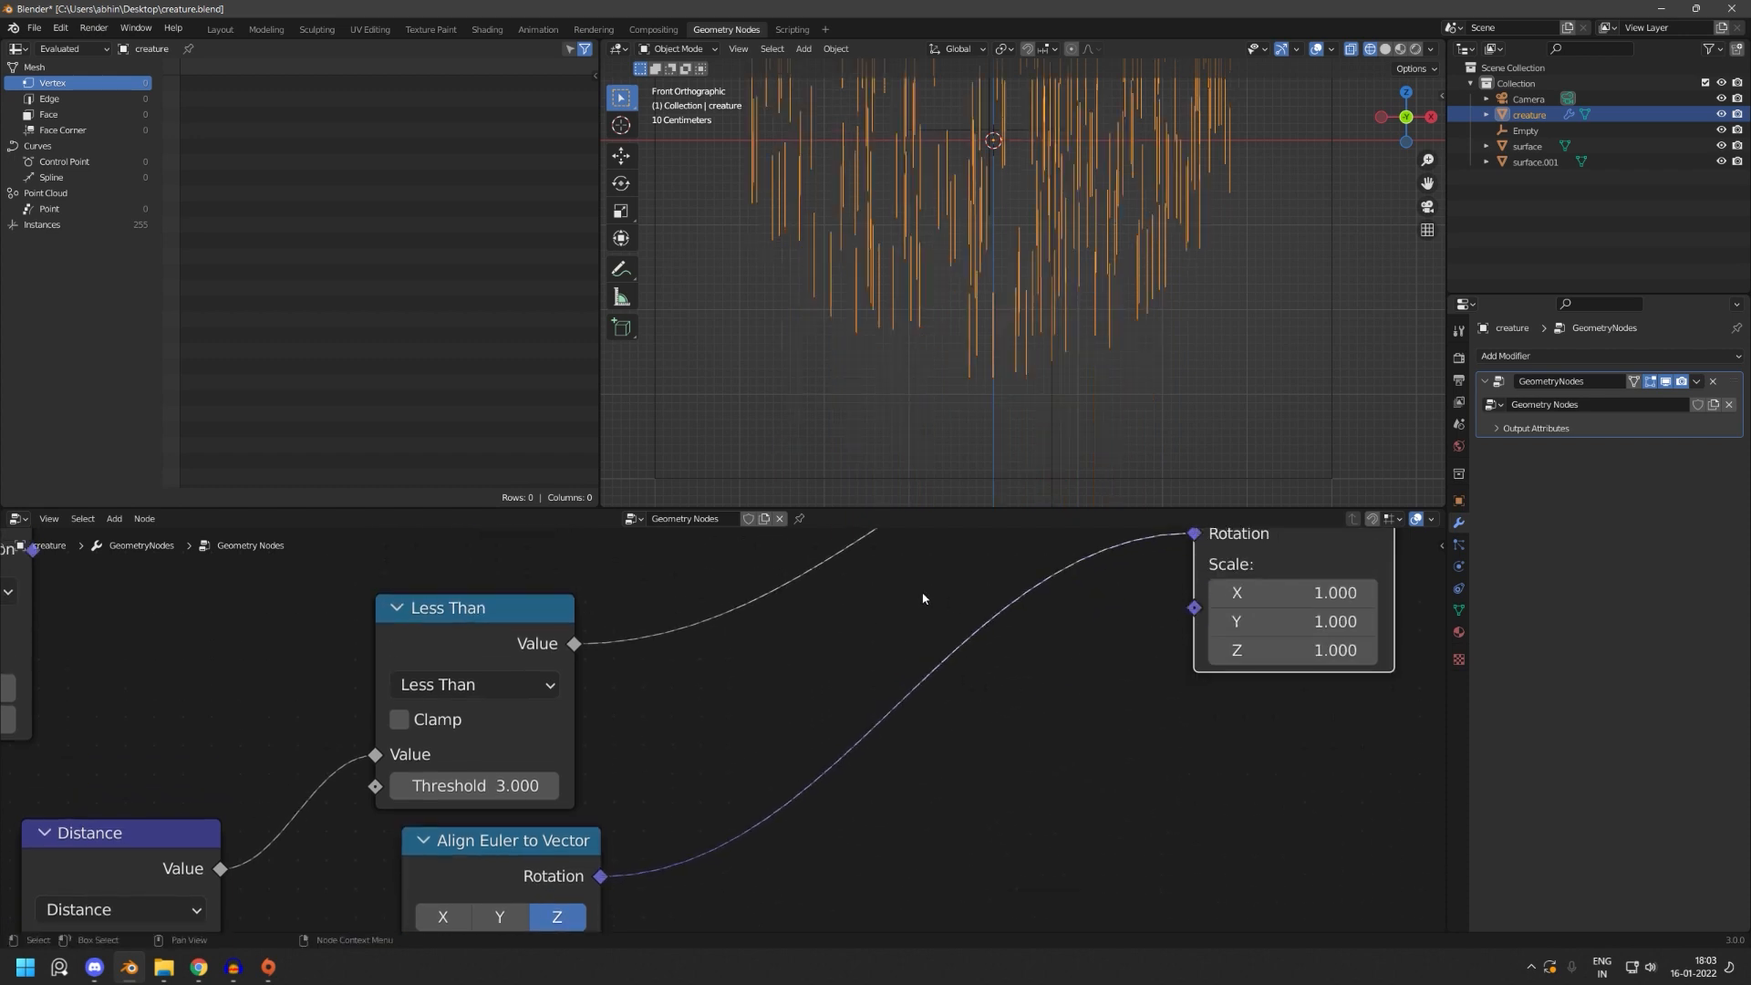
- Try the X and Y axes on the Align Euler to Vector node and return it to Z
middle_click_drag(698, 756, 993, 578)
middle_click_drag(746, 871, 871, 693)
scroll(837, 726, "up", 3)
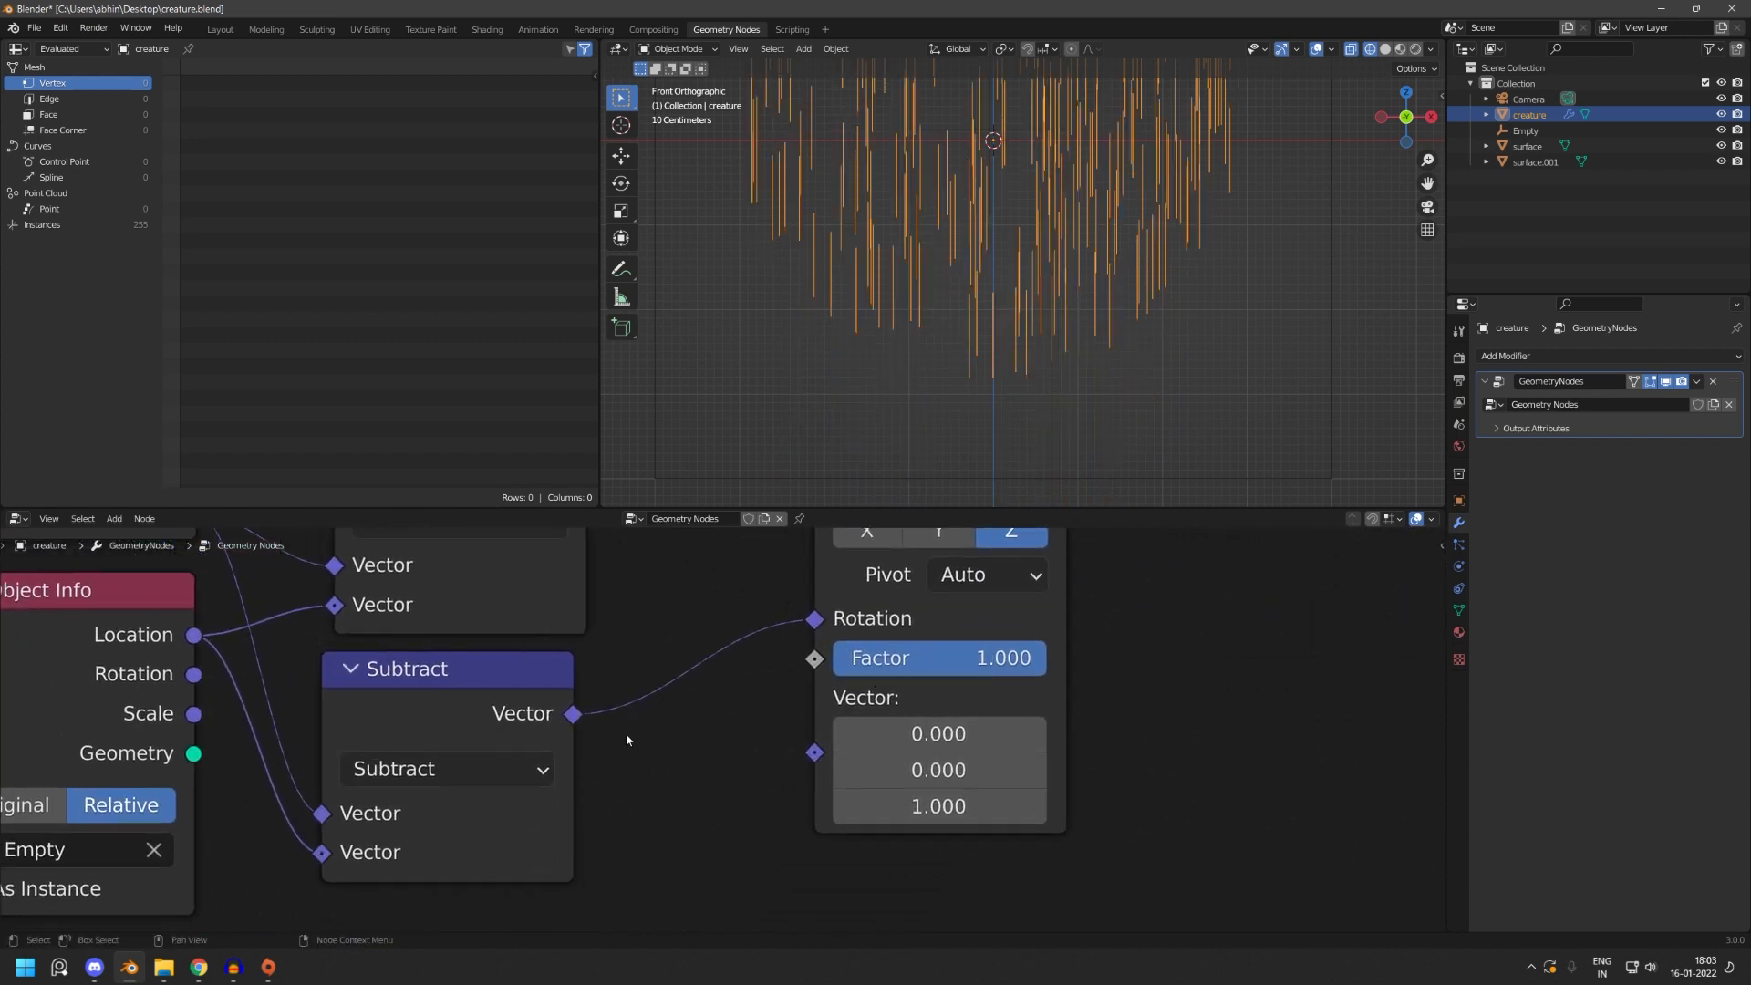
middle_click_drag(626, 739, 623, 756)
left_click(507, 781)
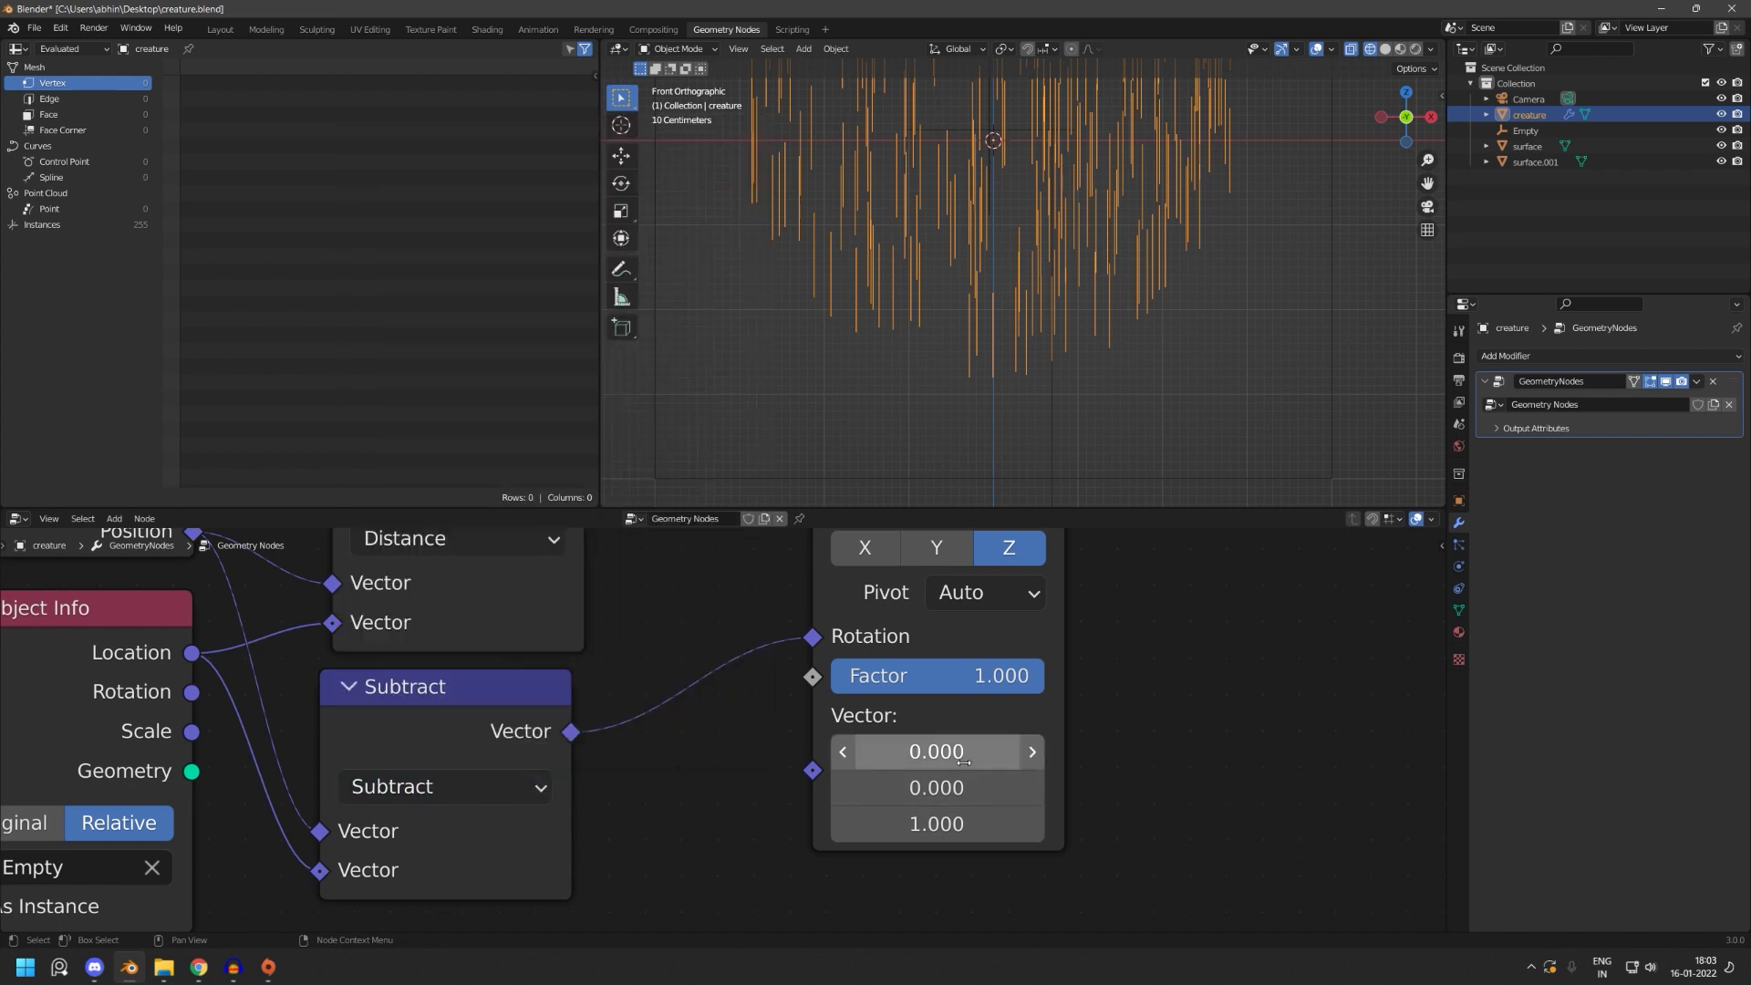
middle_click_drag(963, 762, 918, 829)
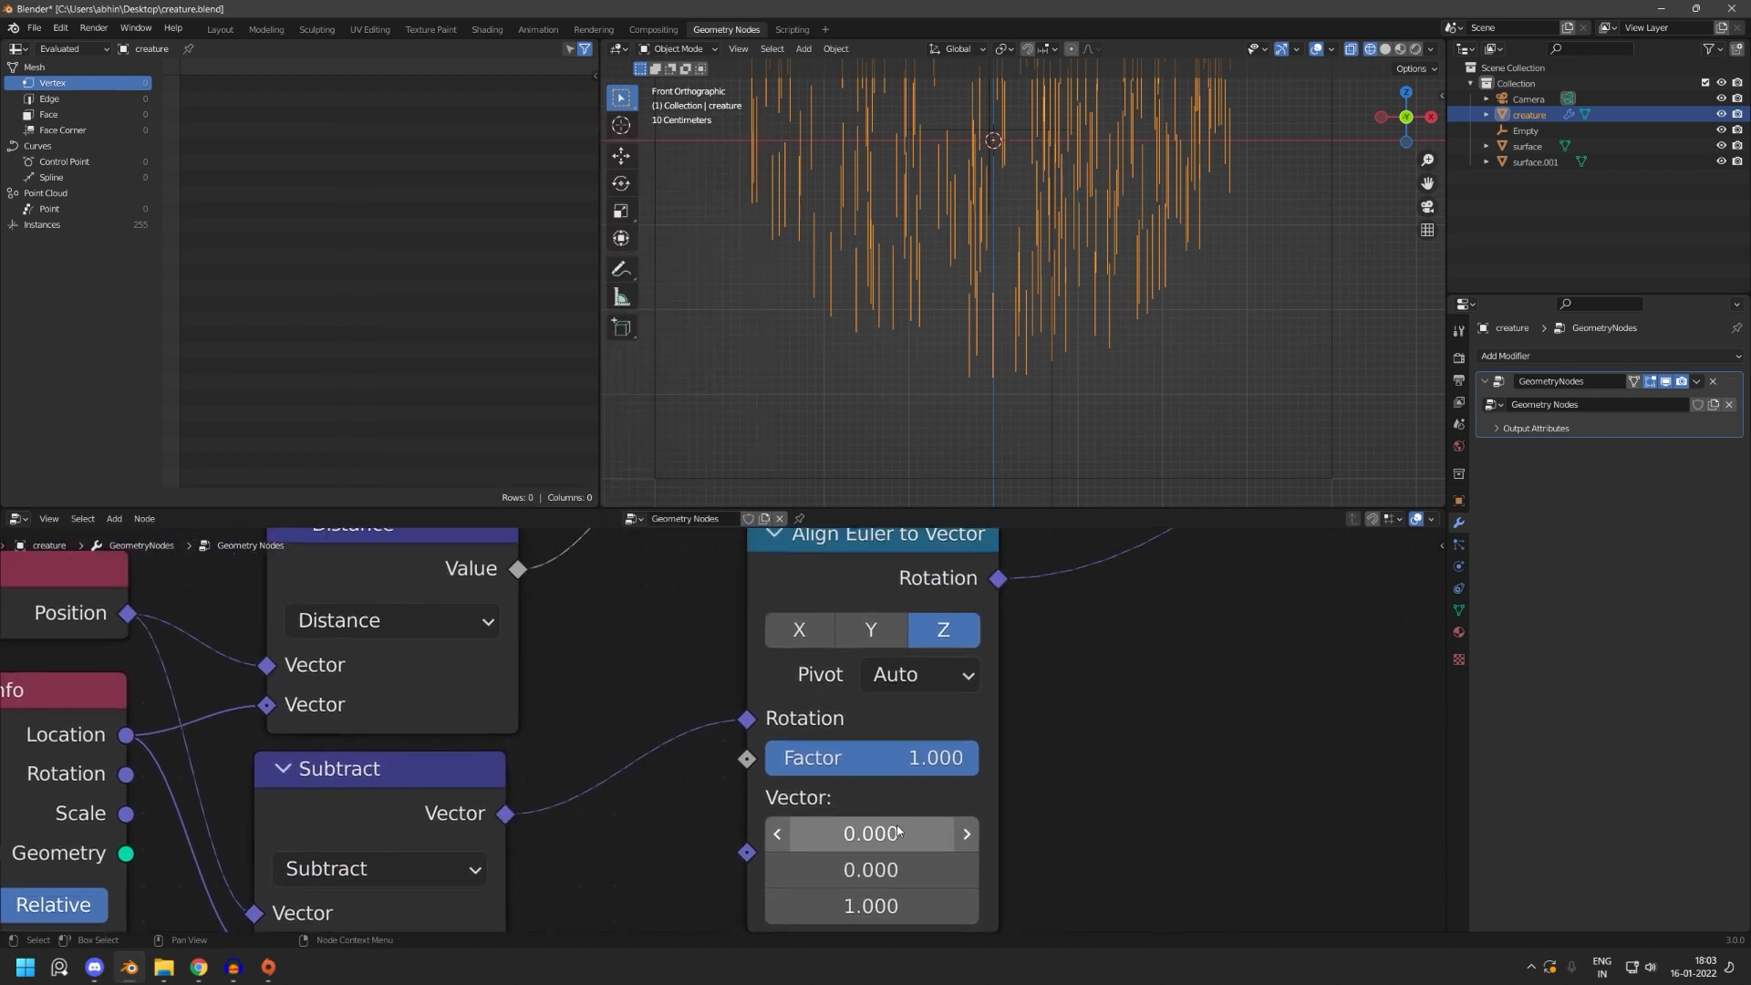
middle_click_drag(953, 697, 941, 769)
left_click(791, 705)
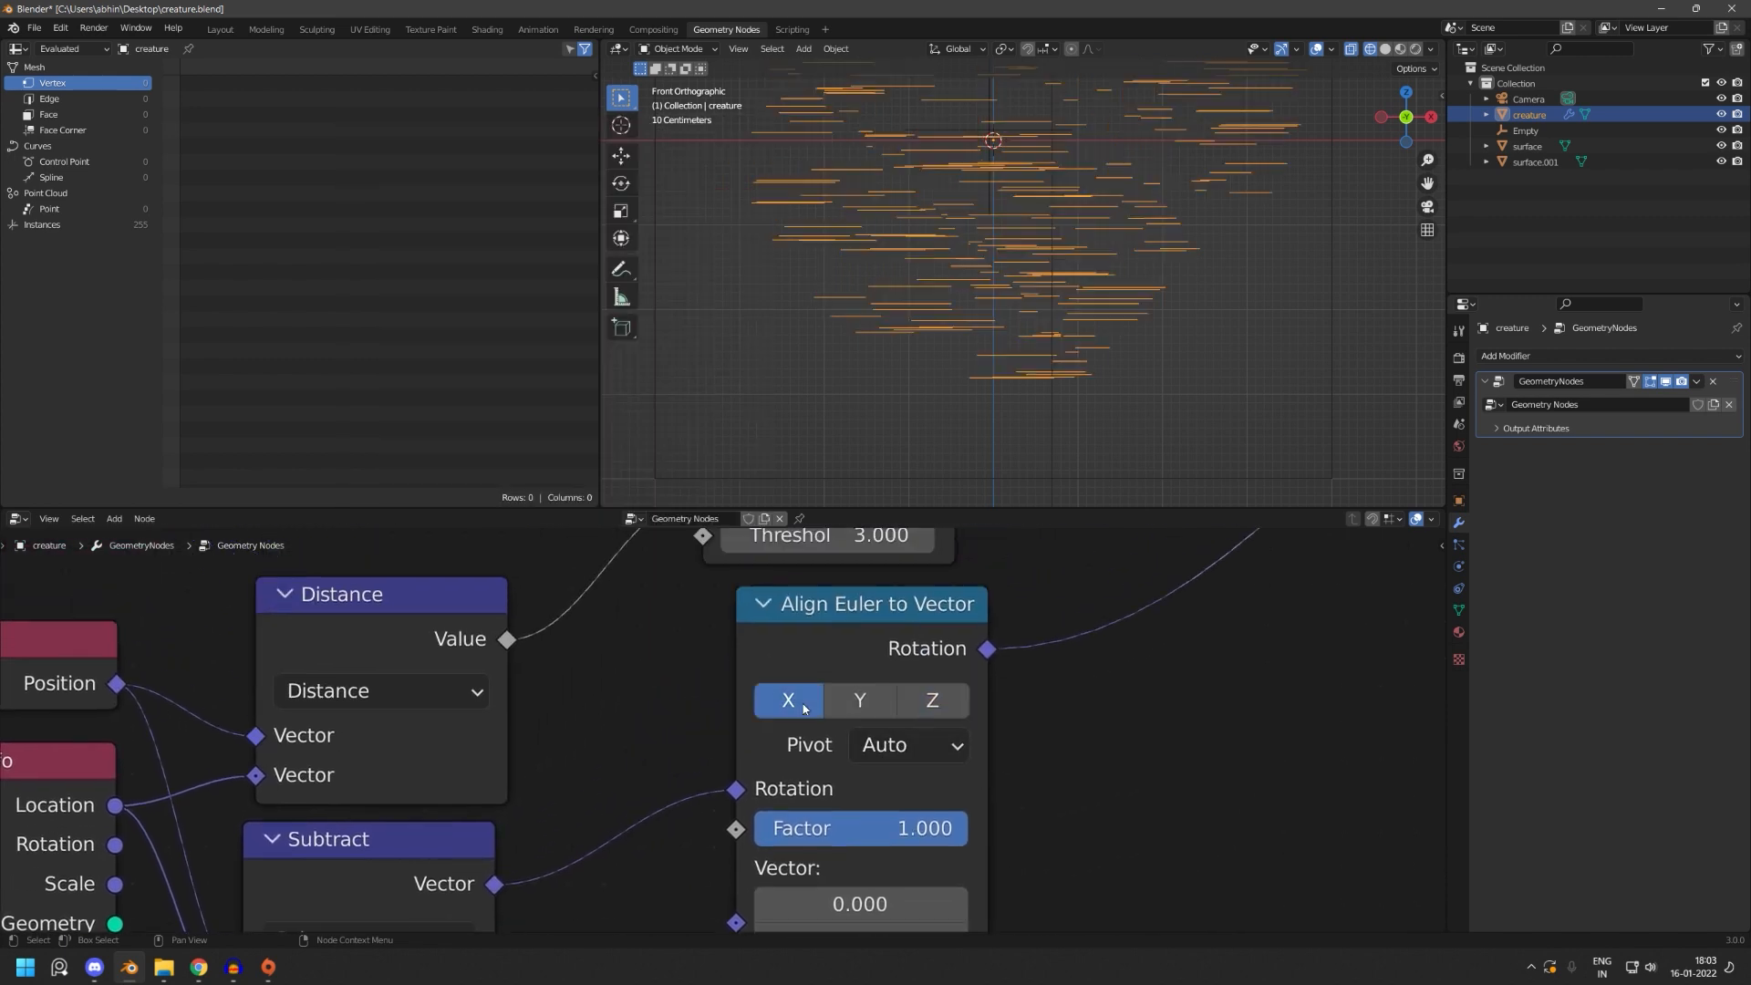
left_click(855, 704)
left_click(962, 712)
- Move the Subtract link from Align Euler to Vector's Rotation input to its Vector input, and save the file
middle_click_drag(989, 881, 1031, 718)
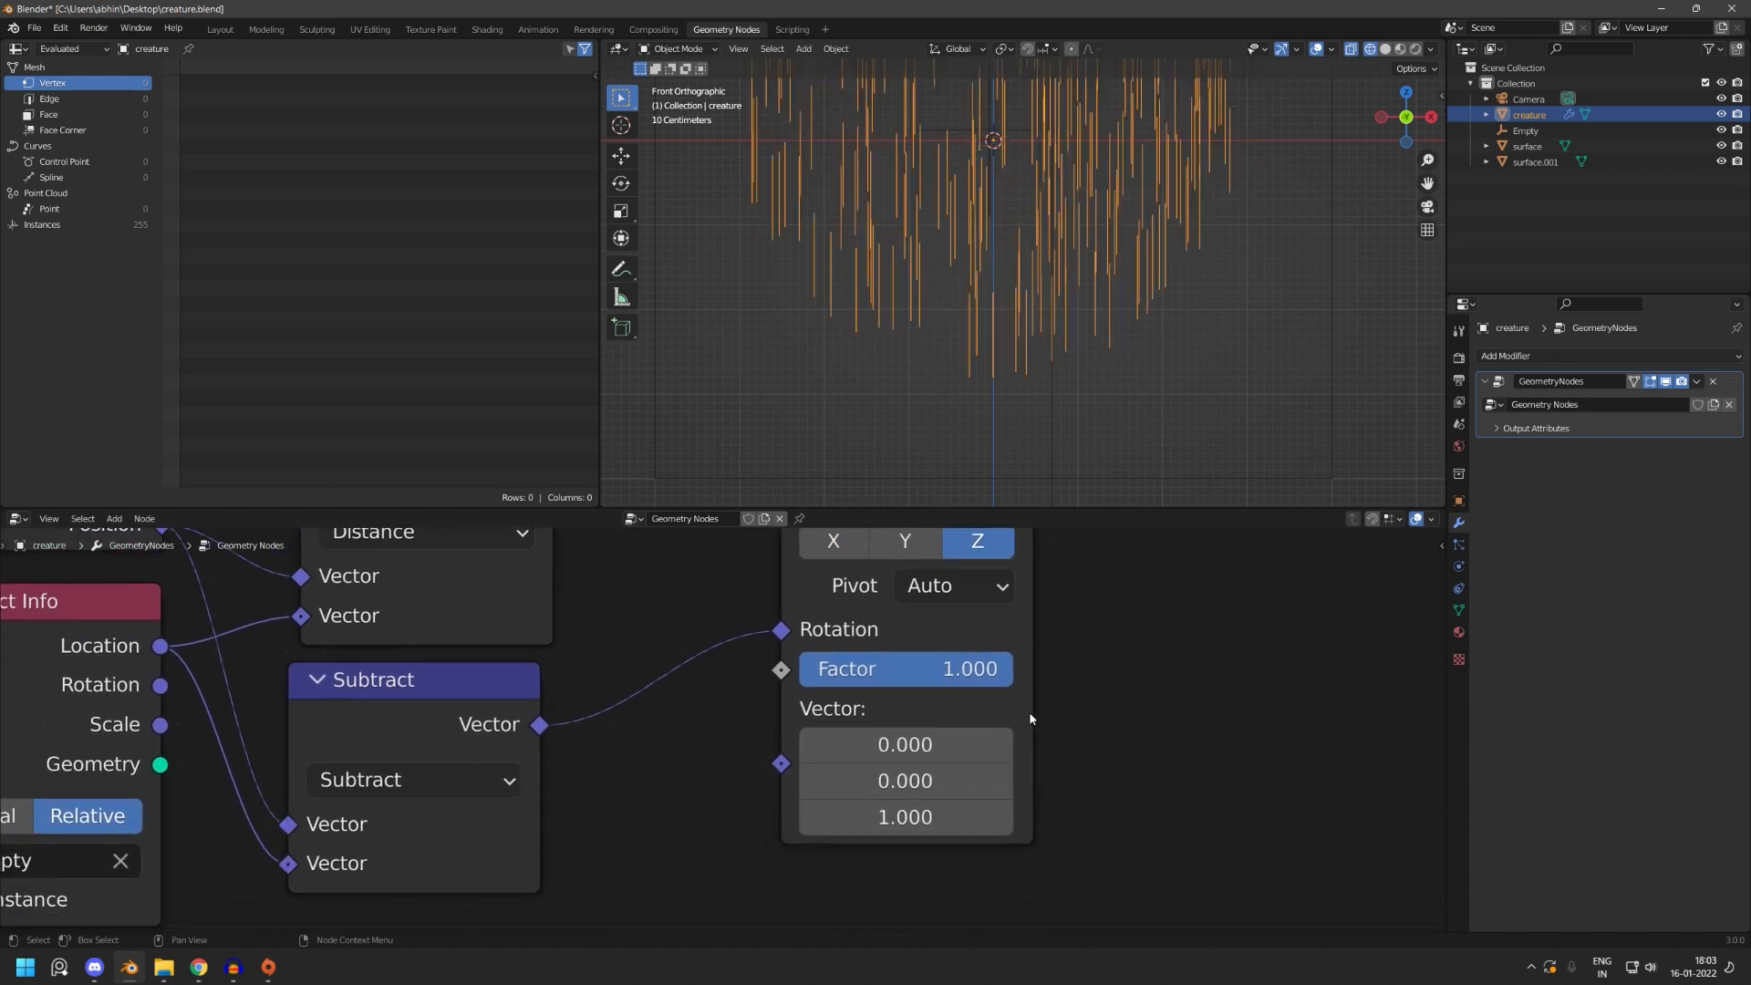
left_click_drag(792, 639, 781, 764)
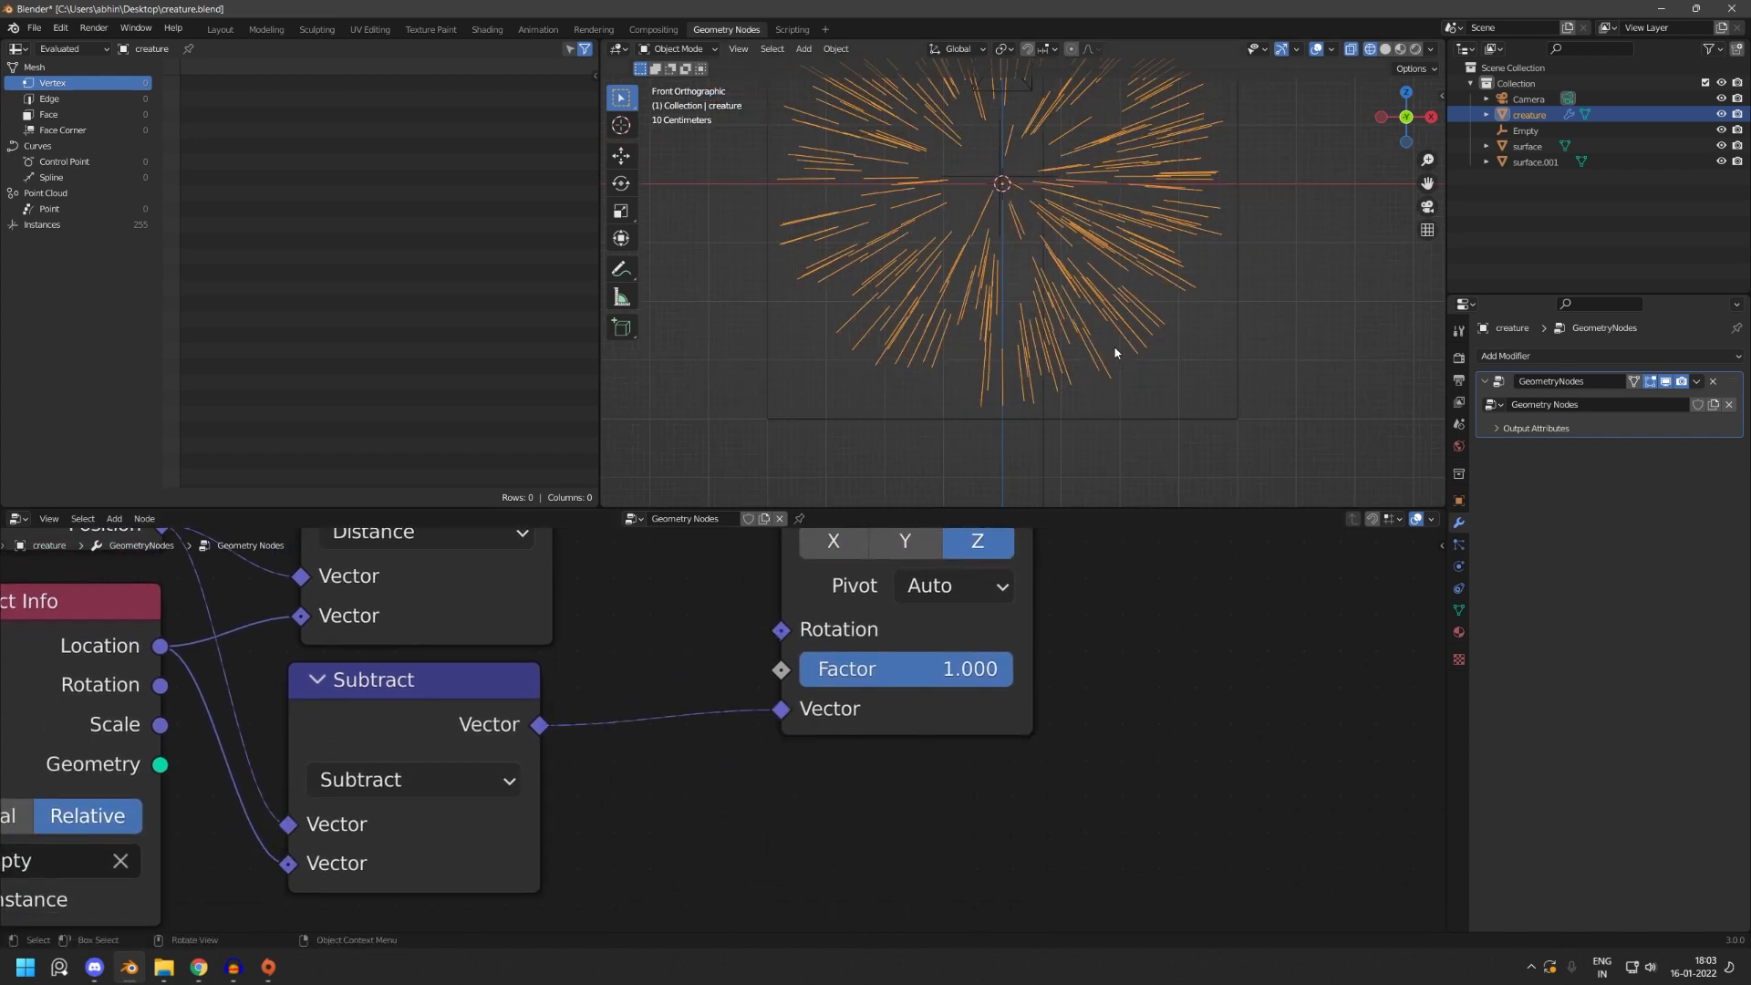
middle_click_drag(1129, 571, 1114, 735)
key("ctrl+s")
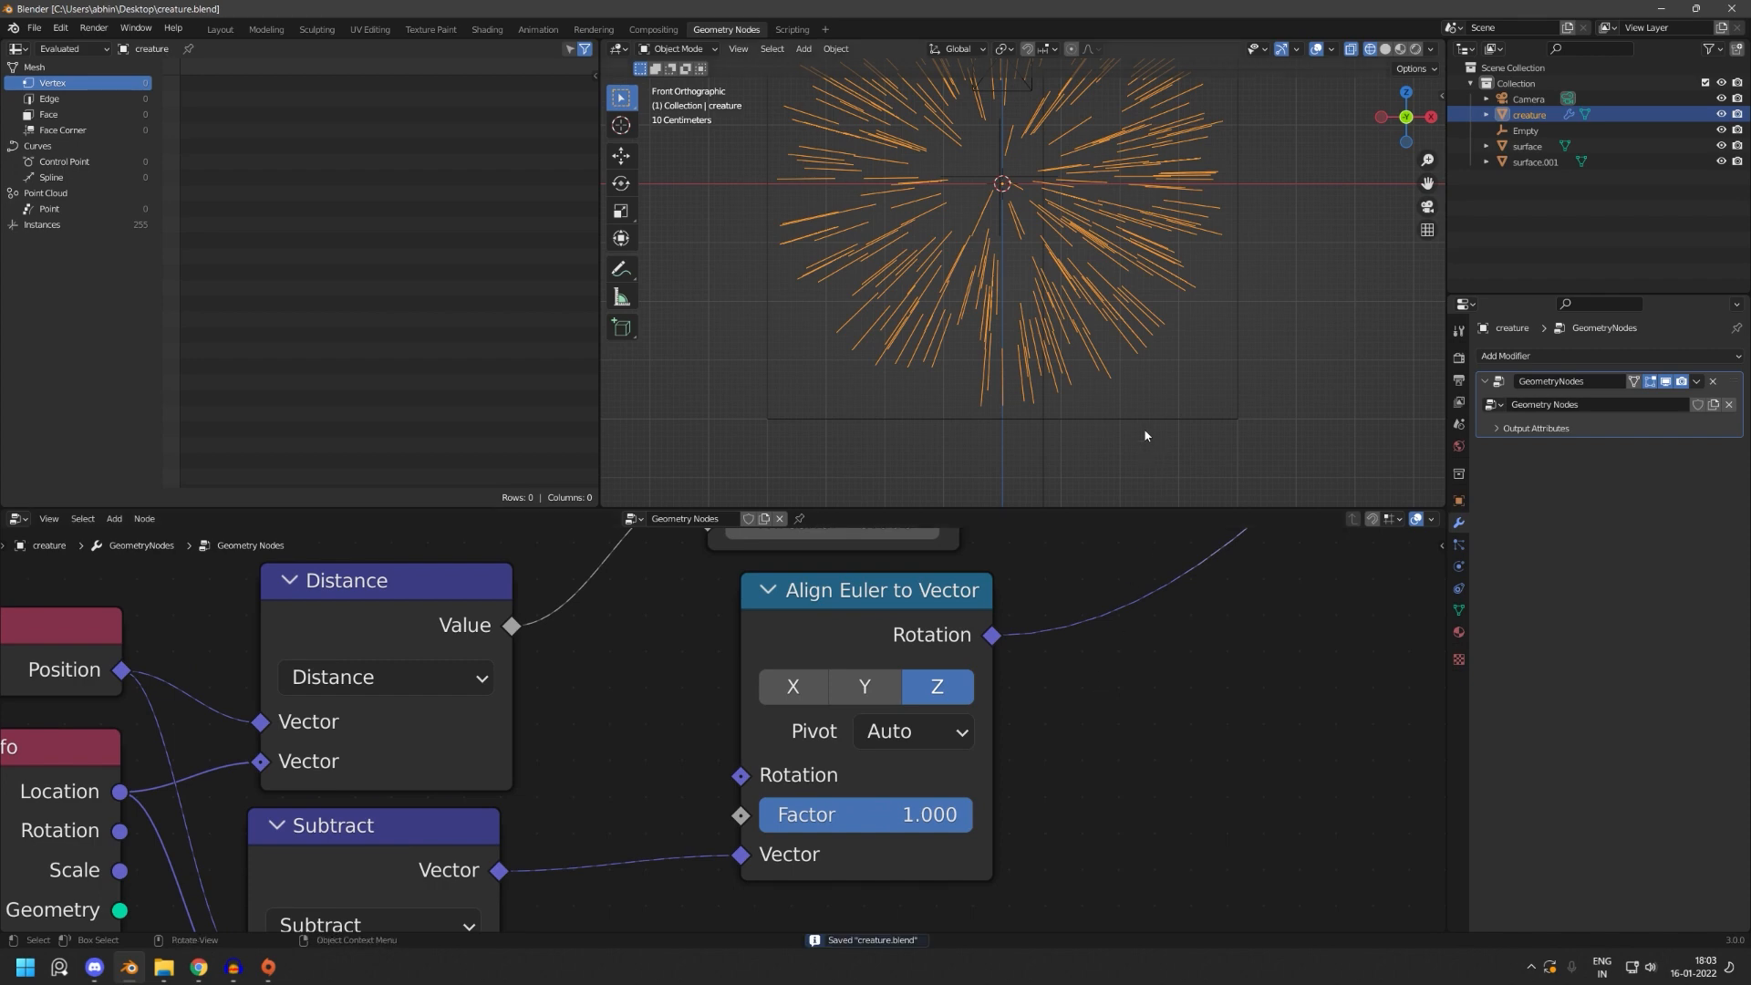
scroll(1146, 410, "down", 3)
scroll(1146, 410, "up", 4)
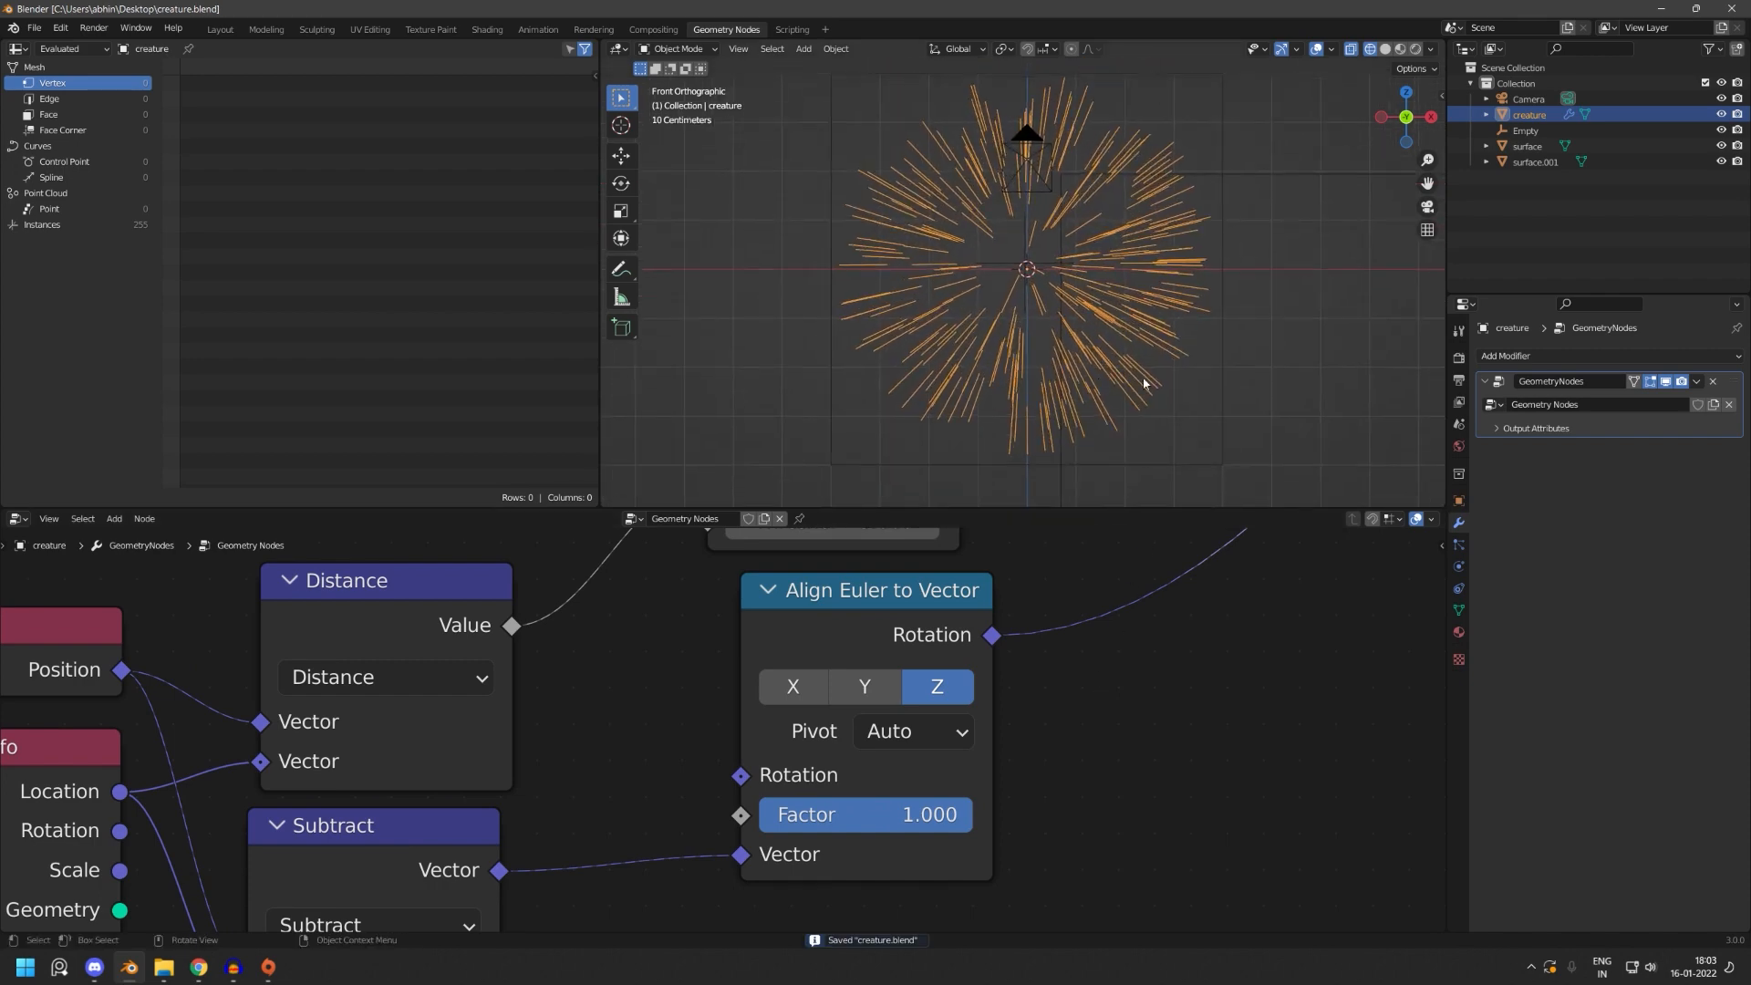
- Add a Combine XYZ node between Align Euler to Vector and Instance on Points
scroll(1146, 664, "down", 5)
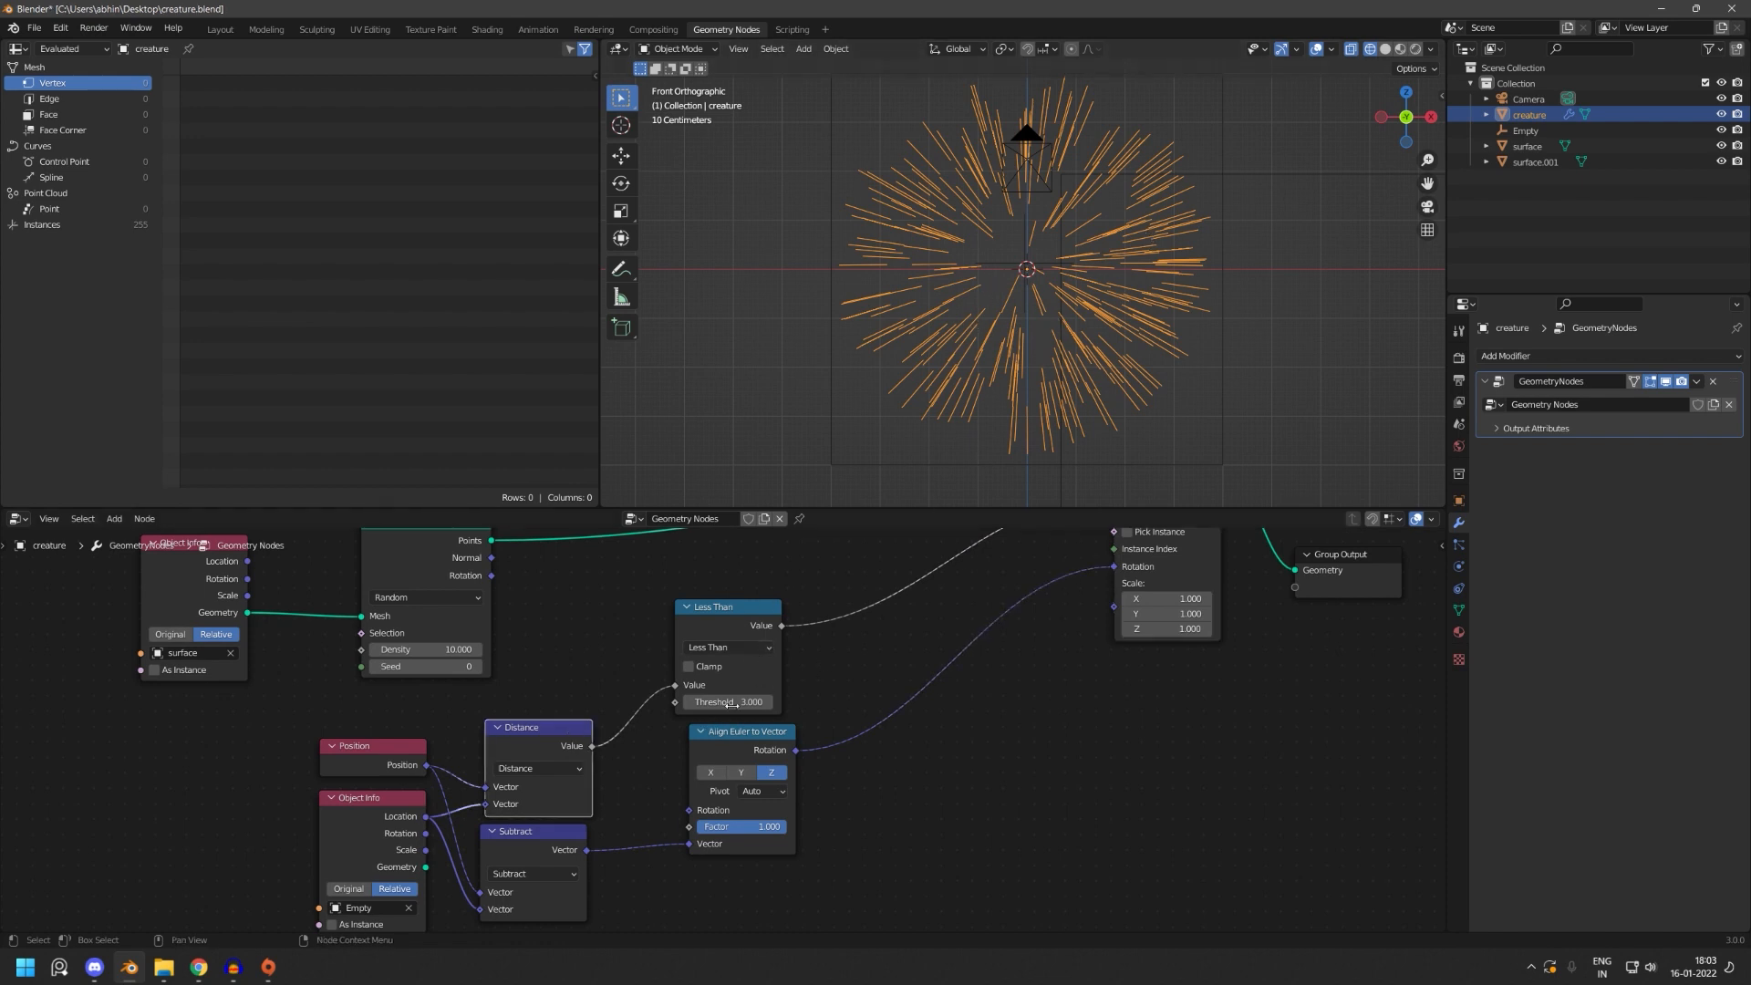
scroll(1147, 657, "up", 2)
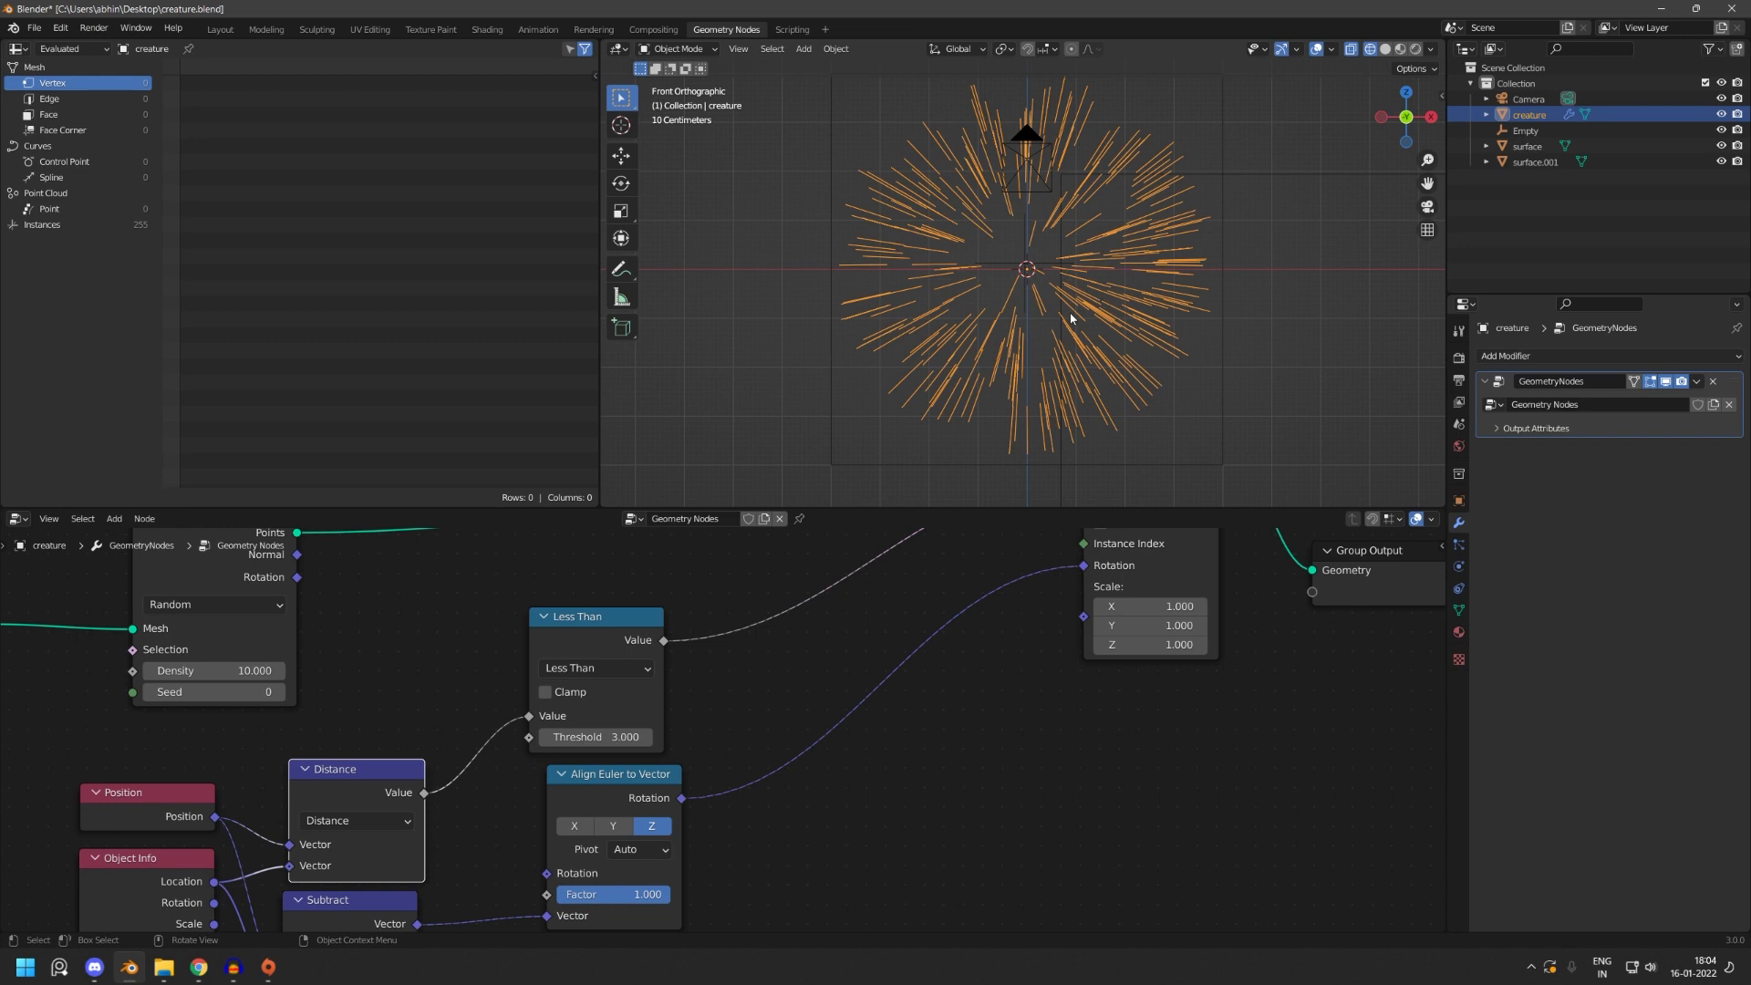
middle_click_drag(912, 787, 950, 688)
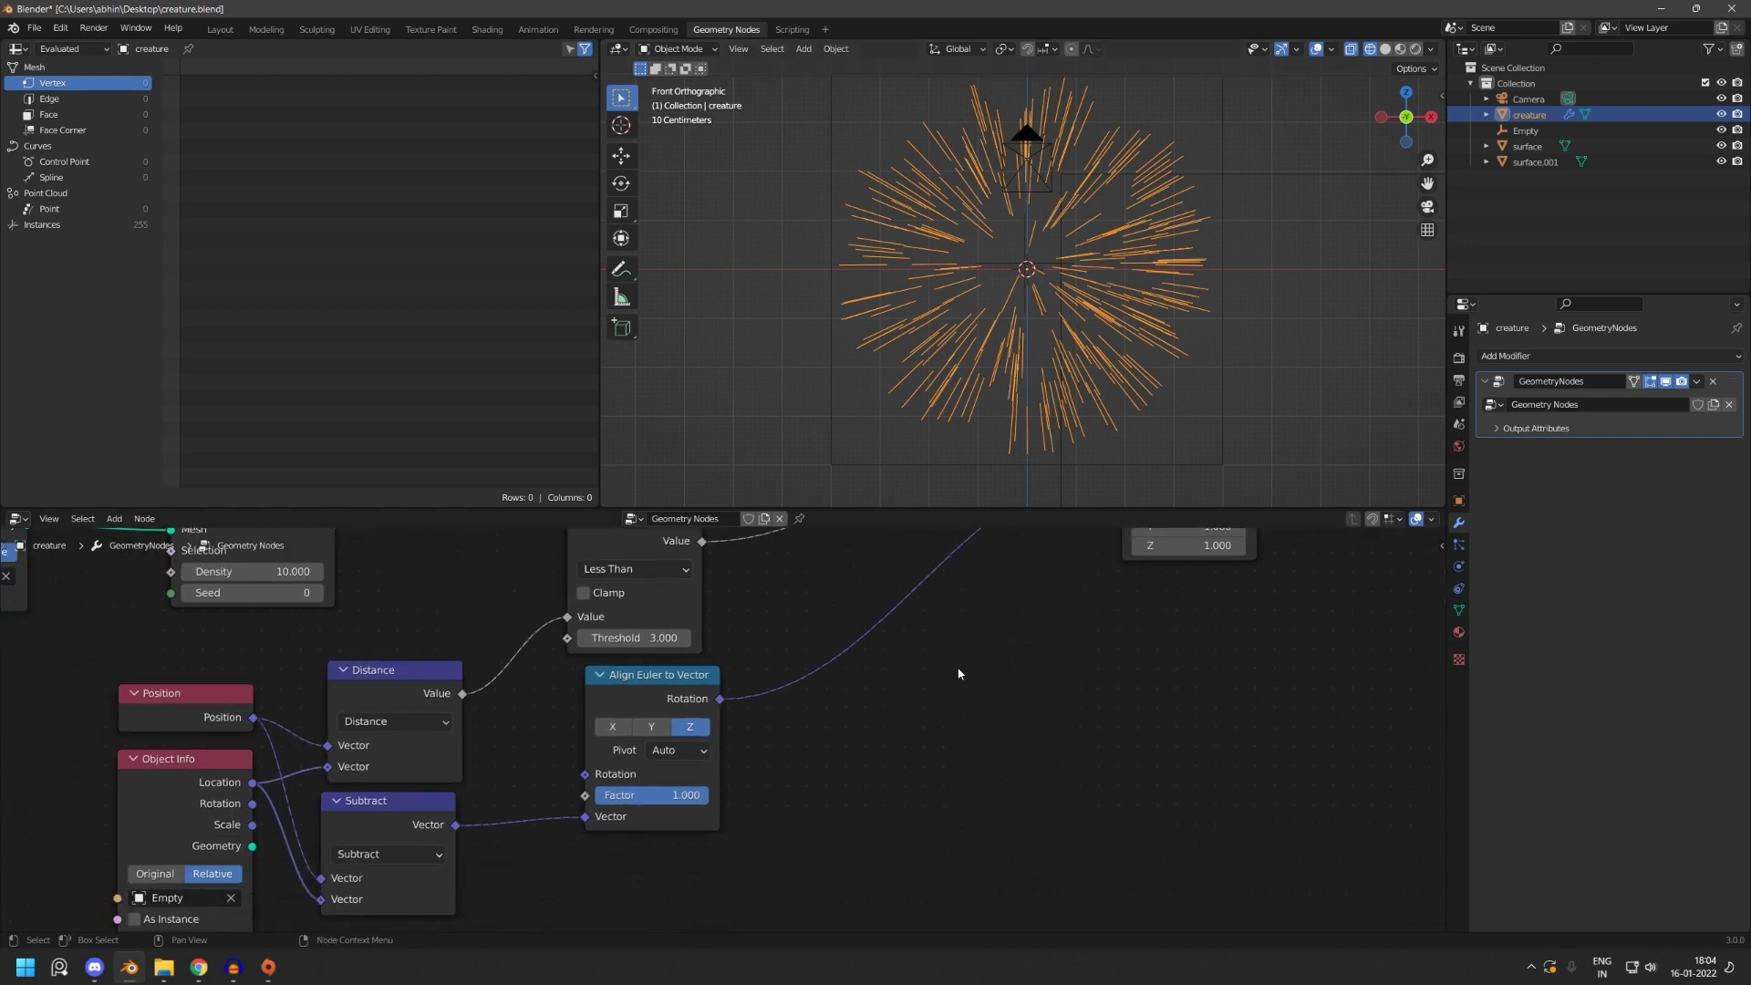
key("shift+a")
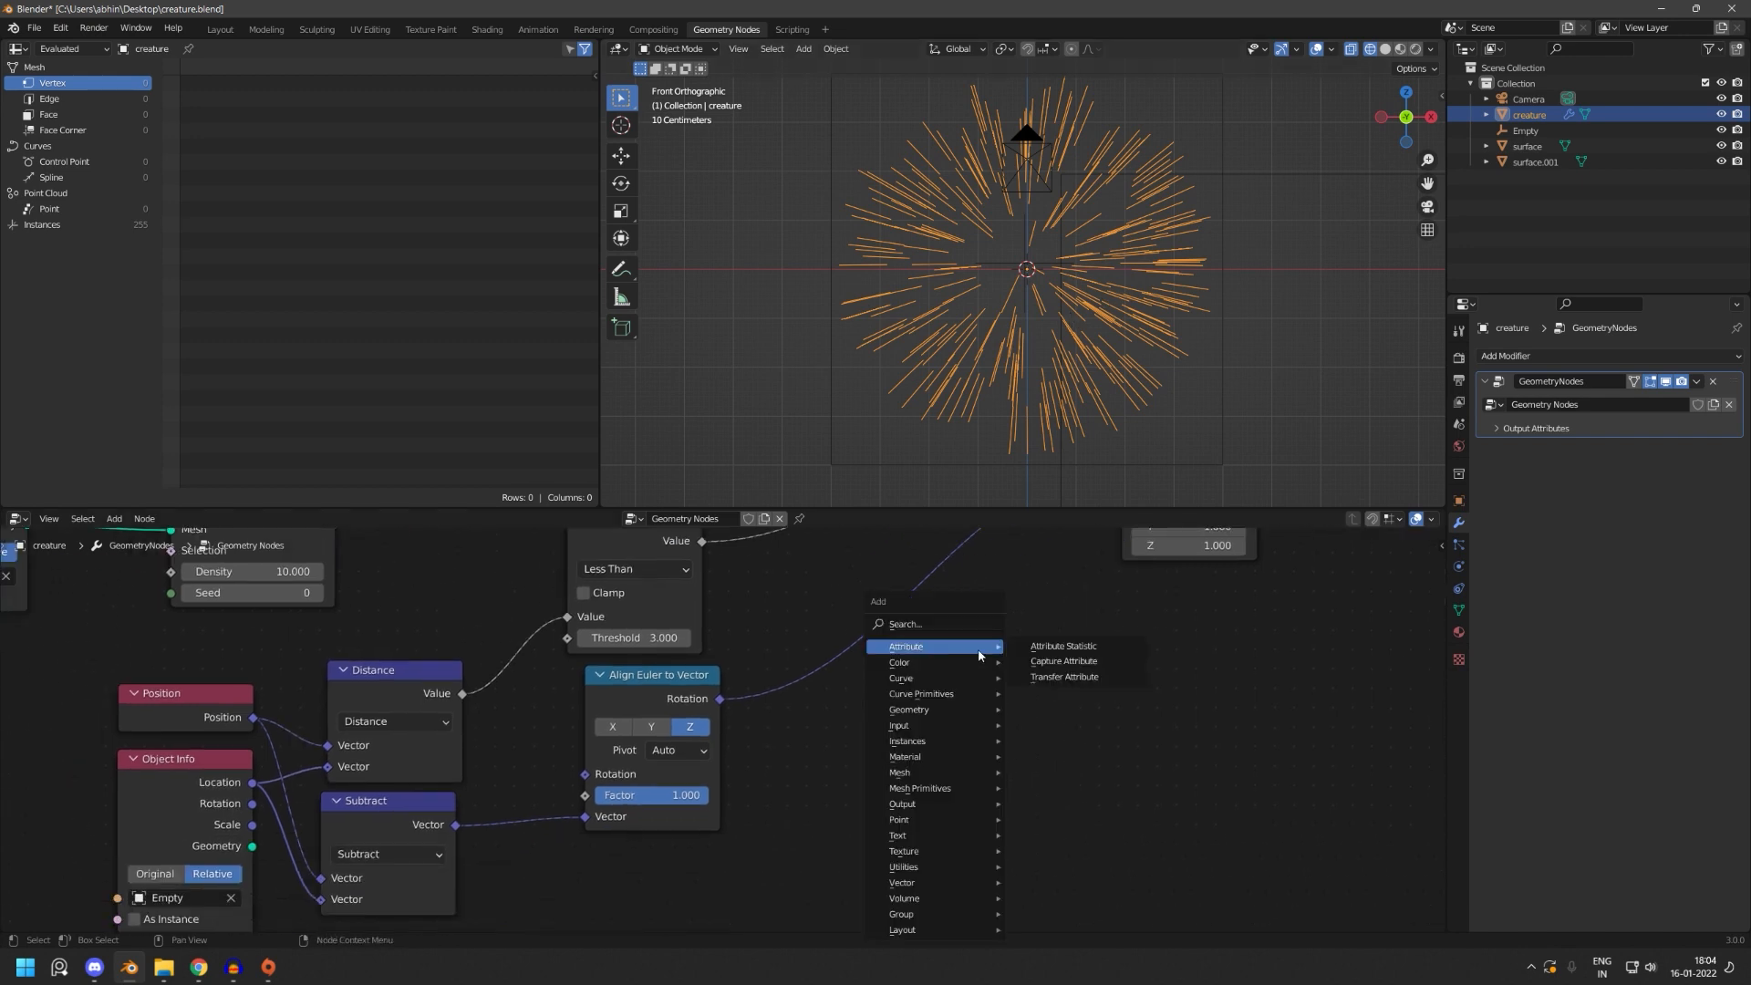
left_click(960, 627)
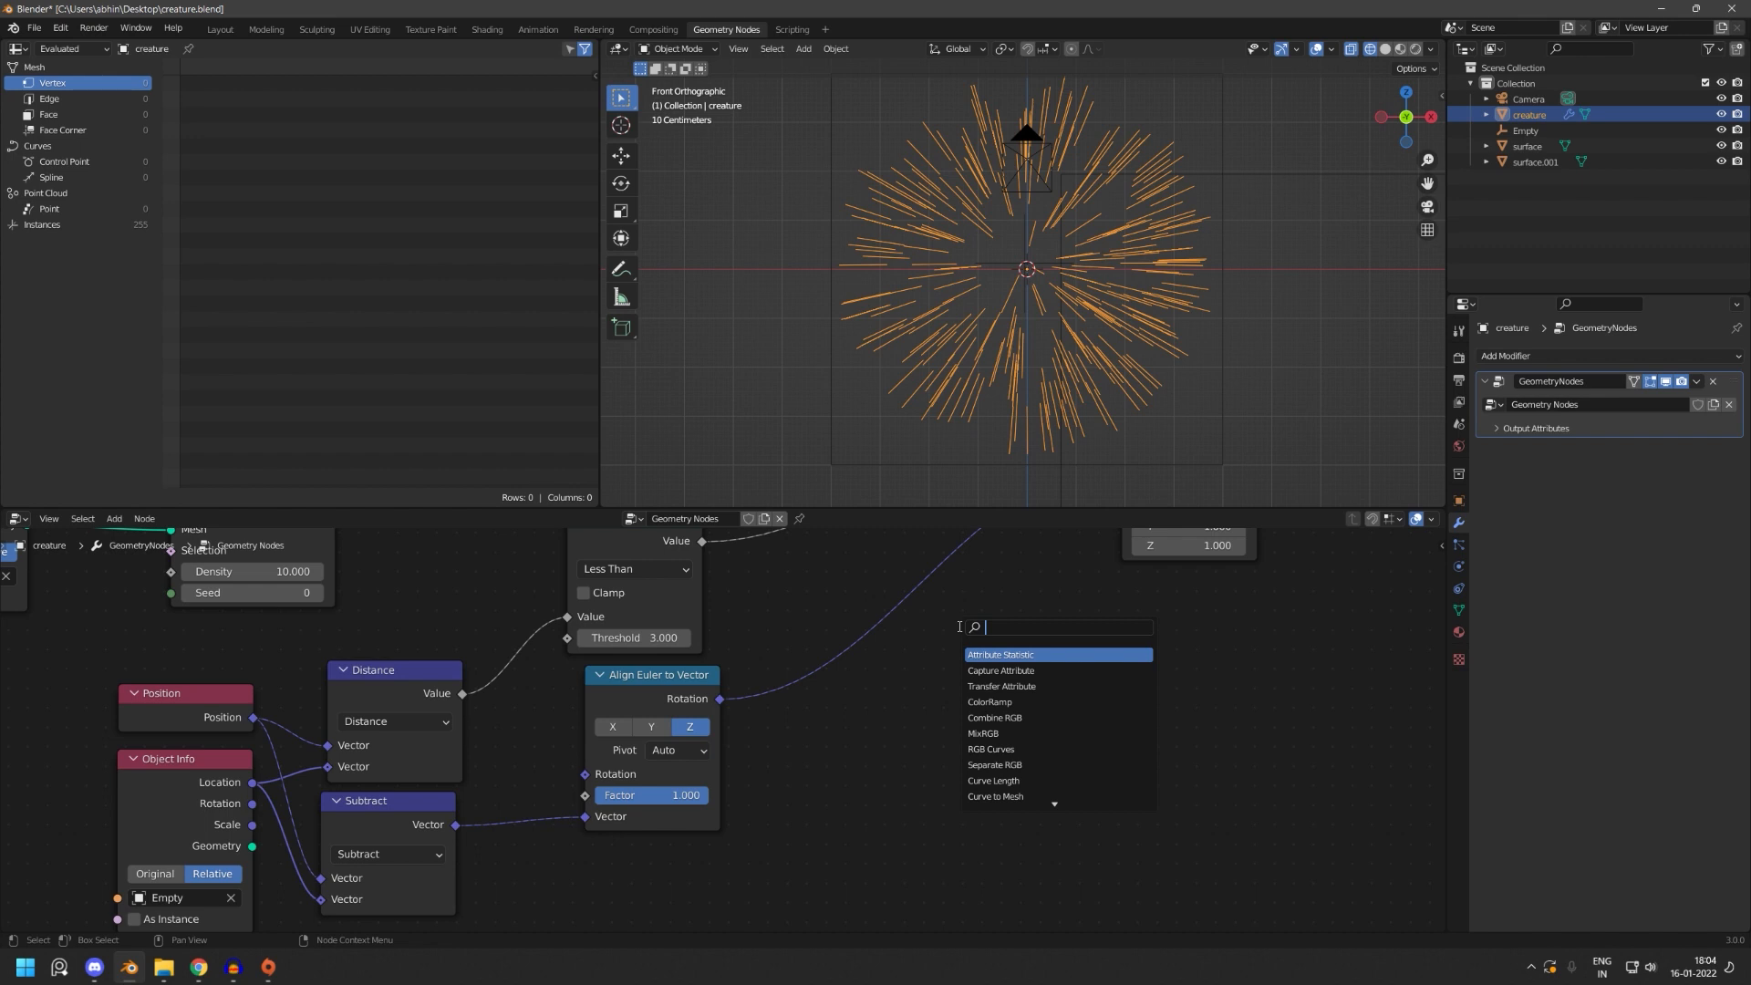
type("combine")
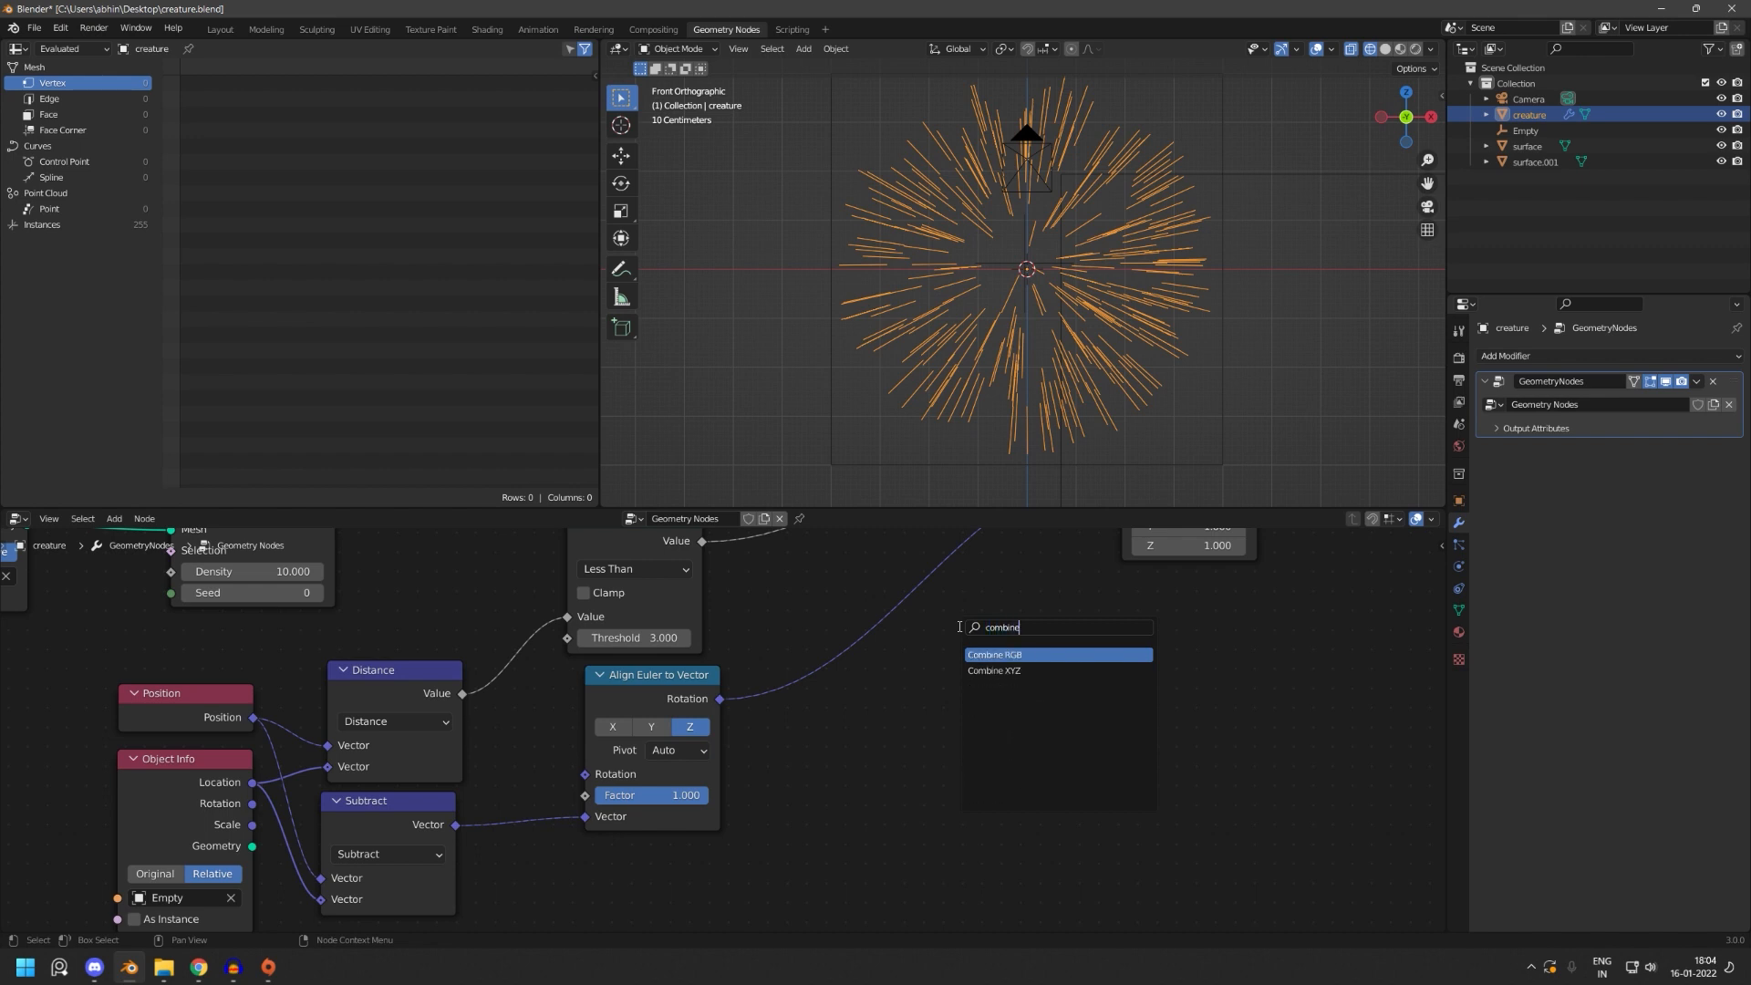
key("Down")
key("Return")
left_click(964, 628)
scroll(948, 696, "up", 4)
middle_click_drag(948, 696, 908, 750)
- Set the X and Y values of the Combine XYZ node to 1
left_click(1019, 733)
type("1")
key("Return")
left_click(1019, 761)
type("1")
key("Return")
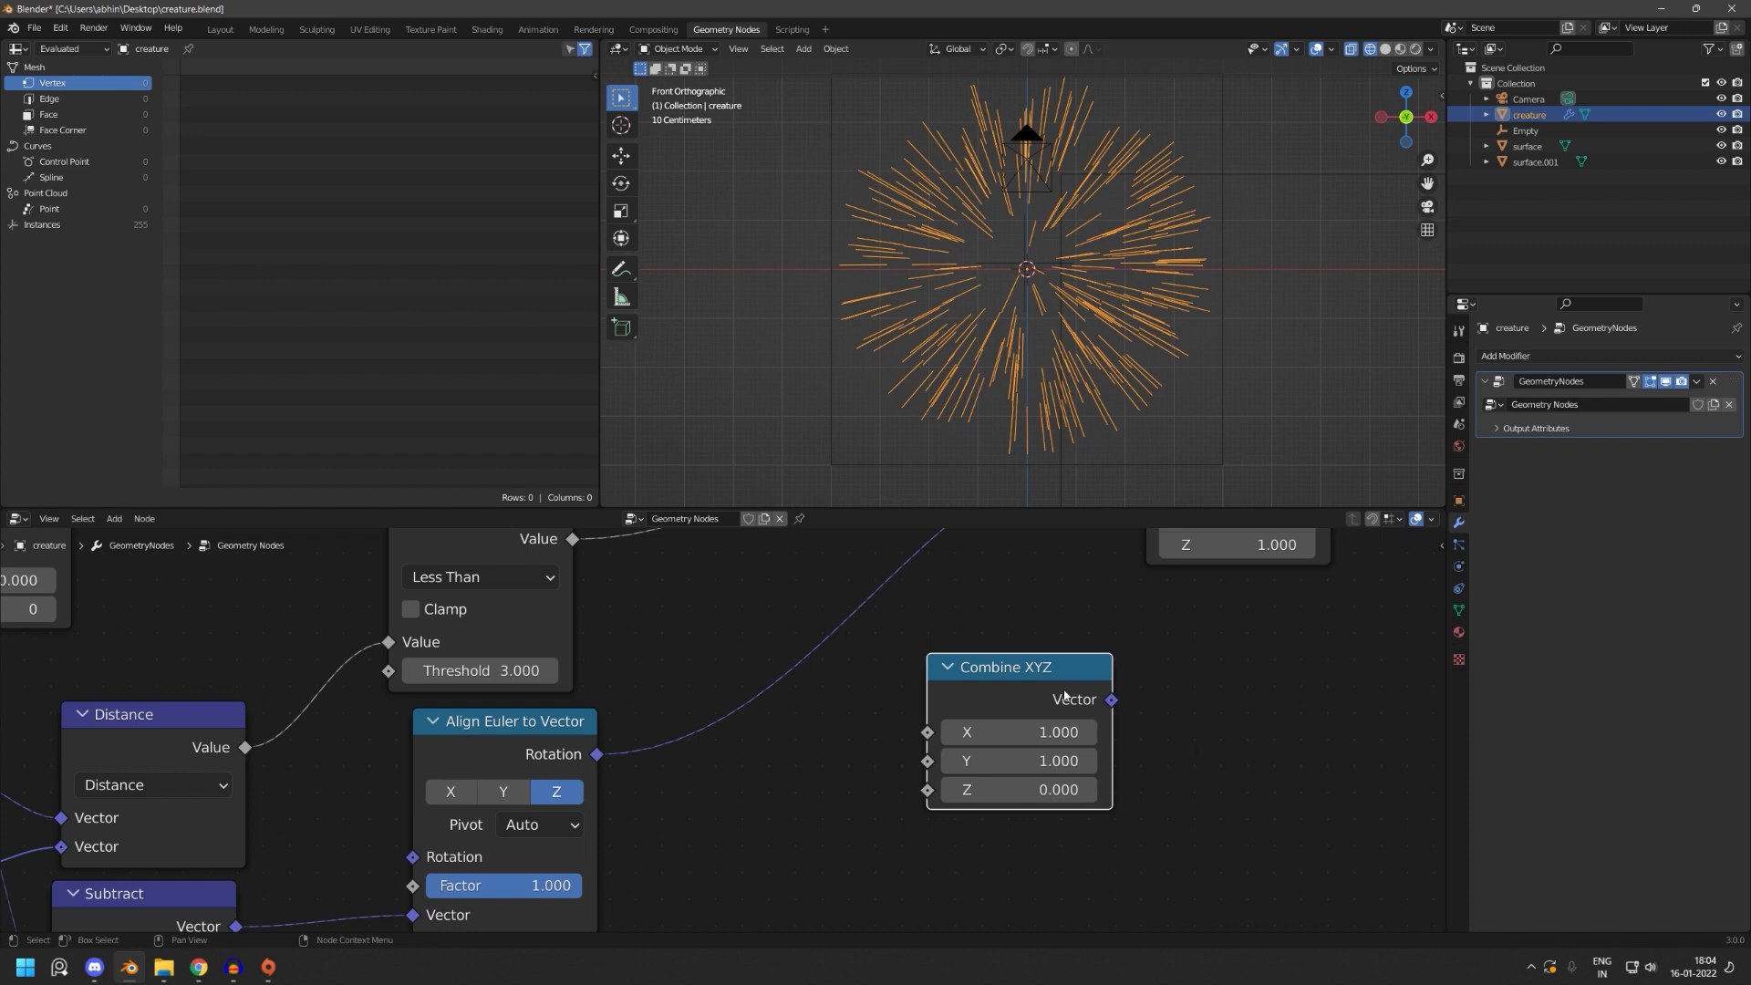
- Connect the Distance node's Value output to Combine XYZ's Z input and shift Combine XYZ slightly closer to the other nodes
scroll(740, 757, "down", 2)
left_click_drag(563, 576, 579, 565)
left_click(684, 692)
scroll(638, 782, "up", 1)
middle_click_drag(568, 799, 690, 763)
scroll(694, 753, "up", 3)
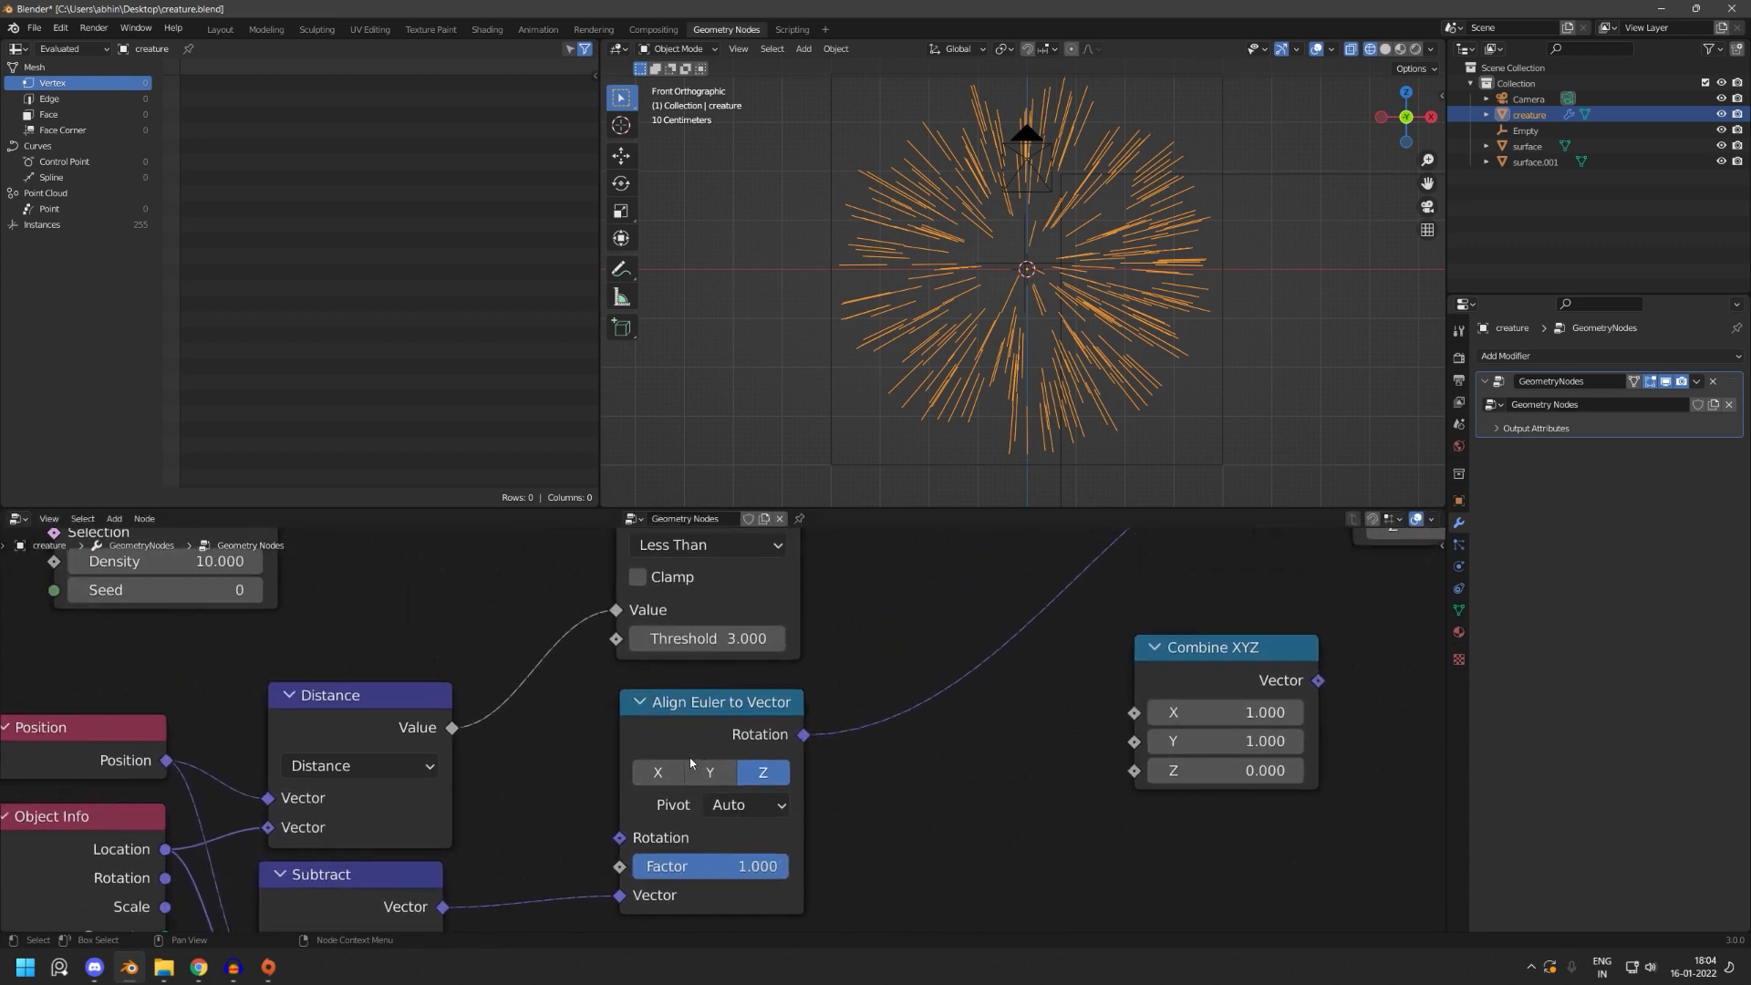
left_click_drag(453, 728, 1160, 773)
left_click_drag(1245, 646, 1198, 645)
- Connect Combine XYZ's Vector output to Instance on Points' Scale input
middle_click_drag(1329, 653, 872, 825)
scroll(872, 824, "up", 1)
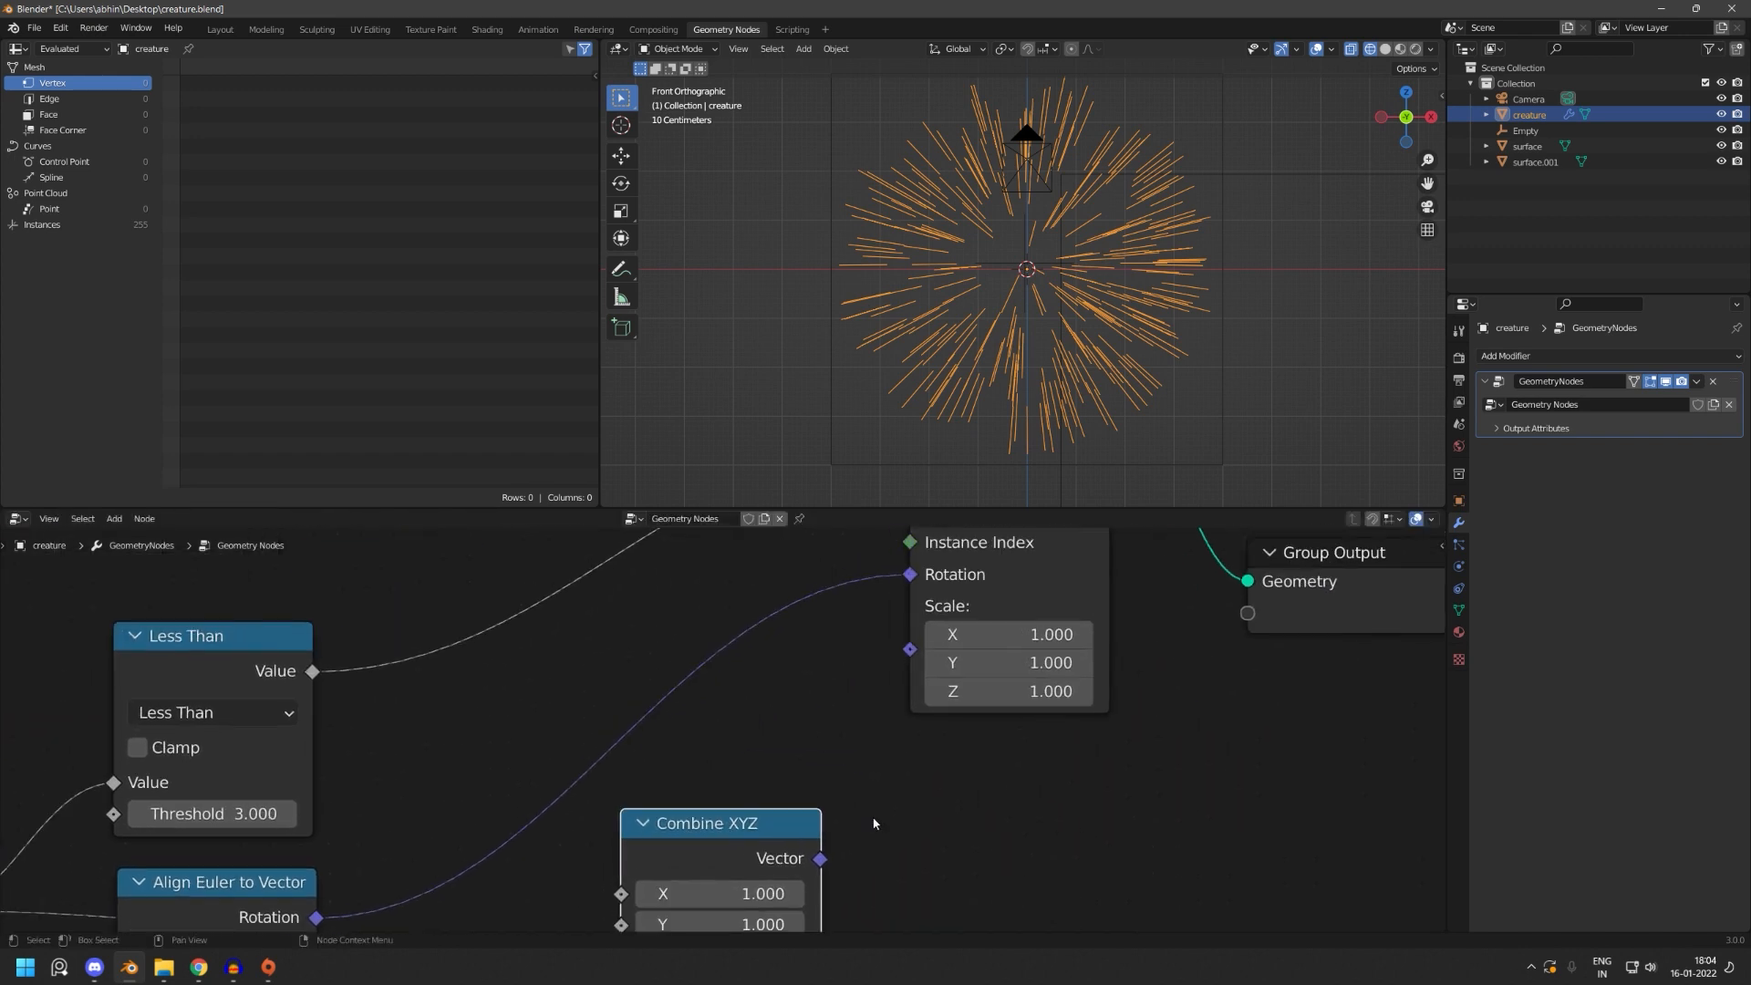
scroll(803, 802, "down", 3)
left_click_drag(732, 805, 871, 665)
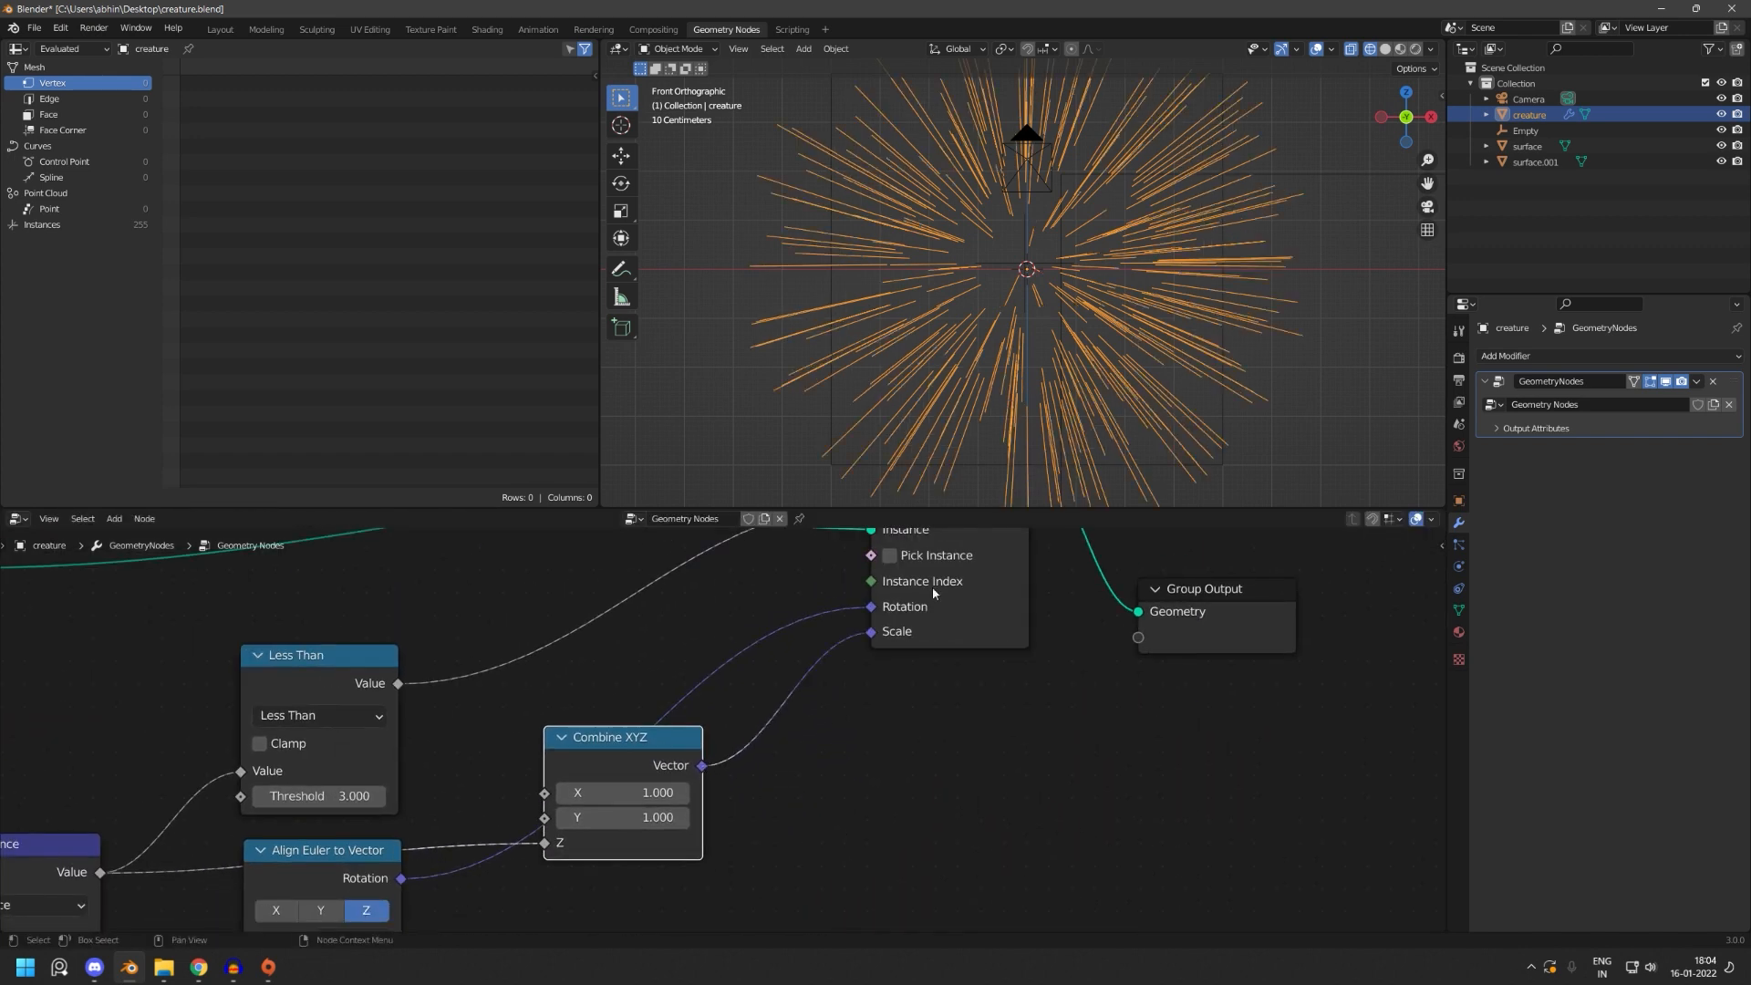
- Swap Subtract's two inputs so the Empty's Location comes first and Position second, and save the file
middle_click_drag(621, 772, 1159, 465)
scroll(703, 809, "up", 4)
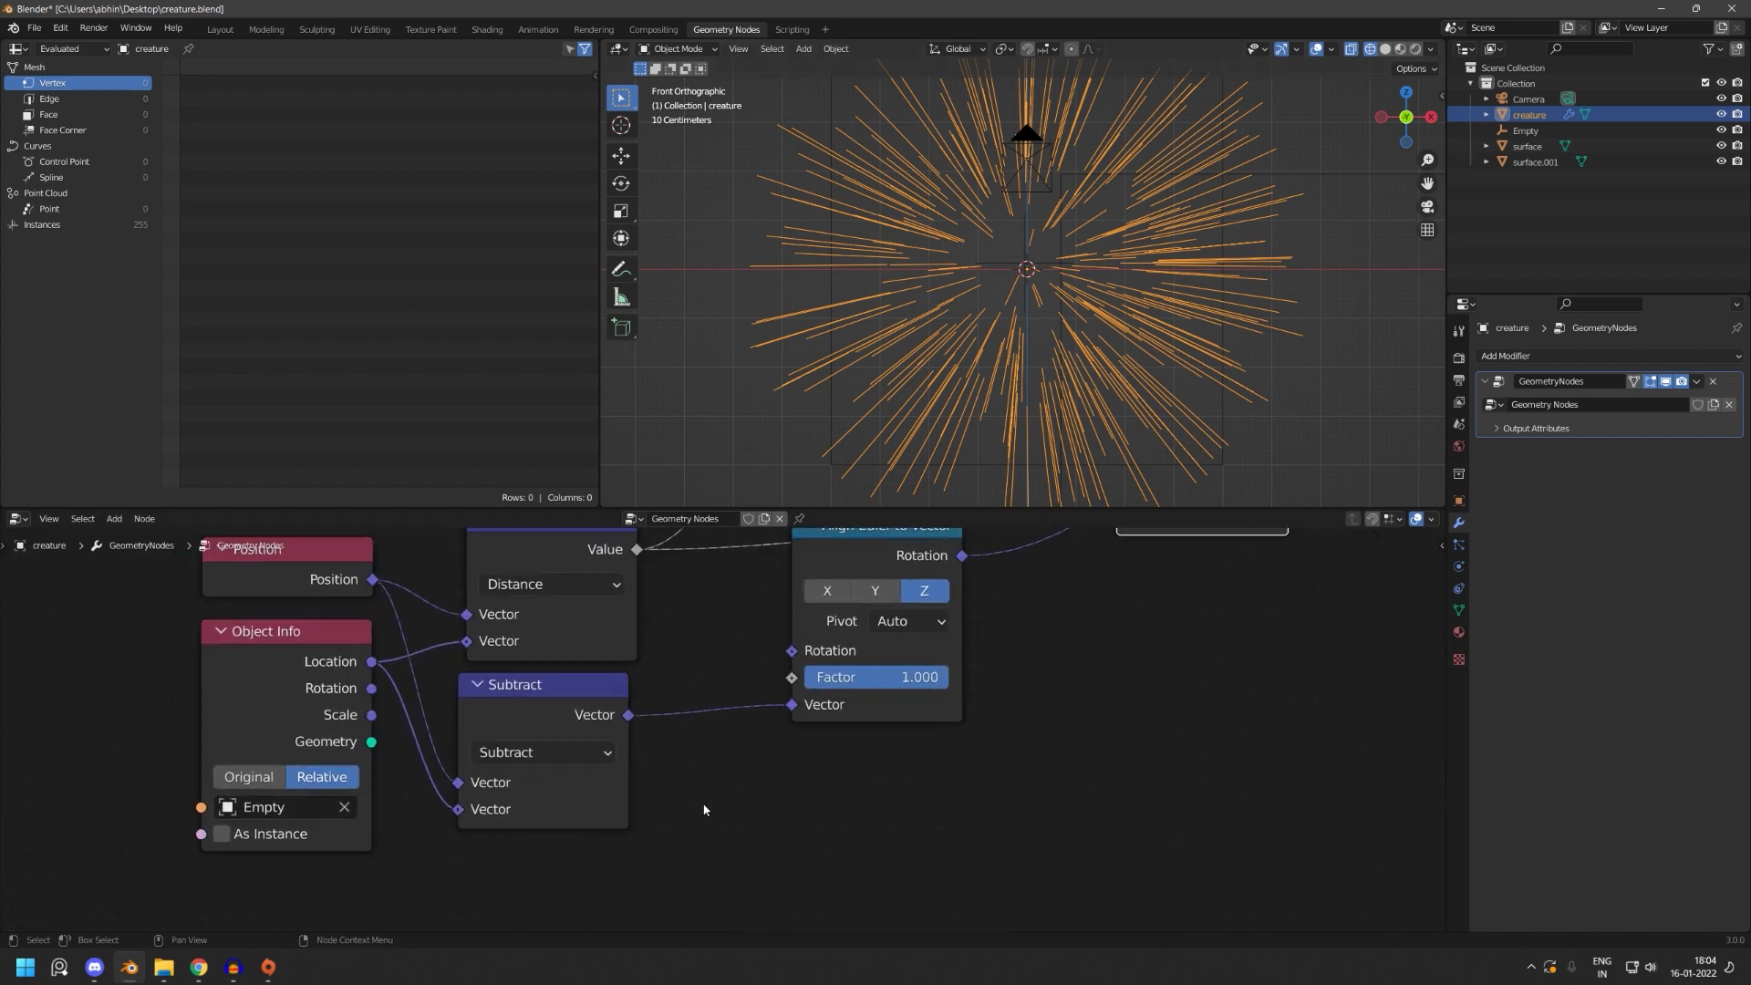
middle_click_drag(660, 726, 951, 681)
left_click_drag(670, 789, 673, 758)
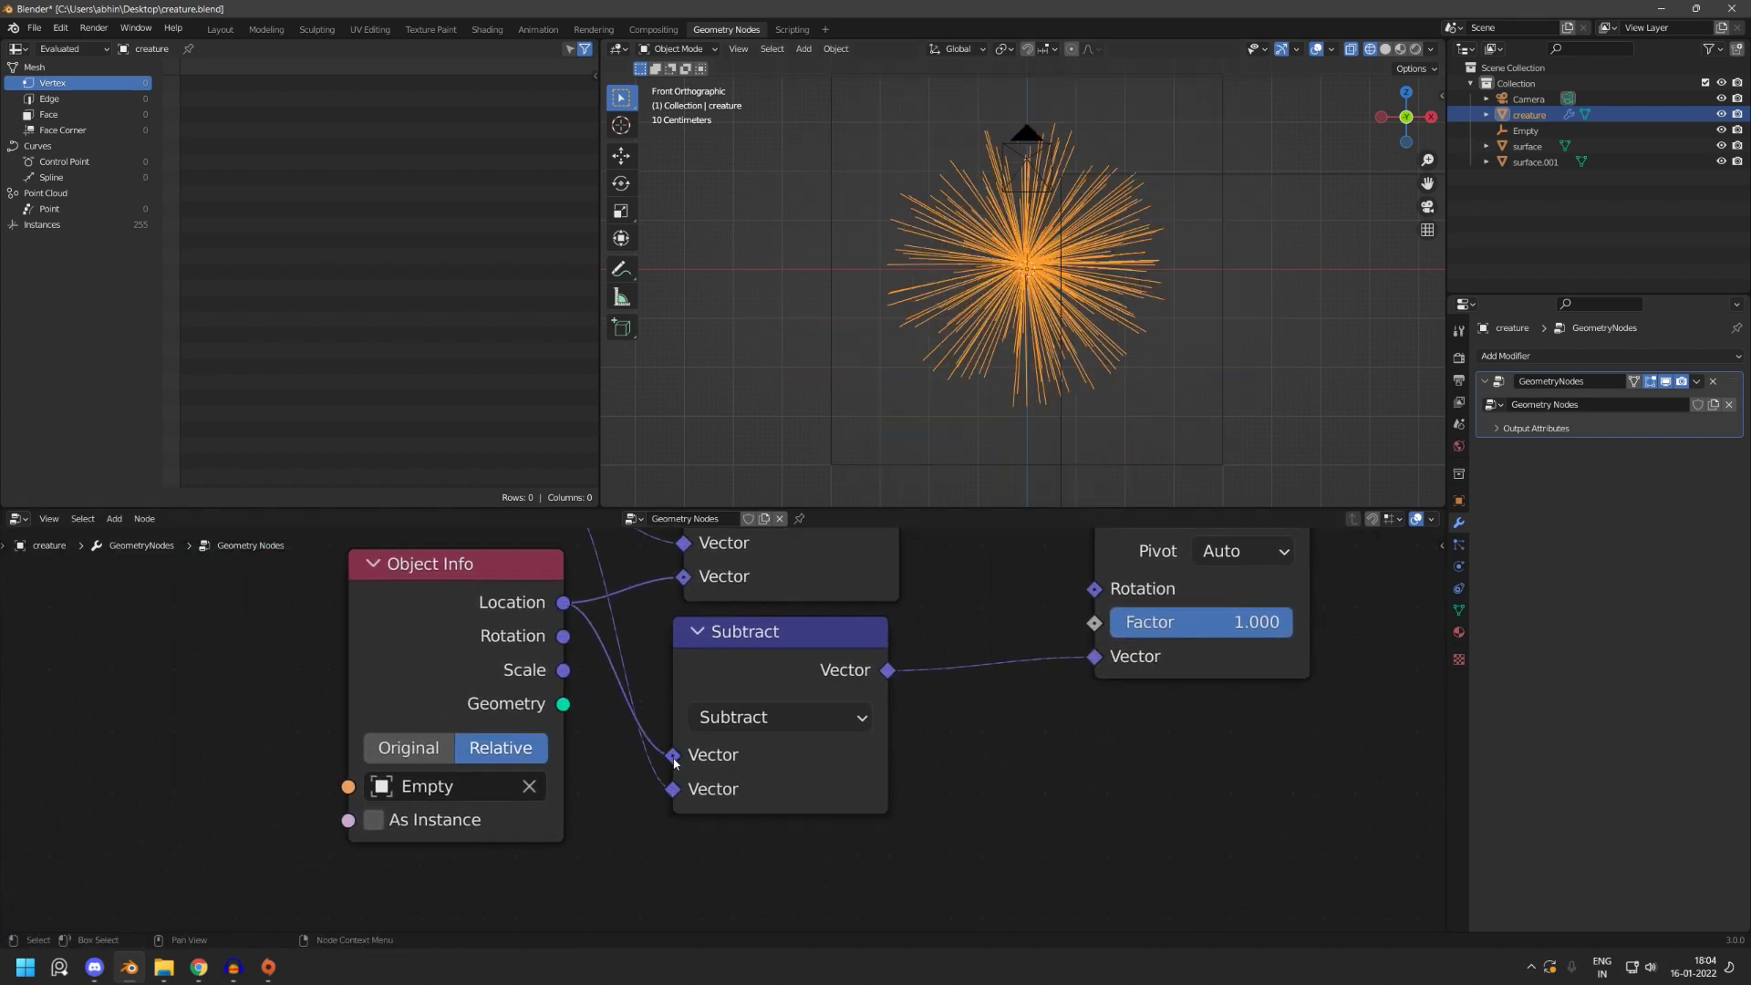
scroll(1020, 351, "up", 3)
scroll(1031, 316, "down", 4)
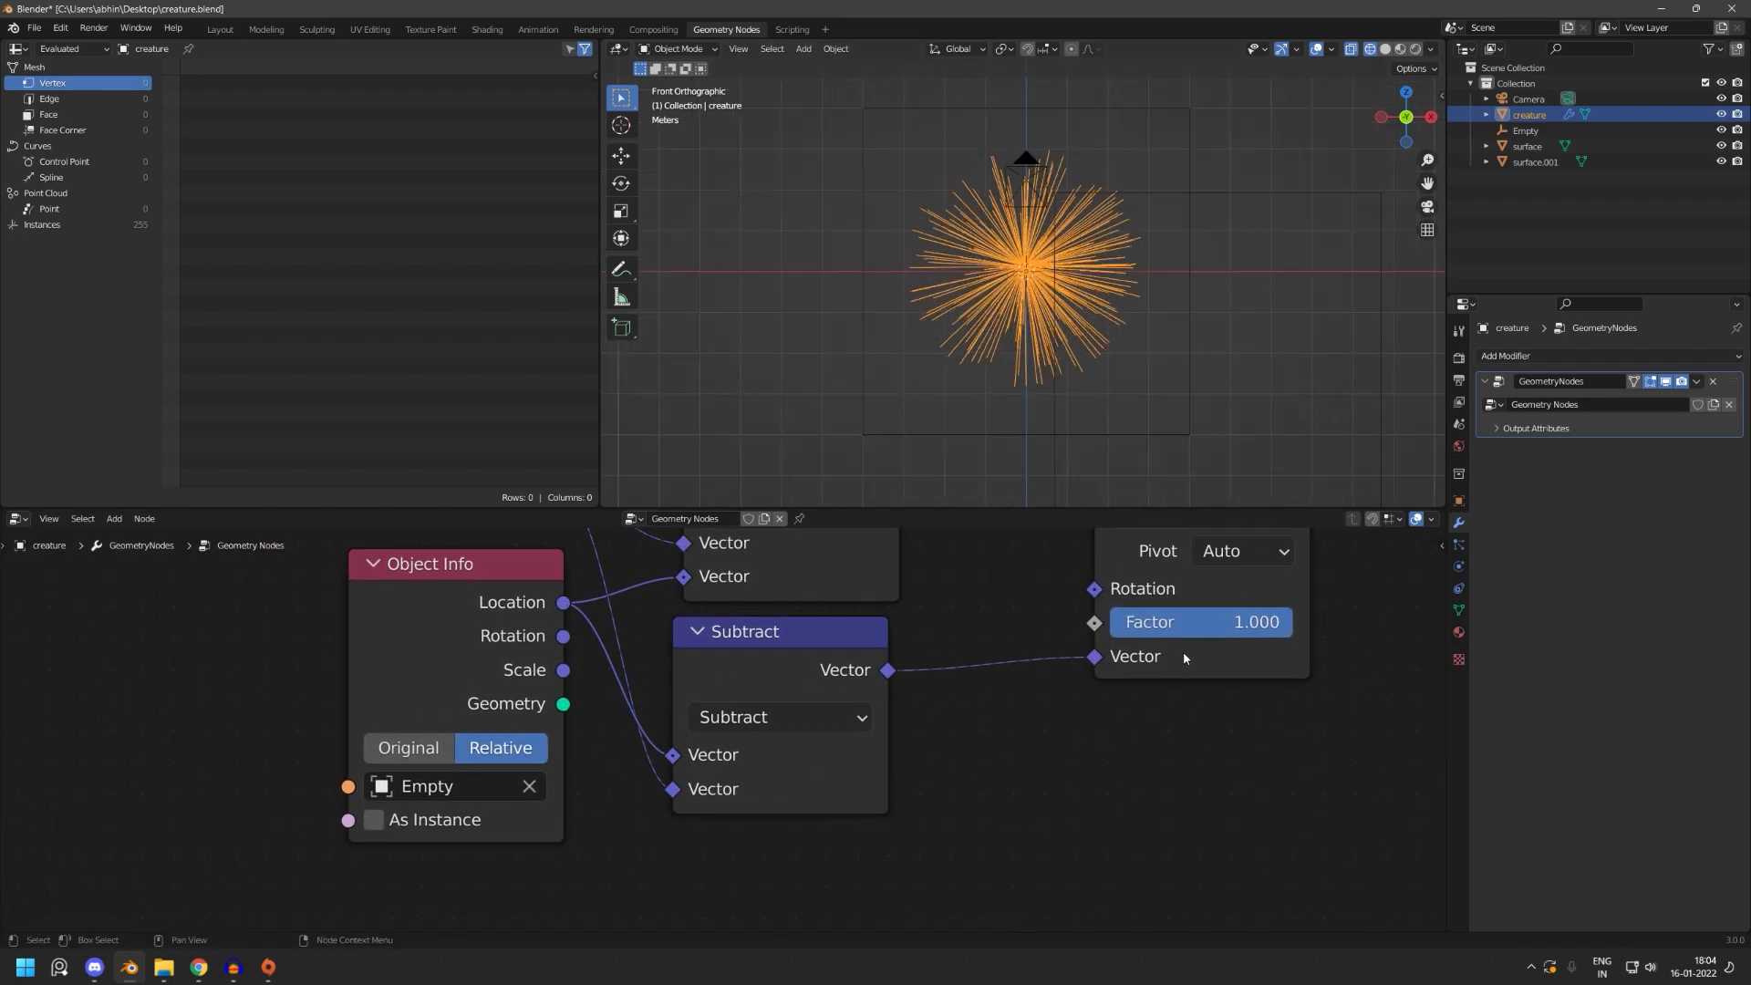
scroll(1185, 657, "down", 3)
middle_click_drag(1195, 625, 1113, 735)
key("ctrl+s")
- Insert a Curve to Mesh node on the link leaving the Curve Line node
scroll(1115, 680, "down", 5)
middle_click_drag(1116, 607, 1107, 904)
middle_click_drag(785, 783, 964, 701)
scroll(981, 660, "up", 3)
middle_click_drag(949, 626, 947, 725)
scroll(946, 725, "up", 4)
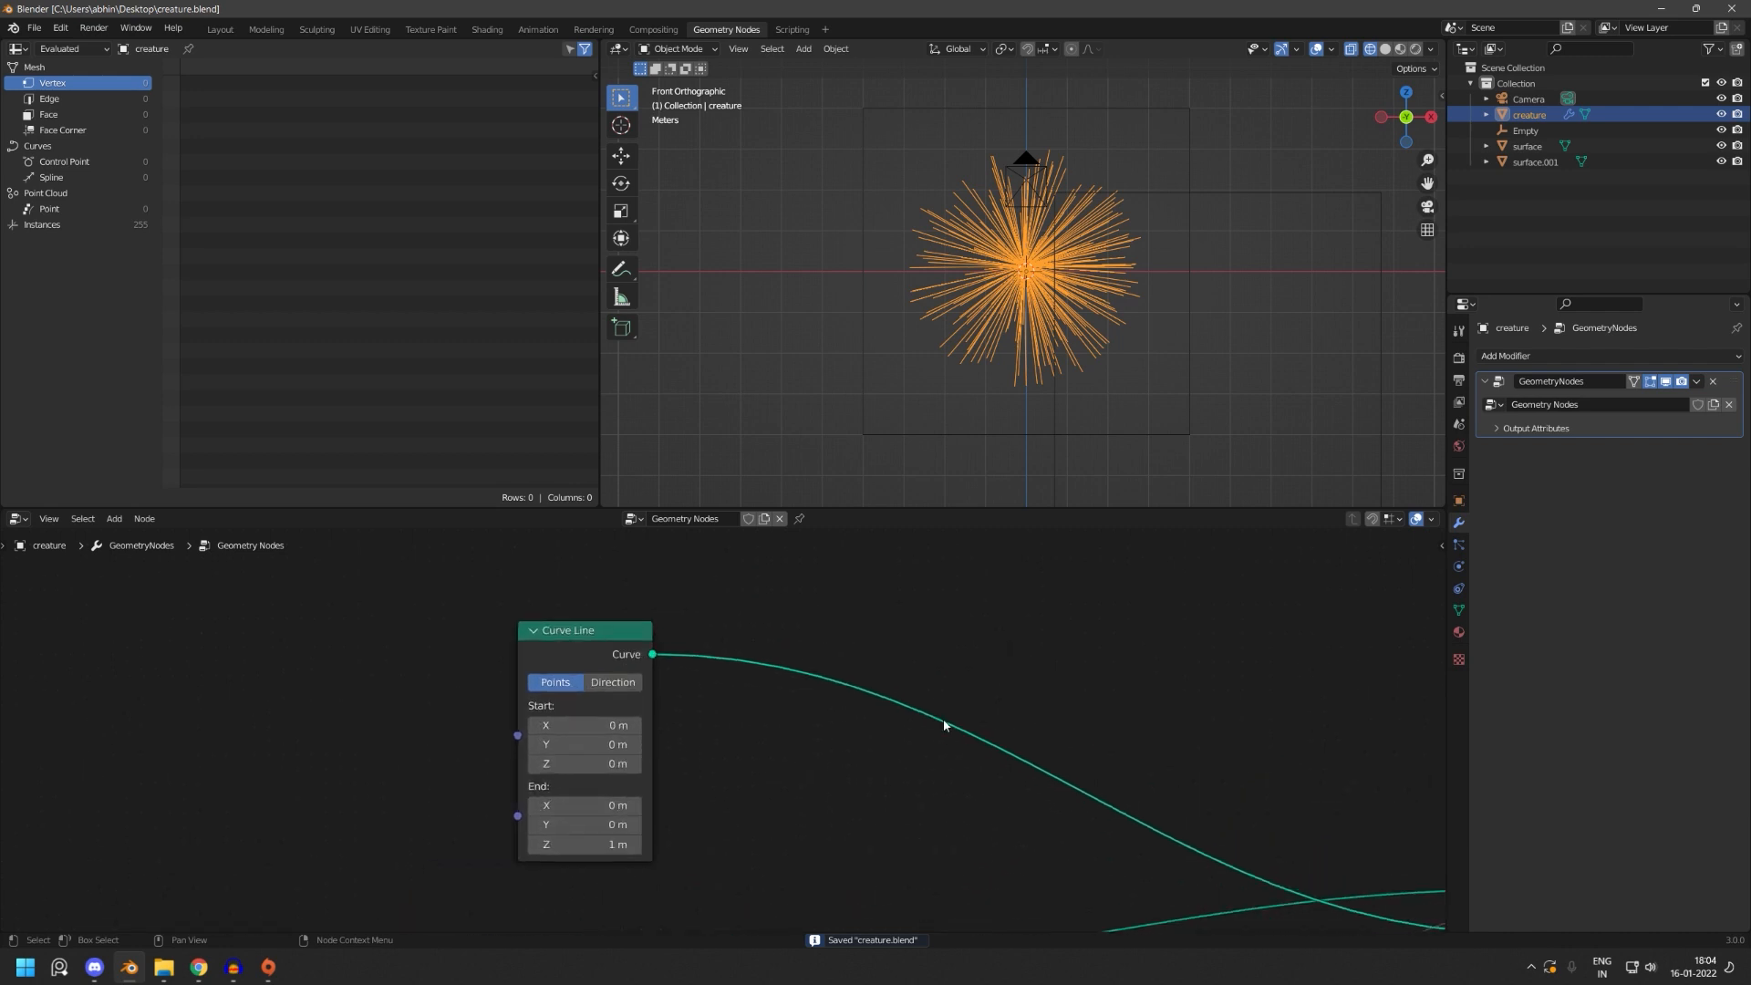
middle_click_drag(847, 701, 929, 615)
middle_click_drag(320, 834, 566, 680)
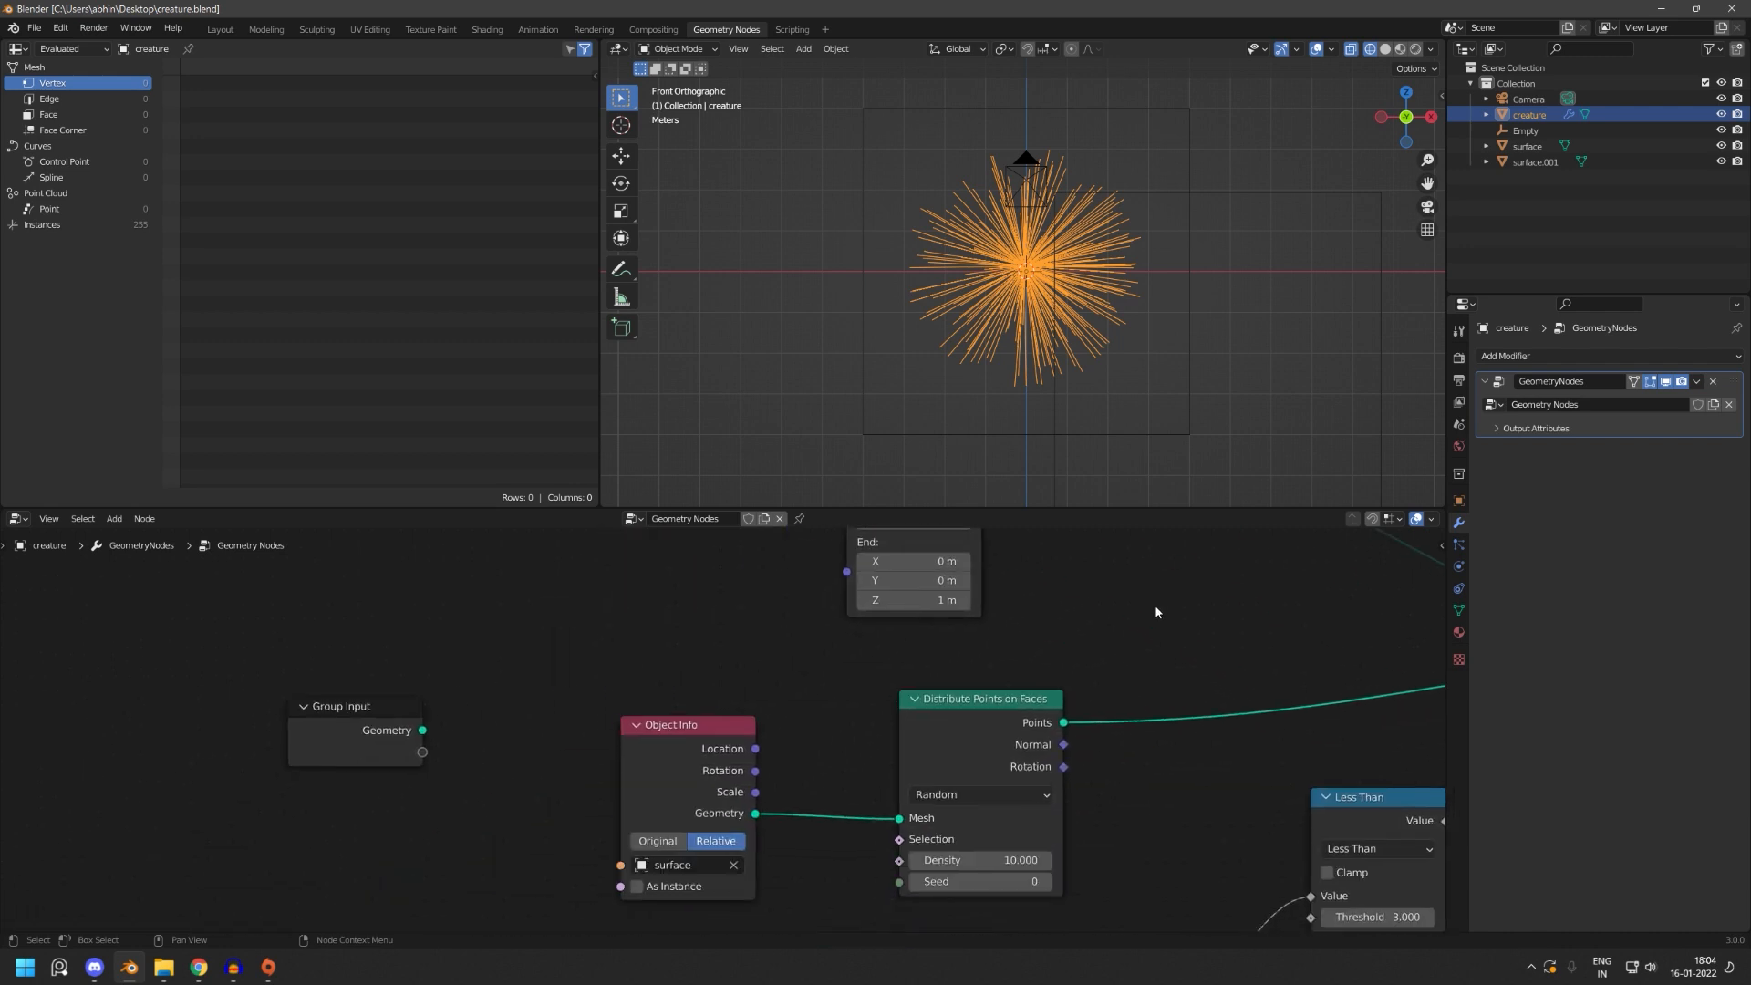
middle_click_drag(1156, 611, 802, 799)
key("shift+a")
left_click(1010, 596)
type("cu")
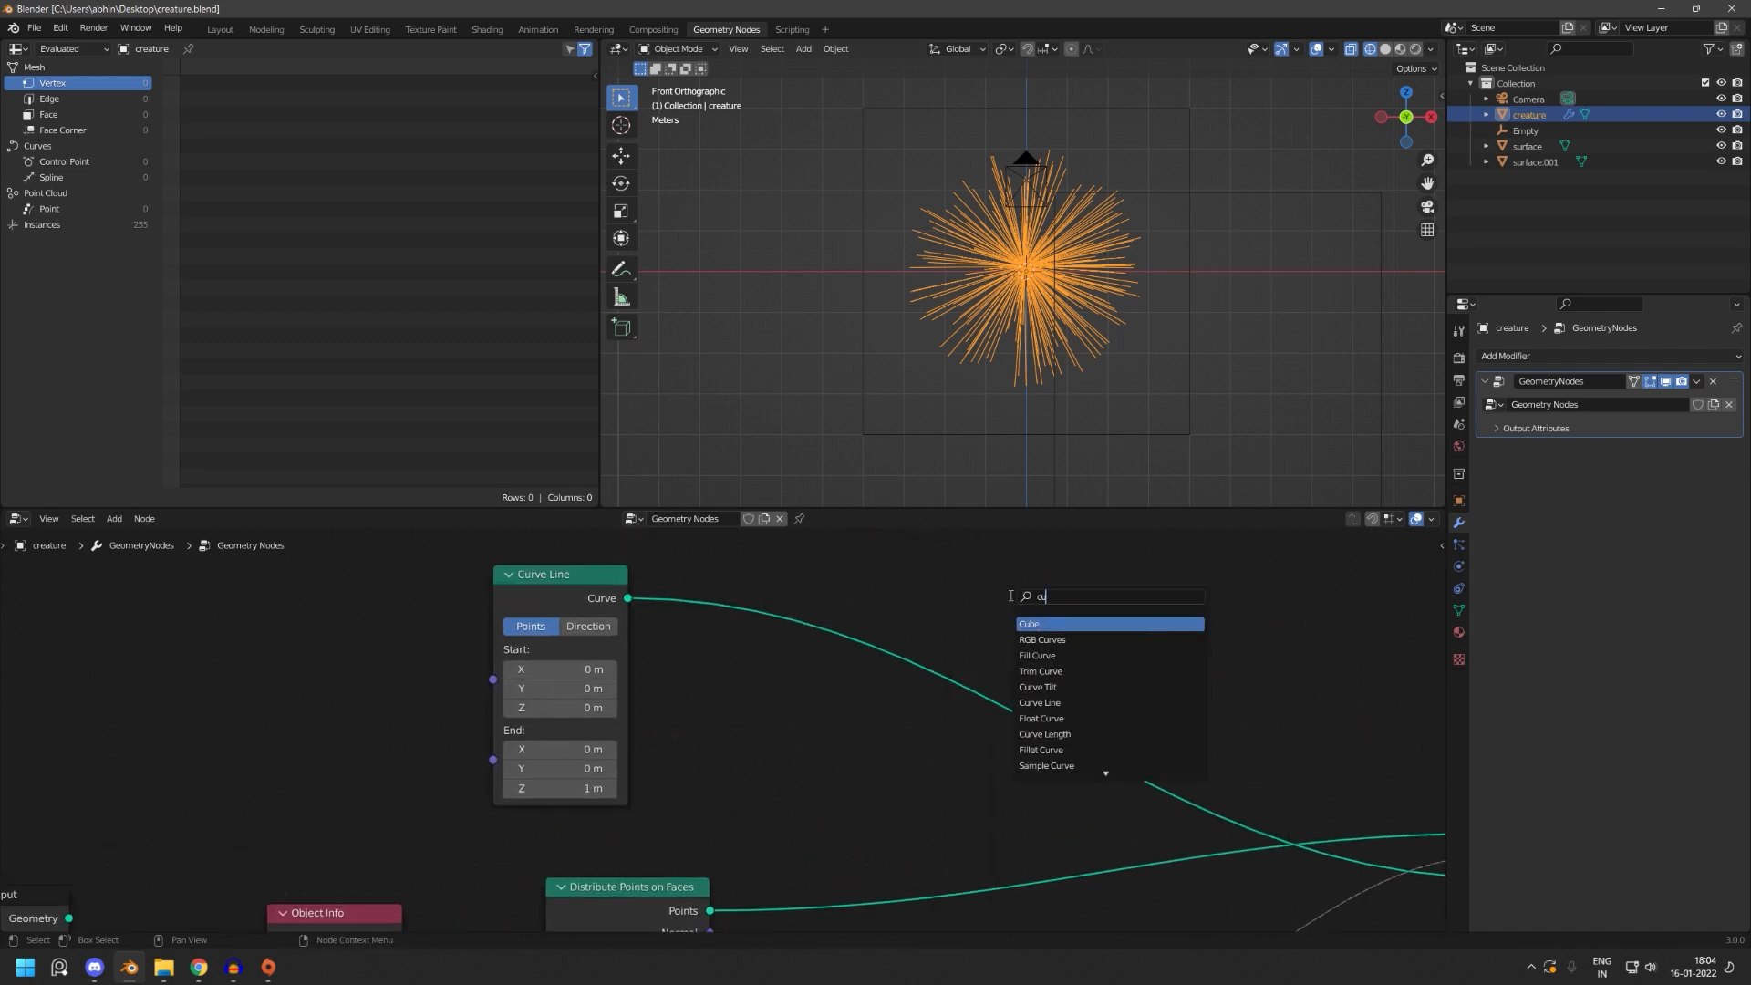
type("rve to me")
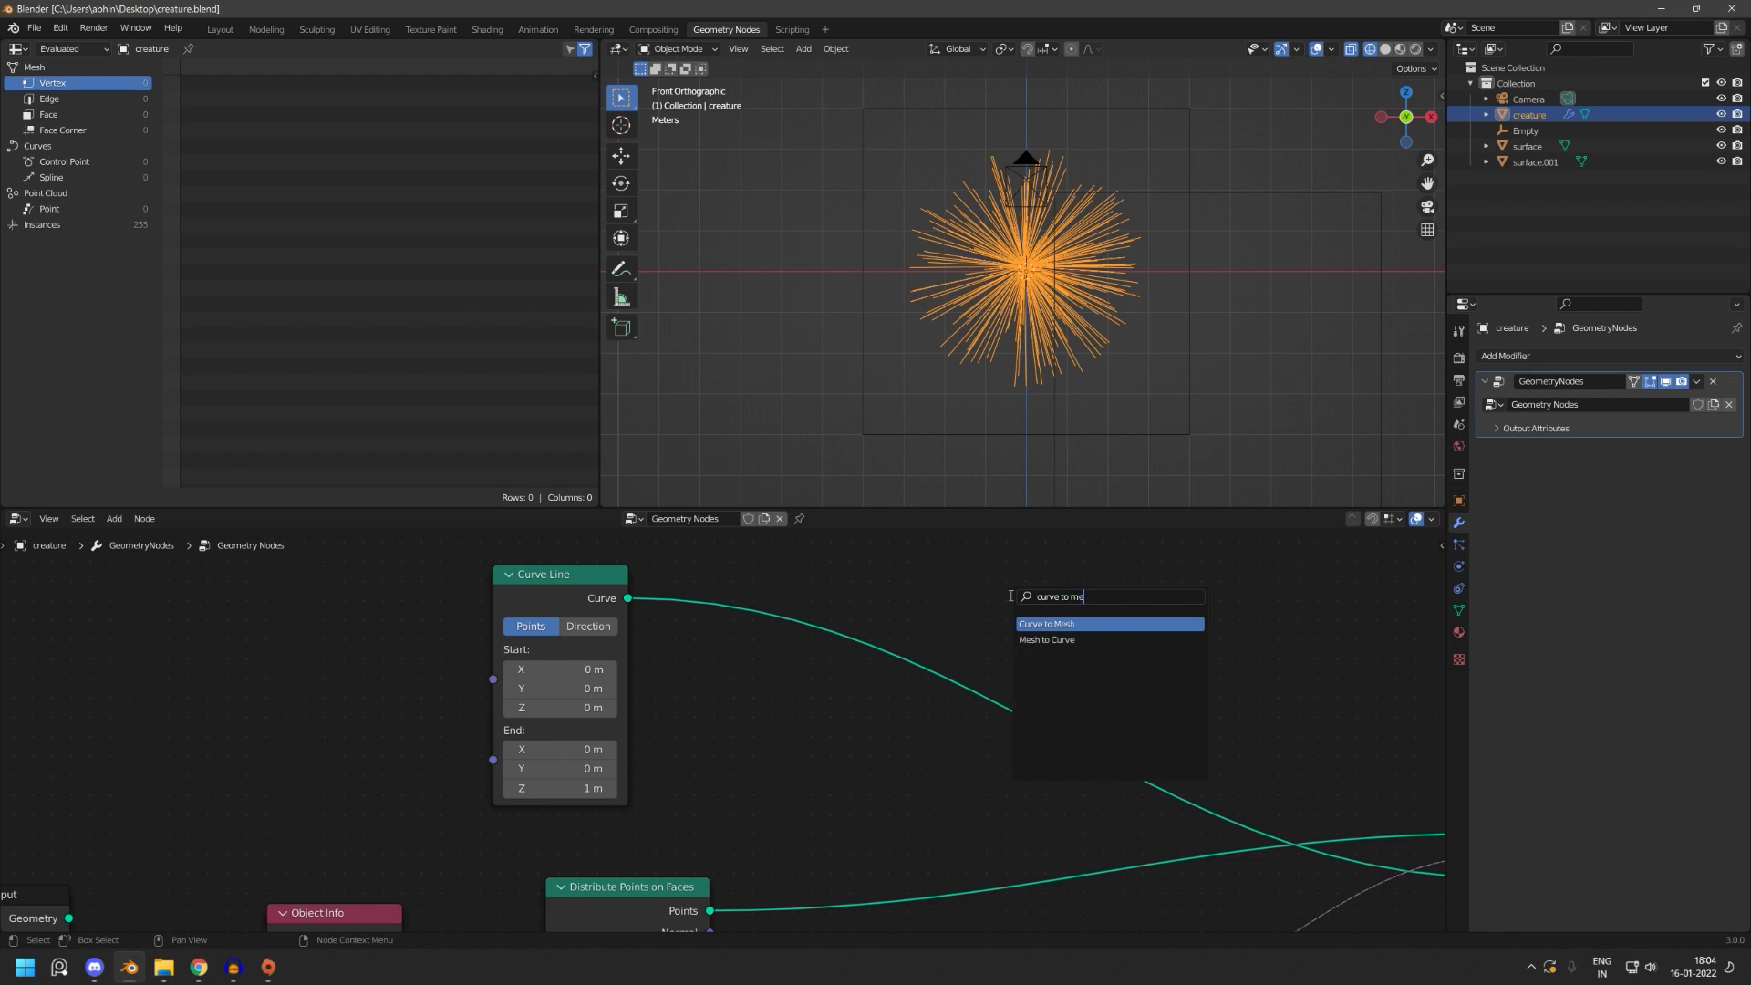
type("sh")
key("Return")
left_click(1009, 595)
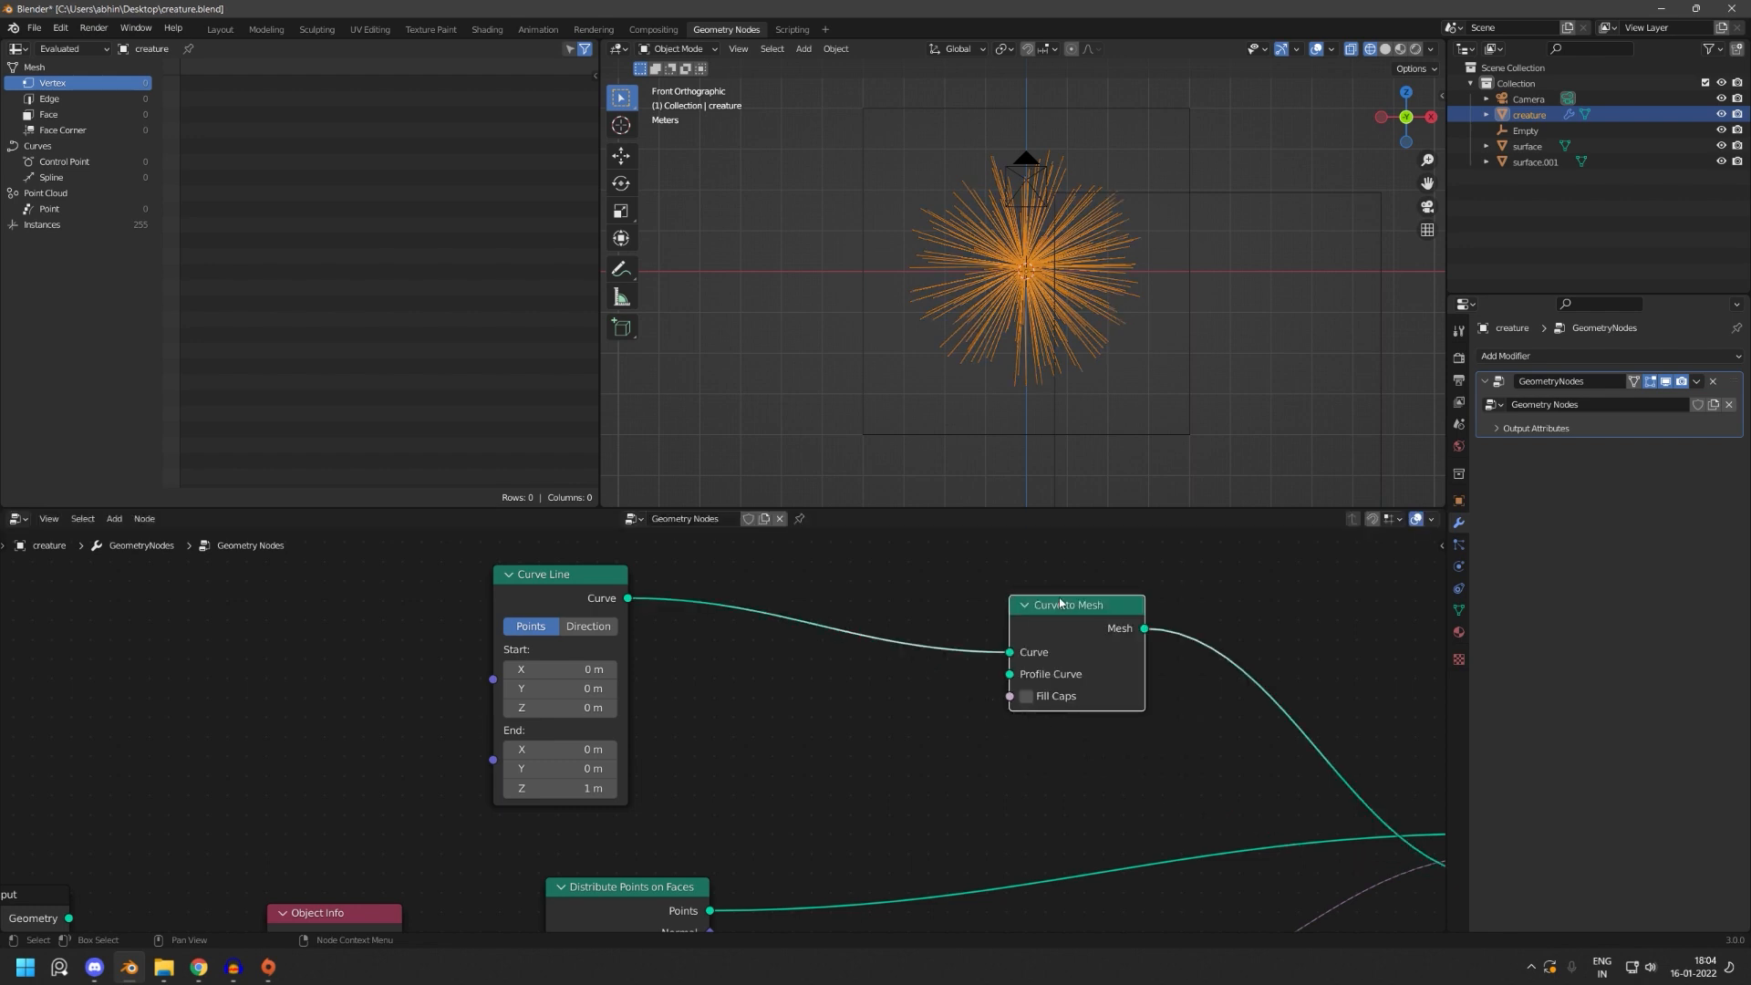
- Rearrange the Curve Line and Curve to Mesh nodes to leave more space between them
middle_click_drag(771, 677, 968, 684)
left_click_drag(776, 601, 537, 554)
left_click_drag(1279, 638, 1214, 613)
- Add a Curve Parameter node and place it unconnected below the Curve Line node
key("shift+a")
type("c")
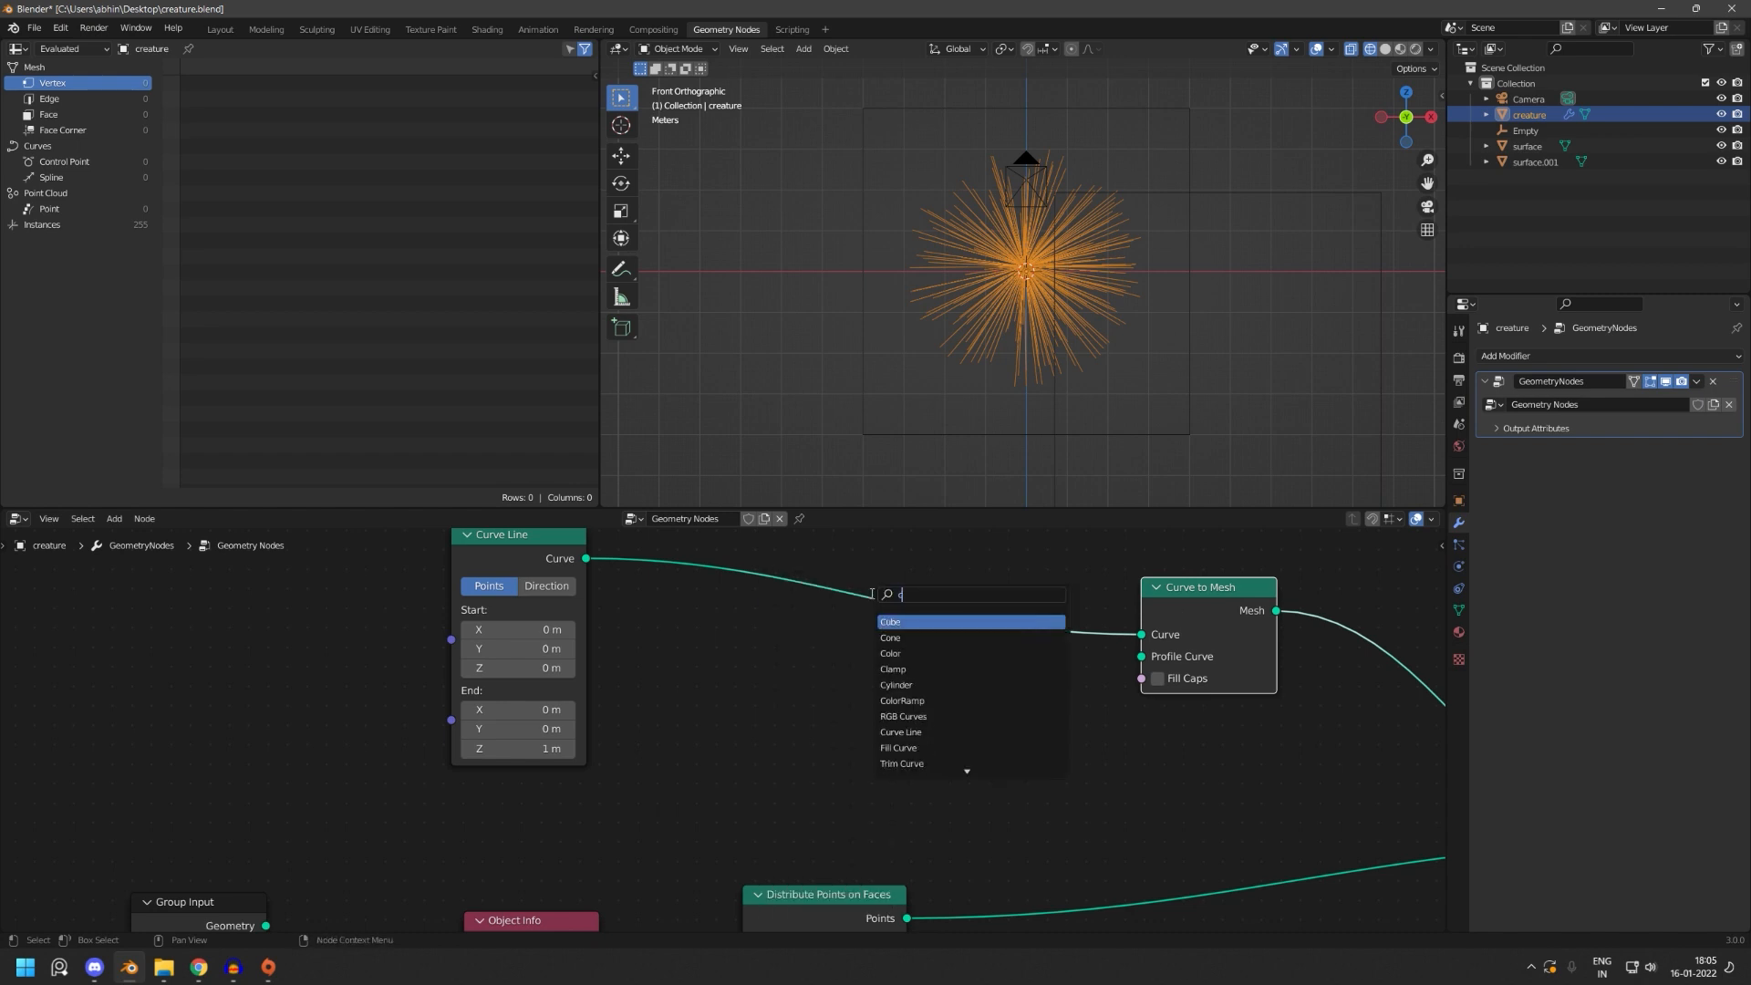
type("urve par")
key("Return")
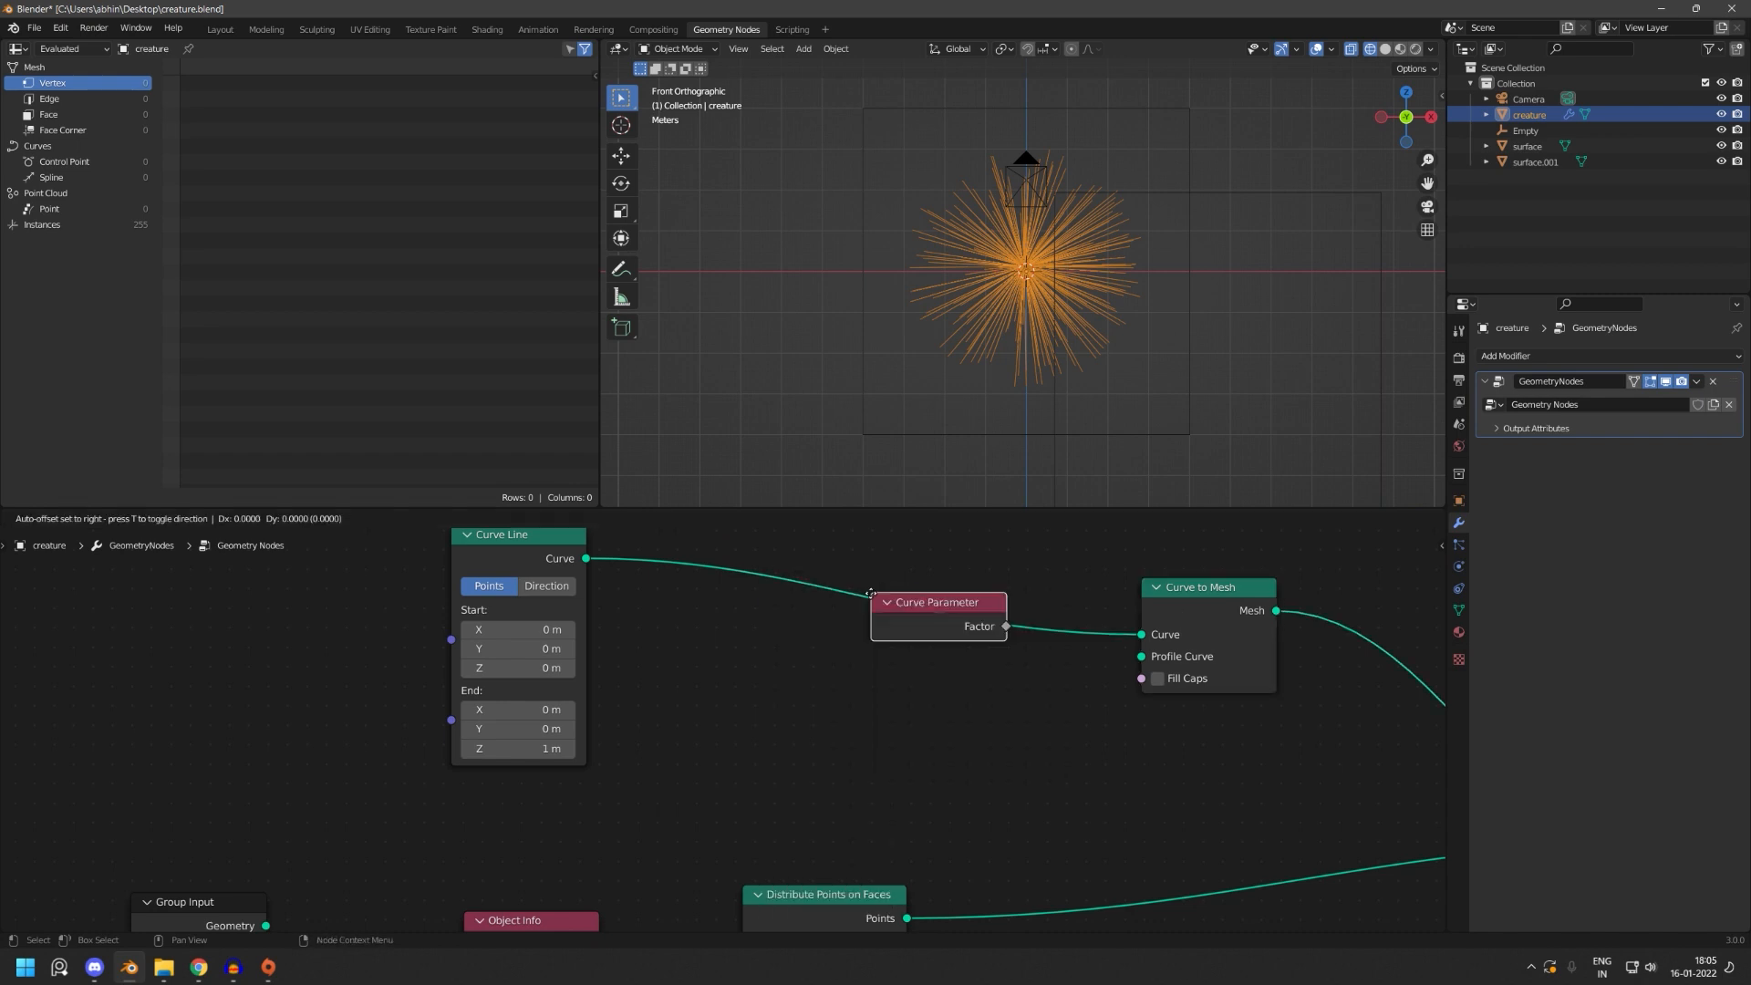
left_click(457, 784)
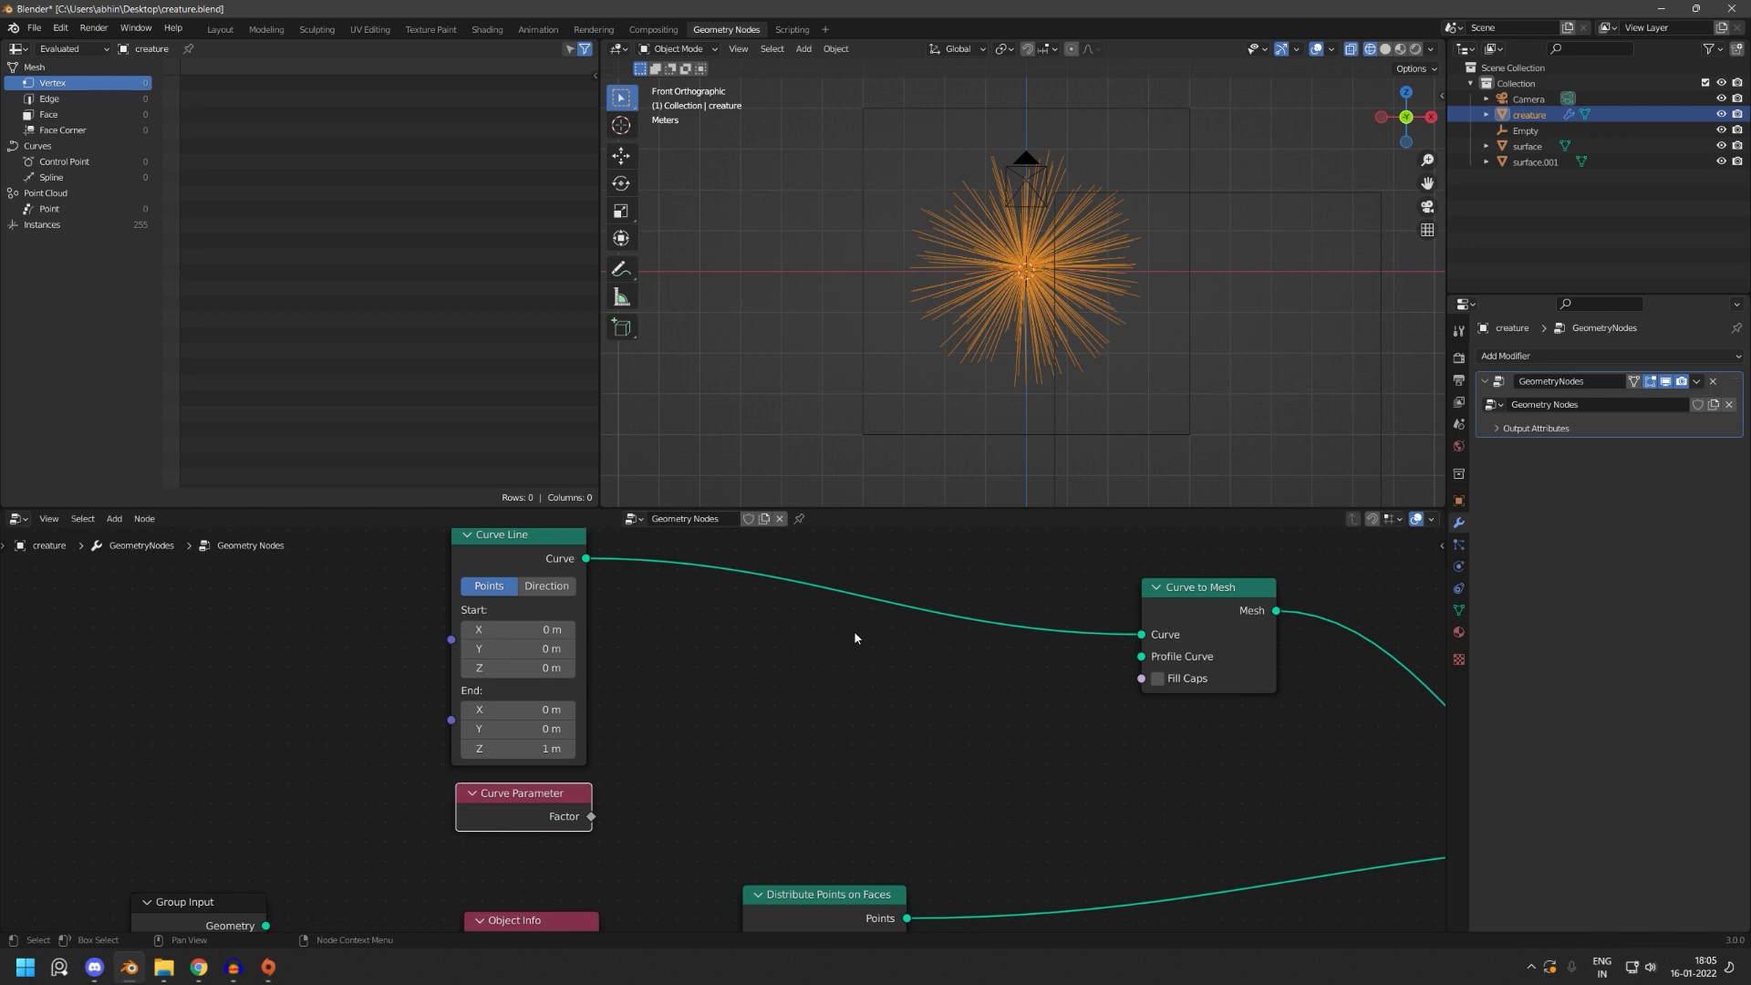
- Add a Curve Circle node and place it between the Curve Line and Curve to Mesh nodes
key("shift+a")
left_click(839, 626)
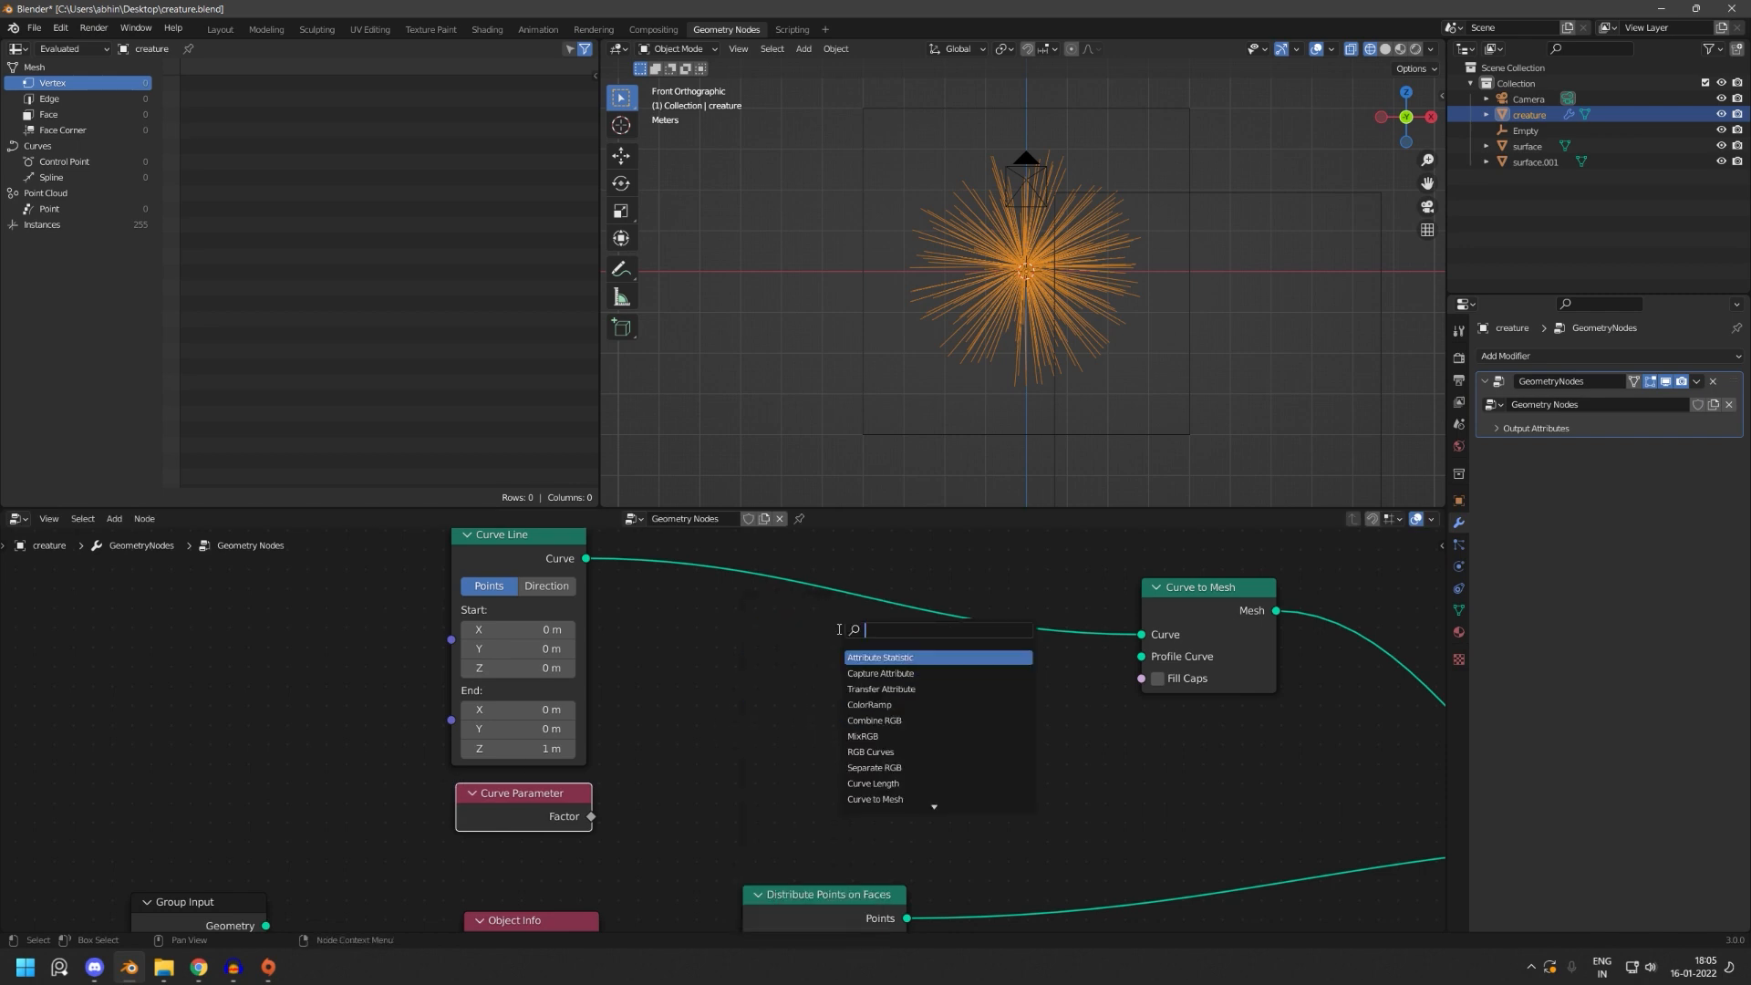
type("circ")
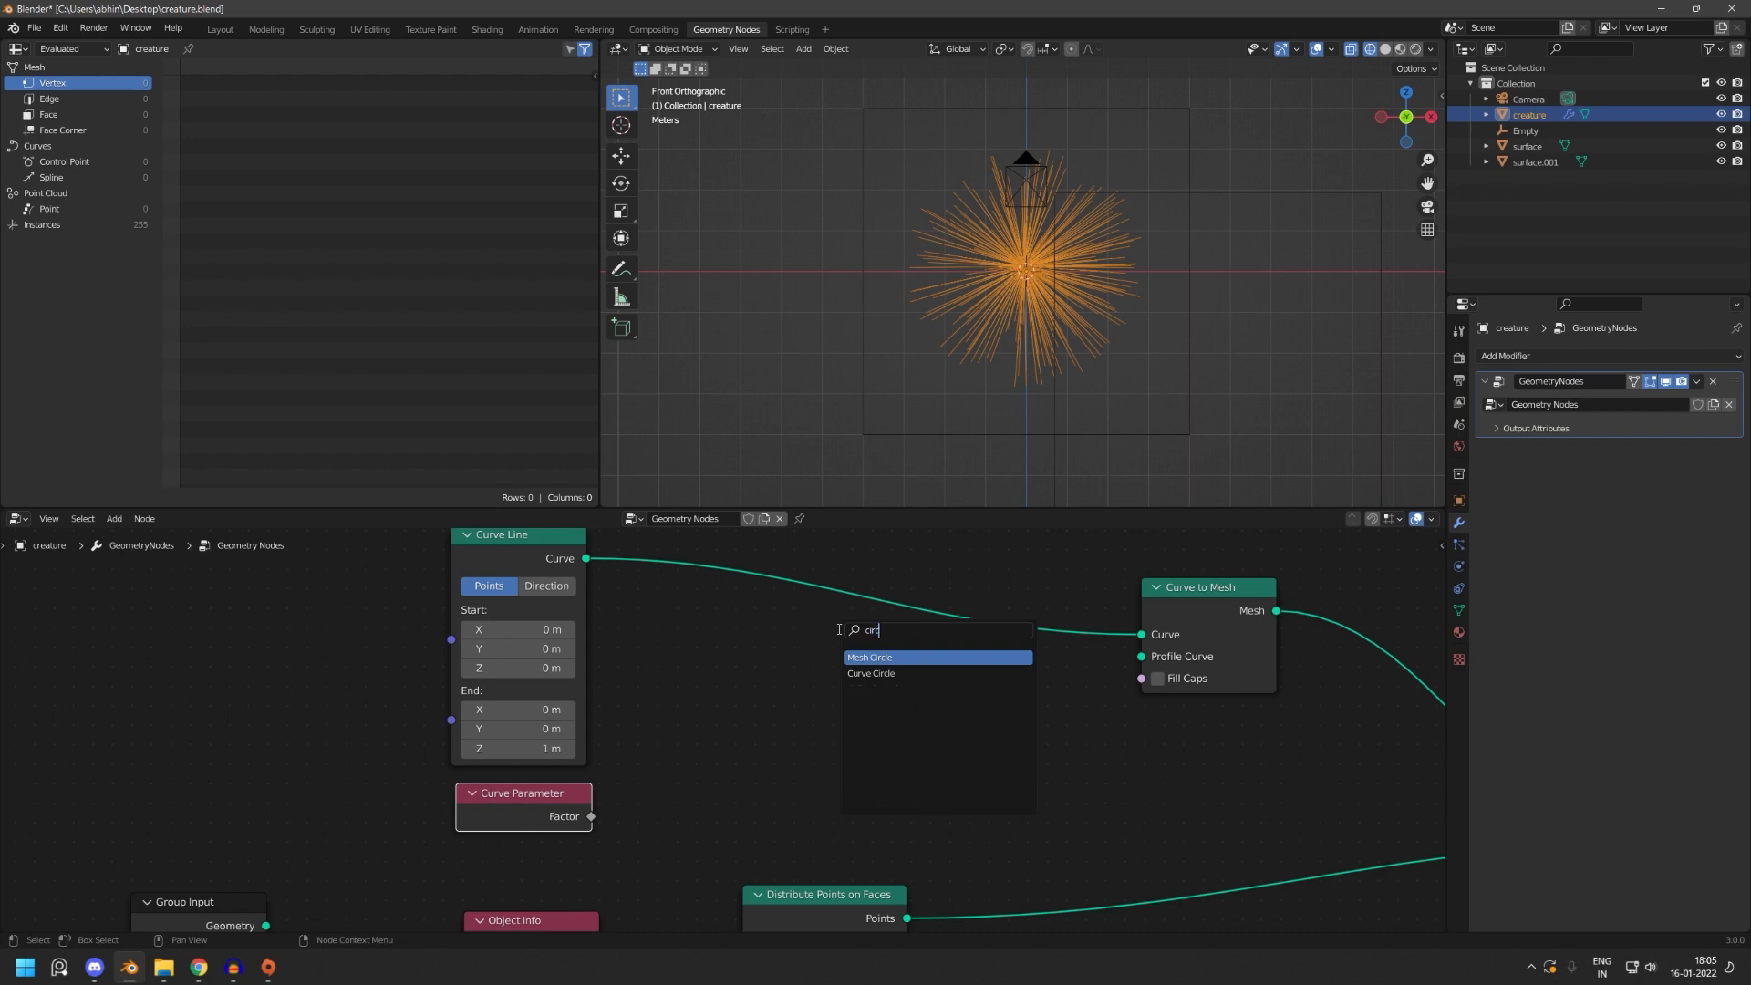
type("le")
key("Down")
key("Return")
left_click(897, 638)
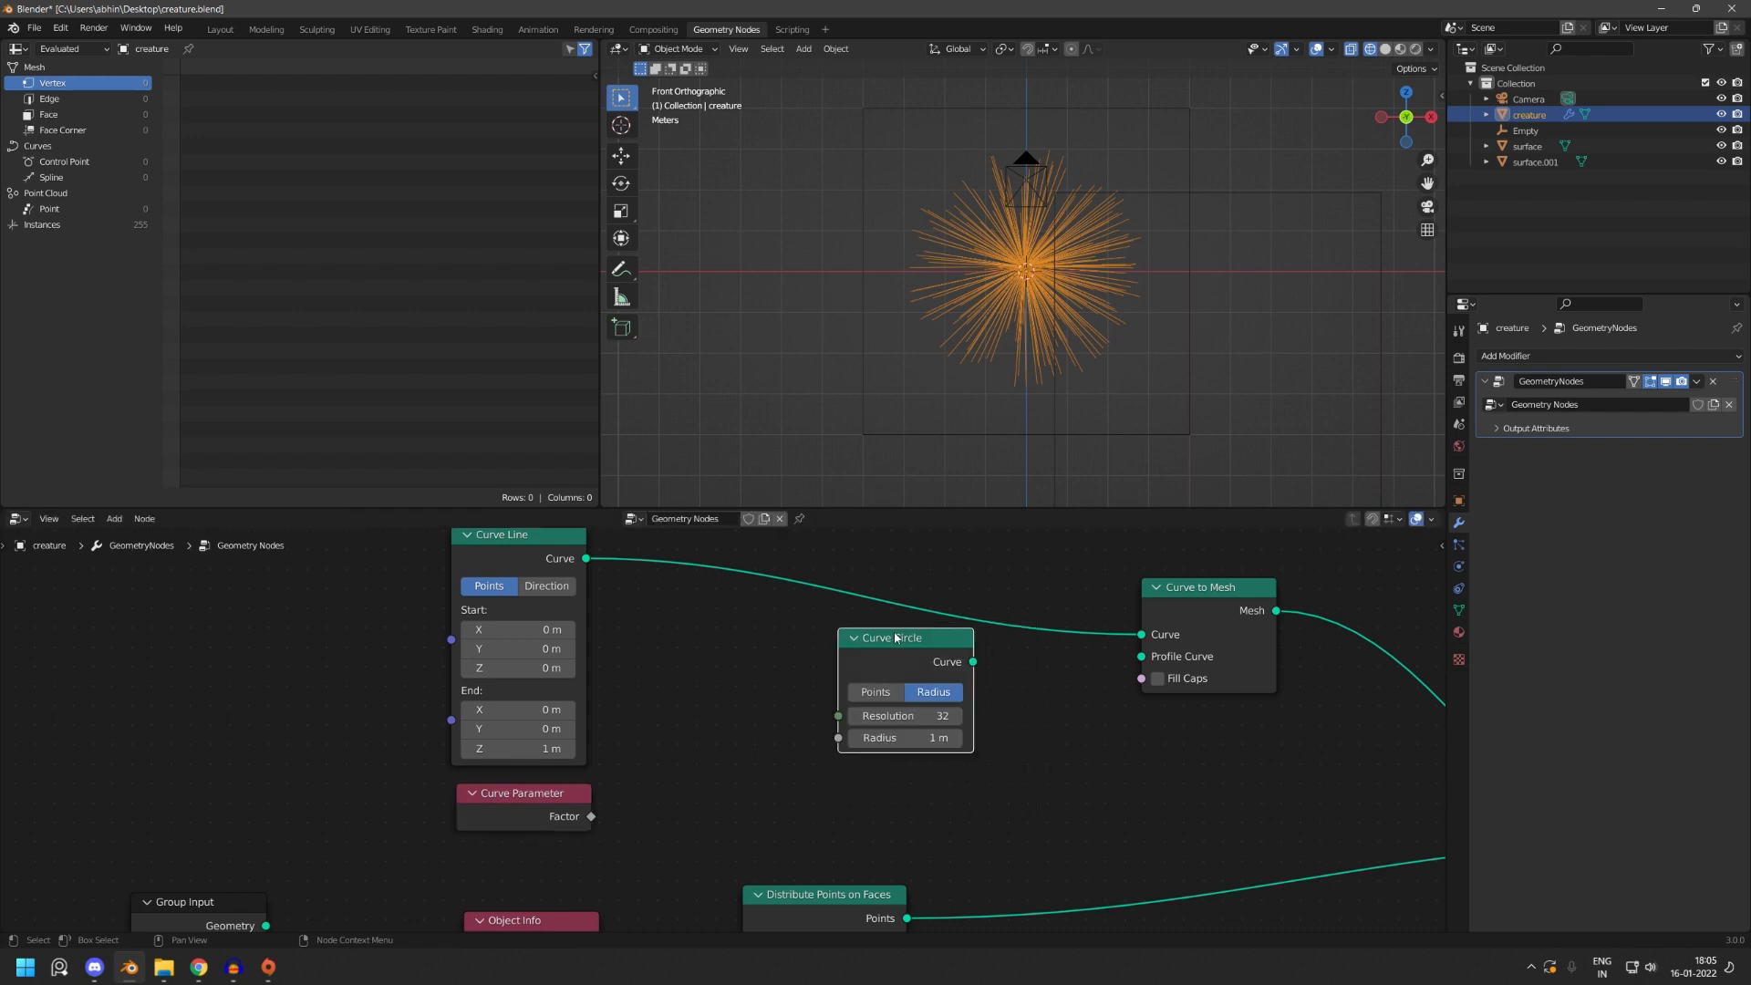
- Connect the Curve Circle to the Profile Curve input of Curve to Mesh and set the circle's radius to 0.1 m
left_click_drag(973, 662, 1151, 662)
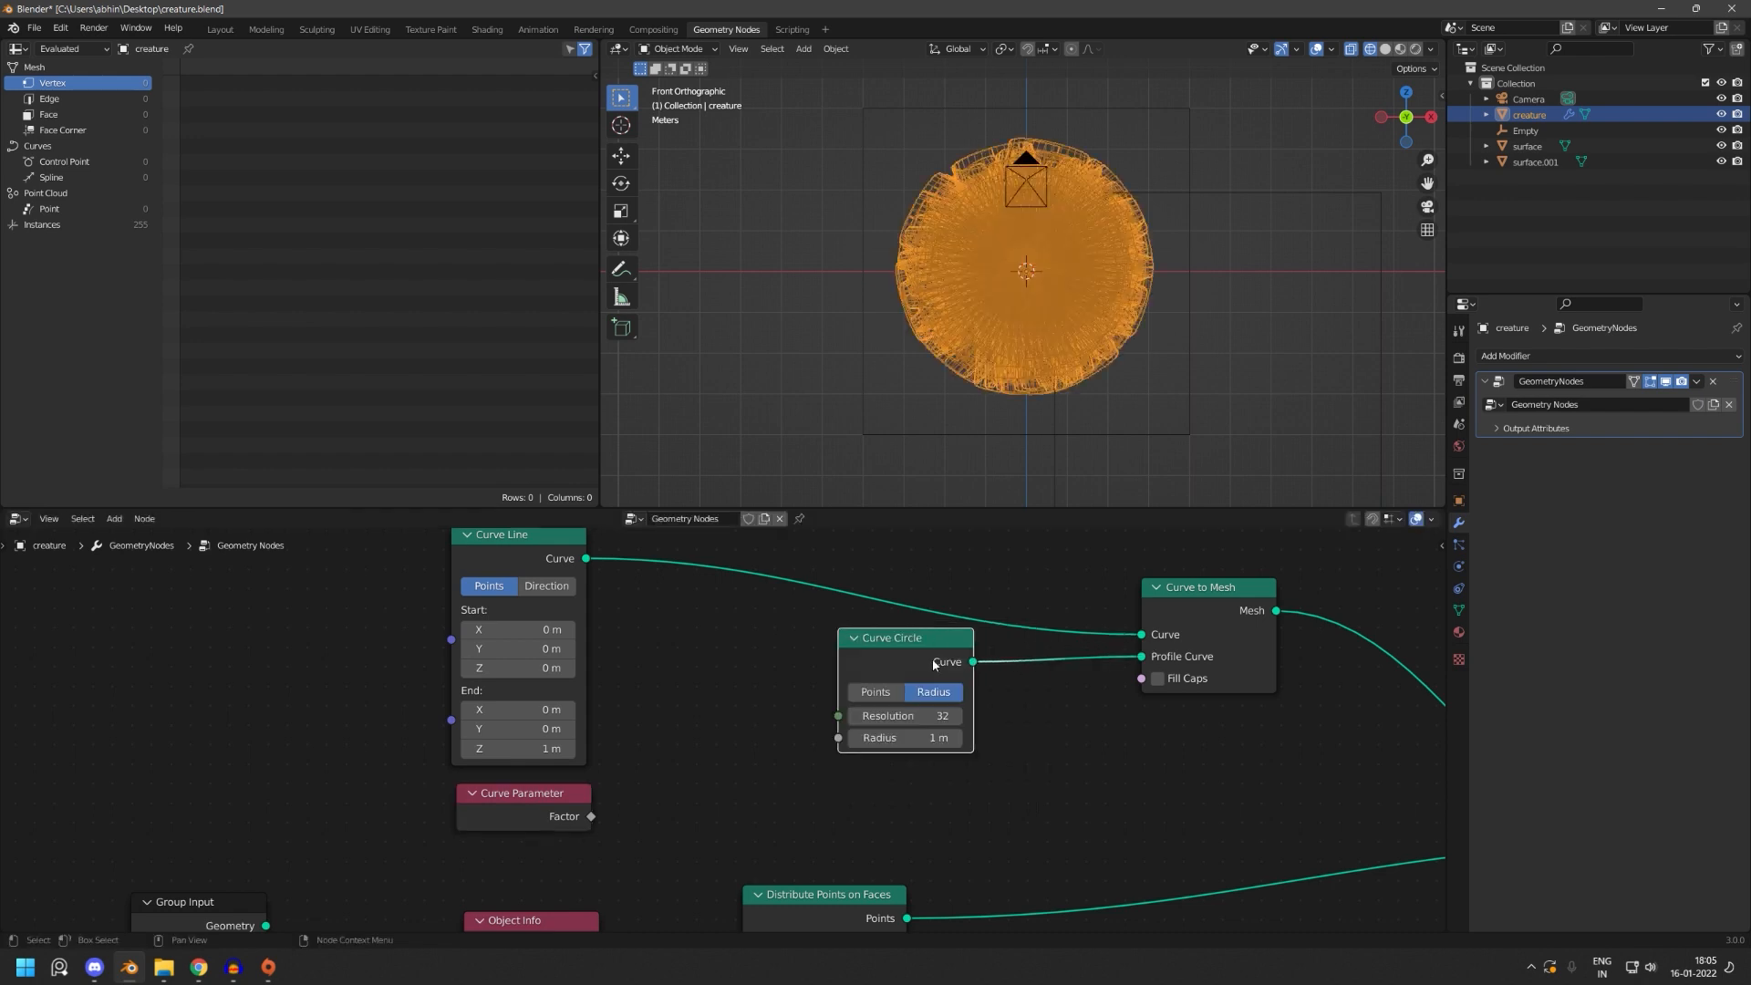
scroll(912, 720, "up", 2)
double_click(910, 739)
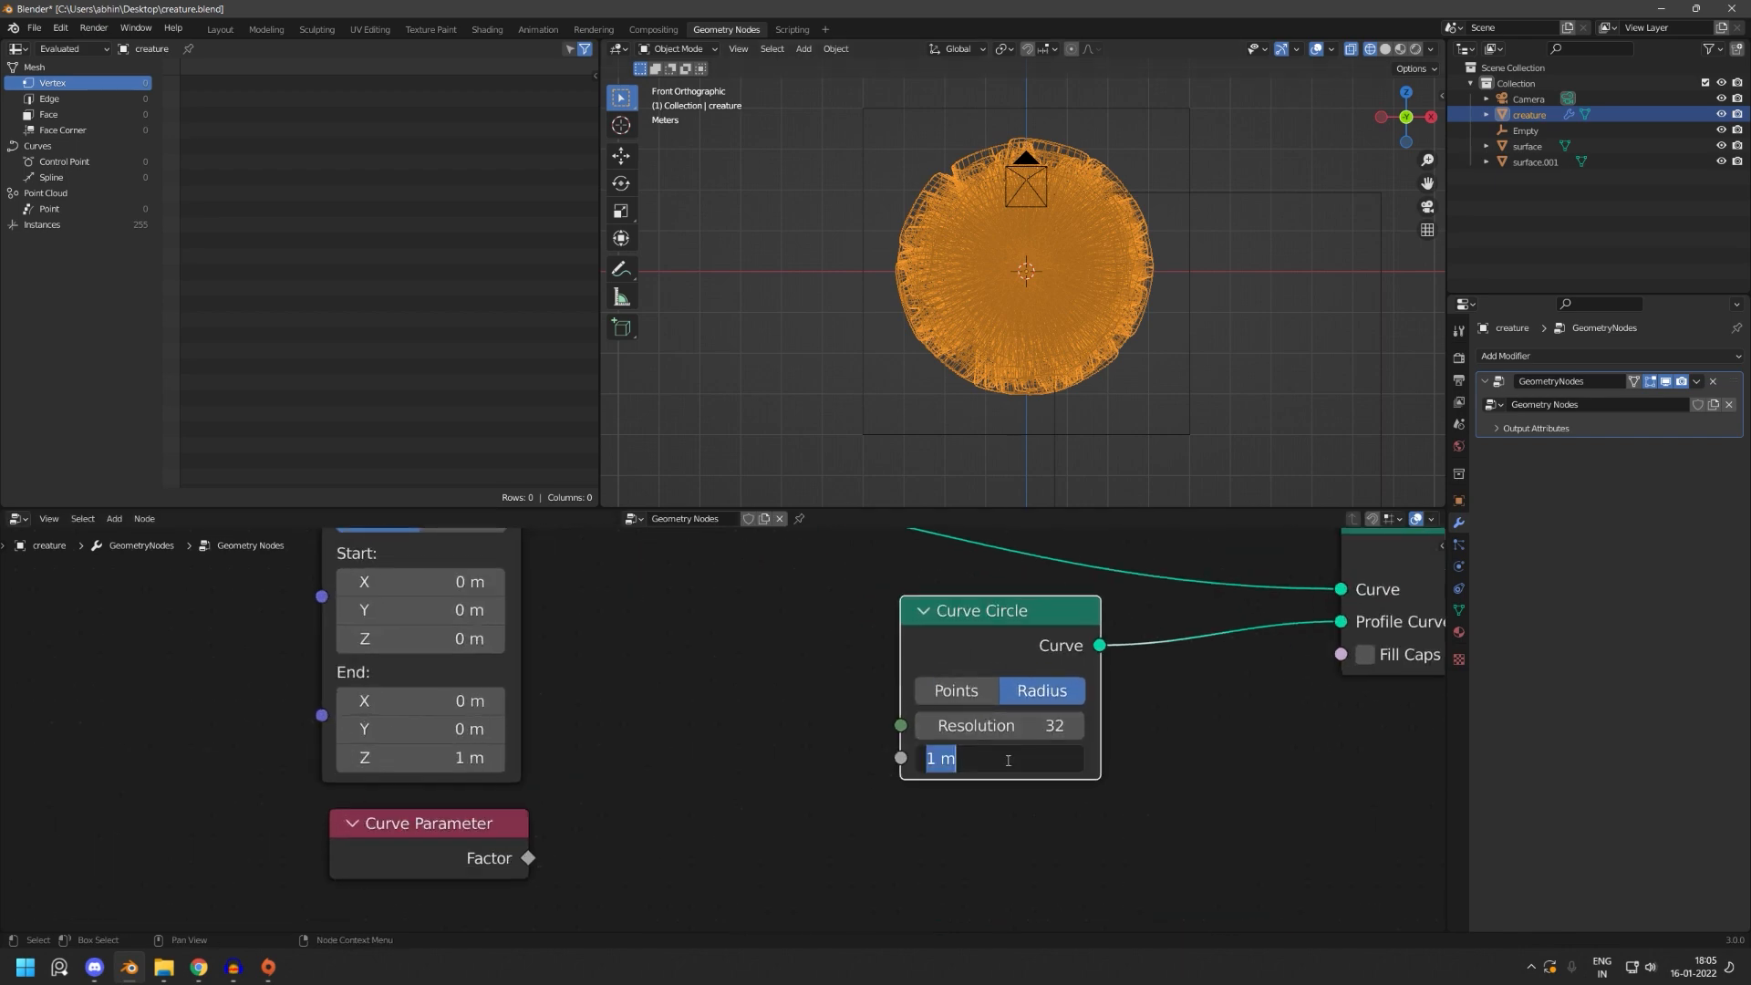
type("0.1")
key("Return")
scroll(1029, 341, "up", 4)
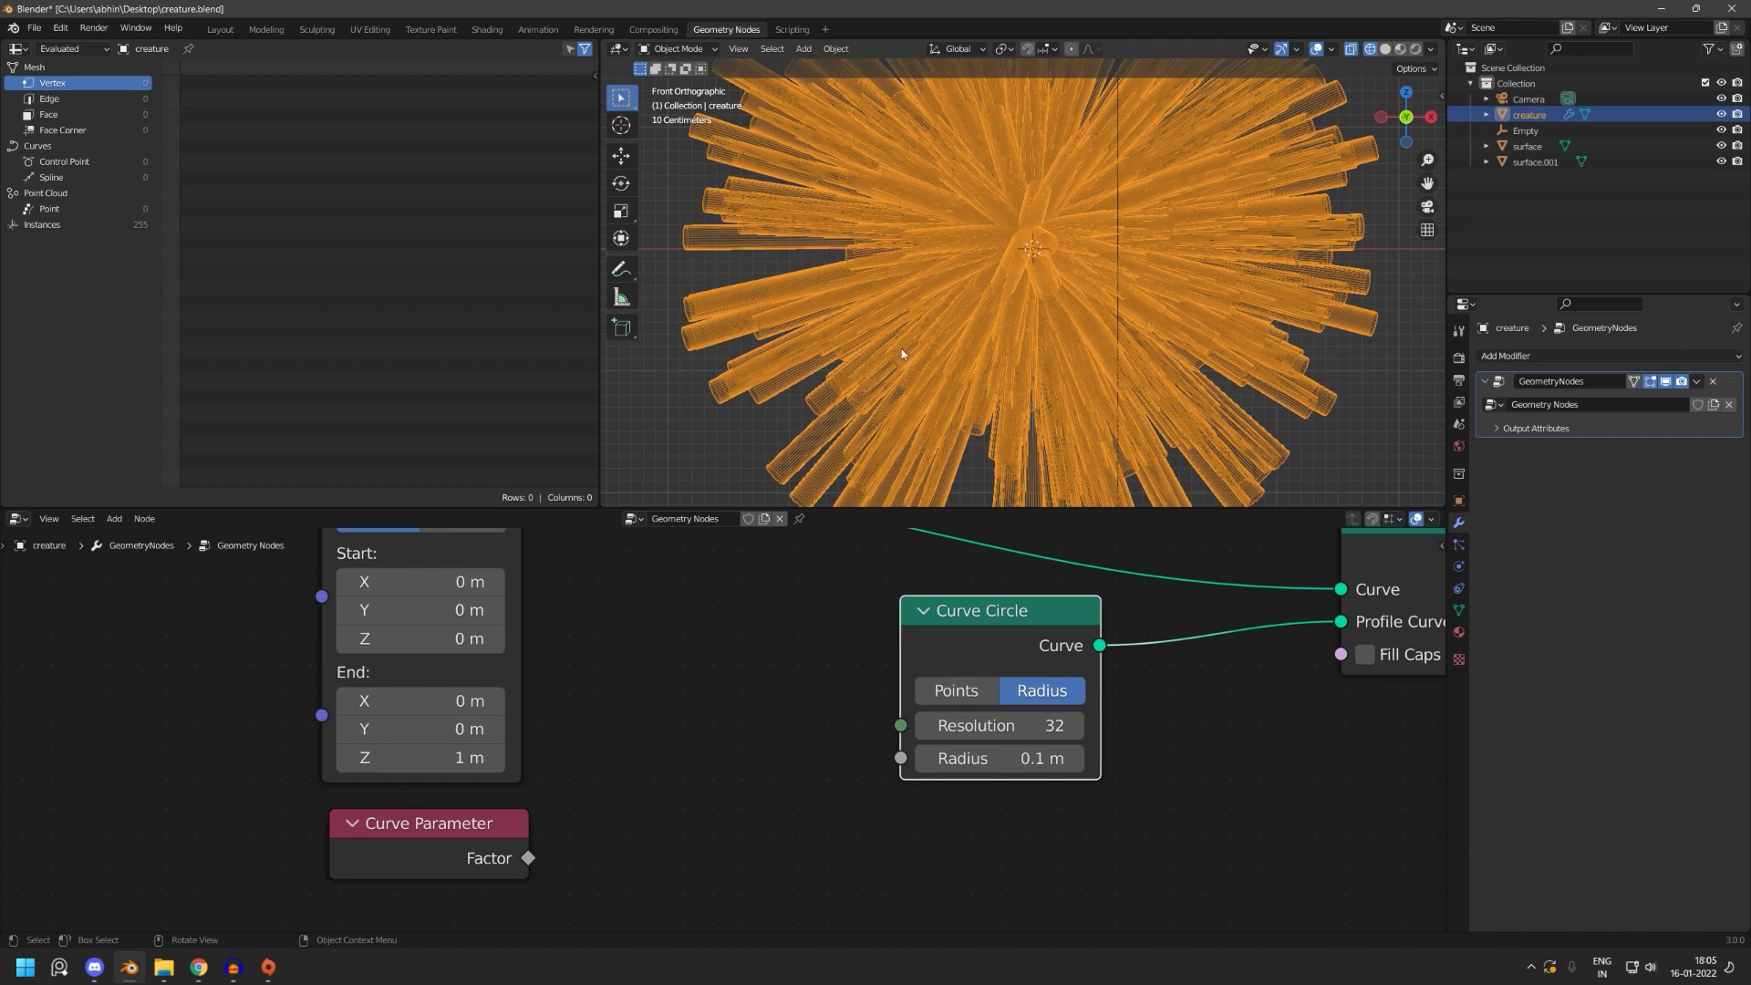
middle_click_drag(654, 685, 575, 799)
scroll(949, 290, "down", 2)
scroll(953, 301, "down", 3)
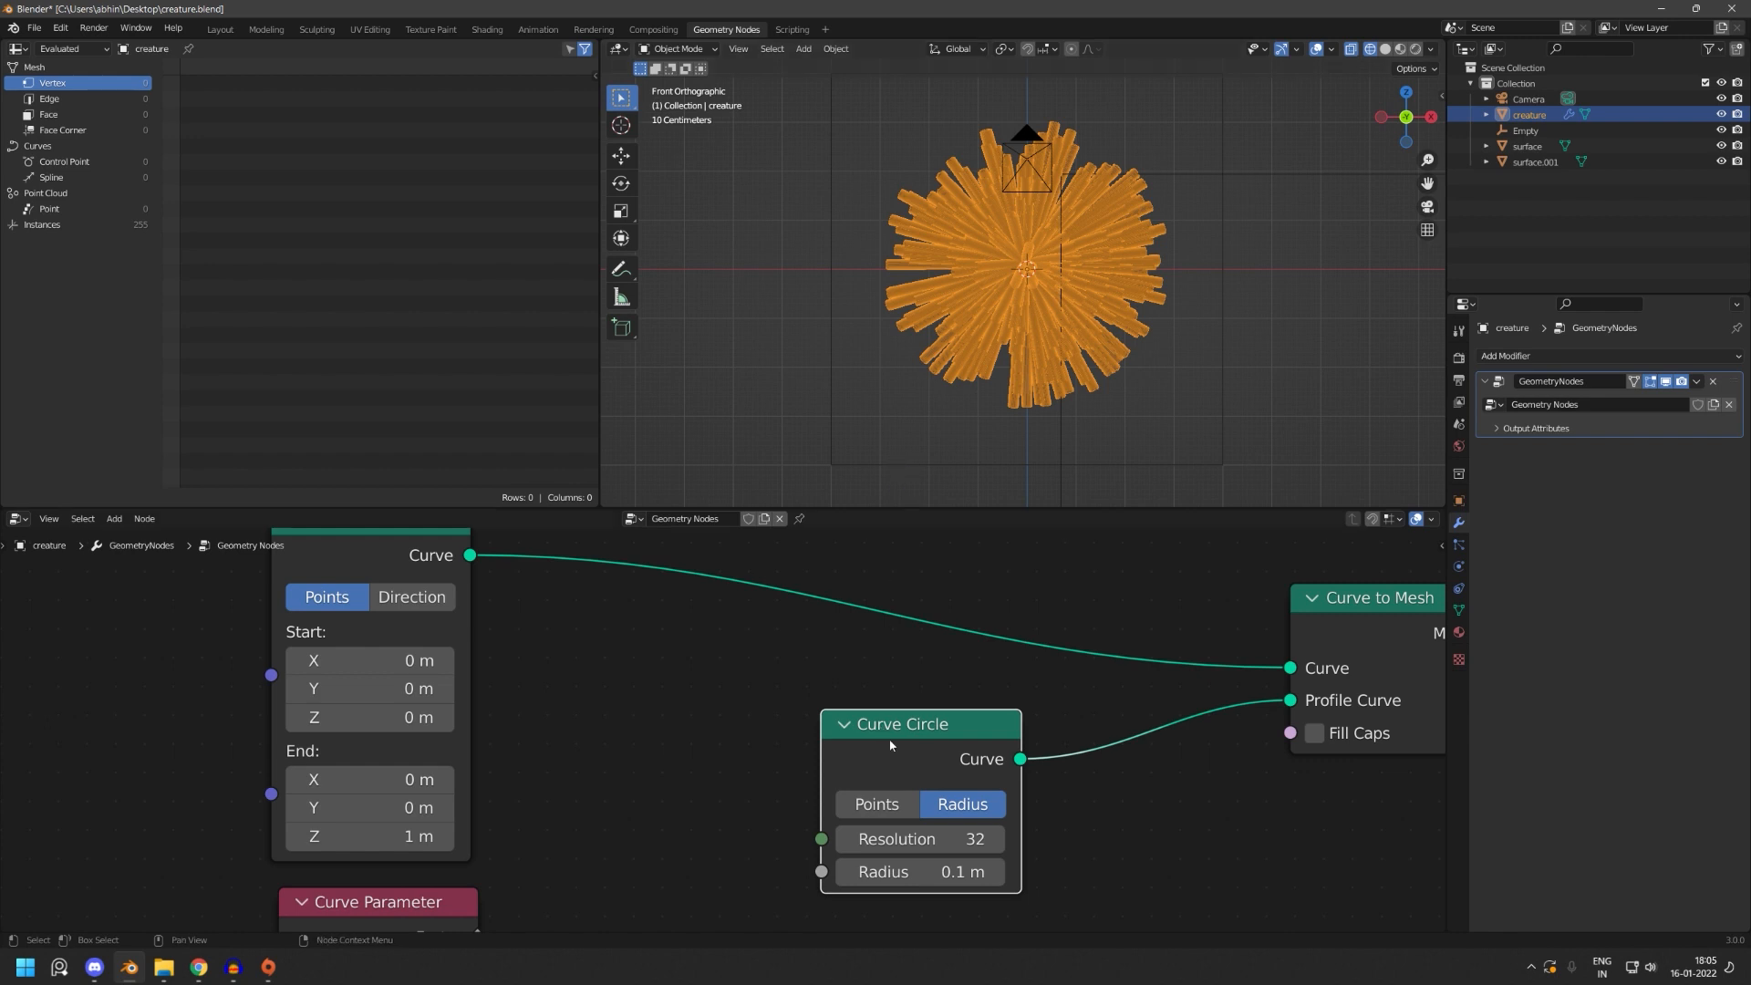
- Shift the Curve Circle node aside and insert a Set Curve Radius node on the link between Curve Line and Curve to Mesh
left_click_drag(906, 726, 1001, 735)
left_click(891, 696)
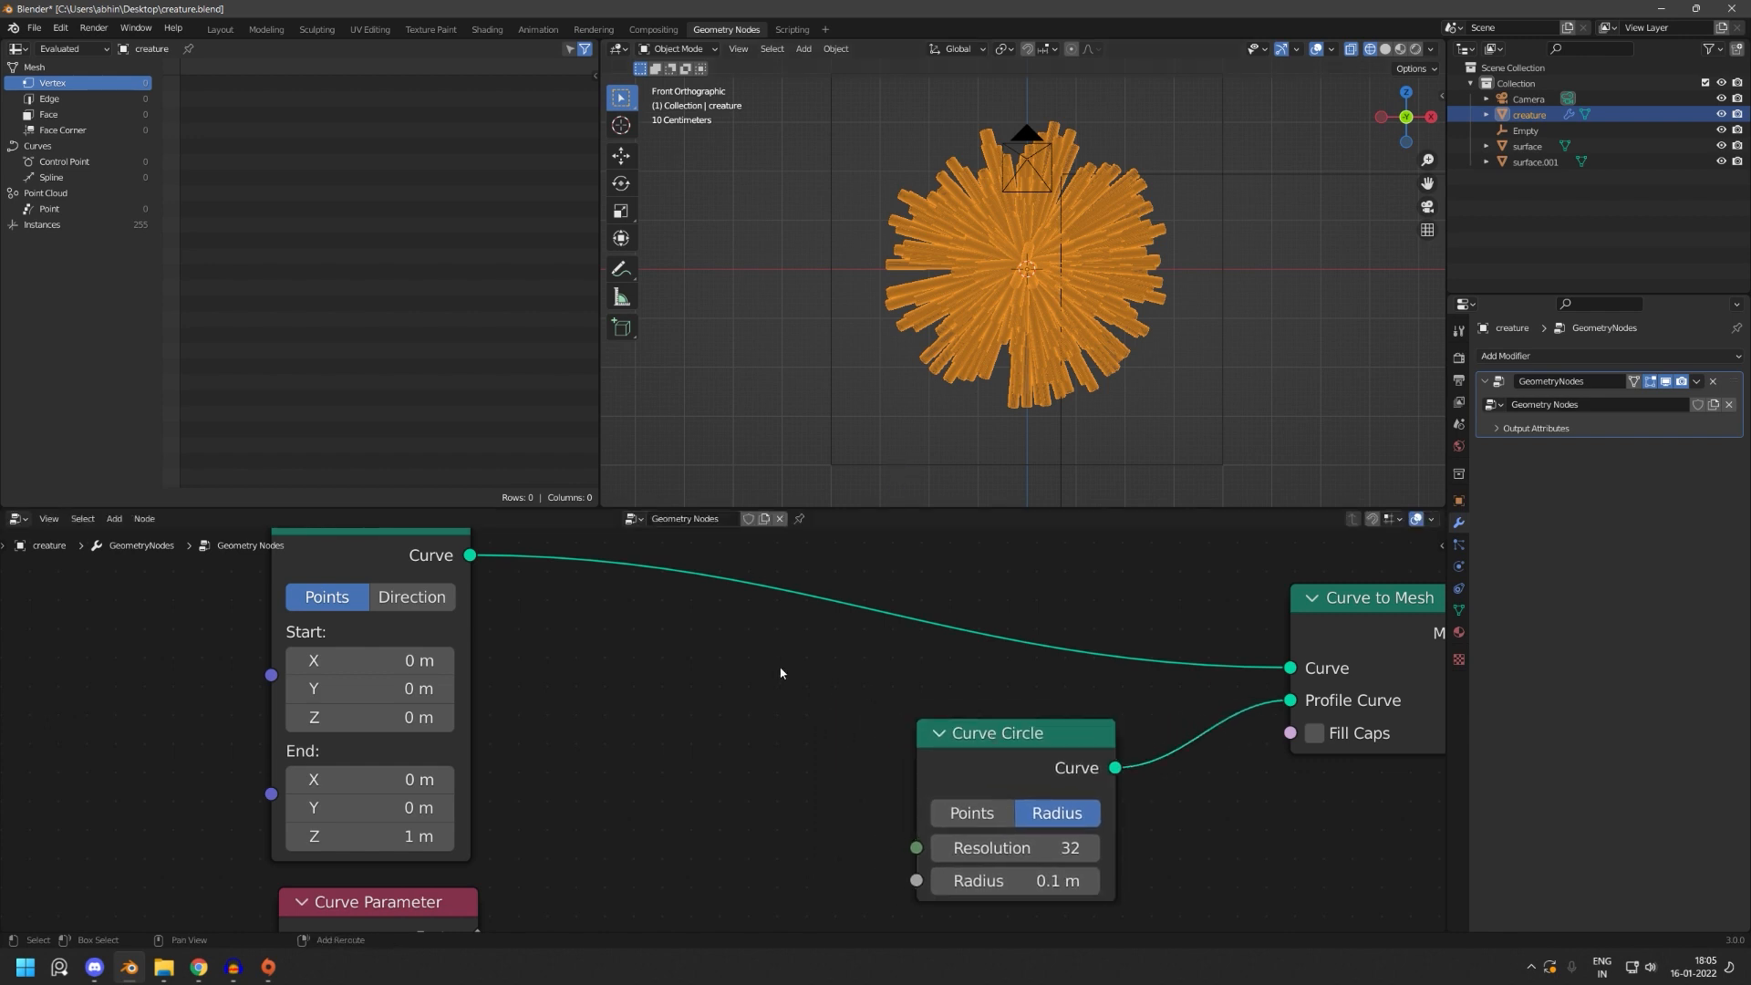
key("shift+a")
left_click(772, 624)
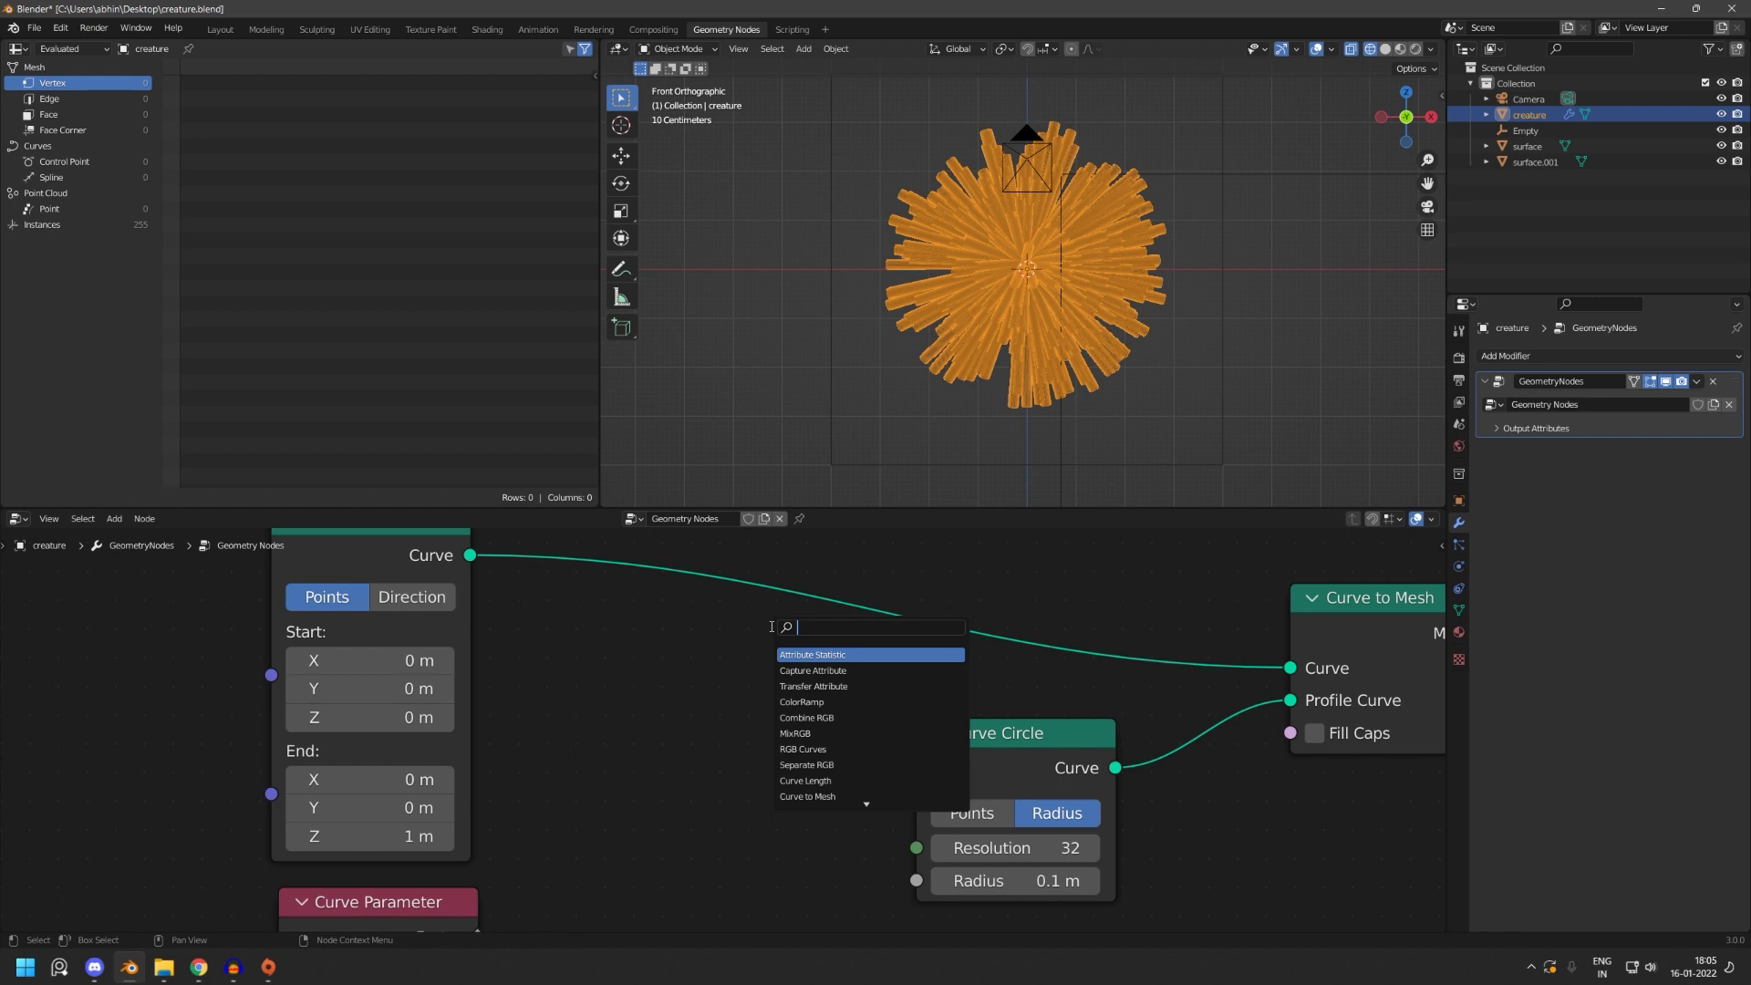
type("set radi")
key("Return")
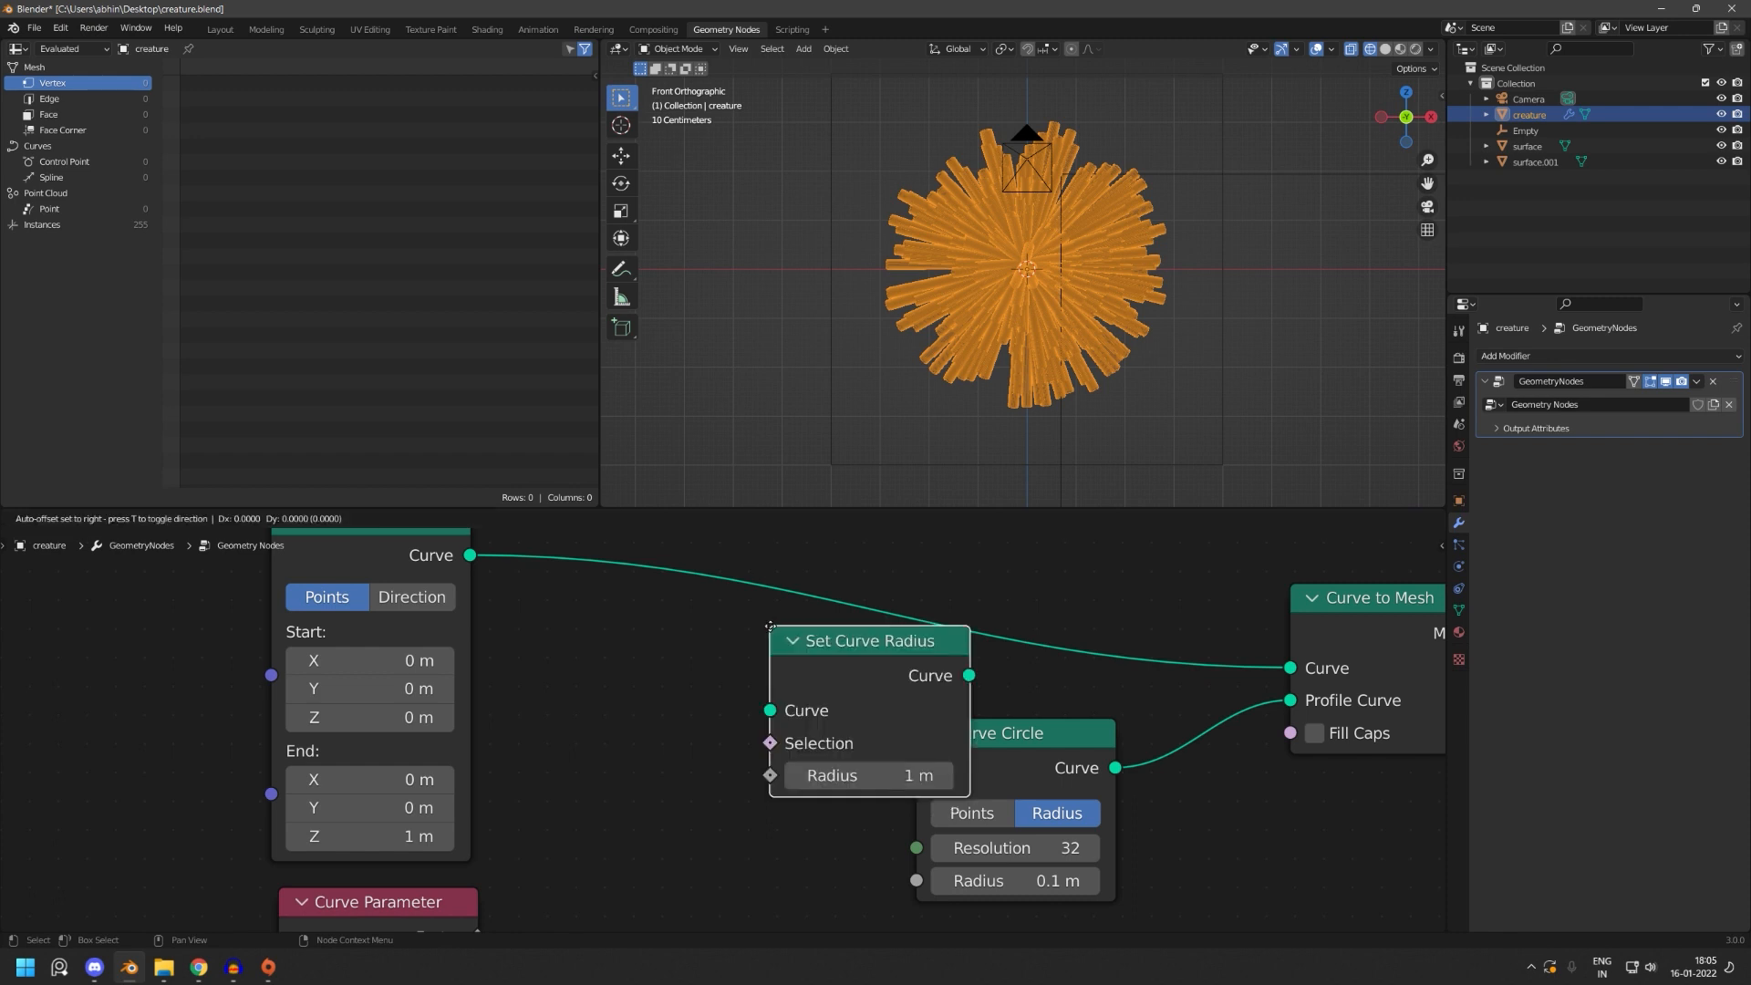
left_click(772, 630)
- Connect the Curve Parameter's Factor to the Radius input of Set Curve Radius and move the Curve Circle node clear of it
middle_click_drag(516, 921, 538, 853)
left_click_drag(501, 861, 792, 653)
scroll(968, 423, "up", 4)
left_click_drag(1057, 702, 1149, 720)
middle_click_drag(805, 609, 862, 727)
- Insert a ColorRamp node on the link between Curve Parameter and the Radius input of Set Curve Radius
key("shift+a")
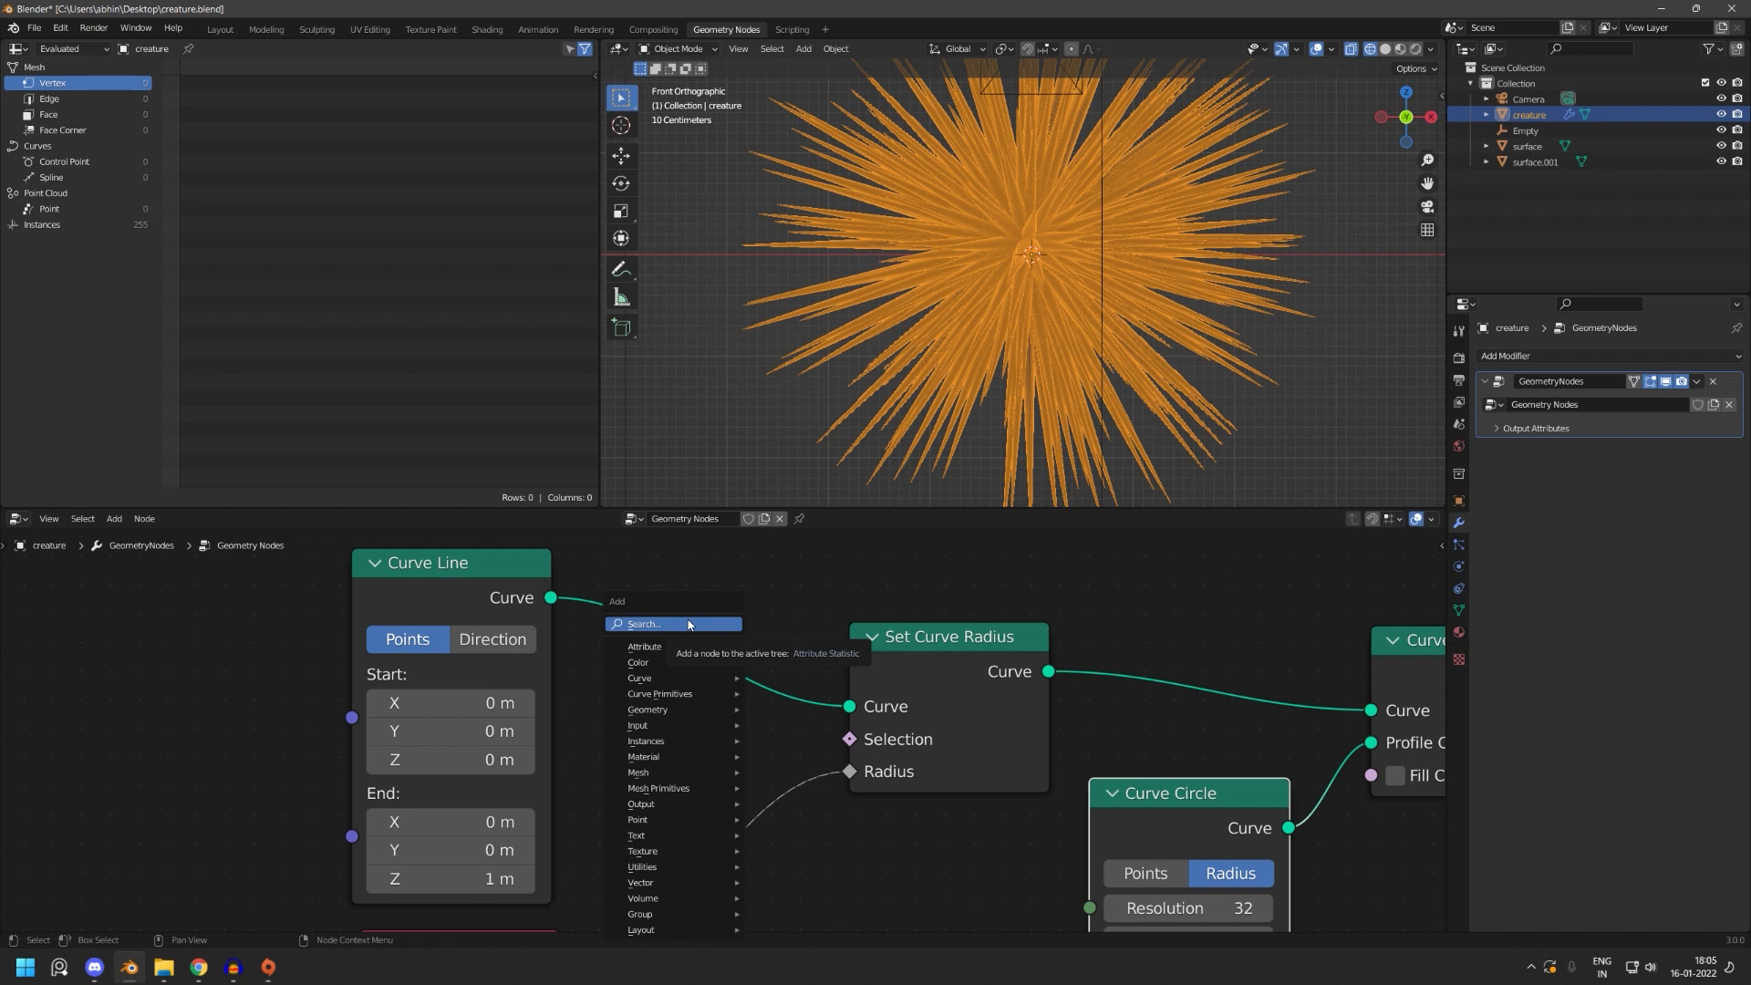
left_click(688, 625)
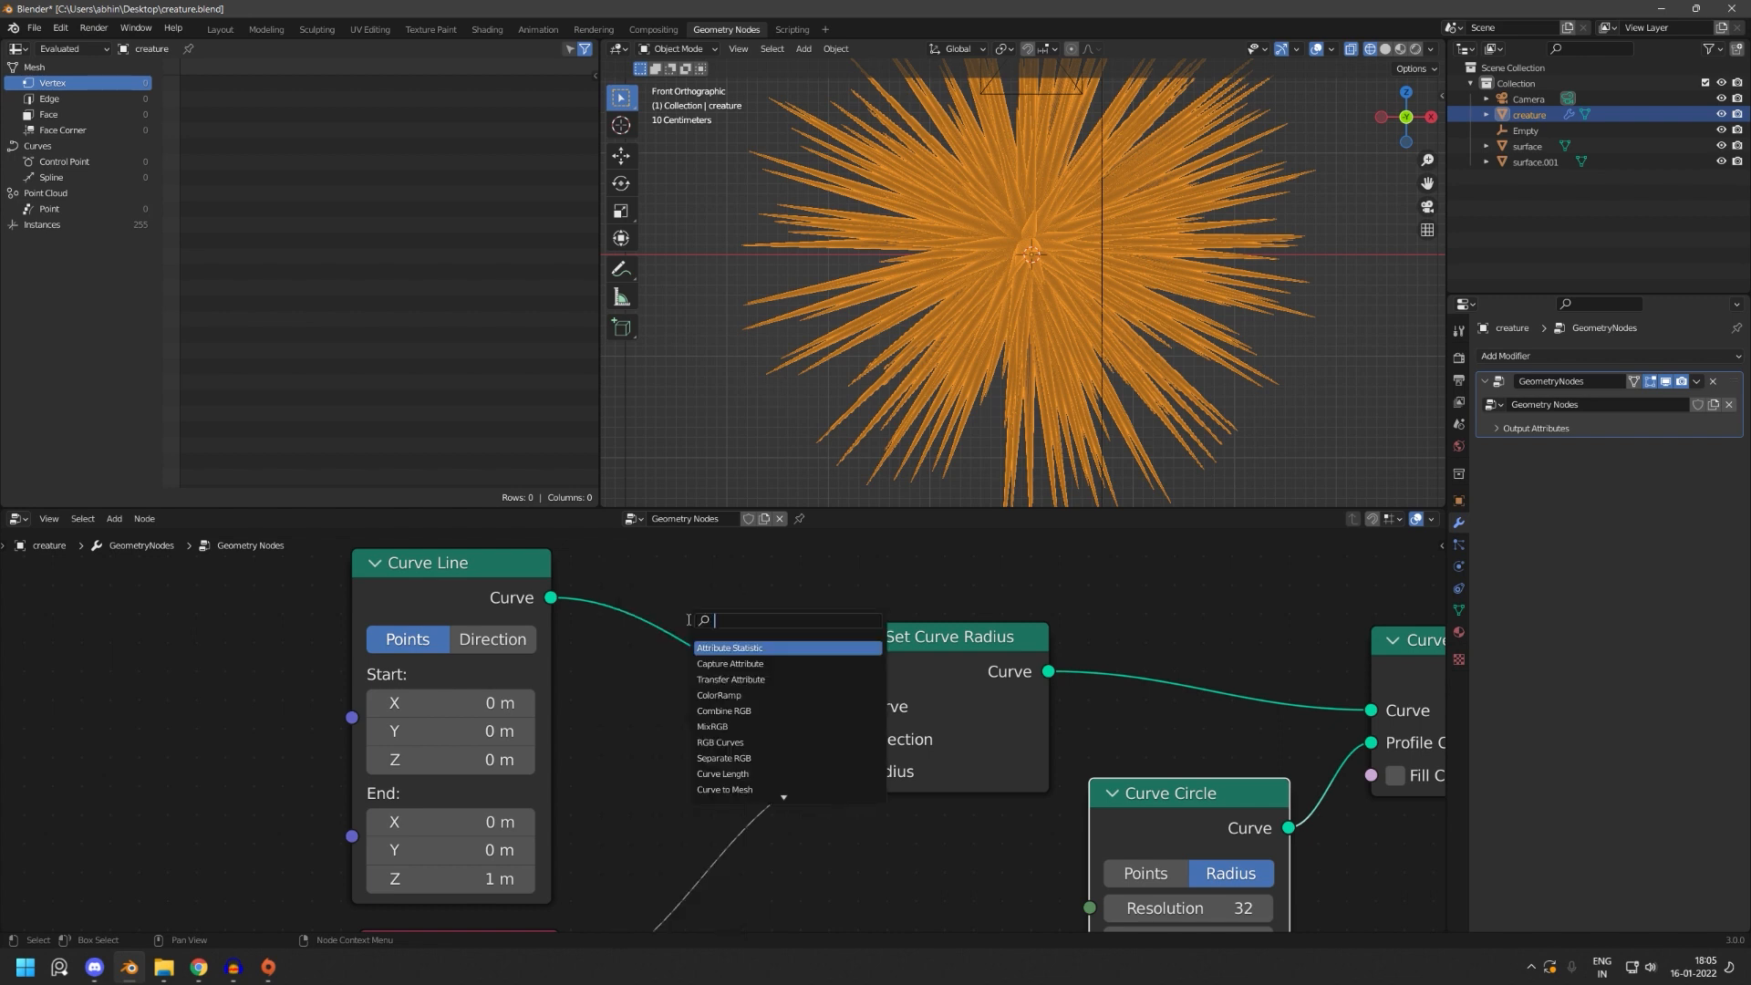
type("color")
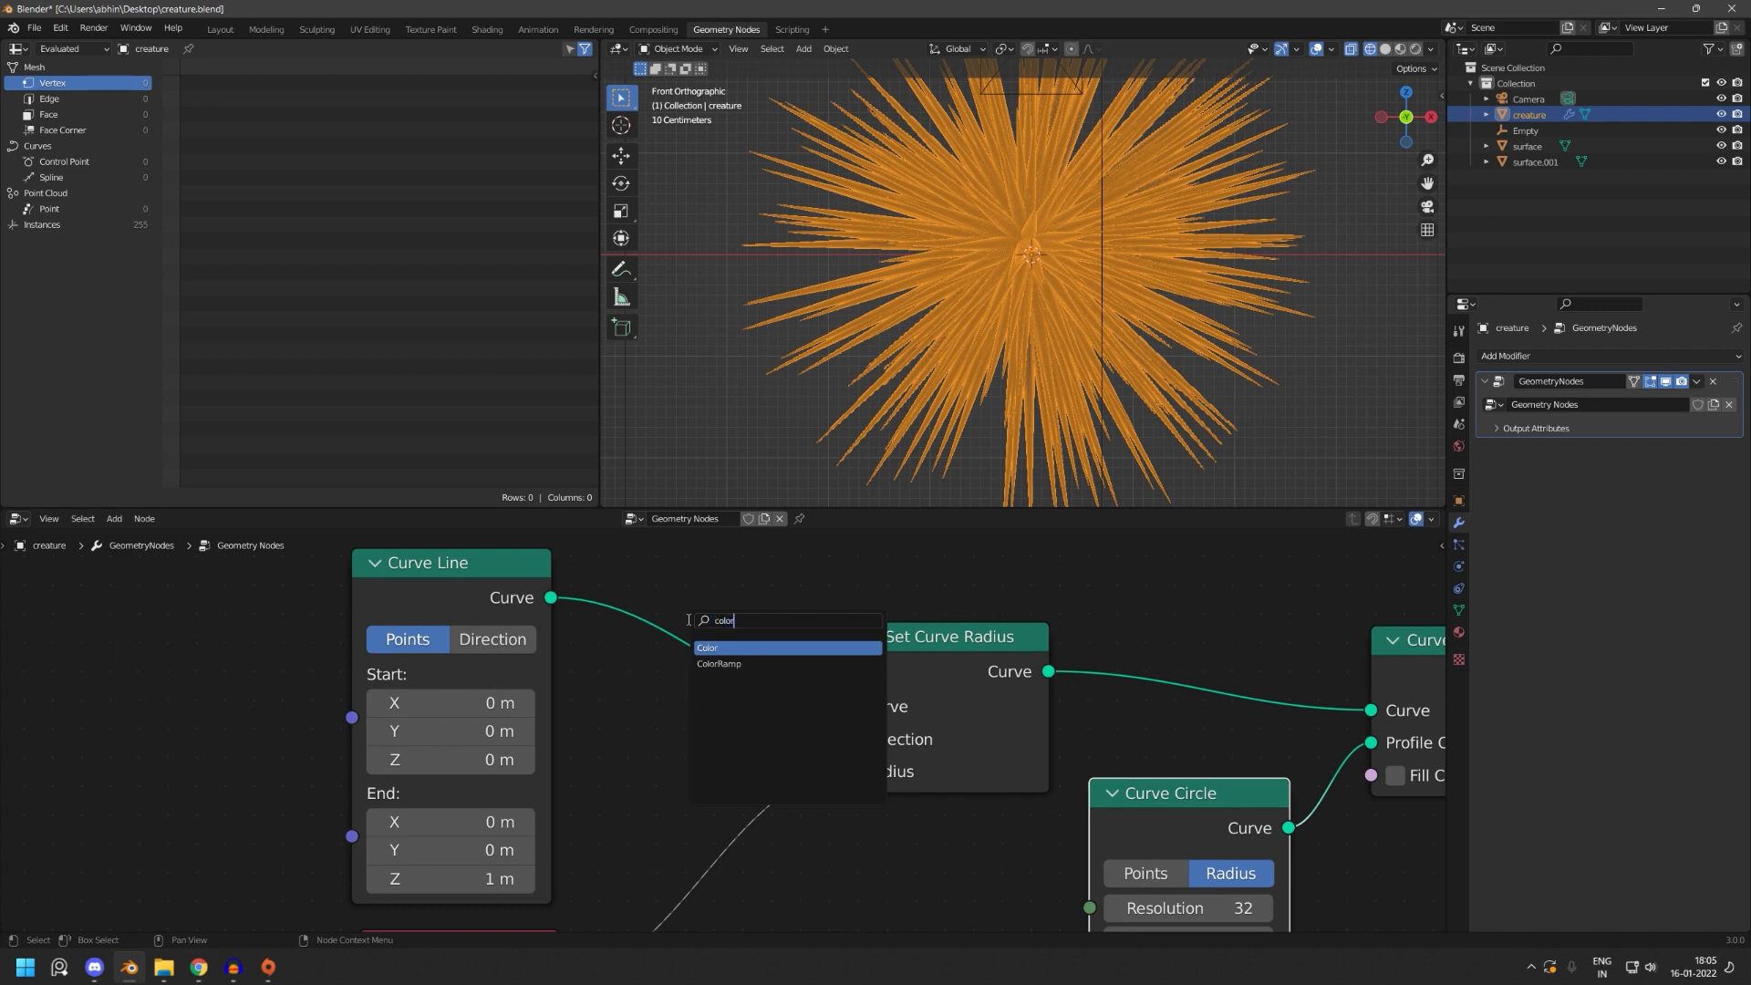
key("Down")
key("Return")
left_click(627, 808)
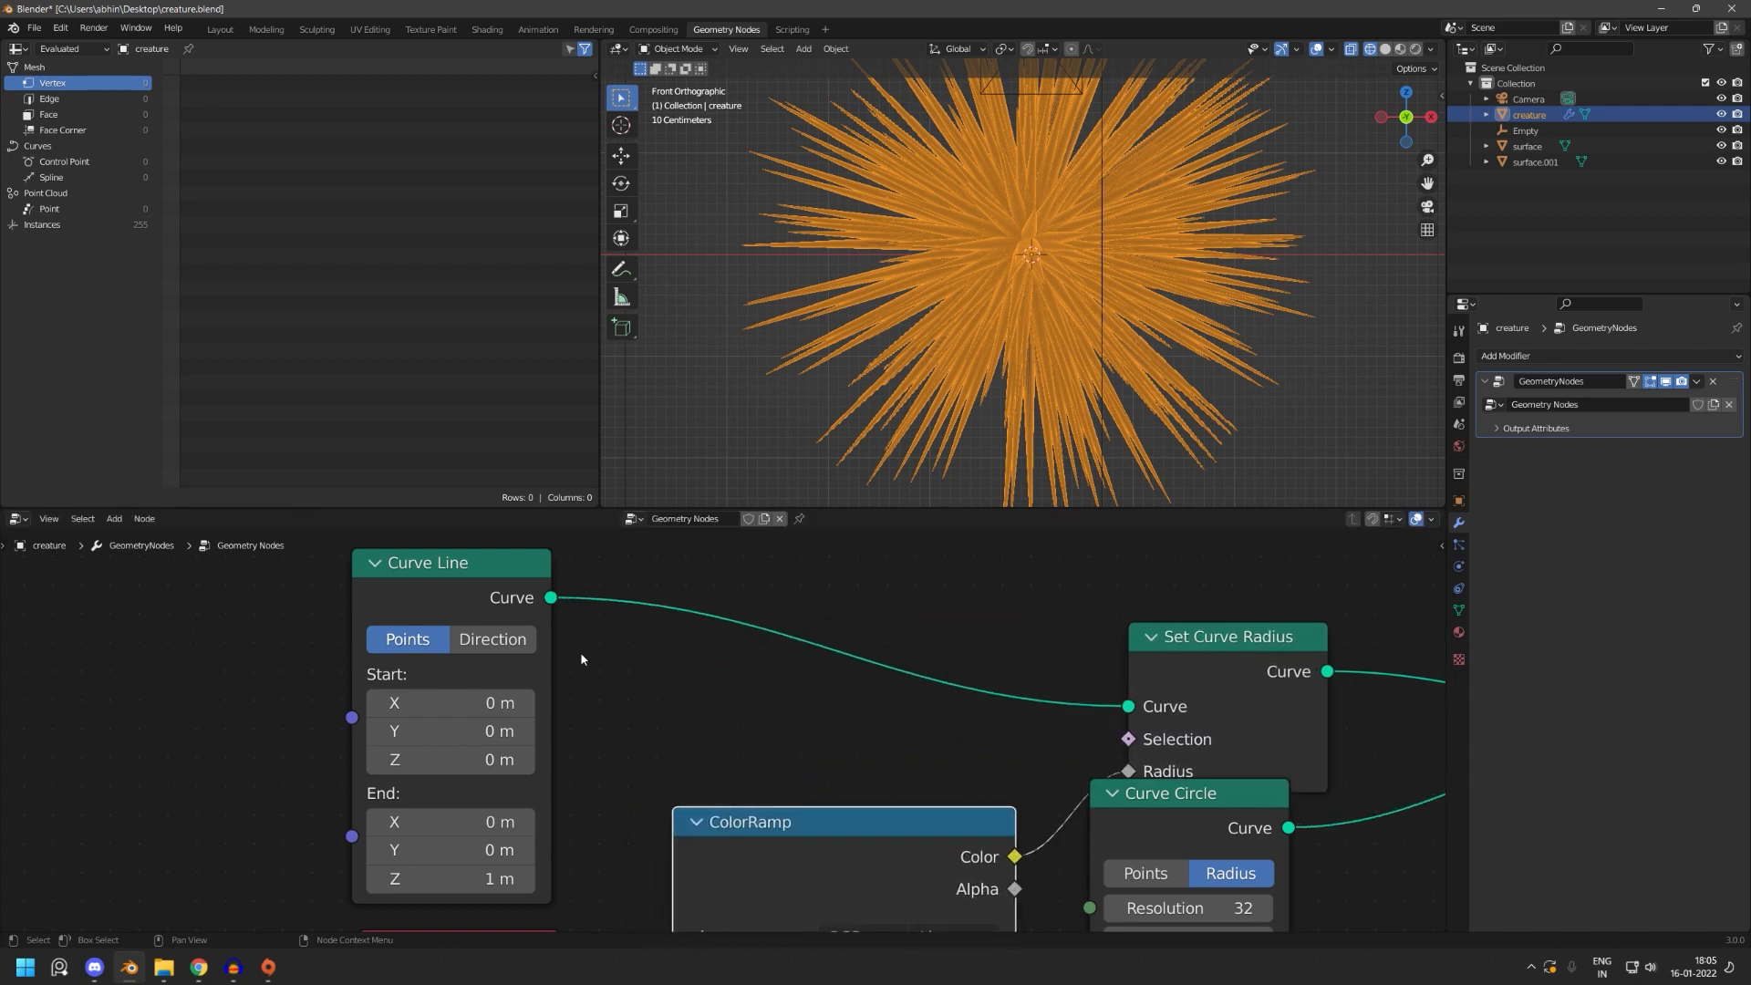
- Move the Curve Line node further away and insert a Resample Curve node between it and Set Curve Radius
left_click_drag(531, 602, 374, 572)
key("shift+a")
left_click(741, 598)
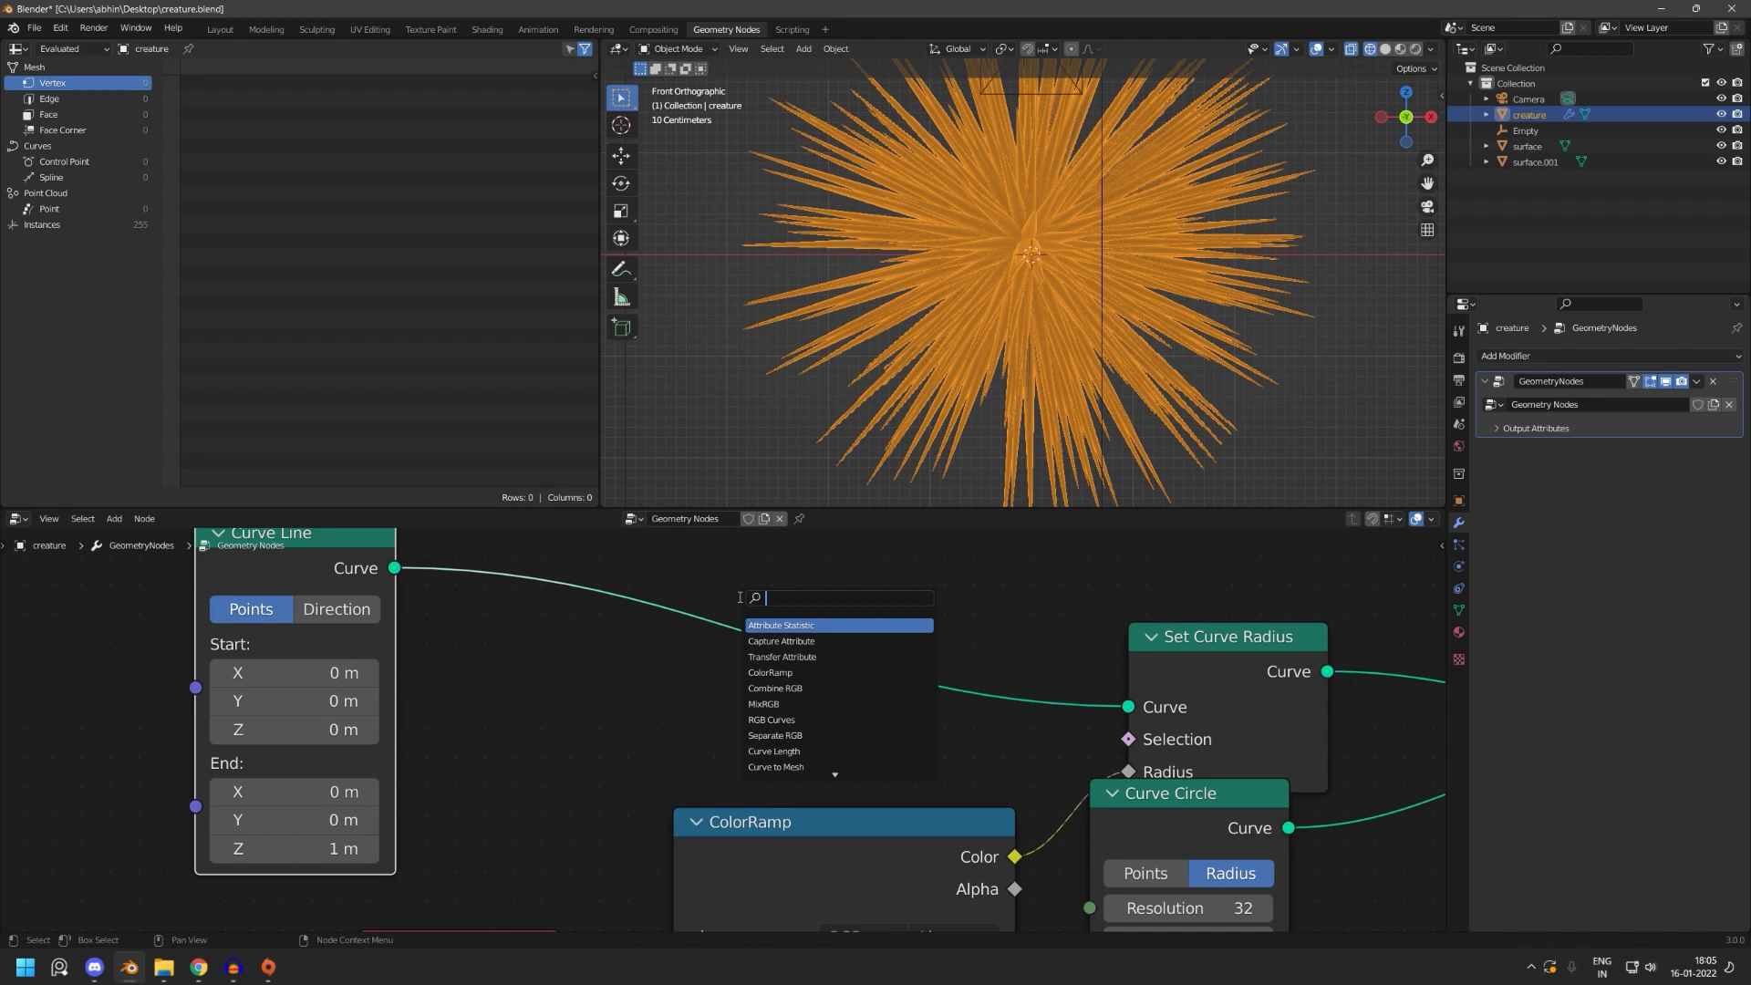
type("res")
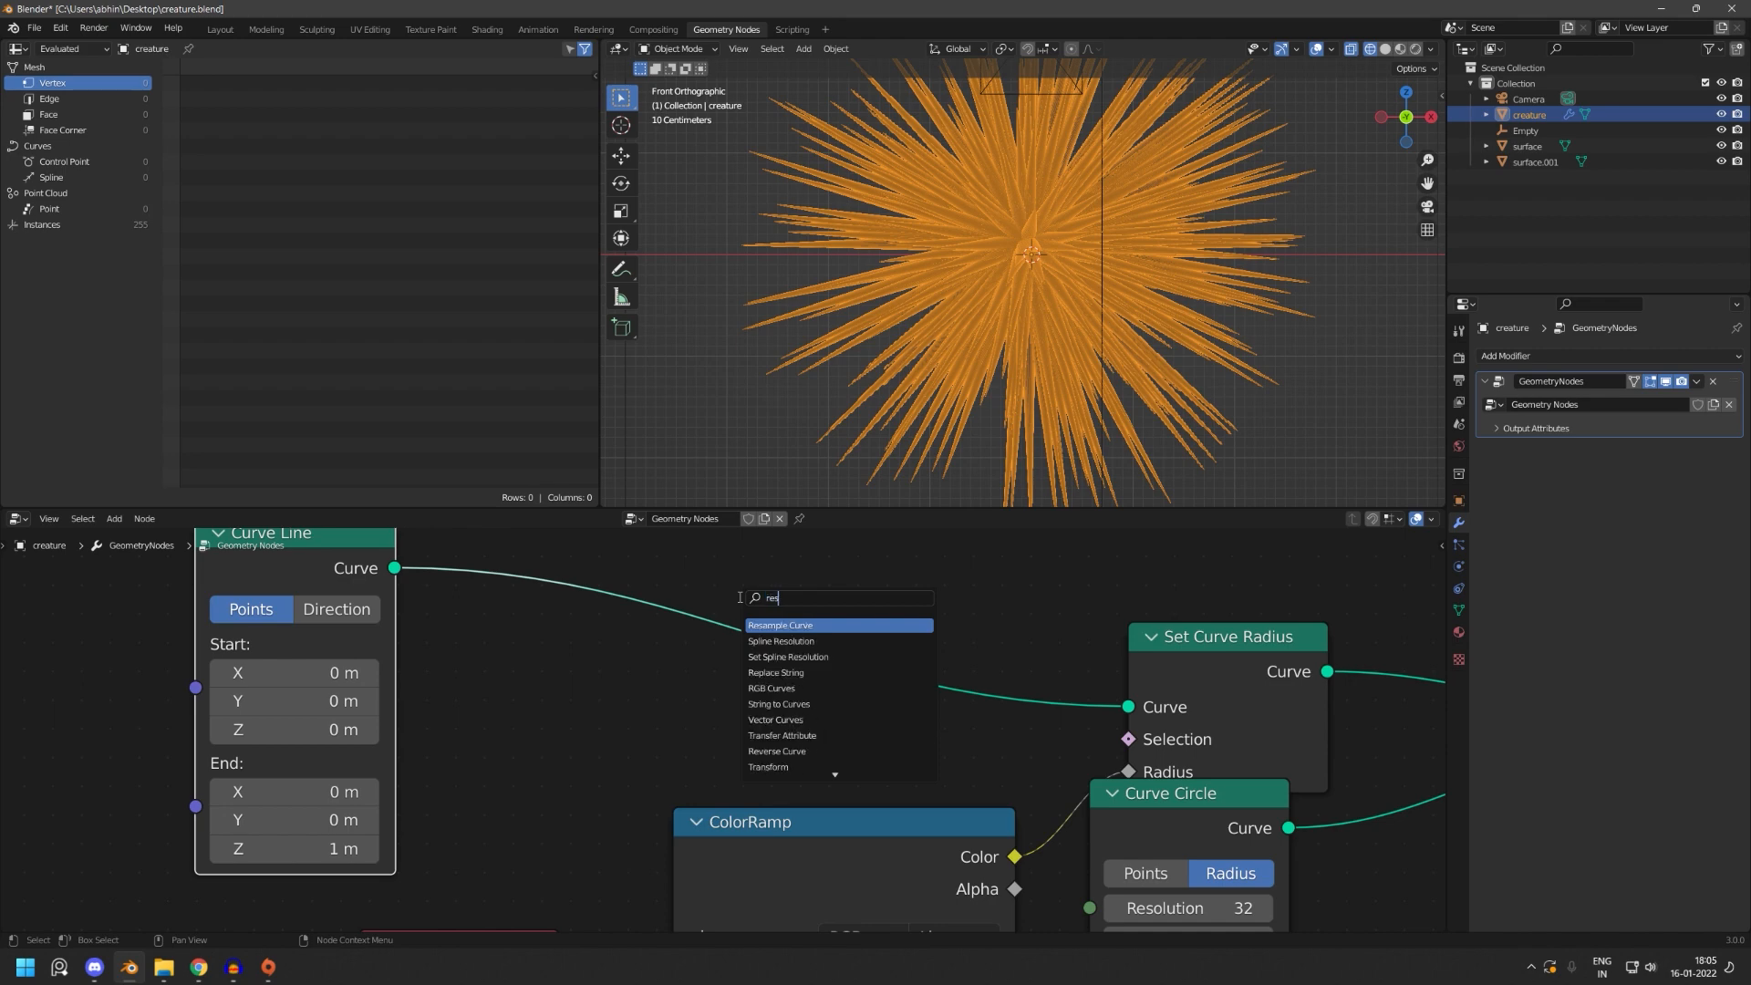
key("Return")
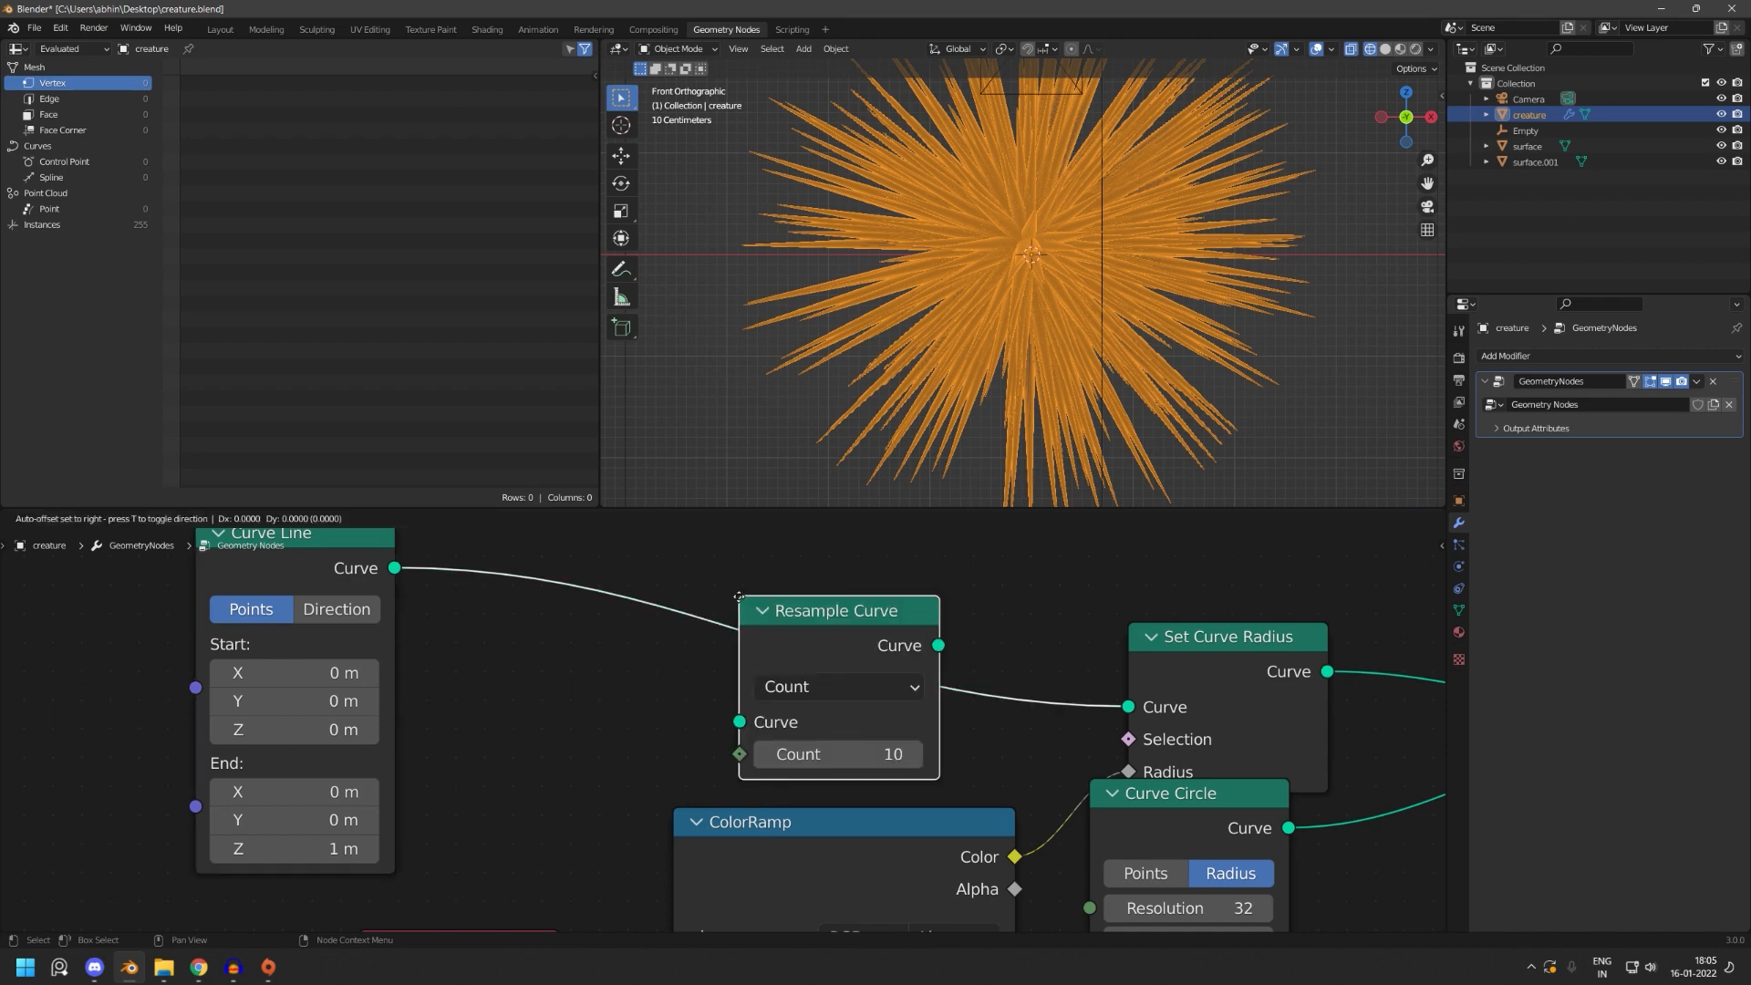
left_click(739, 597)
- Spread out the Group Input, Distribute Points on Faces and surface Object Info nodes to clear the overlaps
scroll(624, 806, "down", 5)
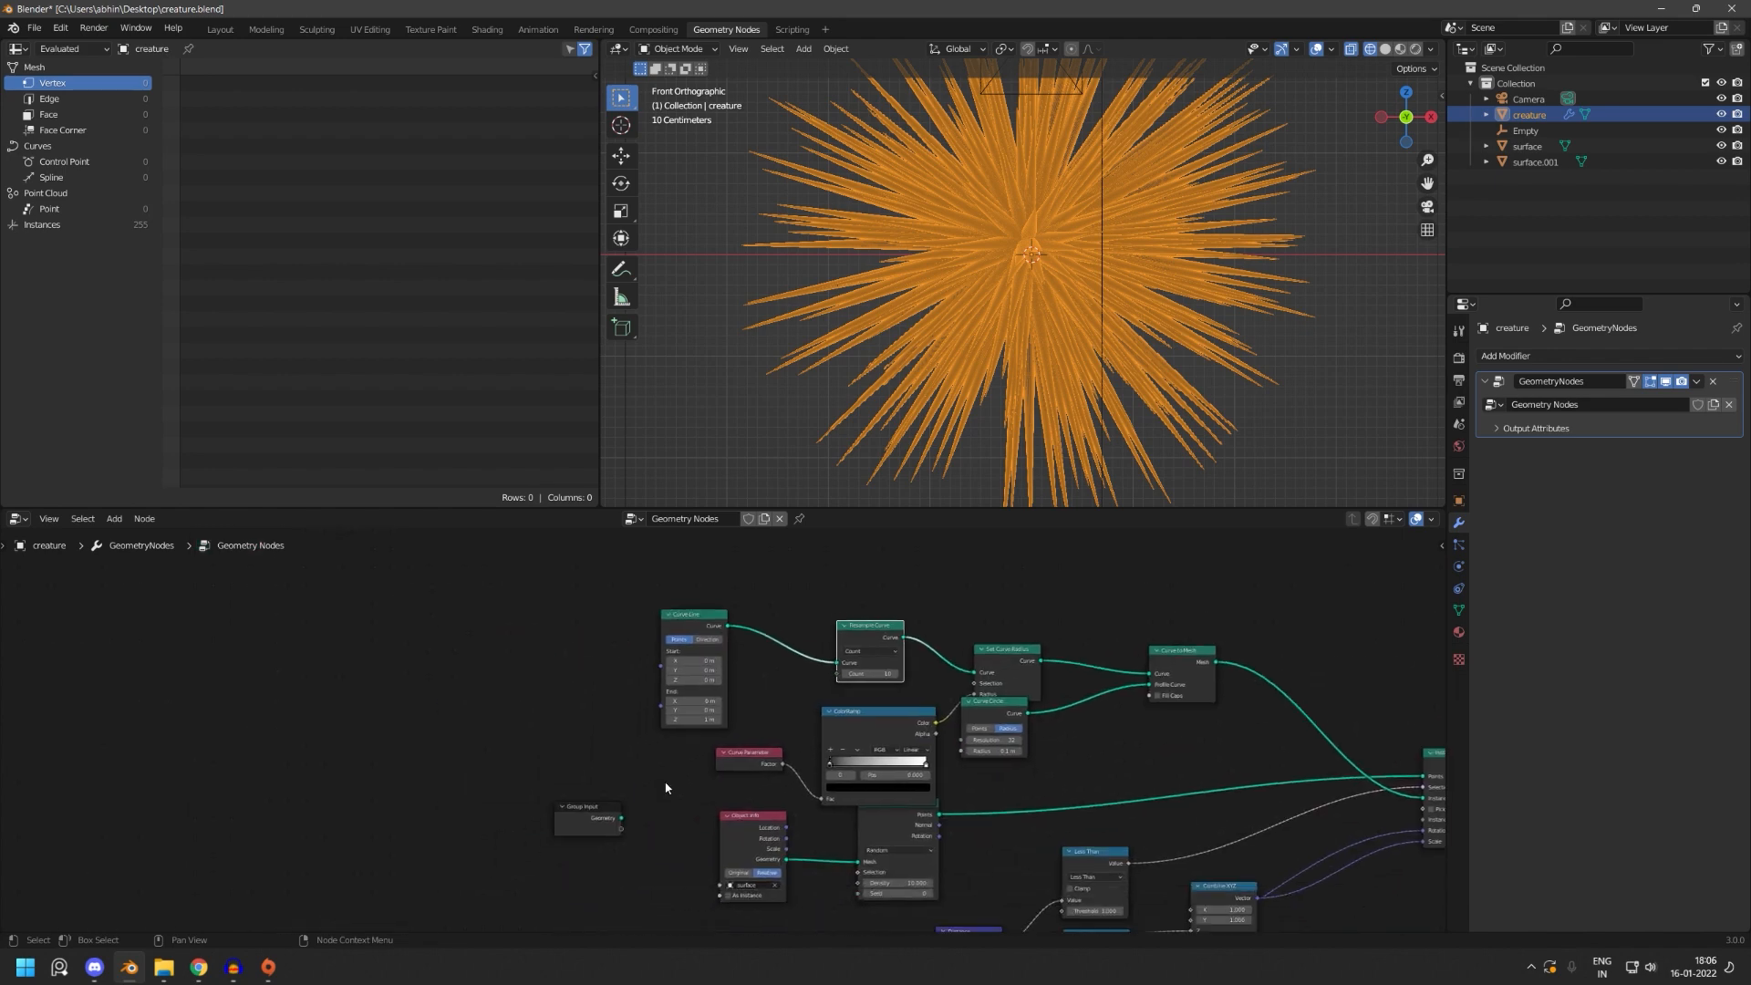
left_click_drag(591, 811, 438, 760)
scroll(639, 745, "up", 4)
middle_click_drag(634, 799, 699, 670)
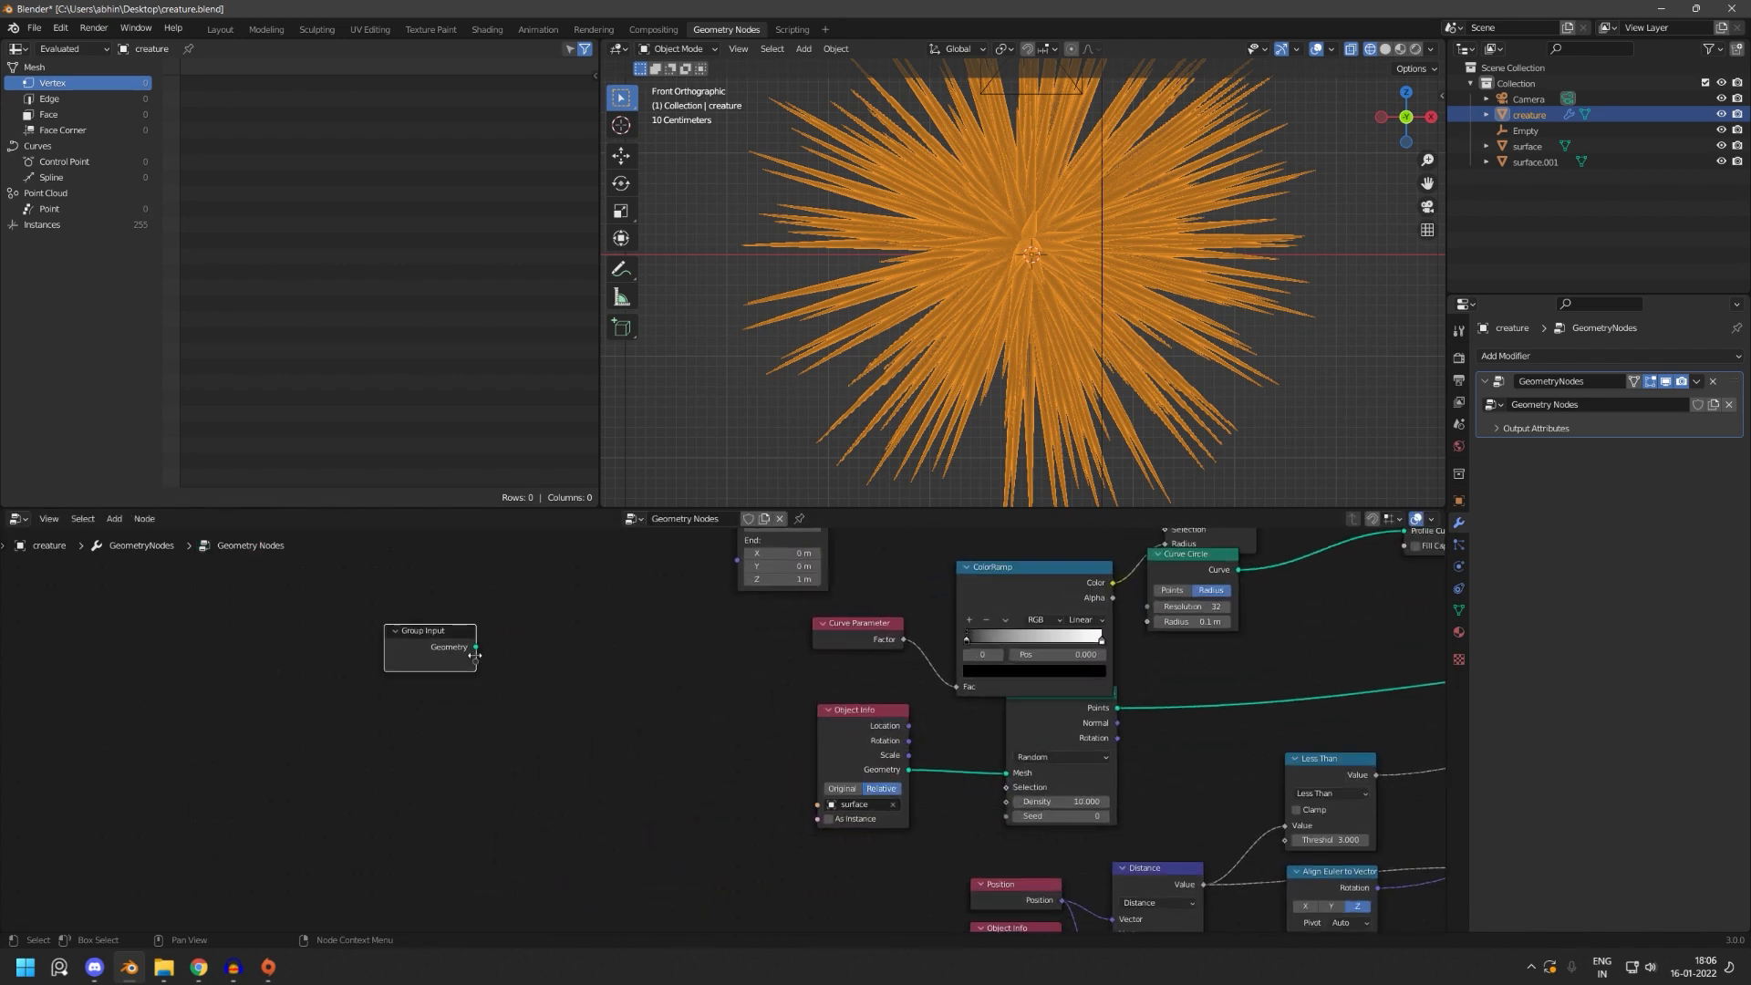
left_click_drag(477, 669, 801, 847)
middle_click_drag(1014, 756, 1017, 701)
left_click_drag(1016, 701, 1022, 744)
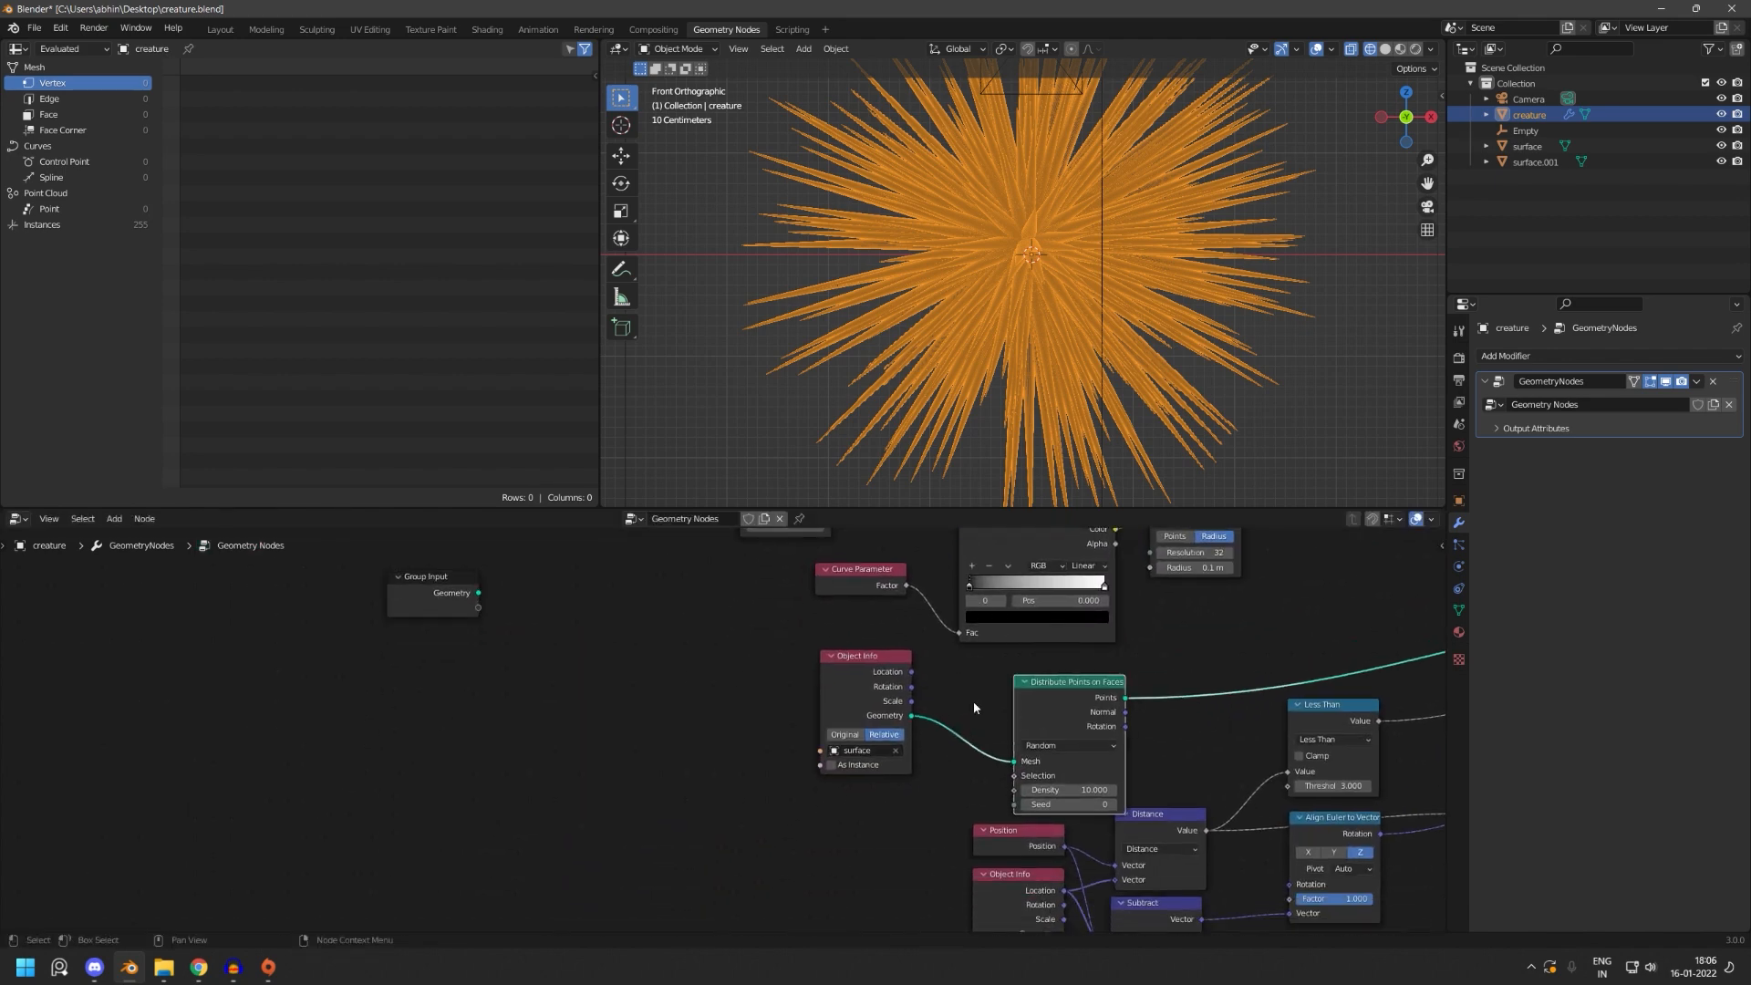
left_click_drag(880, 671, 873, 689)
- Expose the Less Than node's Threshold as a modifier input through the Group Input node
middle_click_drag(1057, 871, 1041, 735)
middle_click_drag(1197, 714, 954, 786)
scroll(967, 772, "up", 2)
scroll(1088, 744, "up", 2)
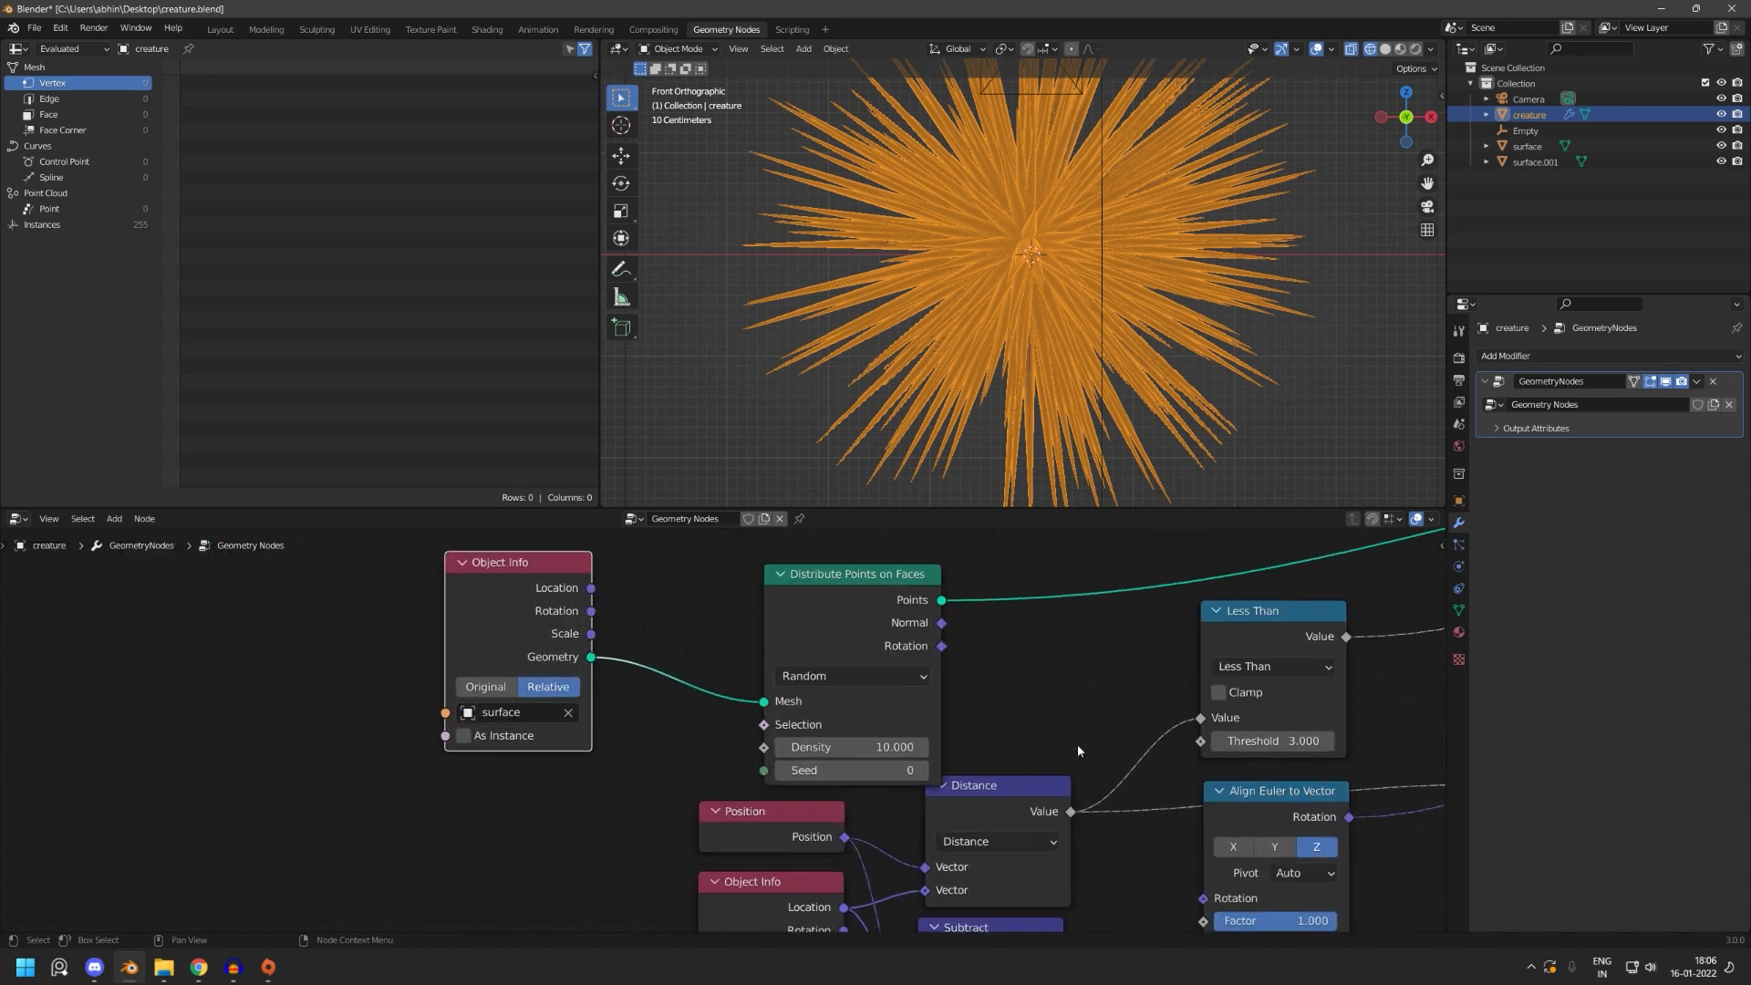
middle_click_drag(1174, 763, 1002, 777)
scroll(1055, 771, "down", 3)
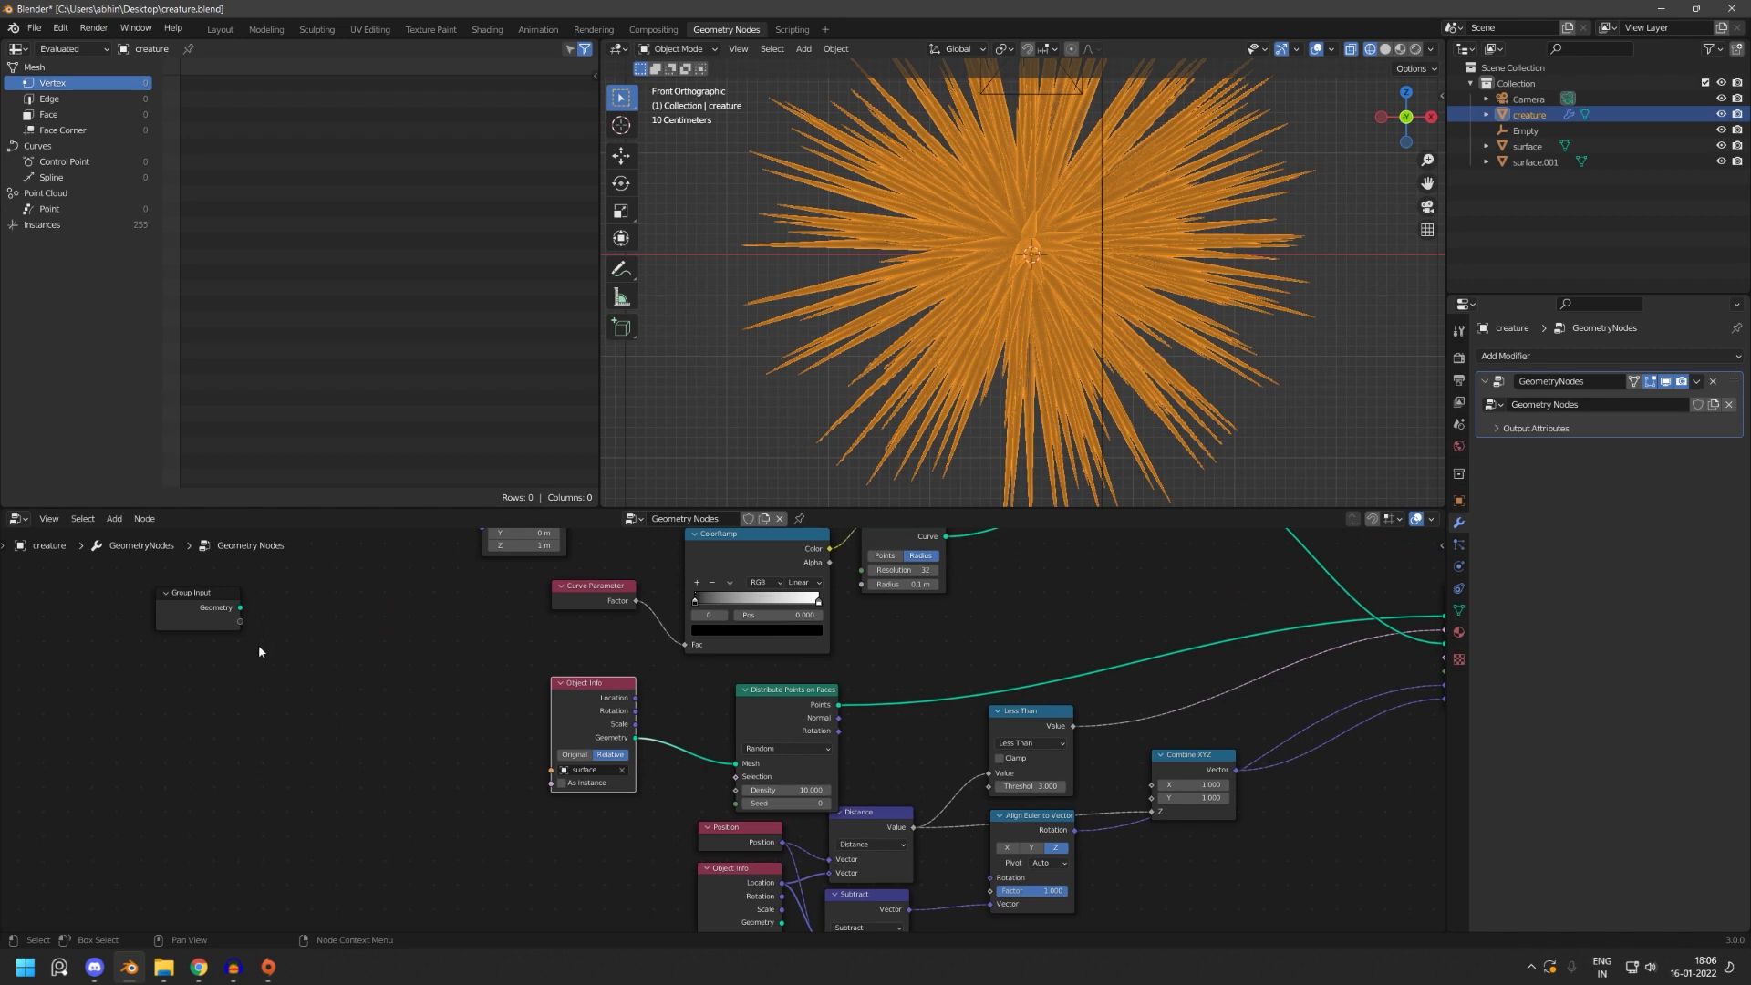
left_click_drag(241, 624, 990, 786)
- Expose the Resample Curve node's Count through the Group Input and reposition the Curve Line and Resample Curve nodes
middle_click_drag(990, 786, 825, 541)
scroll(735, 719, "up", 5)
middle_click_drag(1022, 676, 945, 654)
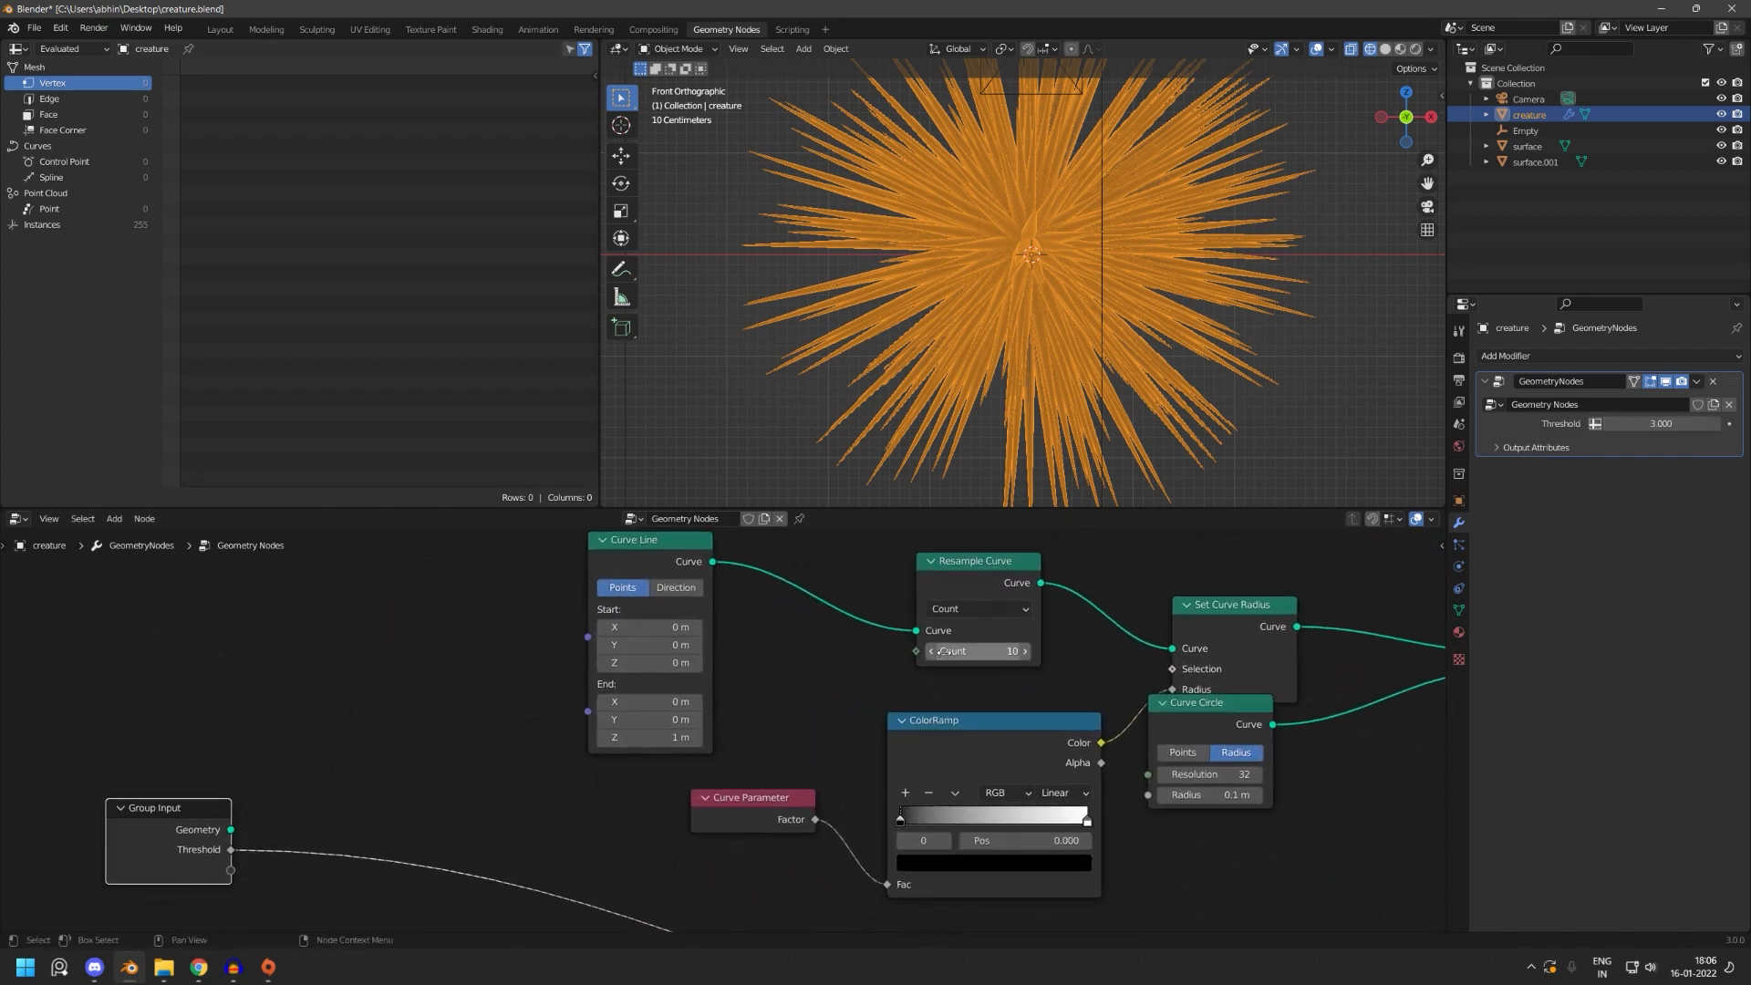
left_click_drag(237, 868, 917, 651)
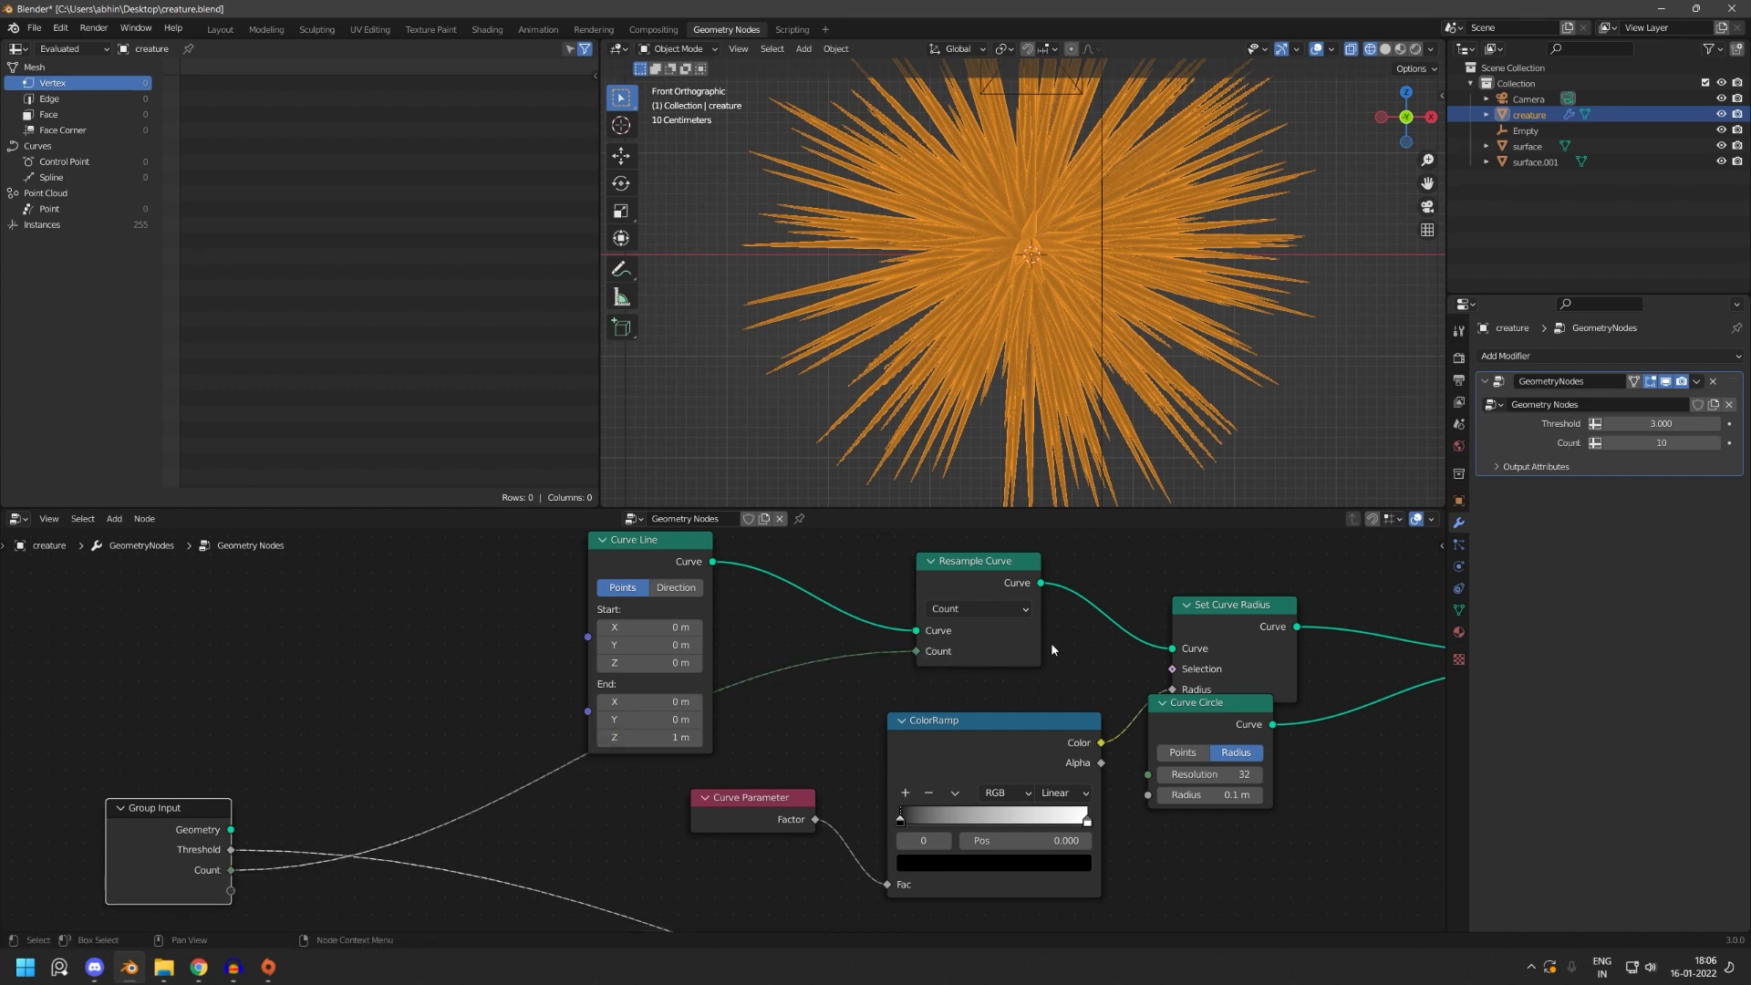
left_click_drag(680, 560, 527, 531)
left_click_drag(915, 655, 909, 656)
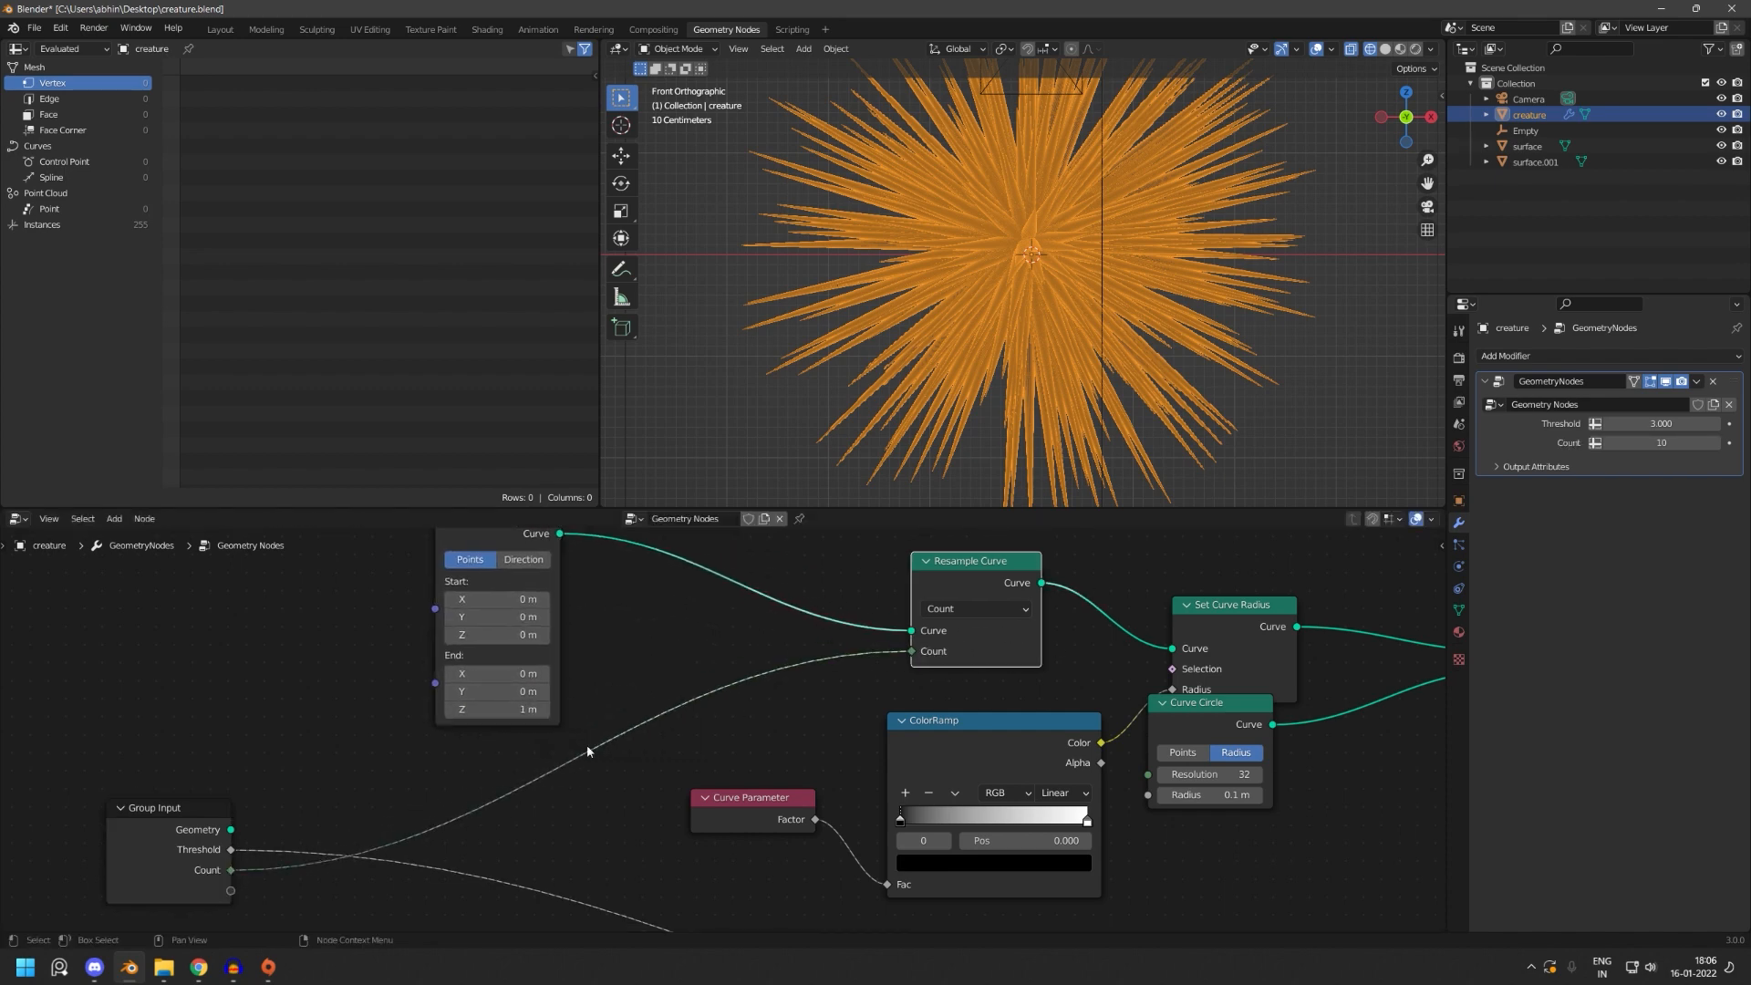
- Move the Curve Circle node down so it no longer overlaps the Set Curve Radius node
middle_click_drag(770, 751, 691, 705)
scroll(691, 705, "up", 1)
left_click(803, 666)
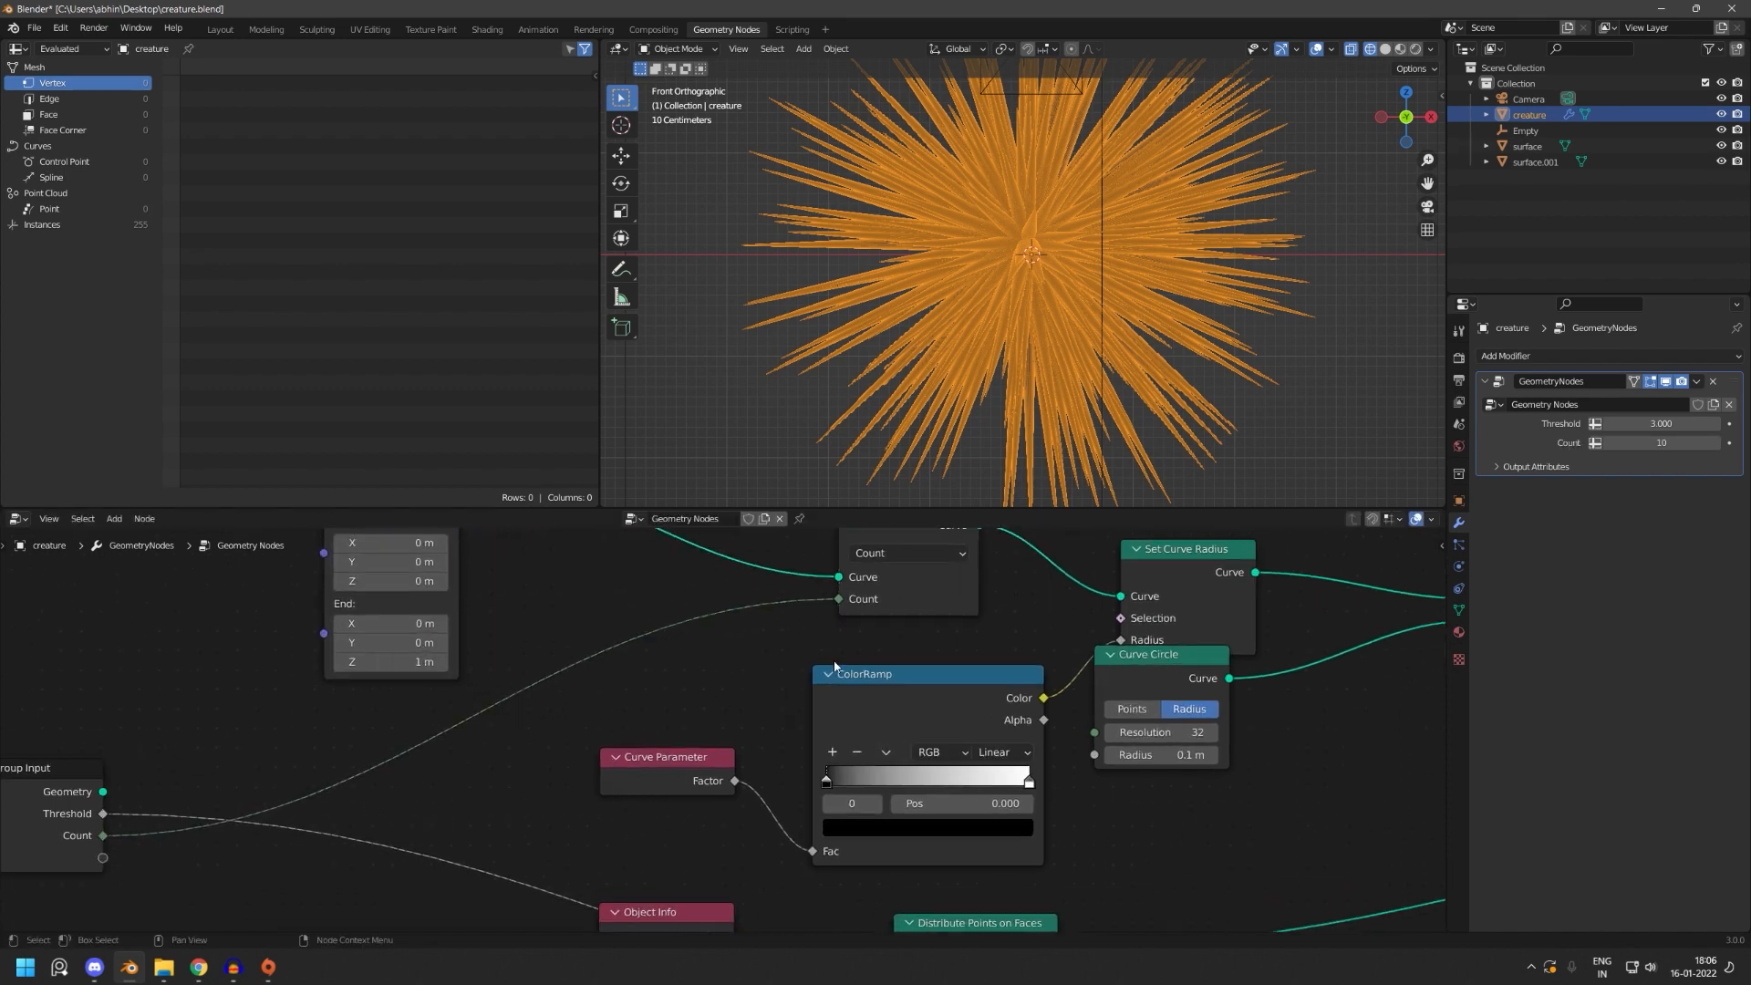
middle_click_drag(1165, 647, 1008, 721)
left_click_drag(1032, 733, 1051, 773)
middle_click_drag(1052, 773, 1051, 652)
scroll(1051, 652, "up", 5)
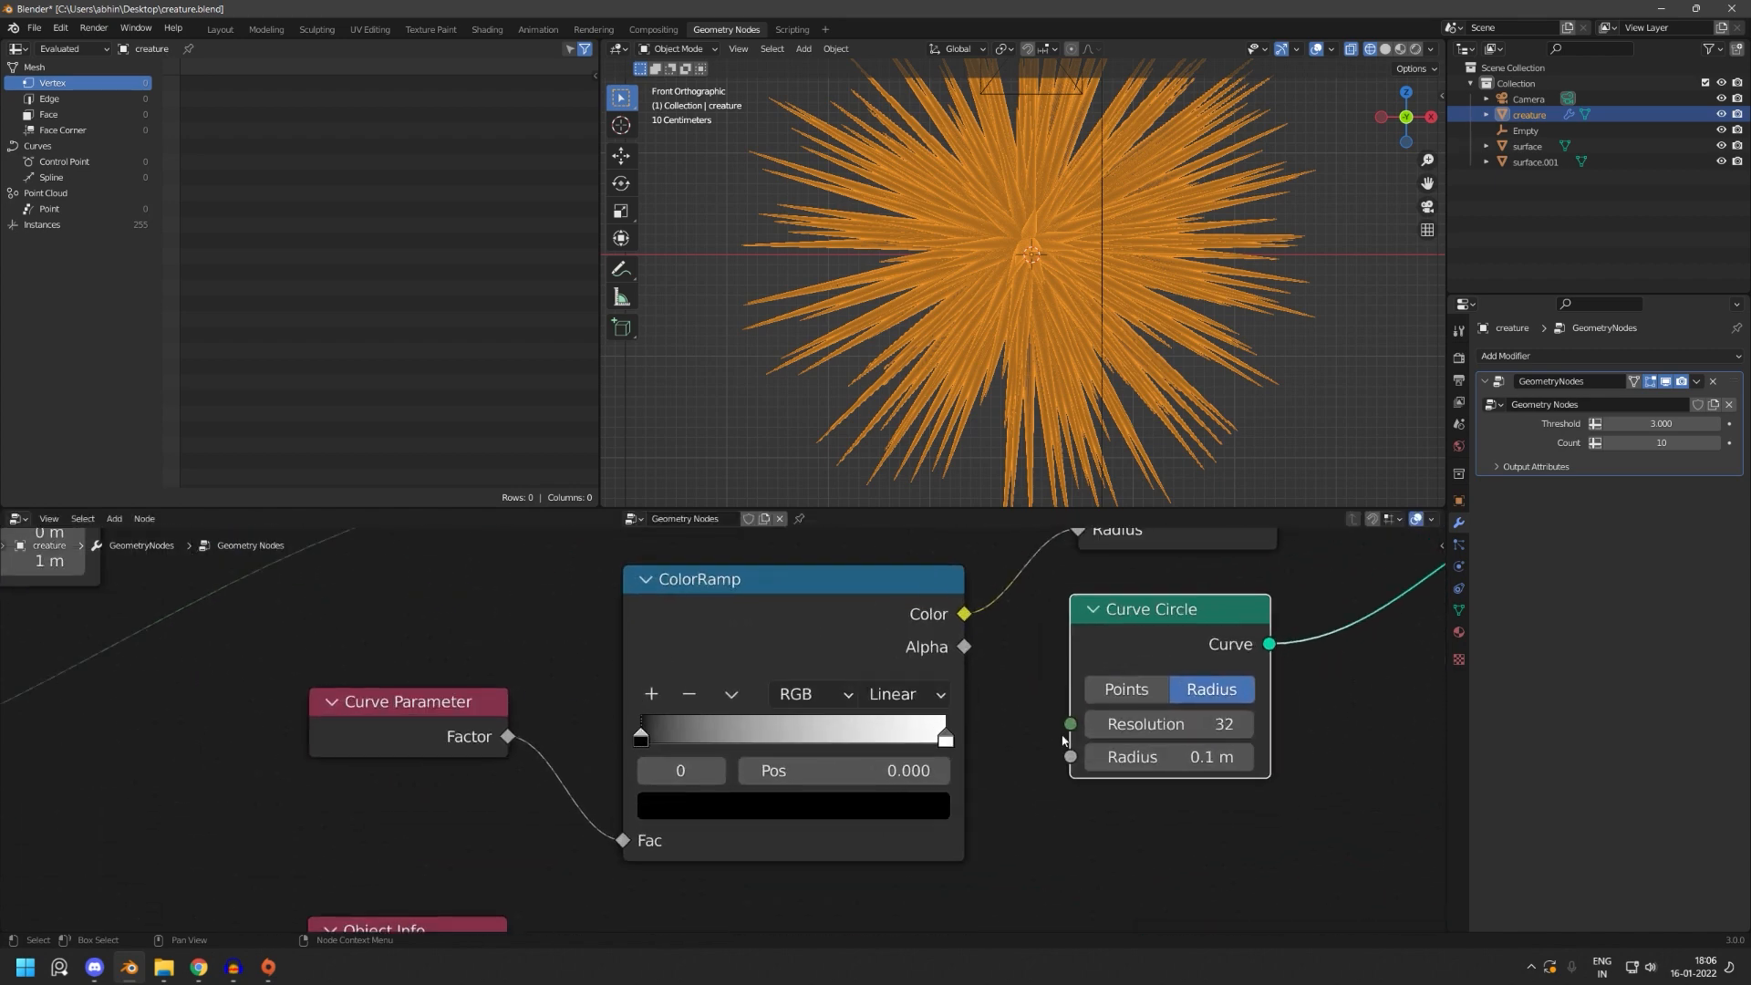
scroll(924, 758, "down", 4)
scroll(924, 759, "down", 2)
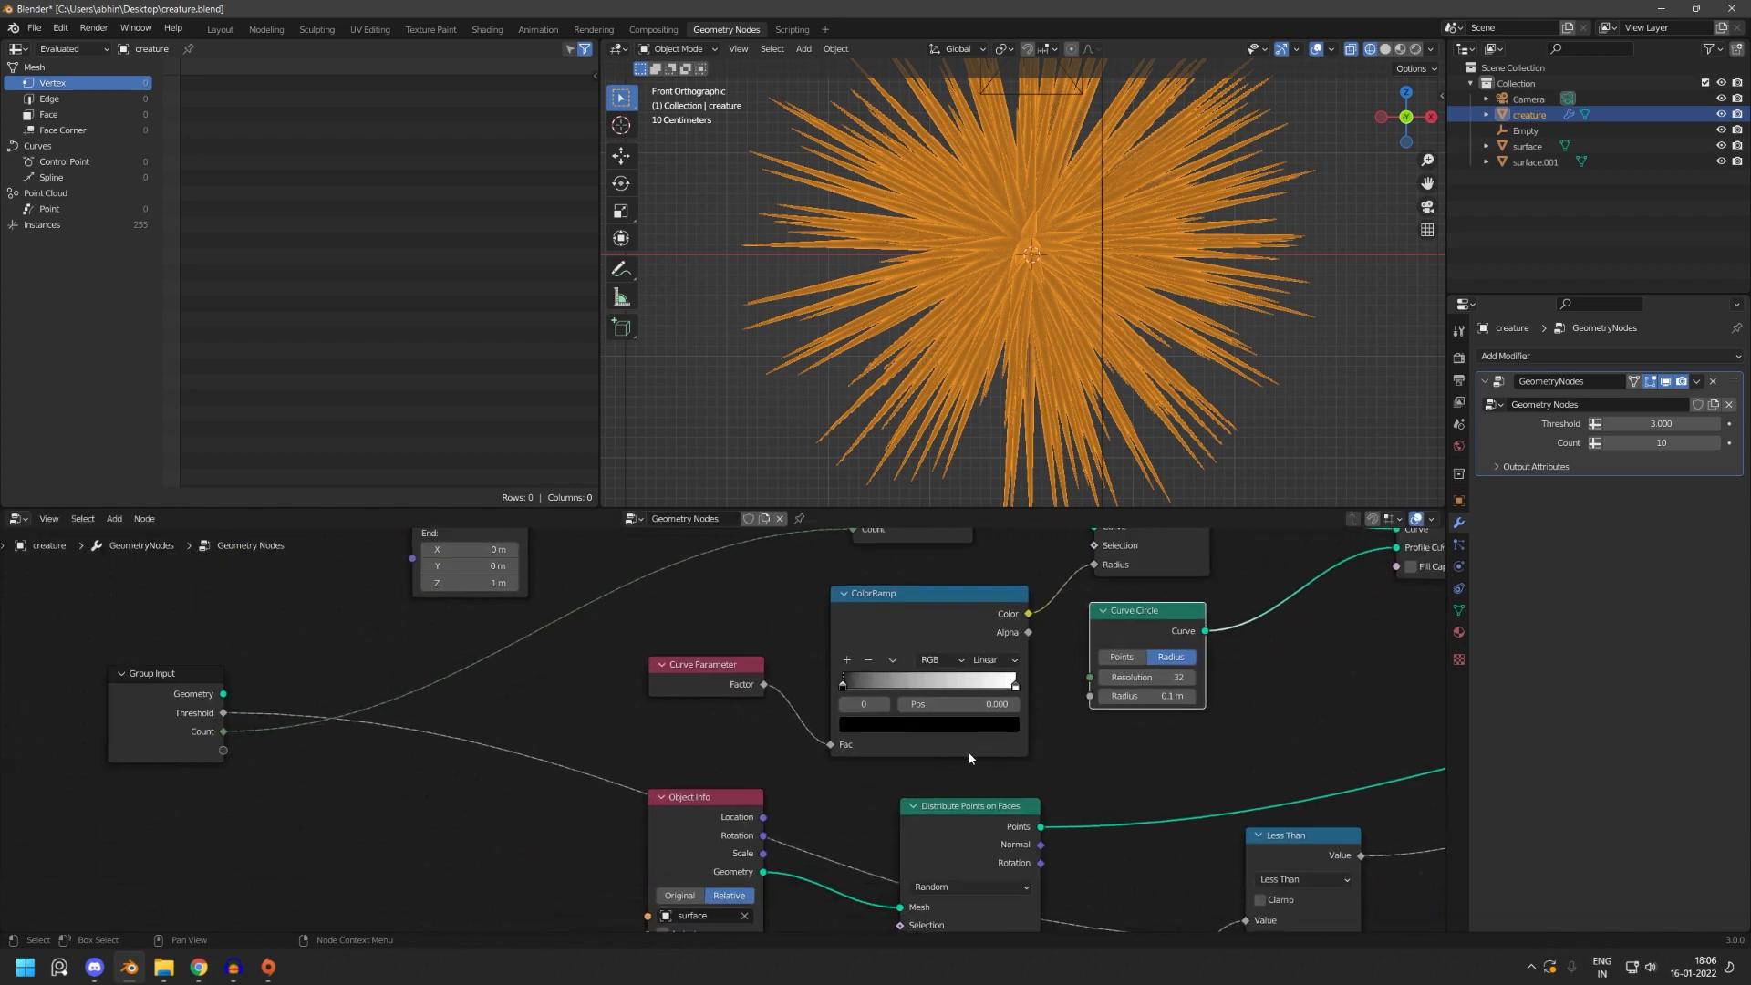
- Set the Curve Circle's resolution to 30 and expose it as a modifier input through the Group Input node
left_click(1145, 676)
type("30")
key("Return")
left_click_drag(234, 756, 346, 758)
left_click_drag(1021, 699, 1094, 677)
- Move the ColorRamp's white stop to about 0.829 and add a grey stop at about 0.709
middle_click_drag(816, 665, 964, 894)
scroll(961, 774, "up", 6)
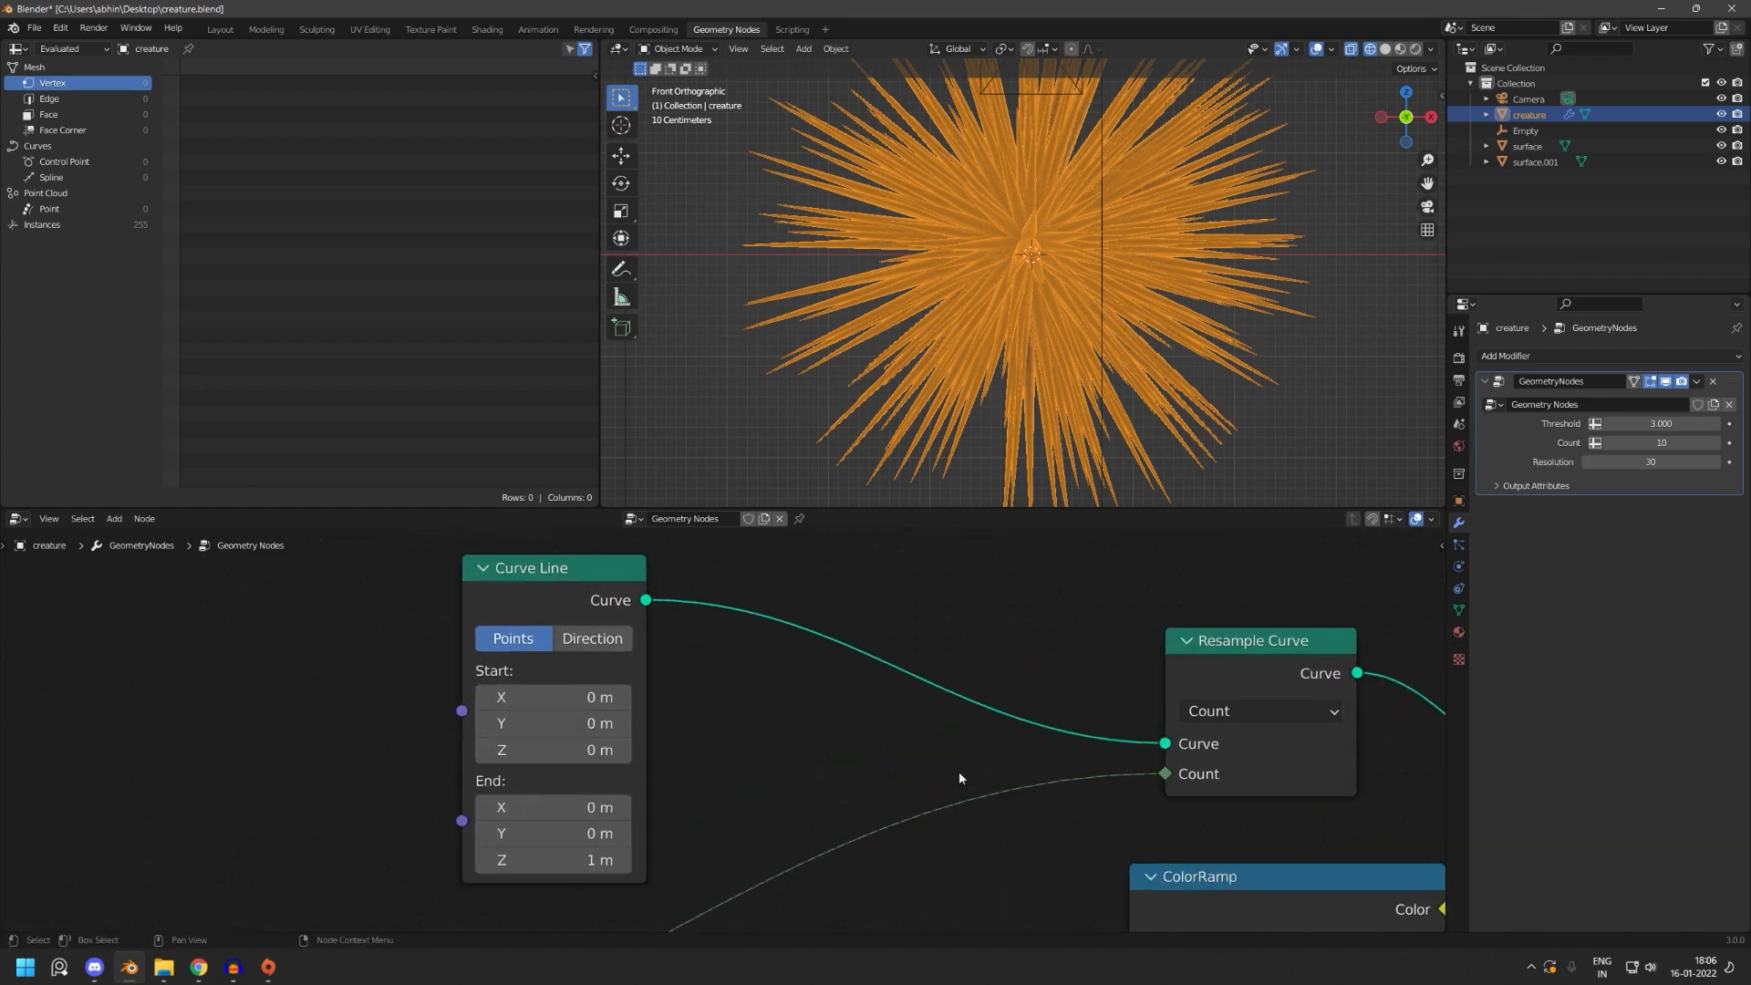
middle_click_drag(796, 792, 814, 694)
scroll(597, 783, "up", 1)
middle_click_drag(1095, 717, 645, 746)
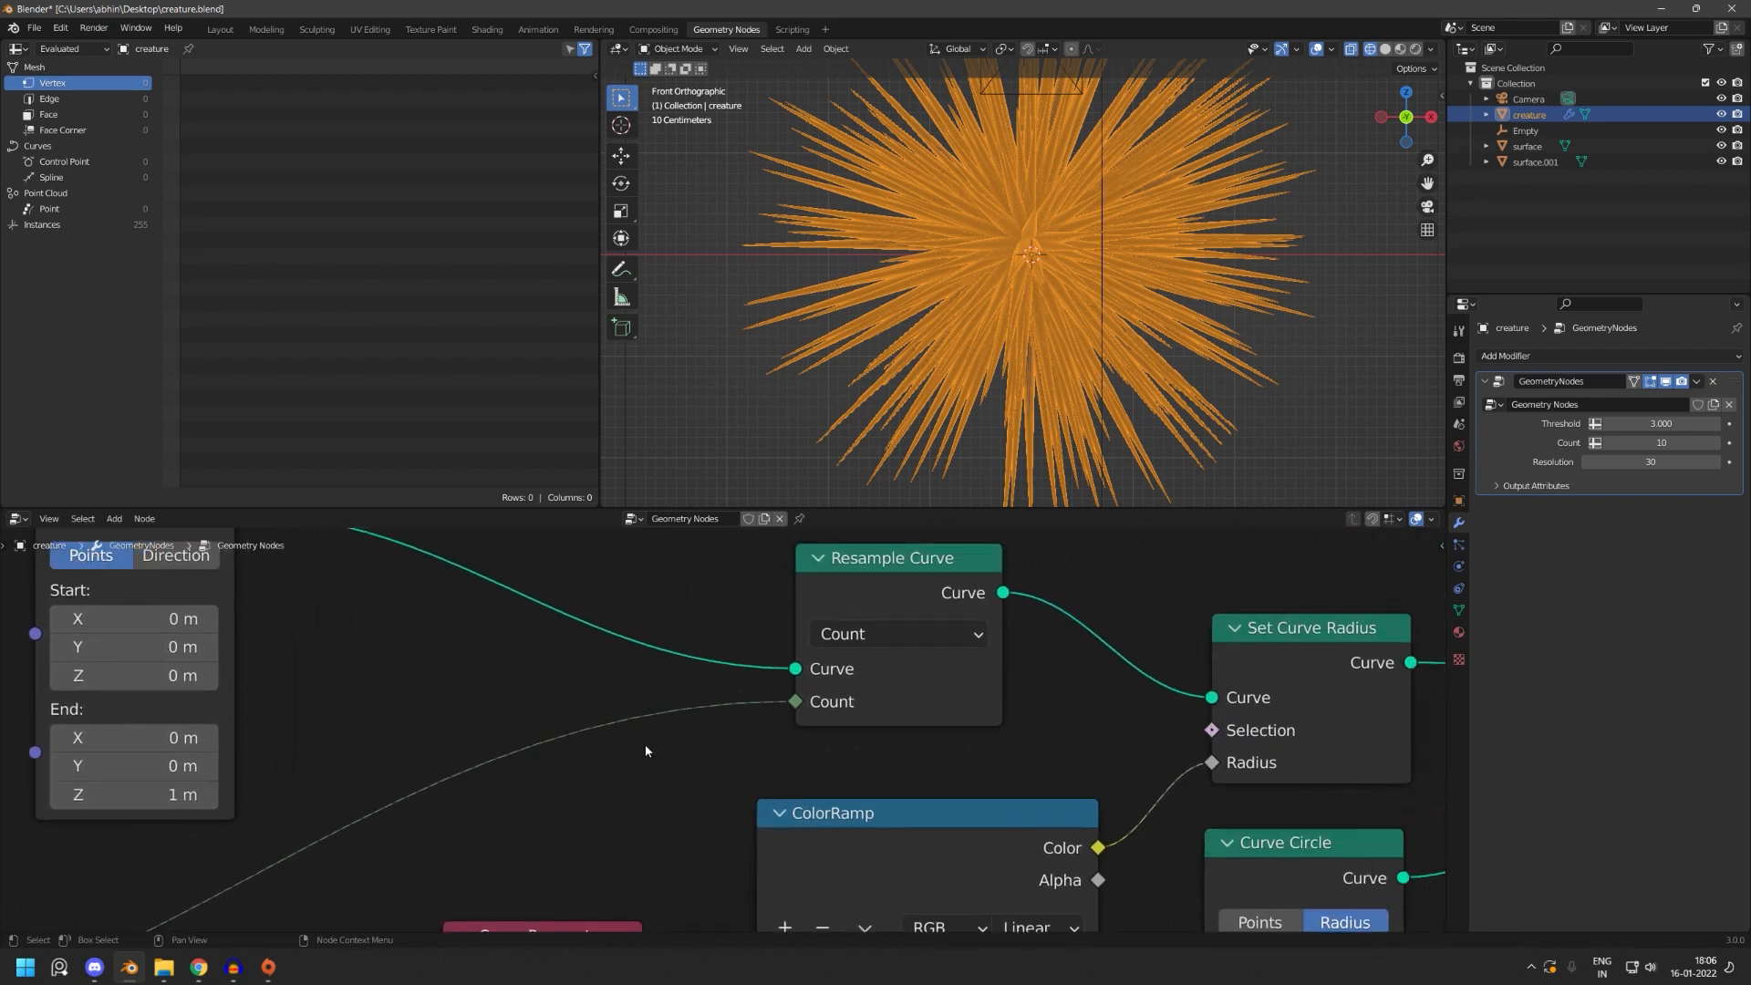
middle_click_drag(839, 812, 907, 638)
scroll(930, 752, "up", 3)
middle_click_drag(934, 755, 813, 693)
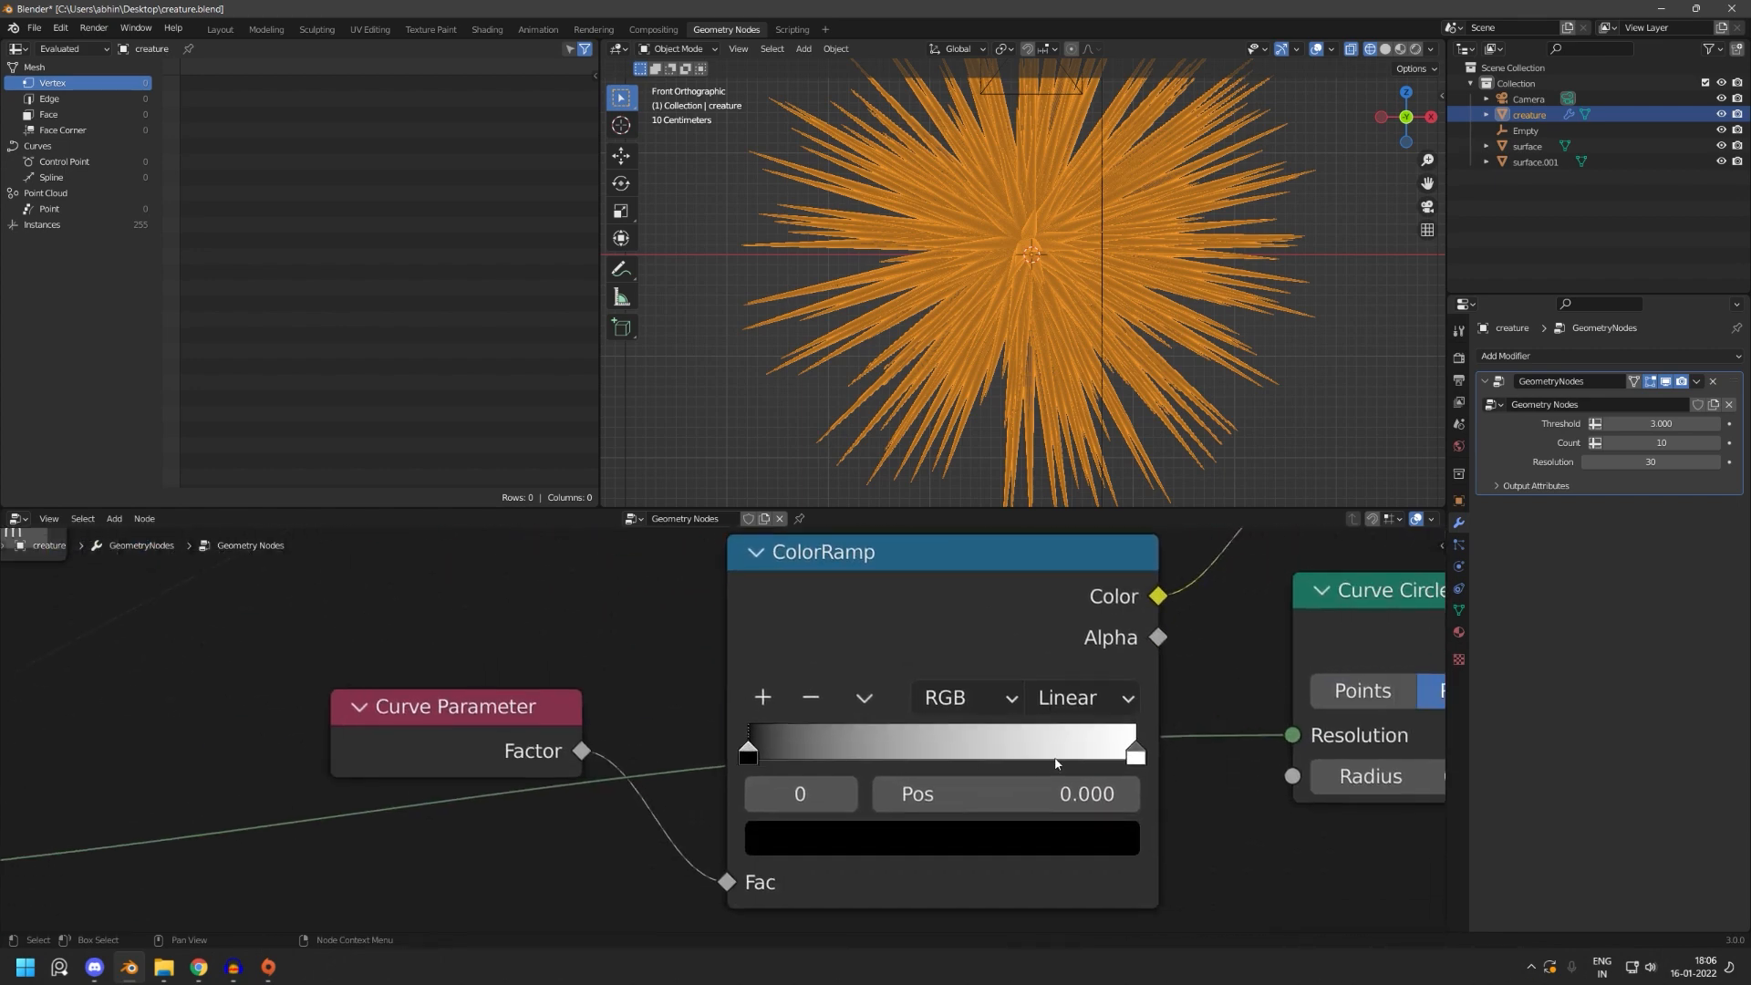
left_click_drag(1138, 762, 1070, 753)
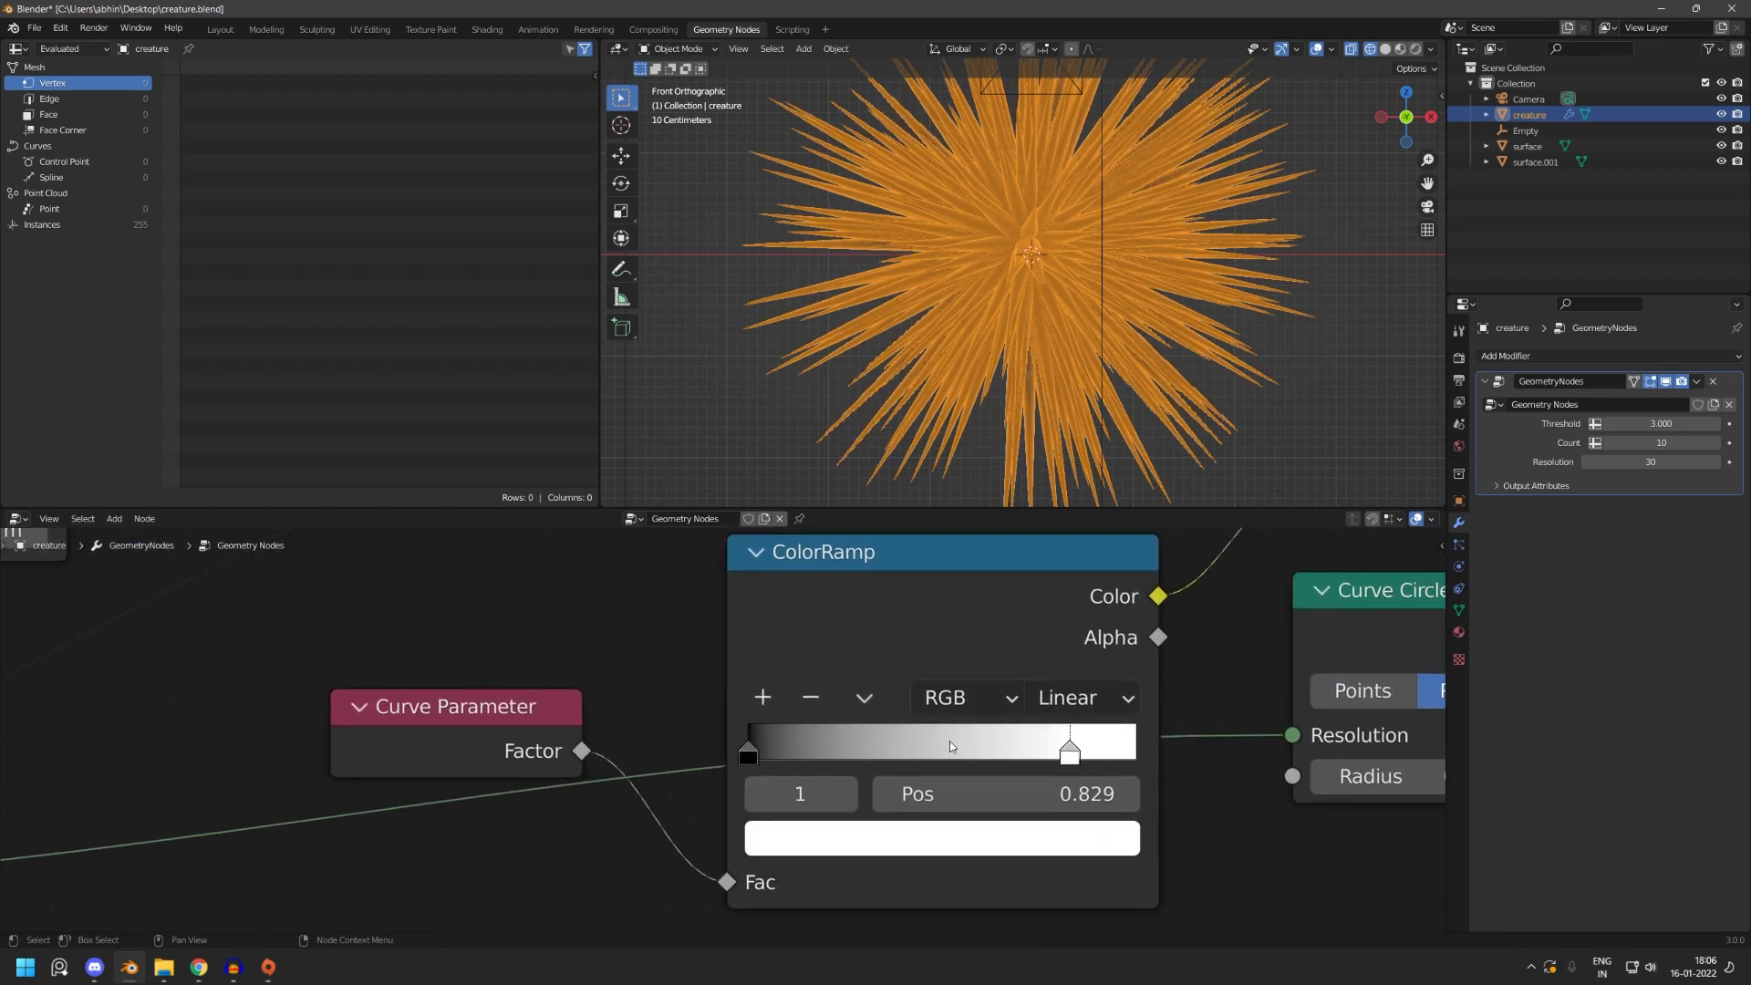
left_click(761, 697)
left_click_drag(909, 756, 1023, 756)
- Add another ColorRamp stop at 0.355 and delete it together with the black stop at the start
left_click(772, 699)
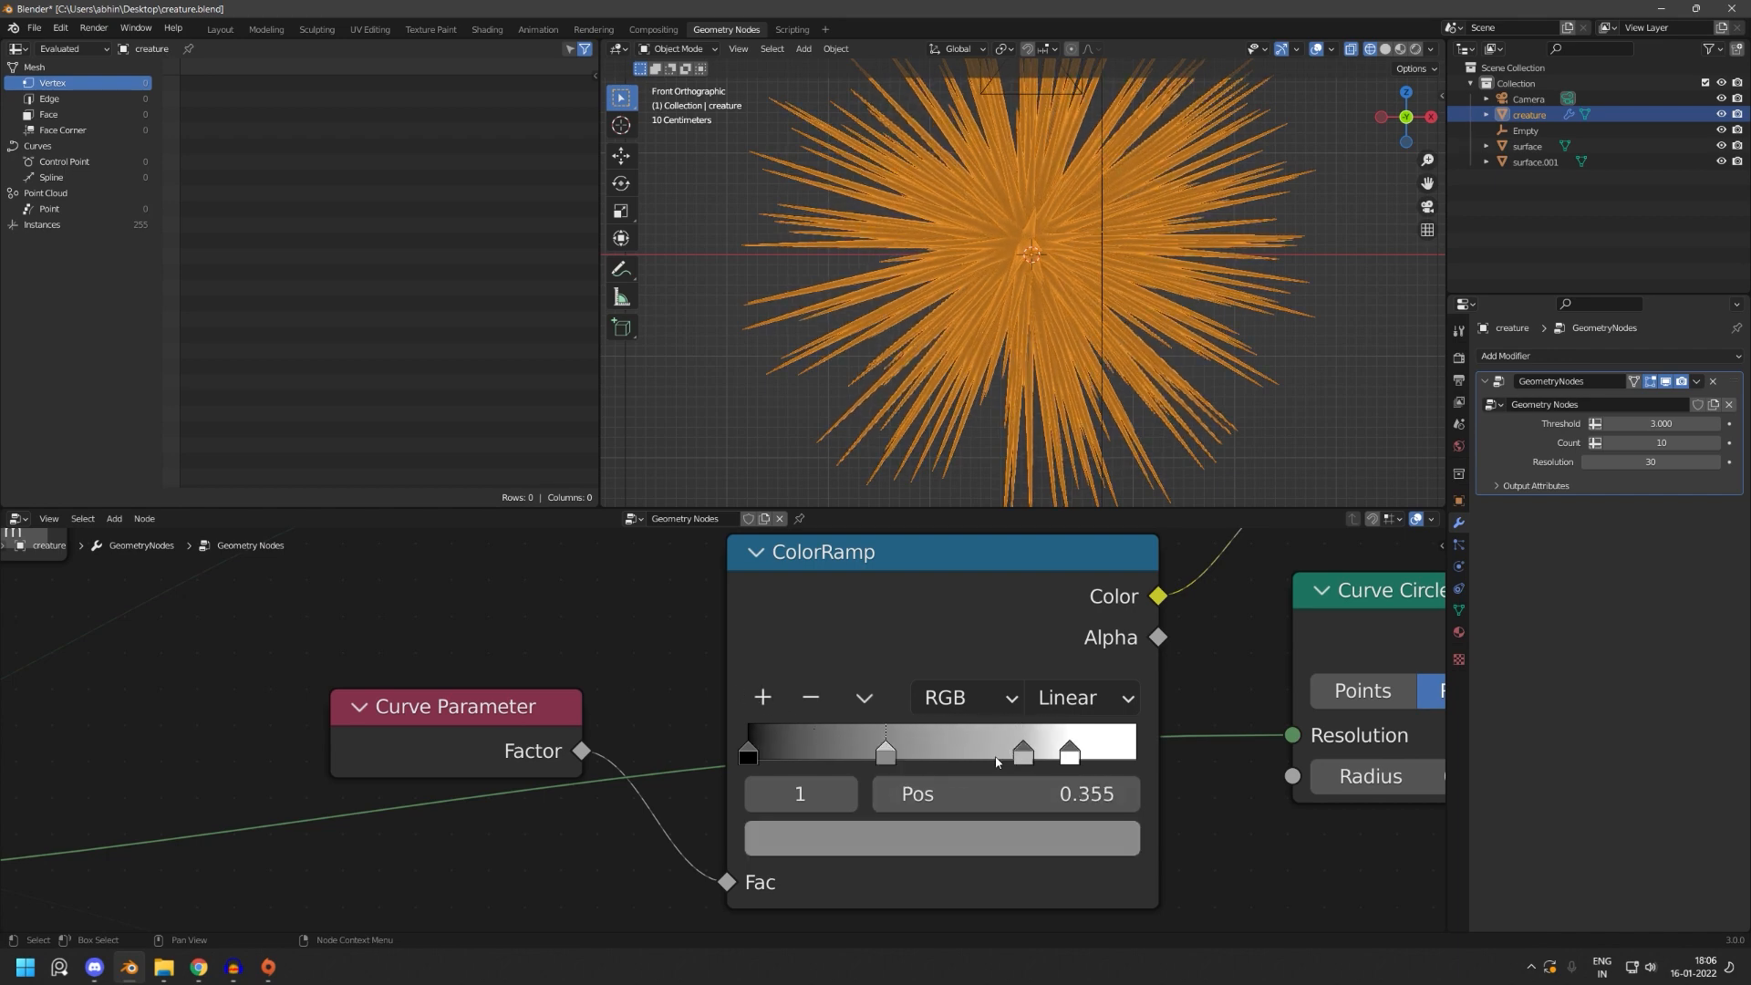
left_click(810, 698)
left_click(816, 698)
- Add a new ColorRamp stop, move it to the start of the ramp and lower its value to black
left_click(763, 698)
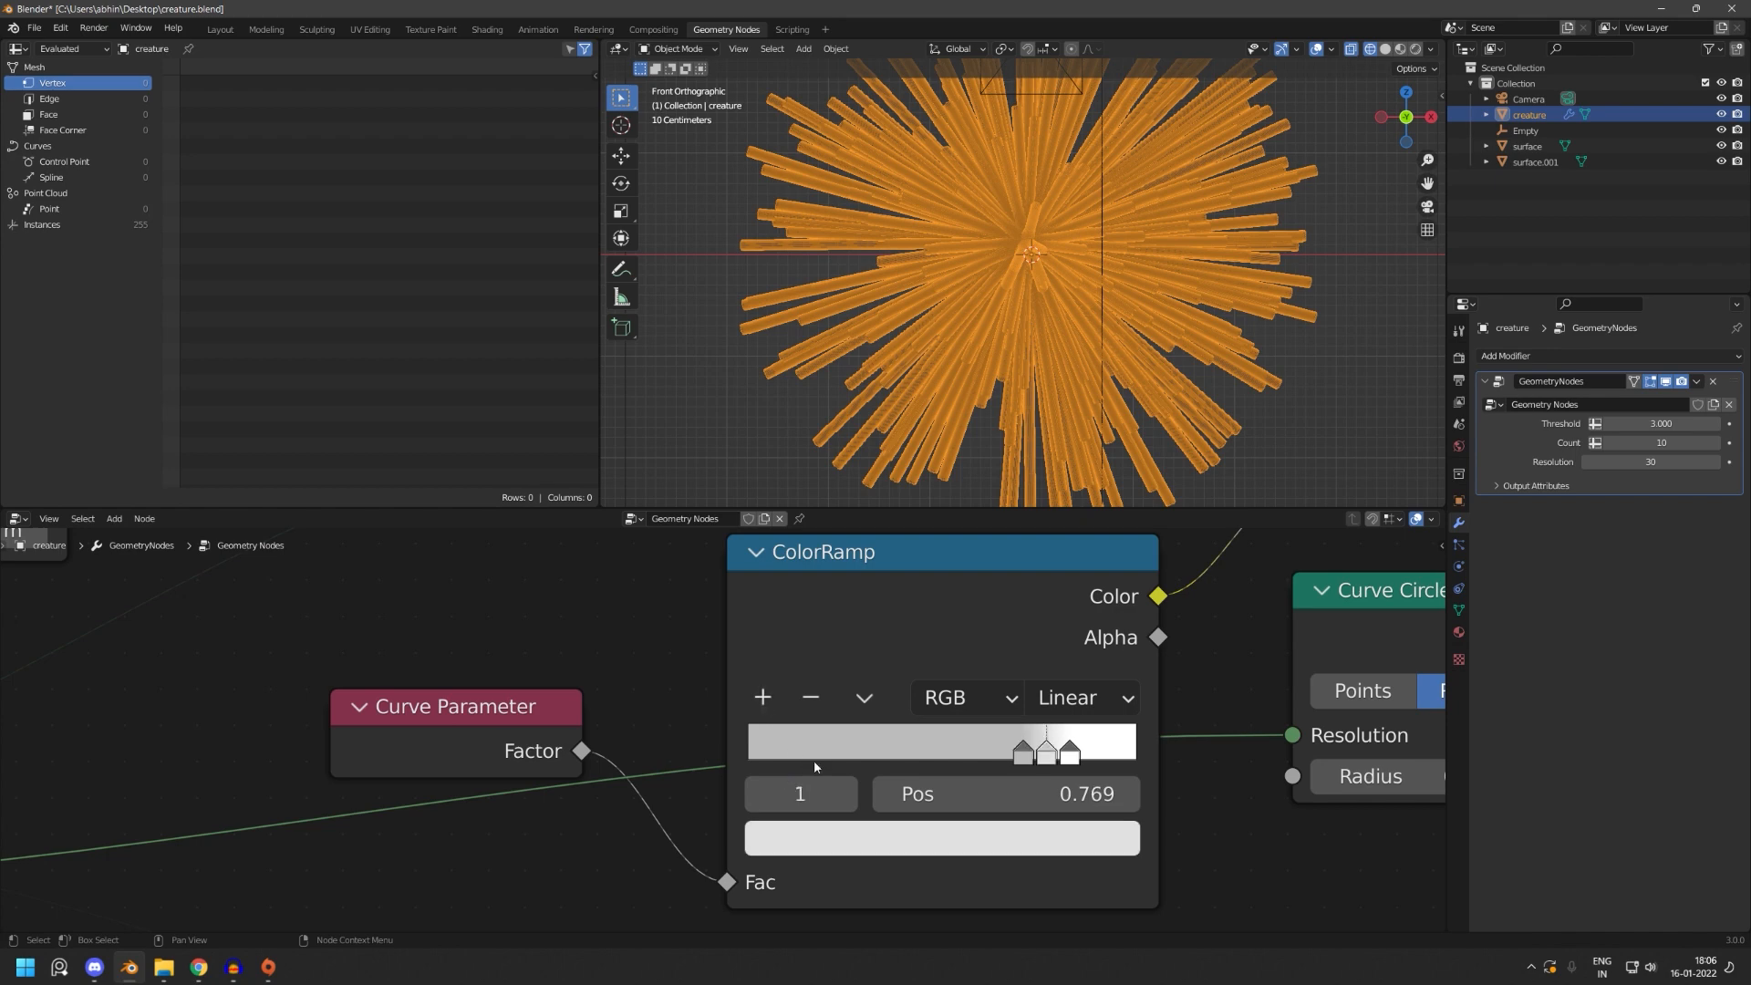
left_click_drag(1031, 751, 750, 753)
left_click(784, 832)
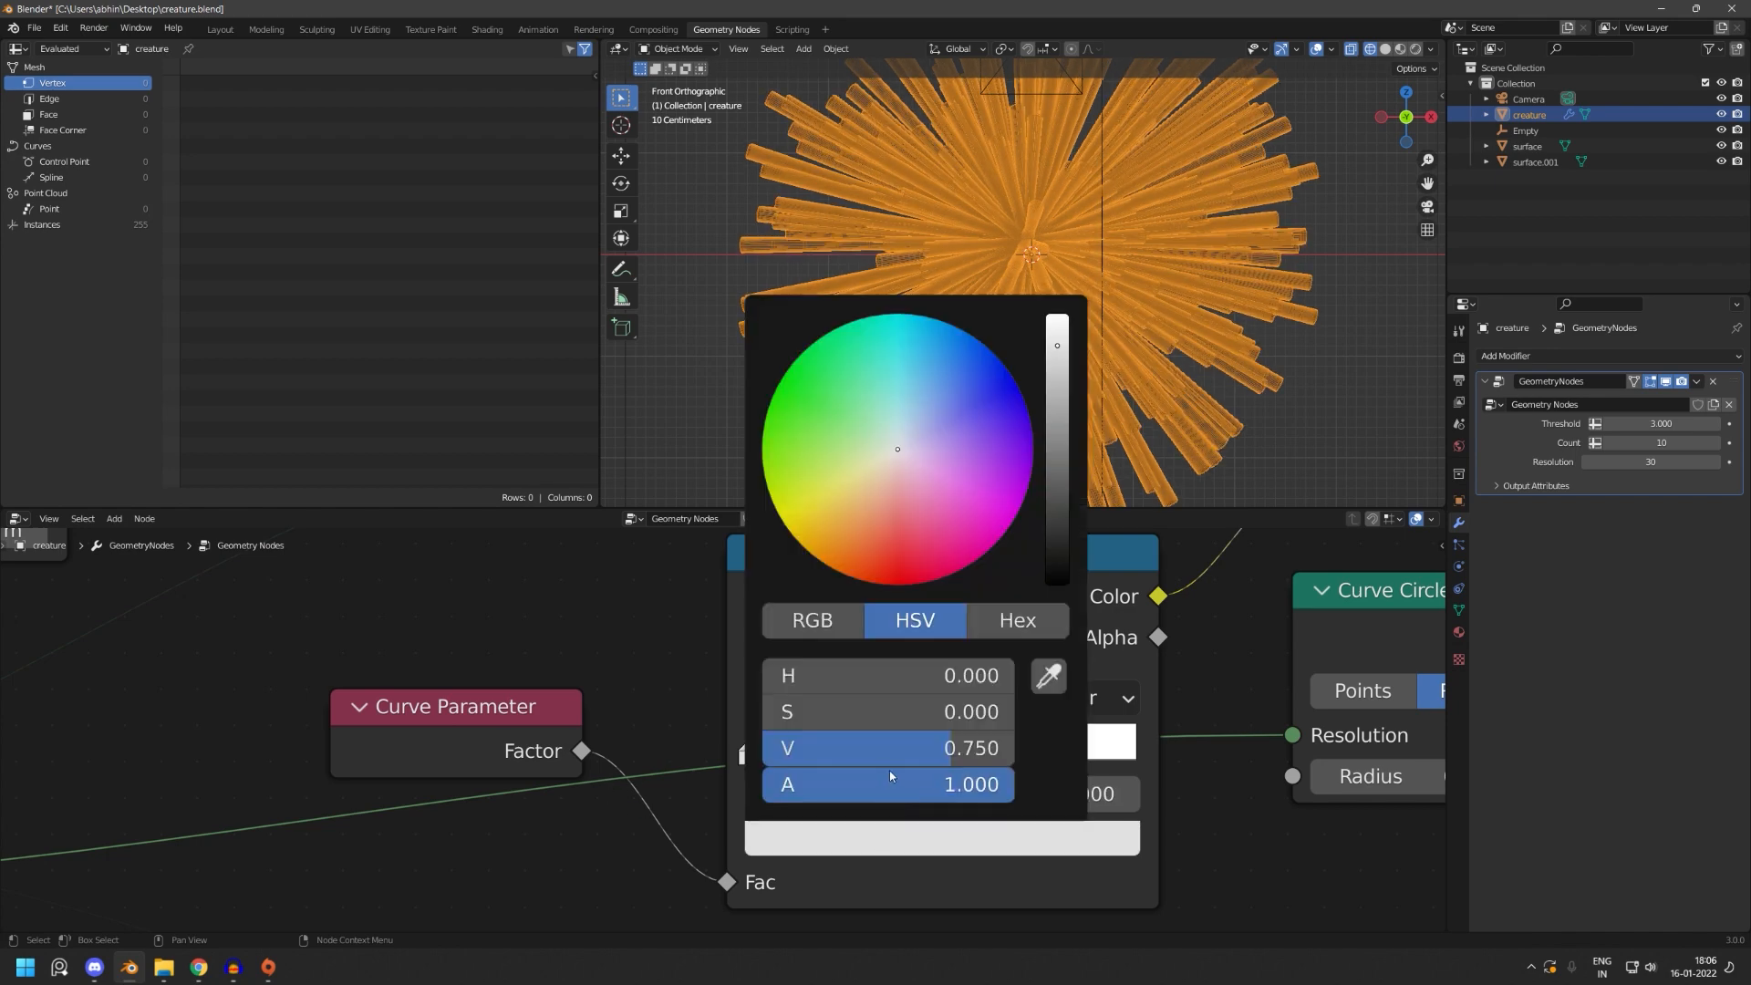
left_click_drag(939, 748, 757, 748)
- Darken the ColorRamp stop at 0.709 to a value of about 0.265
left_click(1023, 754)
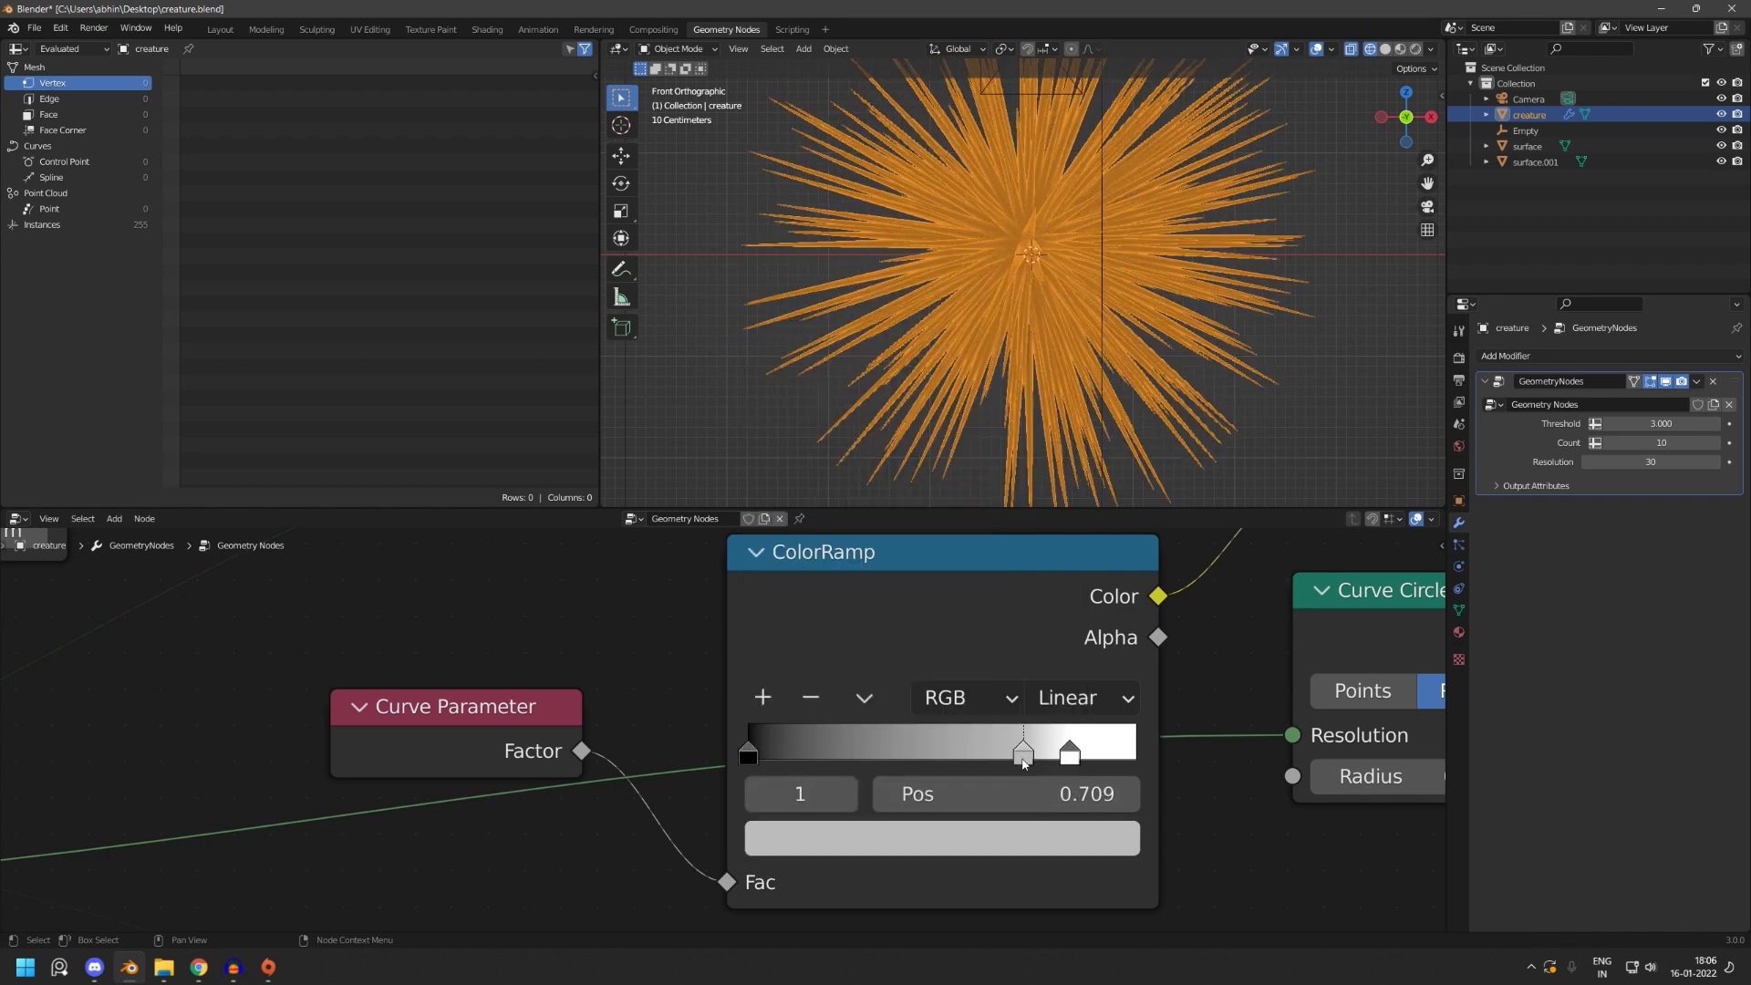
left_click(963, 838)
left_click_drag(963, 750, 878, 748)
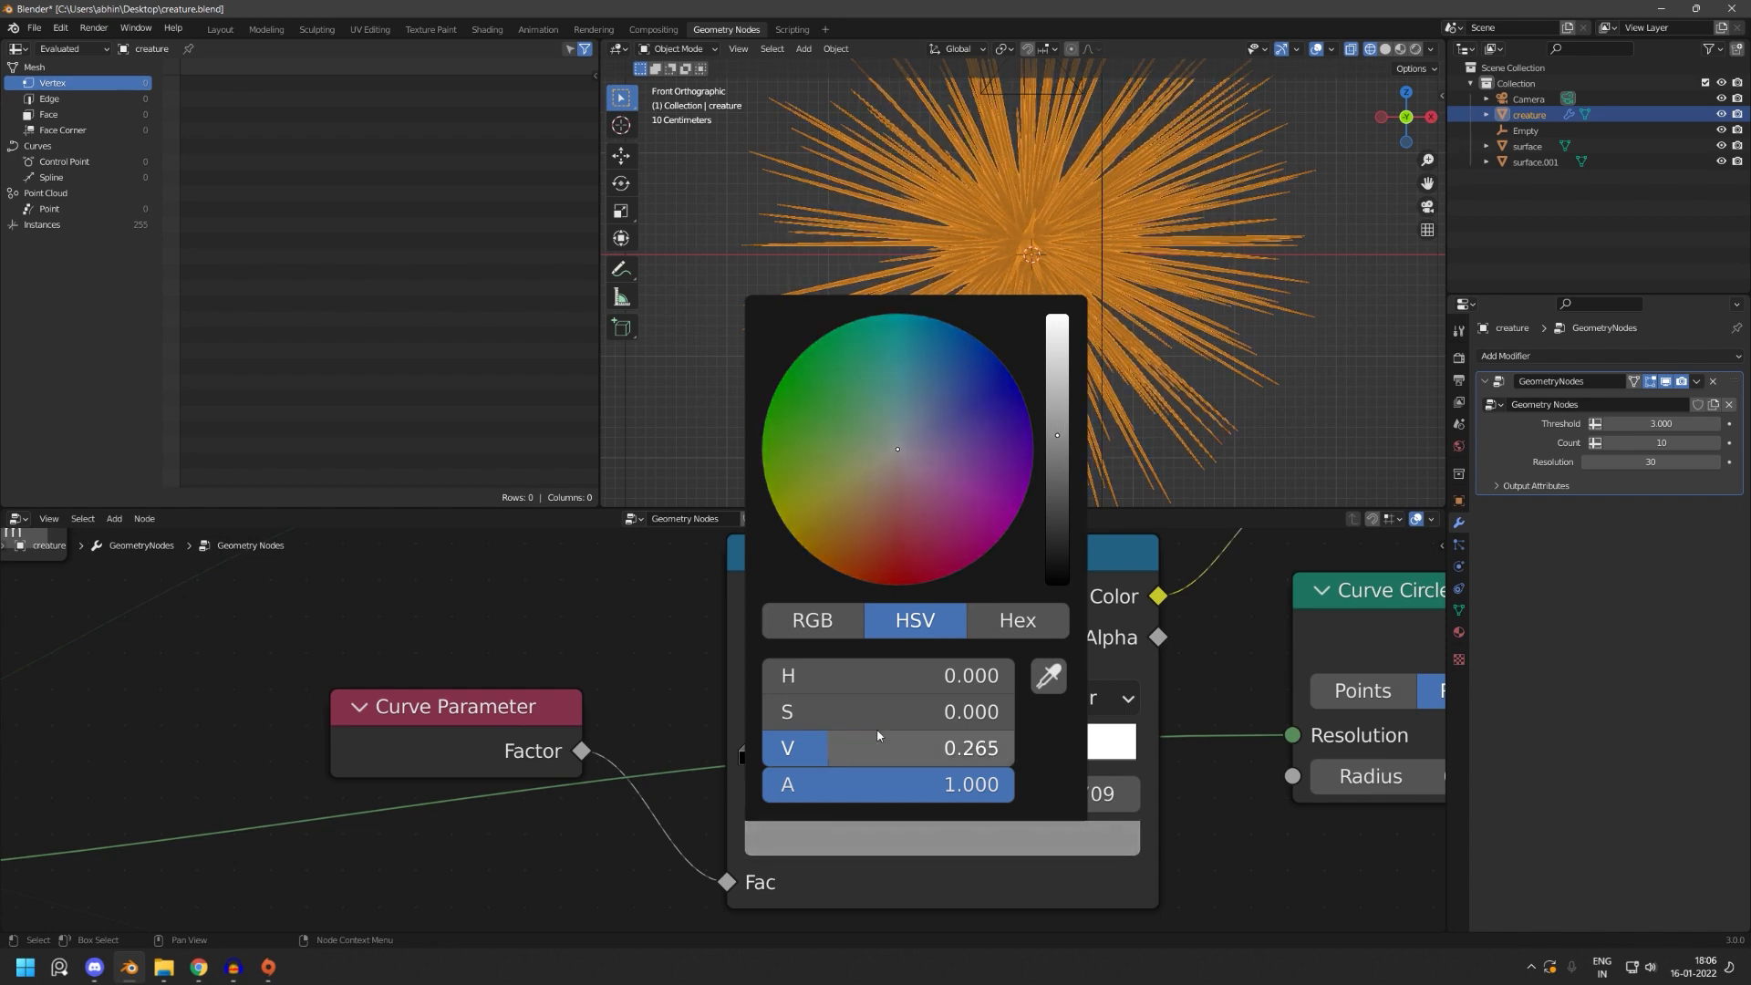
- Move a ColorRamp stop to the far end of the ramp, add another stop and set the end stop's value to 0
left_click_drag(1018, 753, 1173, 763)
left_click(763, 698)
left_click(1024, 838)
left_click_drag(948, 748, 787, 748)
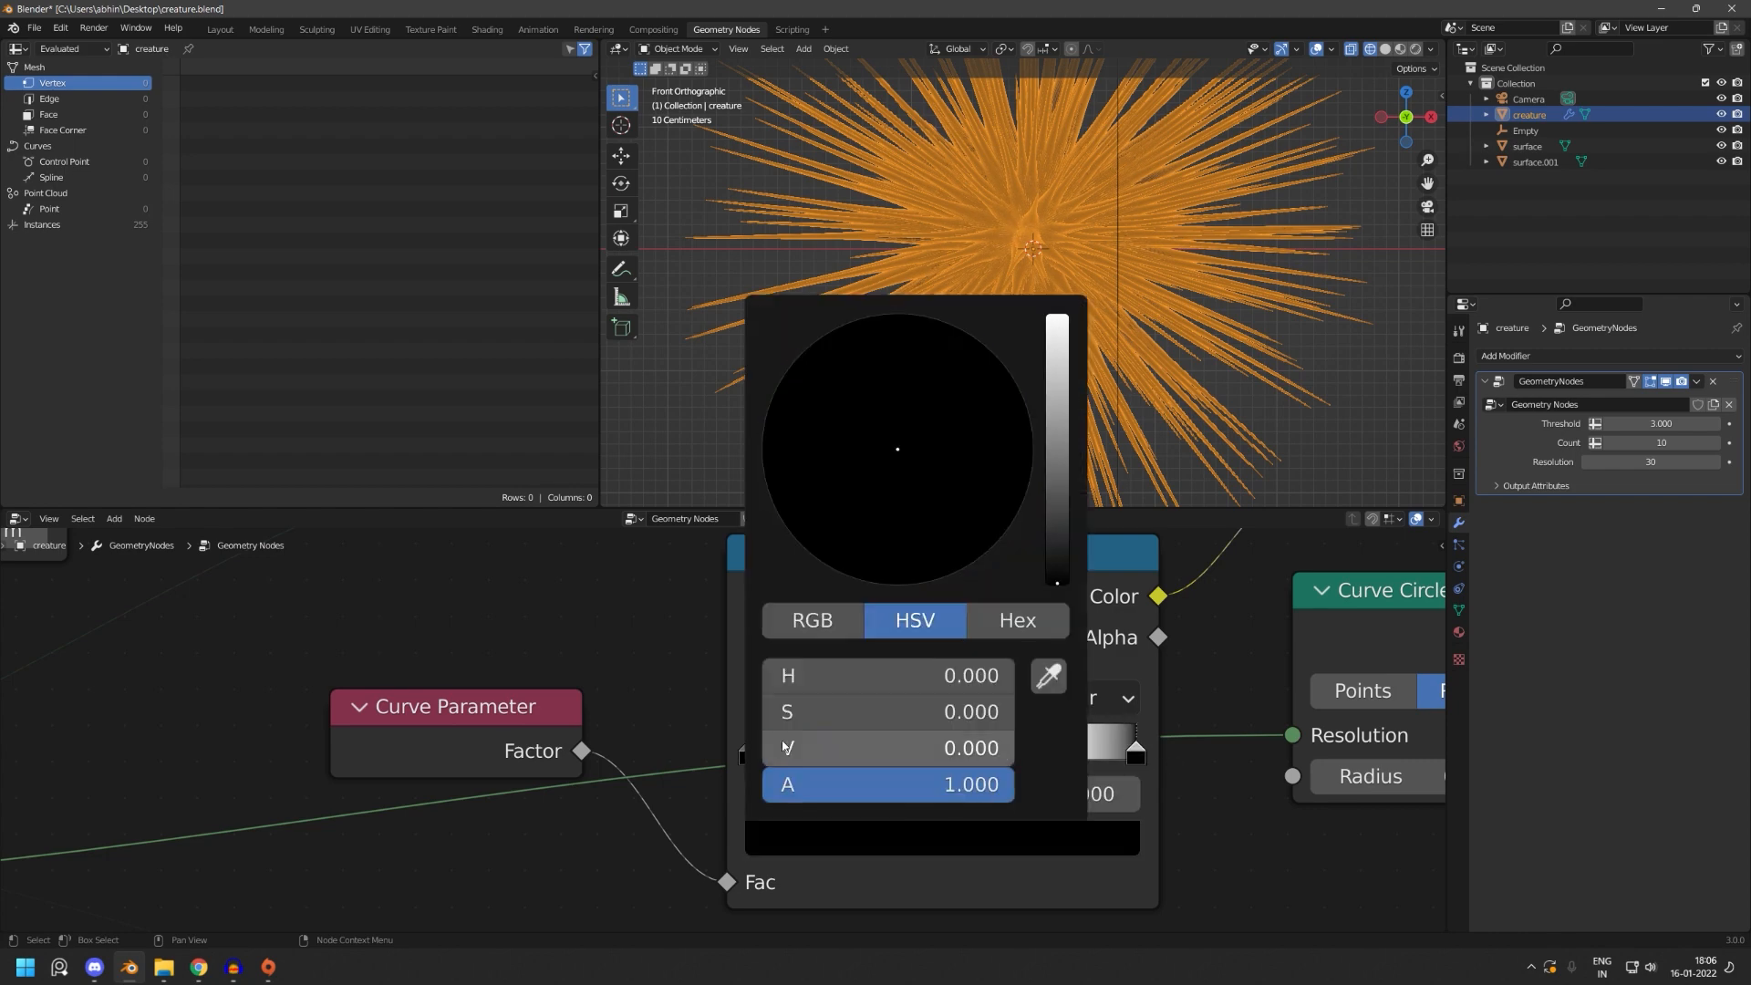
- Inspect the tapered spikes of the creature up close and save the file
scroll(1122, 325, "up", 3)
middle_click_drag(1122, 324, 1231, 387, "shift")
scroll(1064, 398, "up", 2)
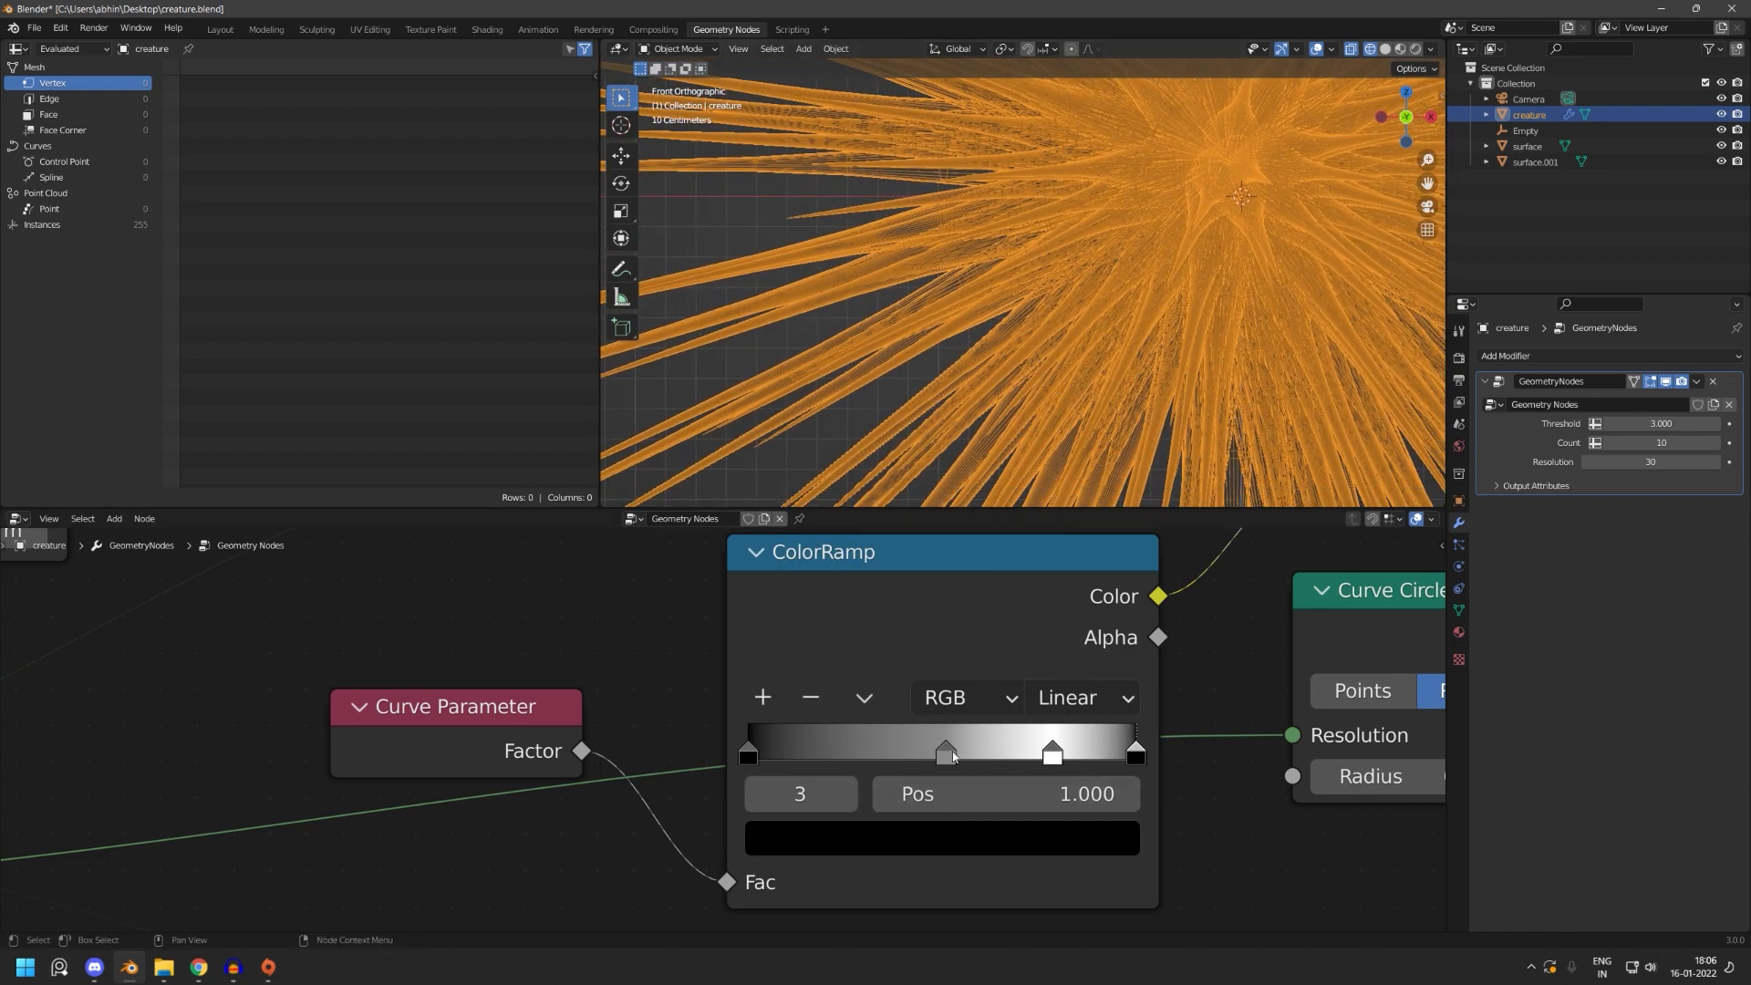
scroll(971, 286, "down", 2)
key("ctrl+s")
scroll(883, 353, "up", 2)
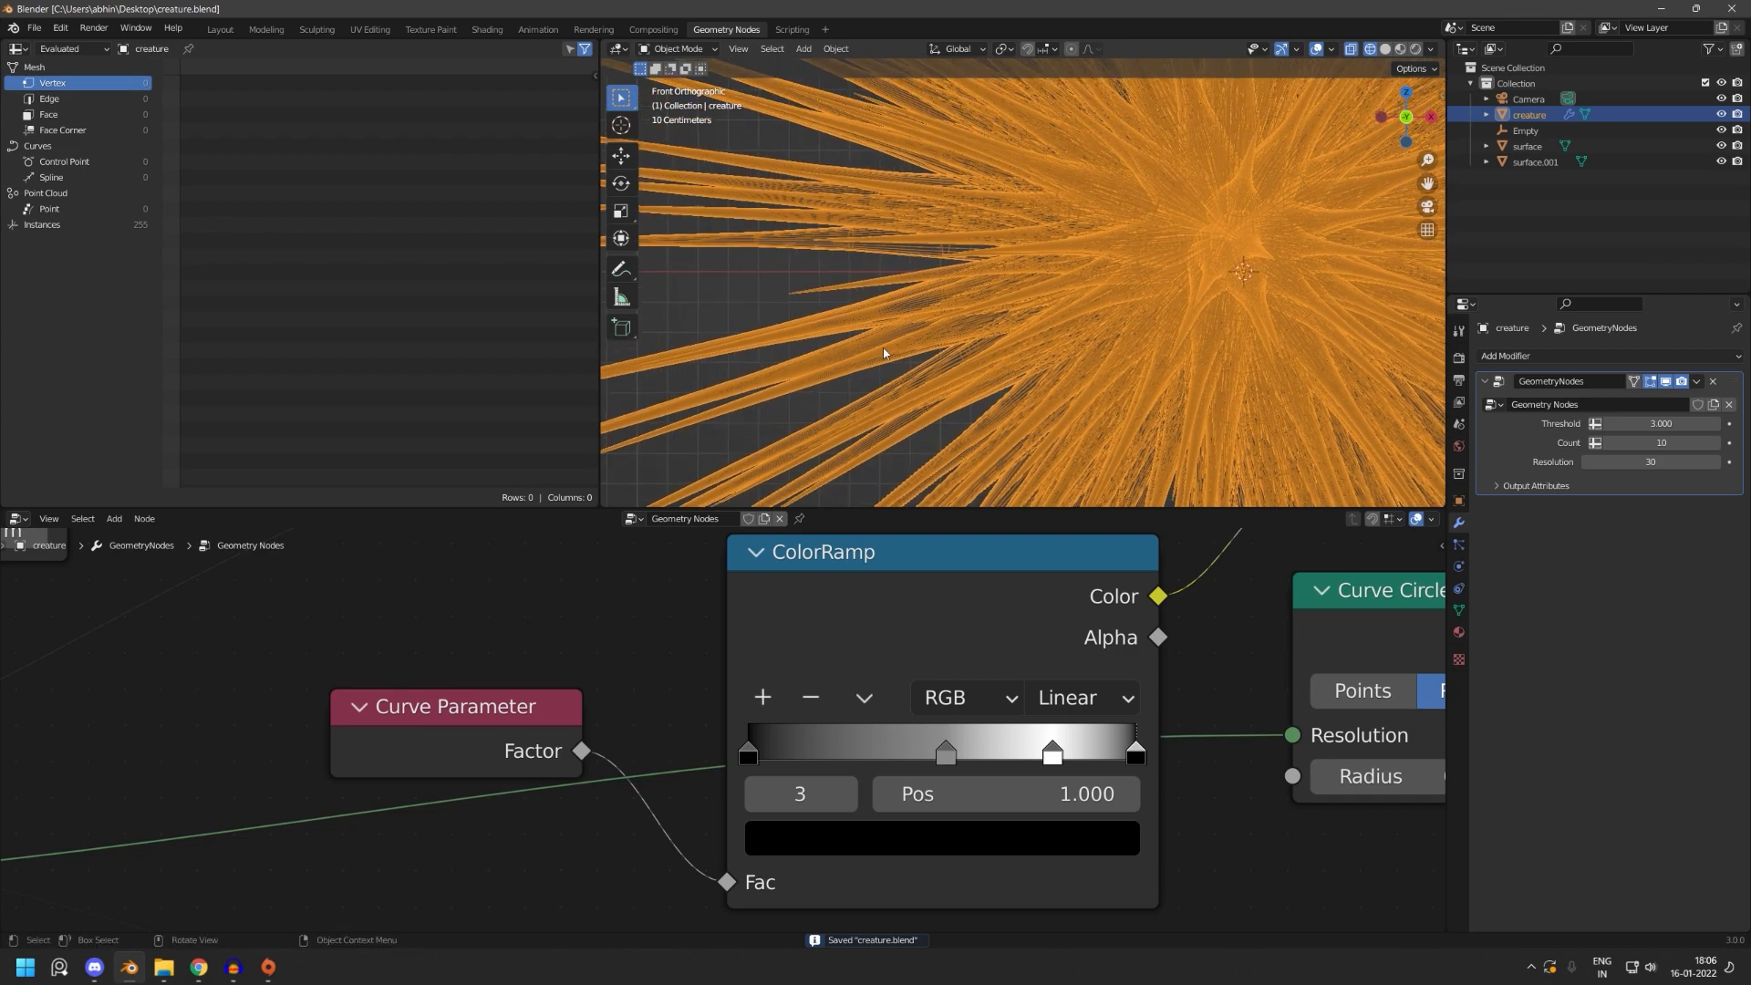
middle_click_drag(1160, 253, 1108, 353, "shift")
scroll(1108, 353, "up", 2)
scroll(1099, 365, "down", 5)
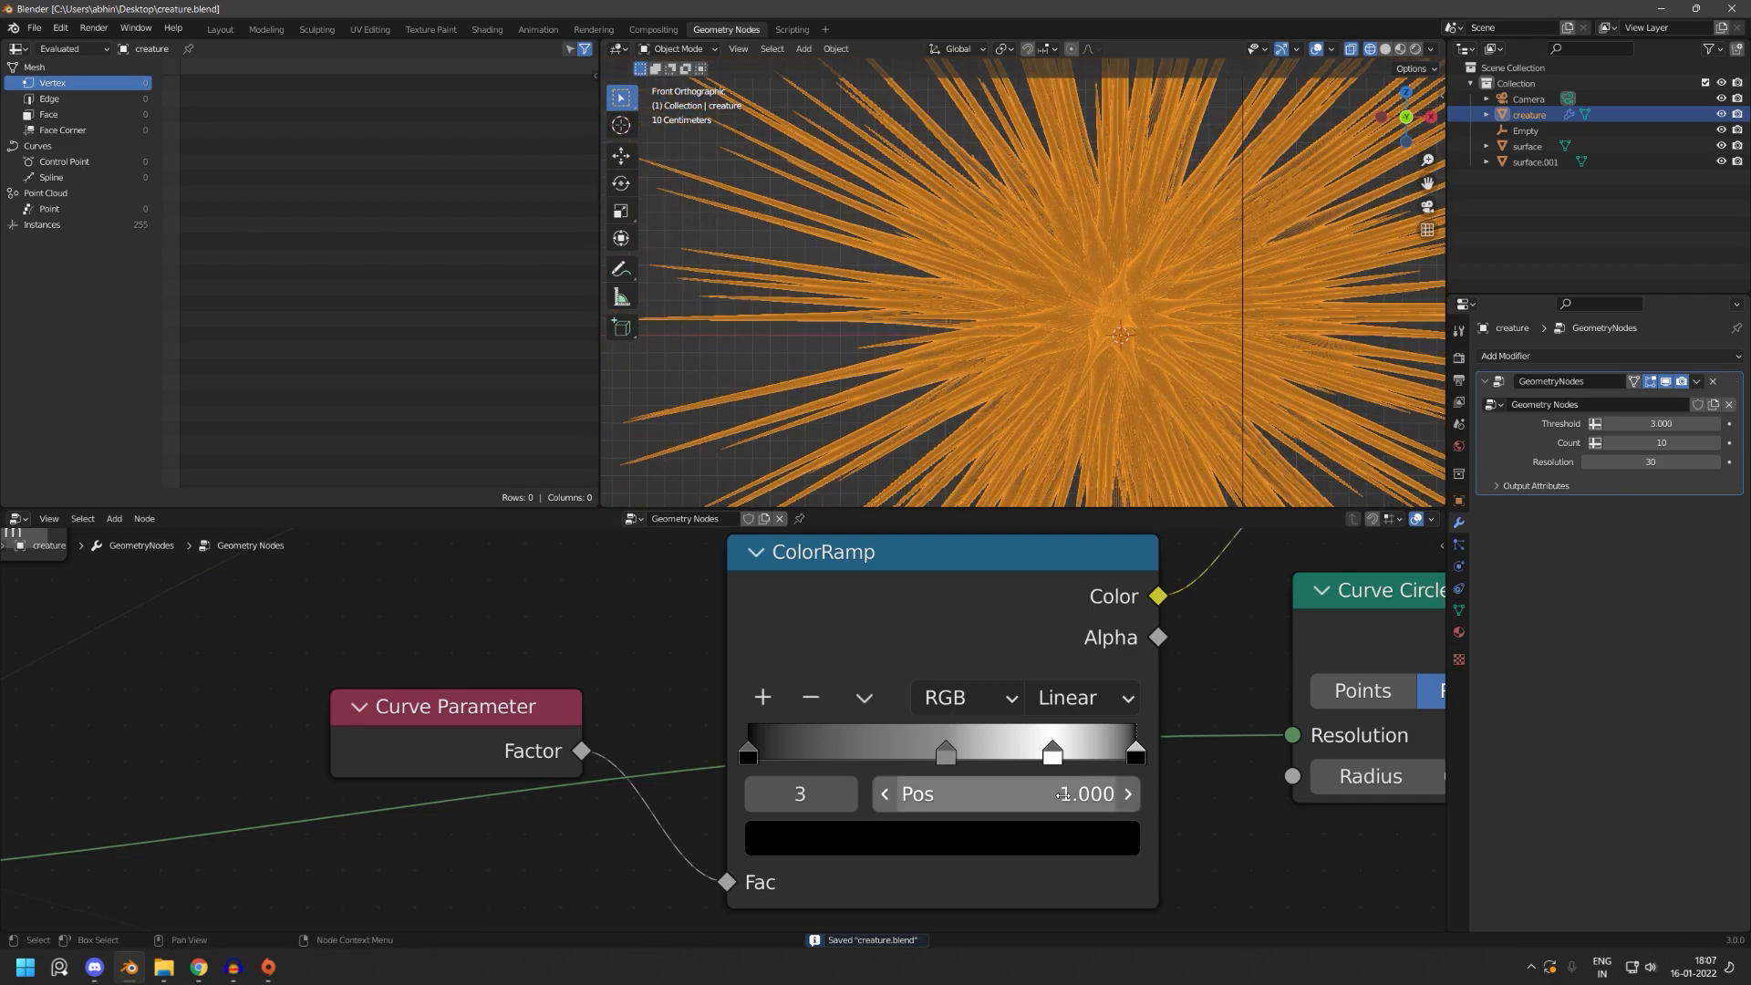
- Set the density of the surface's Distribute Points on Faces node to 1
scroll(1012, 807, "down", 9)
middle_click_drag(1024, 876, 1033, 565)
scroll(1049, 621, "up", 6)
middle_click_drag(1083, 668, 763, 662)
scroll(1018, 398, "down", 5)
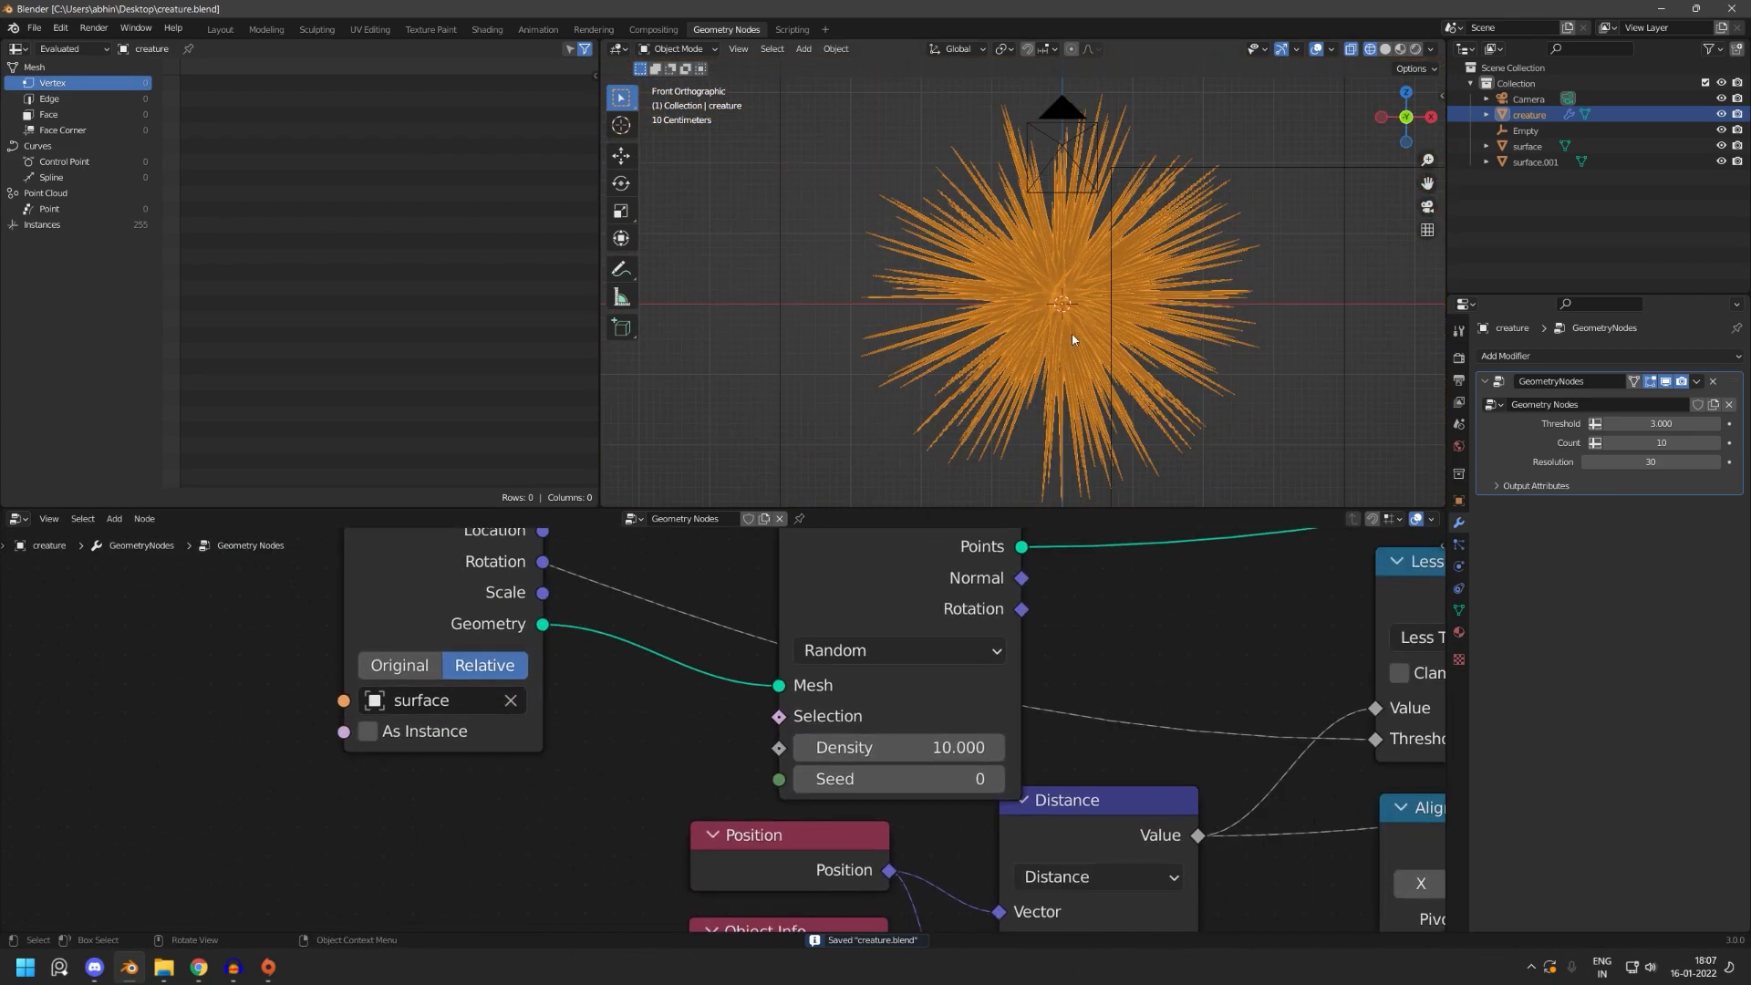
scroll(1026, 755, "up", 2)
scroll(1026, 750, "up", 1)
left_click(1006, 755)
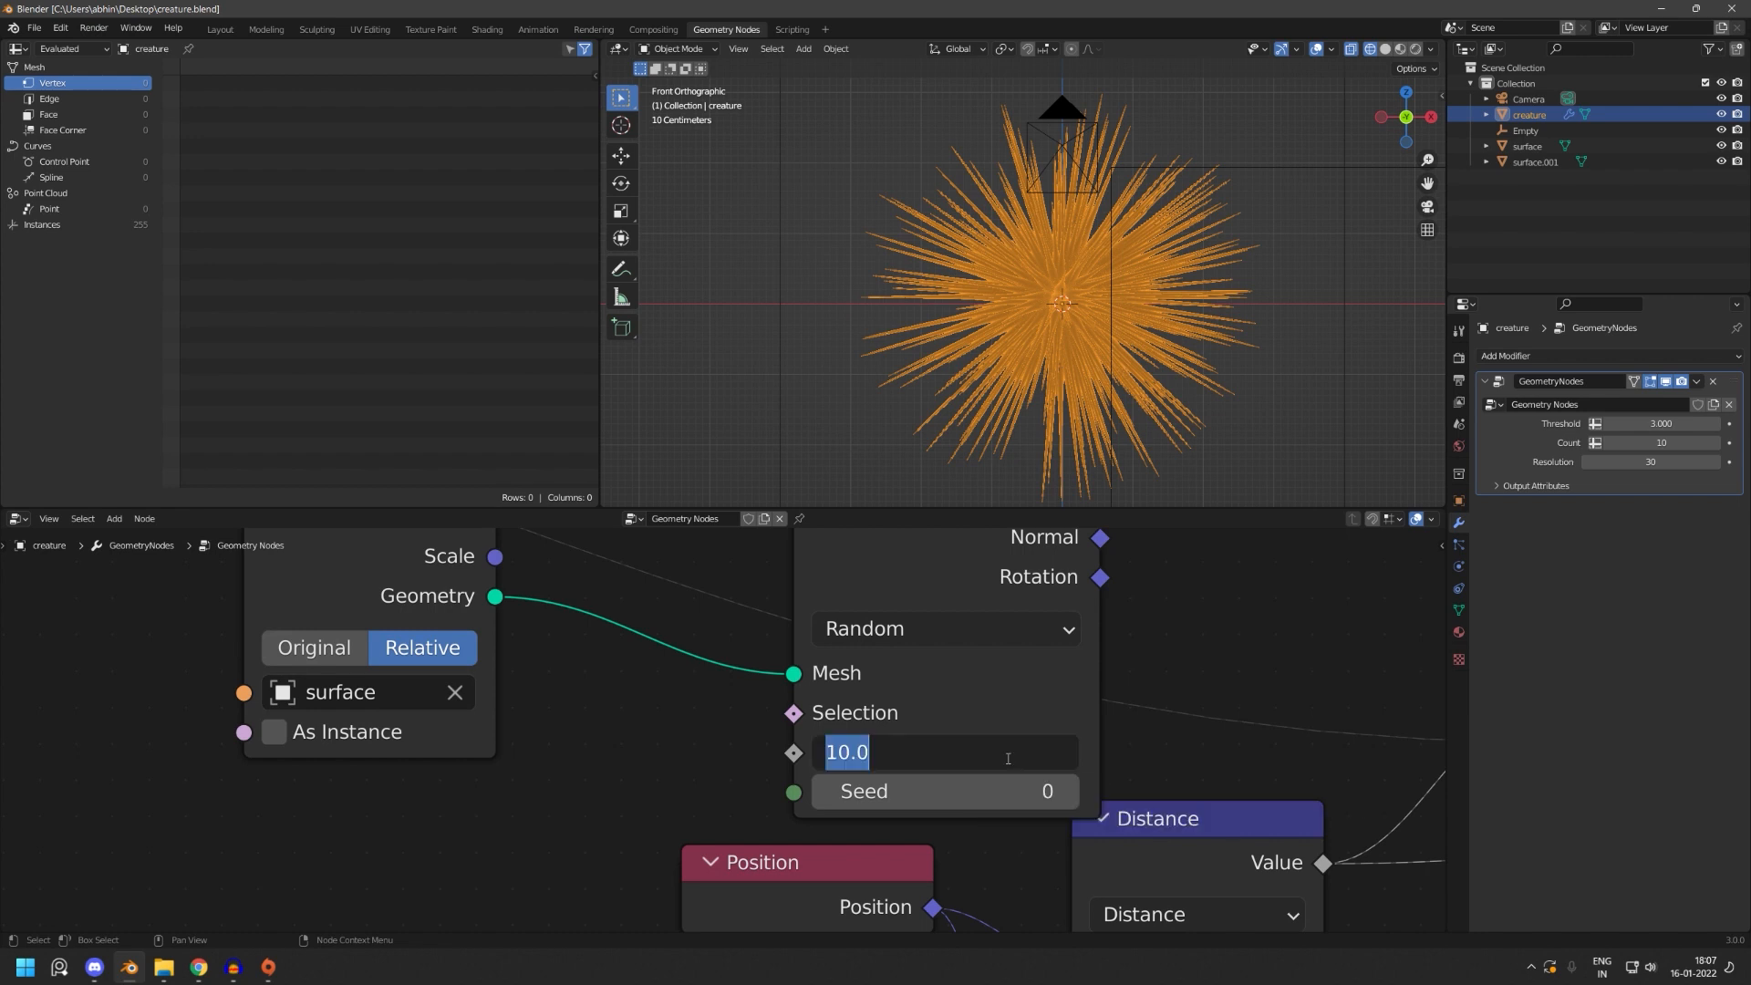
type("1")
key("Return")
- Set the Distribute Points on Faces density to 3
left_click(1003, 751)
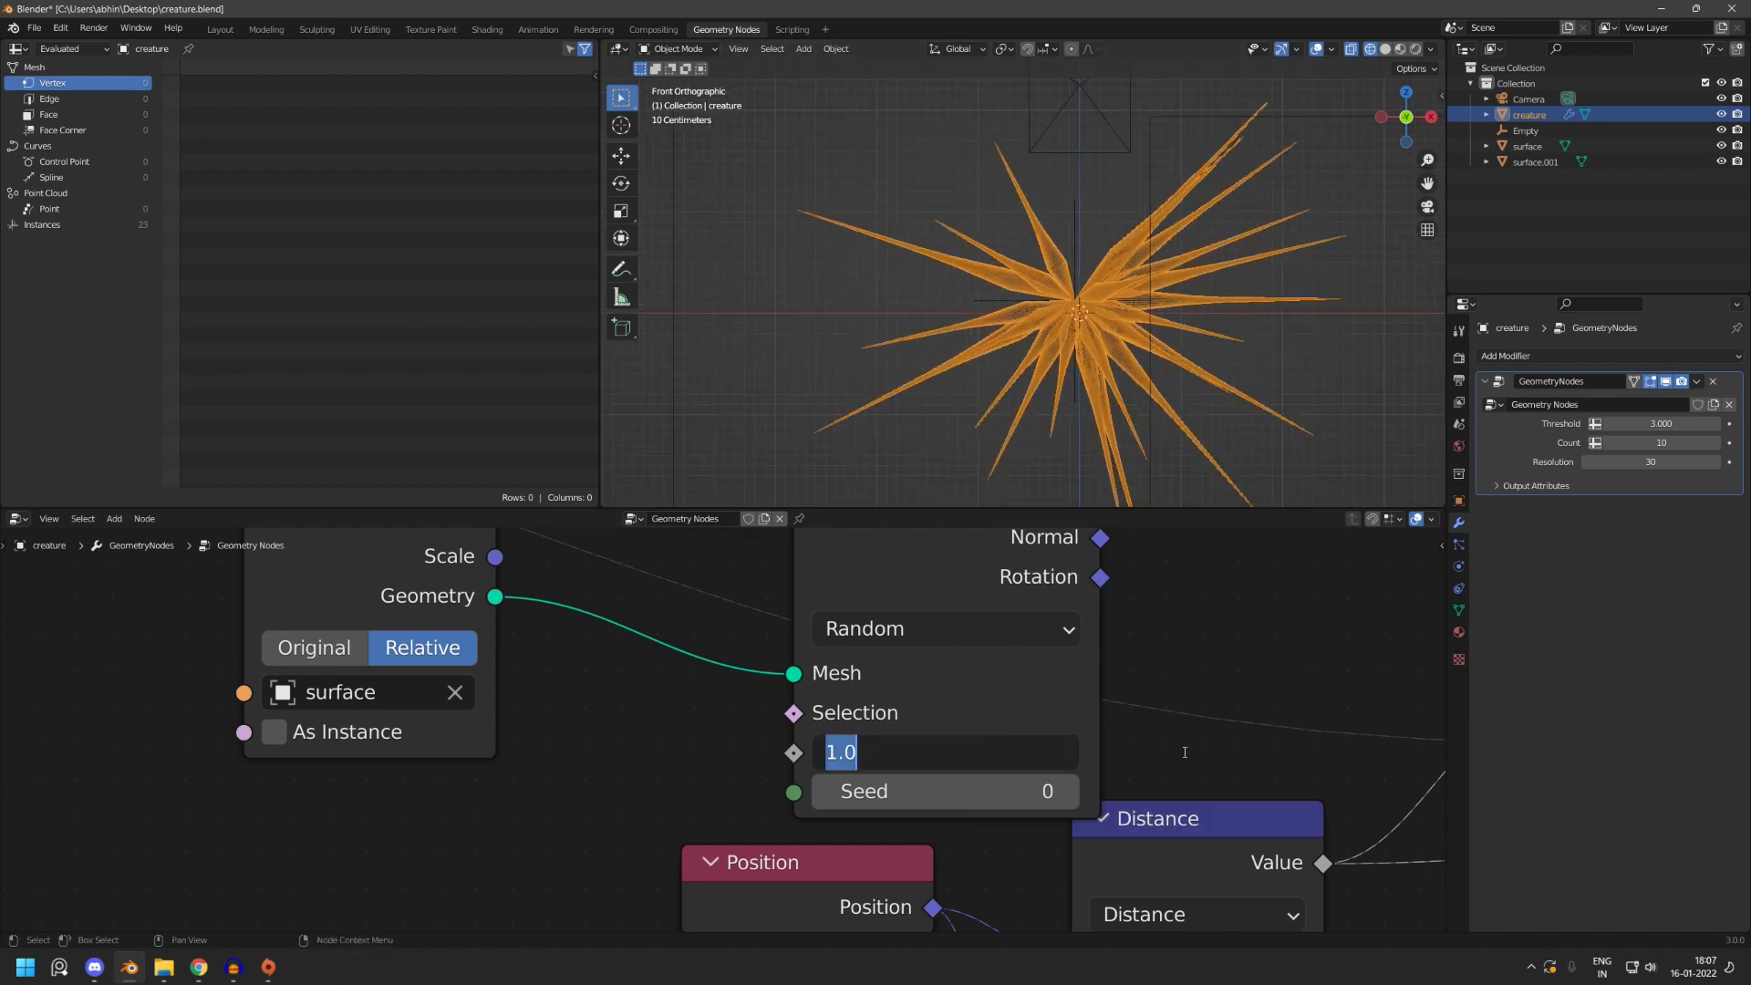
type("3")
key("Return")
scroll(1059, 319, "down", 1)
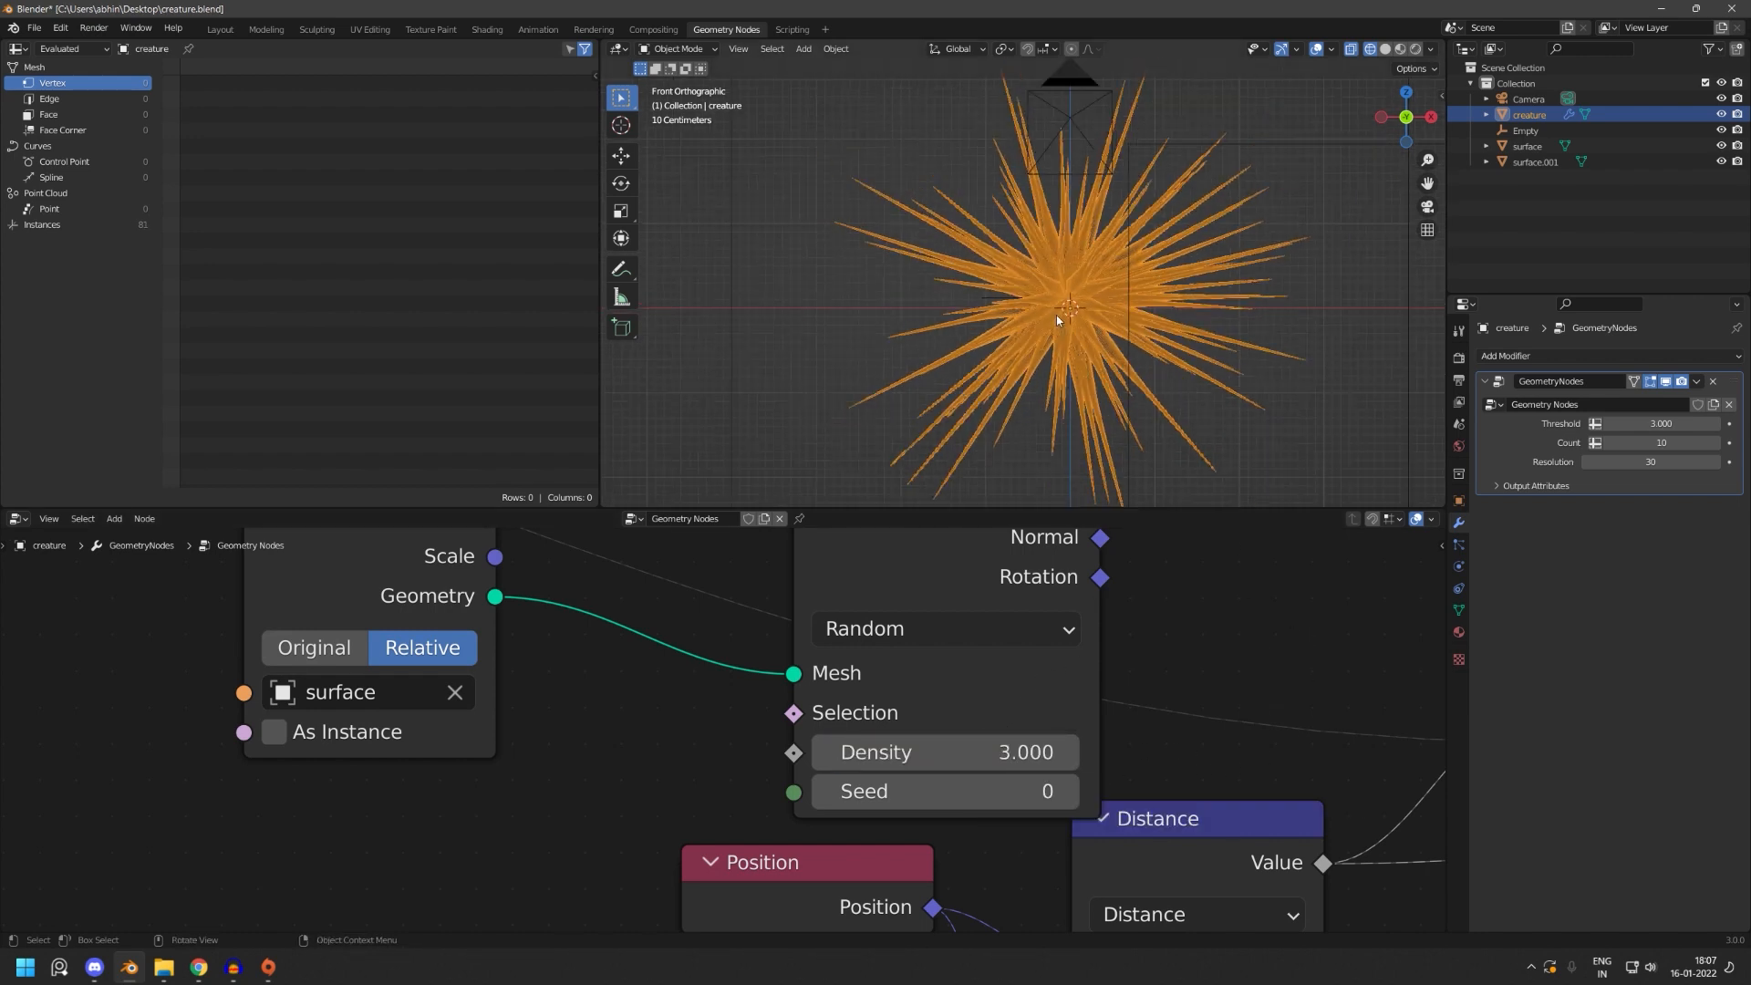
- Move the Empty to about X 2.38 m and Z -1.93 m, reselect the creature and save the file
left_click(1074, 294)
key("g")
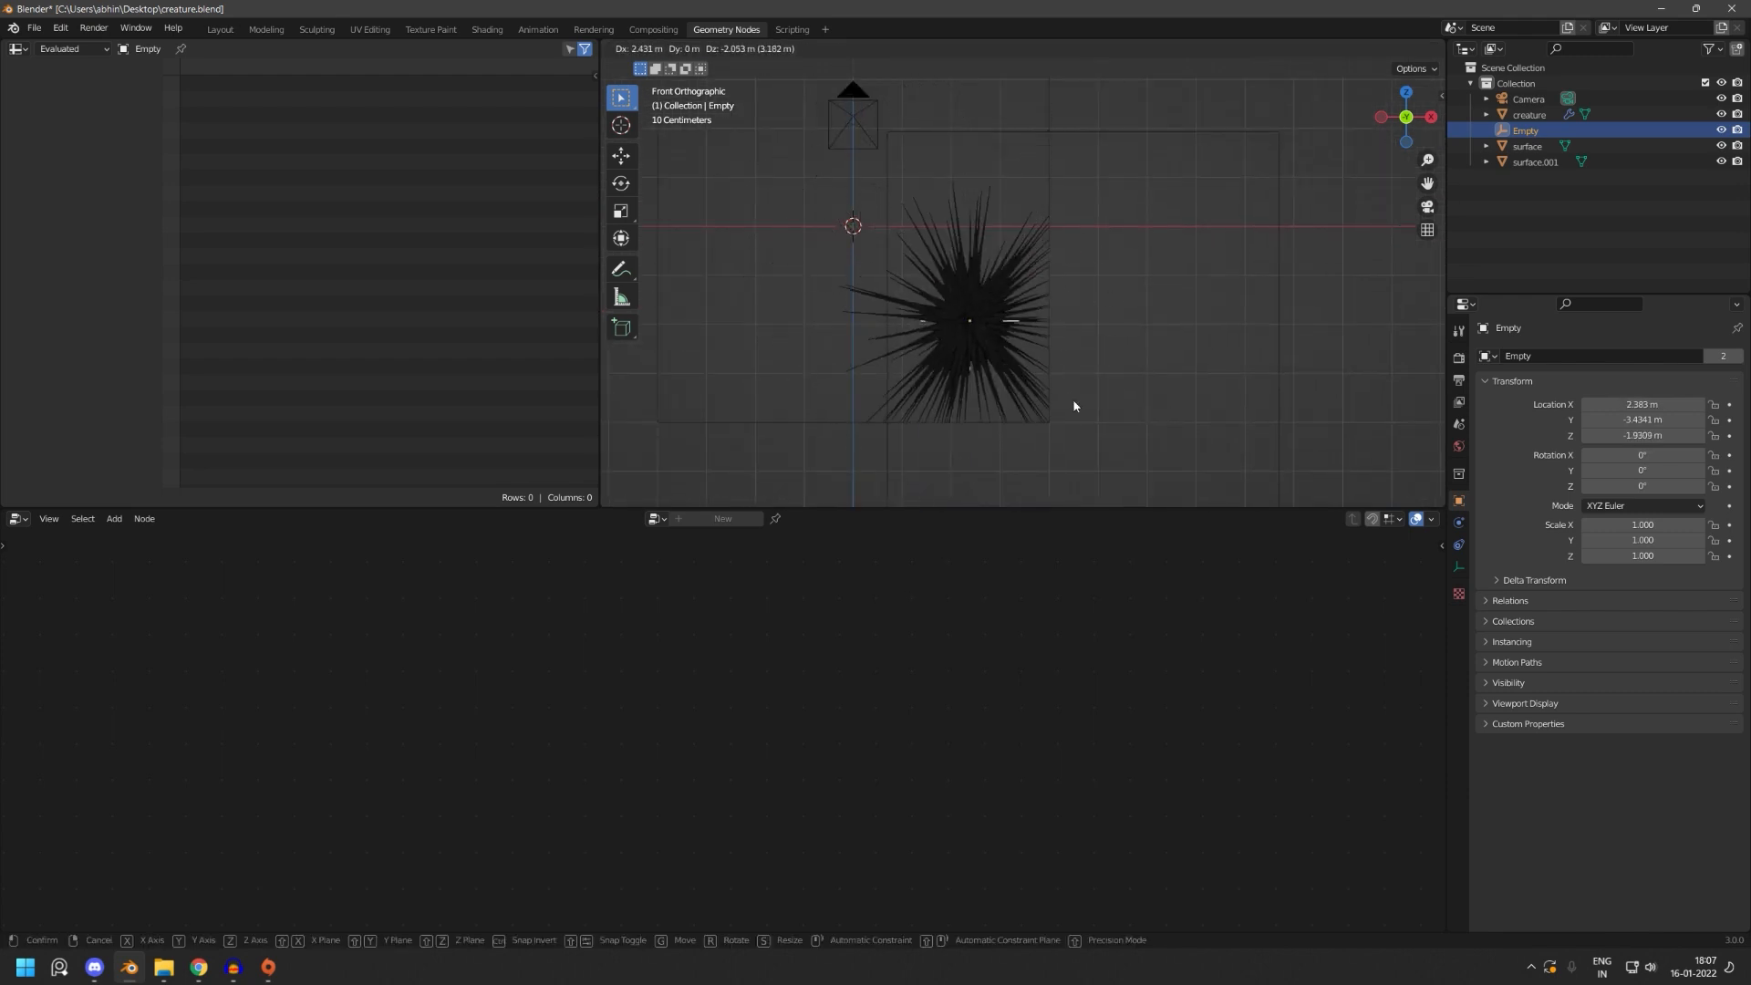
left_click(1063, 403)
left_click(1022, 406)
scroll(1039, 415, "up", 3)
key("ctrl+s")
middle_click_drag(1115, 399, 1145, 361, "shift")
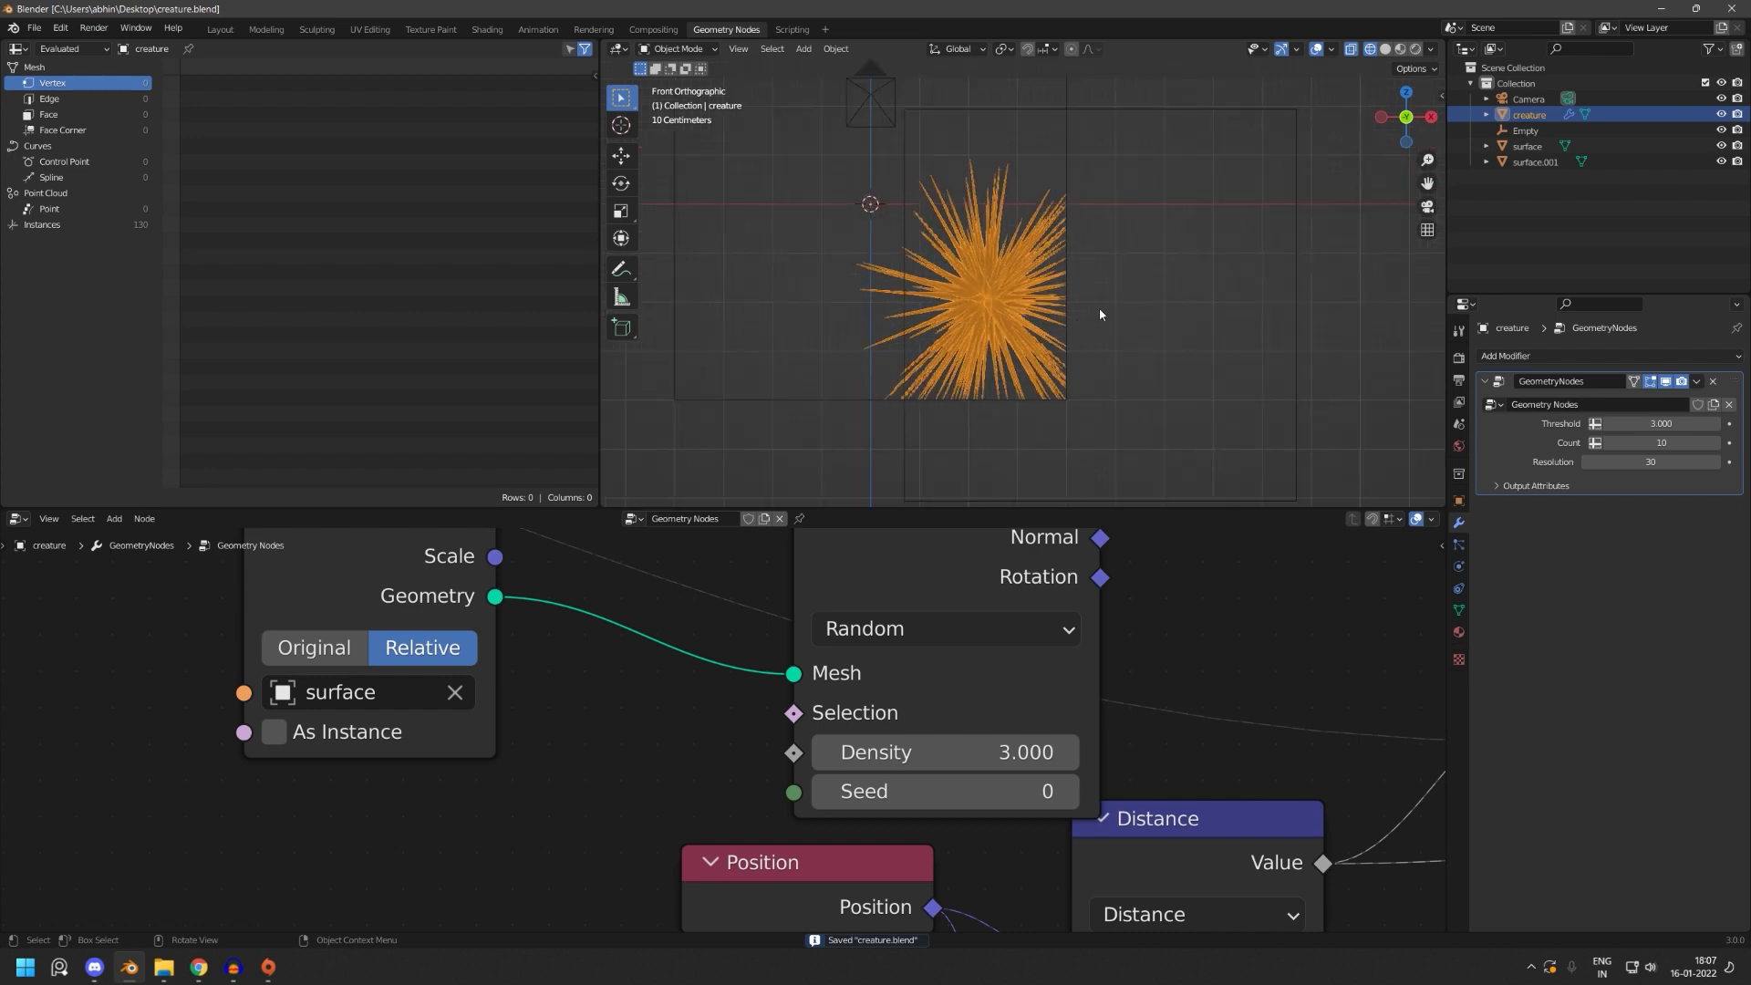
- Try moving the Empty across the surfaces to test how the spikes follow it, cancel the move and save
scroll(1098, 308, "down", 3)
left_click(1031, 430)
key("g")
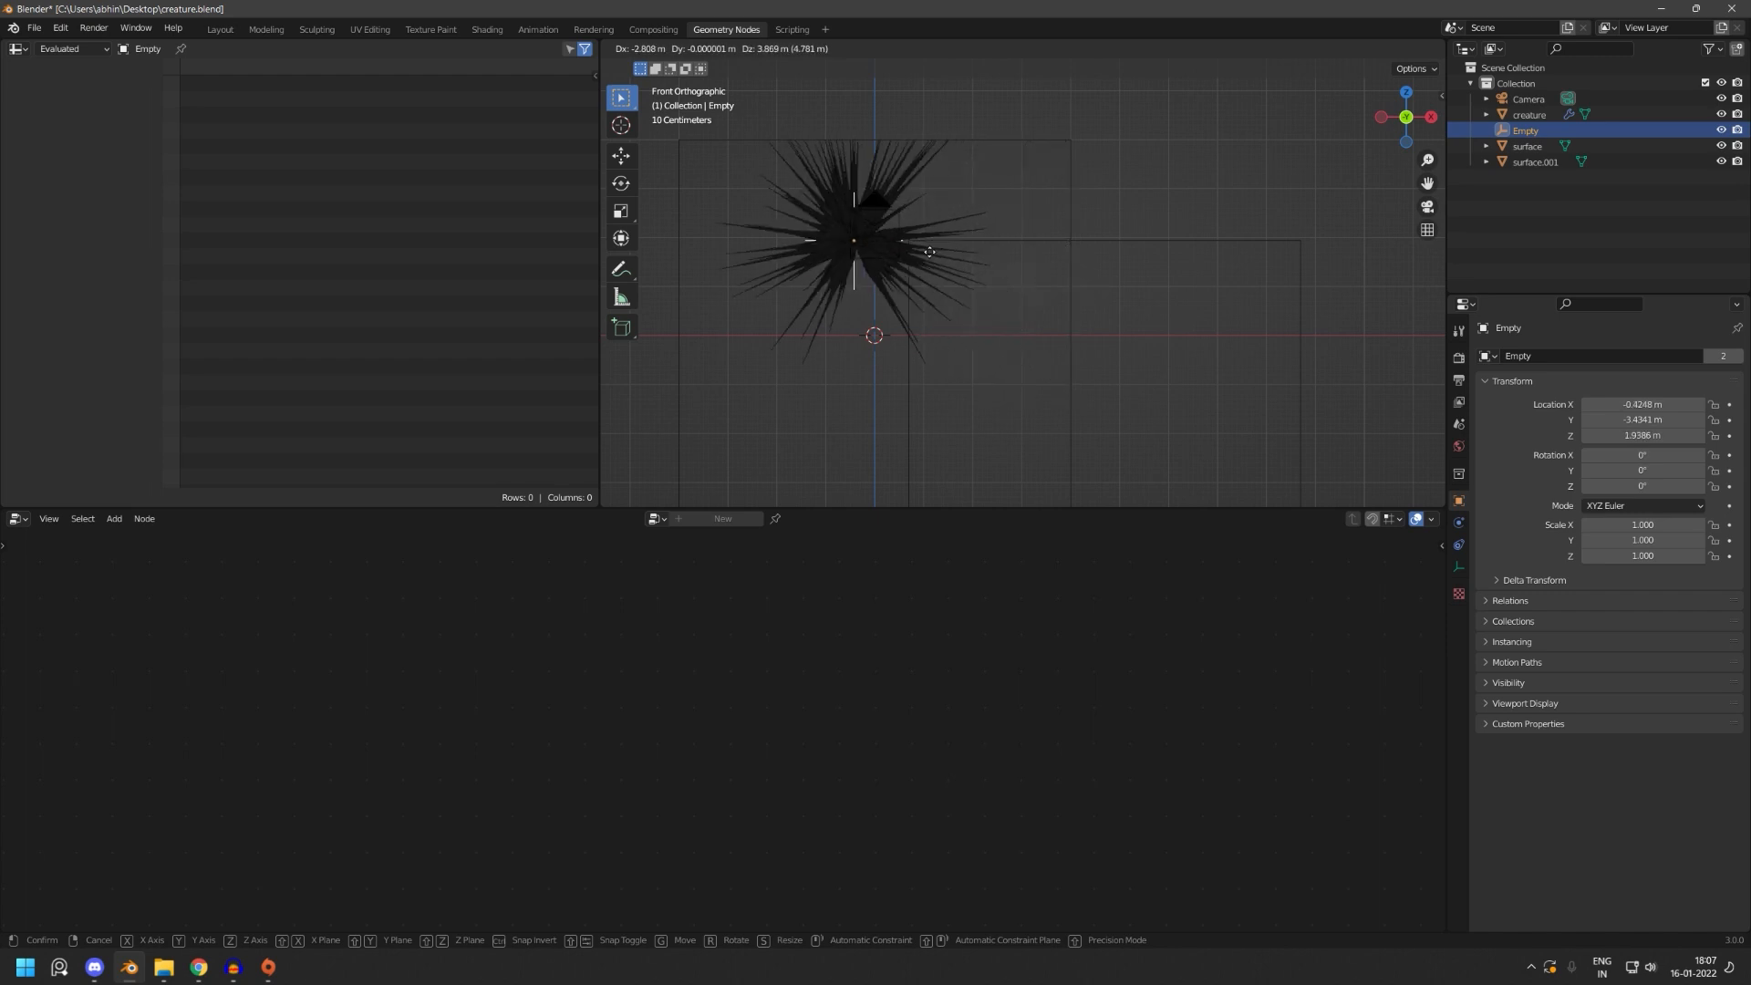
right_click(1122, 376)
middle_click_drag(1171, 426, 1189, 334, "shift")
scroll(1177, 335, "up", 2)
key("ctrl+s")
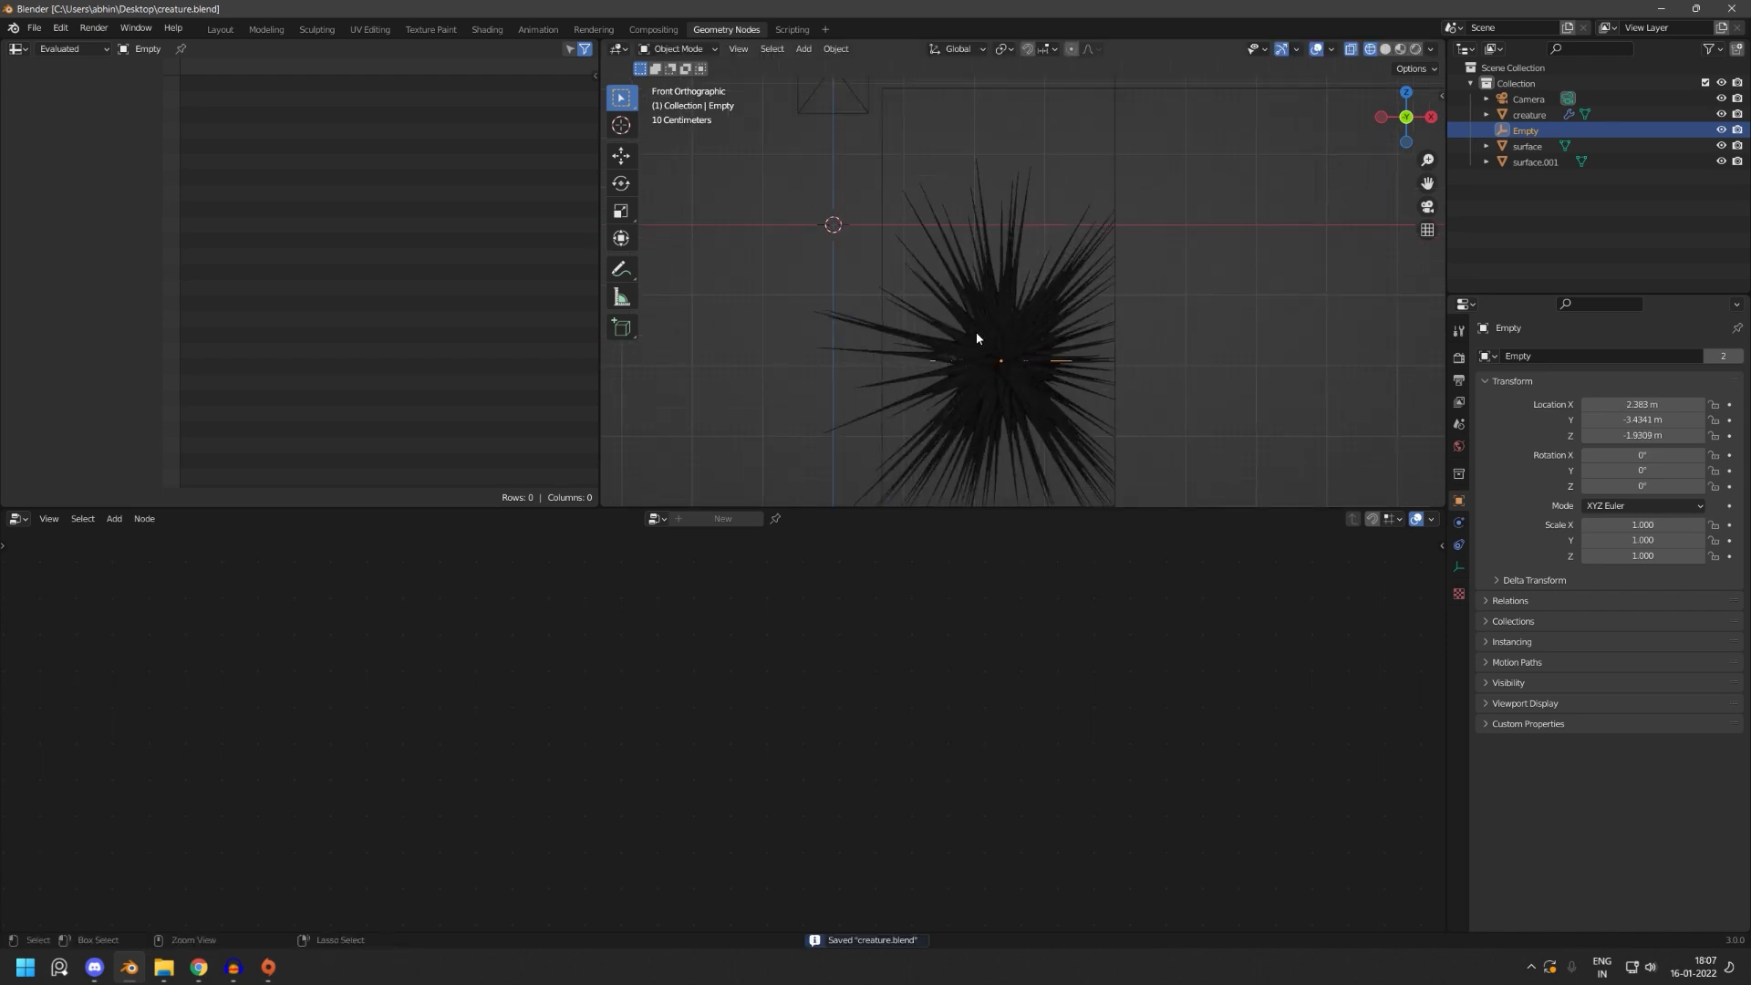
- Select the creature to bring back its node tree and save the file
left_click(976, 334)
scroll(909, 625, "down", 3)
left_click_drag(895, 588, 893, 536)
left_click(1077, 676)
middle_click_drag(1196, 829, 889, 691)
scroll(889, 692, "down", 6)
middle_click_drag(1160, 735, 942, 782)
key("ctrl+s")
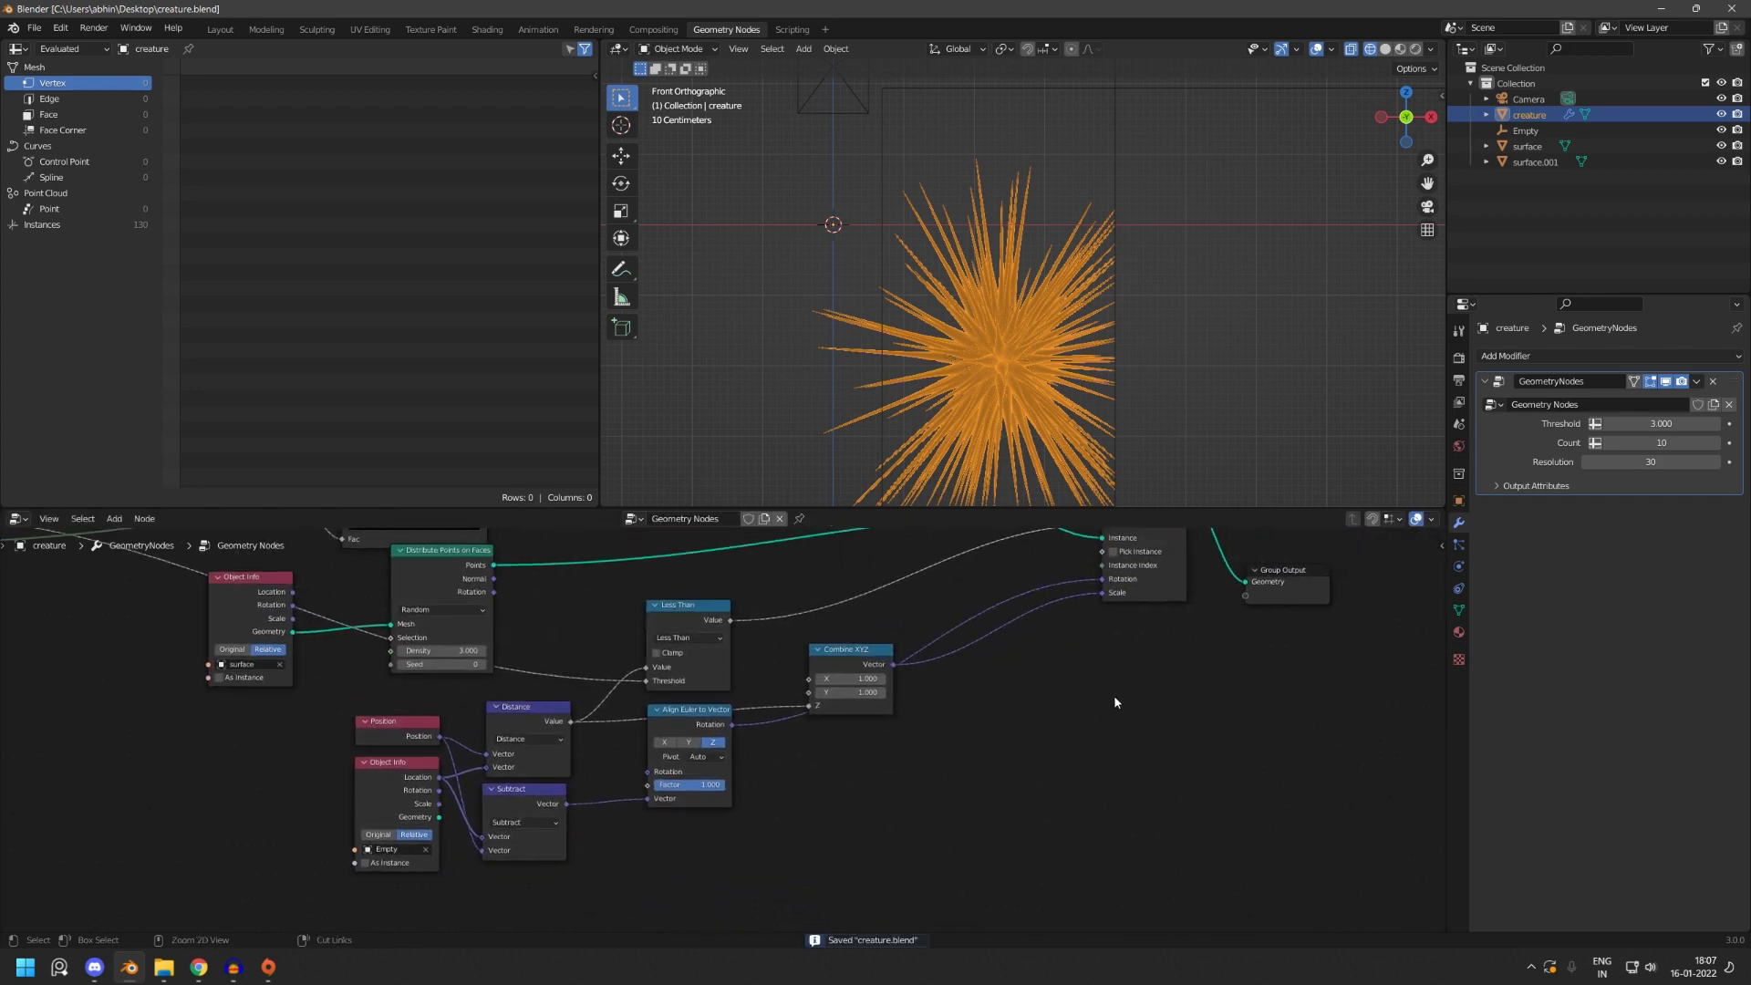
- Move the Group Output node farther from Instance on Points and place Combine XYZ below the Align Euler to Vector node's link
middle_click_drag(1114, 699, 1020, 733)
scroll(1020, 733, "down", 4)
scroll(1020, 732, "up", 7)
middle_click_drag(913, 732, 603, 876)
left_click_drag(951, 698, 1231, 606)
scroll(1120, 580, "up", 2)
middle_click_drag(1120, 581, 1229, 548)
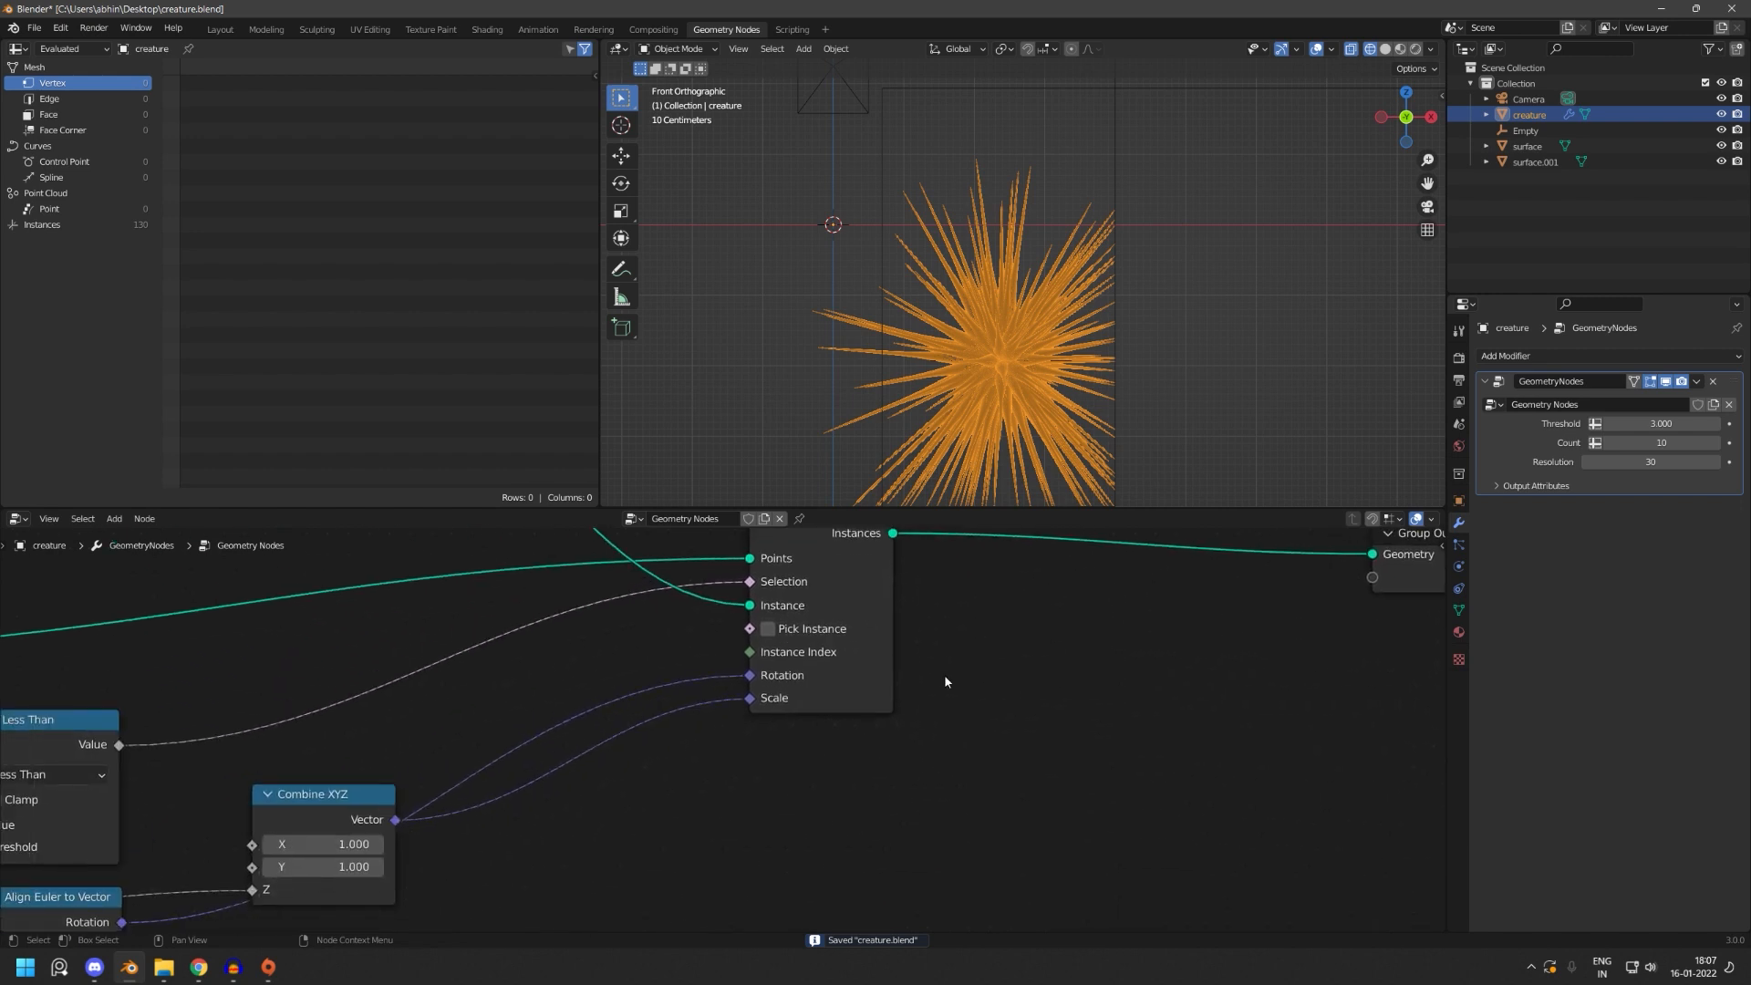
middle_click_drag(744, 755, 1146, 595)
left_click_drag(757, 641, 768, 654)
left_click_drag(836, 791, 872, 881)
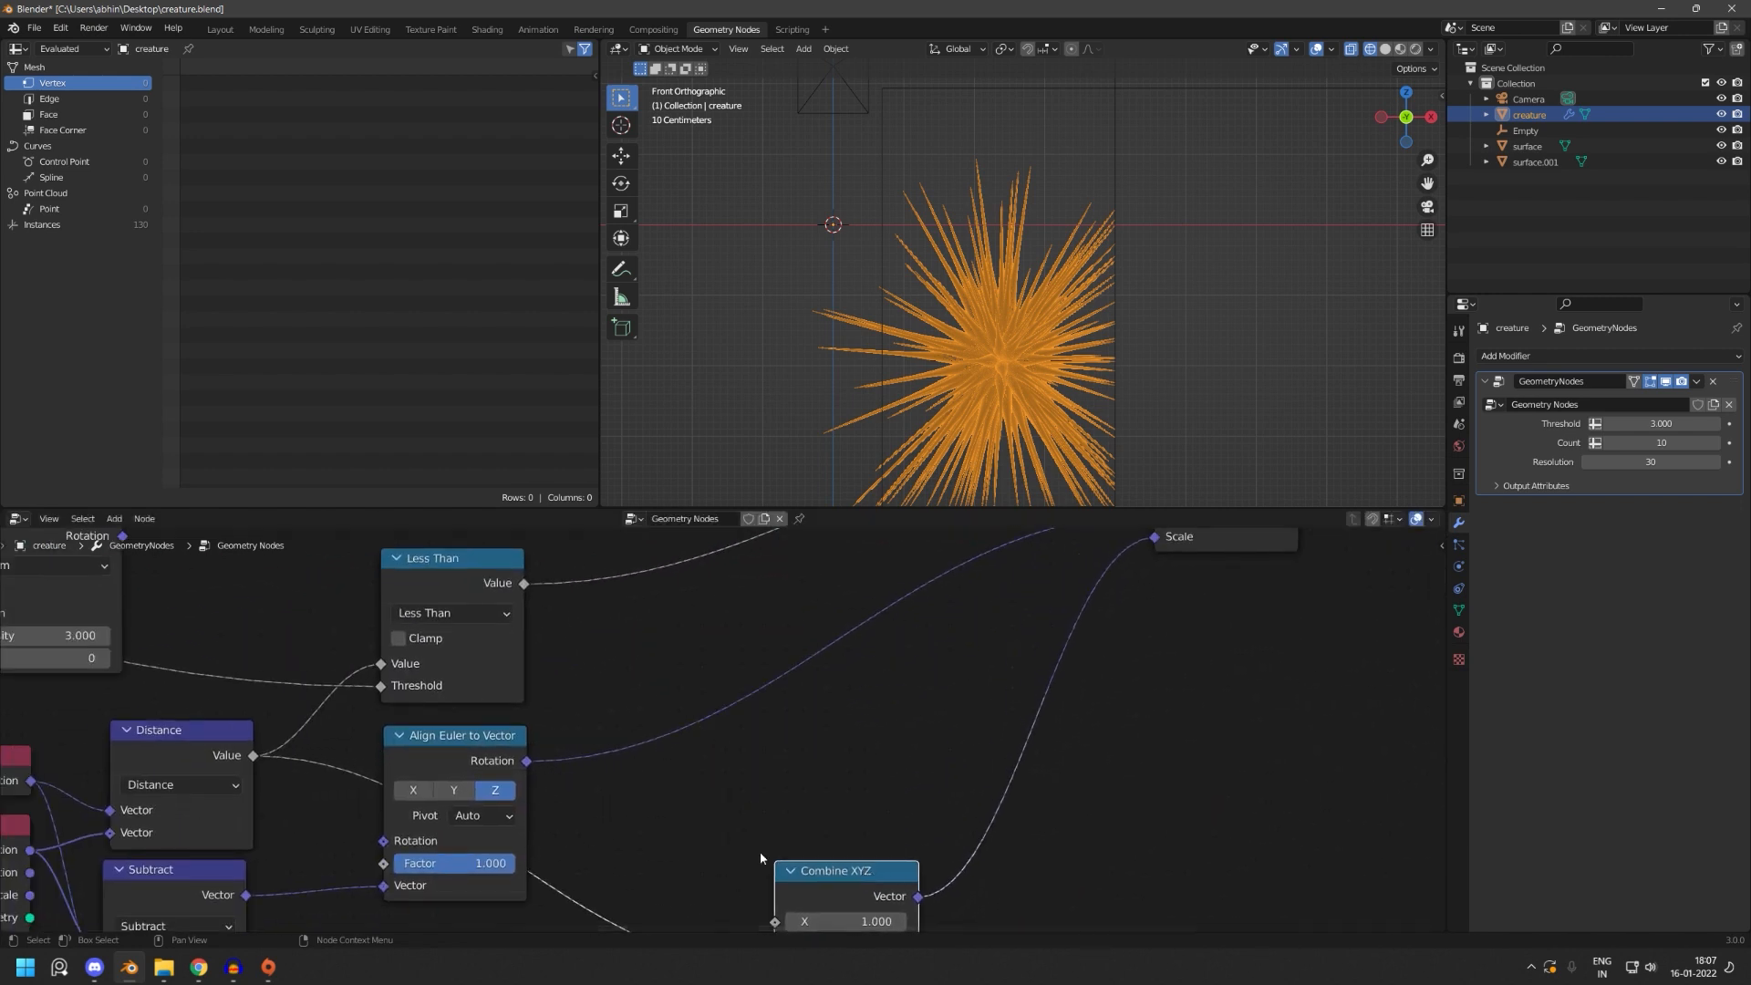
- Rearrange the vector nodes so Subtract sits above Distance and the Empty's Object Info sits above Position
middle_click_drag(557, 812, 772, 642)
left_click_drag(430, 726, 441, 552)
left_click_drag(414, 675, 427, 843)
middle_click_drag(411, 793, 517, 854)
left_click_drag(297, 675, 299, 843)
left_click_drag(271, 753, 261, 649)
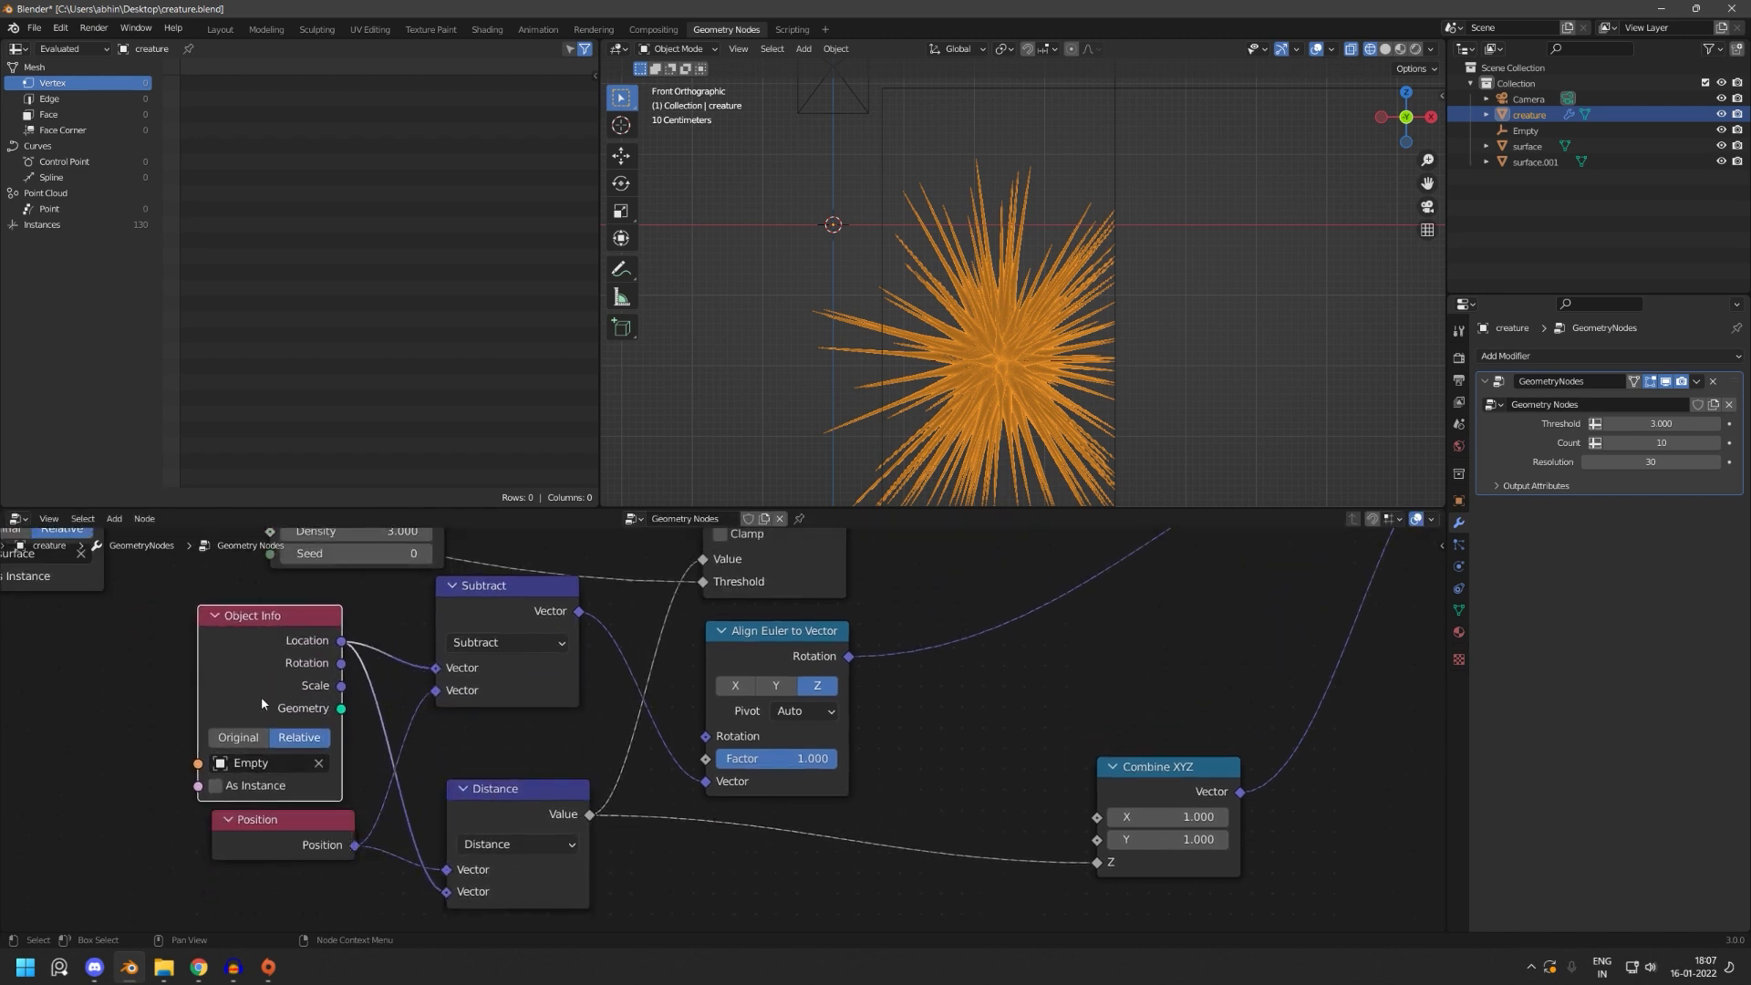
left_click_drag(281, 829, 266, 867)
middle_click_drag(356, 794, 436, 753)
left_click_drag(512, 655, 516, 712)
left_click_drag(528, 851, 524, 835)
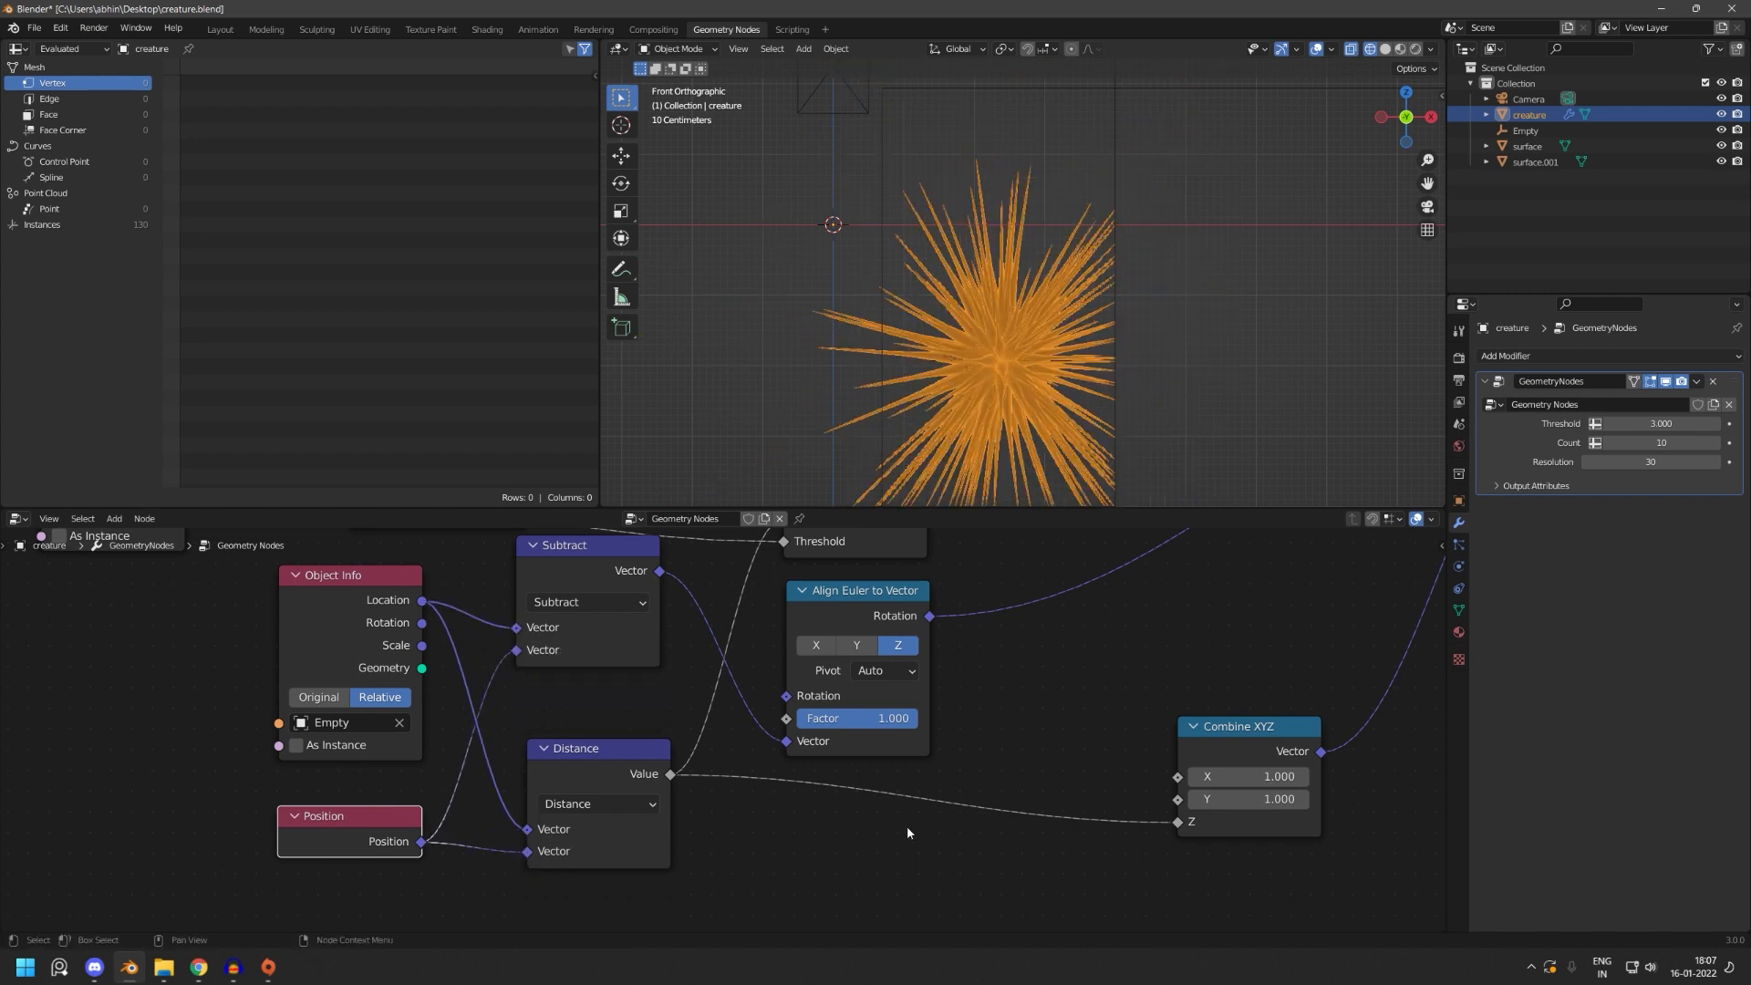
- Save the file and move the Combine XYZ node farther away from the Distance node
middle_click_drag(1085, 861, 849, 839)
left_click(848, 840)
key("ctrl+s")
left_click_drag(1051, 708, 1224, 695)
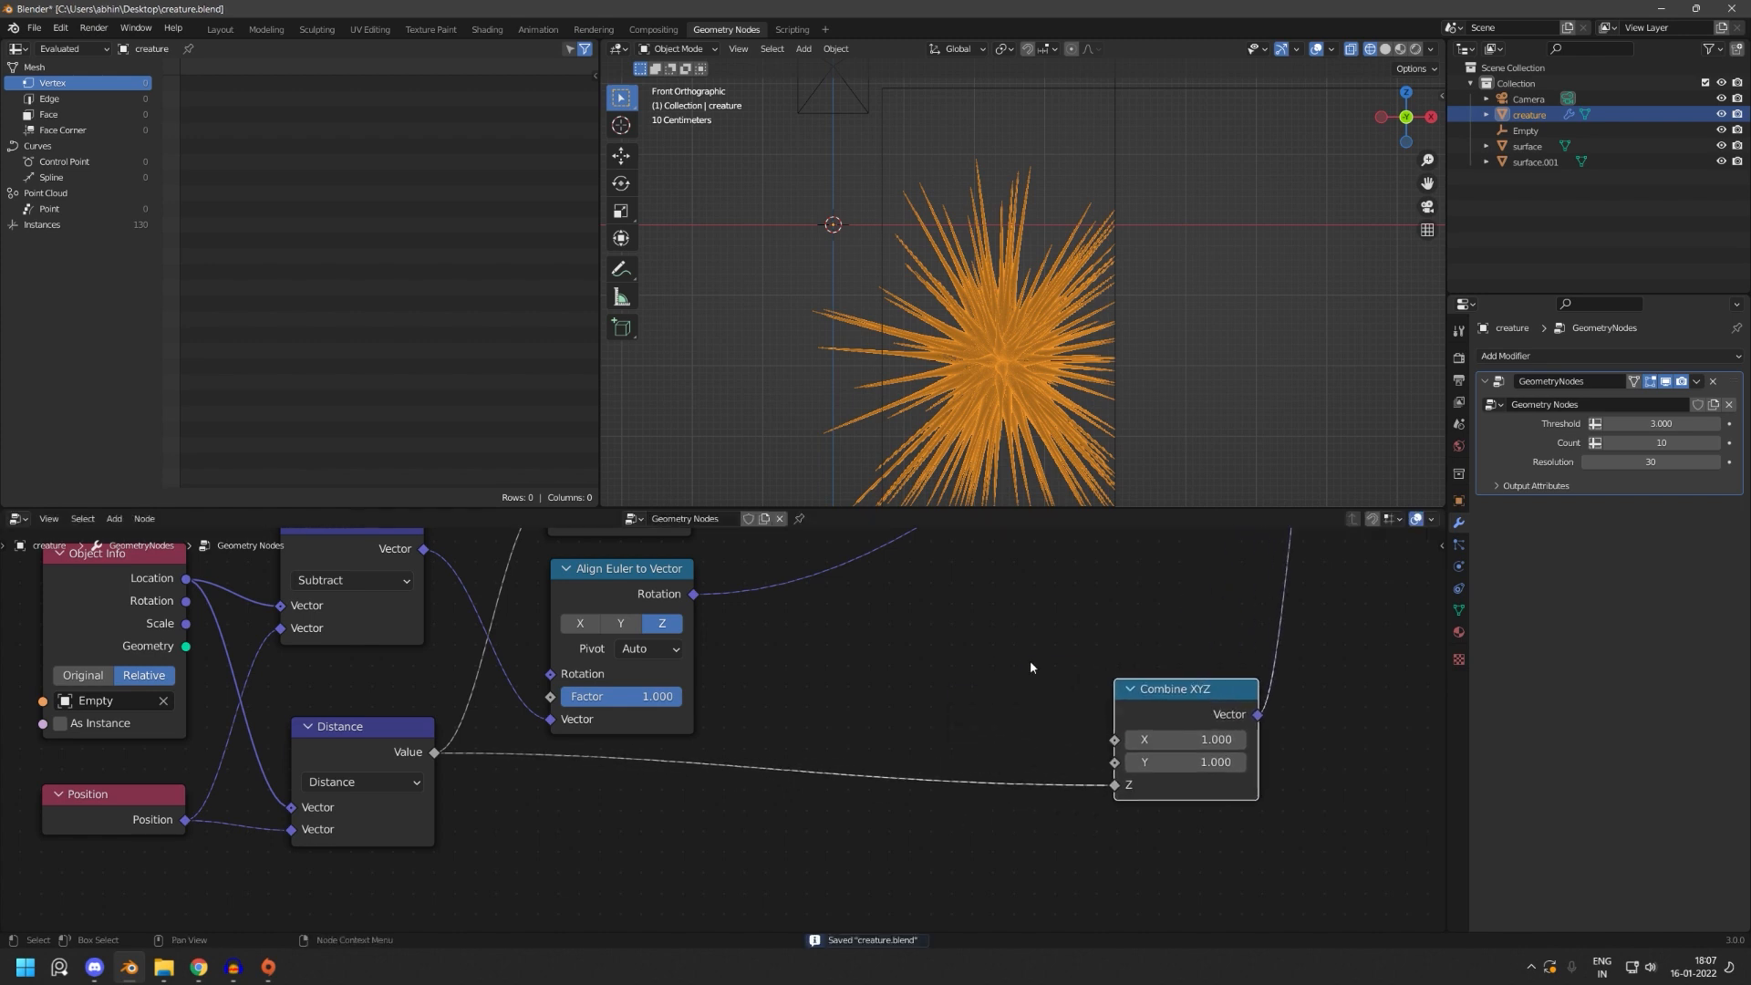
left_click(1031, 663)
- Add a ColorRamp node below the link between Distance and Combine XYZ, leaving it unconnected
middle_click_drag(1024, 364, 1057, 303, "shift")
scroll(892, 653, "up", 4)
middle_click_drag(891, 653, 910, 631)
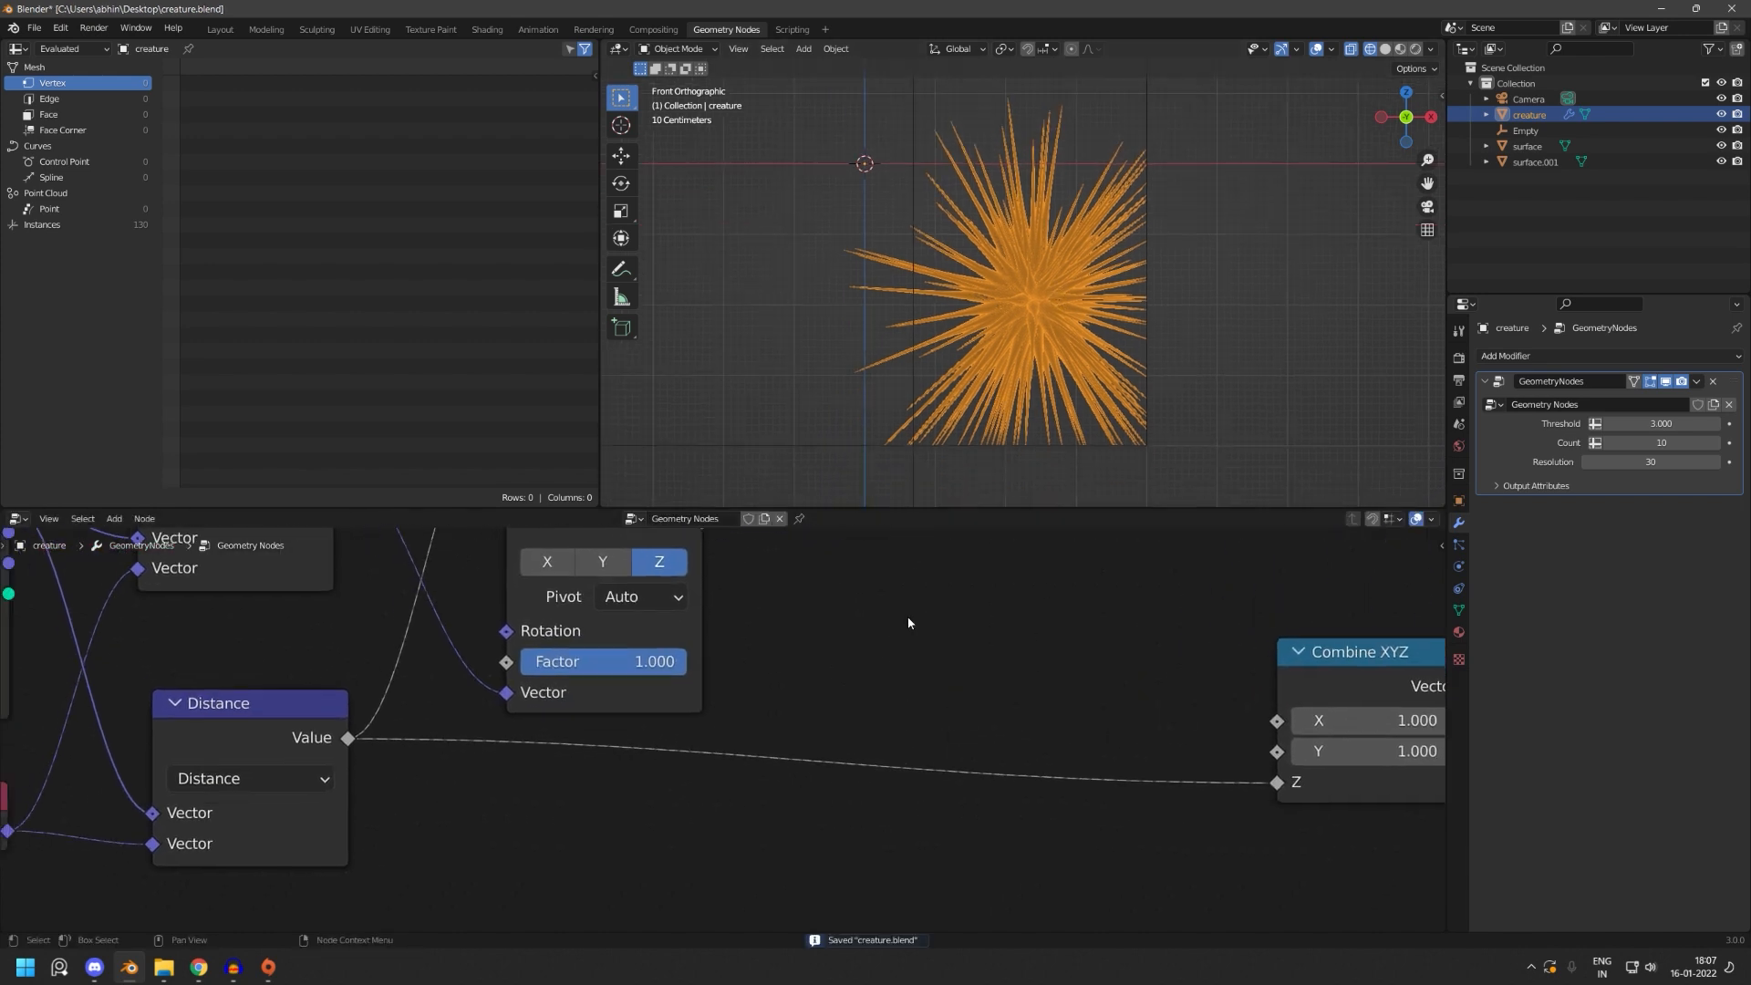
key("shift+a")
left_click(908, 620)
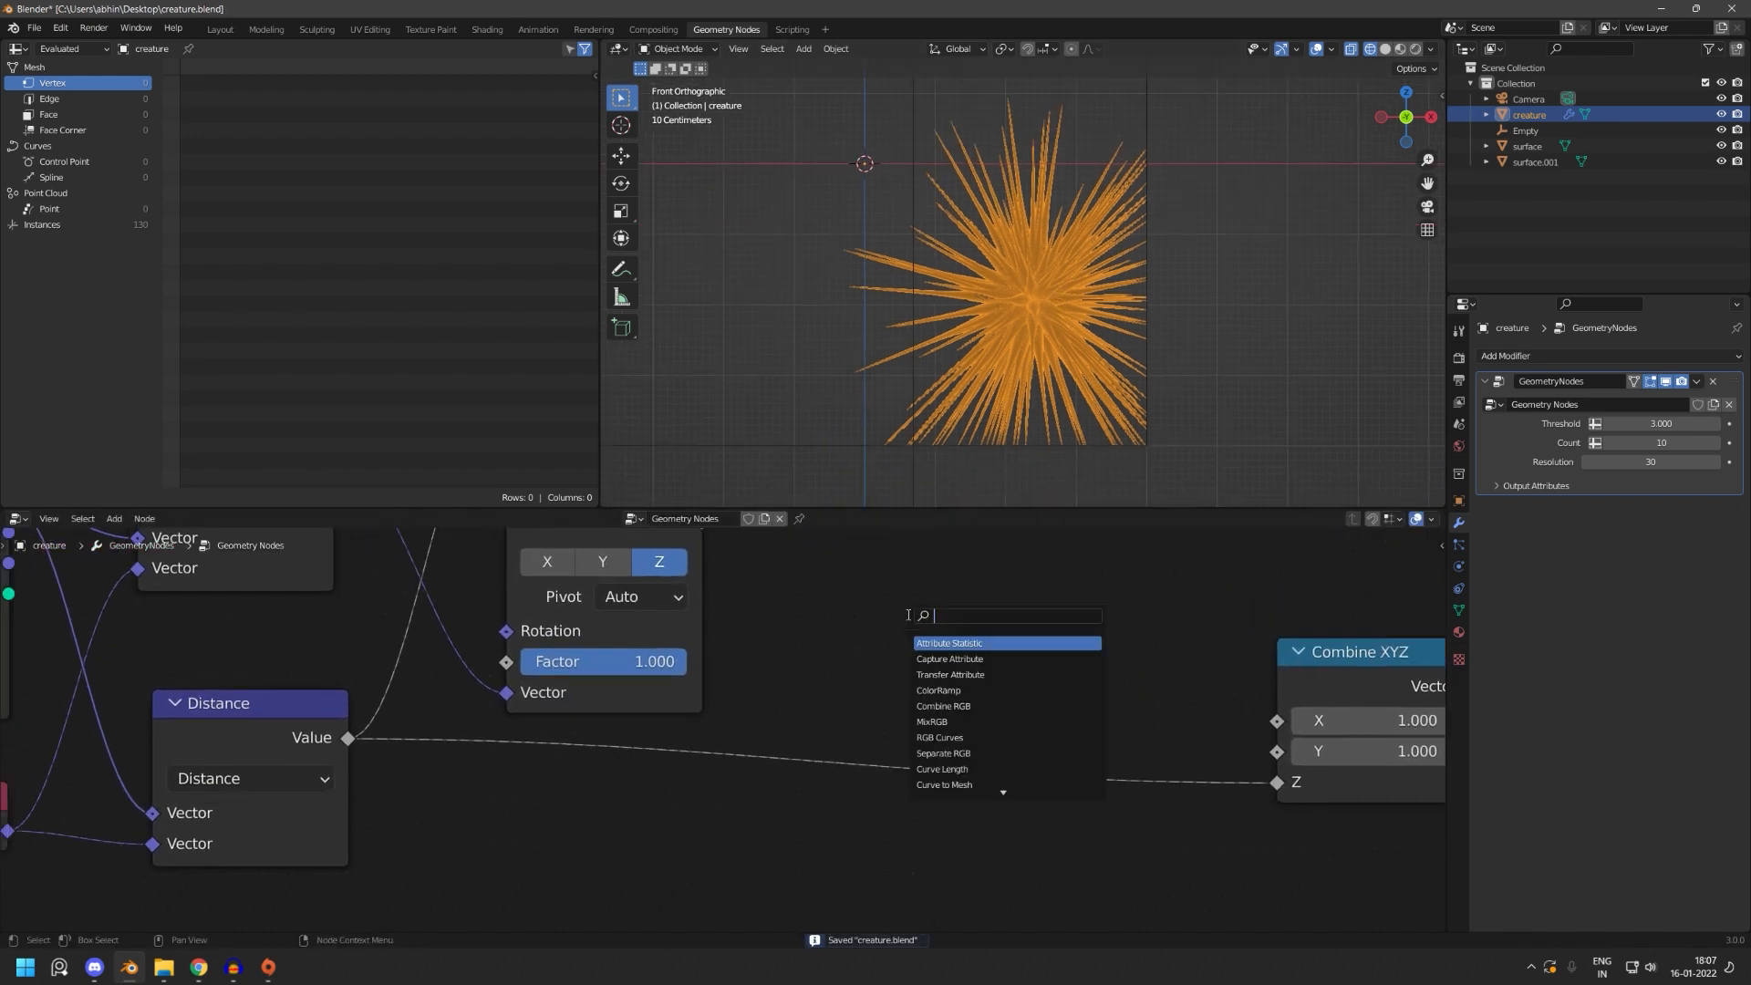
type("color")
key("Down")
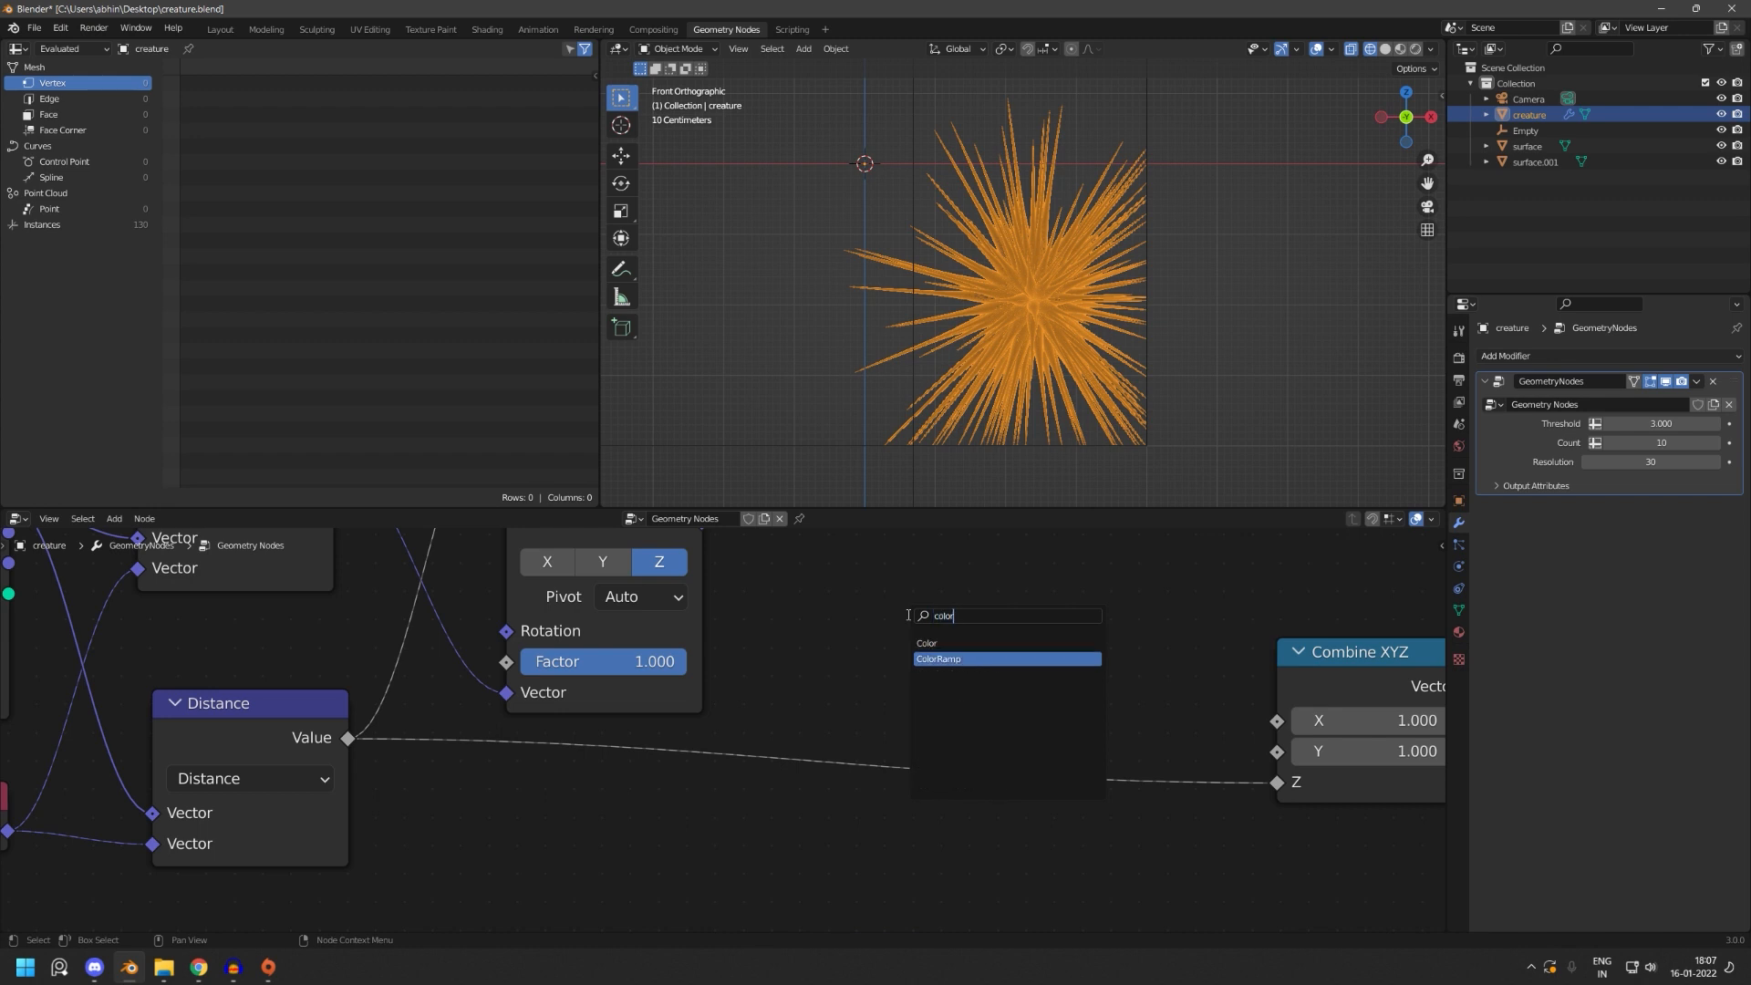
key("Return")
left_click(734, 827)
- Shift the Distance node slightly lower beside the Position node
middle_click_drag(680, 822, 723, 778)
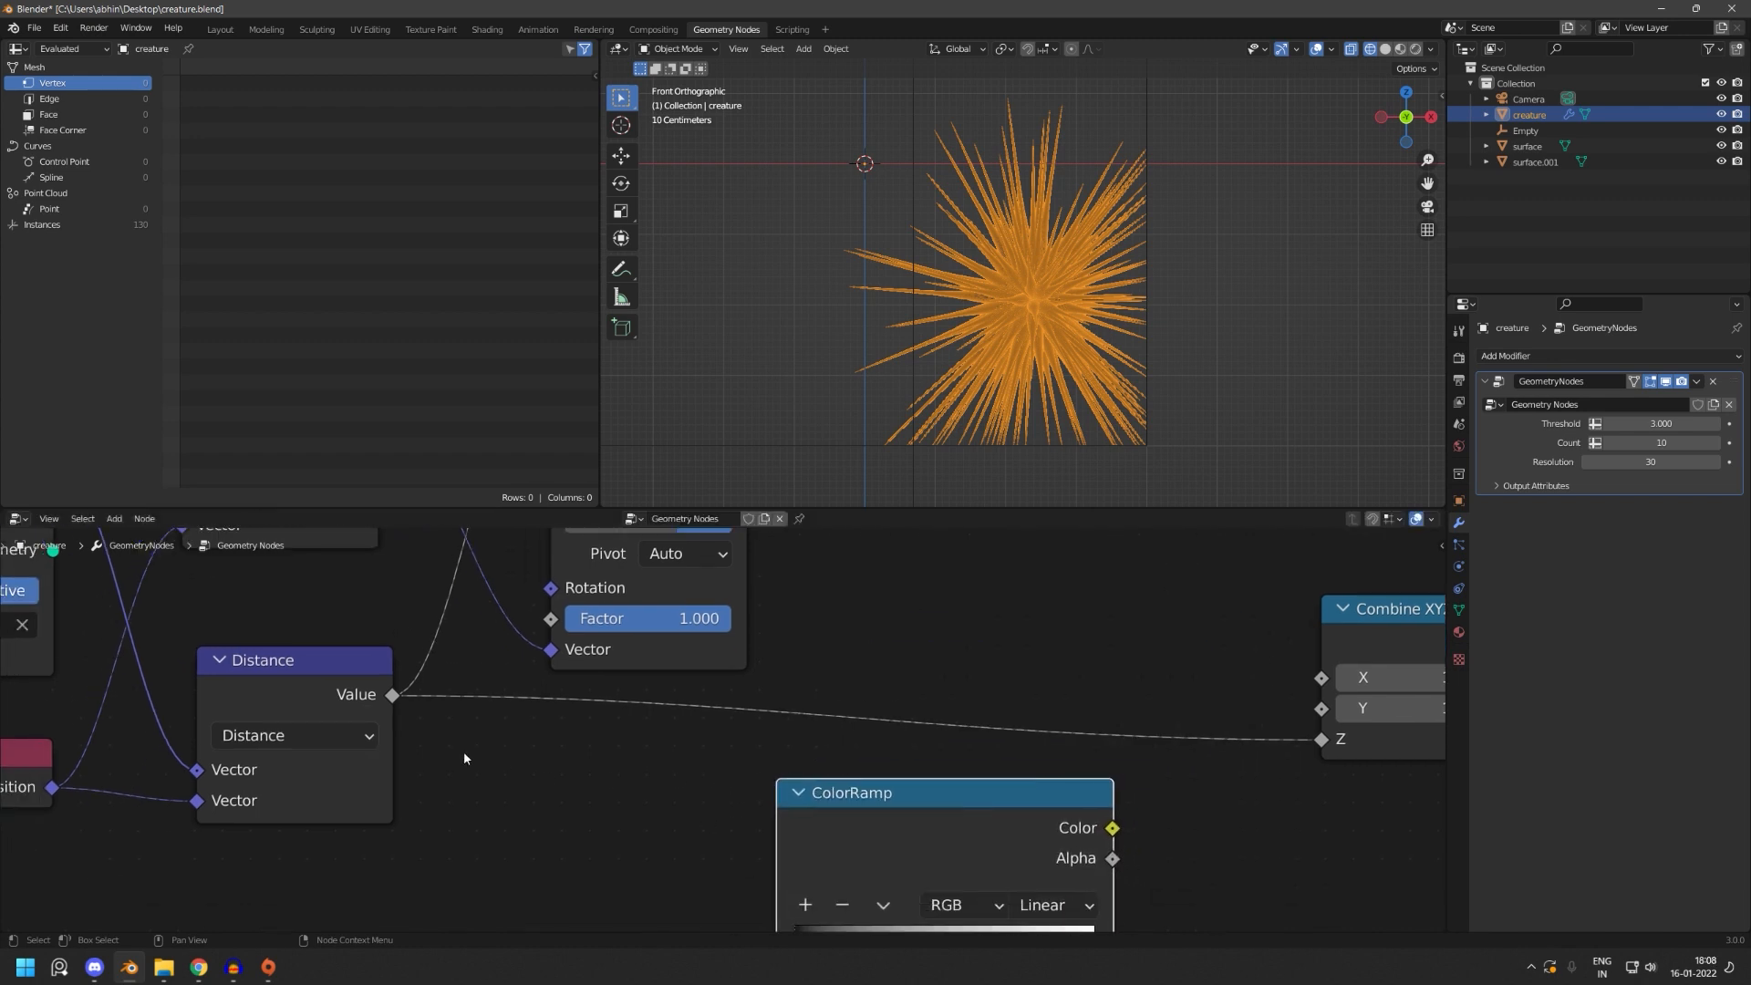
left_click_drag(384, 700, 330, 732)
left_click_drag(300, 678, 287, 712)
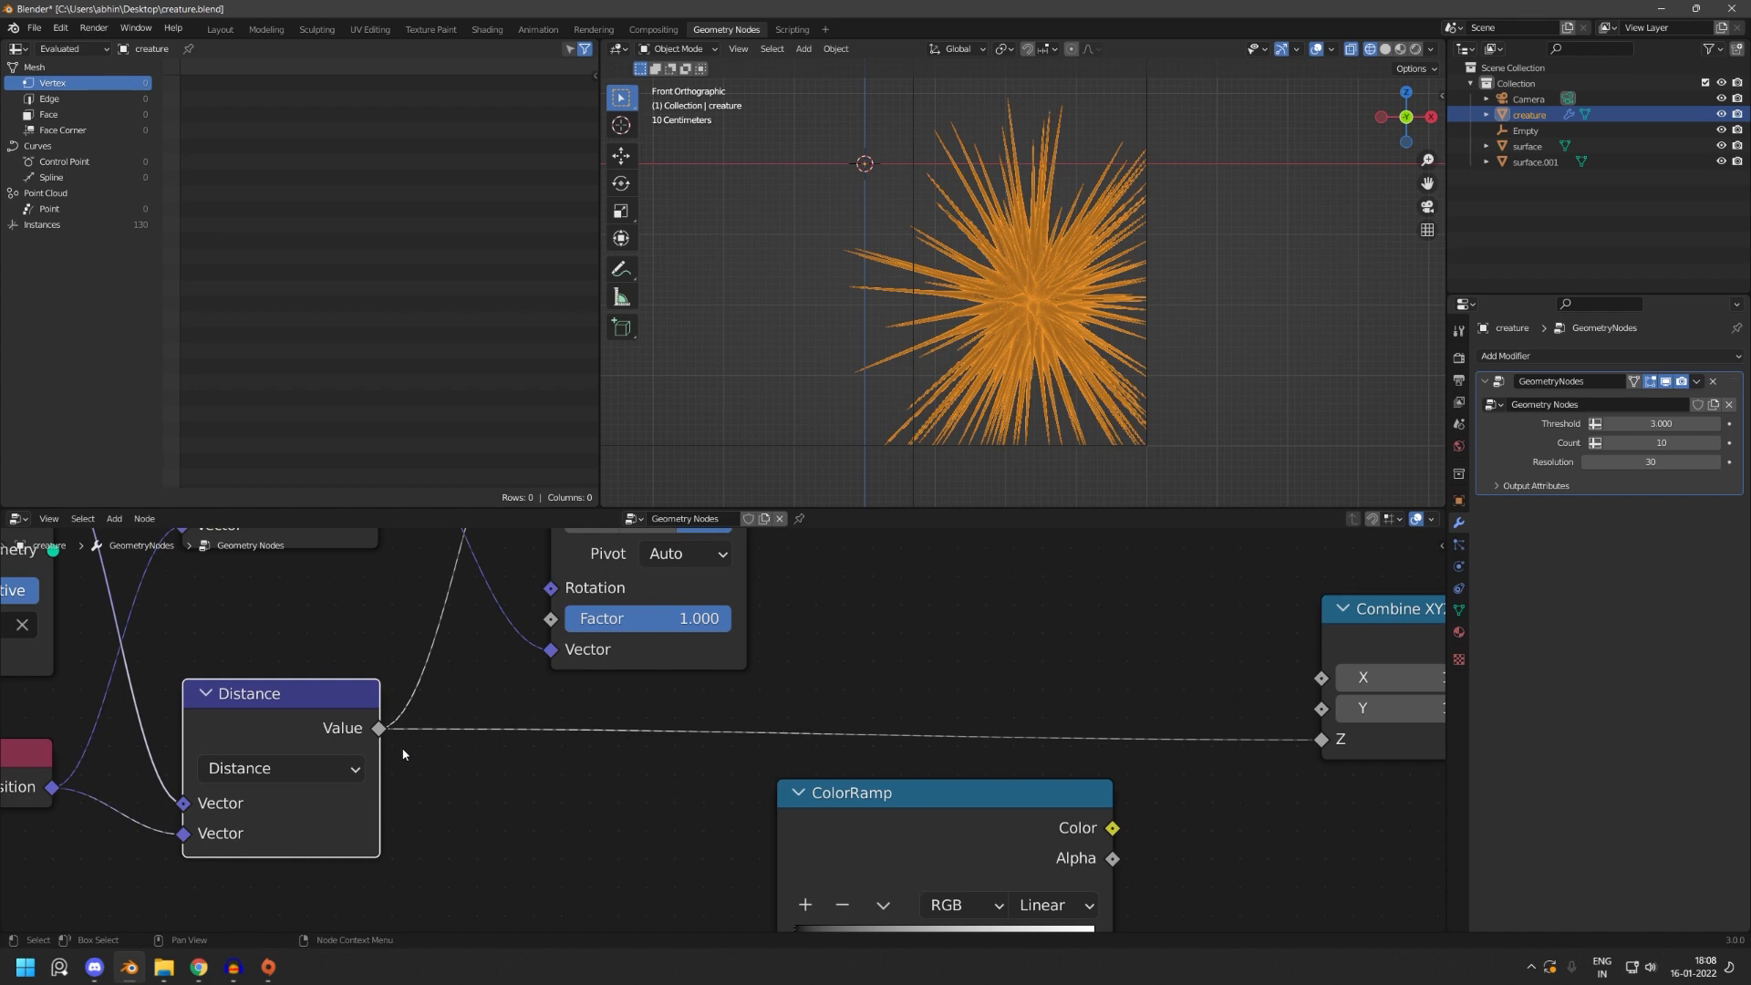
- Move the Group Input node lower in the node tree
middle_click_drag(456, 706, 954, 801)
scroll(954, 801, "down", 7)
middle_click_drag(830, 782, 807, 826)
middle_click_drag(632, 658, 1043, 785)
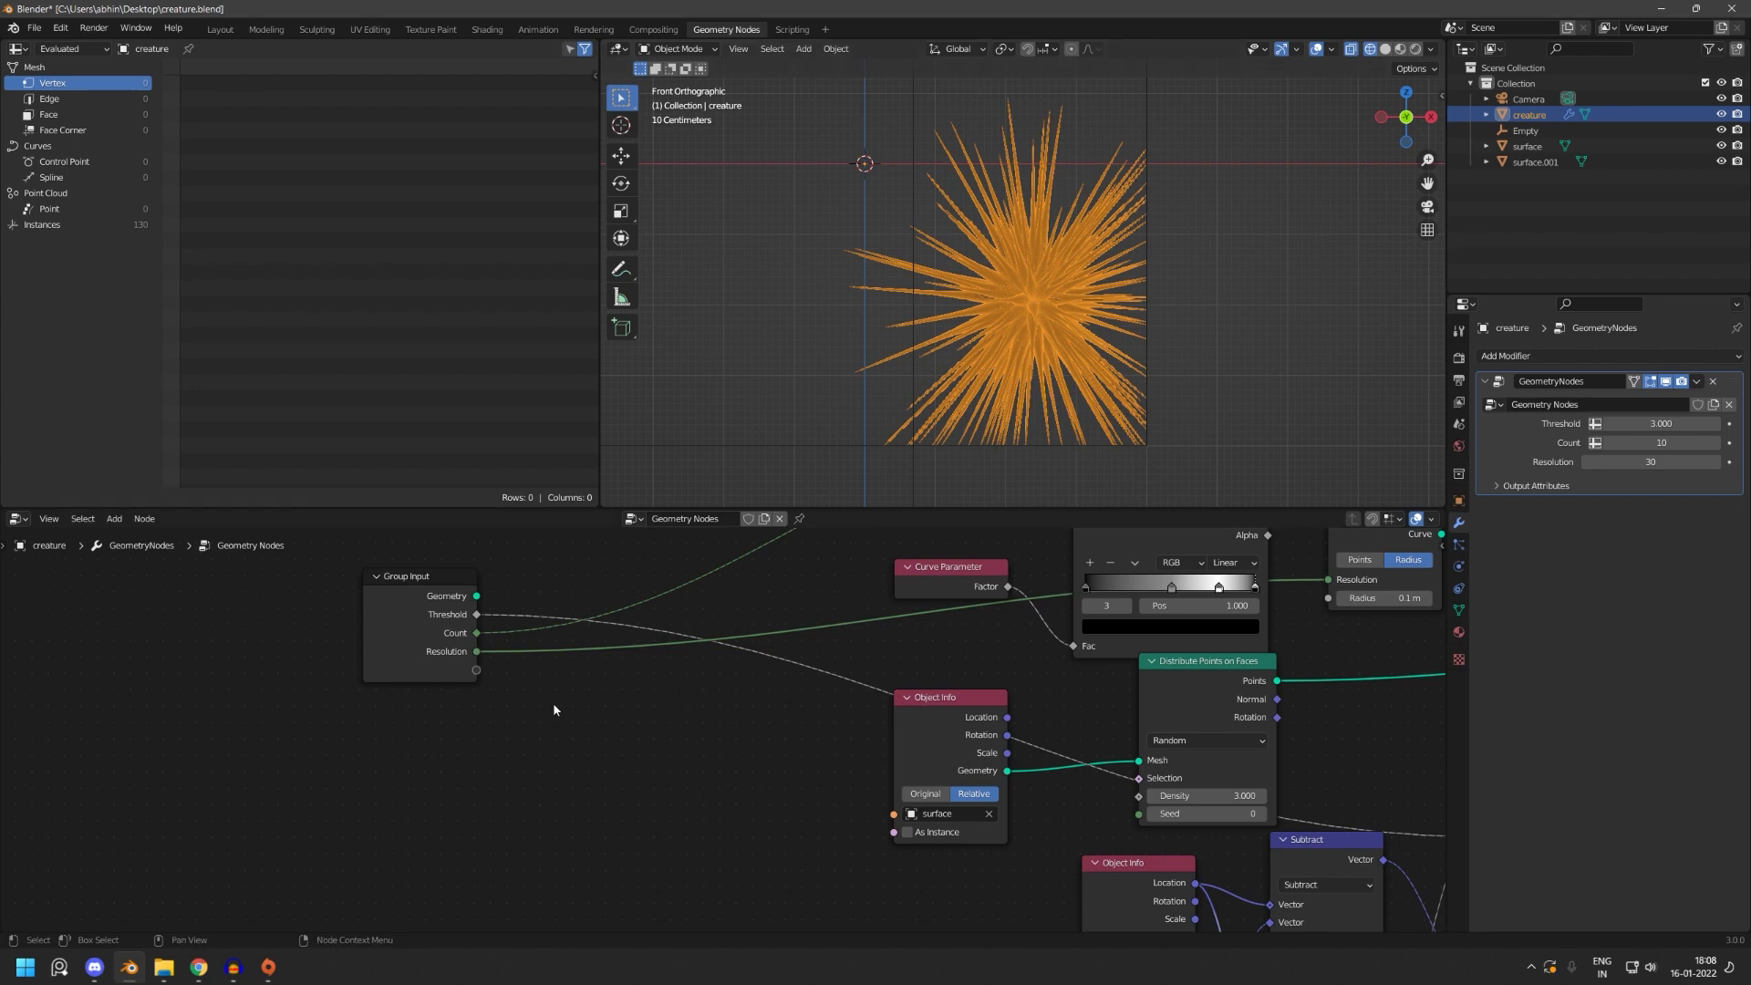
scroll(554, 710, "up", 2)
middle_click_drag(525, 672, 657, 727)
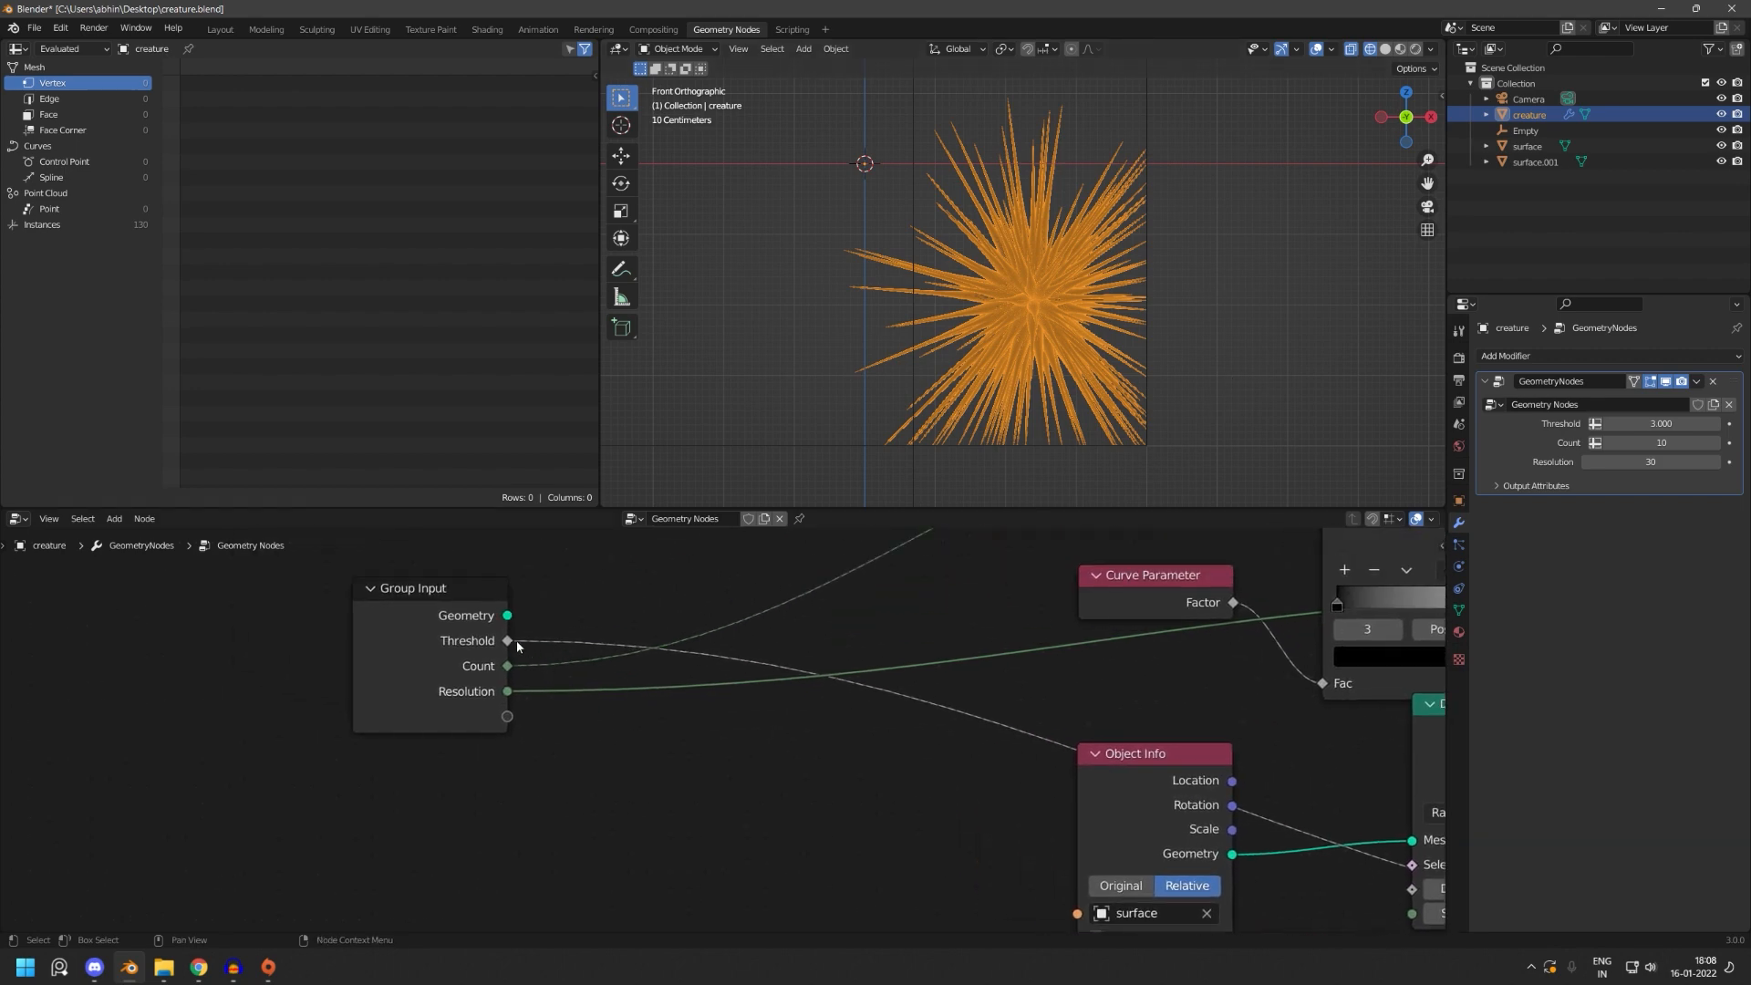
left_click_drag(456, 598, 425, 703)
- Insert a Math node on the link between Distance and the Z input of Combine XYZ and set it to Divide
scroll(724, 767, "down", 5)
middle_click_drag(1076, 883, 688, 621)
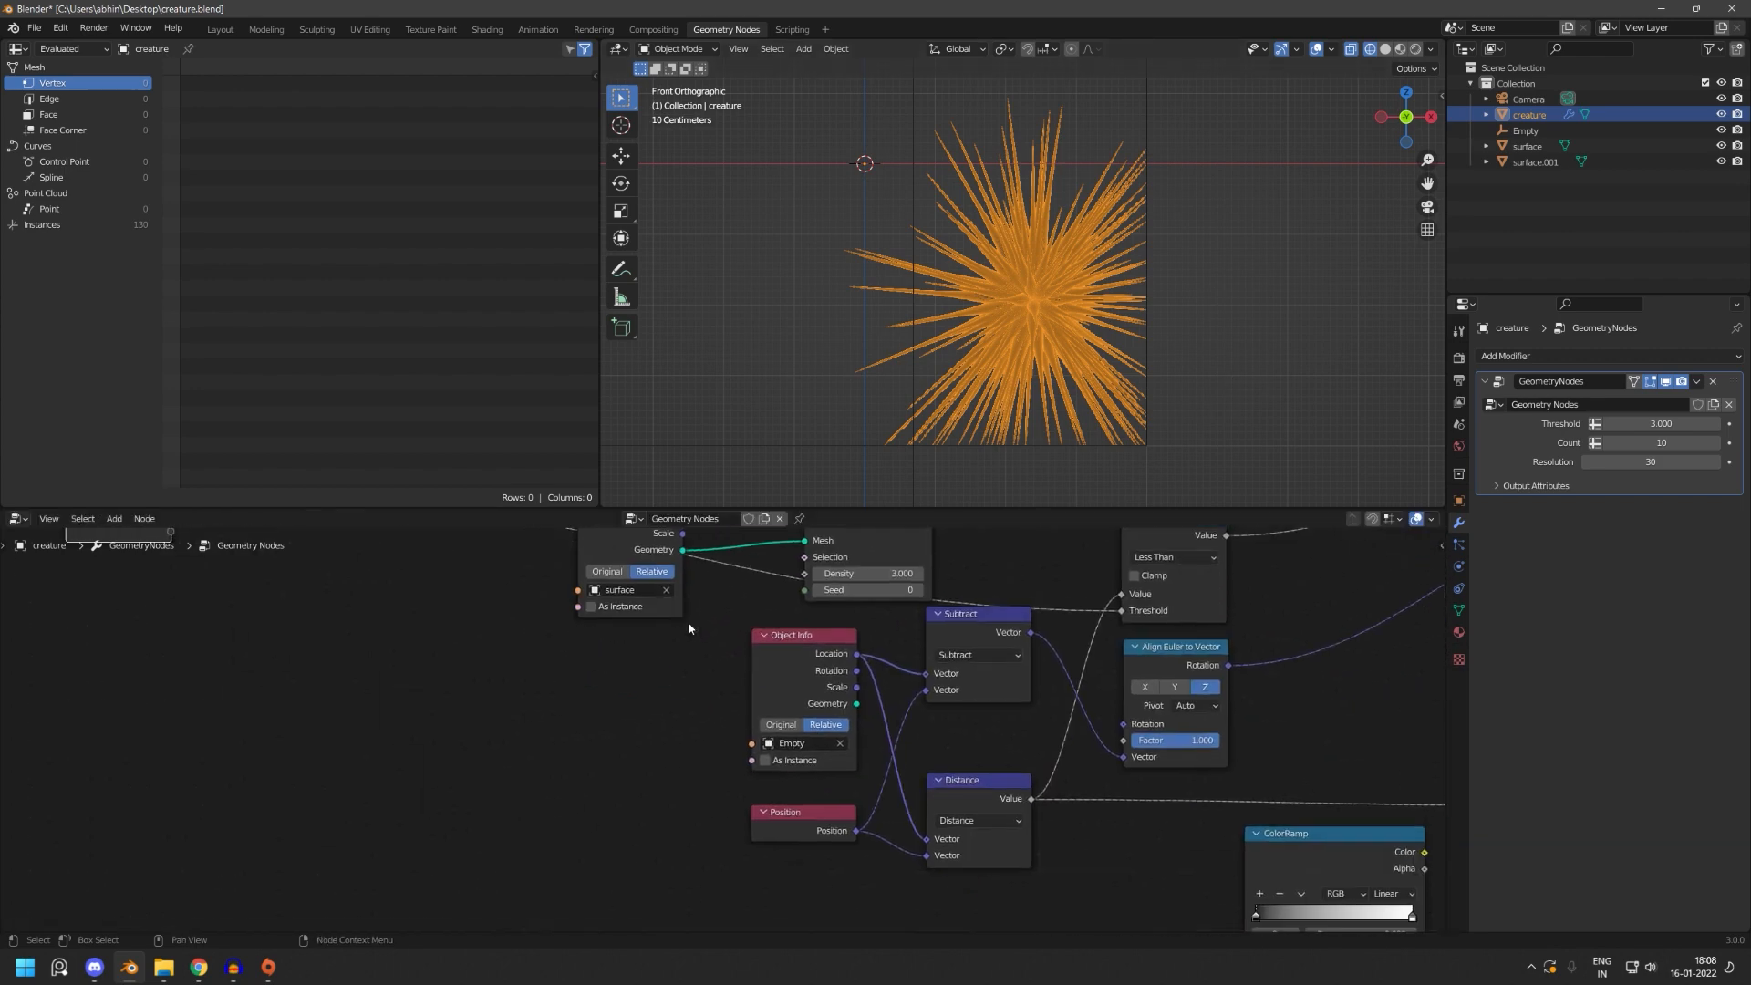
scroll(1117, 675, "up", 1)
middle_click_drag(1263, 797, 856, 702)
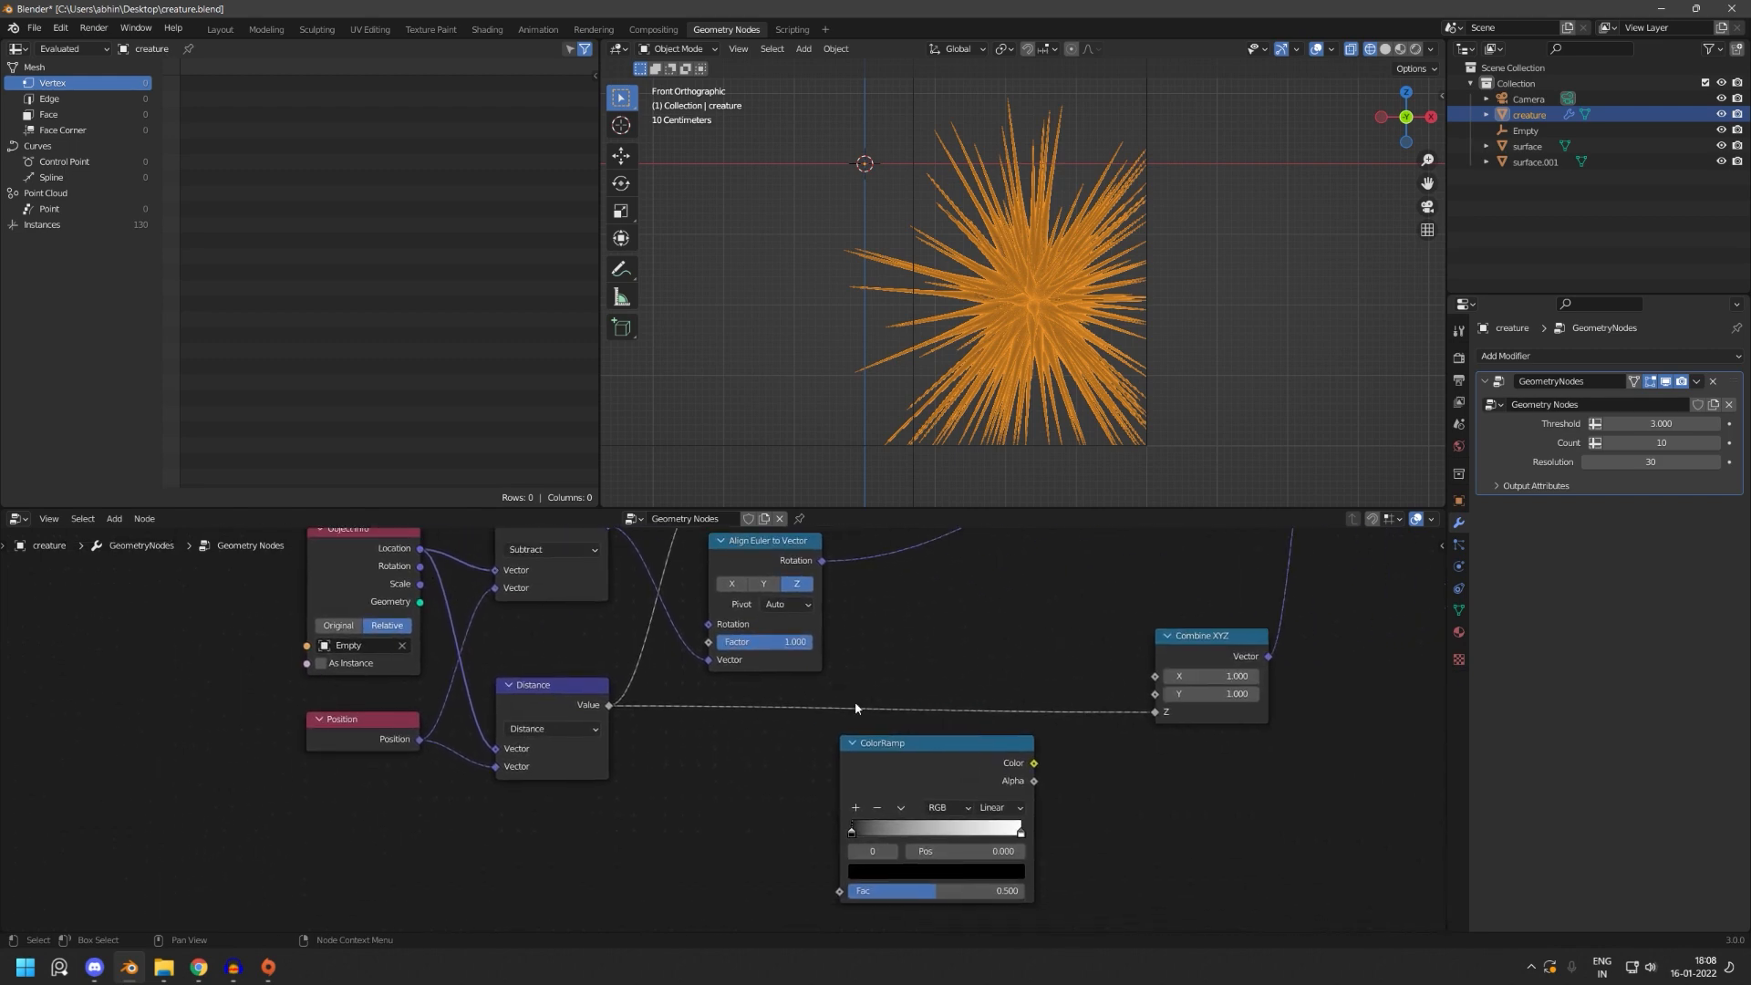
key("shift+a")
type("math")
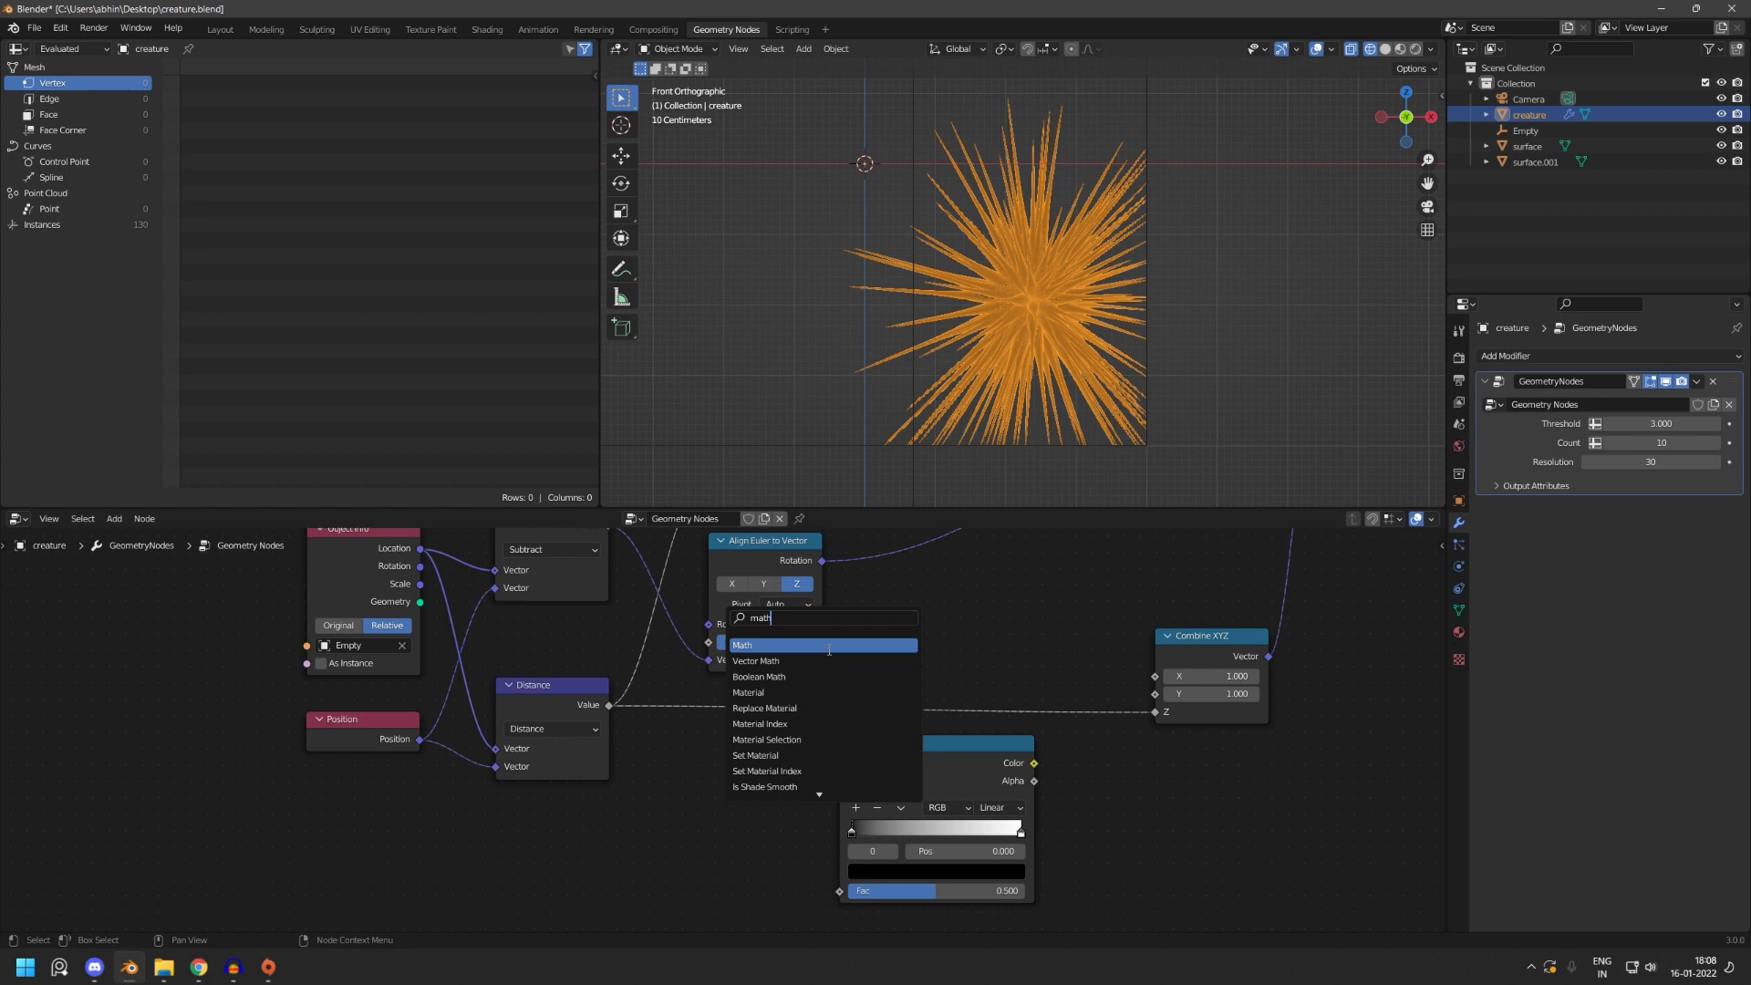
left_click(786, 649)
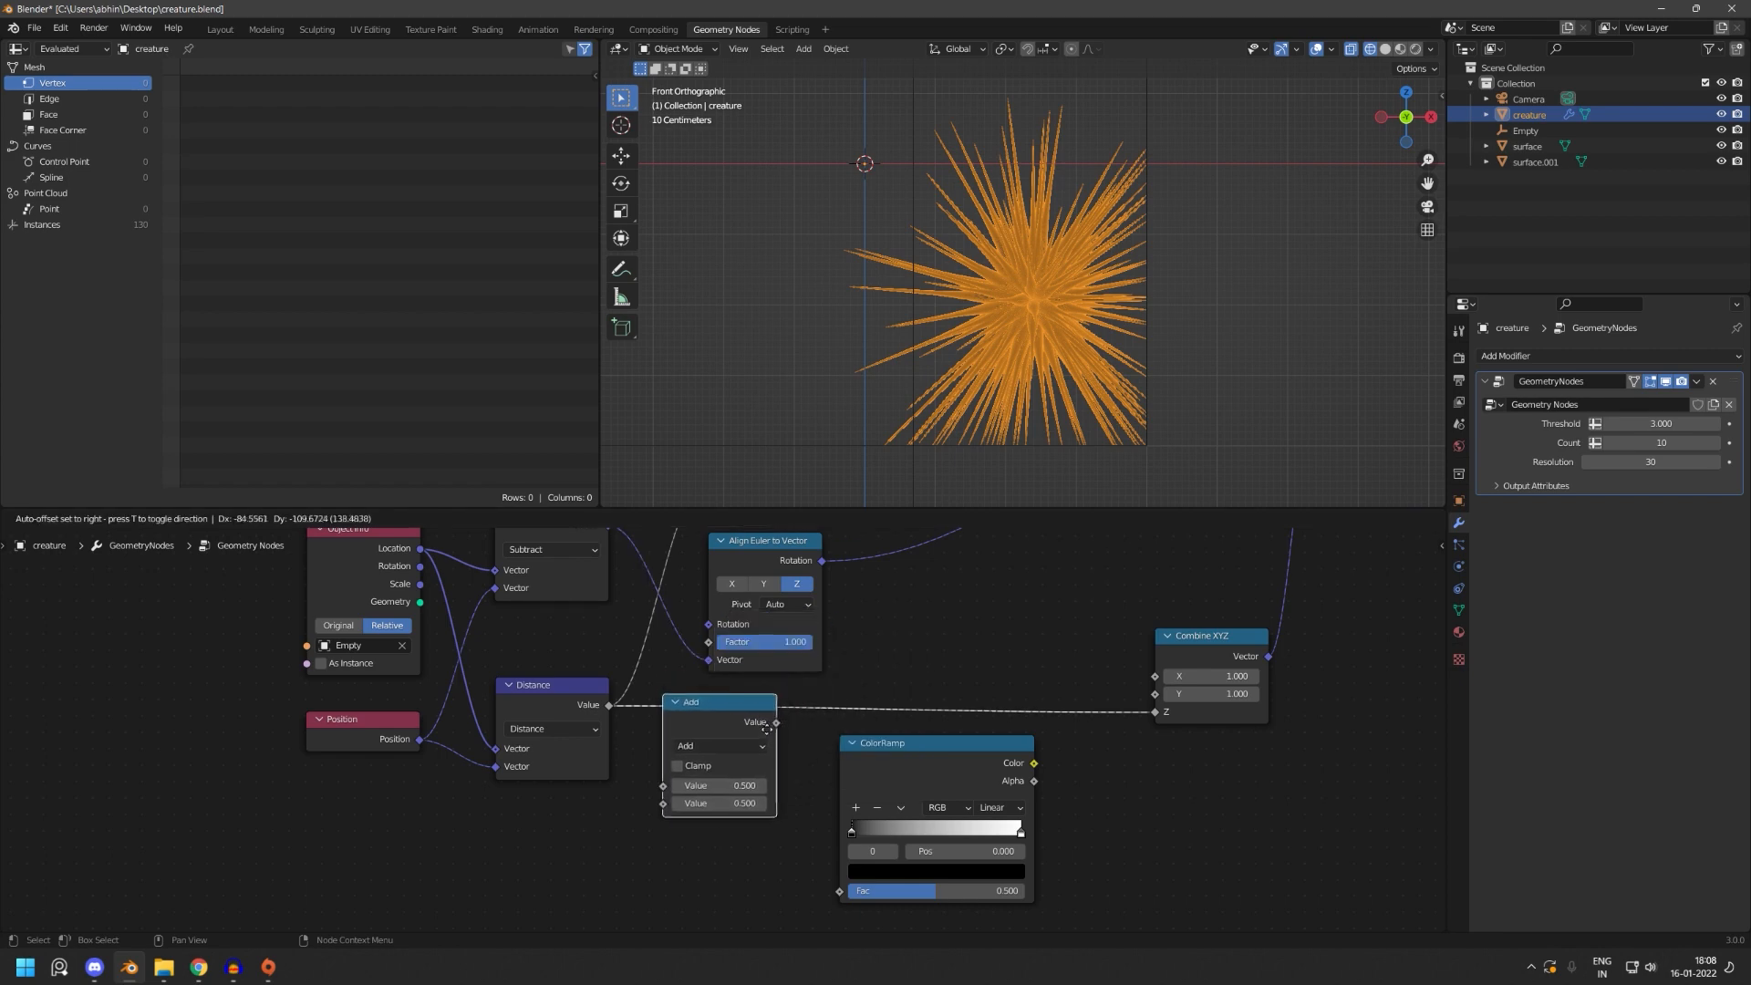
scroll(730, 693, "up", 2)
left_click(734, 757)
left_click(695, 533)
scroll(702, 547, "down", 4)
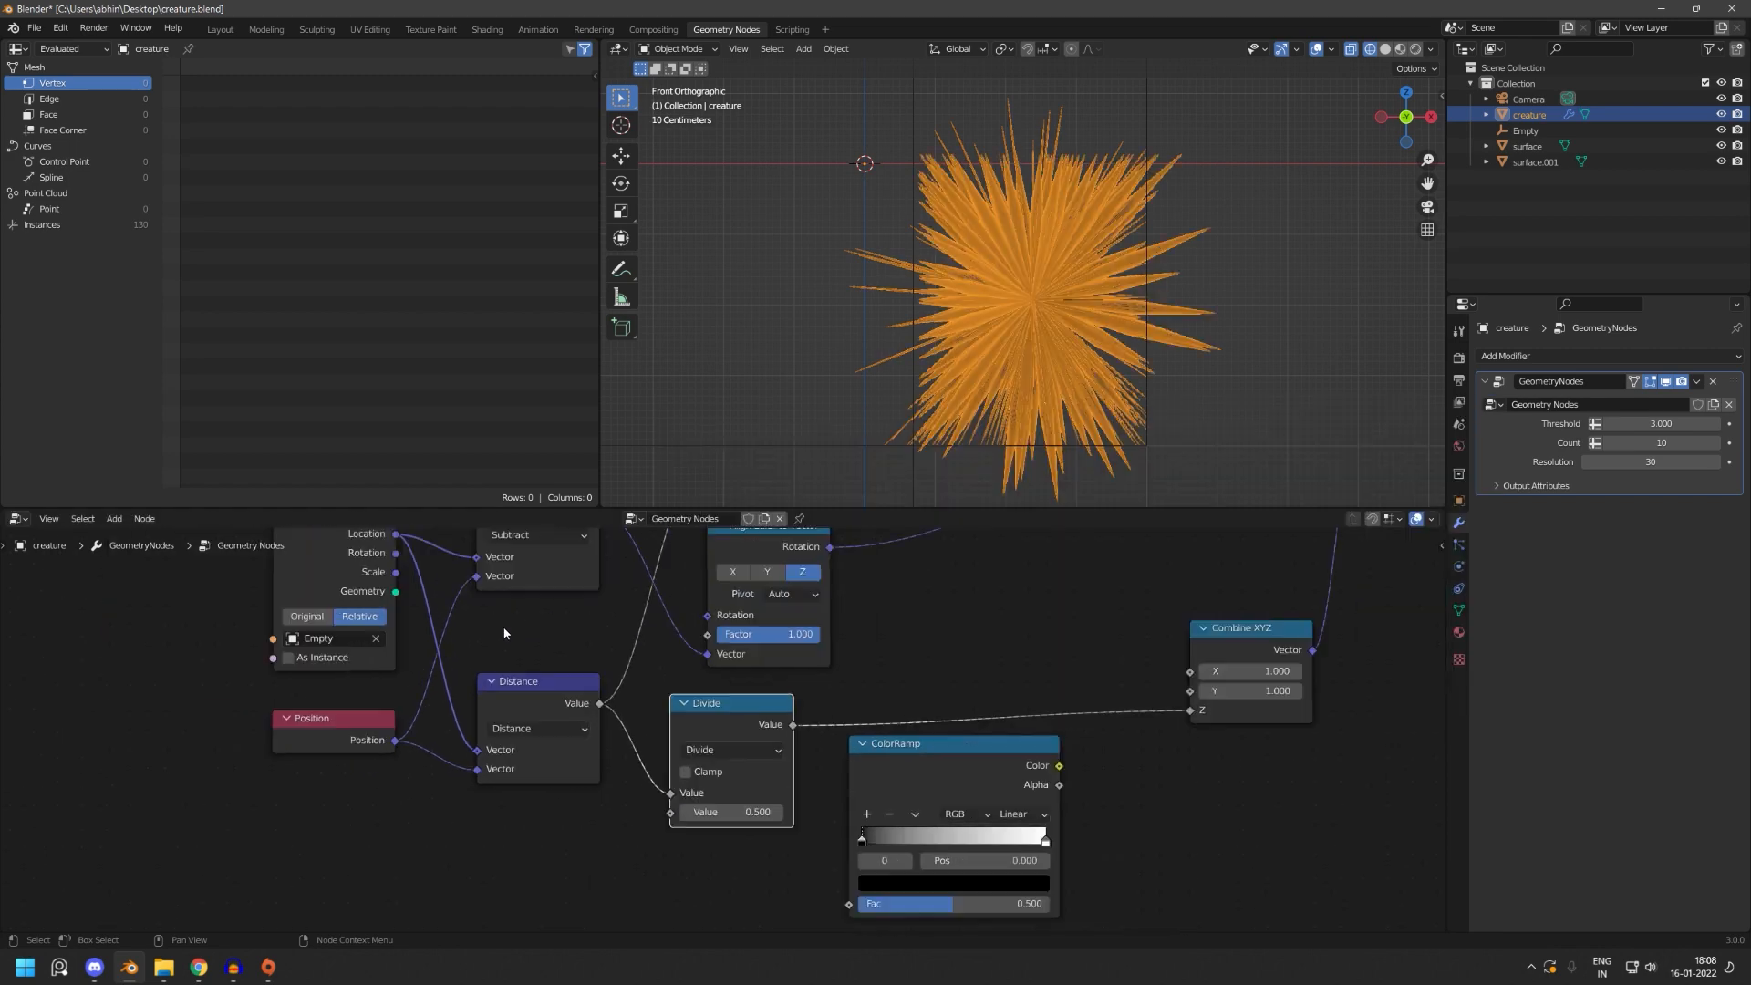
- Connect the Group Input's Threshold output to the second Value of the Divide node
middle_click_drag(828, 762, 609, 771)
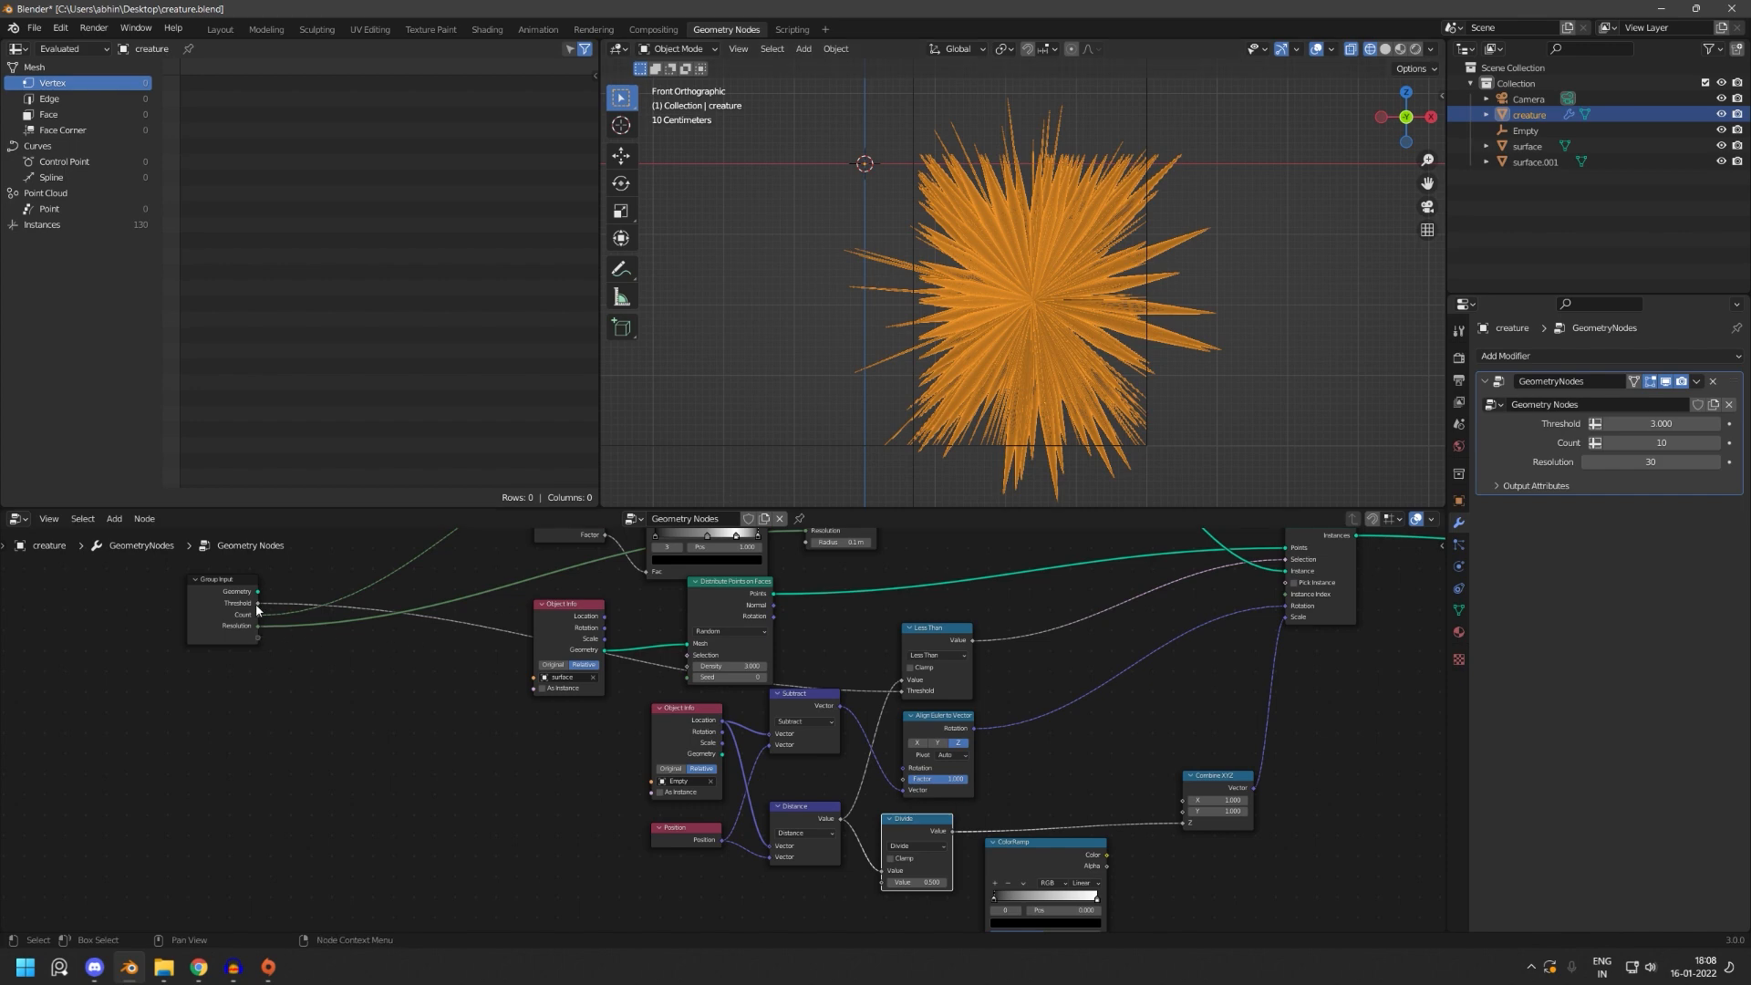
left_click_drag(258, 603, 891, 849)
- Insert the ColorRamp node on the link between the Divide node and the Z input of Combine XYZ
scroll(728, 726, "up", 3)
middle_click_drag(1248, 868, 837, 744)
scroll(951, 779, "up", 4)
left_click_drag(945, 780, 1177, 912)
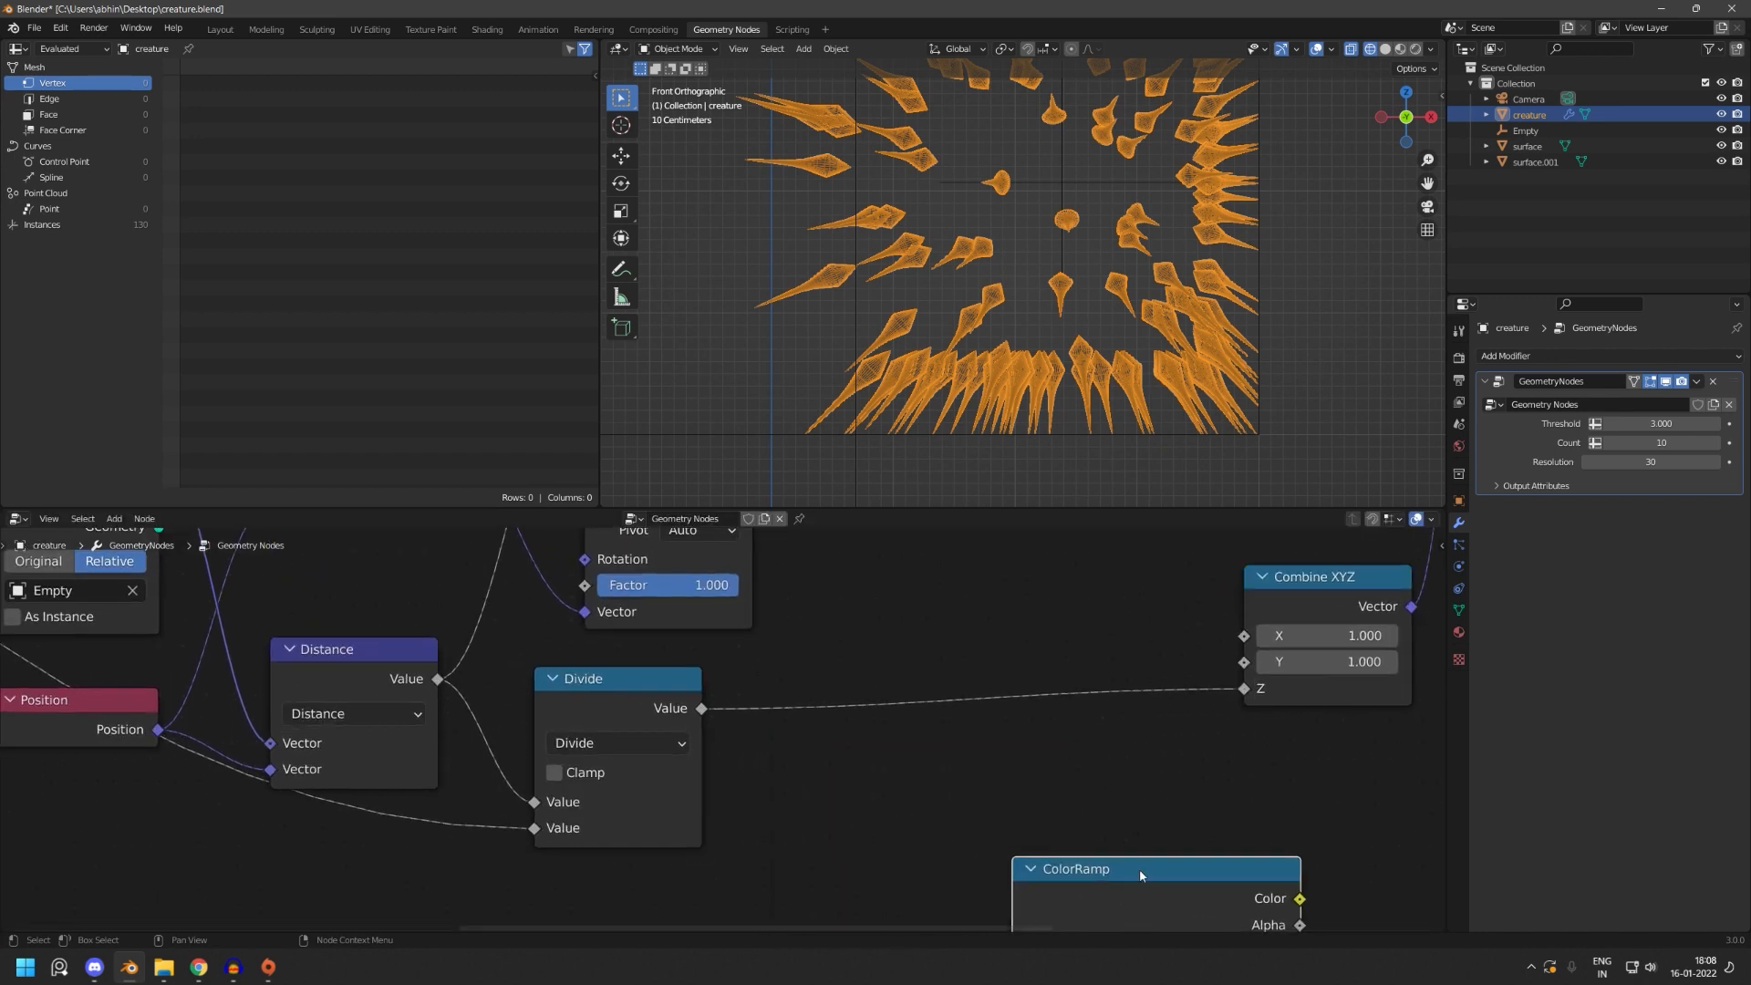
left_click_drag(1141, 869, 954, 672)
scroll(1181, 769, "up", 2)
middle_click_drag(1181, 769, 904, 775)
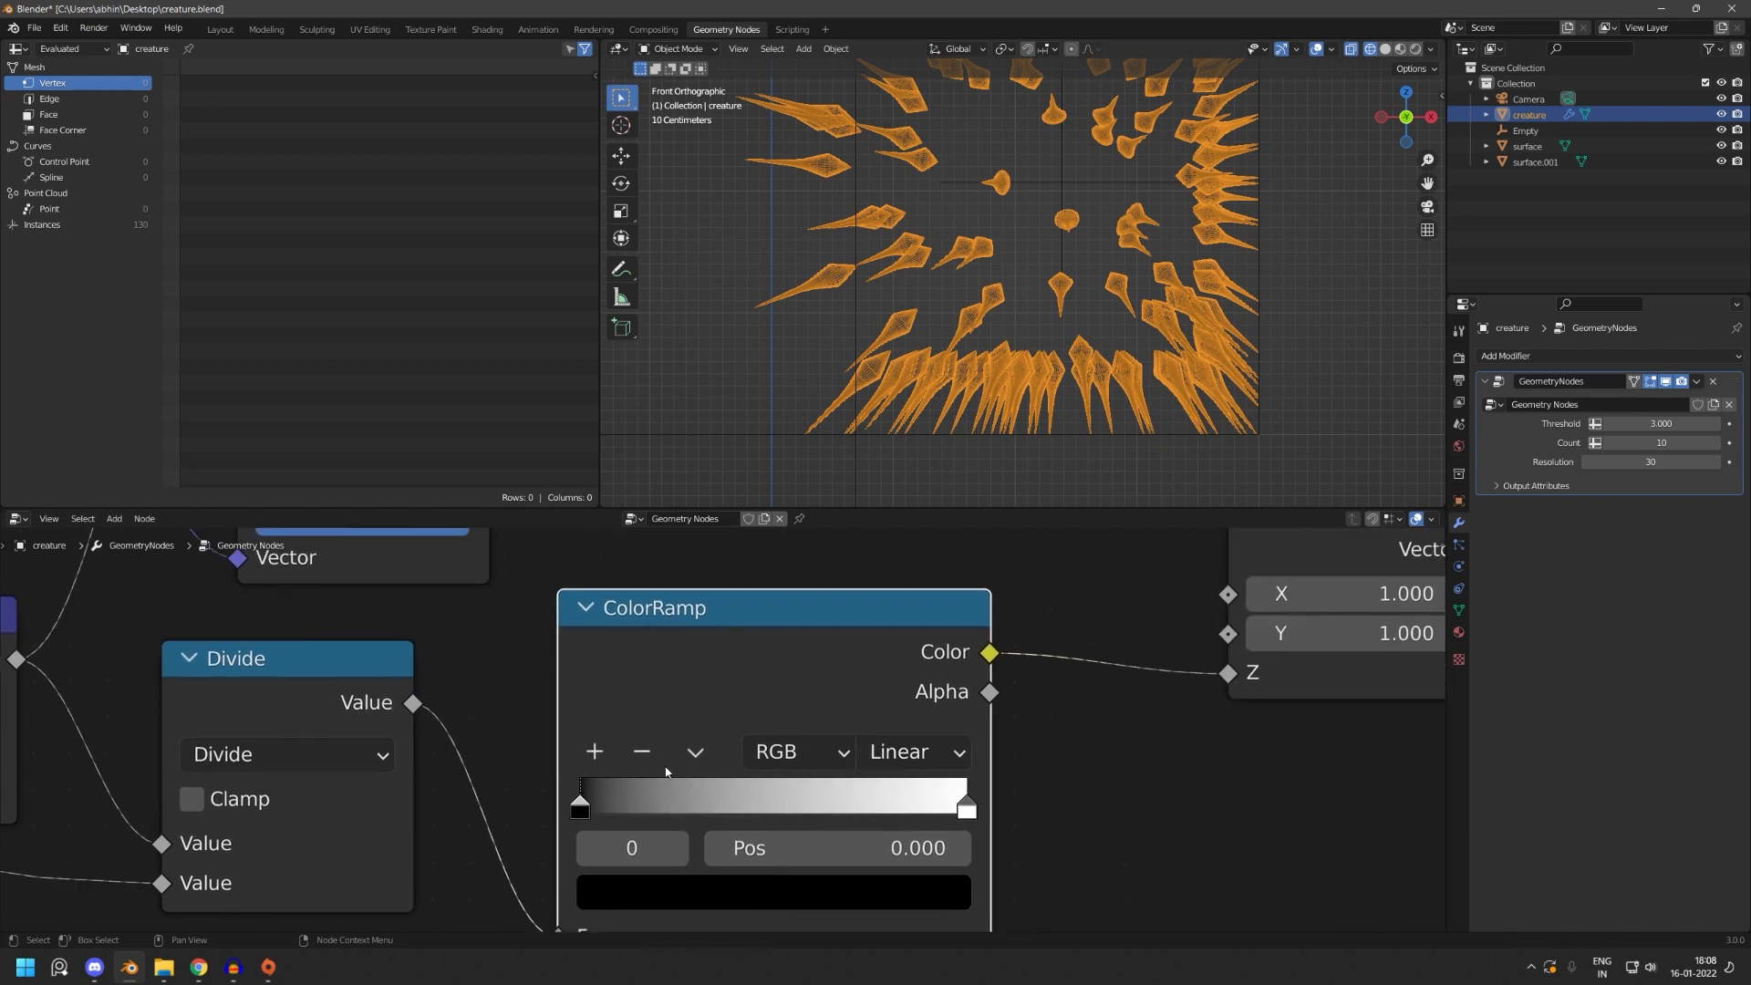
- Add a middle stop to the ColorRamp and set its position to 0.9
left_click(606, 758)
left_click_drag(782, 811, 911, 811)
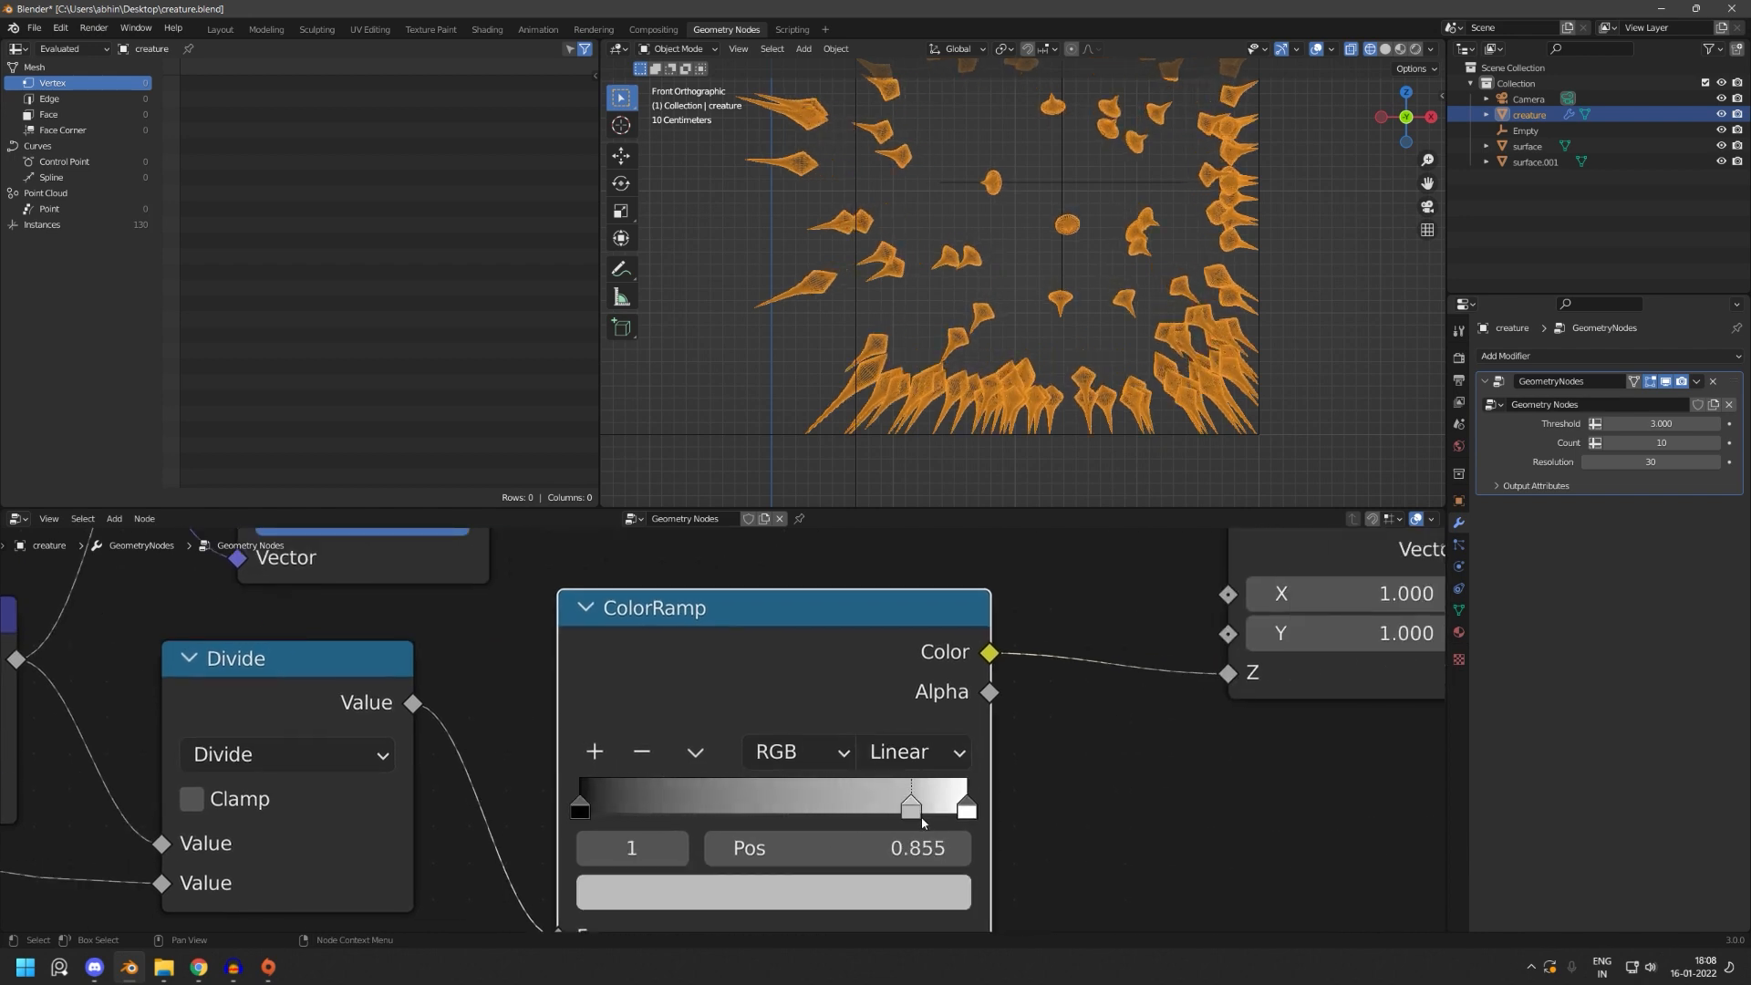
left_click(914, 846)
type("0.")
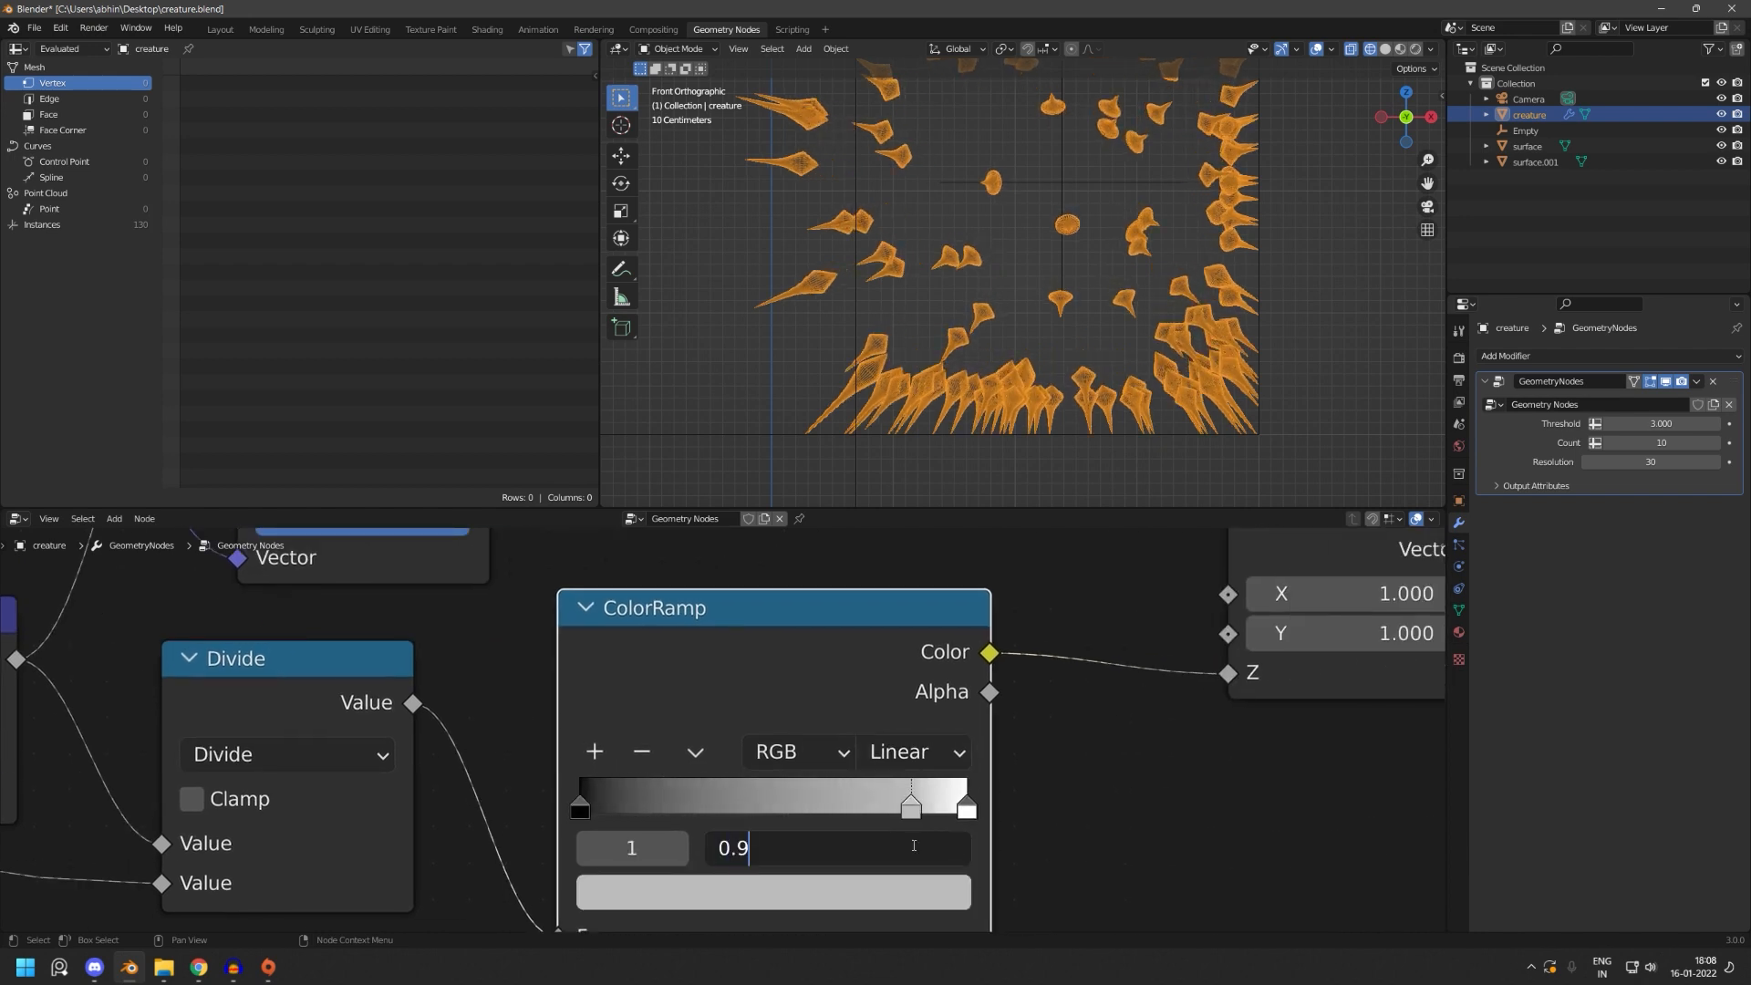
type("9")
key("Return")
- Set the colour value (V) of the ColorRamp's middle stop to 0.9
left_click(918, 894)
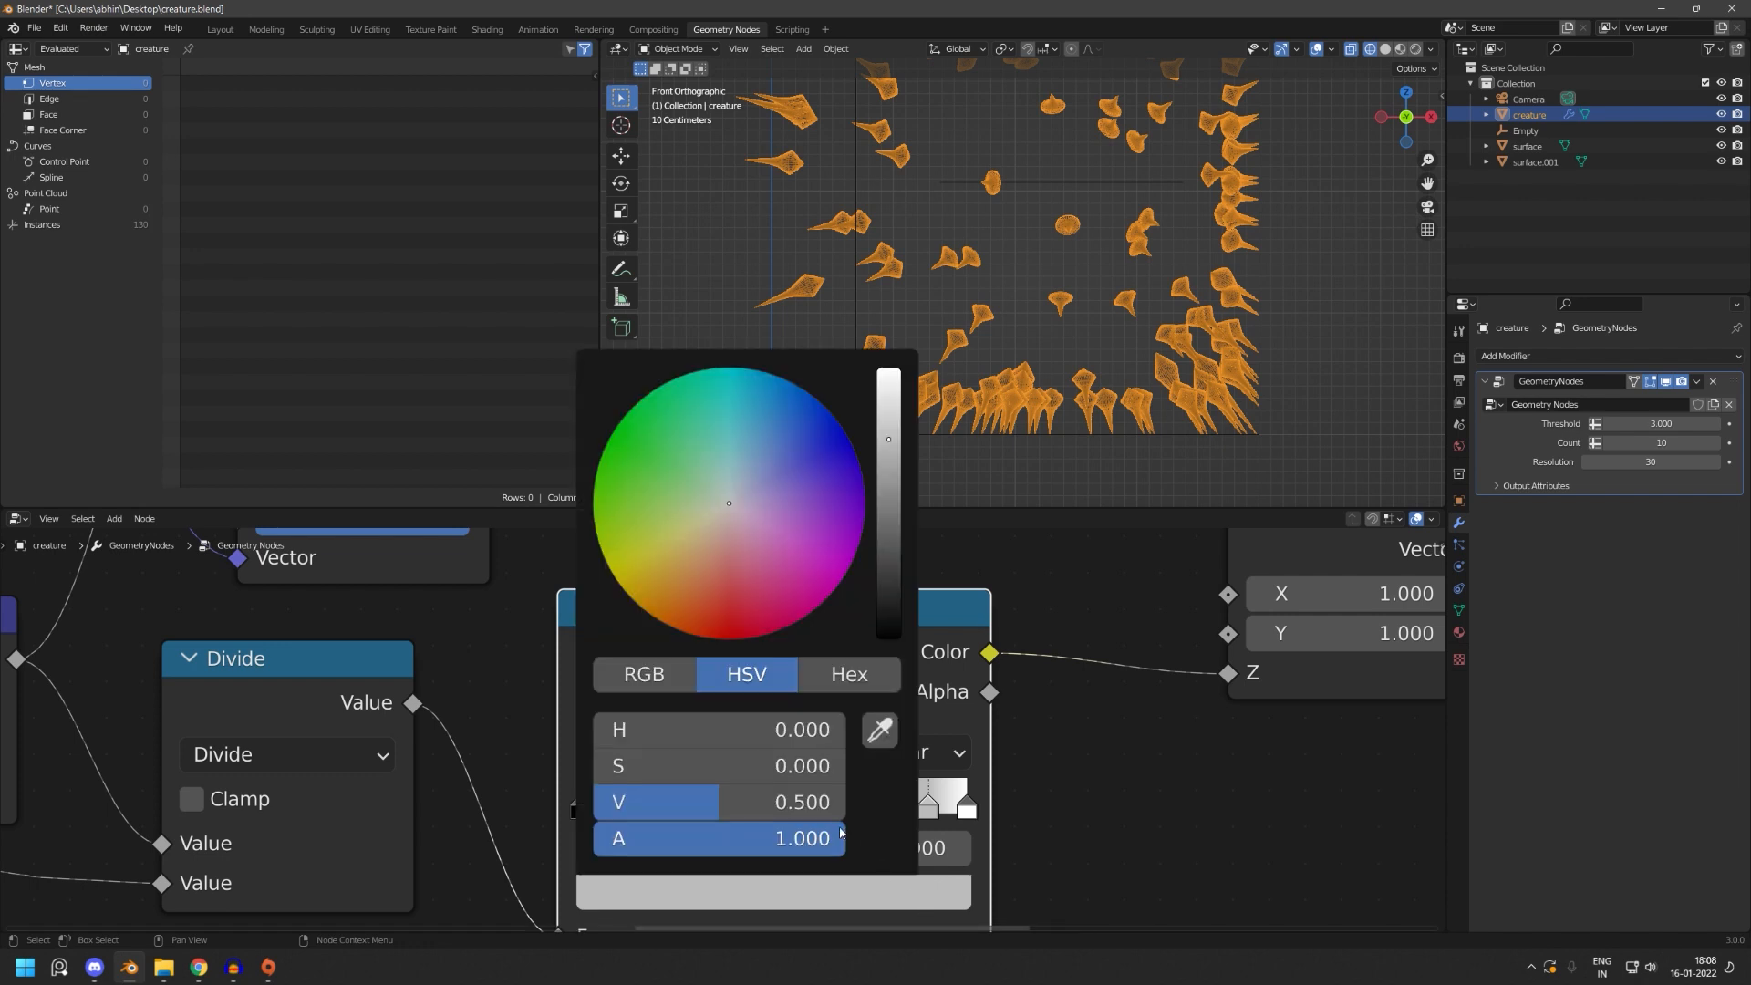
left_click(808, 796)
type("0.9")
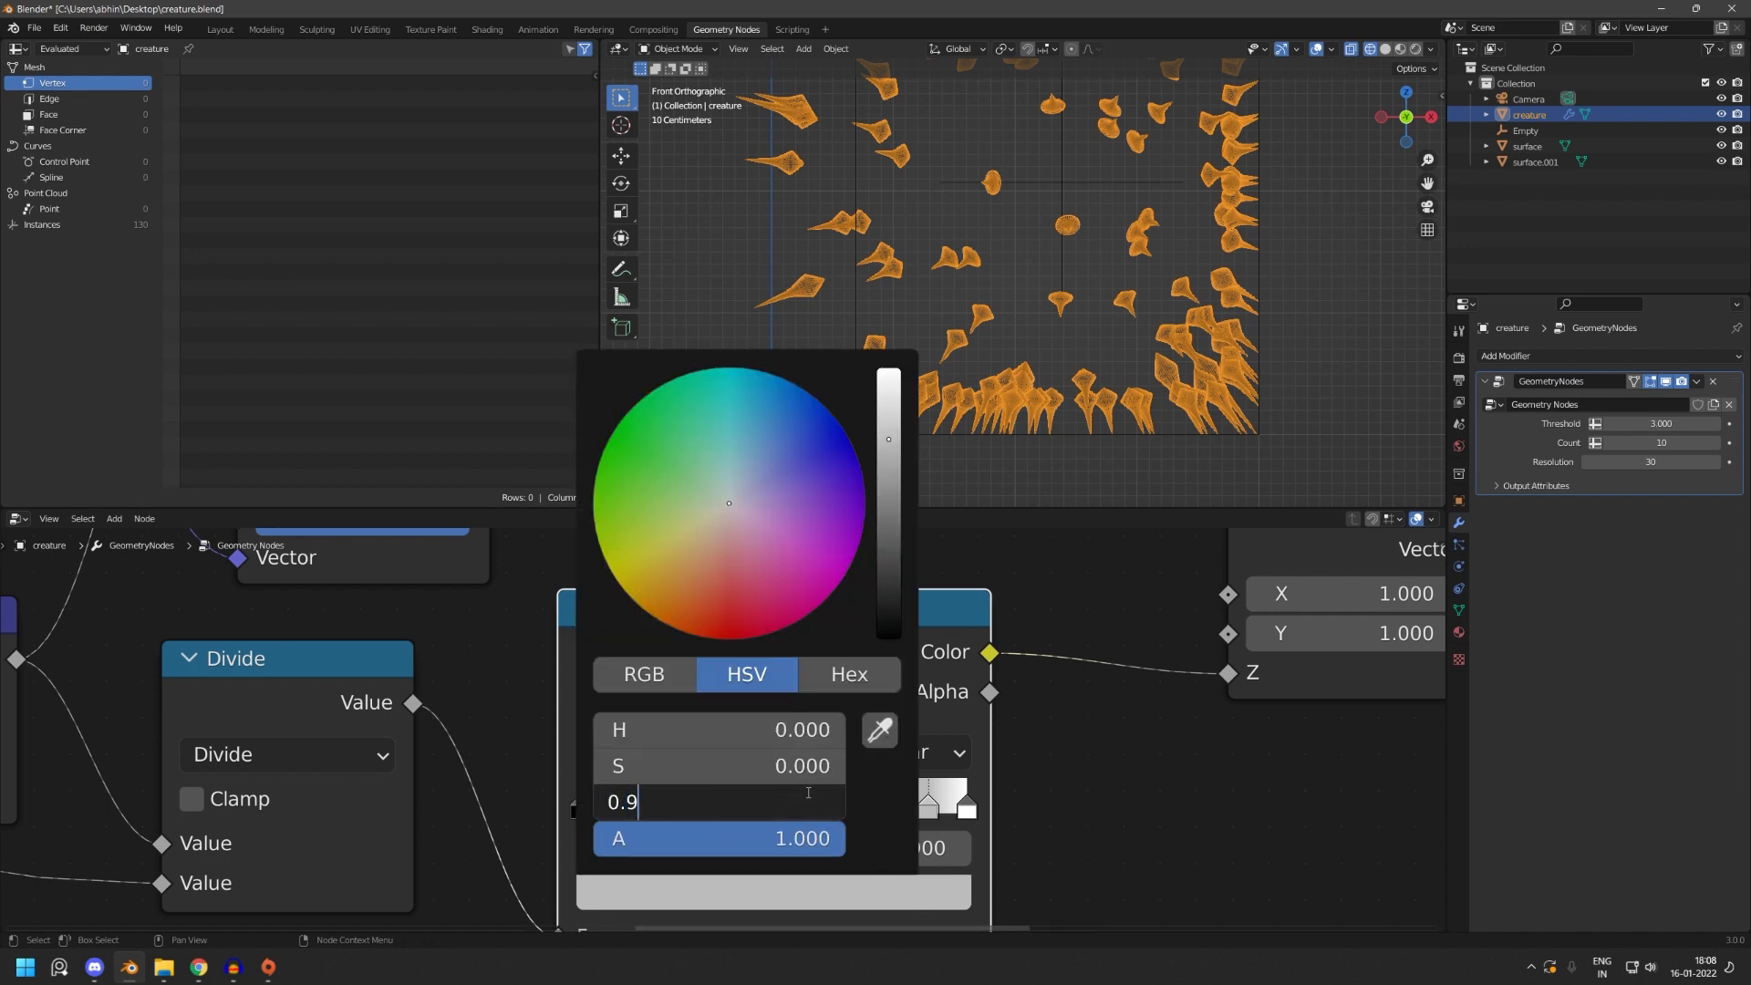
key("Return")
- Set the colour of the ColorRamp's last stop to black
left_click(967, 808)
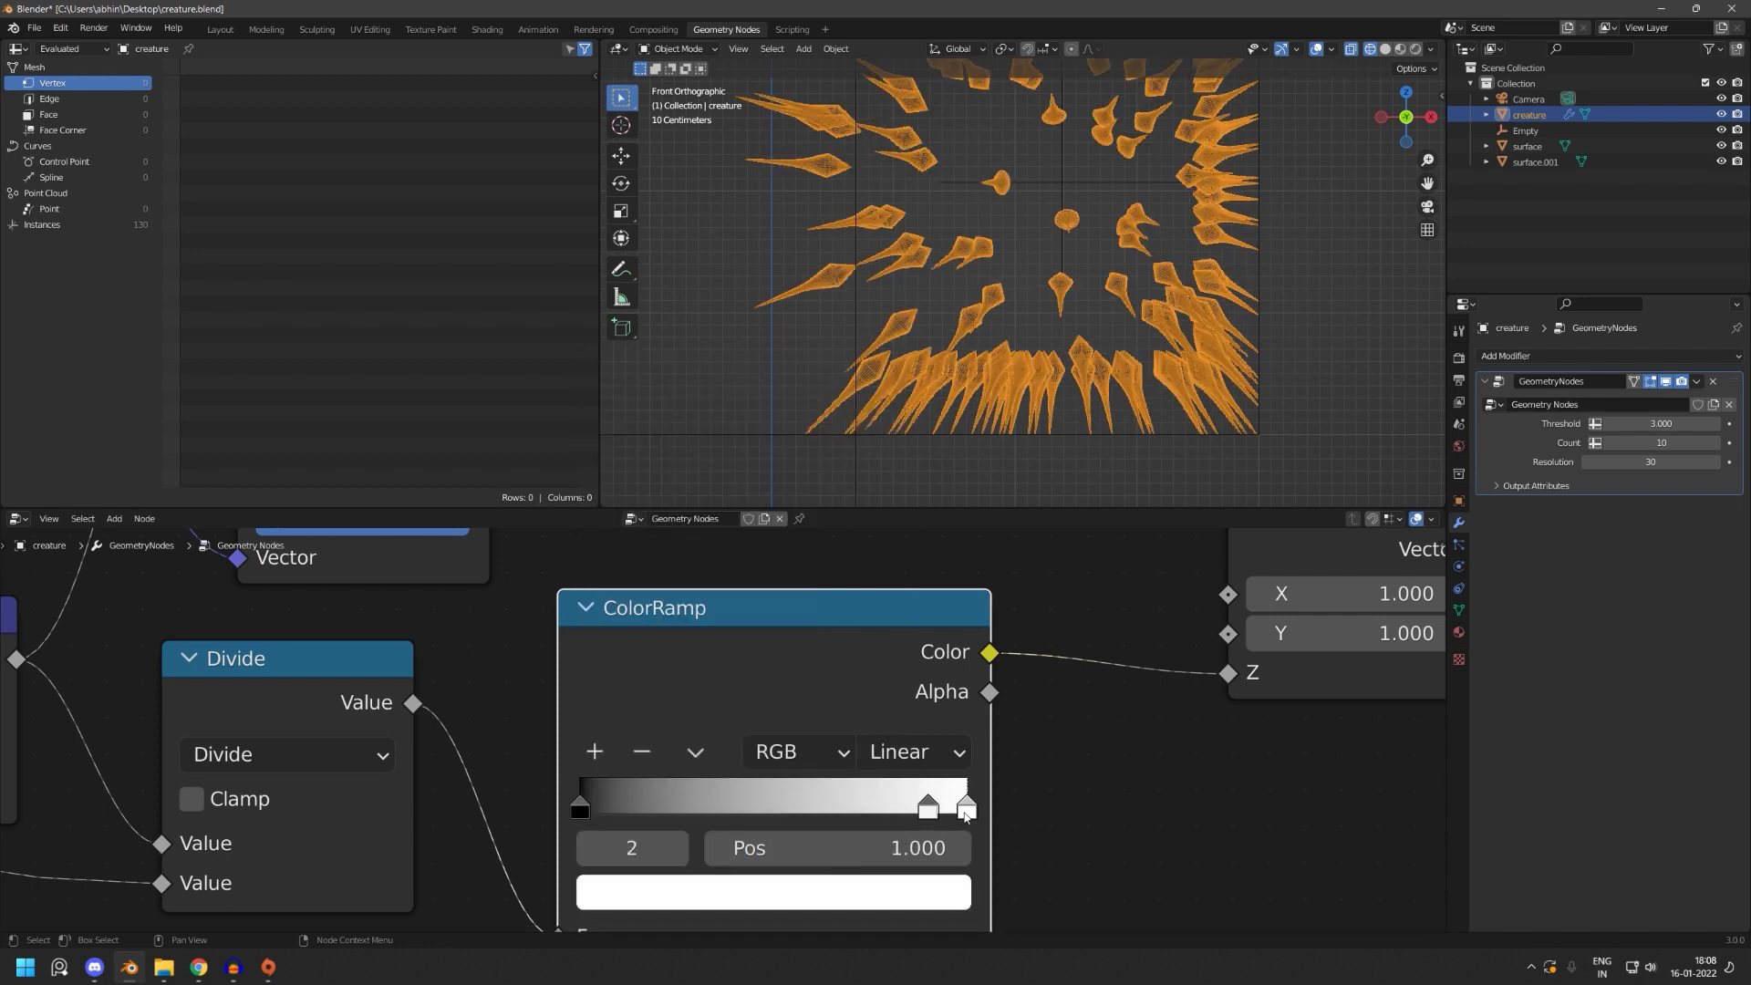
left_click(947, 890)
left_click_drag(796, 803, 547, 802)
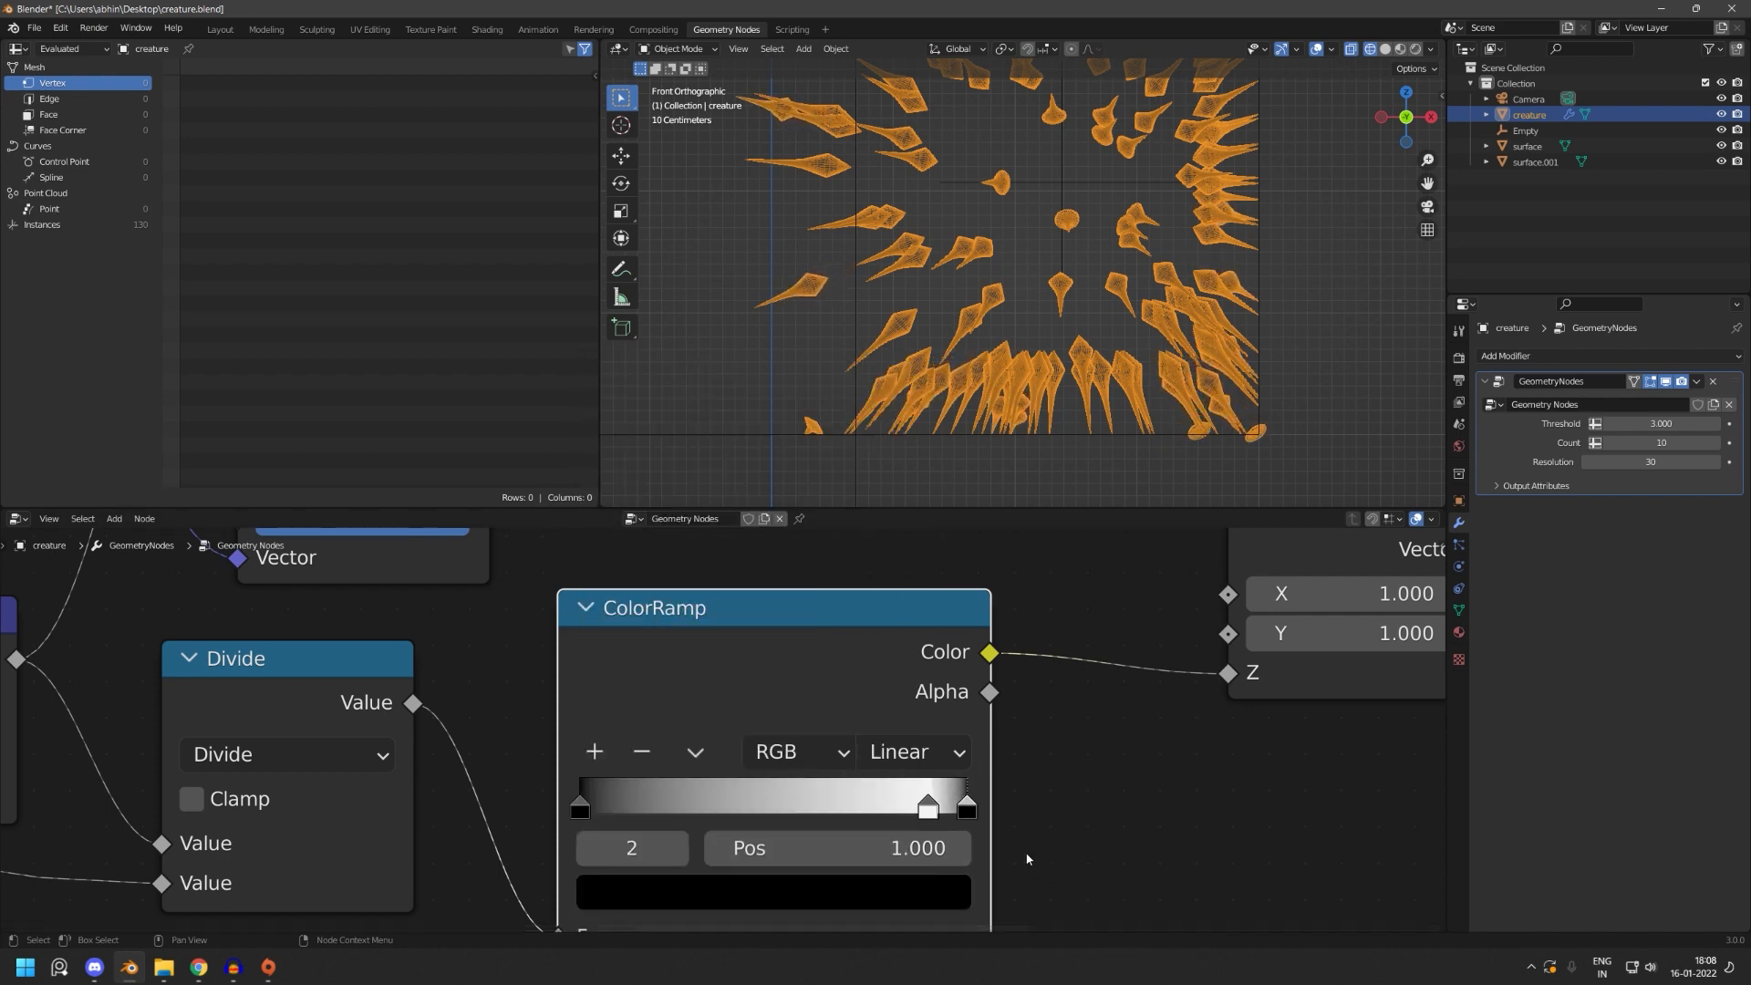
- Reposition the Combine XYZ node farther from the ColorRamp to make room for another node between them
middle_click_drag(1152, 785, 869, 853)
scroll(920, 674, "down", 2)
left_click_drag(940, 660, 889, 649)
scroll(958, 684, "down", 7)
middle_click_drag(1266, 613, 1071, 846)
scroll(1071, 847, "down", 4)
left_click_drag(1253, 793, 1107, 630)
left_click(887, 813)
middle_click_drag(832, 886, 1111, 641)
scroll(860, 706, "up", 6)
middle_click_drag(859, 706, 738, 771)
left_click_drag(848, 630, 1007, 602)
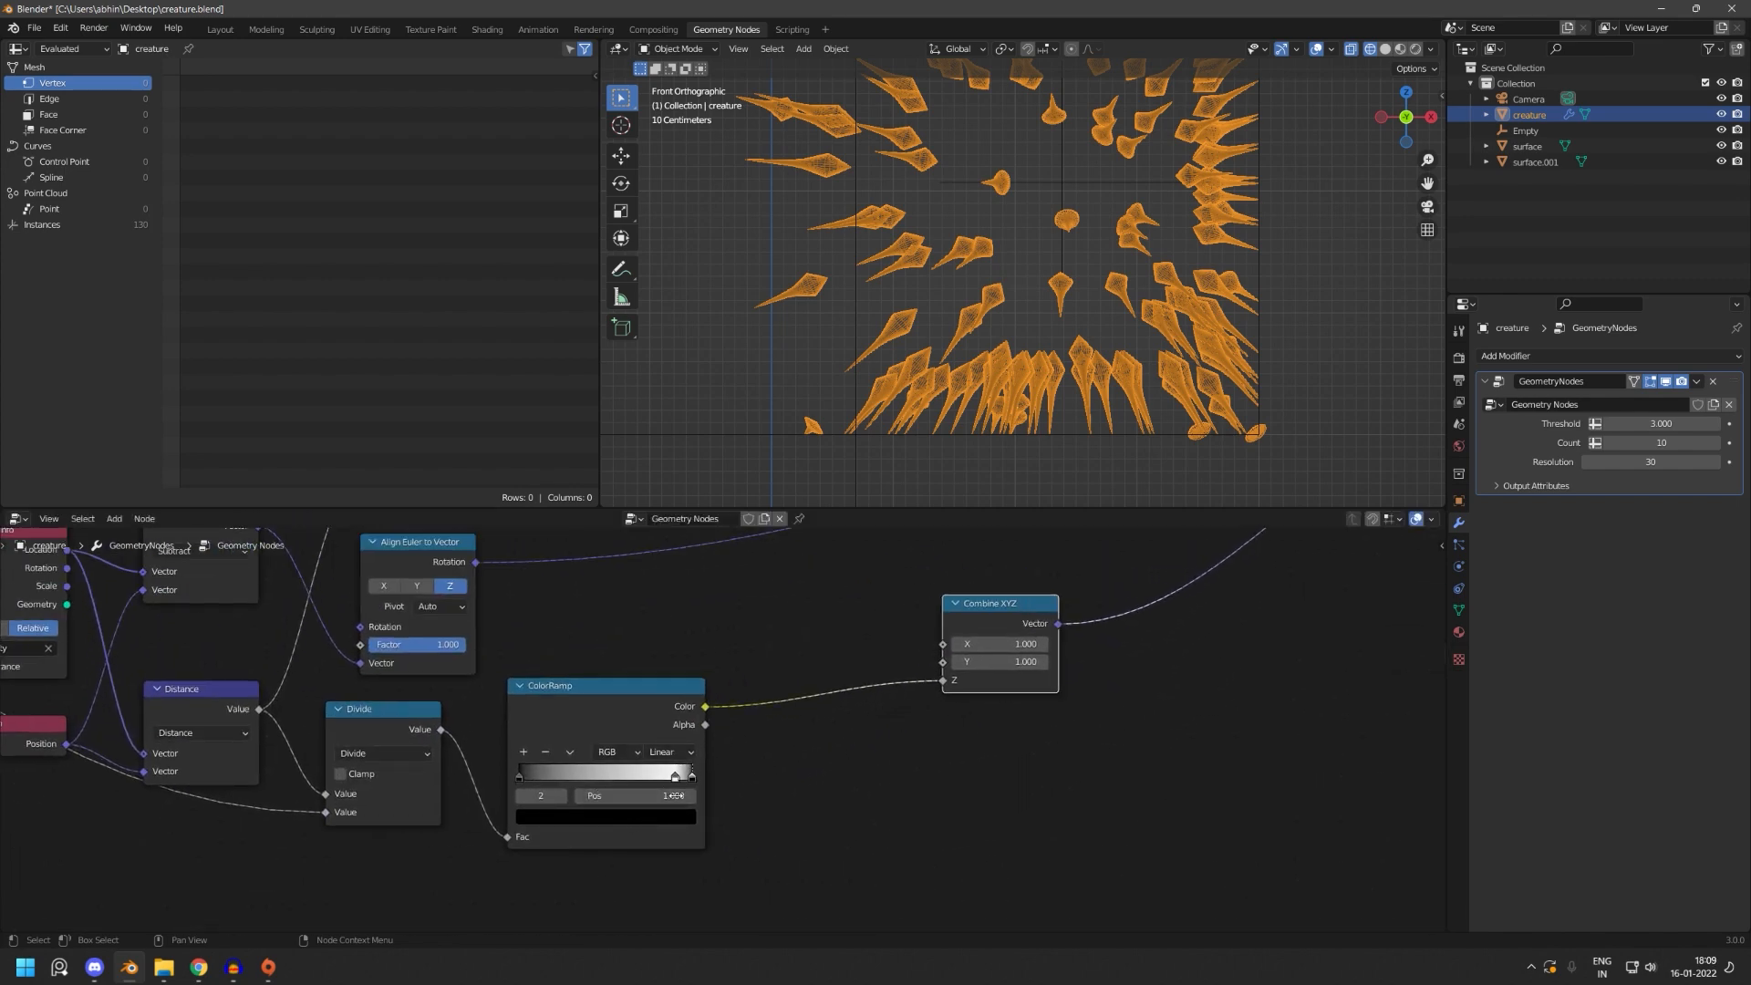
middle_click_drag(857, 820, 965, 811)
left_click(508, 700)
scroll(508, 700, "up", 4)
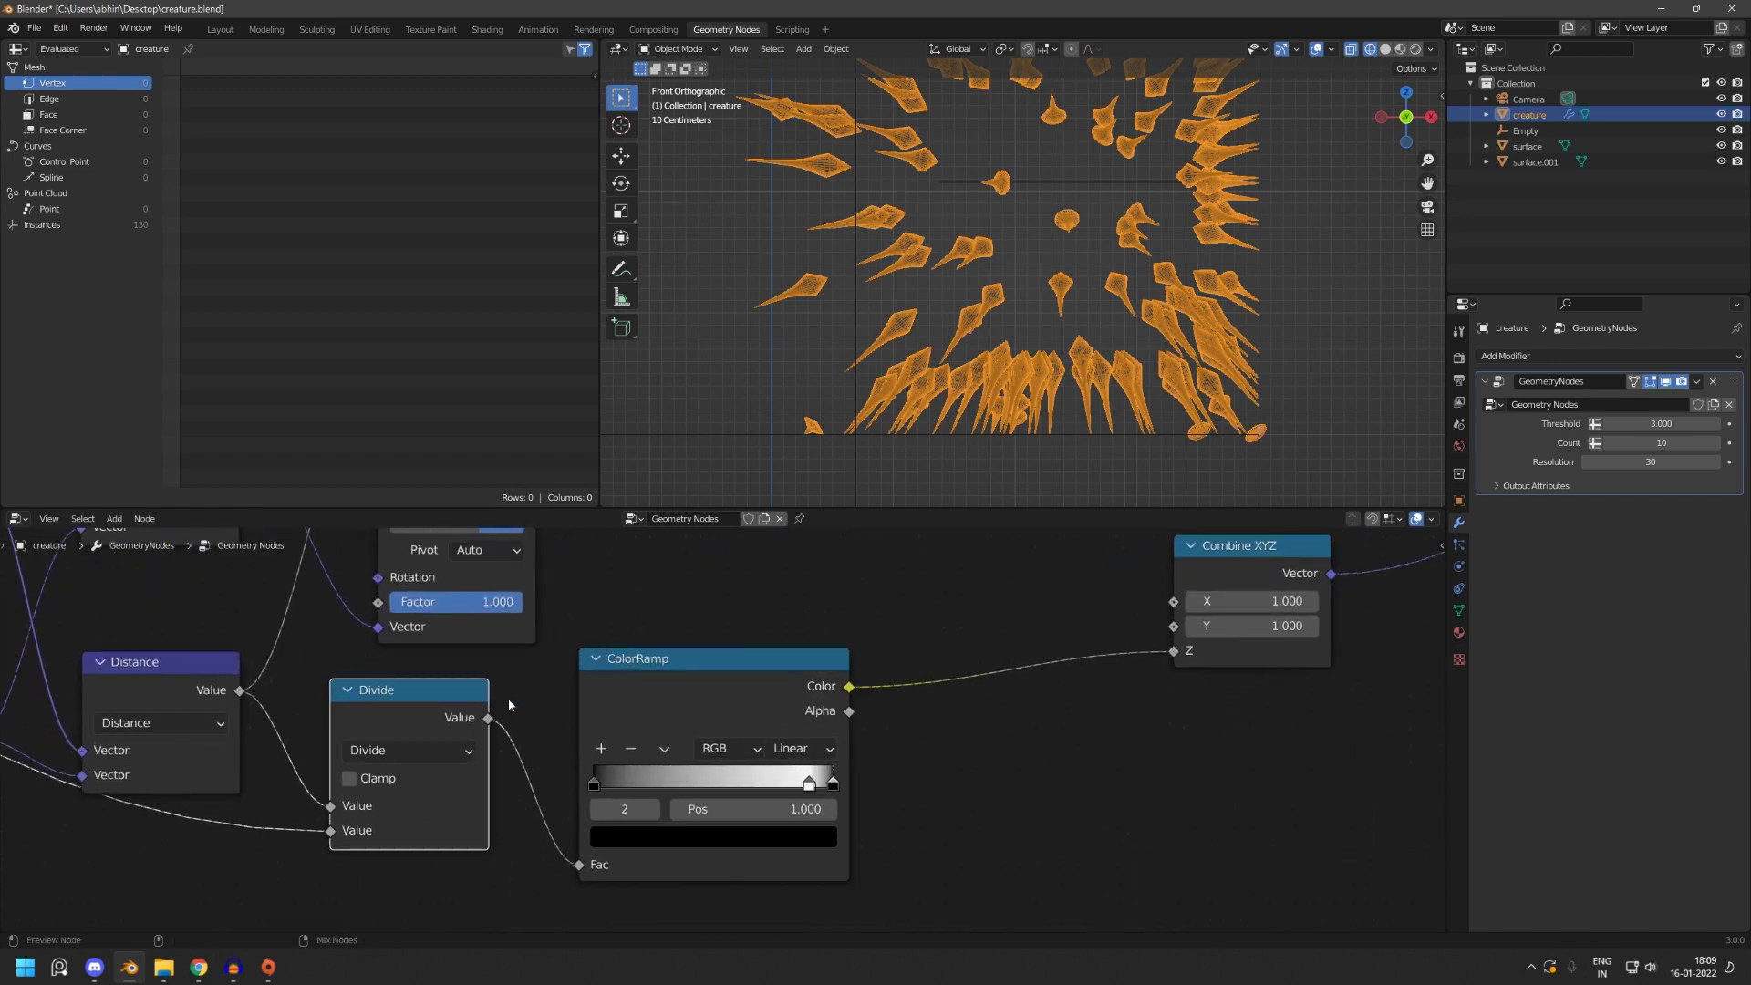
key("ctrl+shift+d")
right_click(1057, 736)
key("x")
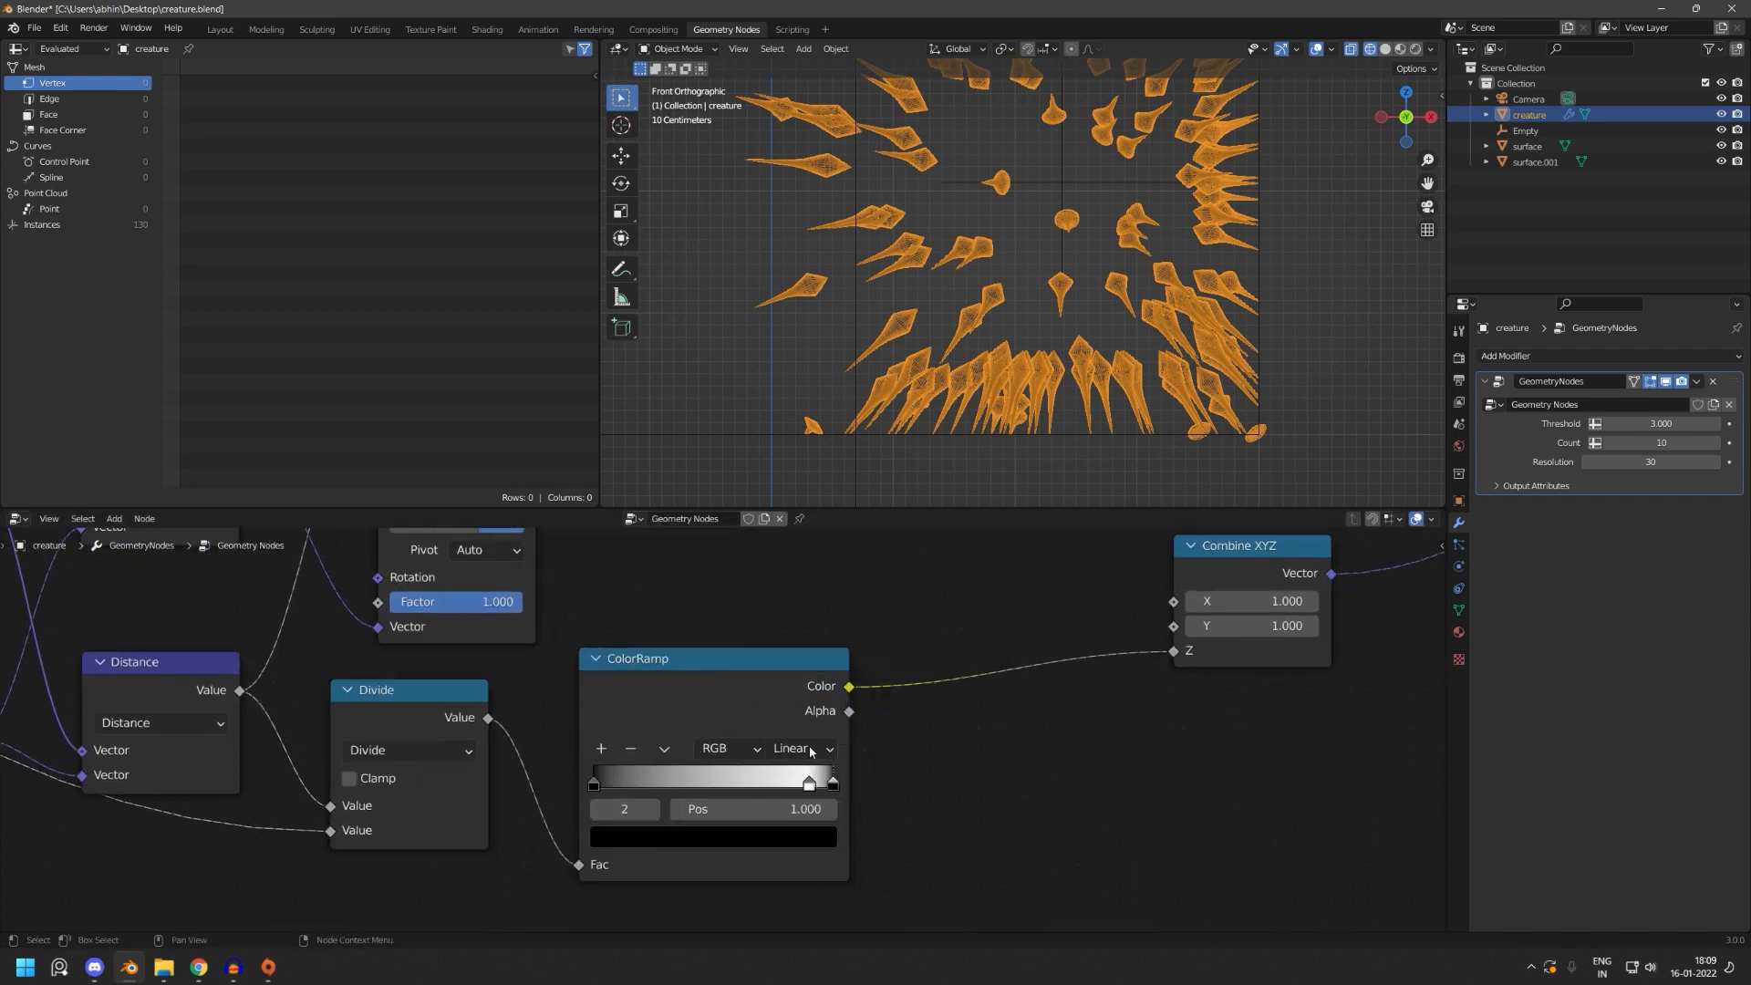
- Duplicate the Divide node onto the link between ColorRamp and Combine XYZ, and set the copy's operation to Multiply
left_click(486, 699)
key("shift+d")
left_click(1069, 636)
scroll(1071, 640, "up", 3)
left_click(1076, 676)
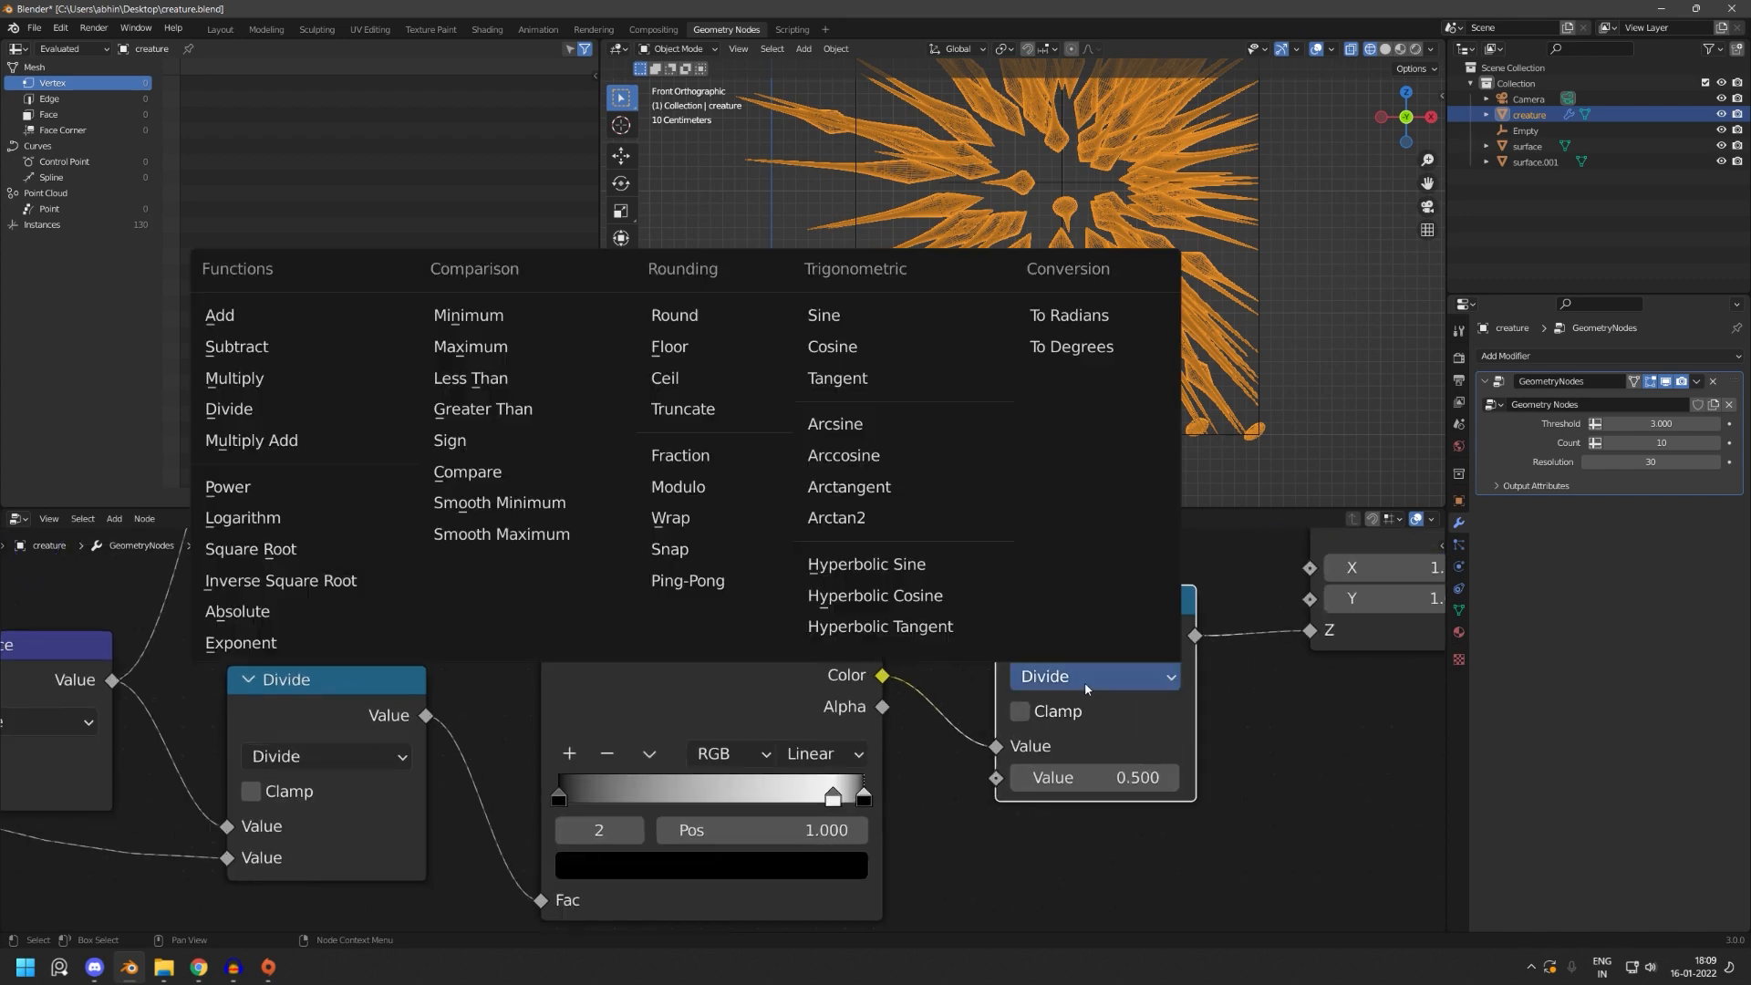
left_click(234, 377)
scroll(407, 828, "down", 3)
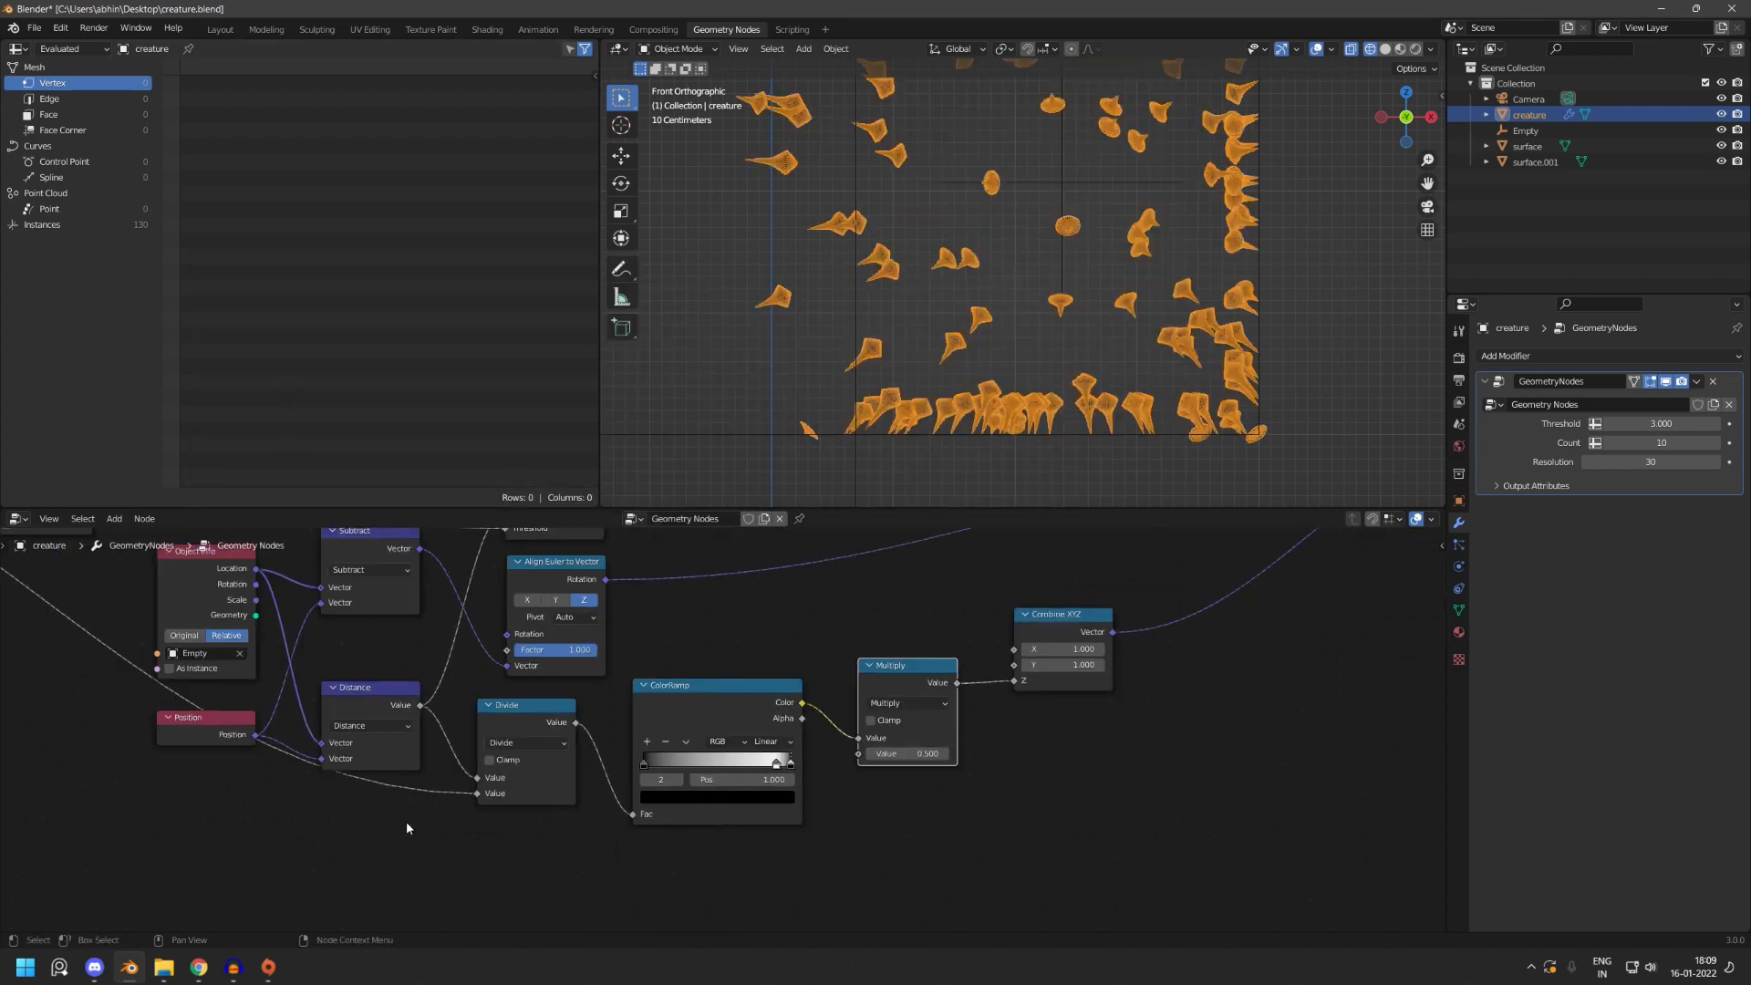
- Add a reroute point on the Threshold link to Divide and place it below the Position node
middle_click_drag(295, 780, 759, 855)
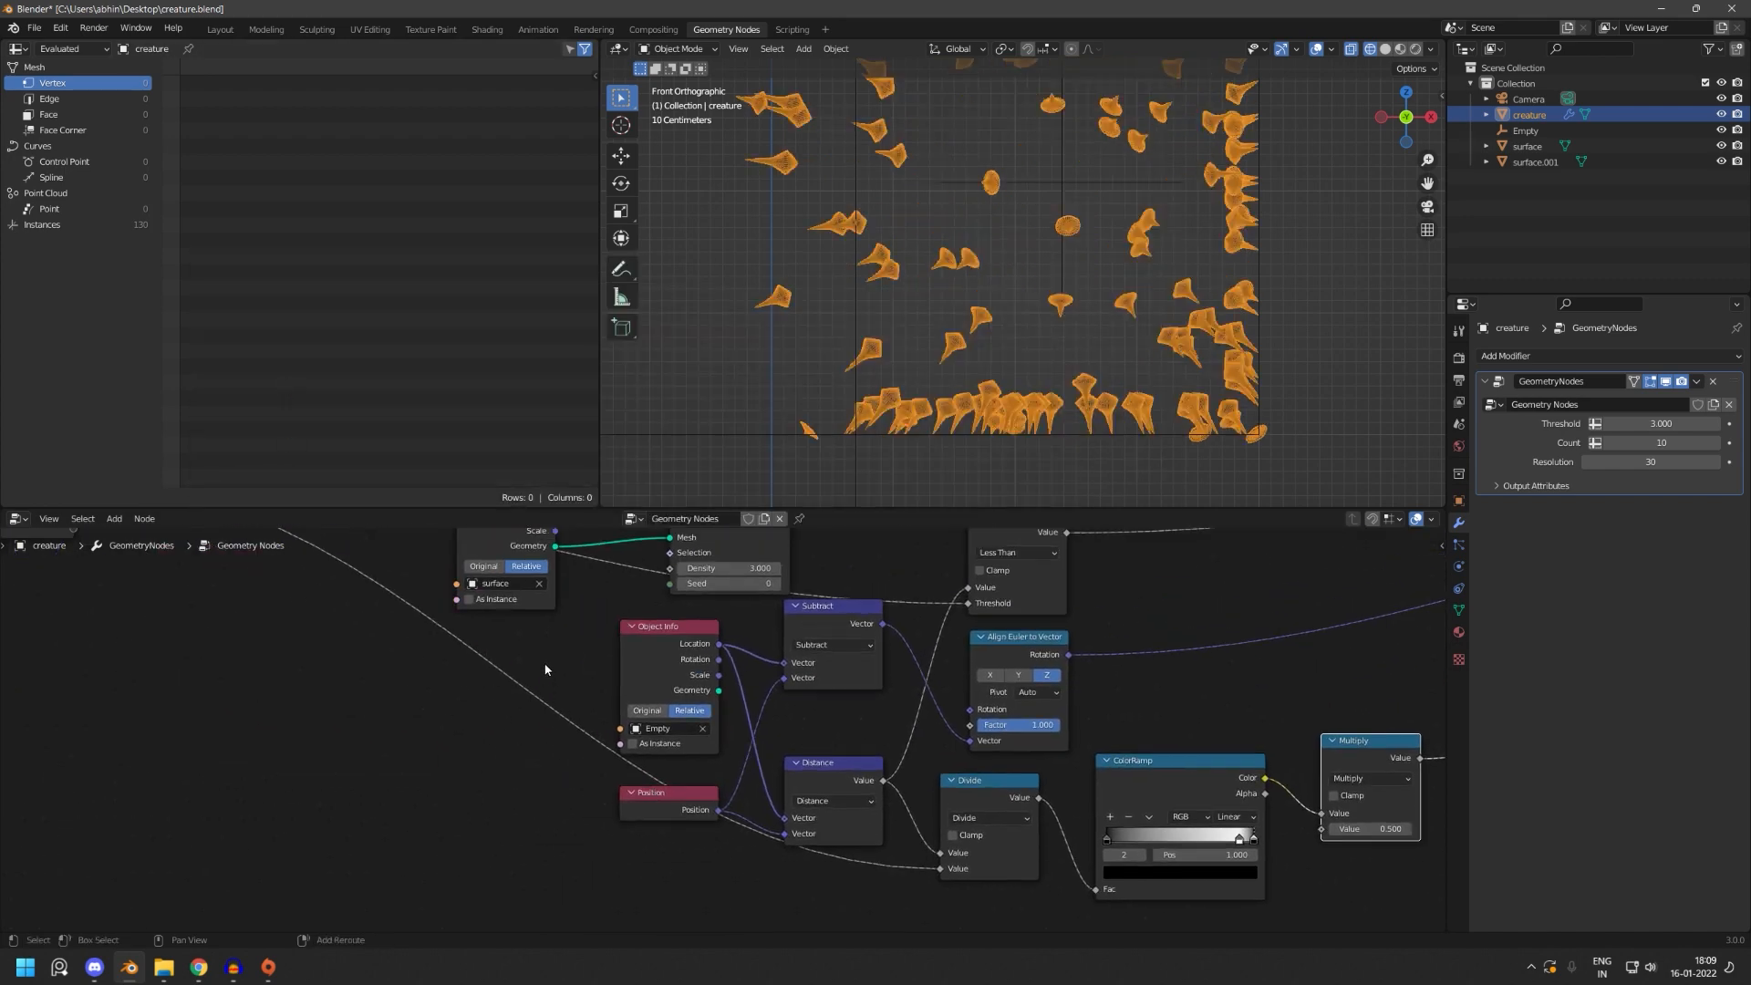
right_click_drag(546, 671, 545, 715, "shift")
key("g")
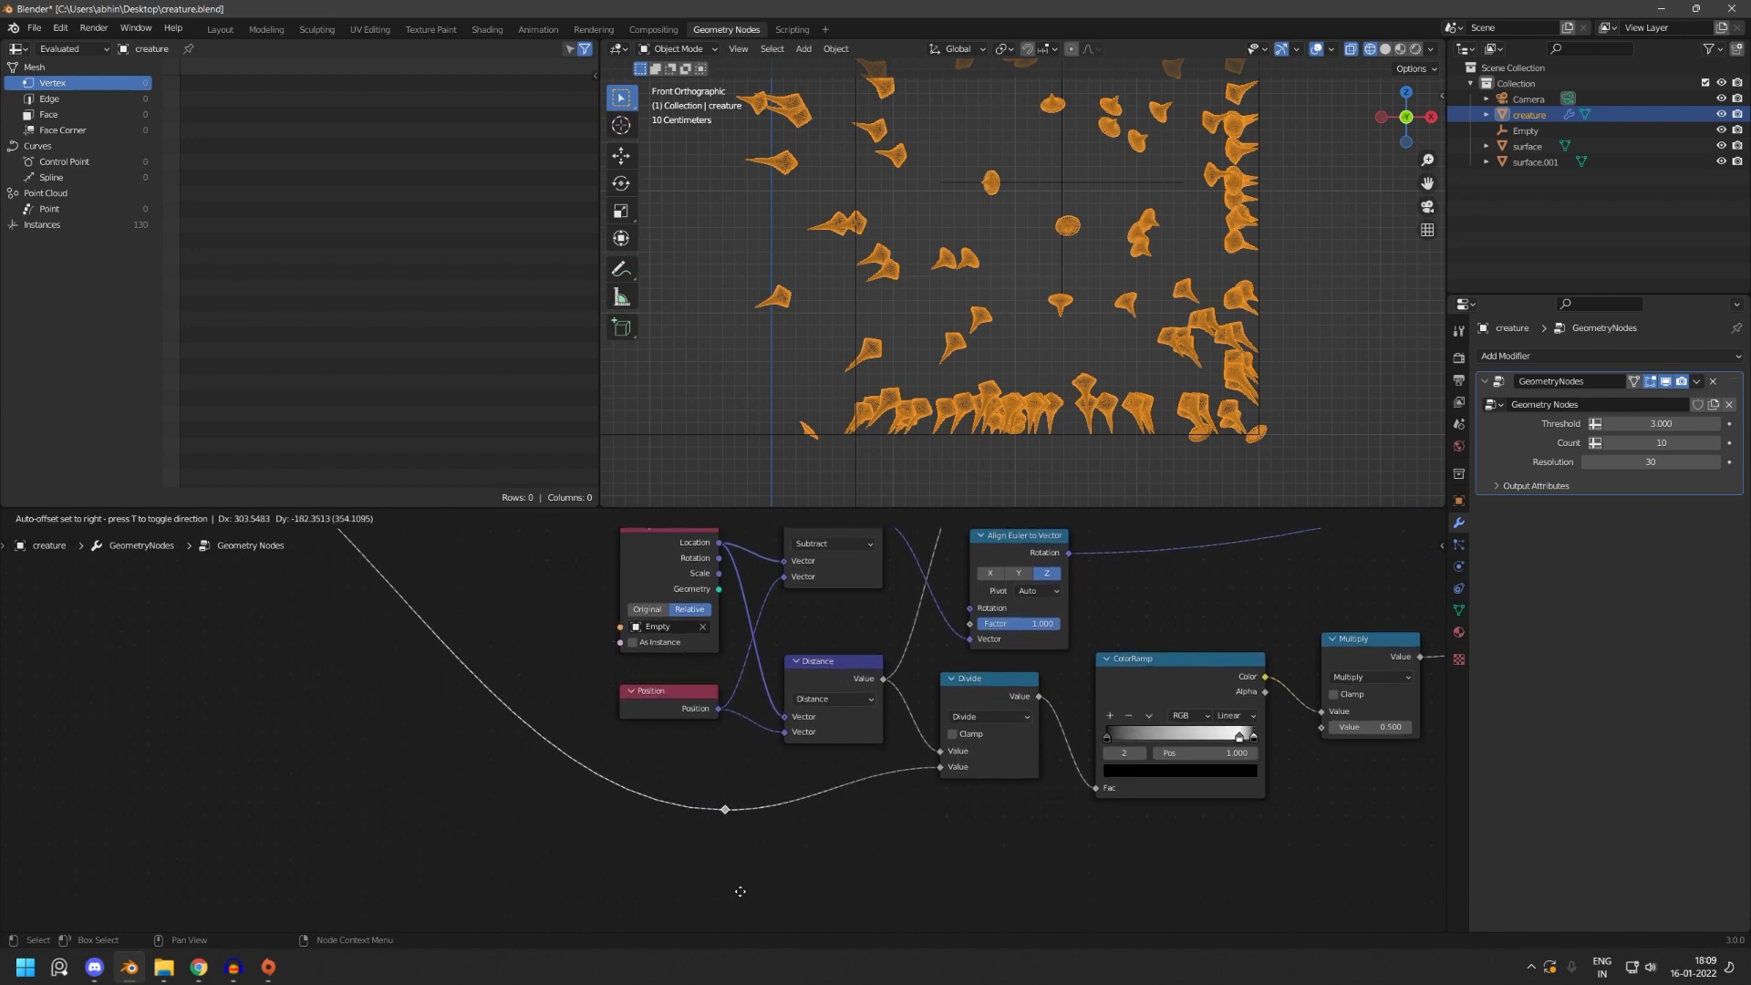
left_click(701, 846)
- Connect the reroute point to the second Value of the Multiply node and save the file
middle_click_drag(693, 774, 531, 778)
left_click_drag(526, 768, 1161, 731)
middle_click_drag(1265, 730, 1102, 828)
scroll(806, 406, "down", 3)
key("ctrl+s")
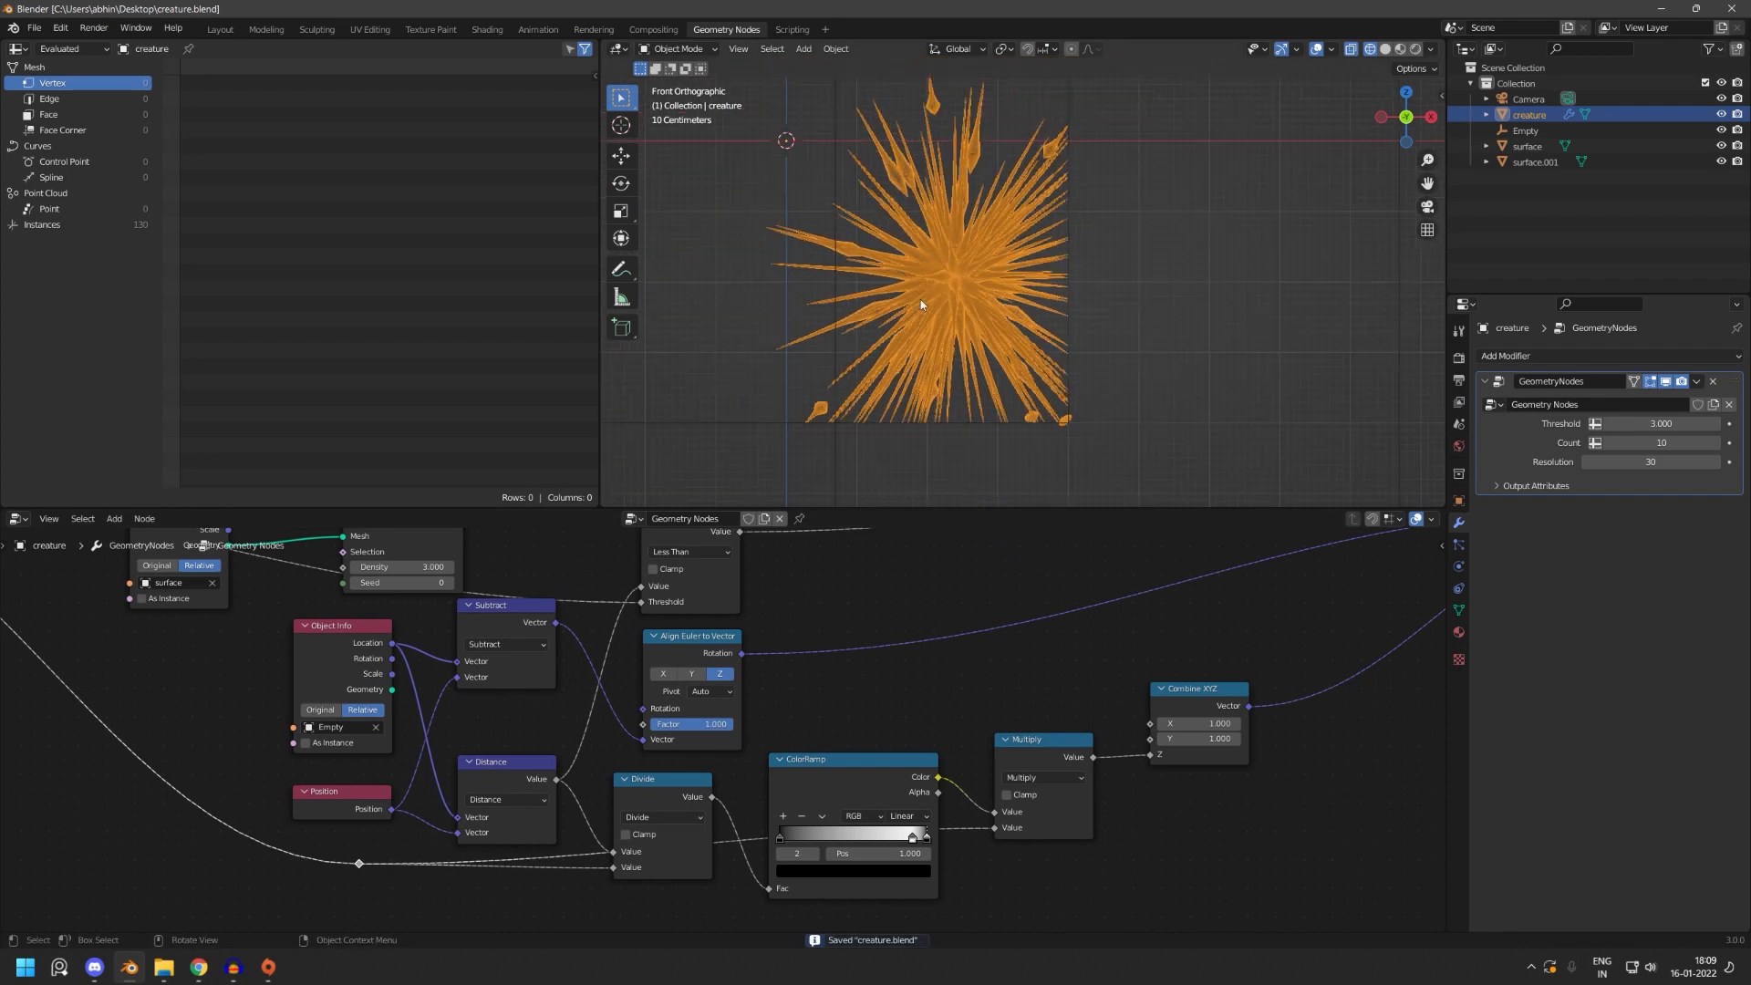
- Try moving the Empty around to test the spikes' reaction, then reselect the creature object and save the file
left_click(943, 290)
left_click(955, 284)
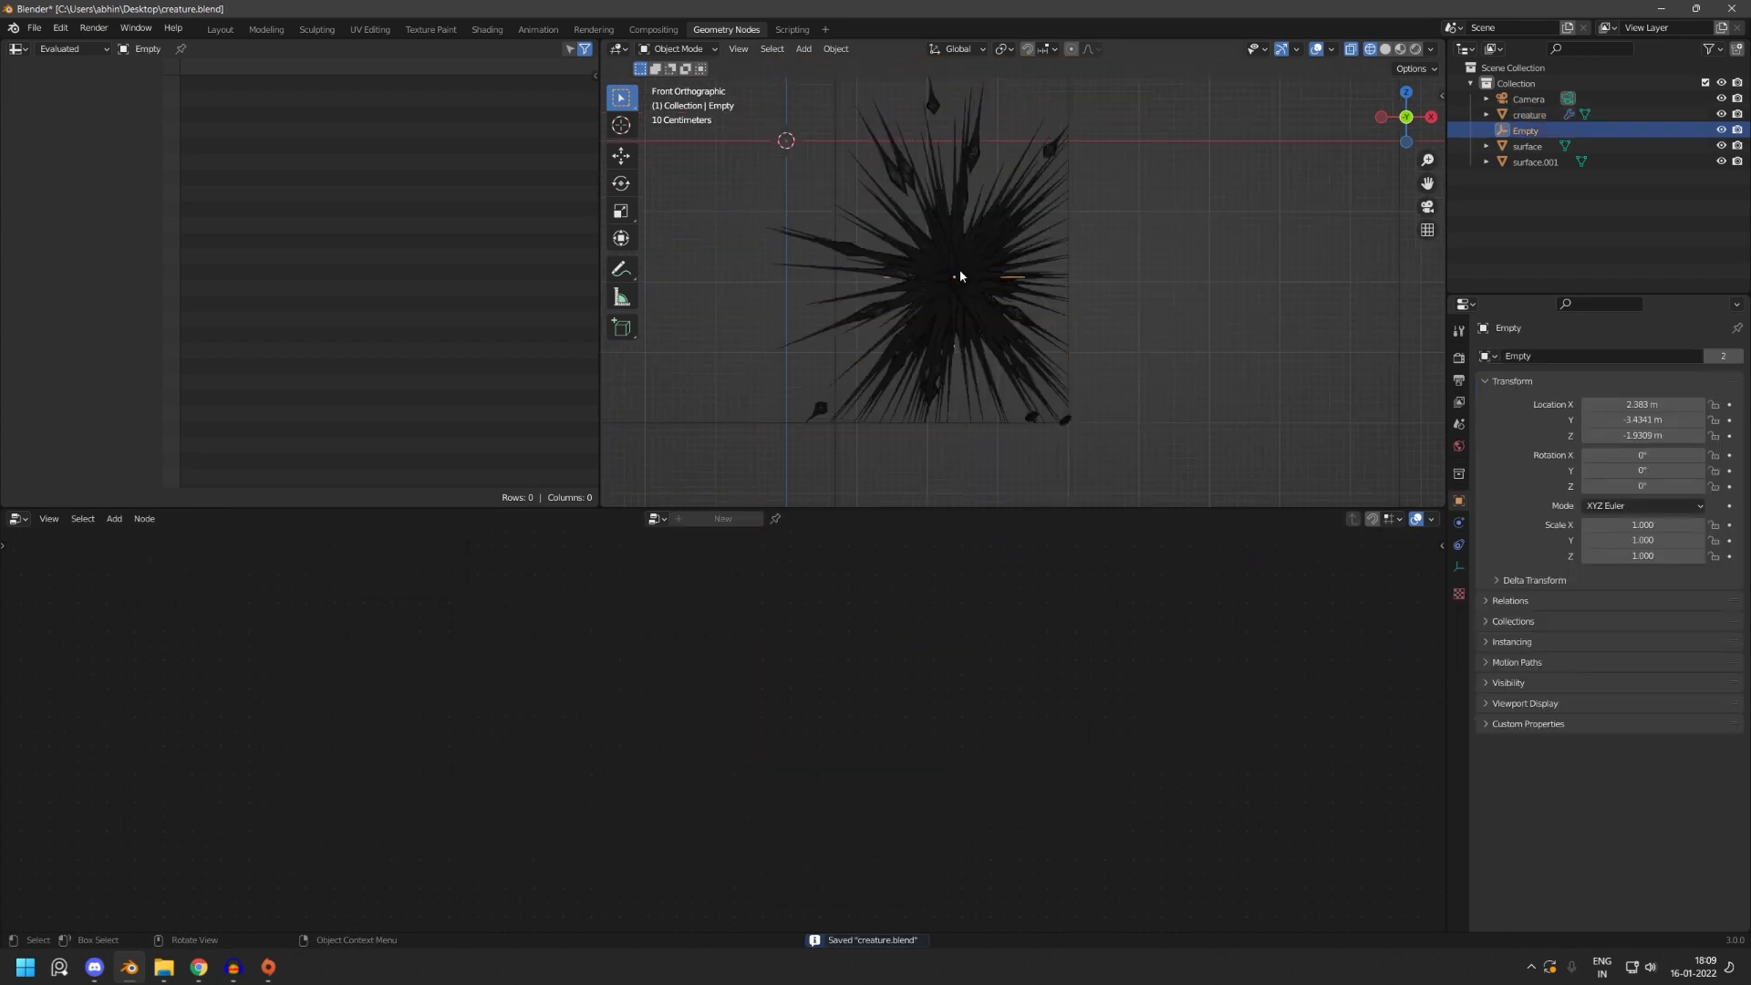
middle_click_drag(1033, 371, 1066, 405, "shift")
key("g")
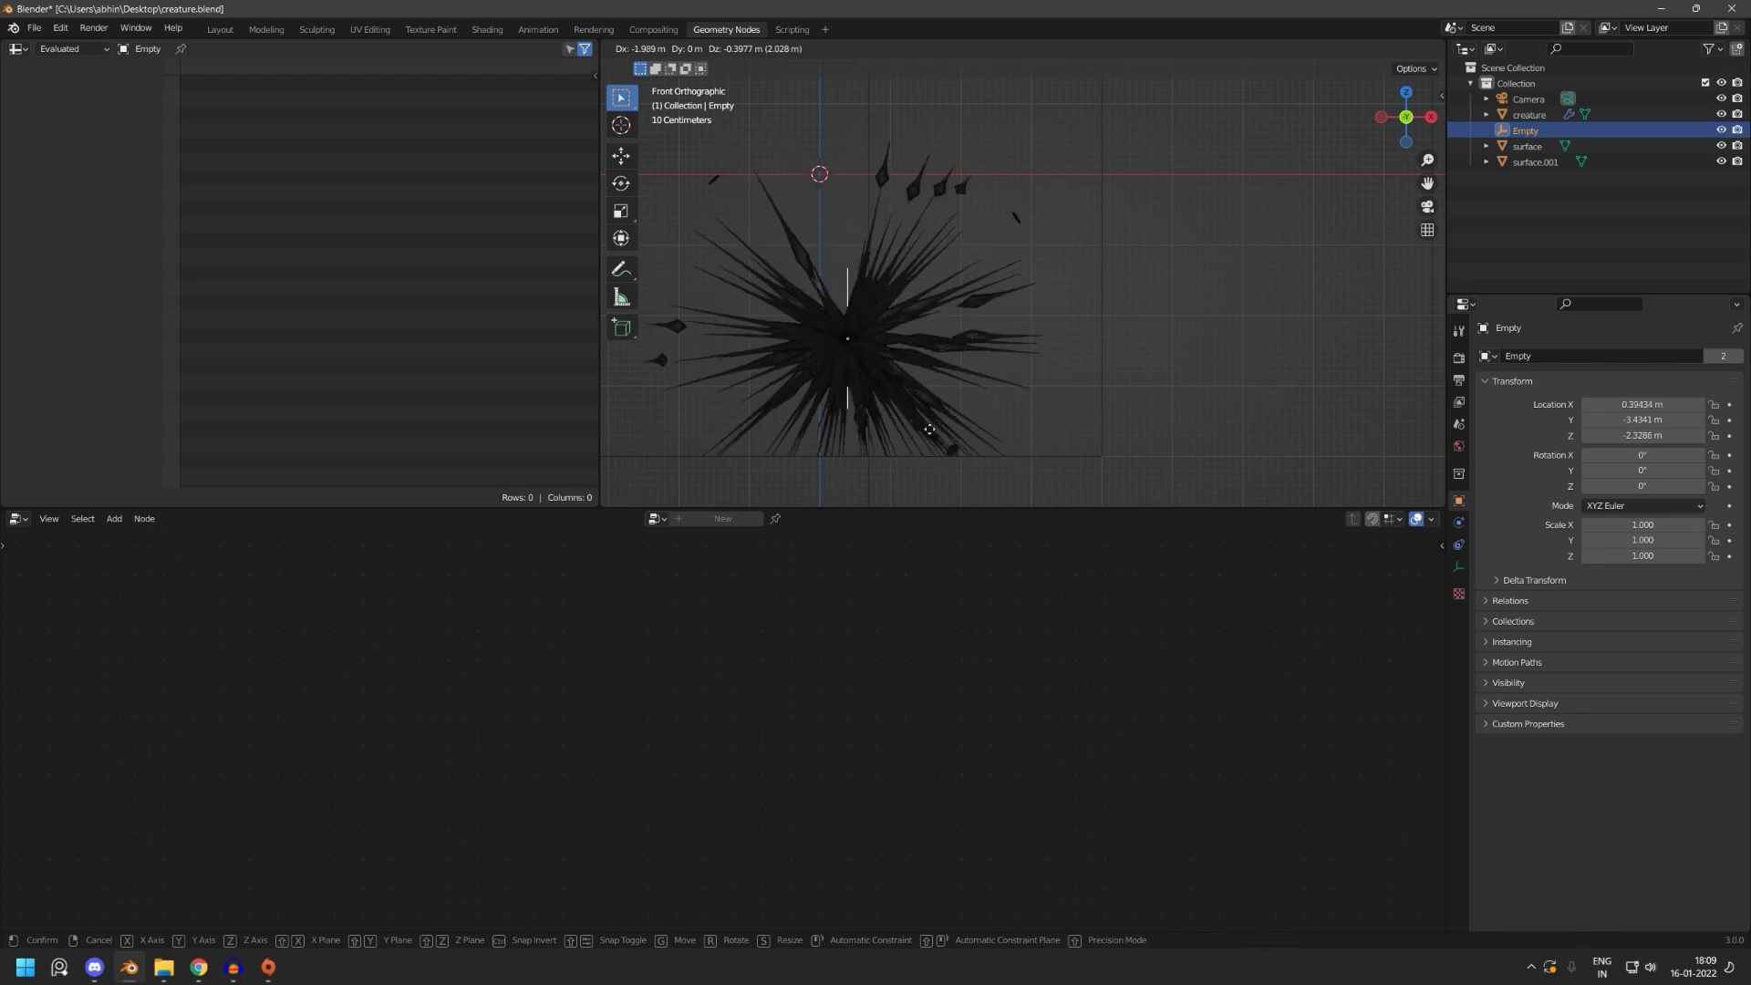
left_click(1060, 397)
left_click(1007, 369)
key("ctrl+s")
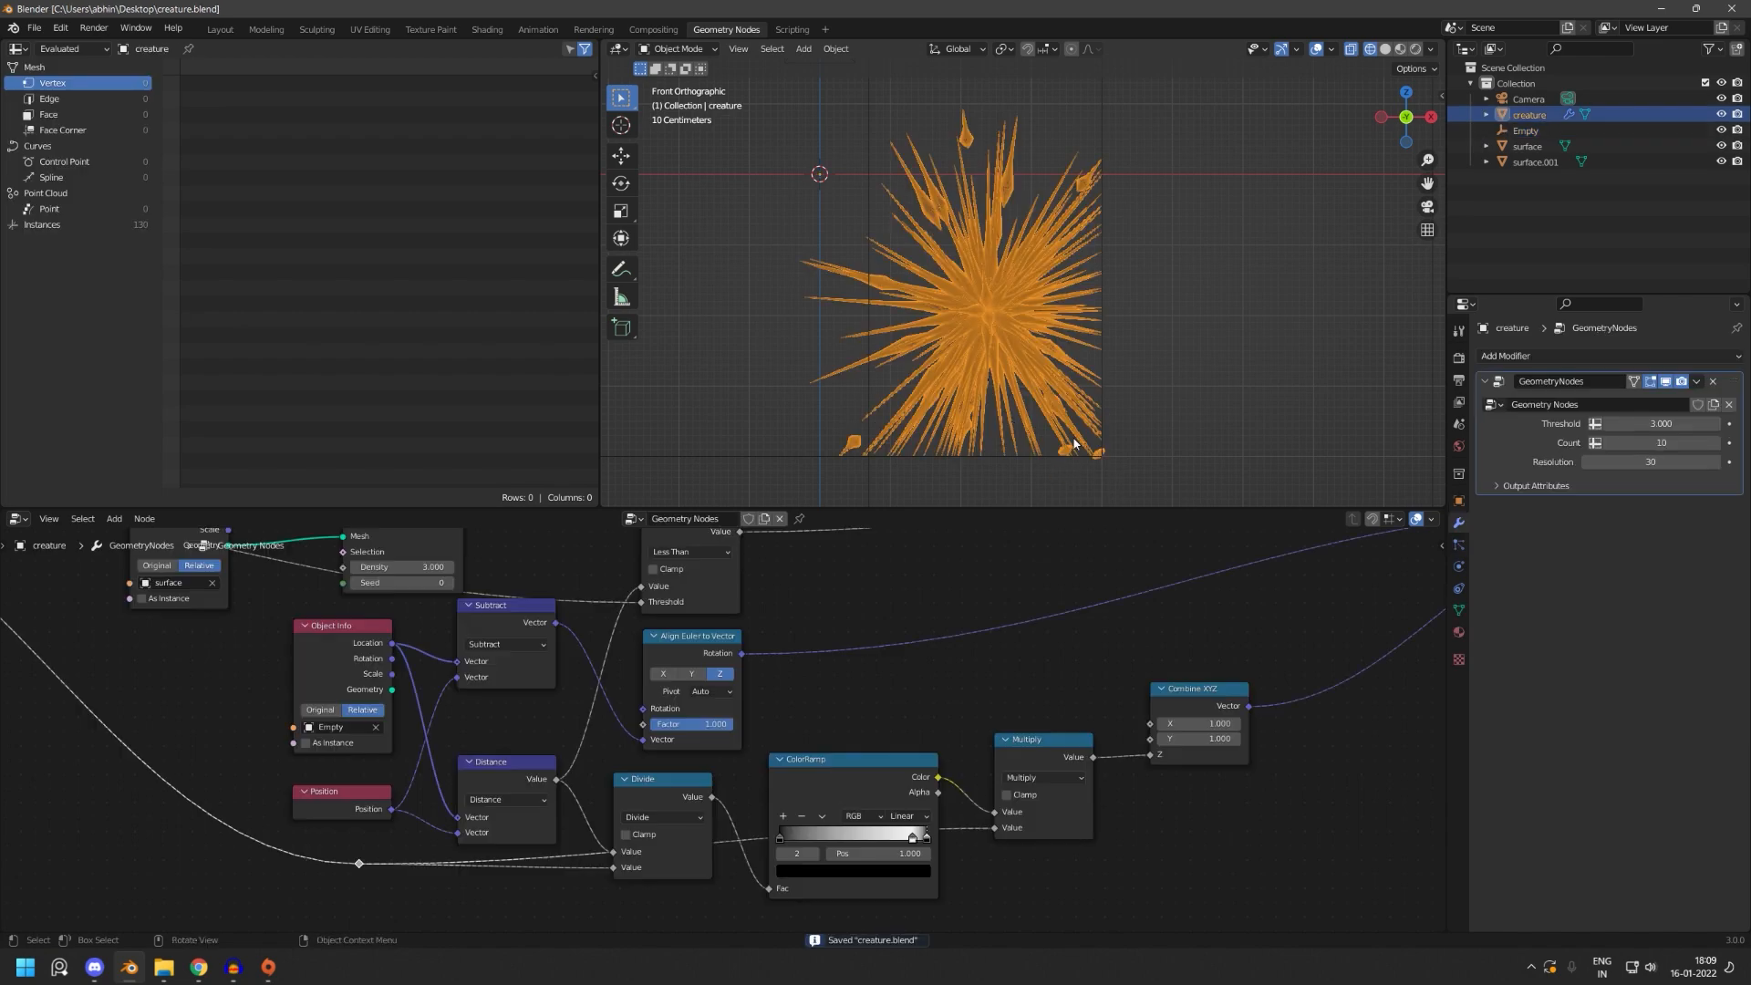
- Move the Instance on Points node farther from the Group Output and save the file
scroll(1226, 768, "down", 3)
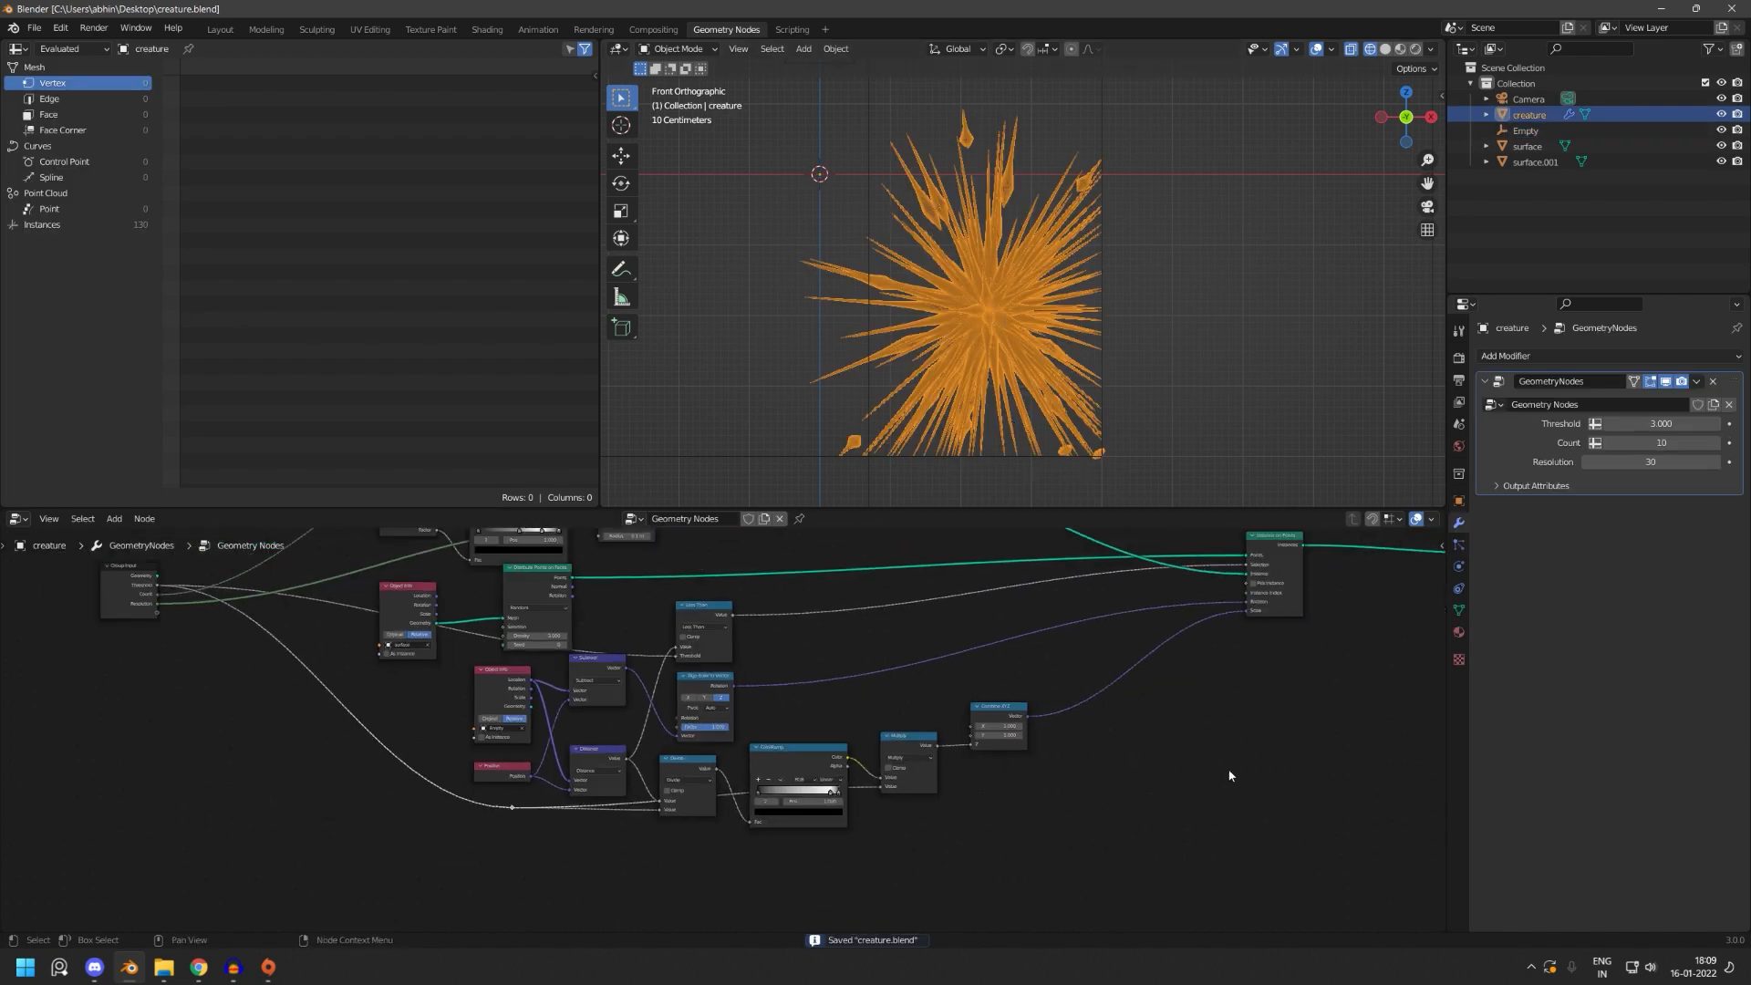
middle_click_drag(1228, 775, 931, 845)
middle_click_drag(1074, 753, 938, 844)
left_click_drag(849, 699, 745, 703)
key("ctrl+s")
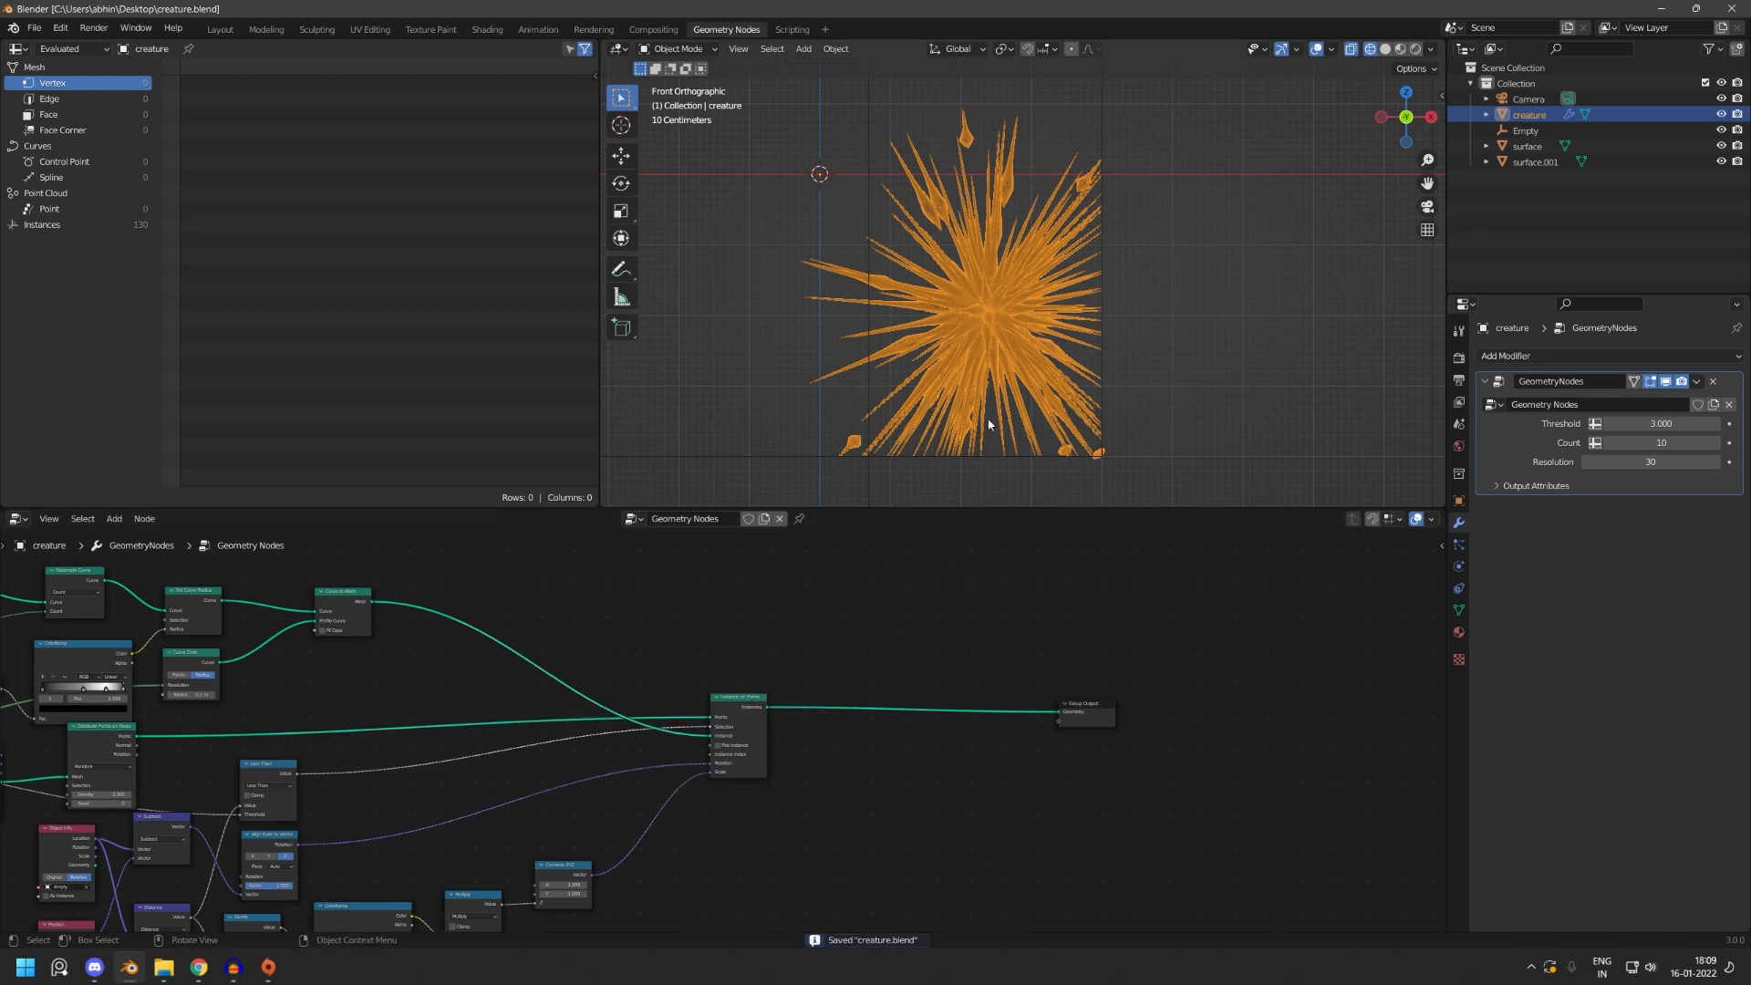
- Add a Set Position node on the link between Instance on Points and Group Output
scroll(945, 650, "up", 3)
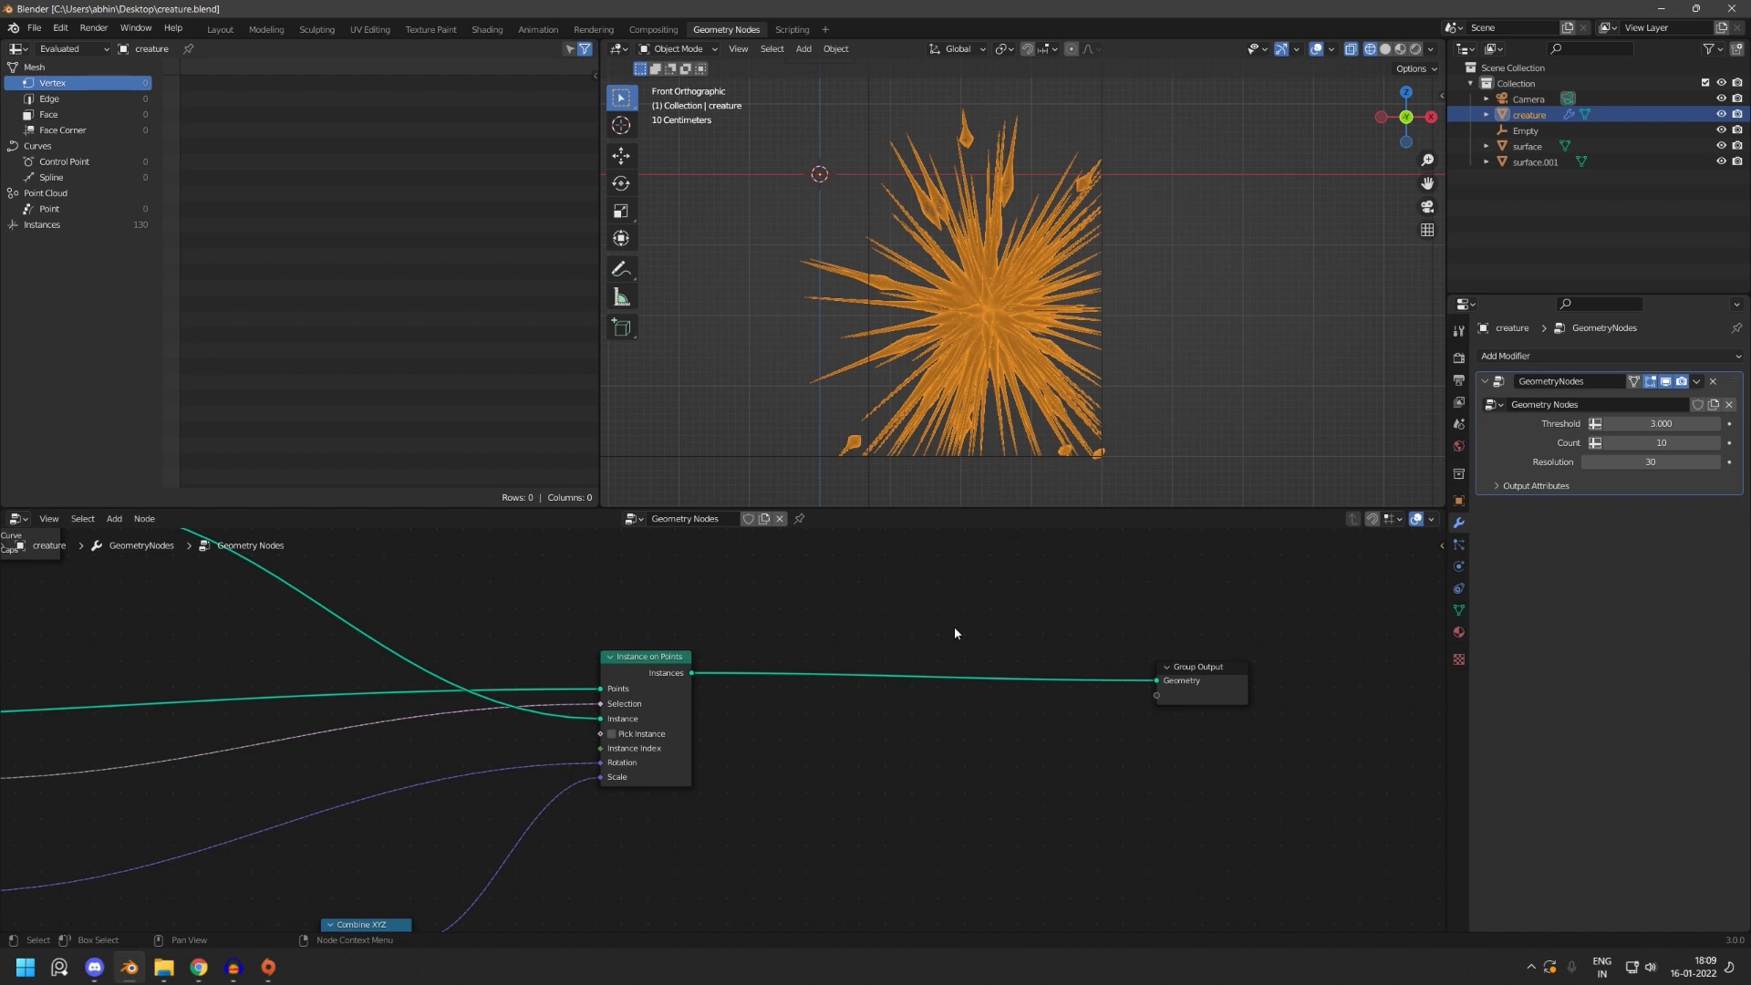
key("shift+a")
type("se")
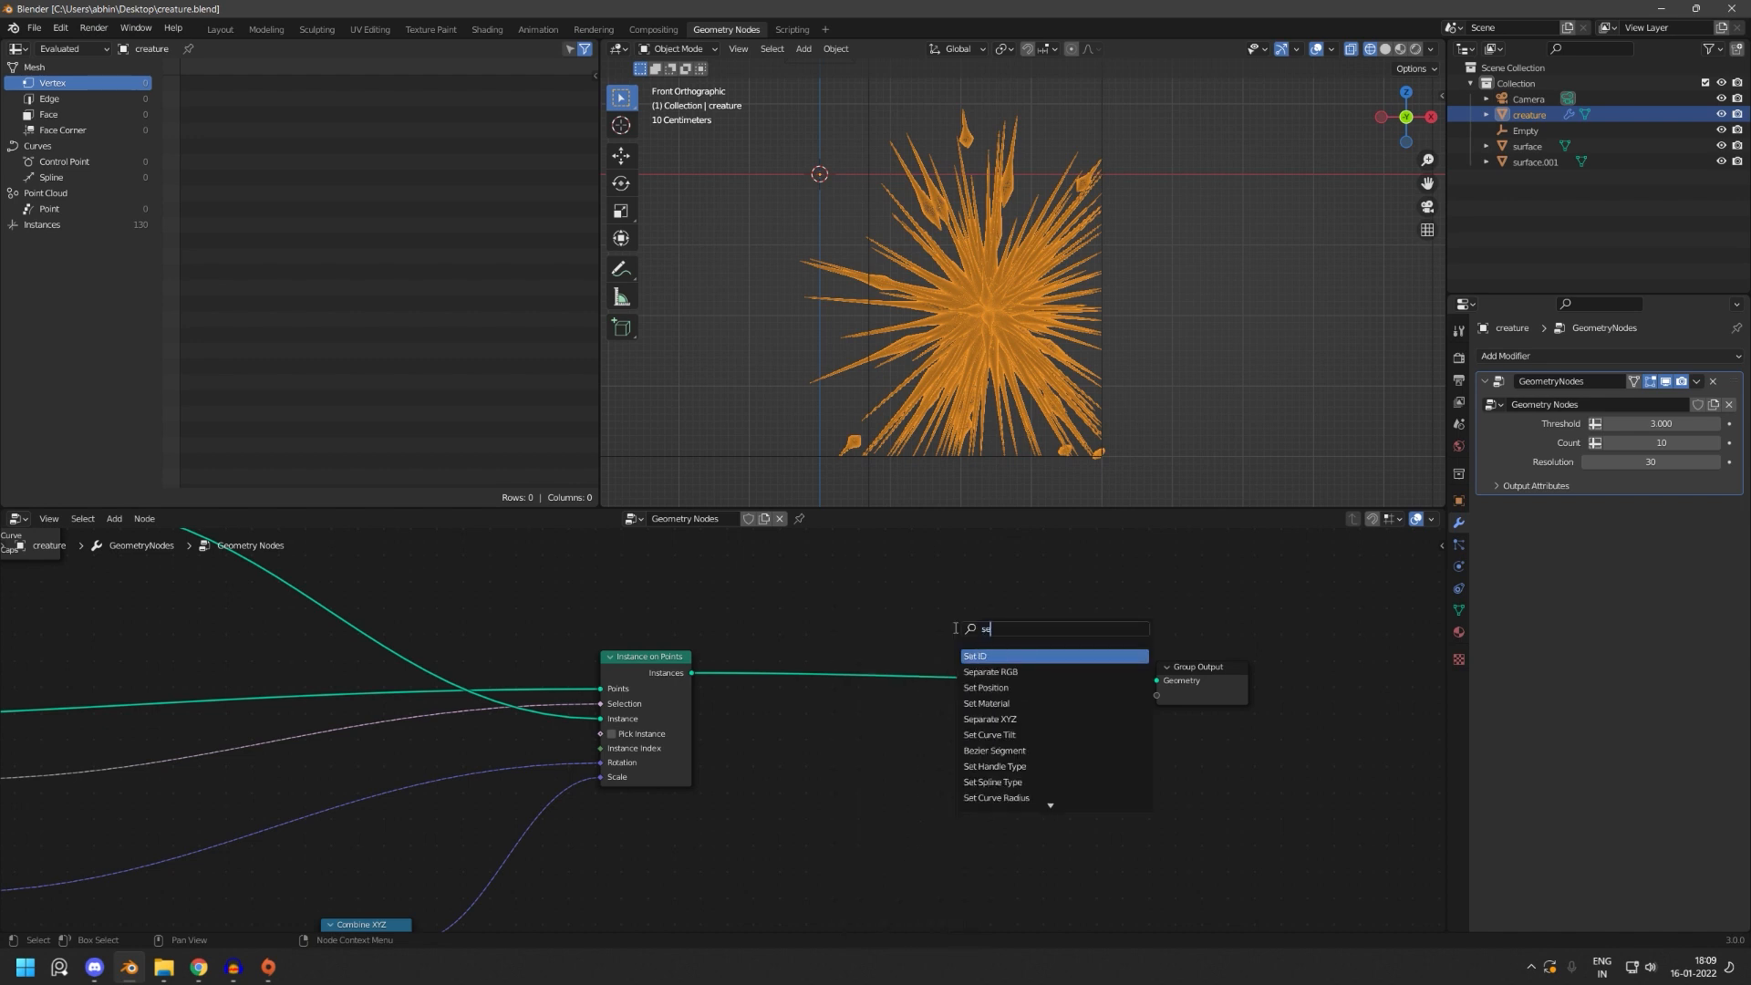
type("t pos")
key("Return")
left_click(956, 633)
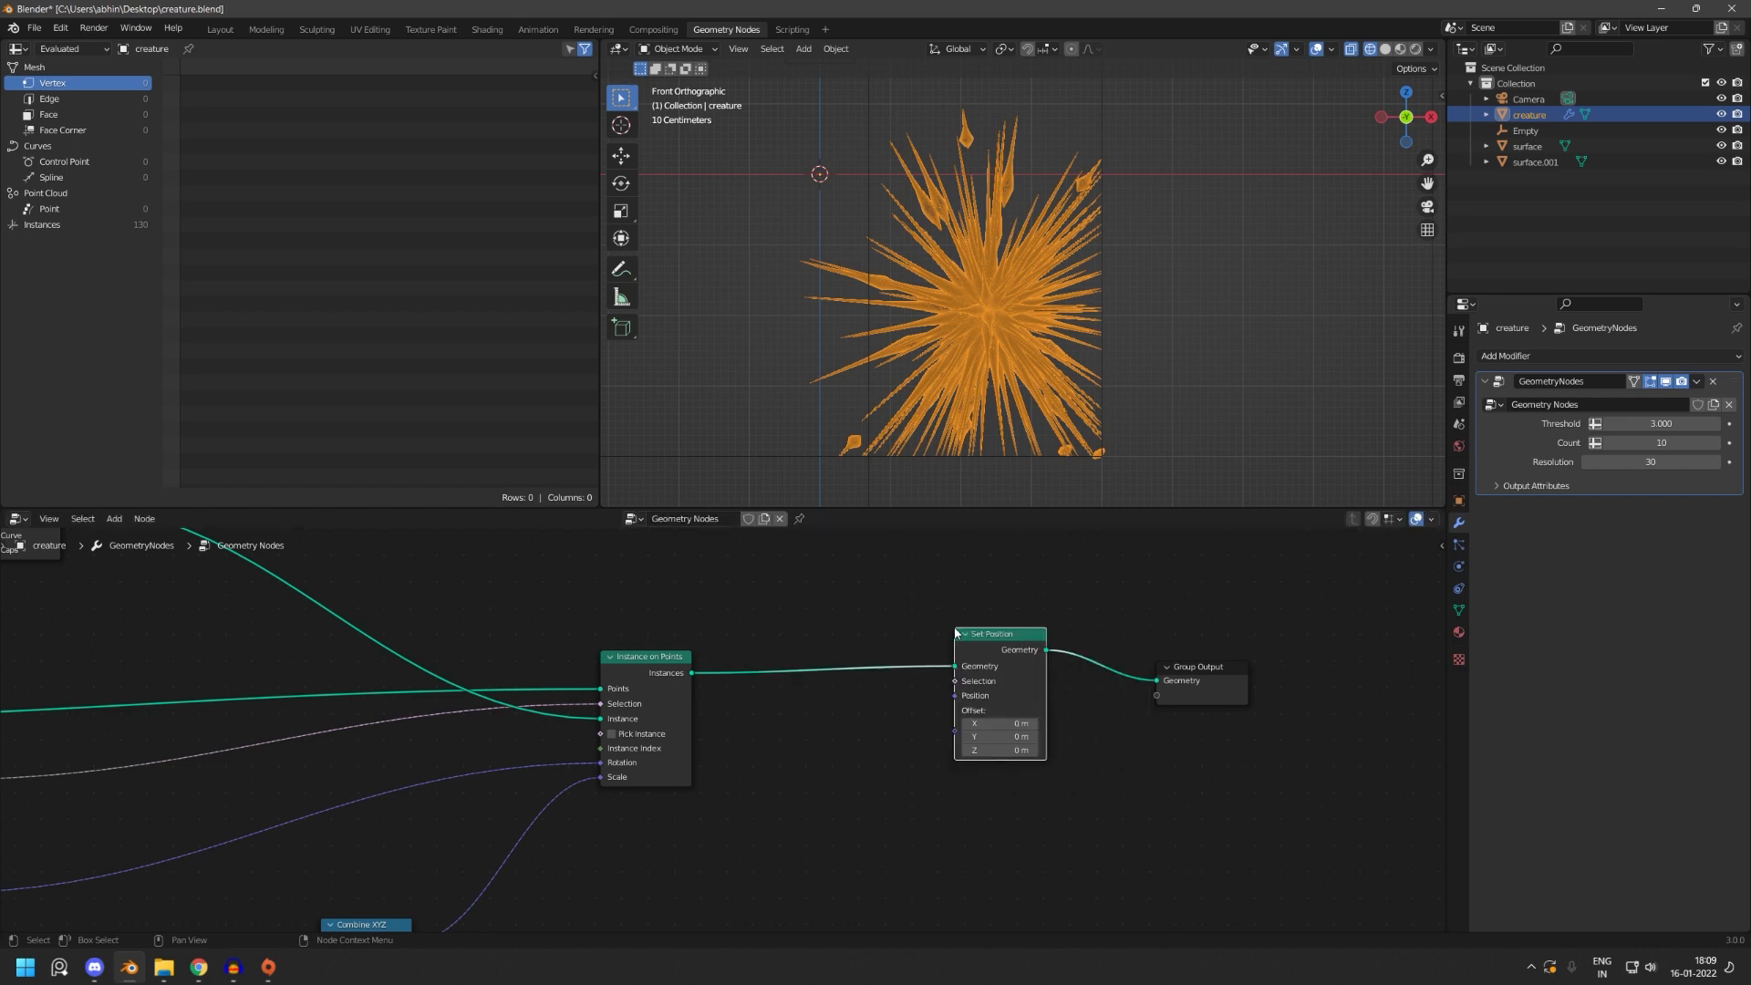
scroll(1295, 693, "up", 2)
left_click(1186, 684)
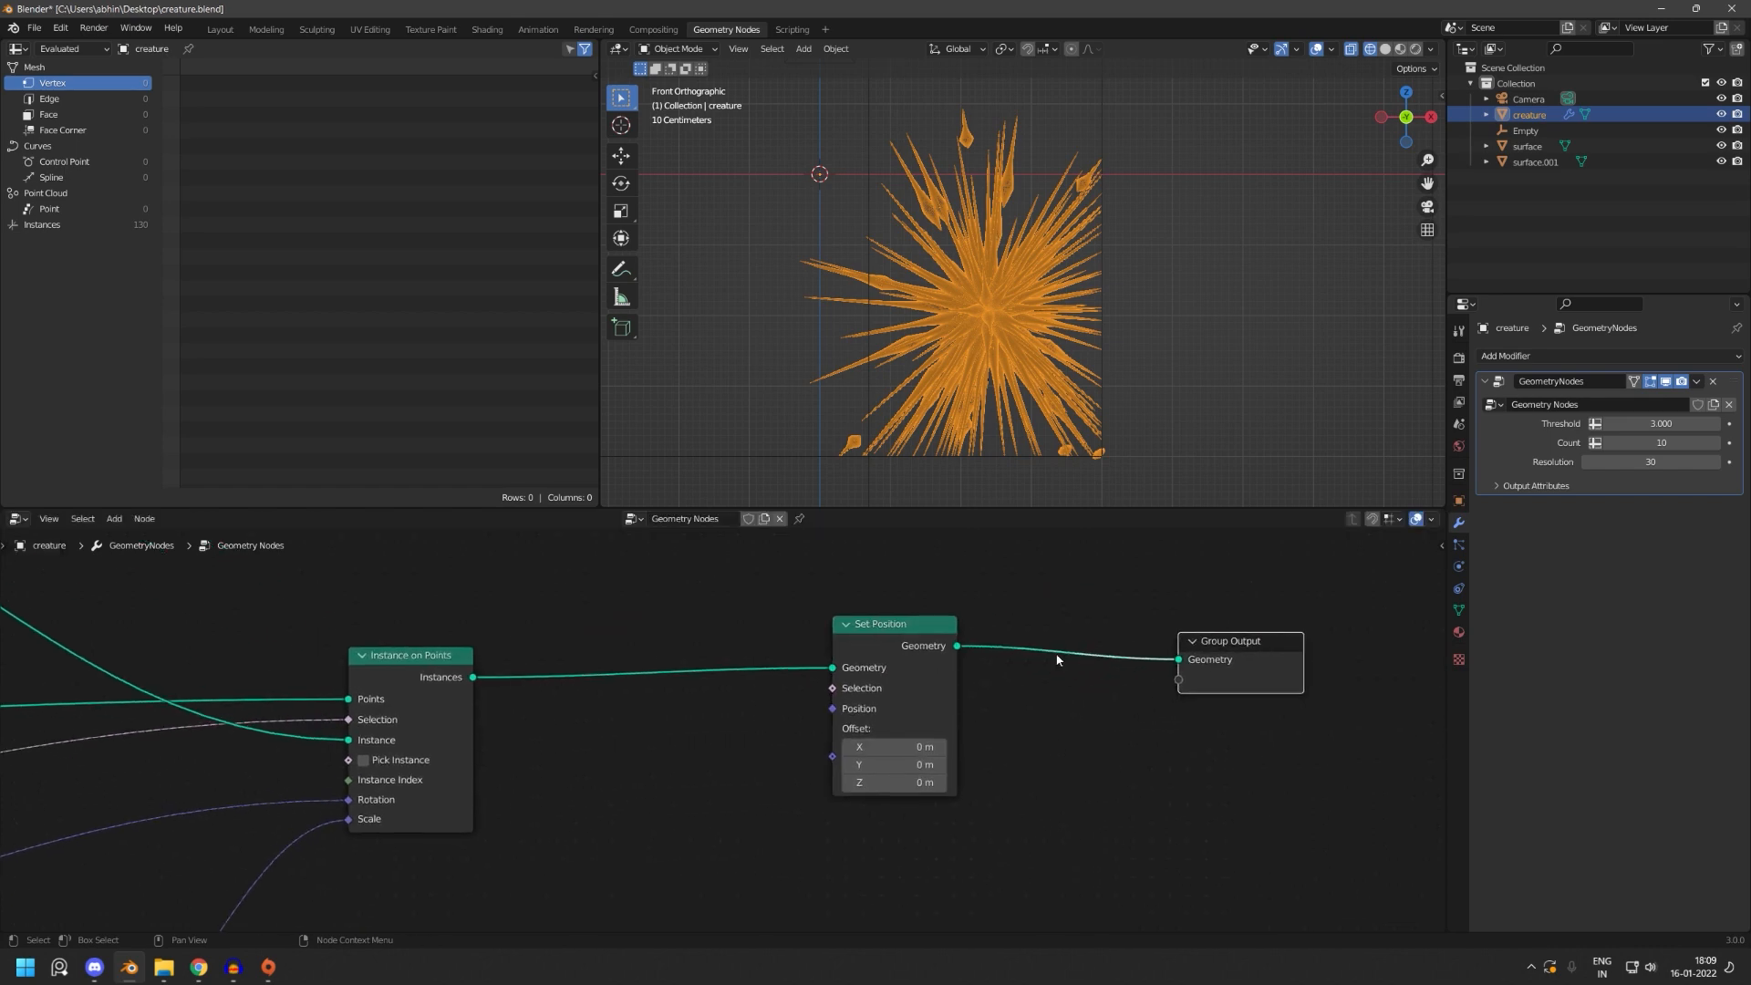
left_click_drag(944, 640, 990, 630)
- Try a Z offset of about -1.4 m on the Set Position node and reset it to 0
scroll(965, 414, "up", 5)
middle_click_drag(965, 414, 1210, 148, "shift")
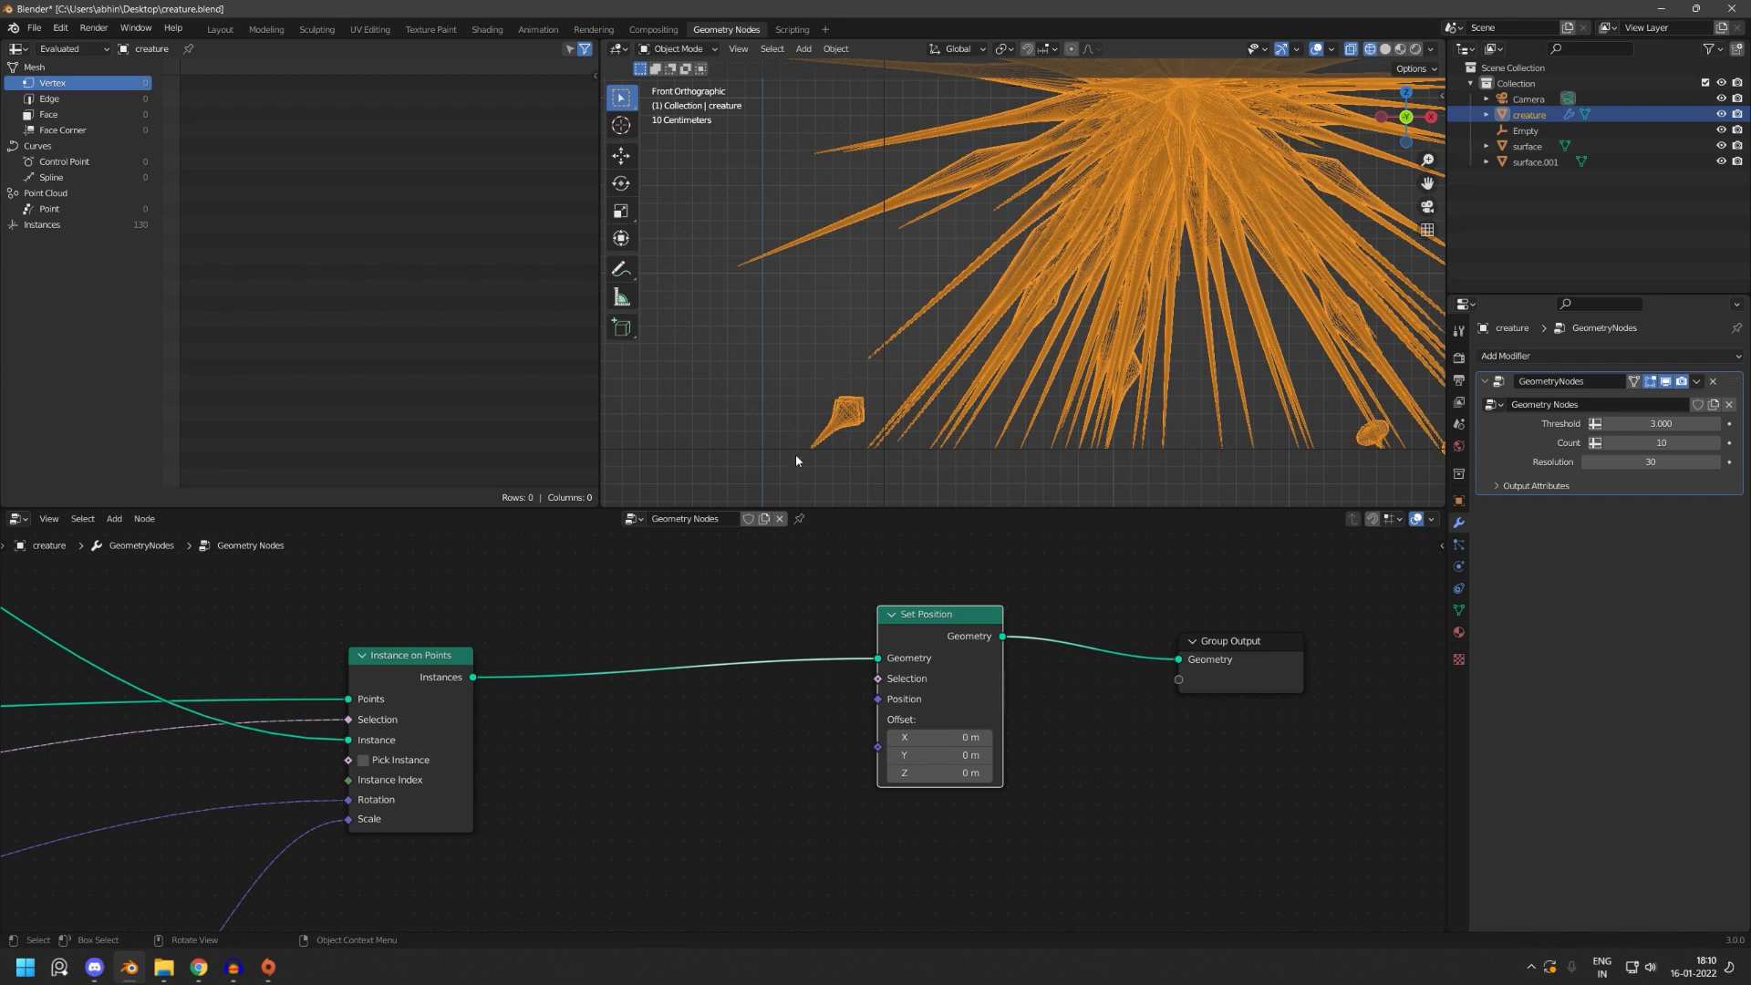
scroll(967, 775, "up", 6)
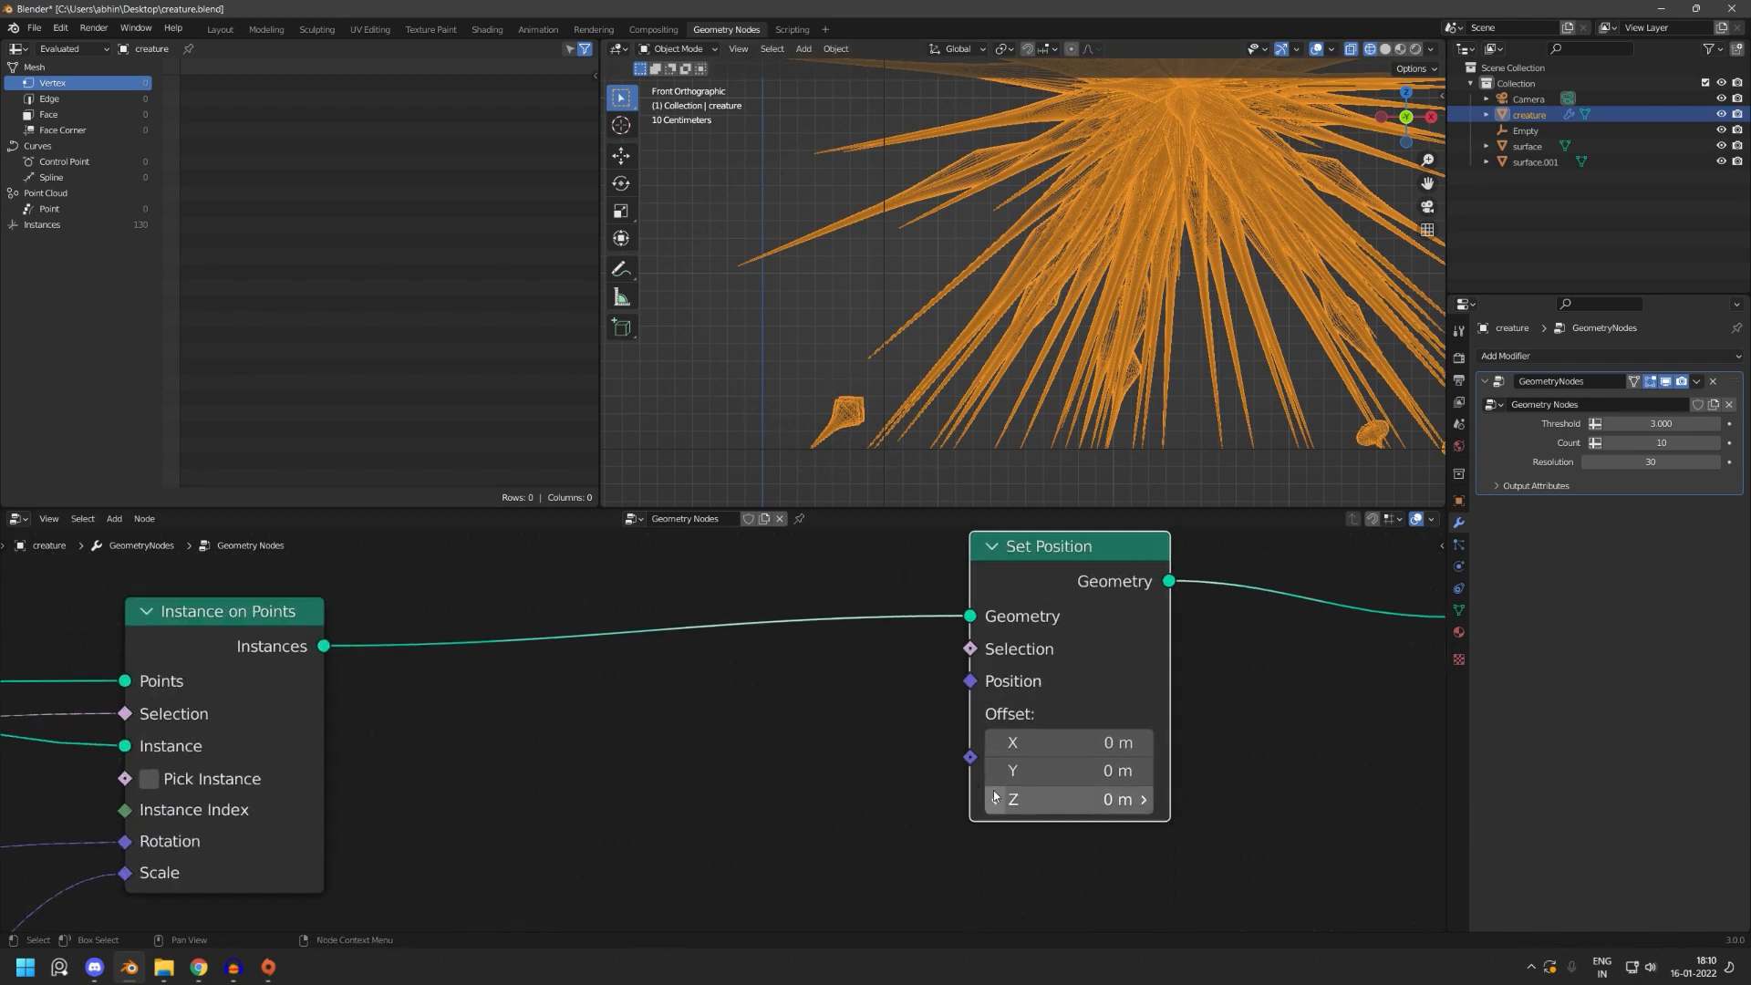
left_click_drag(1035, 800, 1079, 801)
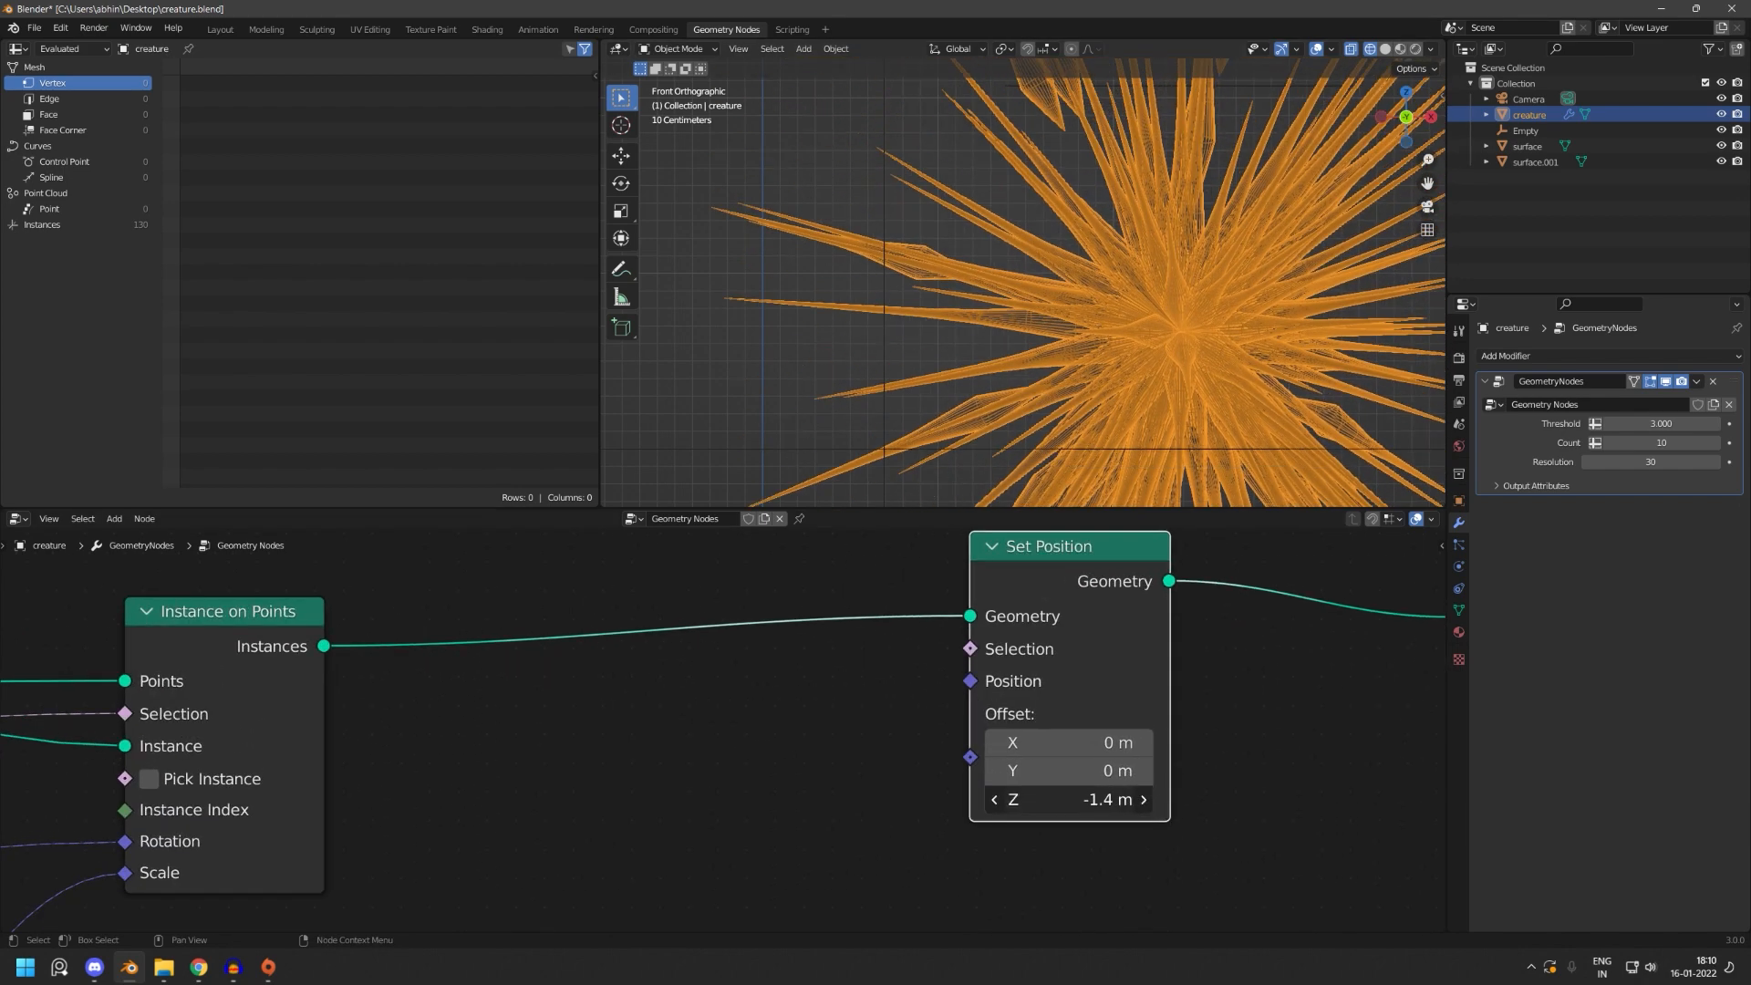
left_click(1086, 800)
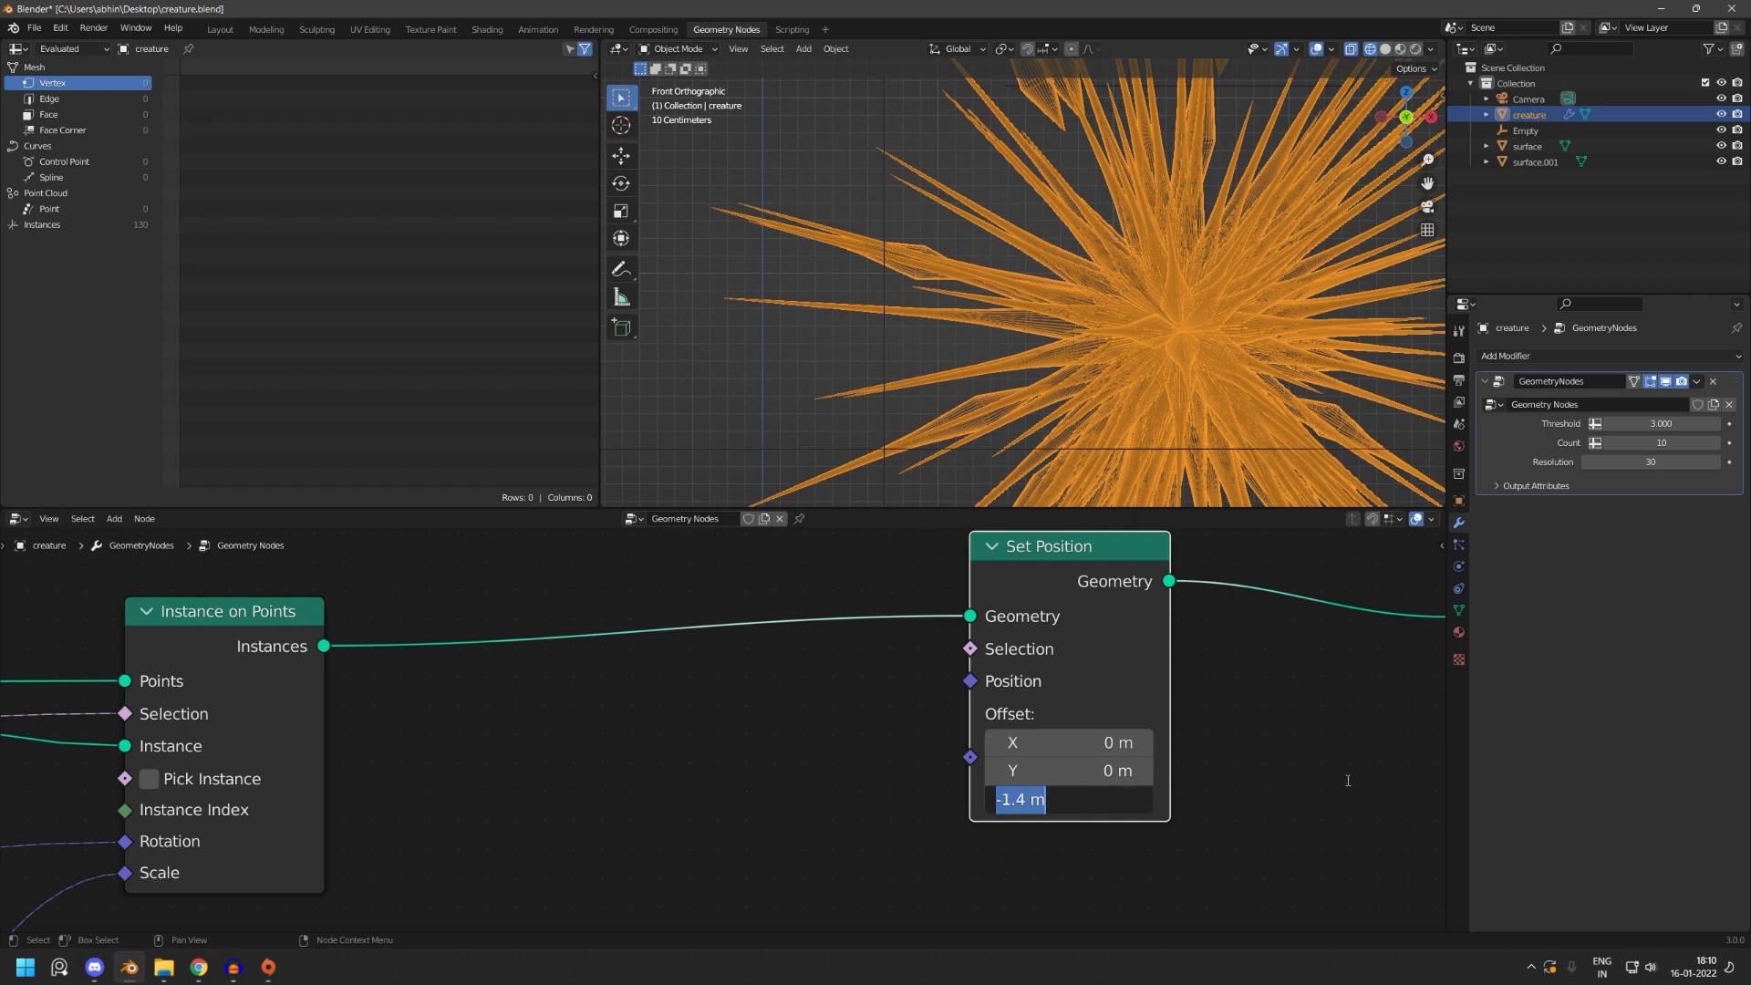
type("0")
key("Return")
- Save the creature file
scroll(839, 806, "down", 8)
middle_click_drag(839, 806, 1124, 650)
scroll(1042, 719, "up", 5)
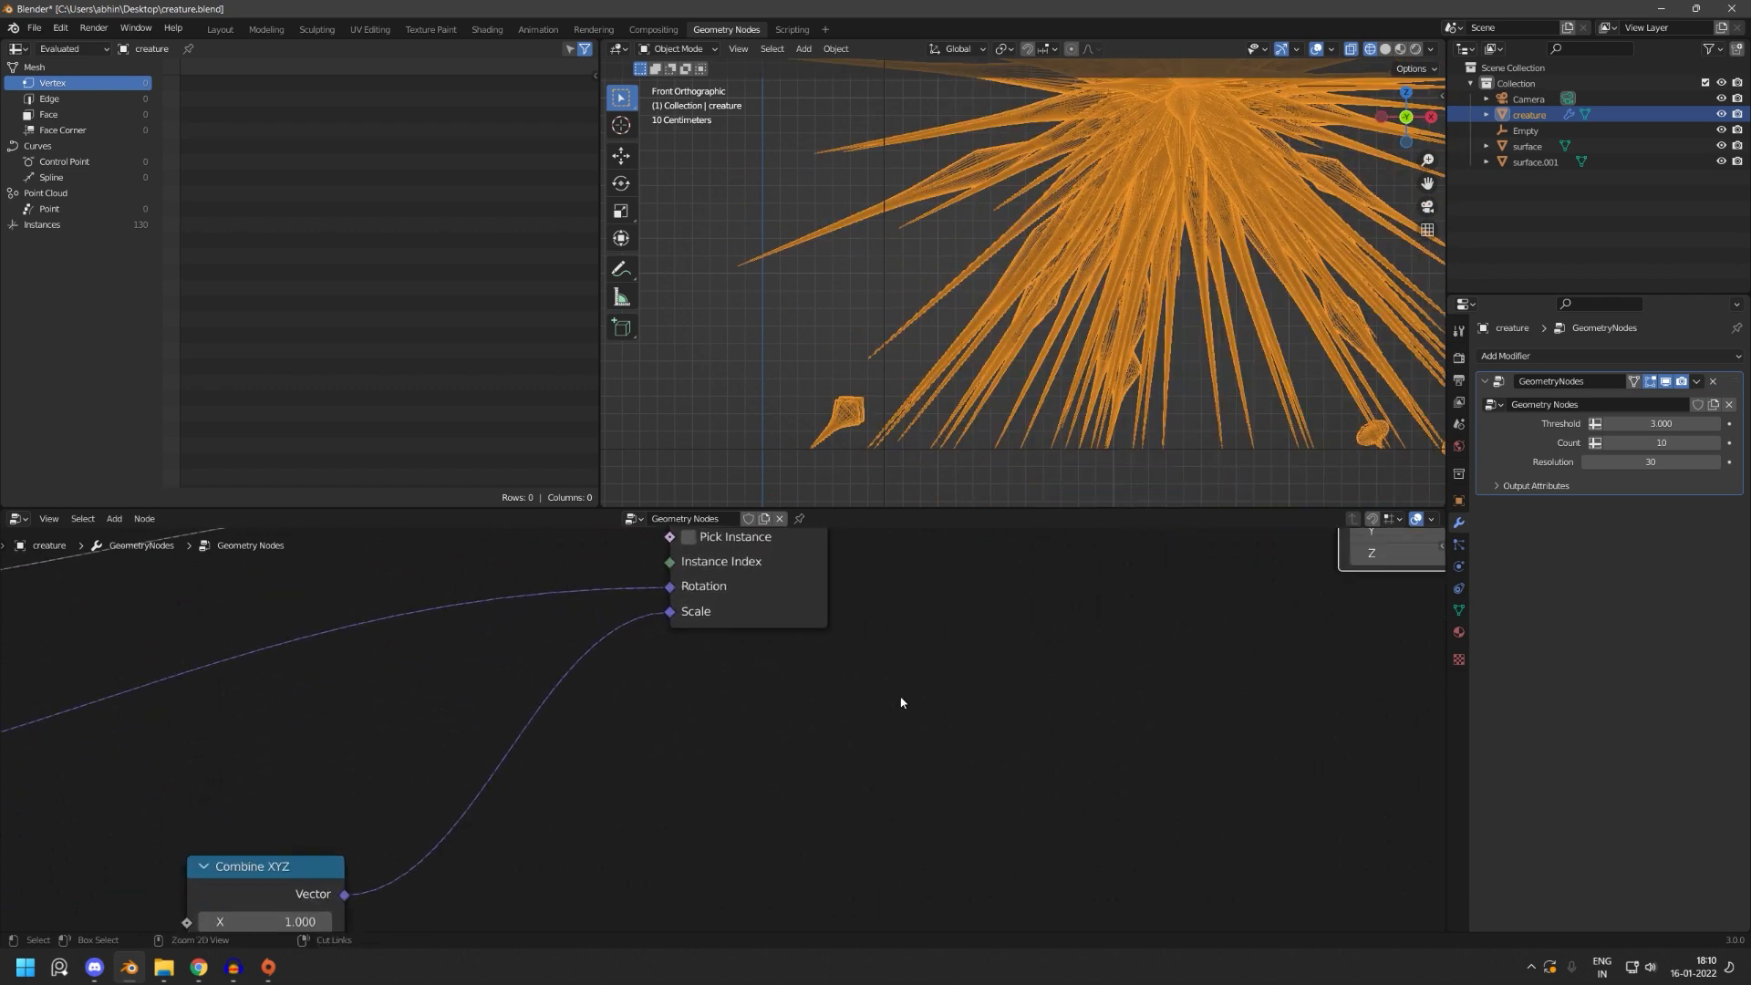
key("ctrl+s")
- Move the ColorRamp node slightly lower between the Divide and Multiply nodes
middle_click_drag(728, 754, 1038, 603)
middle_click_drag(786, 710, 1224, 552)
scroll(794, 699, "down", 2)
middle_click_drag(706, 720, 1129, 748)
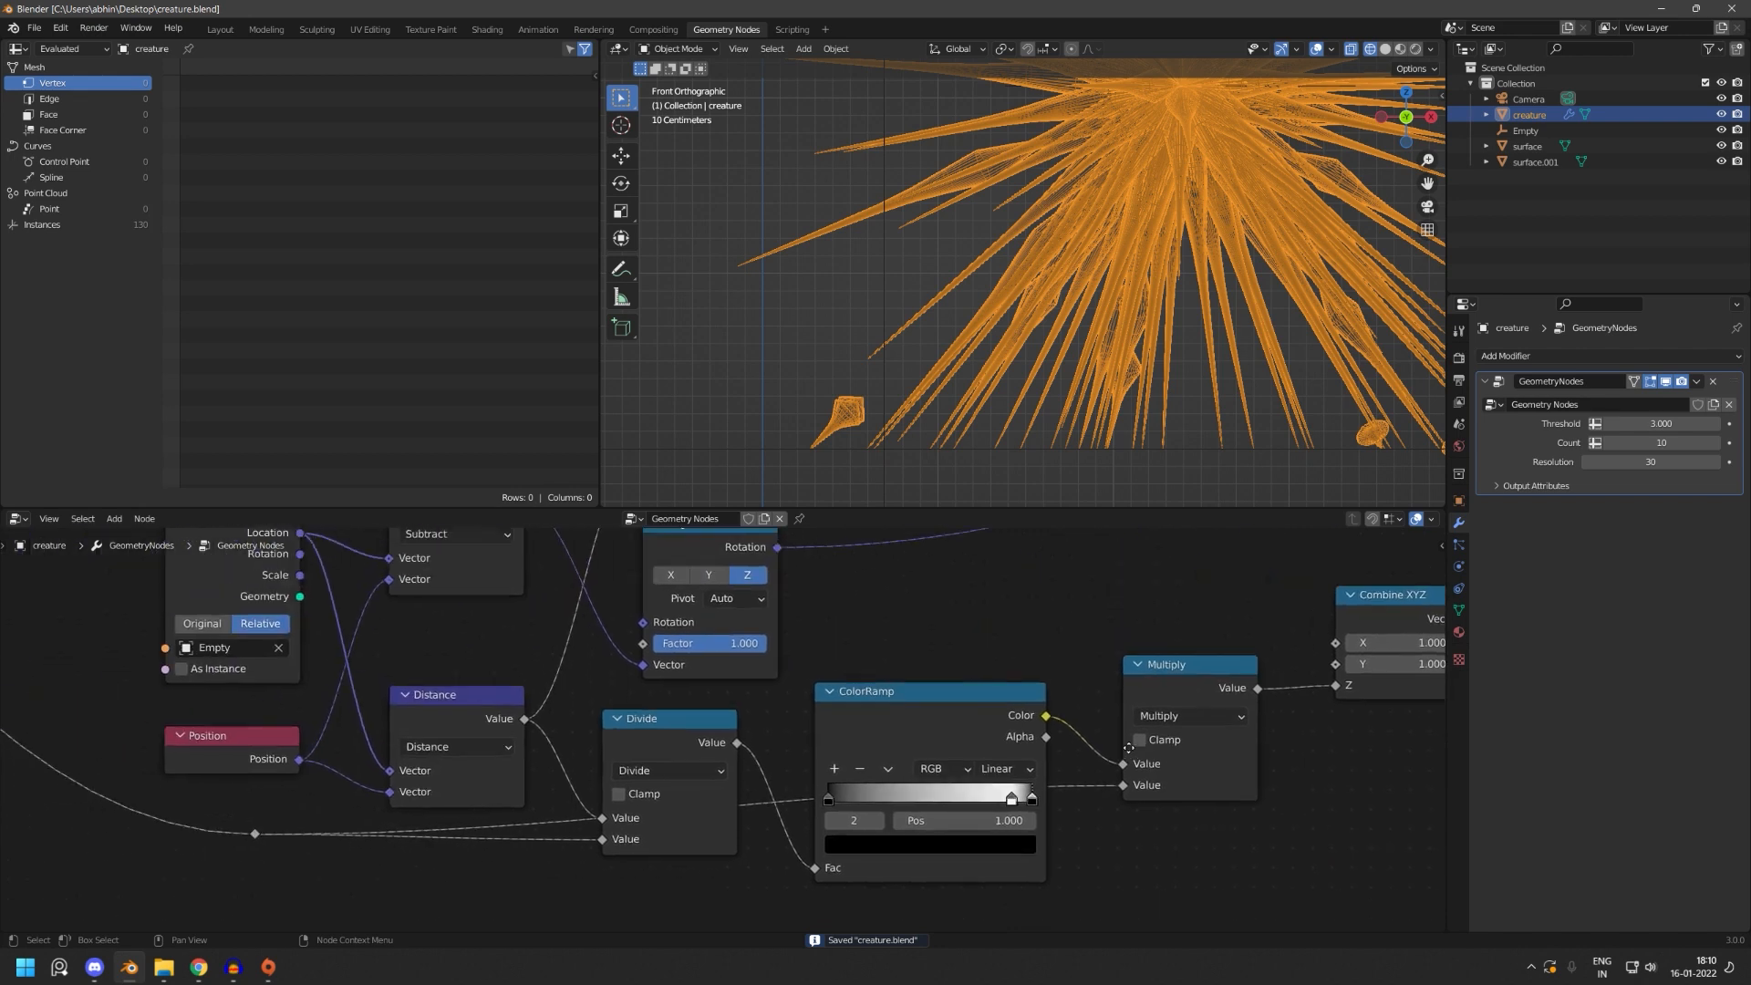
scroll(759, 741, "up", 2)
middle_click_drag(739, 751, 664, 803)
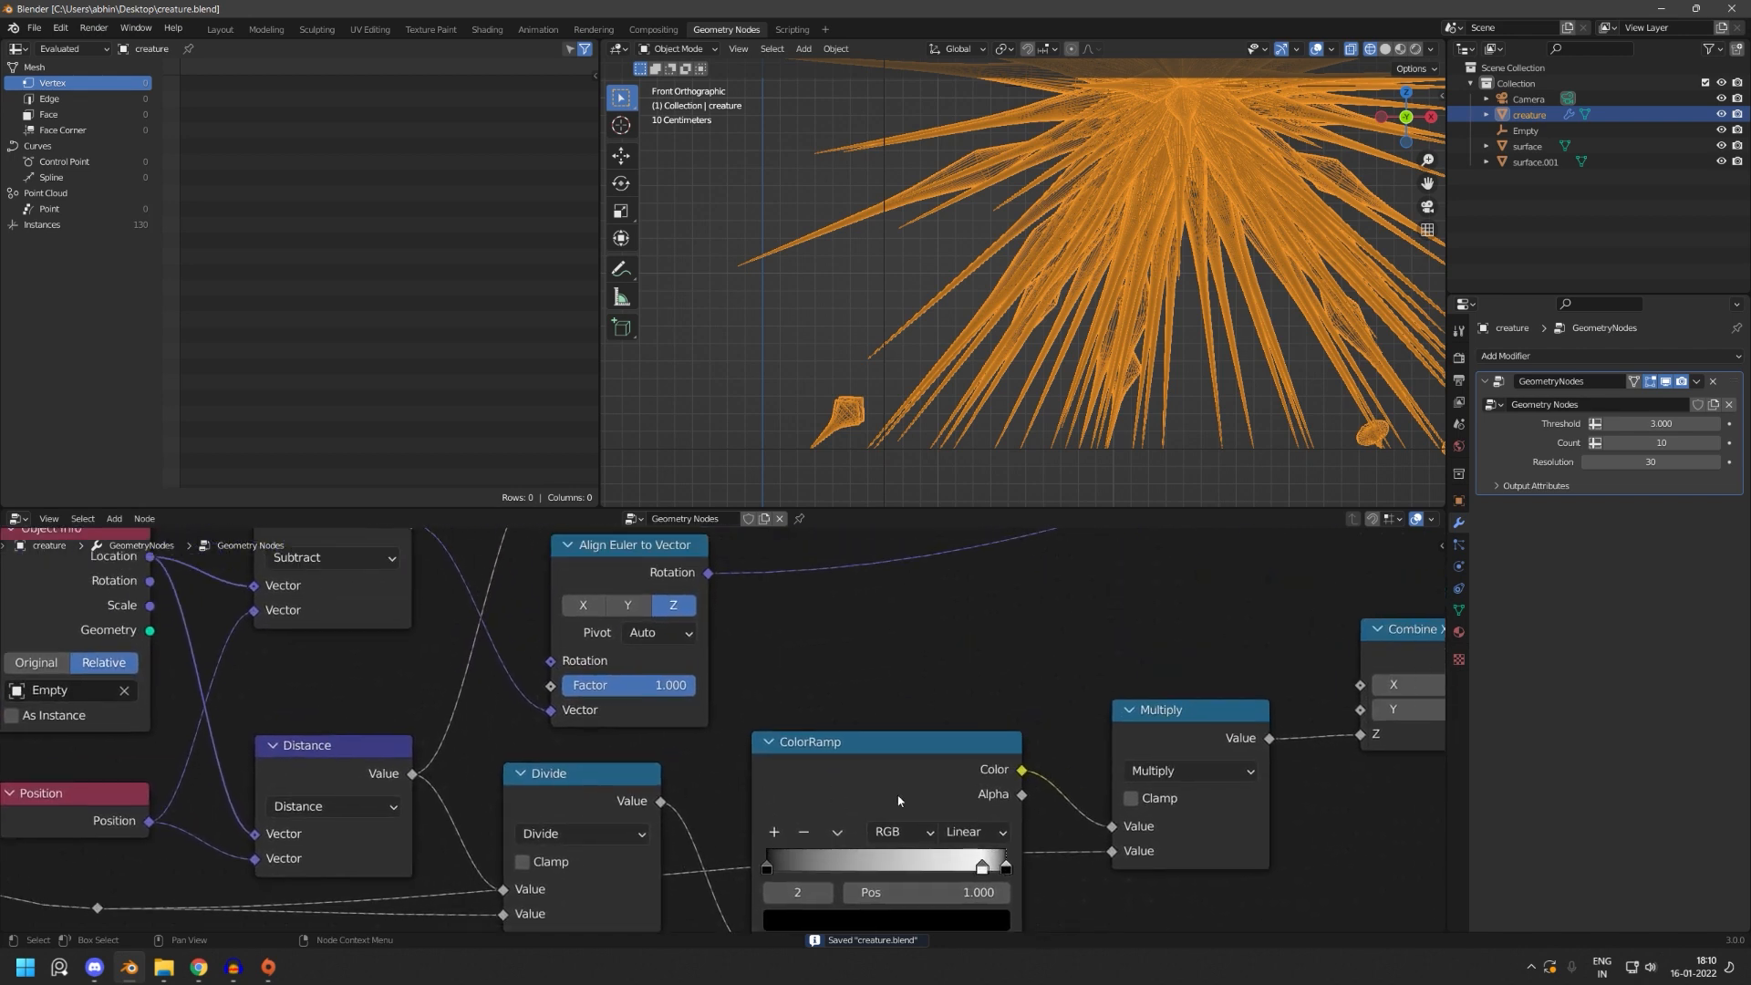
middle_click_drag(905, 784, 792, 780)
left_click_drag(786, 763, 791, 802)
- Add a Math node below the Combine XYZ node and set its operation to Subtract
key("shift+a")
left_click(798, 621)
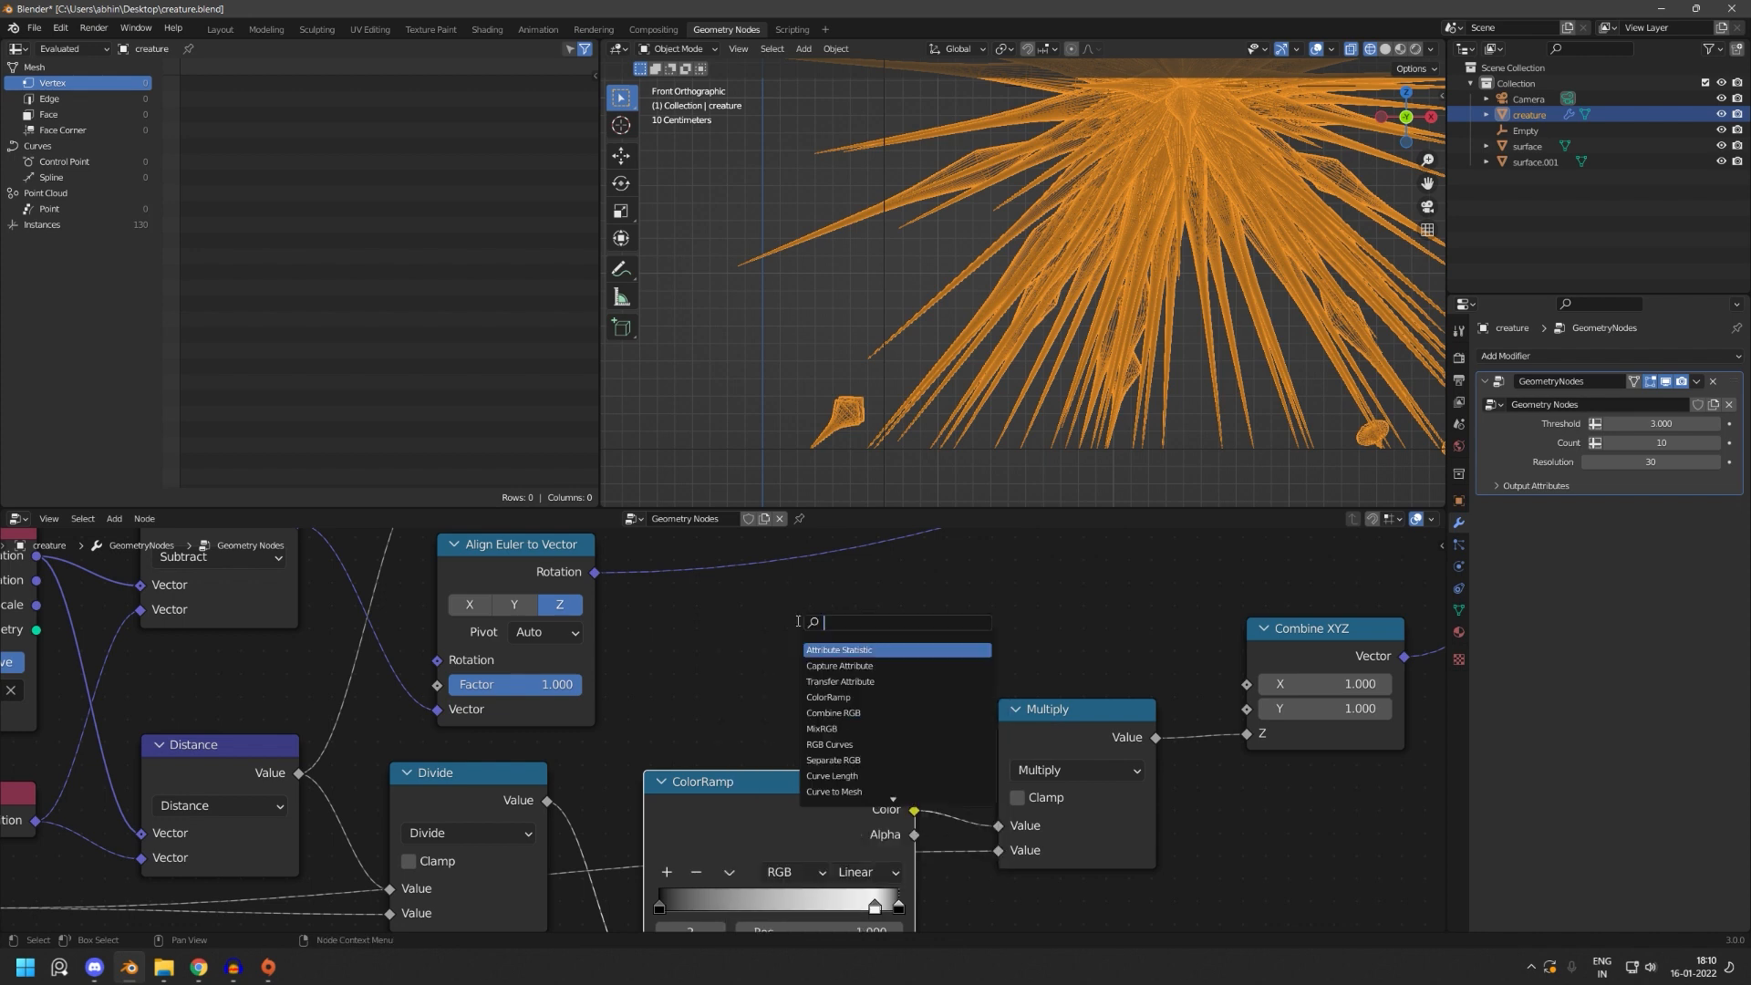
type("add")
key("Return")
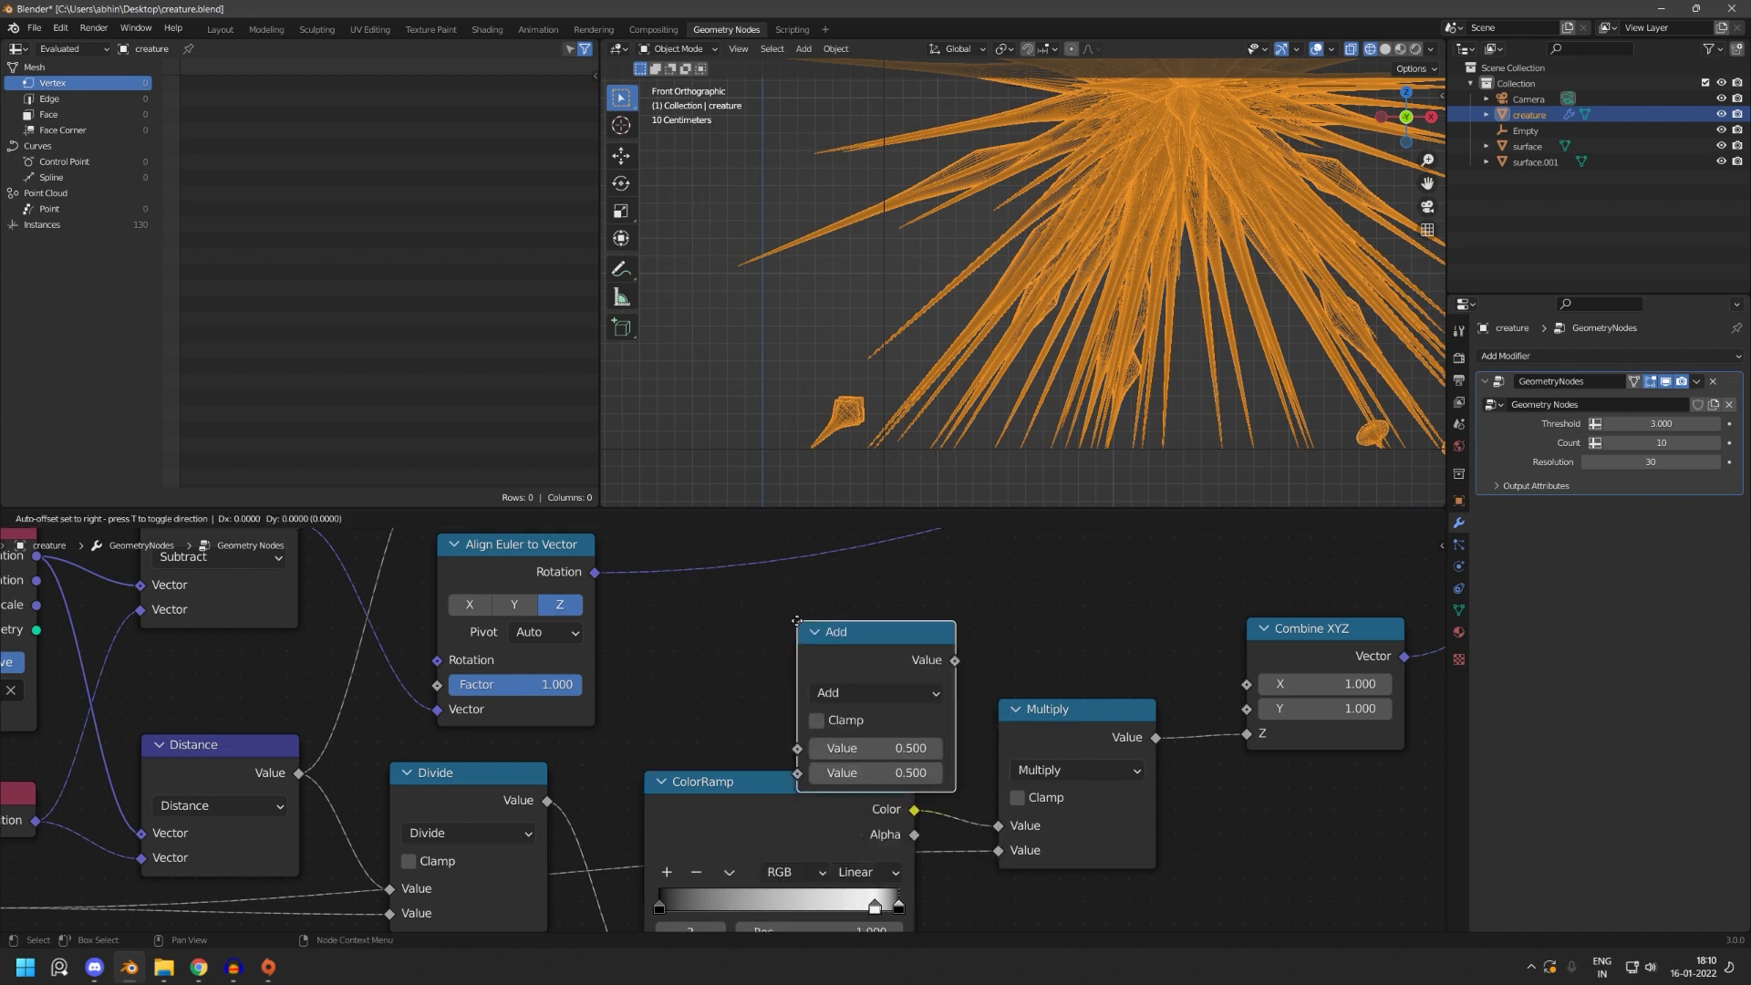
left_click(1270, 835)
middle_click_drag(1313, 893, 1085, 742)
left_click(1134, 764)
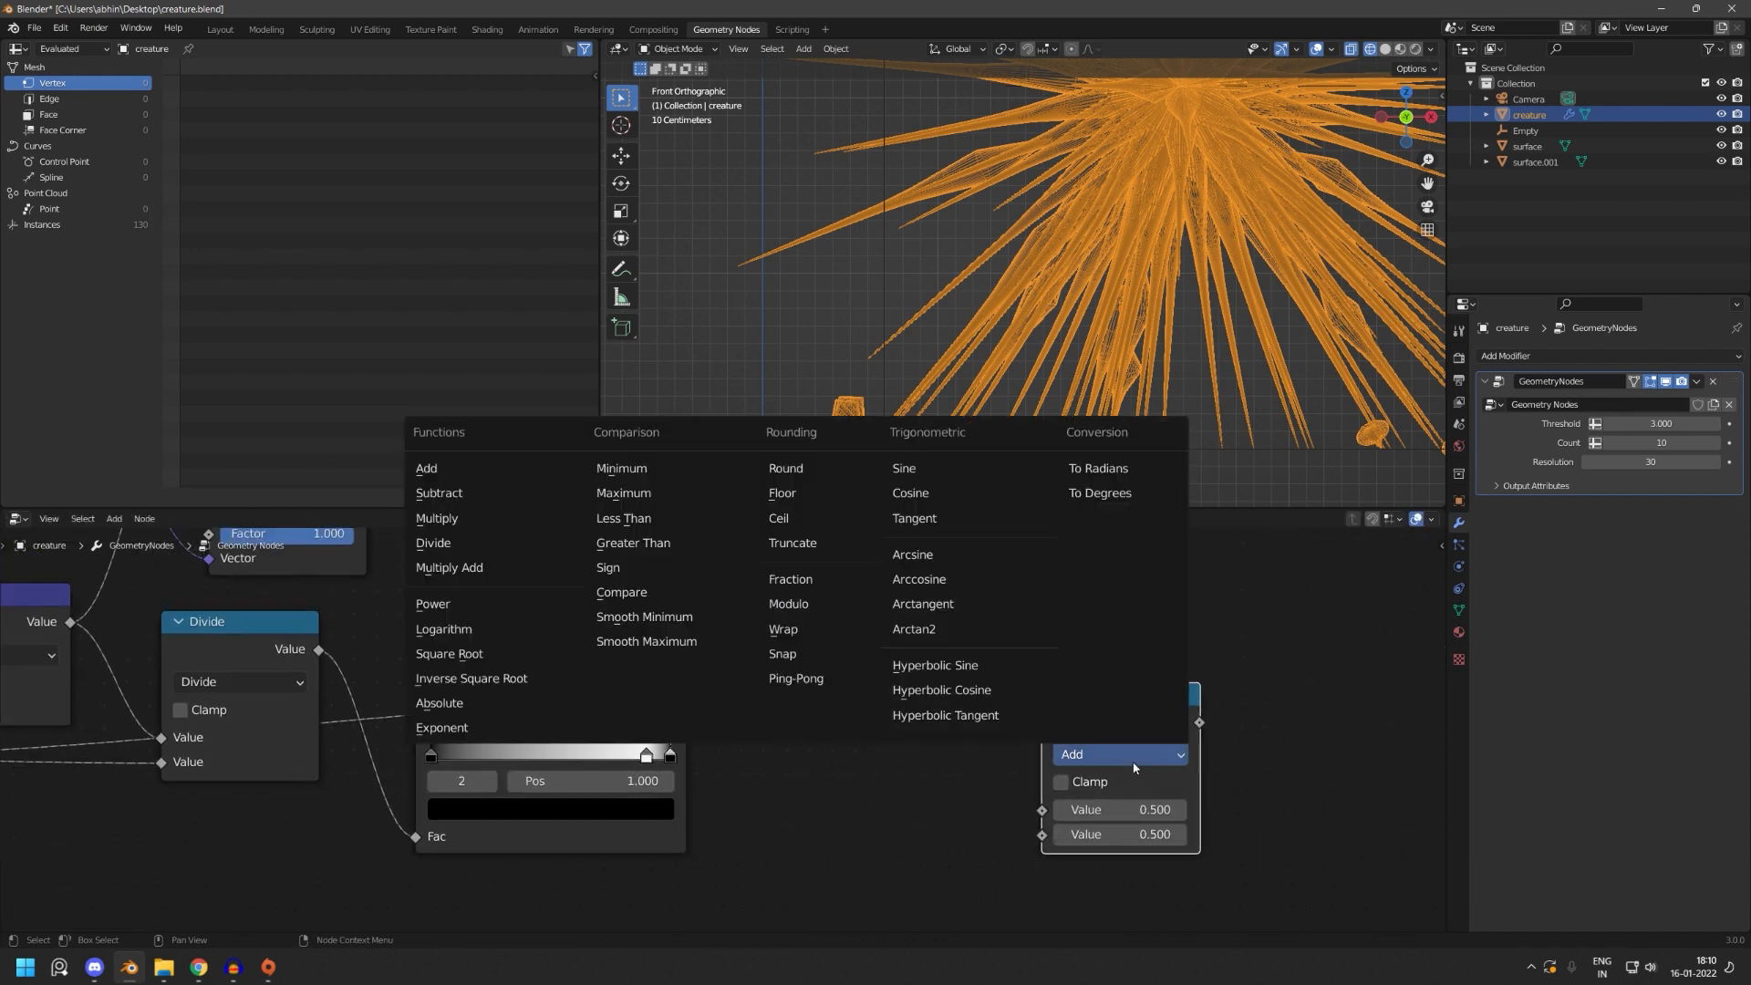
left_click(489, 498)
left_click_drag(1130, 713, 1131, 707)
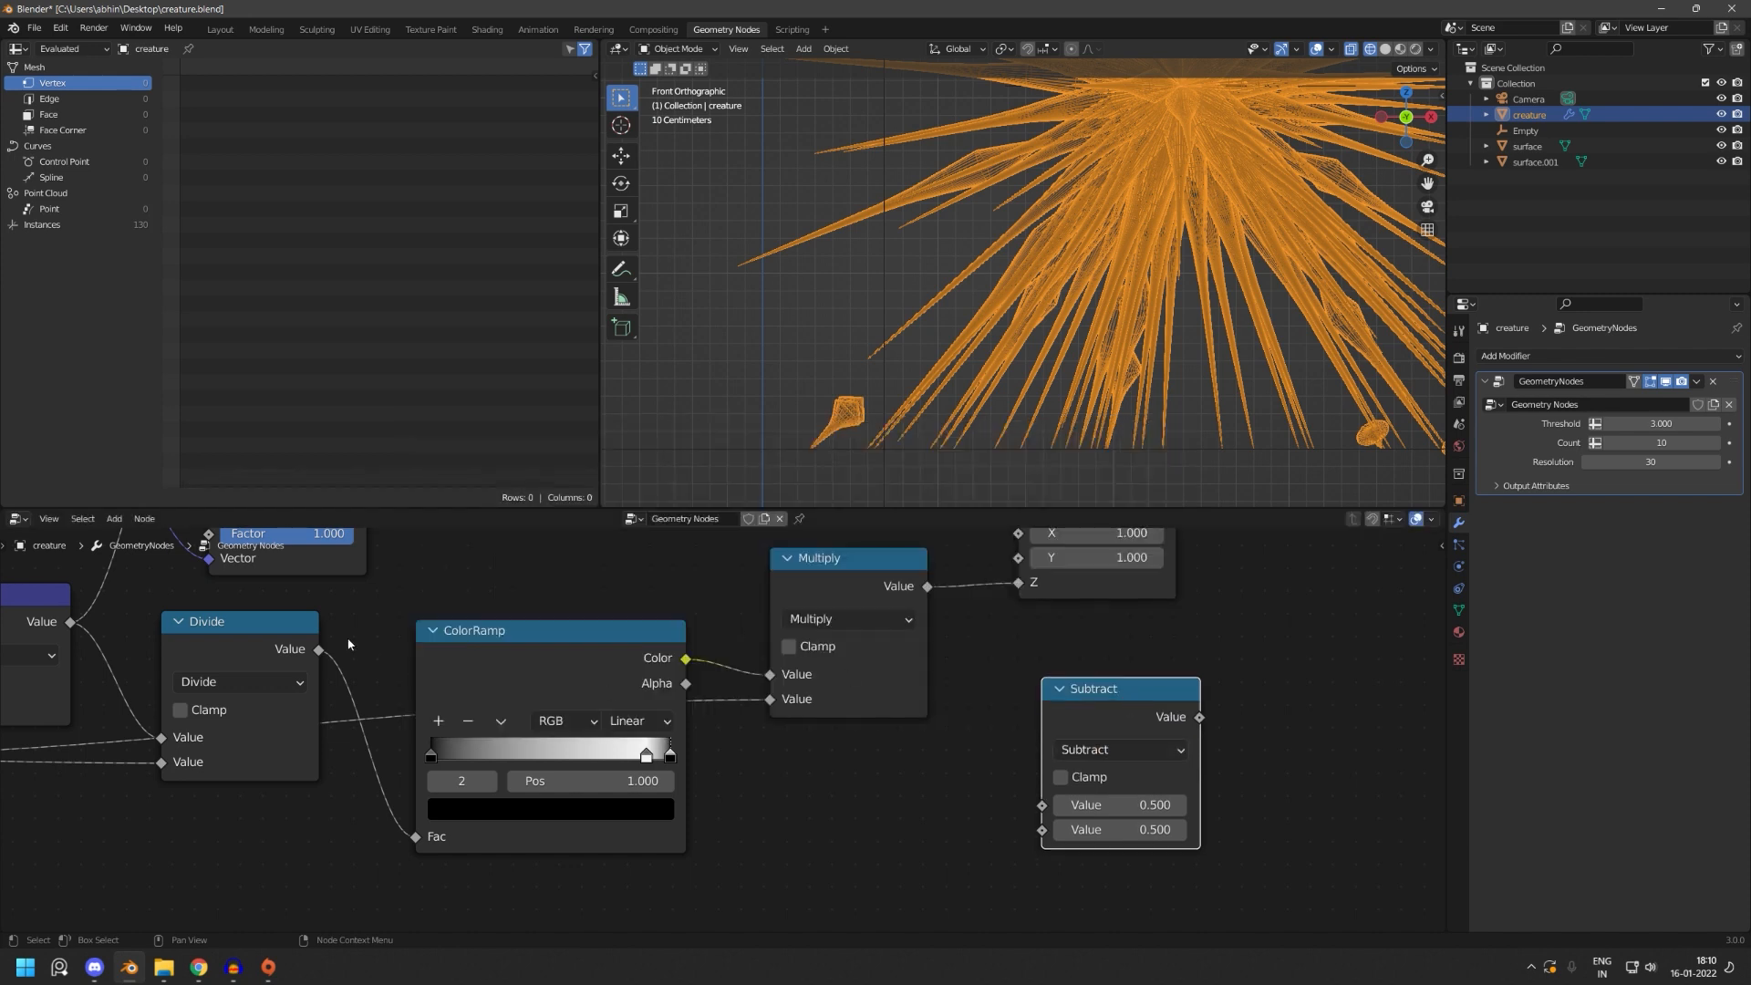
- Connect the Divide value and the ColorRamp color to Subtract's first and second inputs, and arrange Subtract above Multiply
left_click_drag(318, 650, 1042, 830)
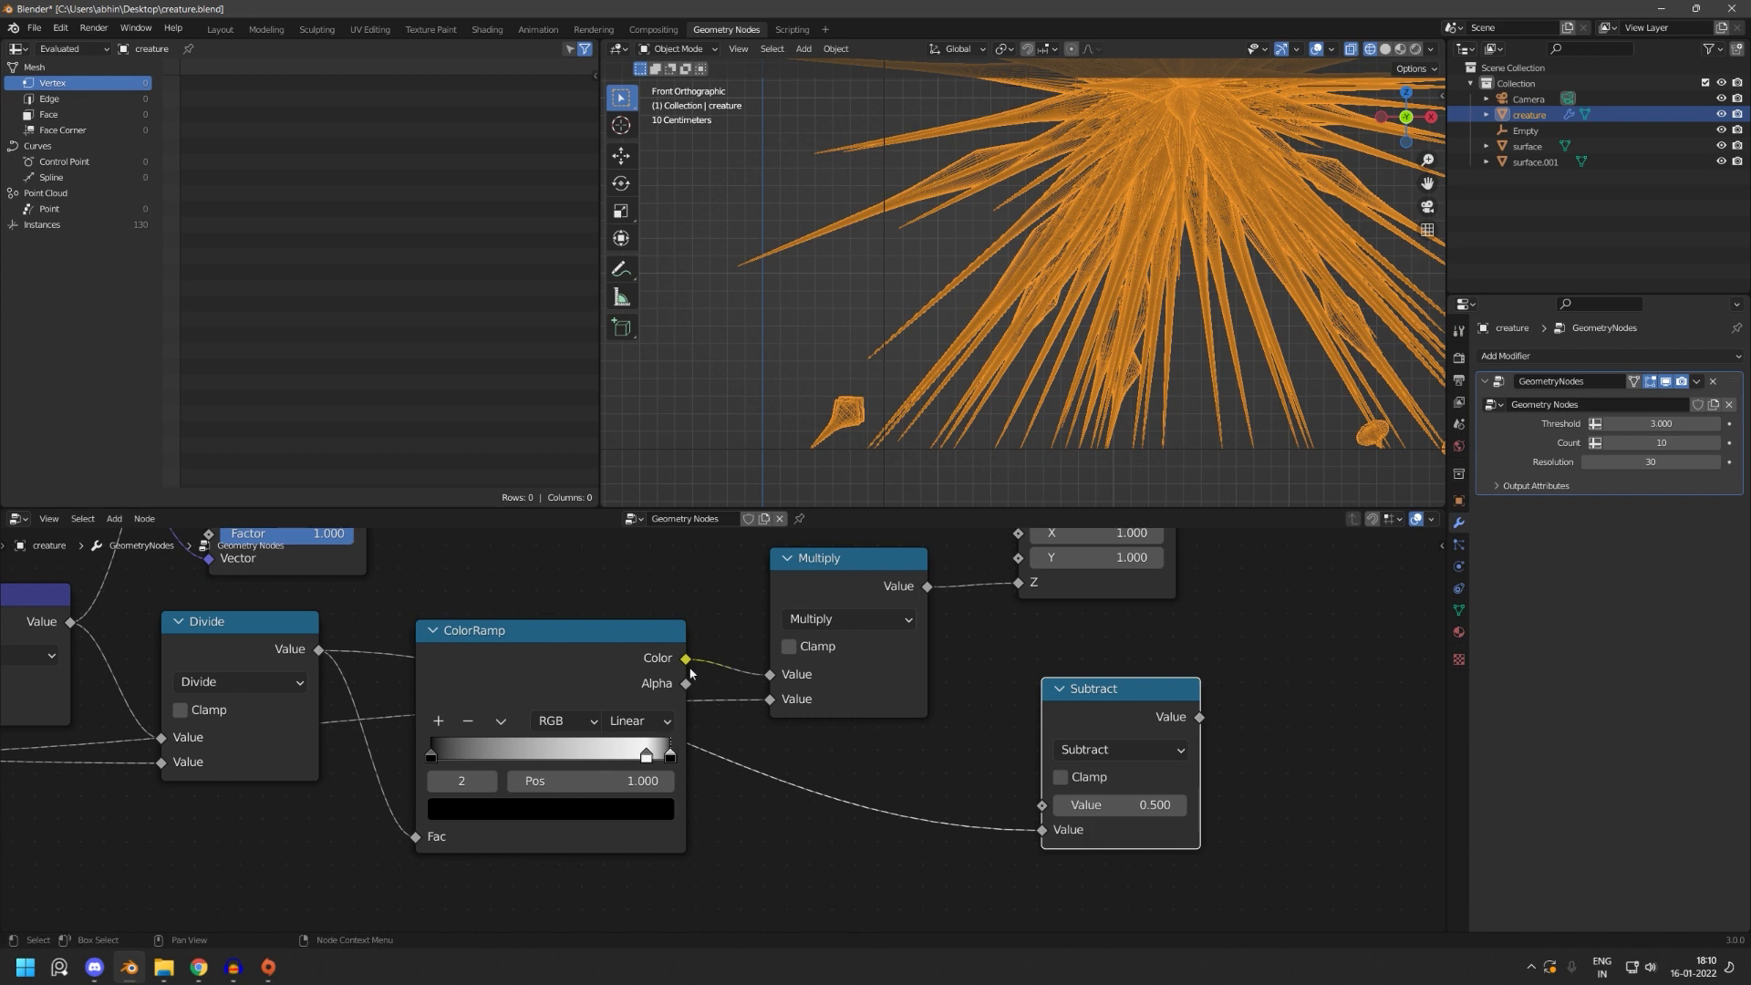
left_click_drag(686, 658, 1042, 806)
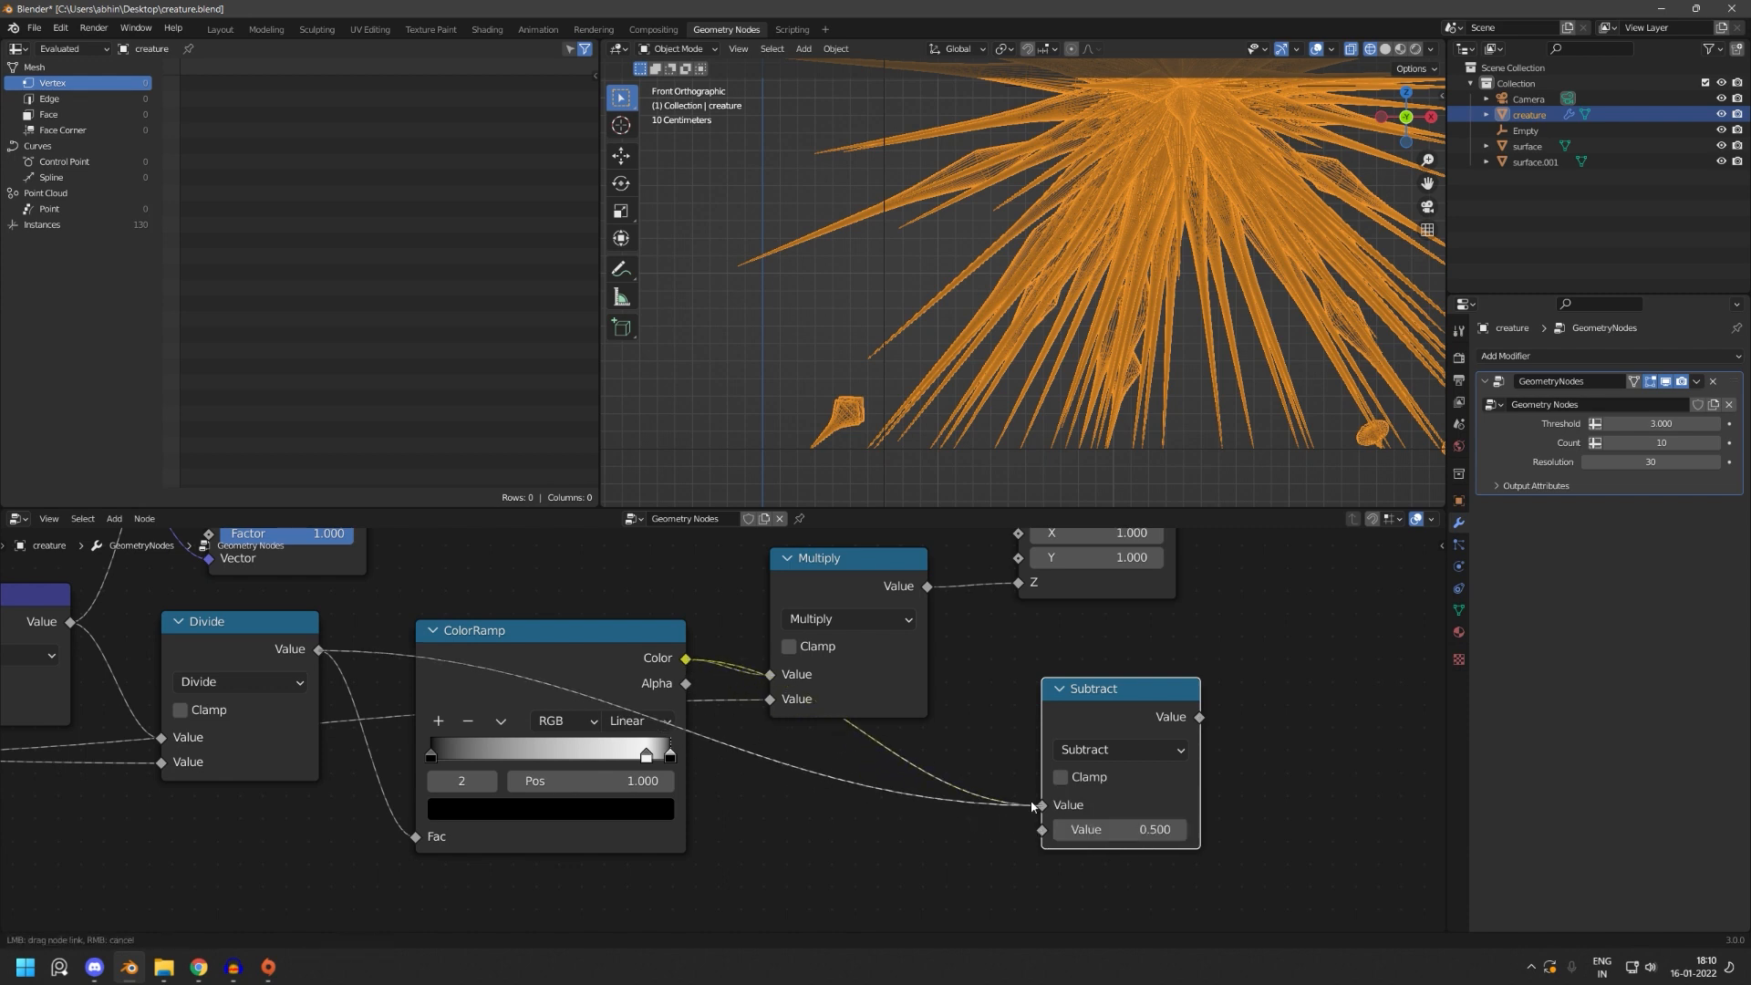
left_click_drag(1113, 724, 874, 649)
middle_click_drag(892, 816, 951, 653)
left_click_drag(931, 688, 948, 694)
left_click_drag(1146, 623, 1169, 646)
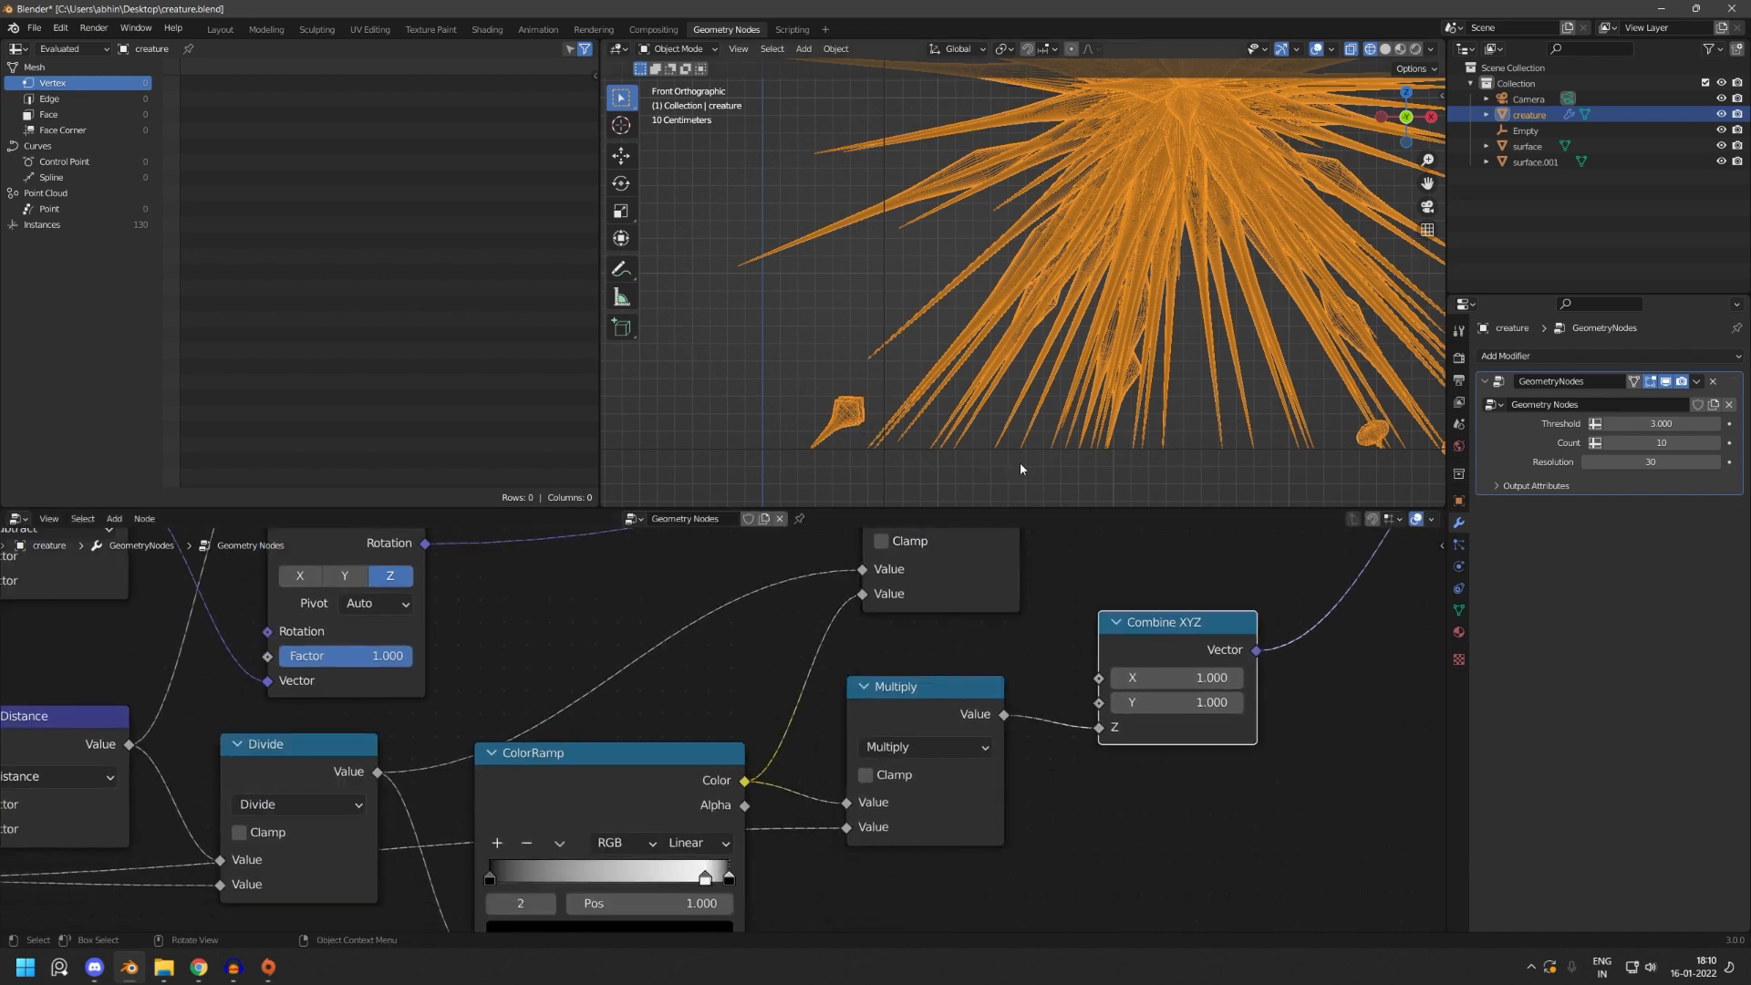
- Examine the spikes around the creature's center and the white stop of the ColorRamp
middle_click_drag(912, 639, 806, 832)
scroll(876, 426, "down", 2)
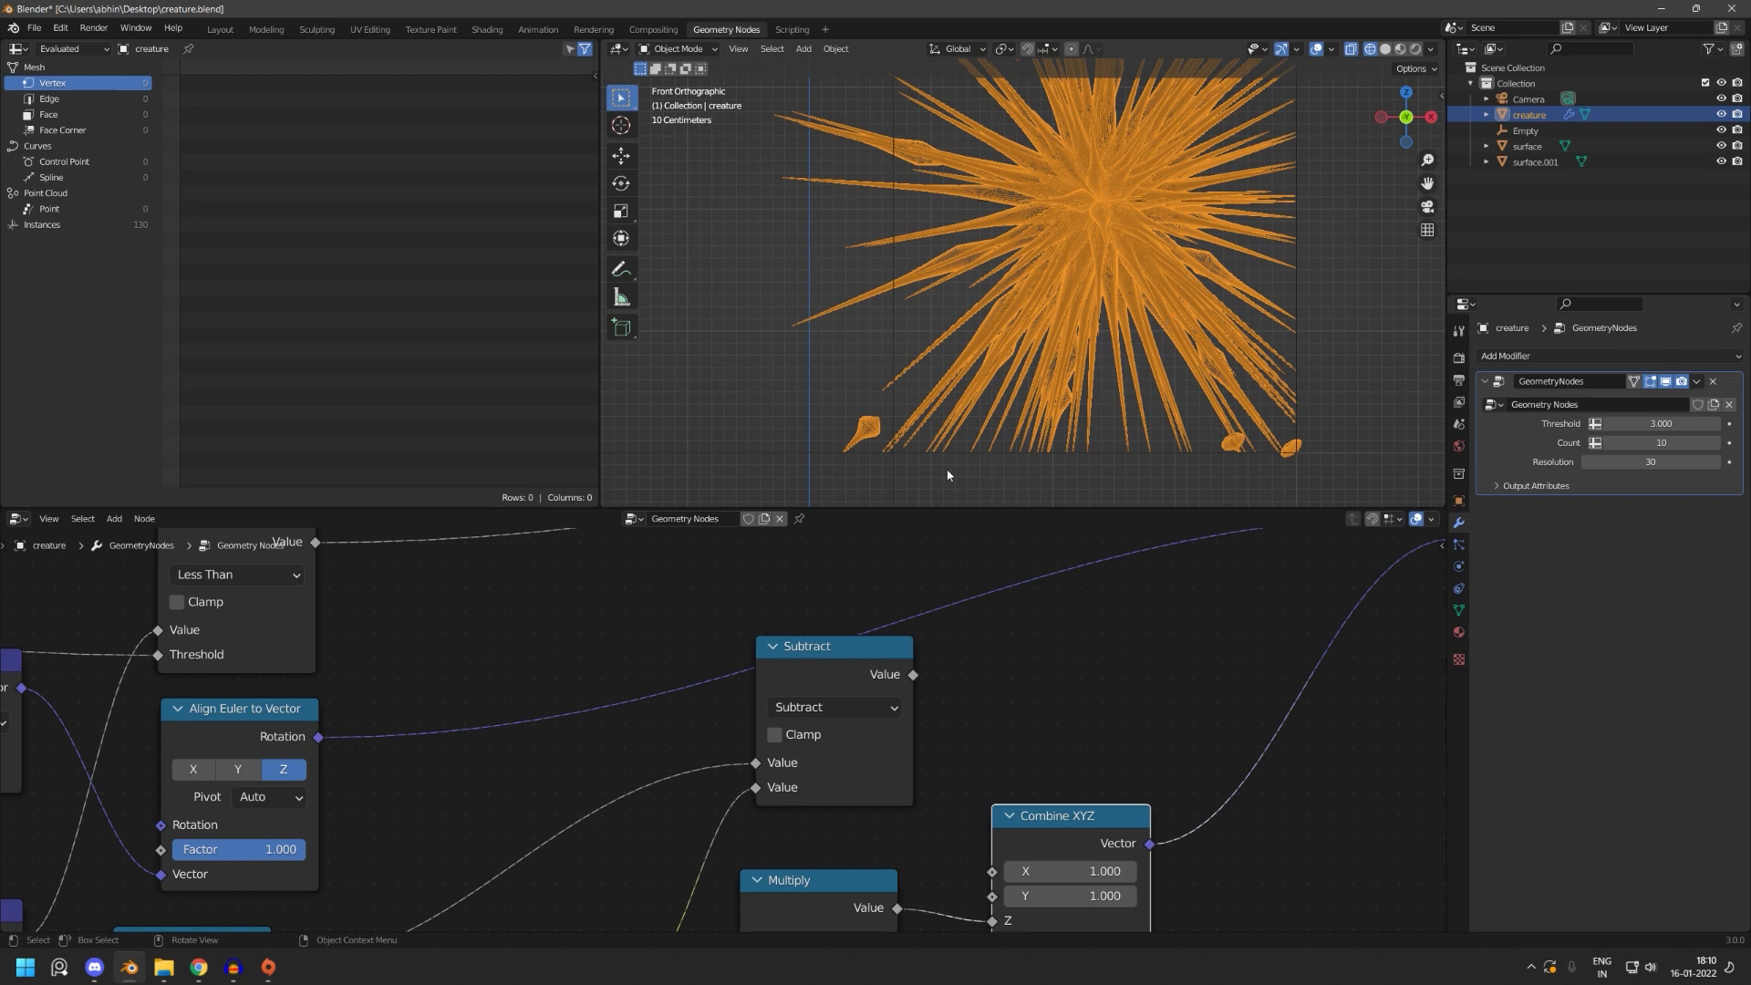
middle_click_drag(940, 807, 1009, 715)
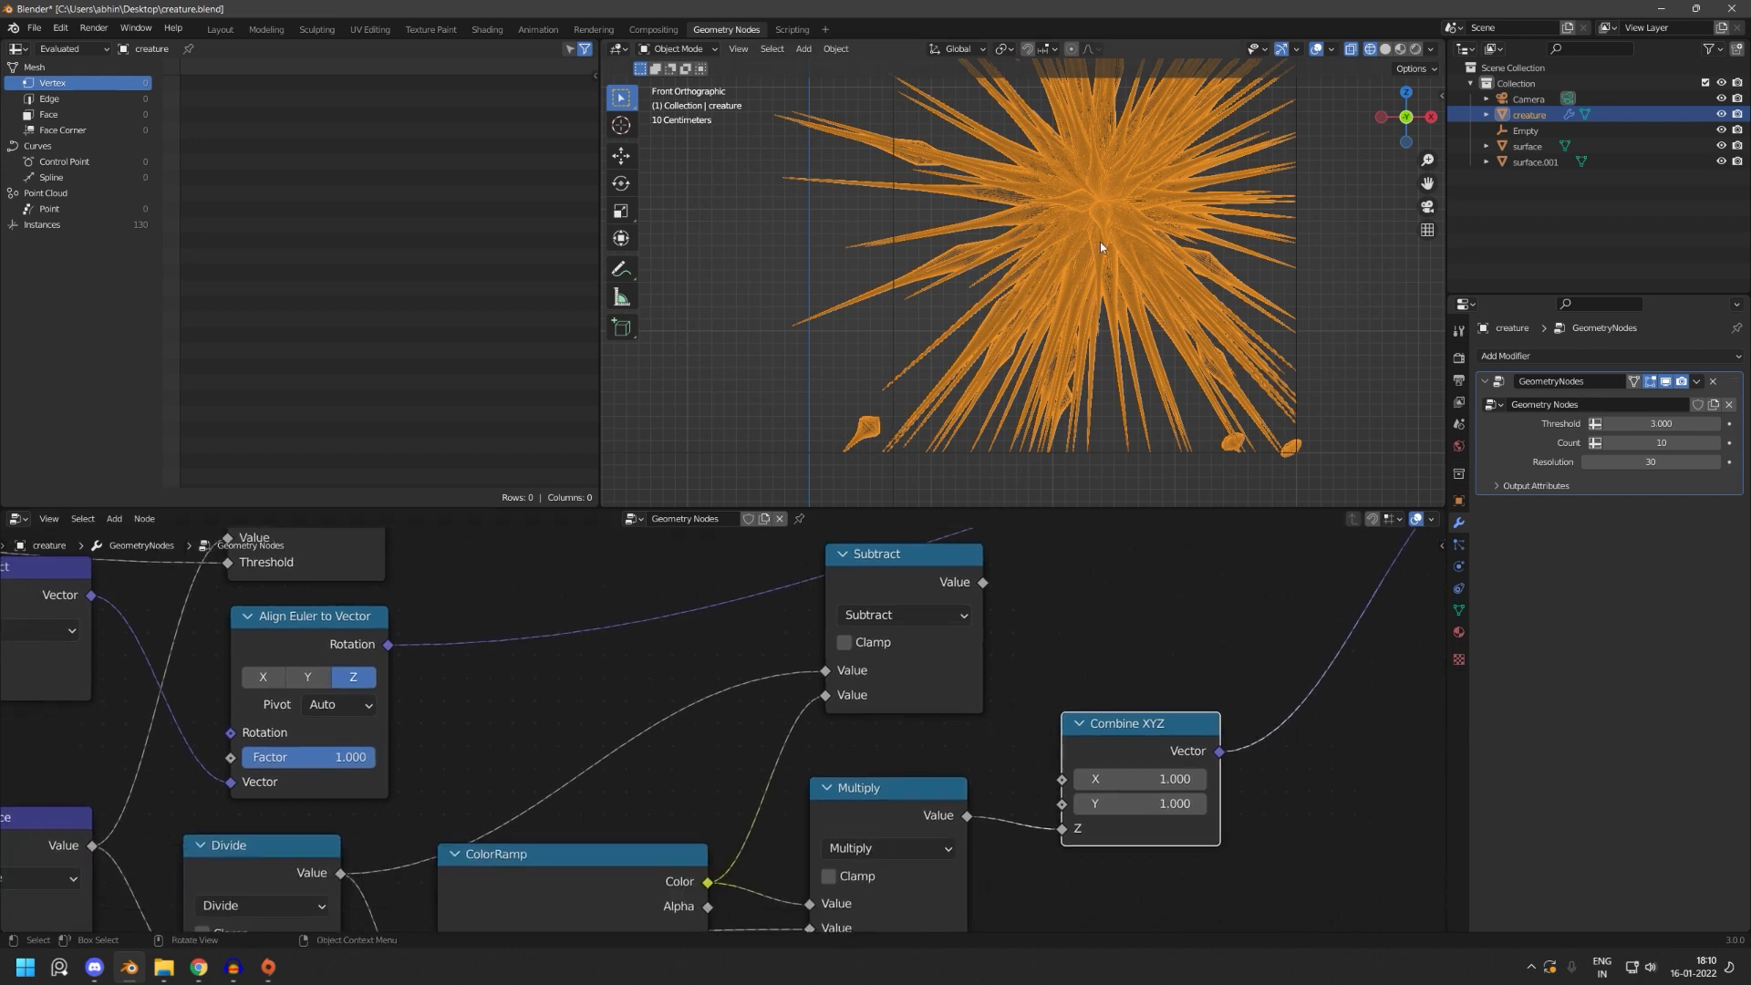
middle_click_drag(977, 382, 979, 353, "shift")
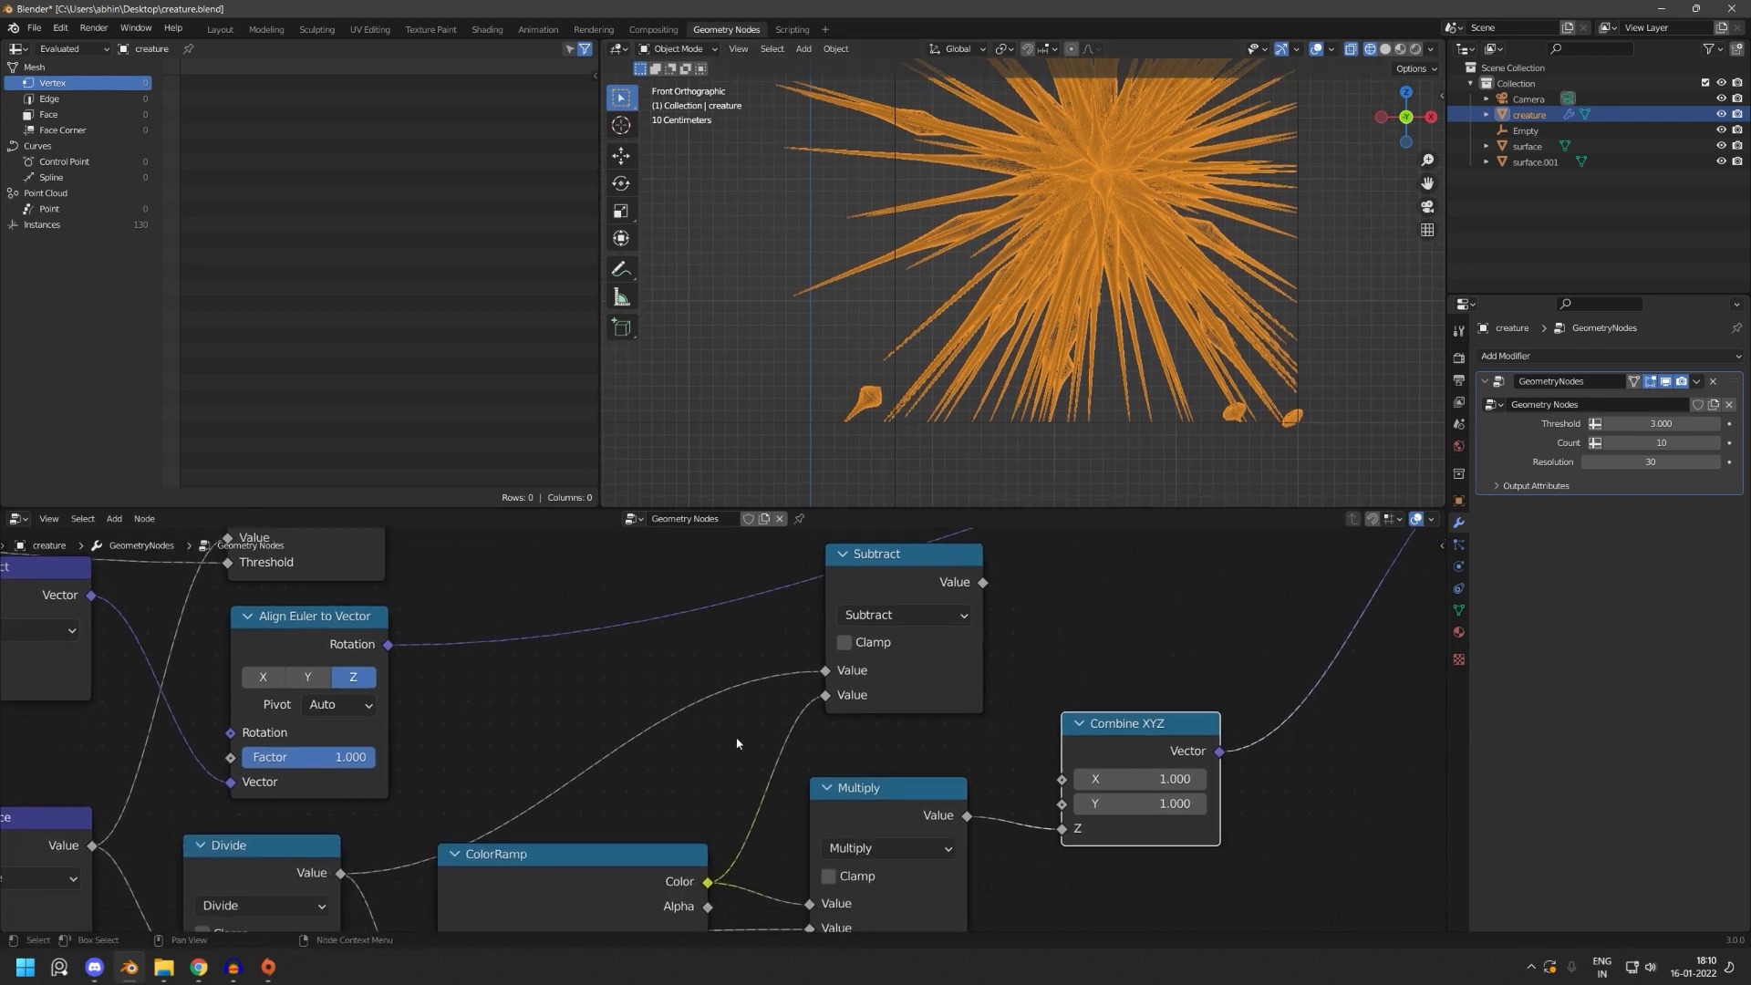
middle_click_drag(768, 761, 840, 650)
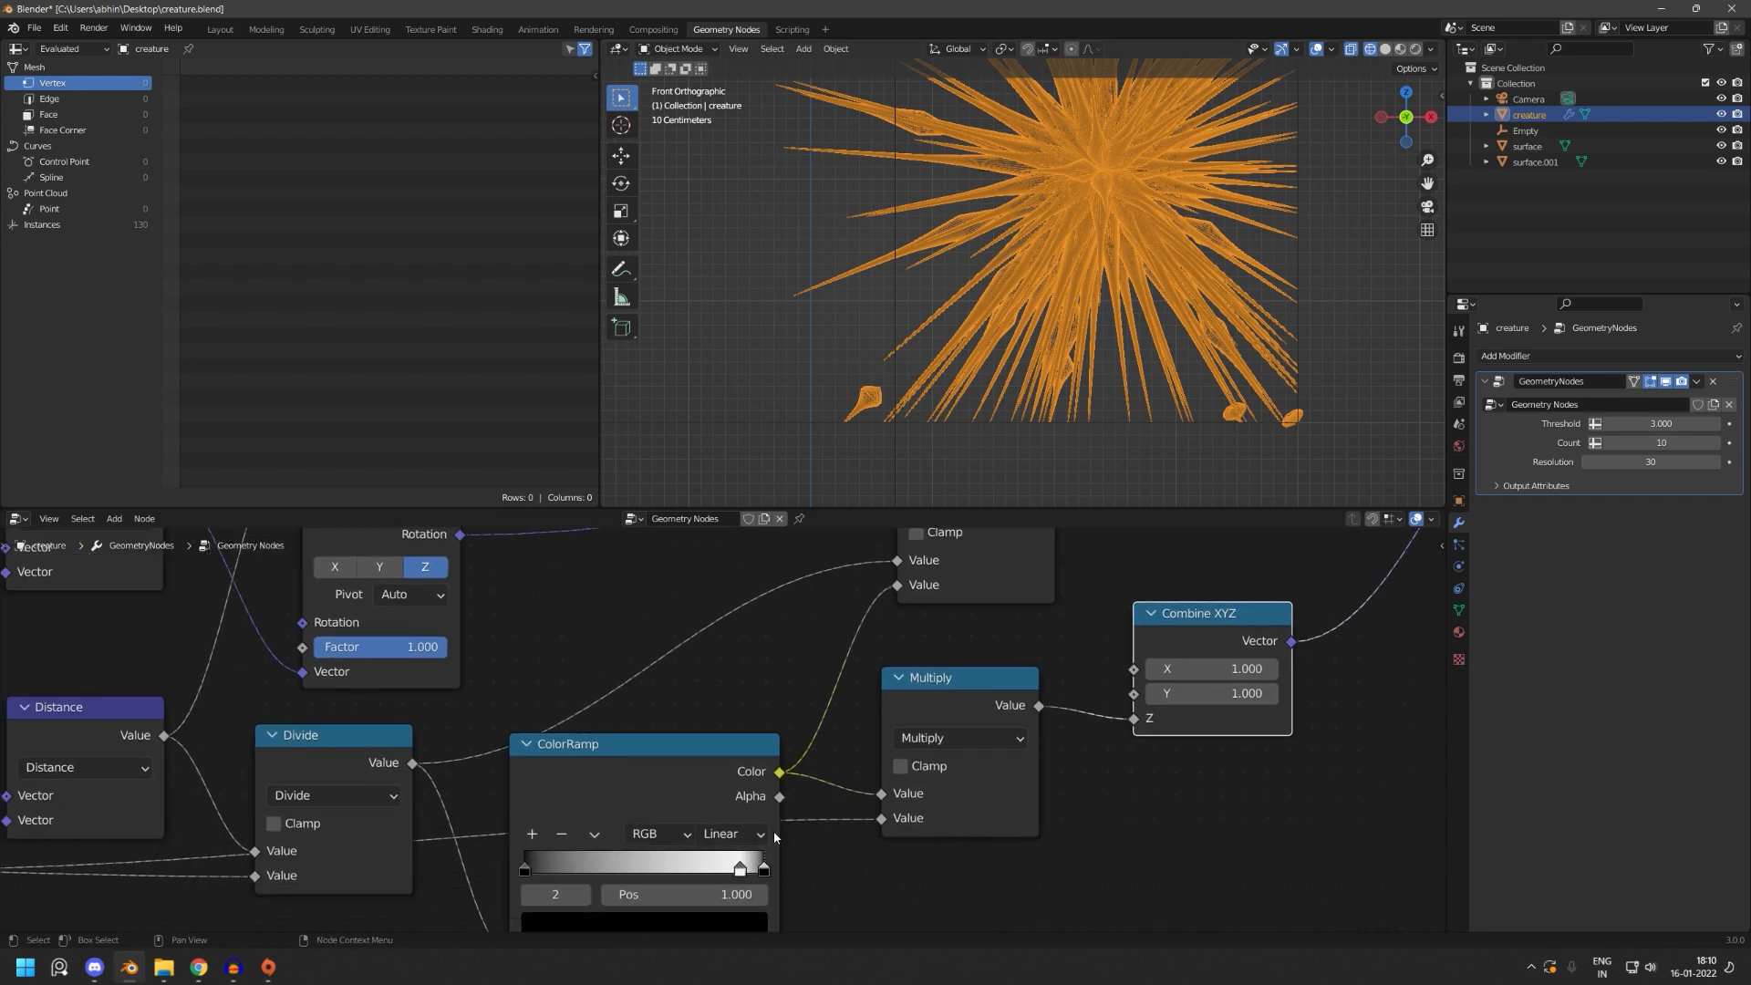
left_click(739, 870)
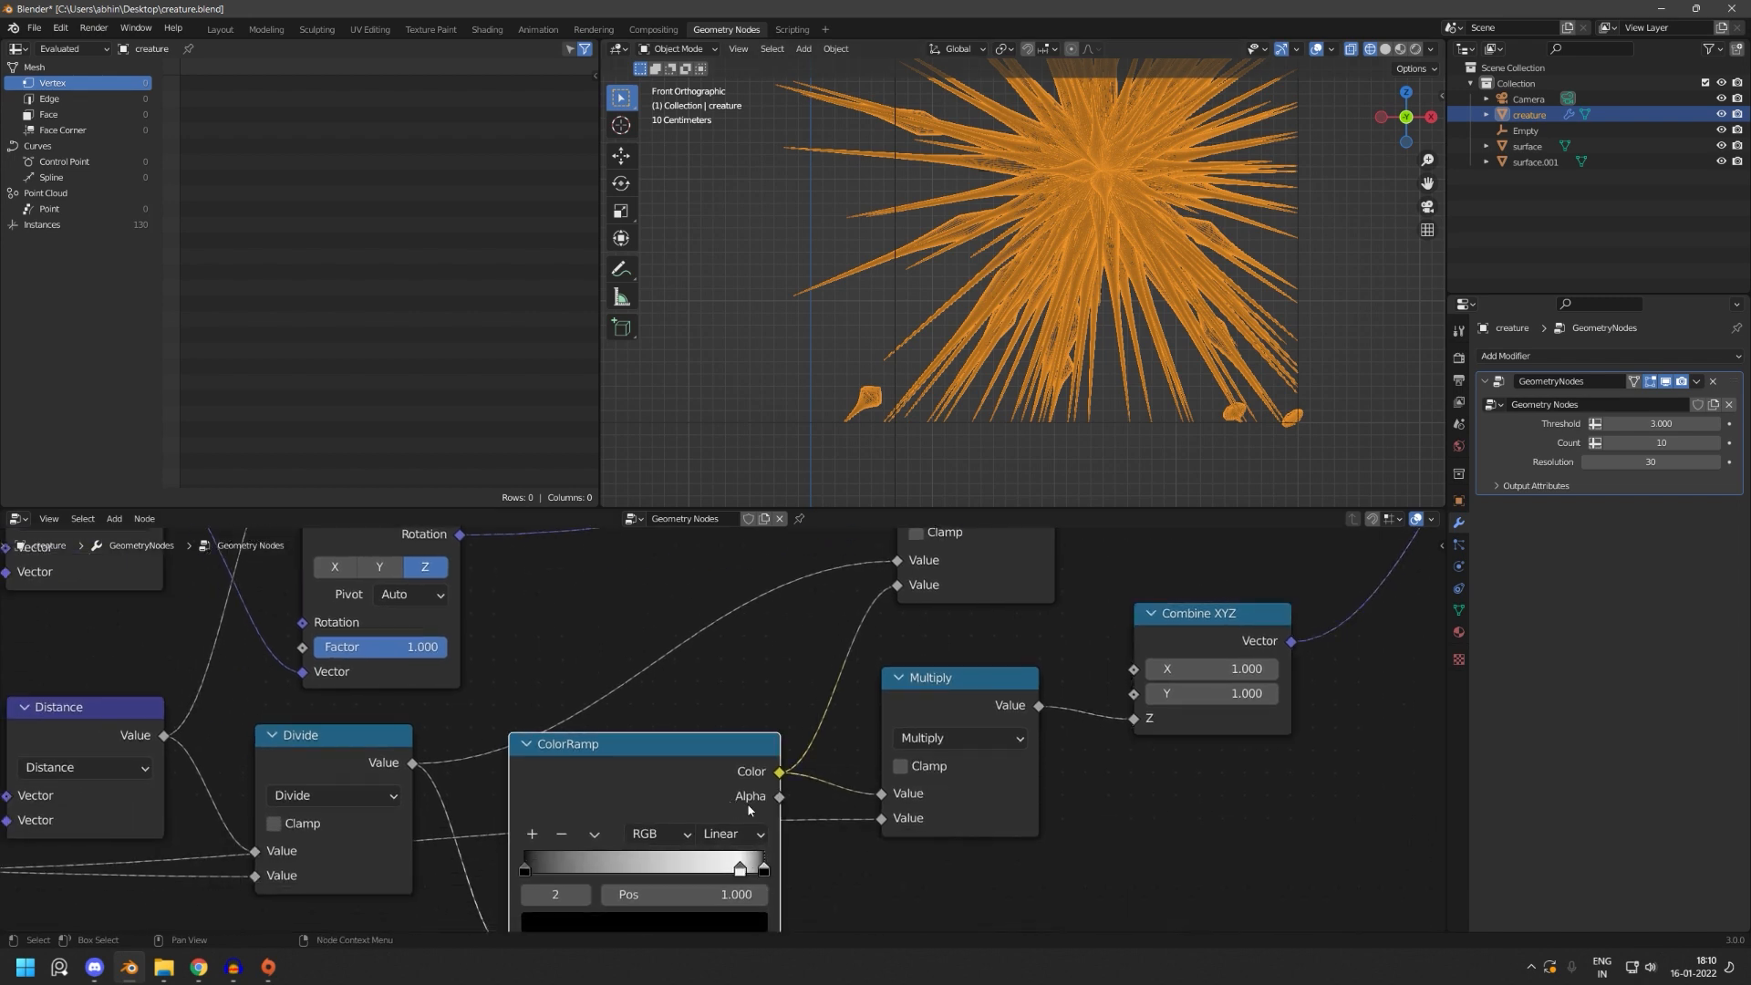
left_click(740, 872)
middle_click_drag(864, 880, 919, 743)
scroll(810, 809, "up", 3)
left_click(801, 810)
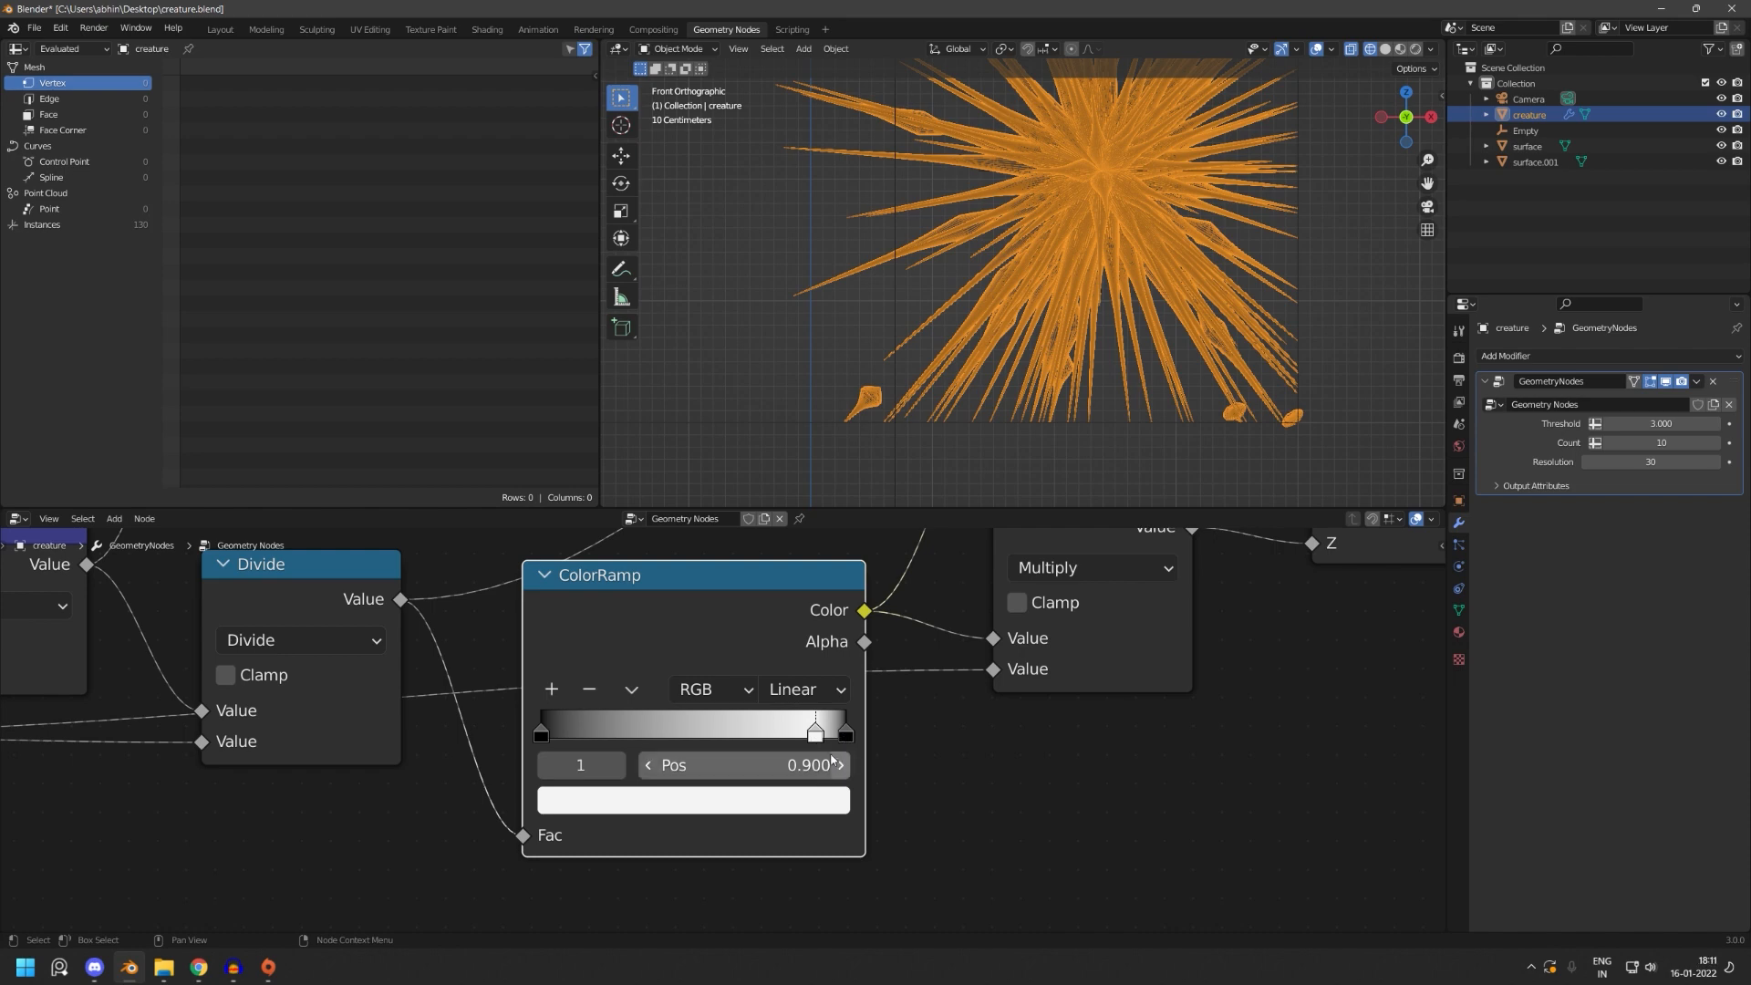
middle_click_drag(858, 762, 962, 632)
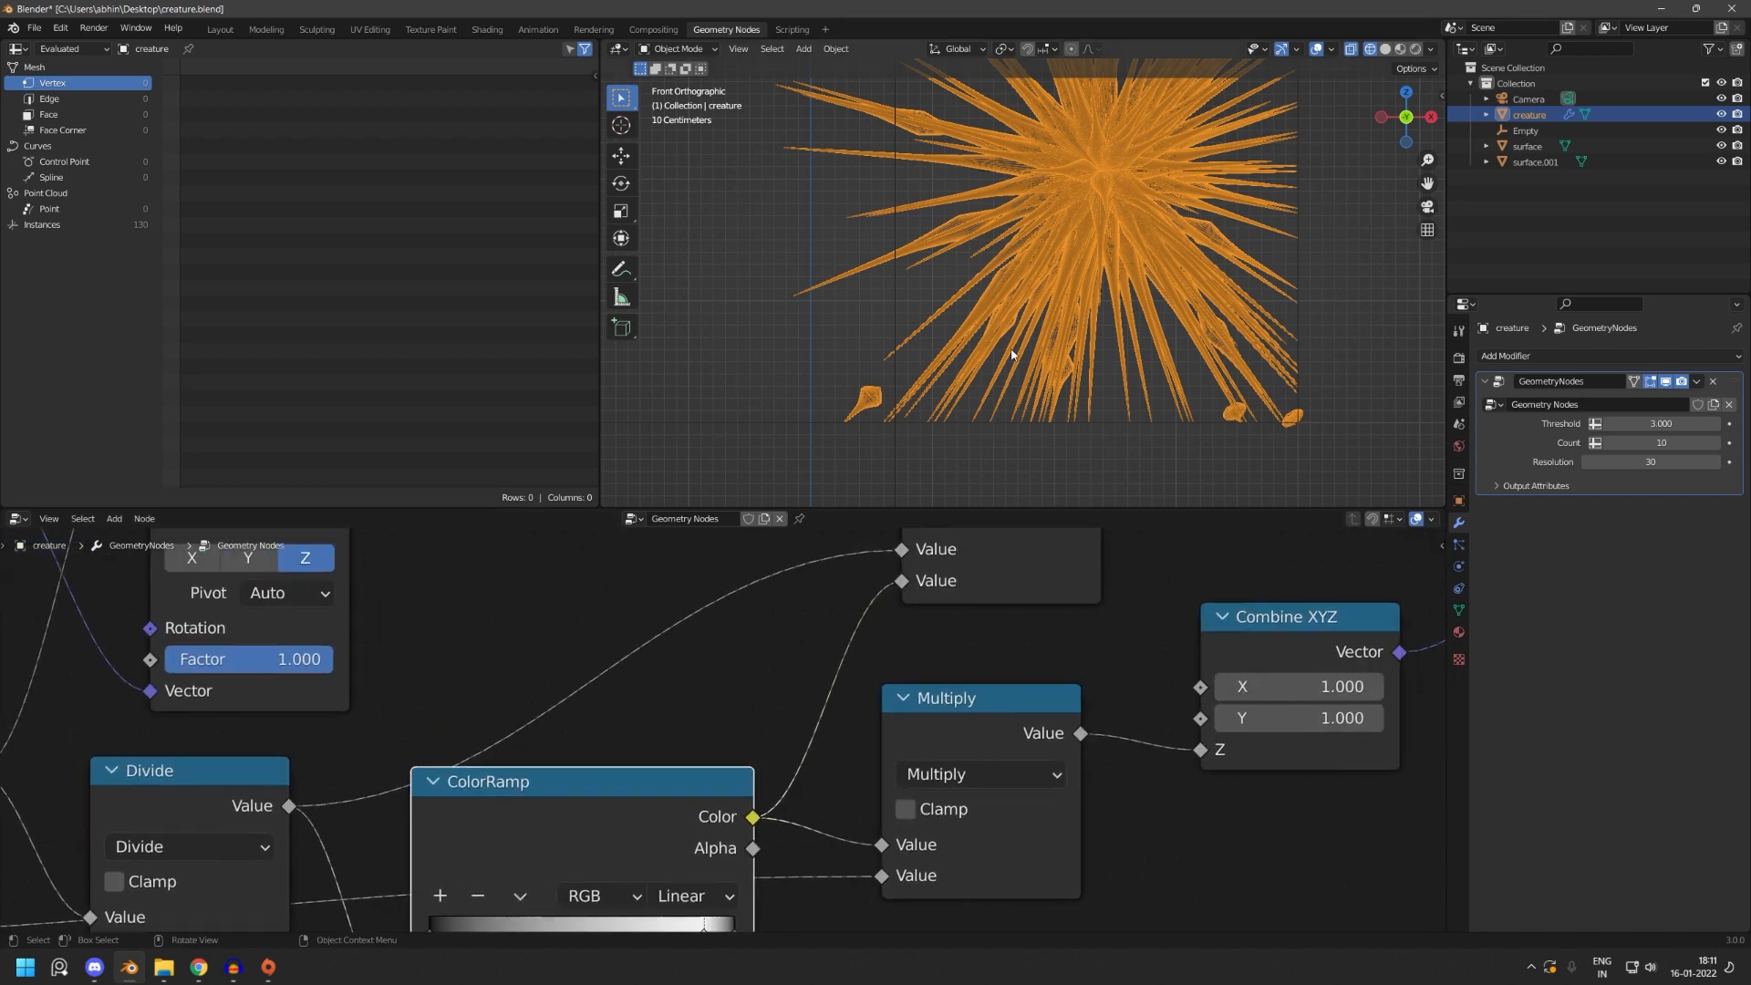
- Try to route the Math Subtract node's value toward the Set Position node's offset
scroll(1360, 609, "down", 5)
middle_click_drag(1367, 603, 727, 886)
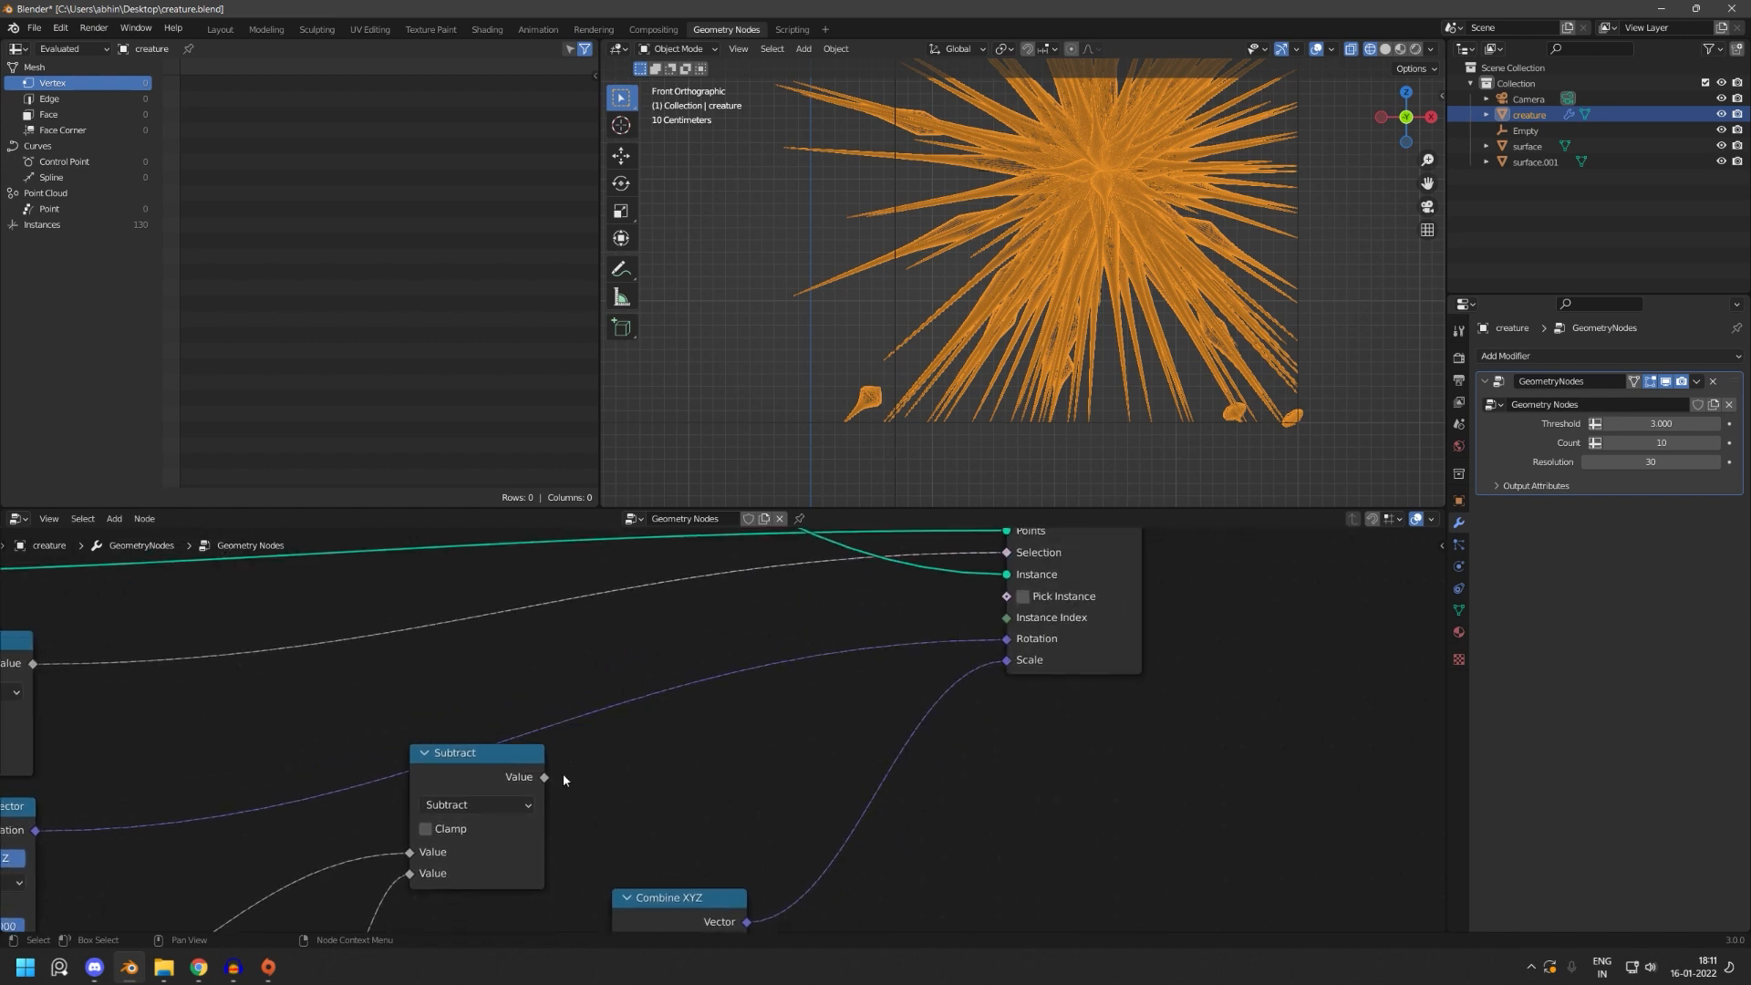
scroll(563, 778, "down", 2)
middle_click_drag(704, 737, 486, 808)
left_click_drag(393, 801, 551, 781)
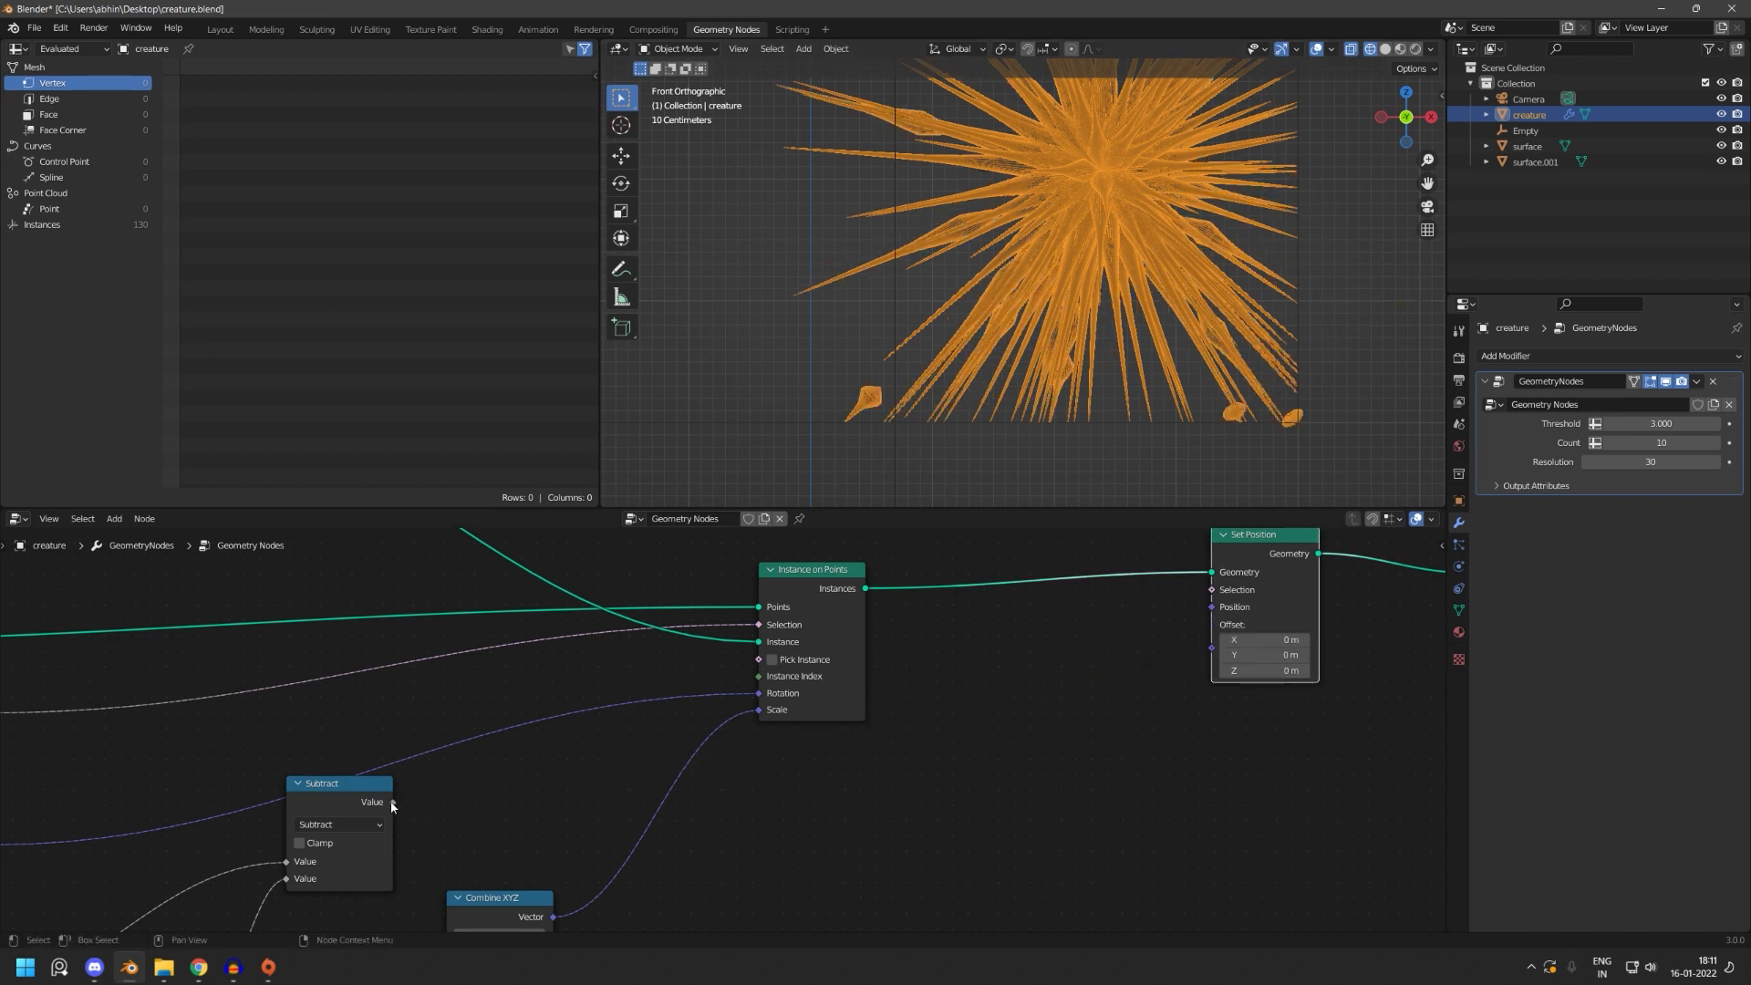
left_click_drag(393, 802, 1147, 687)
scroll(1086, 672, "up", 3)
middle_click_drag(1076, 670, 978, 695)
mouse_move(848, 800)
middle_mouse_down()
mouse_move(918, 774)
mouse_move(960, 700)
middle_mouse_up()
scroll(1026, 691, "down", 5)
middle_click_drag(903, 753, 1009, 736)
mouse_move(686, 807)
middle_mouse_down()
mouse_move(746, 790)
mouse_move(785, 839)
mouse_move(651, 856)
middle_mouse_up()
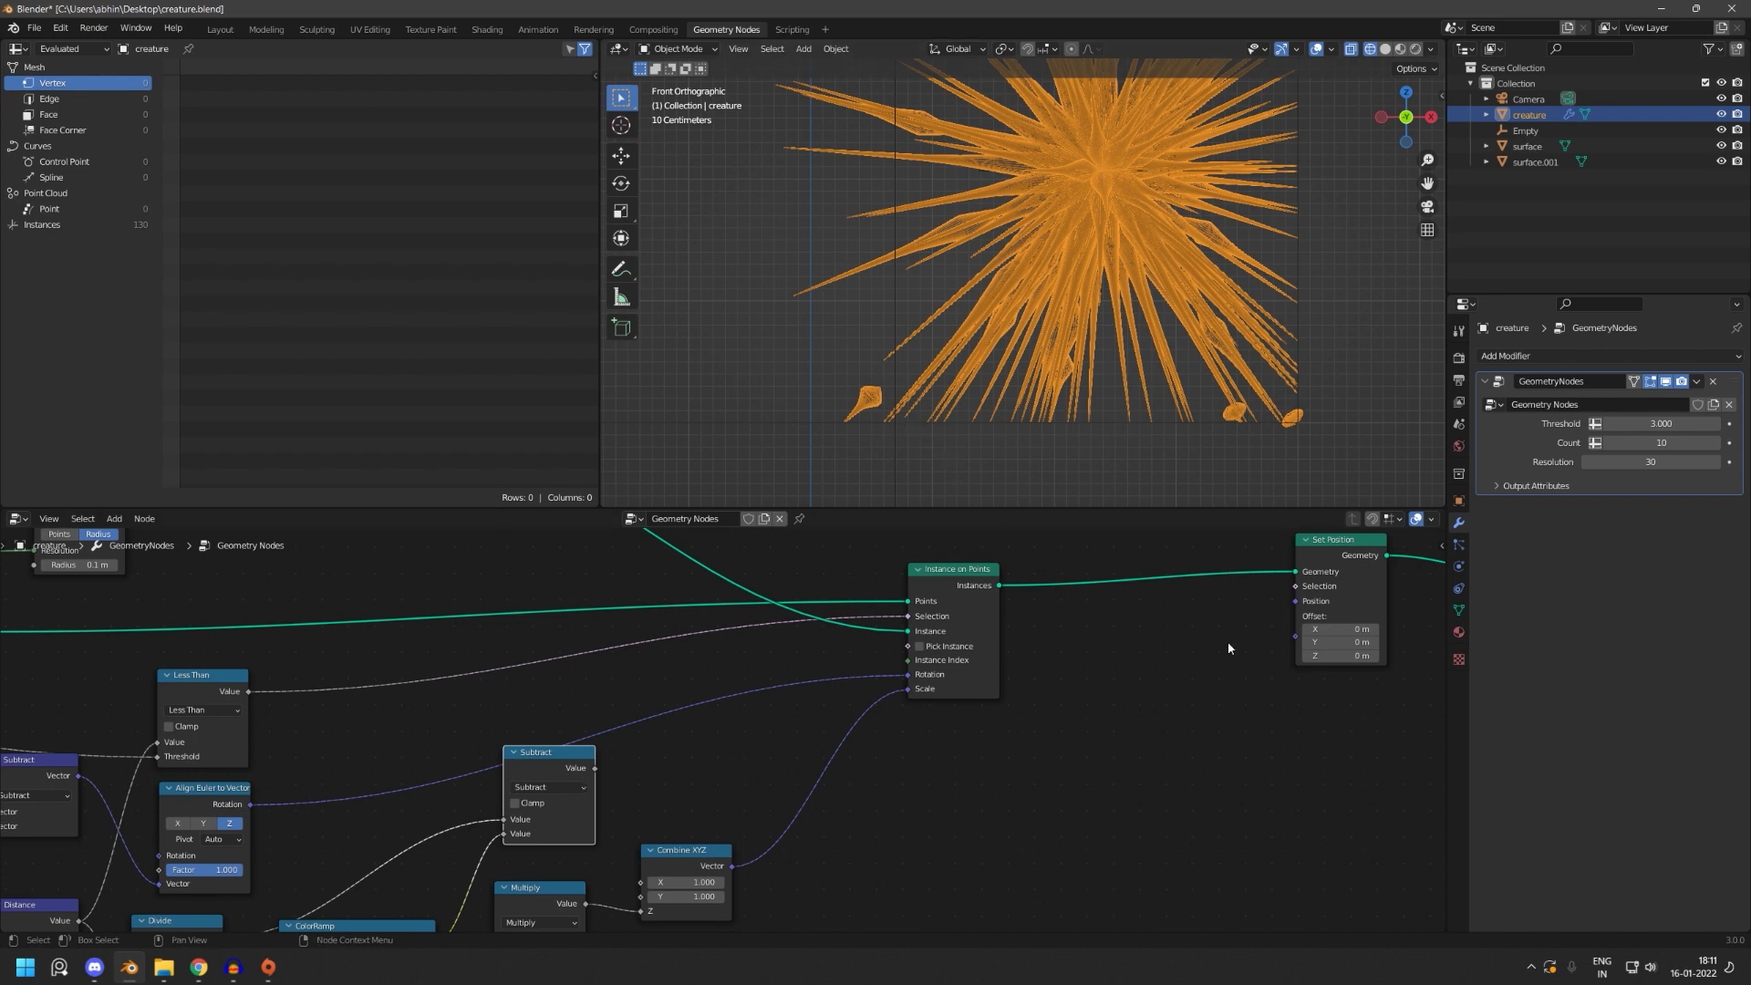
scroll(1083, 720, "up", 2)
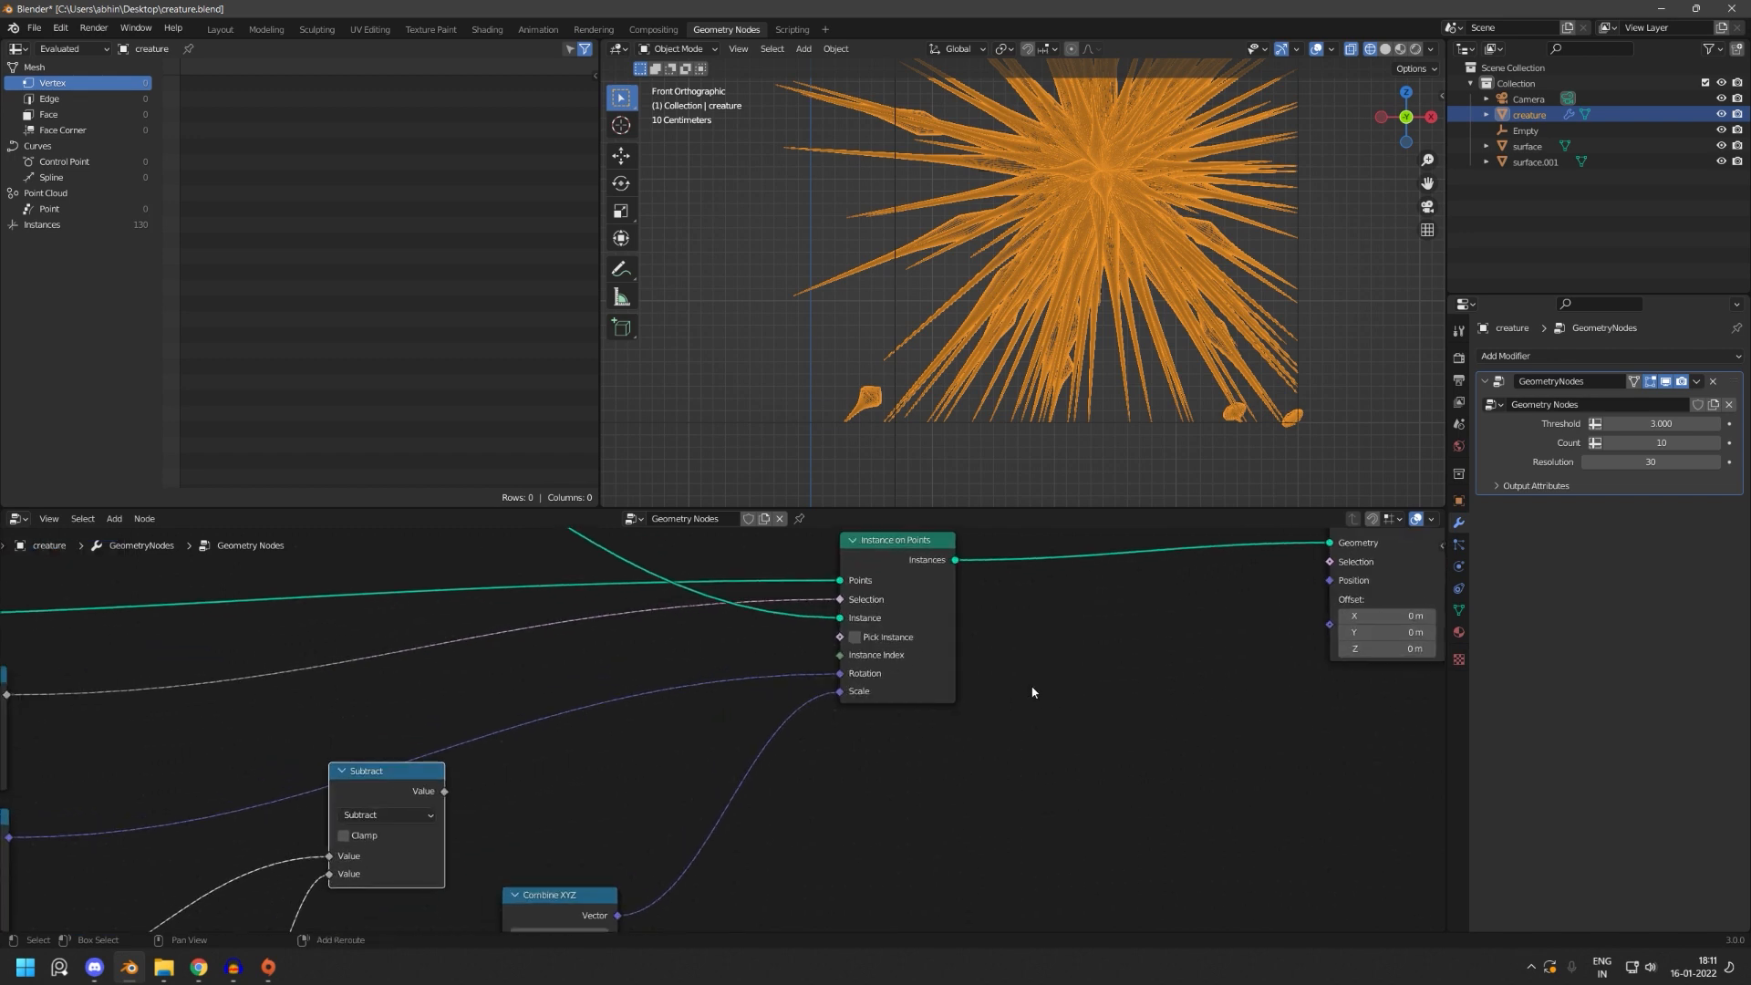
- Try driving Set Position's offset with the Subtract value through the Z of a new Combine XYZ, and remove that node with its links
key("shift+a")
left_click(1021, 626)
type("co")
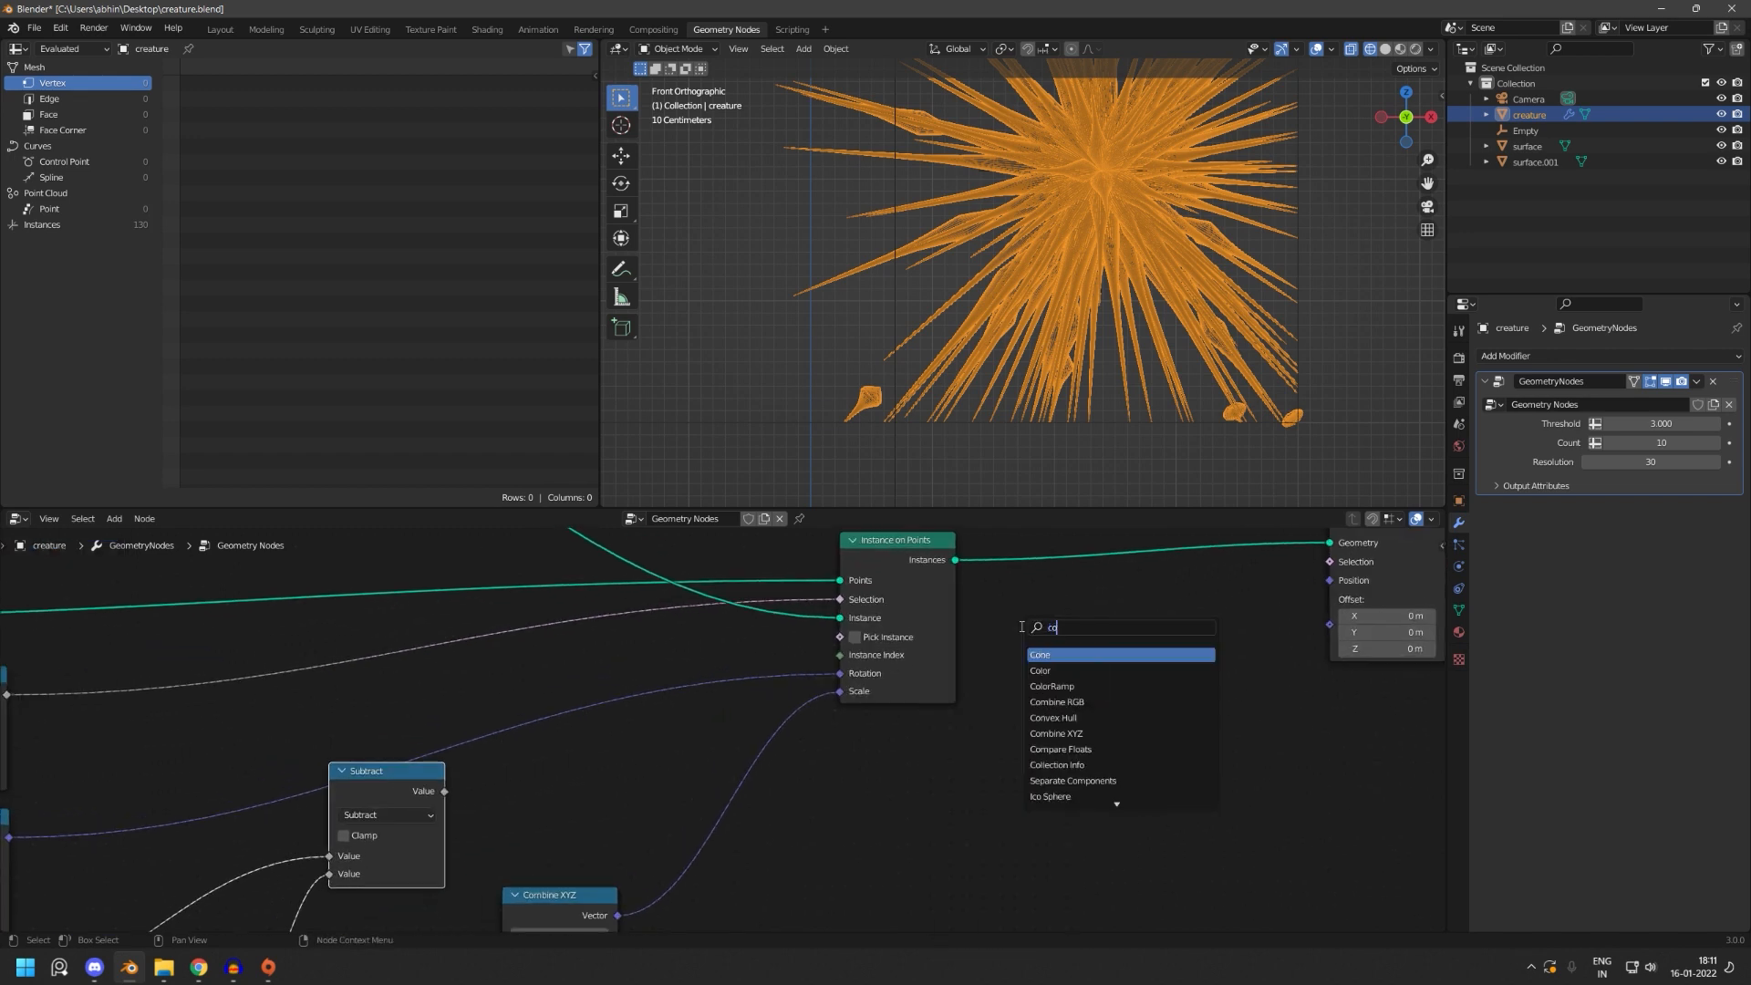
type("mbine")
key("Down")
key("Return")
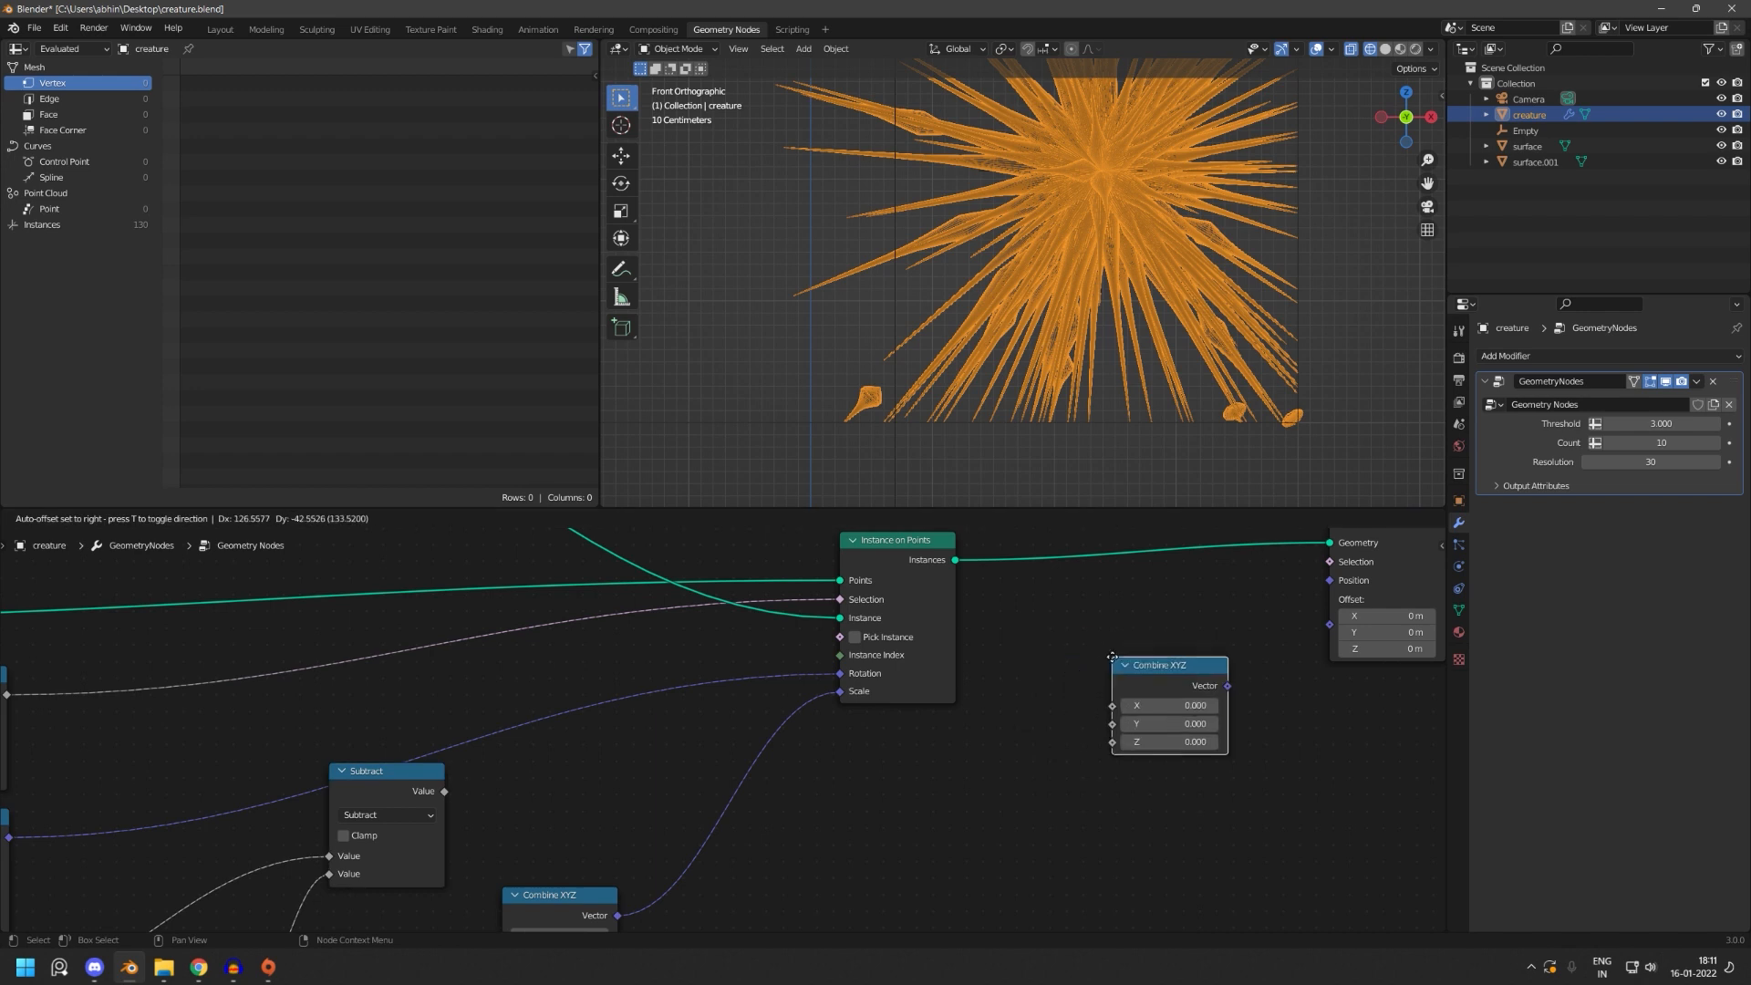
left_click(950, 746)
left_click_drag(445, 791, 1007, 812)
left_click_drag(1122, 756, 1341, 620)
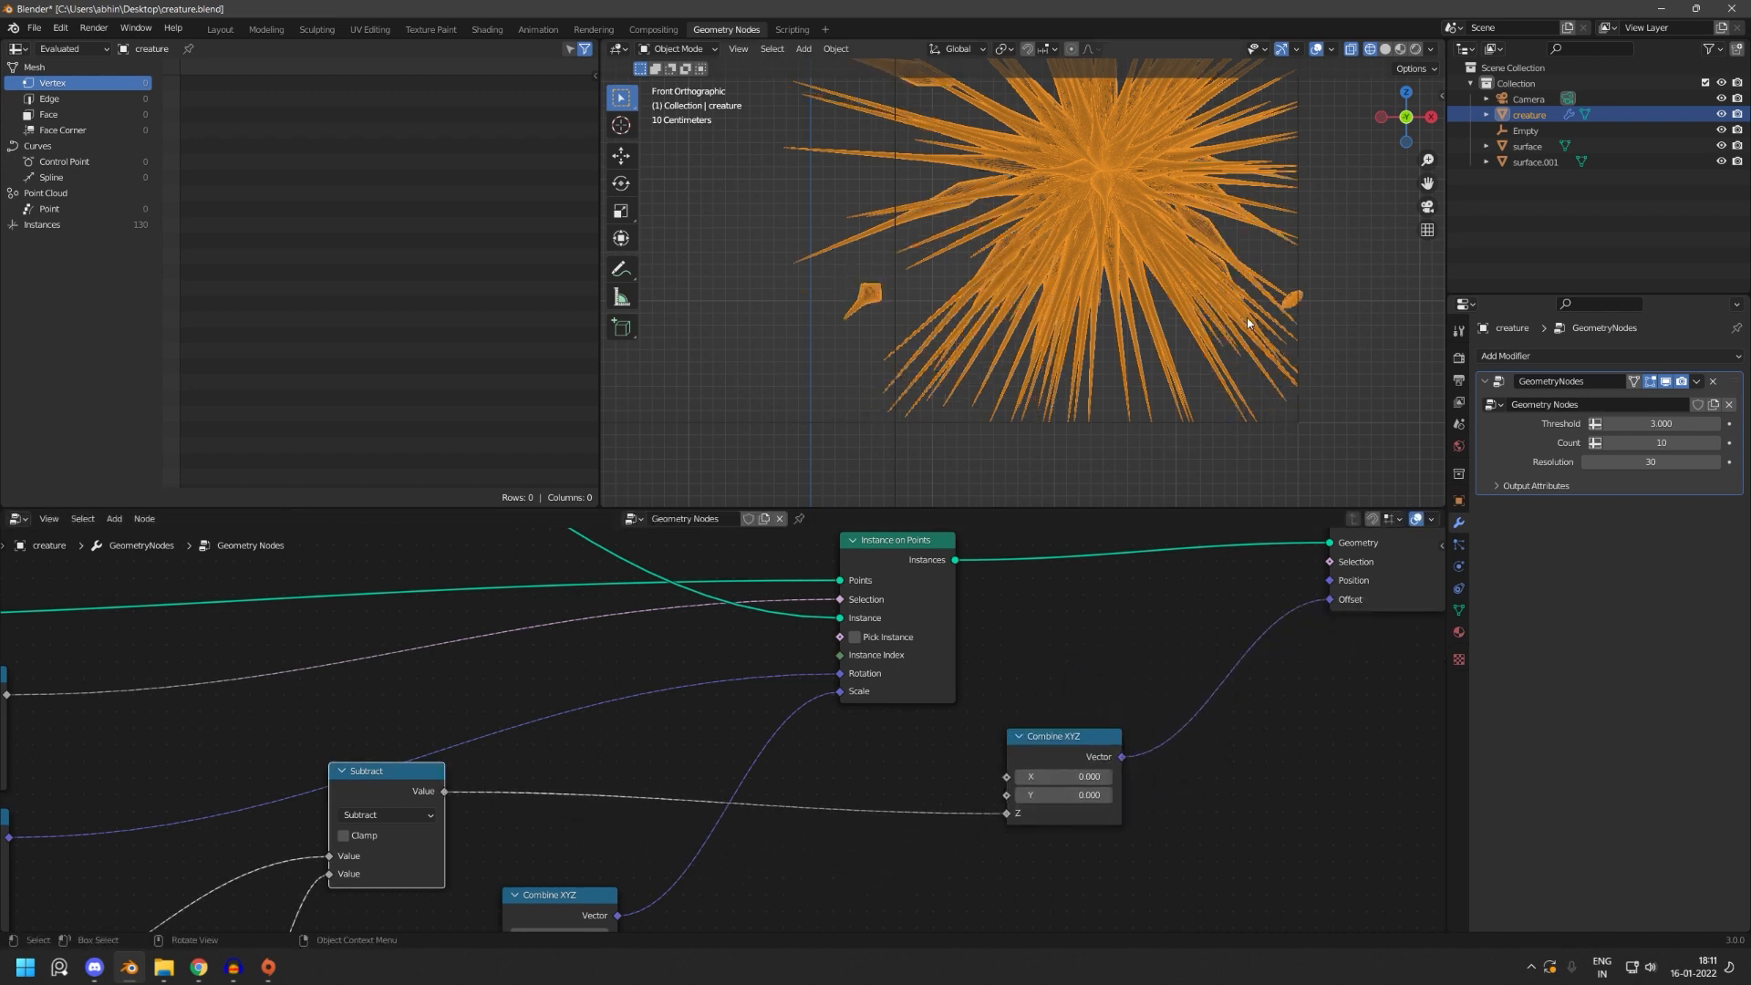
left_click(1084, 754)
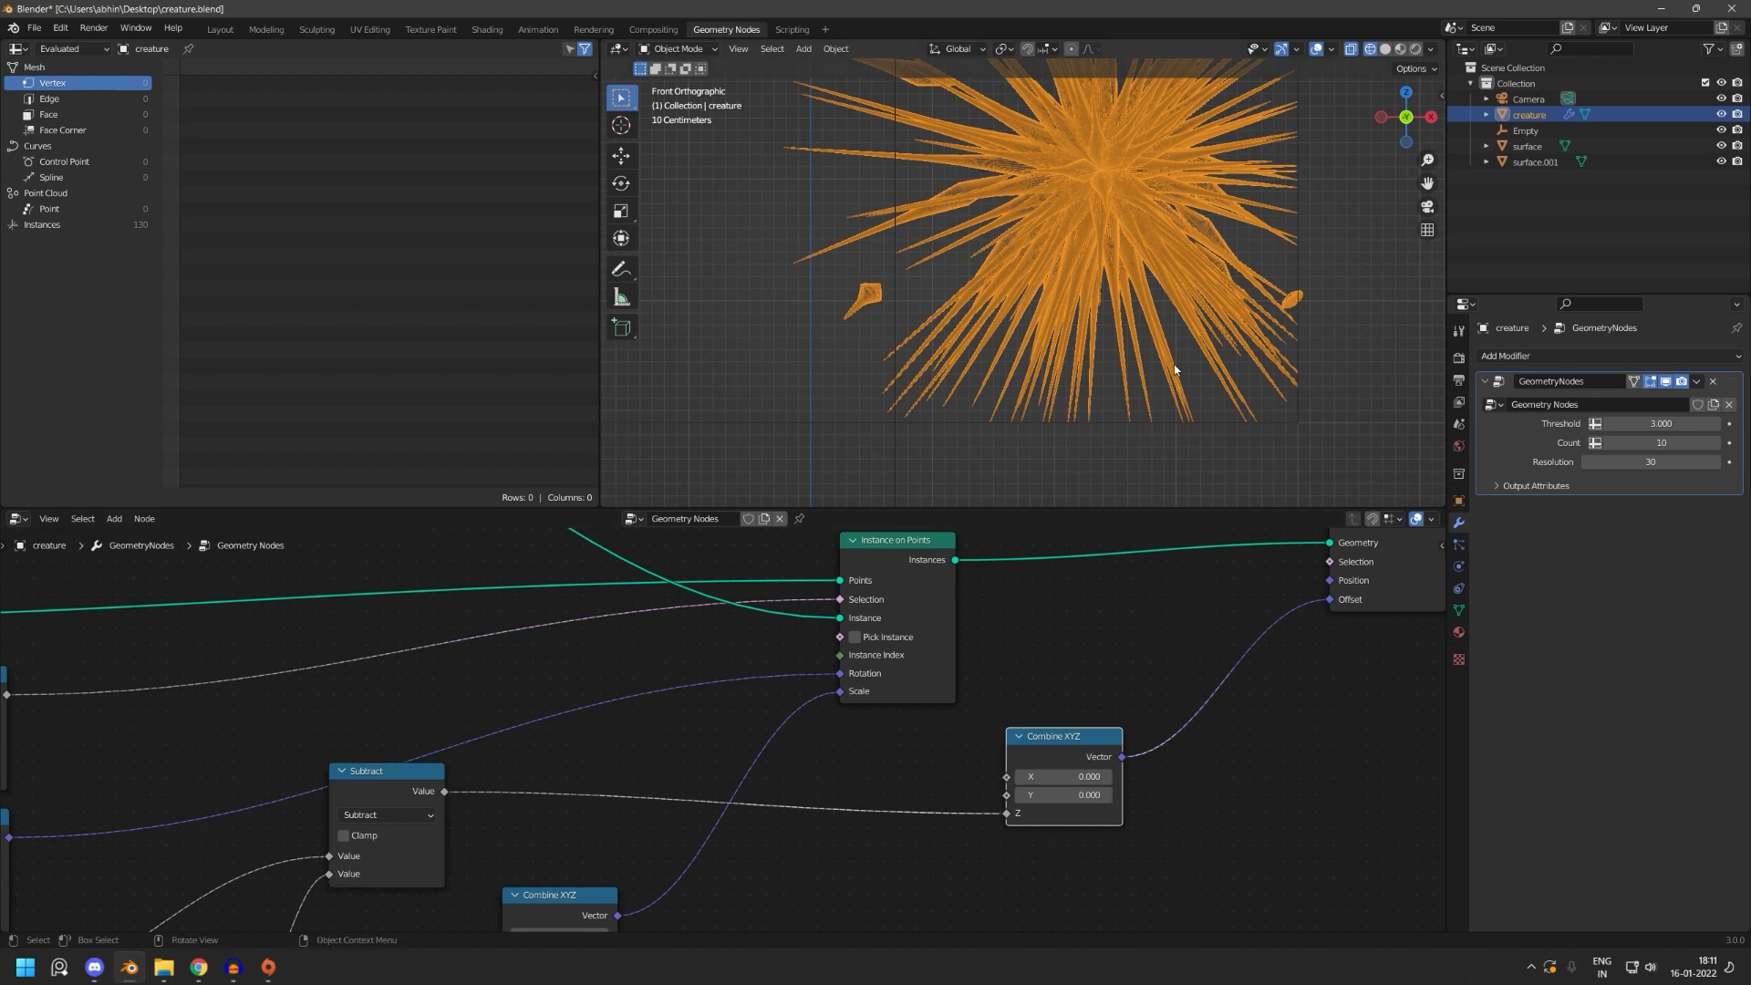
key("ctrl+x")
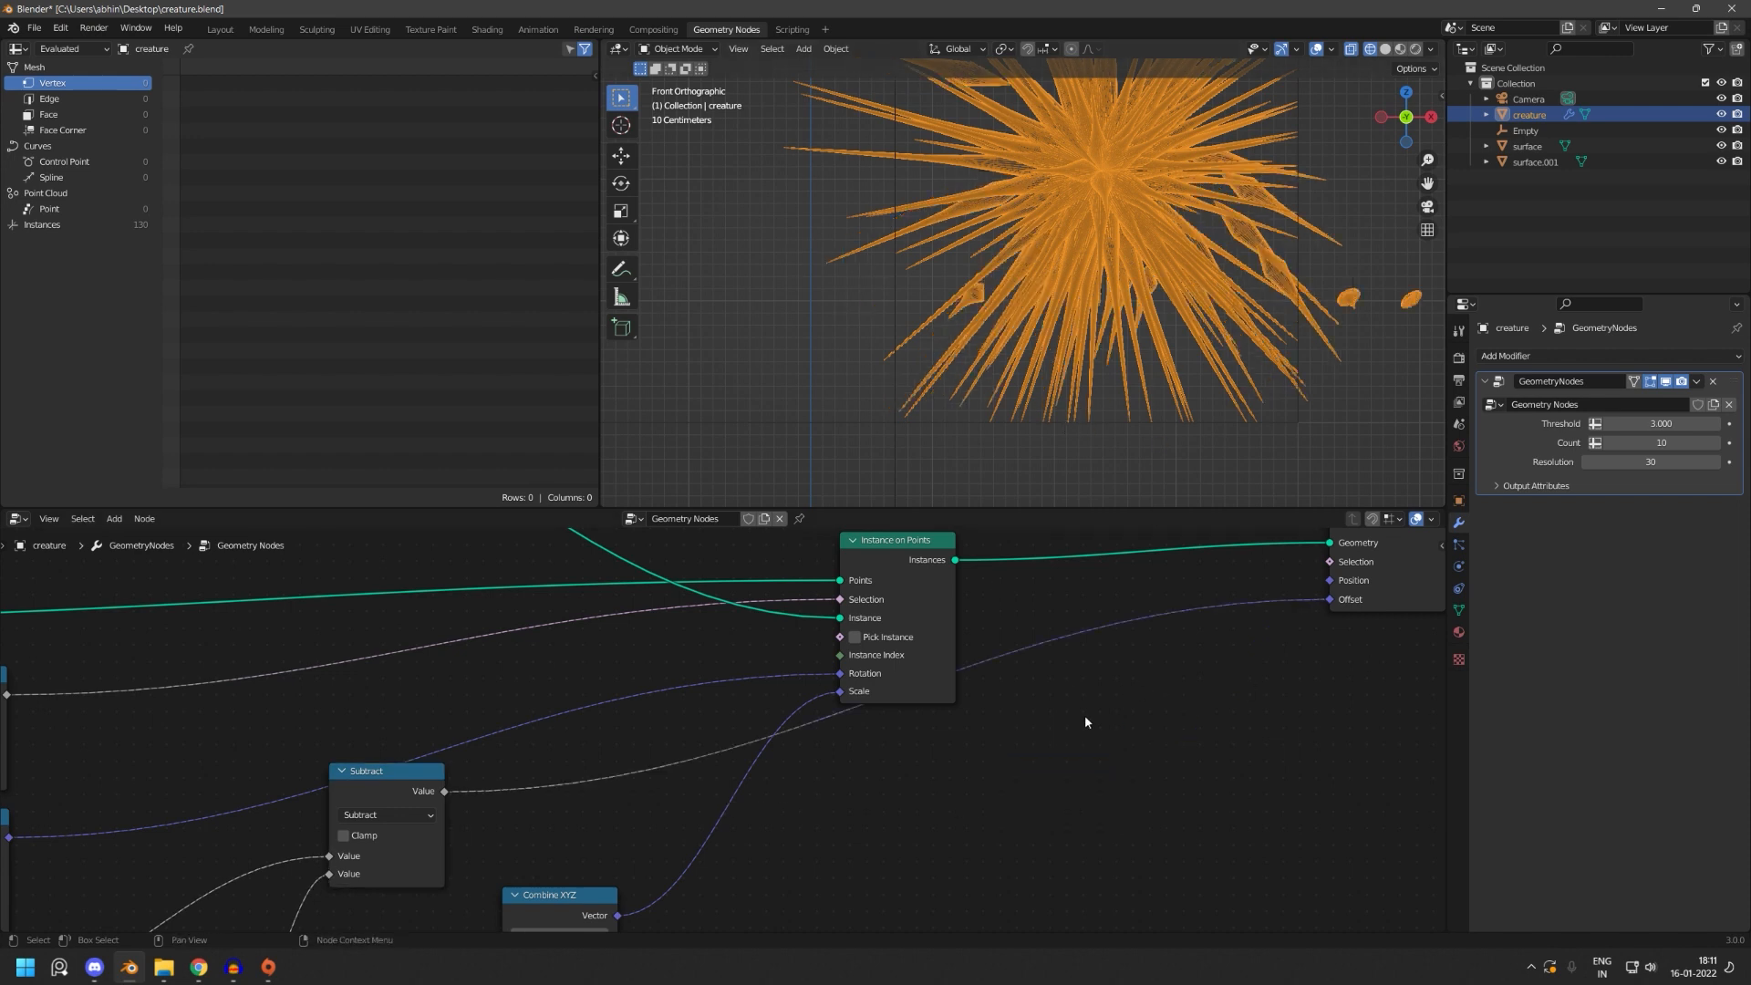
scroll(967, 739, "down", 3)
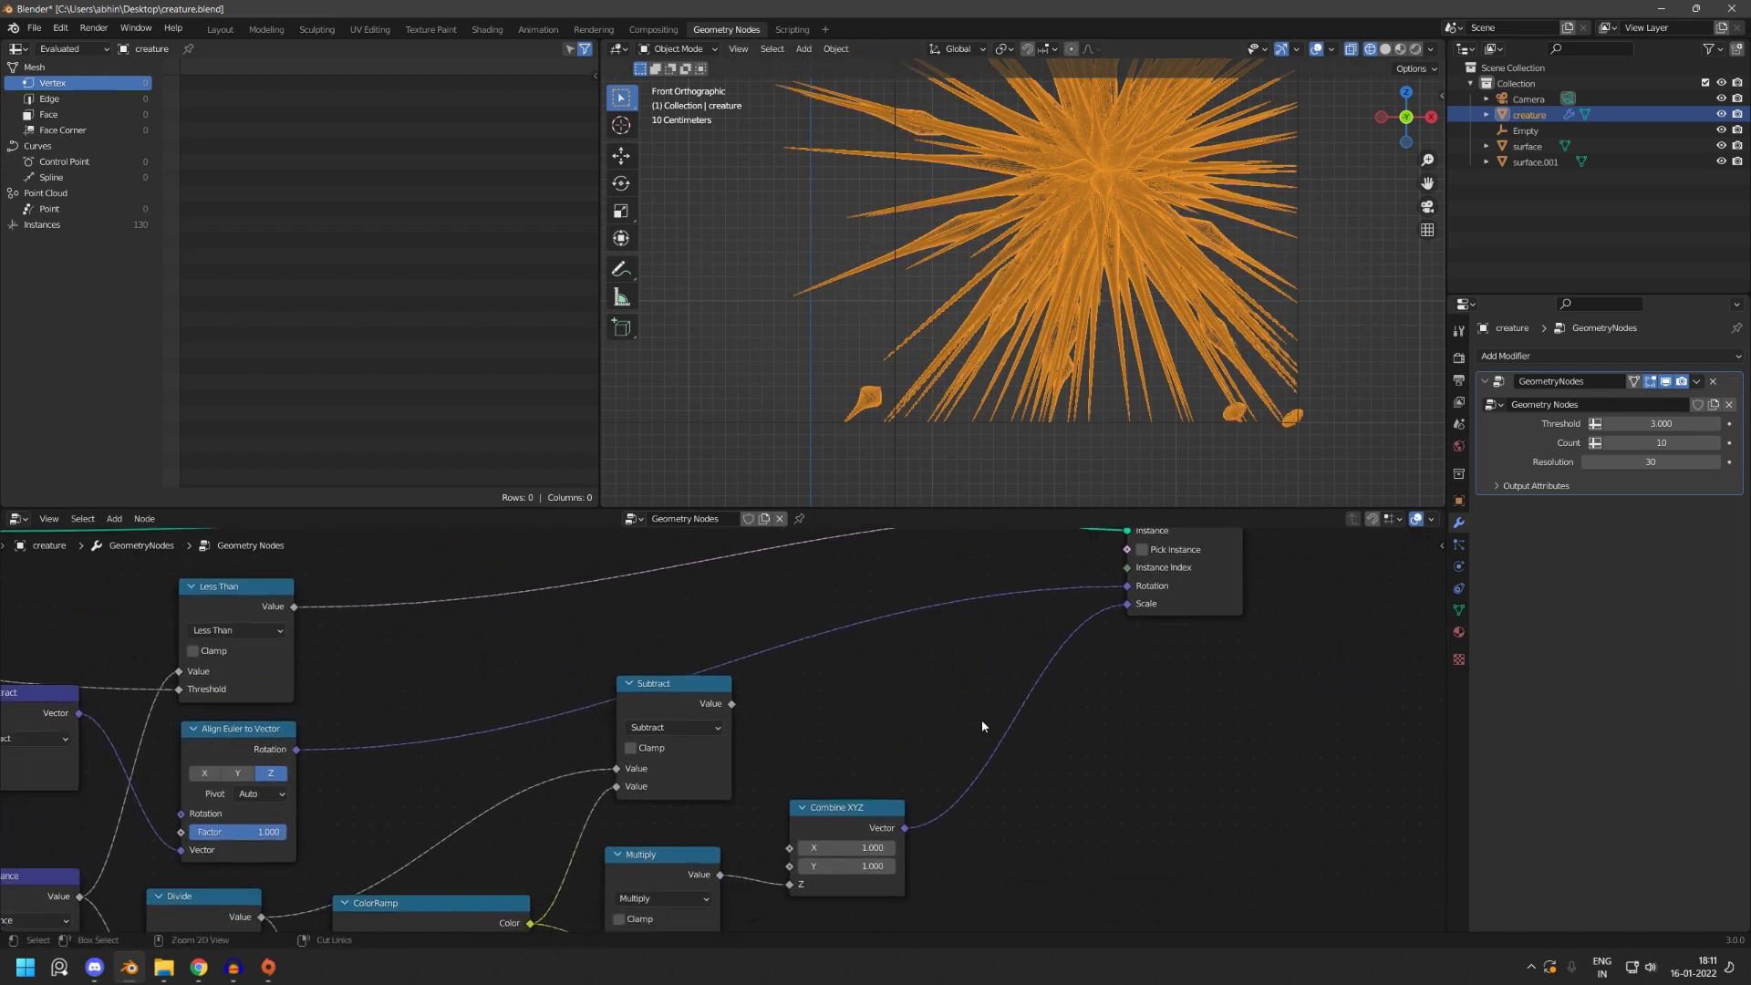
- Save the creature file and select the vector Subtract node fed by the Empty's location
key("ctrl+s")
scroll(691, 665, "up", 5)
scroll(691, 665, "down", 5)
scroll(571, 726, "up", 4)
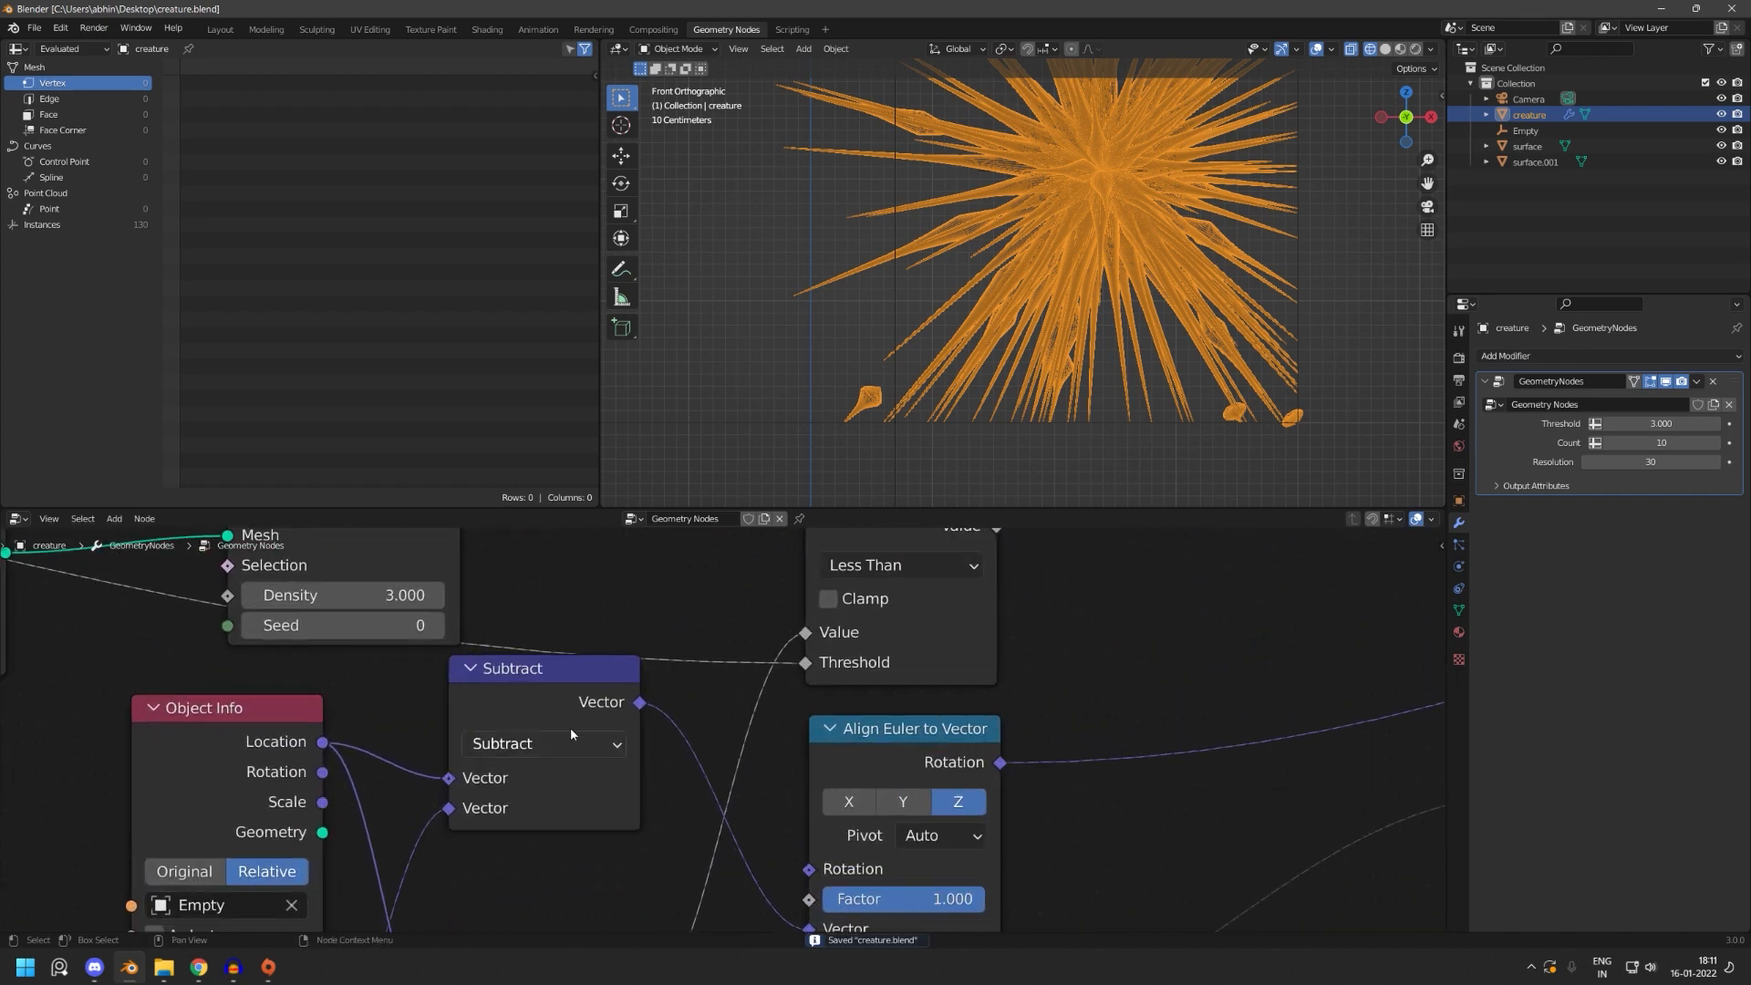
left_click(603, 683)
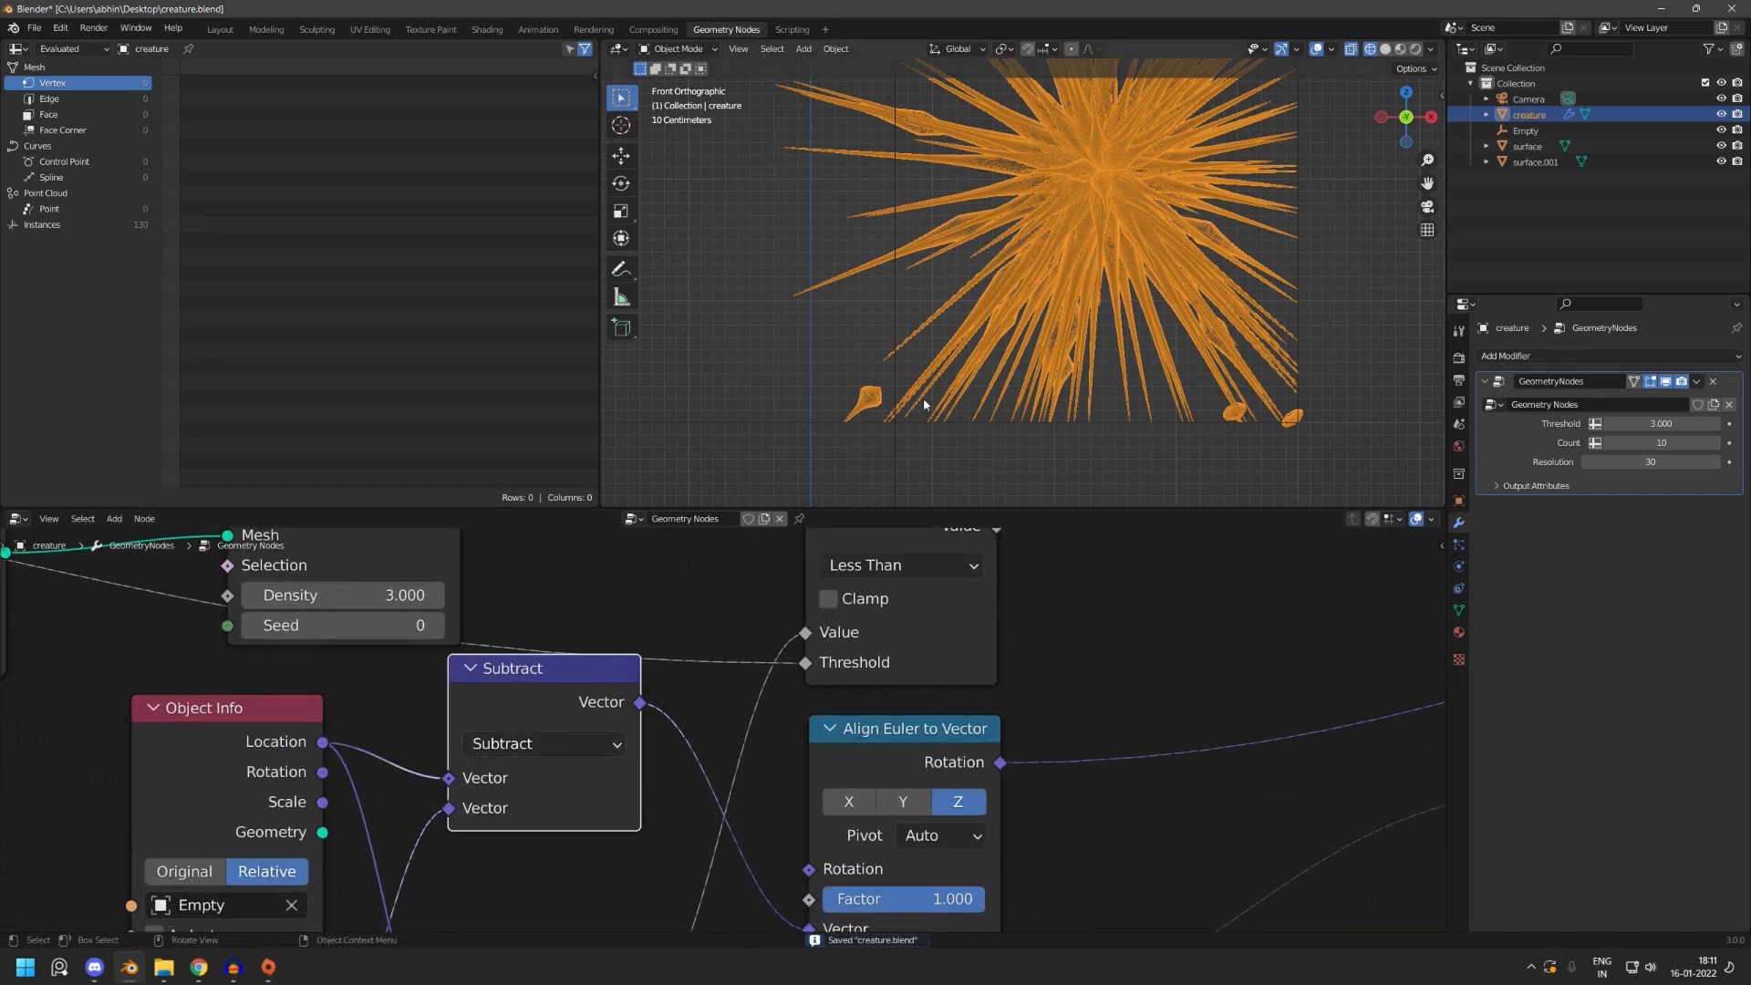
scroll(655, 784, "down", 4)
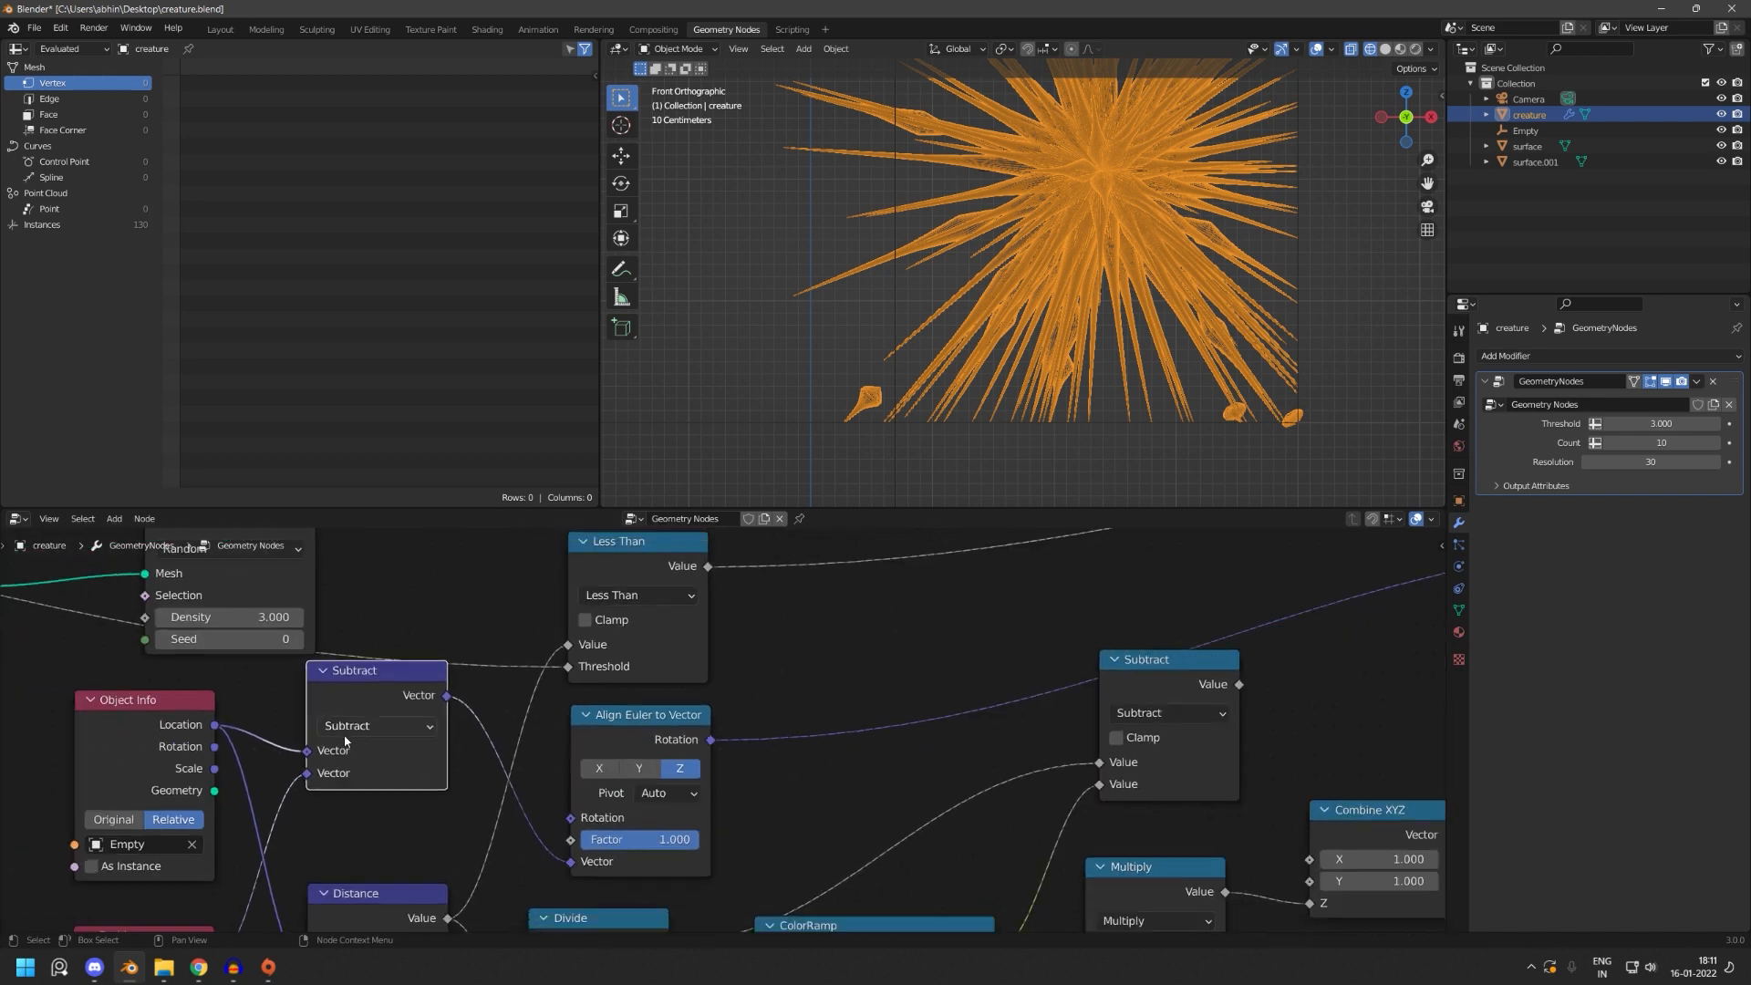
scroll(348, 736, "up", 3)
middle_click_drag(973, 624, 835, 657)
- Add a Vector Math node beyond the Combine XYZ node and set its operation to Normalize
key("shift+a")
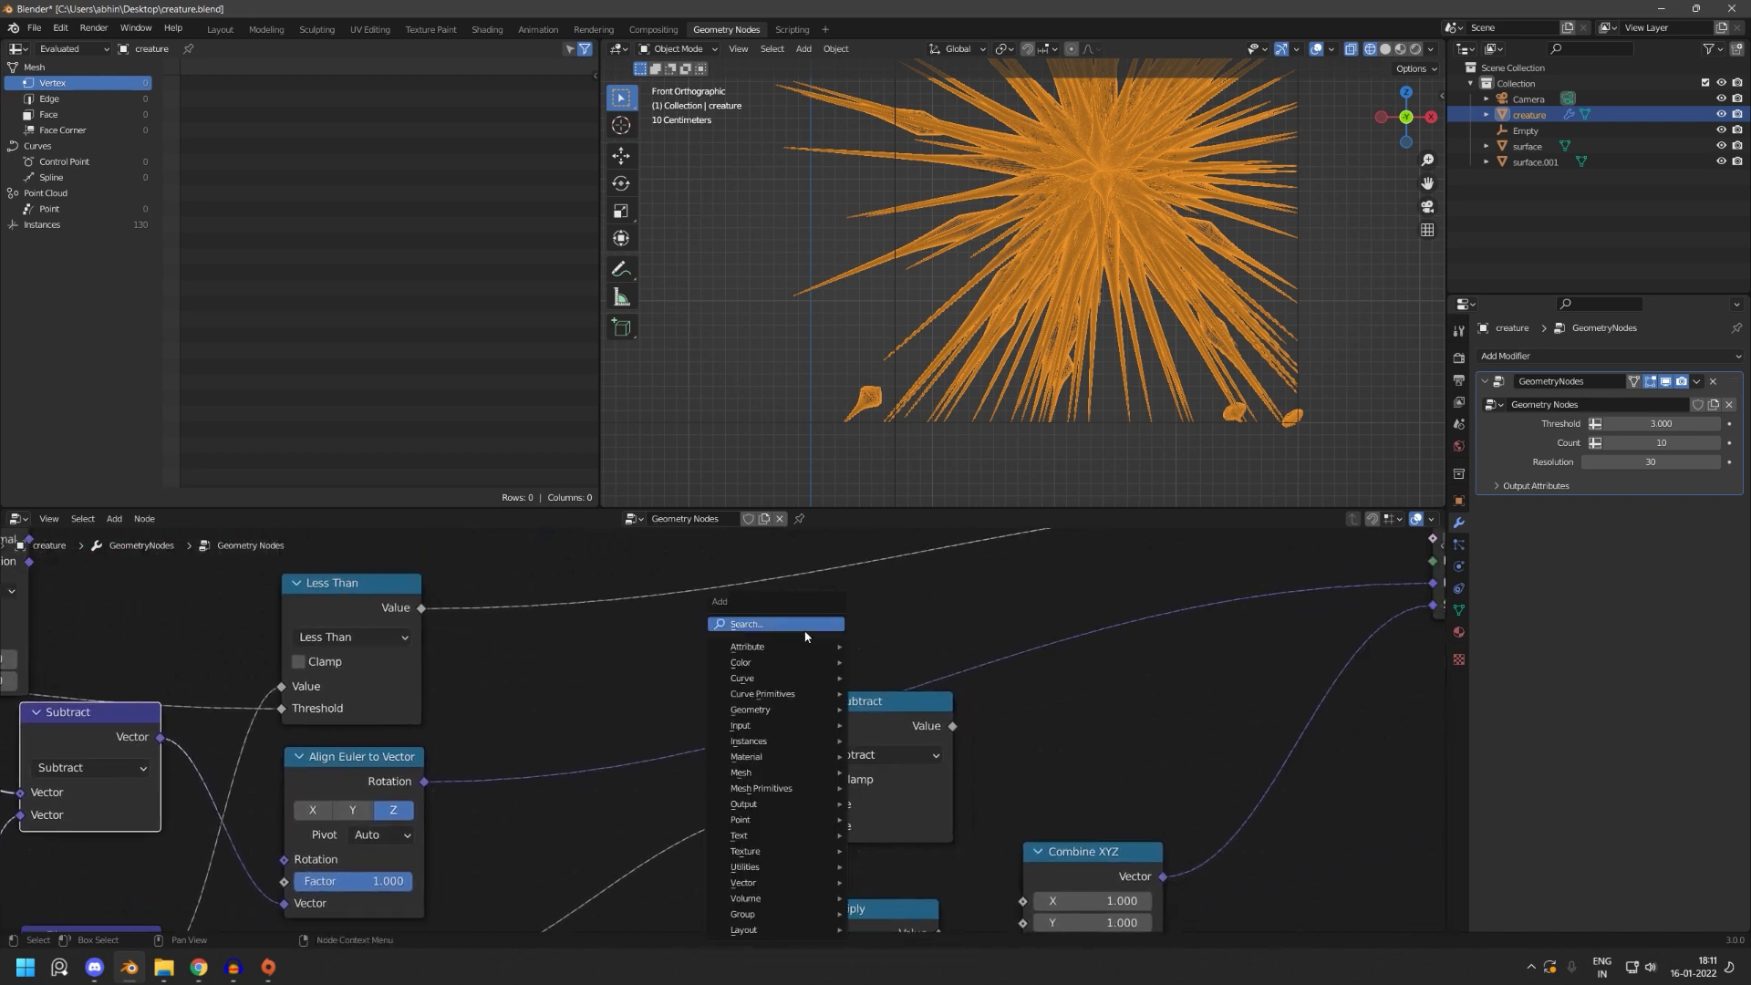
left_click(805, 632)
type("vector")
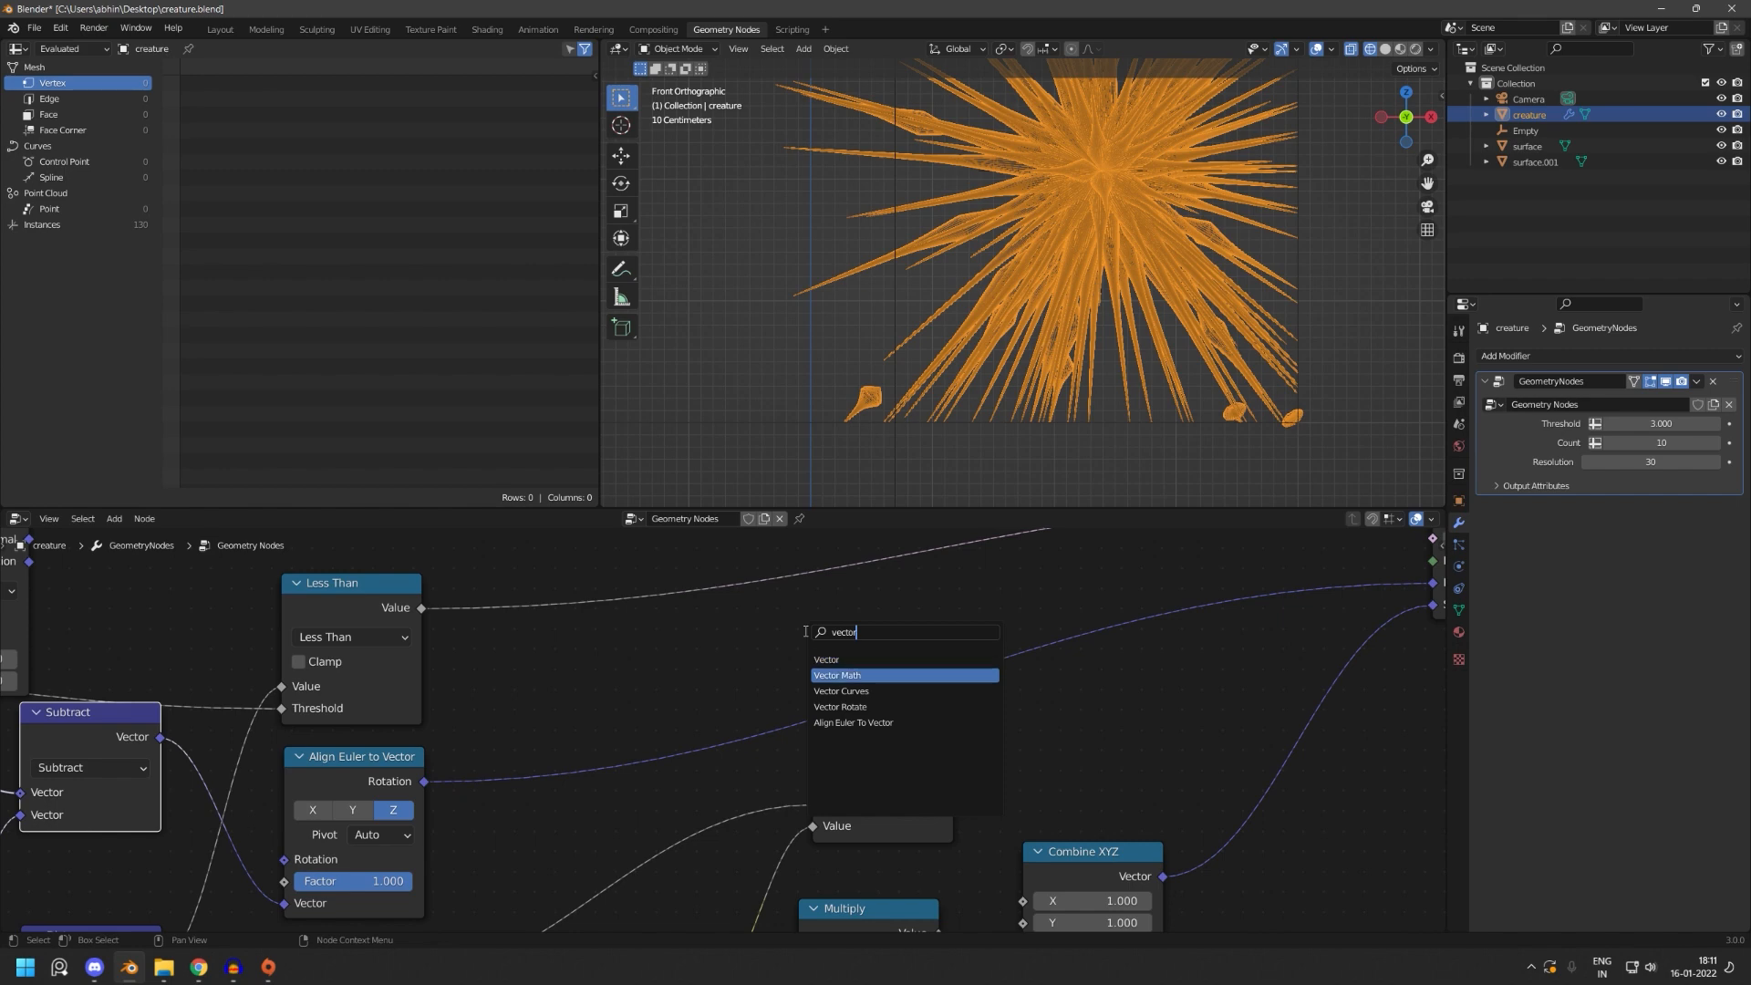
left_click(837, 675)
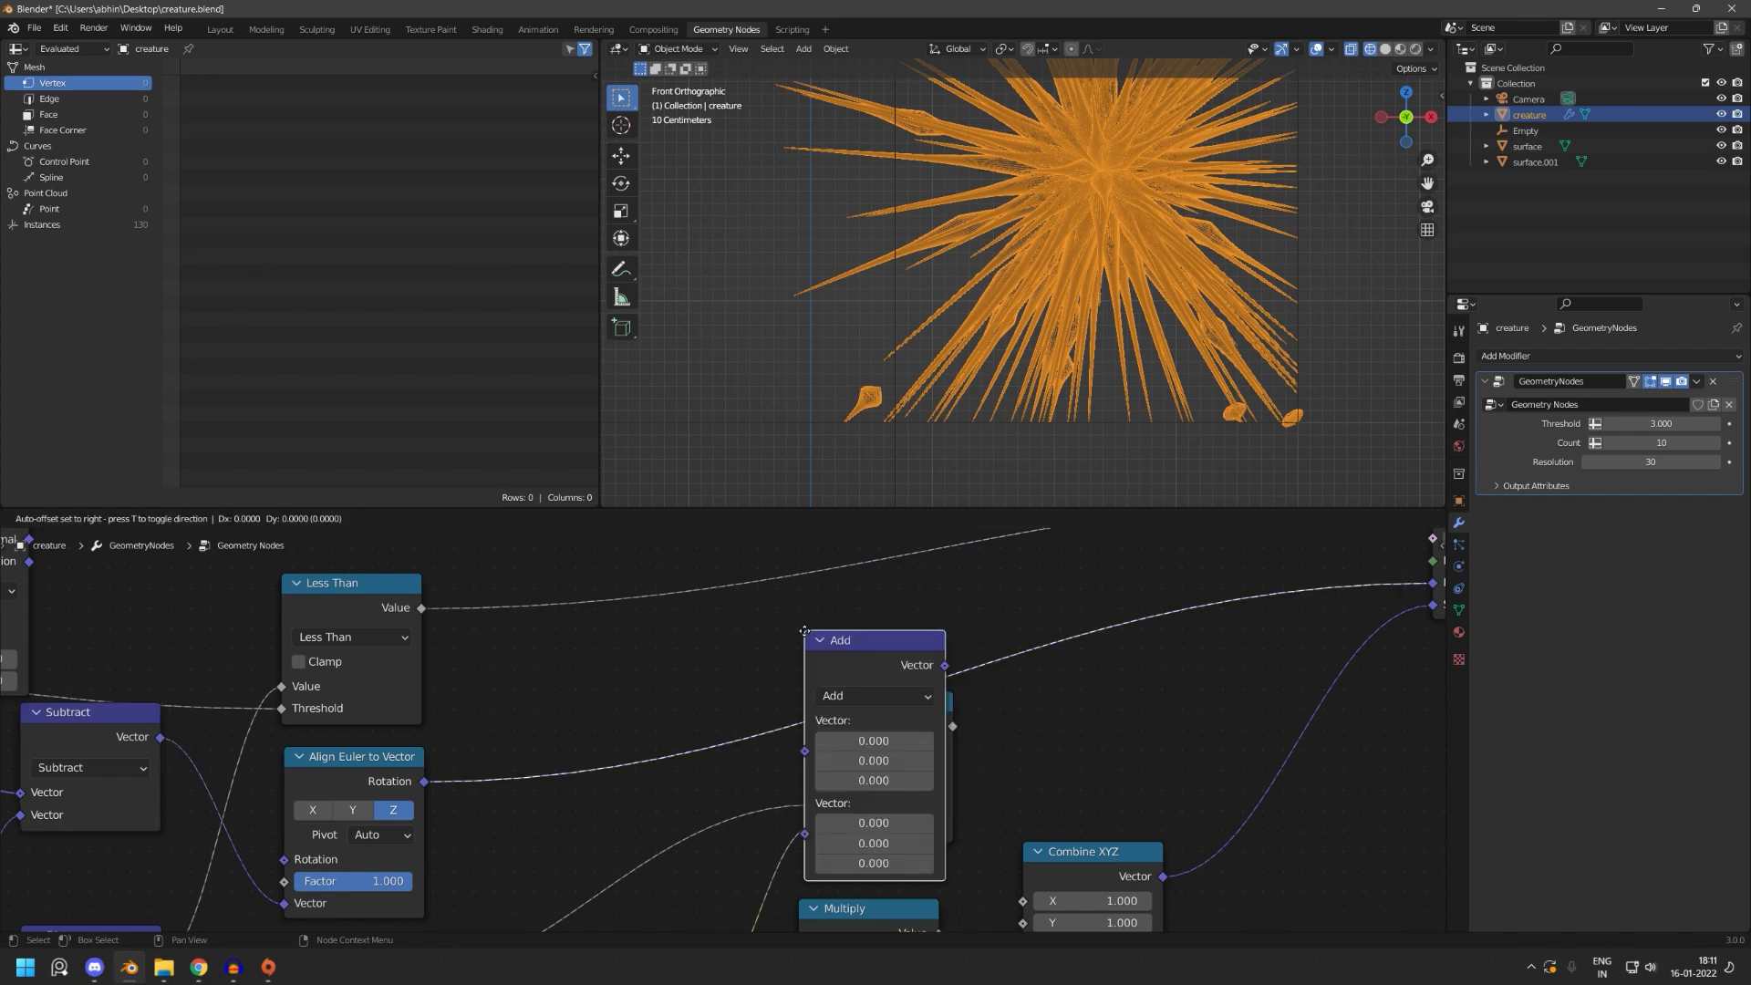
left_click(1302, 825)
scroll(1303, 826, "up", 2)
left_click(1352, 729)
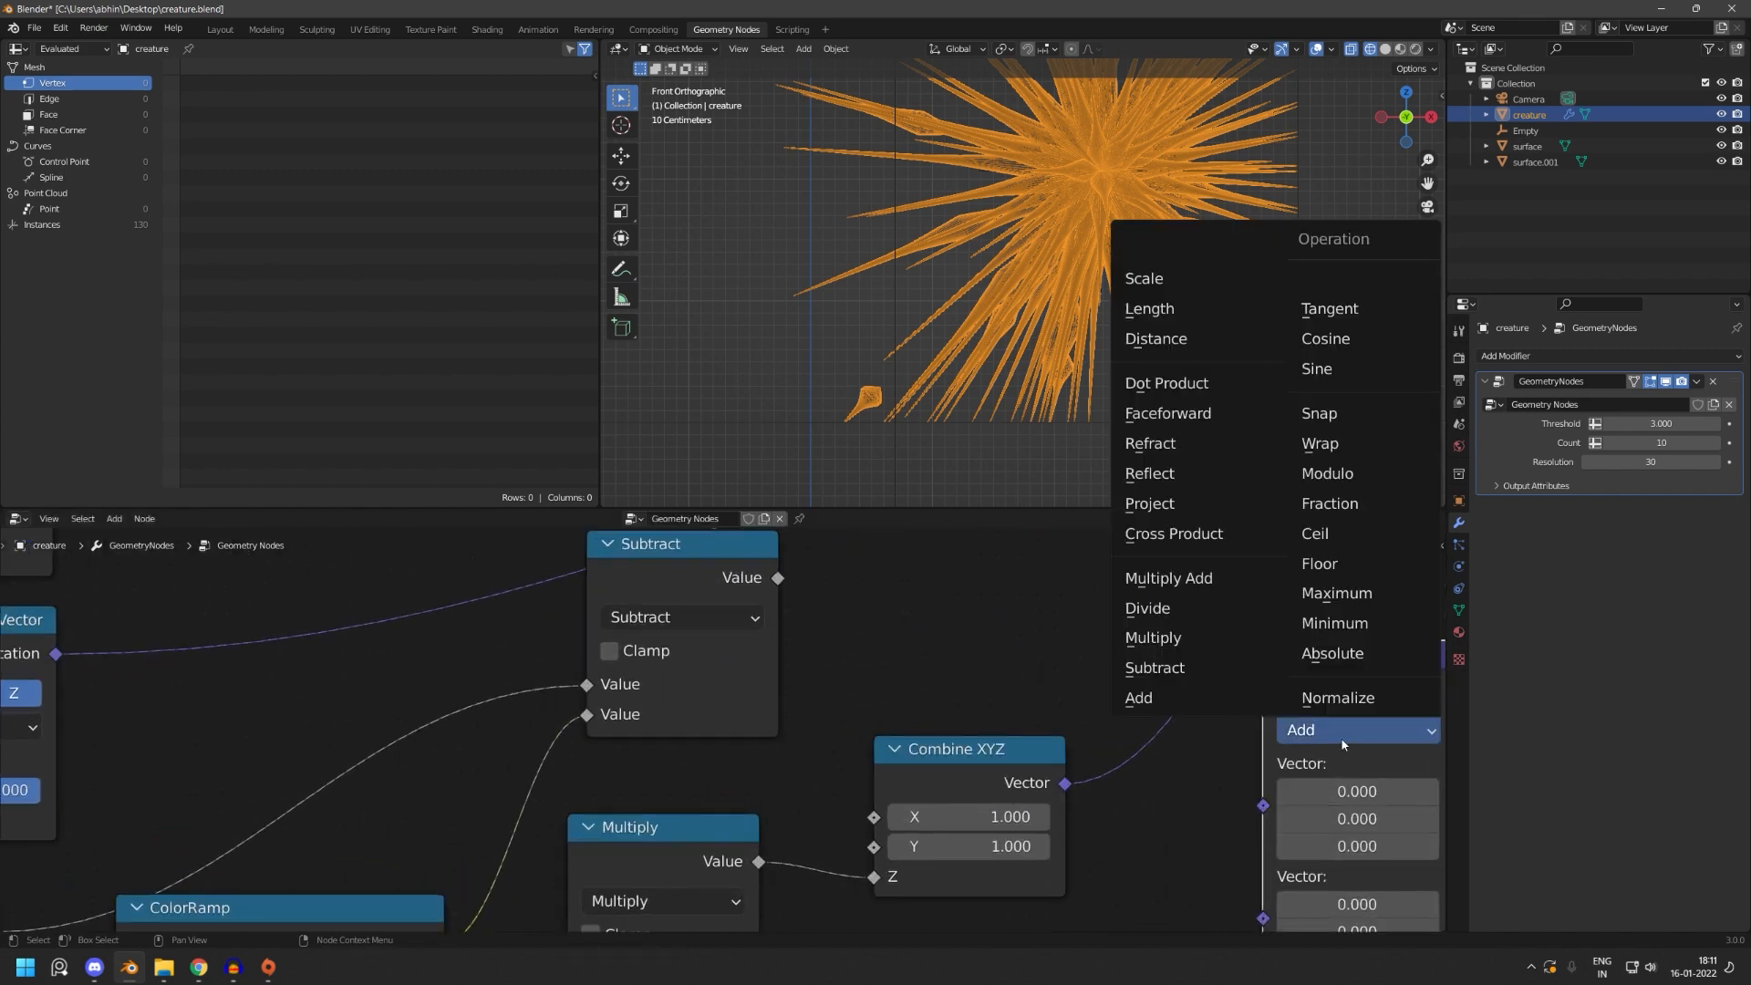
left_click(1338, 697)
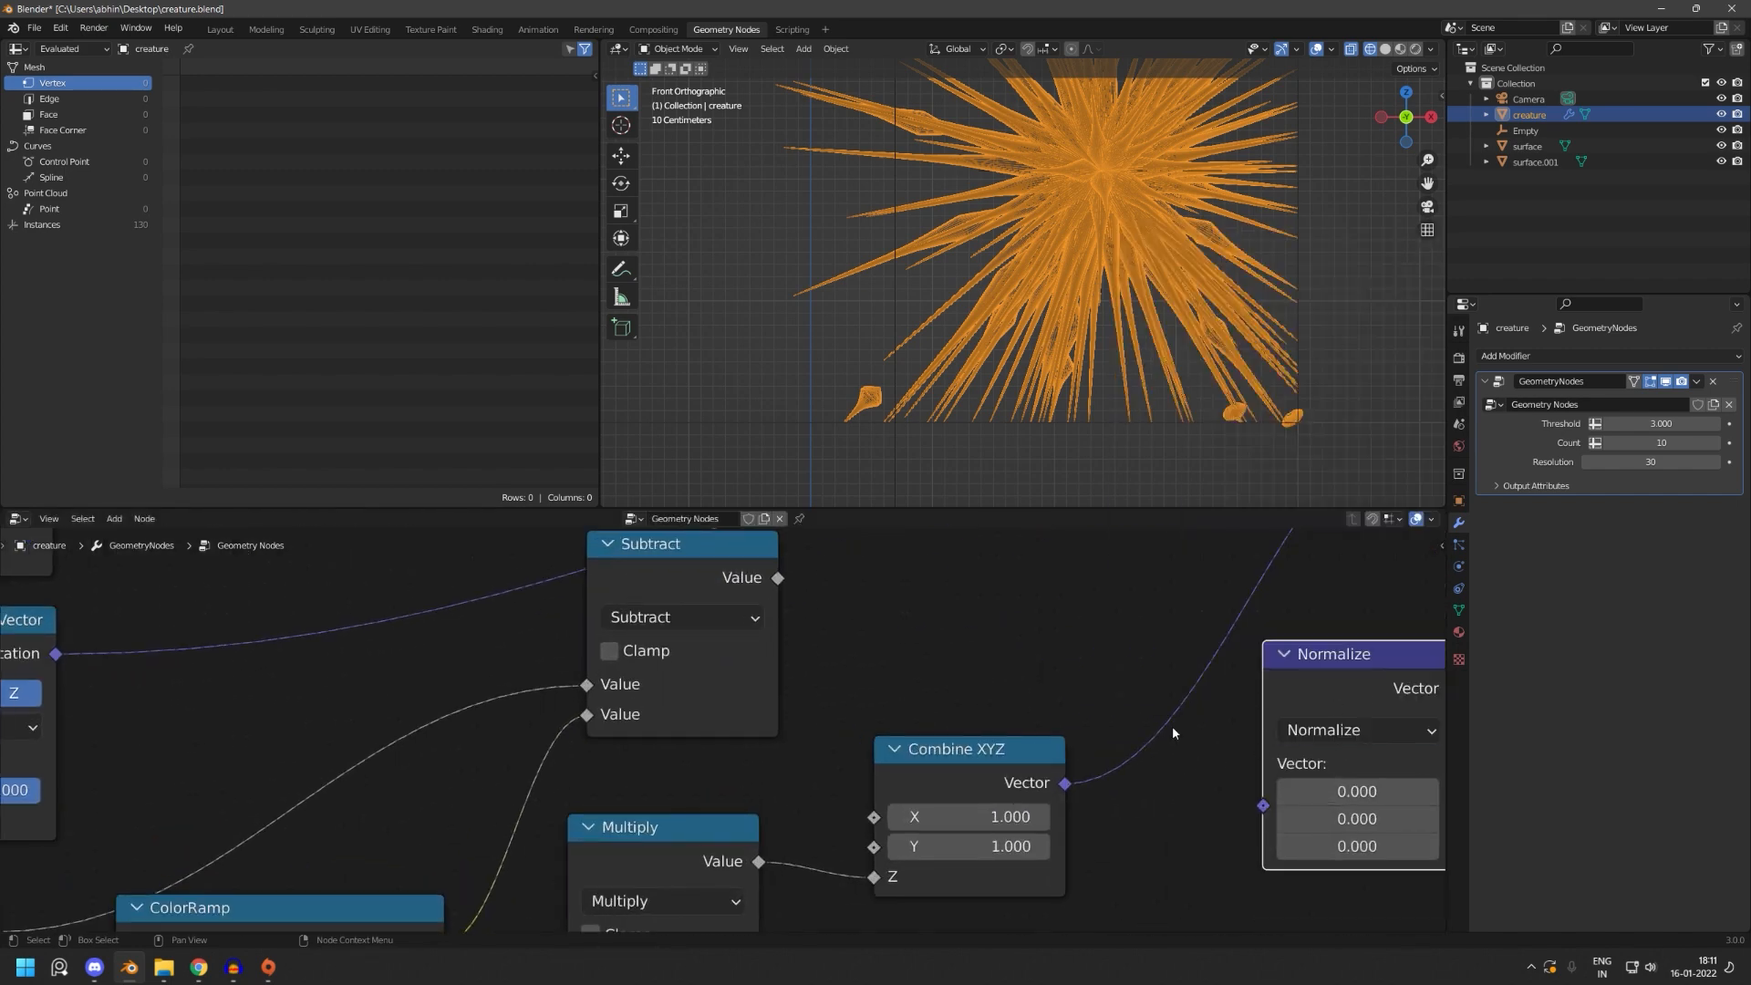
- Connect the vector Subtract node's output to the Normalize node's vector input
scroll(693, 729, "down", 2)
left_click_drag(128, 651, 1037, 774)
middle_click_drag(1129, 706, 874, 740)
key("ctrl+shift+d")
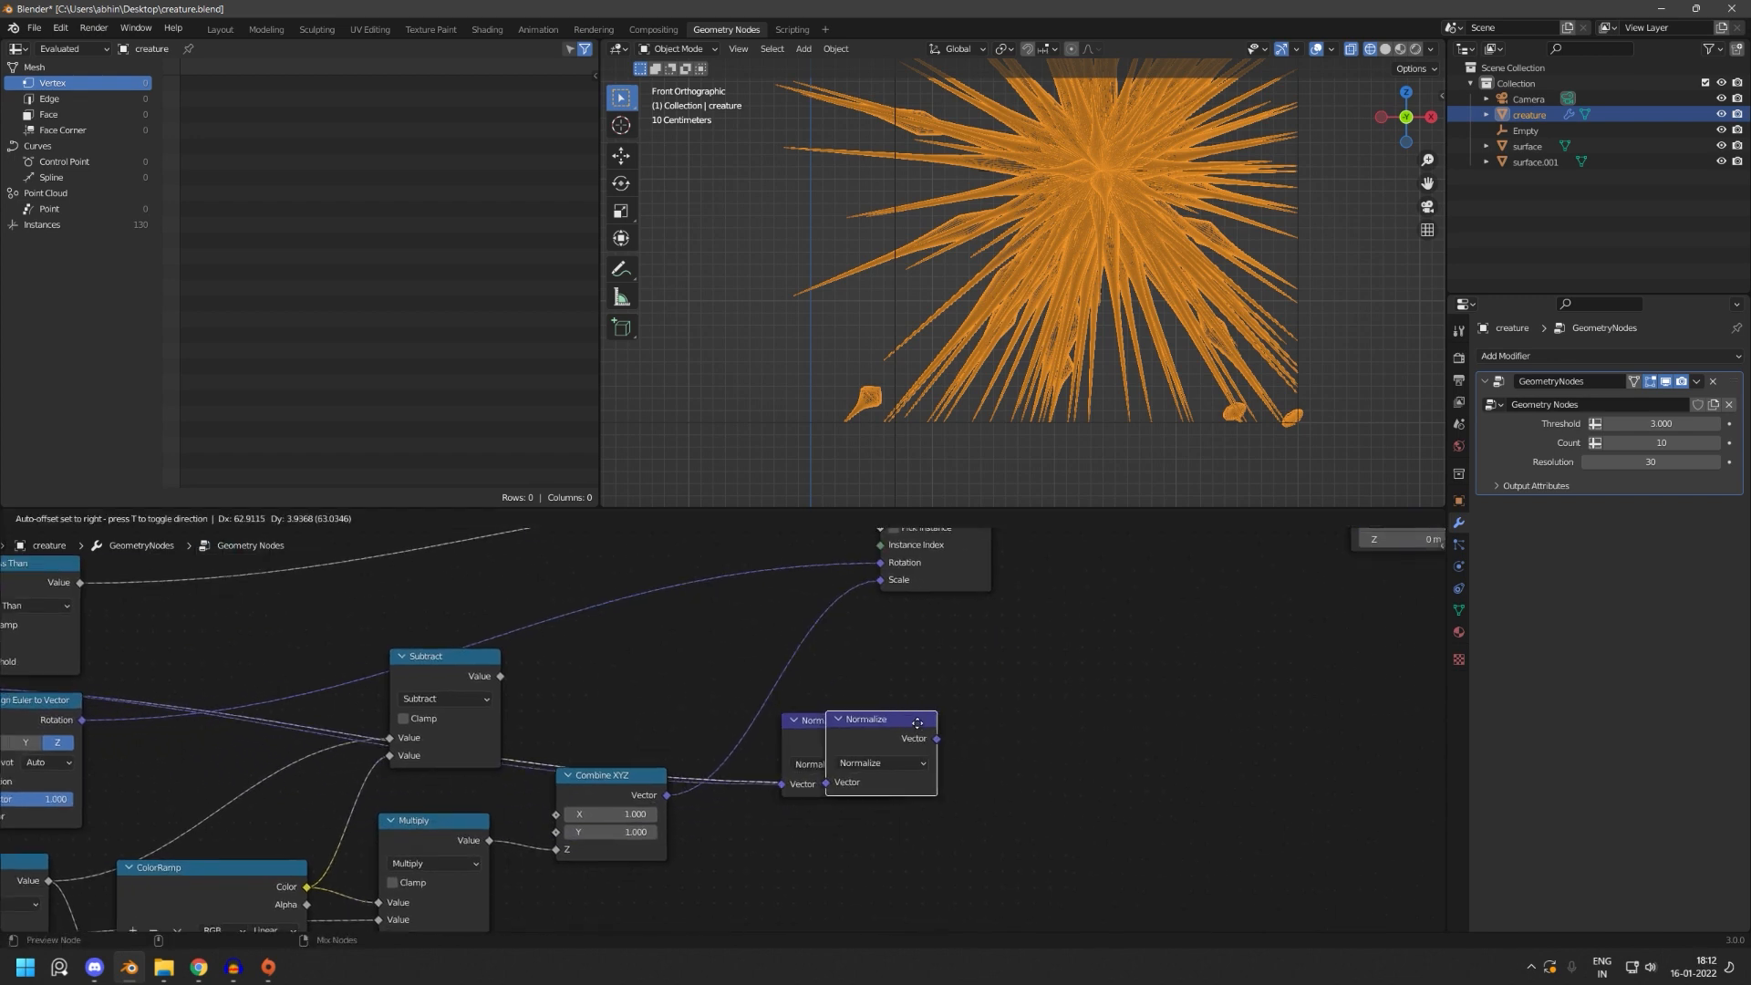
right_click(1084, 706)
- Duplicate the Normalize node beside the original and set the copy's operation to Multiply
key("shift+d")
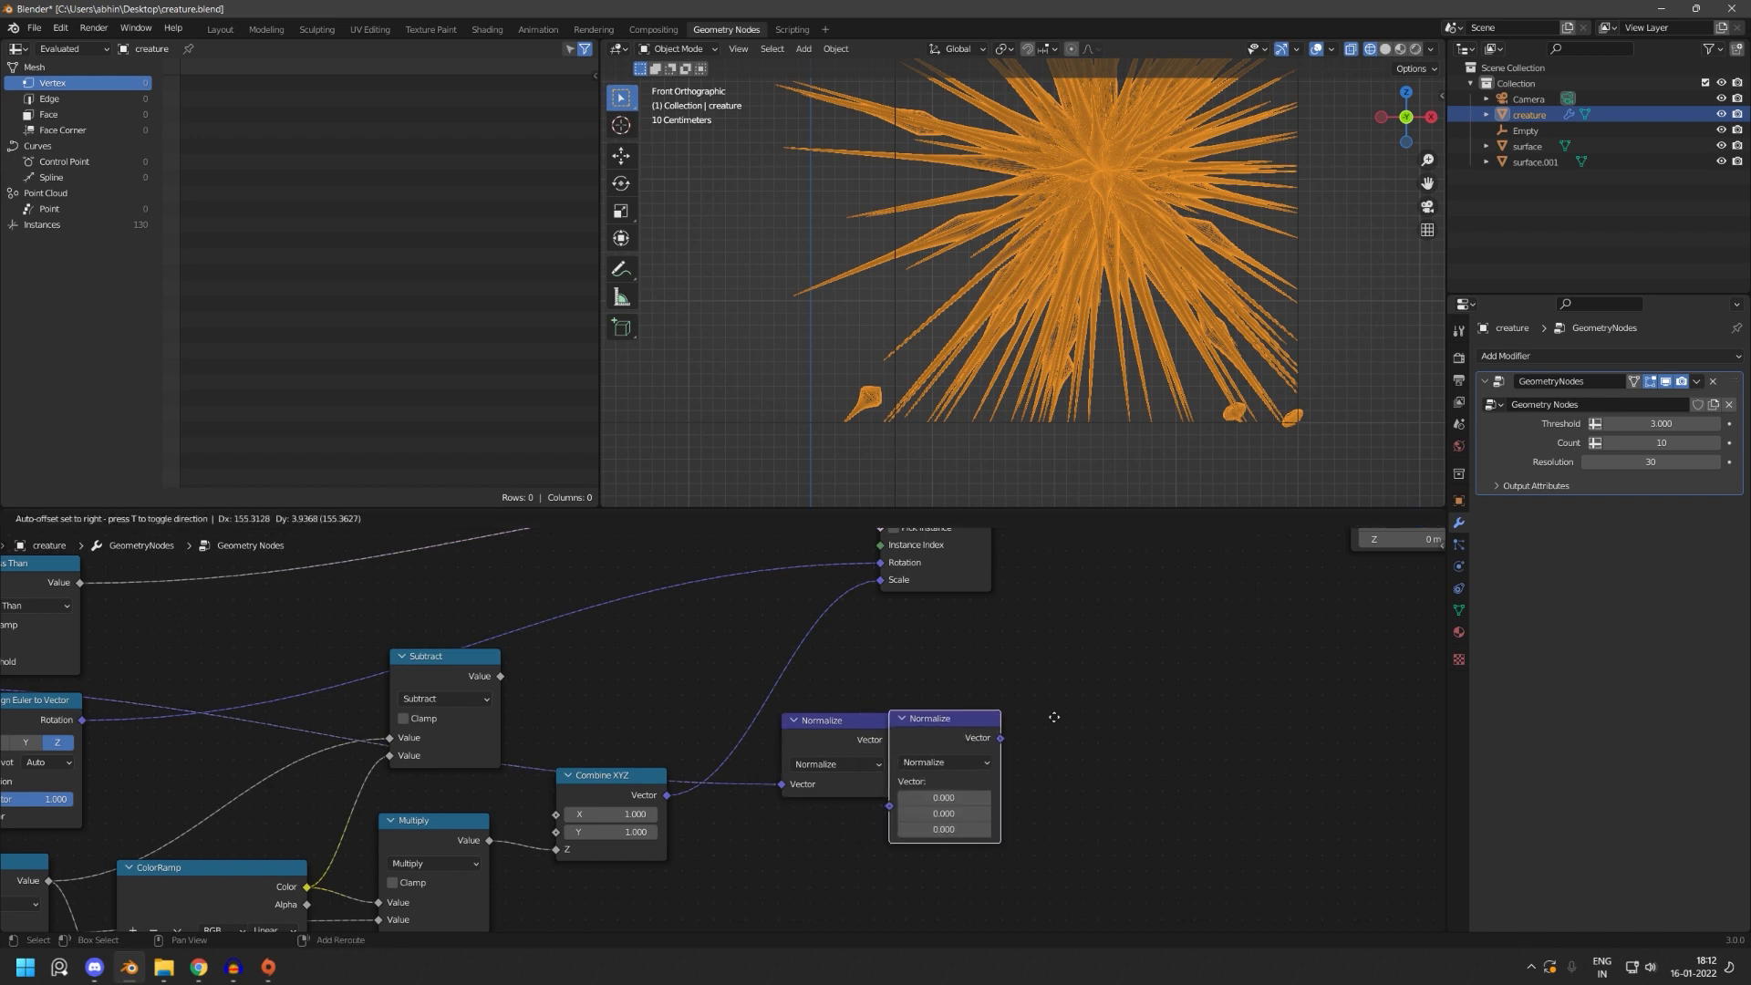
left_click(1042, 741)
left_click(1020, 753)
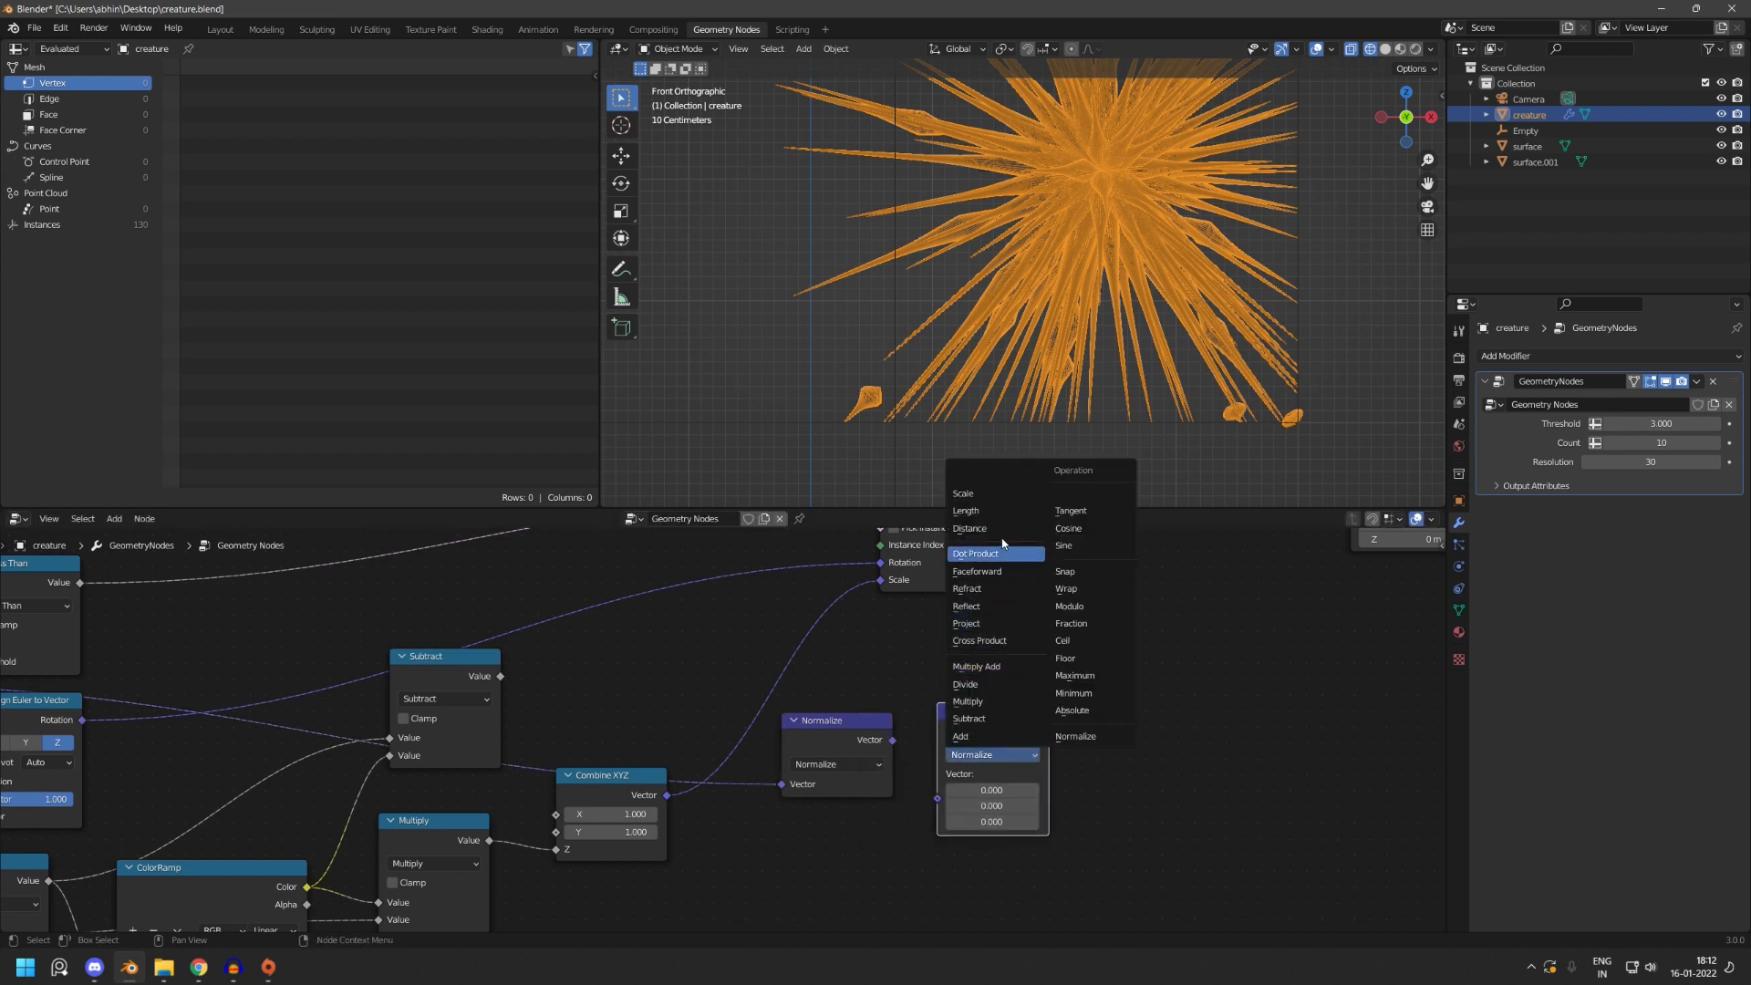
left_click(967, 701)
- Feed the Normalize vector and the math Subtract value into the two inputs of the vector Multiply node
scroll(937, 695, "up", 3)
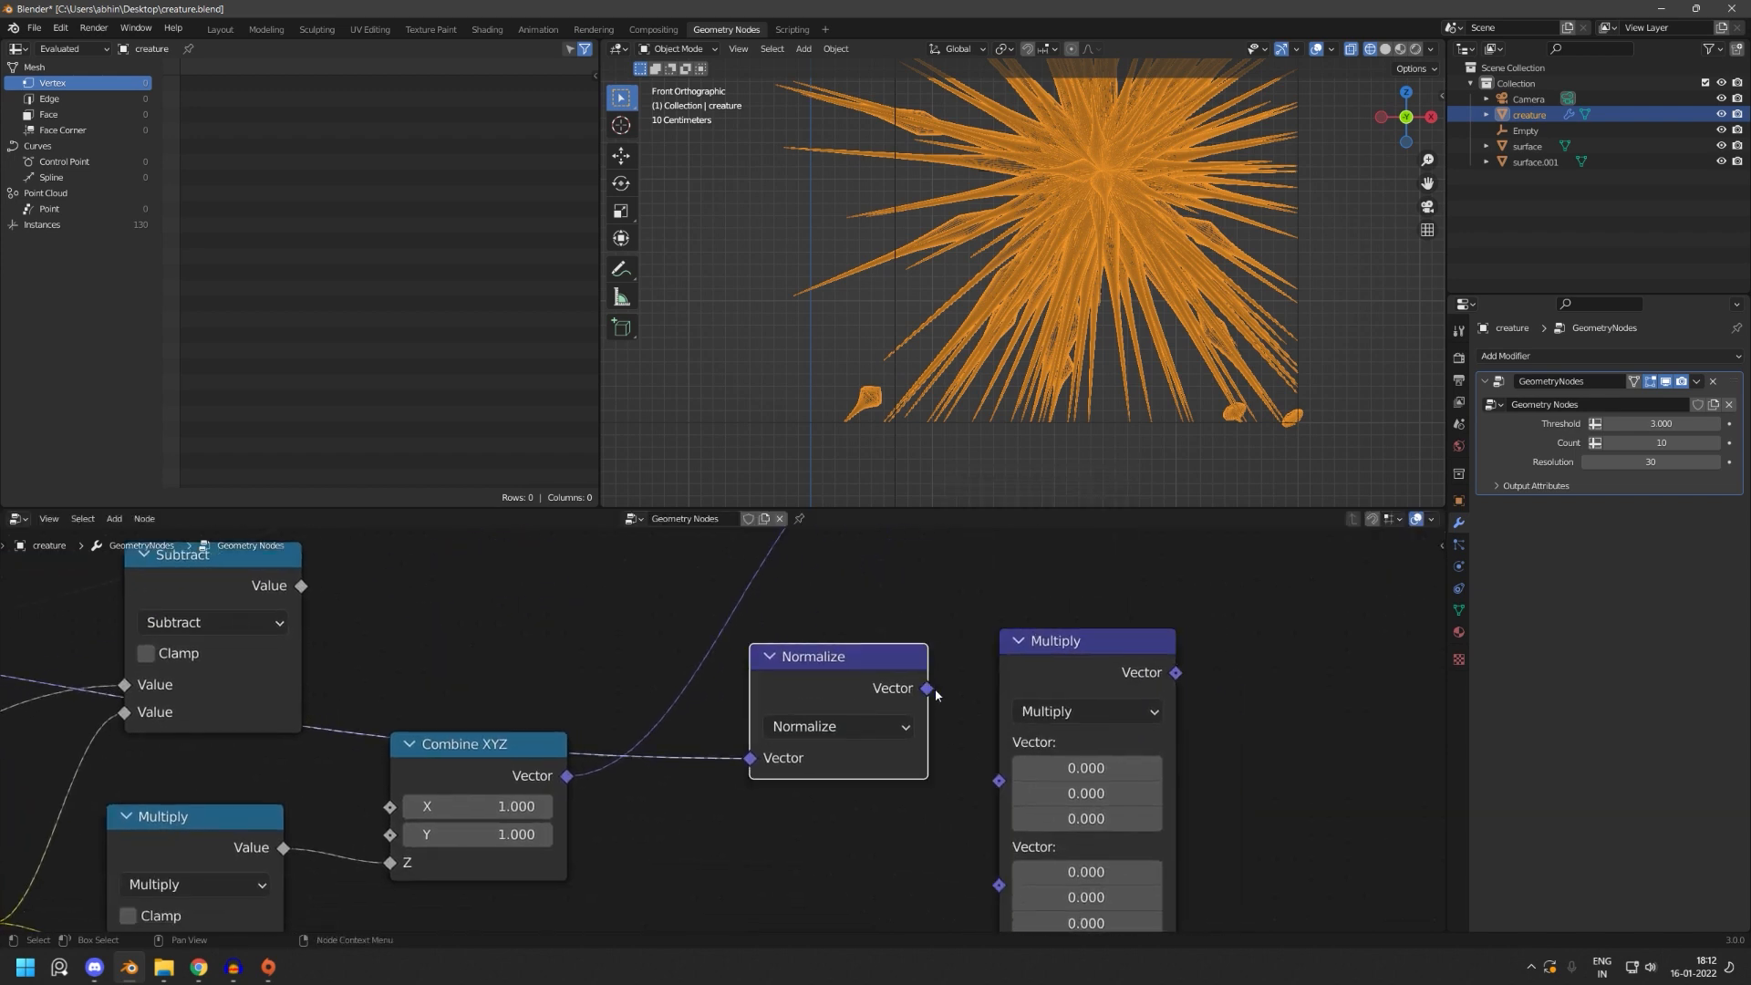
left_click_drag(937, 695, 1000, 780)
left_click_drag(301, 586, 1001, 810)
- Connect the vector Multiply node's output to the Set Position node's Offset input
middle_click_drag(1196, 669, 795, 833)
scroll(838, 787, "down", 6)
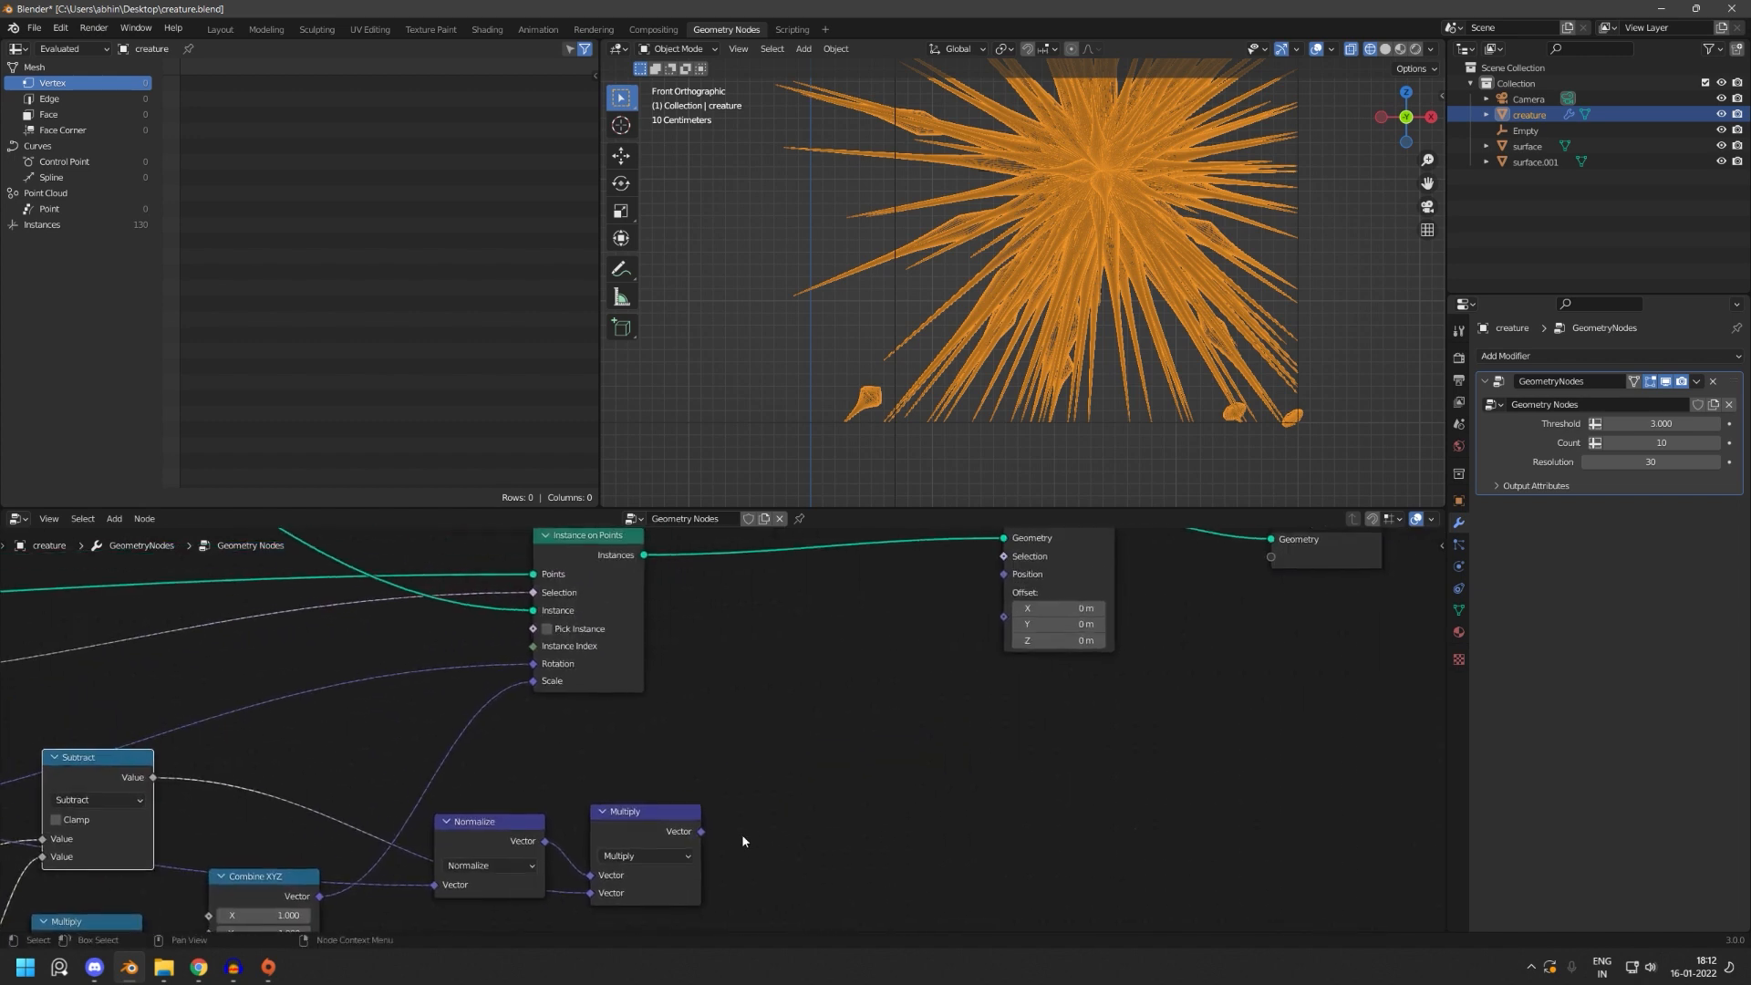
left_click_drag(707, 828, 1117, 529)
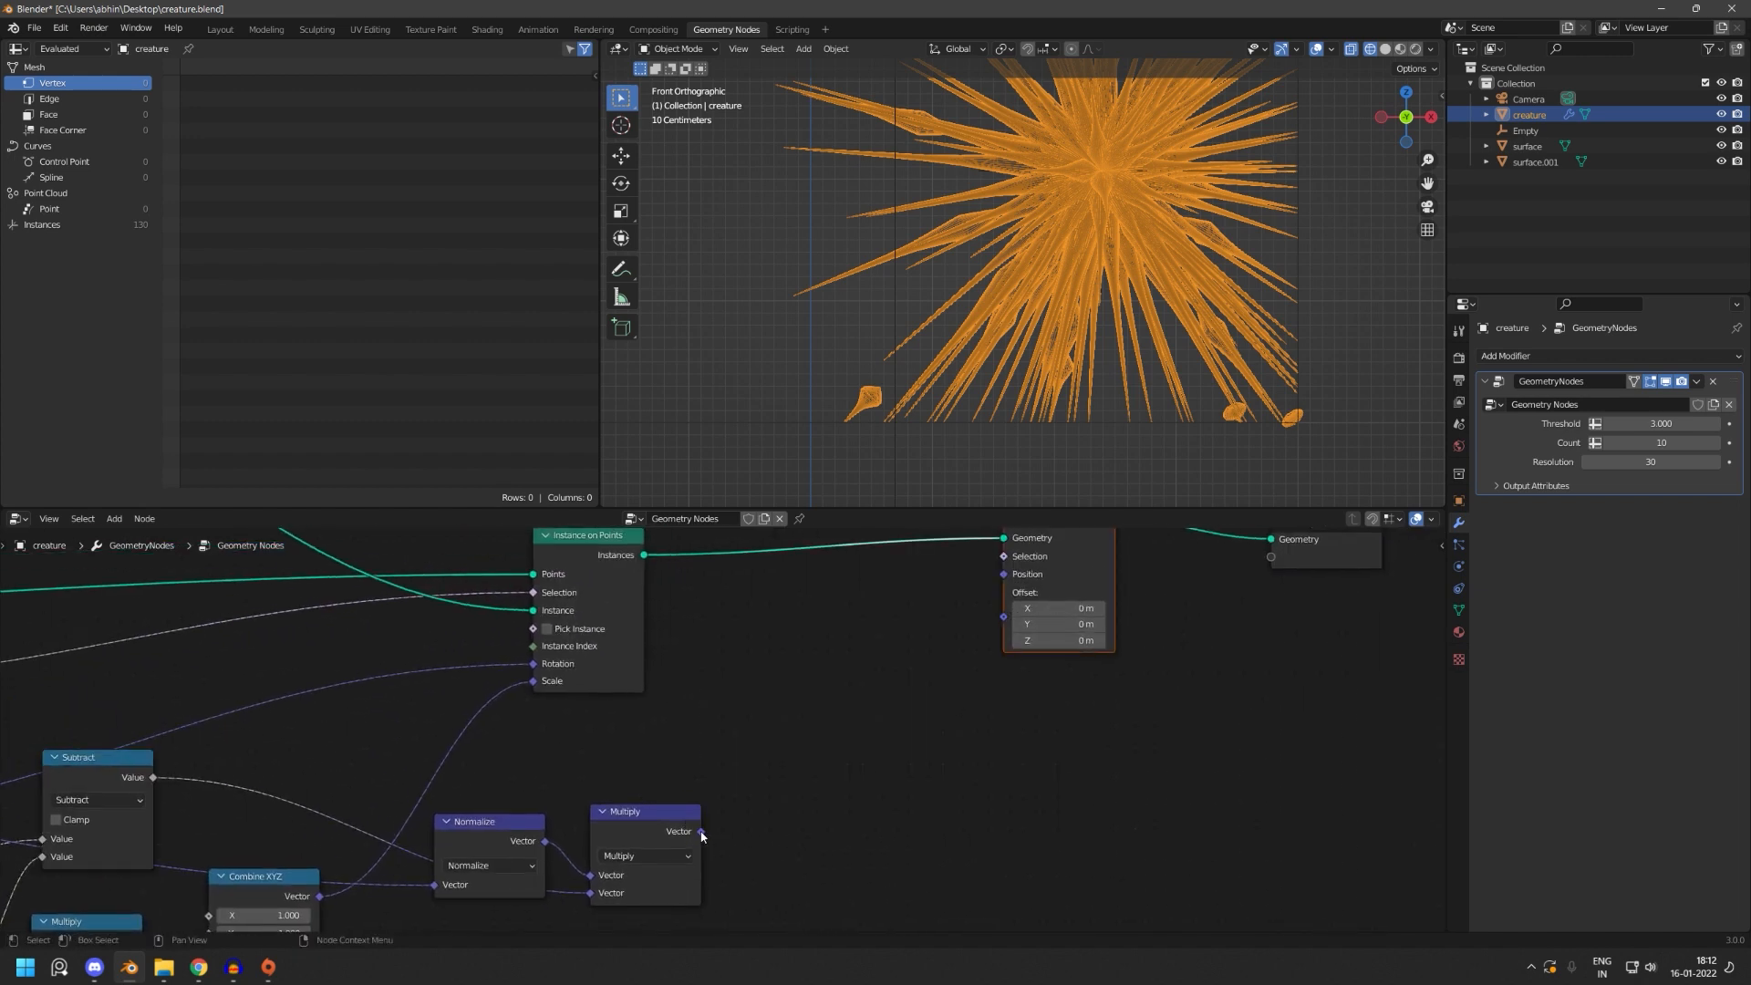
left_click_drag(702, 835, 1003, 616)
scroll(1044, 456, "up", 2)
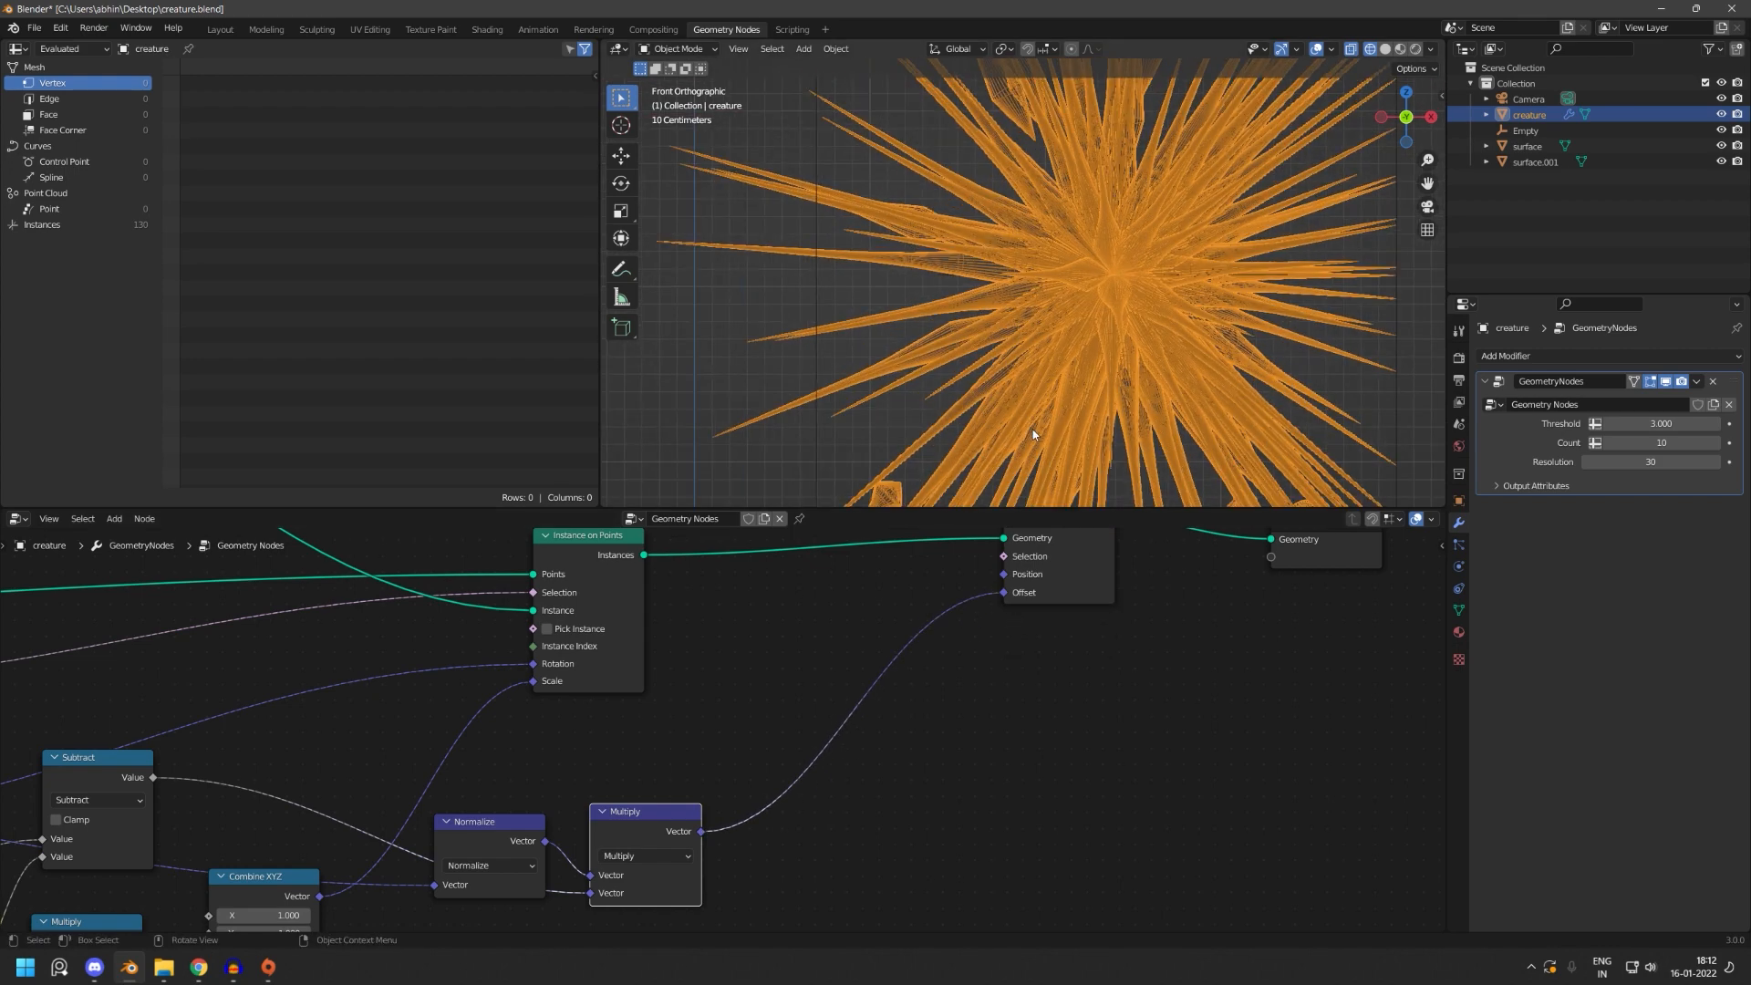
- Examine the spikes and the Subtract, Normalize and Multiply nodes that drive the Set Position offset
scroll(1032, 435, "down", 4, "shift")
middle_click_drag(767, 787, 806, 754)
scroll(631, 819, "up", 4)
middle_click_drag(631, 820, 949, 672)
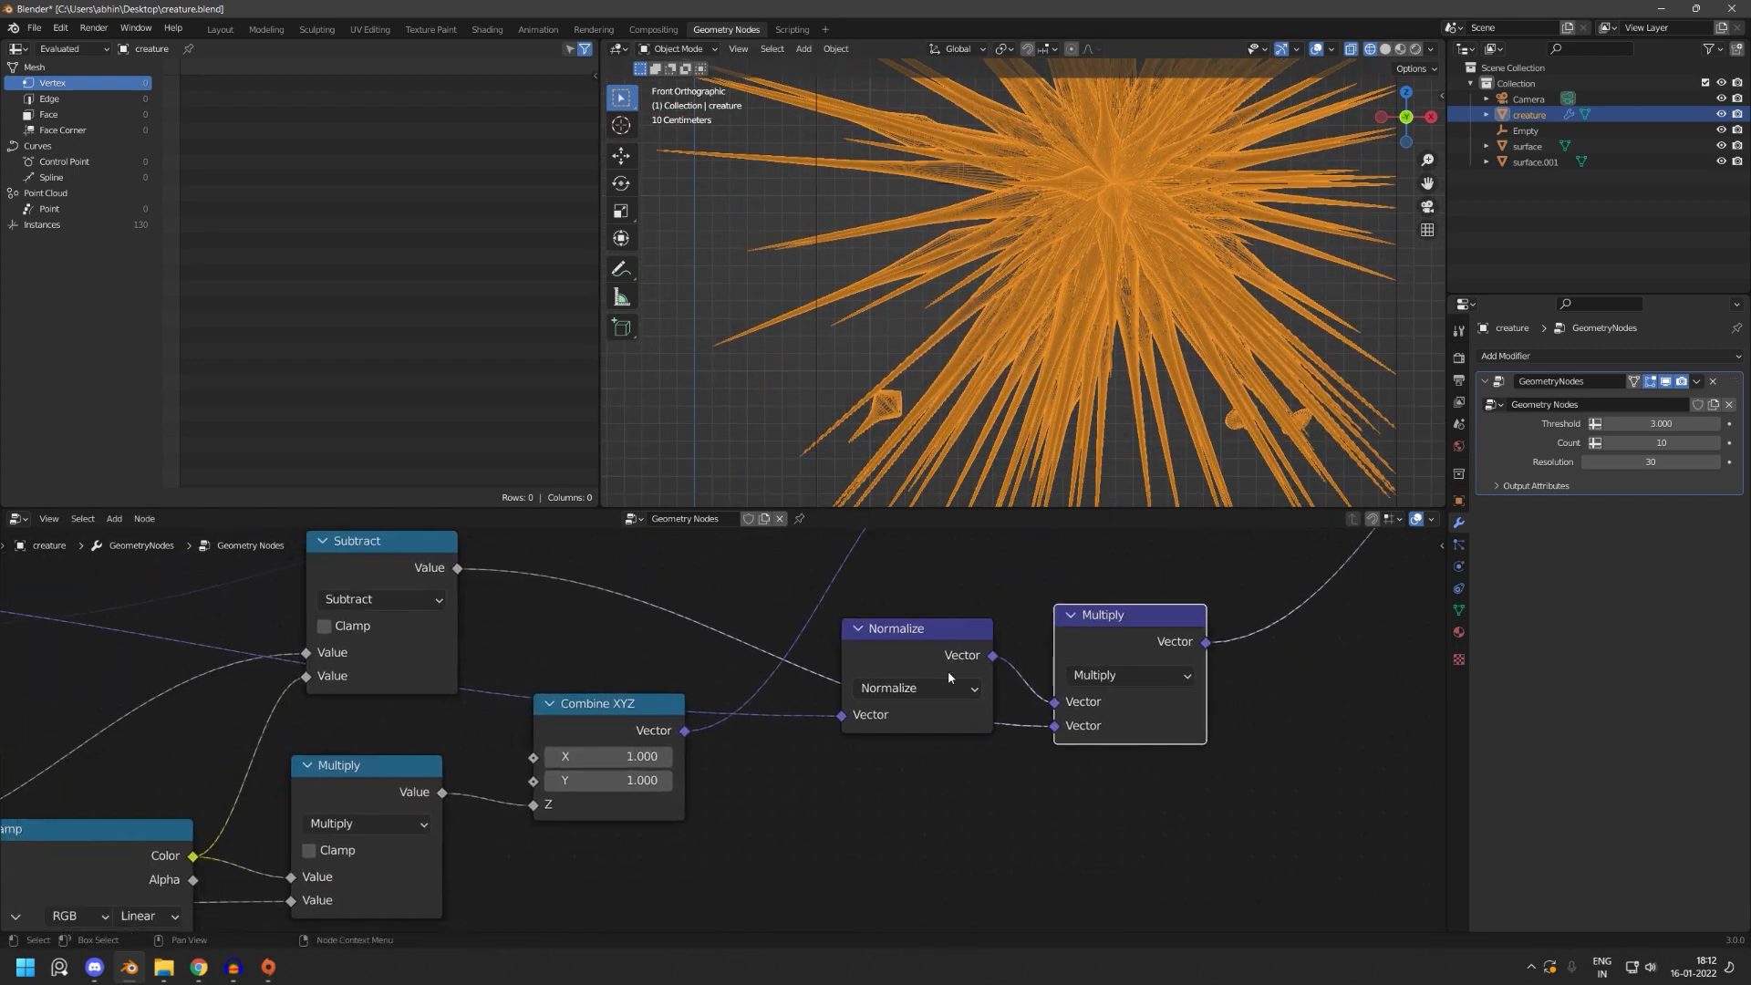
mouse_move(804, 741)
middle_mouse_down()
mouse_move(1032, 705)
mouse_move(880, 686)
mouse_move(787, 716)
middle_mouse_up()
scroll(1032, 705, "up", 1)
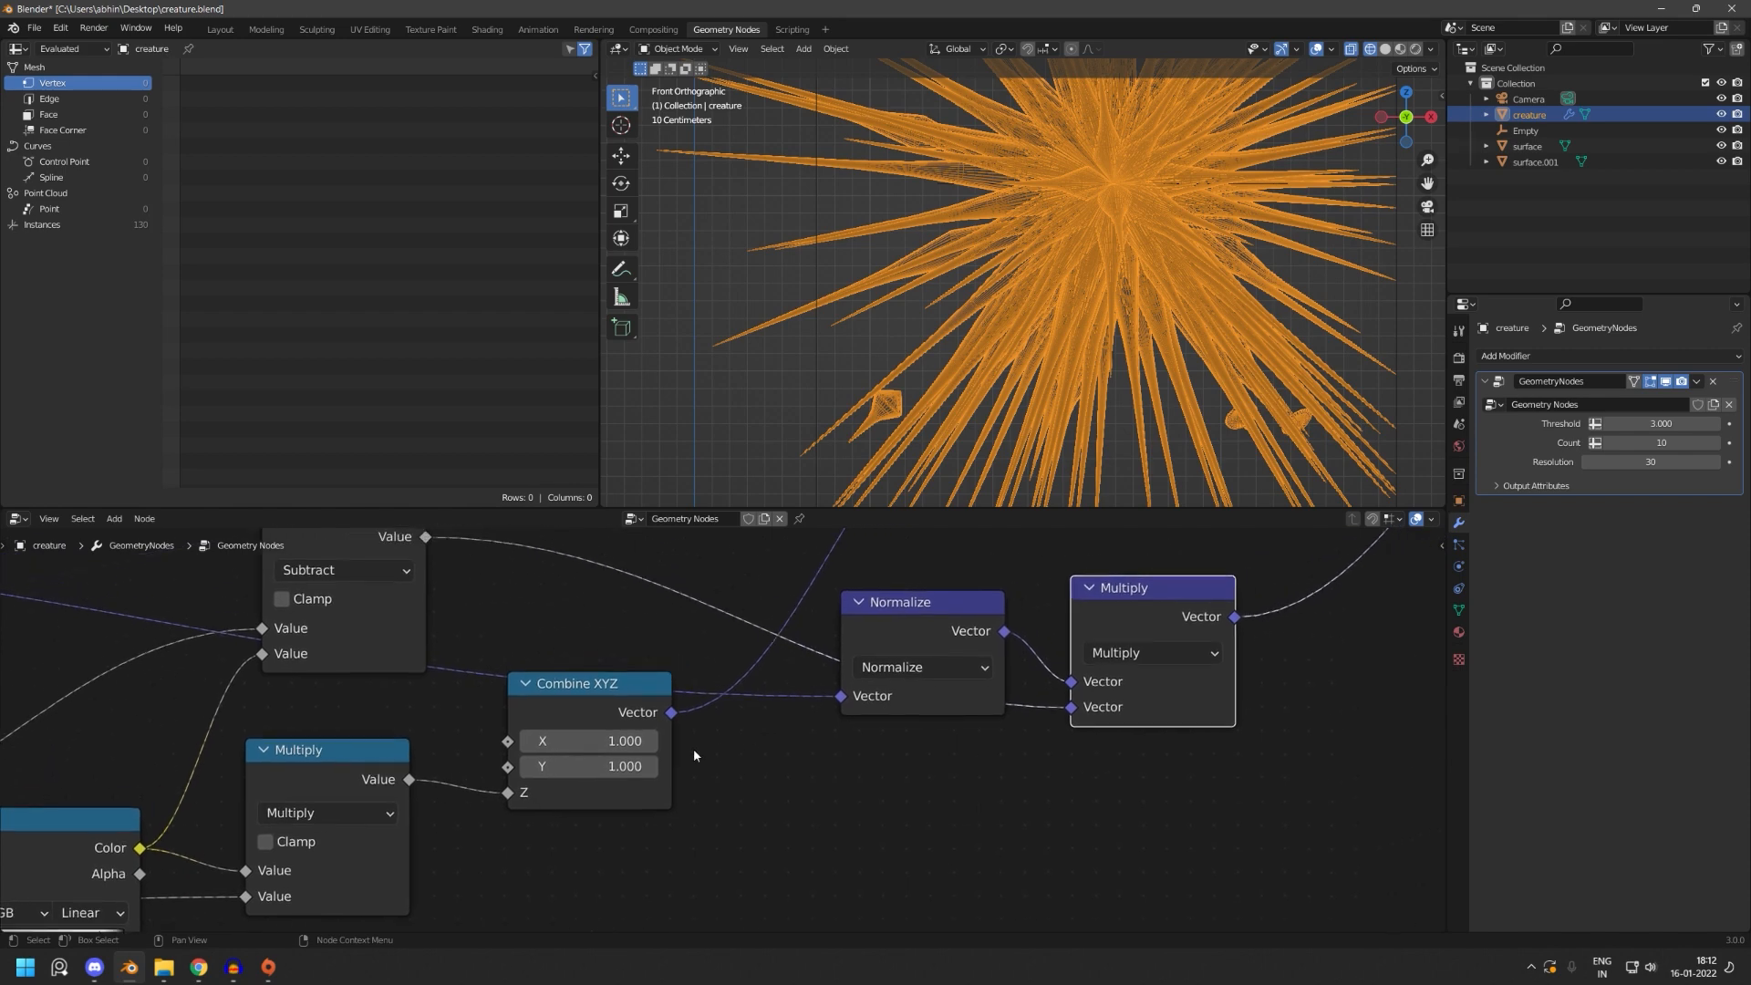
scroll(675, 761, "down", 4)
middle_click_drag(525, 810, 768, 840)
key("shift+a")
middle_click_drag(1169, 744, 912, 747)
scroll(912, 747, "up", 1)
middle_click_drag(773, 741, 867, 685)
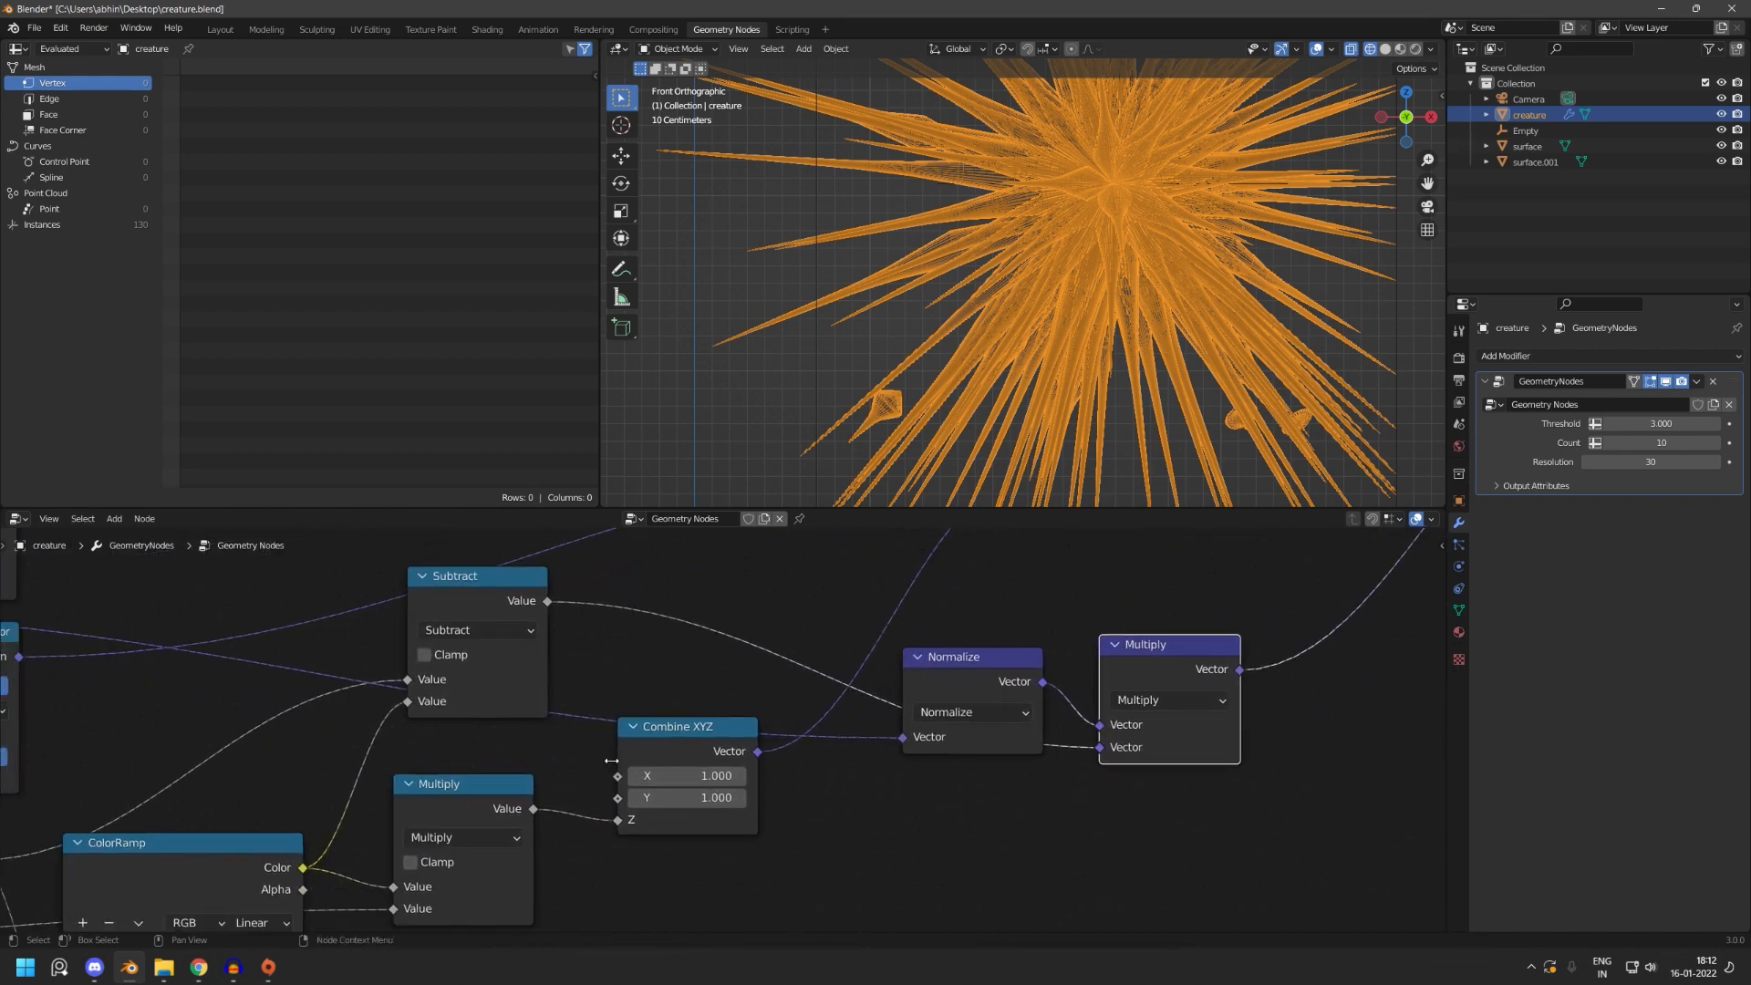
- Duplicate the math Subtract node and insert the copy into the link between its output and the vector Multiply node
scroll(530, 659, "up", 3)
left_click(453, 577)
key("shift+d")
left_click(708, 572)
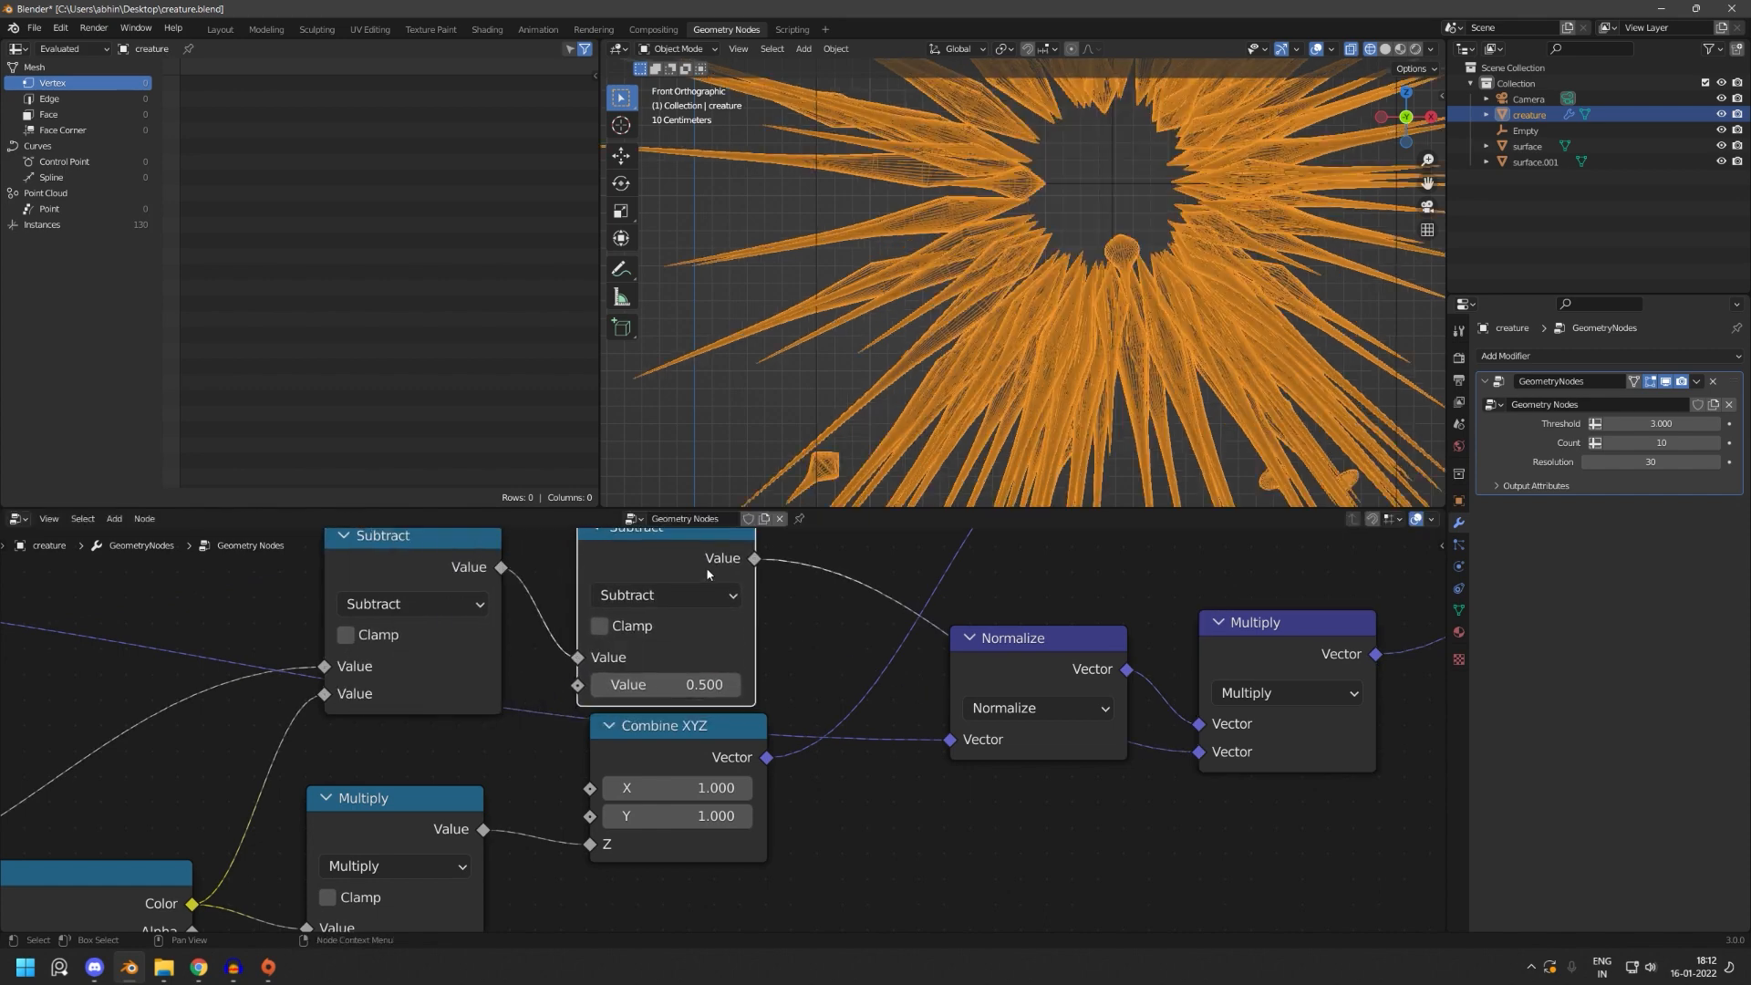
- Connect the reroute point that feeds the Divide node to the second value of the duplicated Subtract node
middle_click_drag(638, 689, 756, 614)
scroll(756, 614, "down", 2)
middle_click_drag(376, 841, 747, 845)
scroll(747, 845, "down", 1)
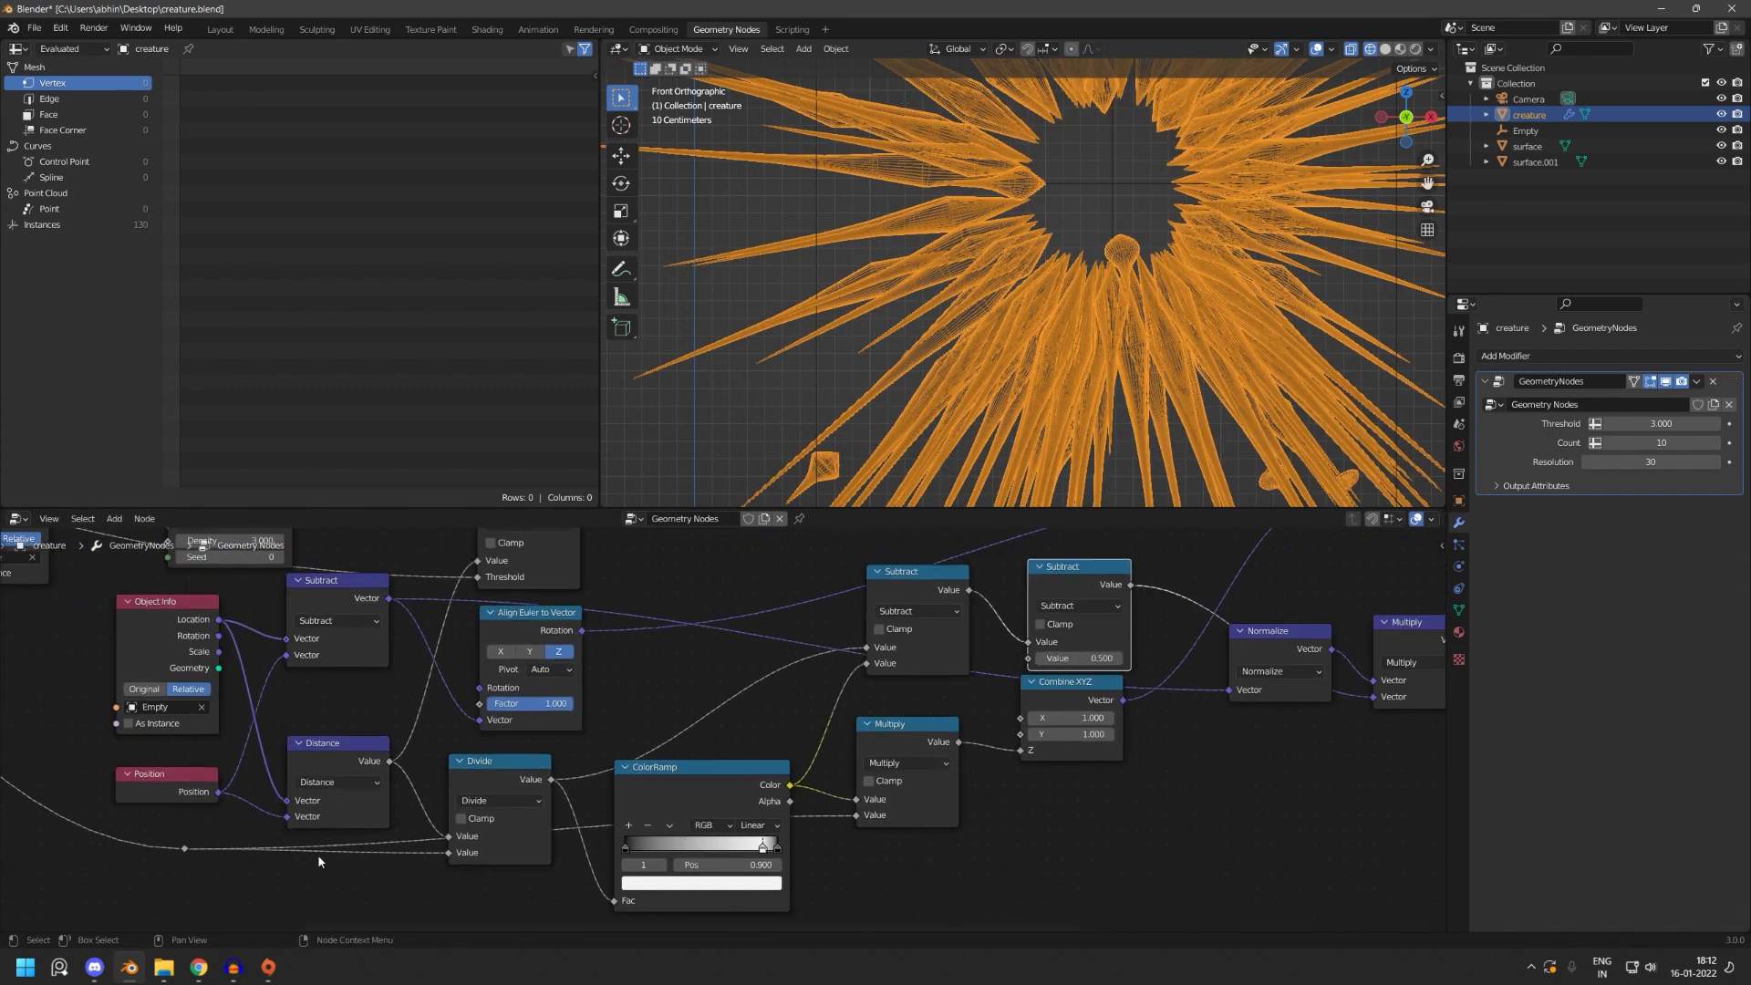
left_click_drag(184, 849, 1029, 658)
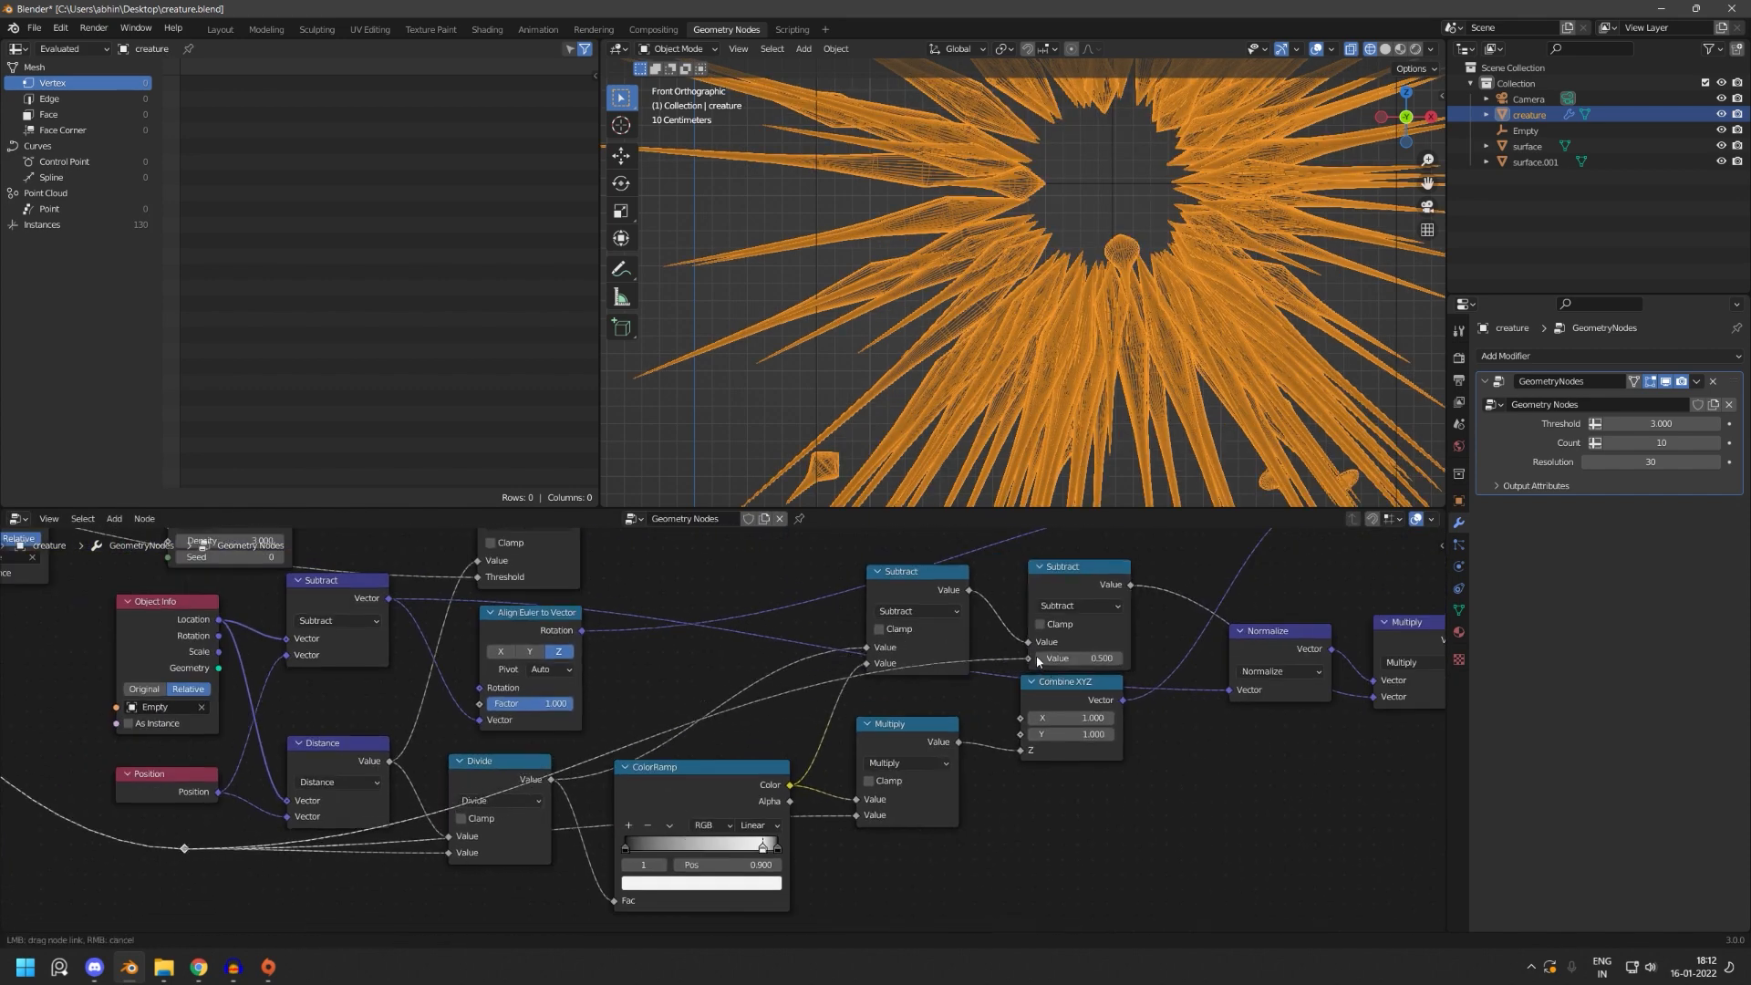
- Change the duplicated Subtract node's operation to Multiply
scroll(1047, 421, "down", 6)
scroll(1093, 643, "up", 4)
middle_click_drag(1157, 554, 872, 688)
scroll(916, 765, "up", 4)
left_click(986, 639)
left_click(996, 680)
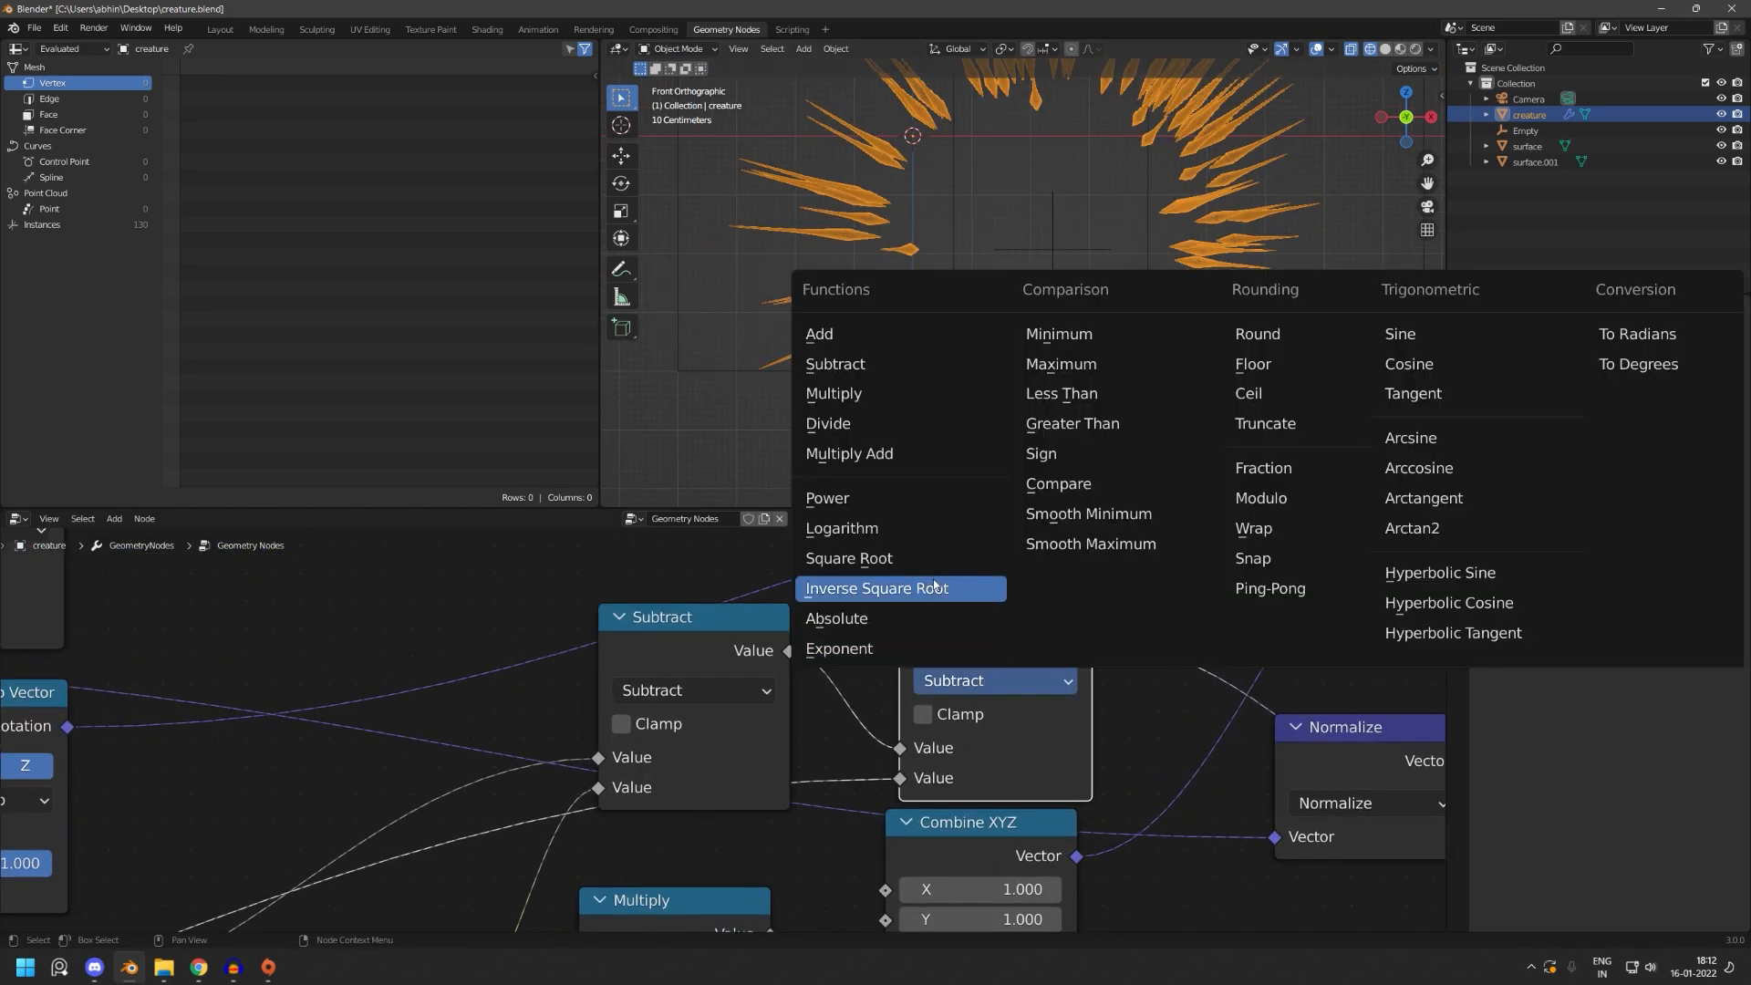
left_click(833, 391)
scroll(1081, 321, "up", 8)
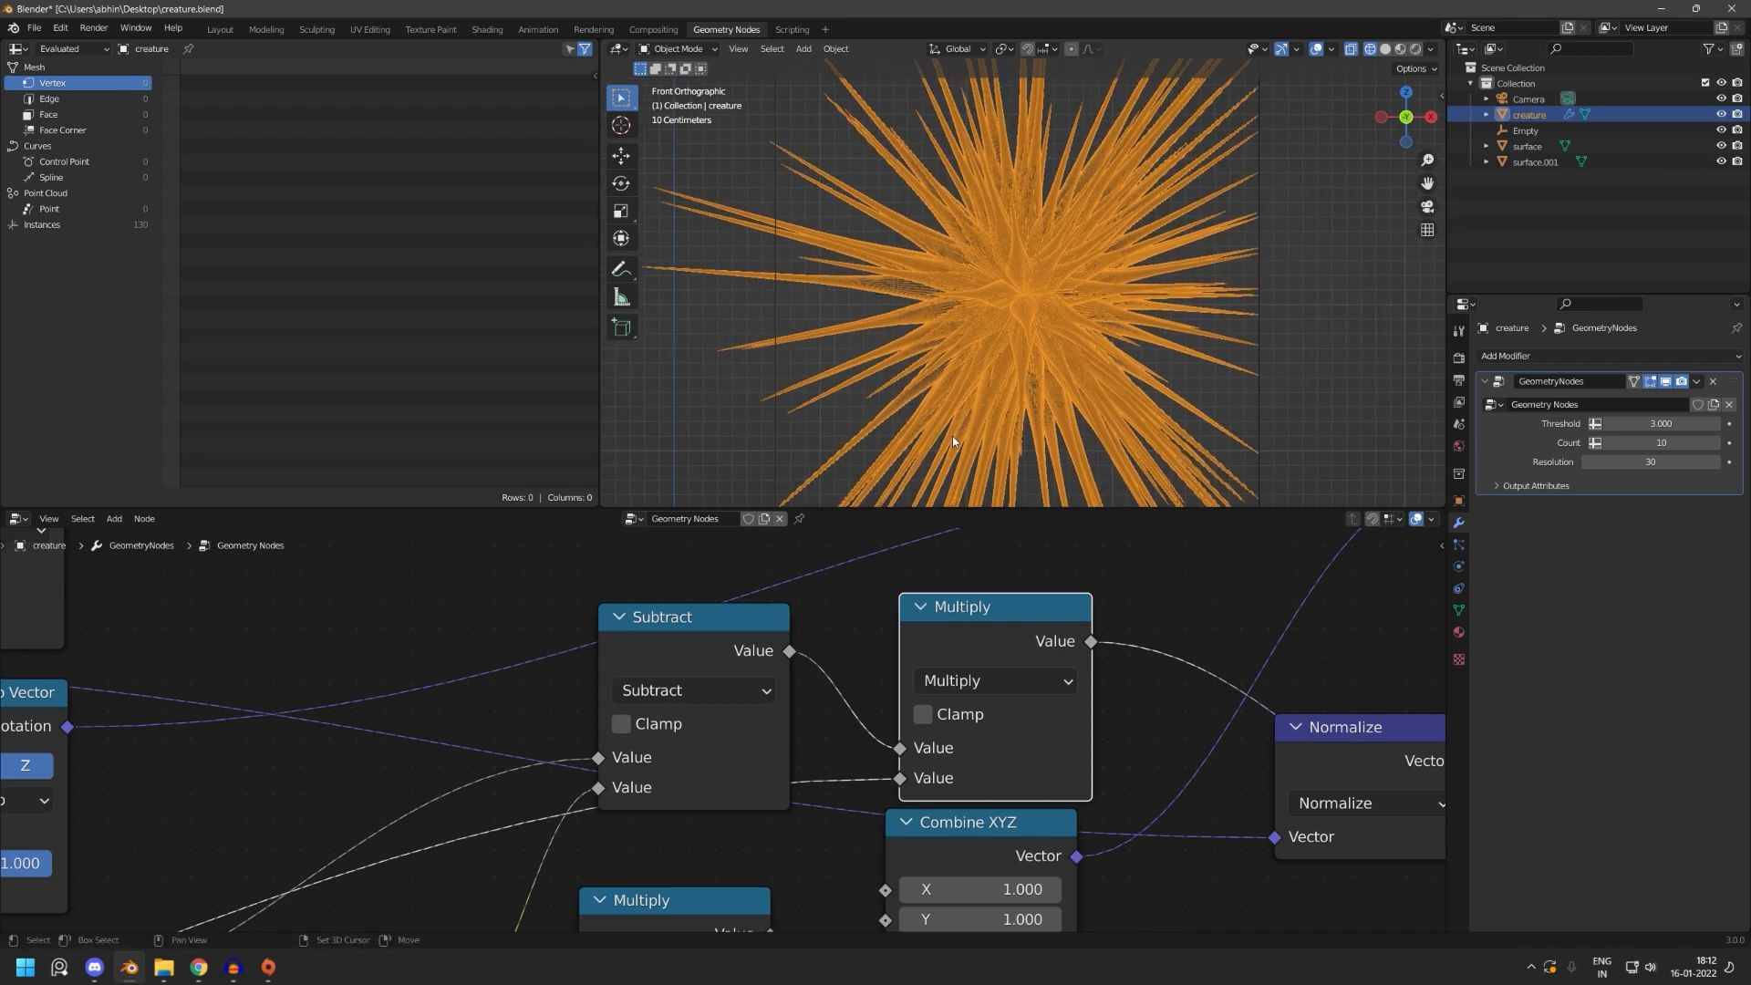
- Try moving the Empty across the surface to test how the spikes follow it
left_click(1528, 146)
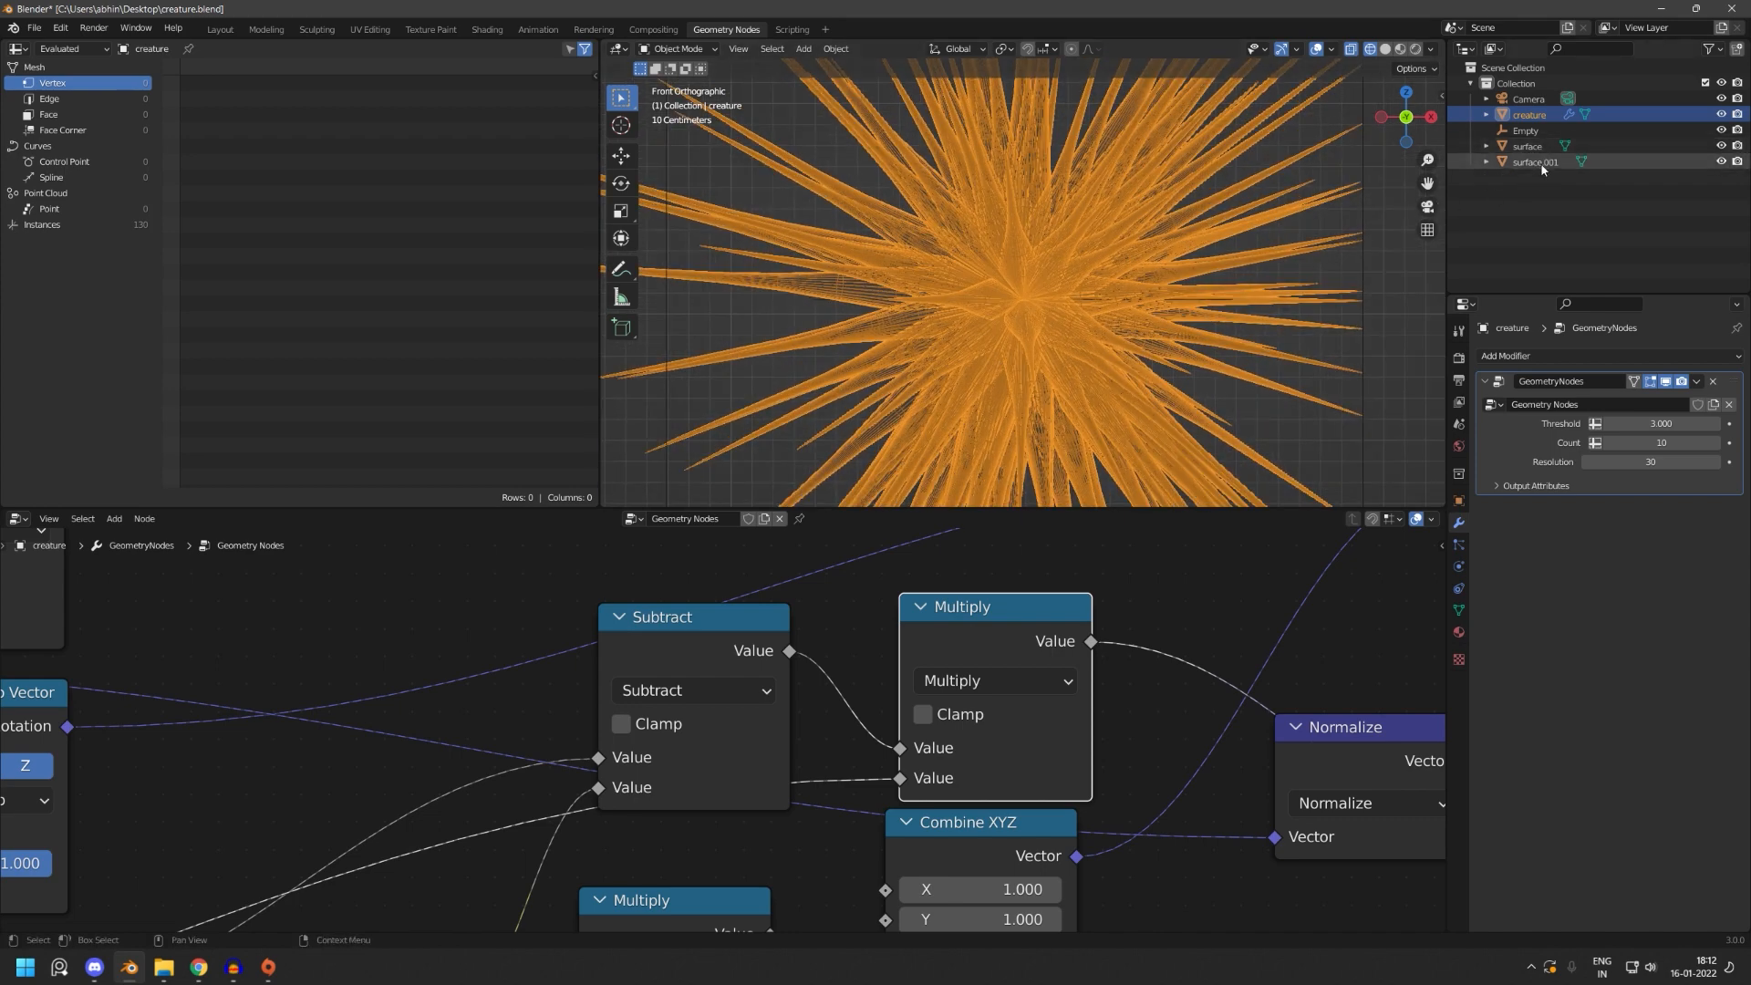
left_click(1525, 131)
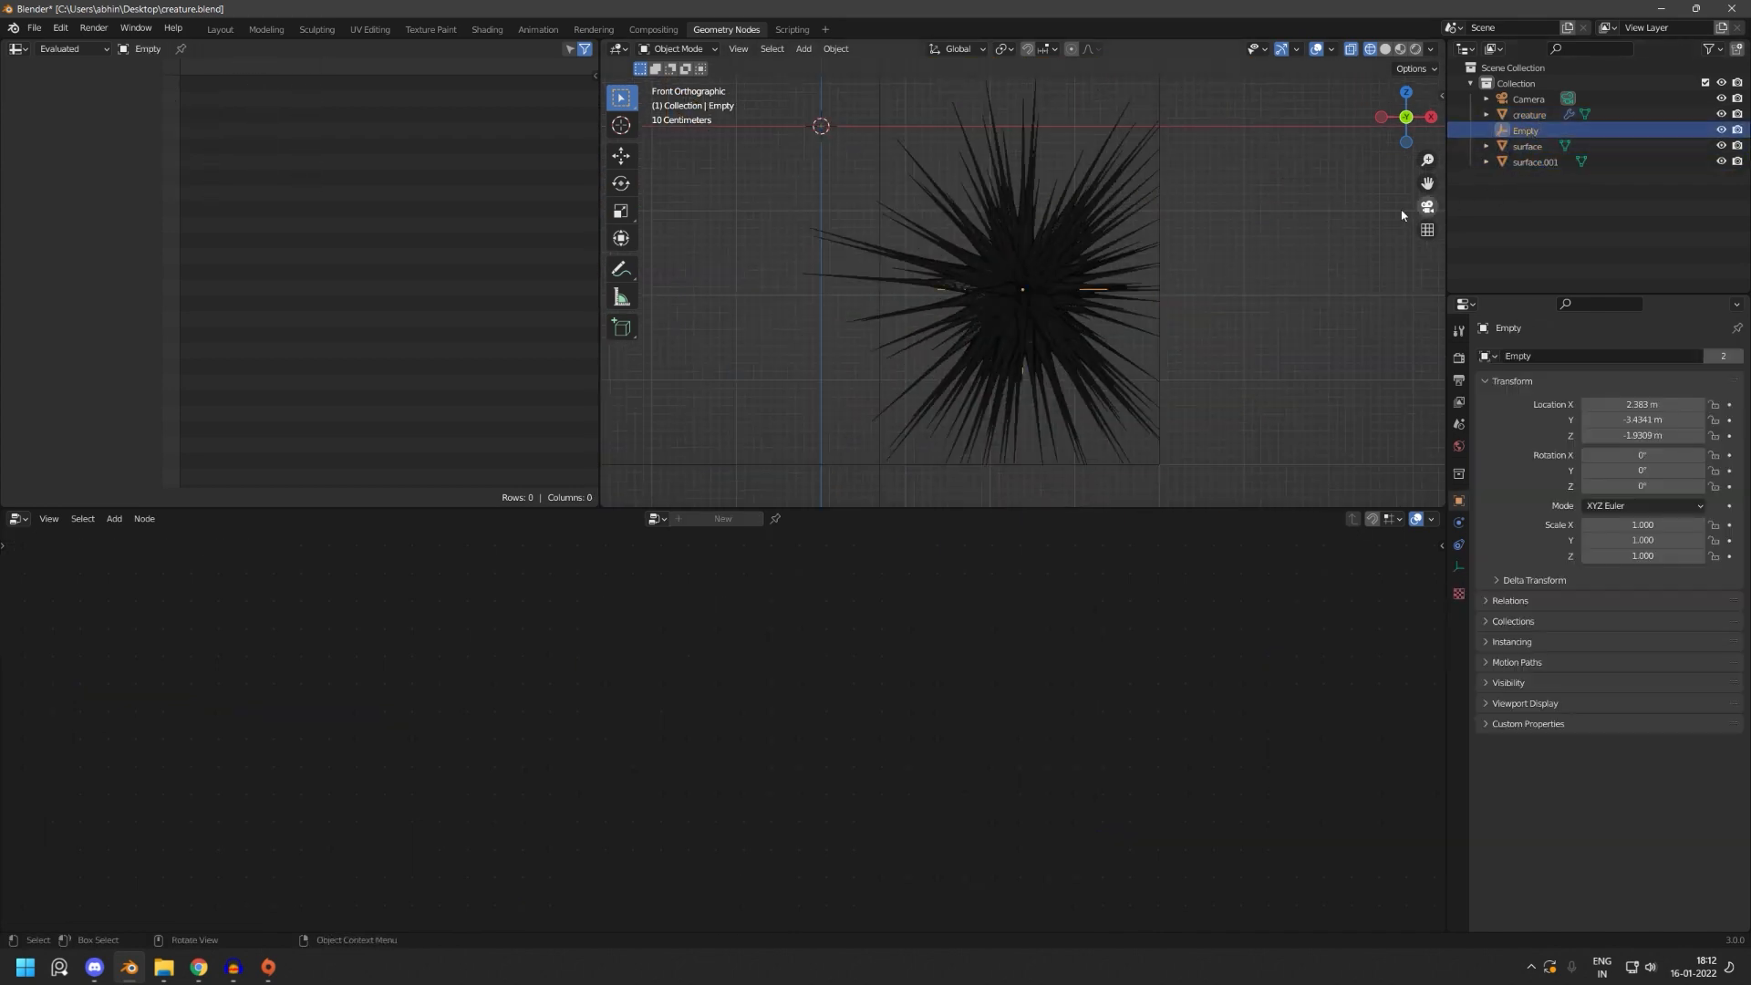
scroll(1134, 313, "down", 3)
key("g")
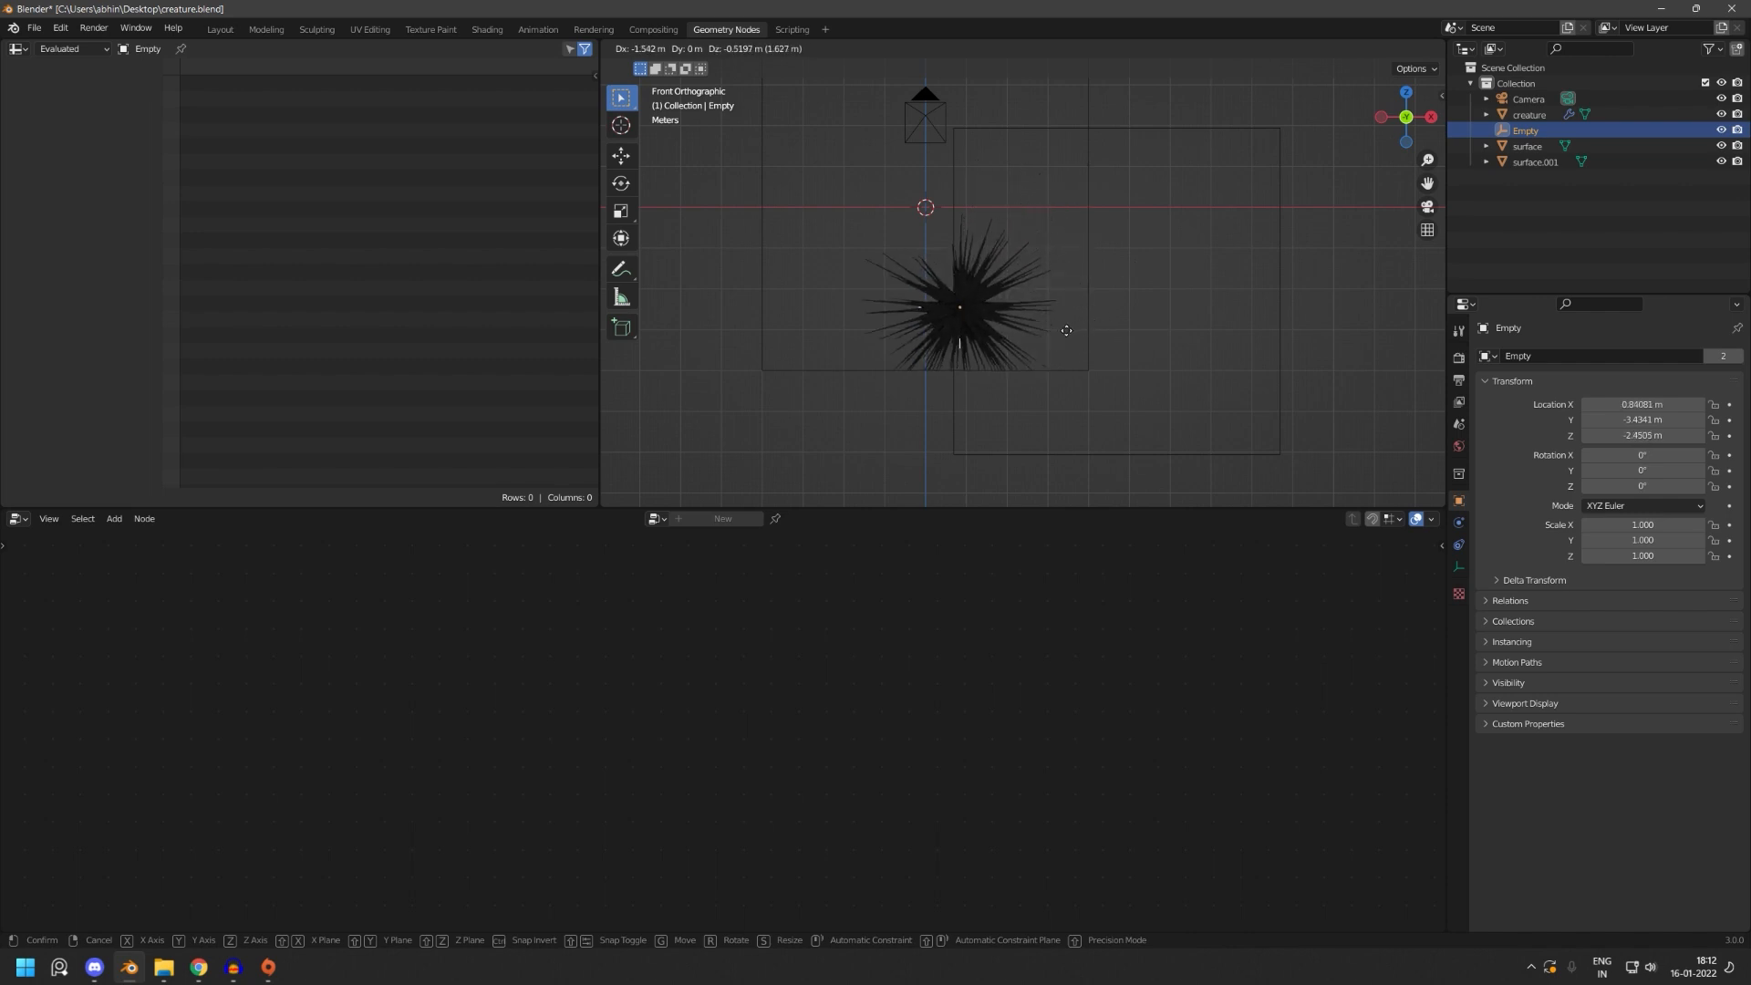
right_click(1026, 339)
middle_click_drag(930, 406, 976, 408, "shift")
scroll(976, 407, "up", 3)
key("g")
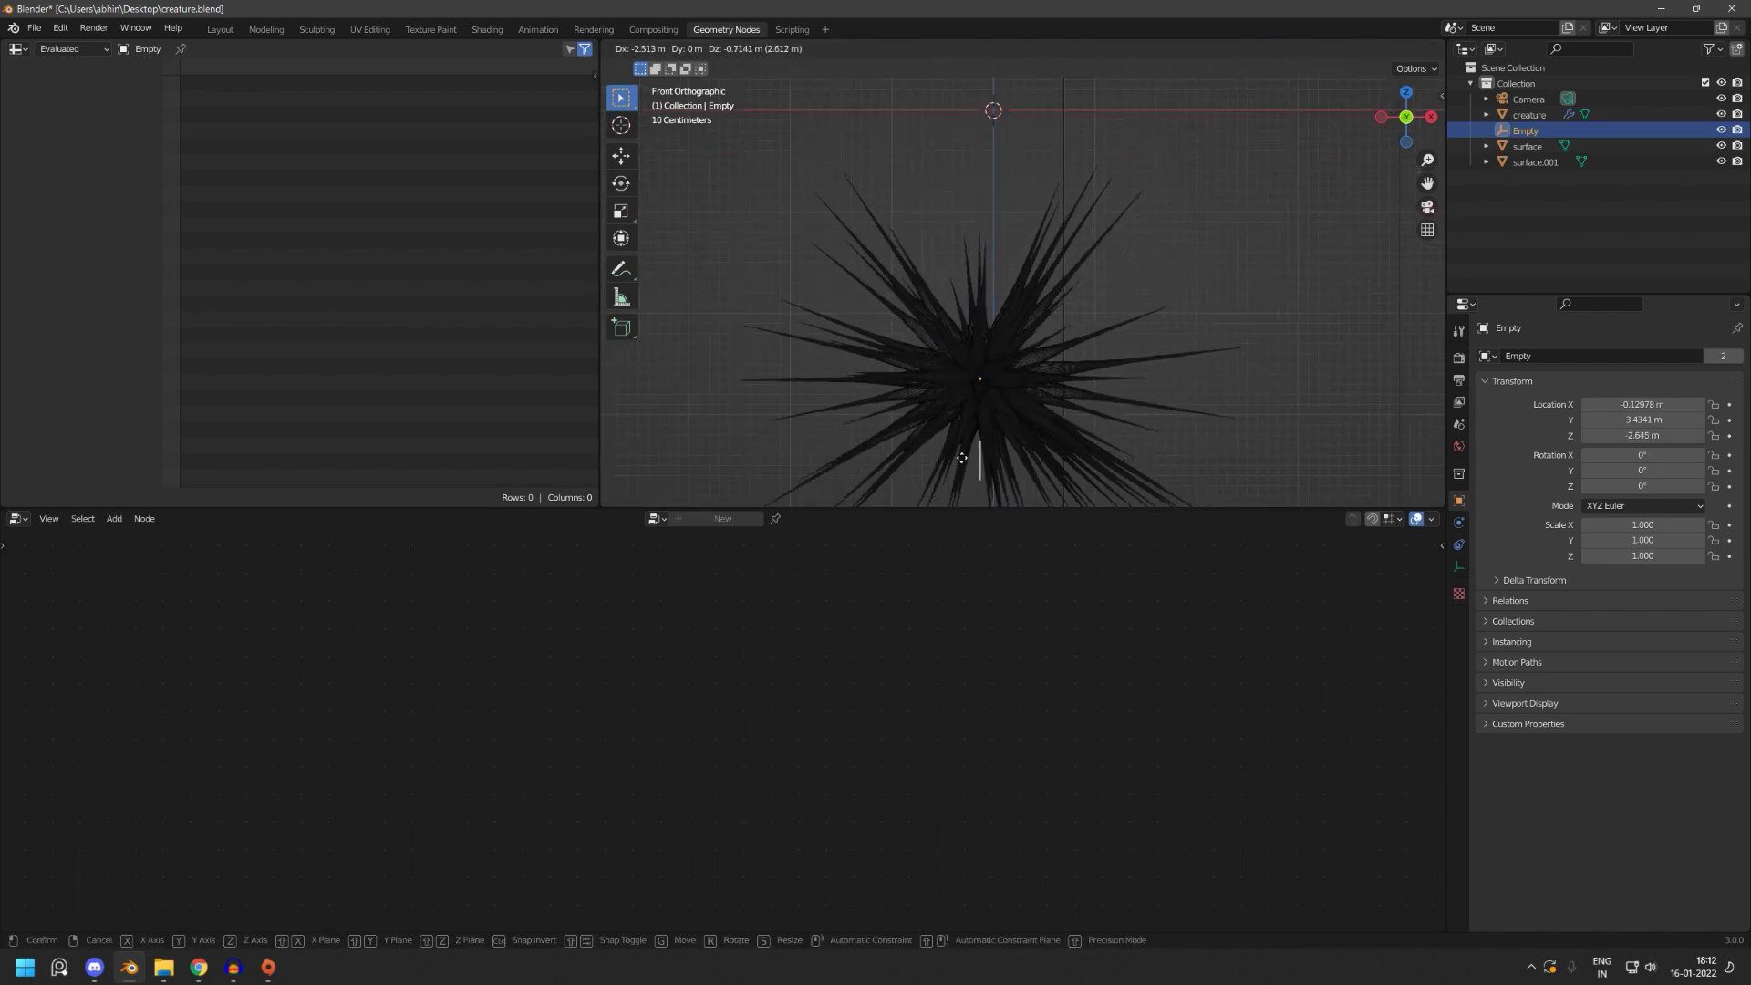
left_click(850, 460)
scroll(1011, 416, "down", 4)
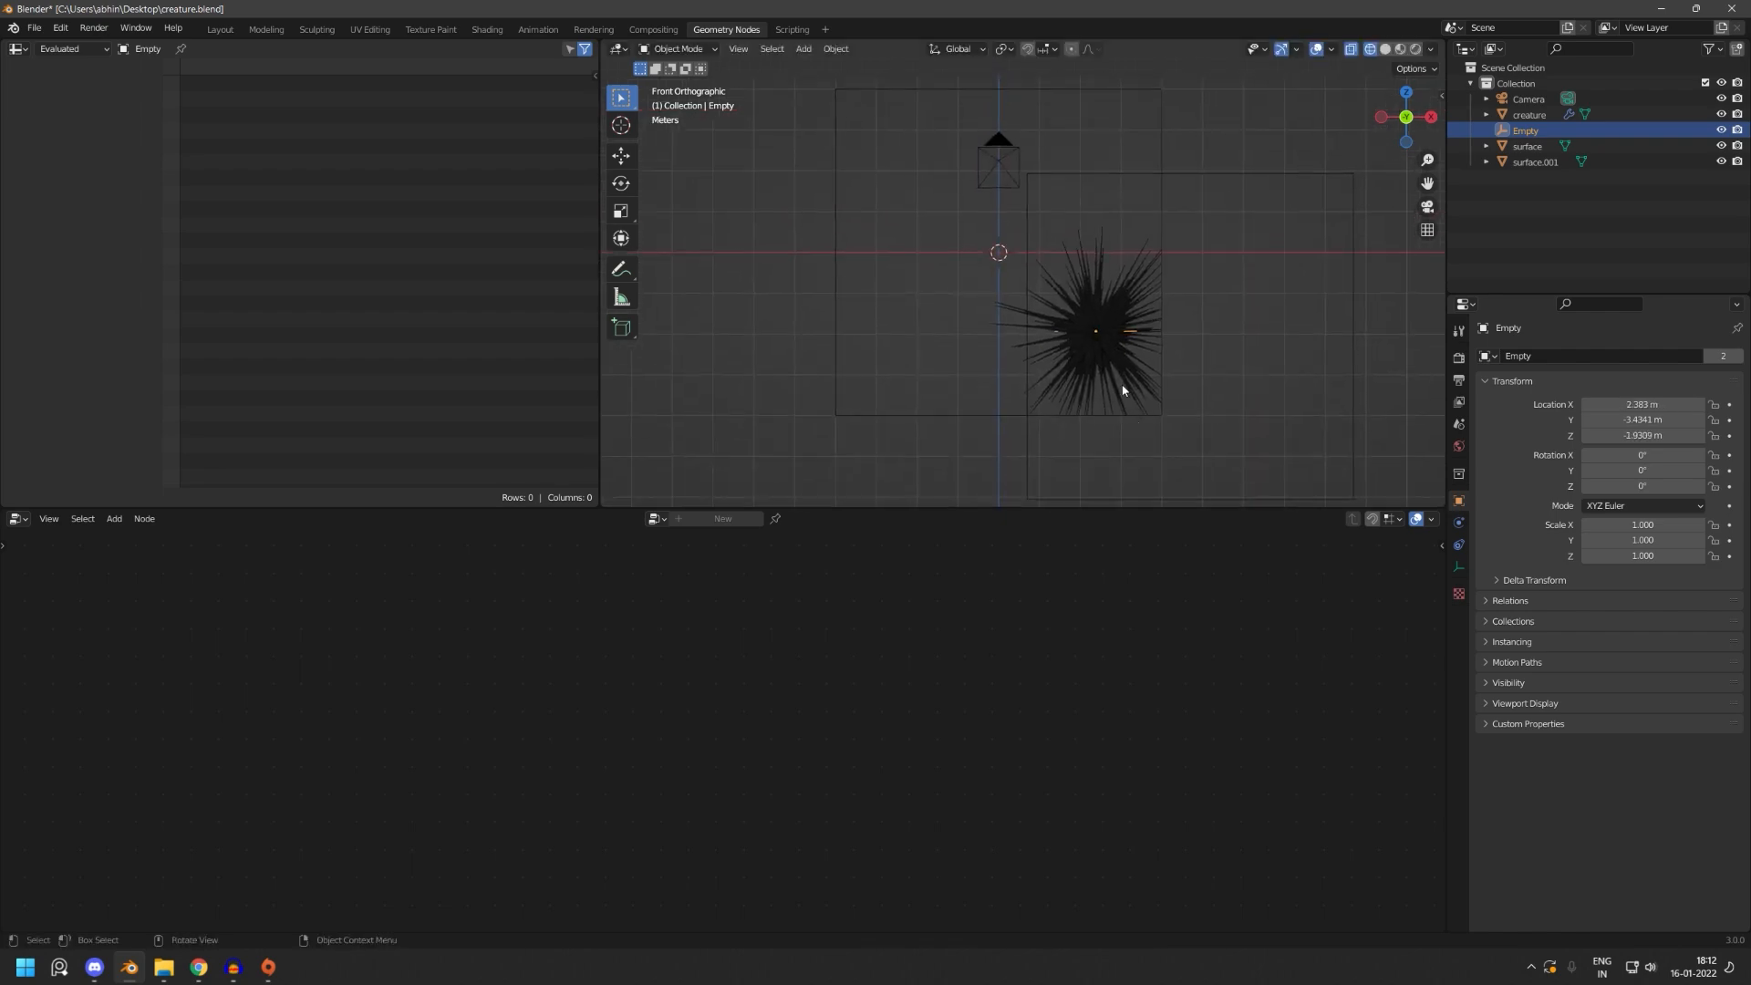
- Select the creature object, save the file and deselect the object
left_click(1122, 383)
key("ctrl+s")
scroll(1136, 616, "down", 2)
left_click(1136, 615)
scroll(1136, 615, "down", 2)
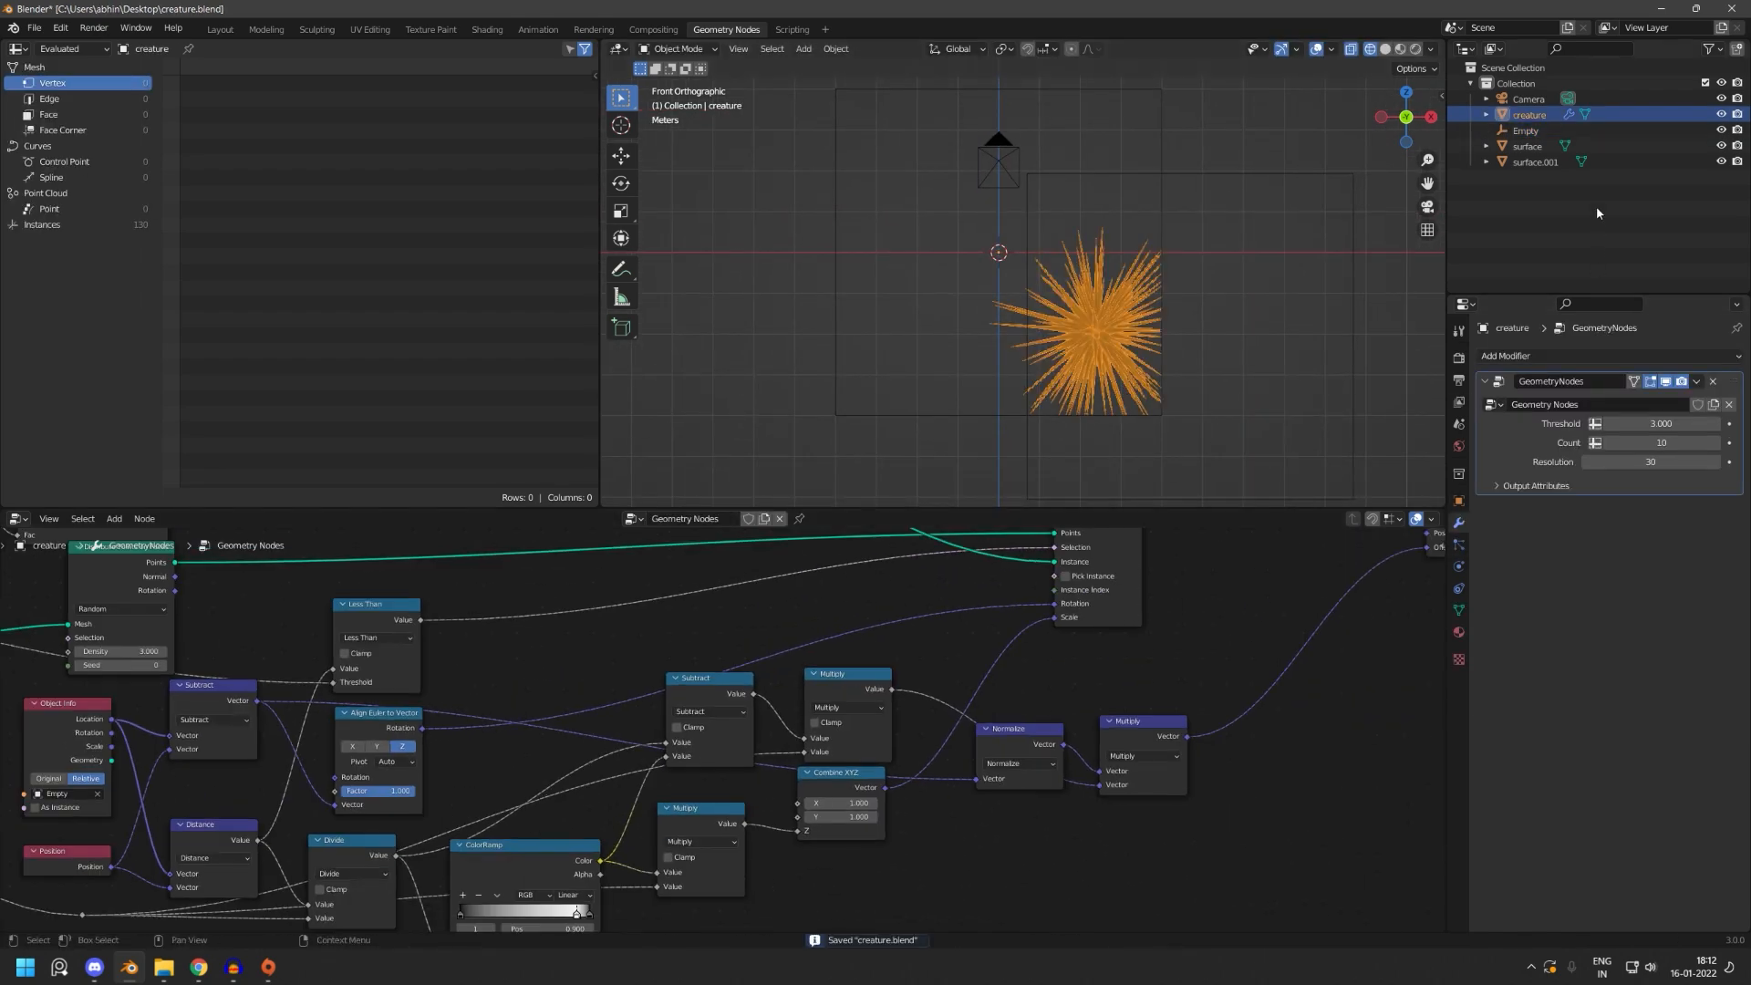
left_click(1597, 214)
- Examine the node tree, tracing the Group Input's Threshold, Count and Resolution links to the curve nodes
scroll(1168, 636, "down", 14)
middle_click_drag(984, 794, 986, 797)
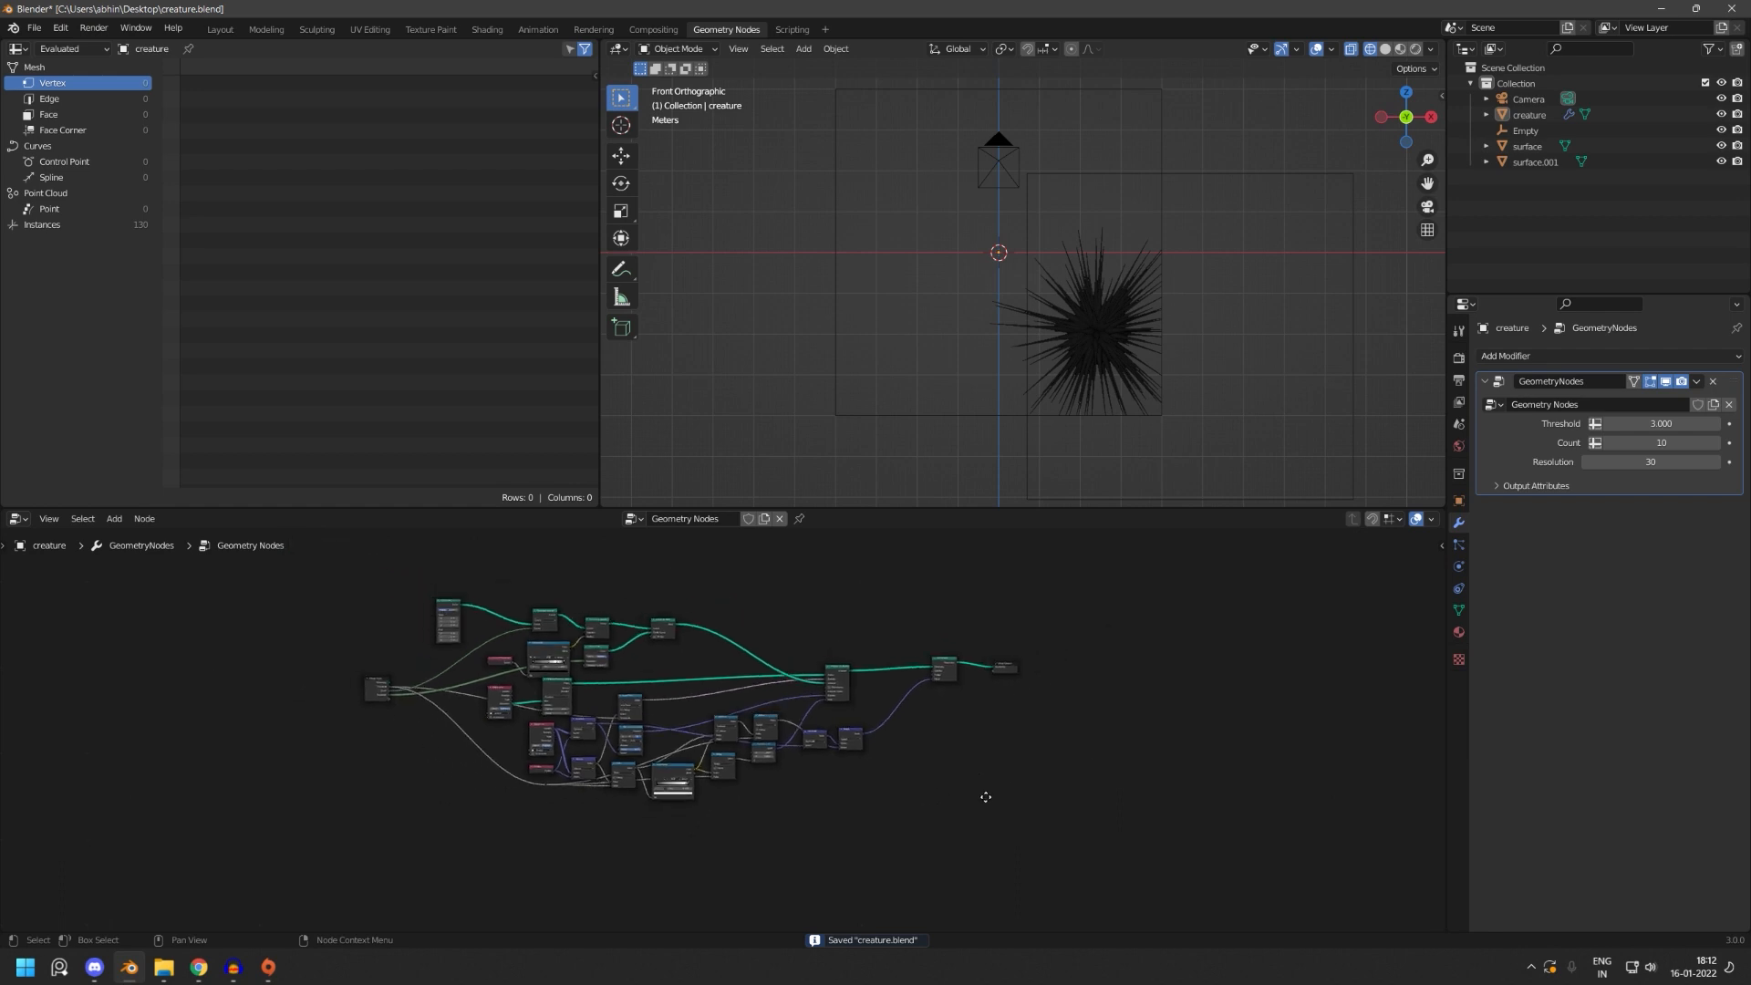
scroll(384, 675, "up", 8)
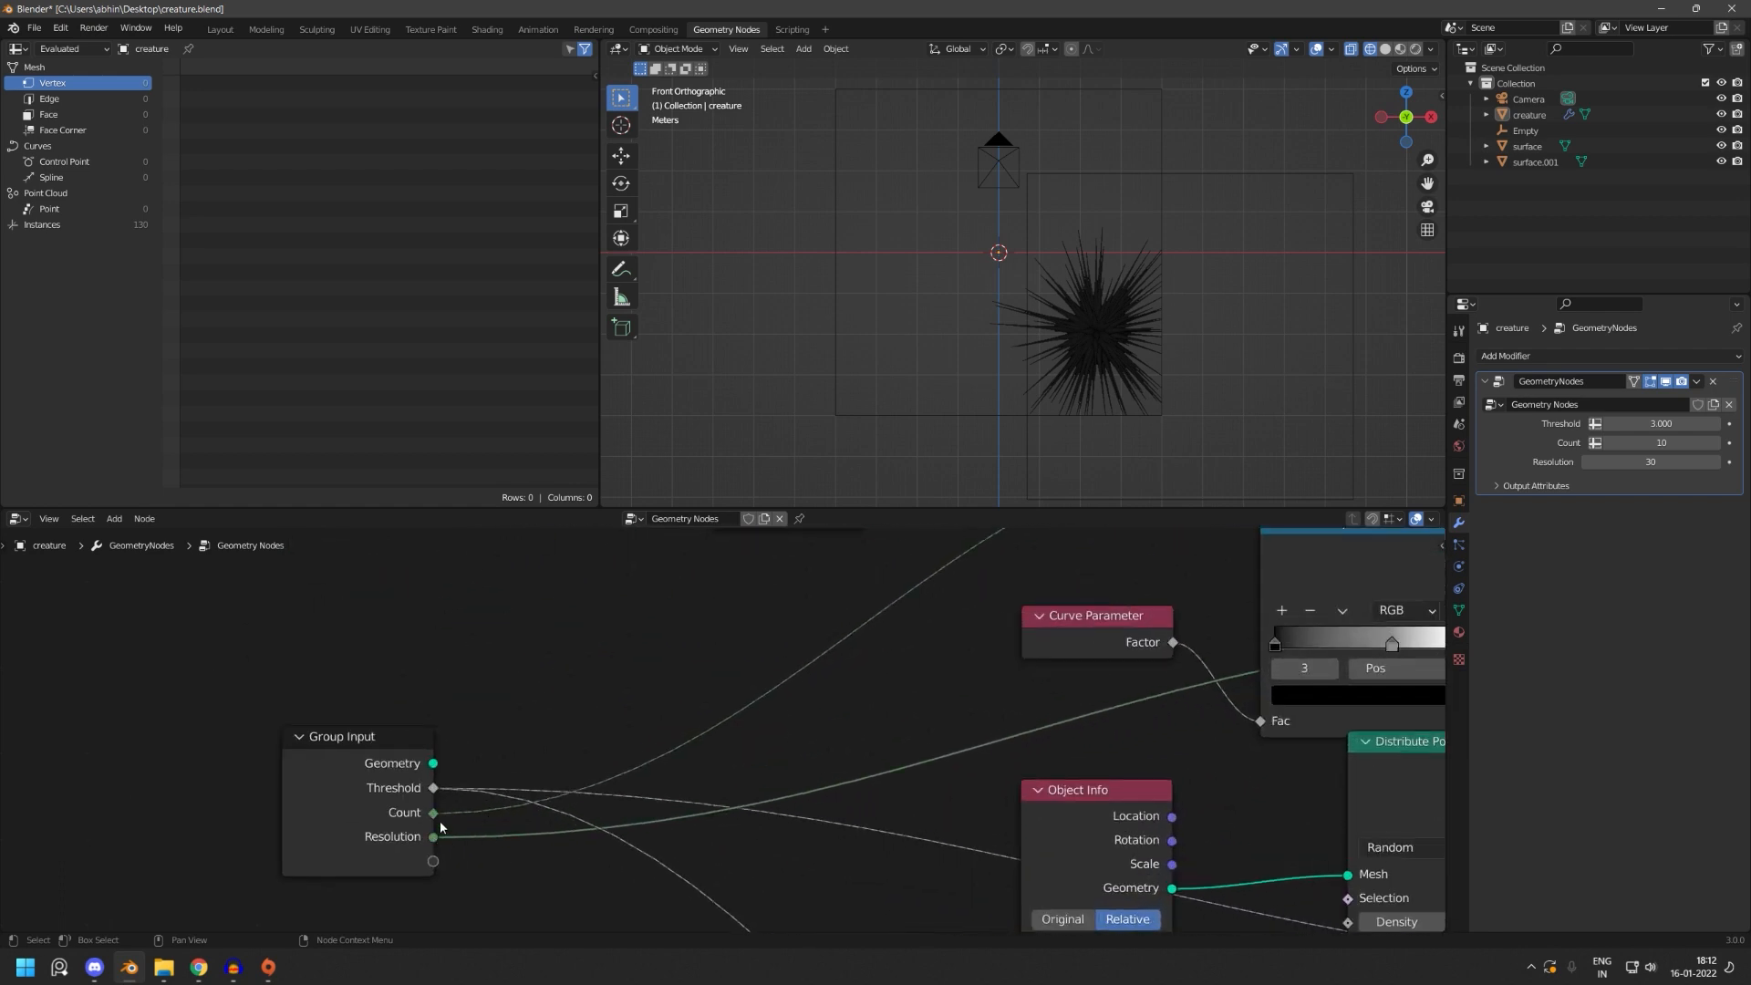
mouse_move(439, 835)
scroll(443, 808, "down", 5)
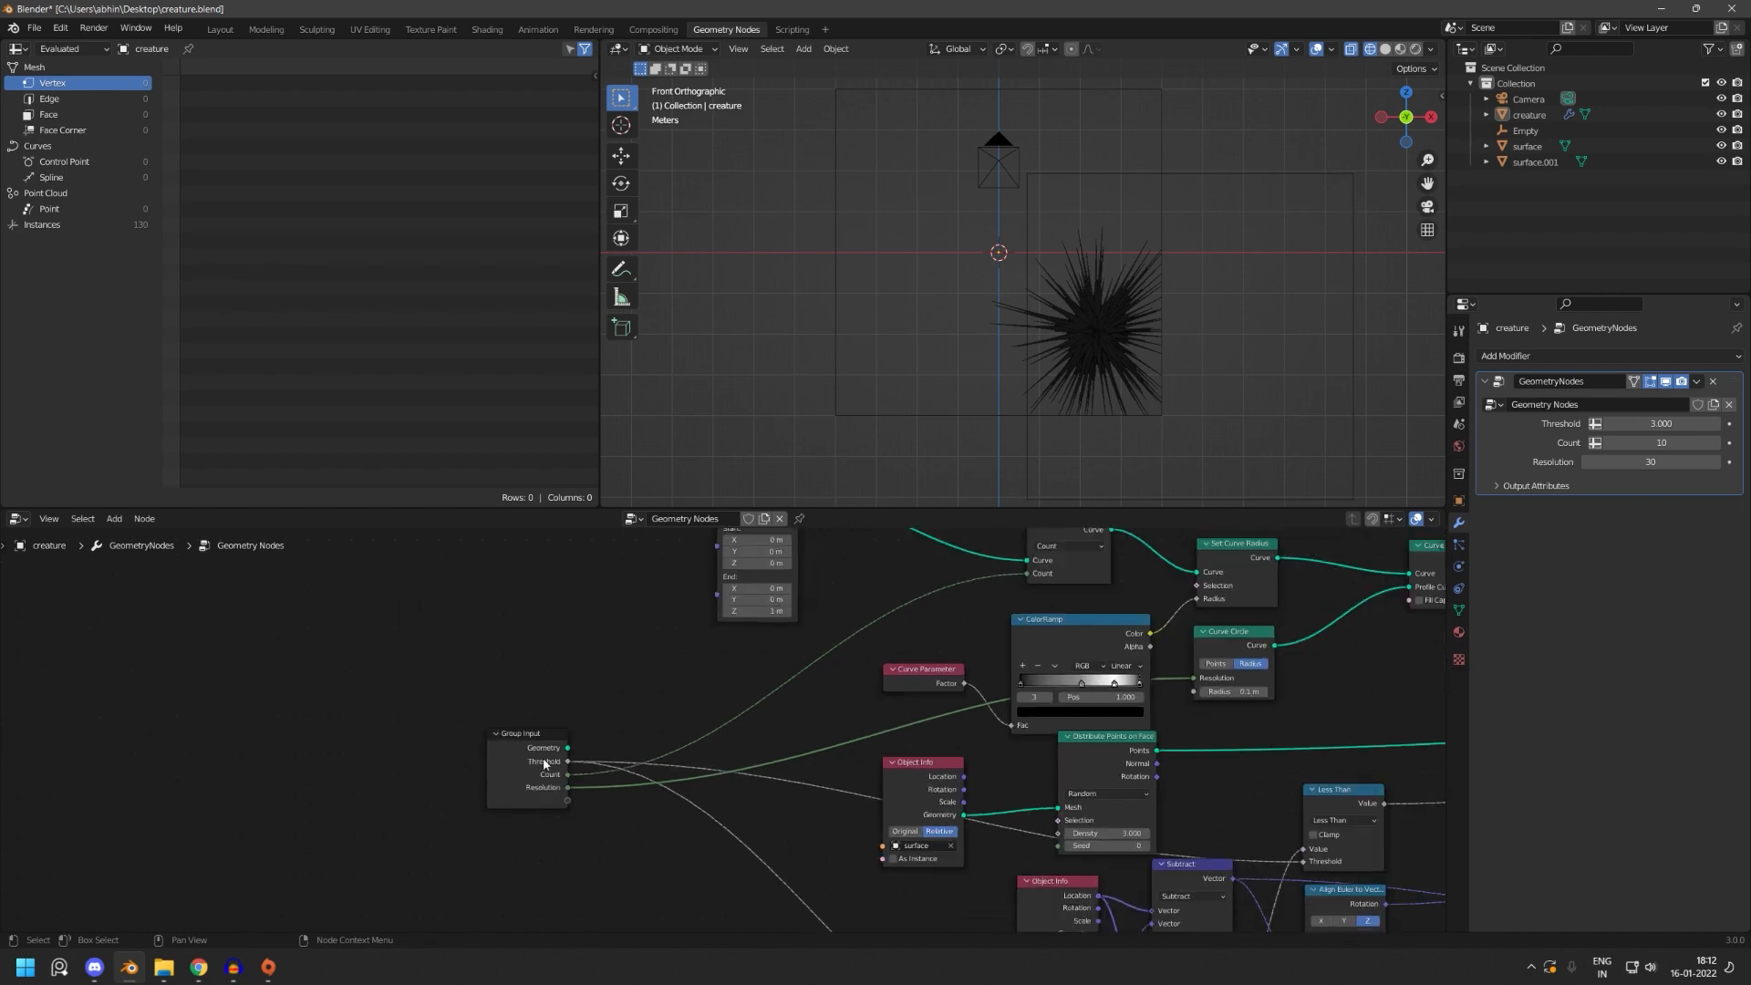
scroll(1133, 356, "up", 3)
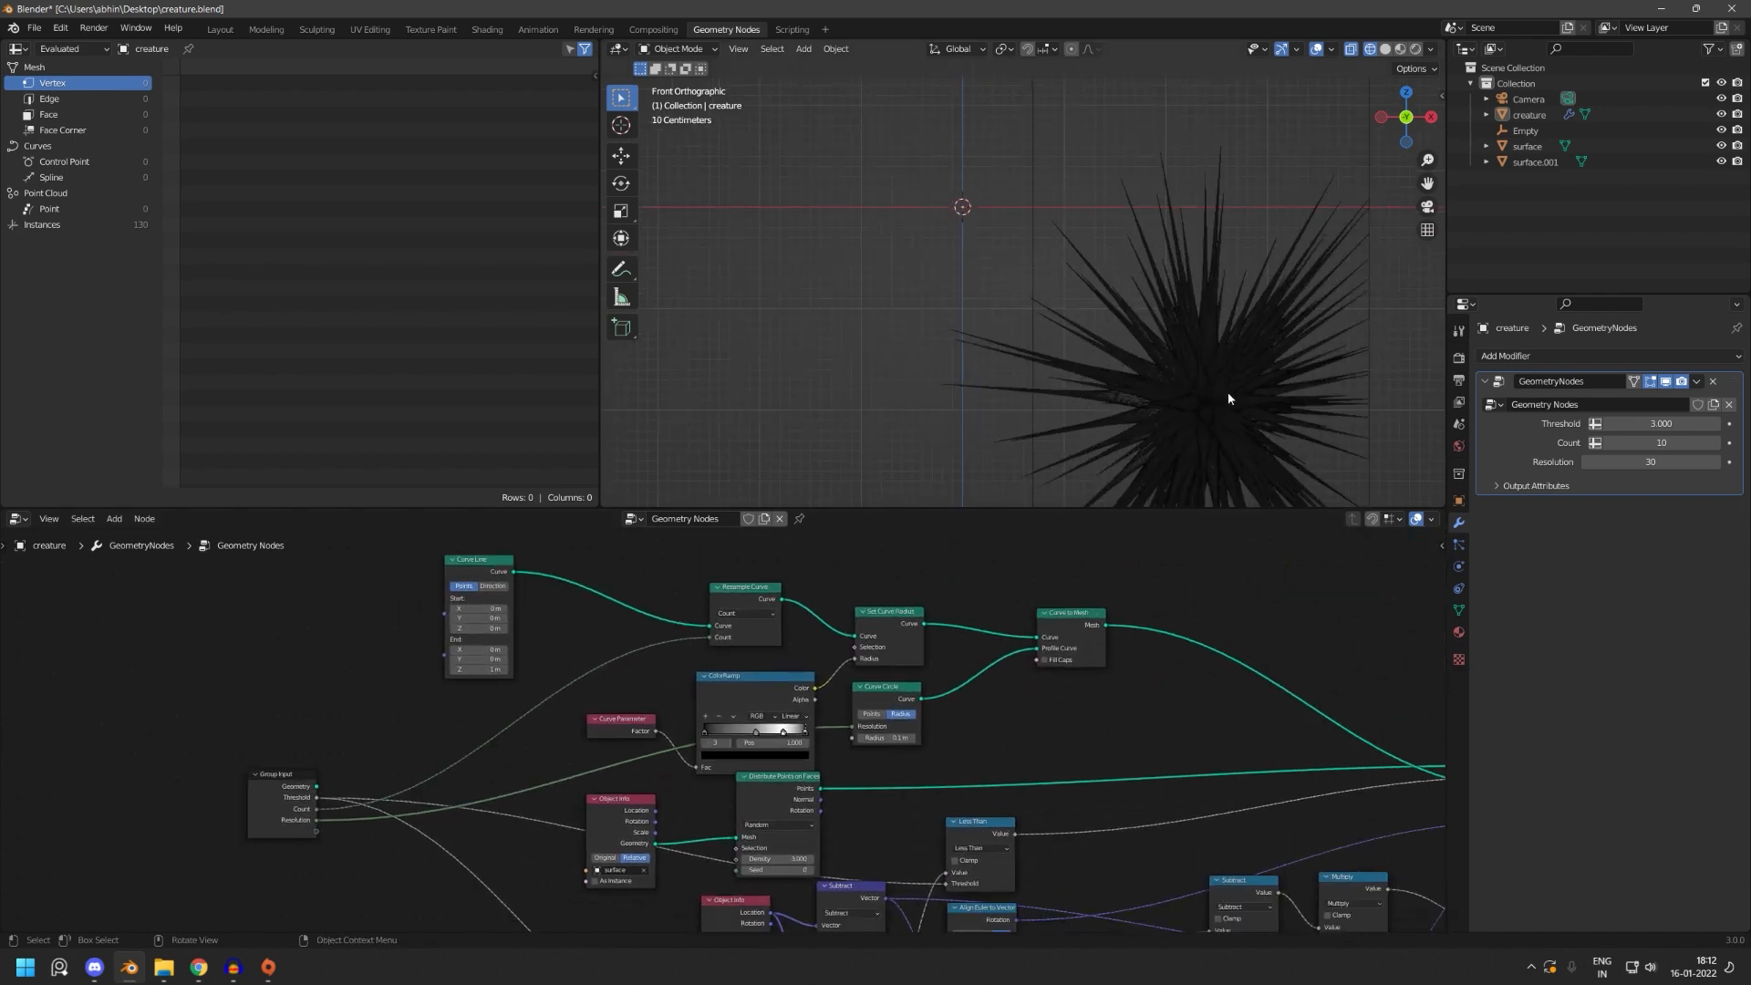
middle_click_drag(1201, 378, 1091, 164, "shift")
scroll(1022, 324, "up", 5)
scroll(583, 734, "up", 3)
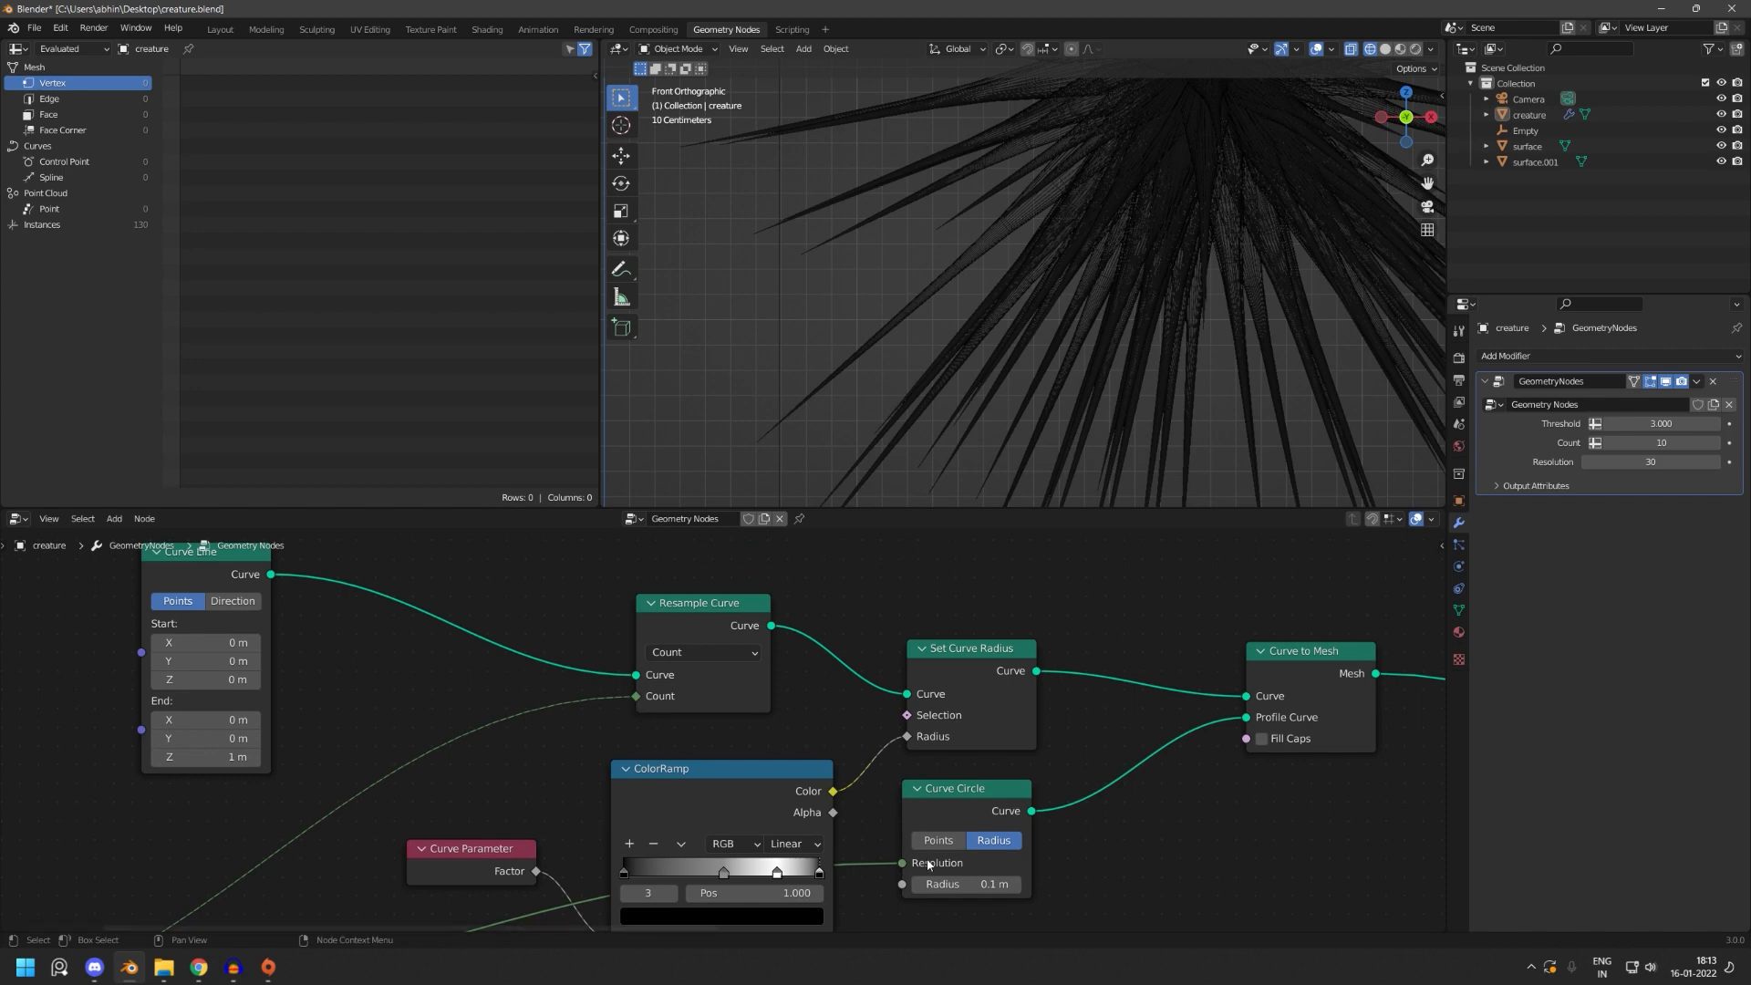
scroll(920, 871, "down", 5)
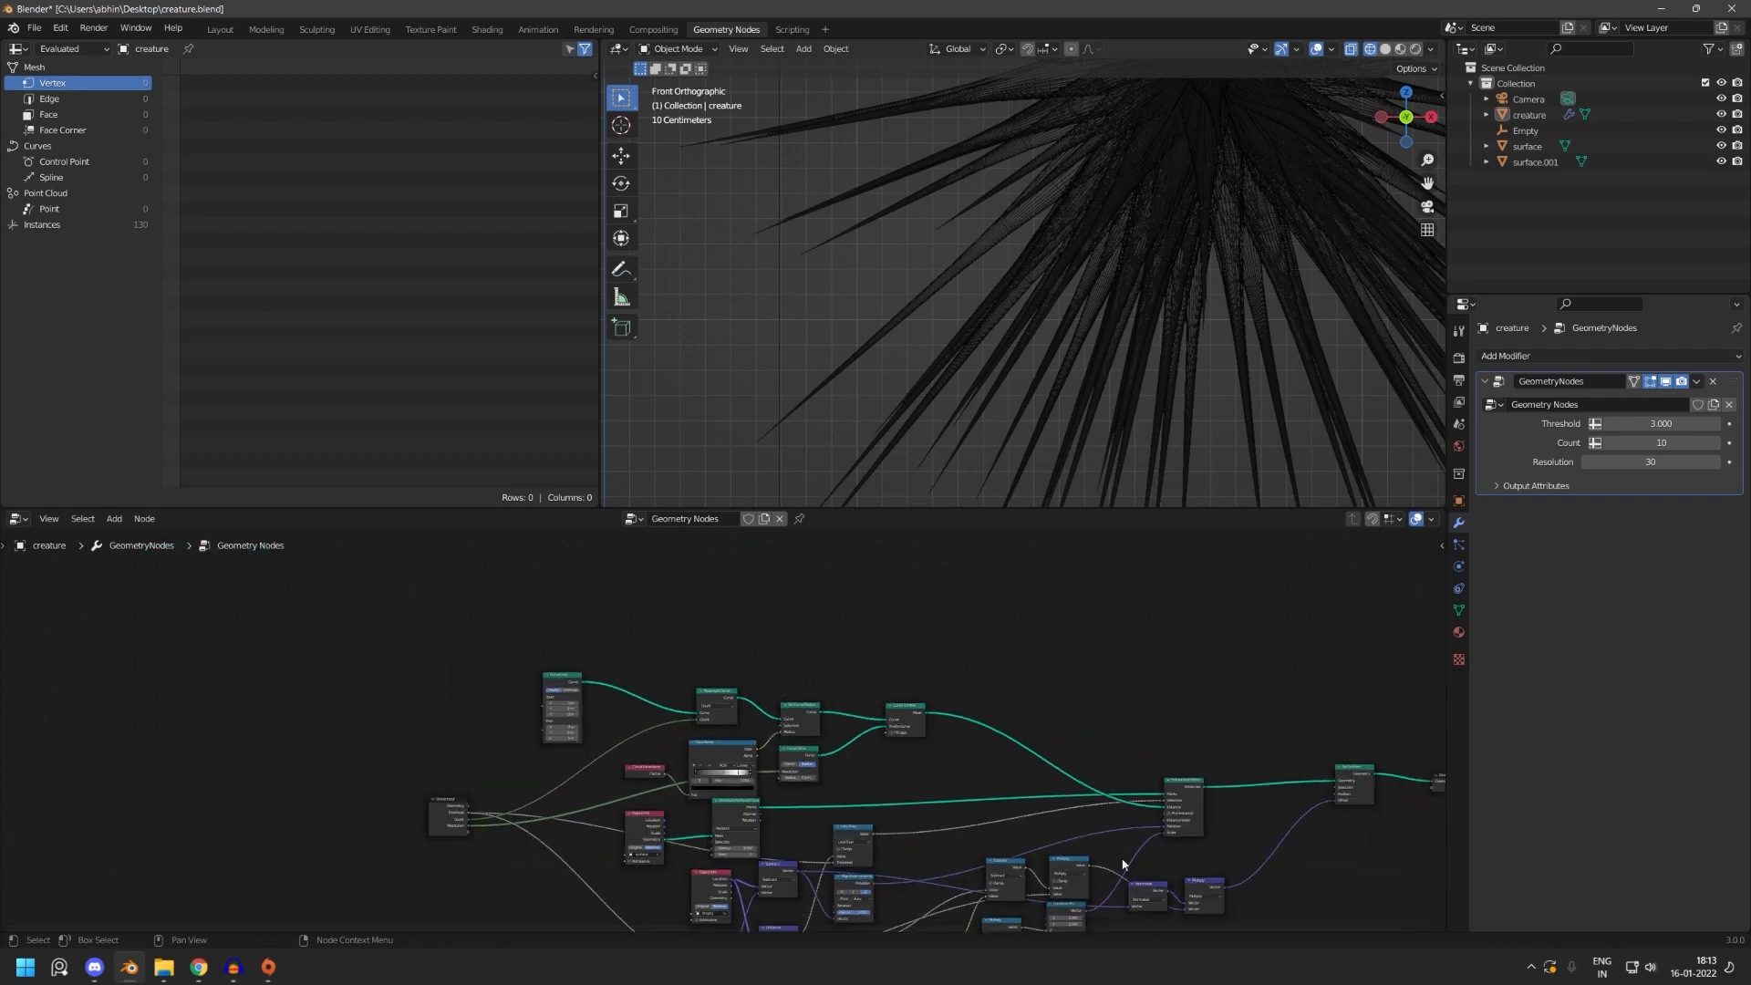
- Save the file and move the Group Output node farther away from the Set Position node
middle_click_drag(1186, 880, 758, 705)
key("ctrl+s")
middle_click_drag(919, 684, 846, 845)
scroll(847, 845, "up", 5)
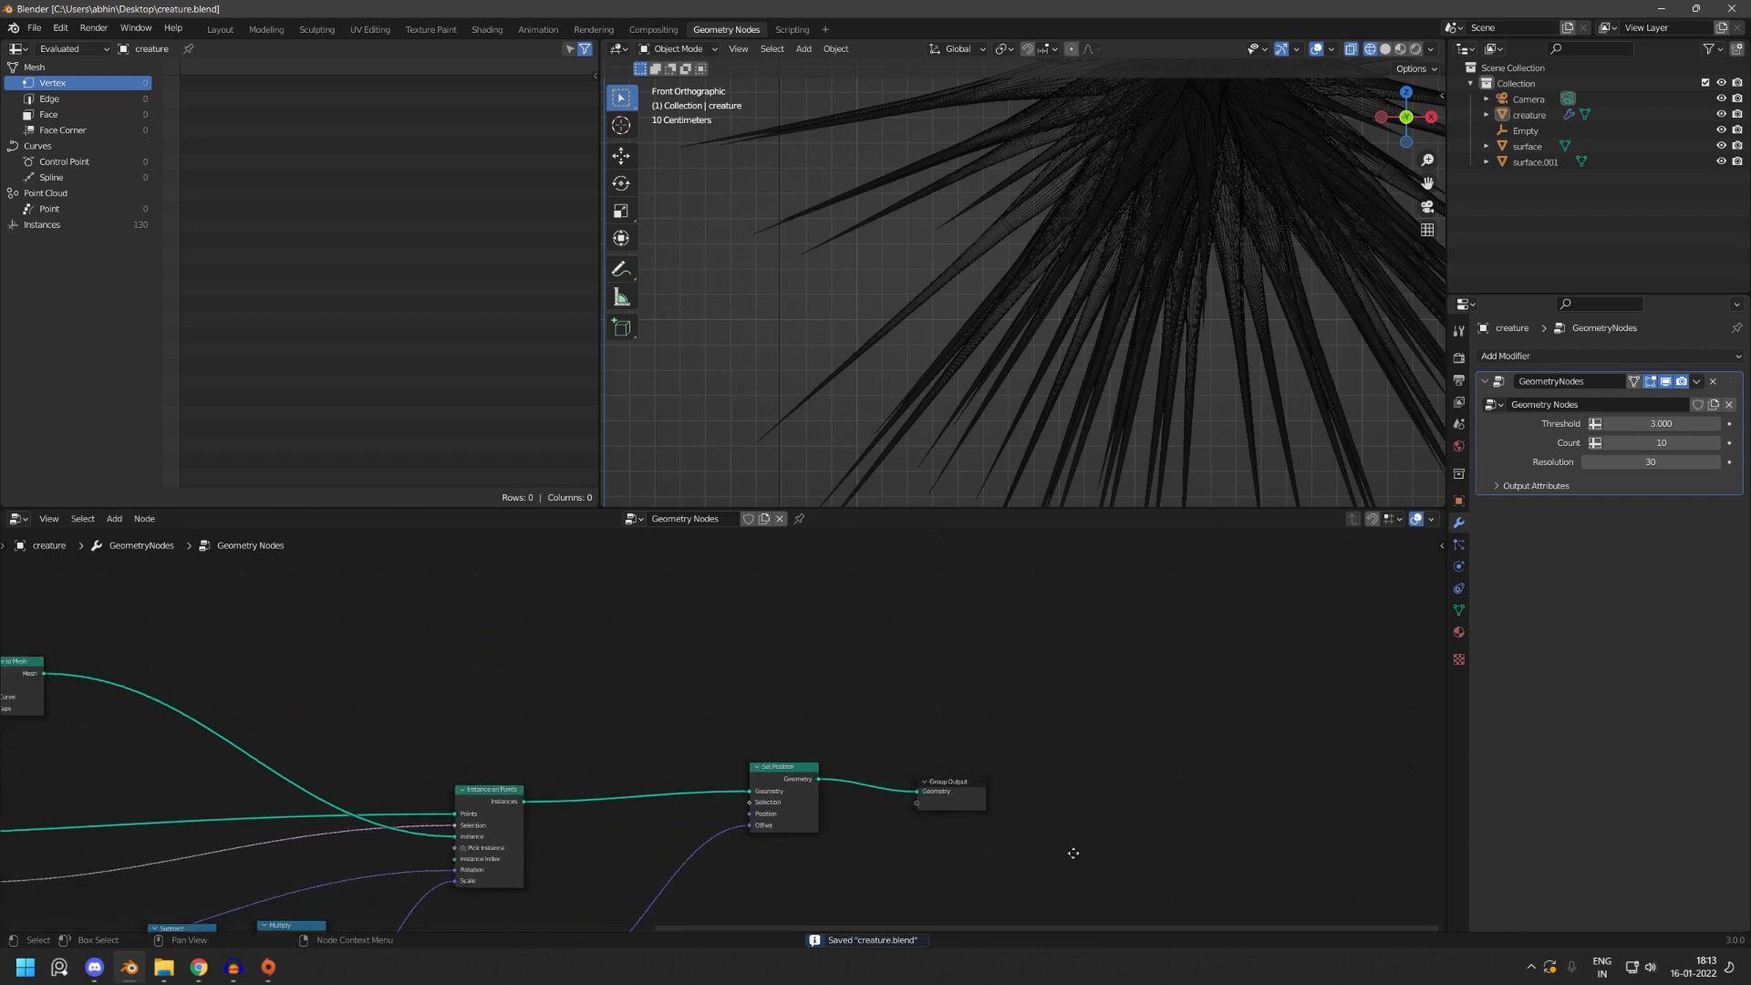
left_click_drag(899, 730, 1323, 724)
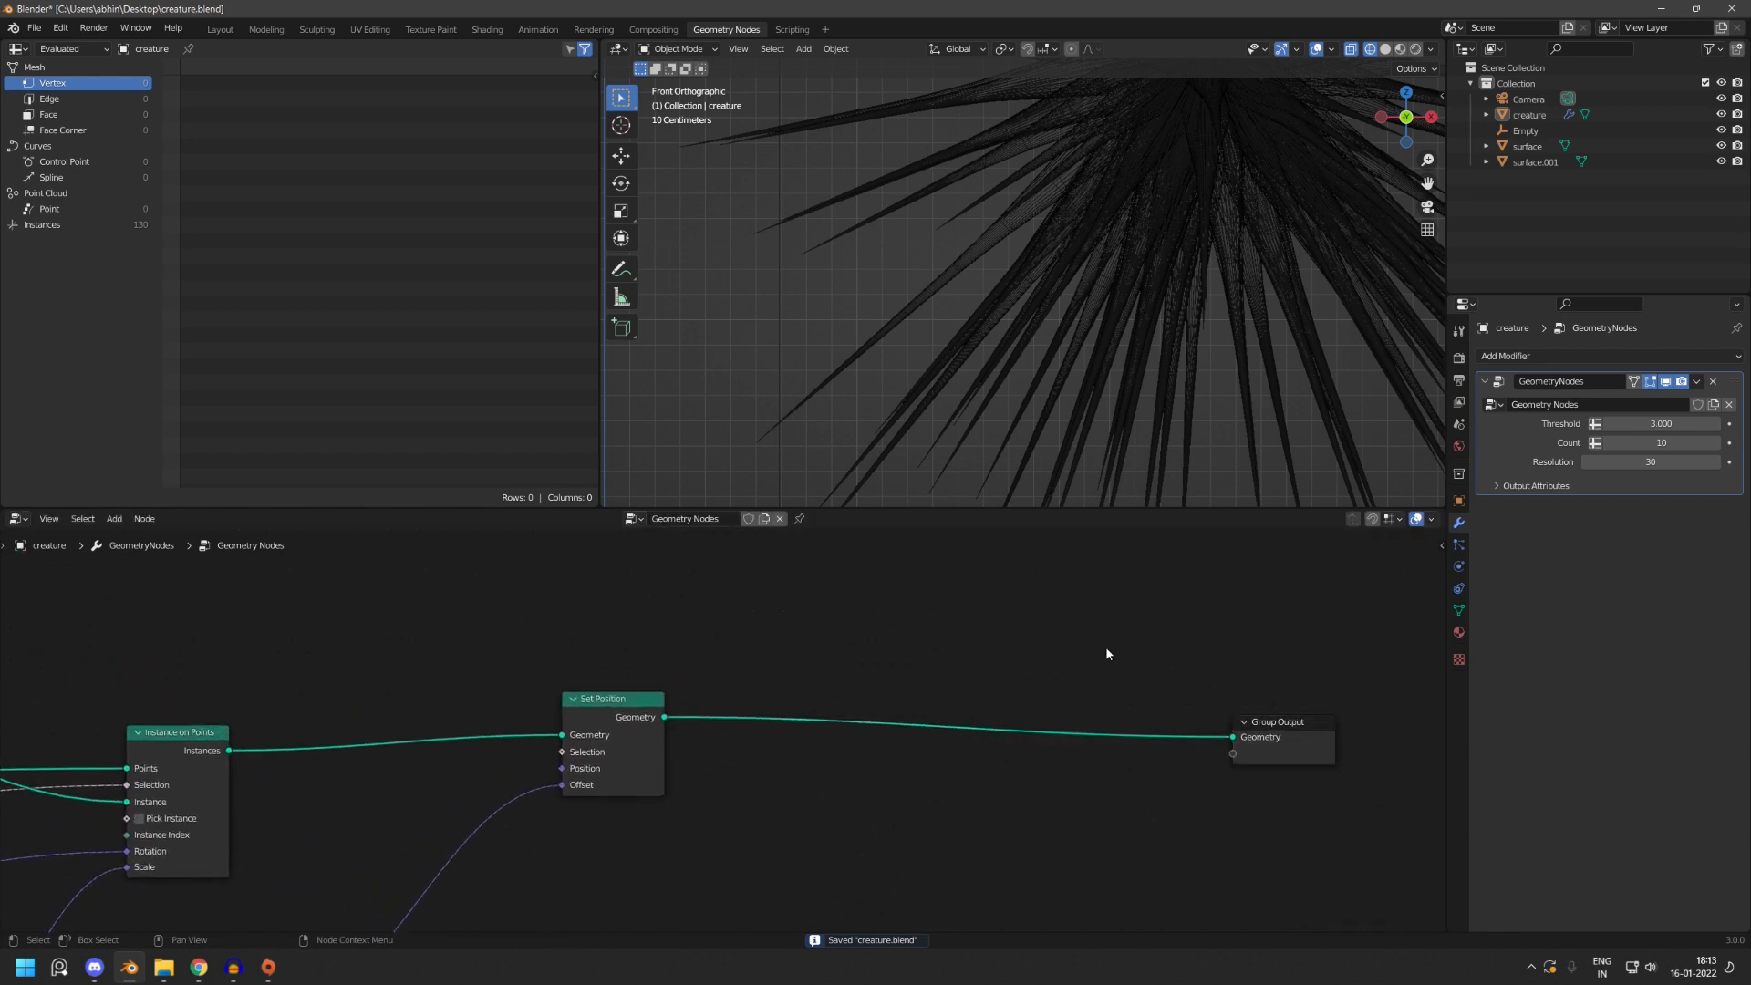
scroll(953, 702, "up", 2)
key("shift+a")
left_click(934, 630)
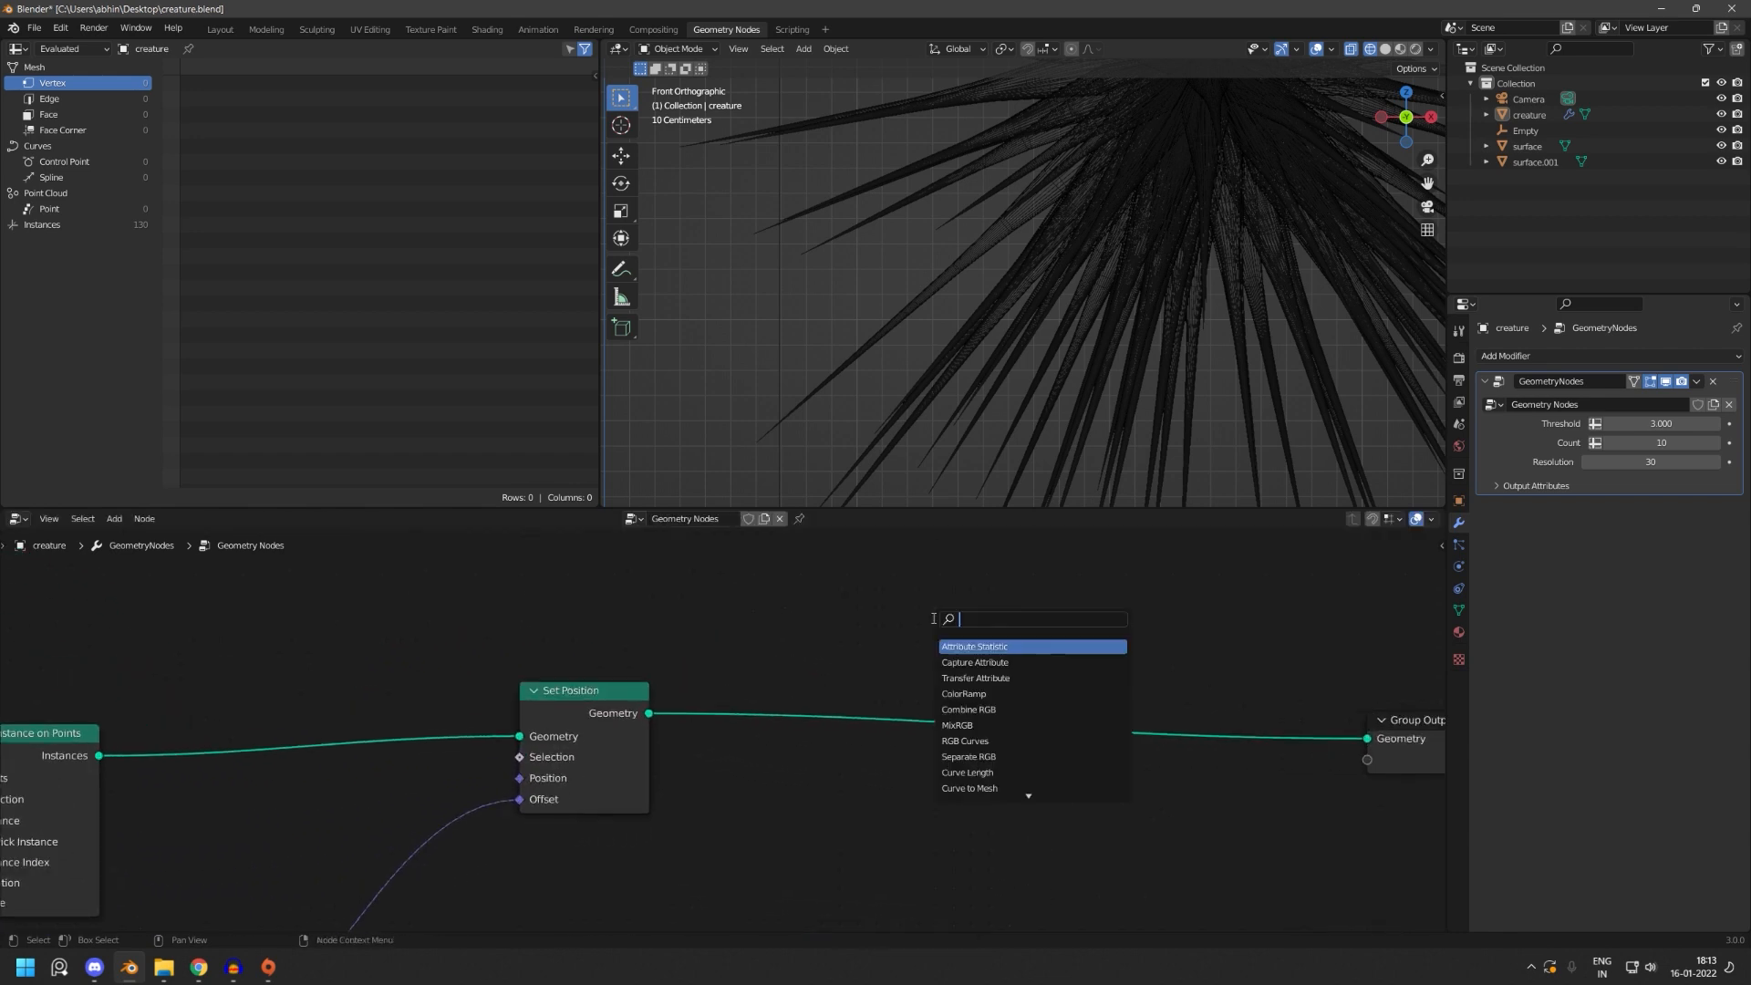
type("res")
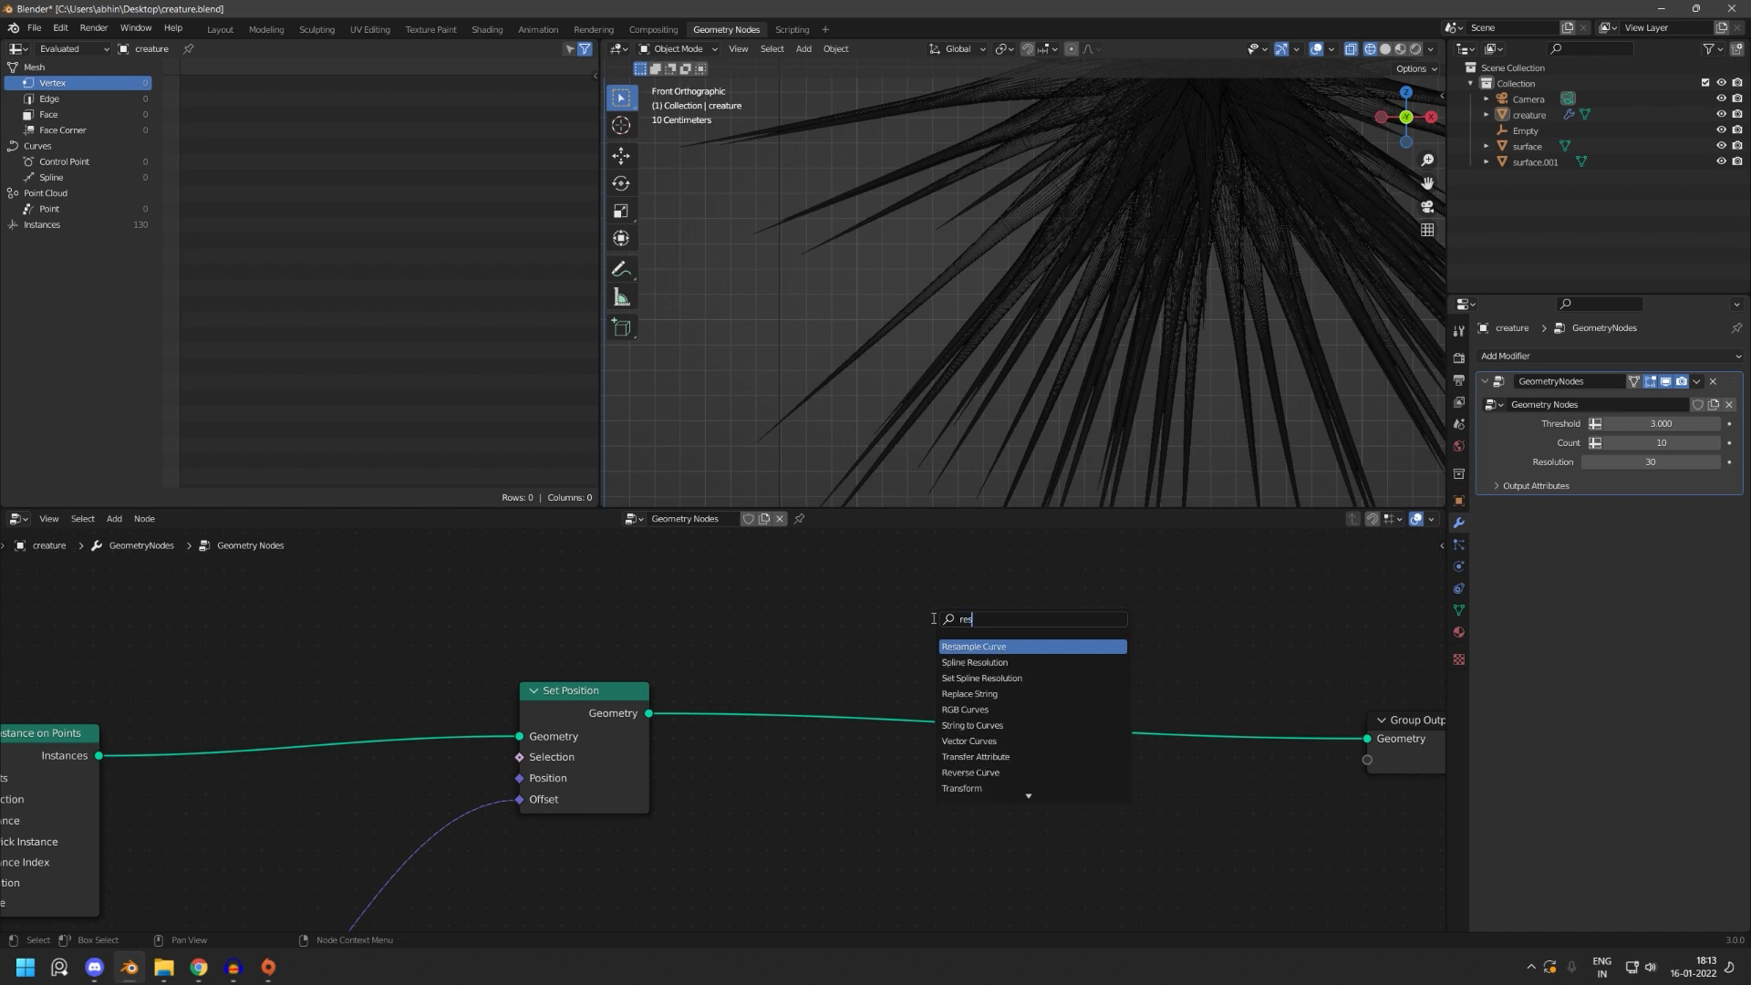
key("Return")
key("Escape")
- Insert a Realize Instances node between the Set Position and Group Output nodes
key("shift+a")
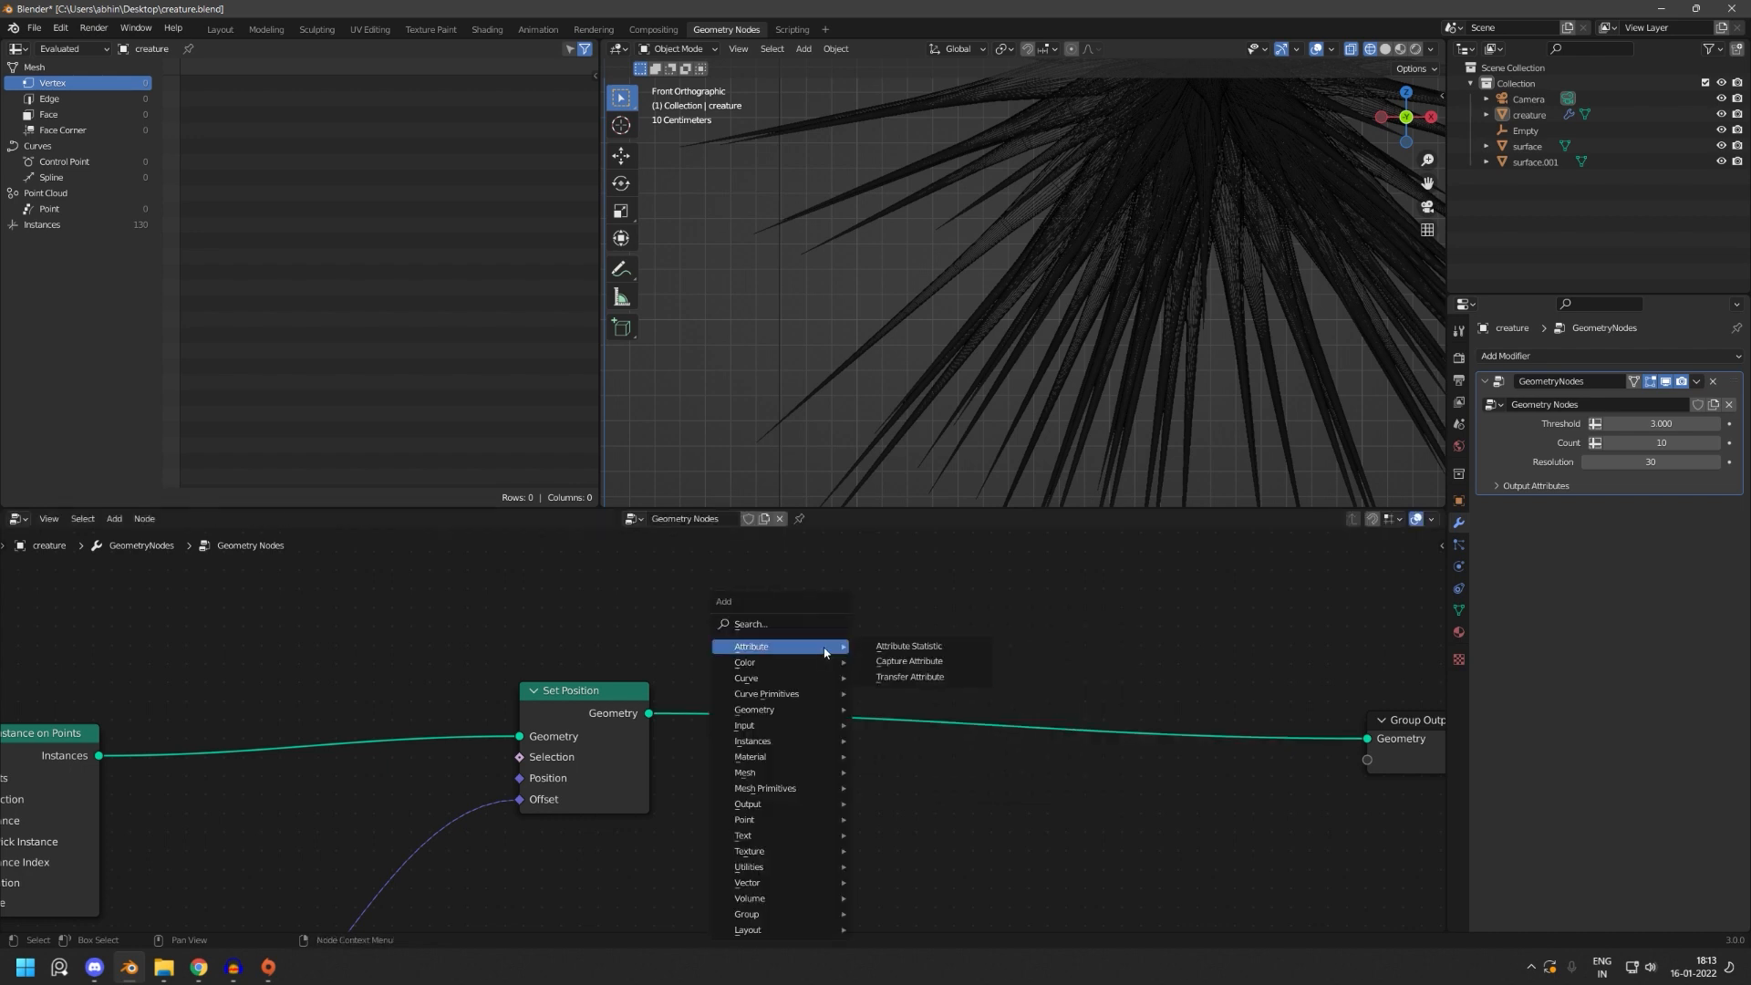
left_click(786, 628)
type("realiz")
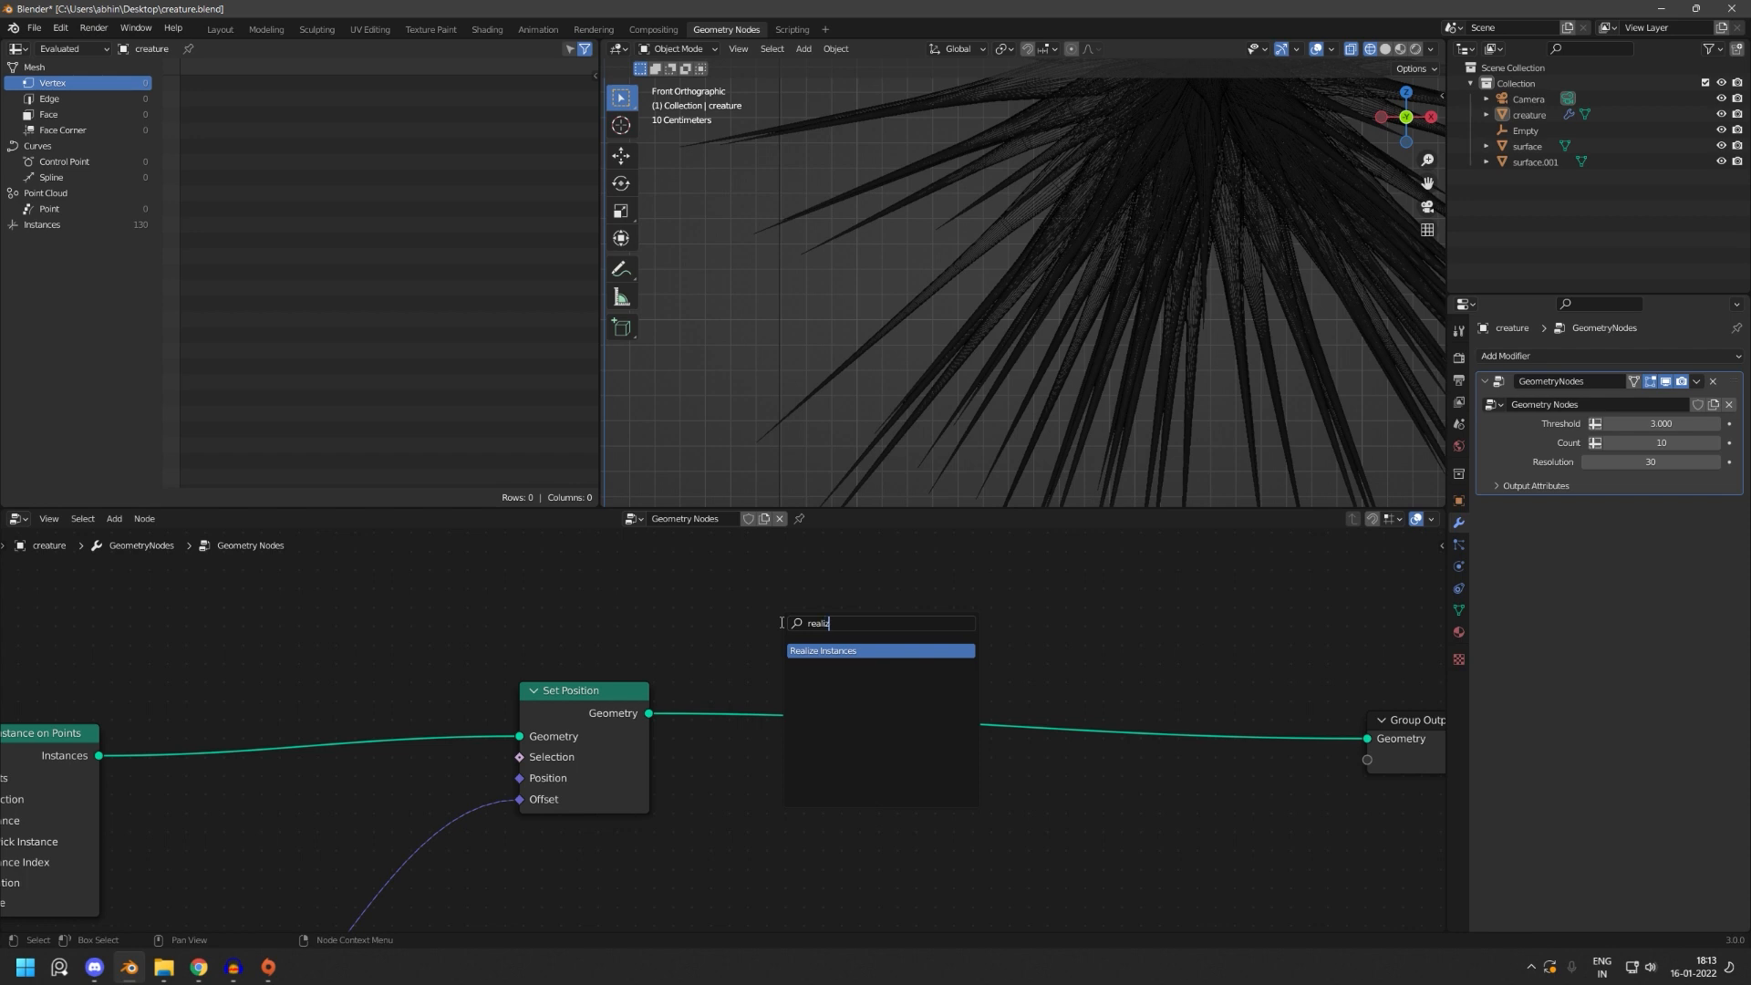
key("Return")
left_click(742, 682)
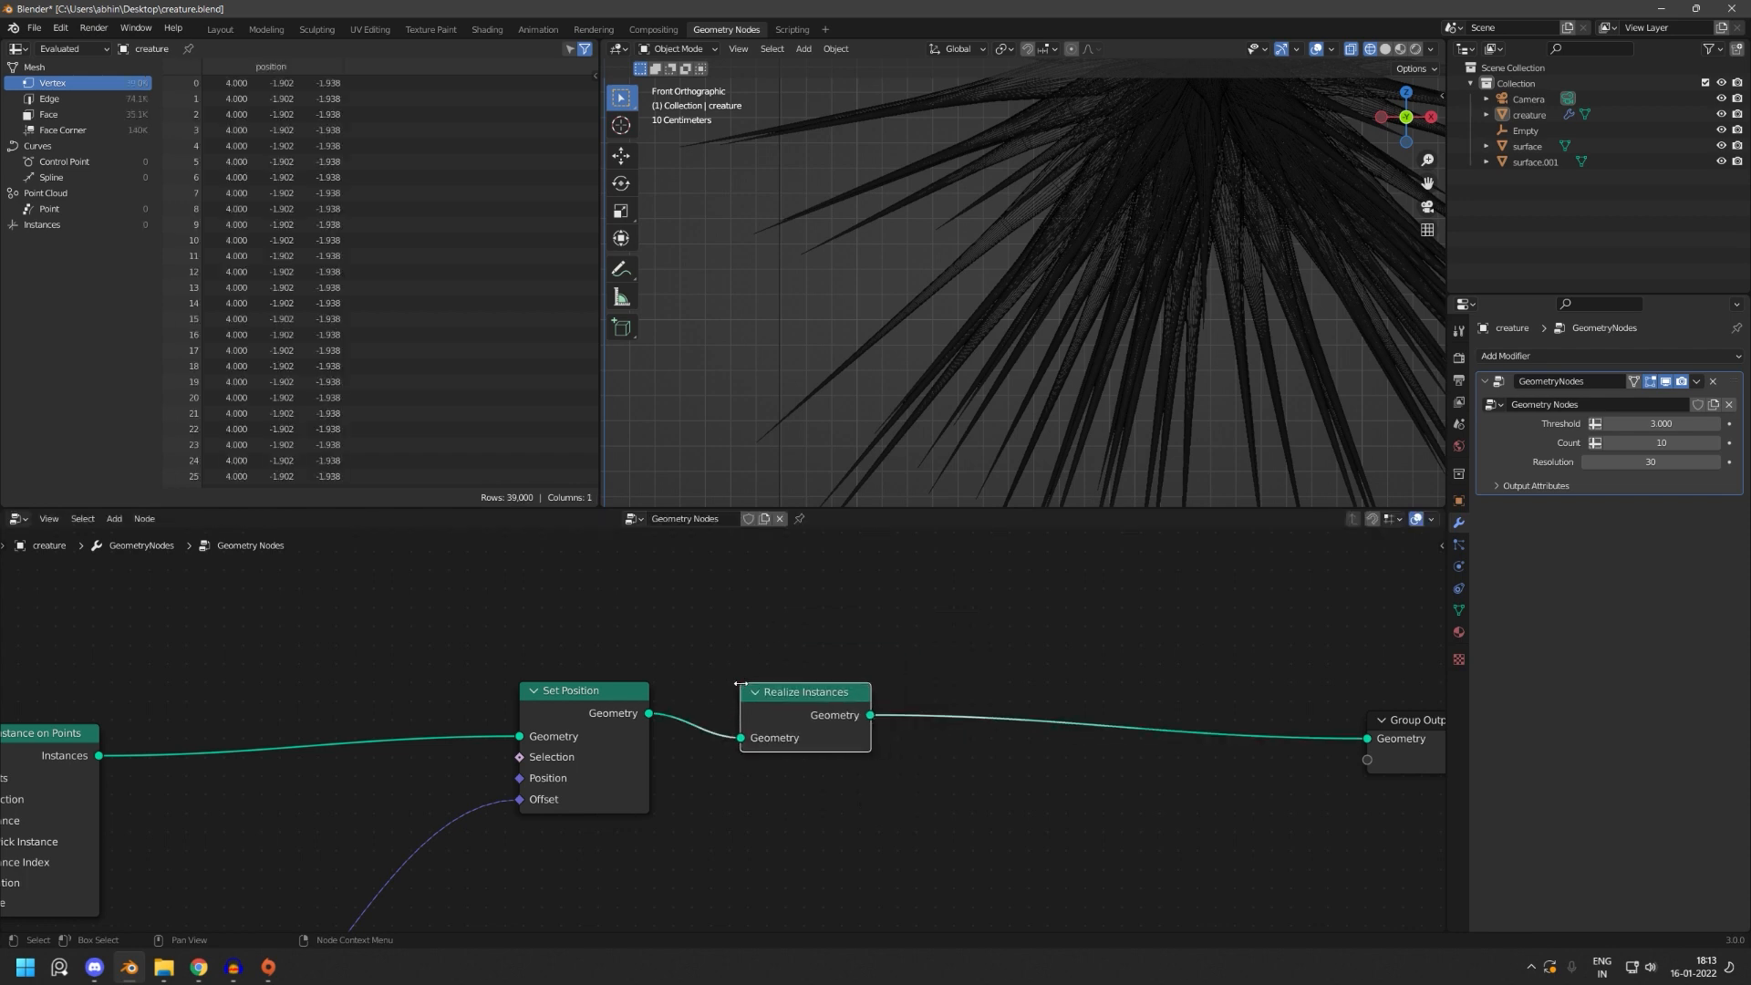
scroll(890, 629, "up", 6)
scroll(923, 340, "down", 6)
middle_click_drag(1072, 325, 1020, 400, "shift")
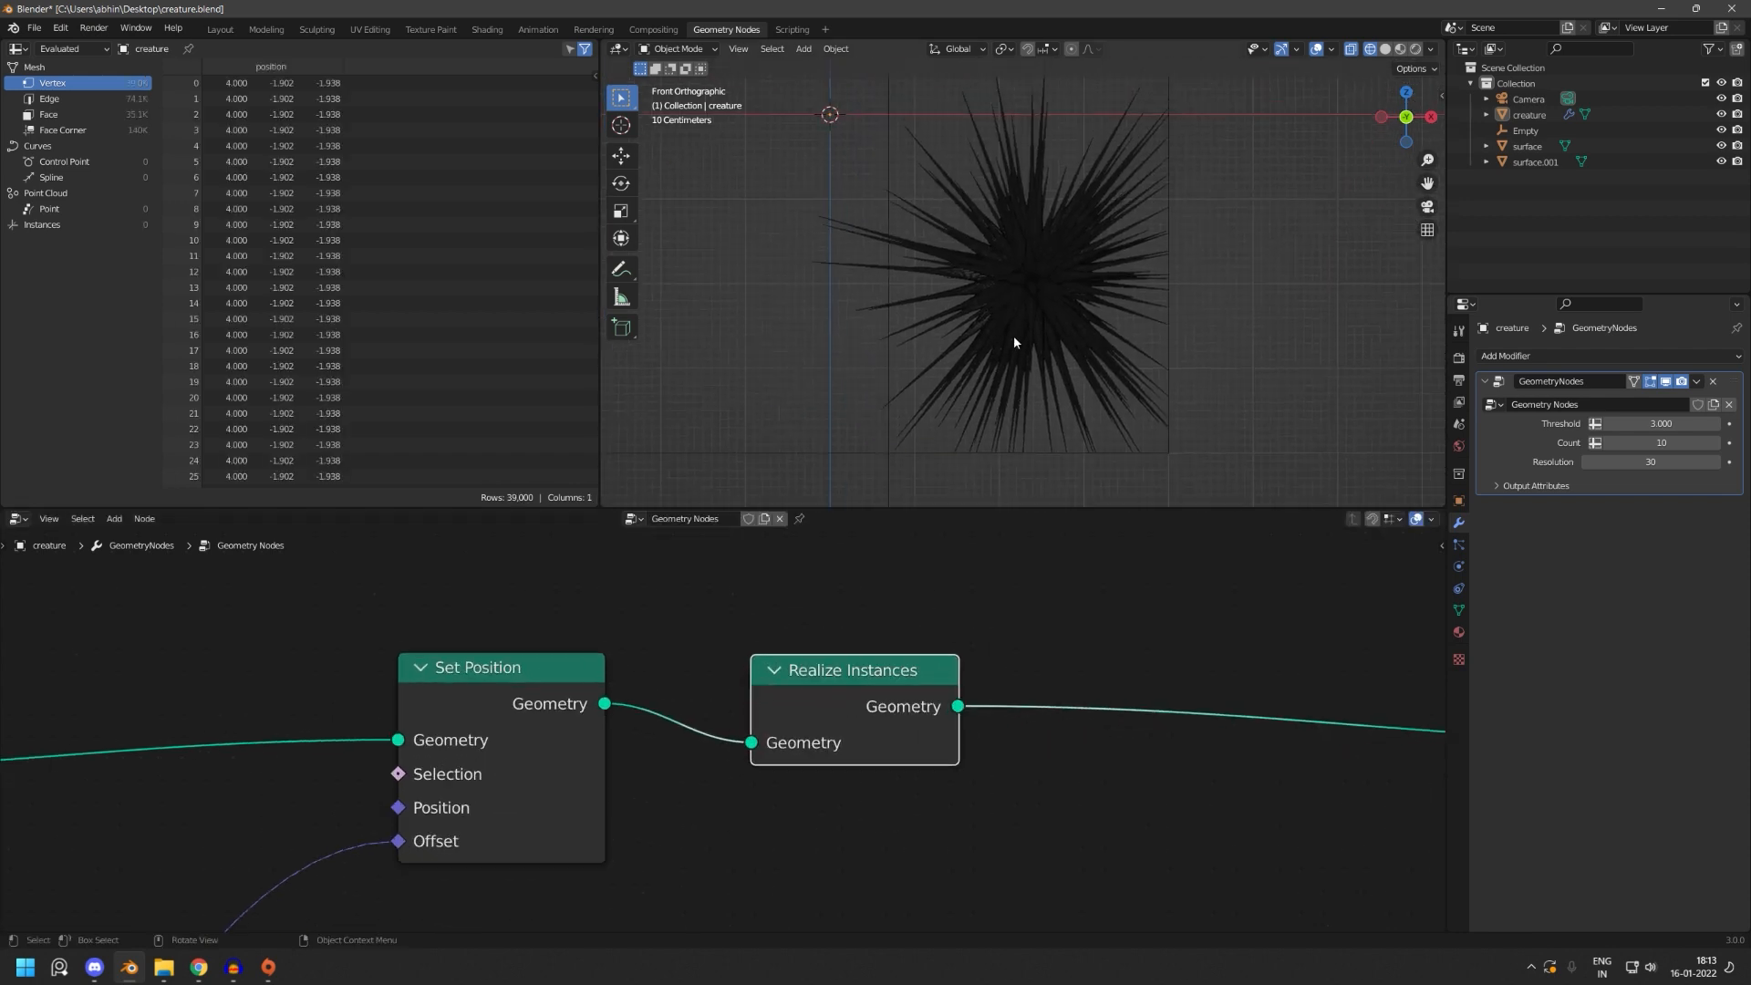
- Save the file, and mute and unmute the Realize Instances node to compare the spreadsheet data
key("ctrl+s")
key("m")
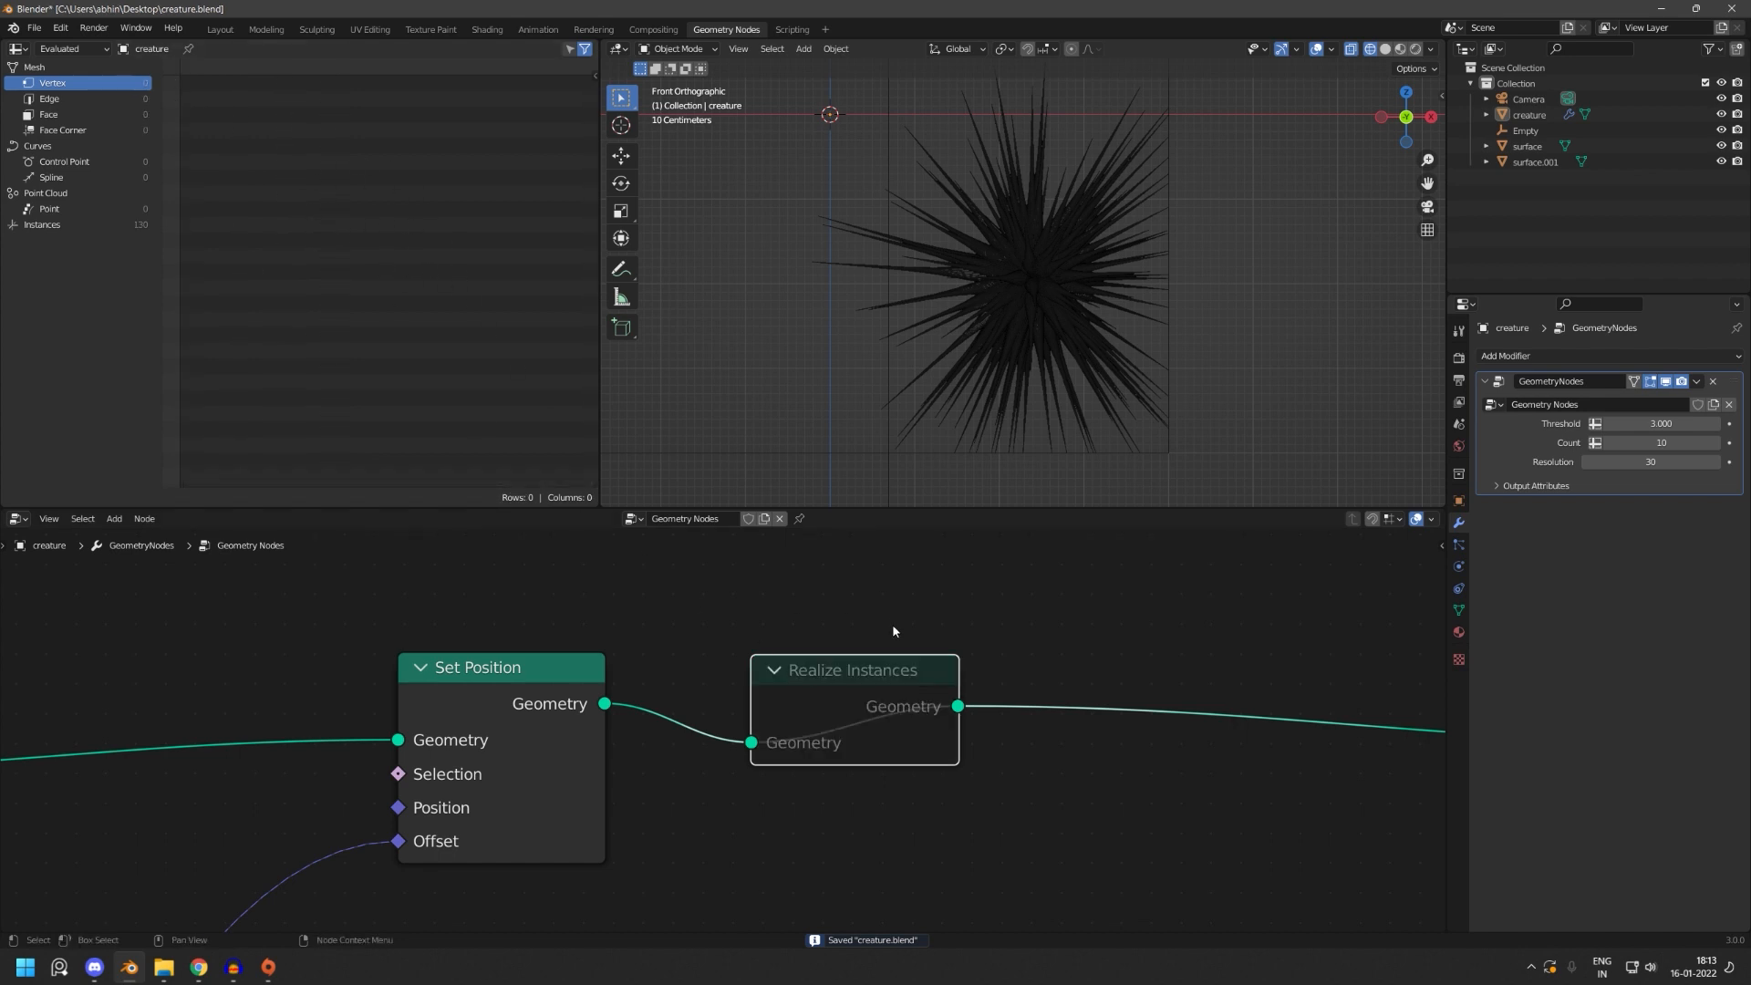
key("m")
left_click(982, 642)
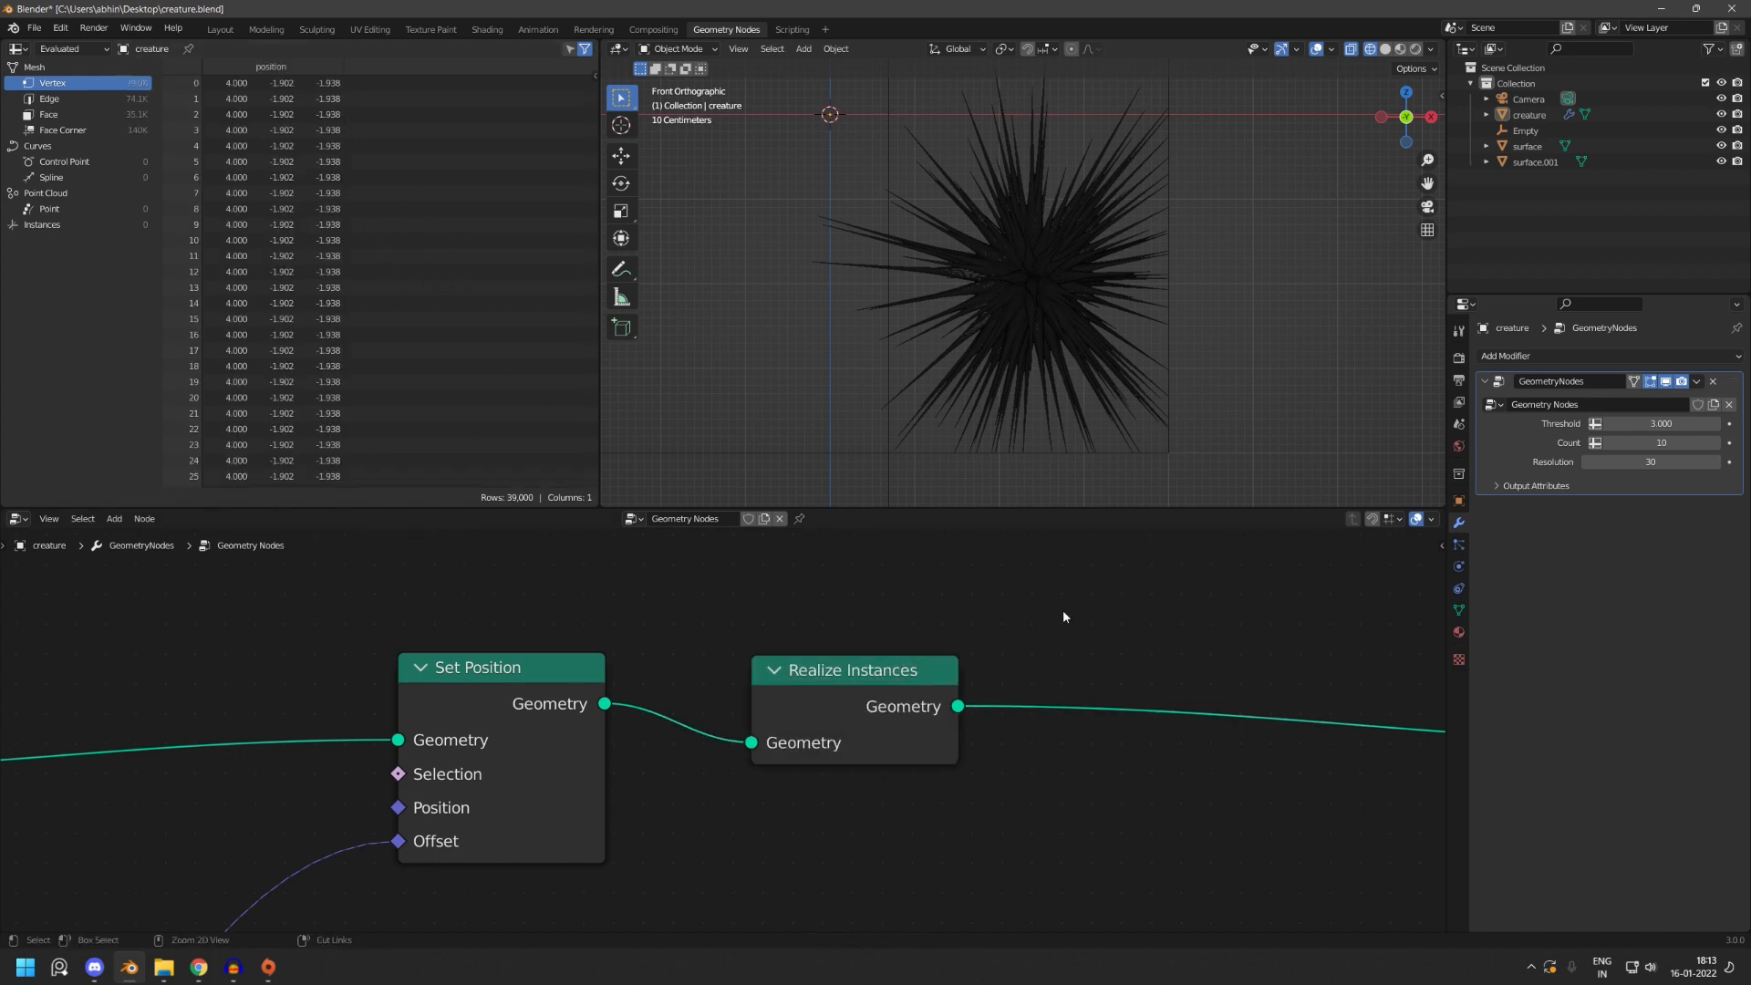
key("ctrl+s")
scroll(1071, 665, "down", 2)
key("ctrl+s")
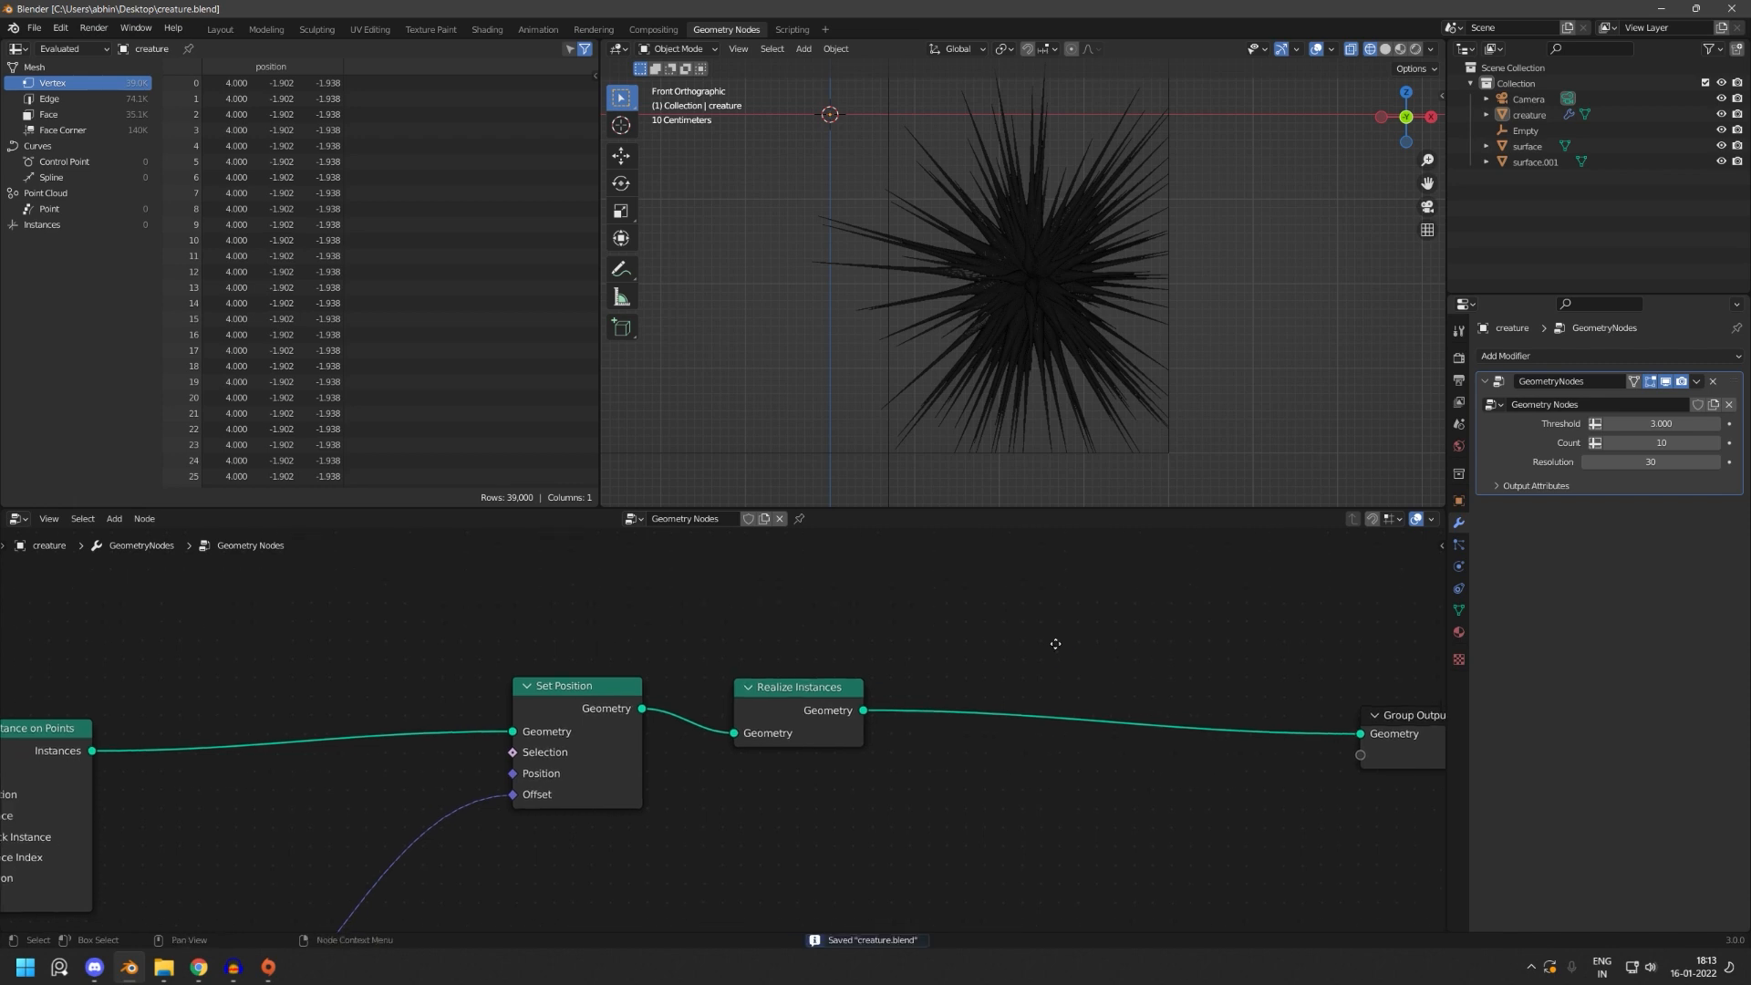
- Move the Group Output node to widen the space after the Realize Instances node
scroll(1095, 694, "down", 3, "ctrl")
left_click_drag(1147, 728, 1343, 690)
left_click(1137, 612)
- Examine the node tree back to the Group Input's Count and Resolution outputs and their links
key("shift+a")
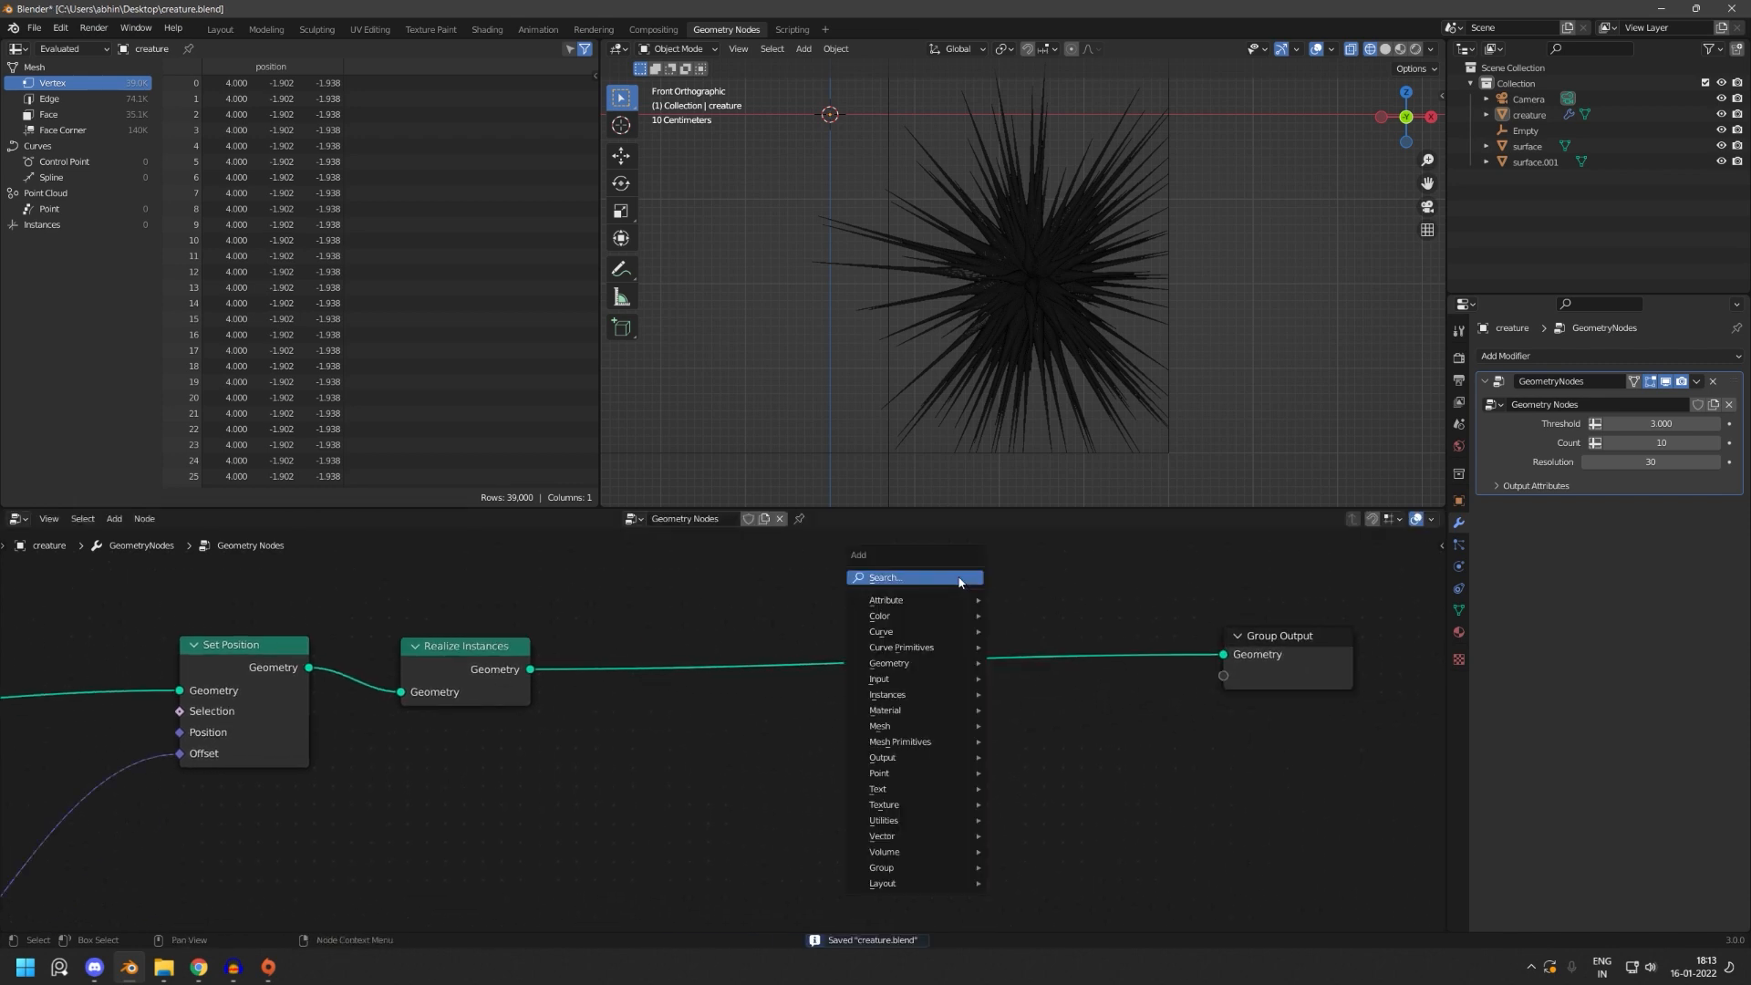
left_click(960, 579)
key("Escape")
scroll(607, 682, "down", 14)
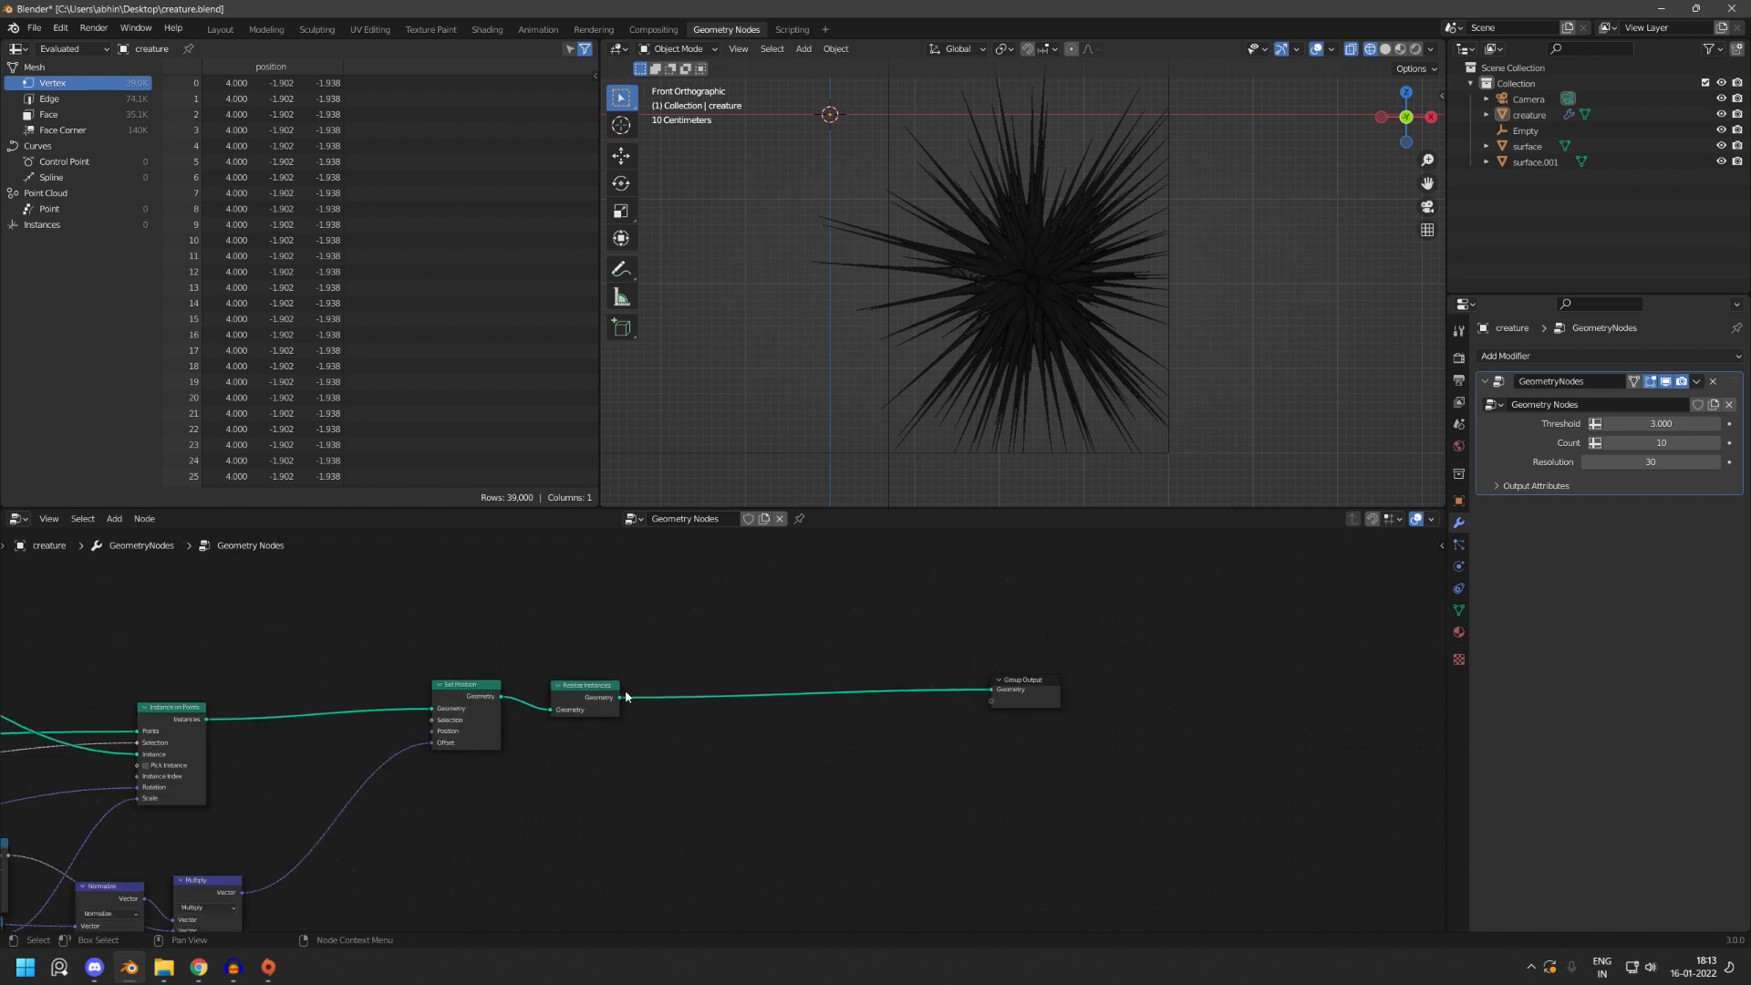
middle_click_drag(565, 714, 1044, 809)
scroll(449, 732, "up", 7)
middle_click_drag(306, 793, 500, 616)
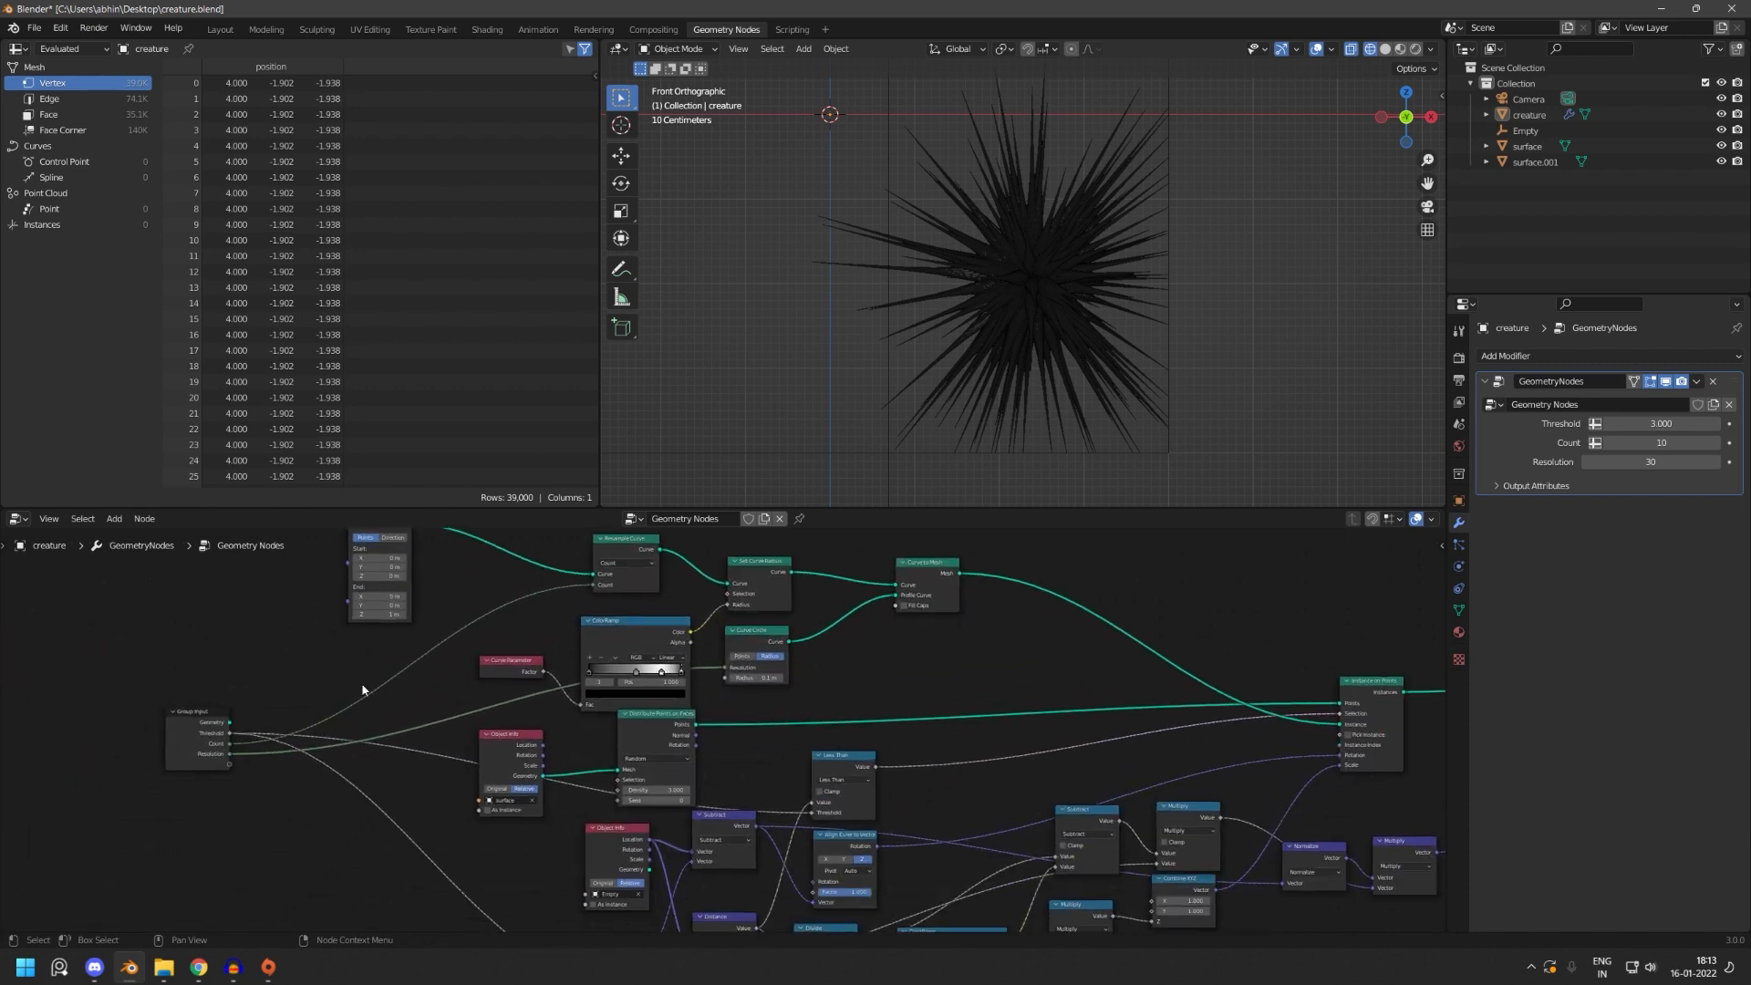
middle_click_drag(305, 757, 308, 755)
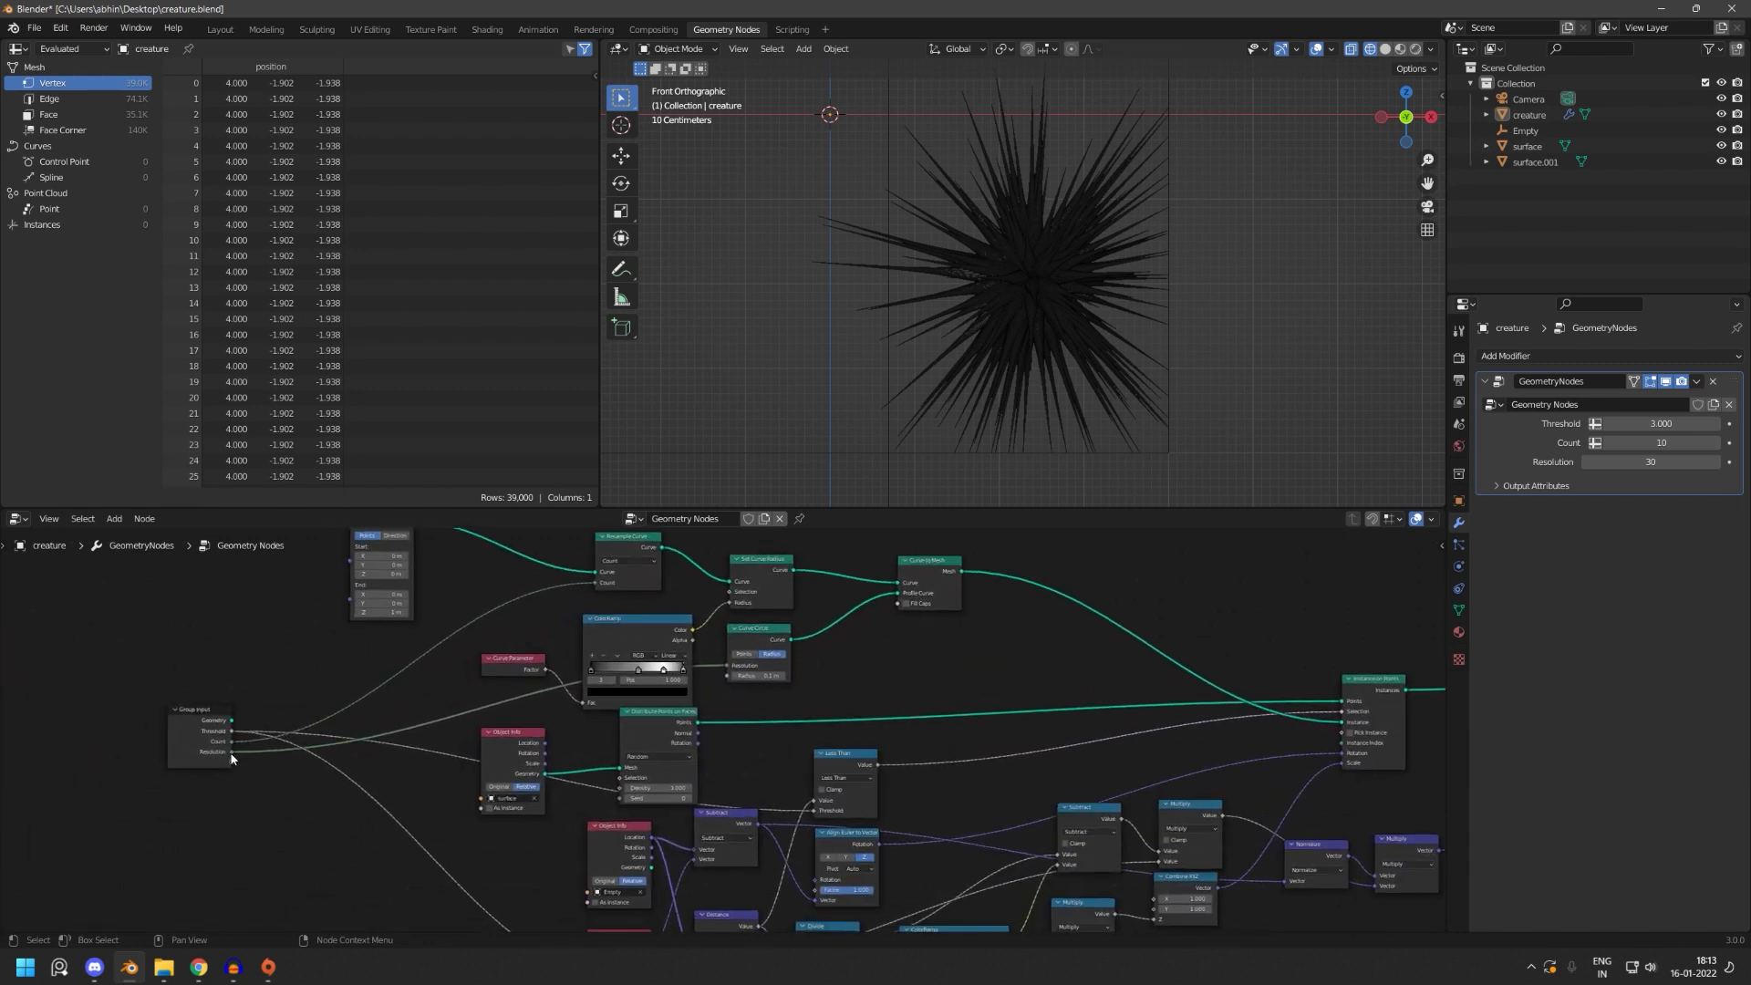
middle_click_drag(1113, 730, 424, 705)
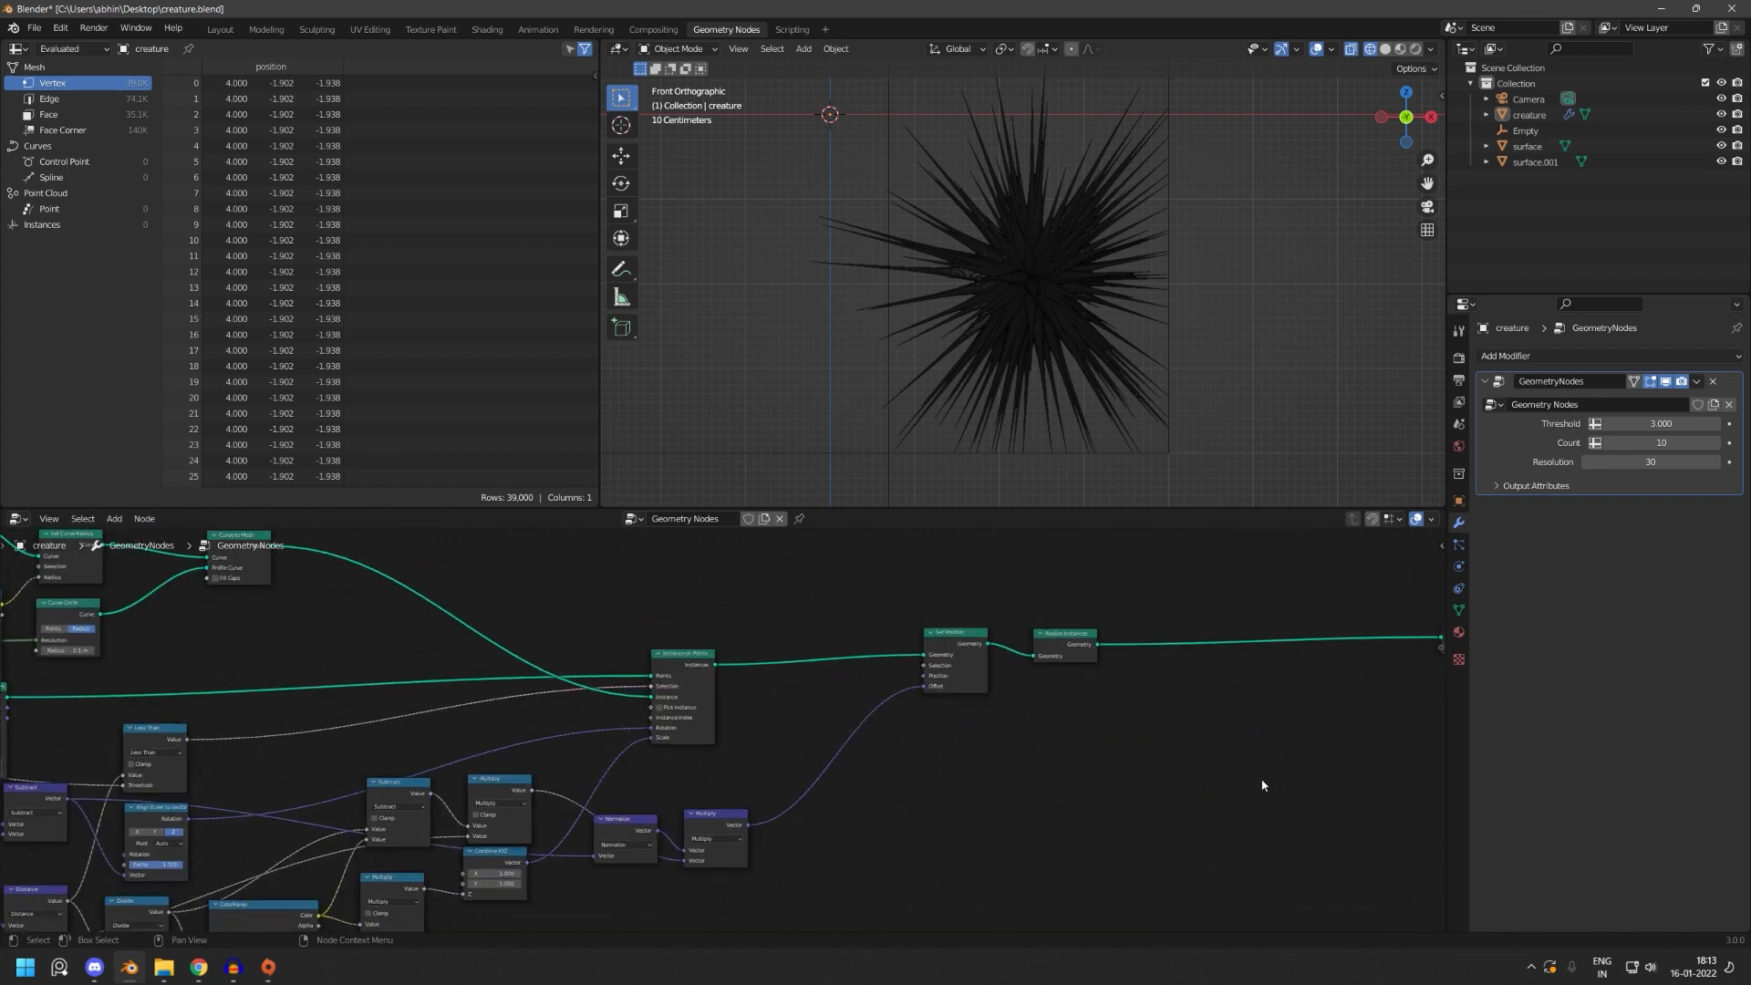
- Add a Math node below Realize Instances and set its operation to Multiply
middle_click_drag(1263, 781, 1012, 789)
key("shift+a")
left_click(865, 625)
type("math")
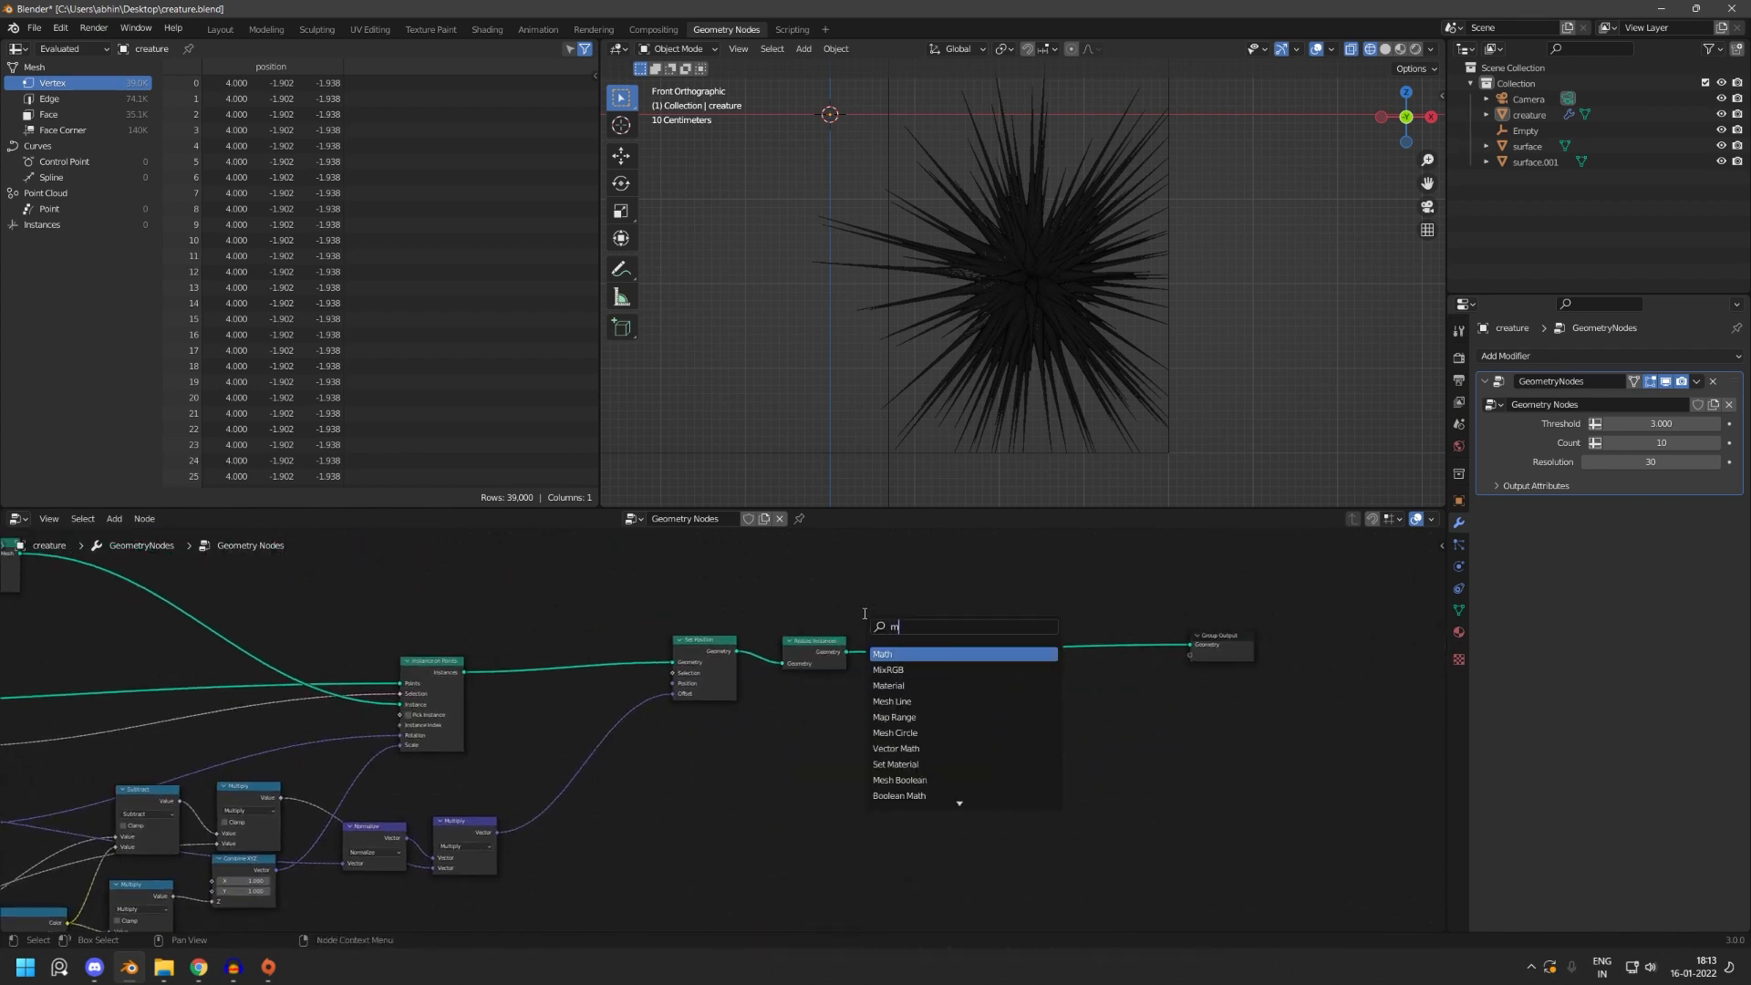
left_click(950, 652)
left_click(922, 750)
scroll(922, 750, "up", 5)
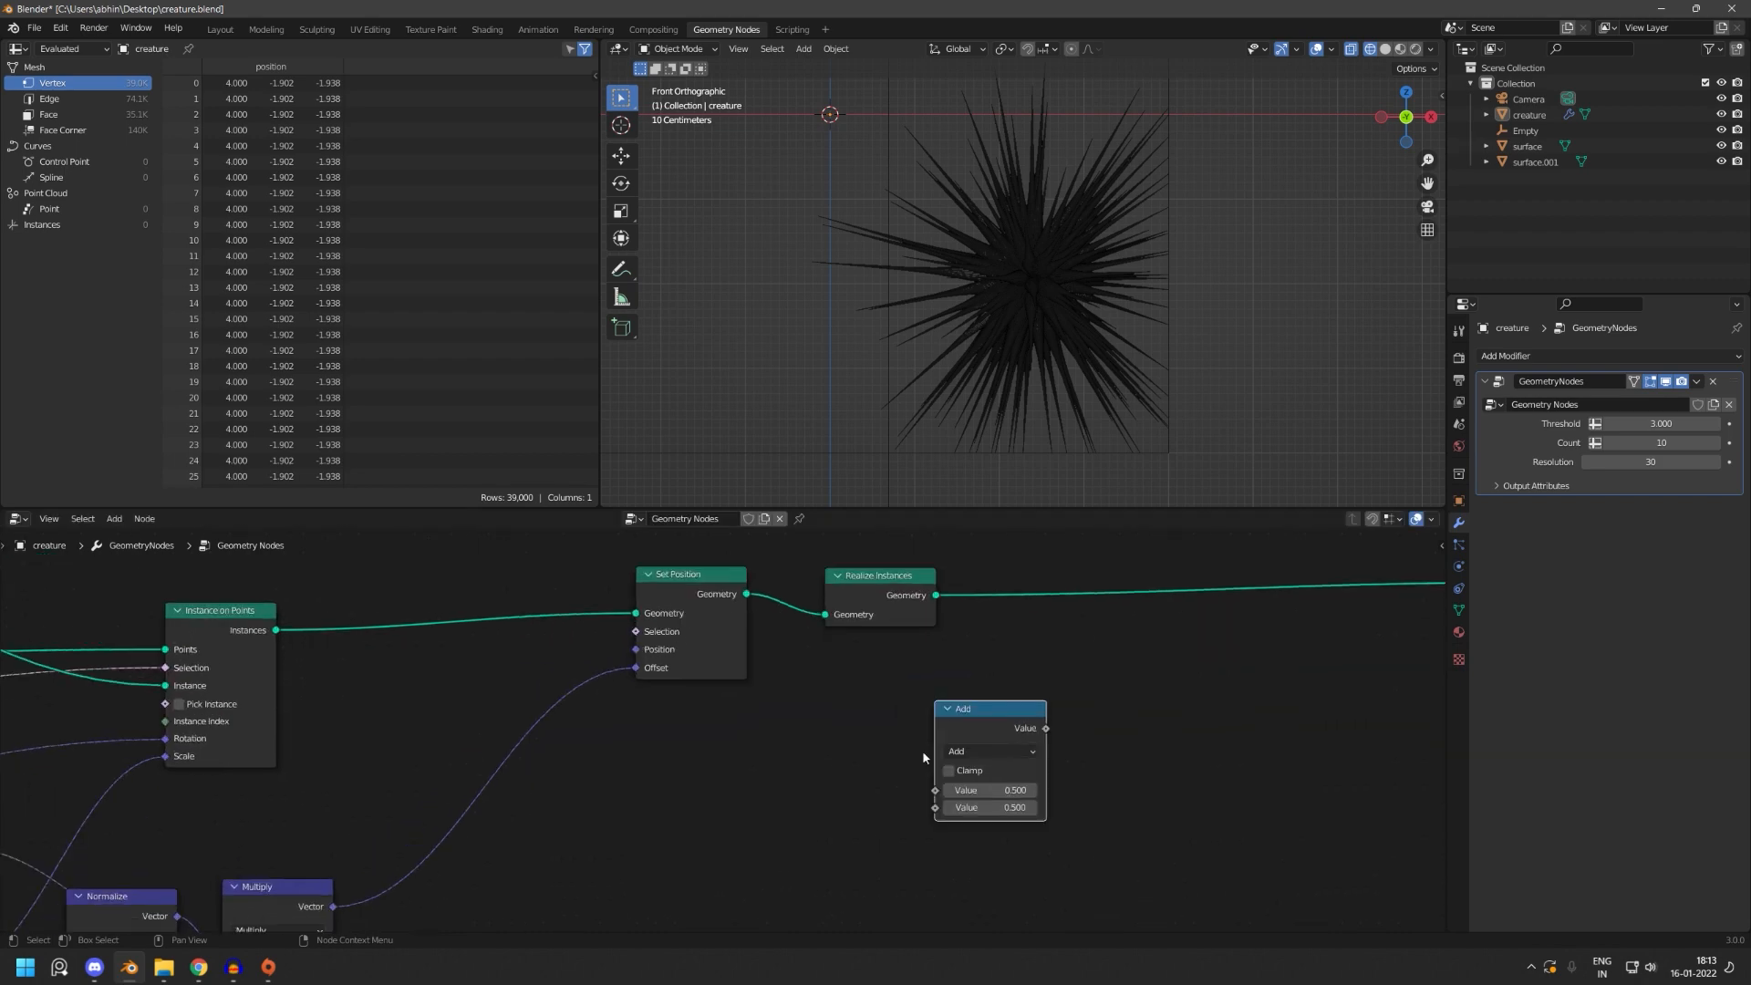
left_click(938, 708)
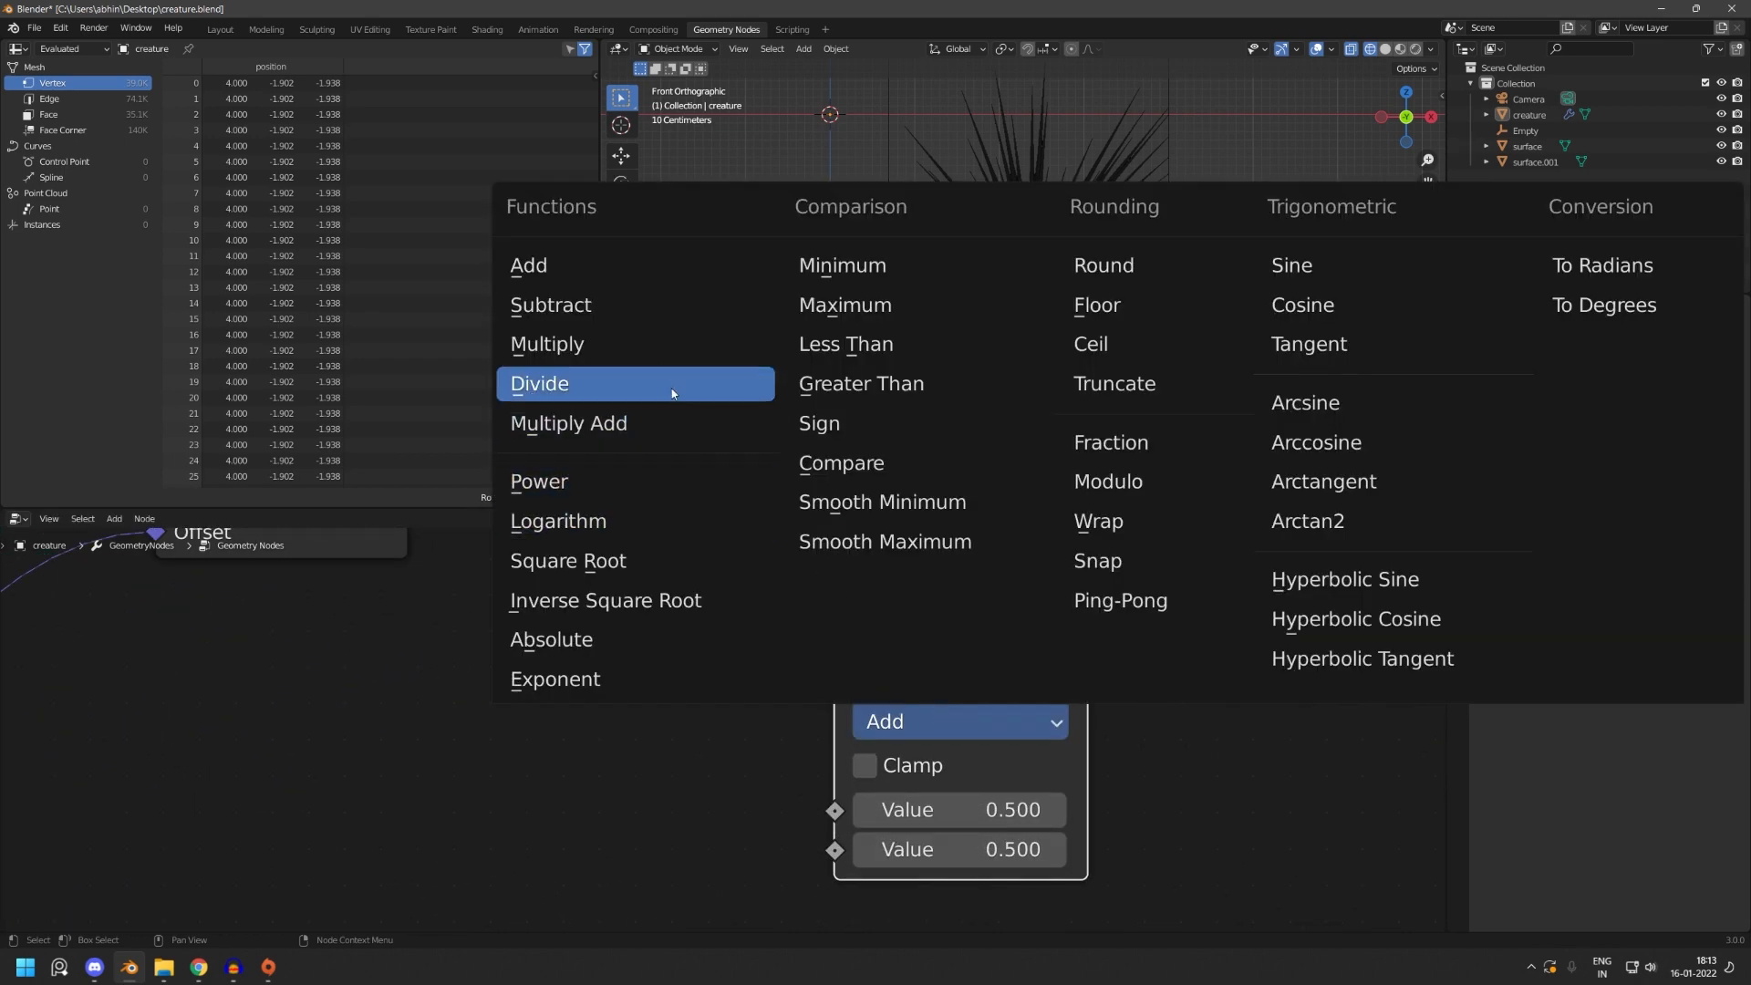
left_click(655, 344)
- Move the new Multiply node above the curve nodes, within reach of the Group Input node
scroll(928, 693, "down", 3)
scroll(929, 694, "down", 4)
middle_click_drag(584, 679, 885, 768)
scroll(844, 785, "down", 4)
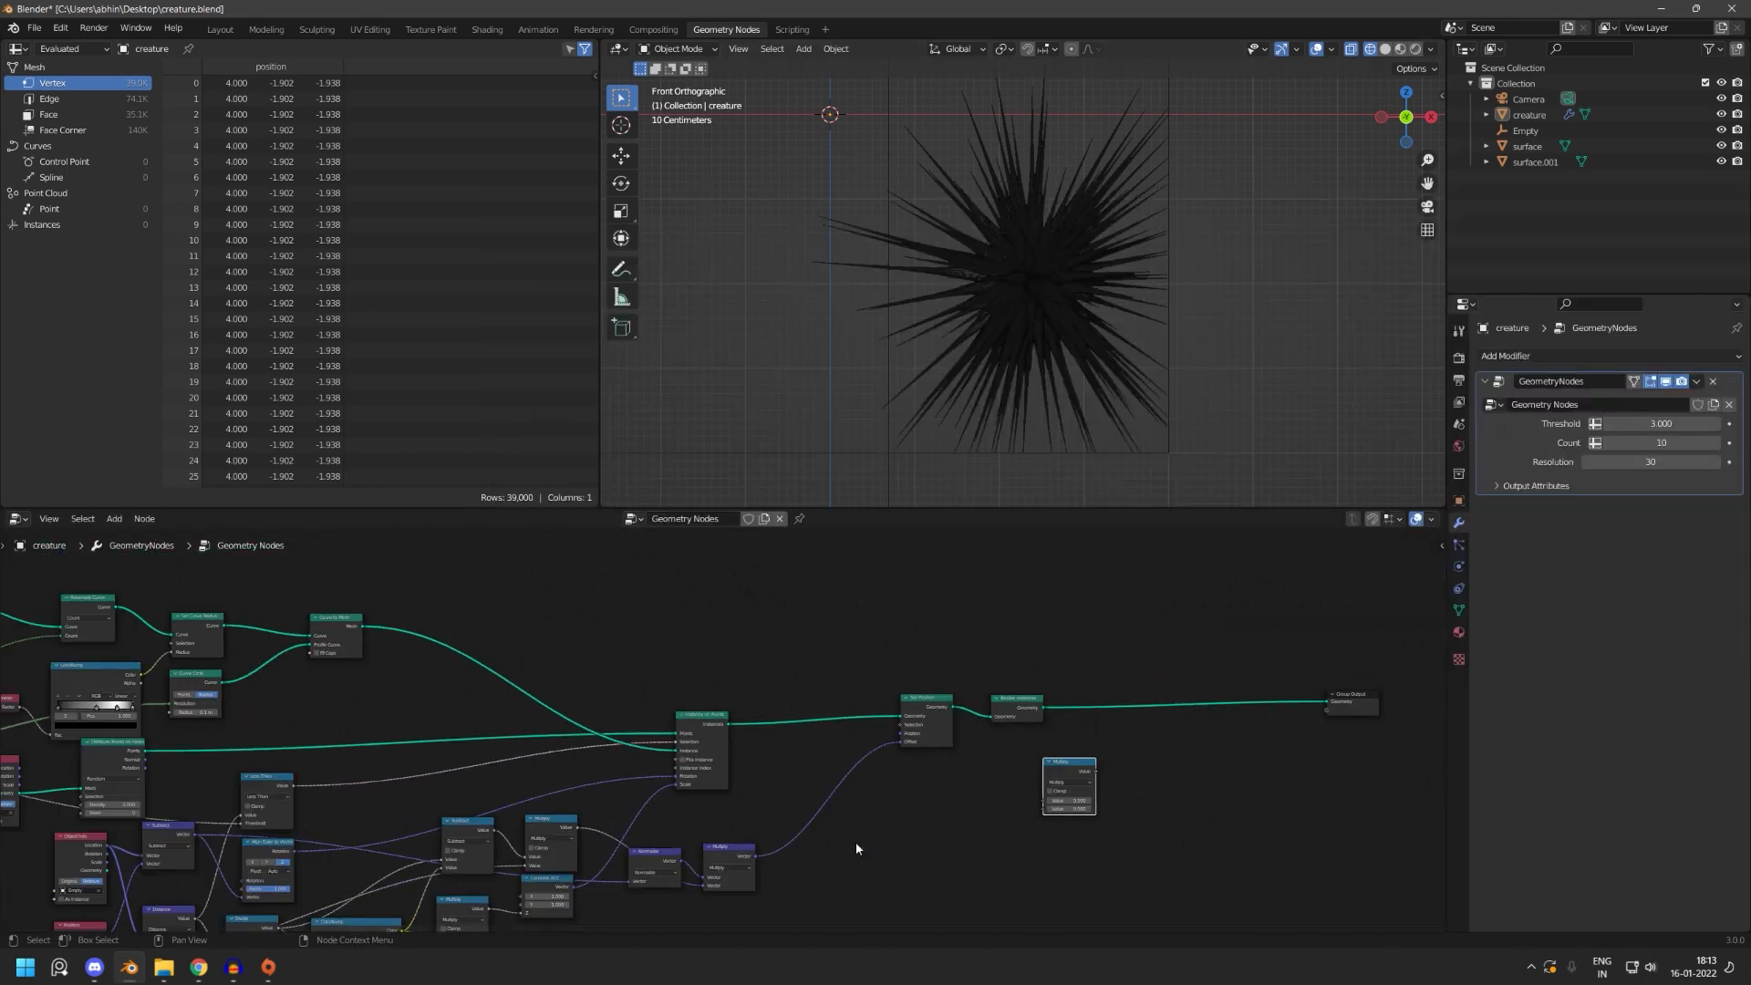
middle_click_drag(748, 841, 1255, 858)
key("g")
left_click(595, 653)
- Connect the Group Input's Count and Resolution outputs to the two values of the new Multiply node
scroll(480, 808, "up", 2)
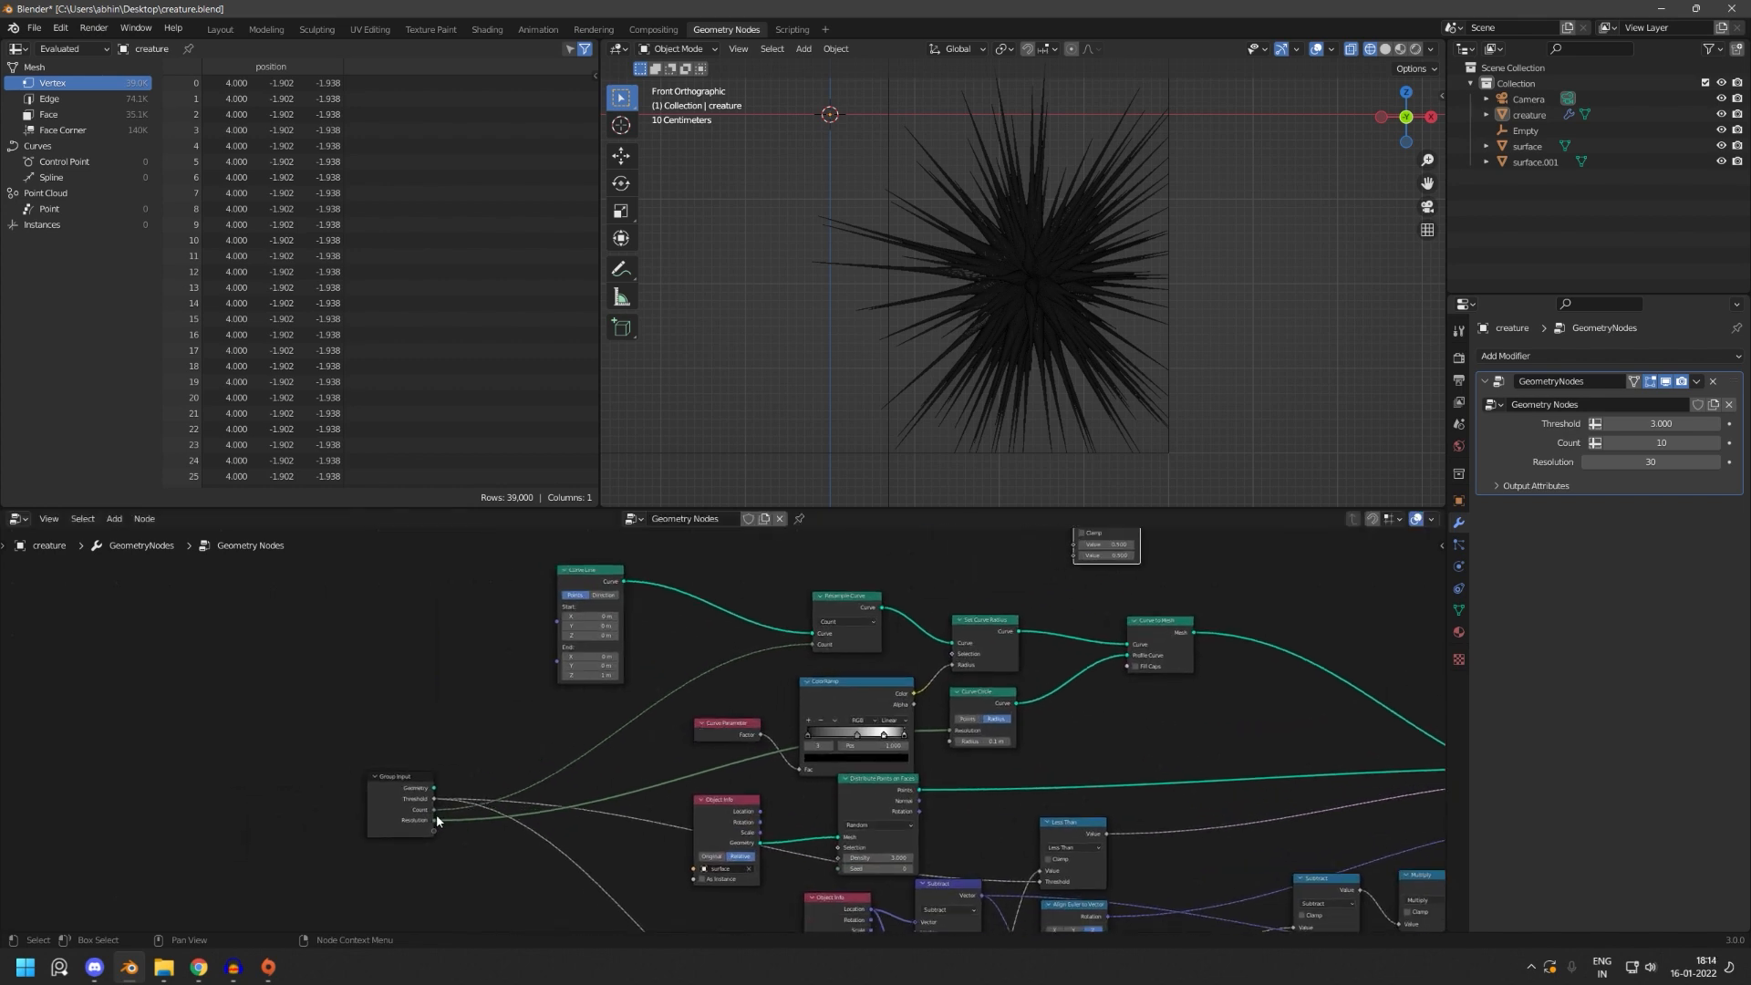
left_click(436, 815)
left_click_drag(437, 819, 1077, 592)
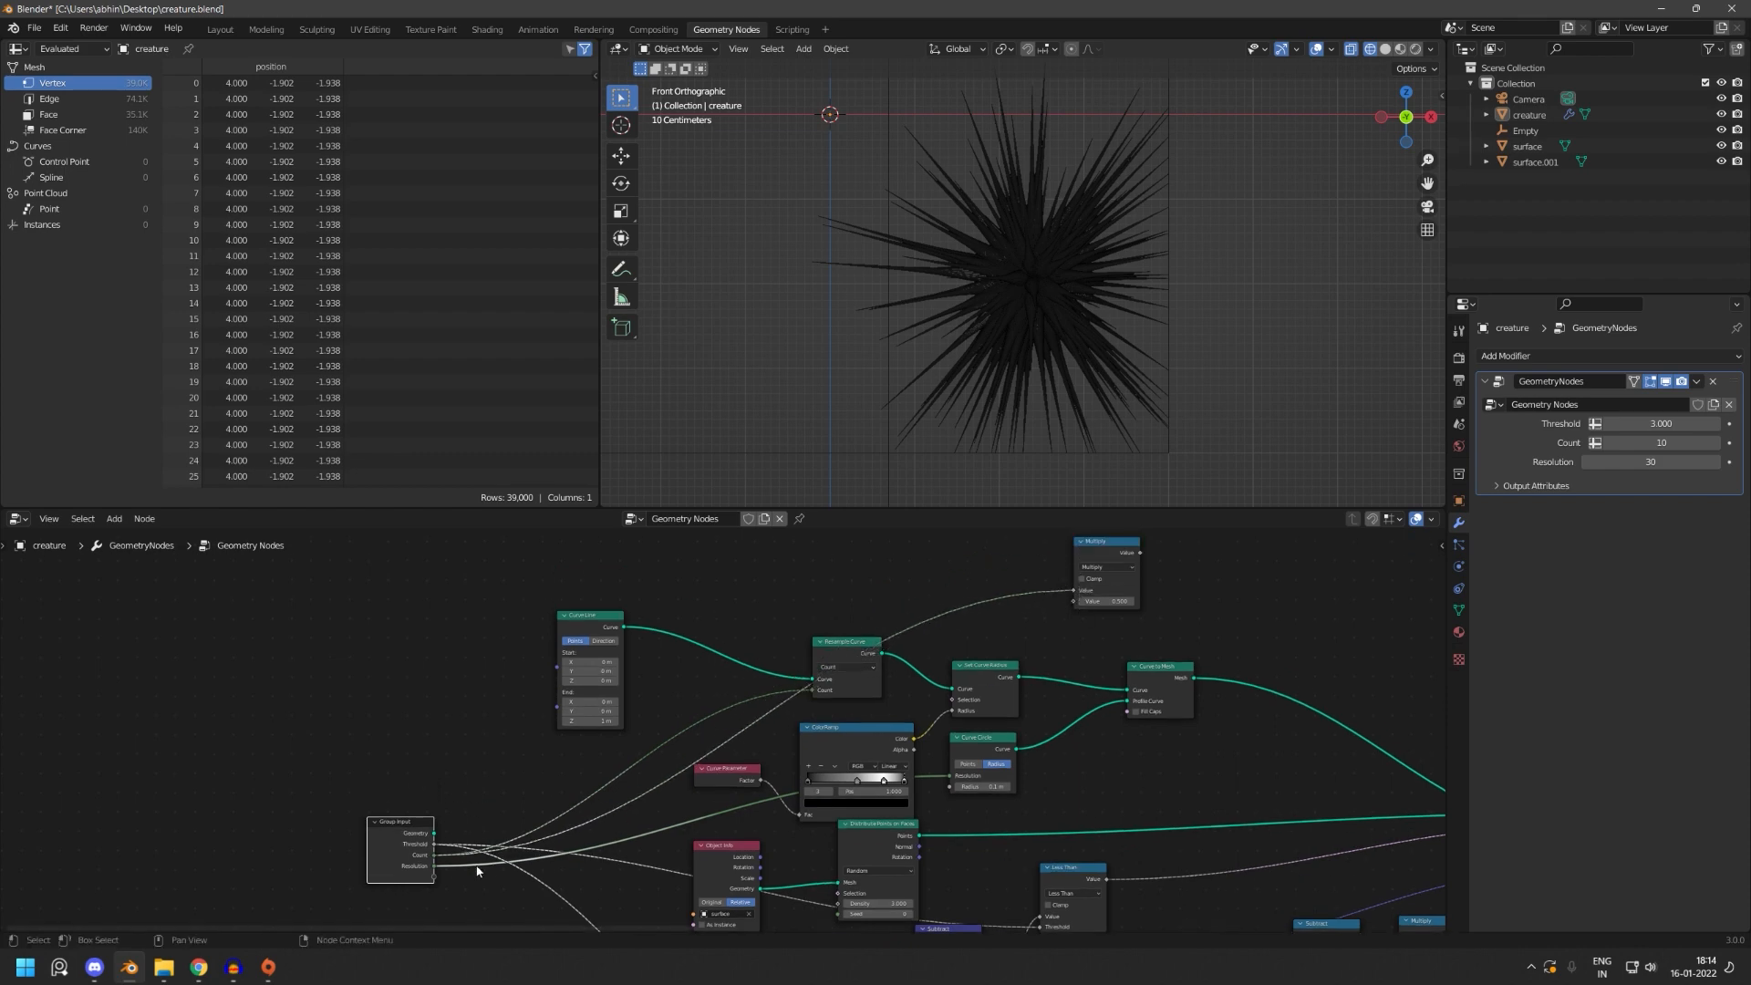
left_click_drag(437, 867, 960, 662)
scroll(615, 812, "up", 1)
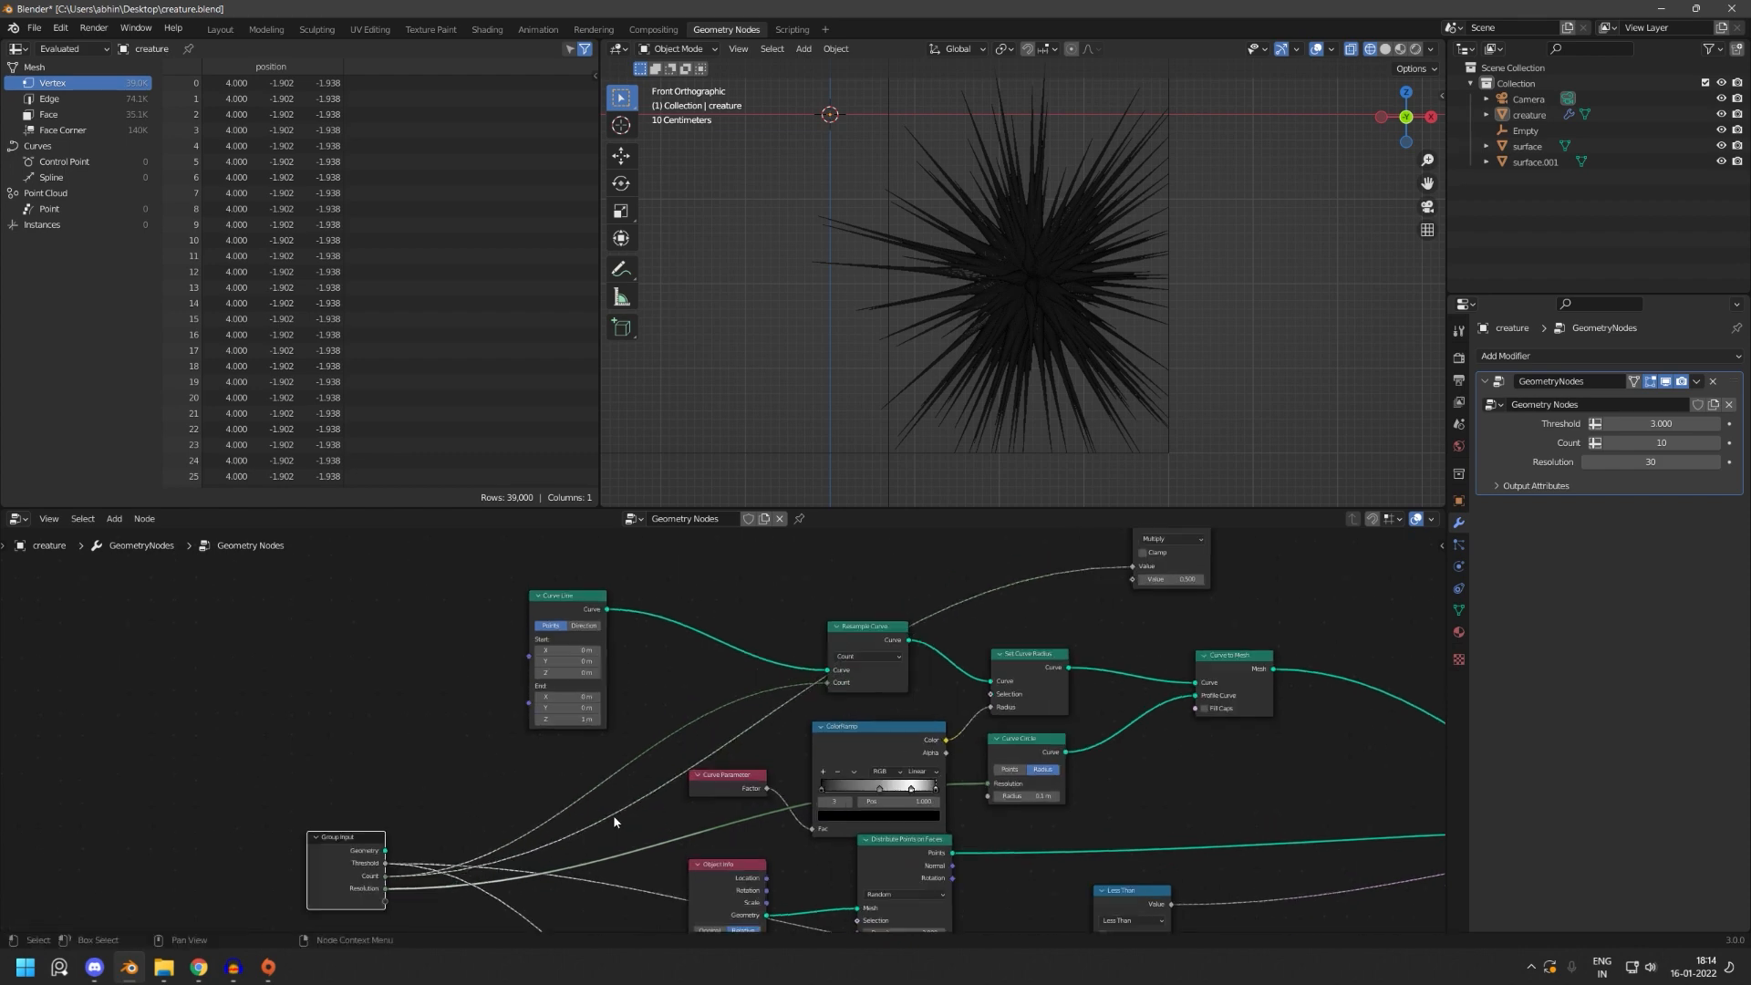
middle_click_drag(613, 814, 698, 731)
scroll(697, 753, "up", 2)
left_click(666, 800)
left_click_drag(369, 826, 1261, 564)
- Move the connected Multiply node back below the Realize Instances node
scroll(1241, 610, "down", 10)
left_click(924, 659)
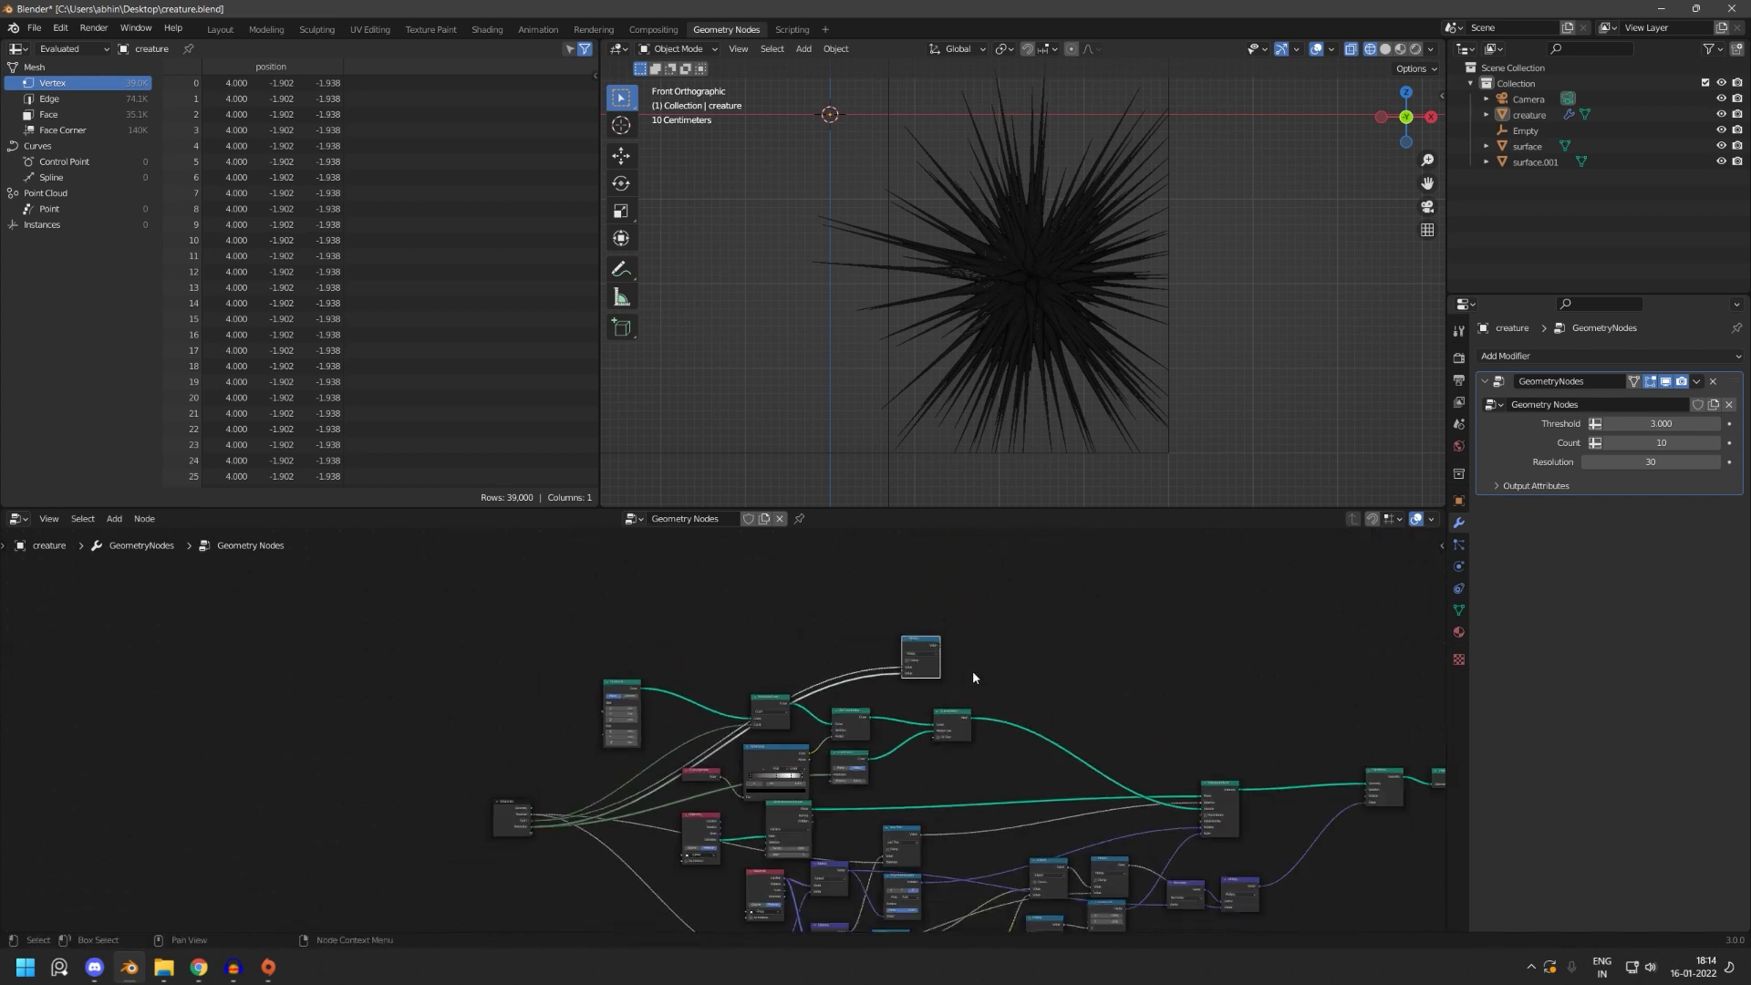
scroll(965, 646, "down", 6)
key("g")
left_click(1284, 789)
middle_click_drag(1309, 826, 869, 748)
scroll(829, 743, "up", 13)
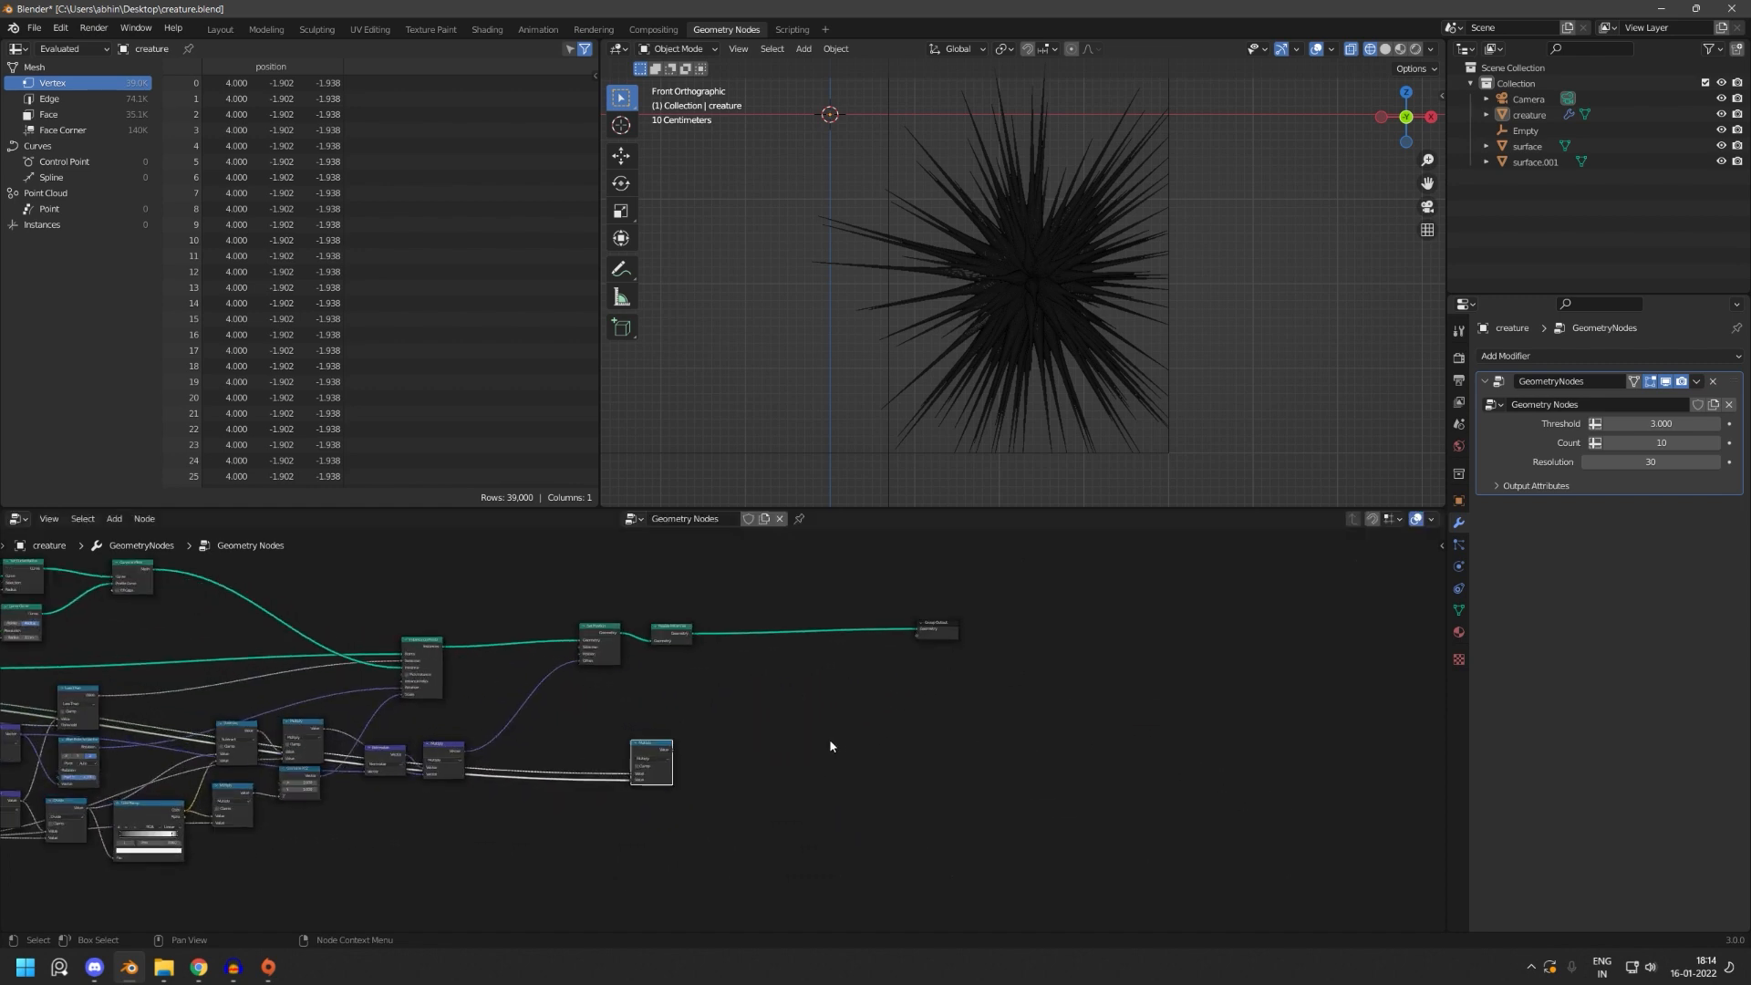
key("g")
left_click(893, 591)
- Duplicate the Multiply node and connect the original's output to the duplicate's first value
scroll(809, 774, "up", 3)
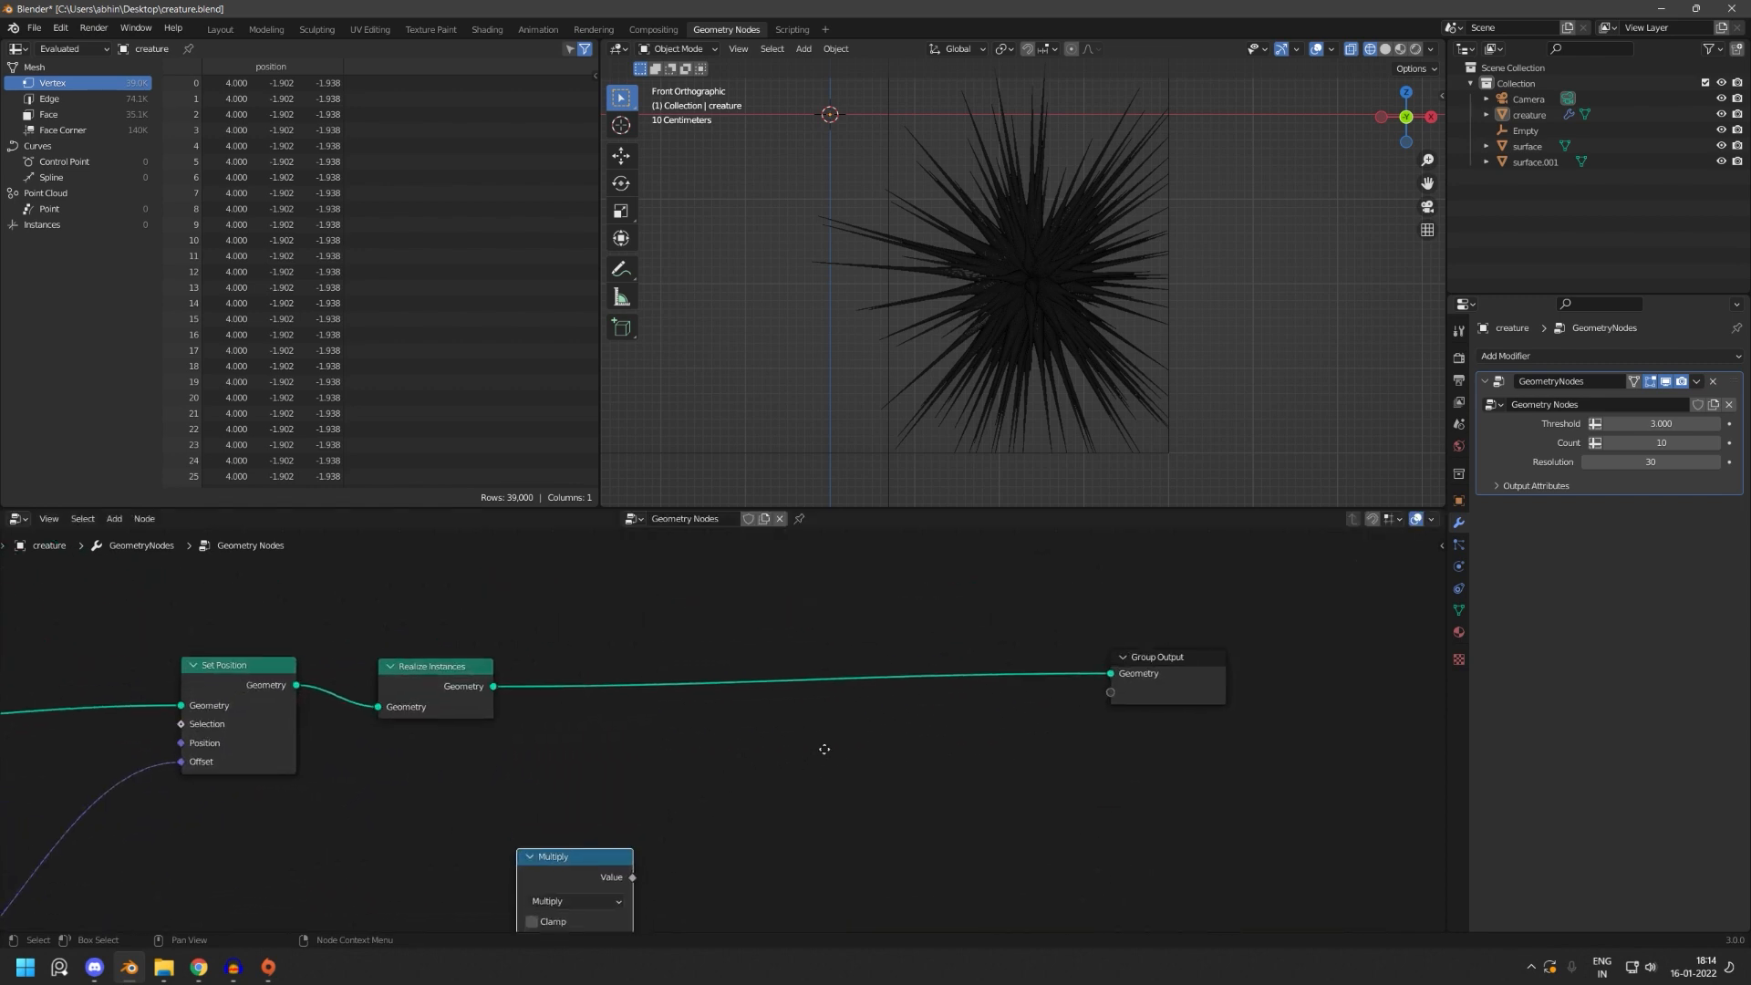
key("shift+d")
left_click(826, 766)
scroll(830, 763, "up", 3)
left_click(845, 803)
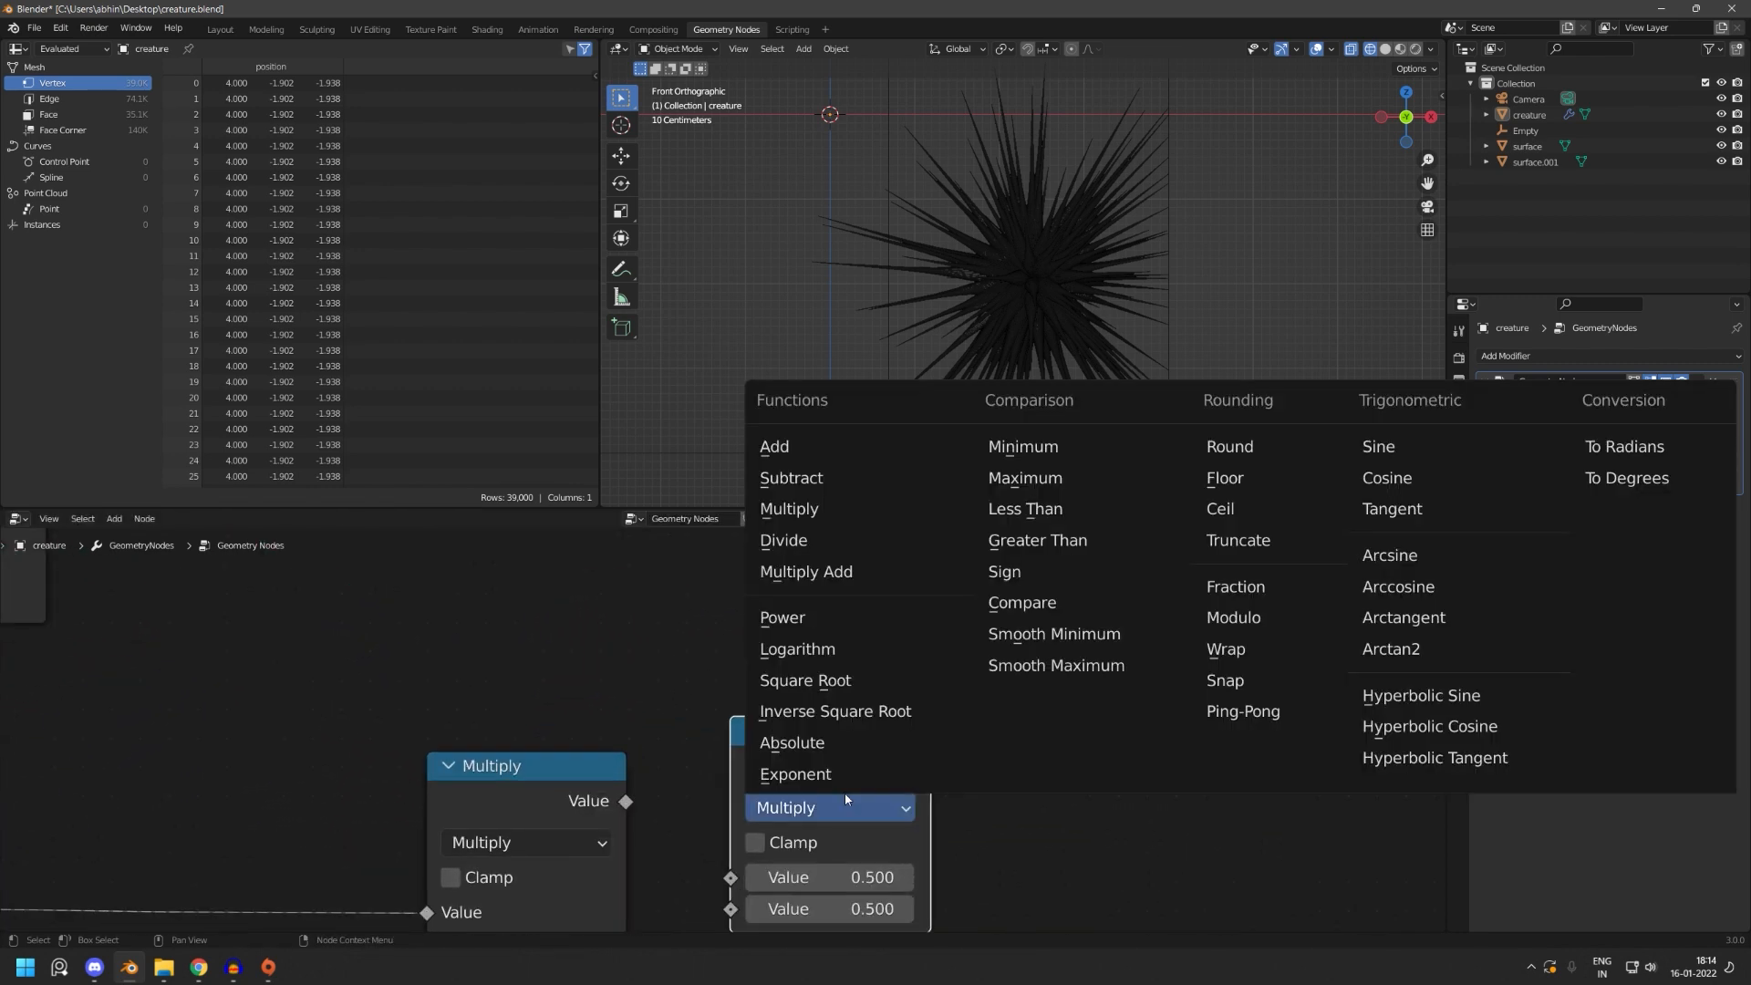
scroll(825, 726, "down", 3)
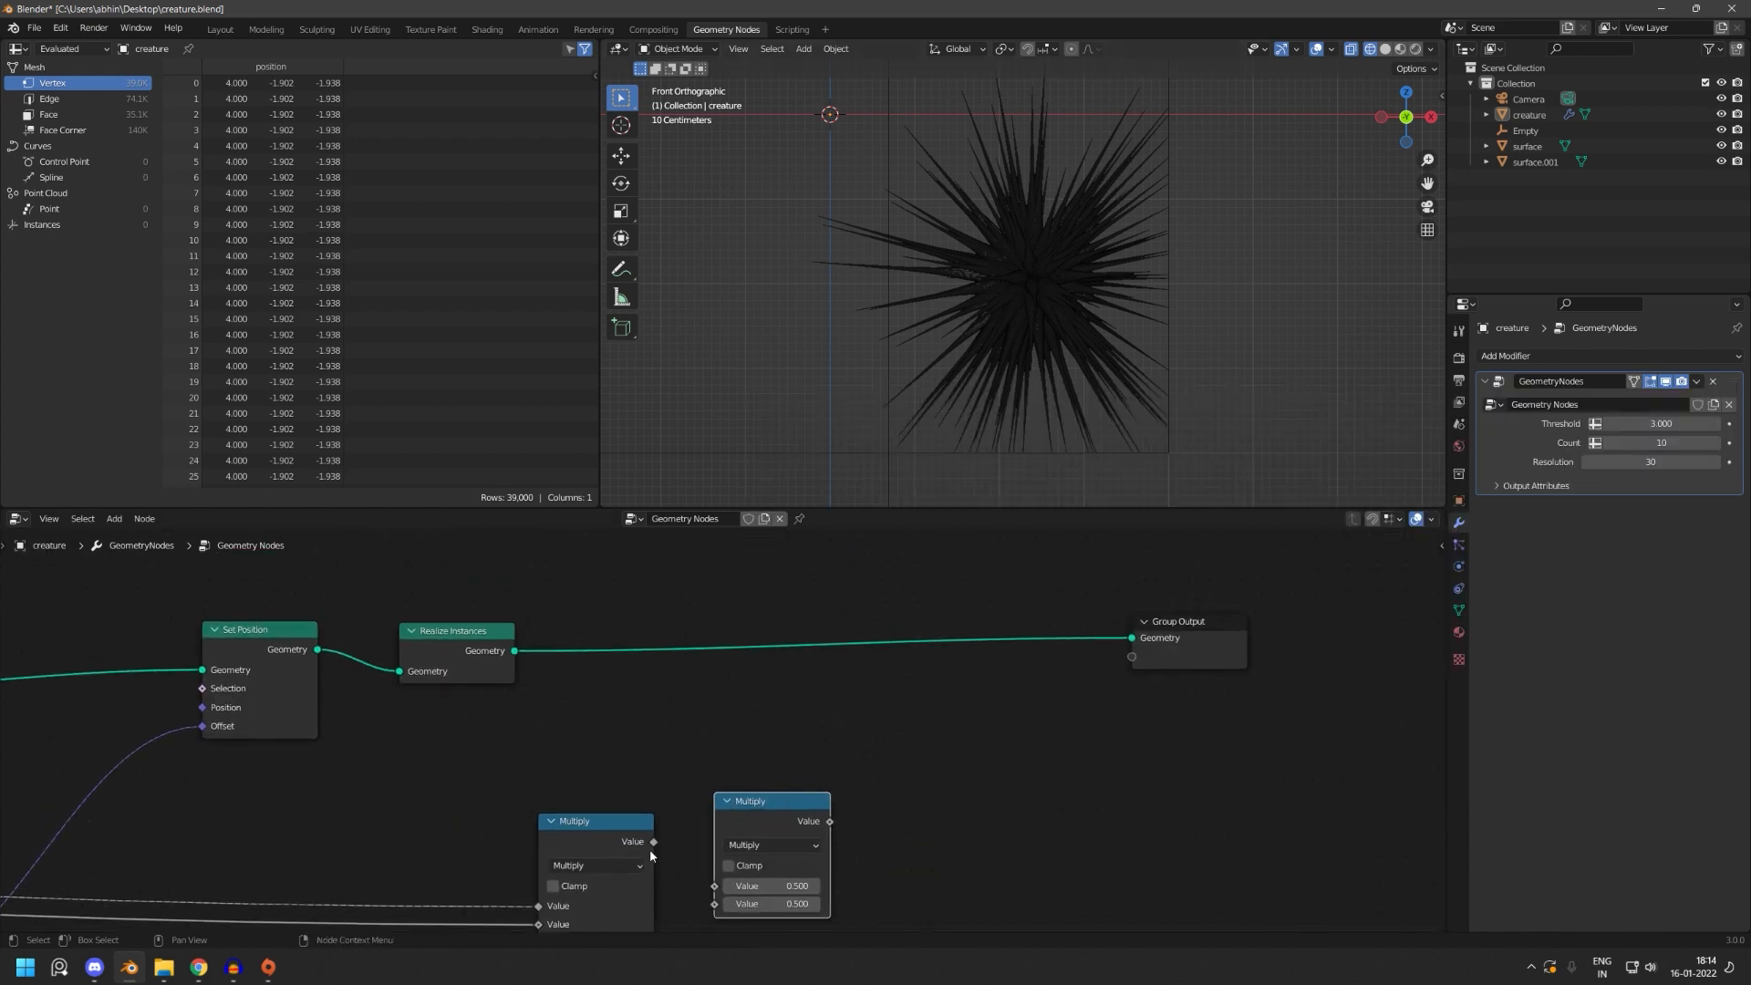
left_click_drag(716, 891, 715, 887)
- Insert a Delete Geometry node between the Realize Instances and Group Output nodes
key("shift+a")
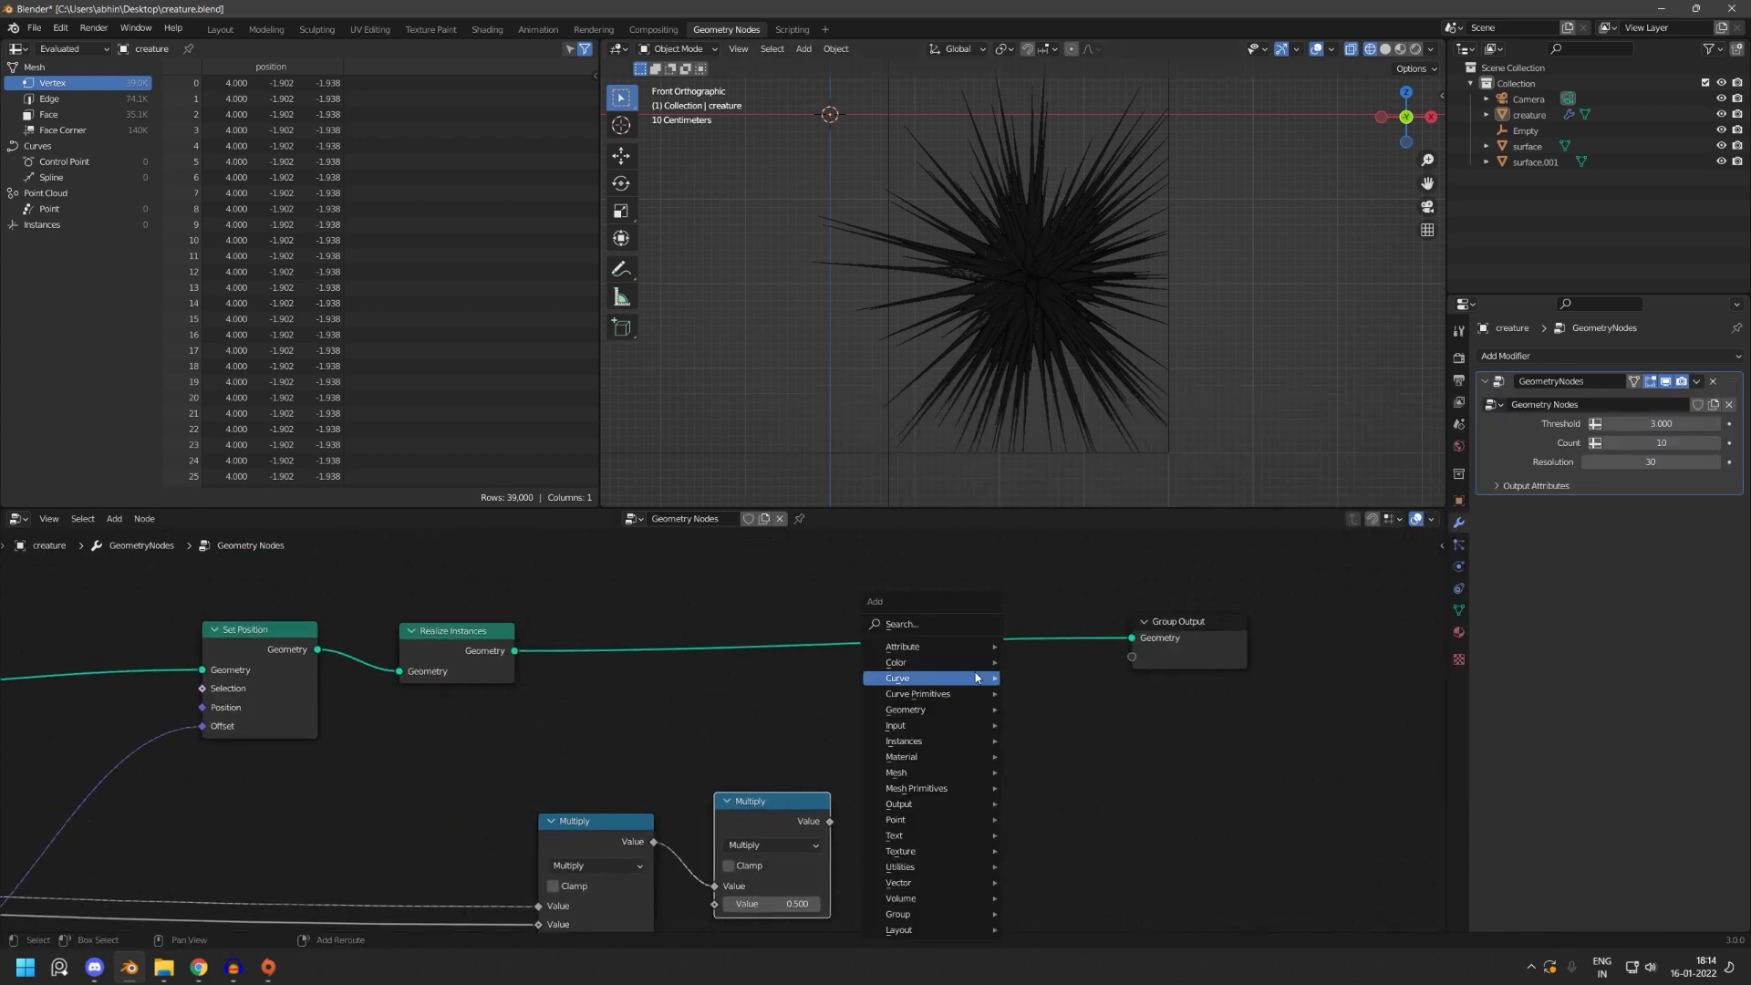
left_click(949, 631)
type("delete")
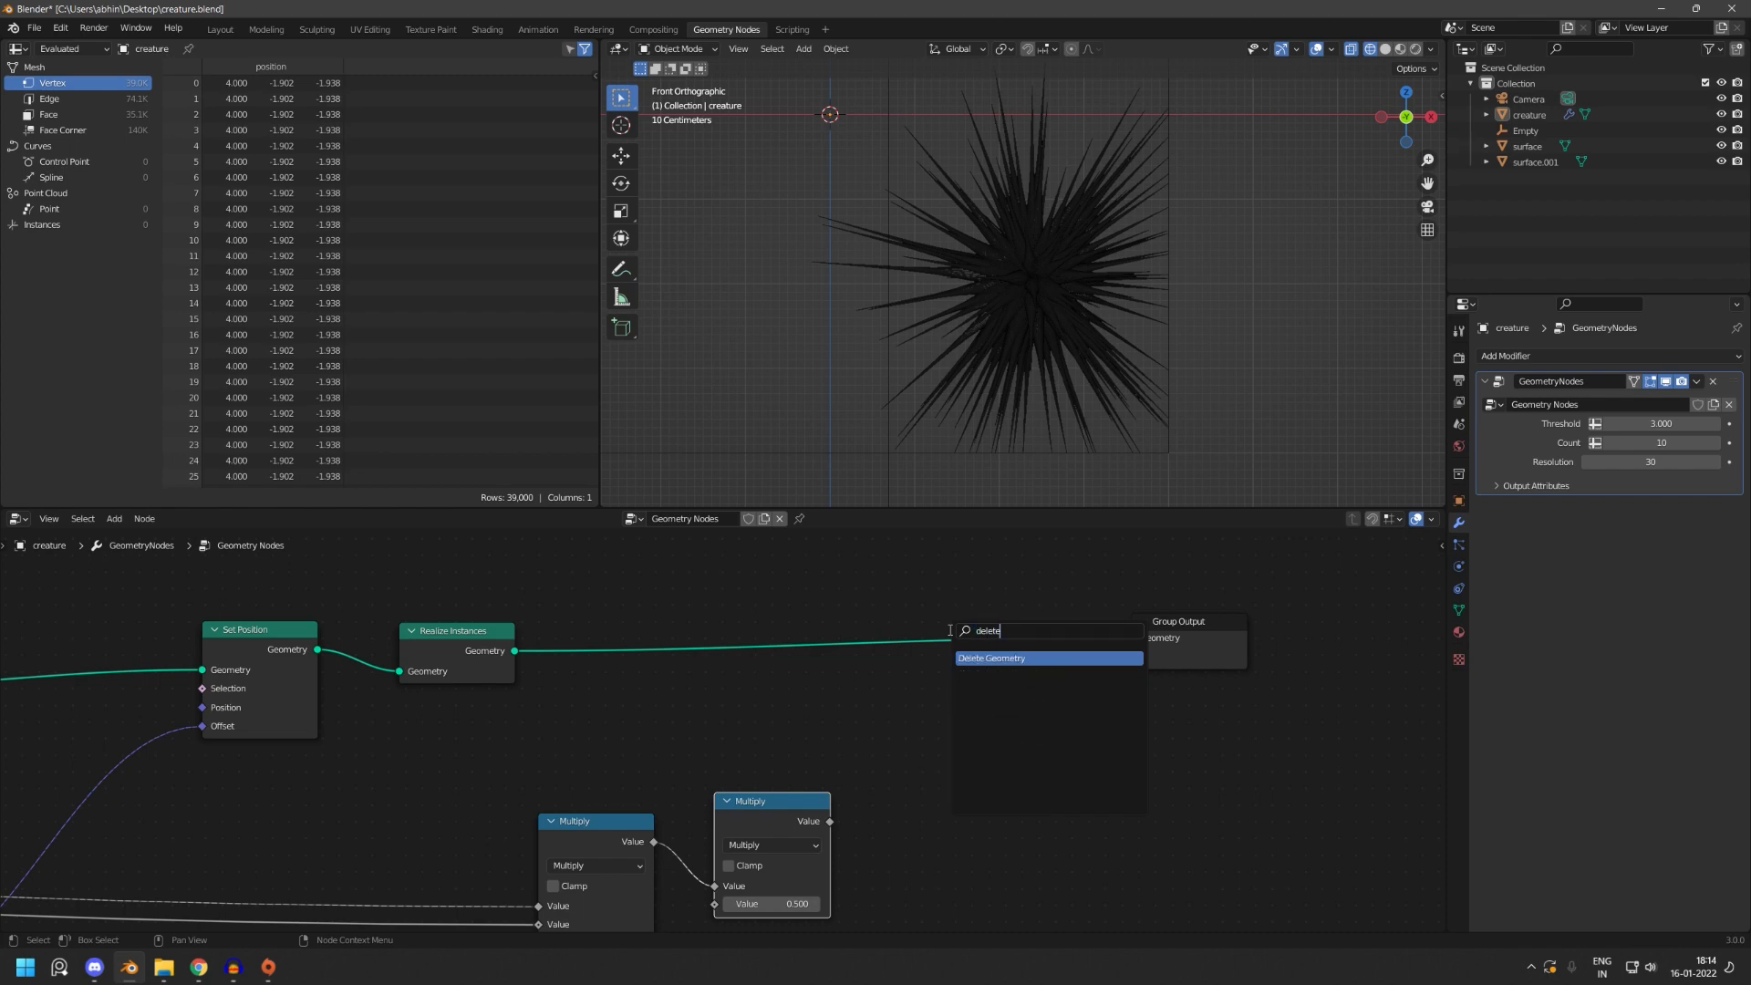
key("Return")
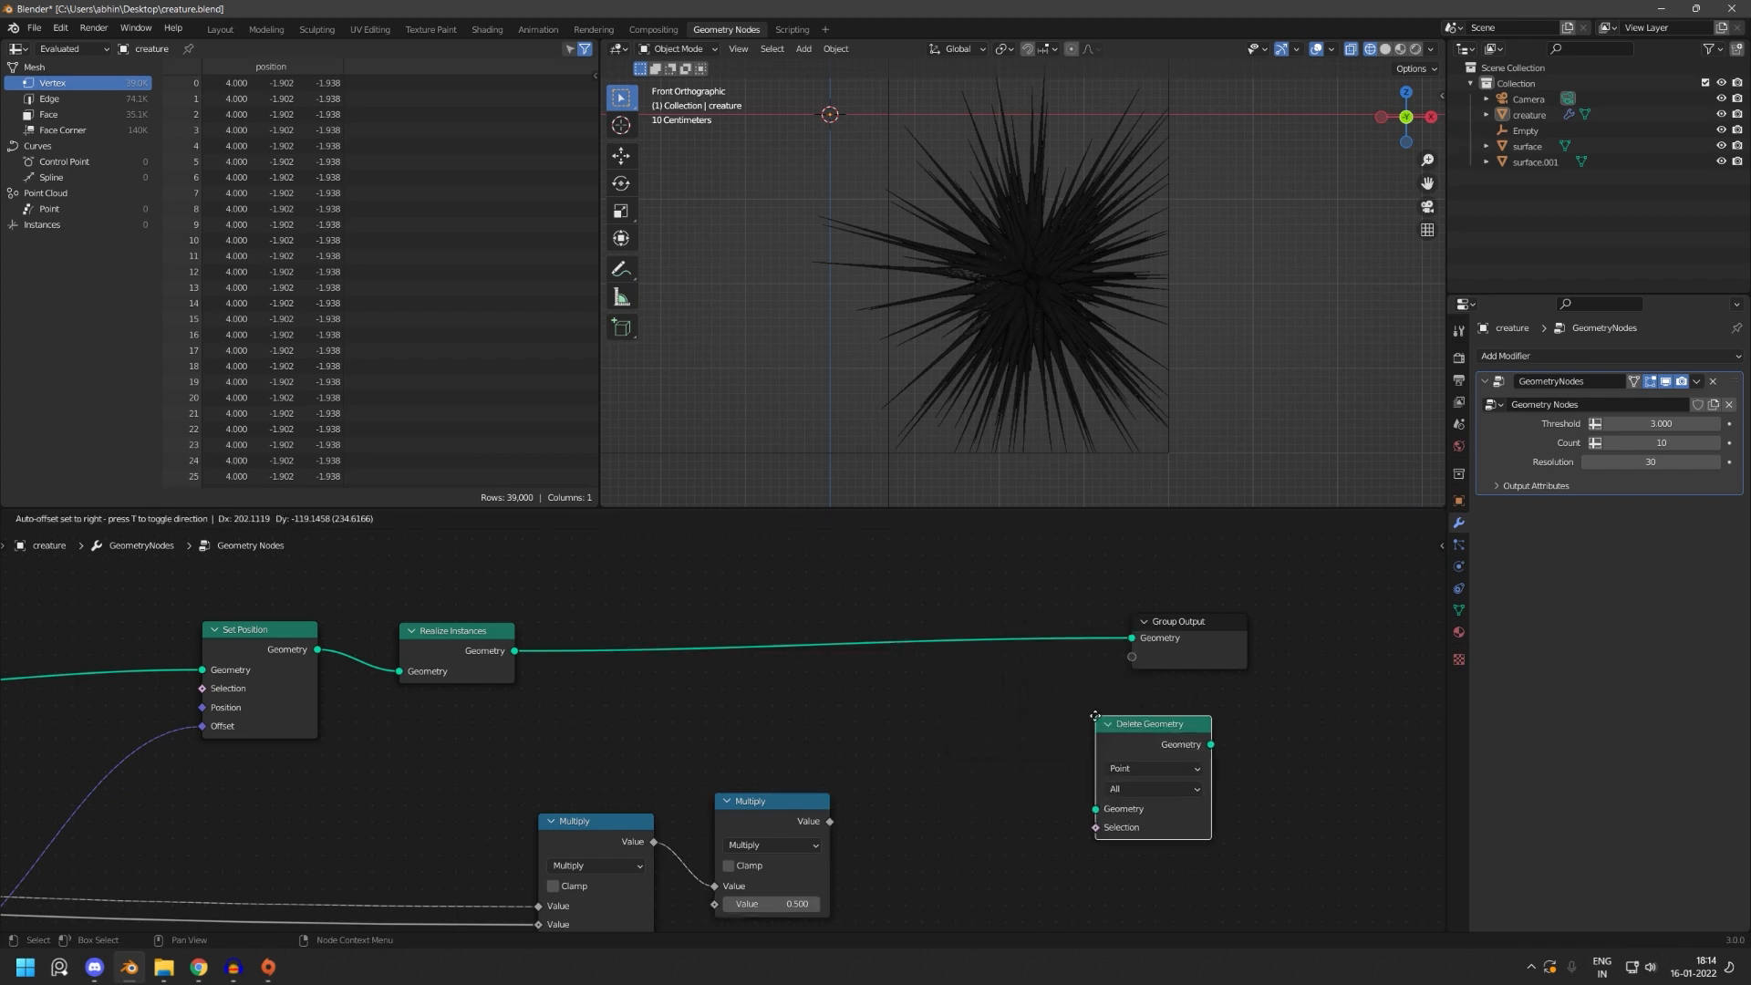
left_click(1000, 610)
scroll(939, 730, "up", 2)
middle_click_drag(883, 846, 788, 795)
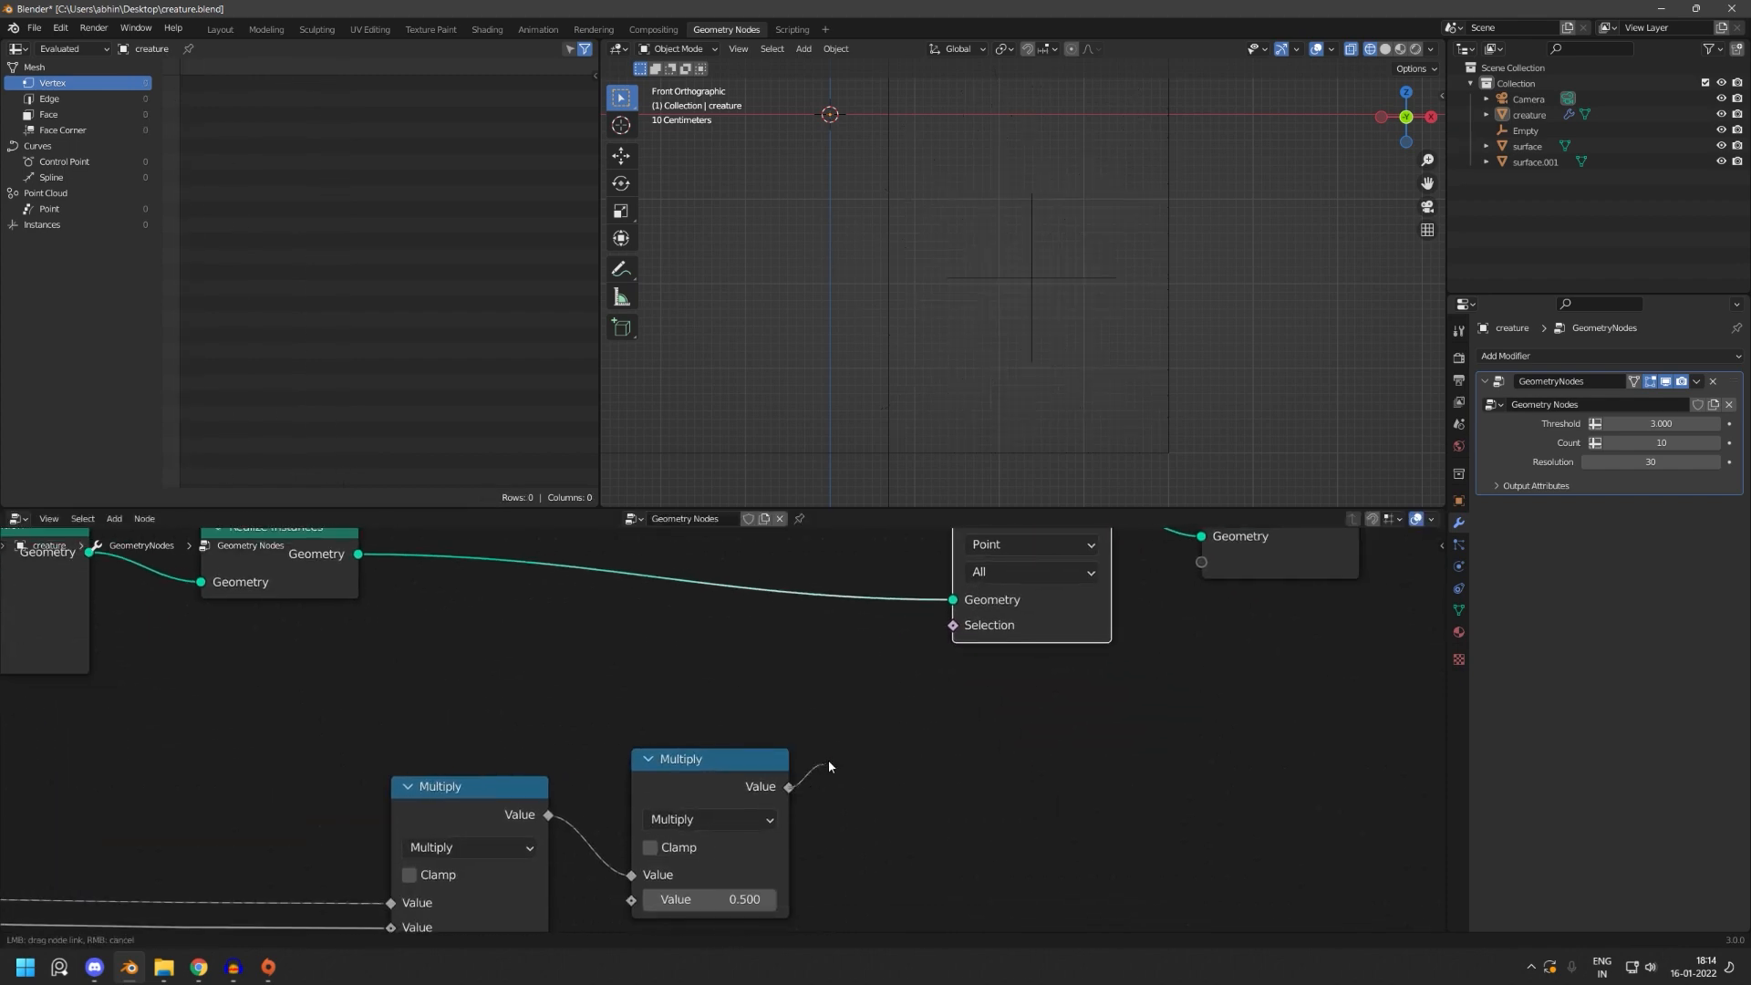
- Add an ID node above the first Multiply node
key("shift+a")
left_click(833, 619)
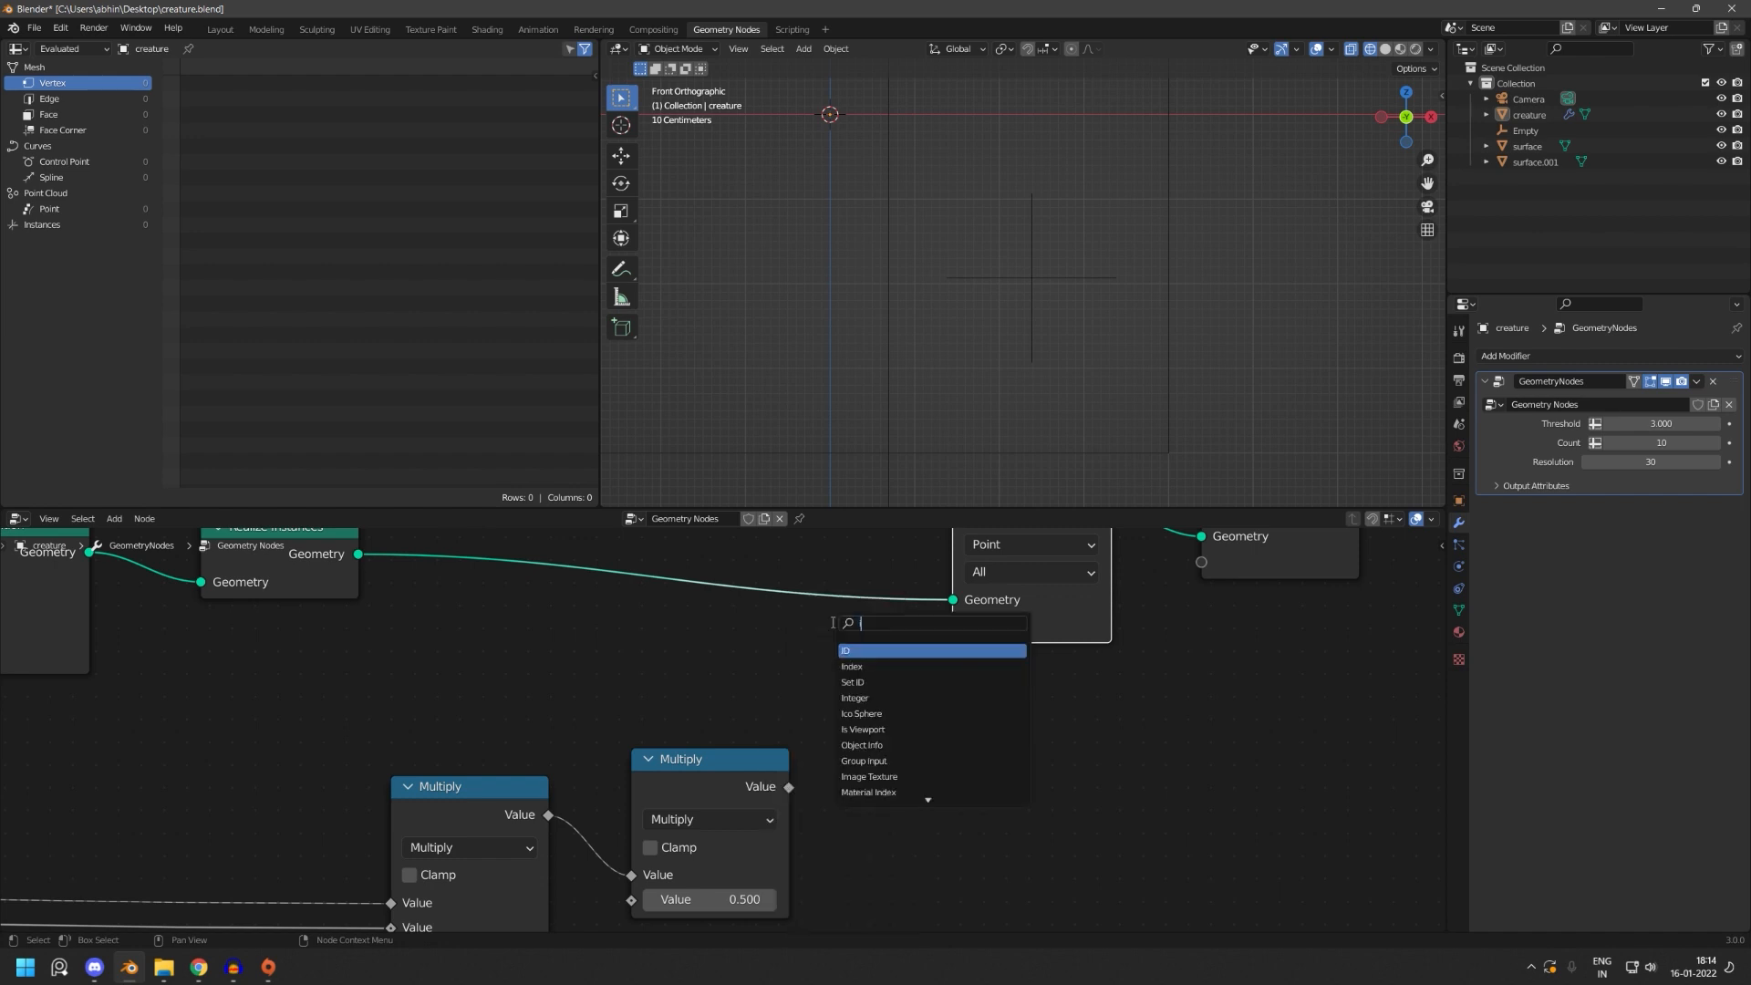
type("id")
key("Return")
left_click(529, 651)
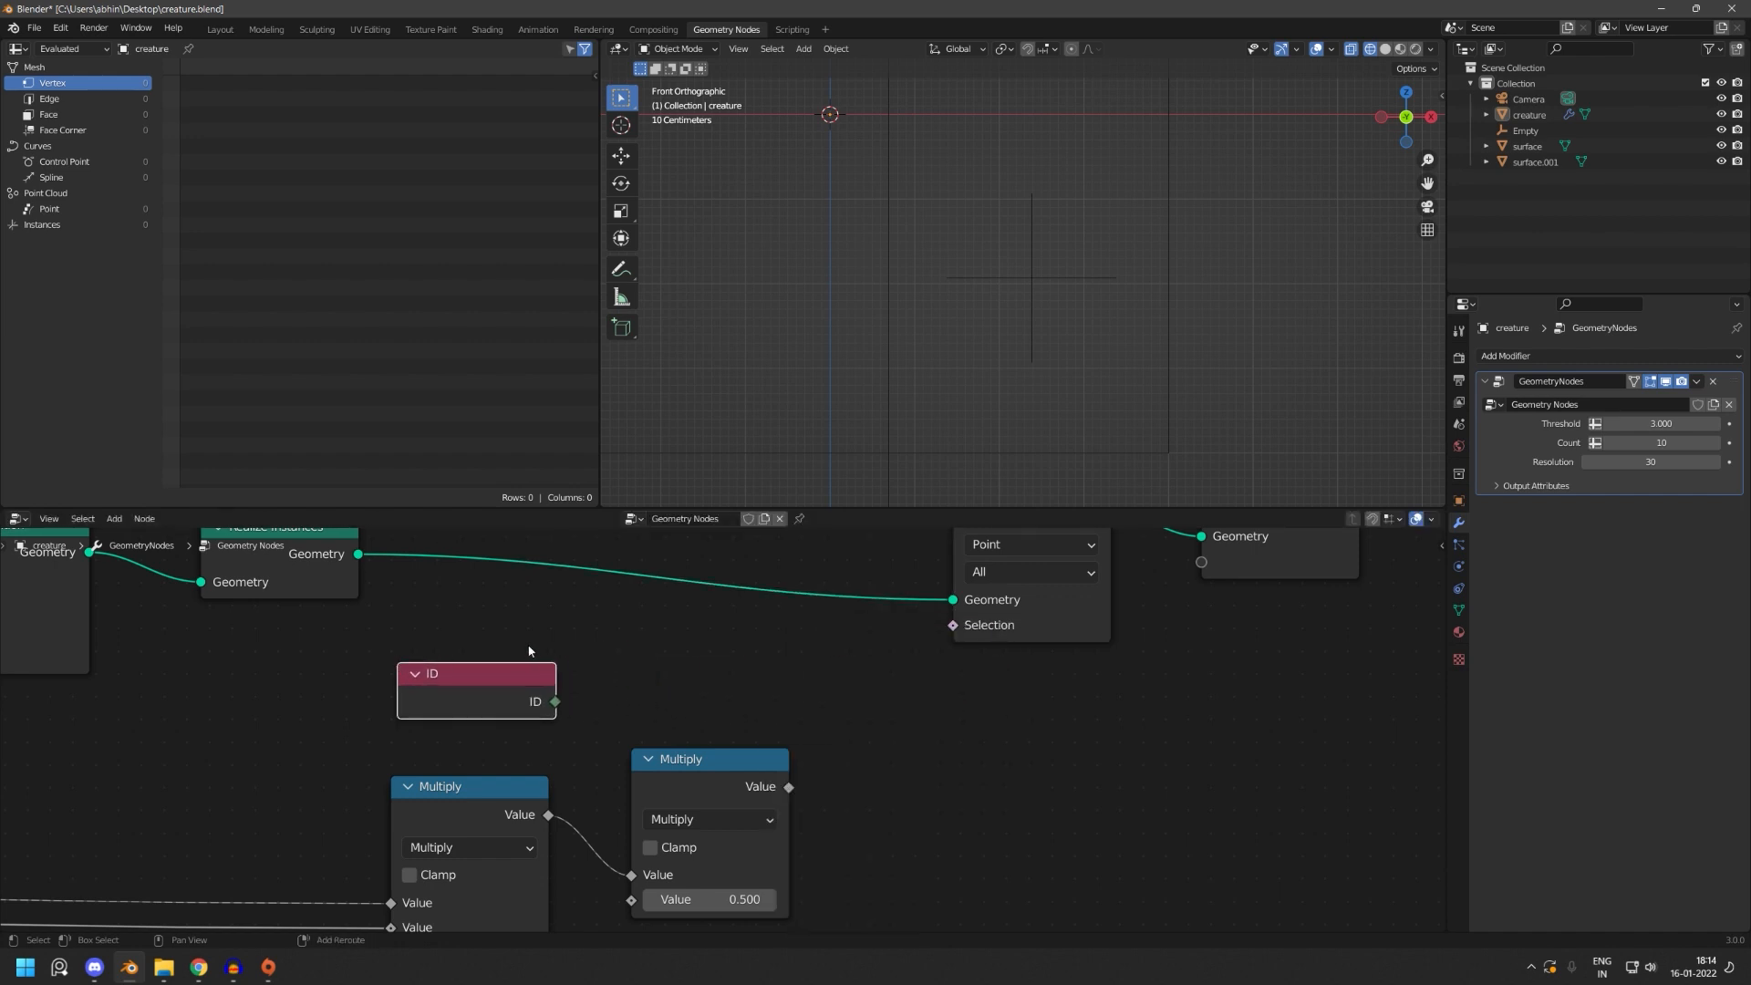
- Add a Math node set to Less Than, with ID feeding its Value and the second Multiply feeding its Threshold
key("shift+a")
left_click(490, 621)
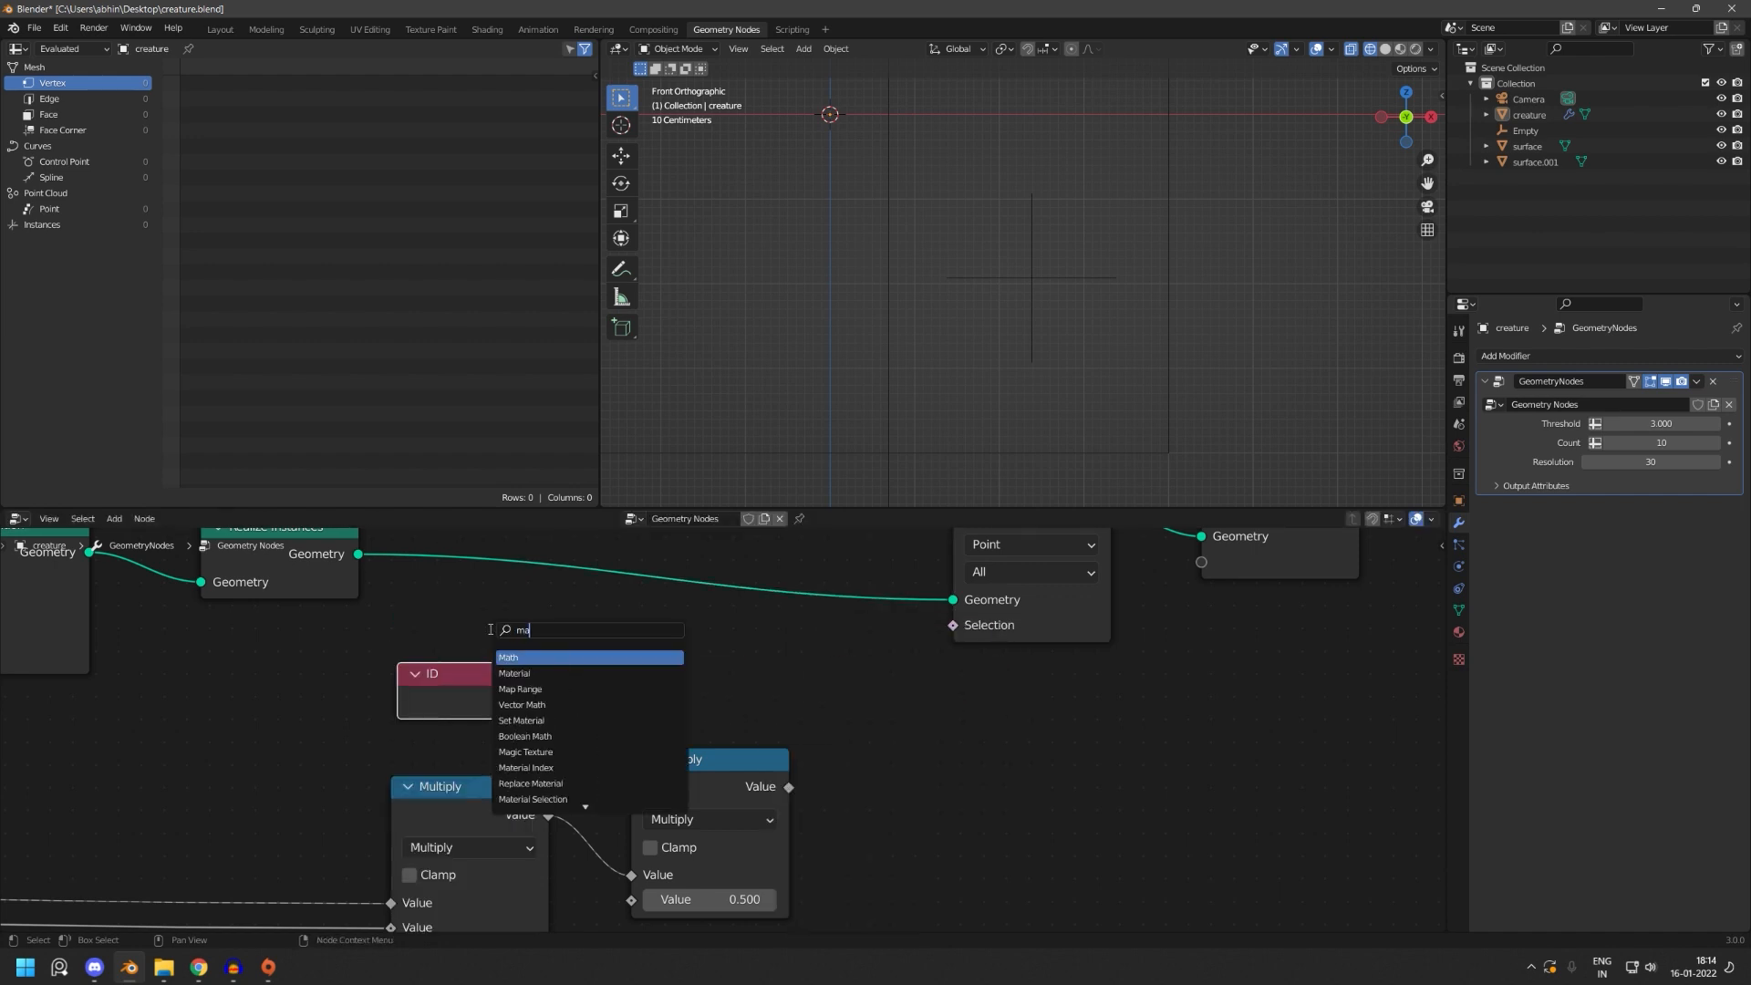
key("Return")
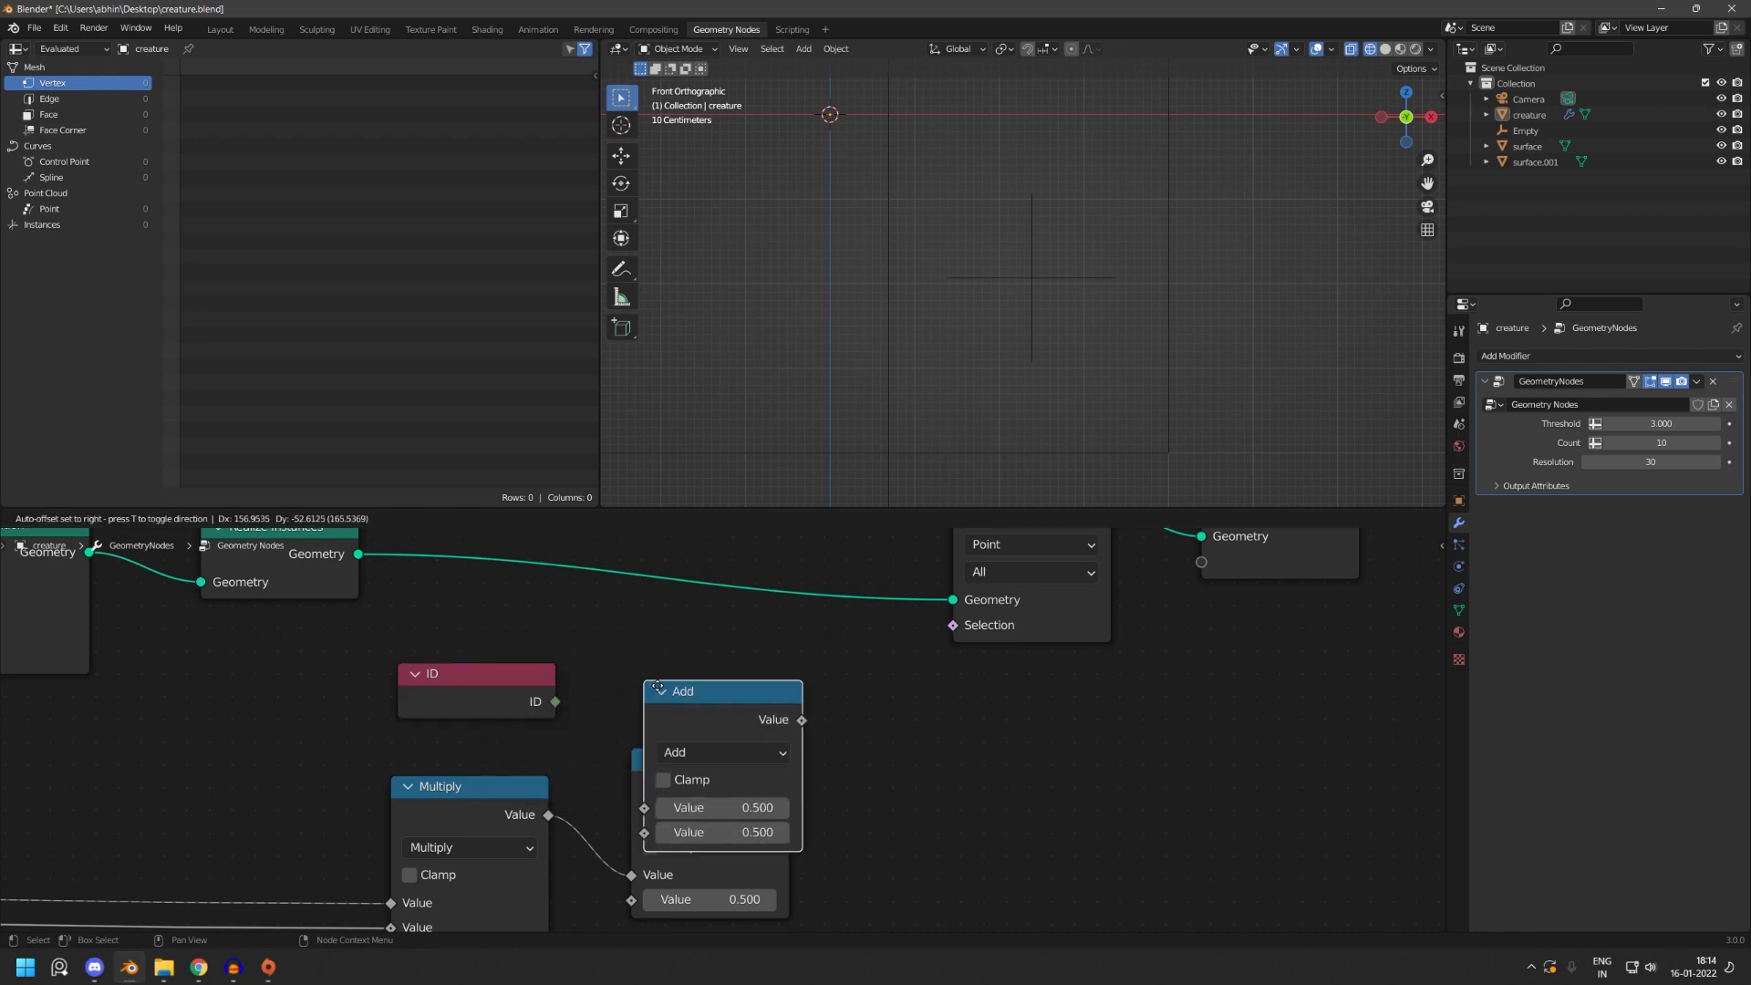
left_click(844, 680)
left_click_drag(832, 807, 841, 799)
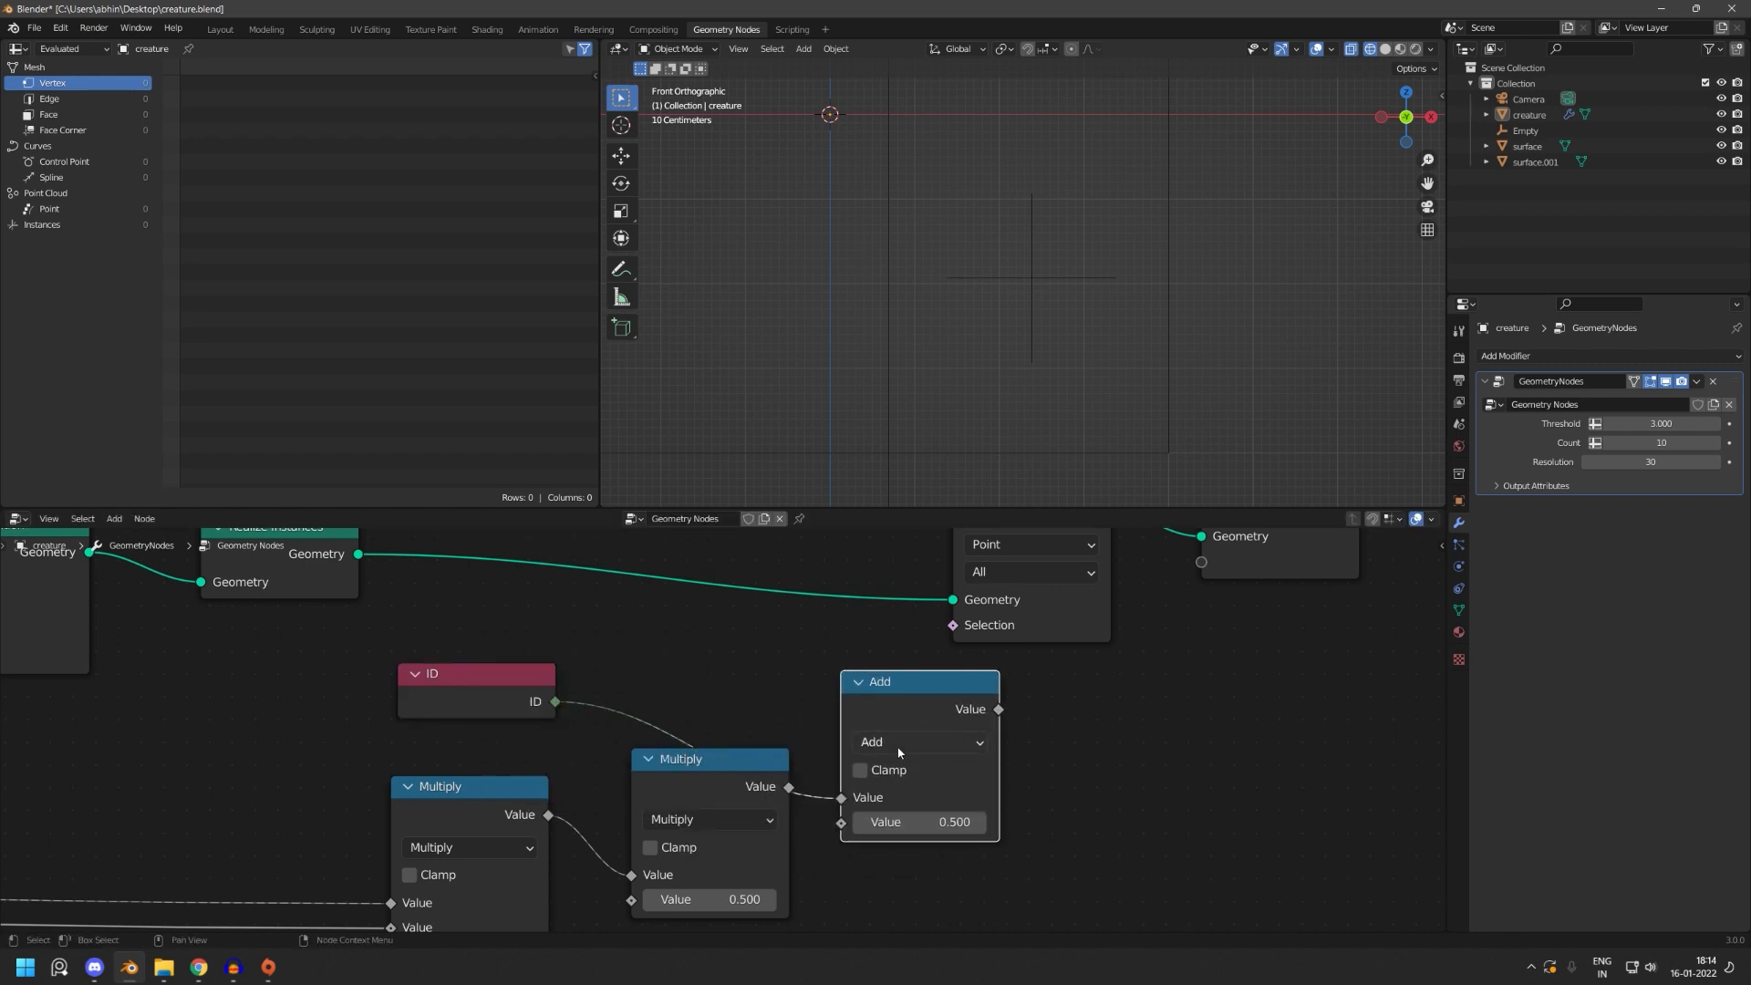
left_click(919, 741)
left_click(424, 506)
left_click_drag(789, 788, 840, 823)
left_click_drag(719, 768, 710, 817)
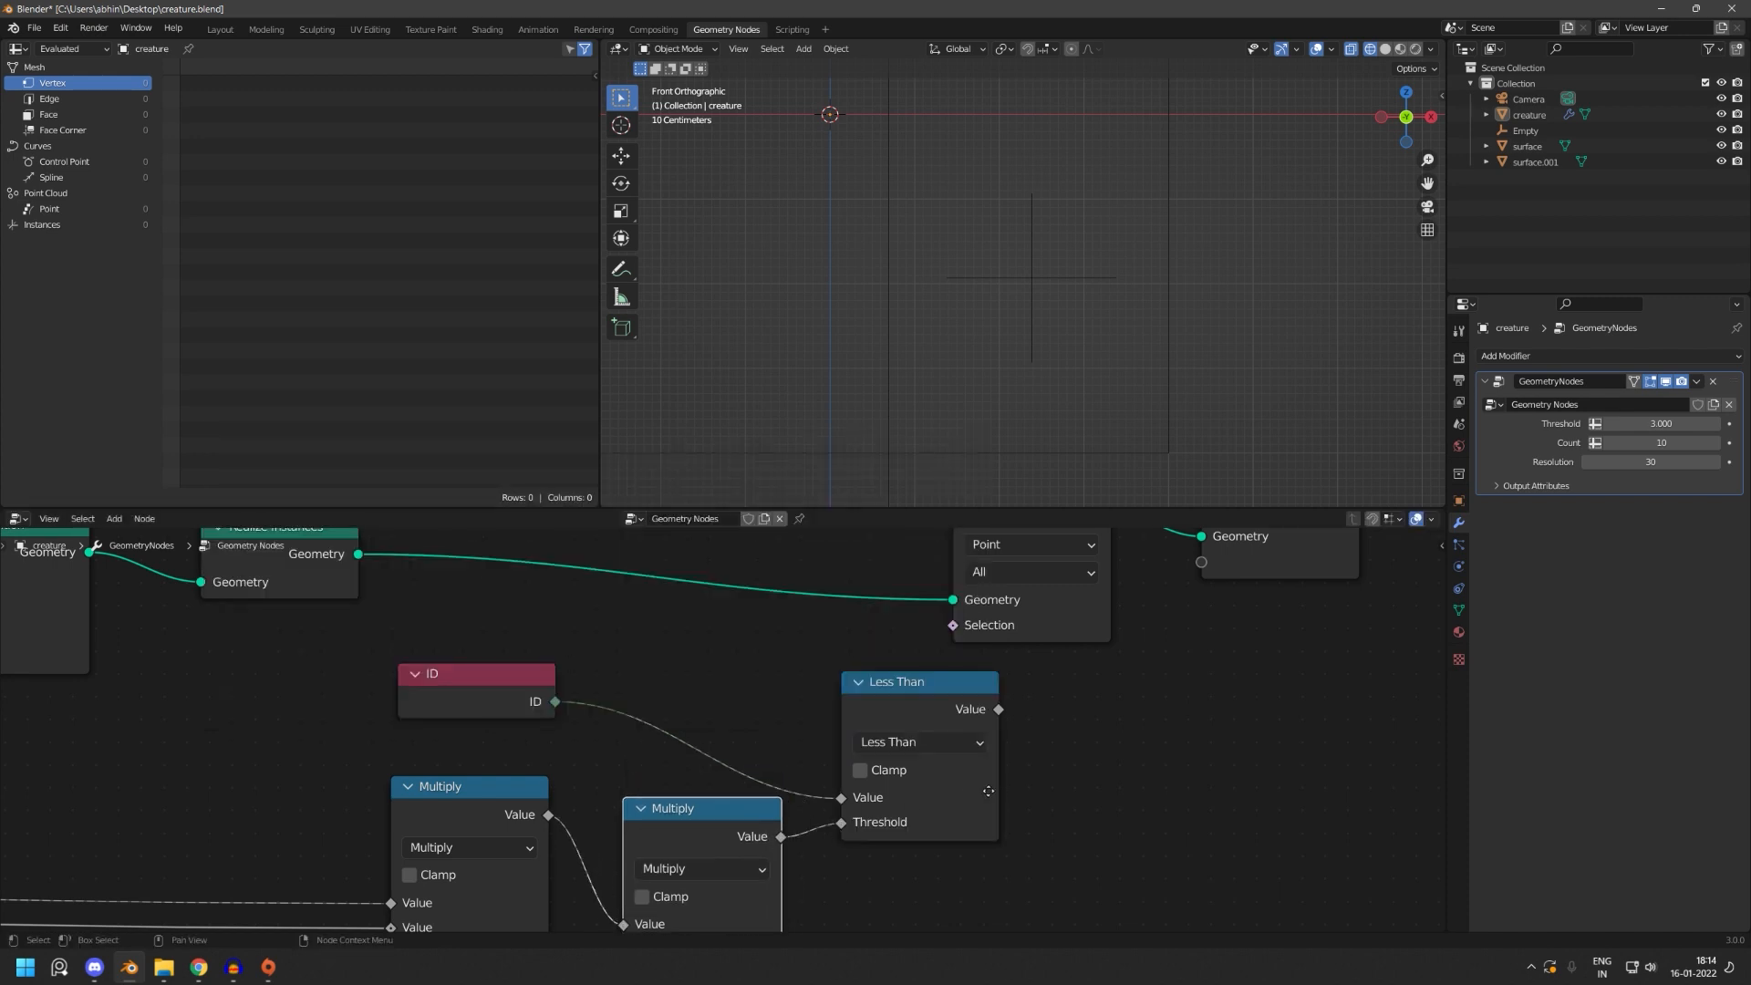
- Reposition the Delete Geometry and Group Output nodes and connect the Less Than output to Delete Geometry's Selection
middle_click_drag(1295, 730, 1122, 813)
left_click_drag(1232, 828, 905, 580)
key("g")
left_click(1146, 604)
left_click(825, 793)
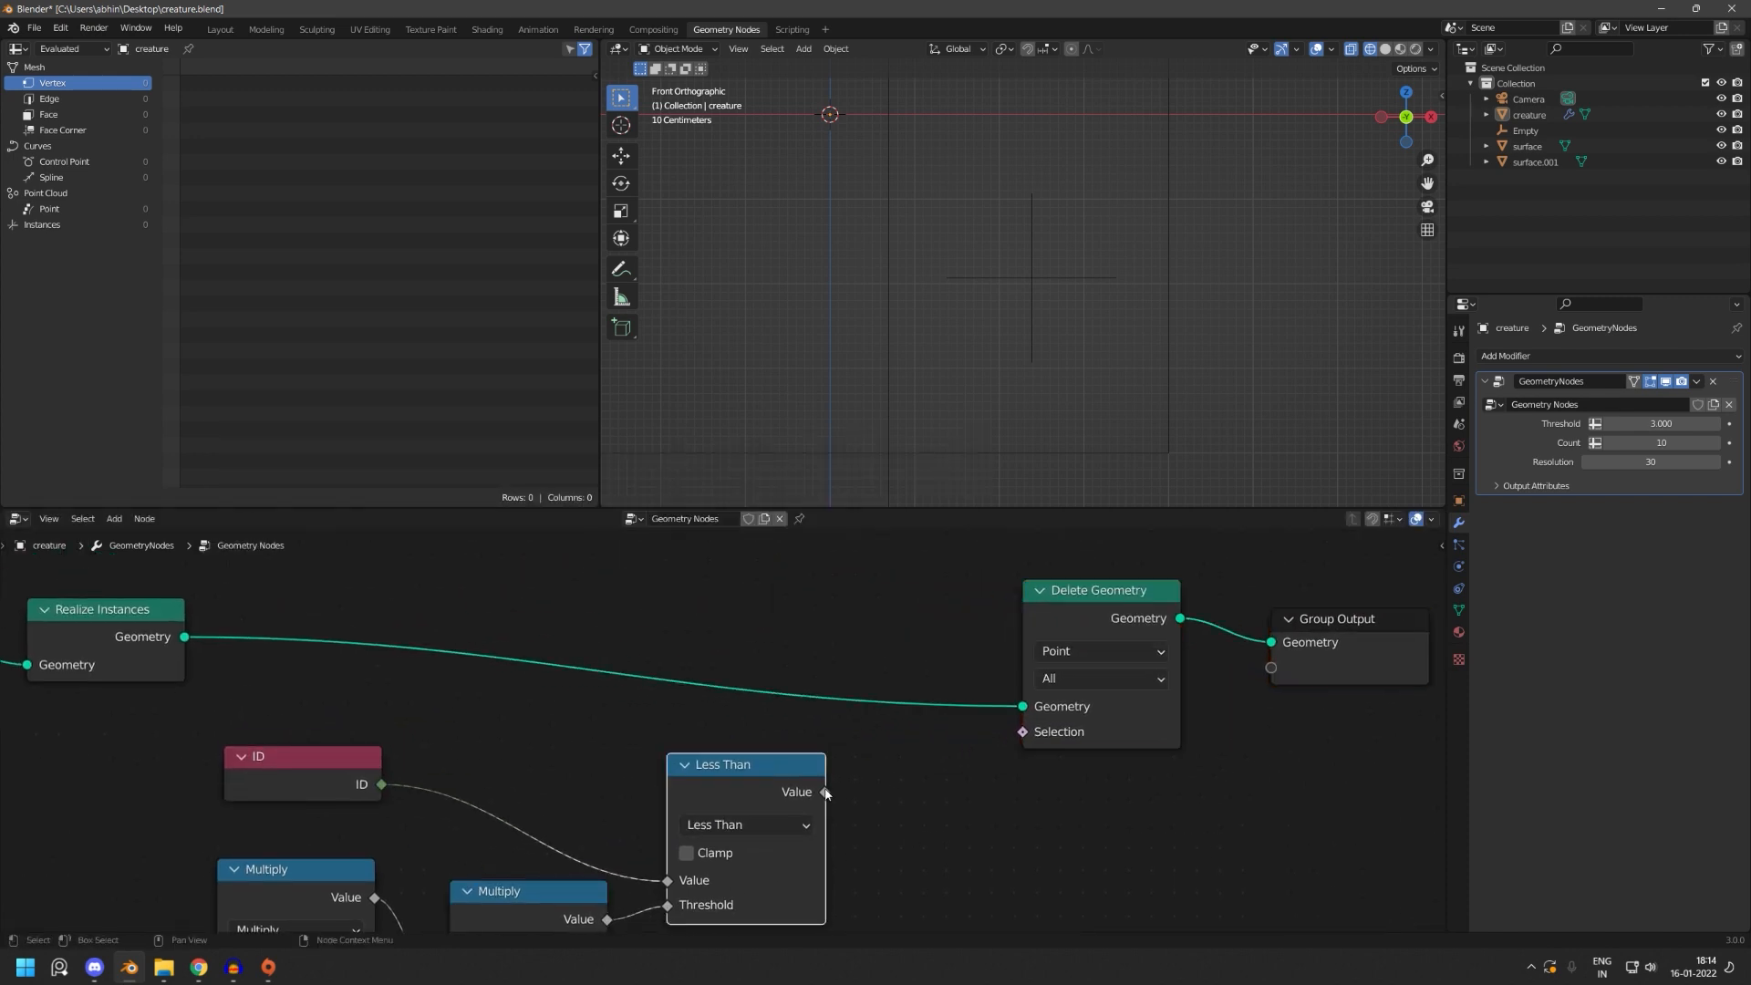
left_click_drag(1033, 737, 1030, 736)
- Try a value of 71.6 on the second Multiply node
scroll(698, 917, "up", 5)
middle_click_drag(695, 920, 1007, 701)
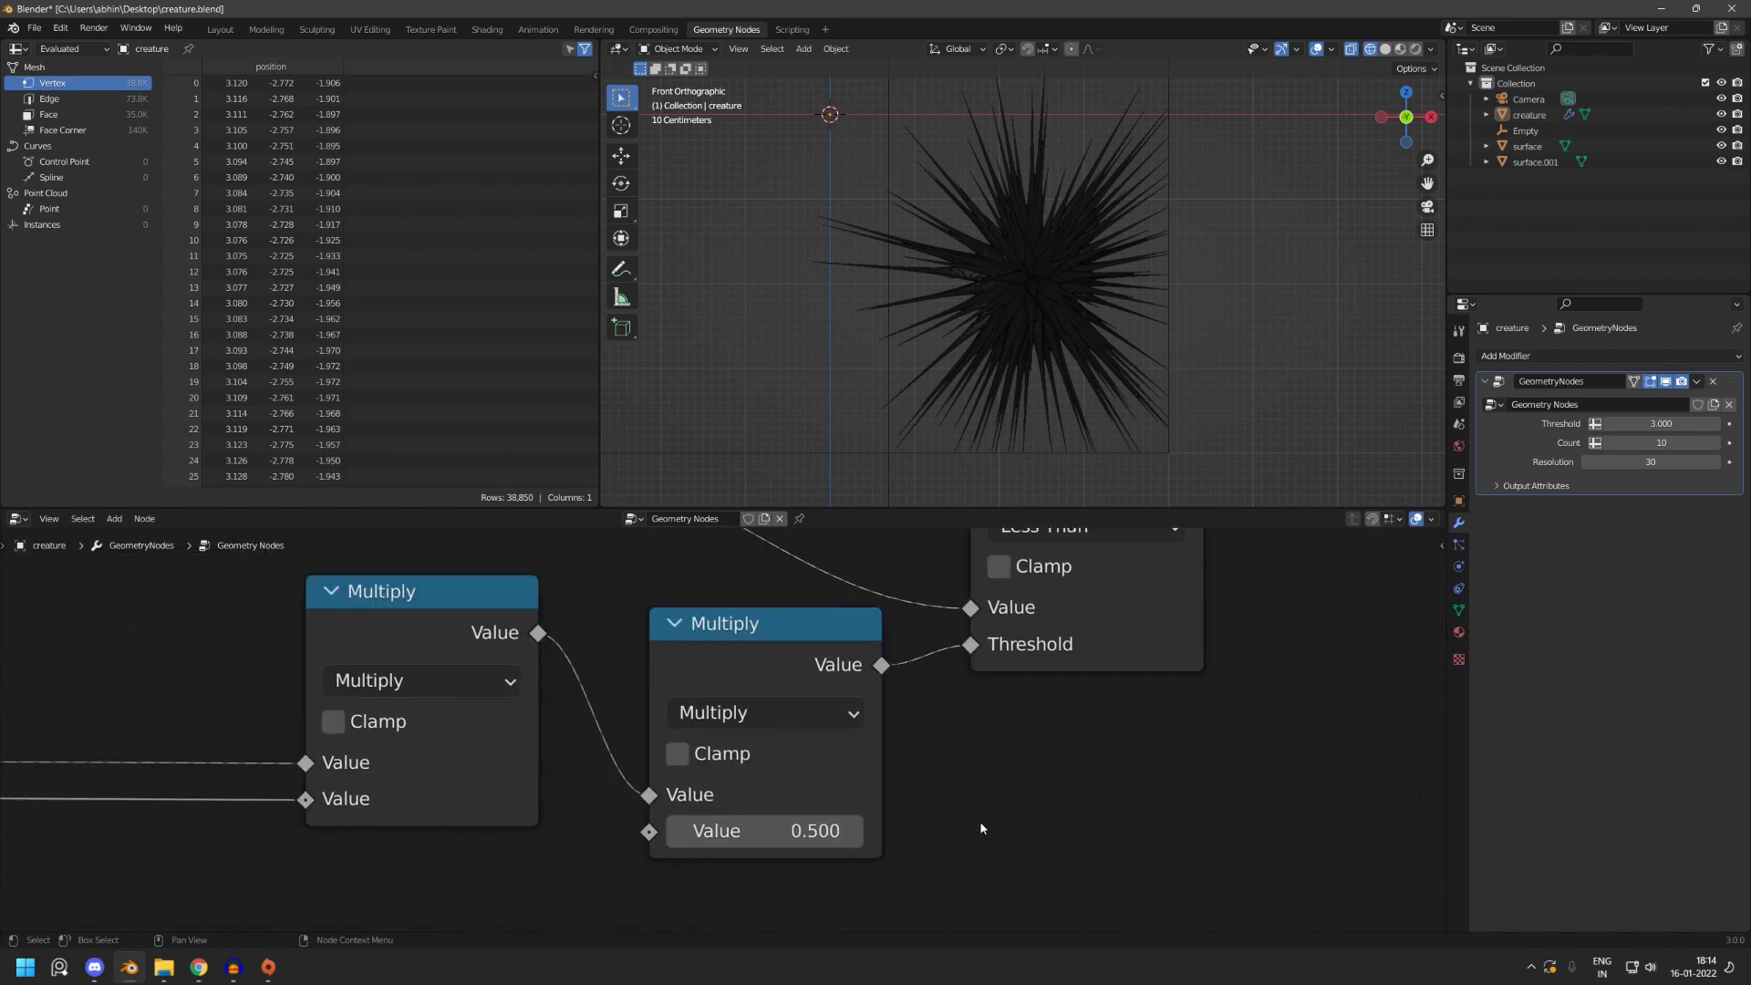
left_click(775, 831)
left_click_drag(776, 831, 850, 831)
left_click(763, 712)
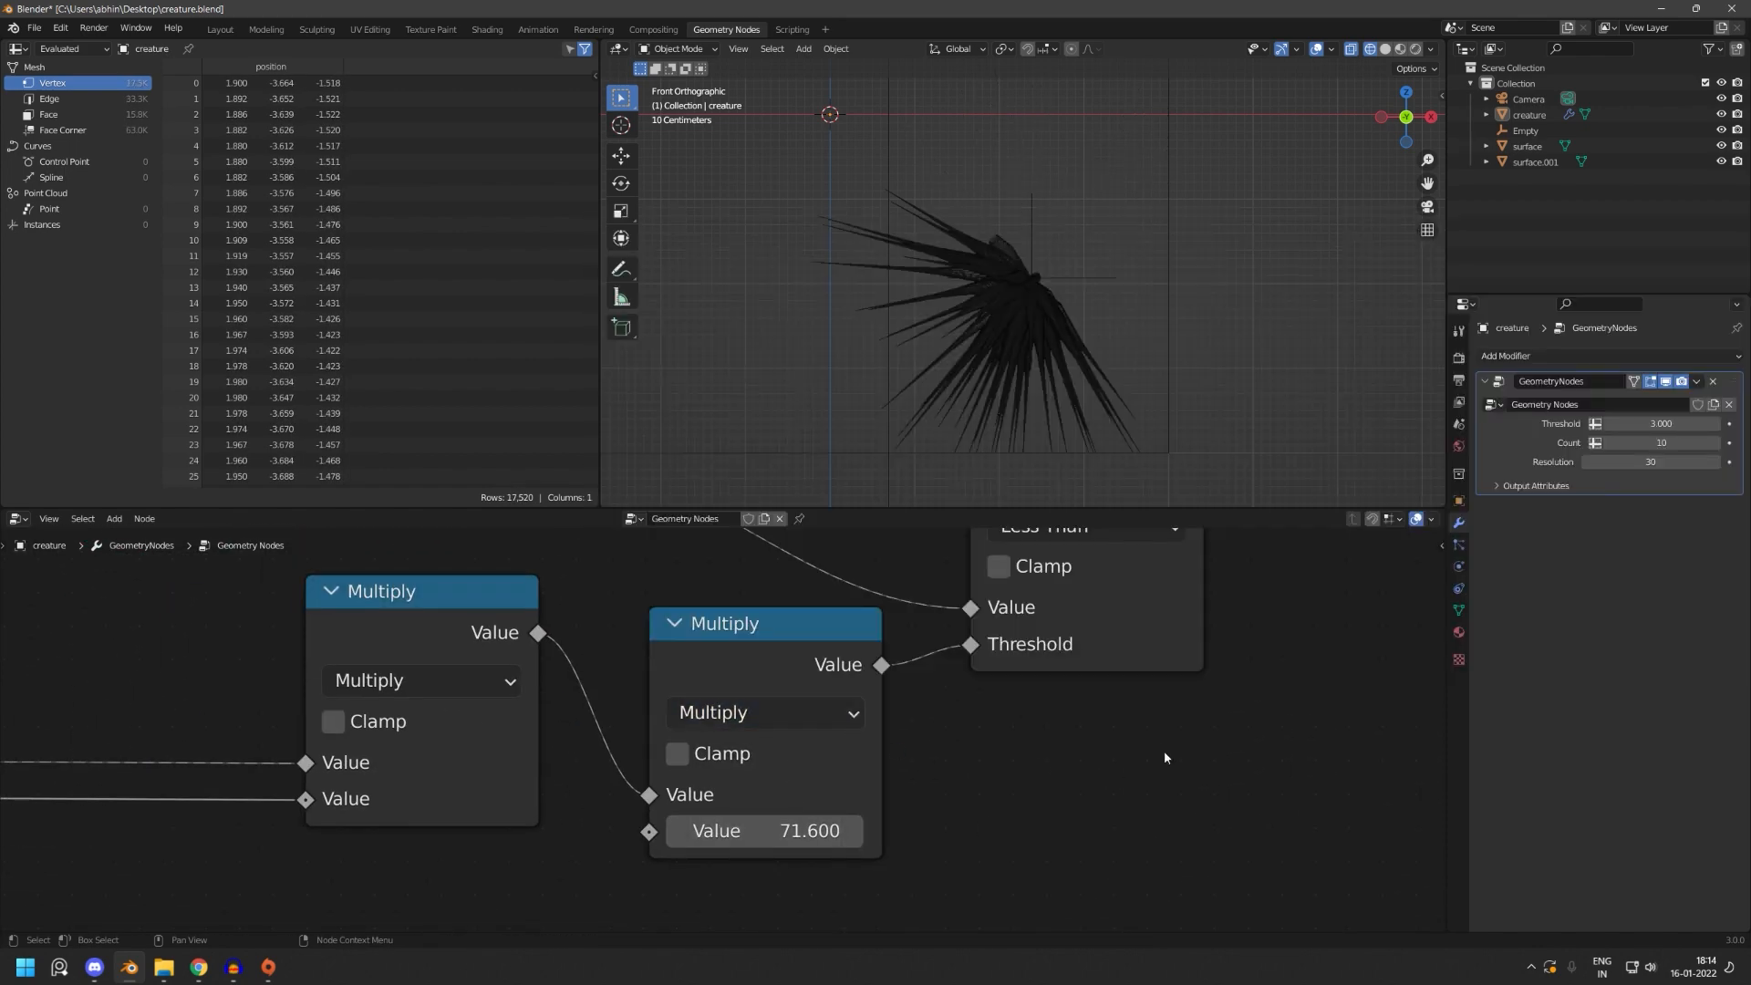
- Change the comparison node feeding the Delete Geometry selection from Less Than to Greater Than
middle_click_drag(1164, 753, 961, 852)
left_click(905, 618)
left_click(928, 312)
- Try 0 as the second Multiply node's value and settle on 1
middle_click_drag(848, 730, 940, 628)
left_click(638, 822)
type("0")
key("Return")
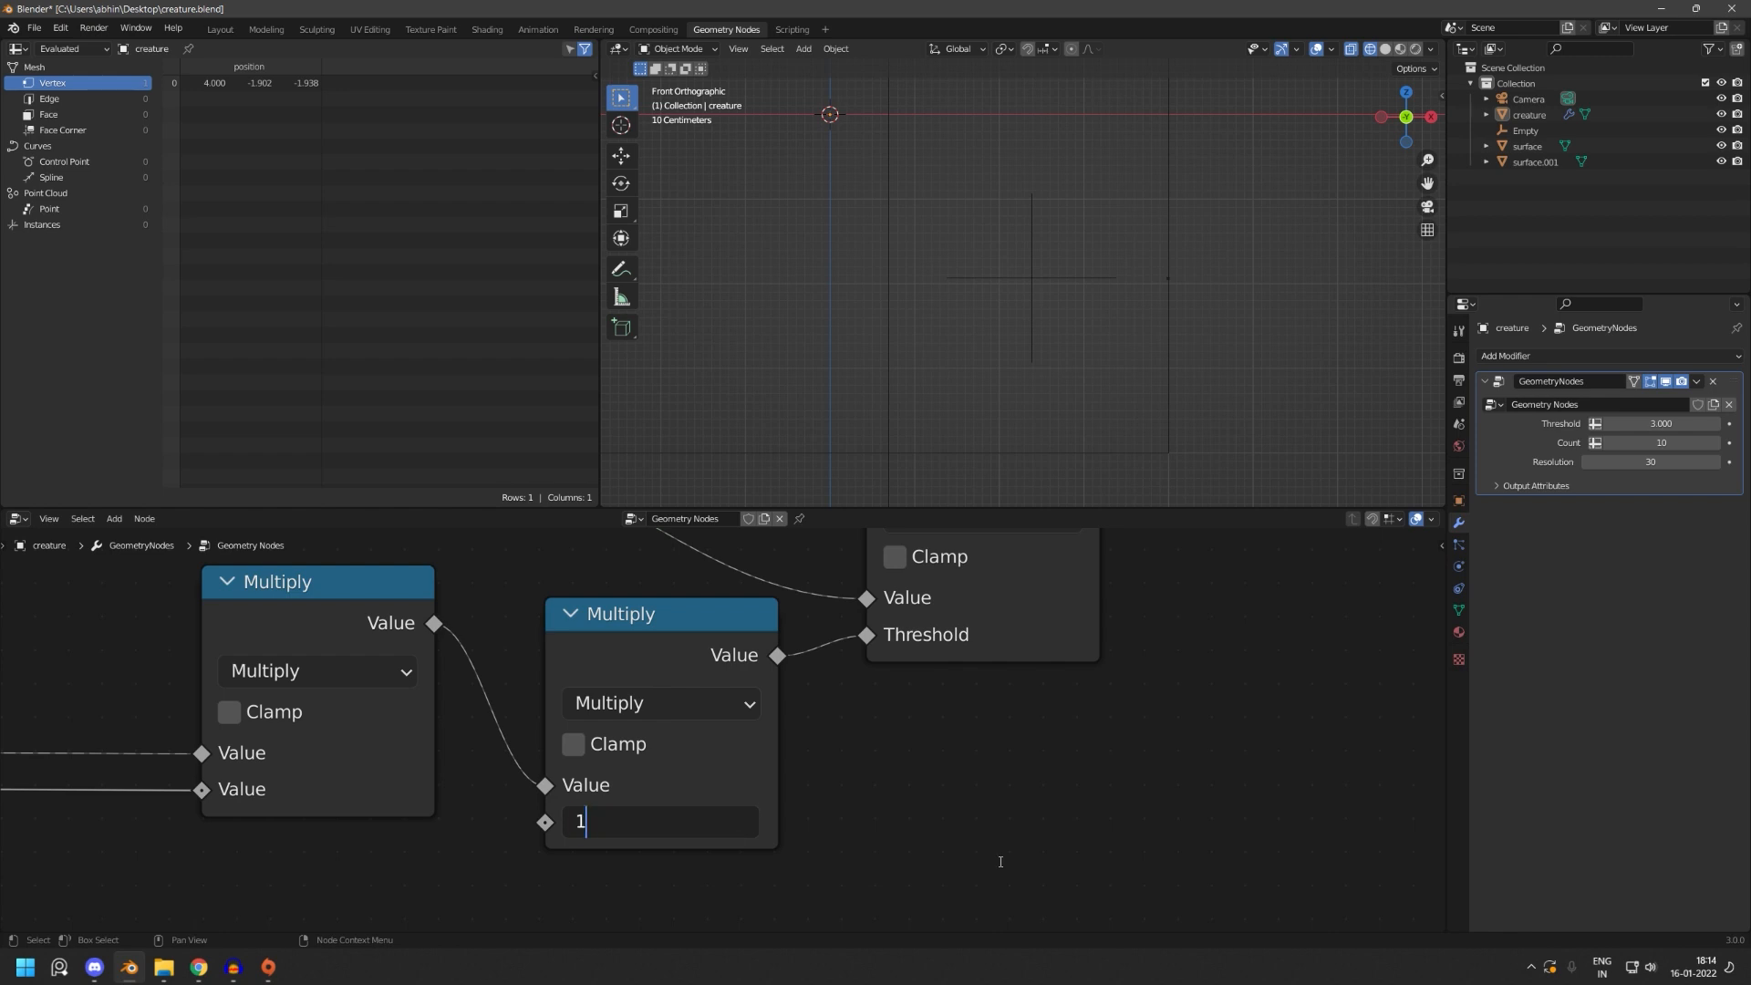
key("Return")
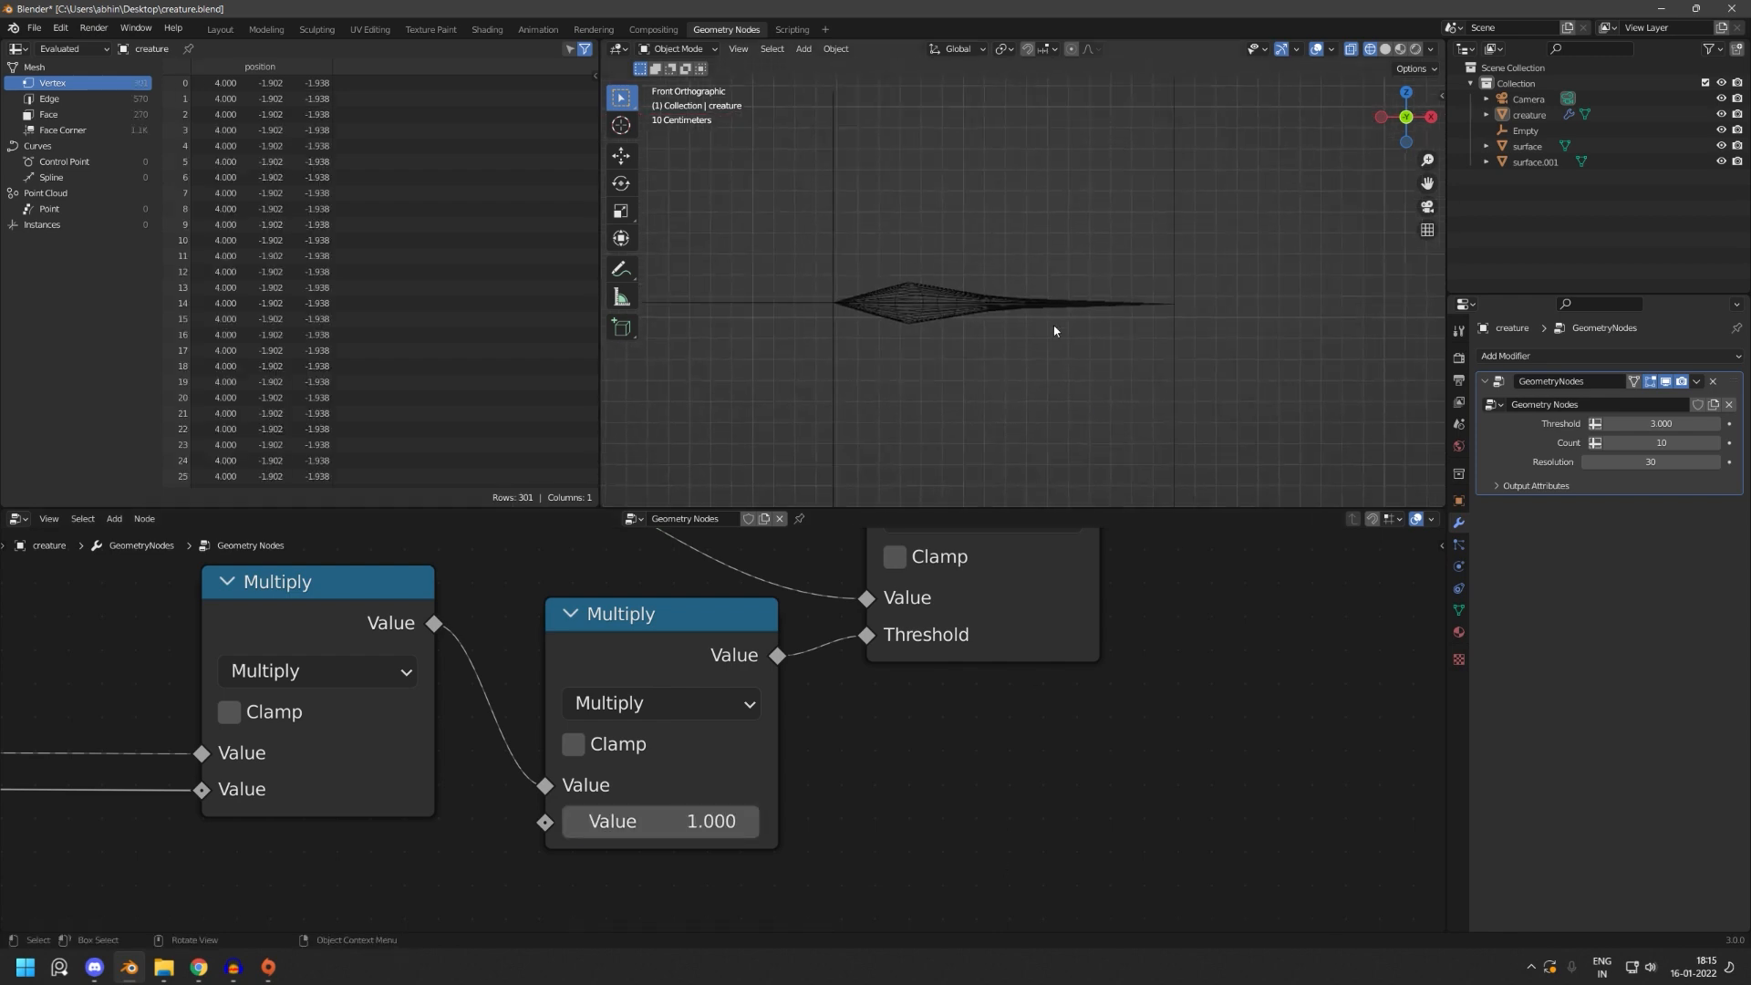
- Try 2, 3 and 4 as the value of the second Multiply node
left_click(743, 820)
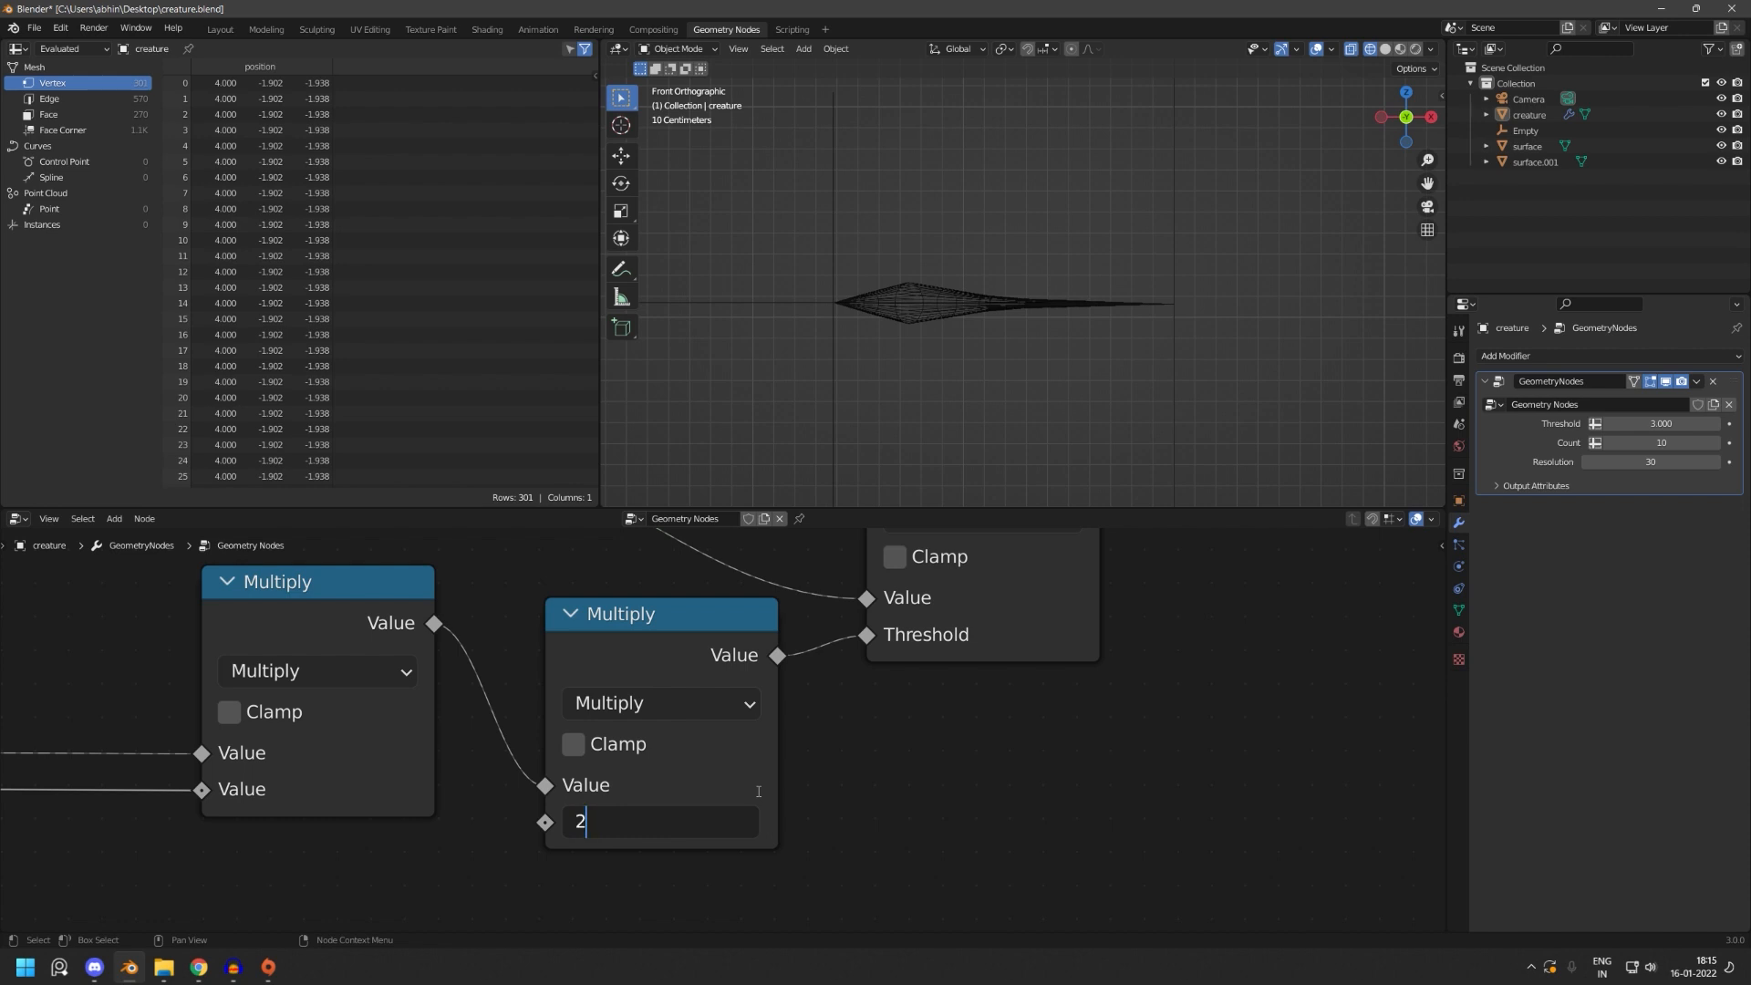
key("Return")
scroll(912, 380, "down", 3)
middle_click_drag(913, 379, 923, 397, "shift")
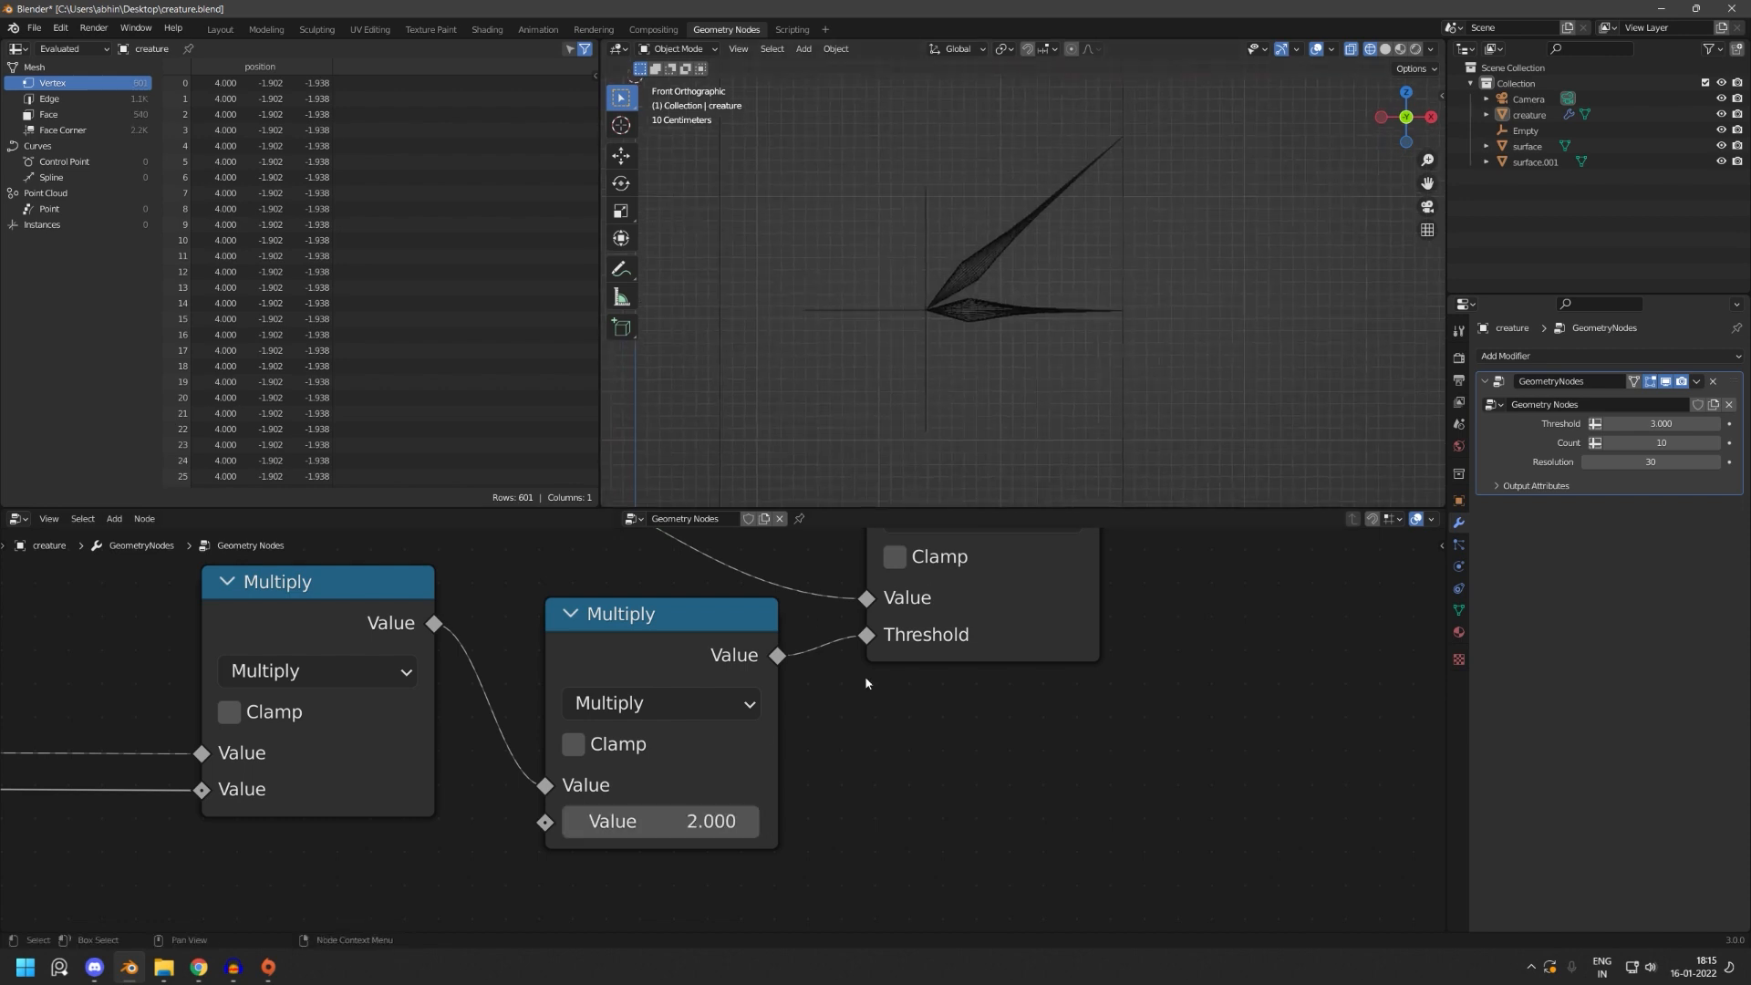
type("3")
key("Return")
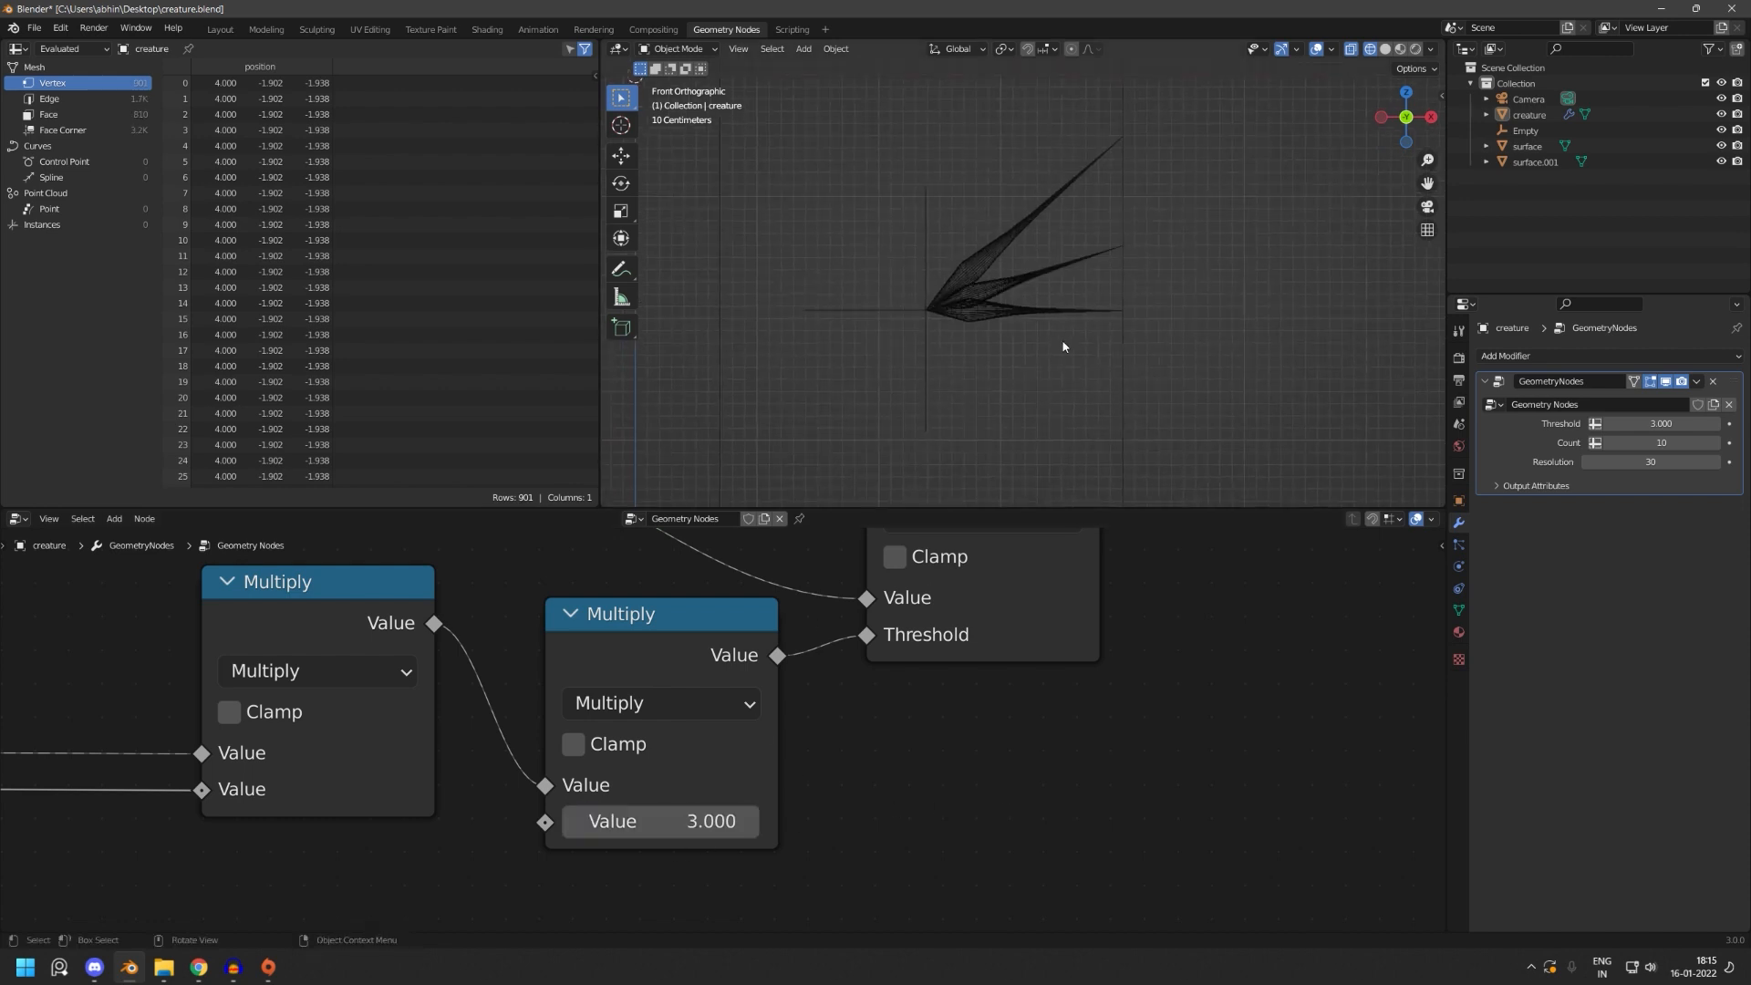
left_click(659, 822)
type("4")
key("Return")
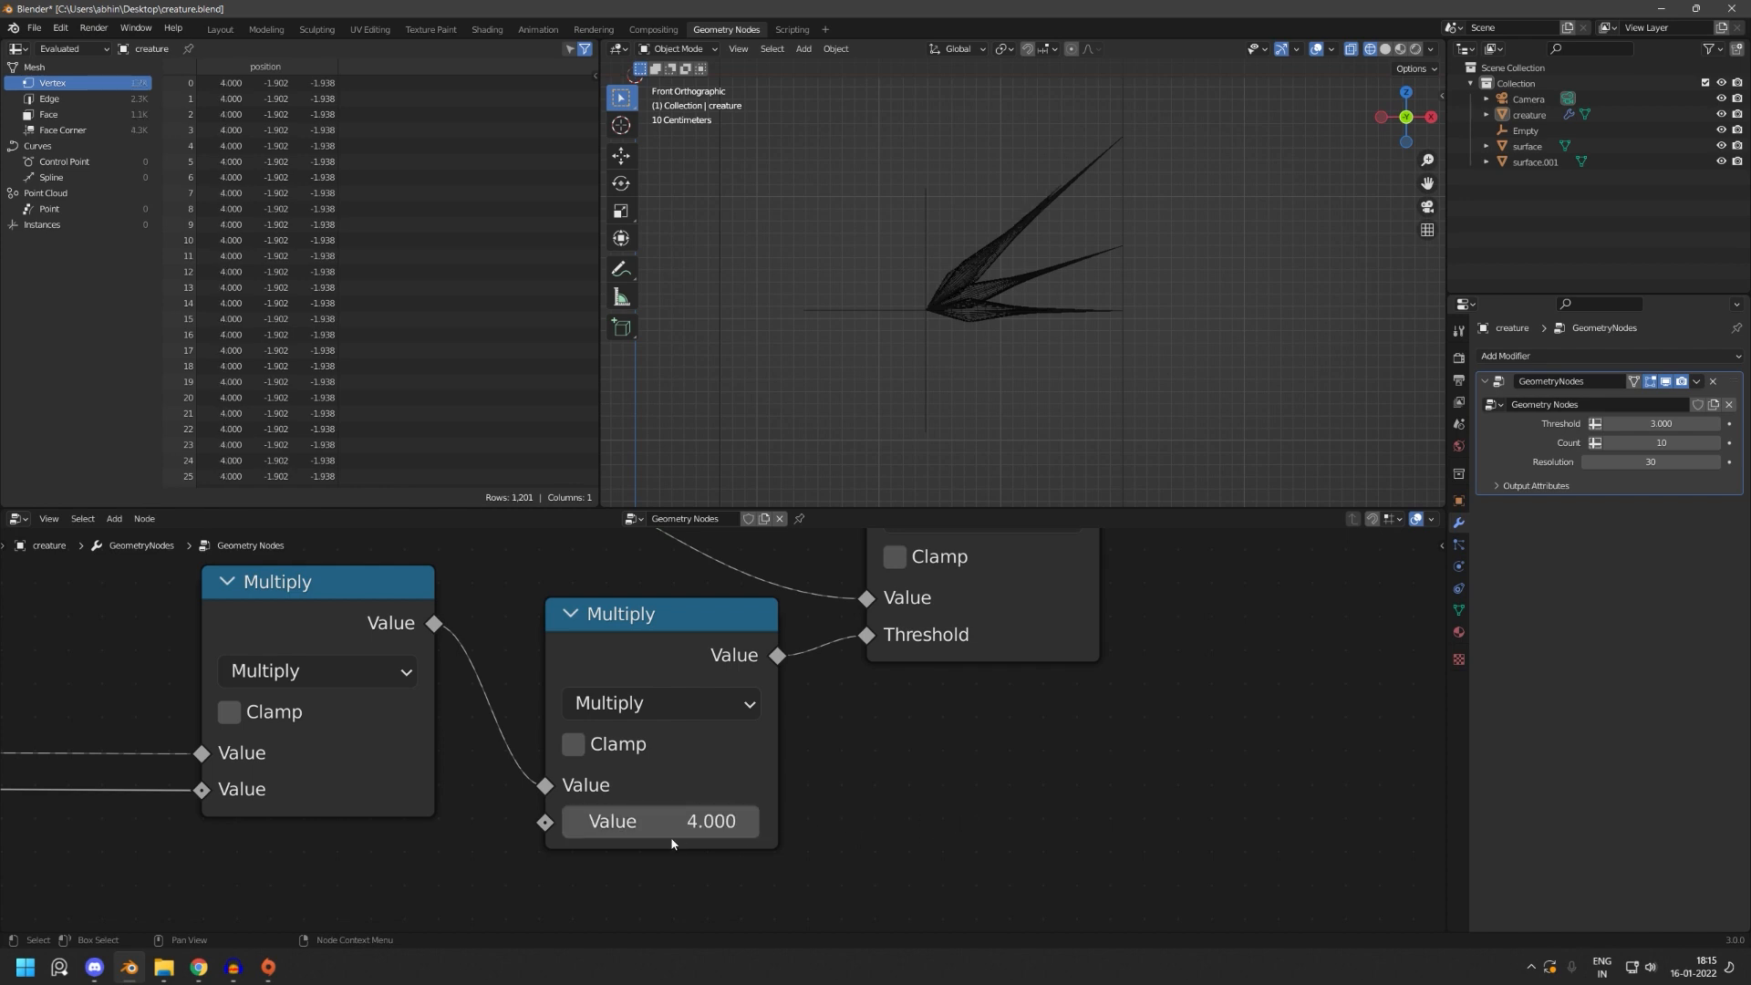
middle_click_drag(1021, 392, 994, 360)
left_click(1411, 119)
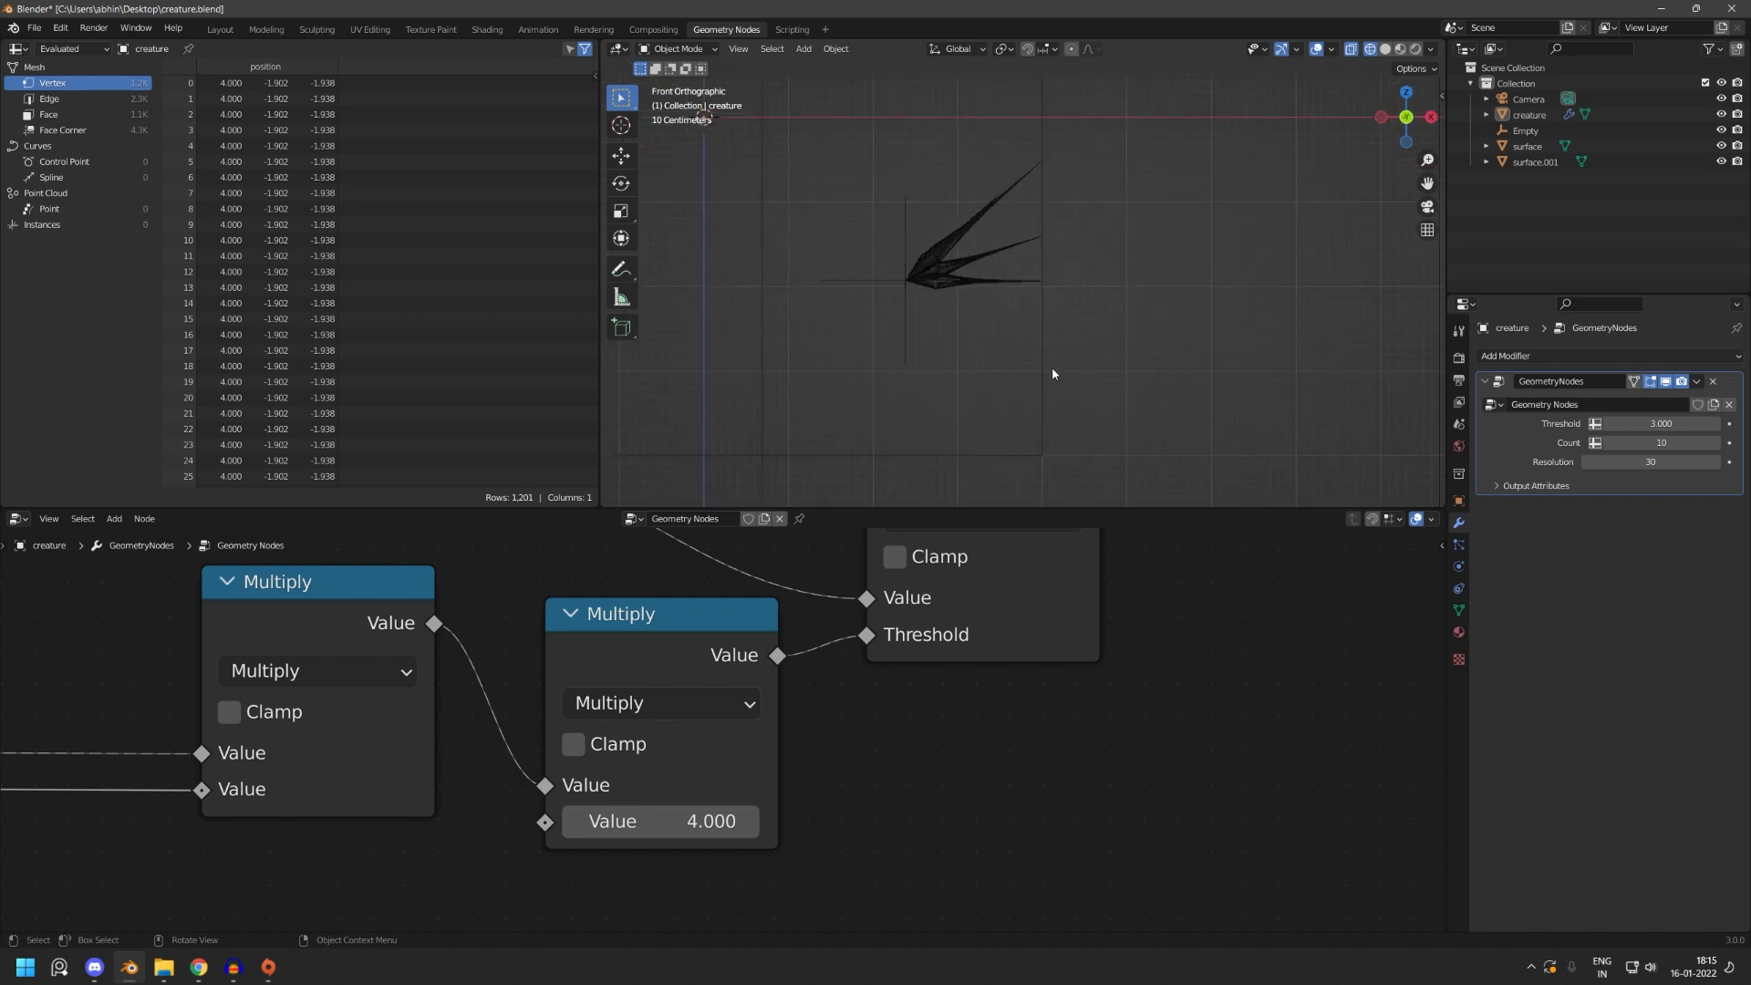
- Inspect the spikes at an angle and set the second Multiply node's value to 5
scroll(967, 315, "up", 3)
middle_click_drag(923, 290, 1164, 391)
scroll(1088, 348, "down", 2)
left_click(736, 824)
type("5")
key("Return")
- Switch the Distribute Points on Faces node from Random to Poisson Disk
scroll(379, 680, "down", 8)
middle_click_drag(380, 681, 283, 796)
scroll(283, 792, "up", 4)
middle_click_drag(1038, 819, 744, 748)
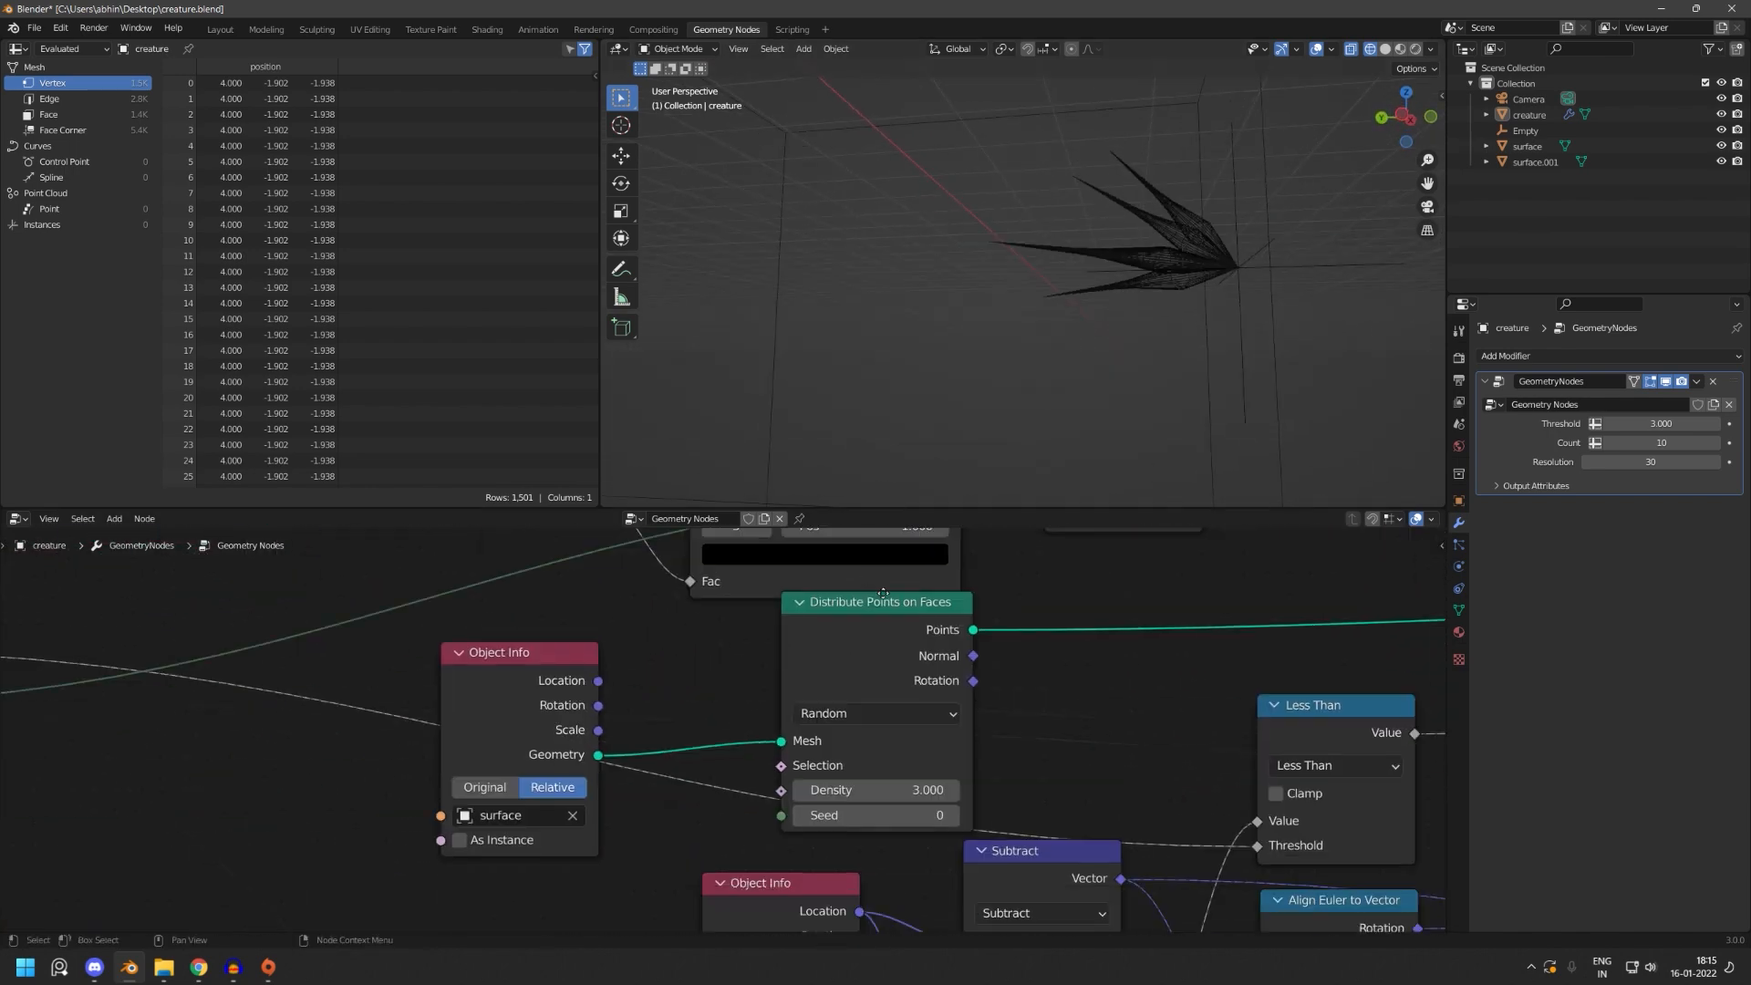
scroll(744, 748, "up", 5)
left_click(912, 712)
left_click(1034, 766)
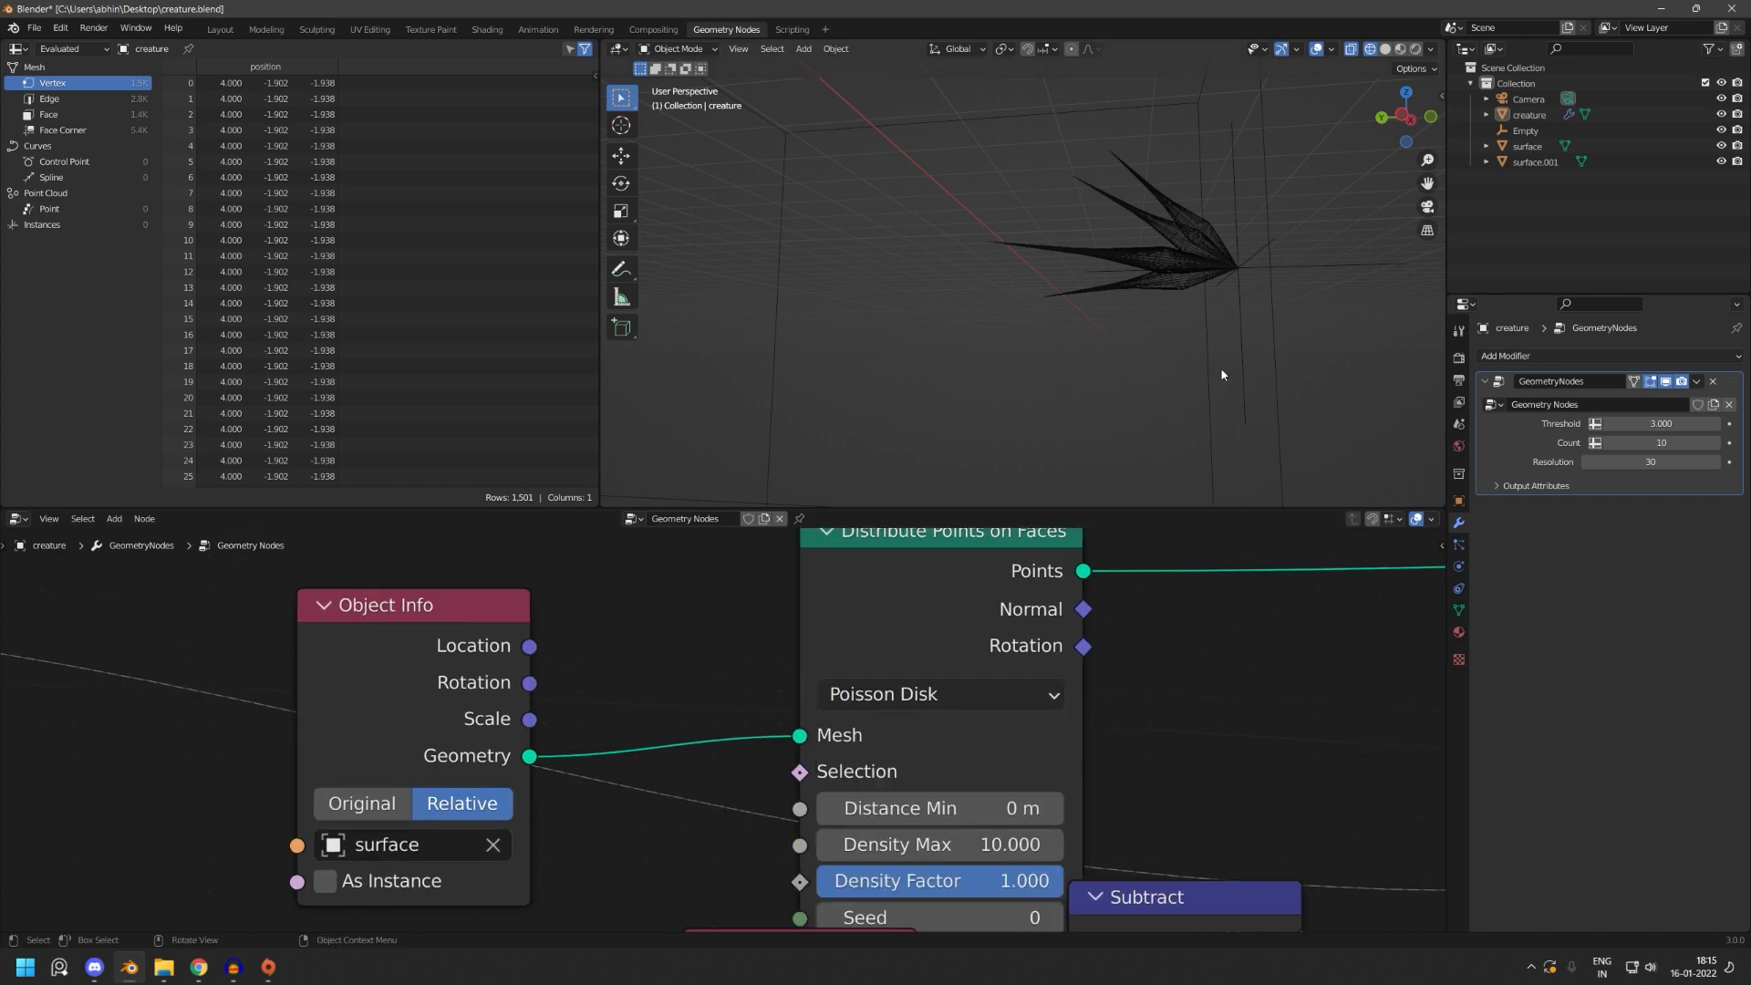
- Try Distance Min values of 0.1 m, 1 m and 0.3 m on the Distribute Points on Faces node
middle_click_drag(993, 800, 985, 746)
left_click(986, 749)
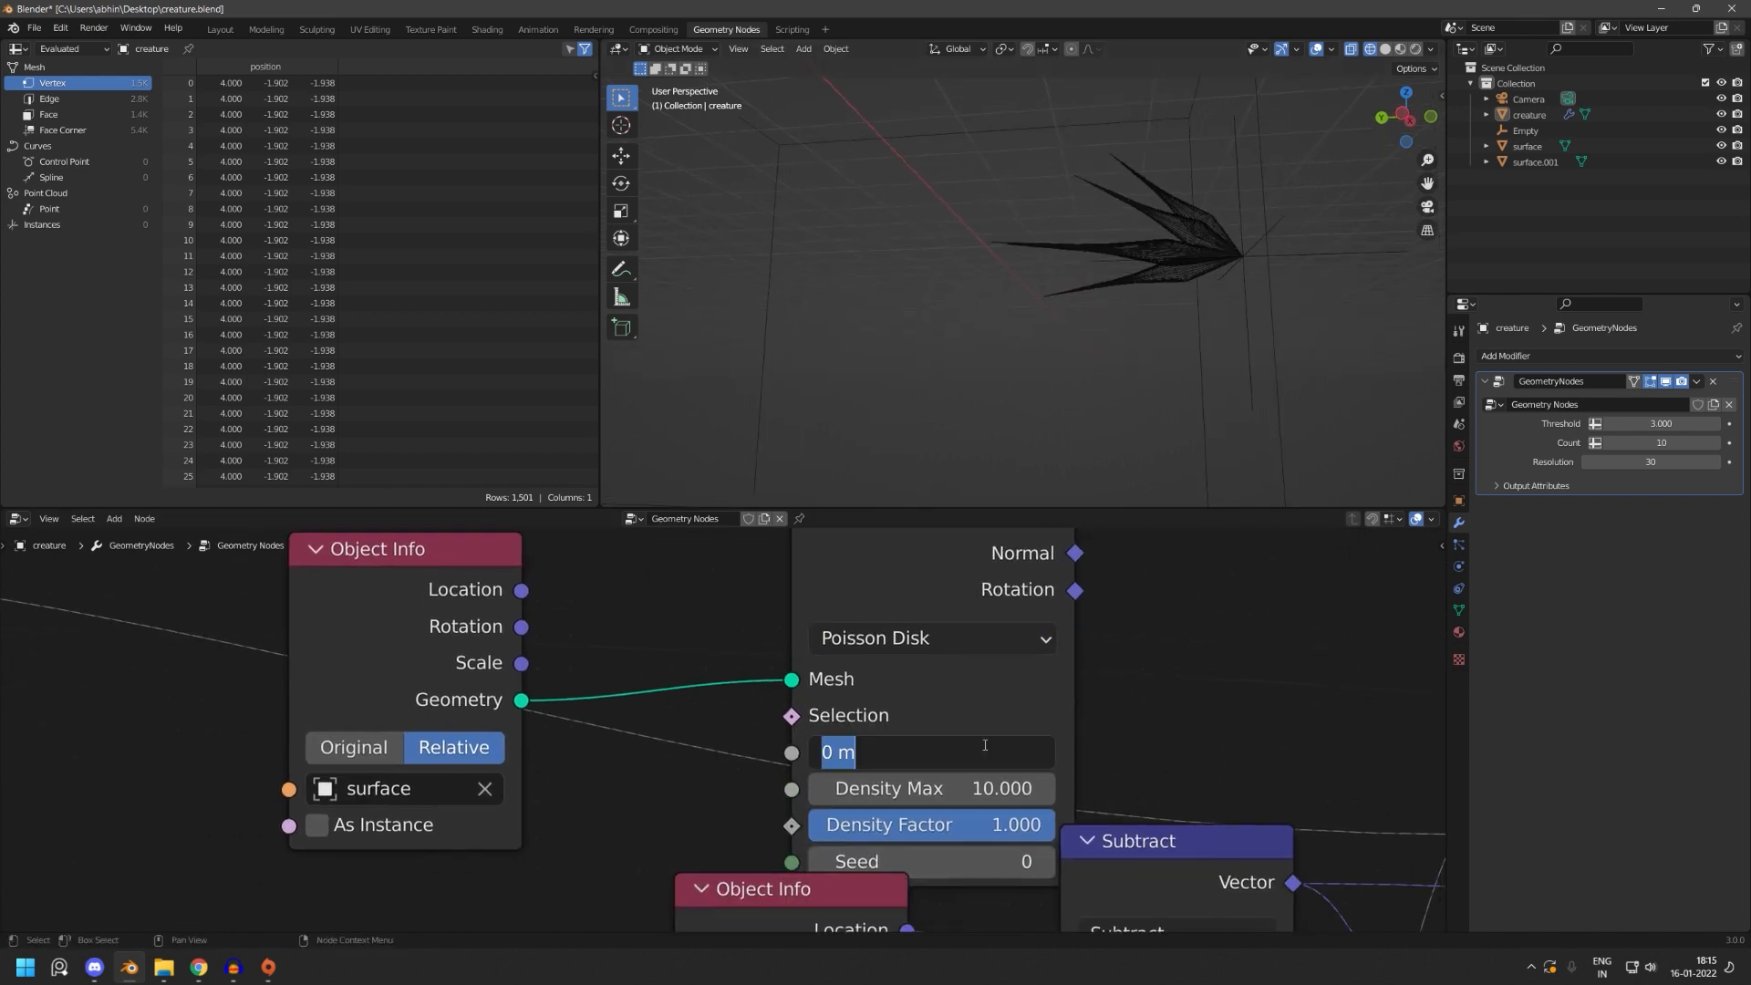
type("0.1")
key("Return")
left_click(985, 750)
type("1")
key("Return")
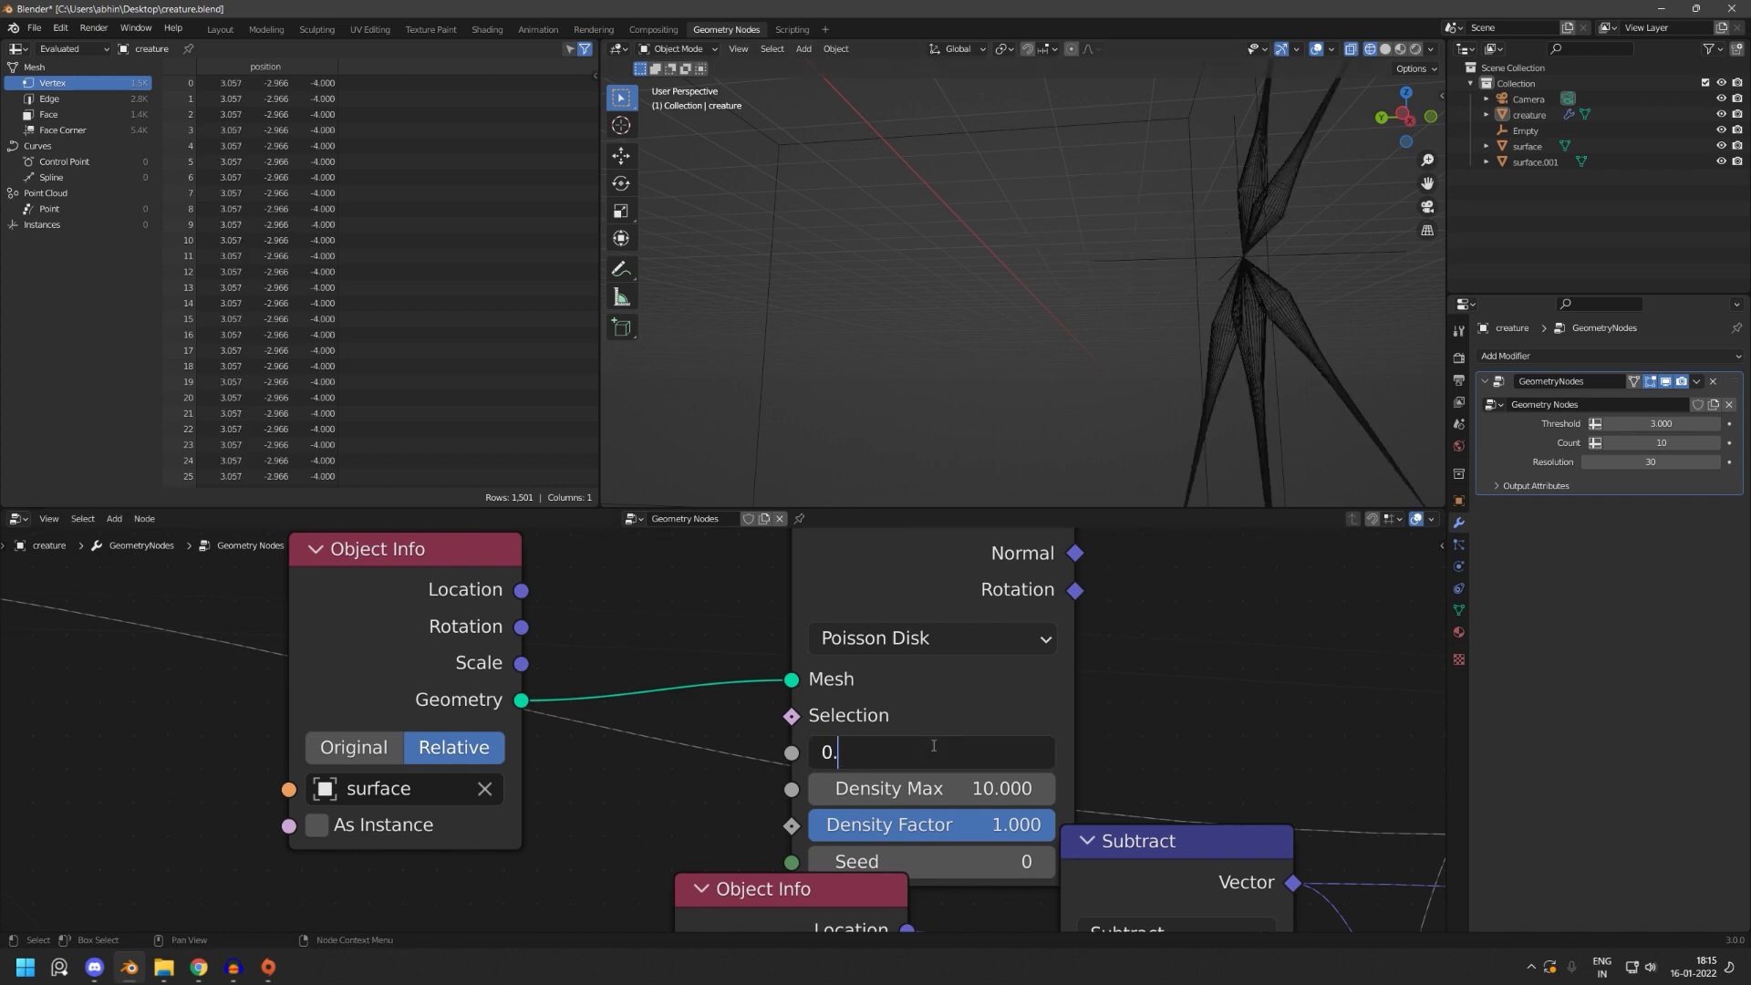
key("Return")
scroll(1110, 332, "down", 6)
middle_click_drag(1110, 332, 930, 301)
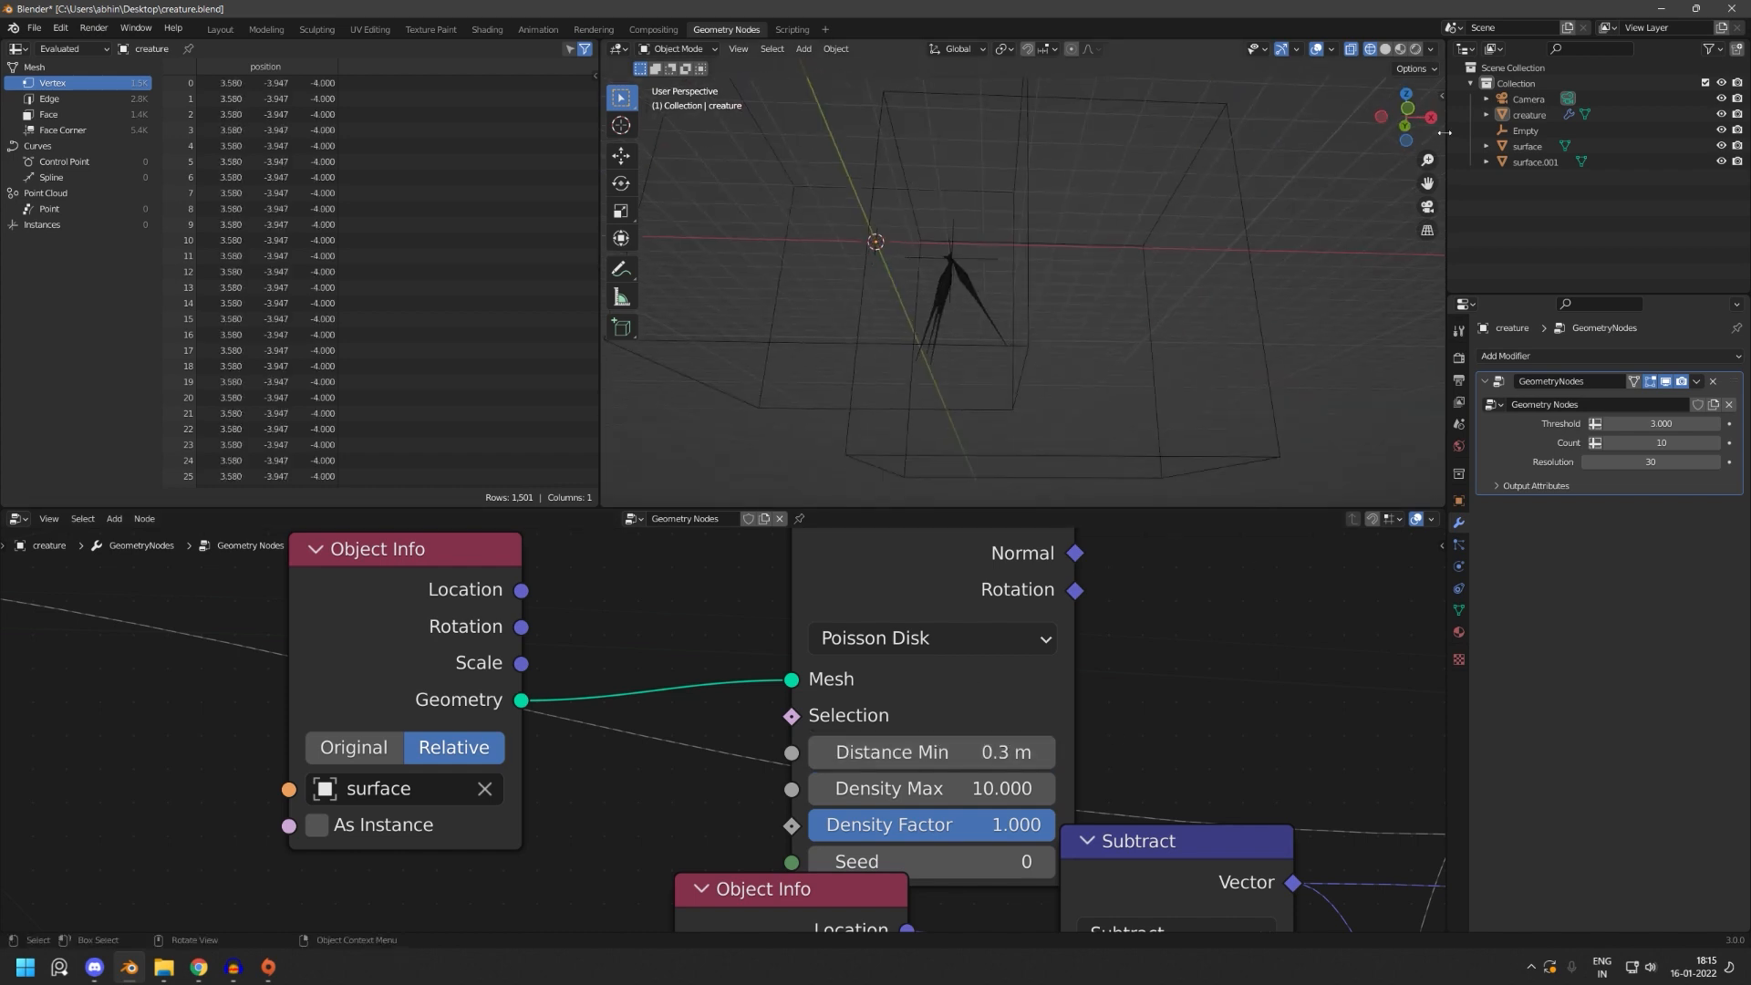
left_click(1411, 108)
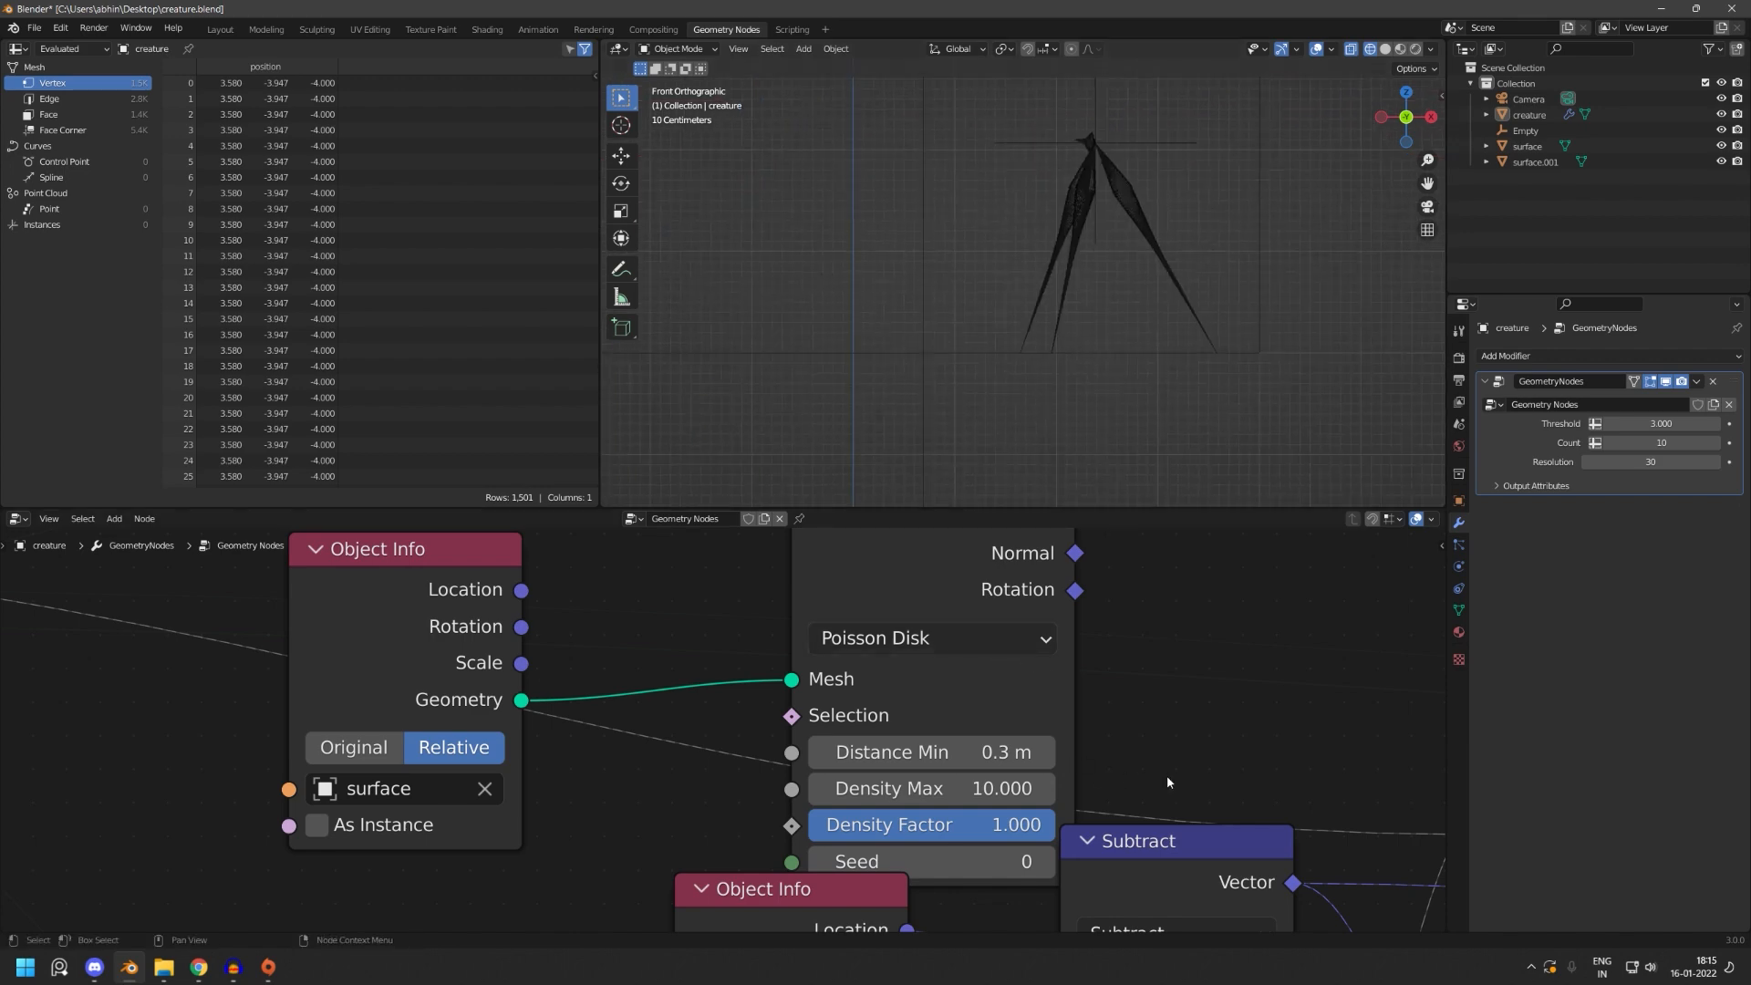
- Move the Distribute Points on Faces node slightly, try Distance Min at 1 m and 1.1 m, and settle on 0.1 m
scroll(1108, 679, "down", 4)
middle_click_drag(1098, 659, 1112, 712)
left_click_drag(929, 642, 918, 584)
scroll(1049, 725, "up", 4)
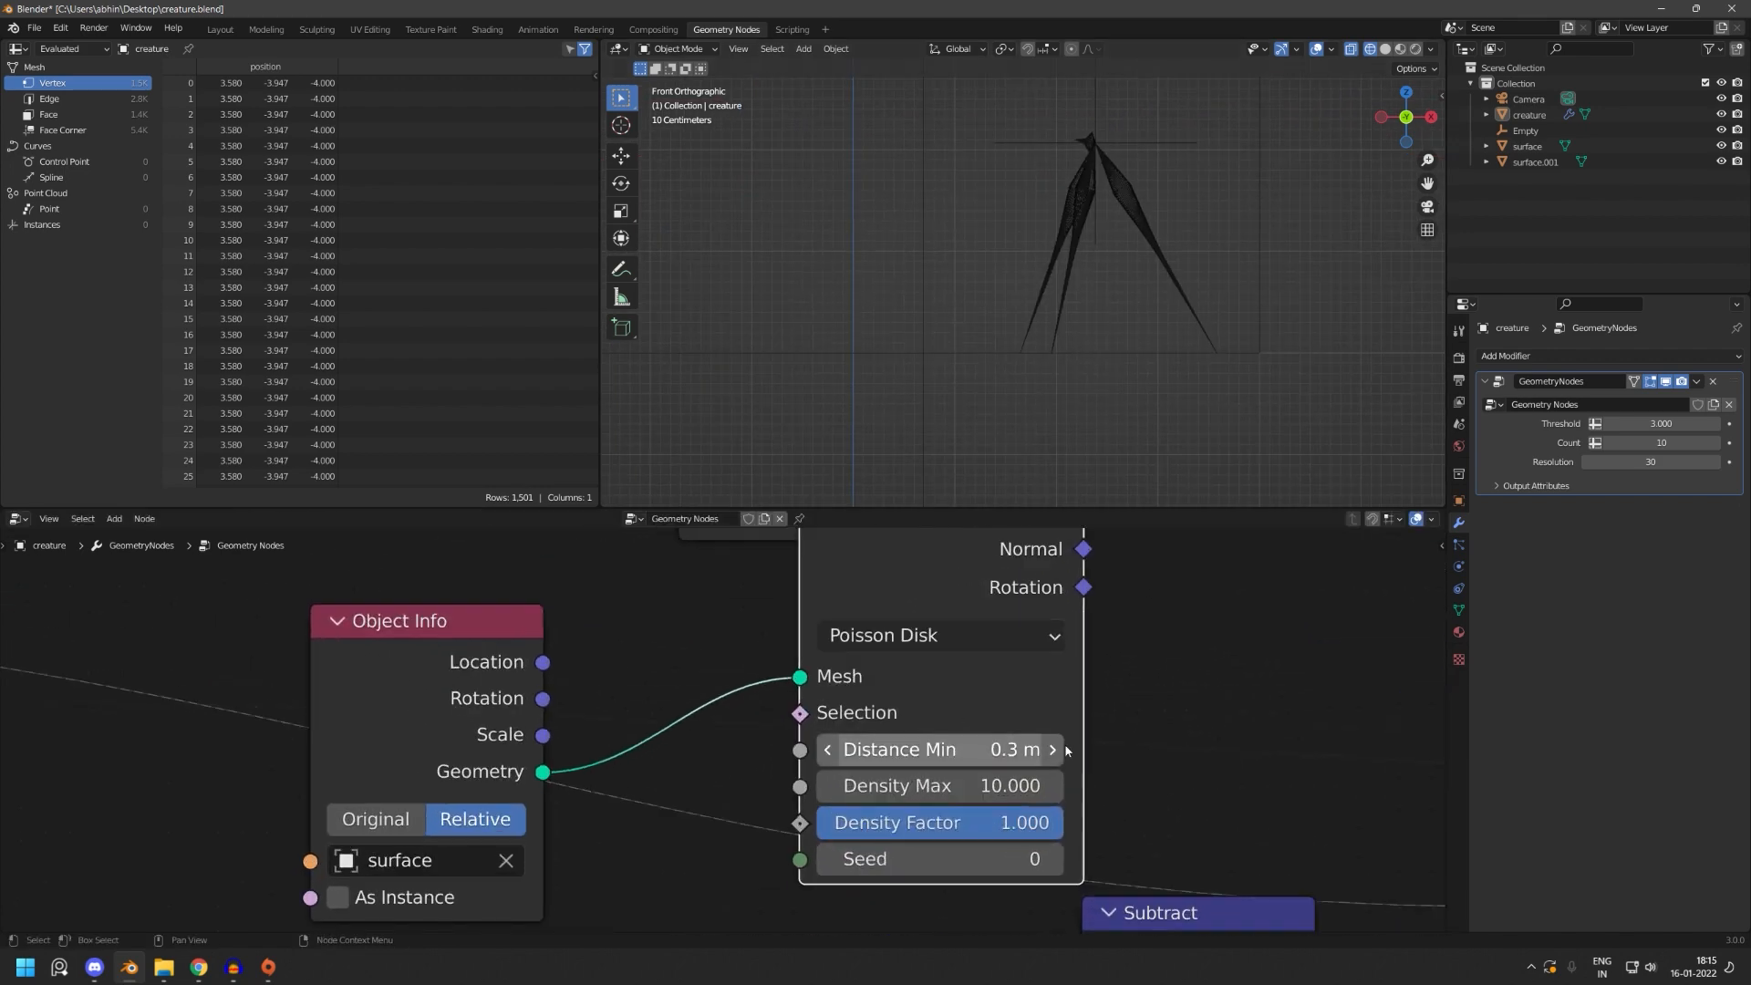
middle_click_drag(1066, 747, 1020, 748)
left_click(922, 750)
type("1")
left_click(1204, 746)
left_click(1003, 745)
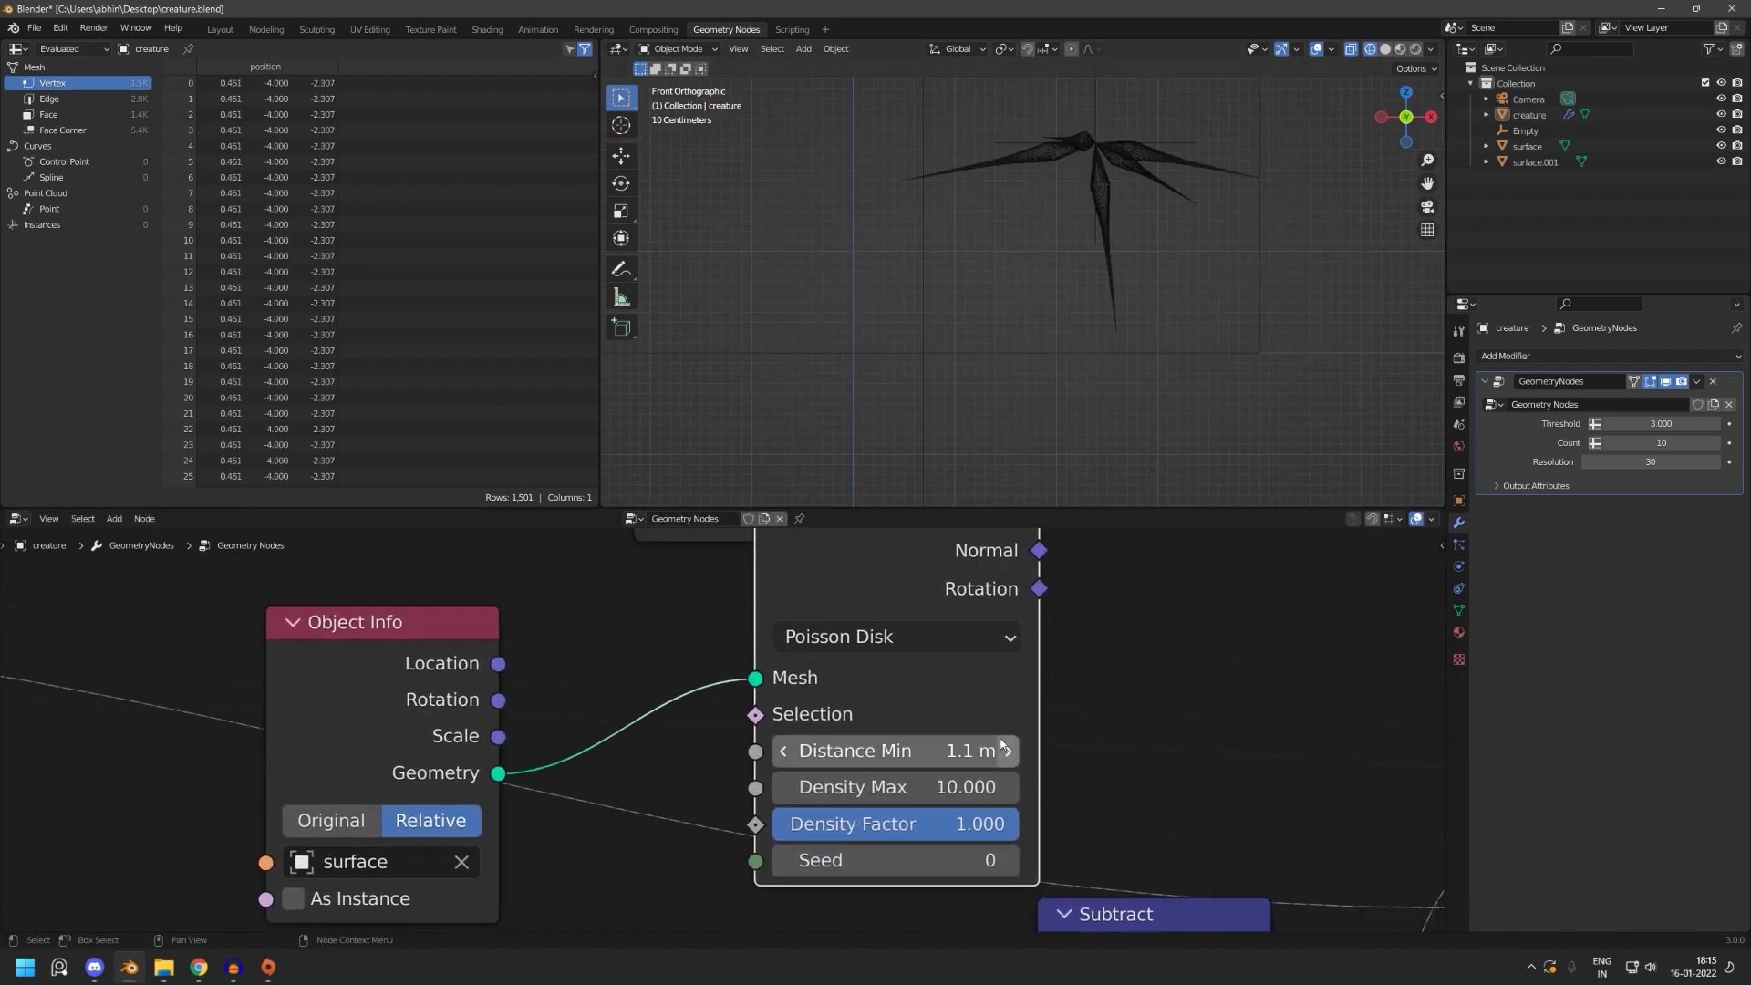
left_click(912, 748)
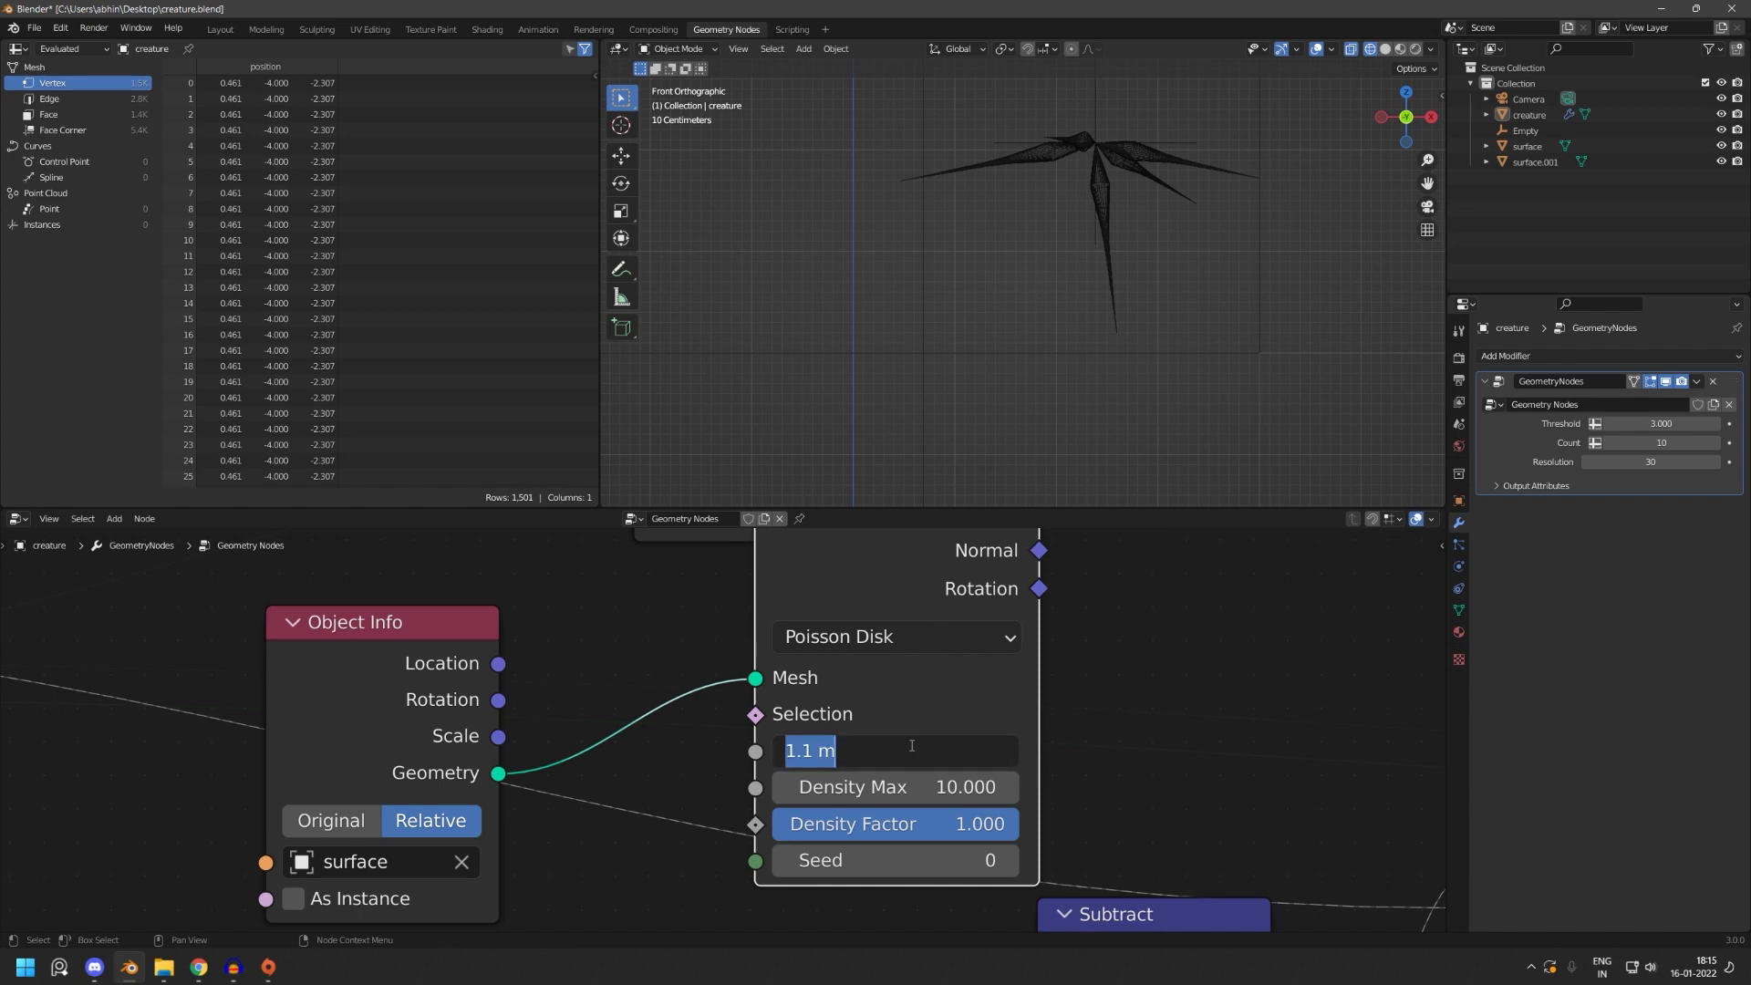
type("0.1")
key("Return")
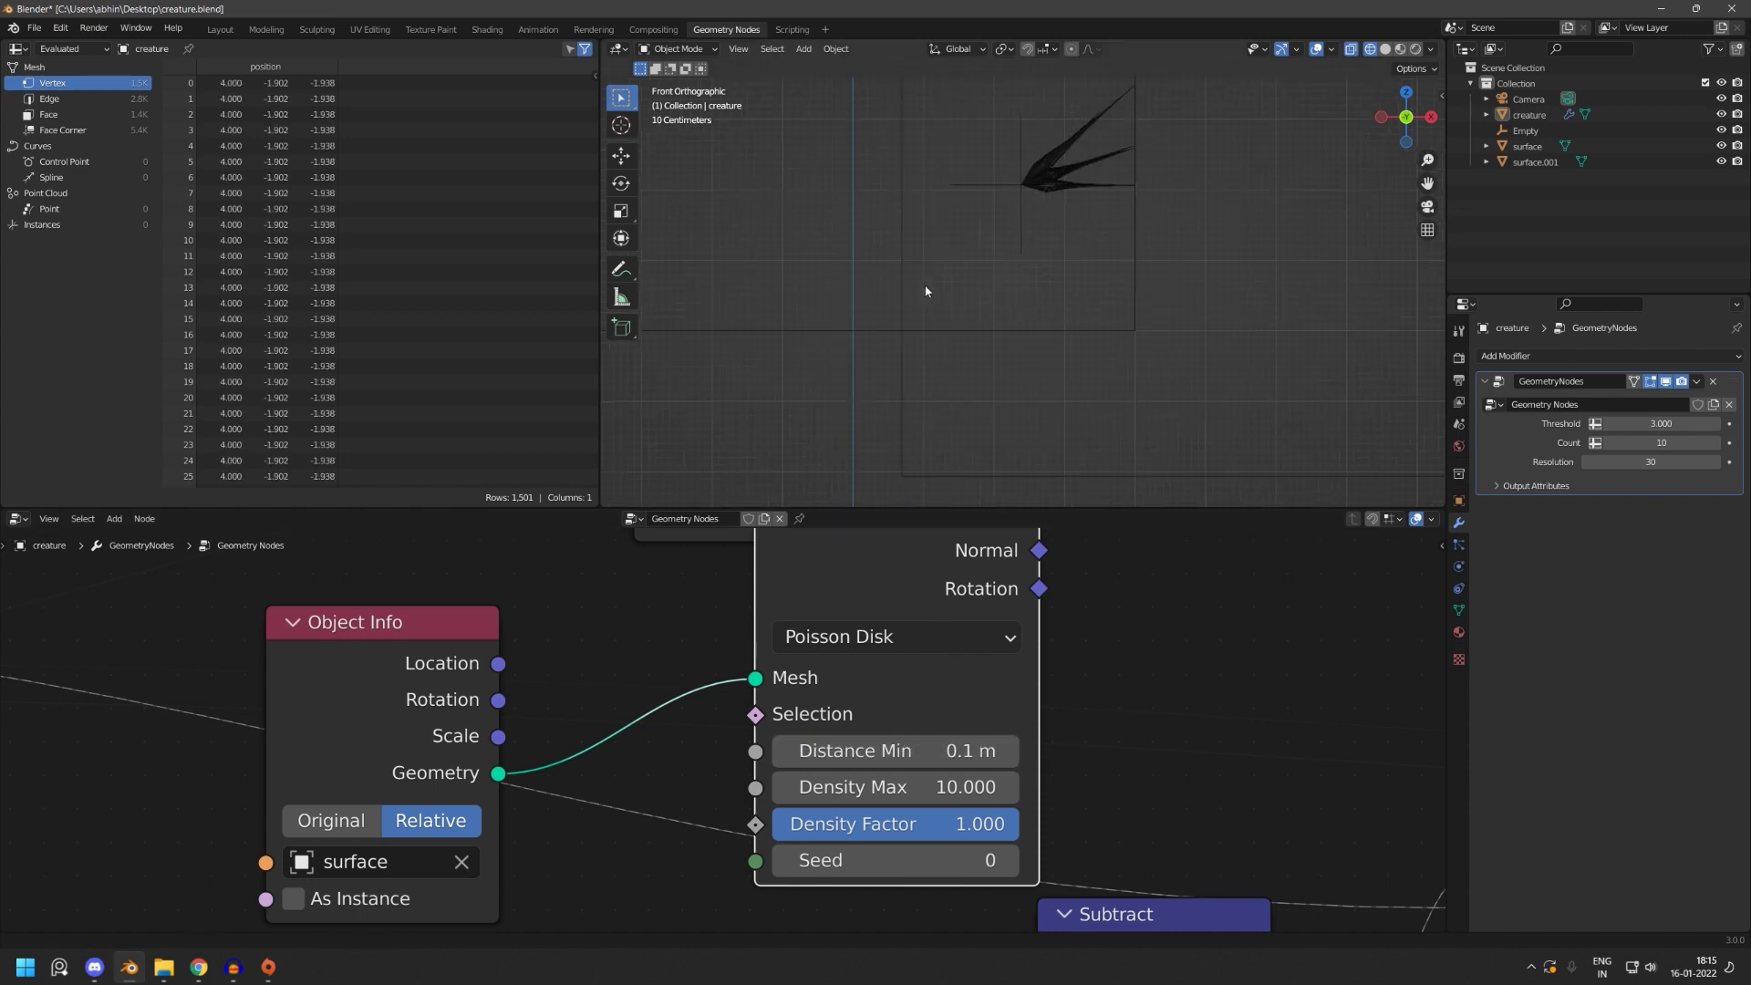
- Remove the Greater Than node while keeping the ID output connected to Delete Geometry's Selection
scroll(1048, 693, "down", 4)
scroll(812, 330, "down", 5)
scroll(1011, 381, "up", 5)
middle_click_drag(811, 331, 679, 286, "shift")
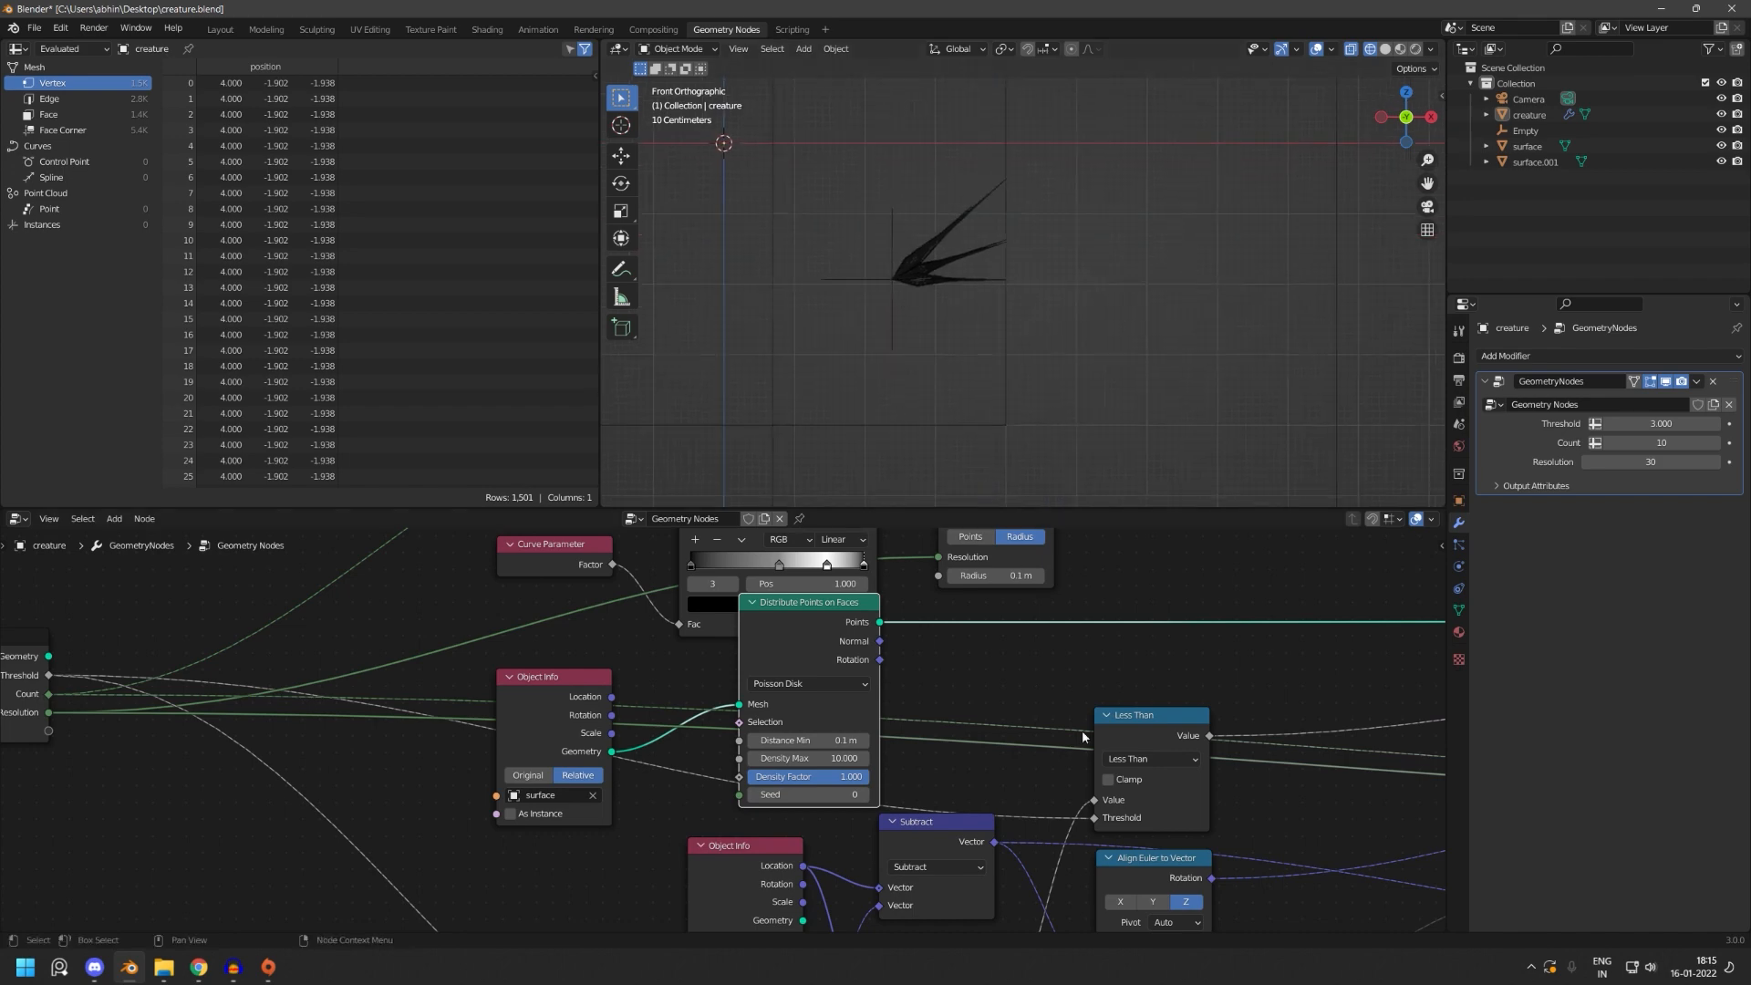
scroll(1175, 703, "down", 10)
middle_click_drag(1409, 790, 784, 795)
scroll(1003, 803, "up", 4)
scroll(829, 763, "up", 2)
middle_click_drag(1044, 806, 940, 768)
scroll(883, 763, "up", 1)
scroll(883, 762, "up", 1)
middle_click_drag(1359, 656, 994, 771)
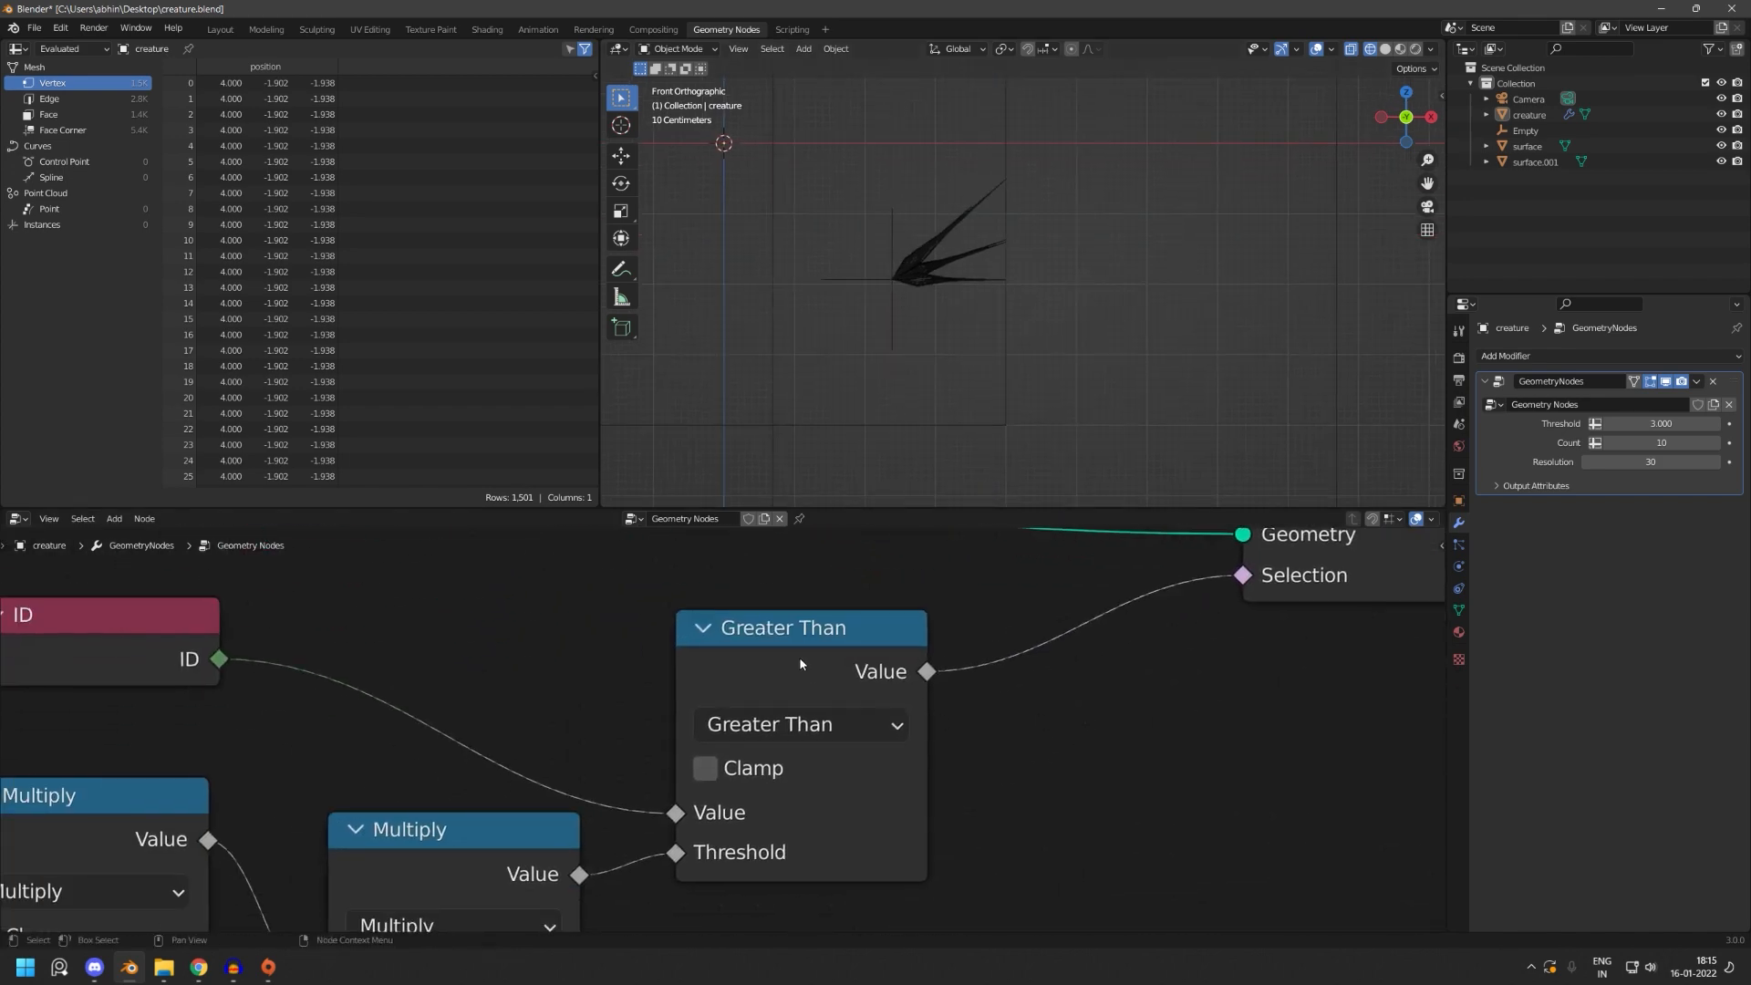
left_click(800, 656)
scroll(770, 713, "down", 5)
middle_click_drag(771, 718, 945, 758, "shift")
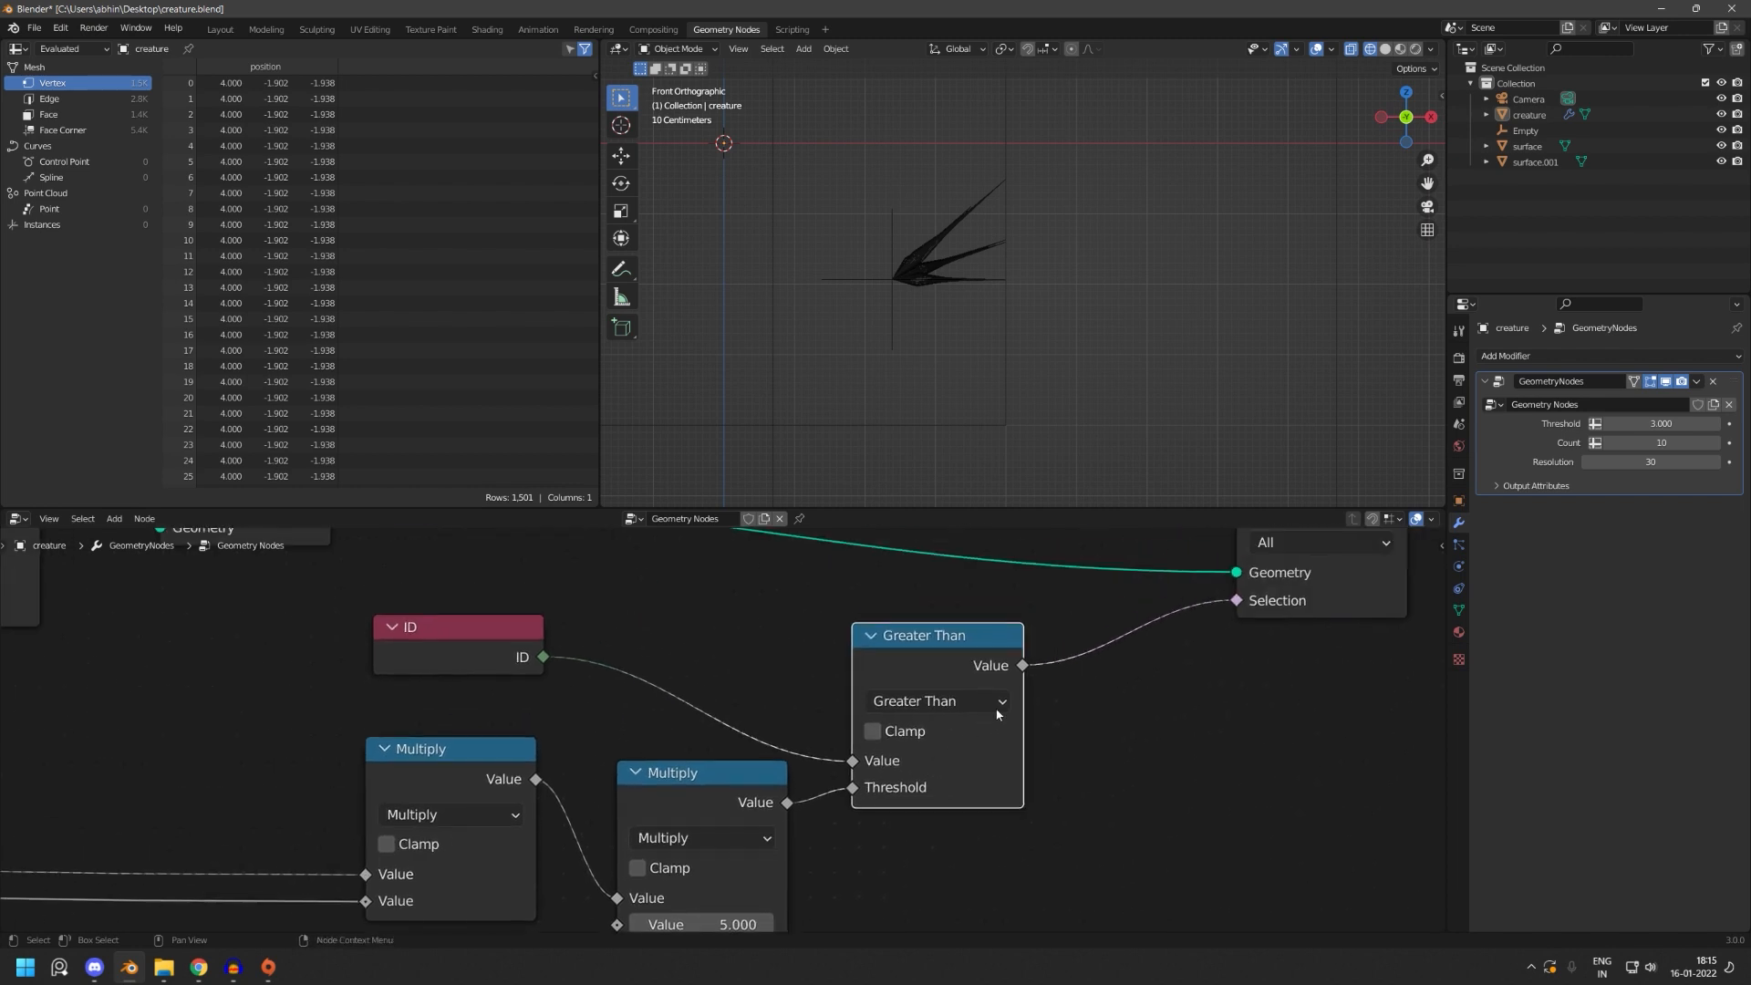
key("ctrl+x")
- Insert a Math node between ID and Delete Geometry's Selection and set its operation to Divide
scroll(868, 720, "up", 3)
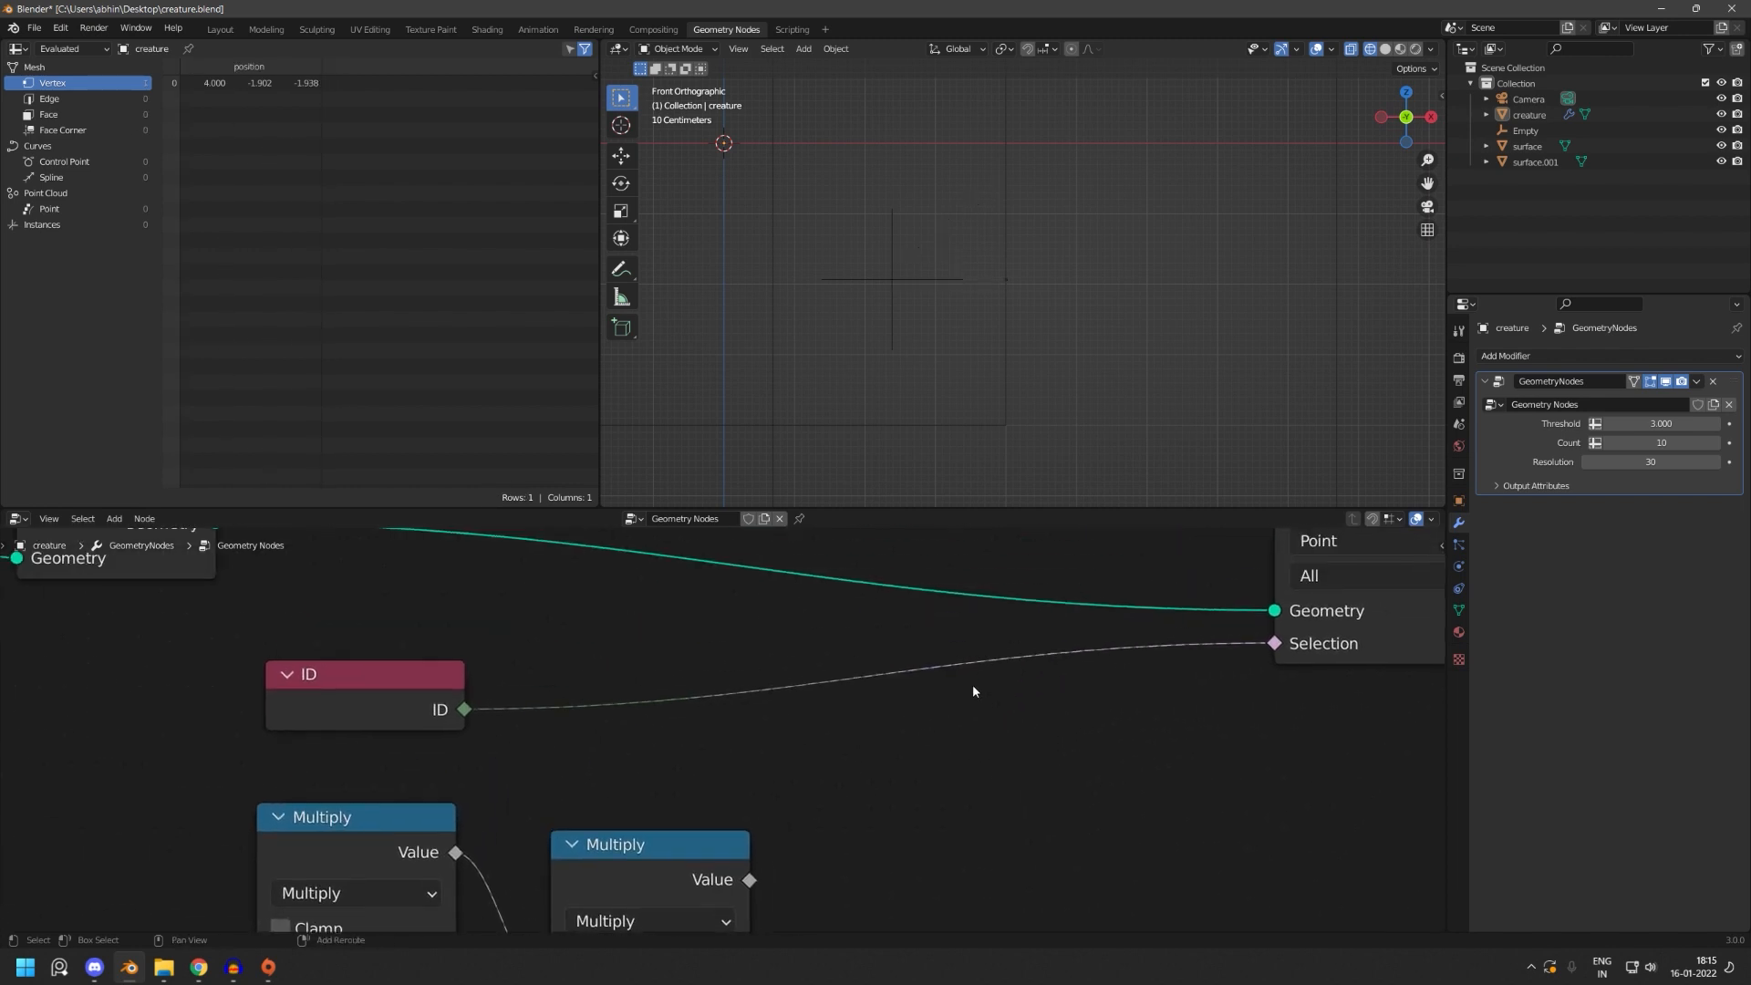
key("shift+a")
left_click(916, 626)
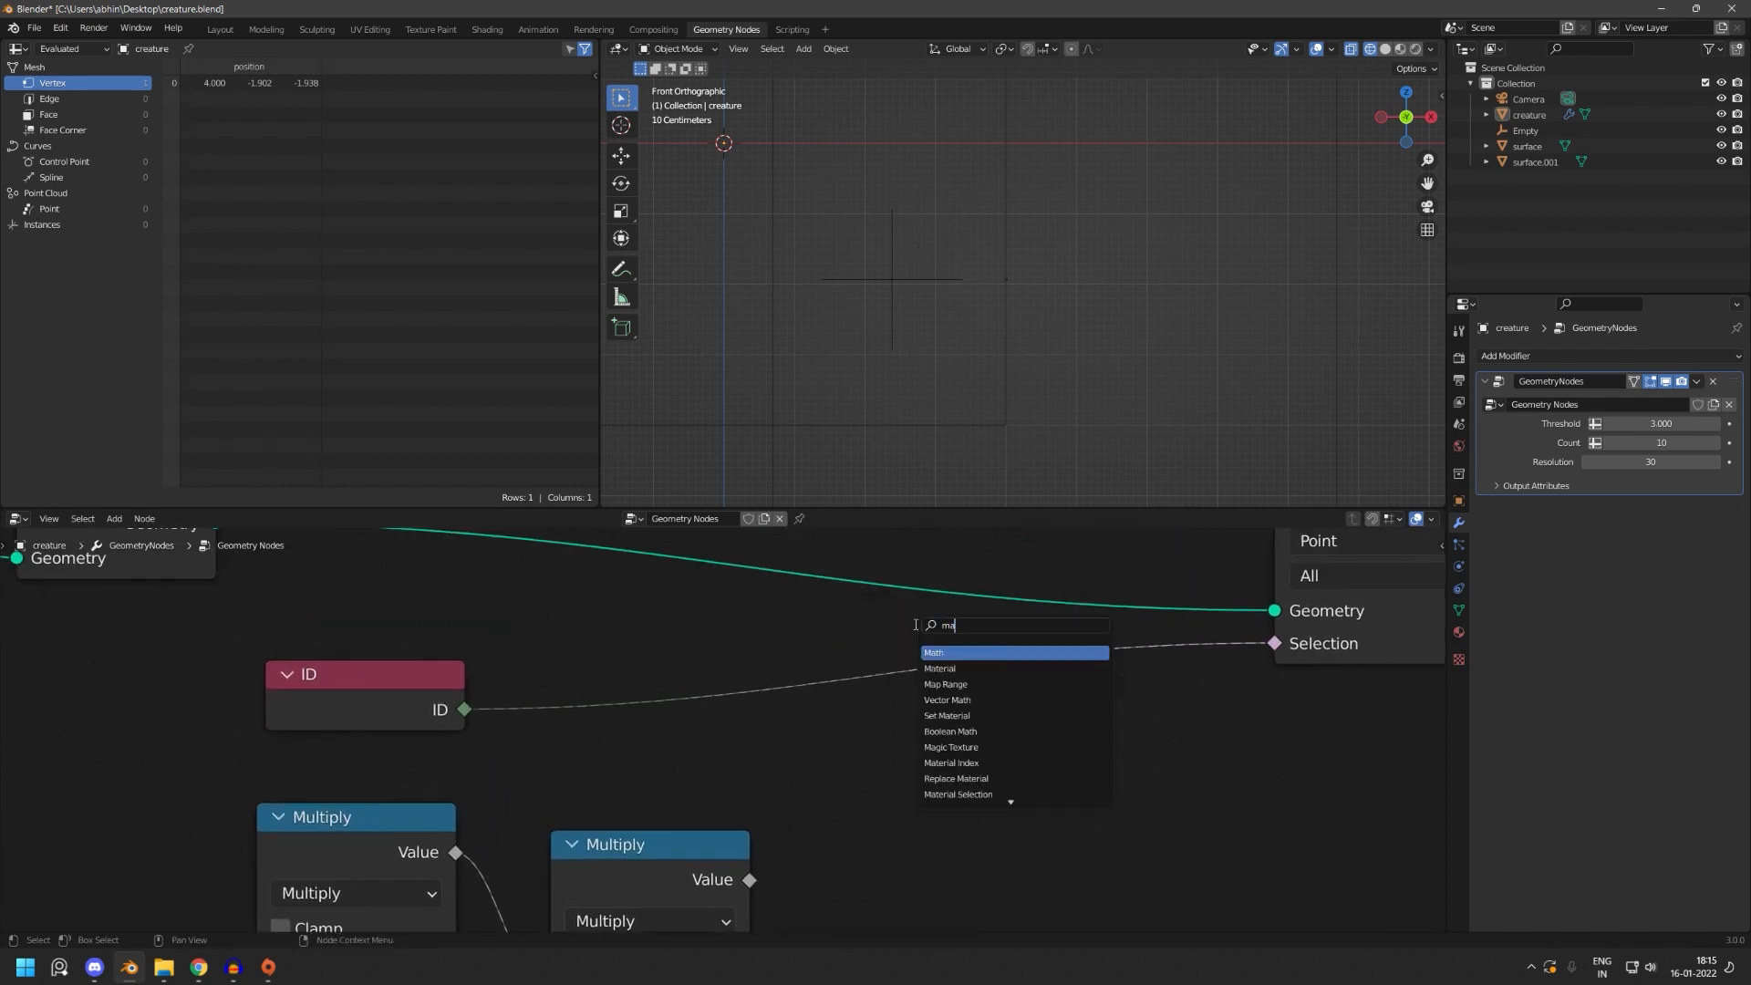
key("Return")
left_click(912, 634)
scroll(1126, 735, "up", 2)
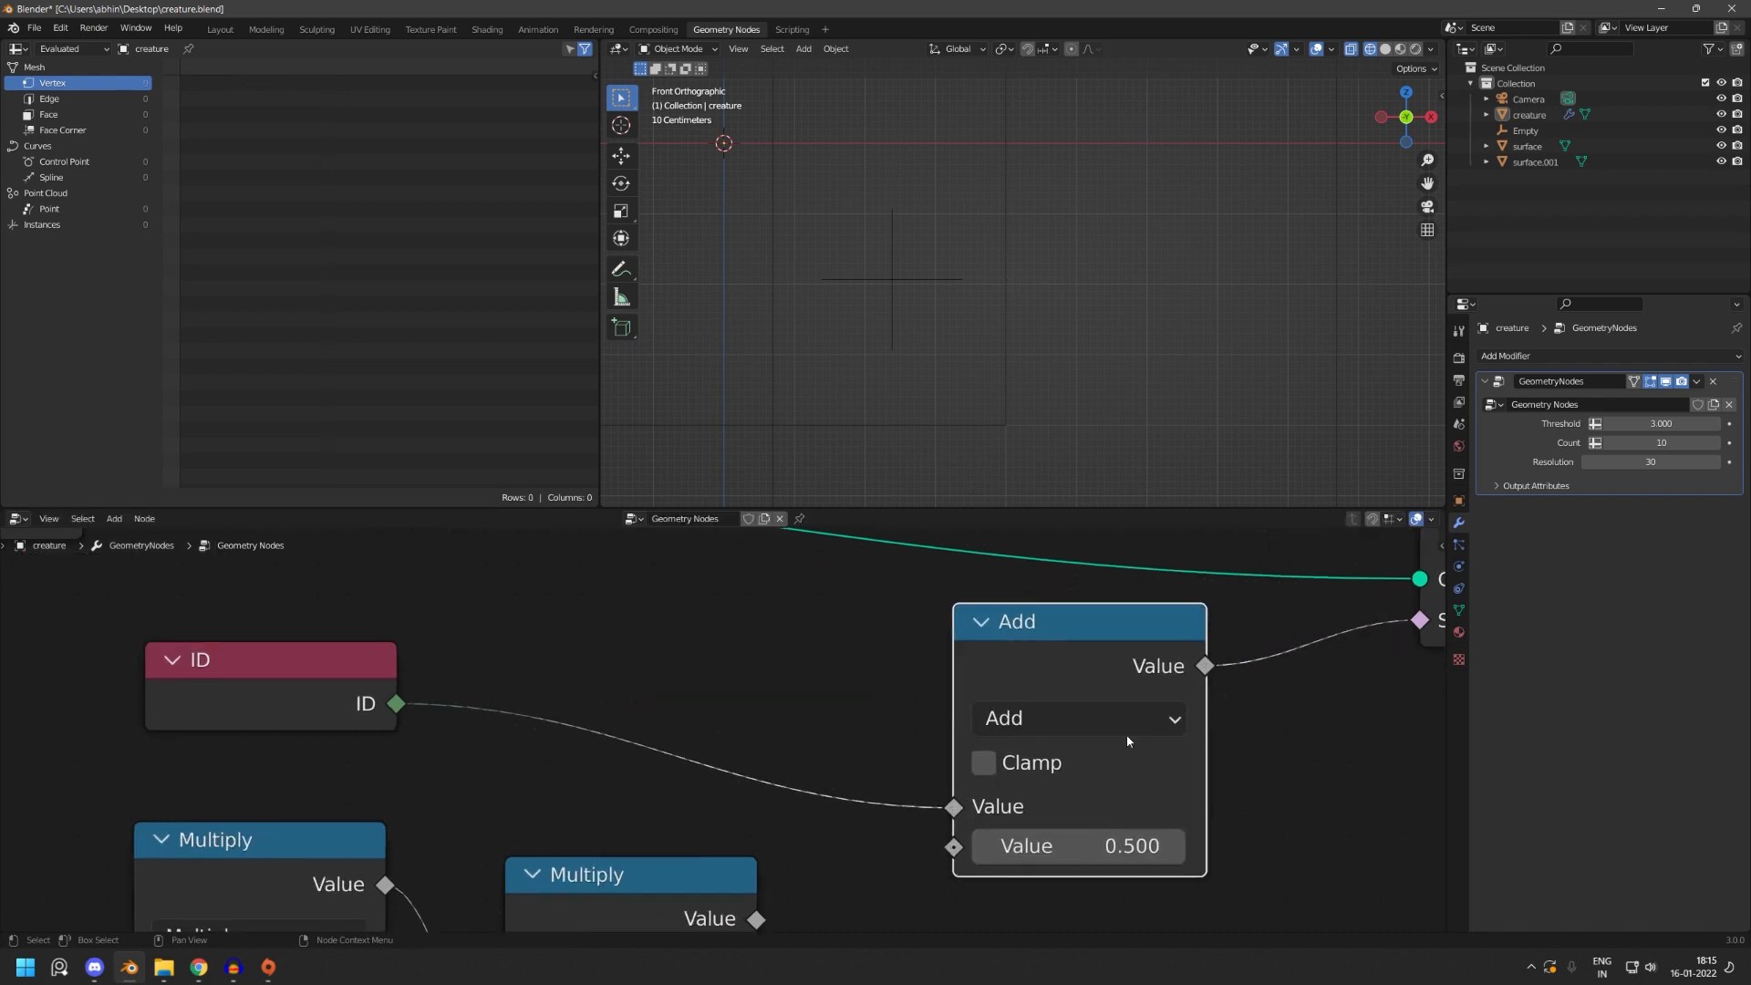
left_click(1128, 720)
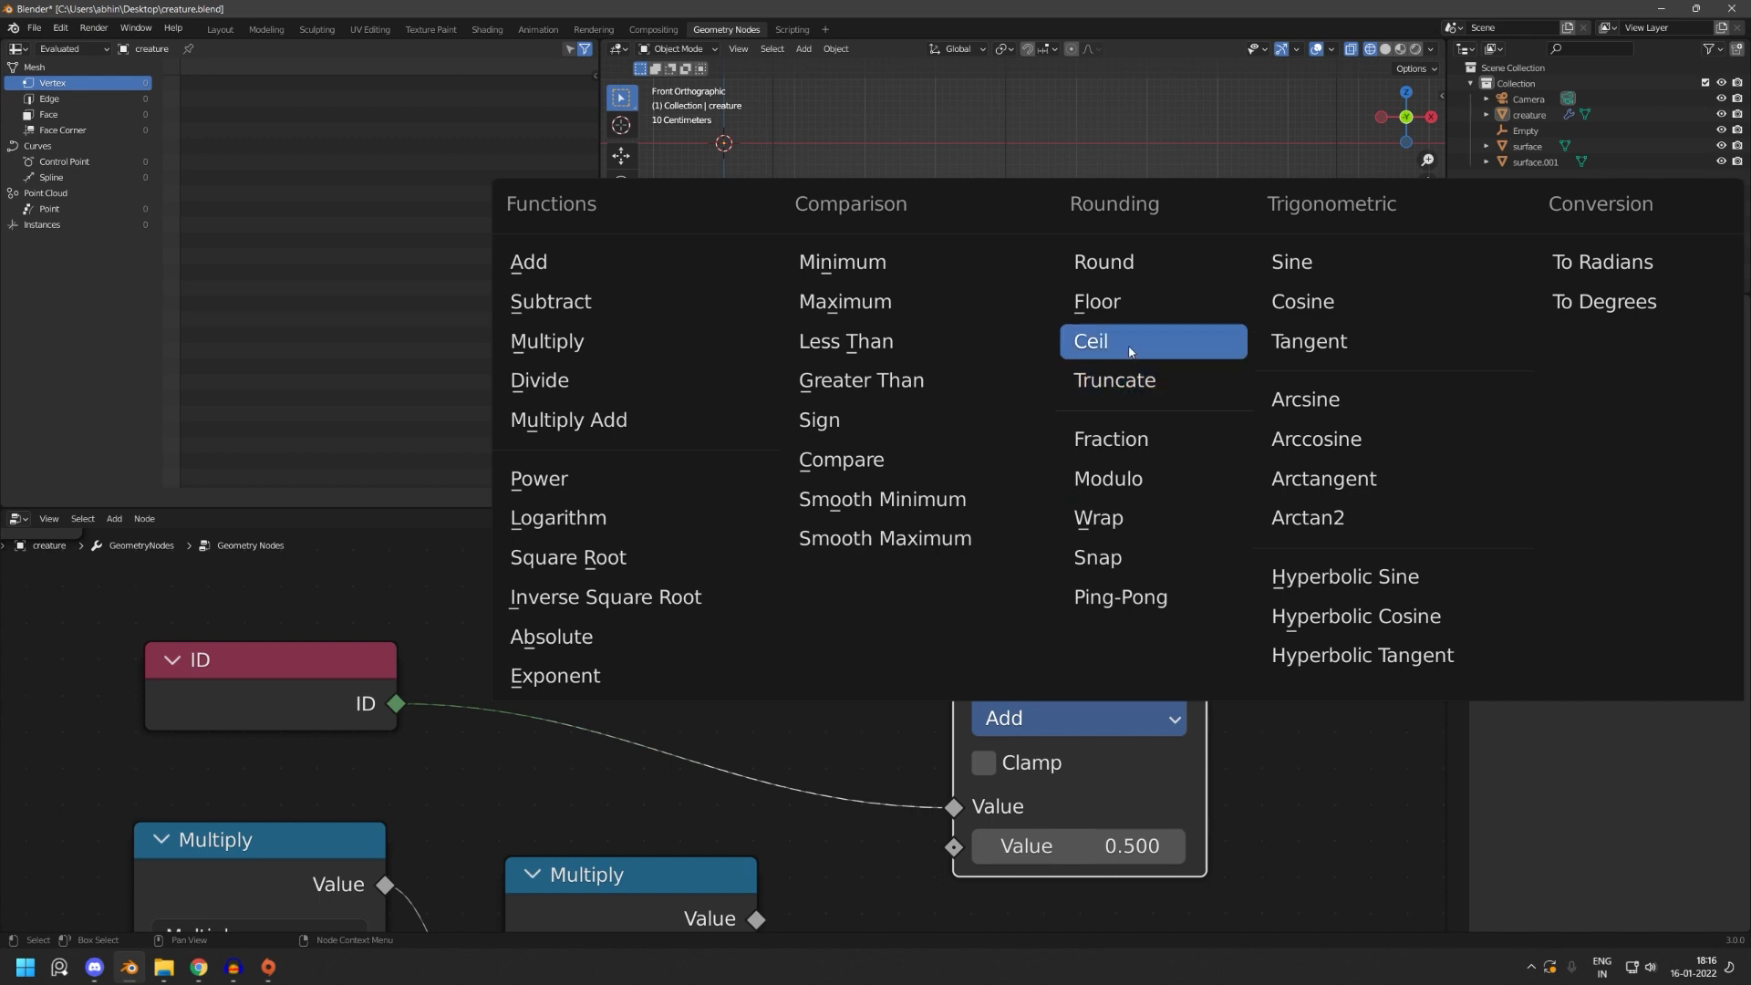
left_click(539, 380)
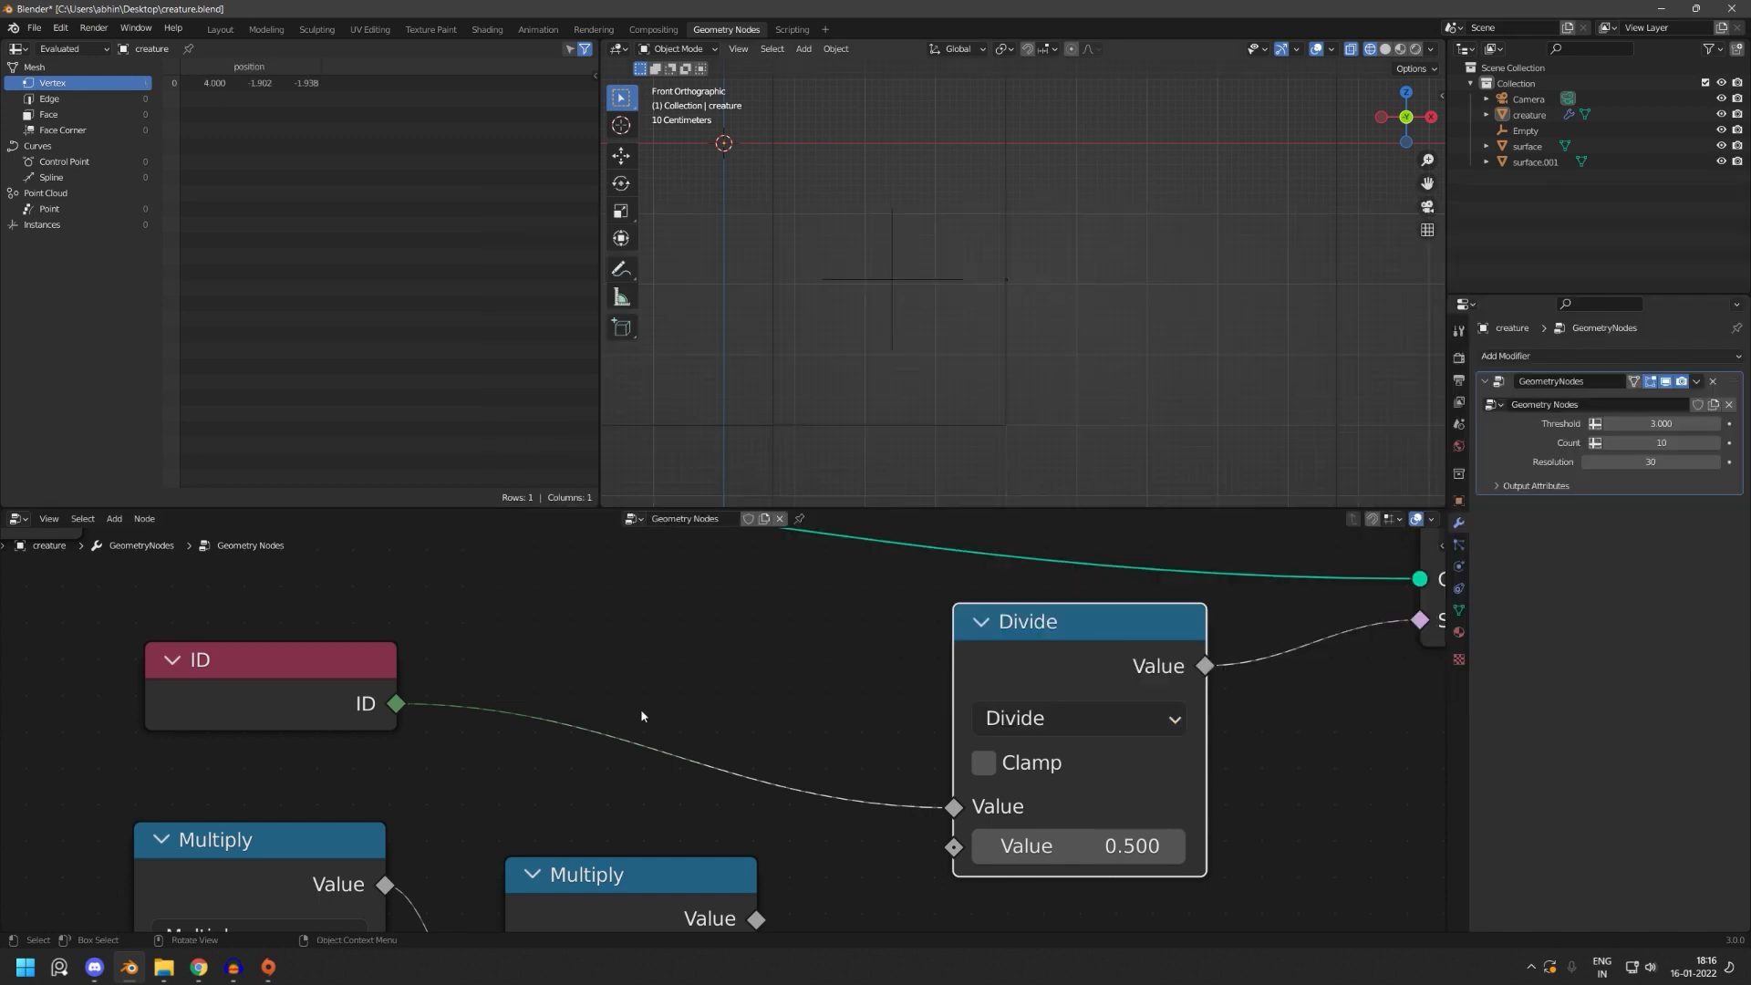
- Connect the first Multiply node's output to the Divide node's second value and delete the second Multiply node
middle_click_drag(641, 714, 758, 586)
left_click_drag(502, 754, 827, 657)
left_click(792, 774)
key("x")
scroll(794, 802, "down", 6)
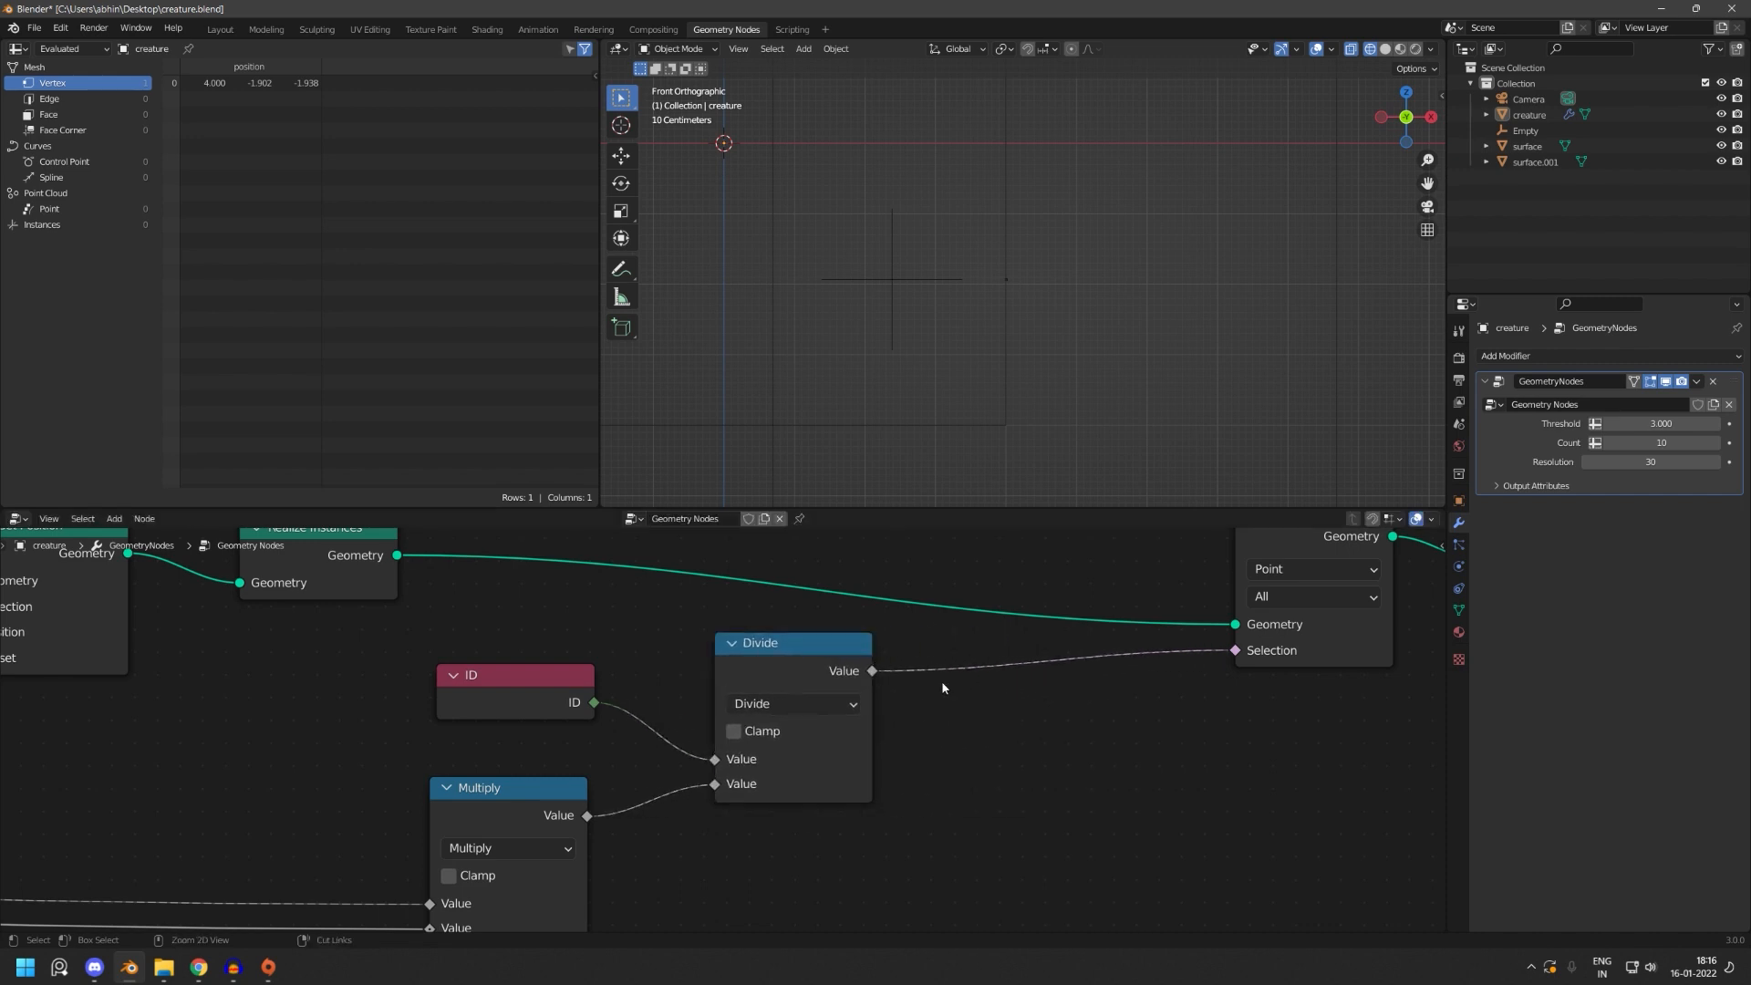
scroll(943, 328, "down", 1)
middle_click_drag(971, 310, 1129, 368, "shift")
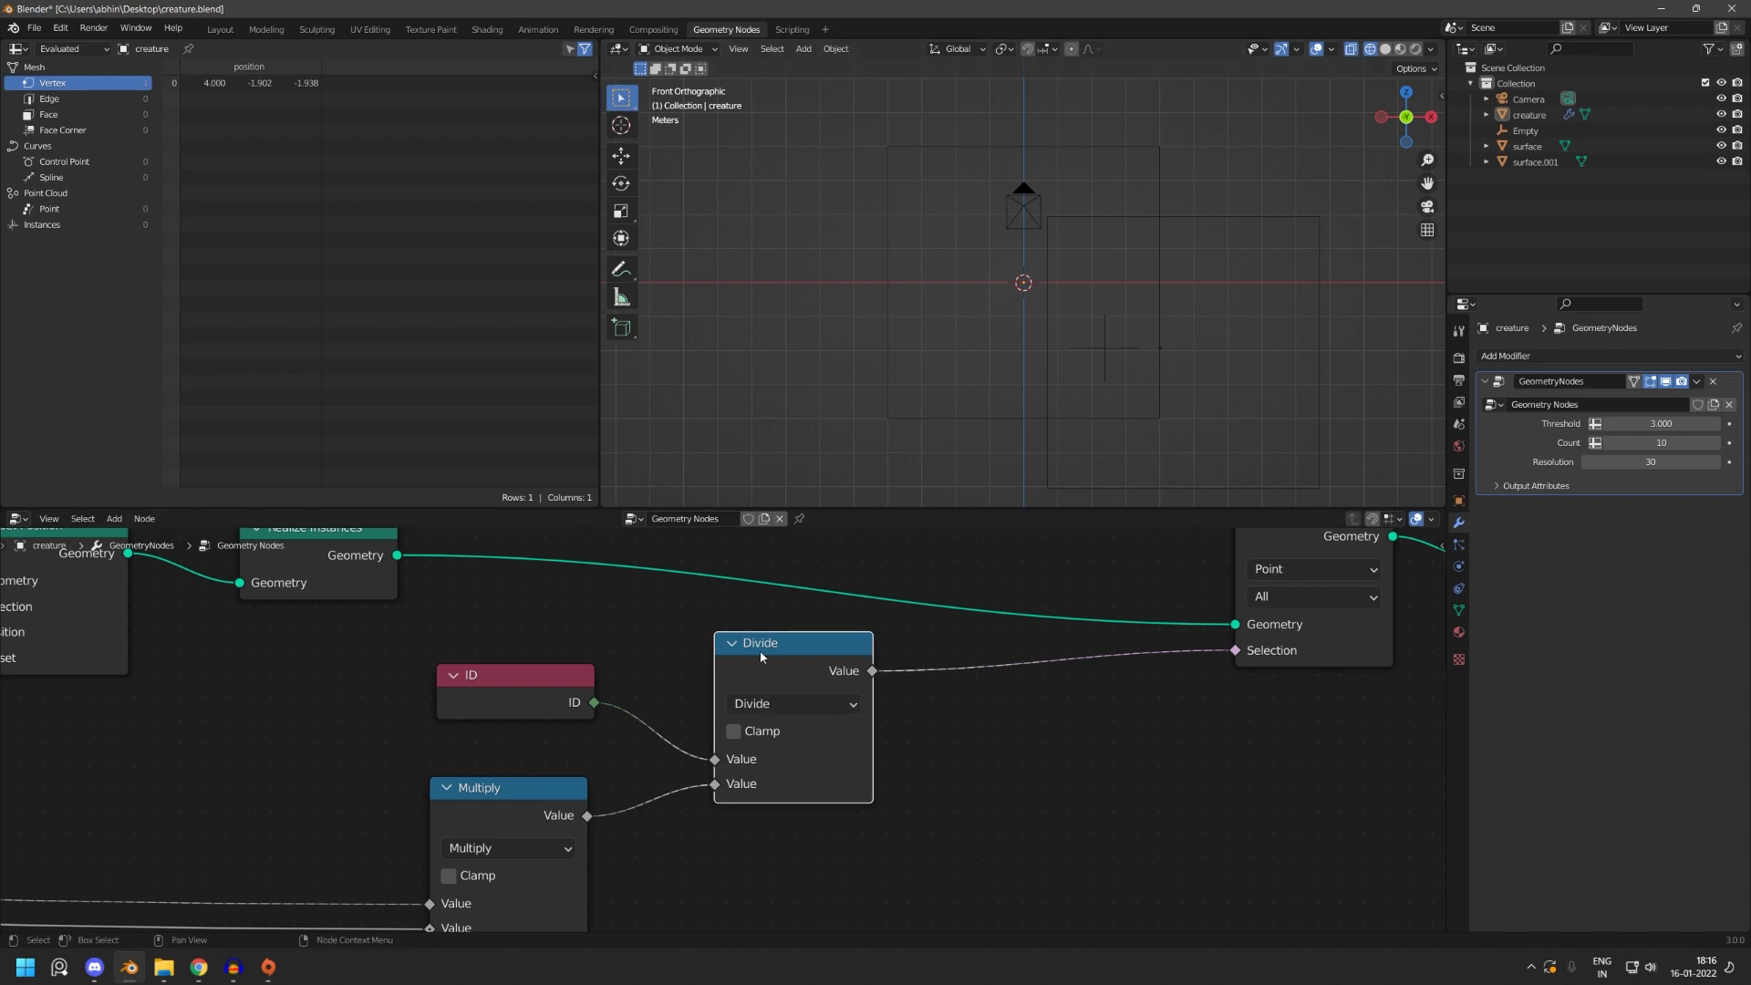
- Duplicate the Divide node onto the link to Delete Geometry's Selection and change the copy's operation to Fraction
key("shift+d")
left_click(1028, 652)
scroll(971, 808, "up", 3)
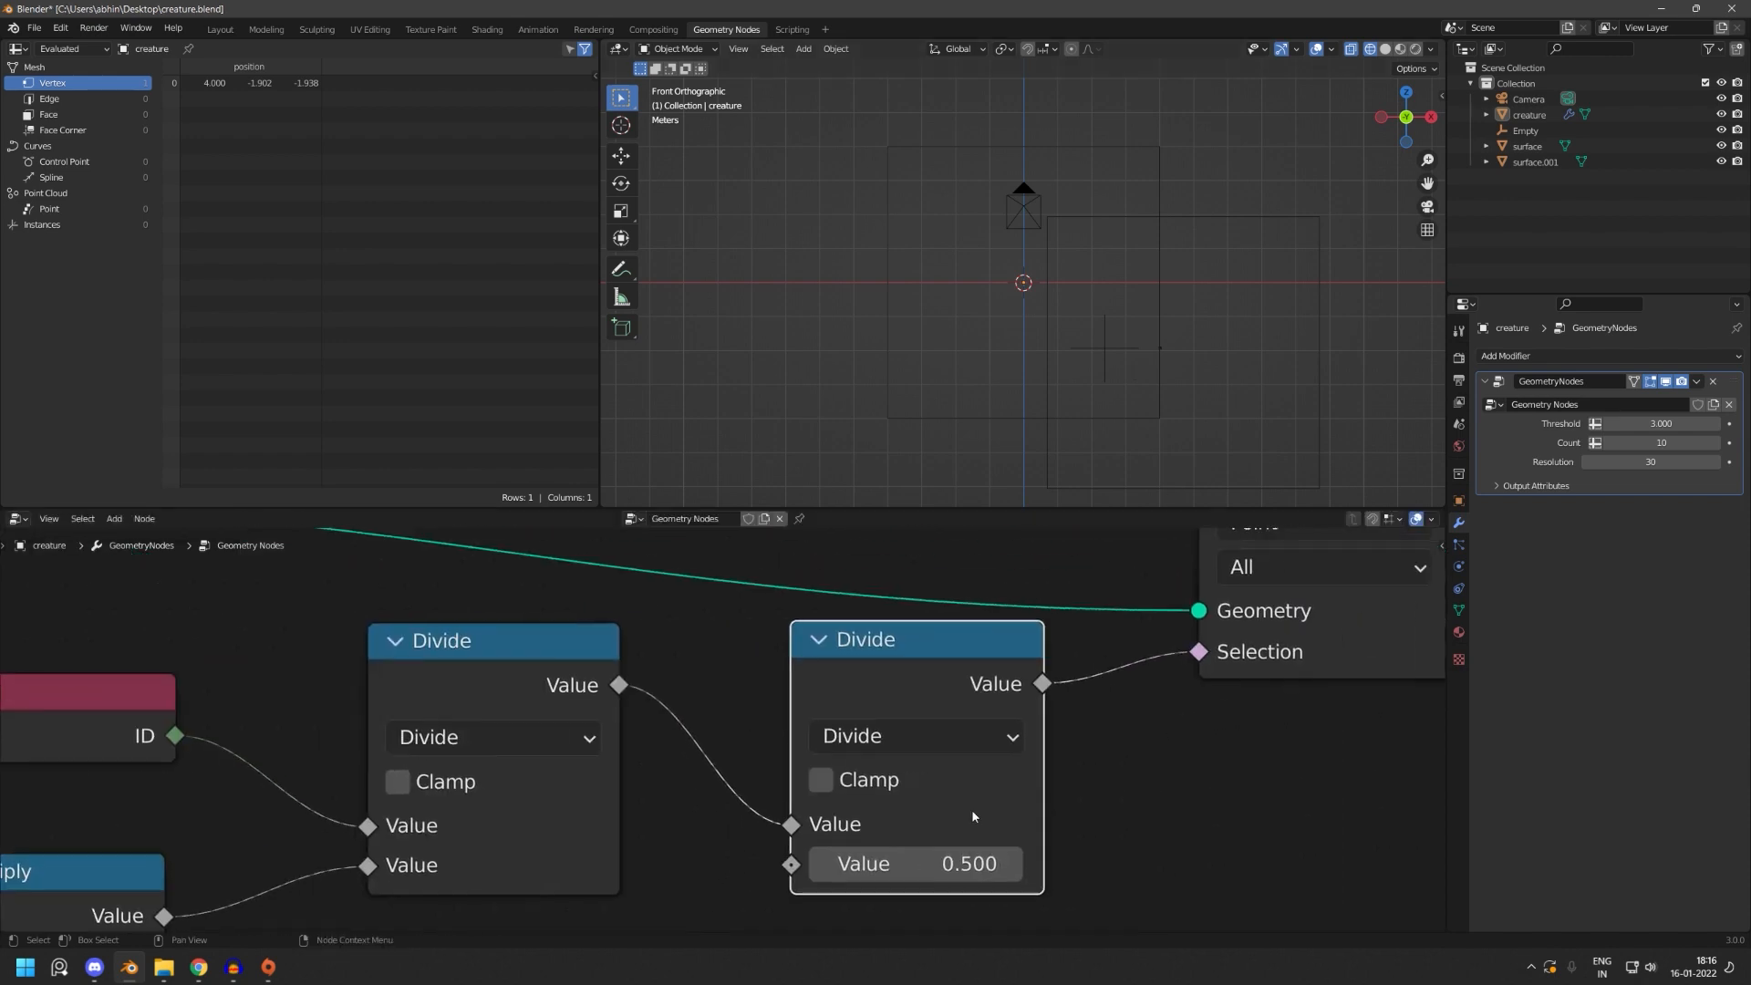
left_click(992, 732)
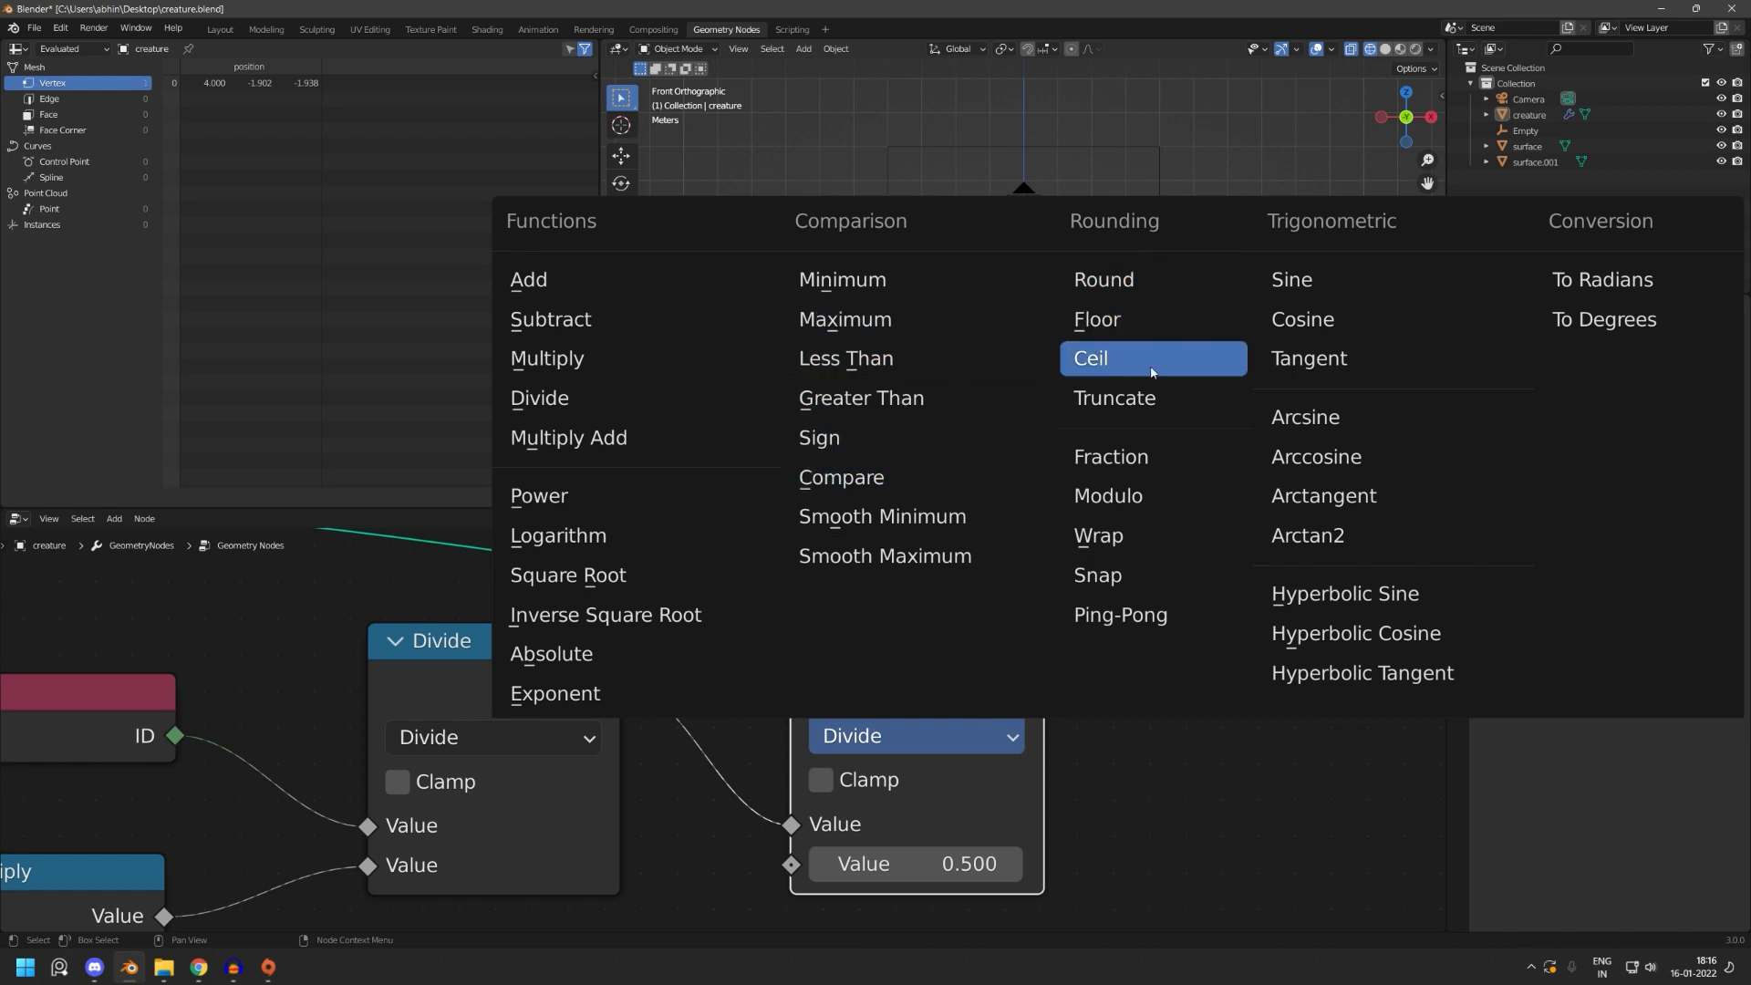
left_click(1227, 456)
scroll(1190, 815, "down", 3)
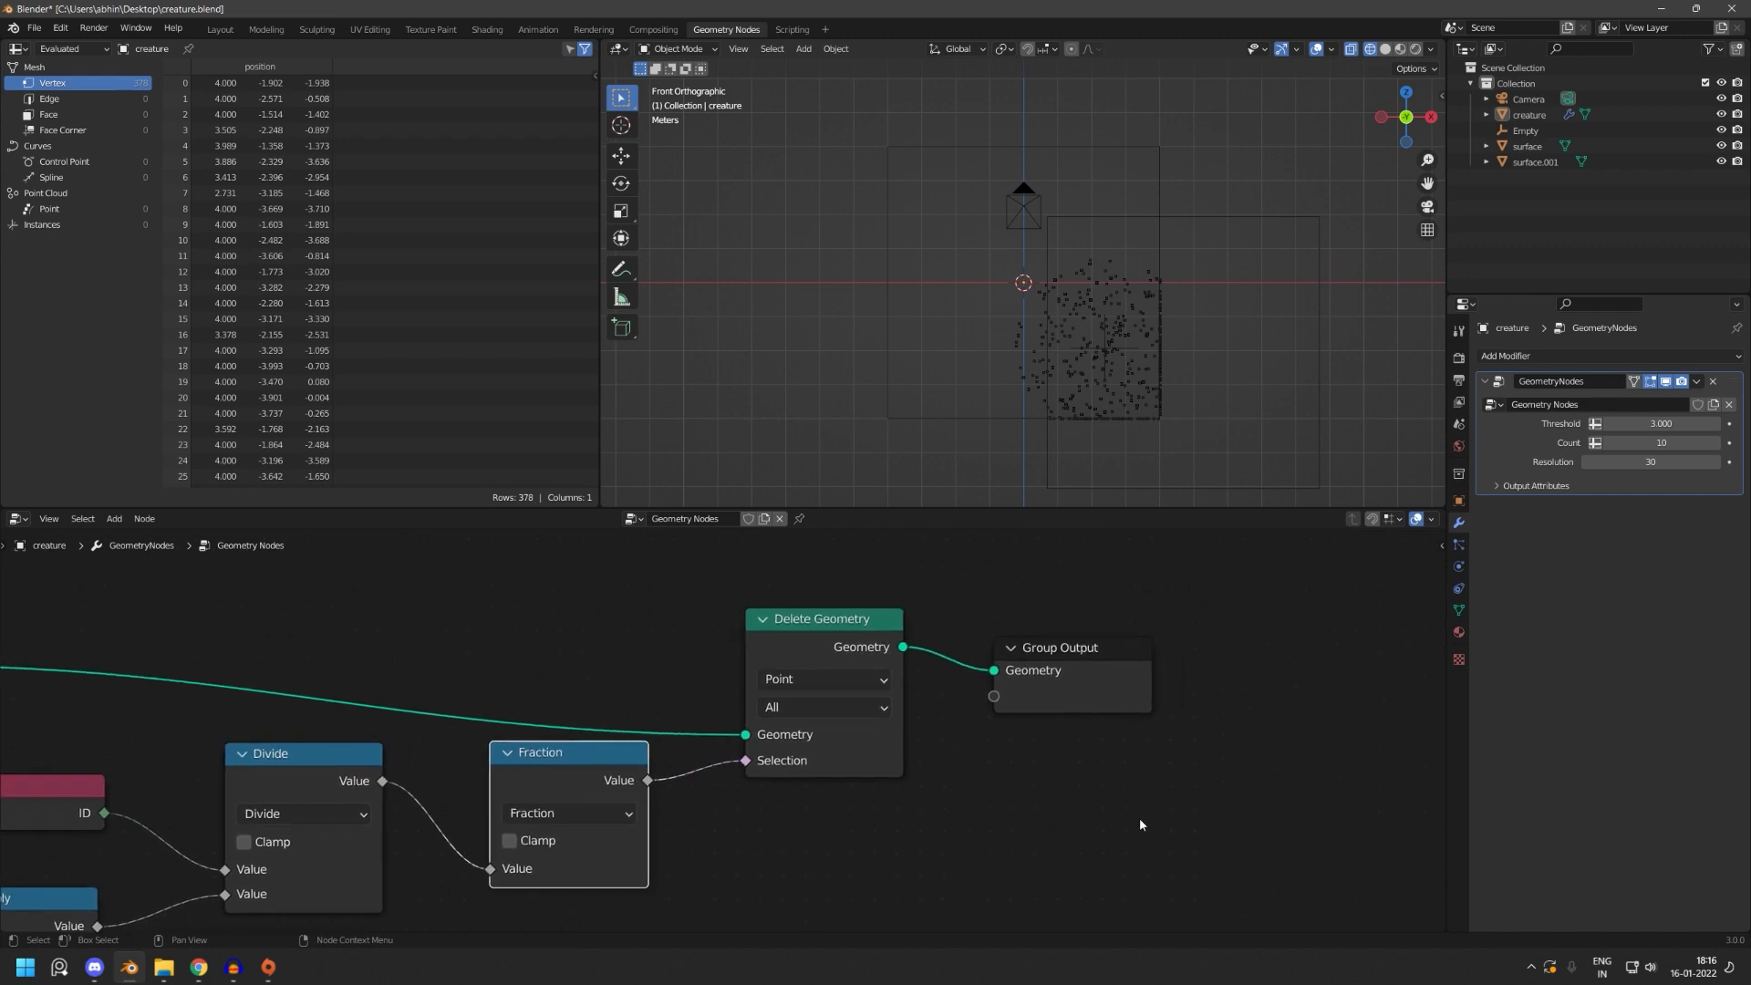
- Move Delete Geometry farther along and insert a ColorRamp node between Fraction and its Selection
left_click_drag(865, 641, 1145, 574)
scroll(983, 725, "up", 3)
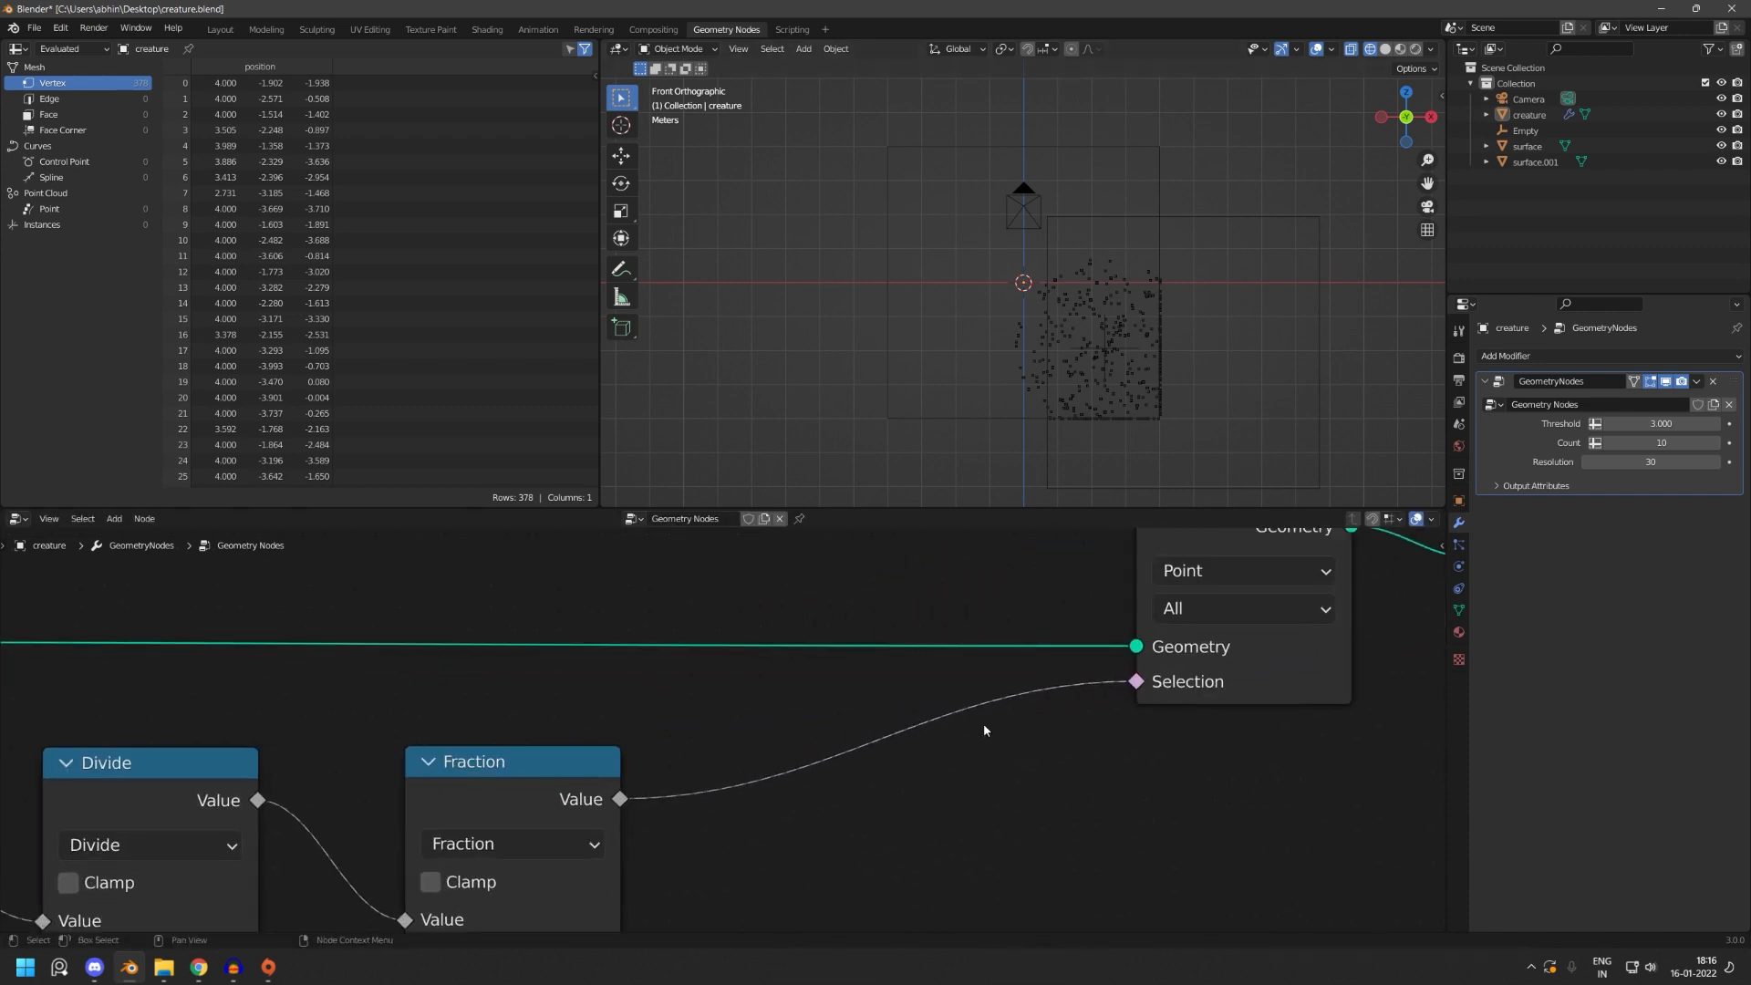
key("shift+a")
left_click(828, 627)
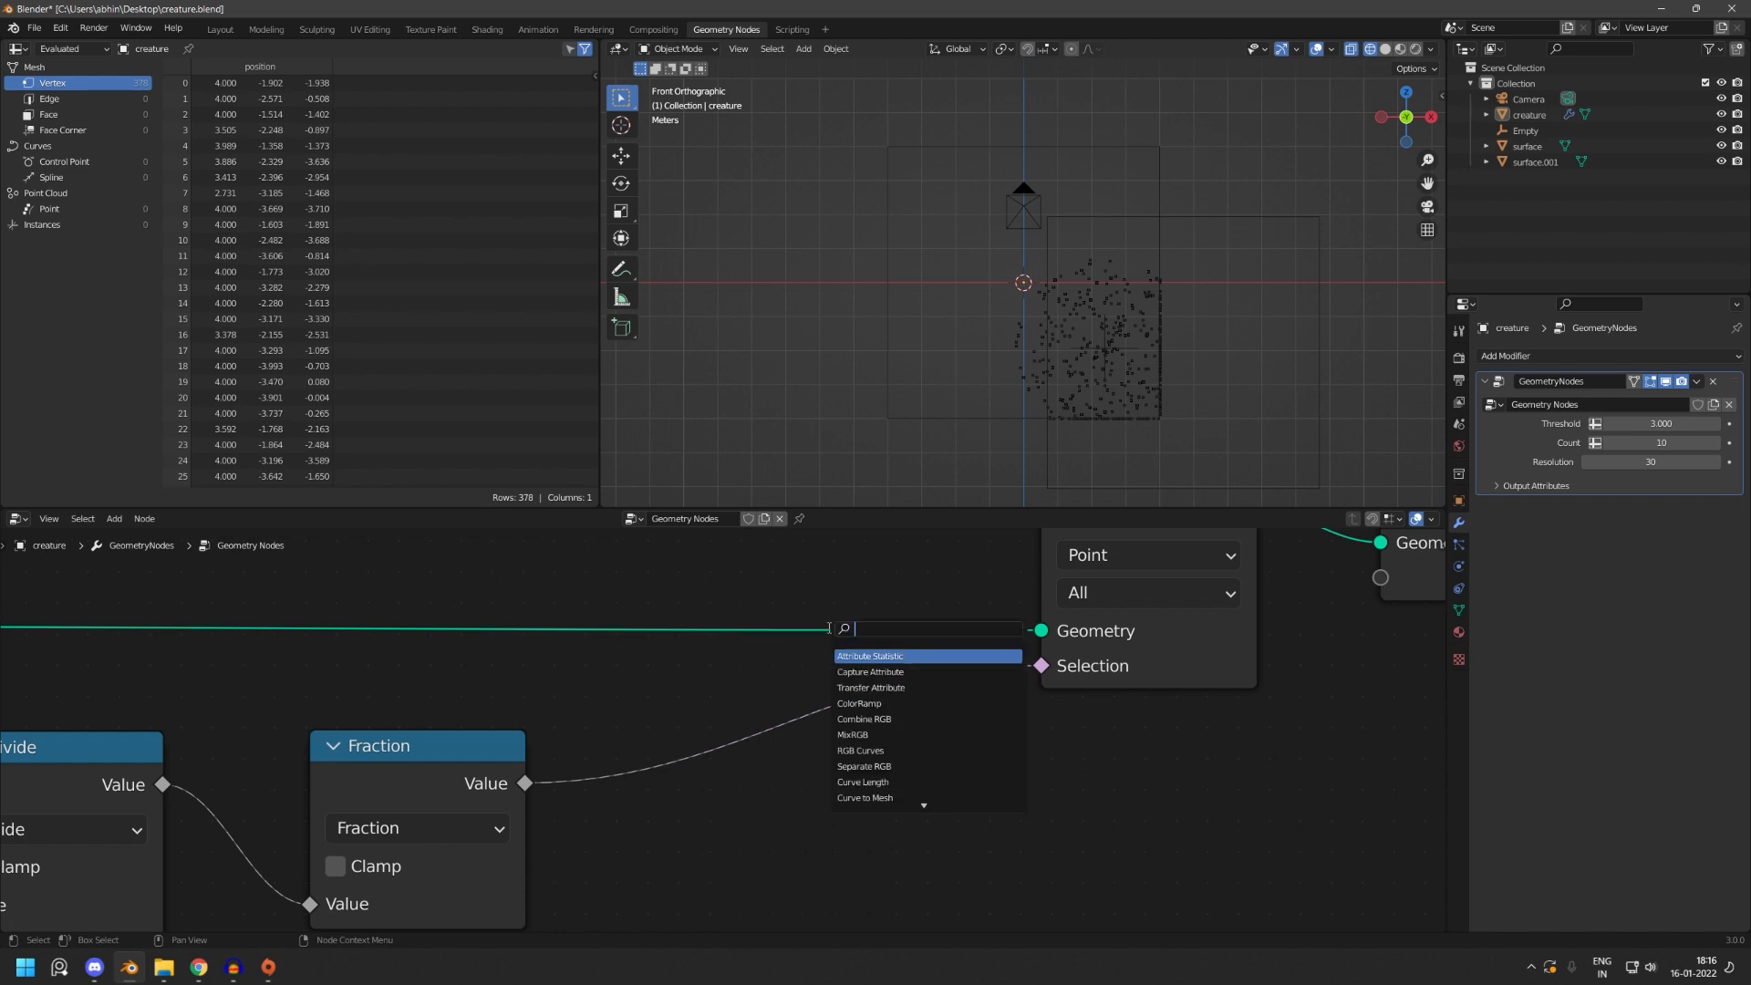
key("Down")
key("Return")
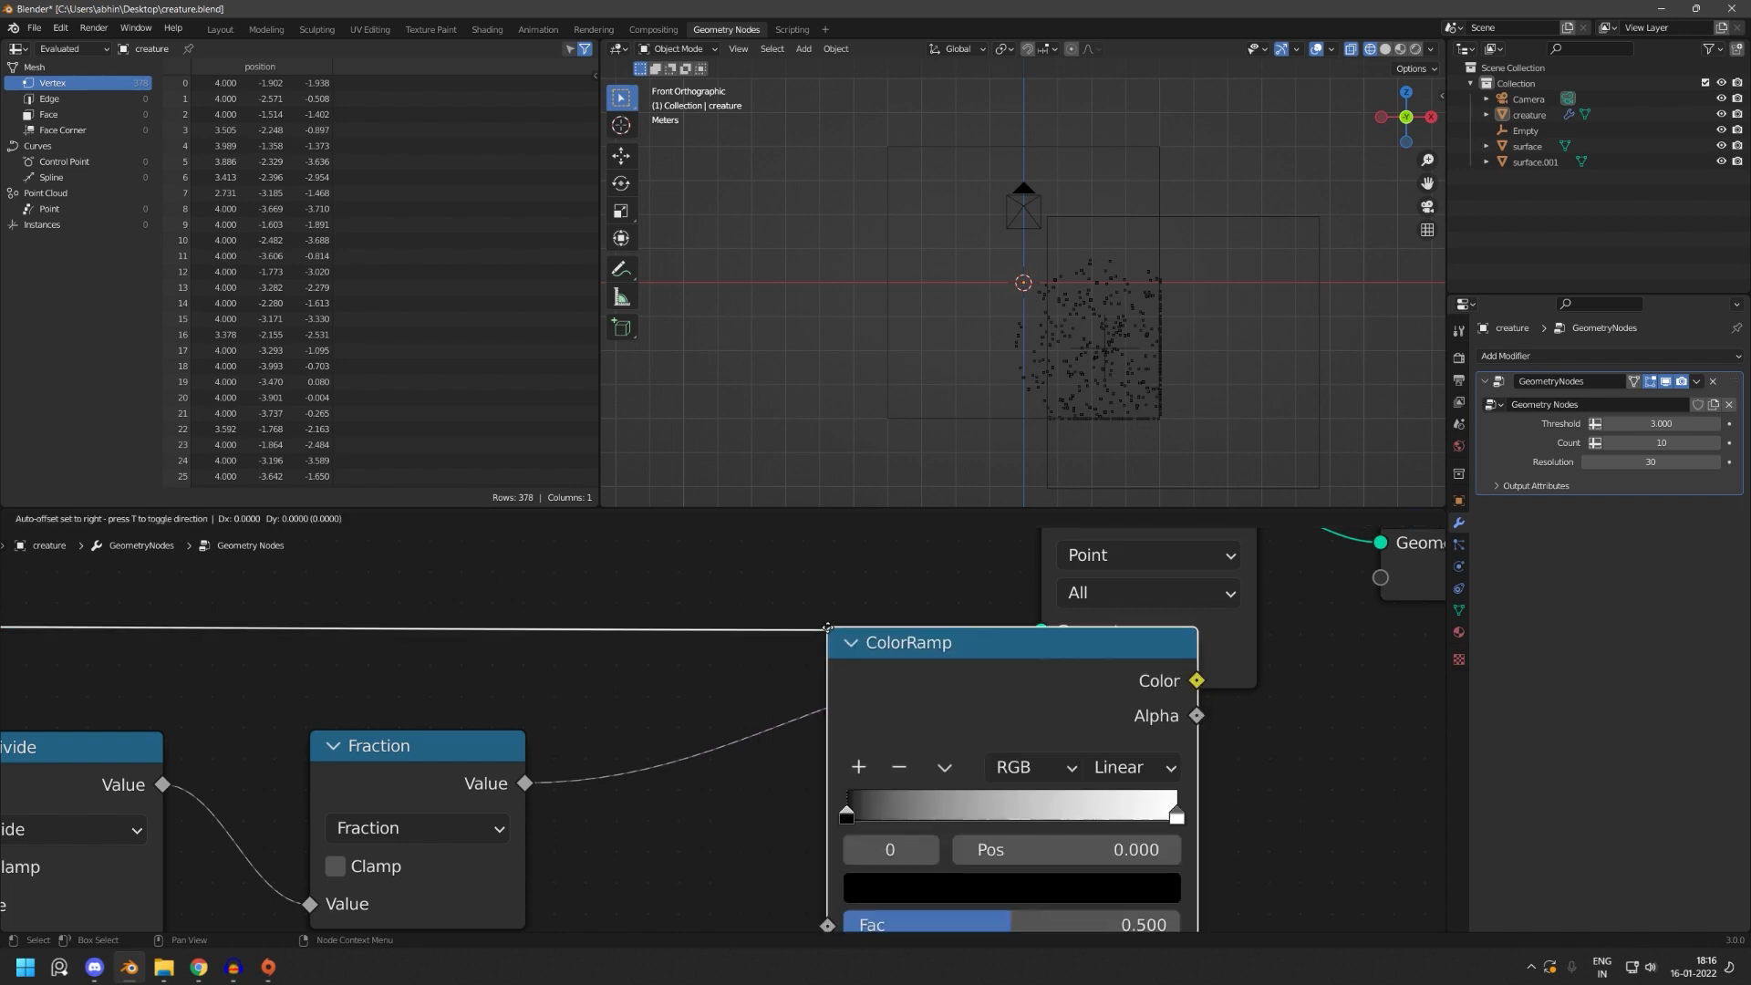
left_click(754, 719)
scroll(728, 727, "down", 5)
middle_click_drag(1191, 654, 1102, 680)
- Remove the Delete Geometry node without breaking the geometry link and insert a Set Position node before Group Output
left_click(1080, 614)
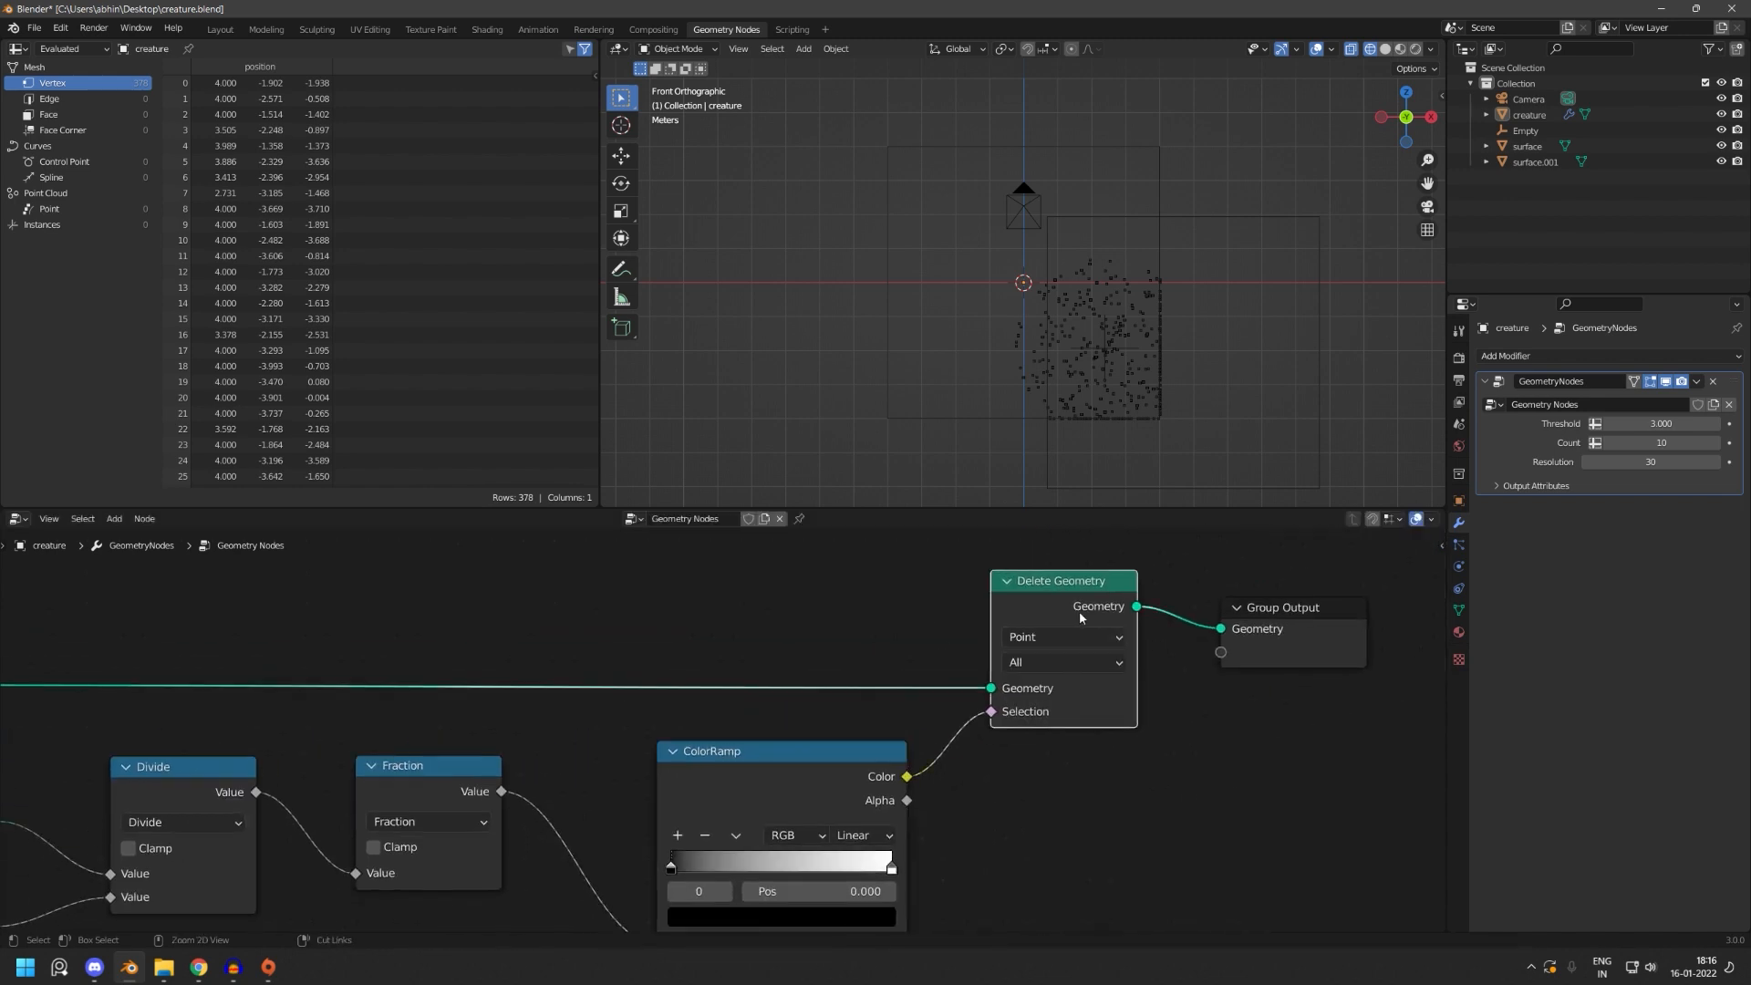
key("ctrl+x")
scroll(930, 696, "up", 2)
key("shift+a")
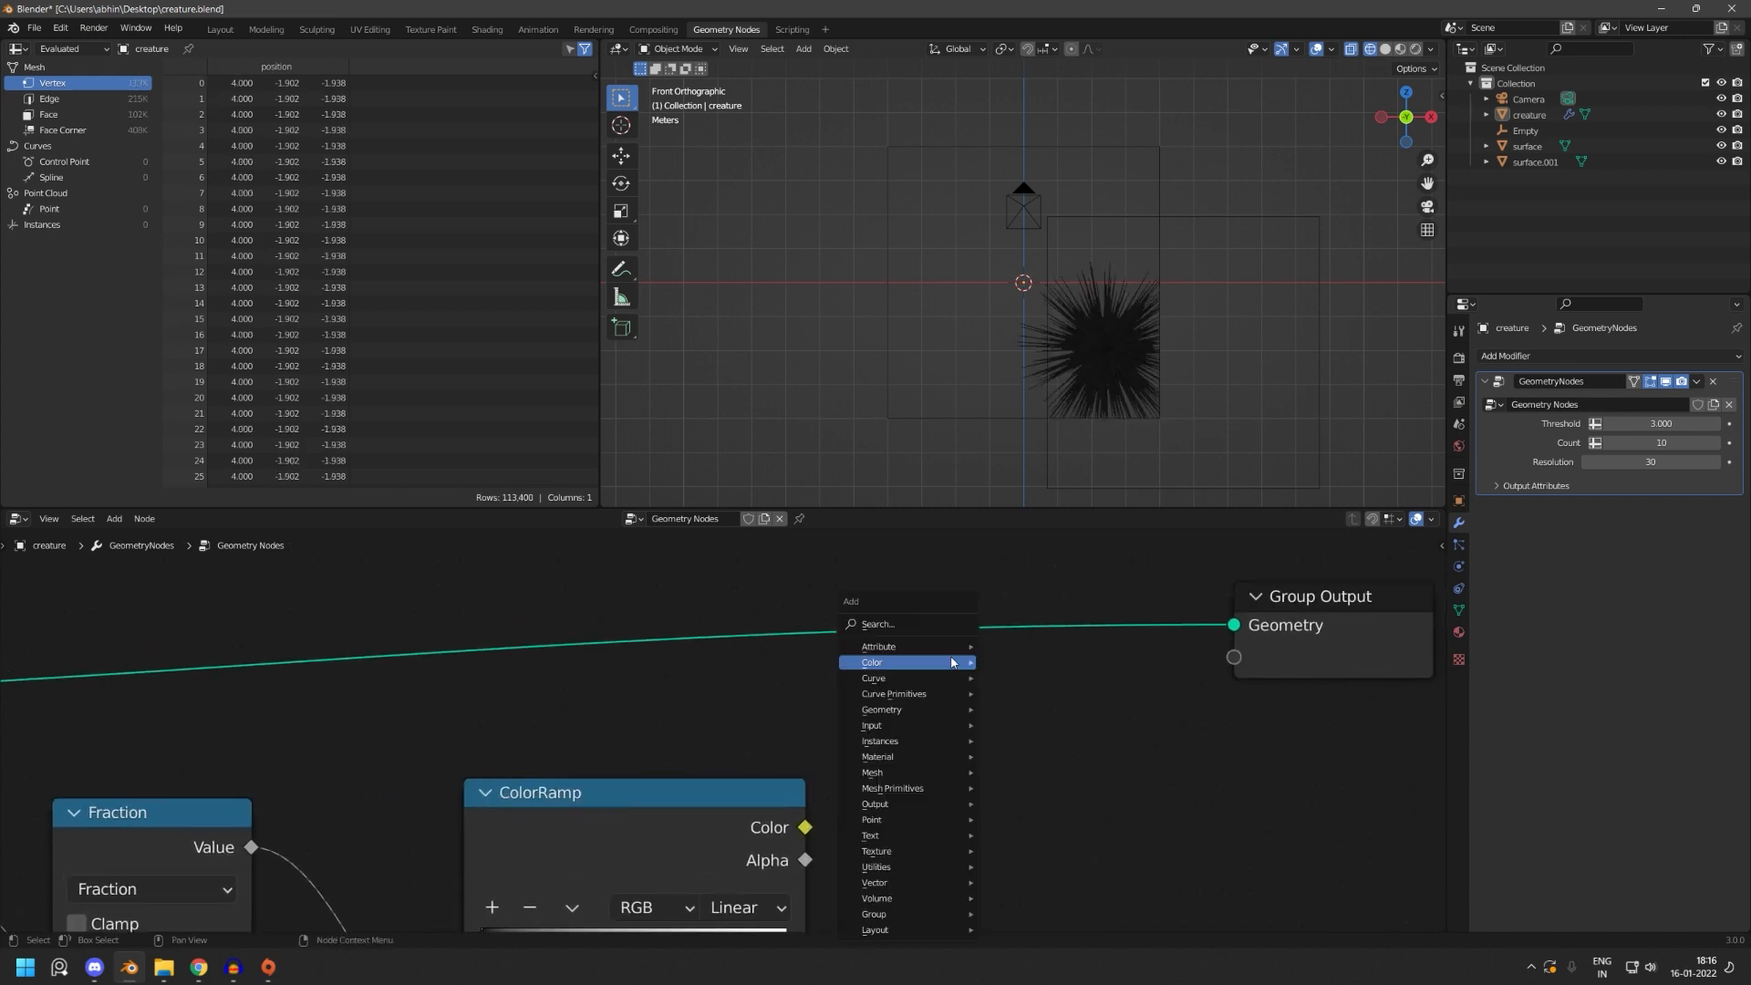
left_click(929, 623)
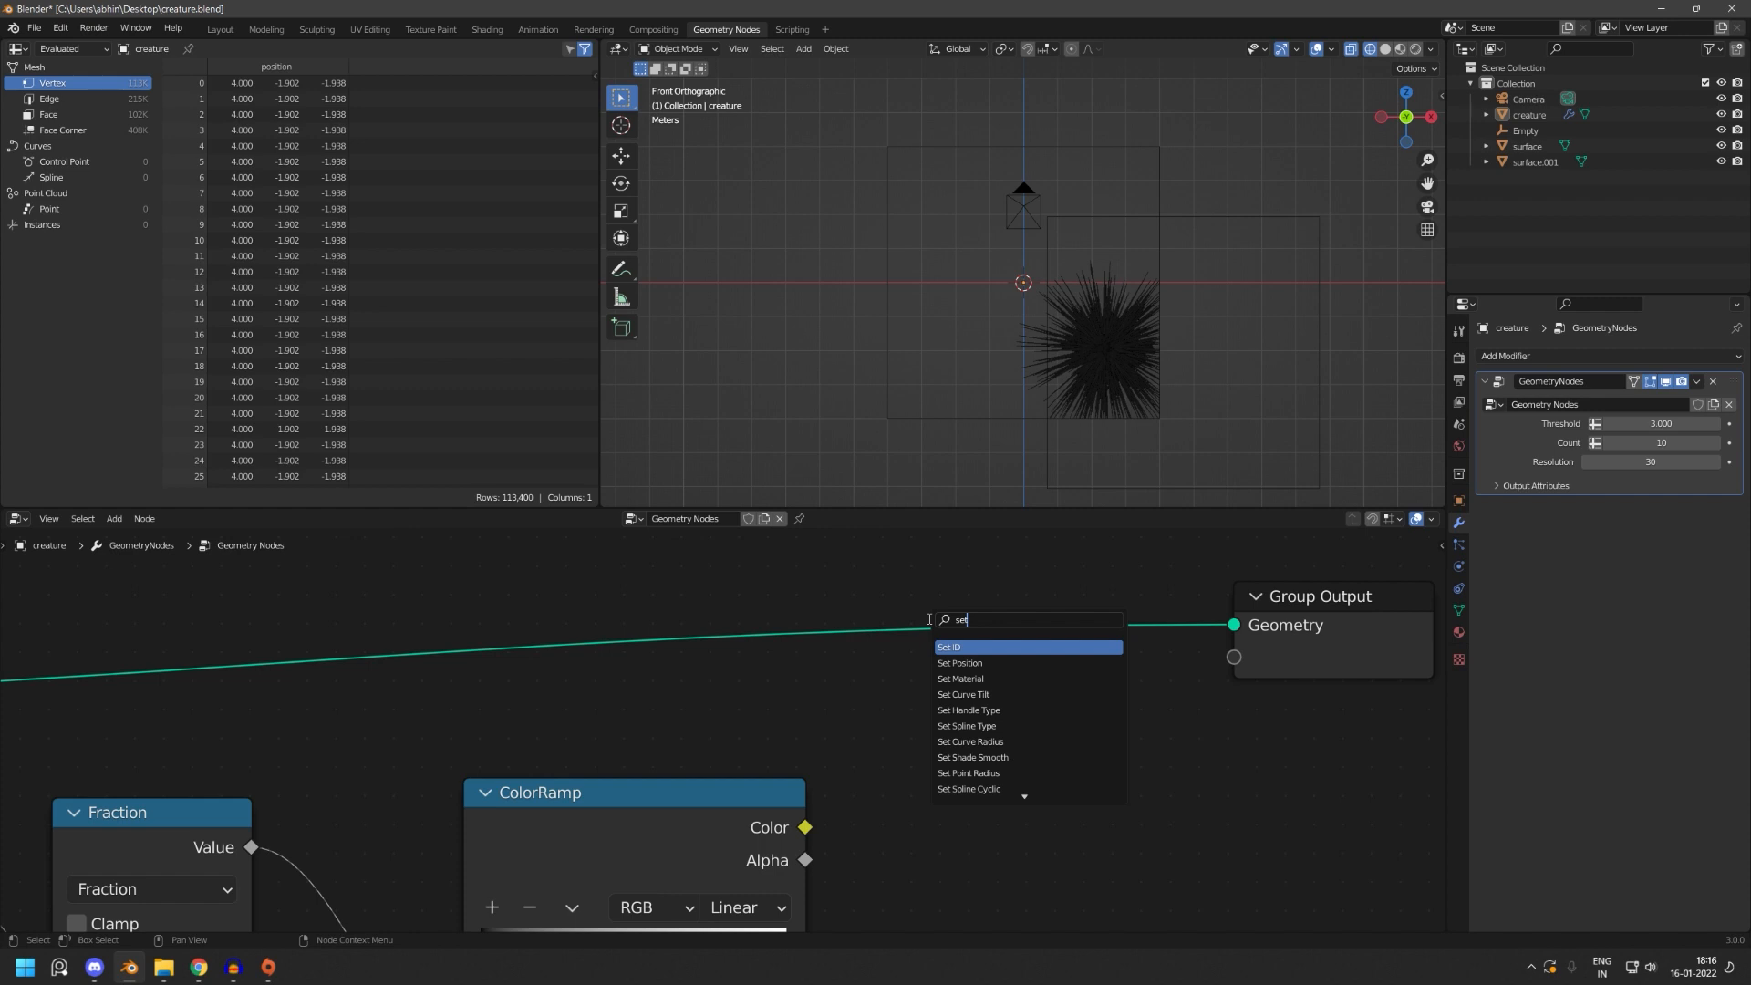
key("Down")
key("Return")
left_click(923, 563)
scroll(830, 926, "up", 3)
scroll(840, 874, "down", 2)
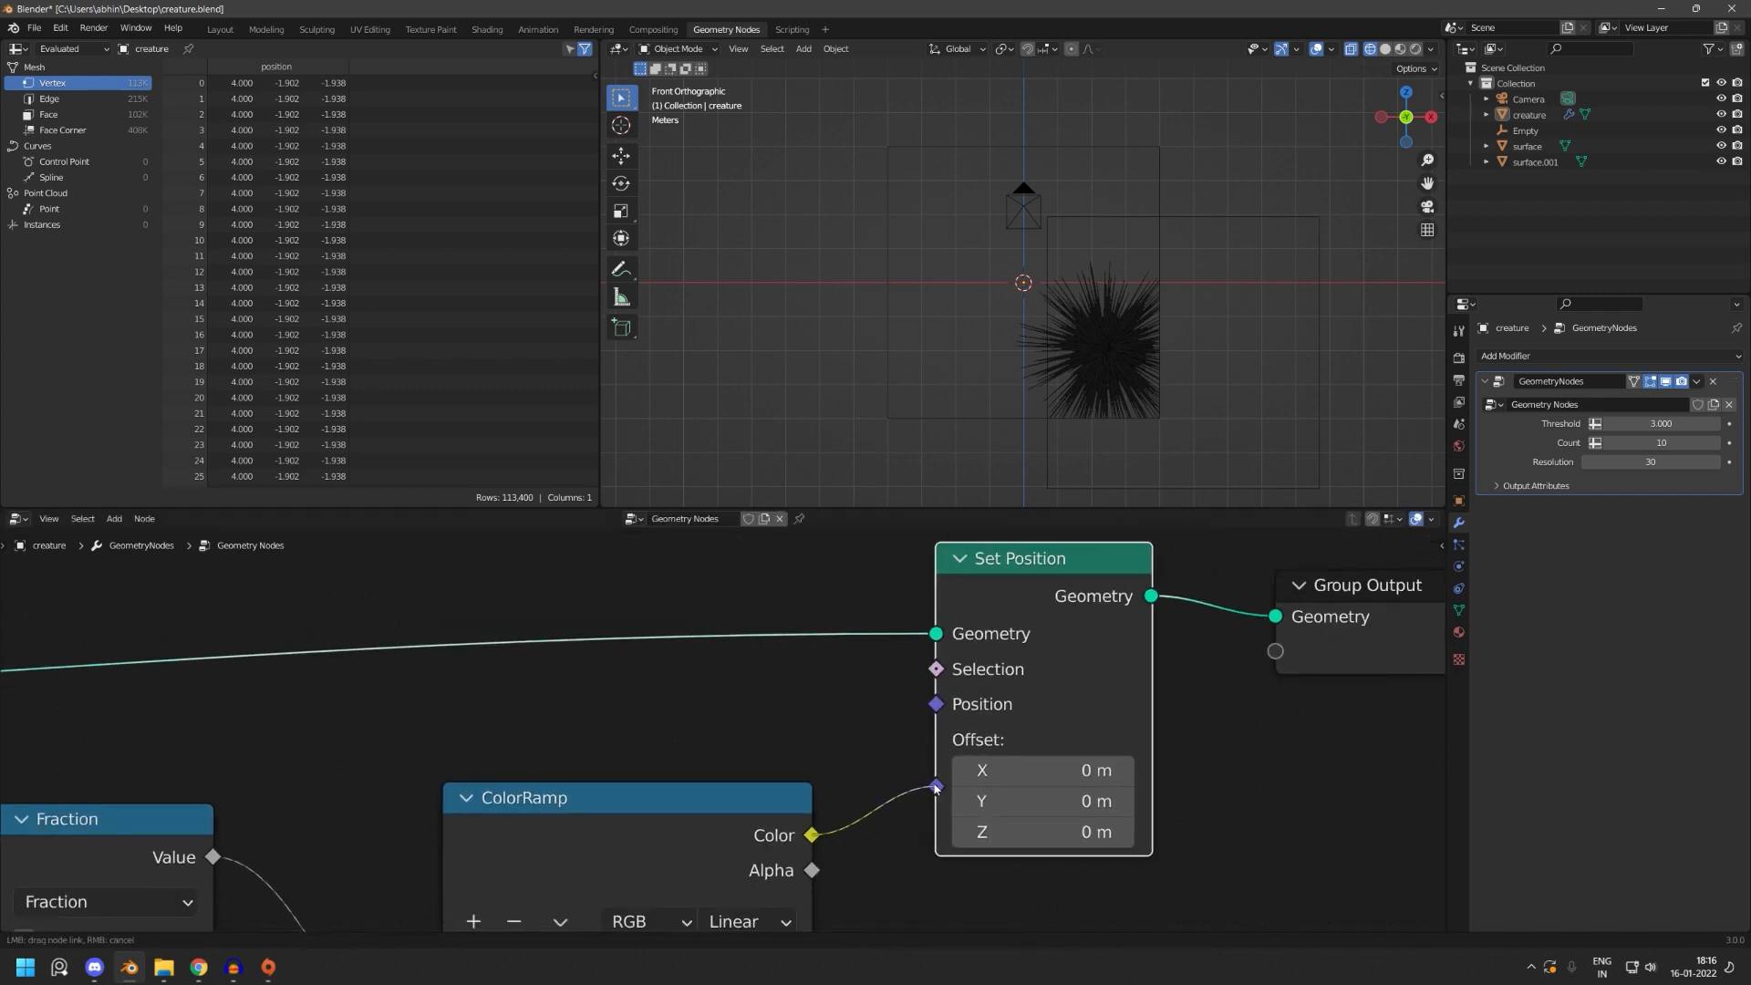
- Connect the ColorRamp's Color output to the Set Position node's Offset
left_click_drag(936, 789, 936, 788)
scroll(1196, 411, "up", 4)
middle_click_drag(1195, 410, 1099, 304, "shift")
middle_click_drag(794, 825, 909, 528)
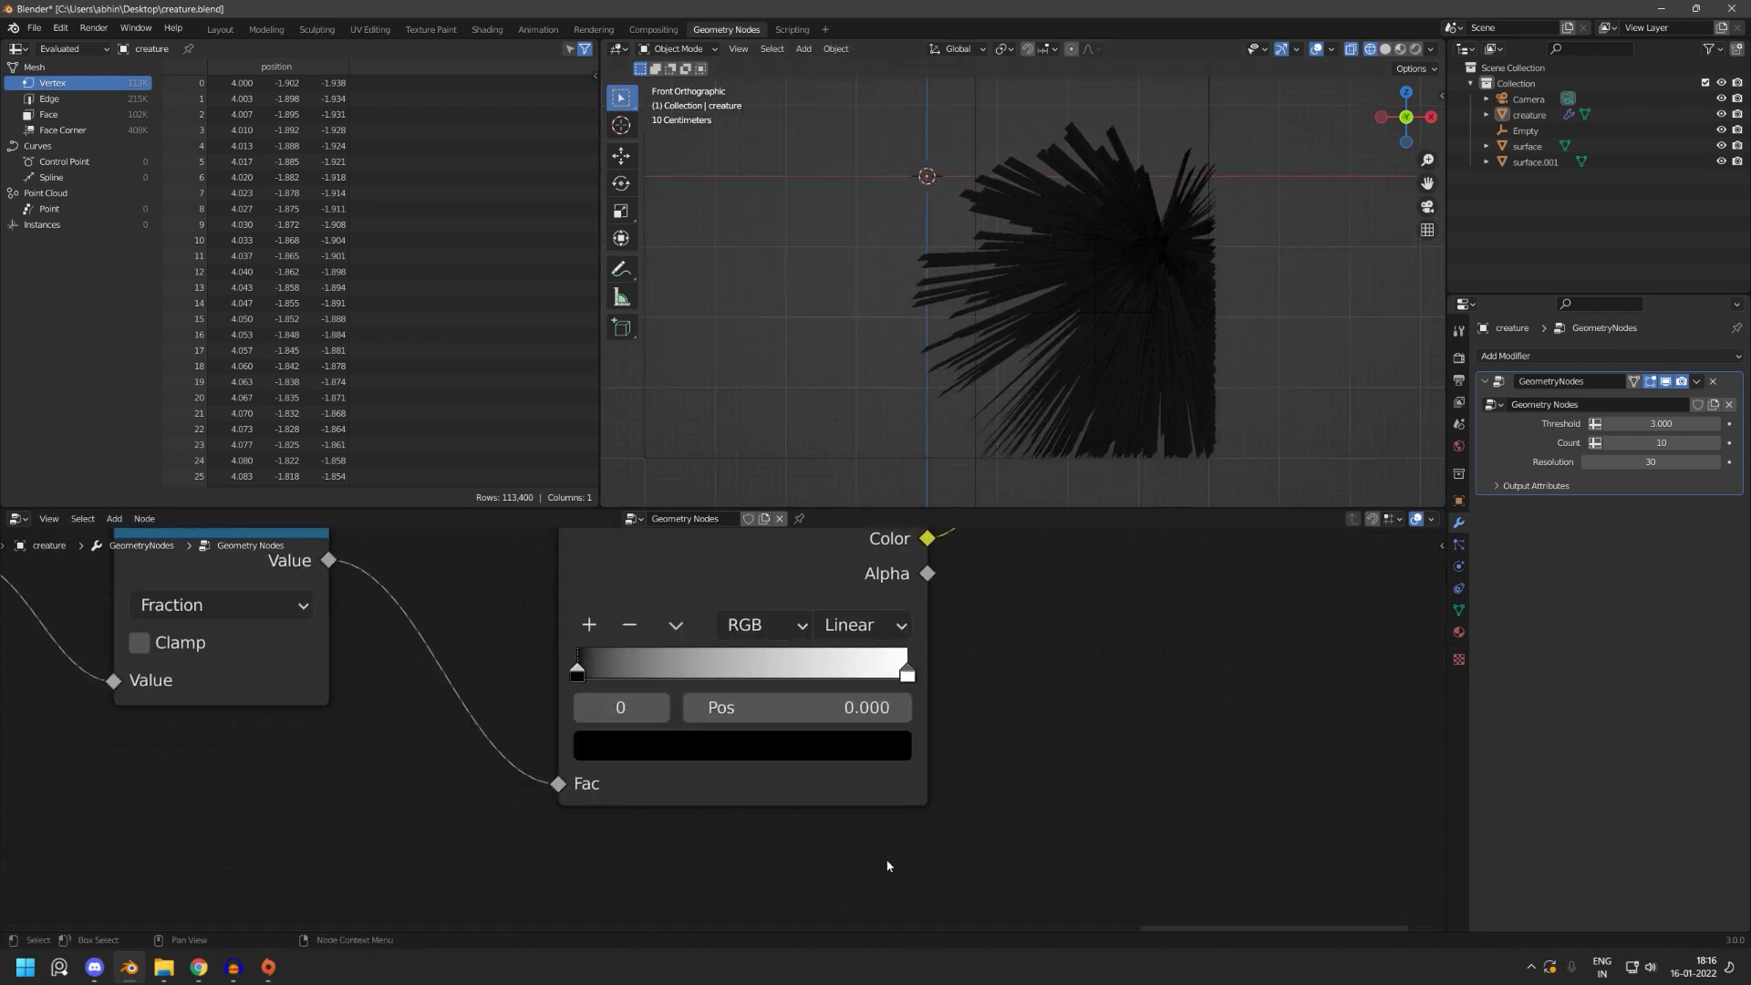
- Add a middle stop at position 0.5 to the ColorRamp feeding Set Position and make its last stop black
left_click(686, 749)
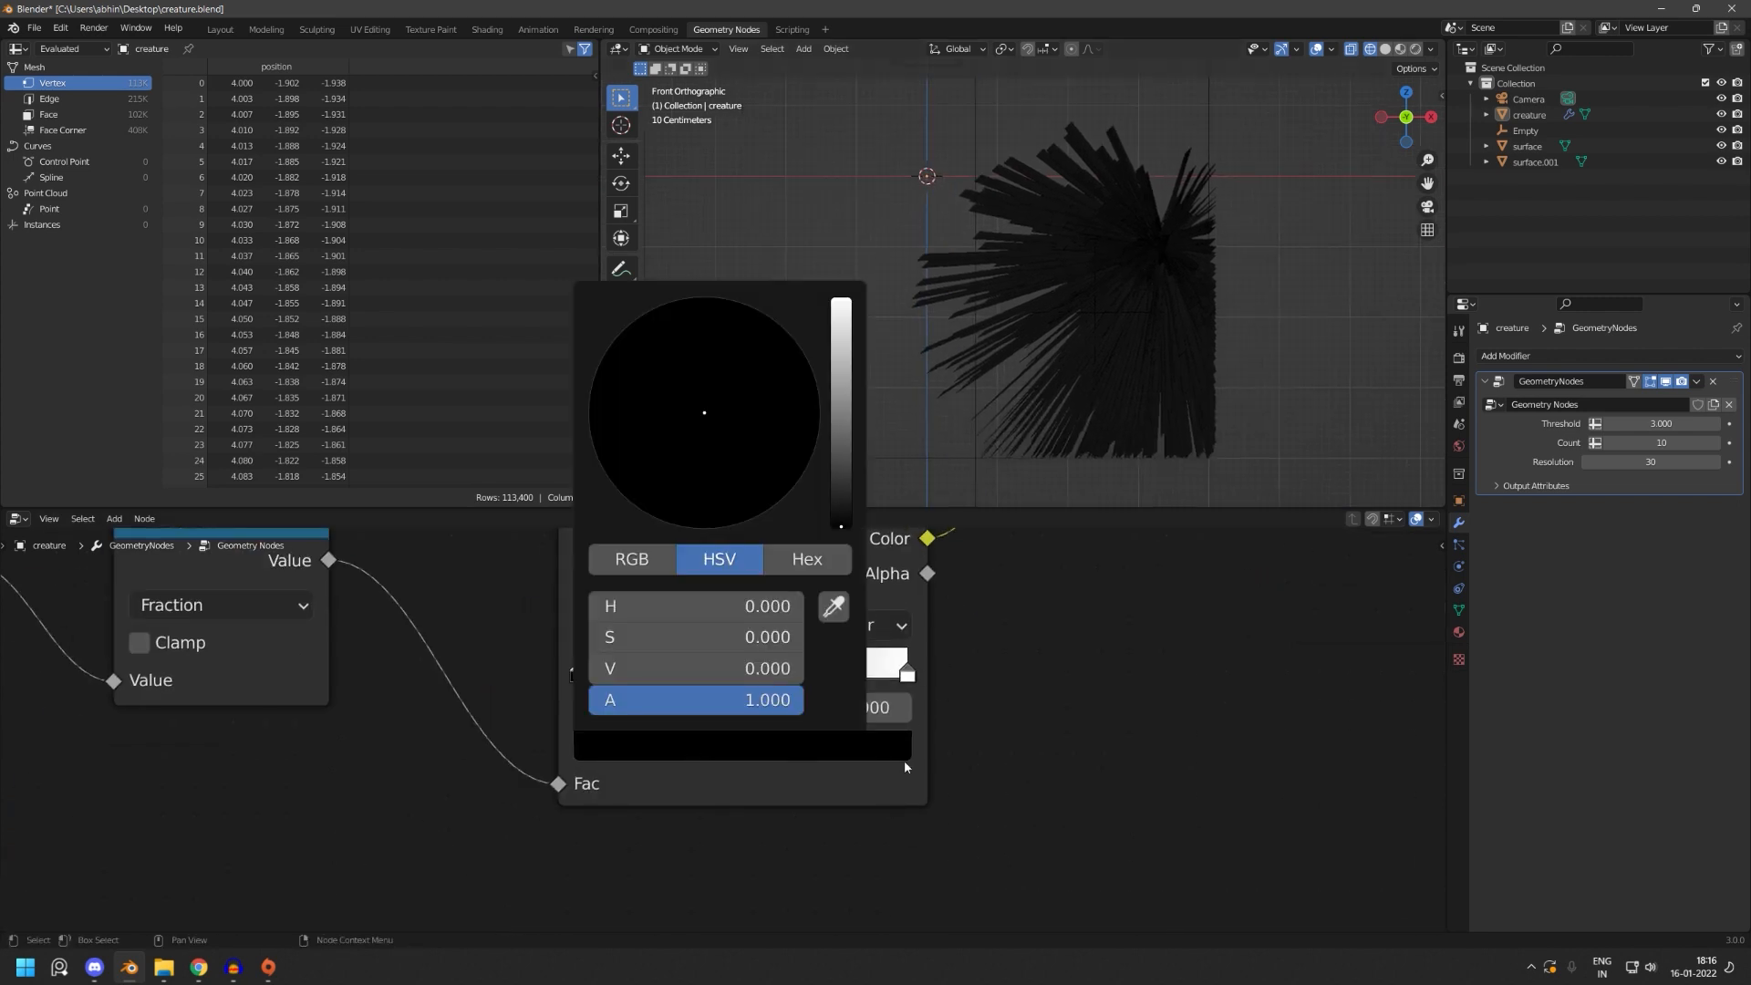
left_click(590, 625)
left_click(720, 737)
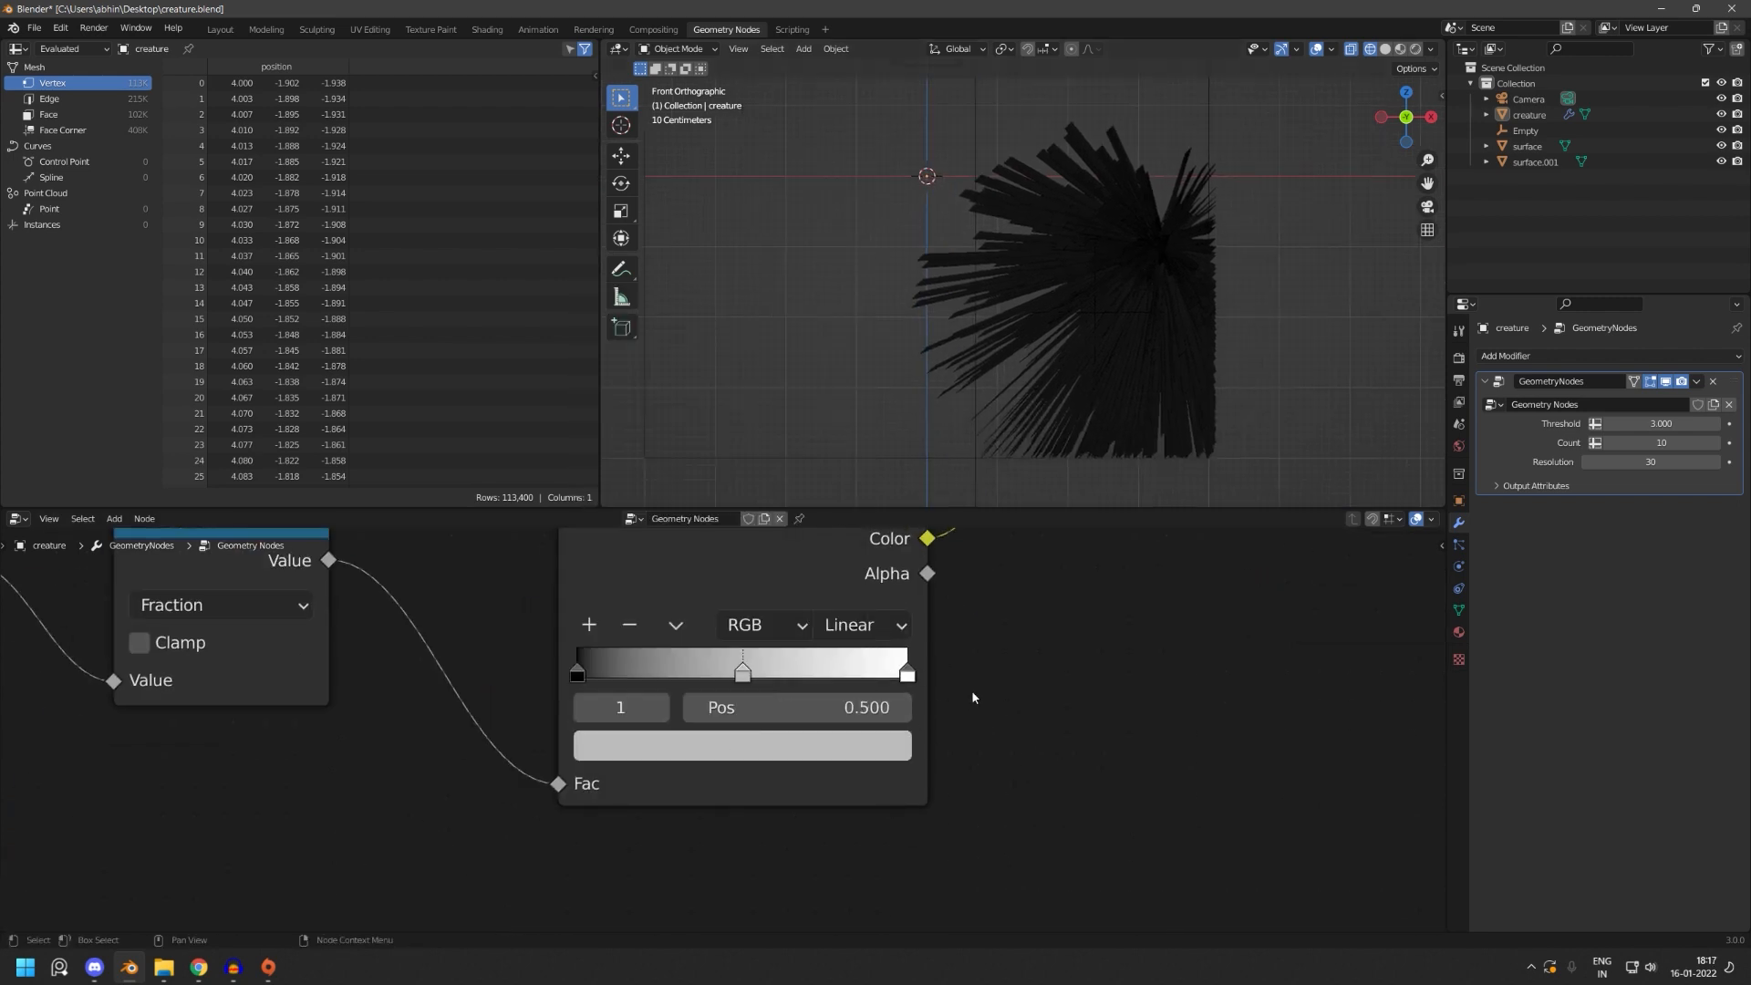
left_click(653, 712)
left_click(744, 774)
left_click(748, 752)
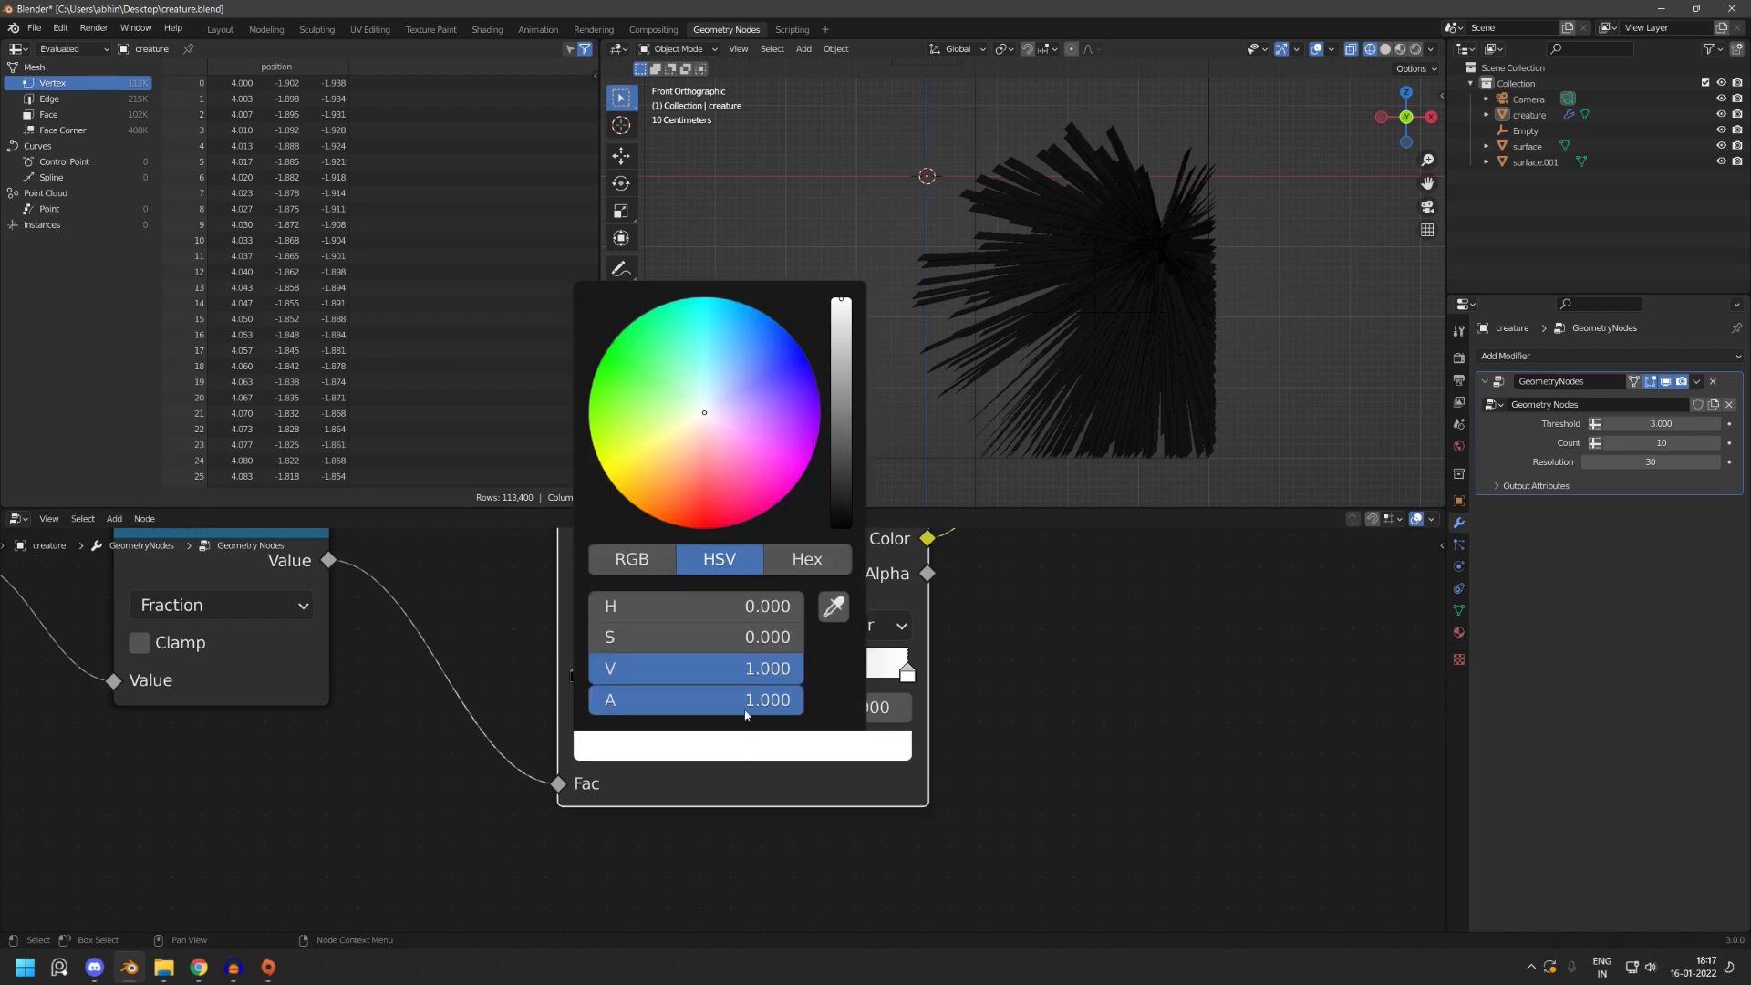
left_click_drag(747, 670, 524, 670)
middle_click_drag(1040, 488, 1203, 408)
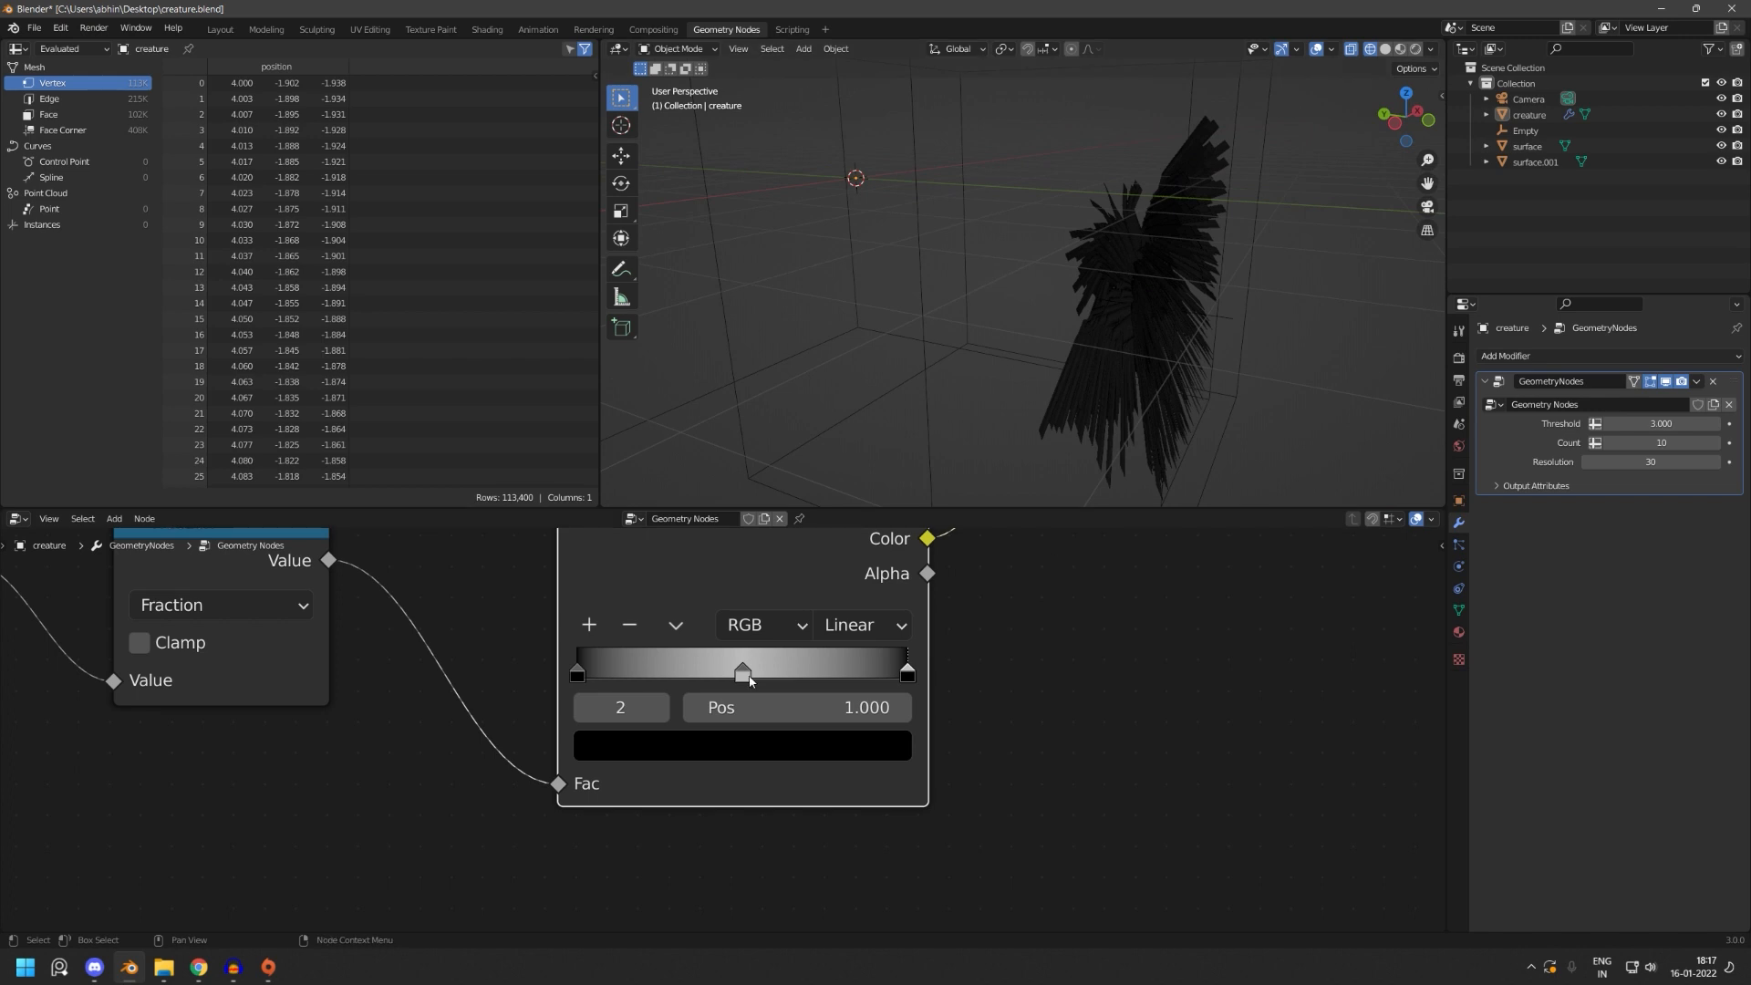
- Darken the ColorRamp's middle stop at 0.5 to black, check the spikes from the front, and save the file
left_click(749, 679)
middle_click_drag(903, 777, 897, 802)
left_click(835, 769)
left_click_drag(755, 691, 629, 691)
left_click(1430, 123)
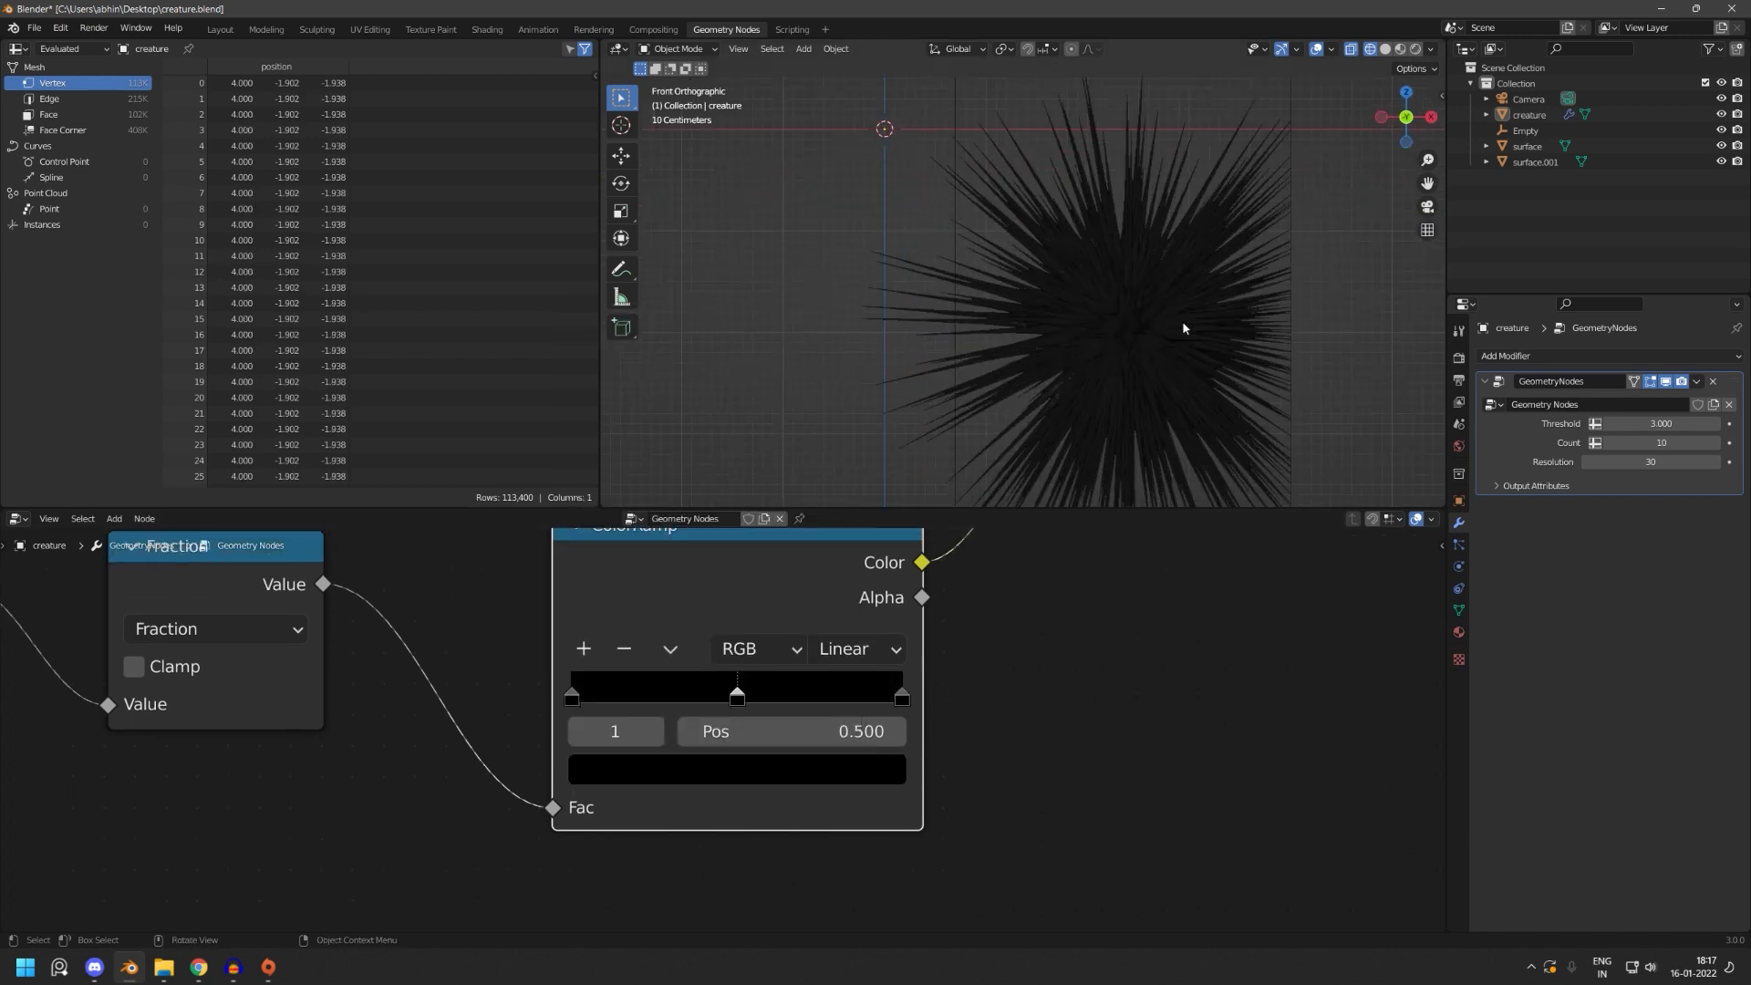
scroll(251, 729, "down", 6)
key("ctrl+s")
- Move the overlapping ColorRamp up, clear of the Distribute Points on Faces node
scroll(251, 729, "up", 10)
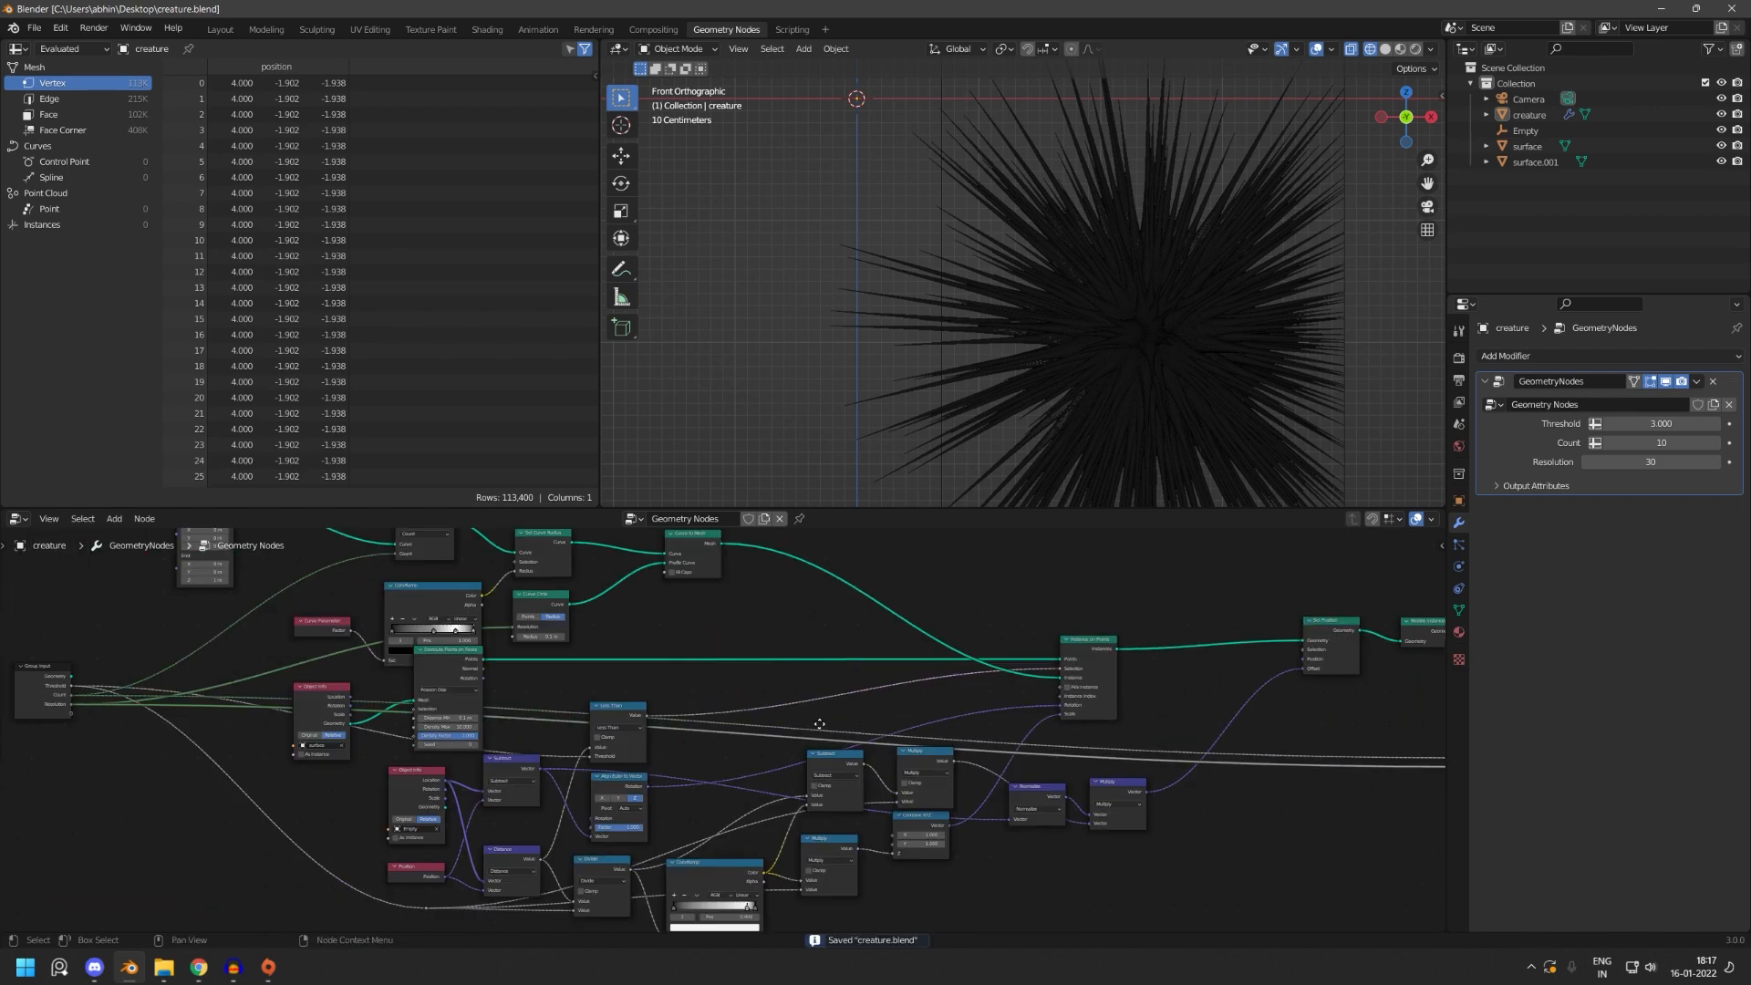
middle_click_drag(934, 682, 899, 845)
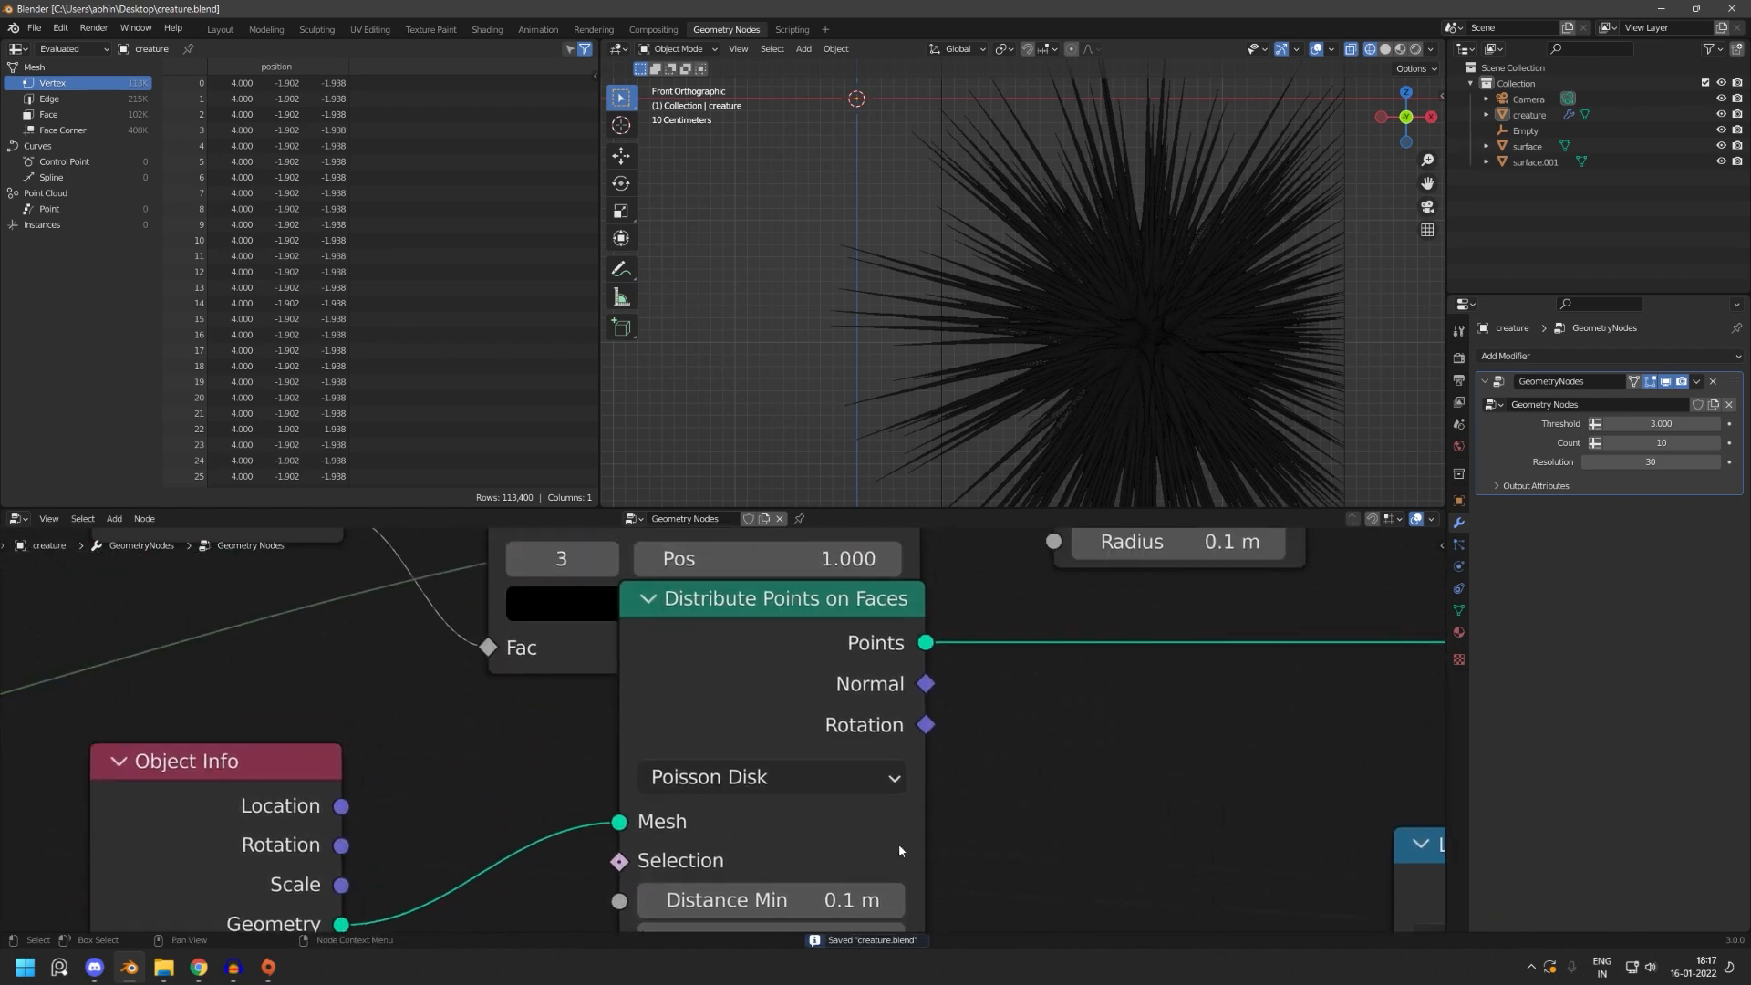
scroll(880, 812, "down", 7)
middle_click_drag(784, 666, 785, 782)
left_click_drag(768, 640, 746, 578)
middle_click_drag(792, 874, 798, 723)
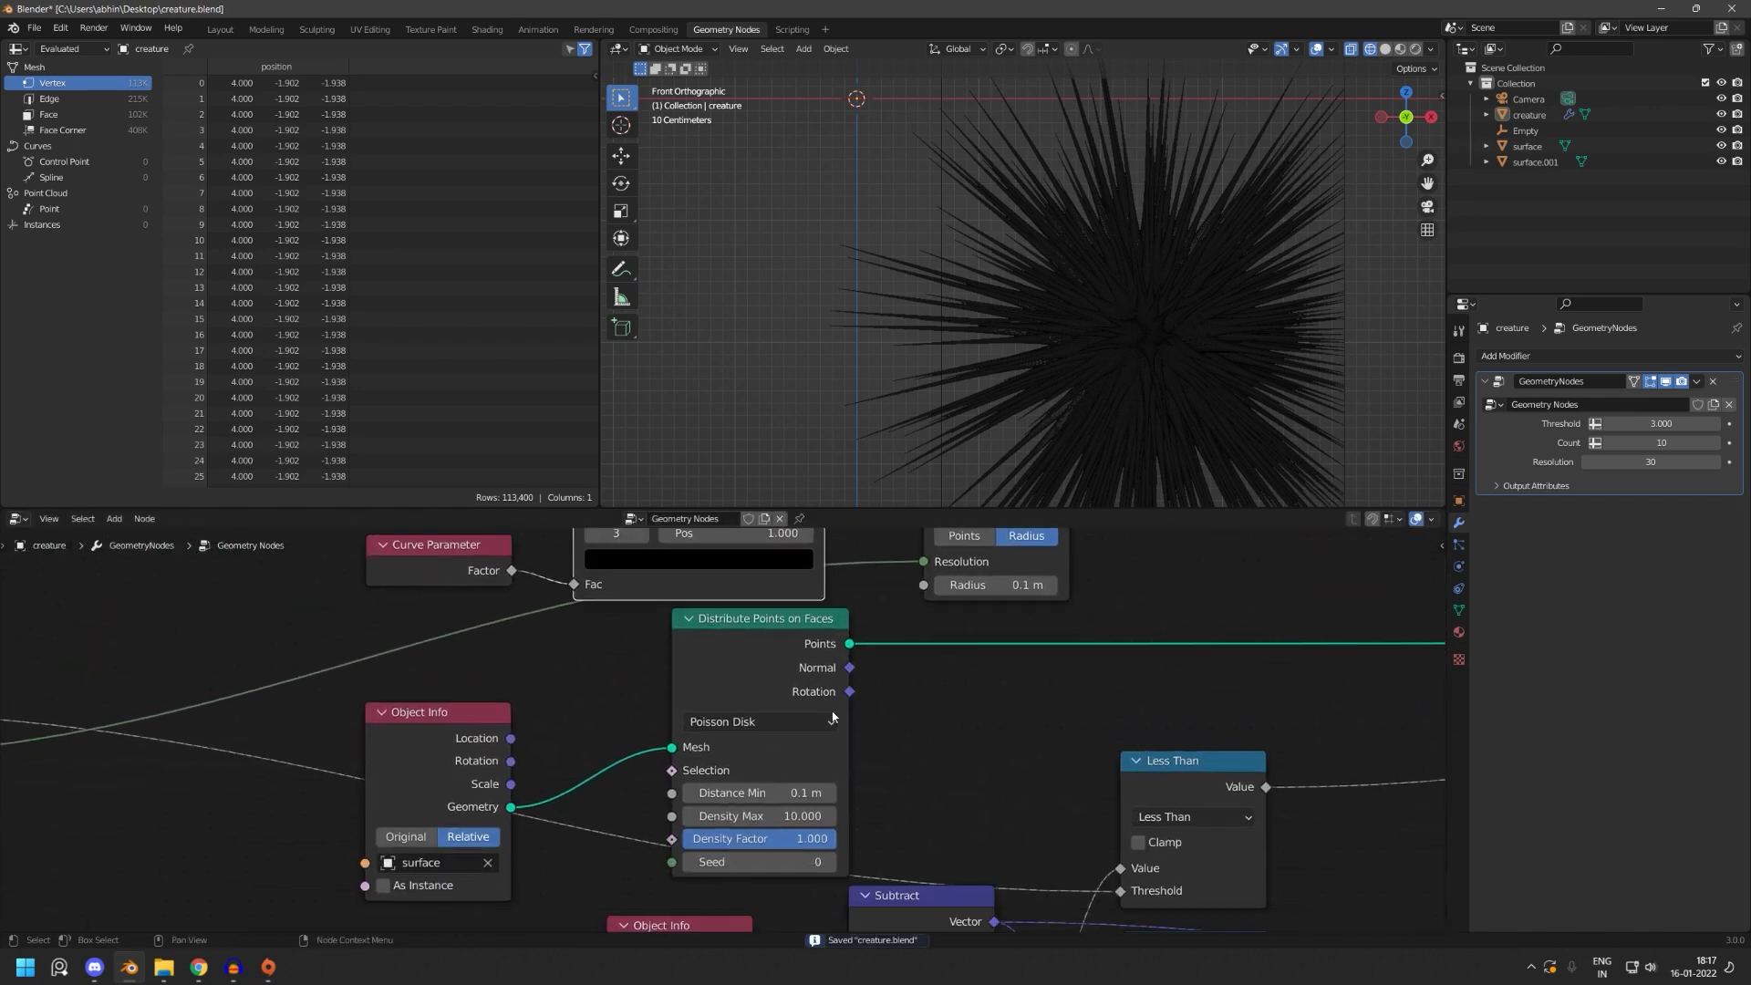
- Reduce the Distribute Points on Faces node's Density Max, trying 1 and 3
scroll(803, 784, "up", 7)
middle_click_drag(803, 789, 860, 700)
left_click(868, 731)
type("1")
key("Return")
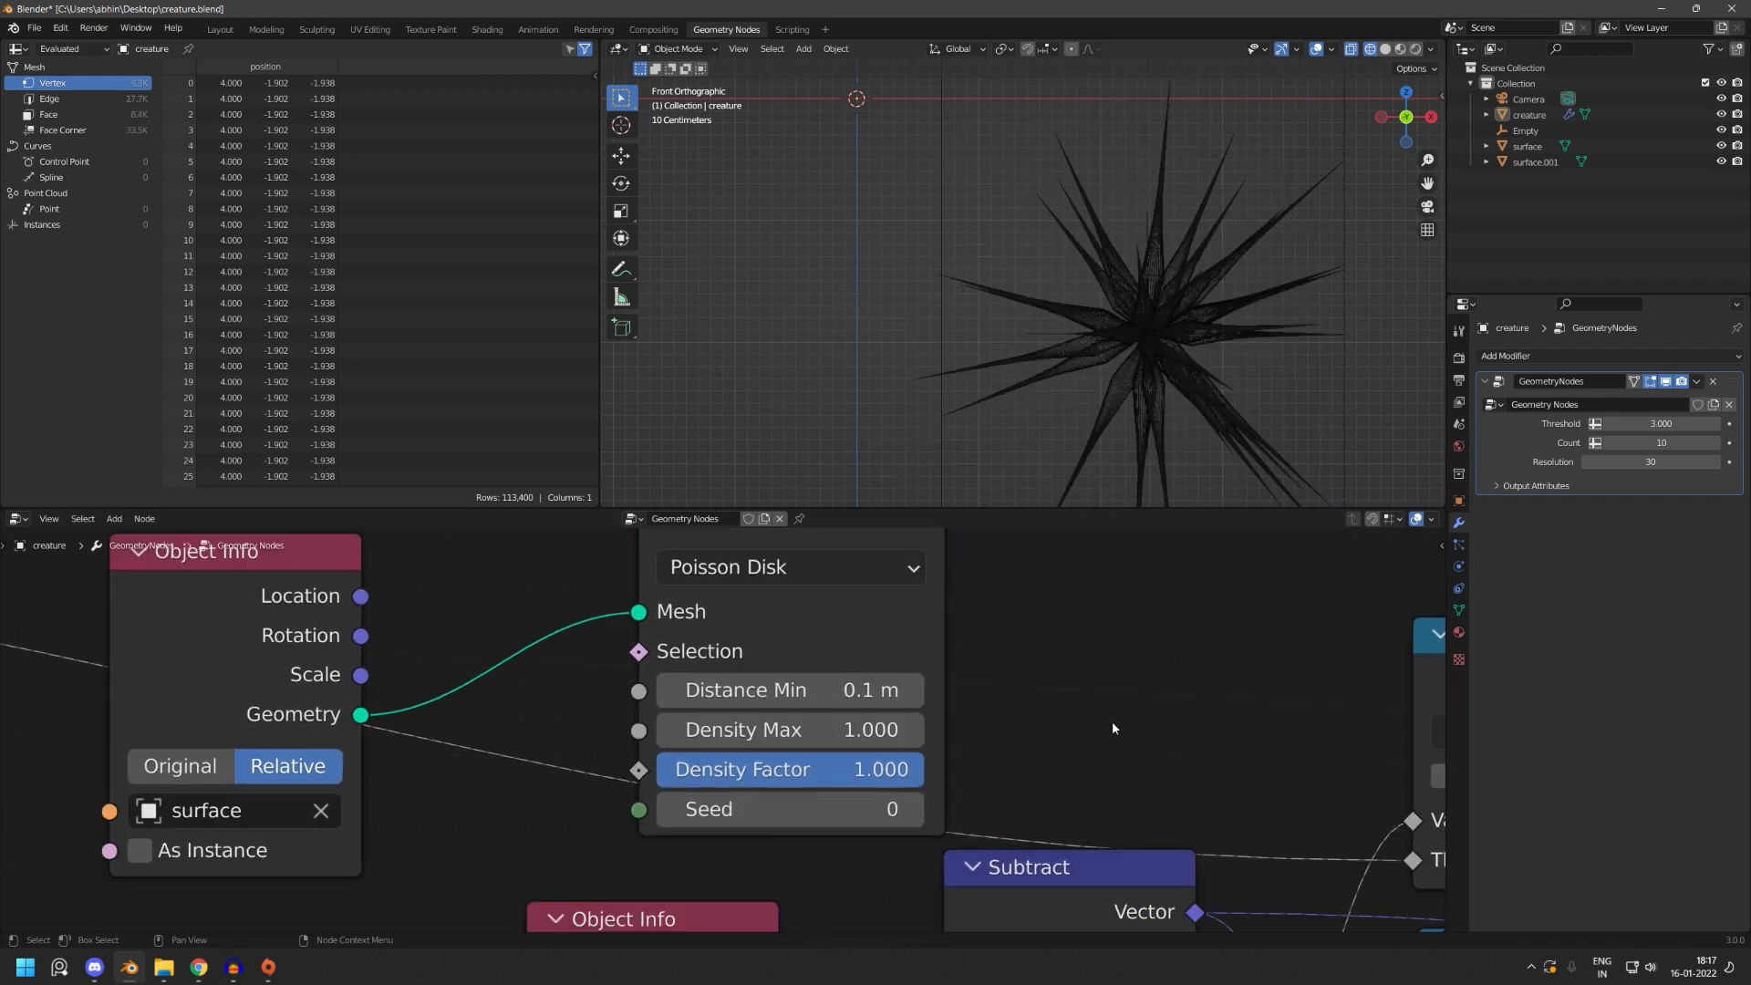
left_click(871, 729)
type("3")
key("Return")
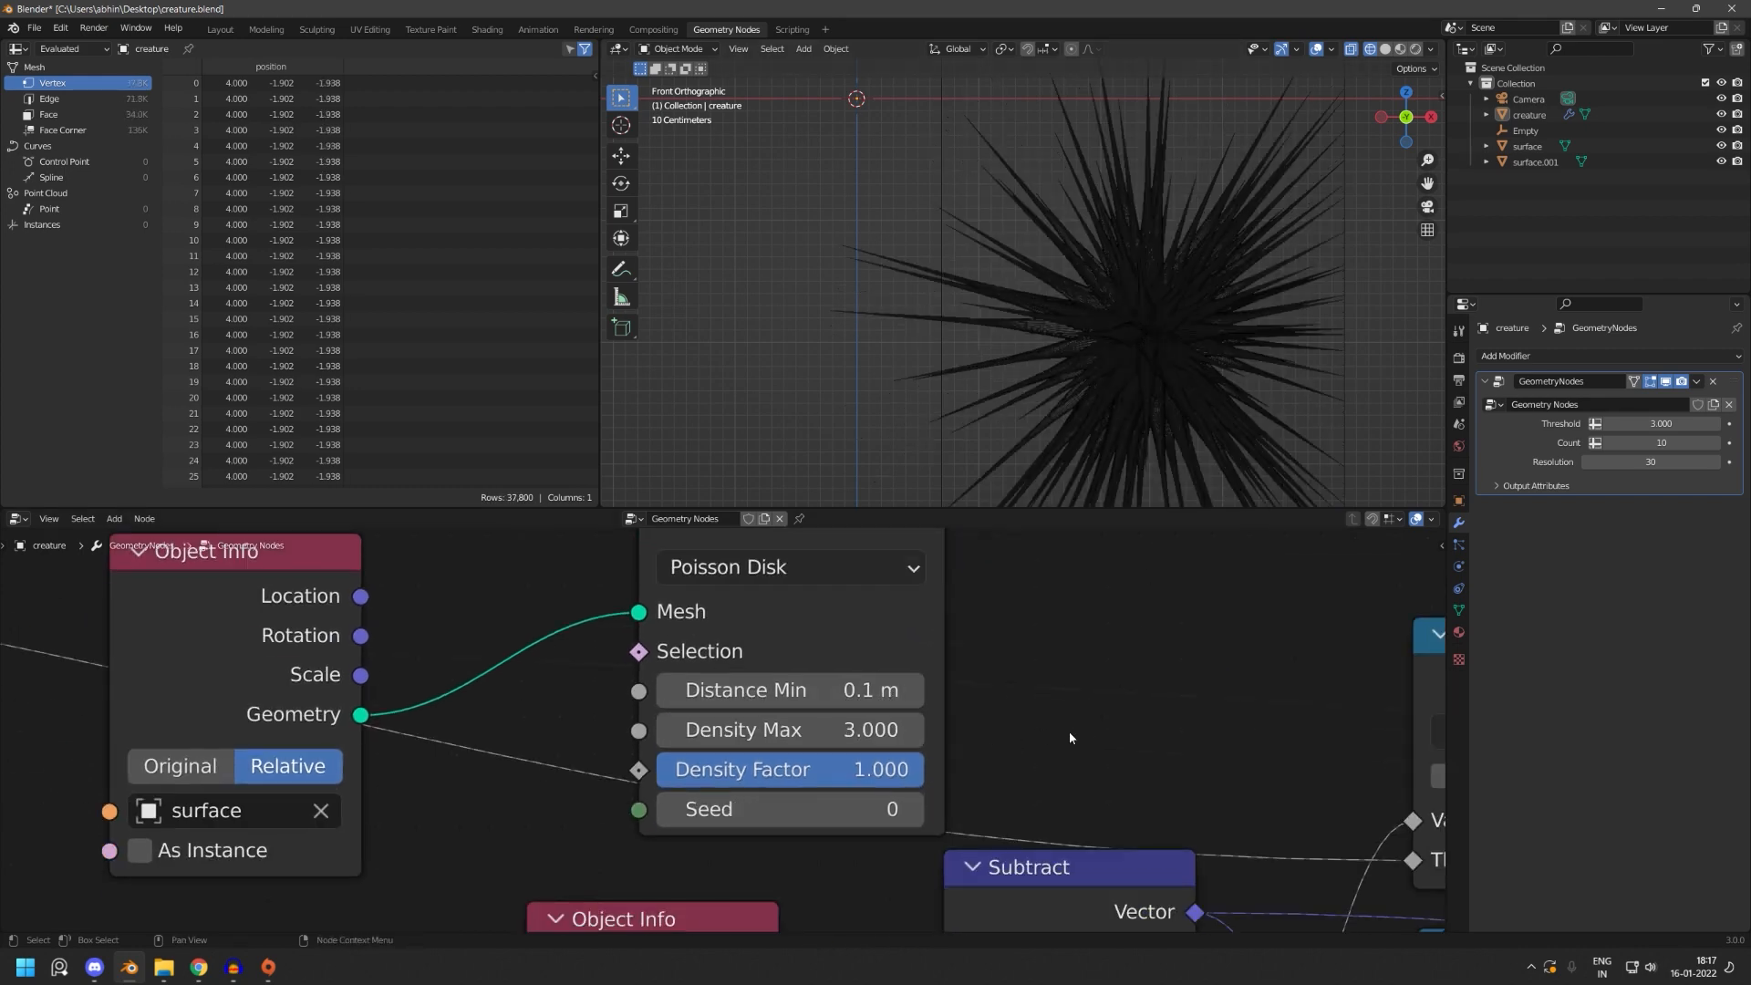
scroll(1069, 730, "down", 4)
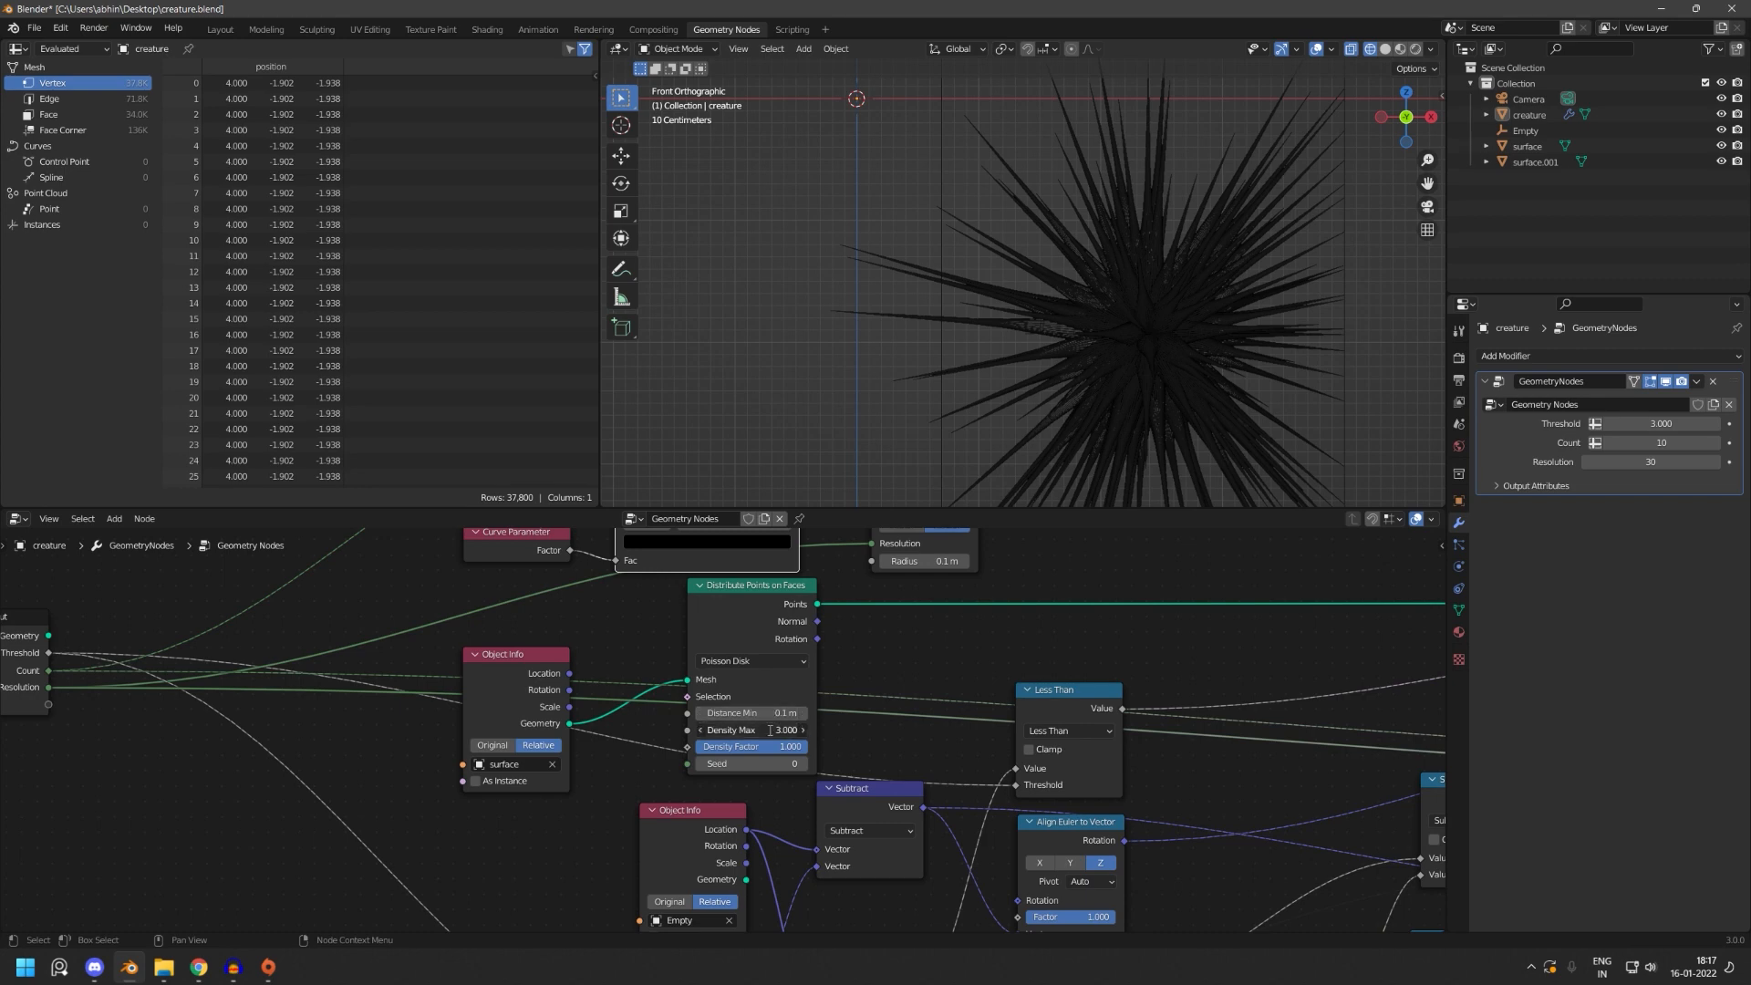
scroll(1062, 617, "down", 6)
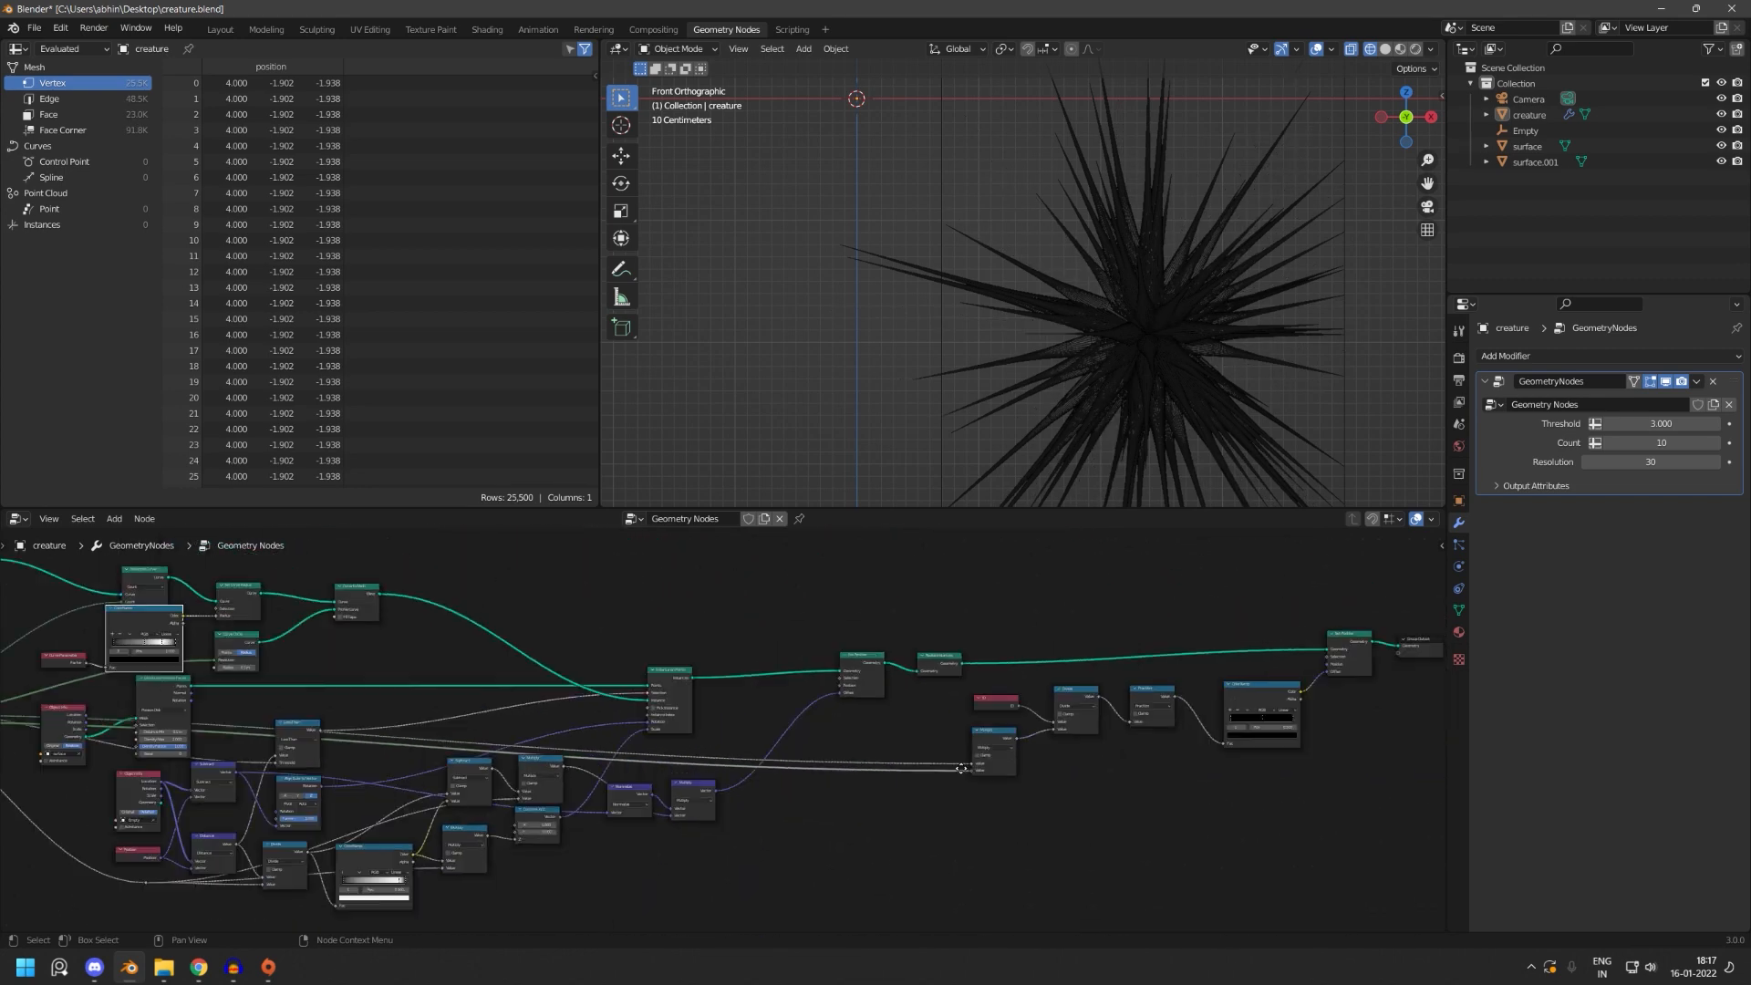
- Set the color value of the middle stop in the ColorRamp feeding Offset to about 0.191
middle_click_drag(962, 768, 708, 829)
scroll(916, 835, "up", 3)
middle_click_drag(1161, 819, 821, 823)
scroll(727, 728, "up", 5)
left_click(771, 813)
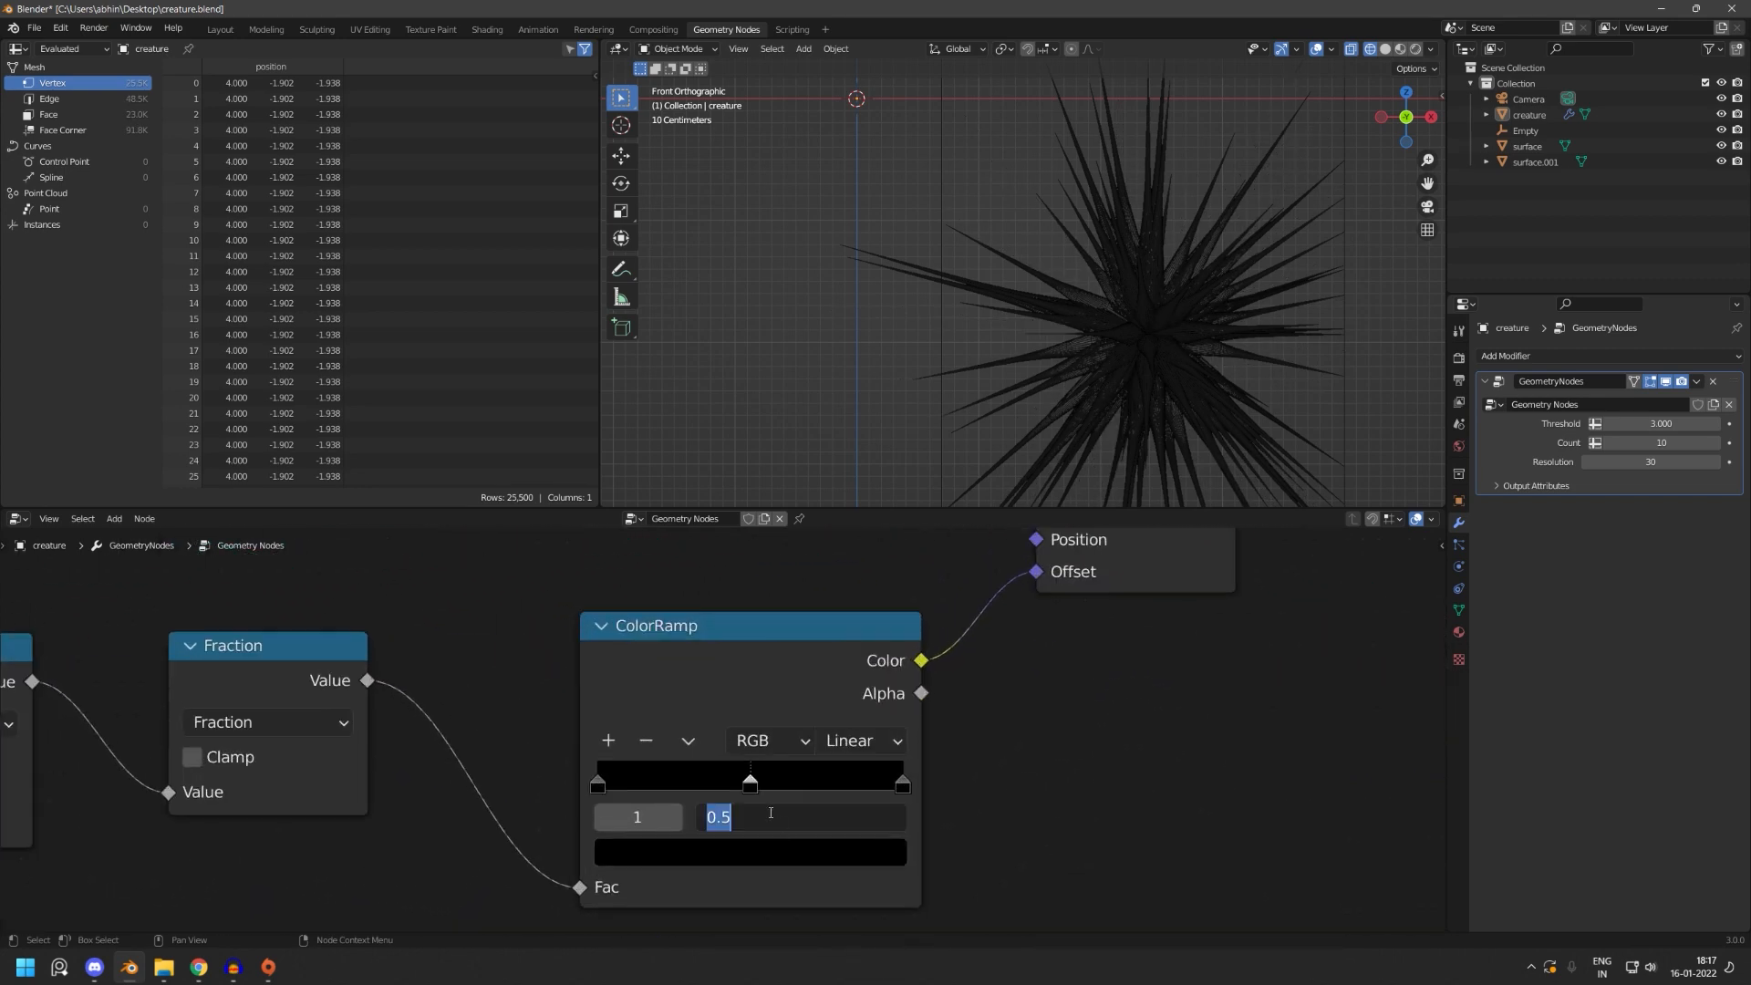
key("Return")
left_click(762, 862)
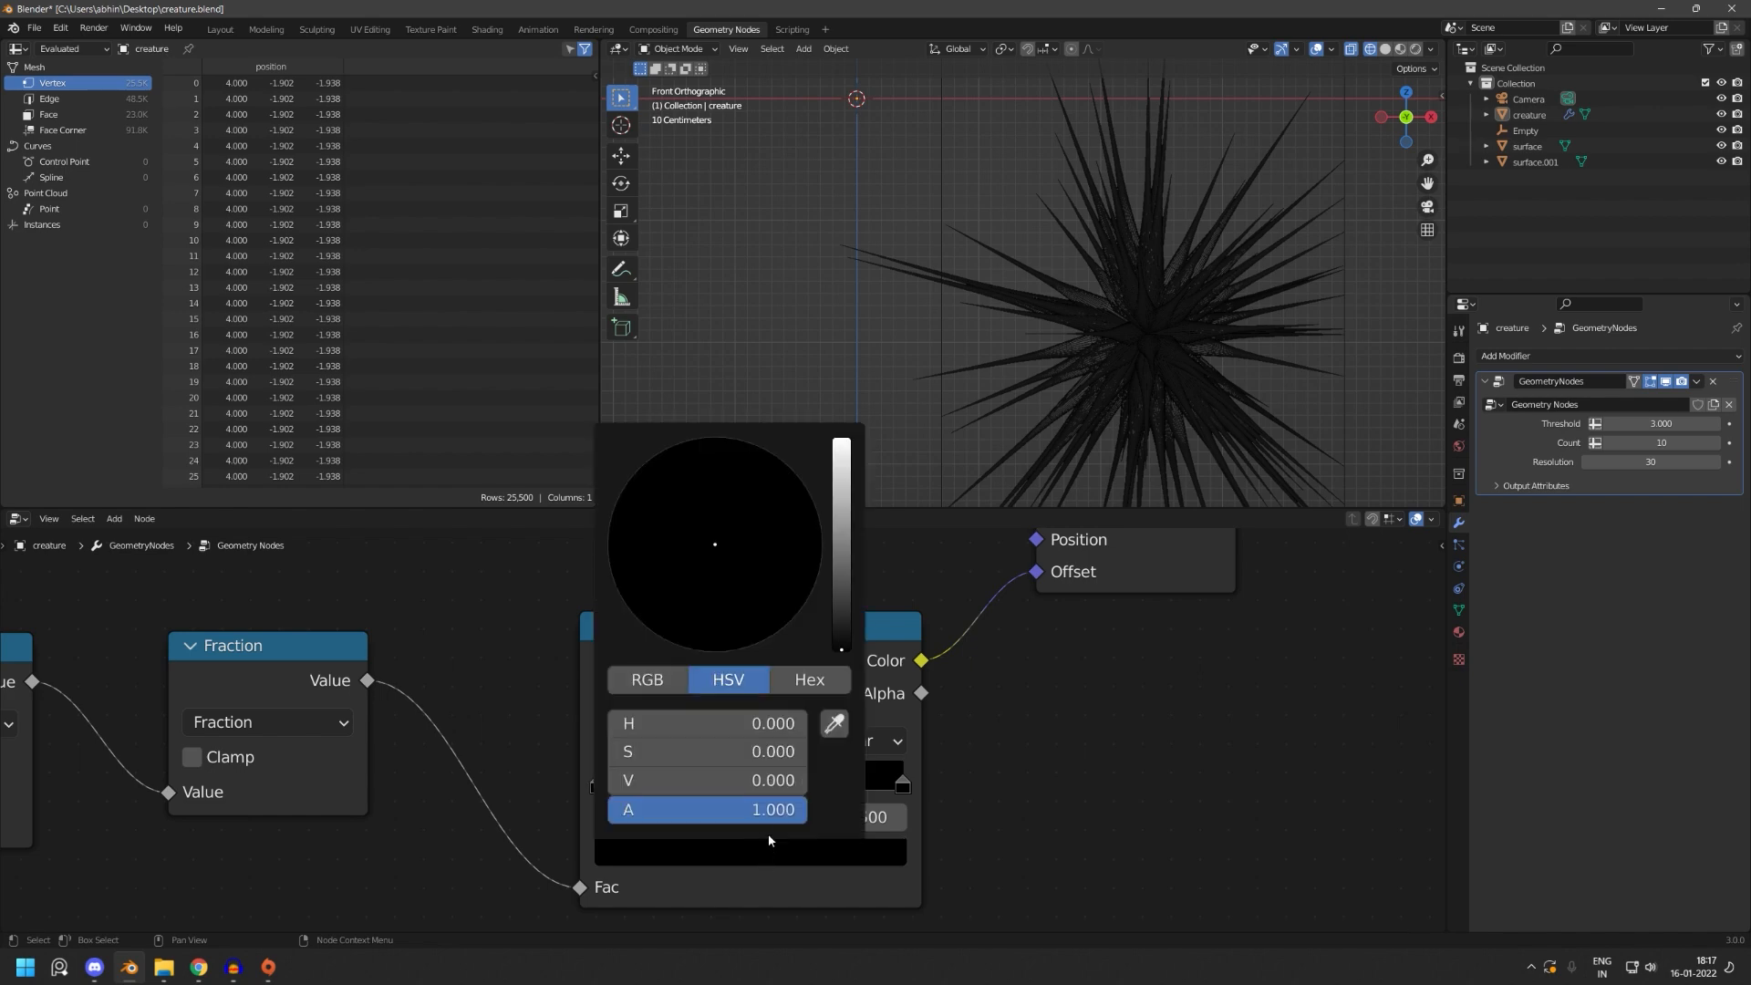
mouse_move(694, 780)
left_mouse_down()
mouse_move(812, 780)
mouse_move(608, 780)
mouse_move(807, 780)
mouse_move(692, 780)
mouse_move(721, 780)
left_mouse_up()
left_click_drag(776, 780, 646, 780)
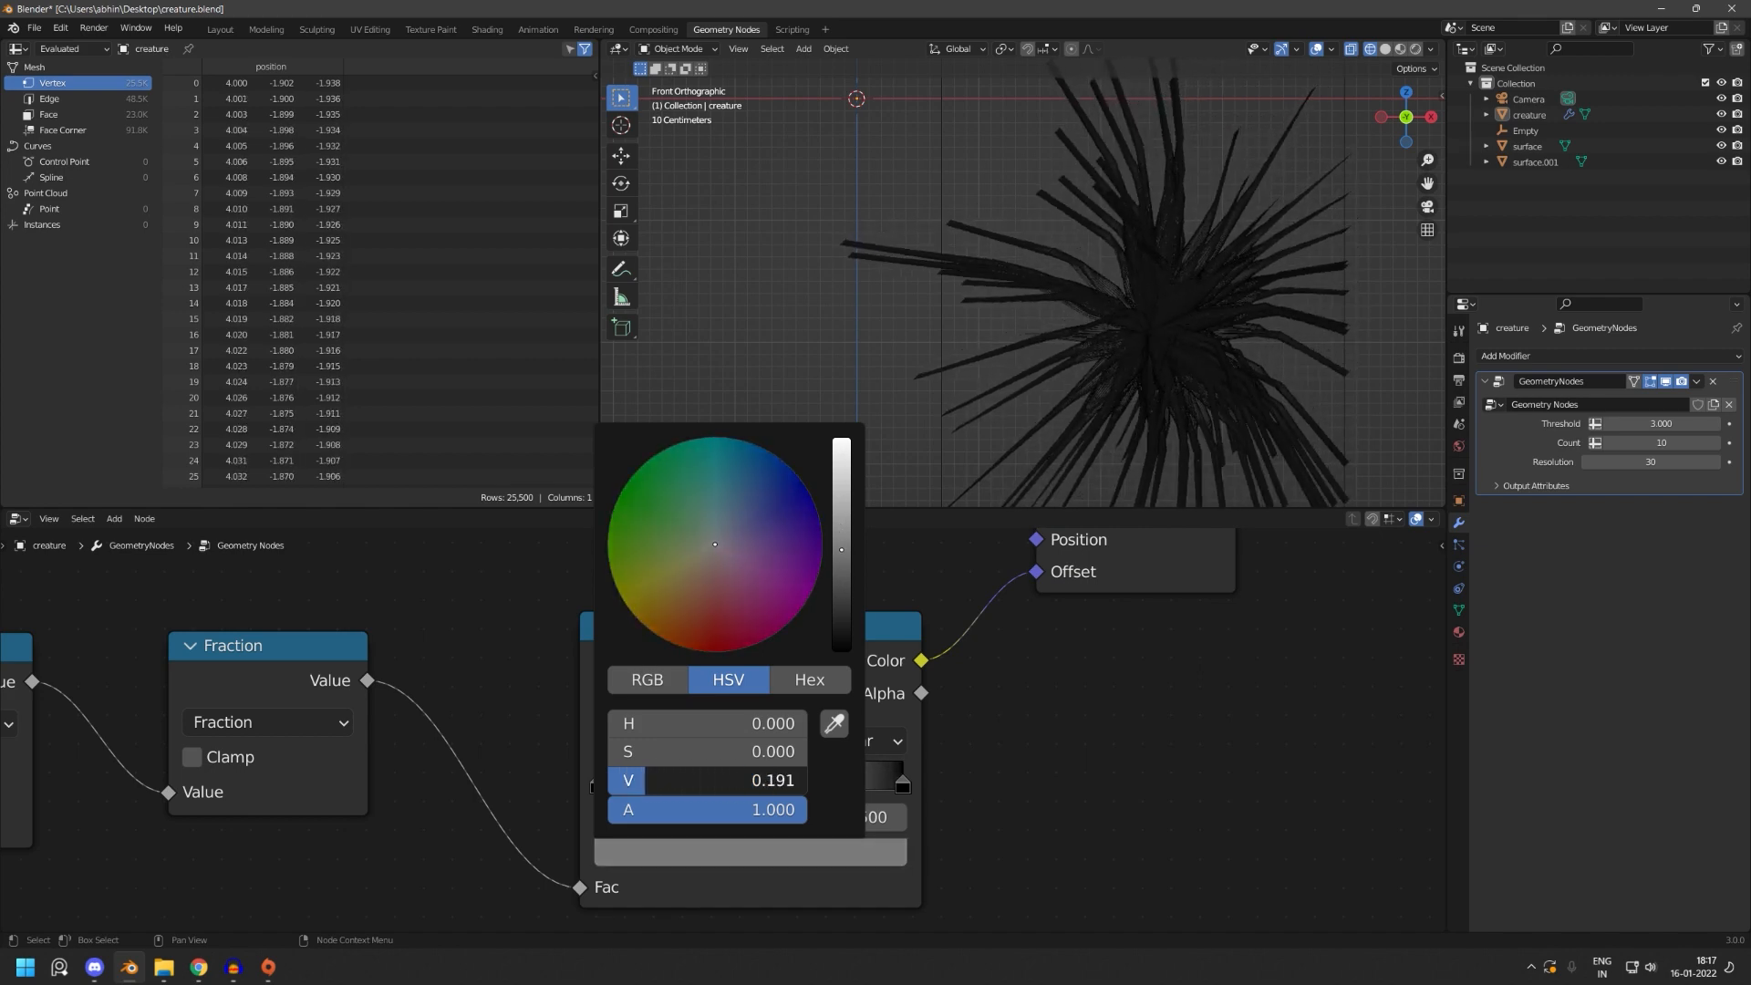
- Examine the offset spike tips up close and save the file
scroll(1188, 591, "down", 3)
scroll(1212, 351, "up", 3)
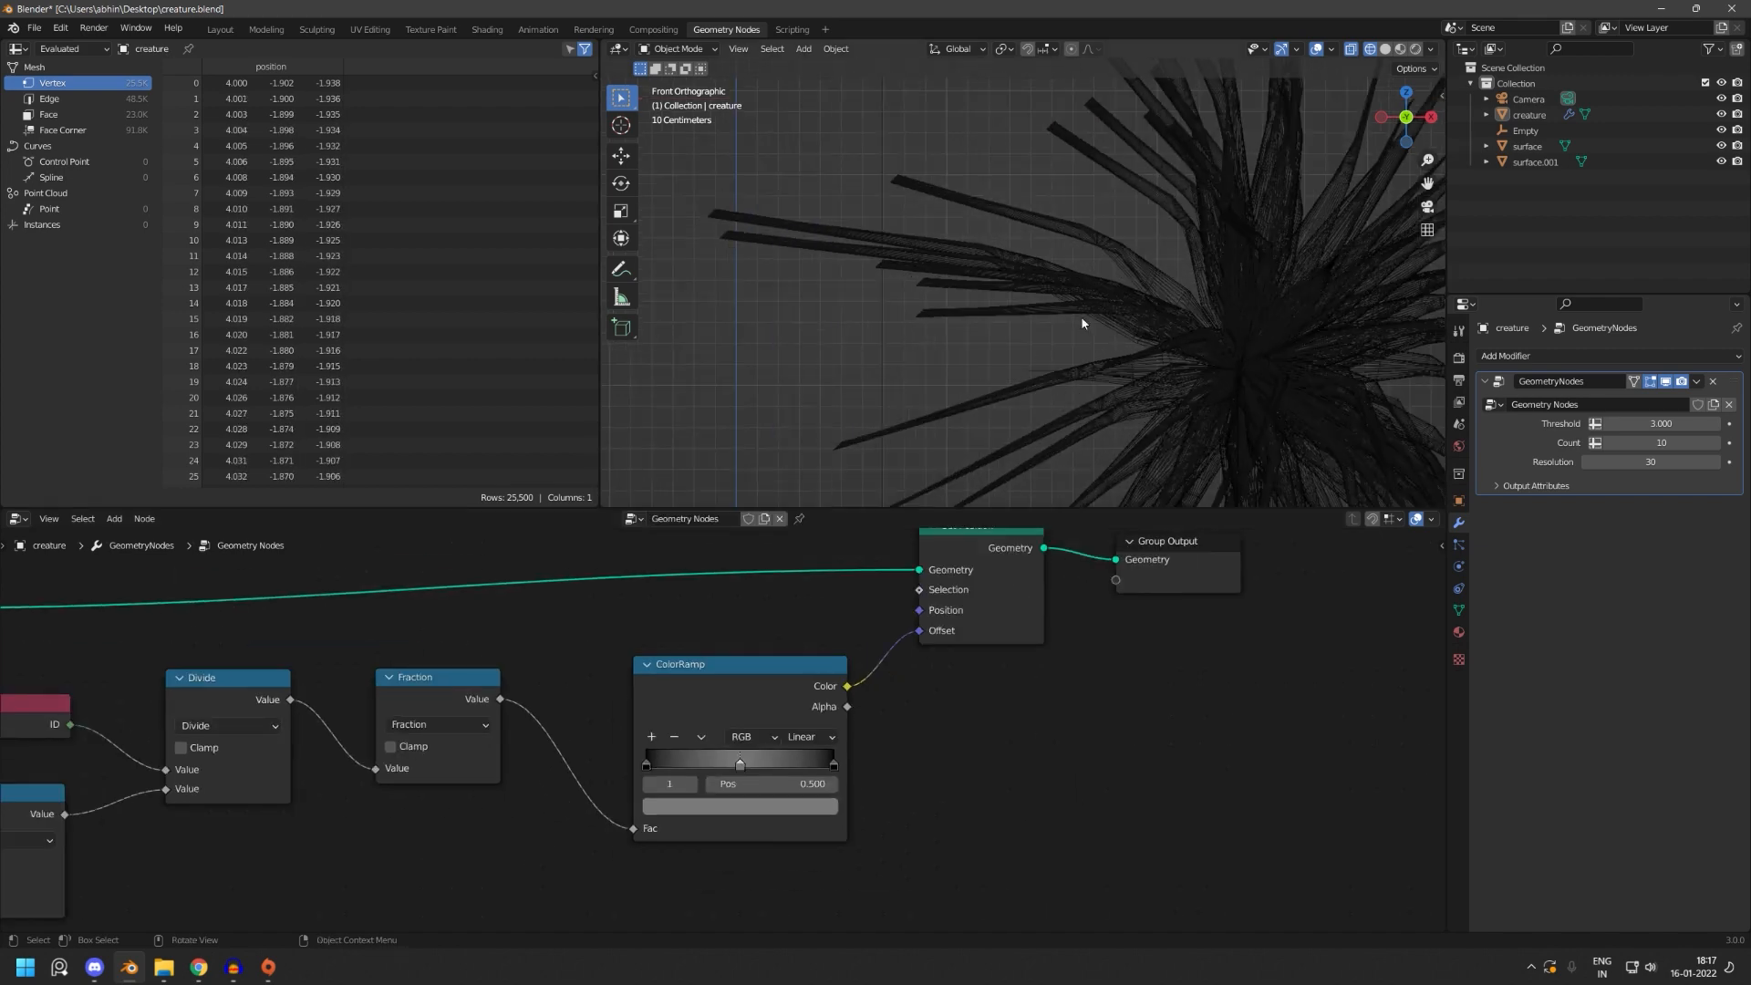
scroll(977, 361, "up", 8)
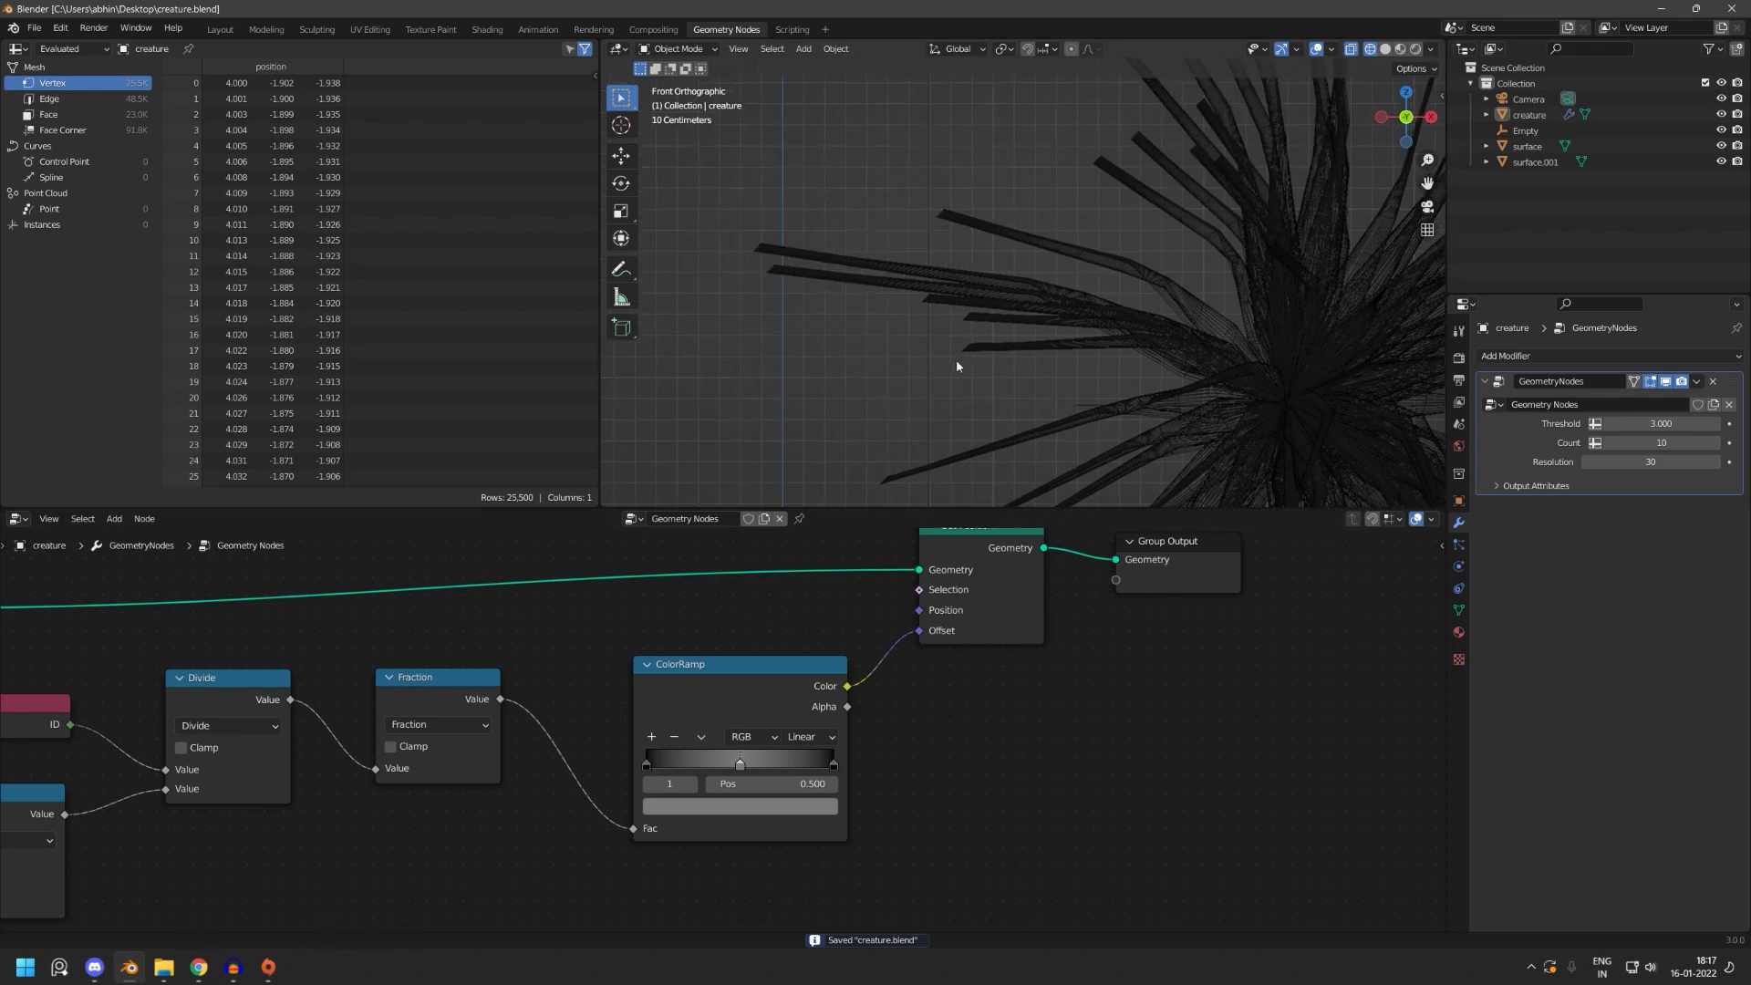
middle_click_drag(1022, 363, 1177, 357, "shift")
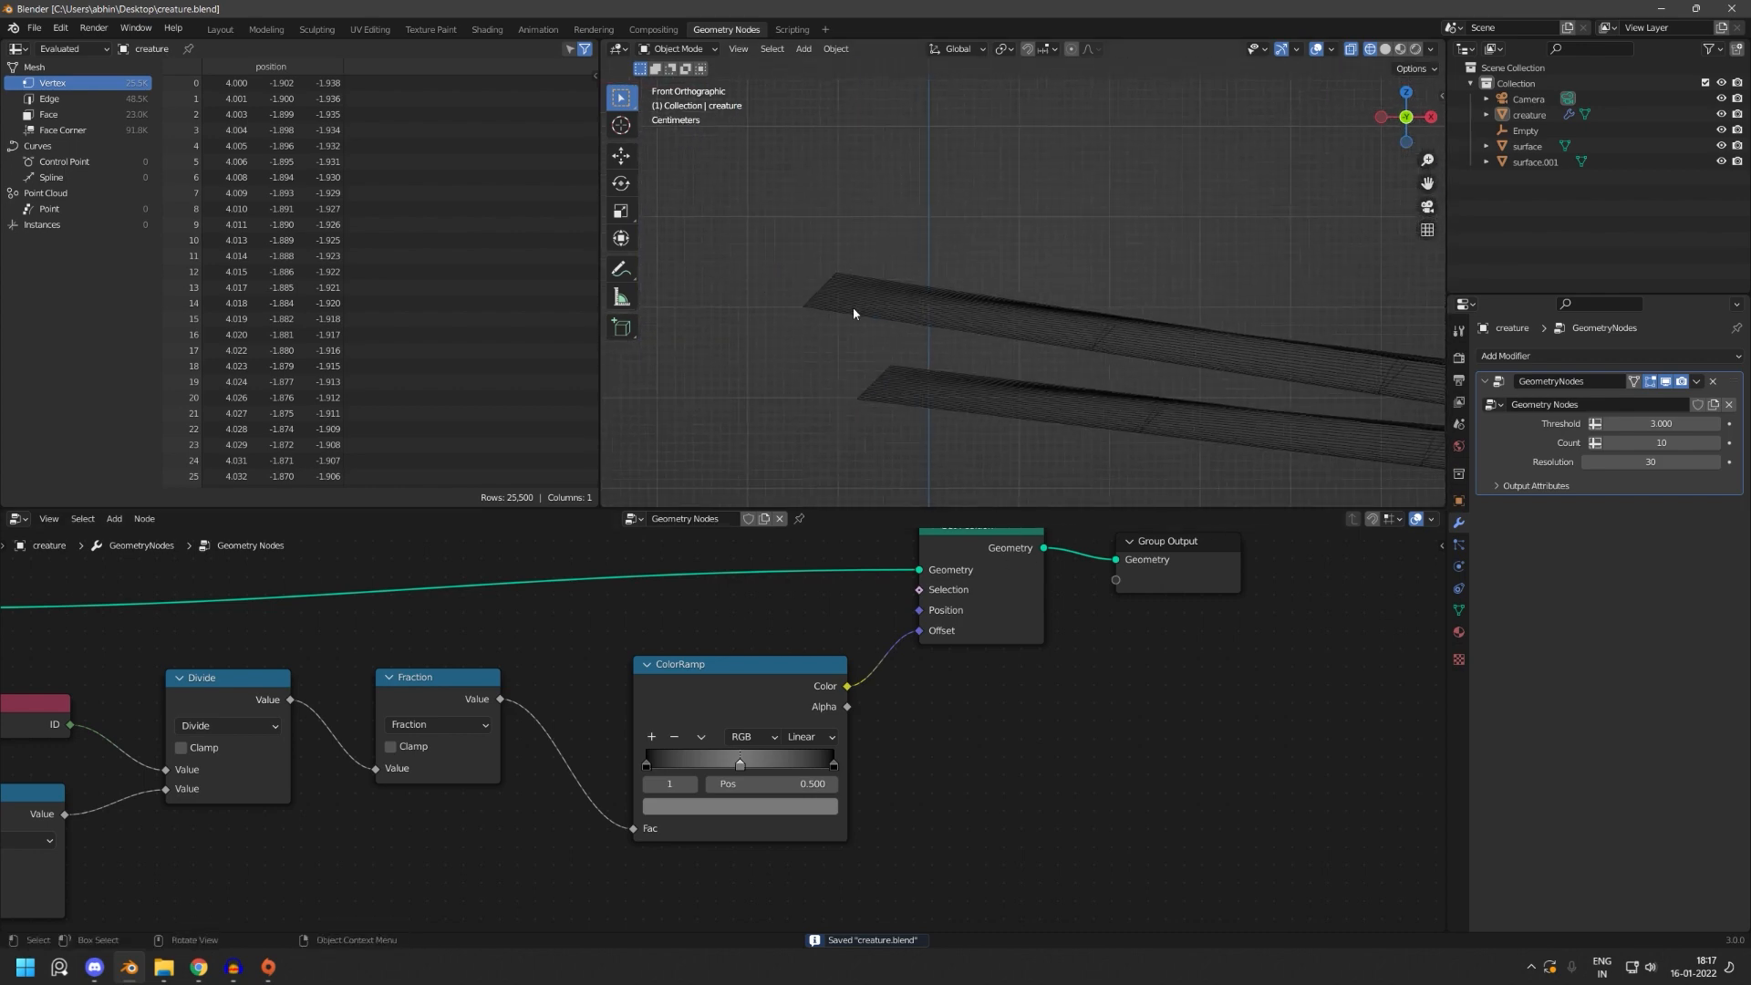
scroll(926, 758, "down", 5)
scroll(894, 711, "up", 7)
middle_click_drag(1011, 734, 716, 926)
scroll(1017, 873, "down", 2)
key("ctrl+s")
scroll(965, 819, "down", 2)
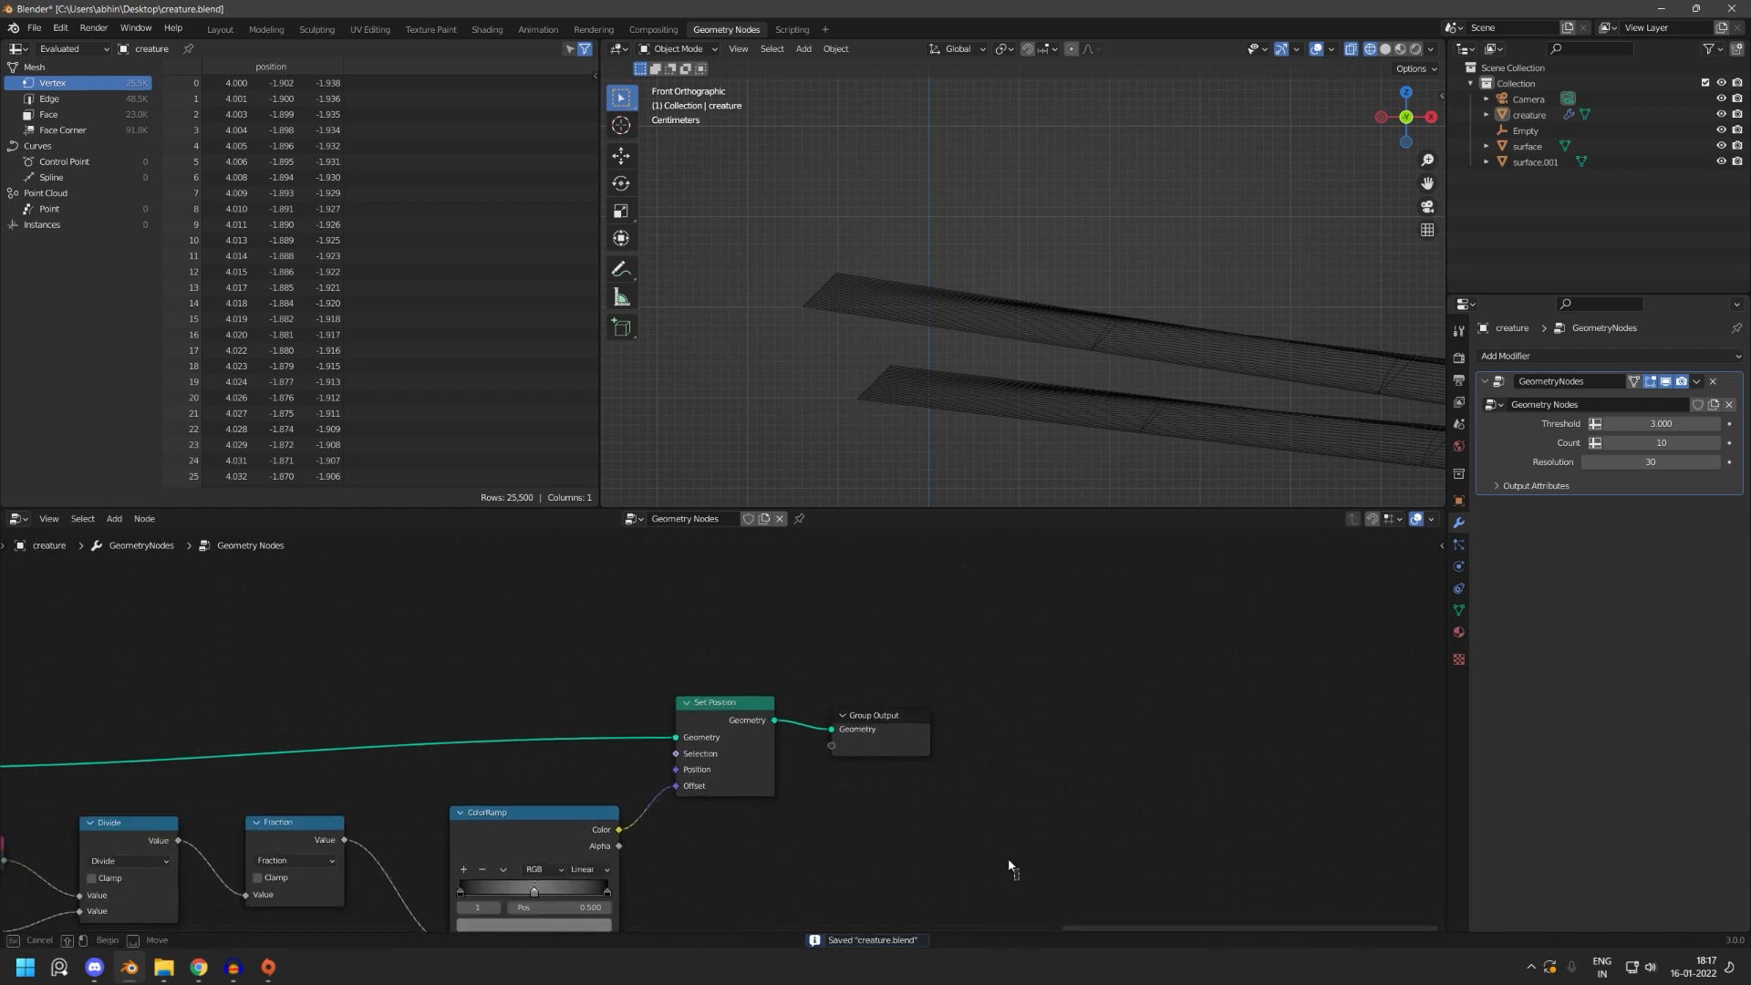
mouse_move(792, 771)
middle_mouse_down()
mouse_move(865, 811)
mouse_move(1065, 661)
middle_mouse_up()
mouse_move(844, 820)
middle_mouse_down()
mouse_move(997, 774)
mouse_move(1101, 692)
middle_mouse_up()
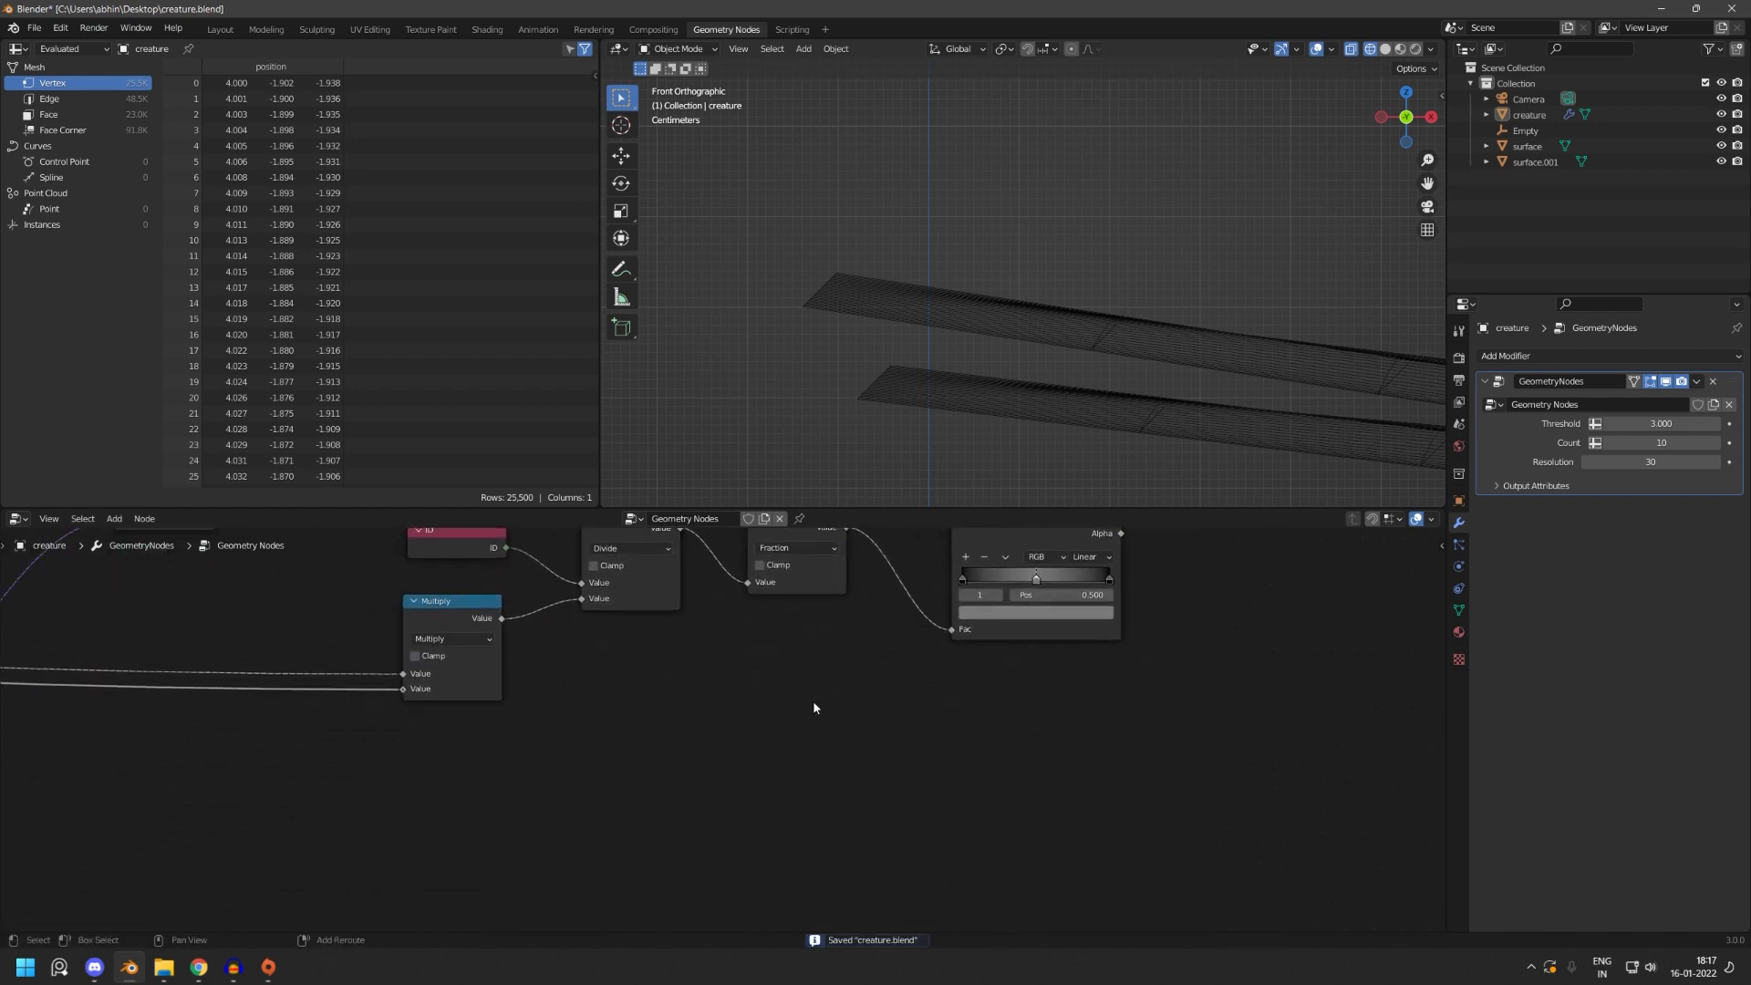
left_click(760, 625)
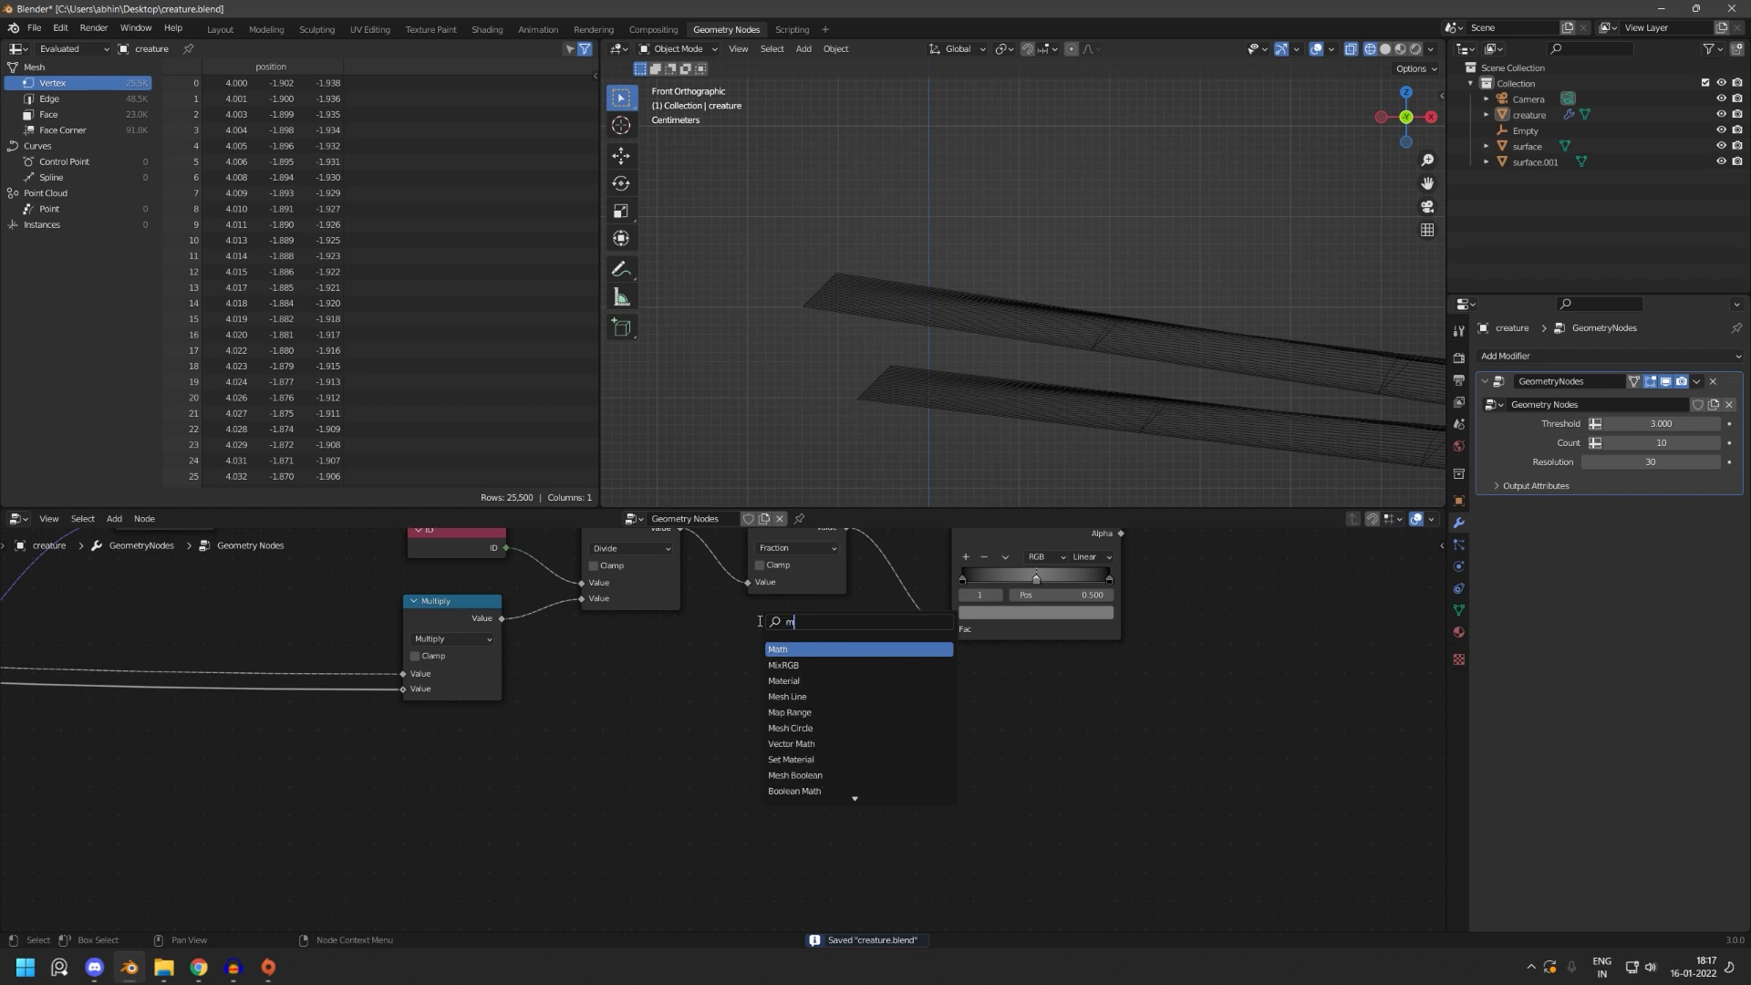
type("math")
key("Return")
right_click(815, 652)
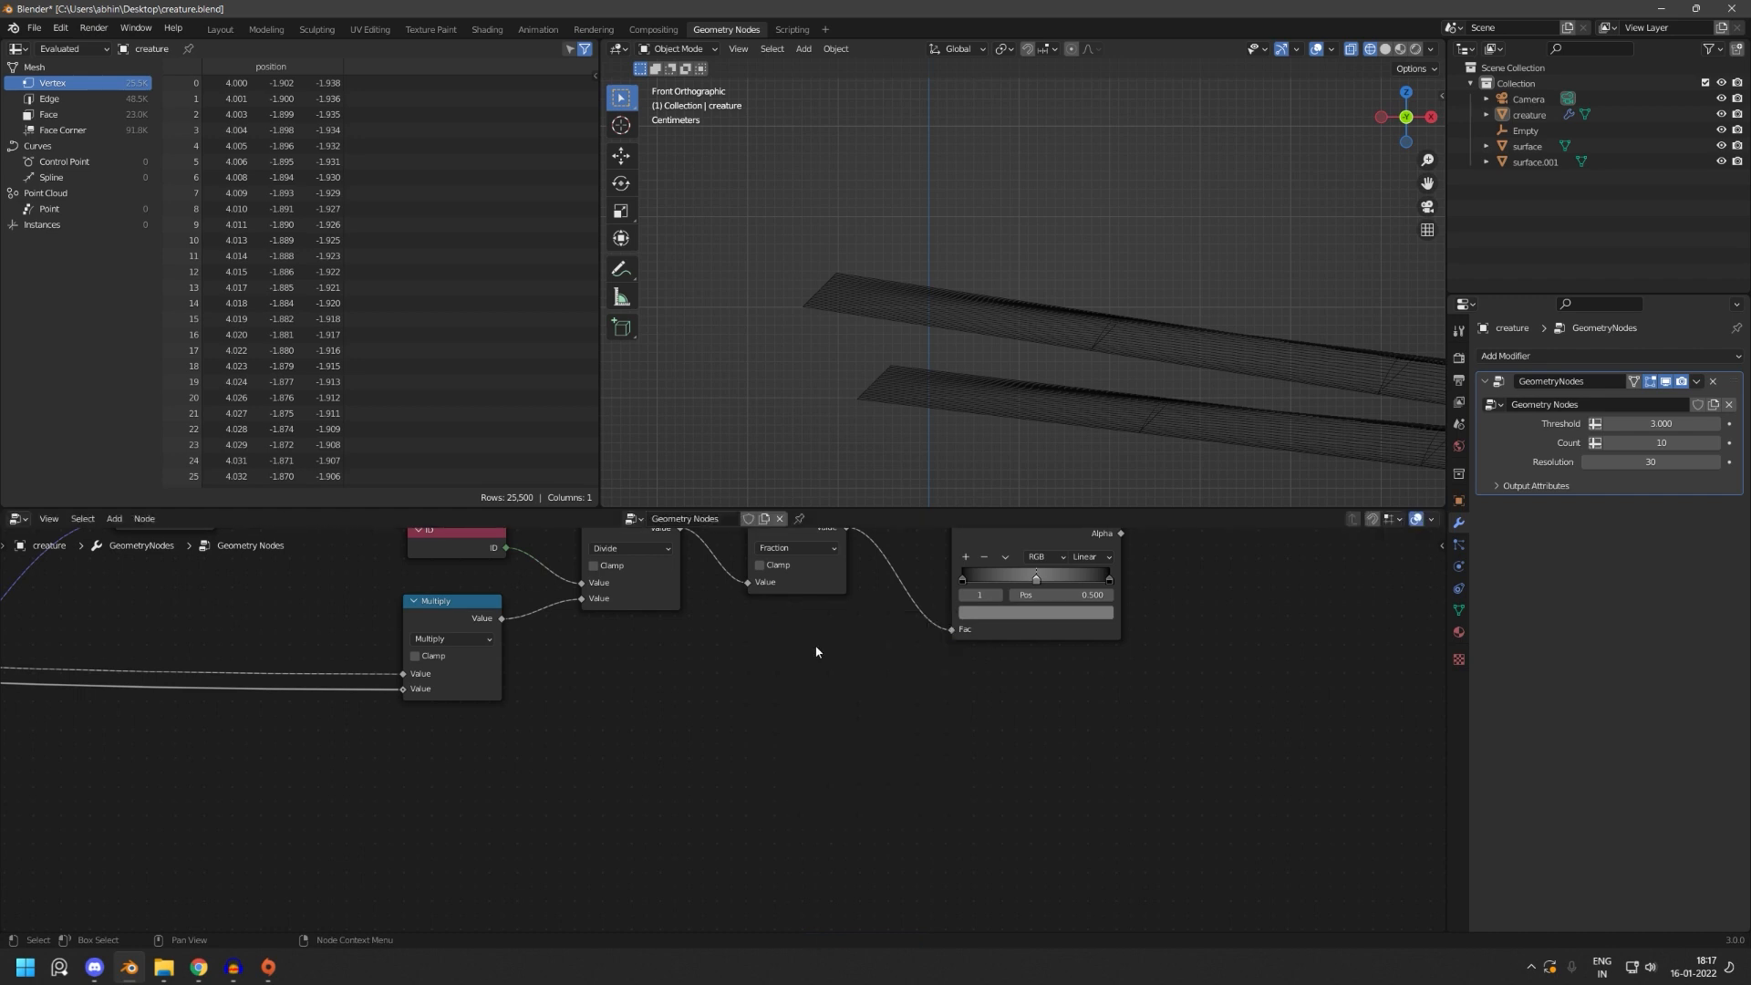
- Insert a Vector Math node on the link between the ColorRamp and Set Position's Offset, and place it lower down
left_click(790, 626)
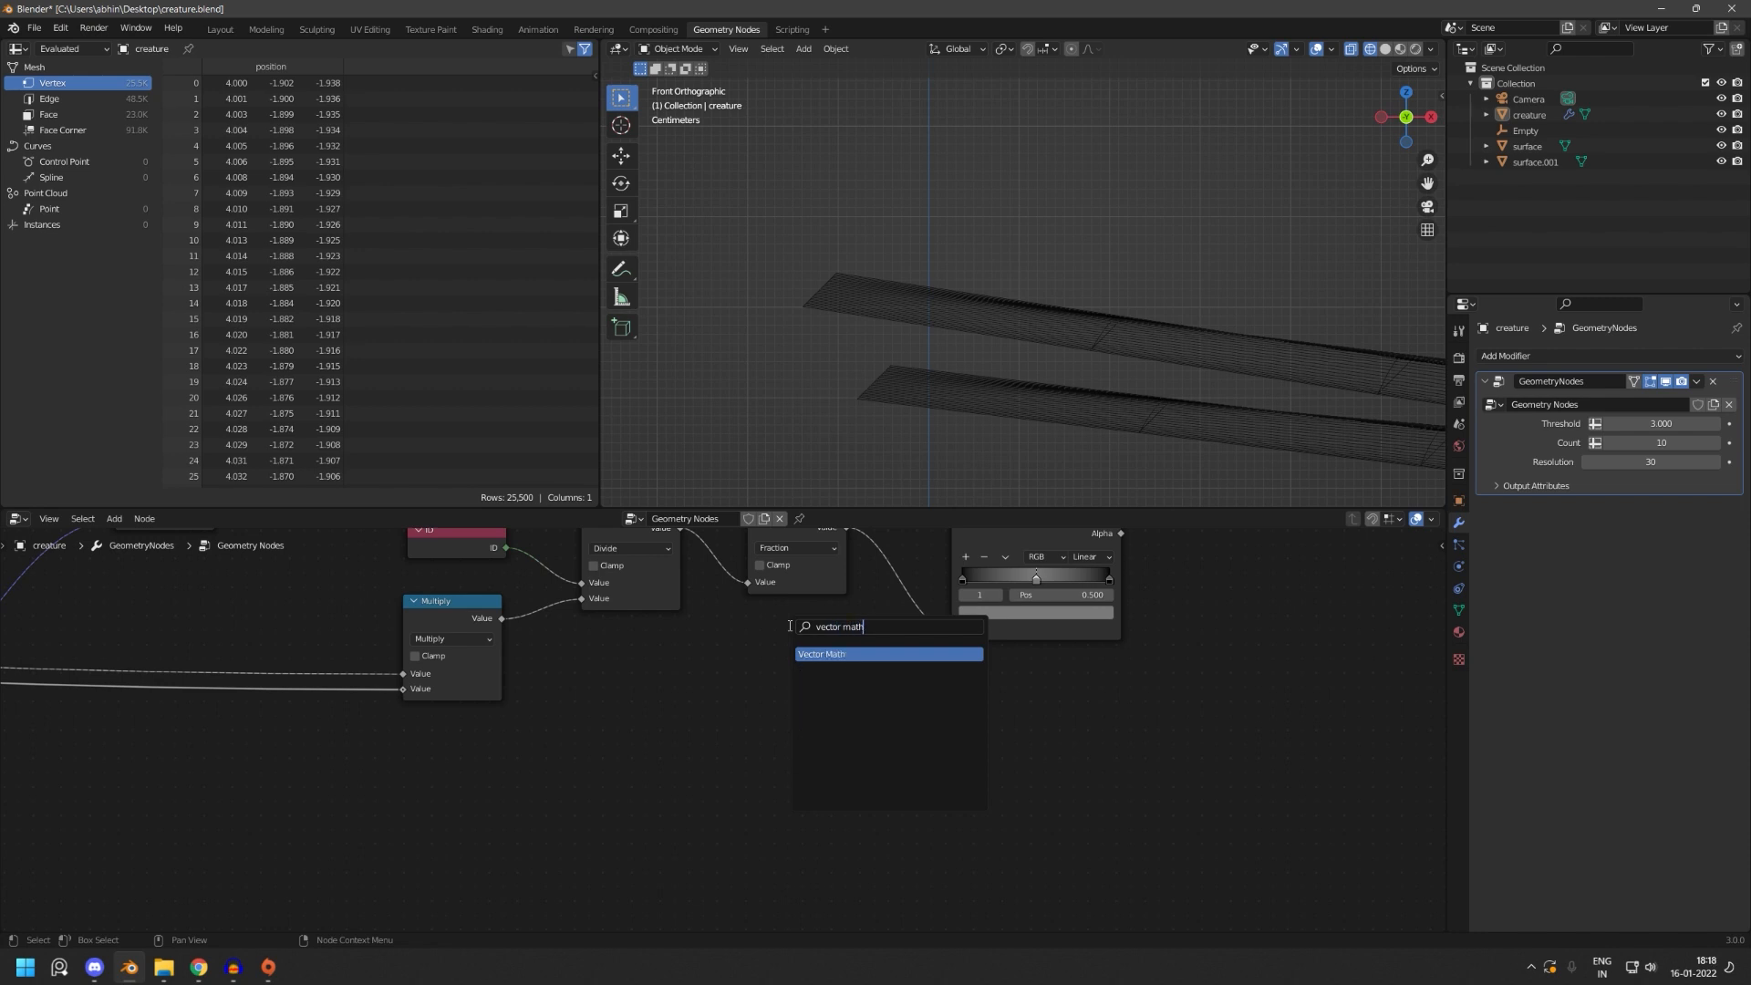
type("vector math")
key("Return")
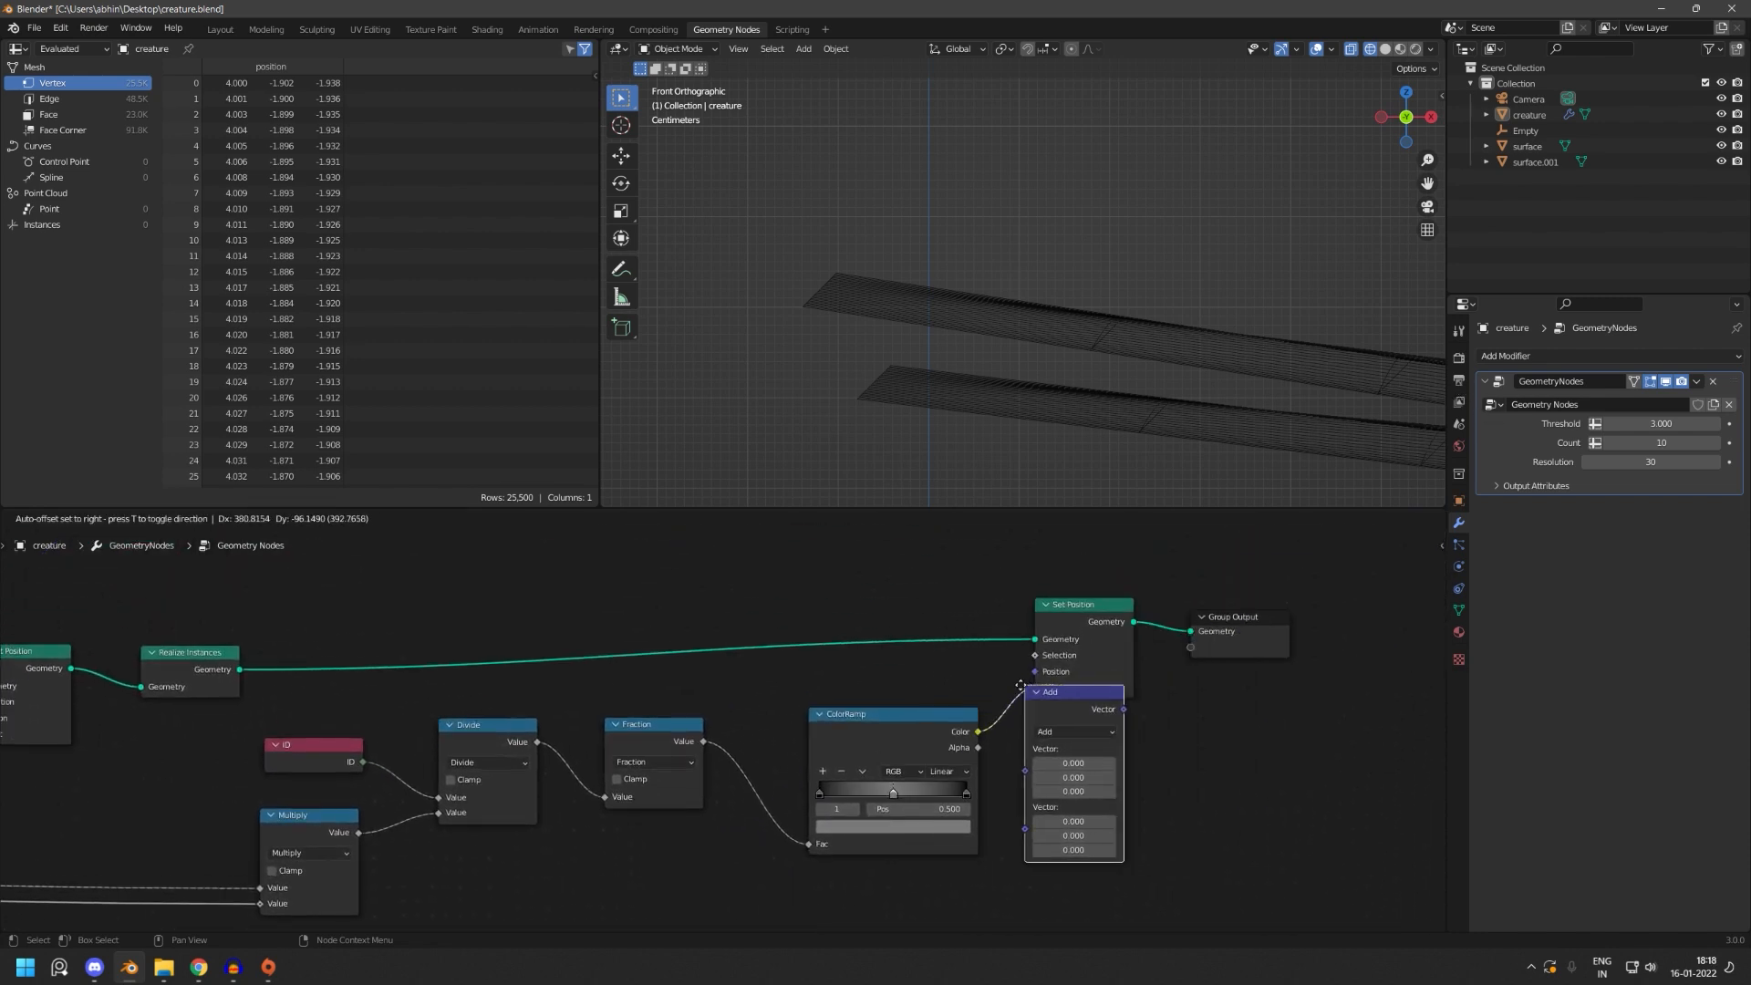
left_click(1028, 685)
middle_click_drag(1185, 785, 1038, 729)
left_click_drag(958, 643, 984, 762)
middle_click_drag(638, 808, 756, 728)
scroll(756, 726, "up", 1)
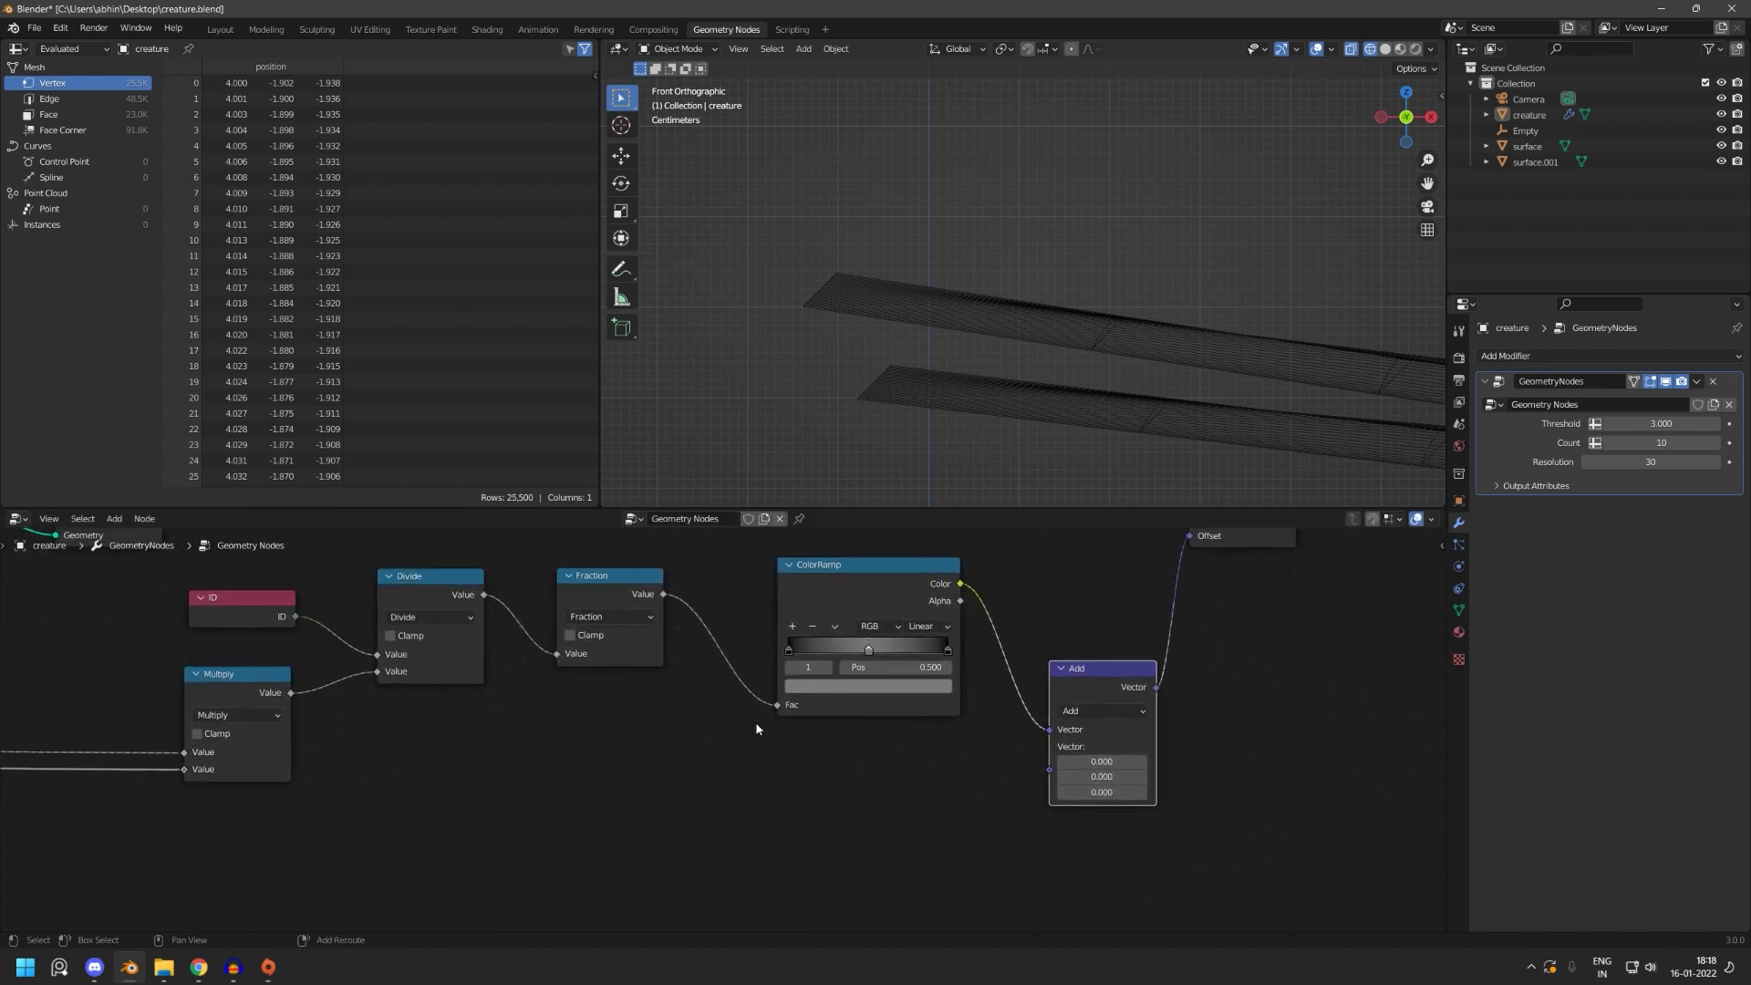
- Add a Noise Texture node below the ColorRamp with Scale 2, Detail 0 and Roughness 0
left_click(675, 625)
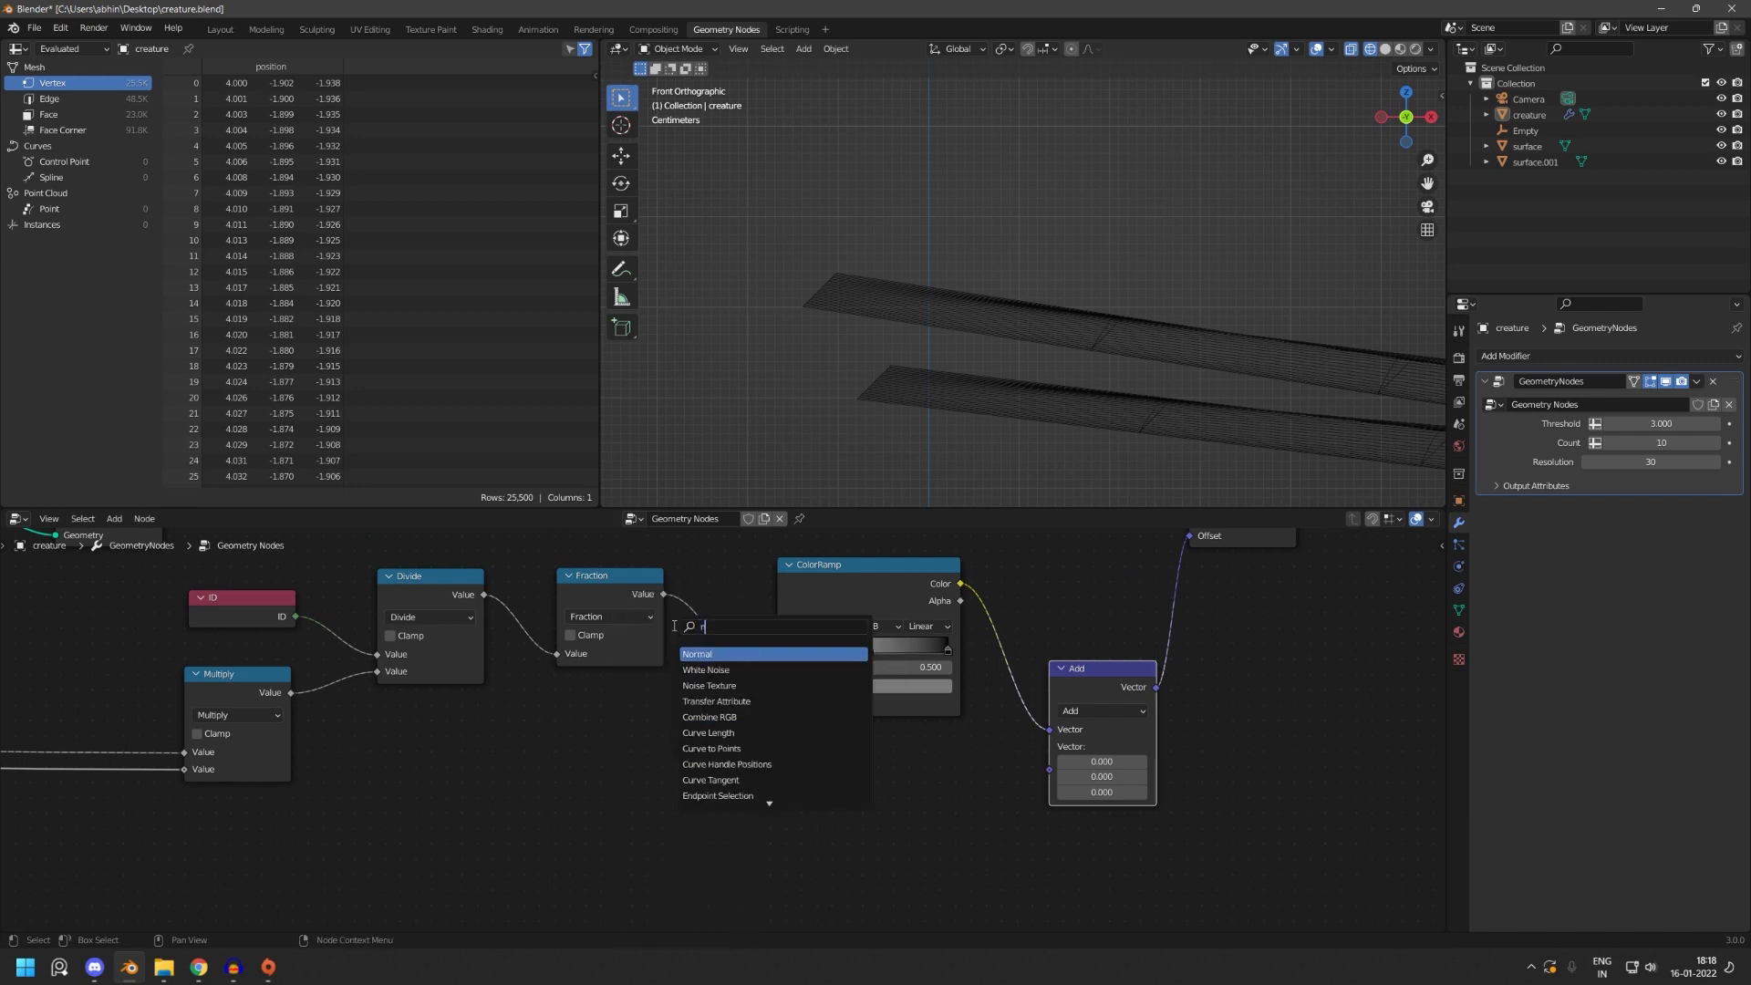
key("Return")
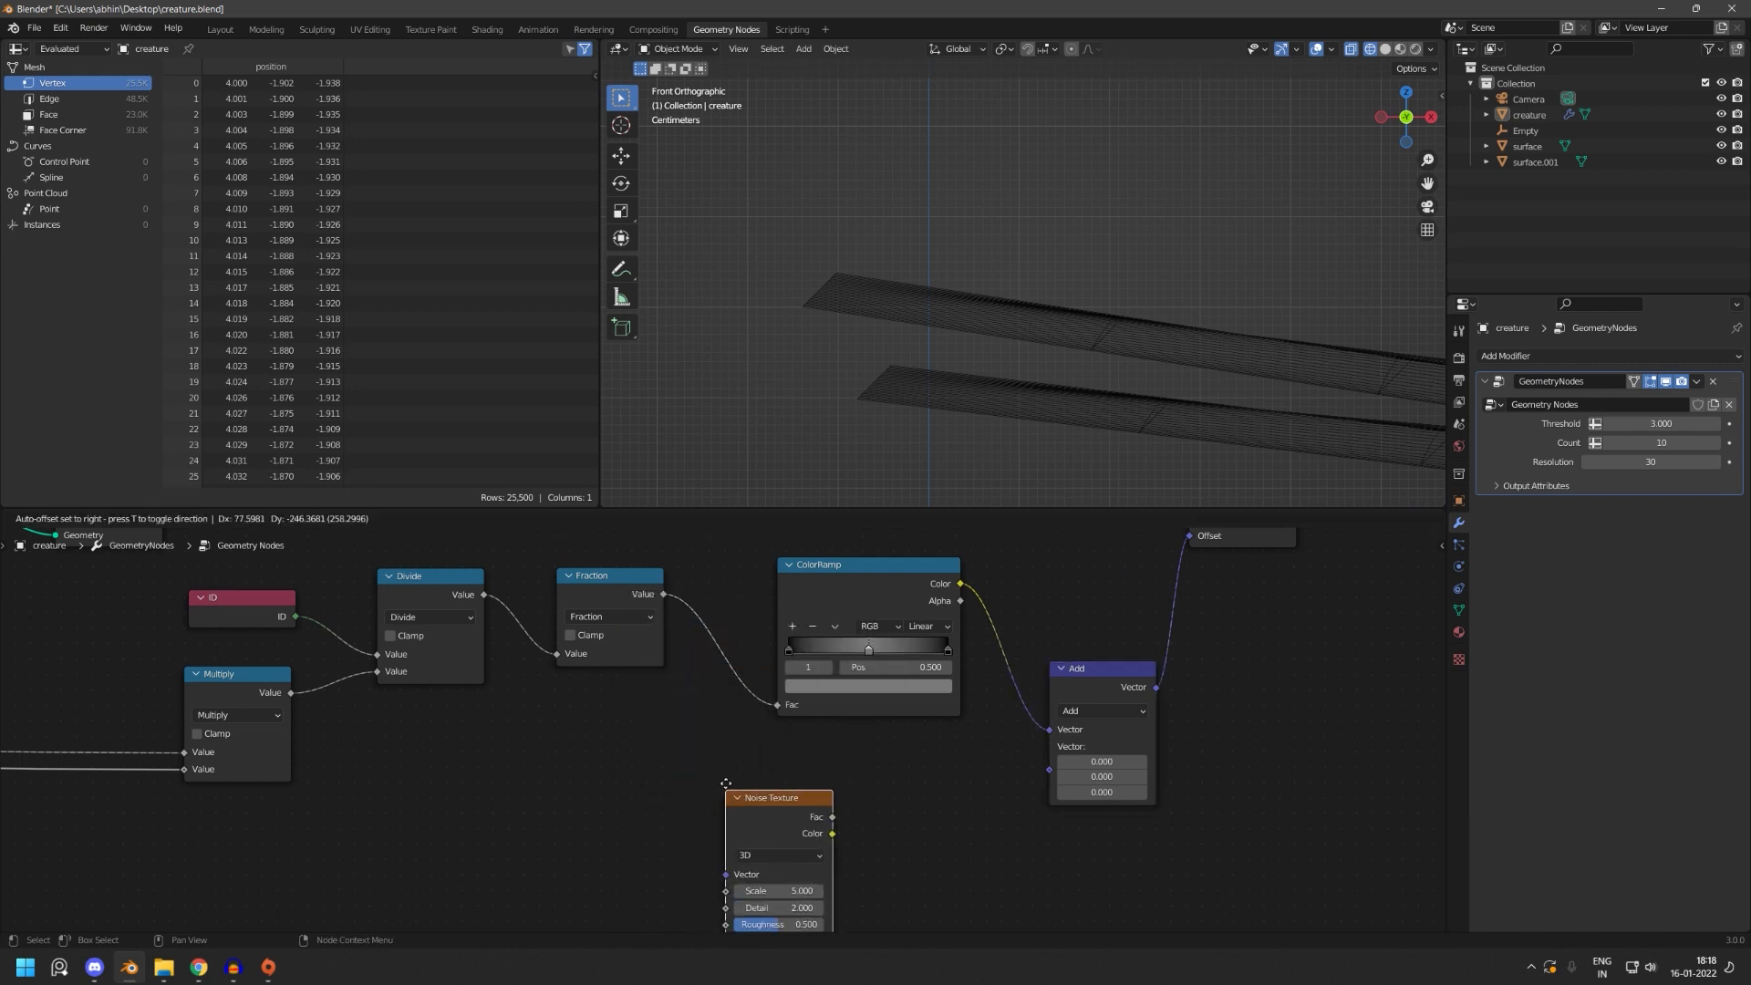
left_click(848, 799)
scroll(866, 883, "up", 4)
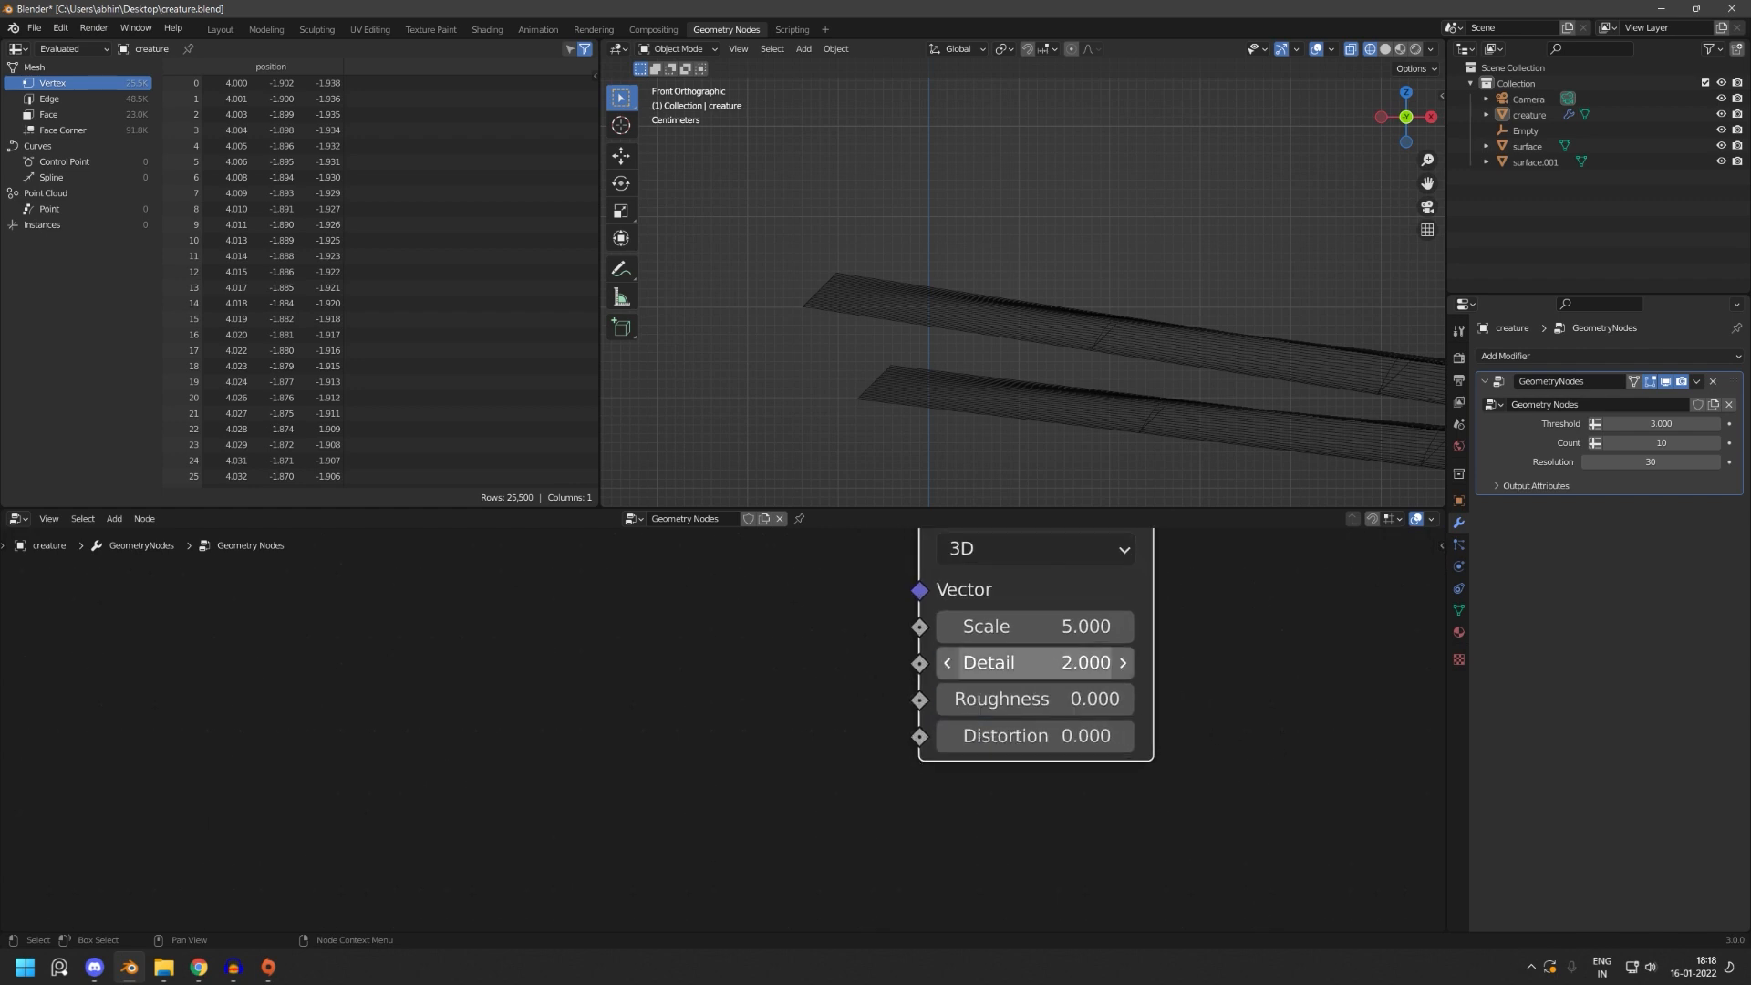
key("Return")
middle_click_drag(1202, 677, 910, 818)
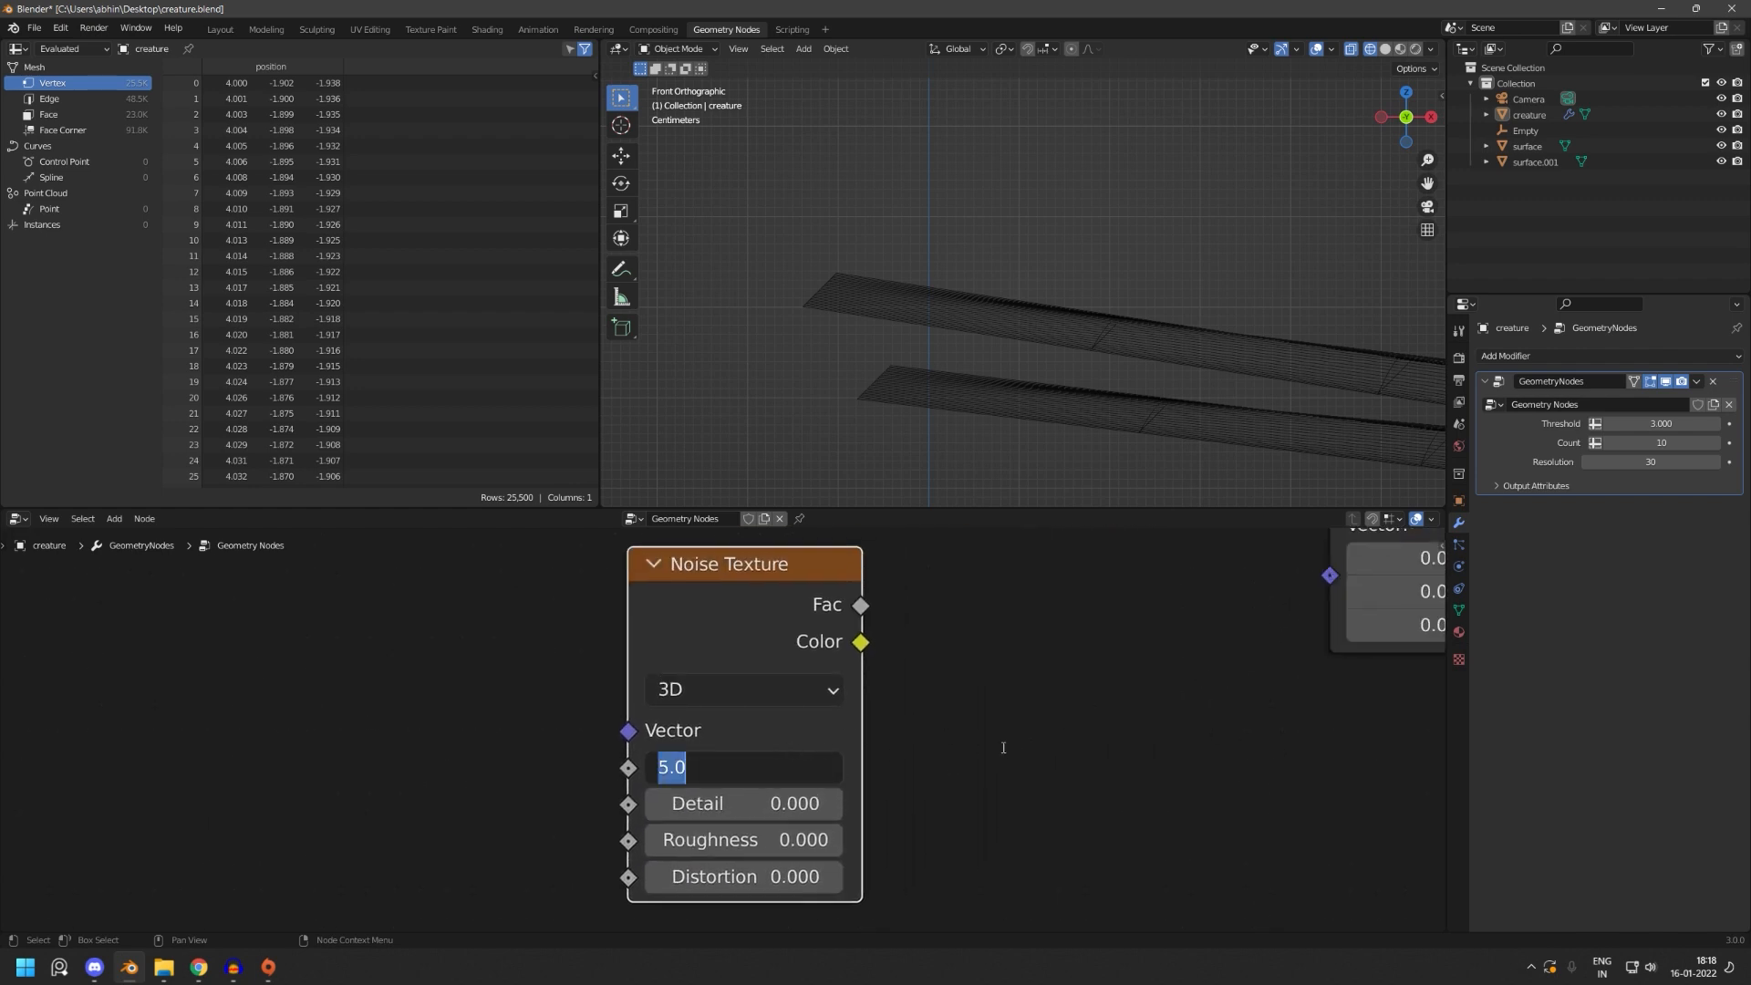
scroll(1022, 740, "down", 4)
middle_click_drag(1007, 744, 915, 818)
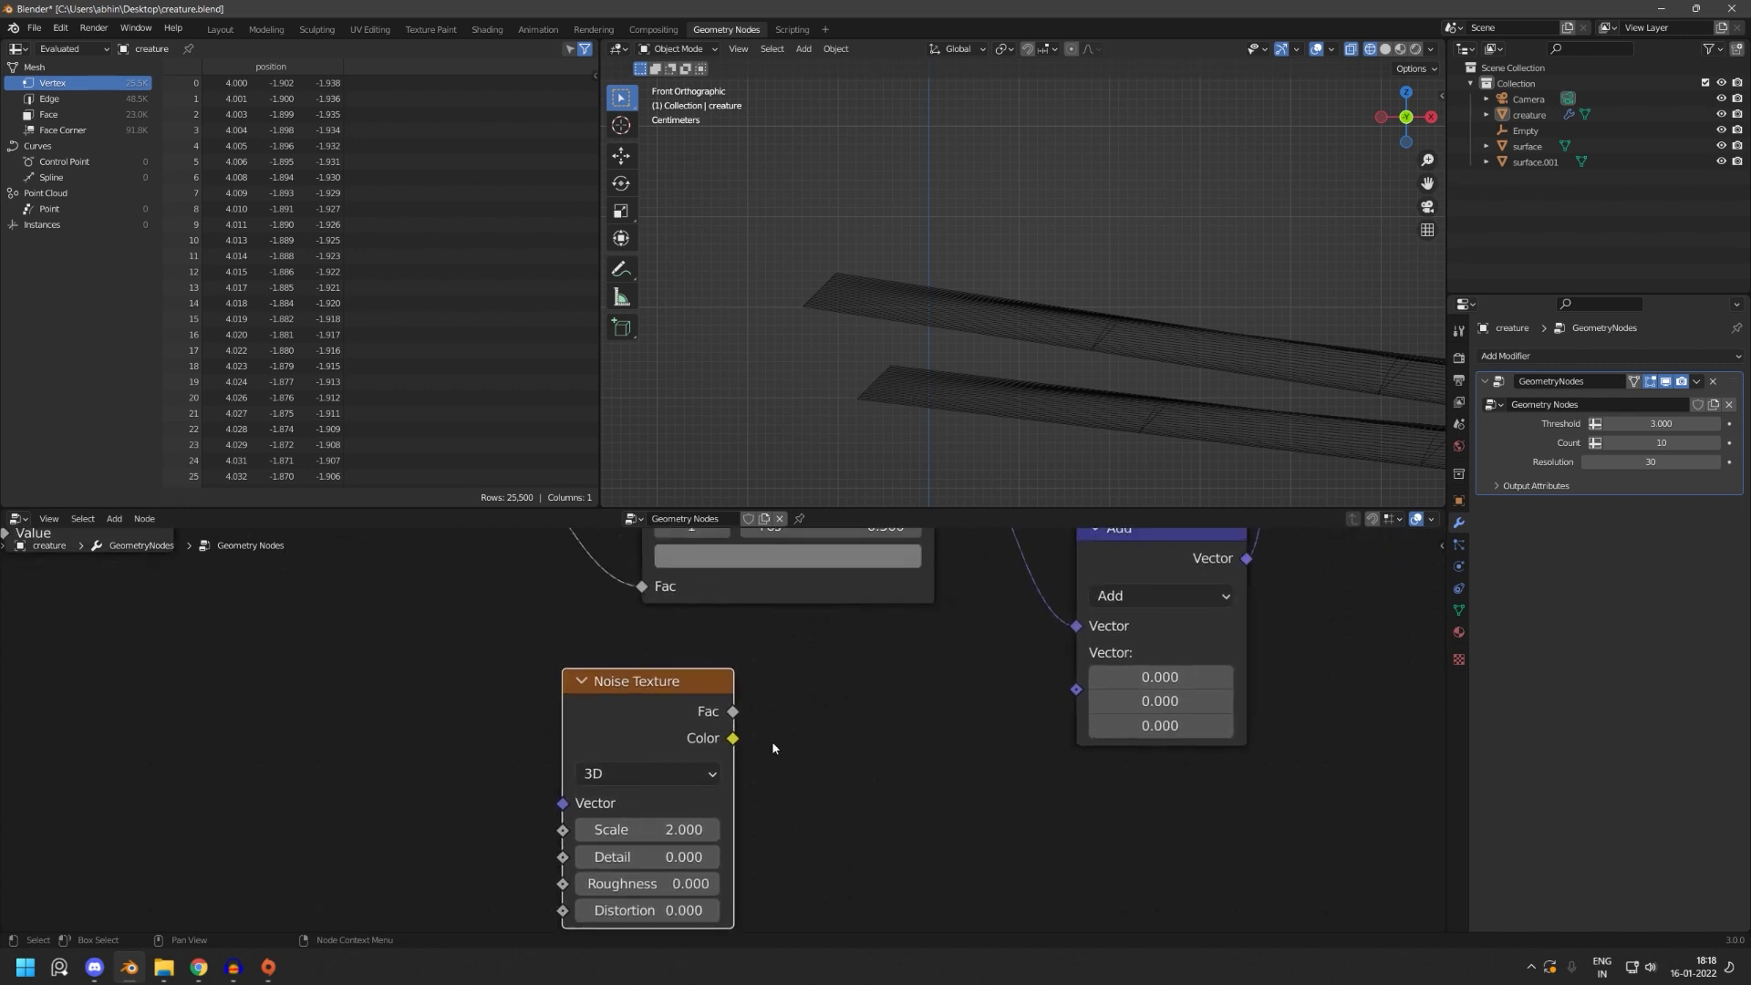
- Connect the noise Color to the Vector Math node's second vector and change the operation to Multiply
left_click_drag(1094, 697, 1099, 692)
left_click(1164, 595)
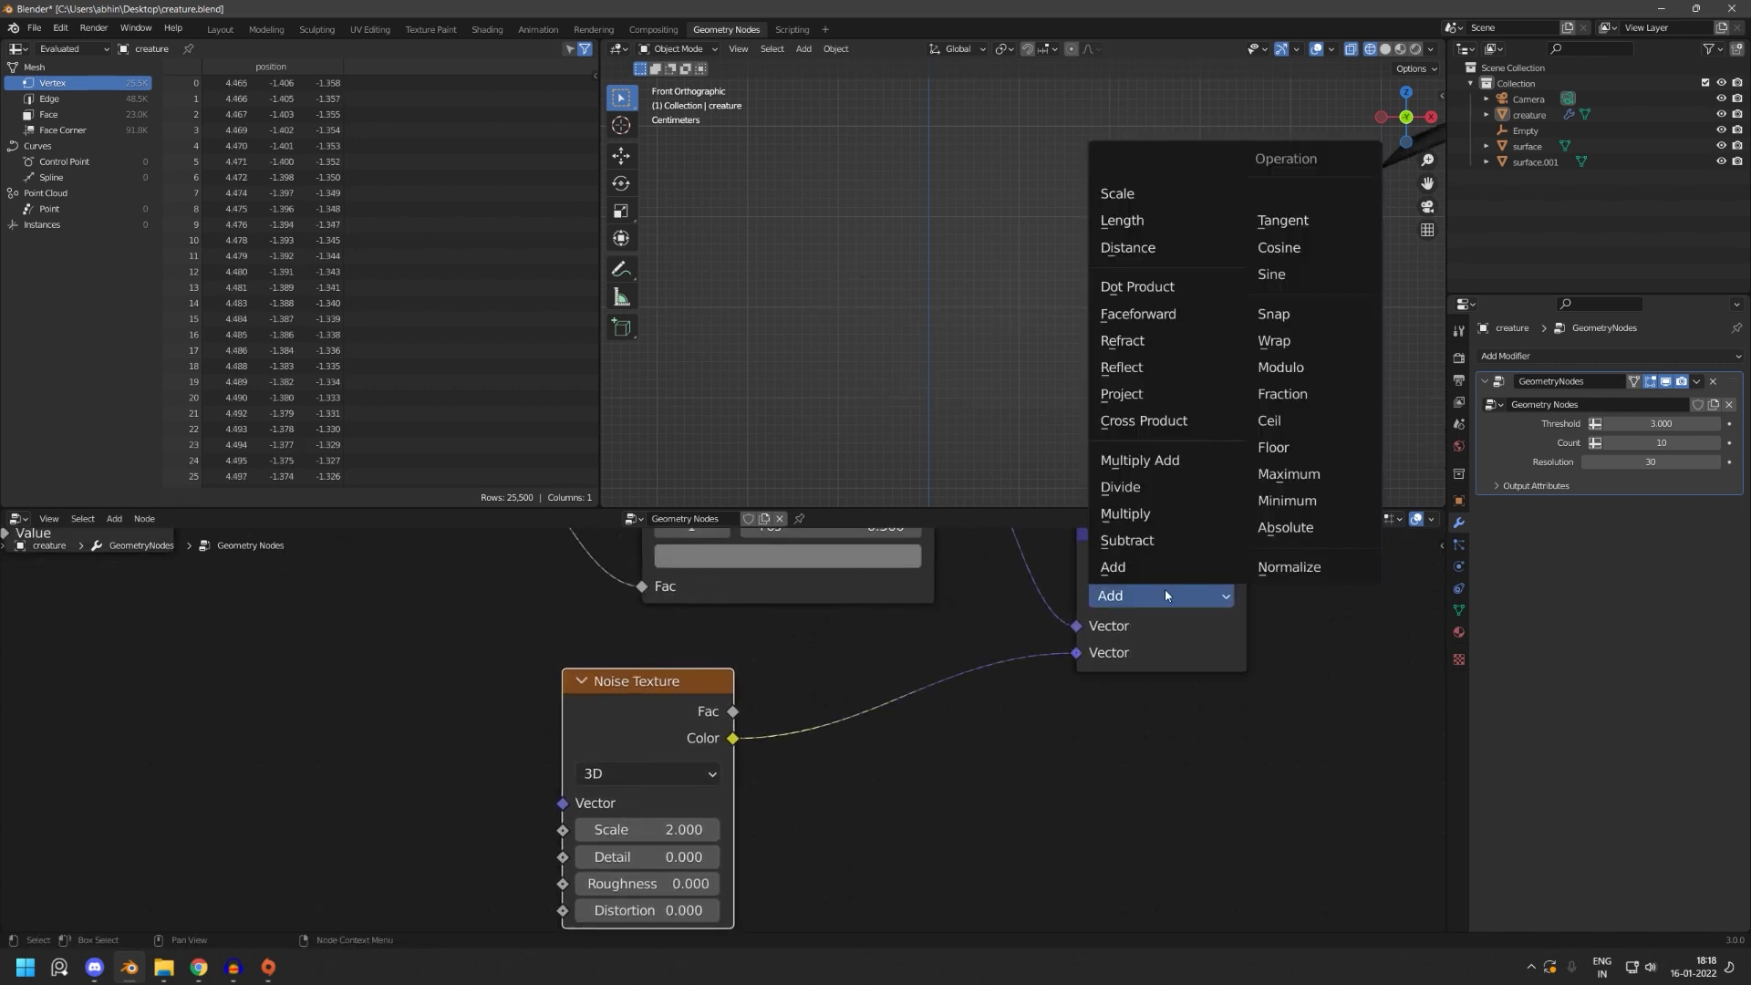
left_click(1162, 507)
scroll(1212, 380, "down", 6)
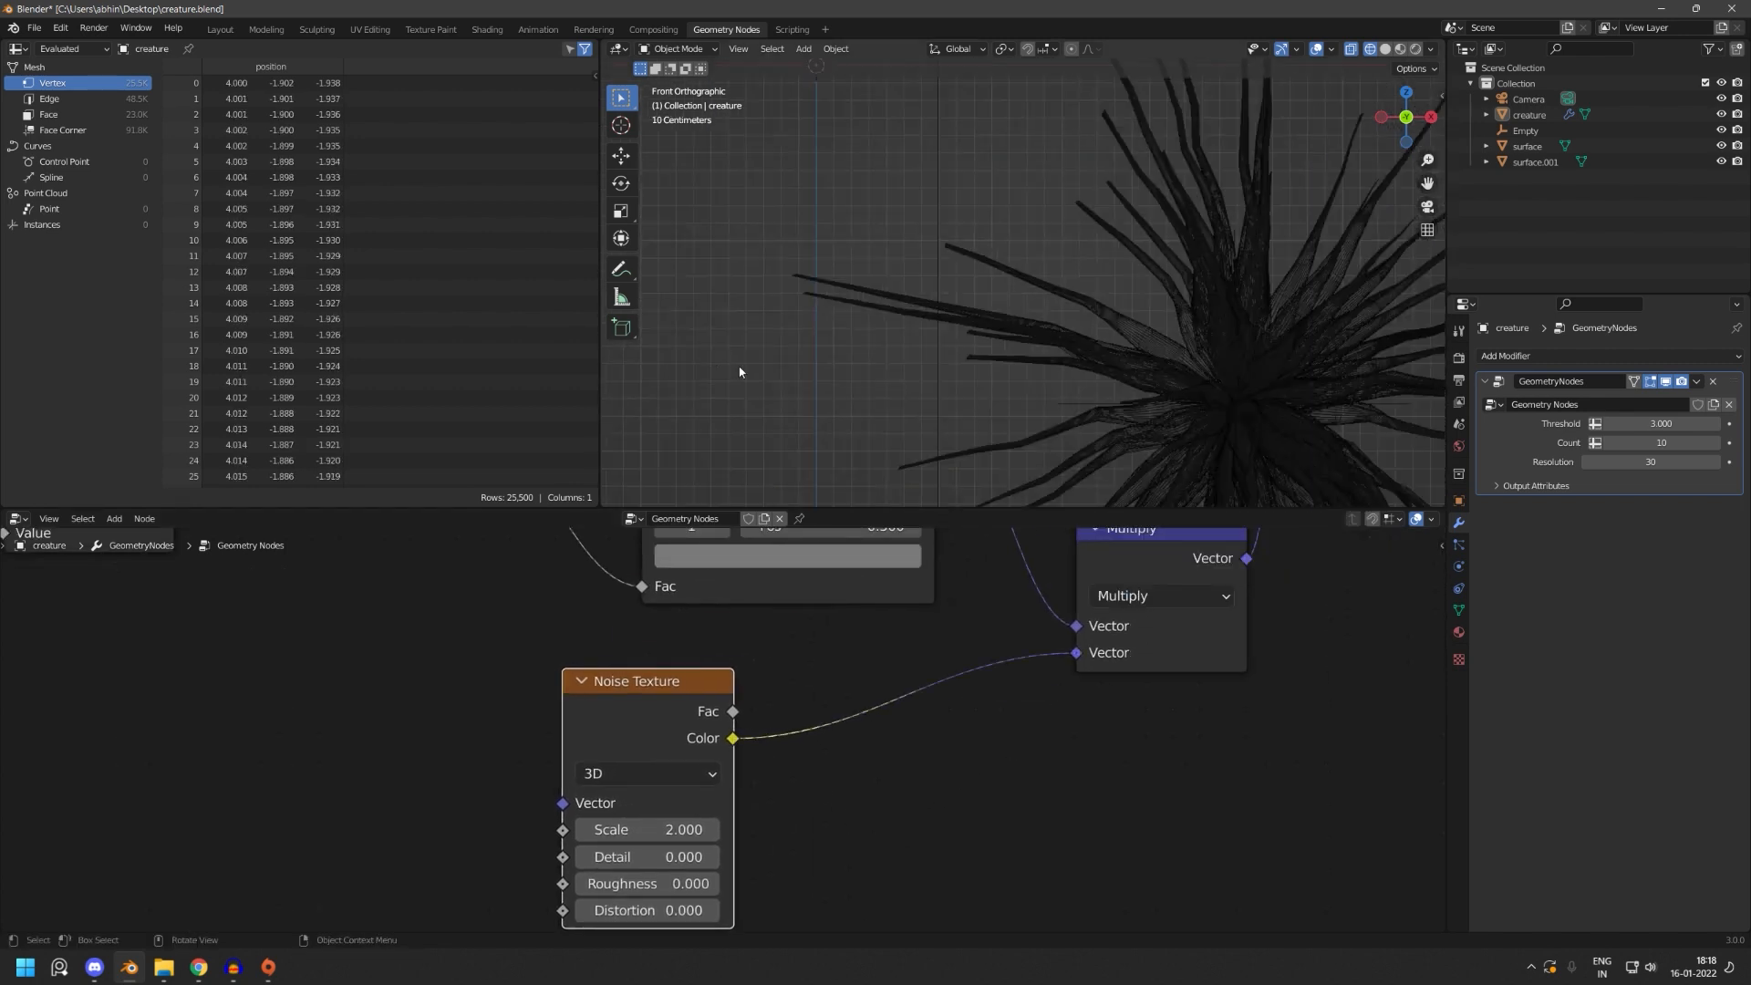
middle_click_drag(997, 431, 987, 392, "shift")
scroll(1227, 452, "down", 2)
scroll(975, 374, "down", 2)
scroll(987, 395, "up", 1)
- Move the Noise Texture node closer to the vector Multiply node
middle_click_drag(501, 582, 871, 765)
scroll(944, 793, "down", 2)
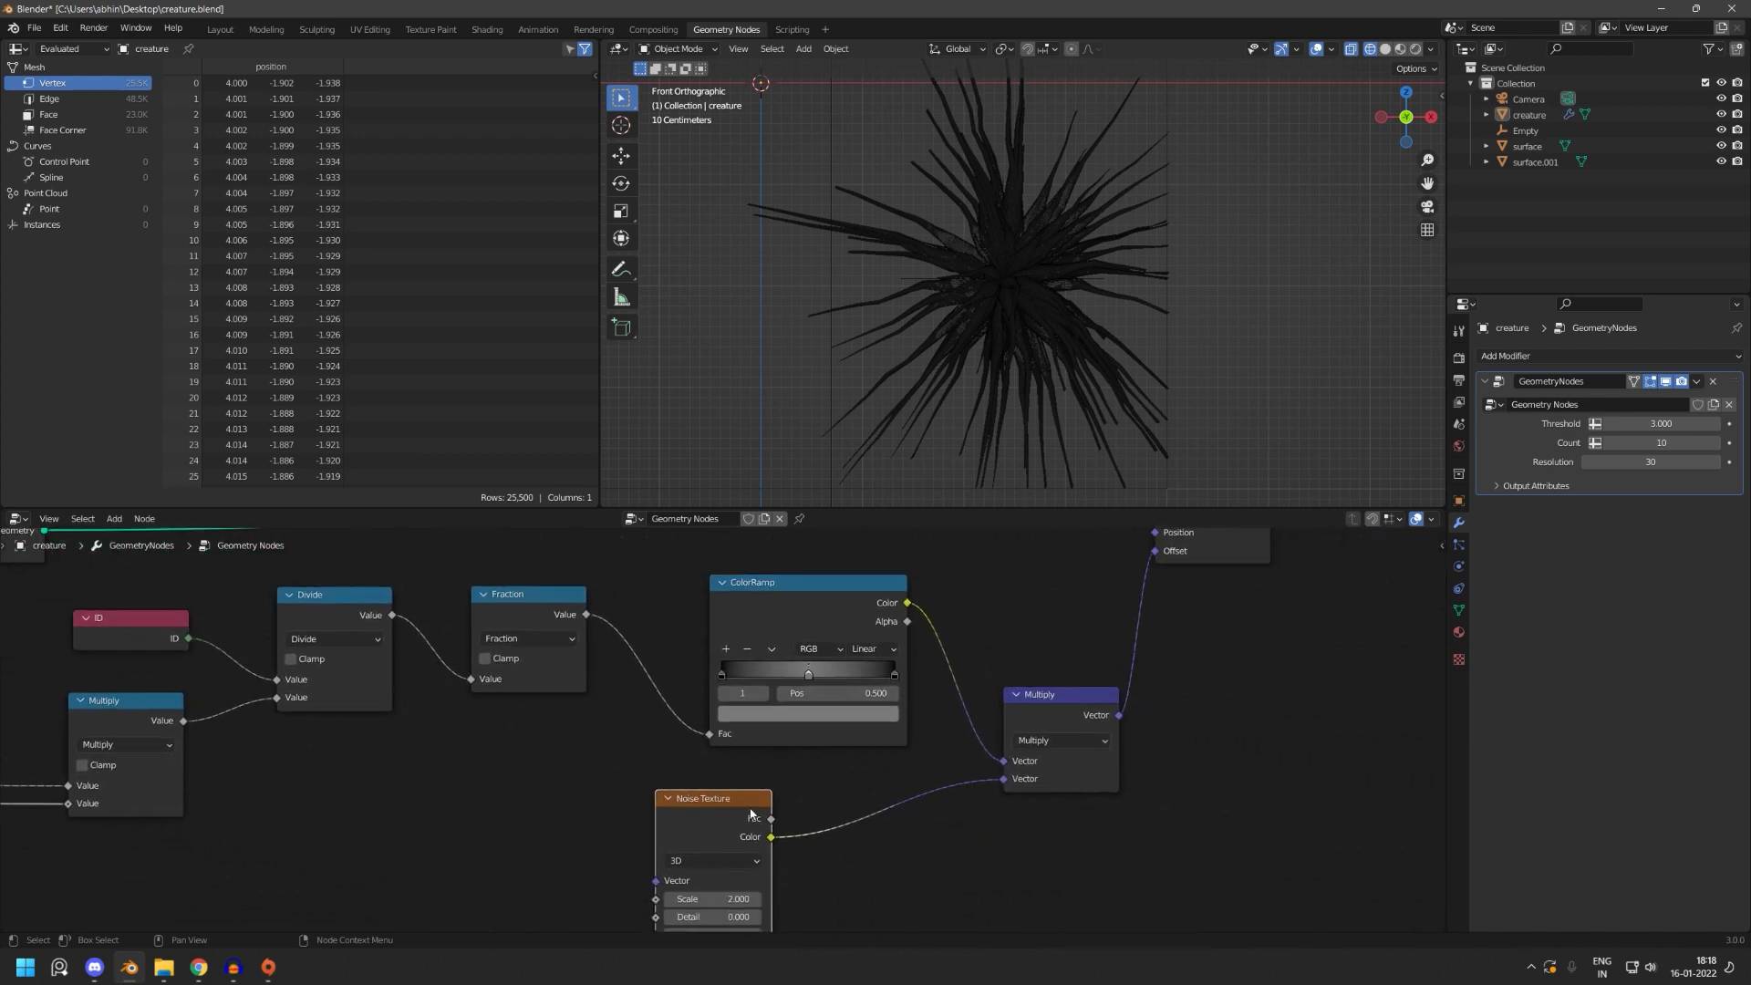
left_click_drag(751, 815, 885, 800)
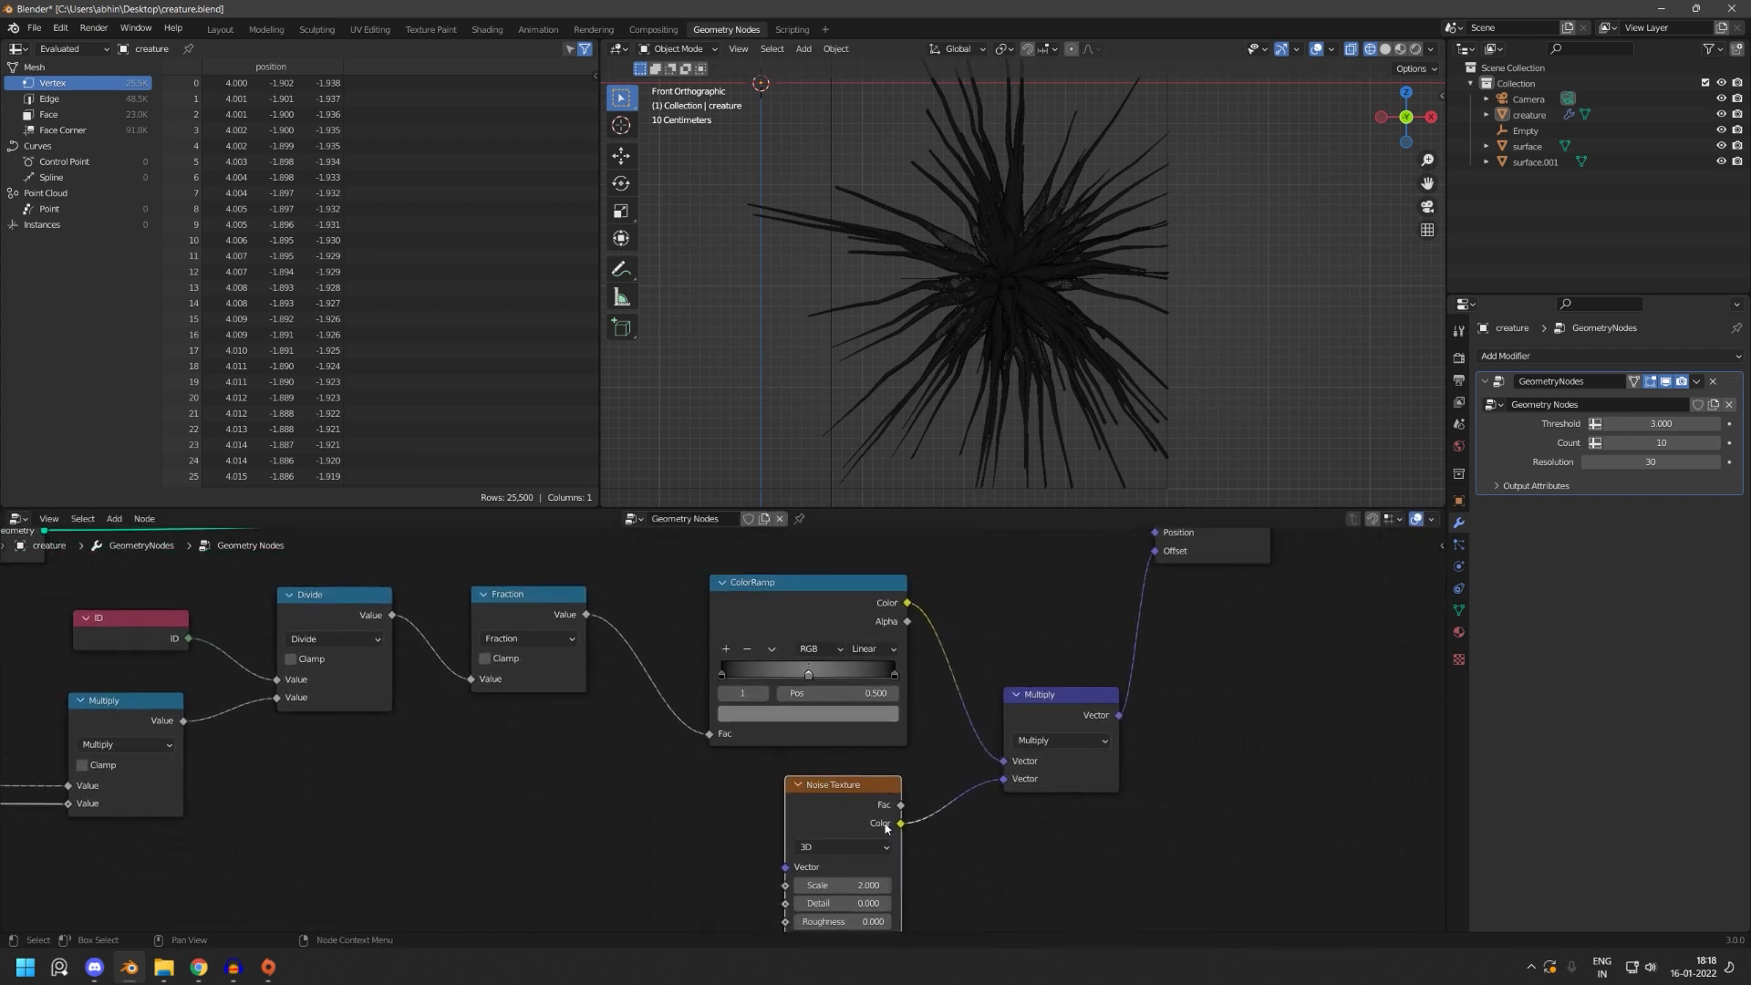
- Switch the Noise Texture node to 4D, add a frame-based driver to its W value, and play the animation
scroll(885, 828, "up", 3)
left_click(909, 720)
left_click(873, 827)
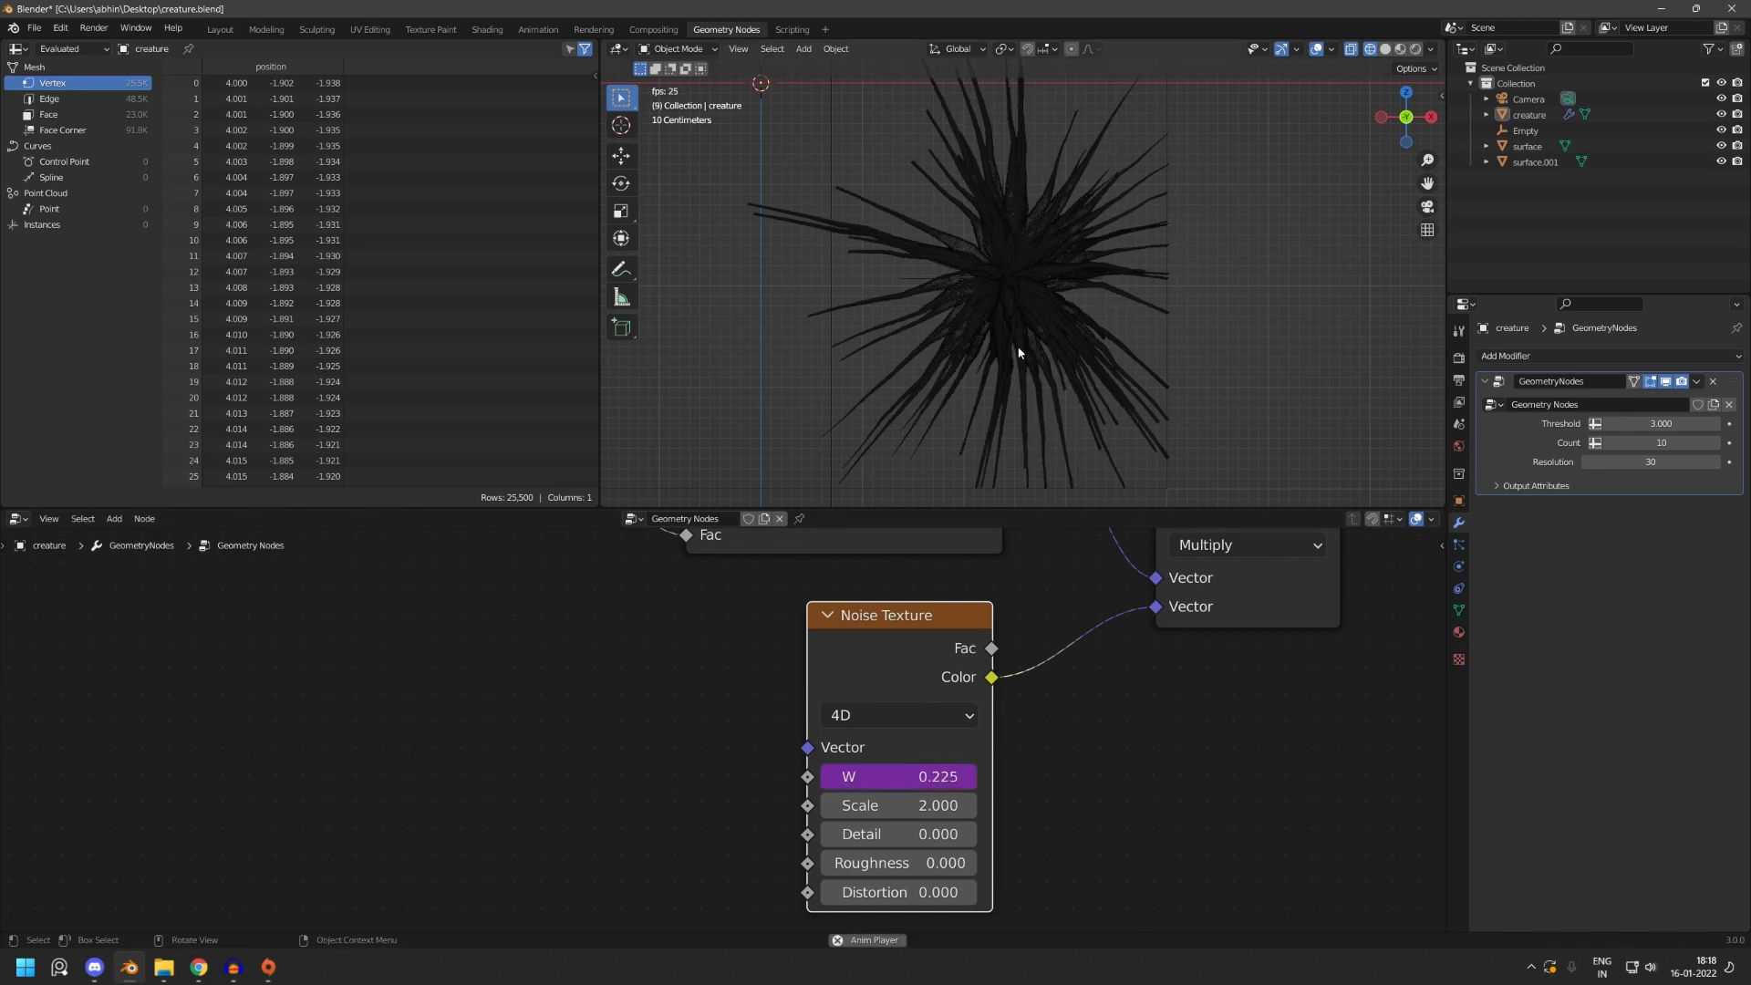
scroll(997, 825, "down", 2)
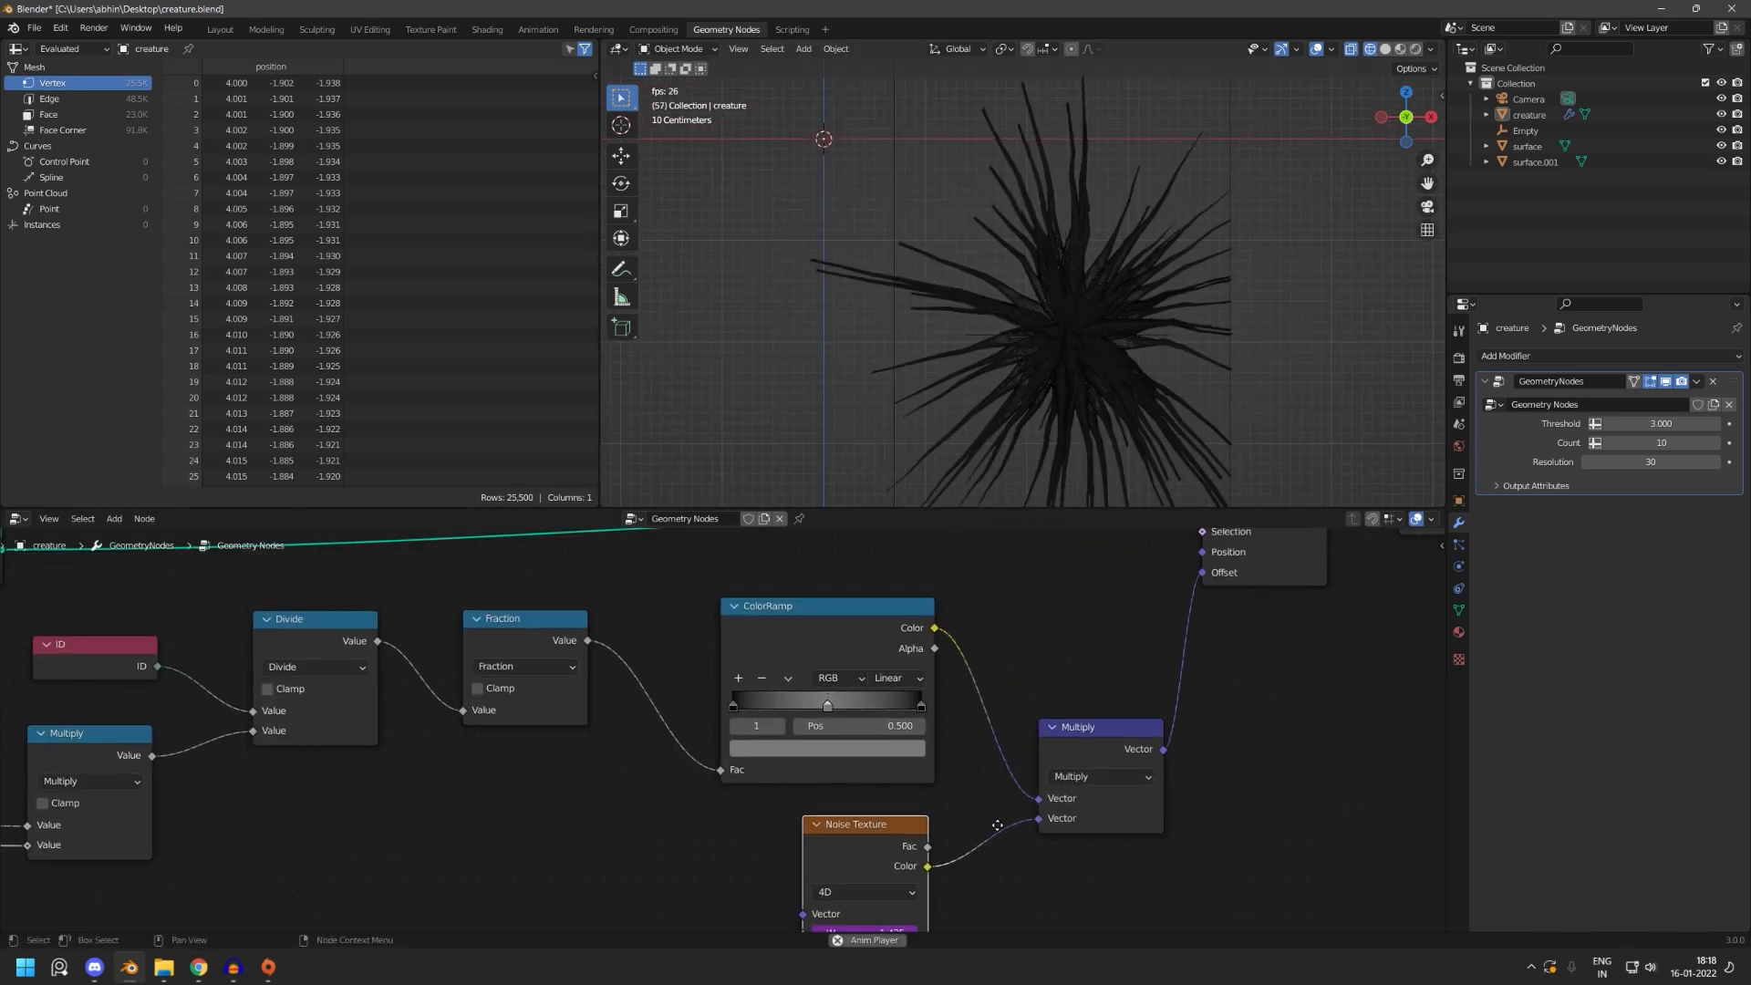
- Adjust the ColorRamp's middle stop to a brightness value of about 0.41 and move the Noise Texture node farther from the vector Multiply node
left_click(838, 748)
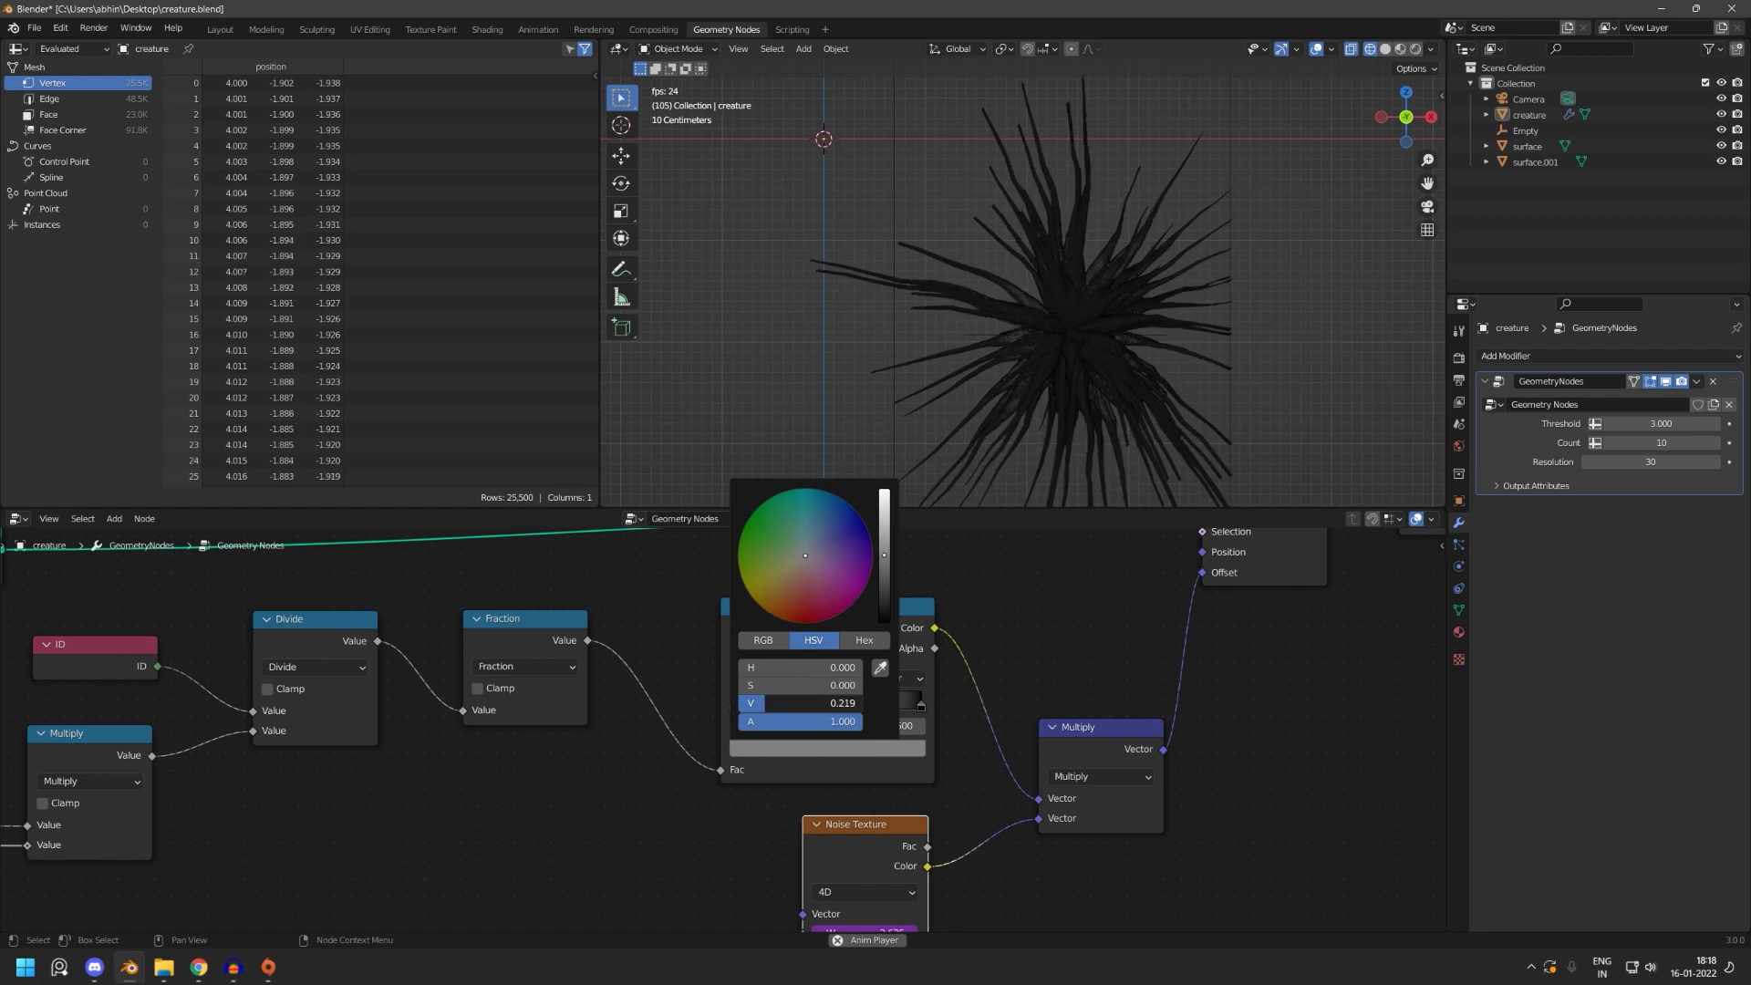
mouse_move(883, 555)
left_mouse_down()
mouse_move(884, 495)
mouse_move(883, 573)
left_mouse_up()
middle_click_drag(1083, 809, 981, 746)
left_click_drag(759, 765, 550, 764)
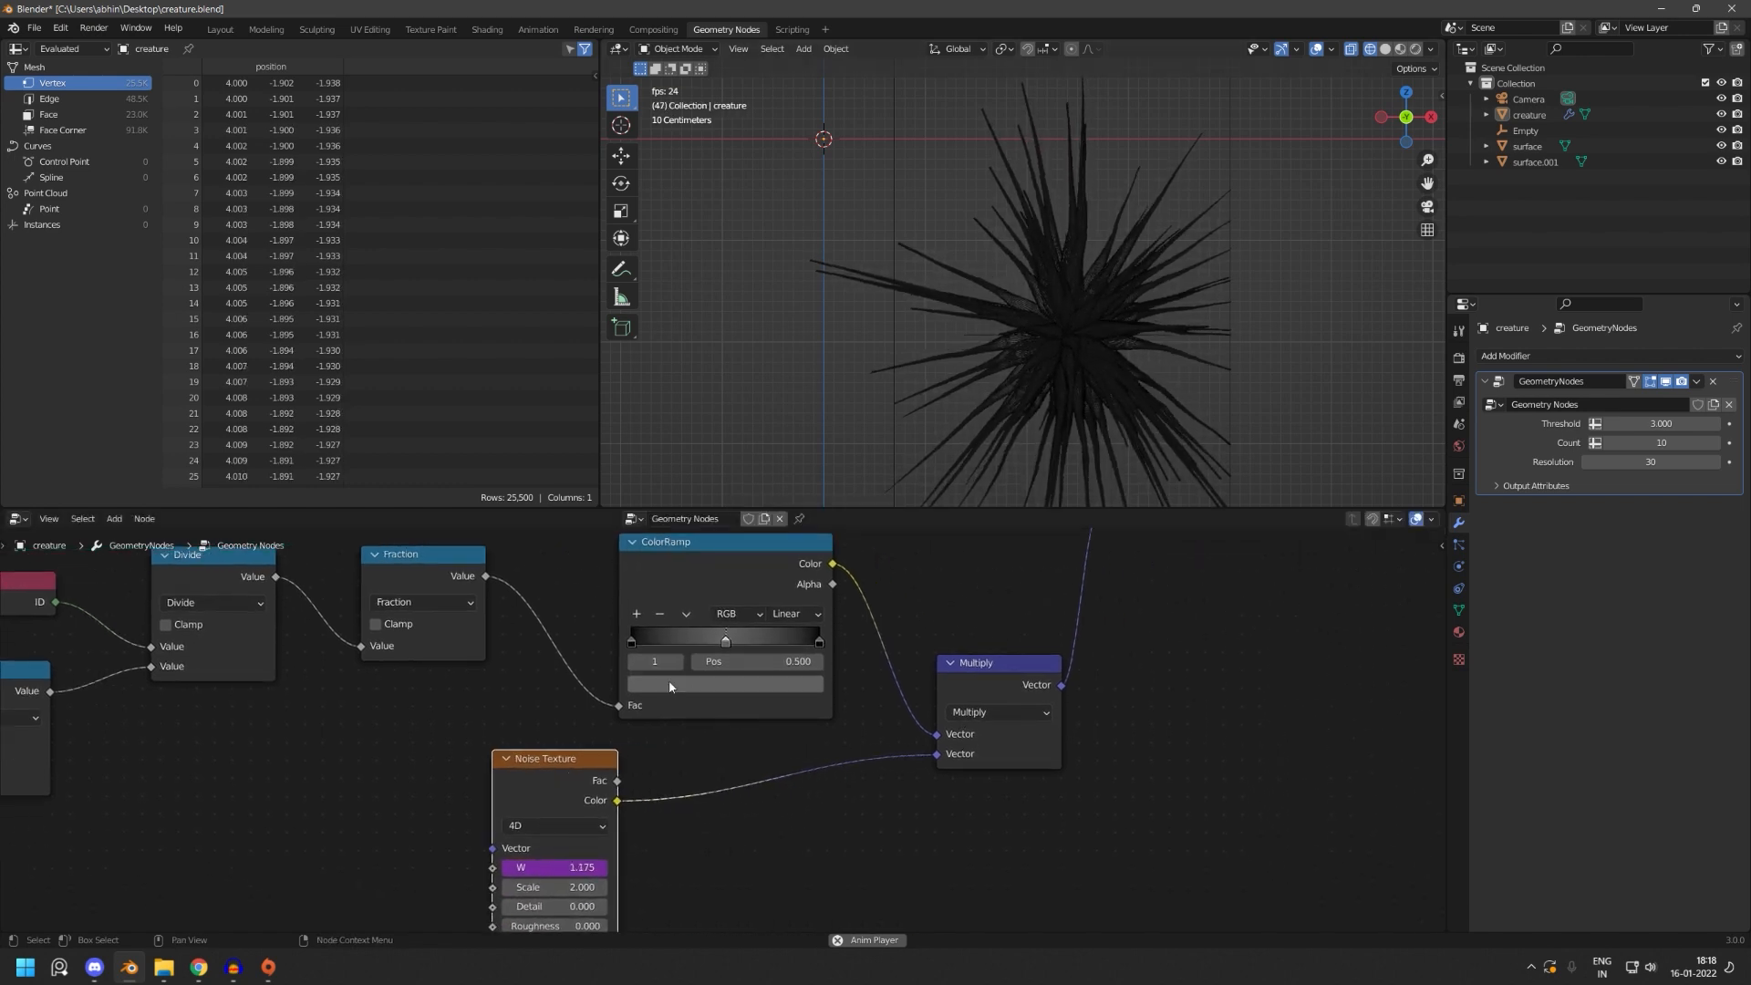
left_click(717, 686)
left_click_drag(708, 640, 822, 640)
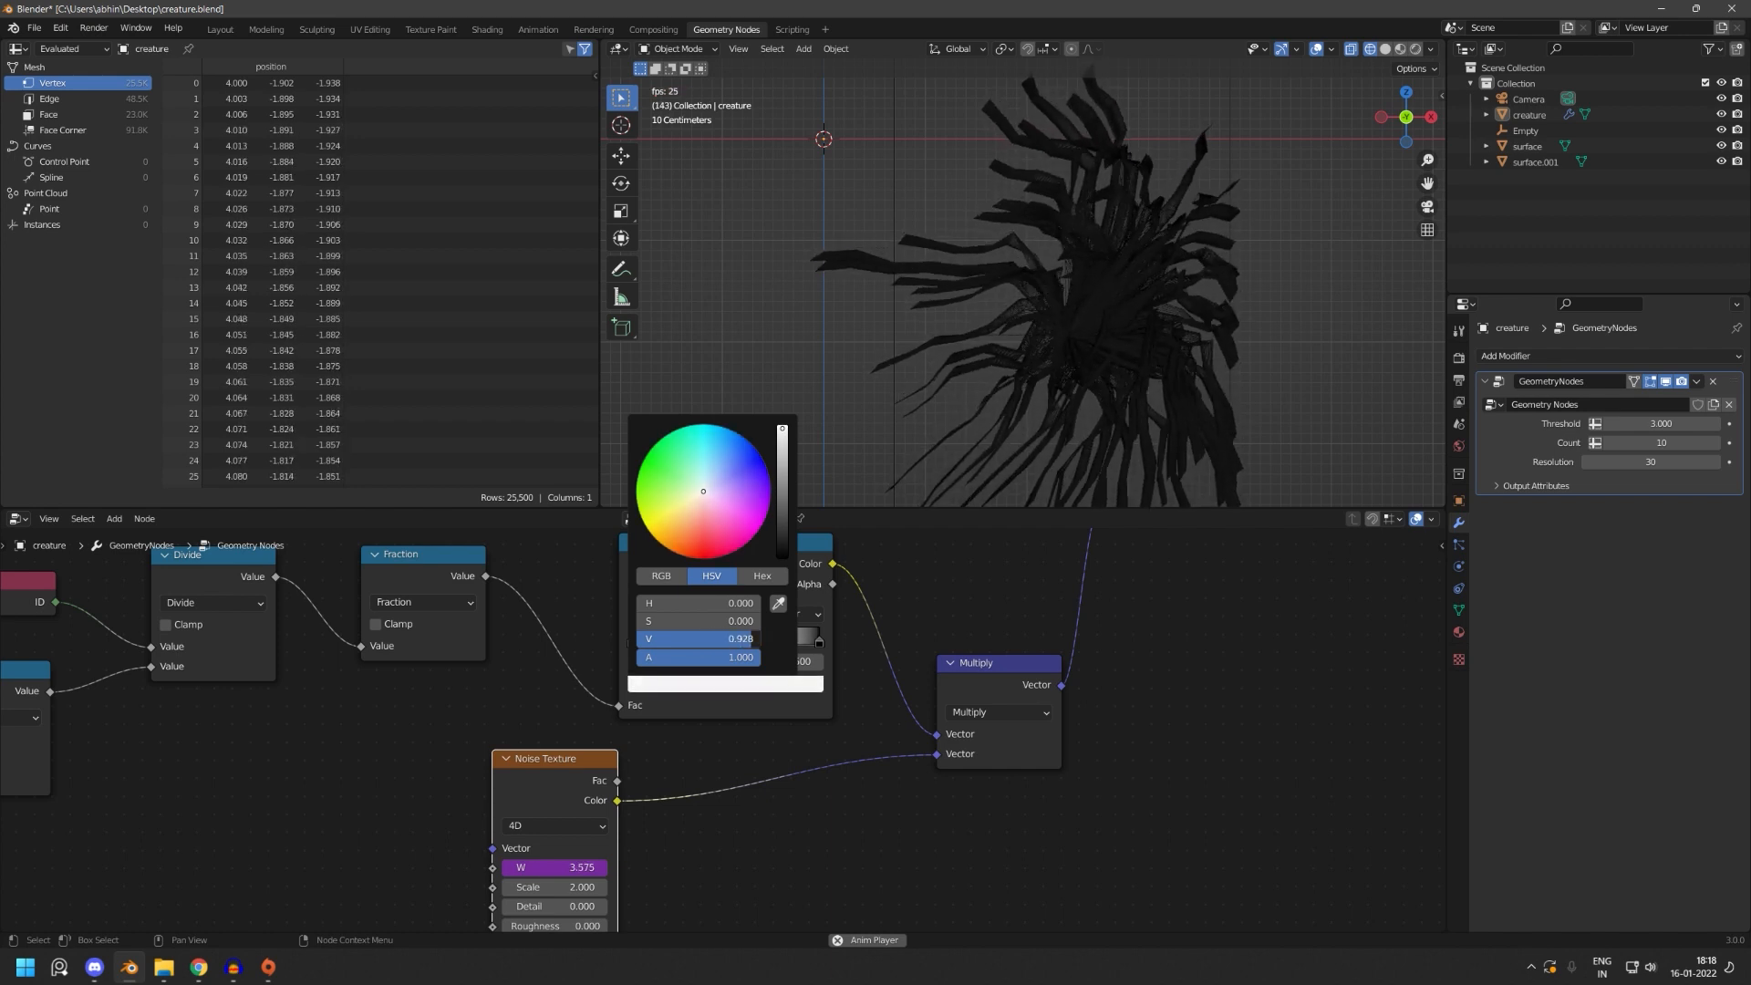
- Insert a Vector Math node on the link between the Noise Texture's Color and the vector Multiply node
scroll(680, 784, "up", 3)
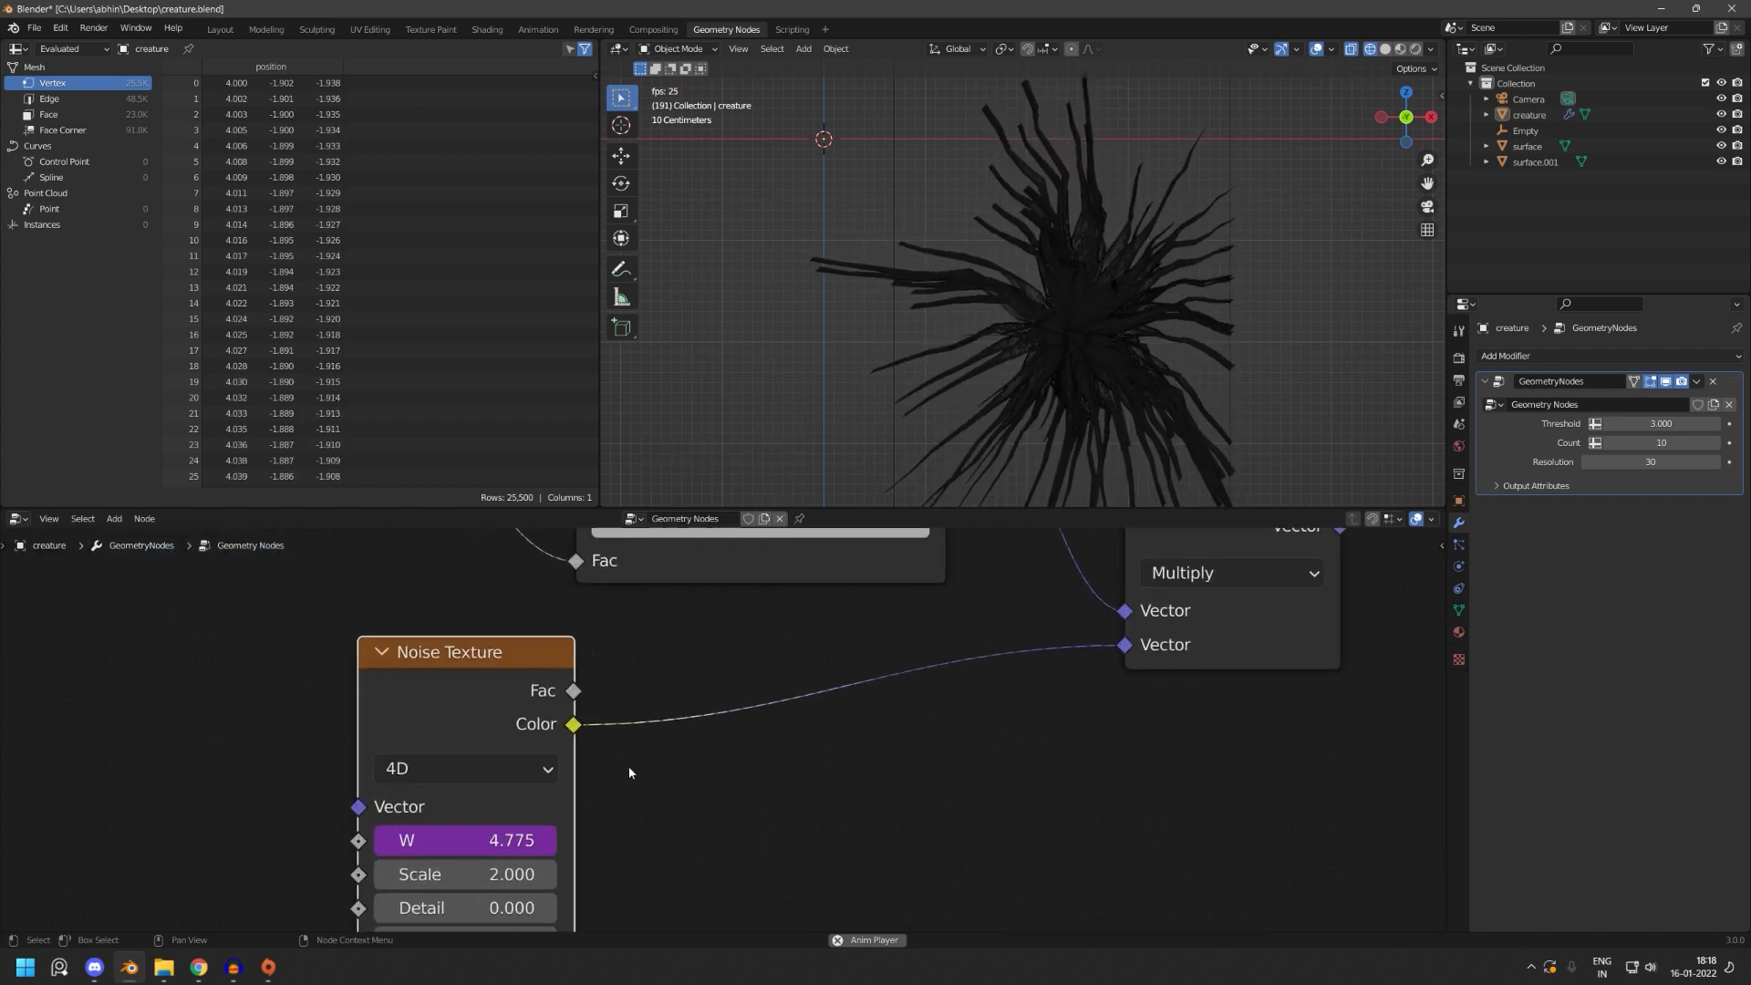
middle_click_drag(593, 788, 538, 723)
scroll(638, 639, "down", 4)
key("shift+a")
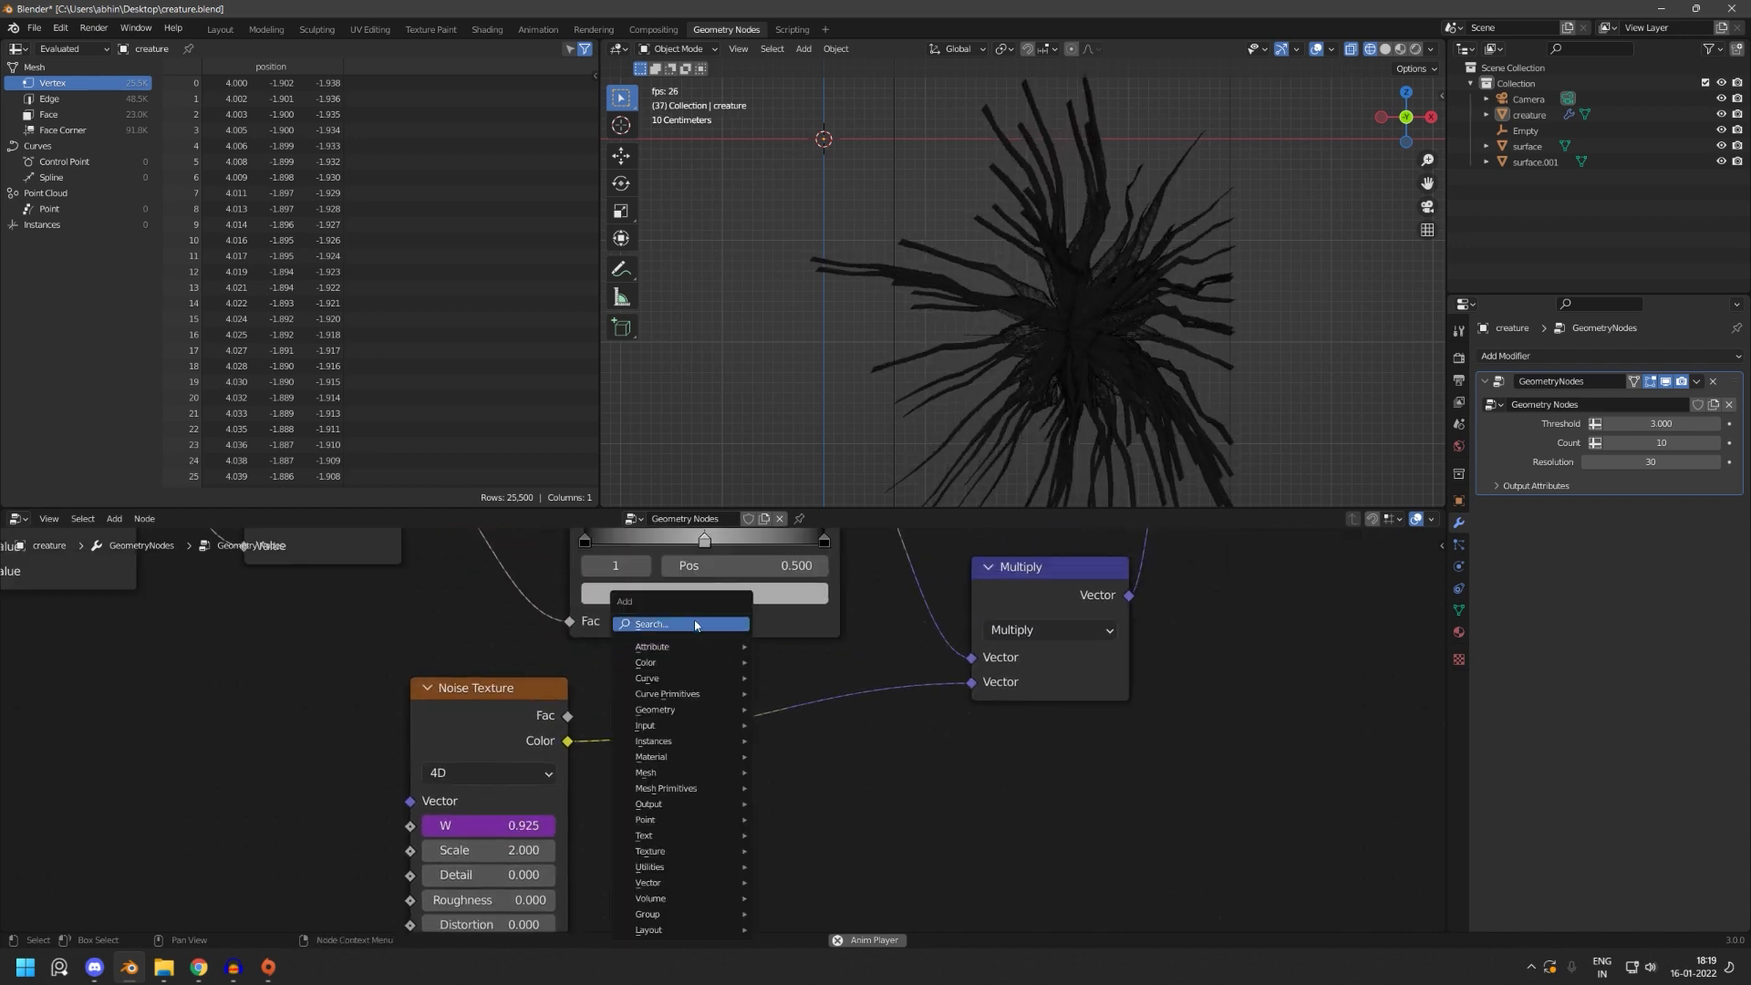
left_click(695, 620)
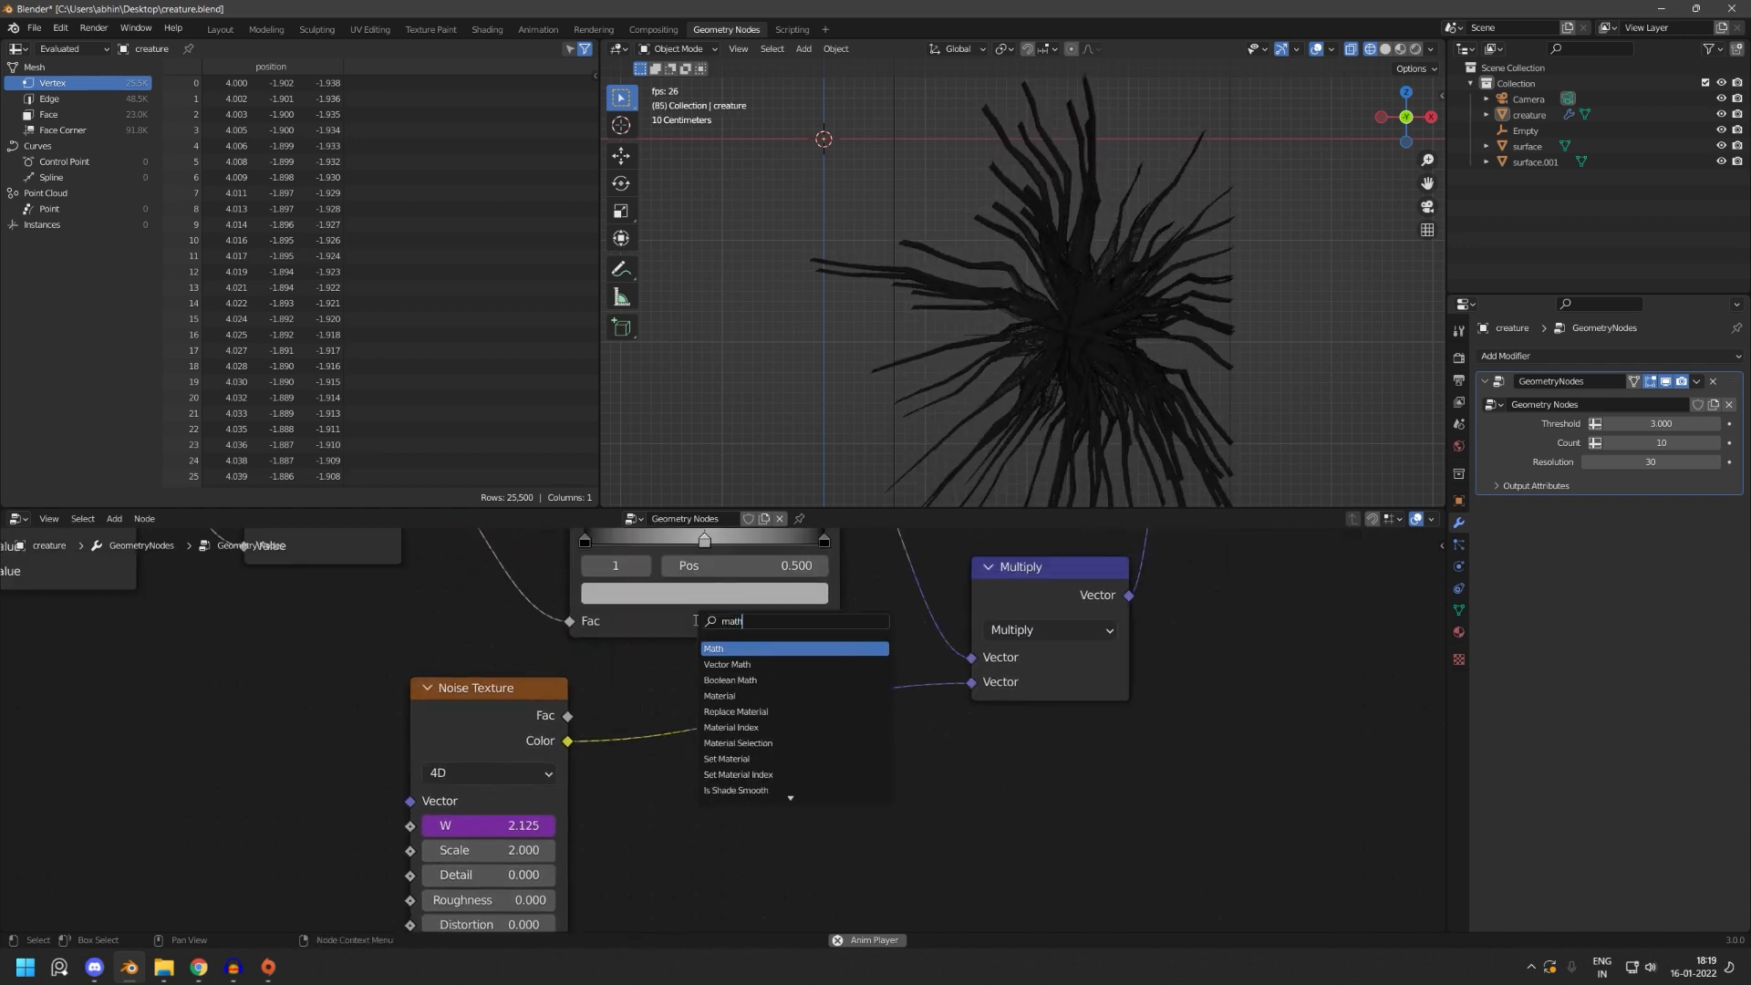
type("math")
key("Down")
key("Return")
left_click(700, 624)
- Change the new Vector Math node to Subtract with 0.5 on all three axes and place it slightly lower
left_click(788, 697)
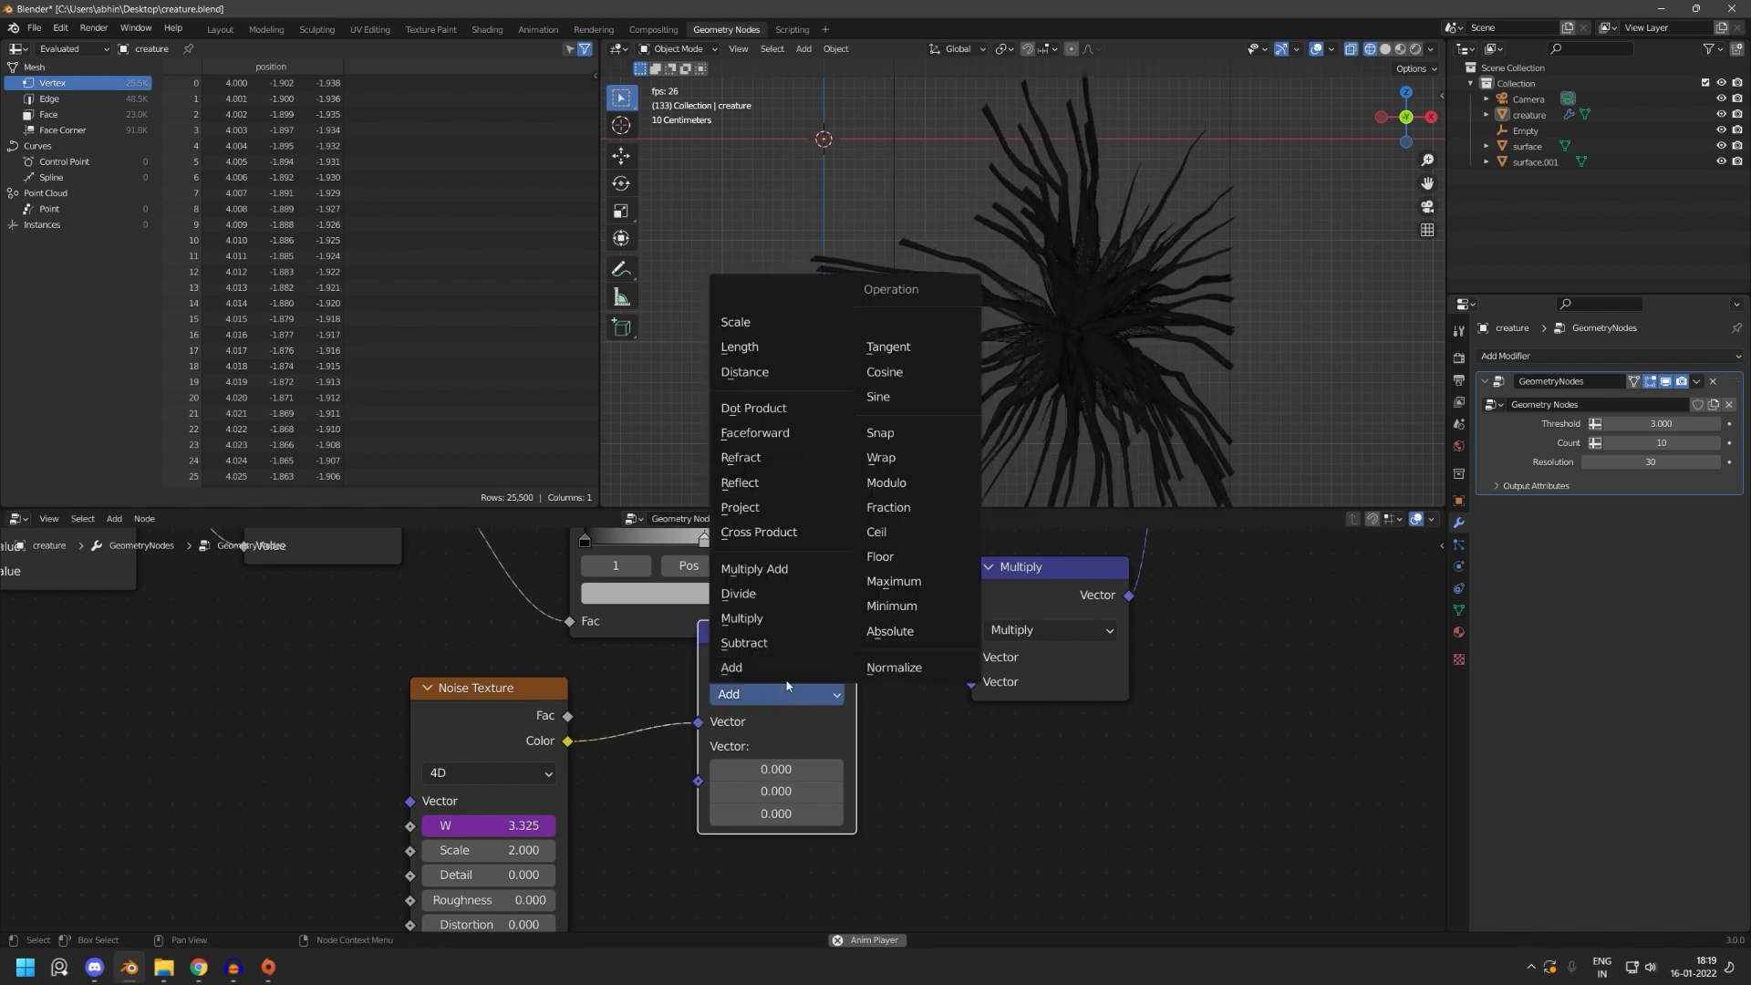
left_click(759, 643)
left_click(799, 766)
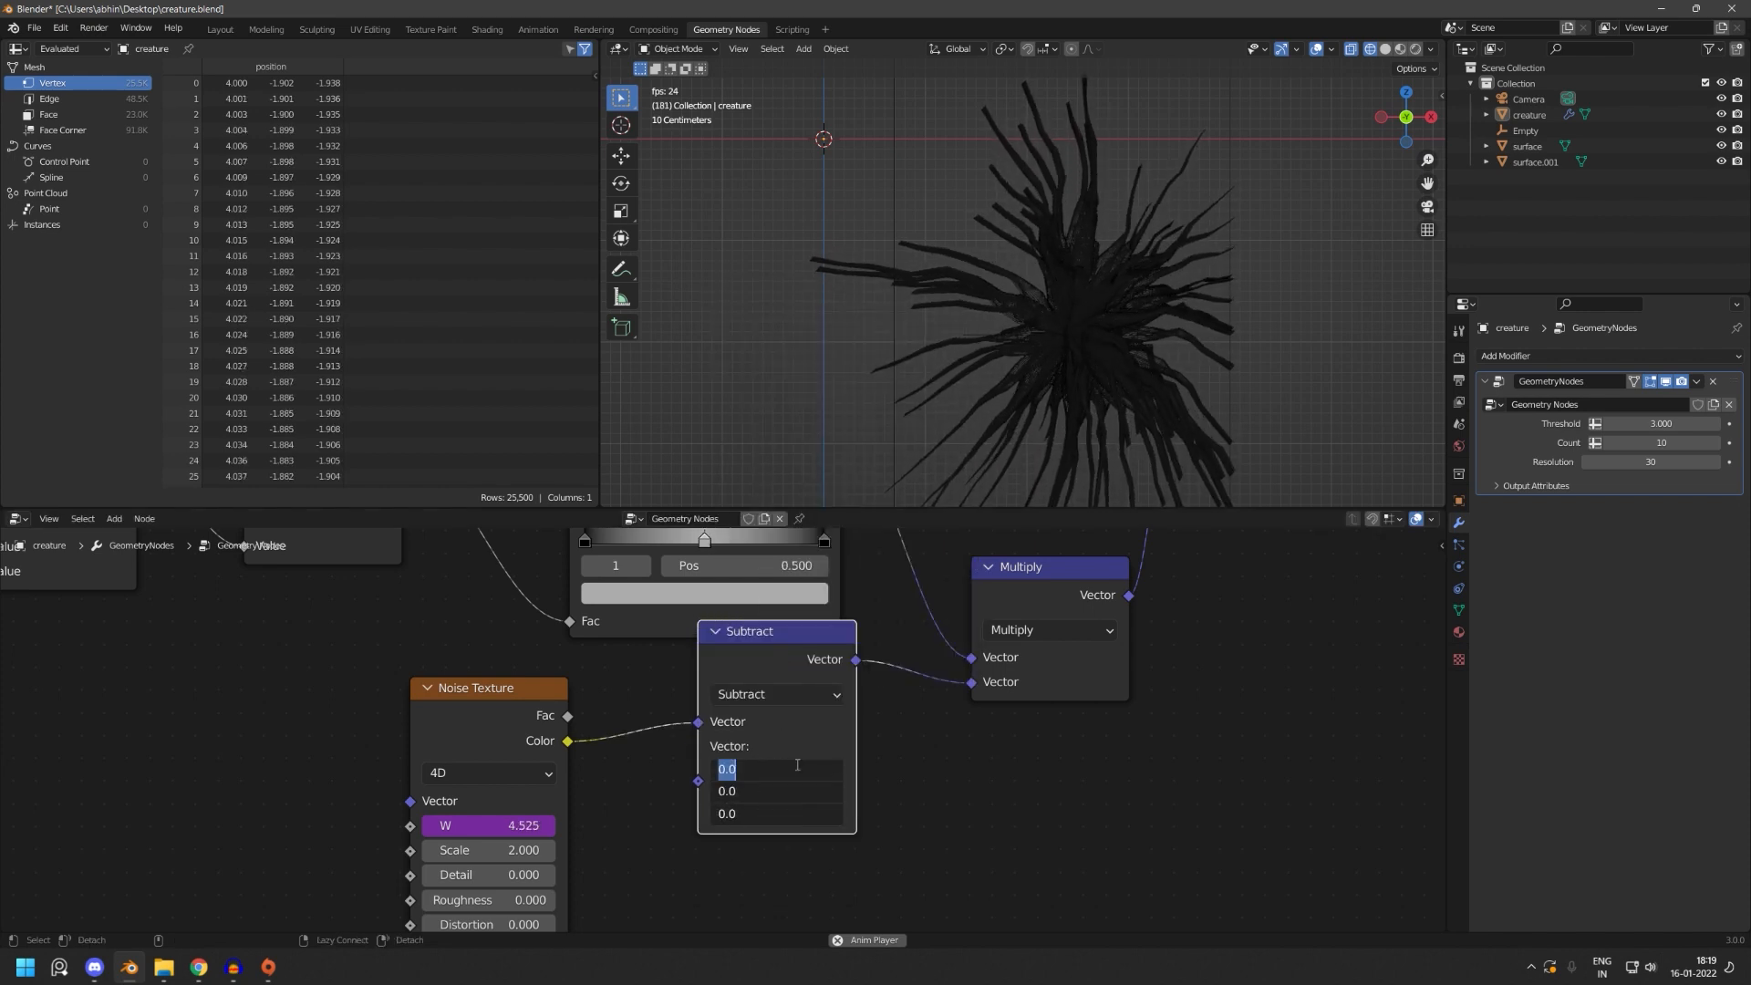
type("0.5")
key("Return")
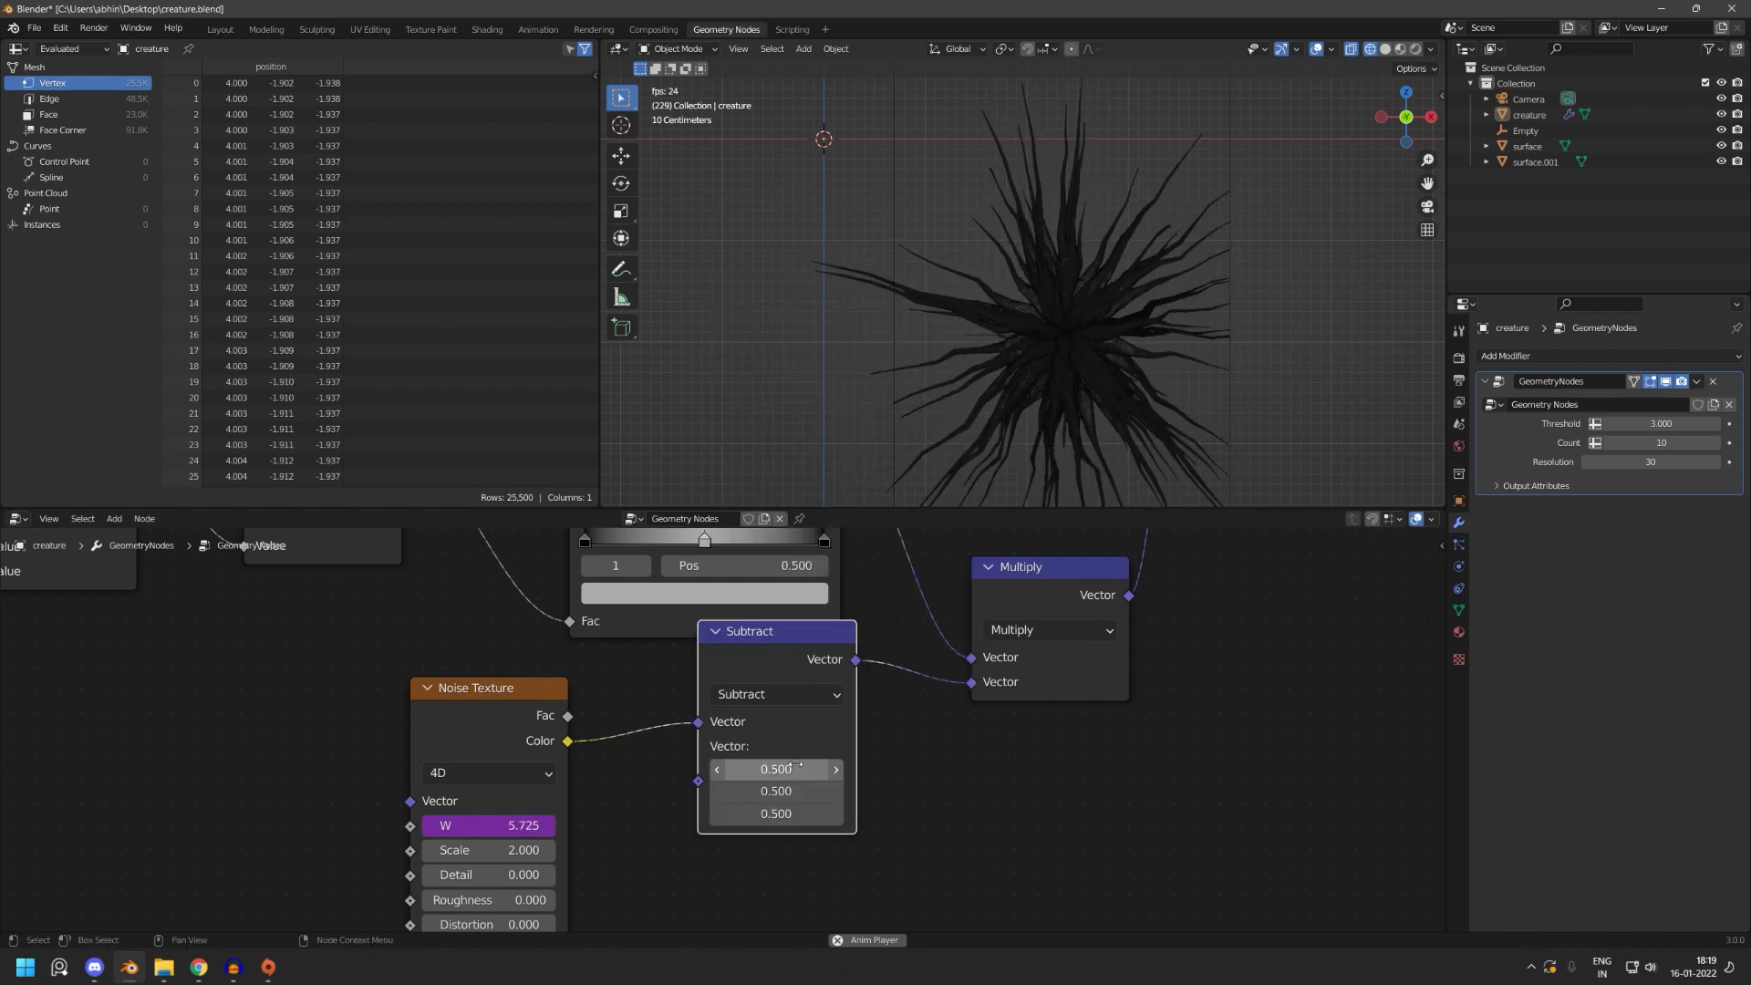
left_click_drag(807, 653, 809, 710)
- Try the ColorRamp's middle stop at full brightness, value 1.0, and inspect the displaced spikes up close
middle_click_drag(796, 671, 840, 860)
left_click(787, 784)
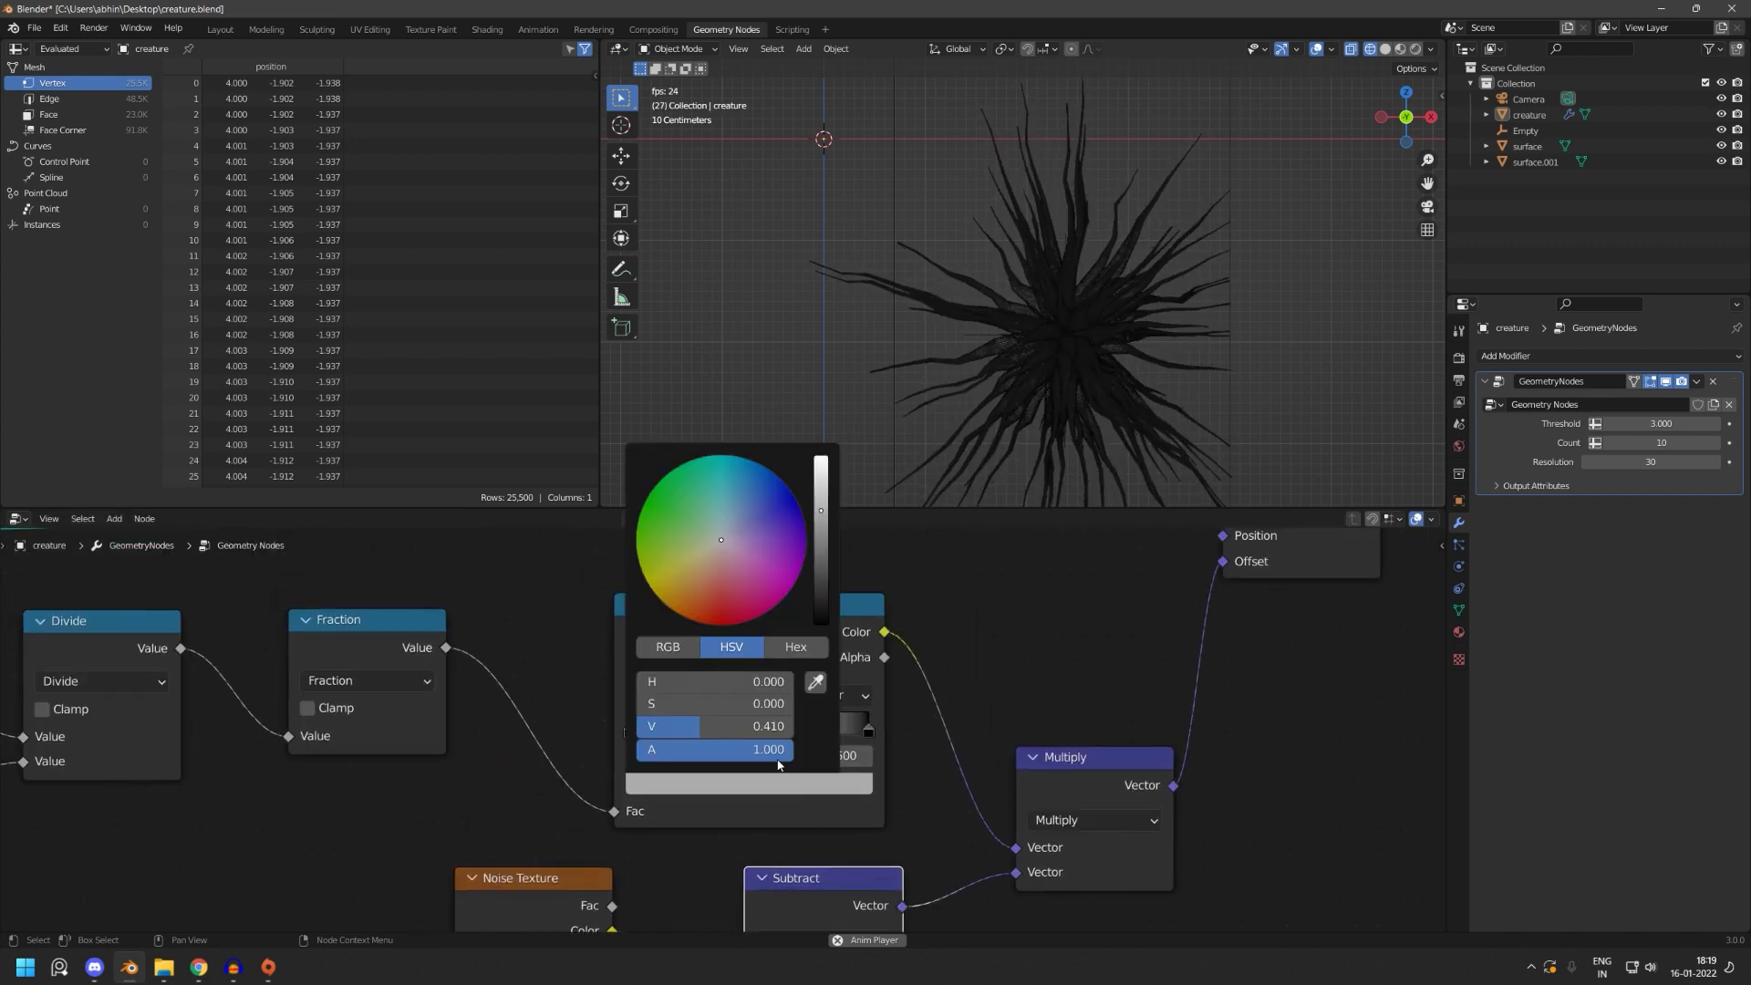
left_click_drag(714, 732, 795, 727)
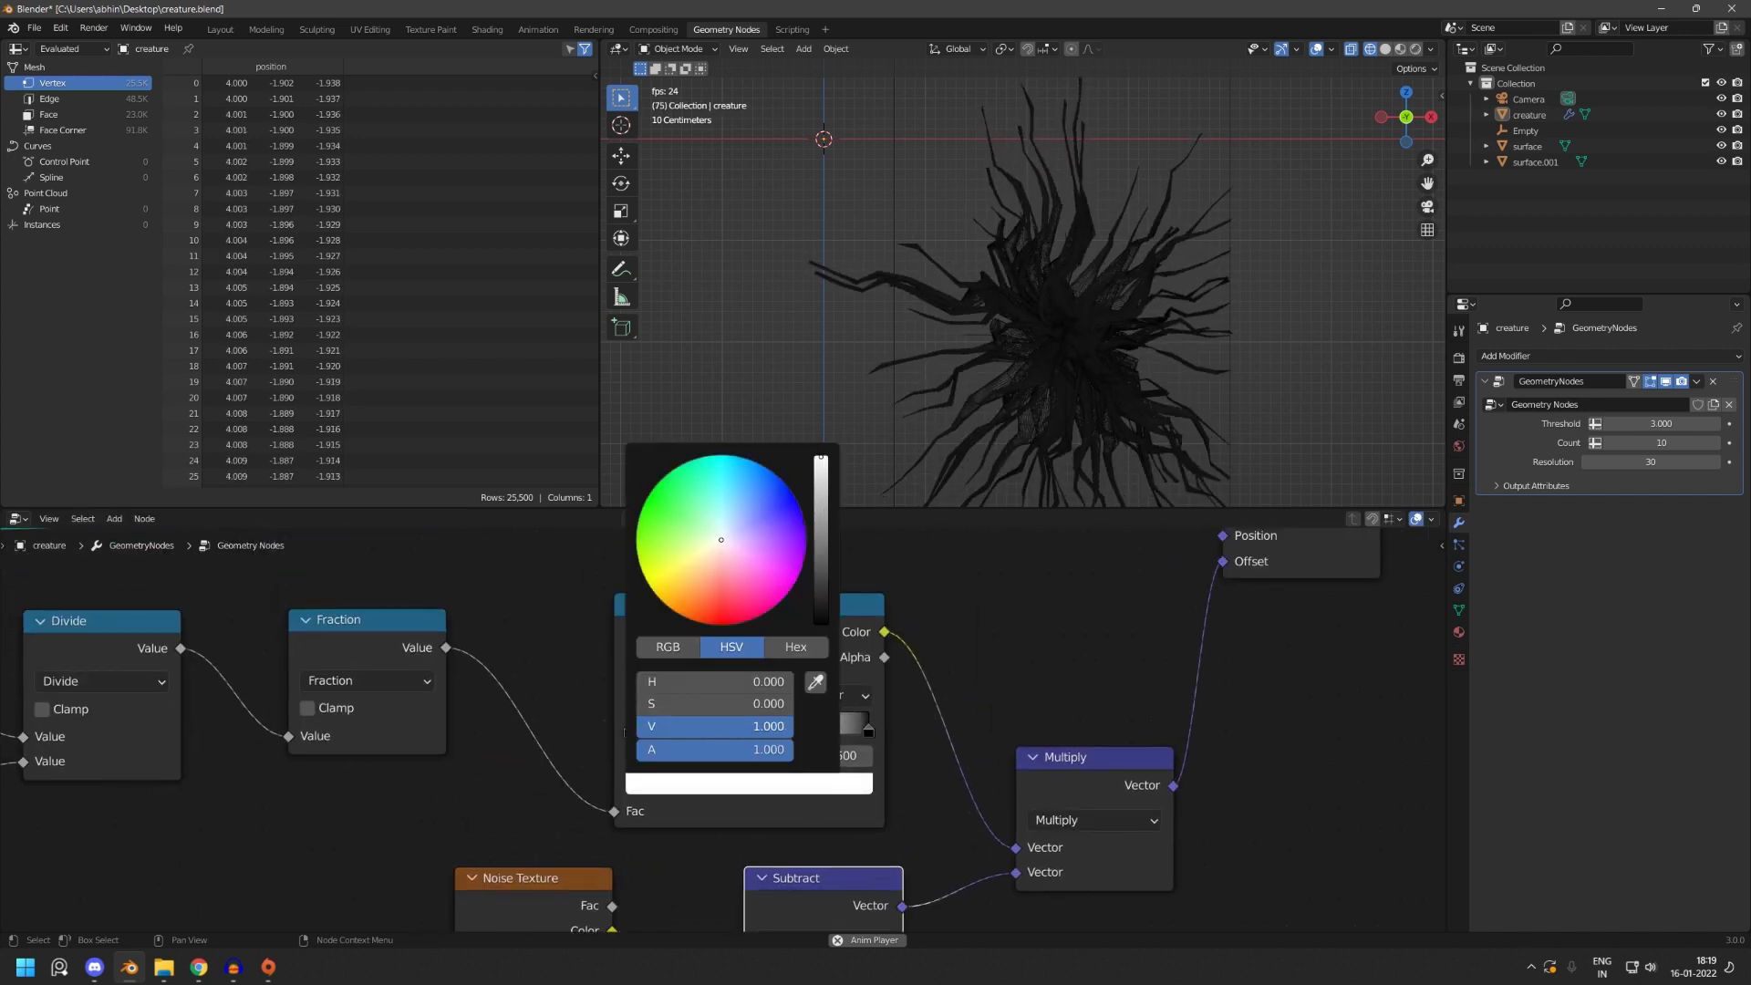
scroll(1050, 383, "up", 5)
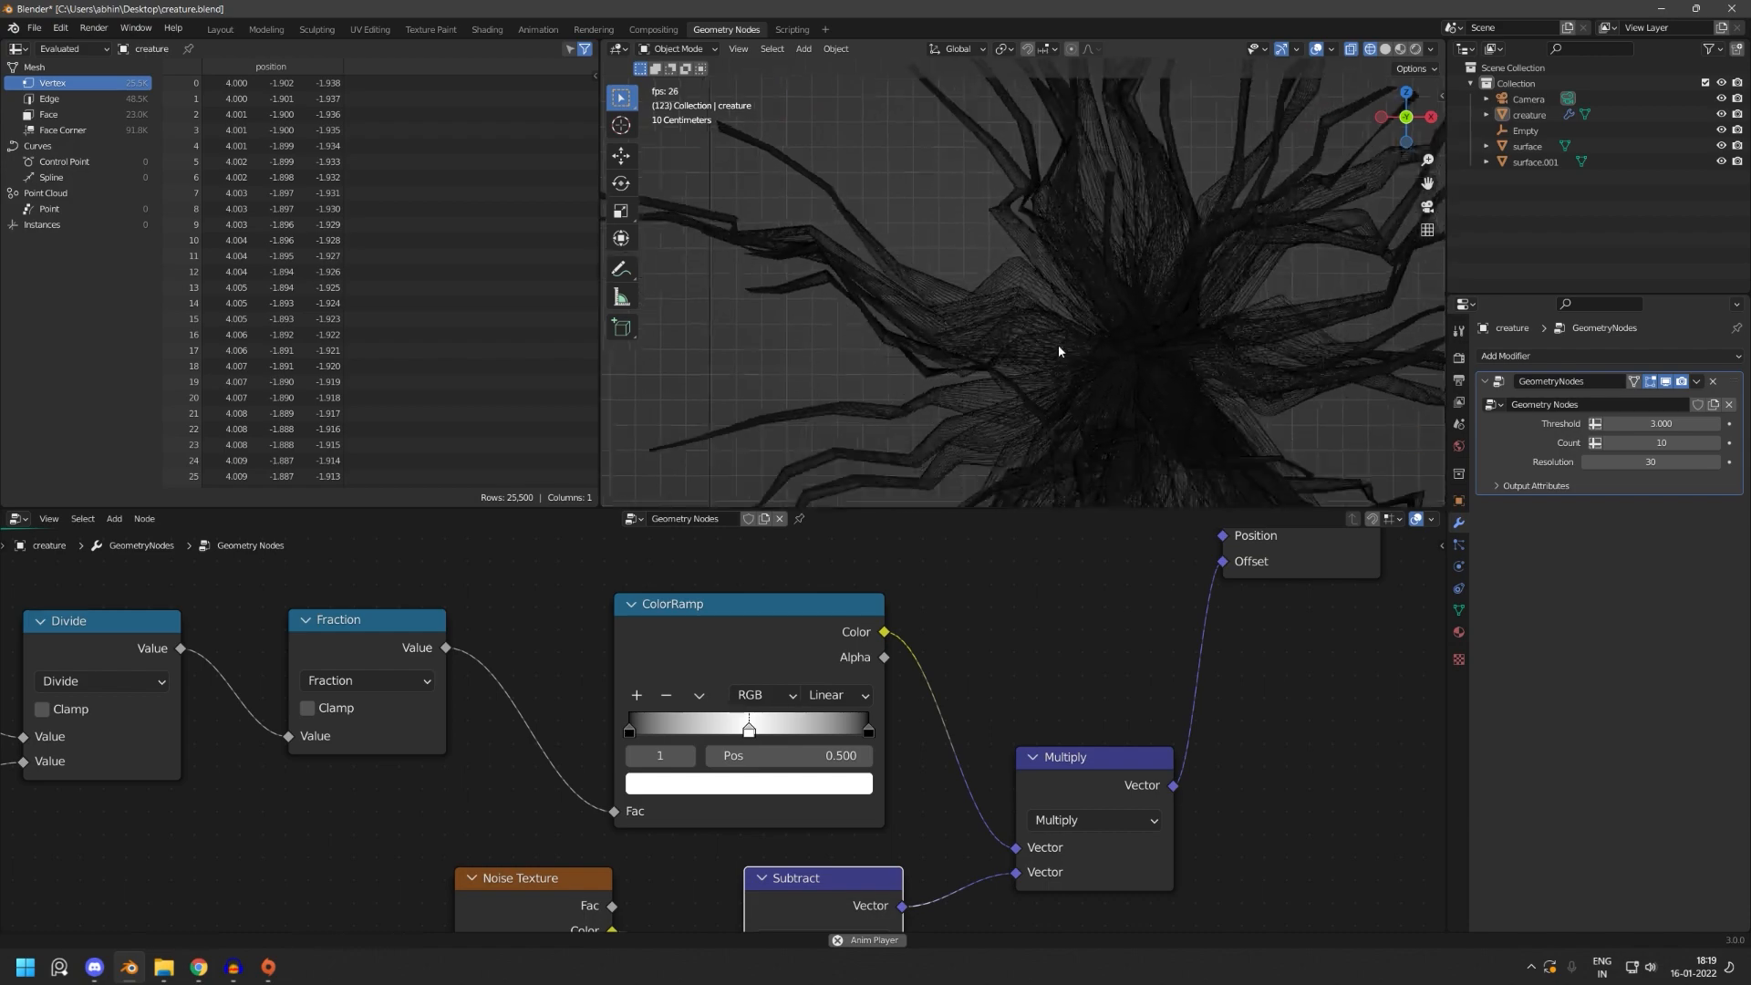
- Lower the ColorRamp's middle stop to a brightness value of about 0.343 and save the file
left_click(790, 782)
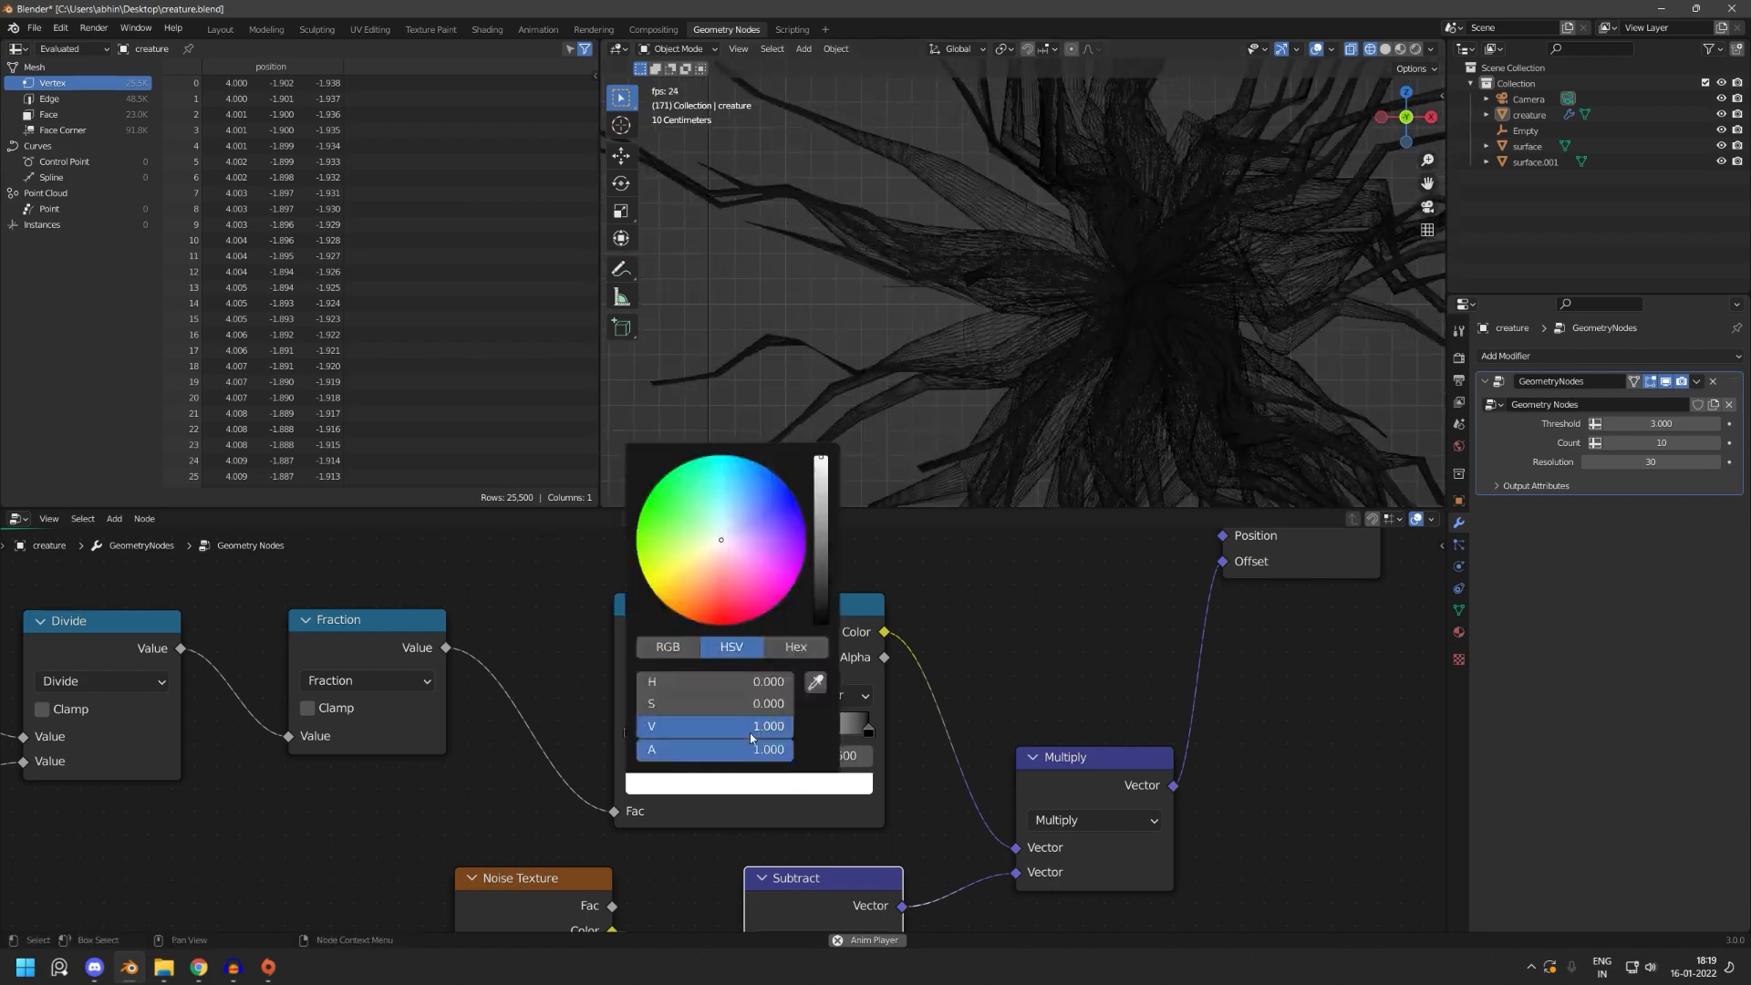
left_click_drag(753, 732, 667, 732)
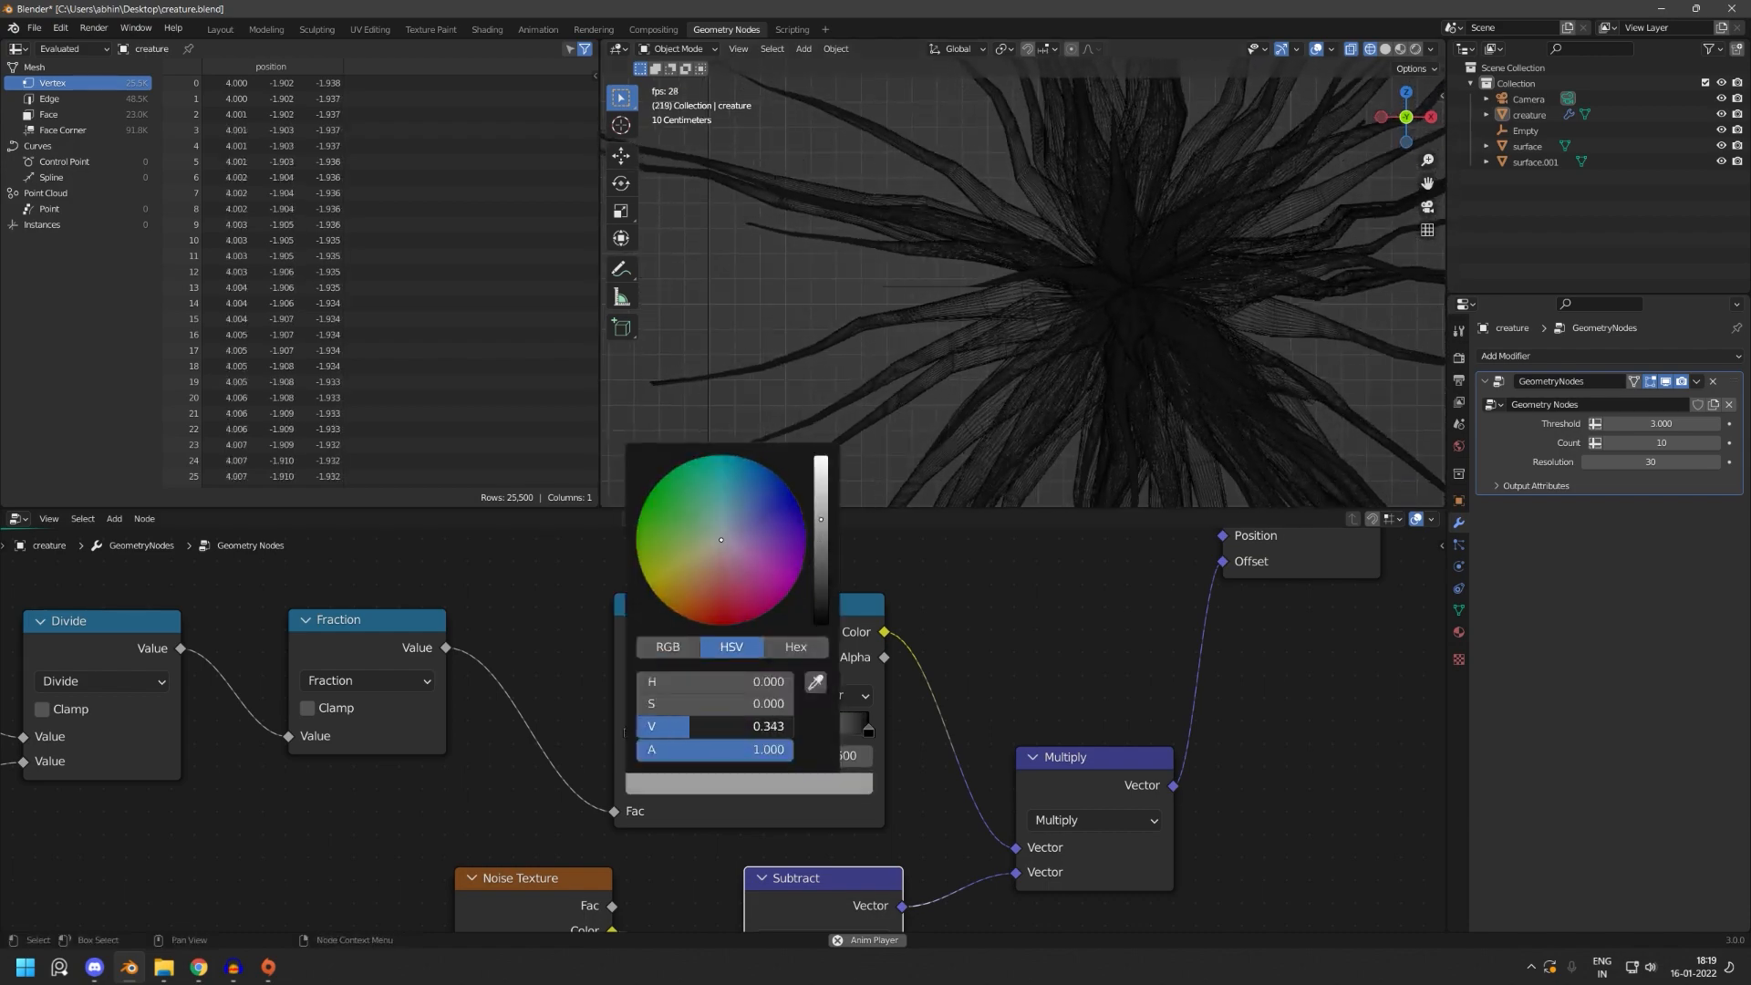
scroll(1002, 321, "down", 5)
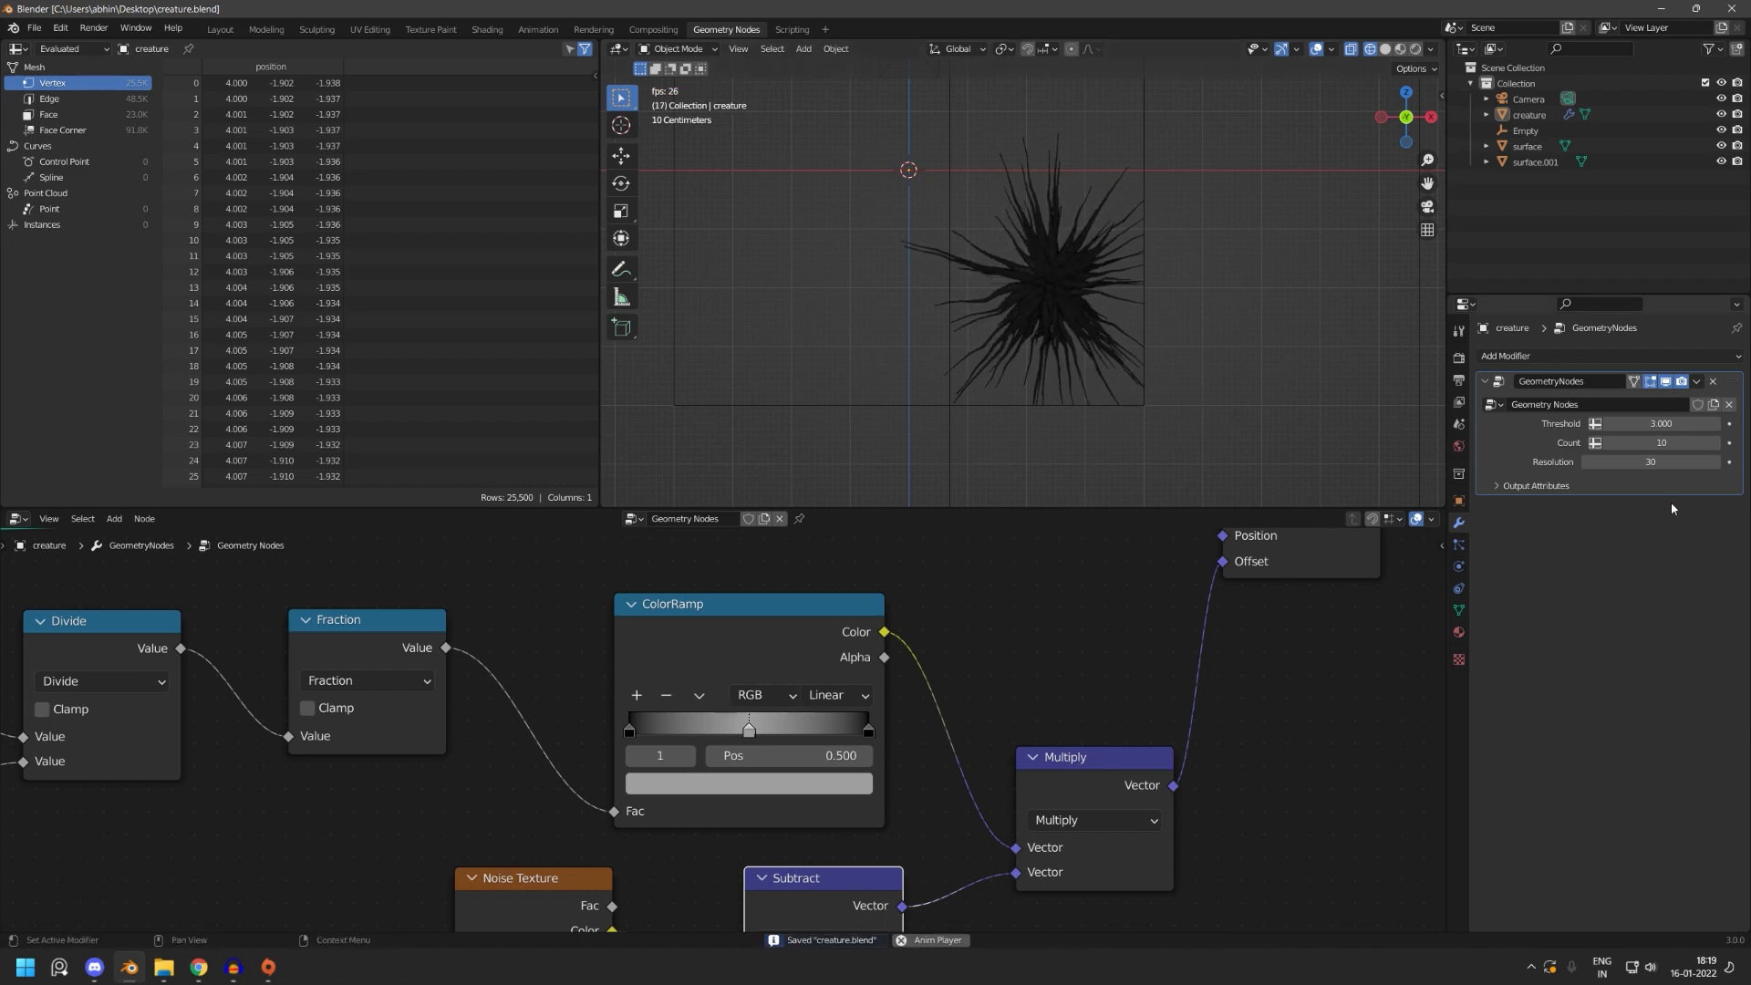
- Set the creature modifier's Count to 30, check the smoother spikes, and save the file
scroll(1014, 364, "up", 4)
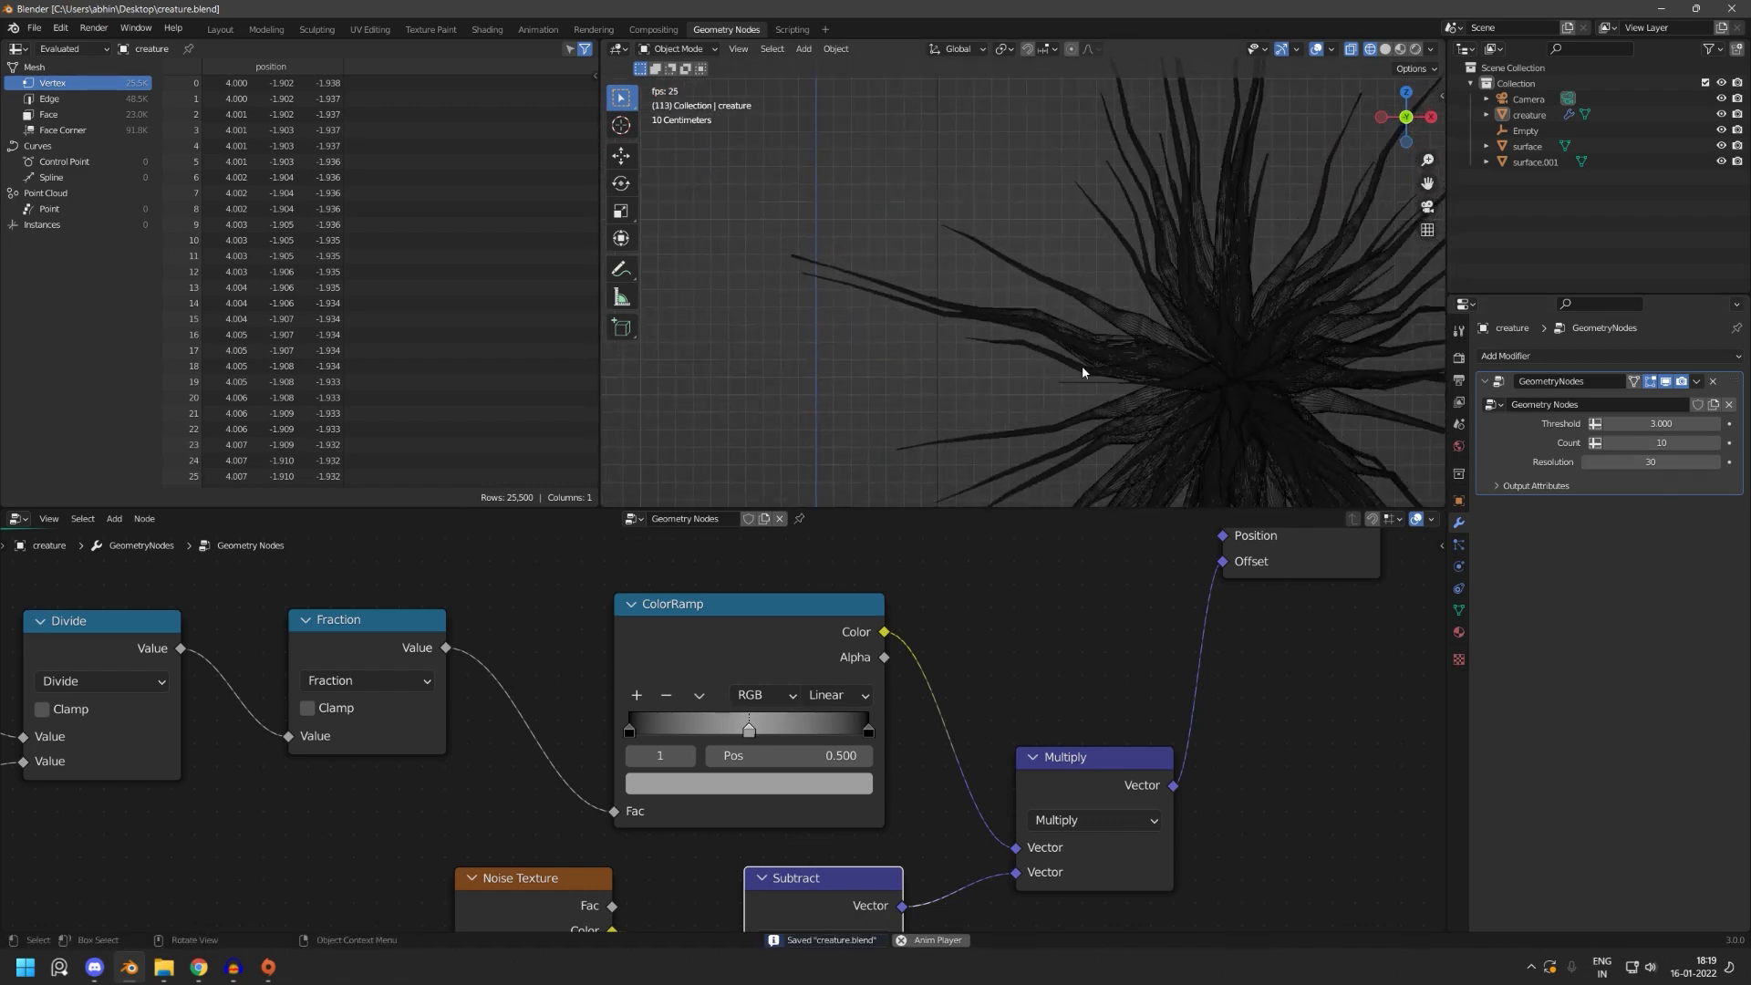
middle_click_drag(1086, 365, 982, 350, "shift")
left_click(1658, 447)
type("30")
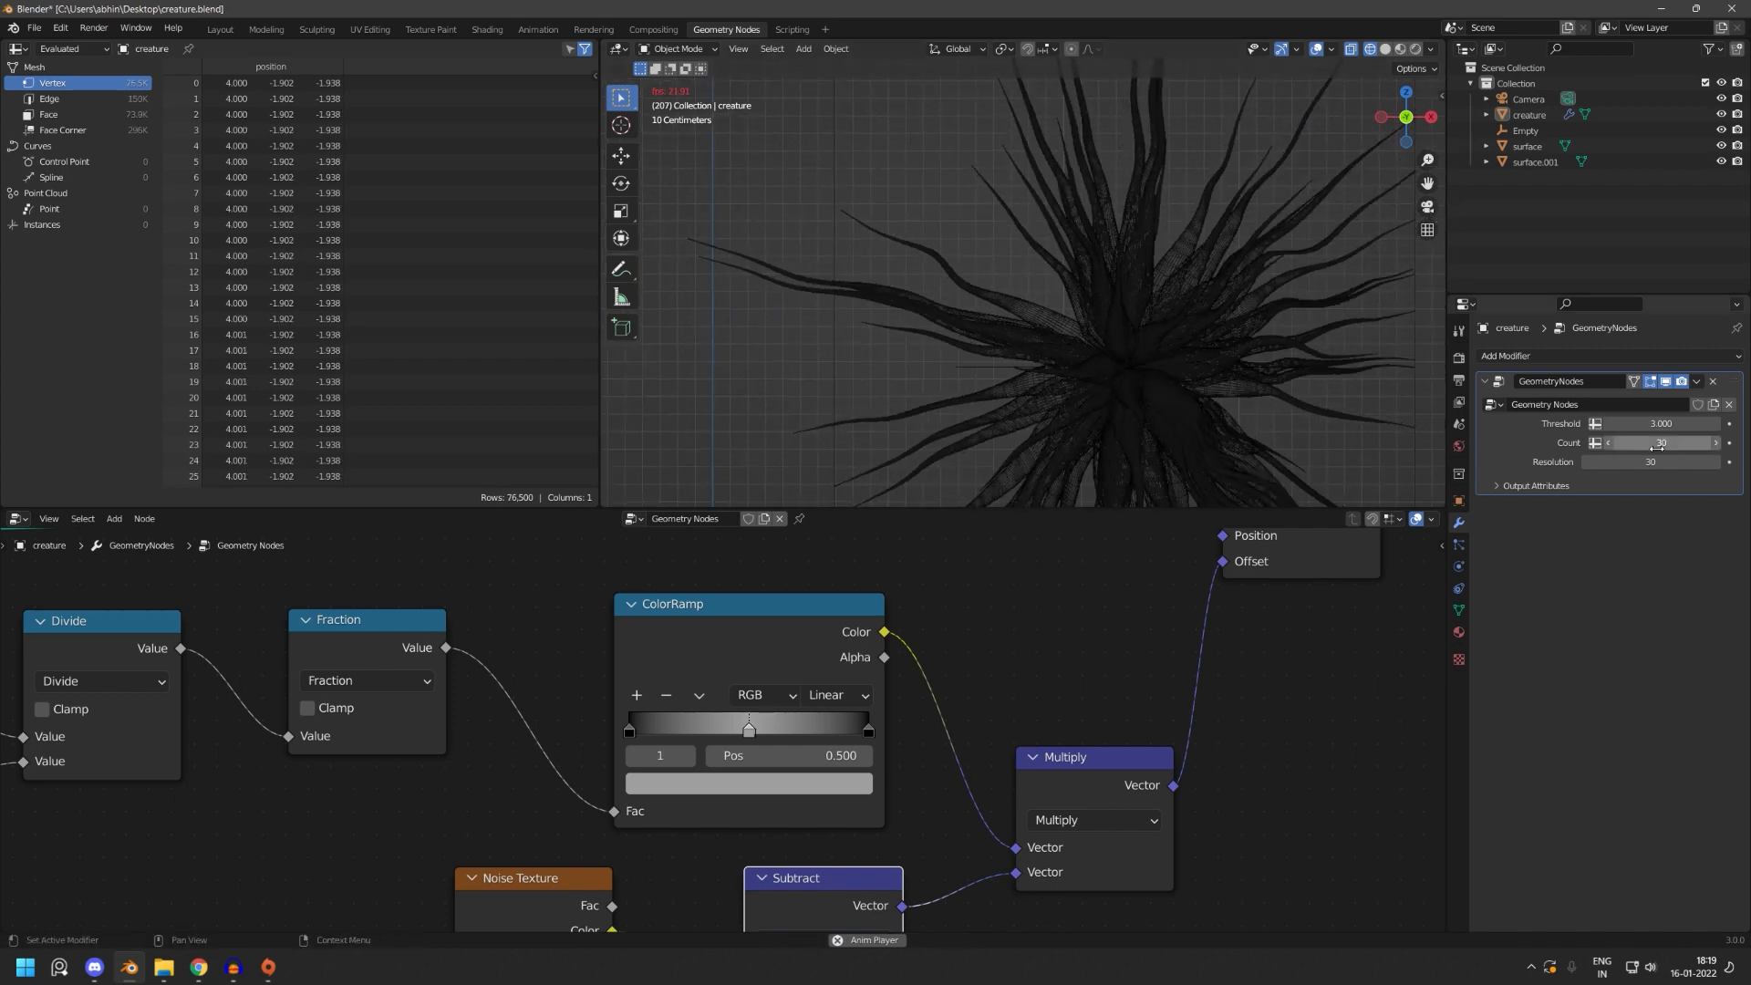
key("Return")
scroll(1049, 338, "up", 4)
scroll(1092, 341, "down", 6)
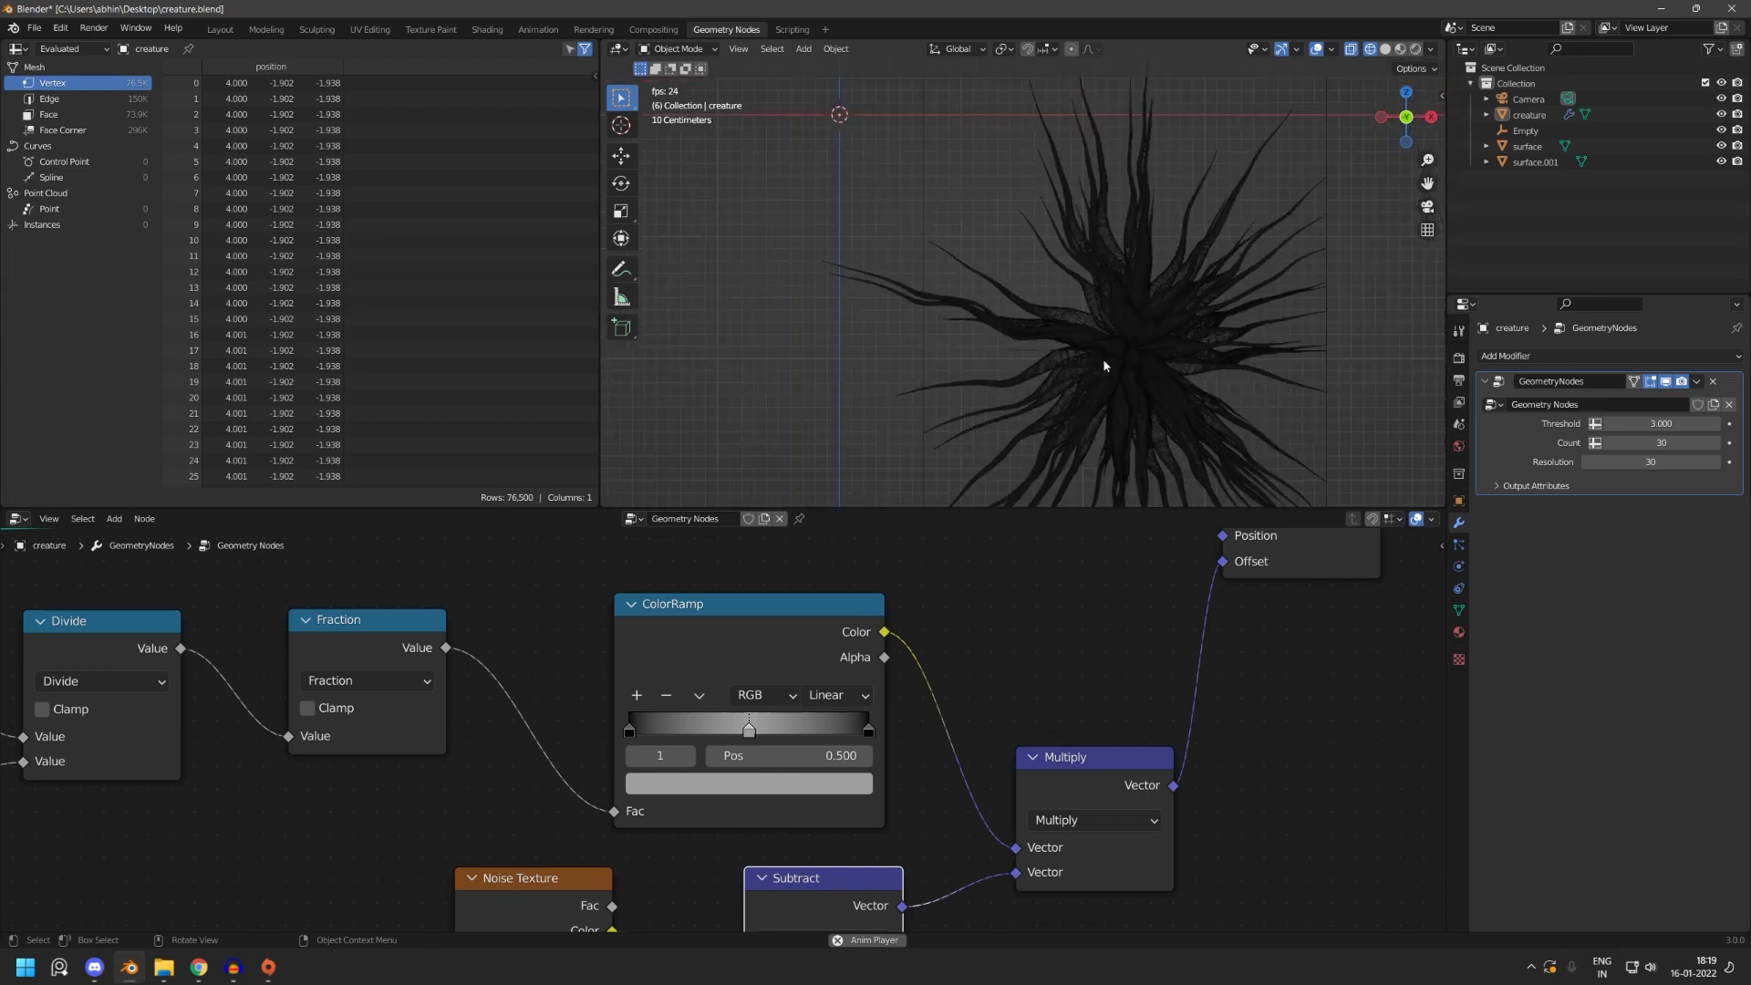
scroll(1014, 327, "down", 2)
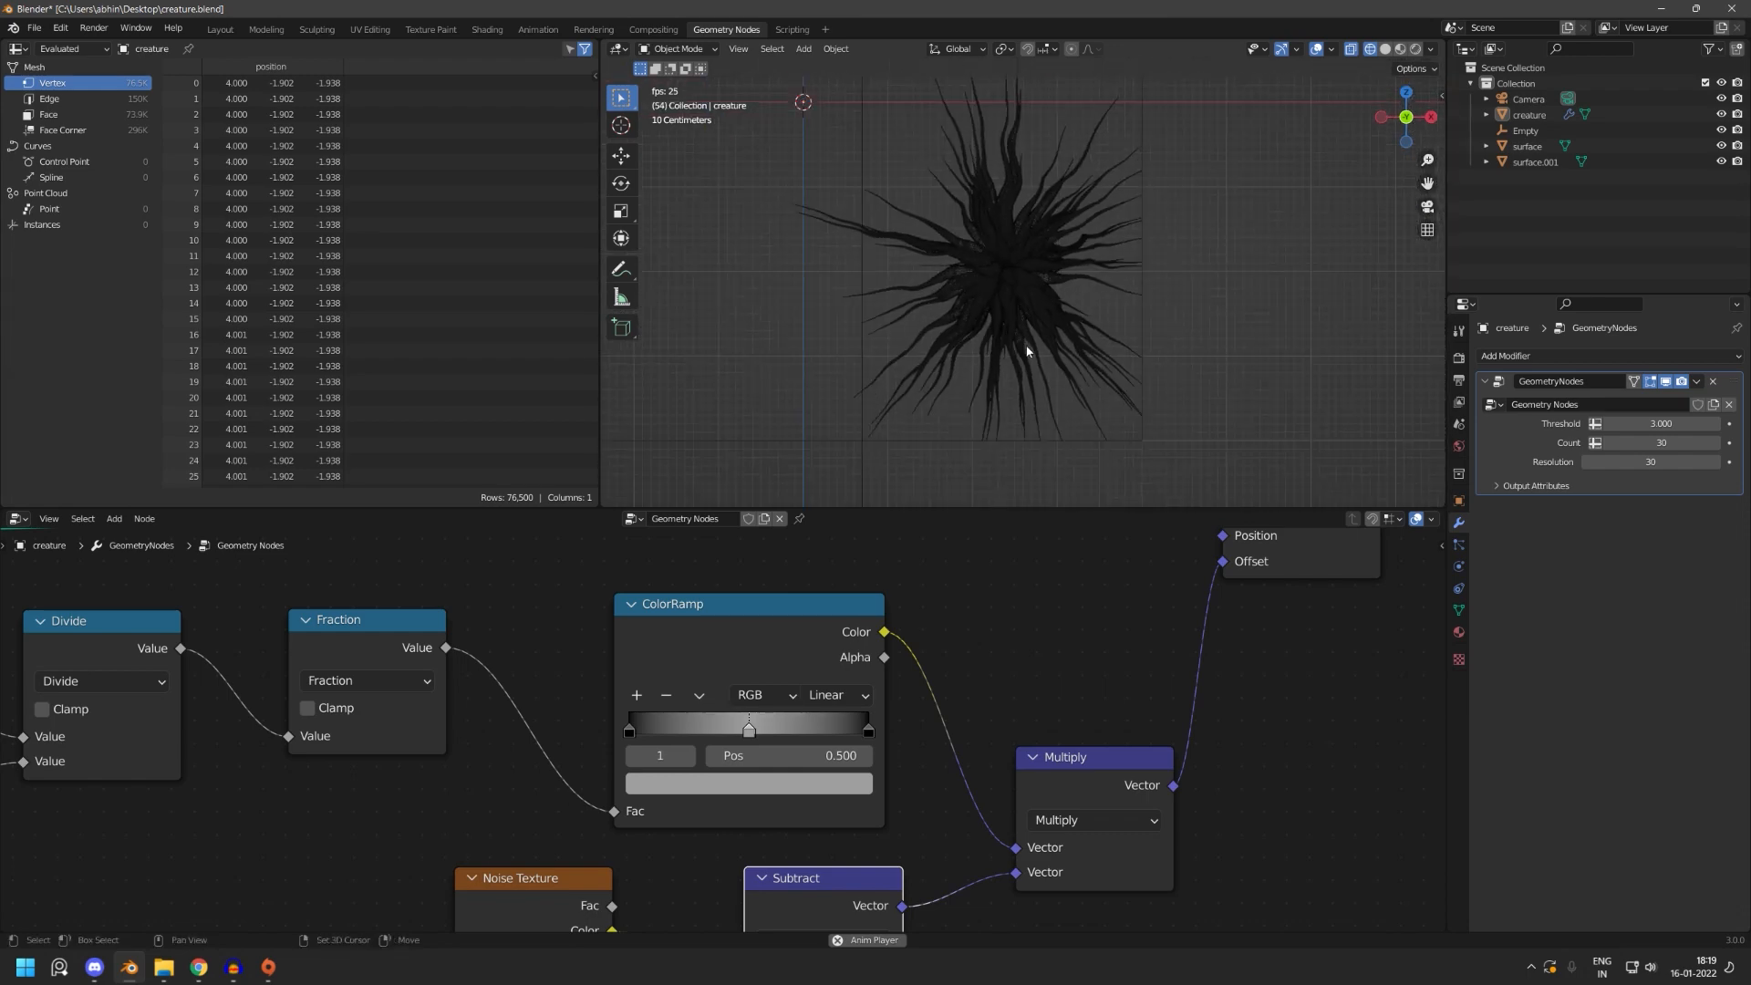
key("ctrl+s")
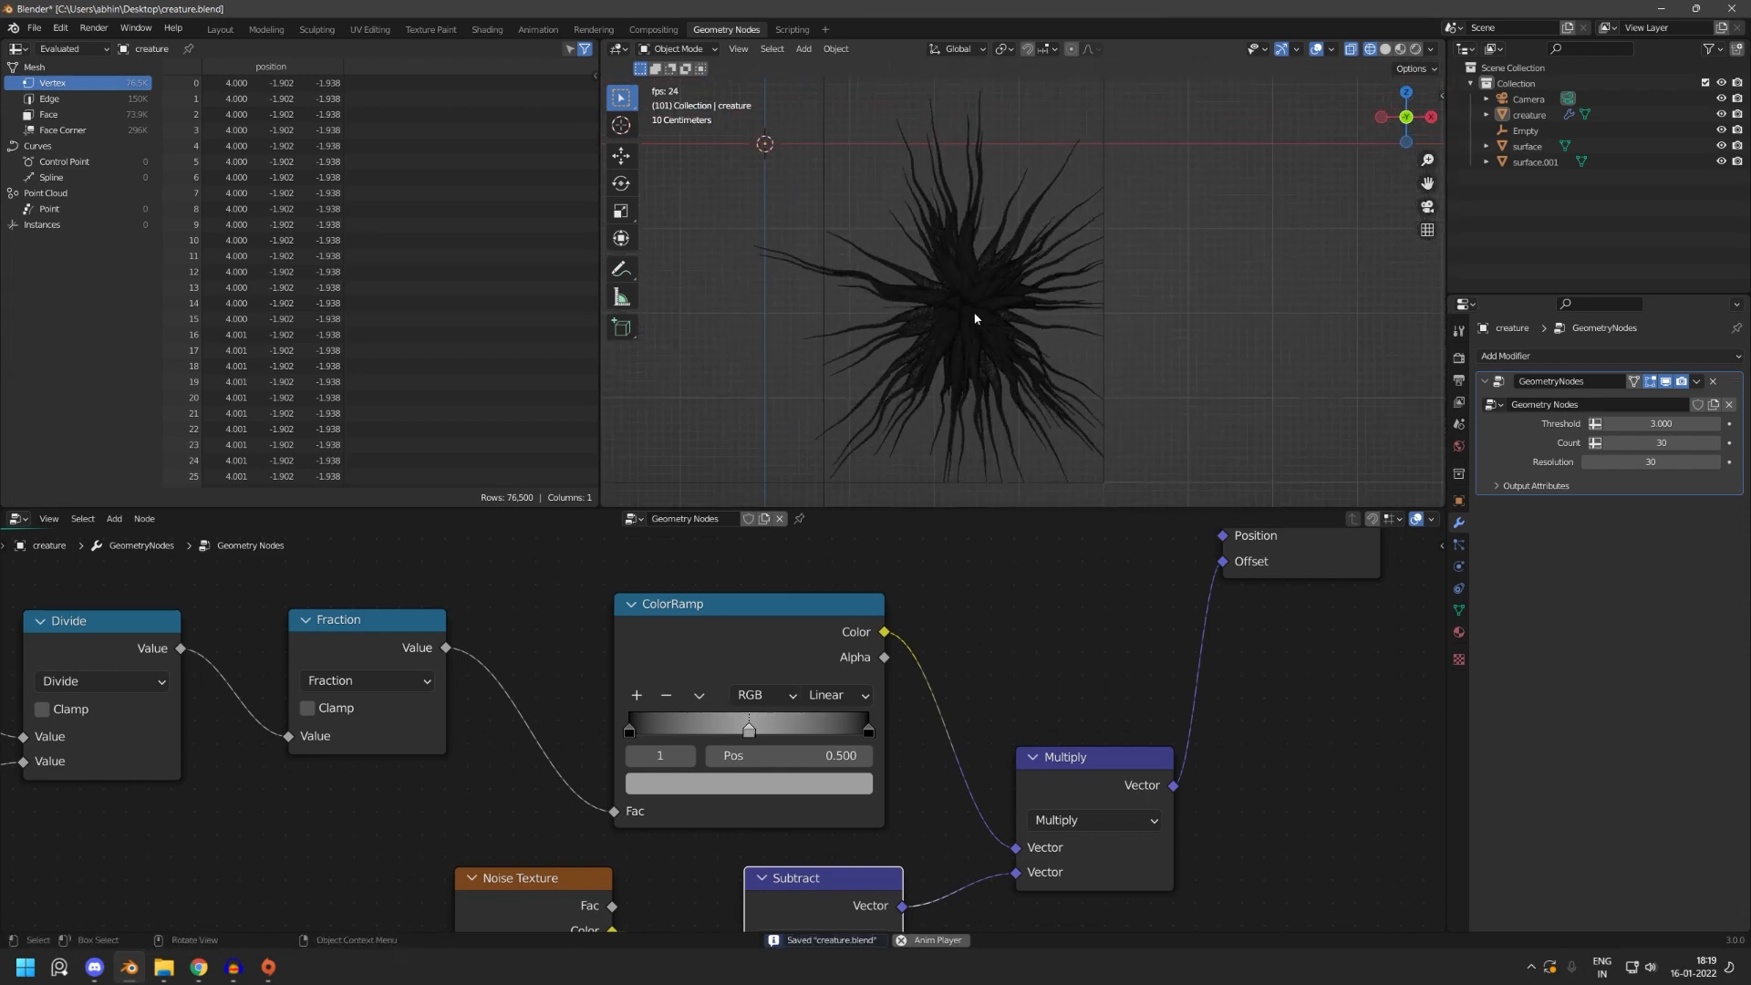
- Select the Empty, try moving it around the surface cubes in front view, and save the file
left_click(975, 318)
left_click(1530, 145)
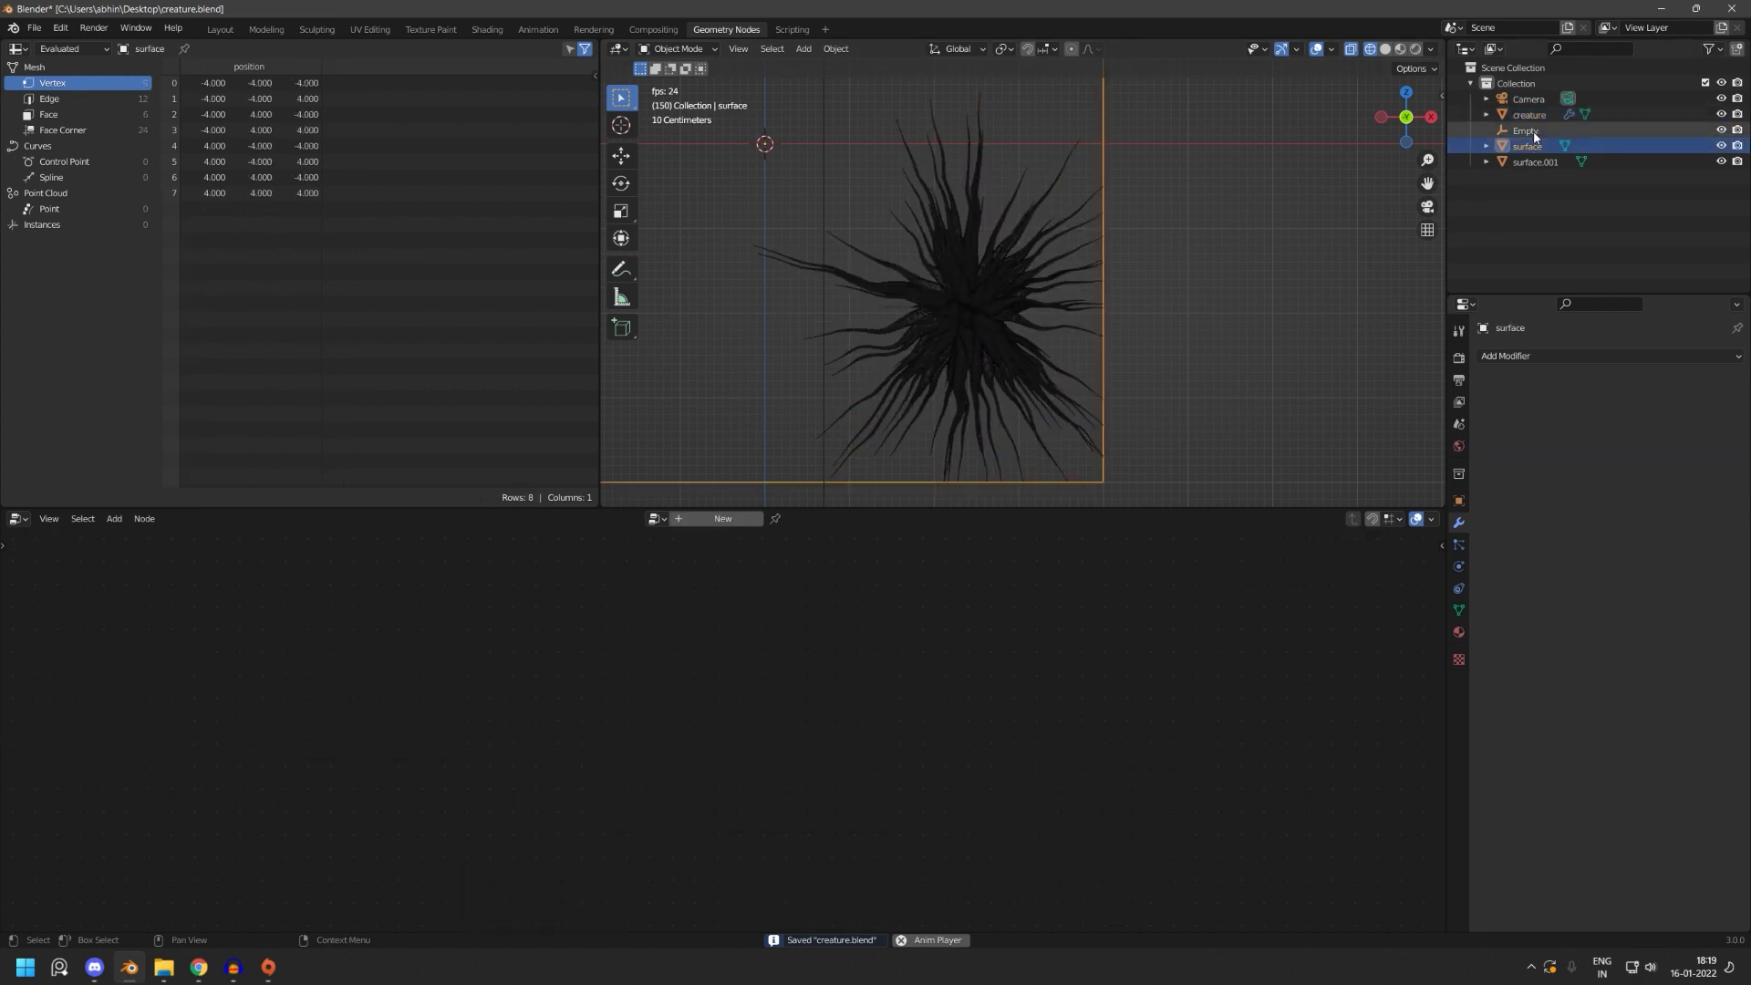
left_click(1525, 130)
scroll(1100, 332, "down", 3)
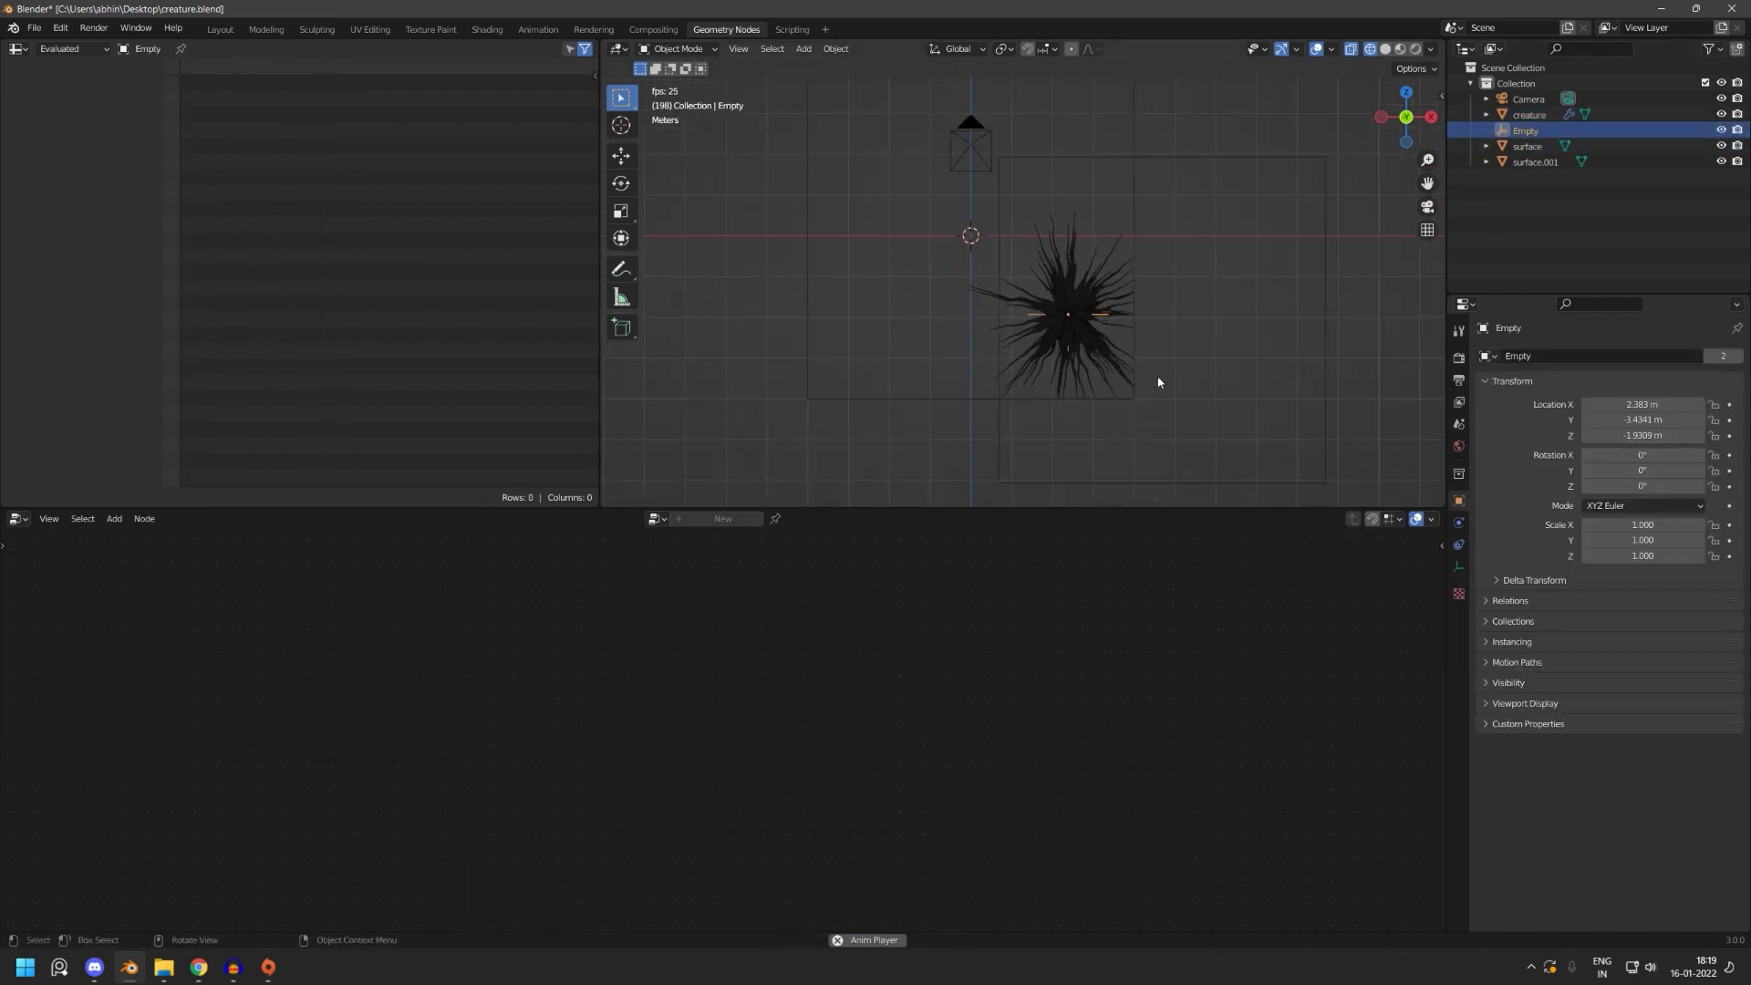
key("g")
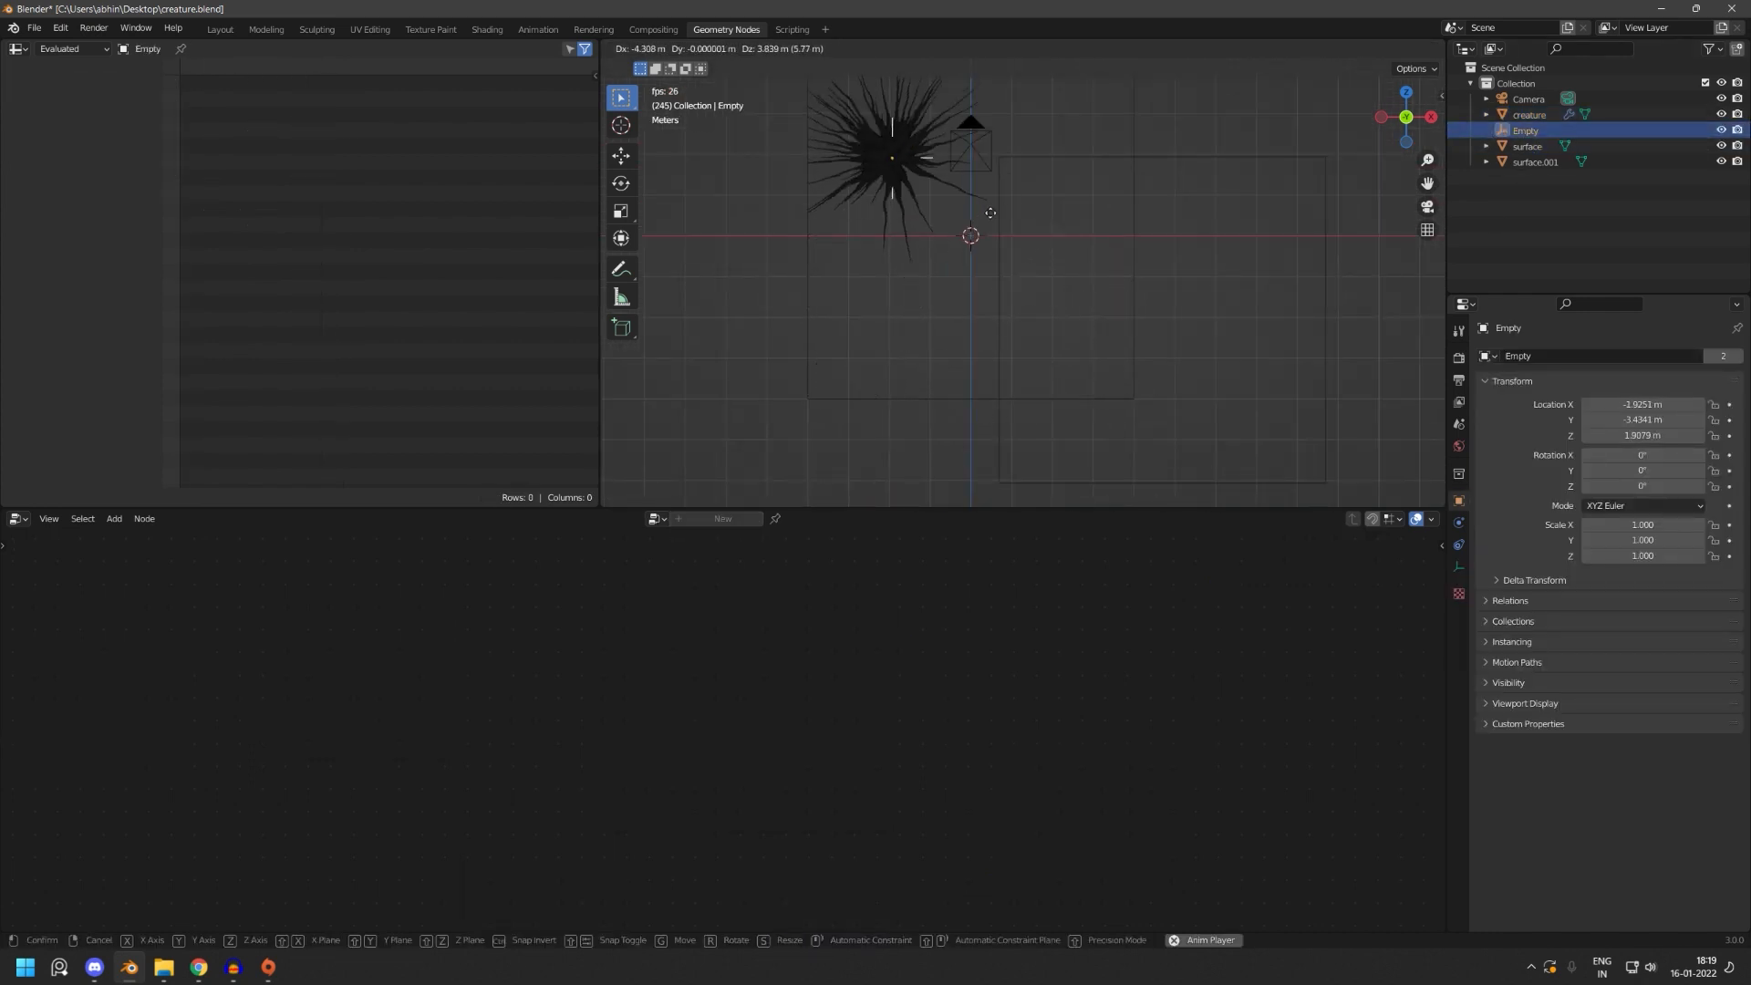
left_click(1146, 348)
key("ctrl+s")
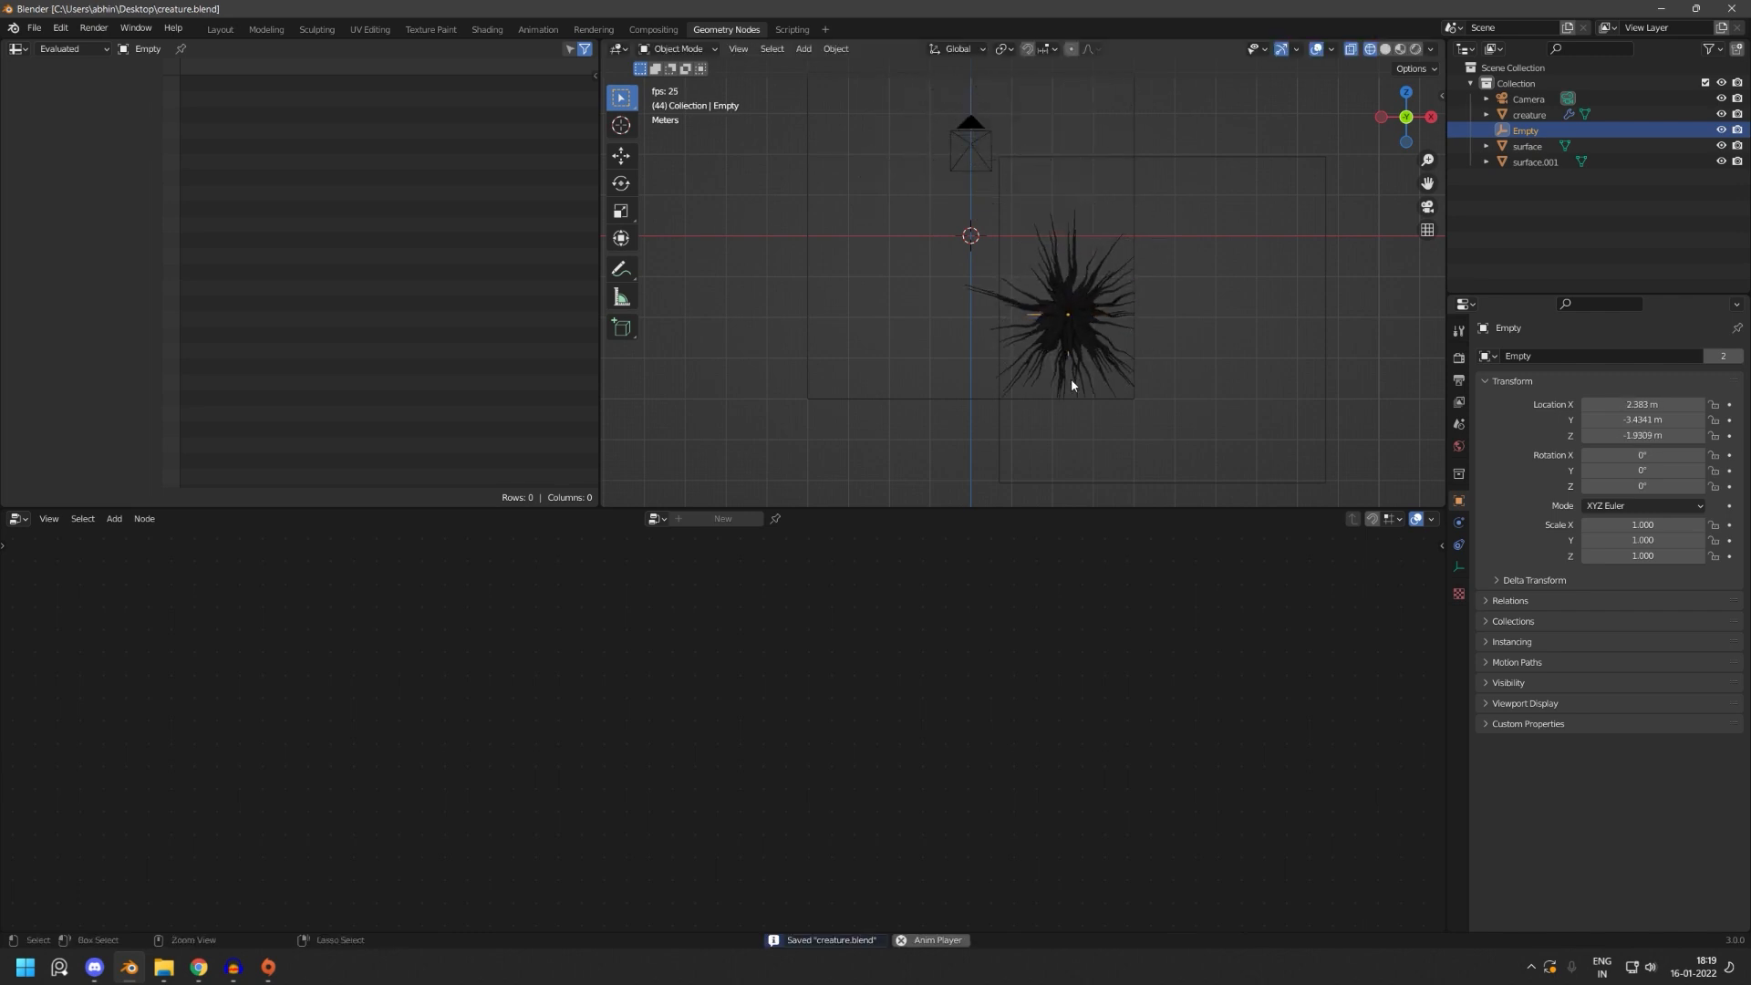
- Try moving the Empty through the surface cubes in a perspective view to test the spikes
middle_click_drag(1070, 380, 1115, 393)
key("g")
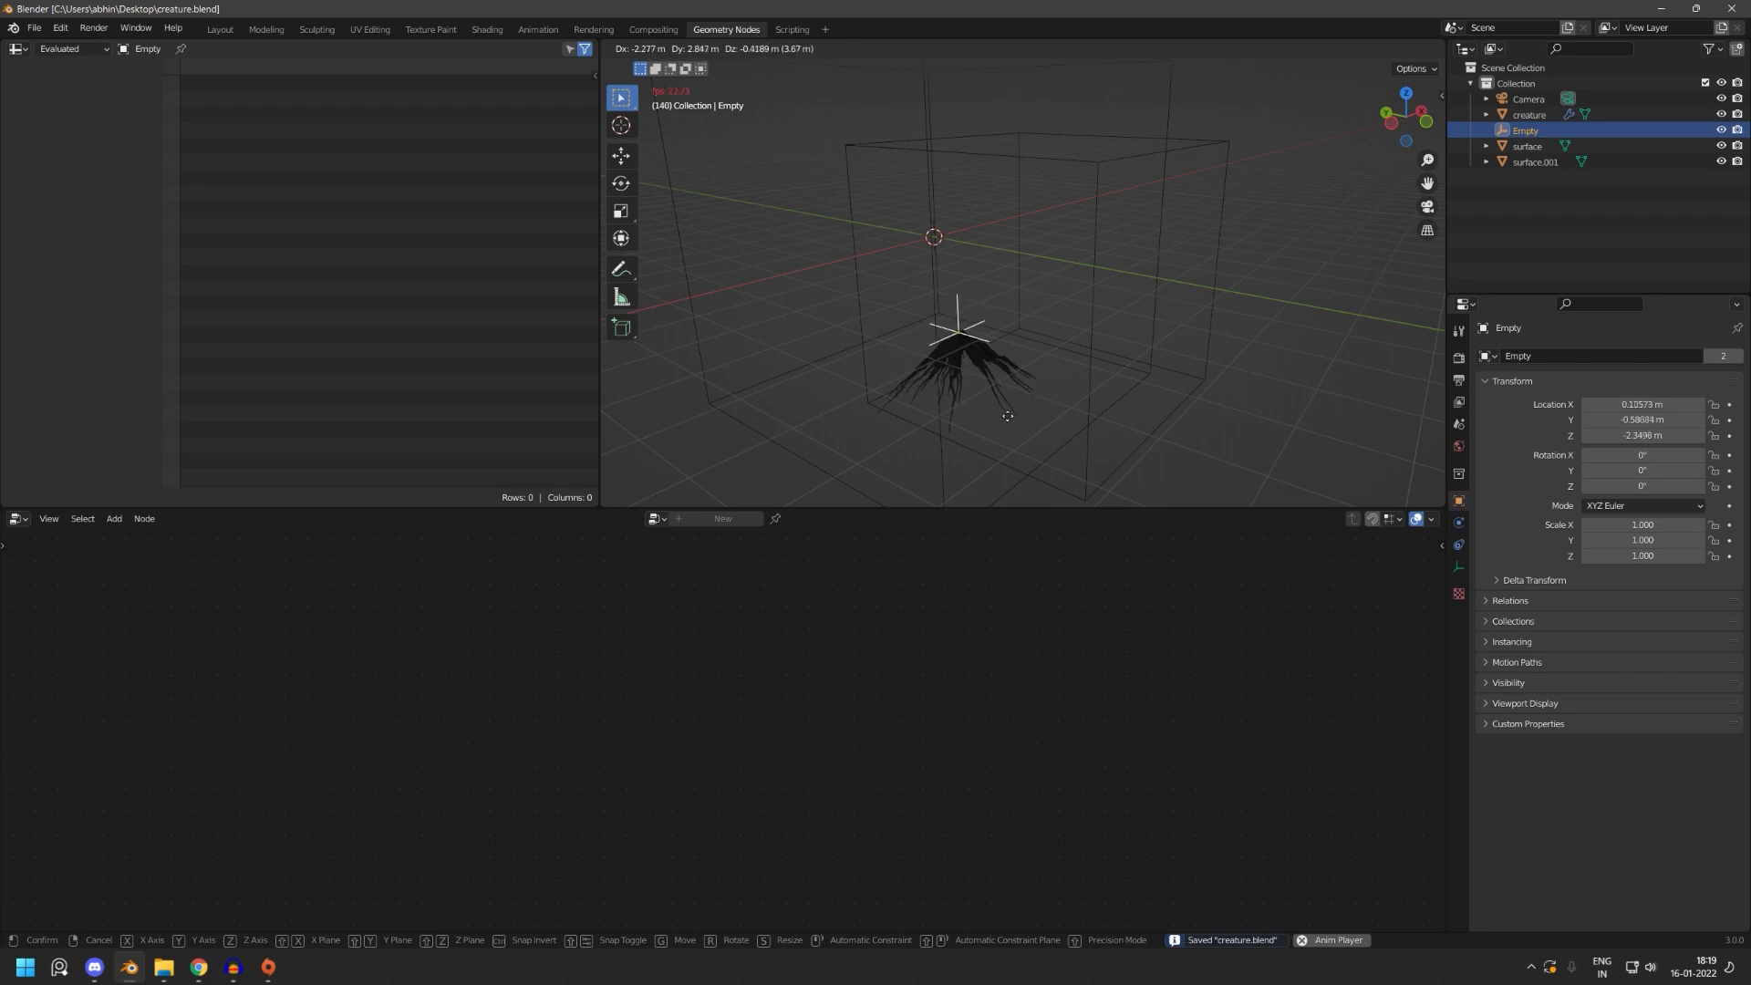
left_click(1170, 339)
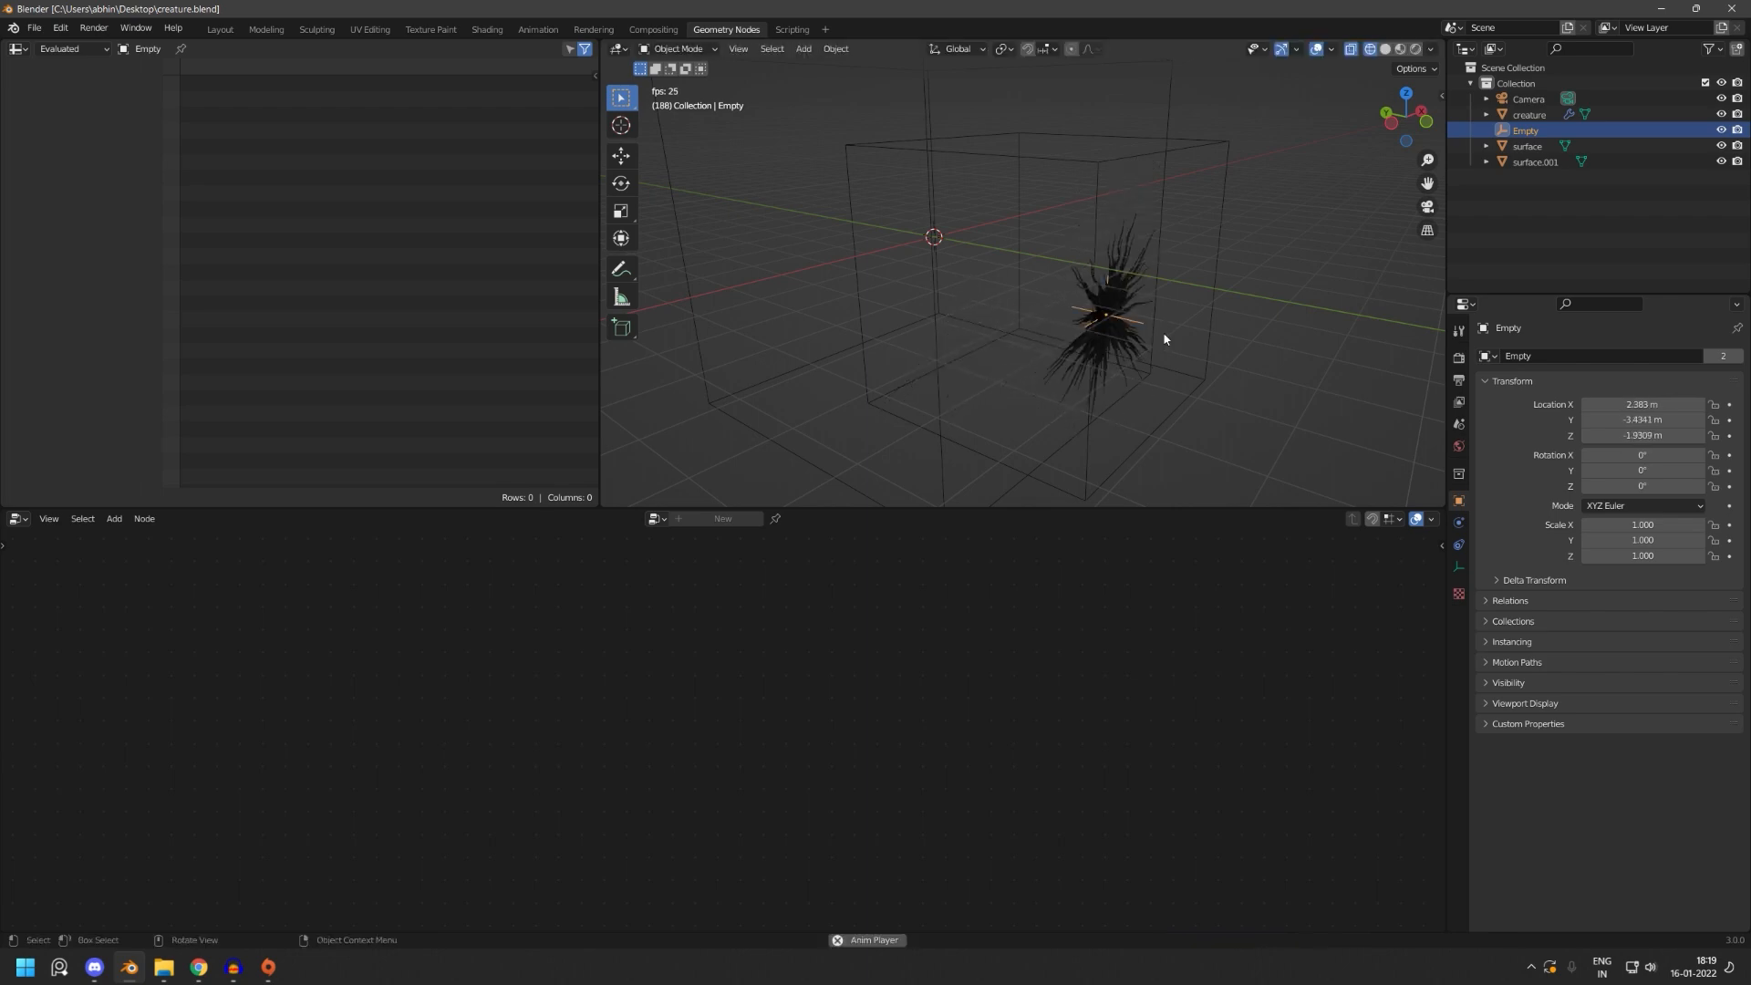